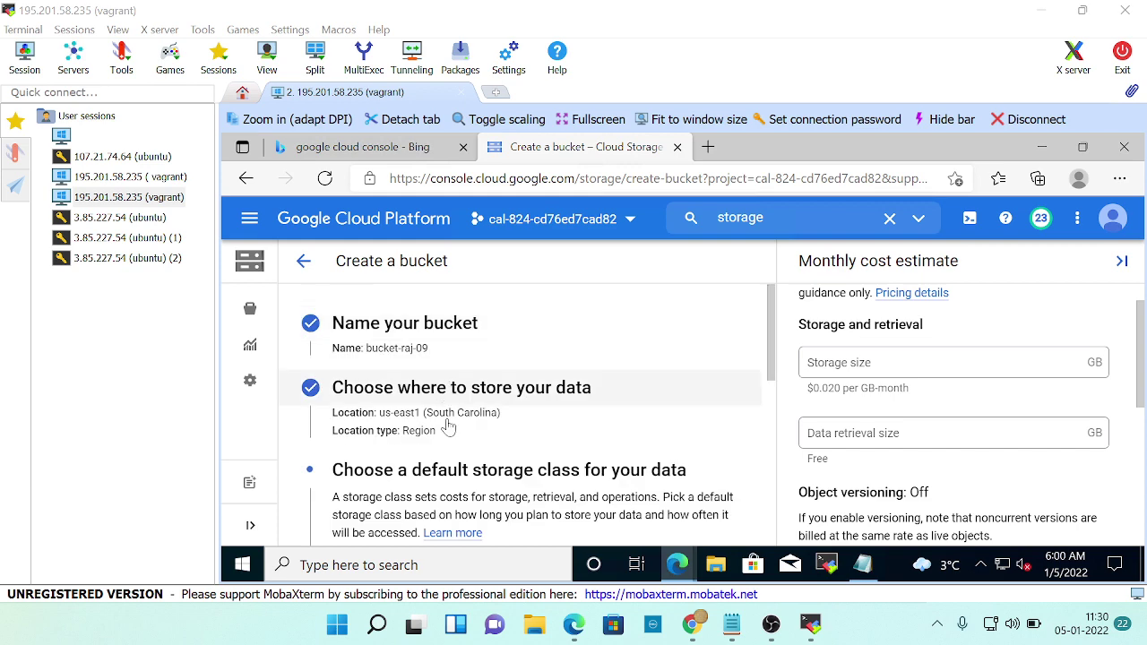
Check the lab's step 8 storage class instruction, then scroll to the Standard storage class option.
scroll(448, 425, "down", 1)
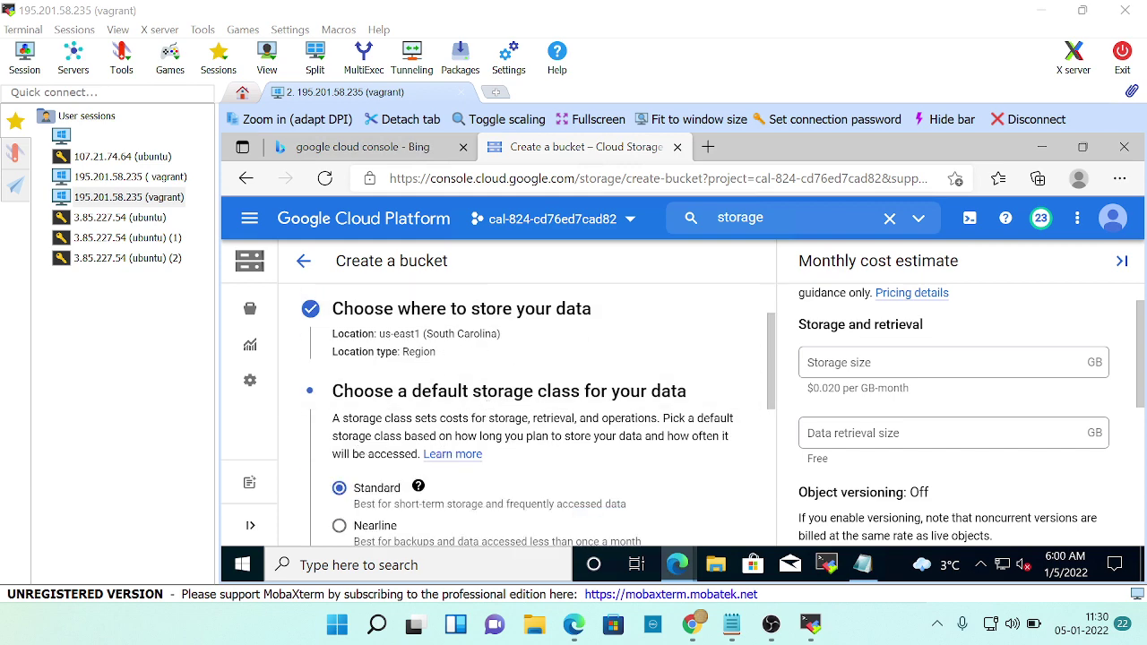
key("alt+Tab")
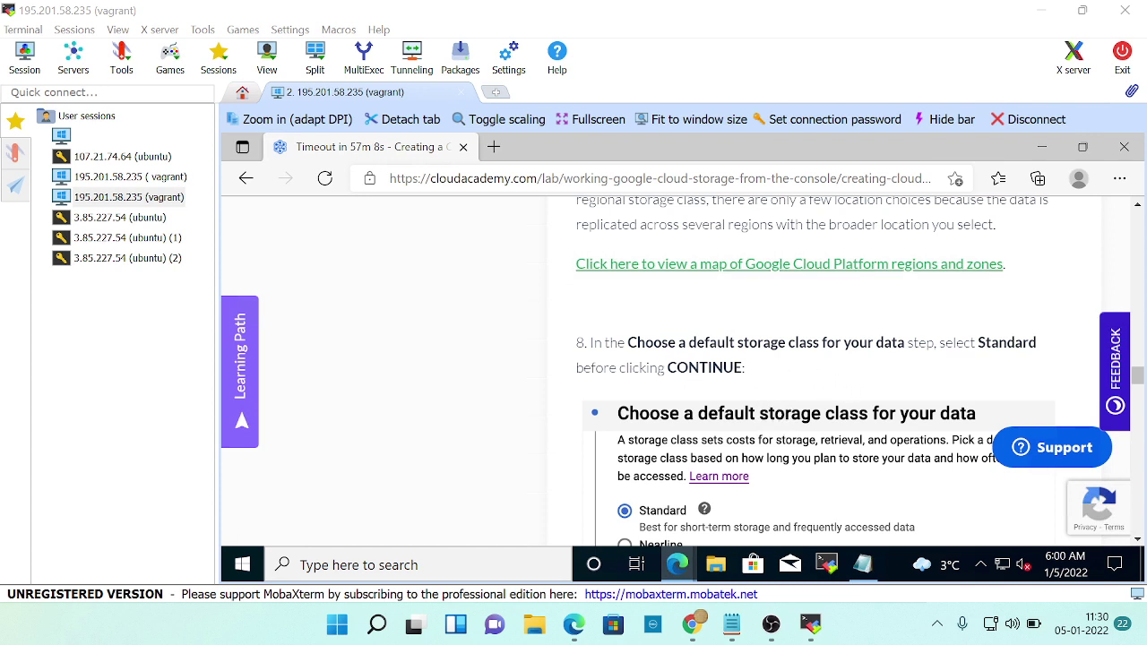
left_click_drag(603, 342, 1047, 355)
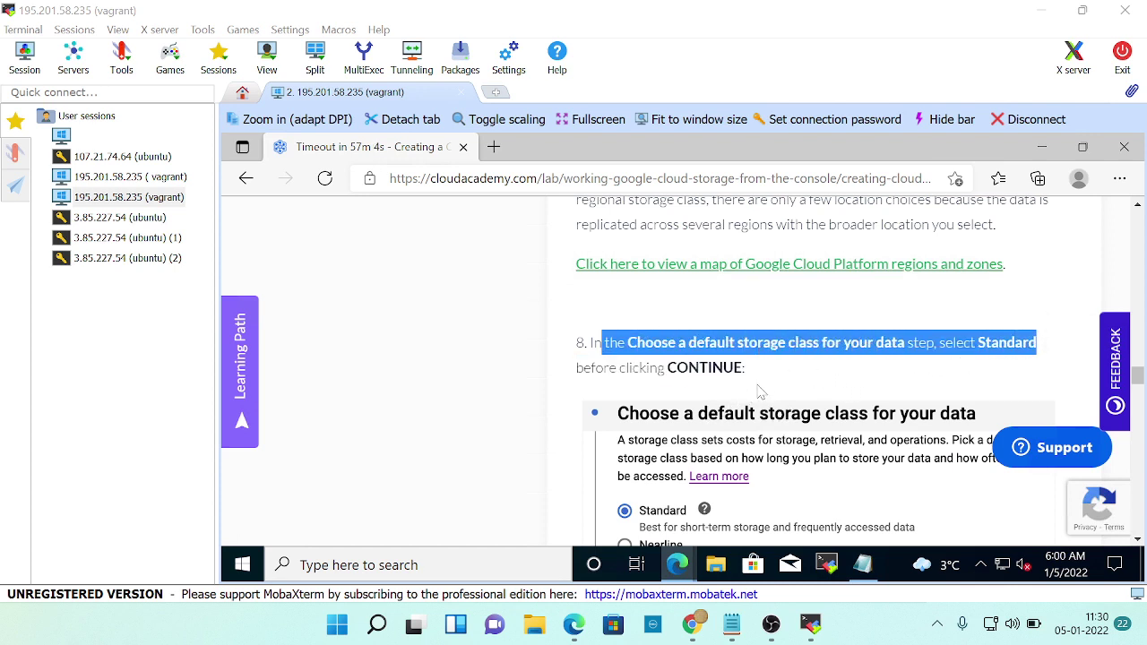
scroll(766, 385, "down", 1)
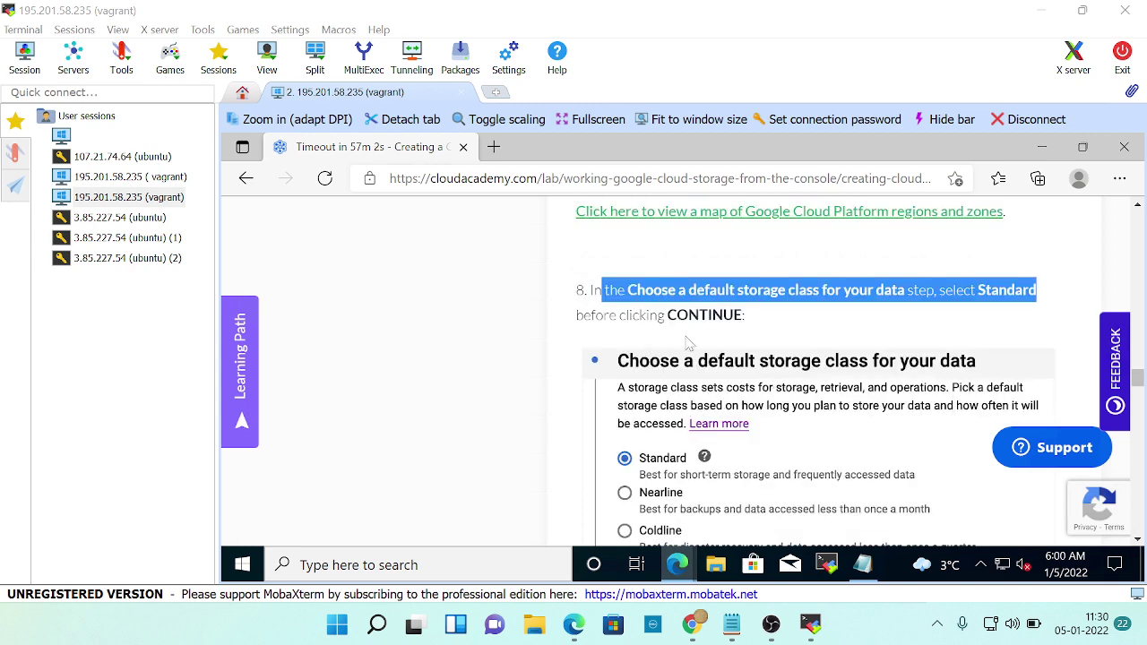
scroll(871, 408, "down", 1)
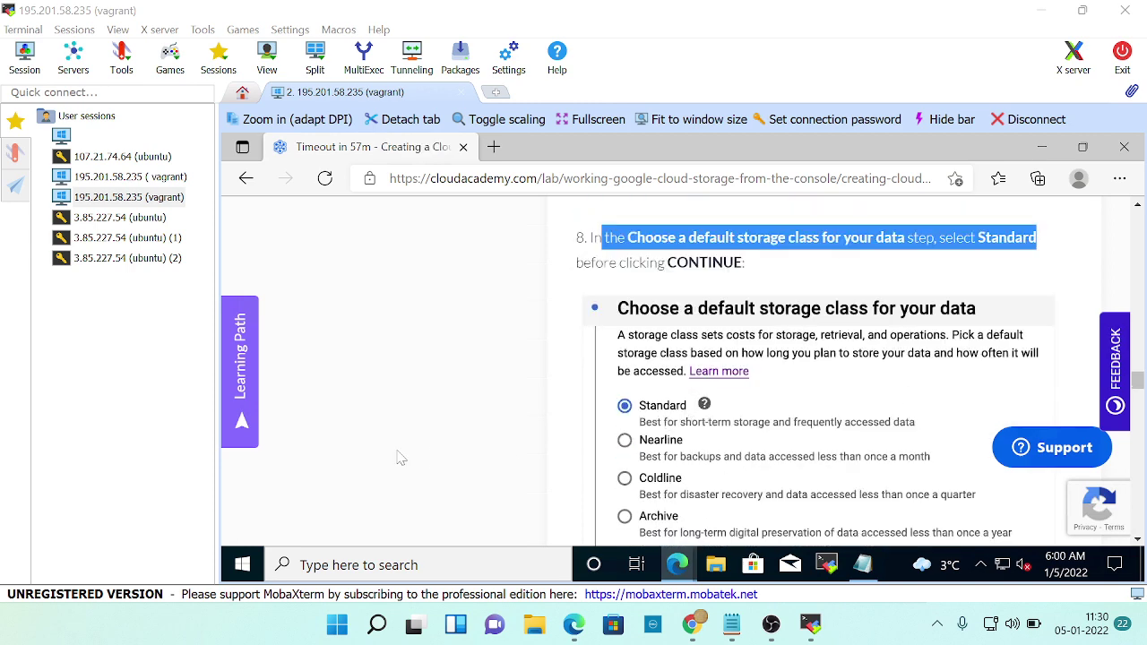
key("alt+Tab")
scroll(464, 452, "down", 3)
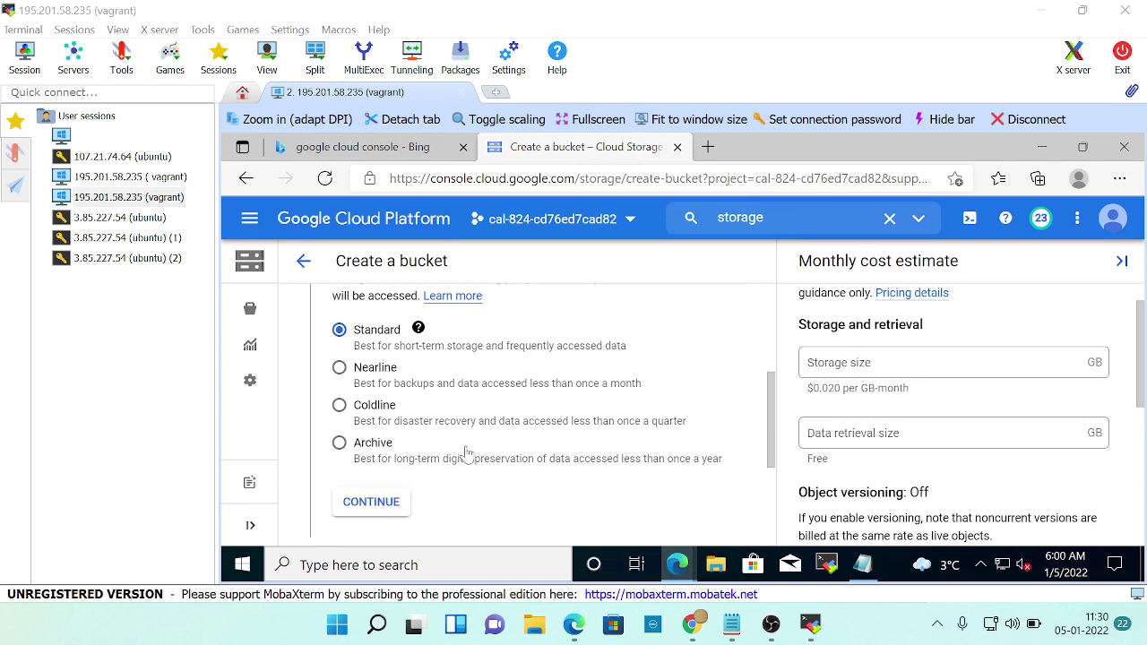
Keep Standard as the storage class and continue to the access-control step.
left_click(383, 505)
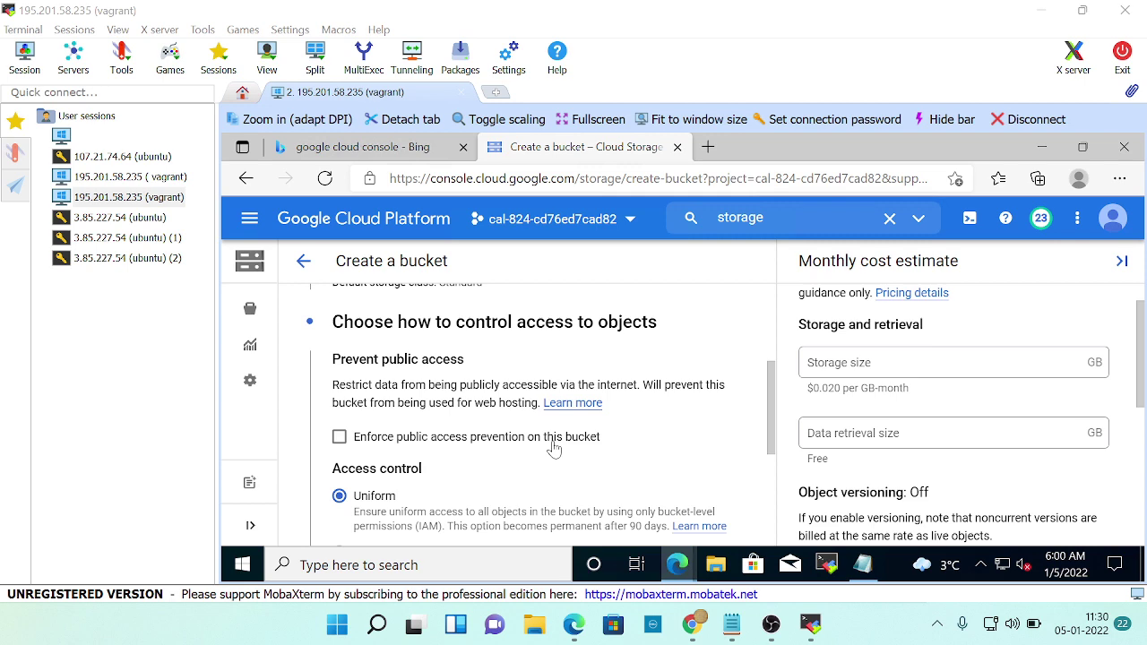
key("alt+Tab")
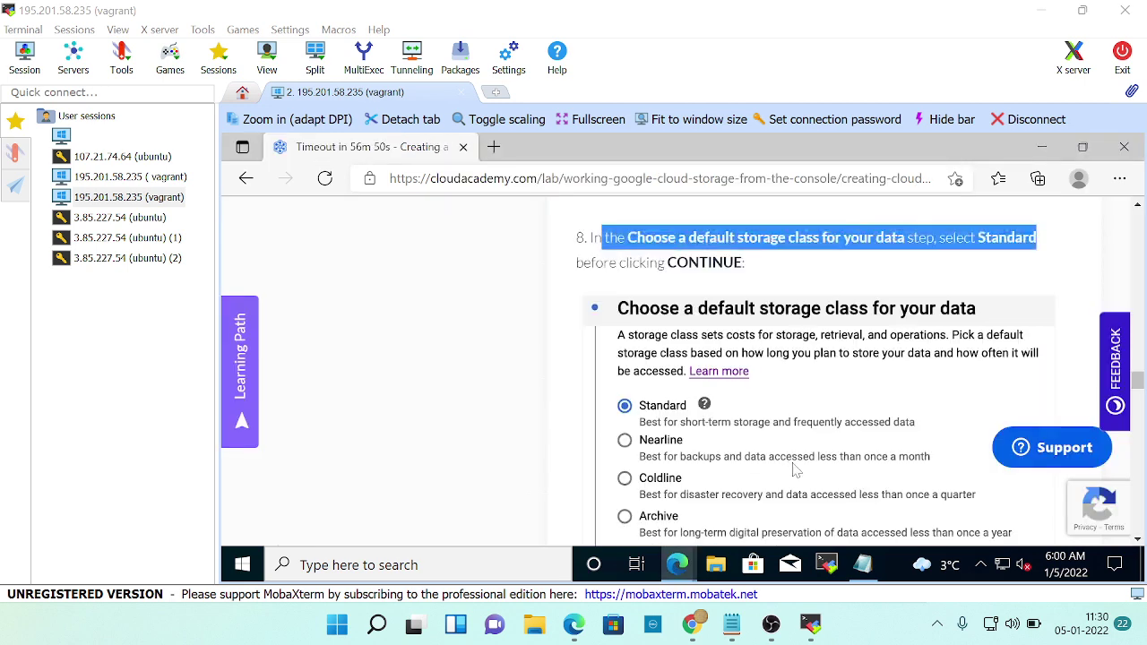
scroll(788, 423, "down", 2)
scroll(788, 422, "down", 3)
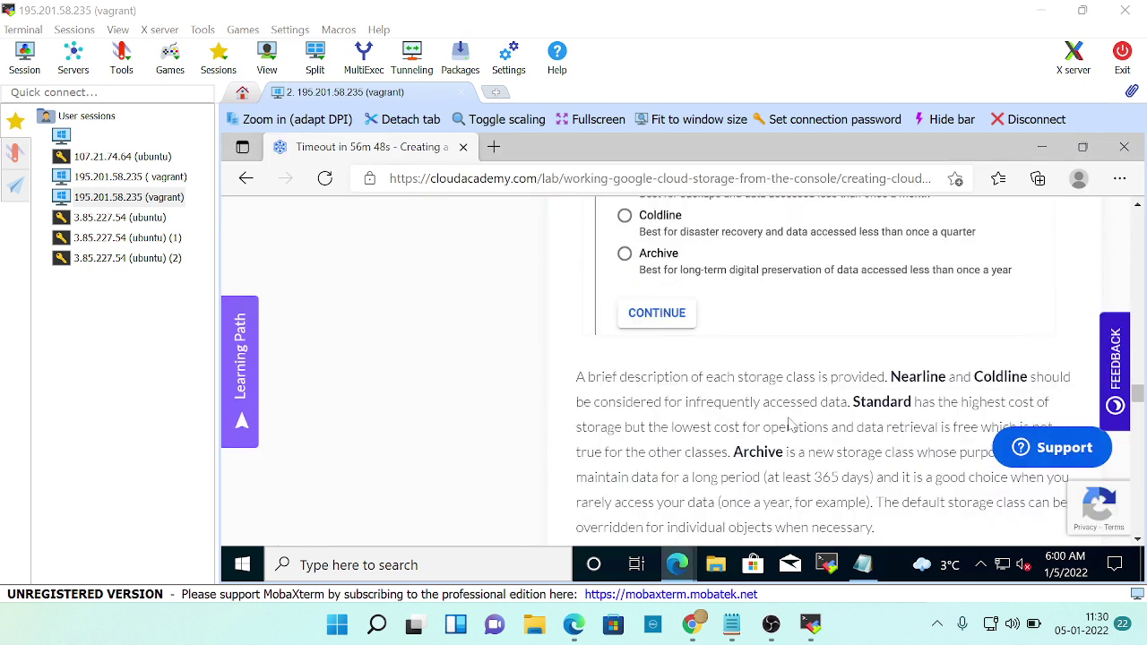
scroll(789, 423, "down", 1)
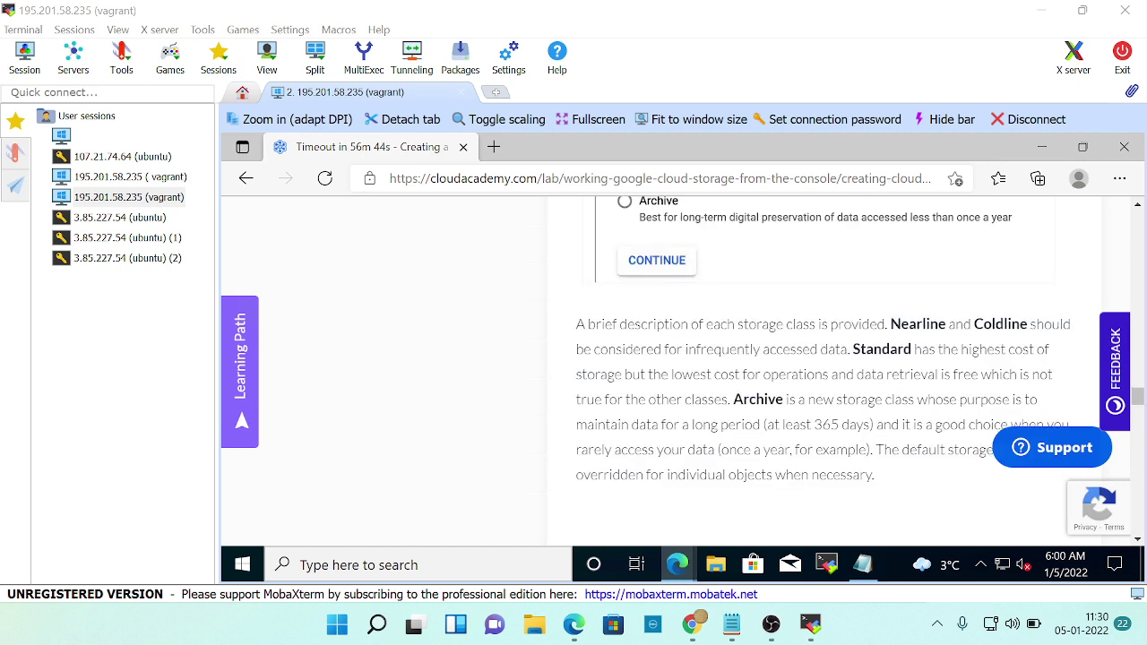
left_click_drag(619, 325, 892, 331)
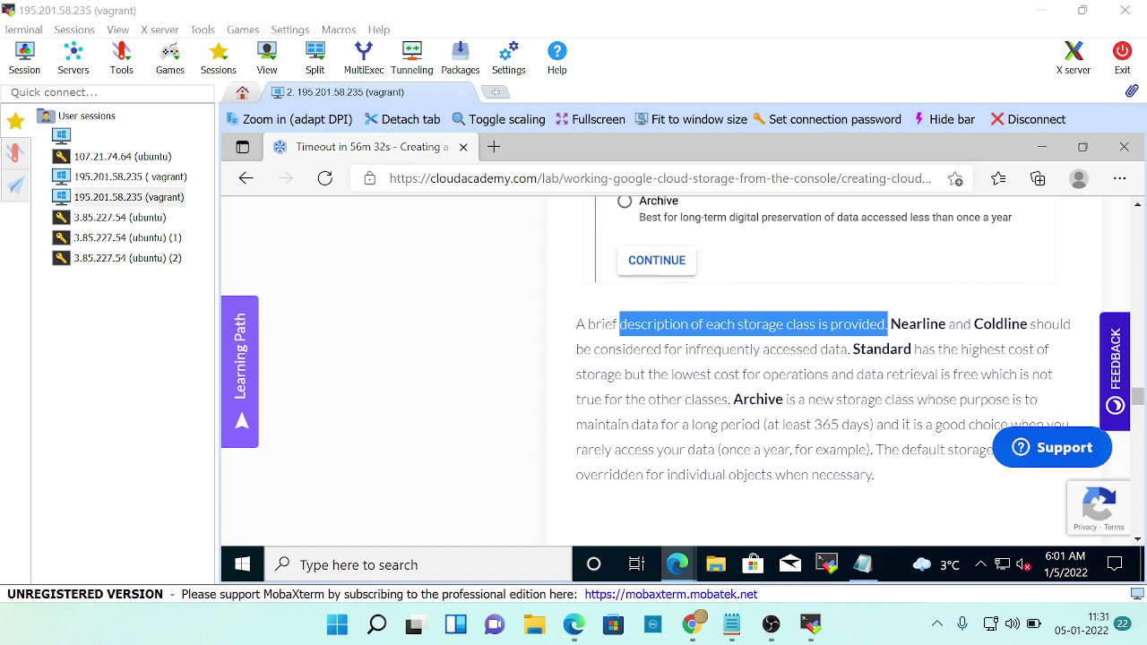
key("alt+Tab")
scroll(516, 439, "down", 1)
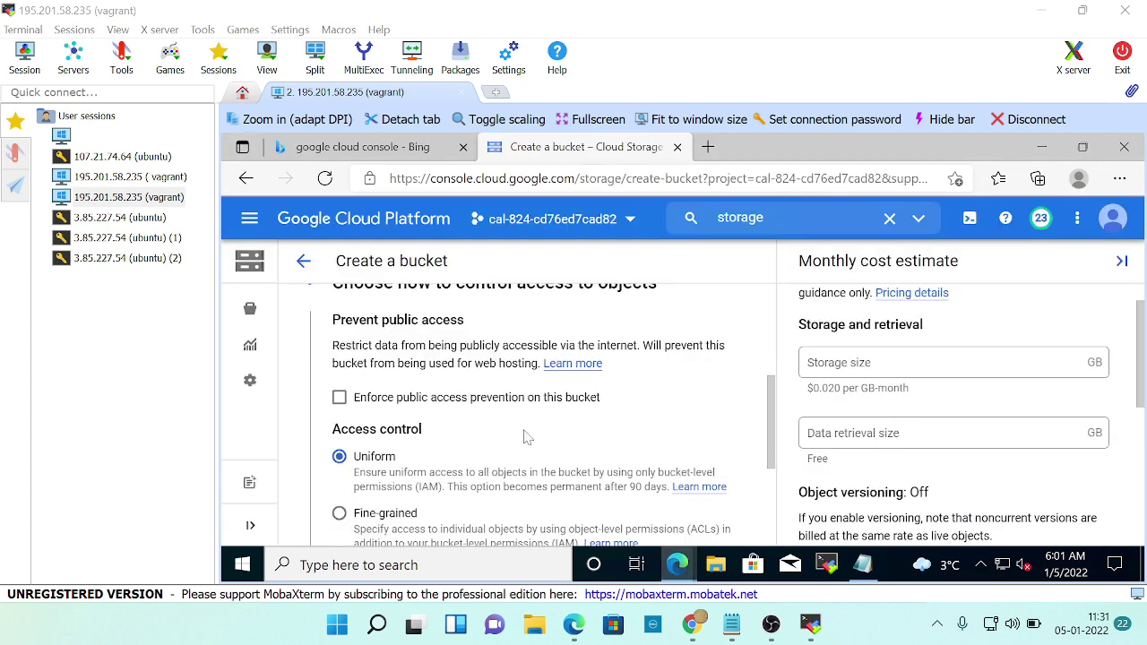
scroll(558, 410, "up", 1)
Read the lab's step 9 access-control instructions before returning to the console.
key("alt+Tab")
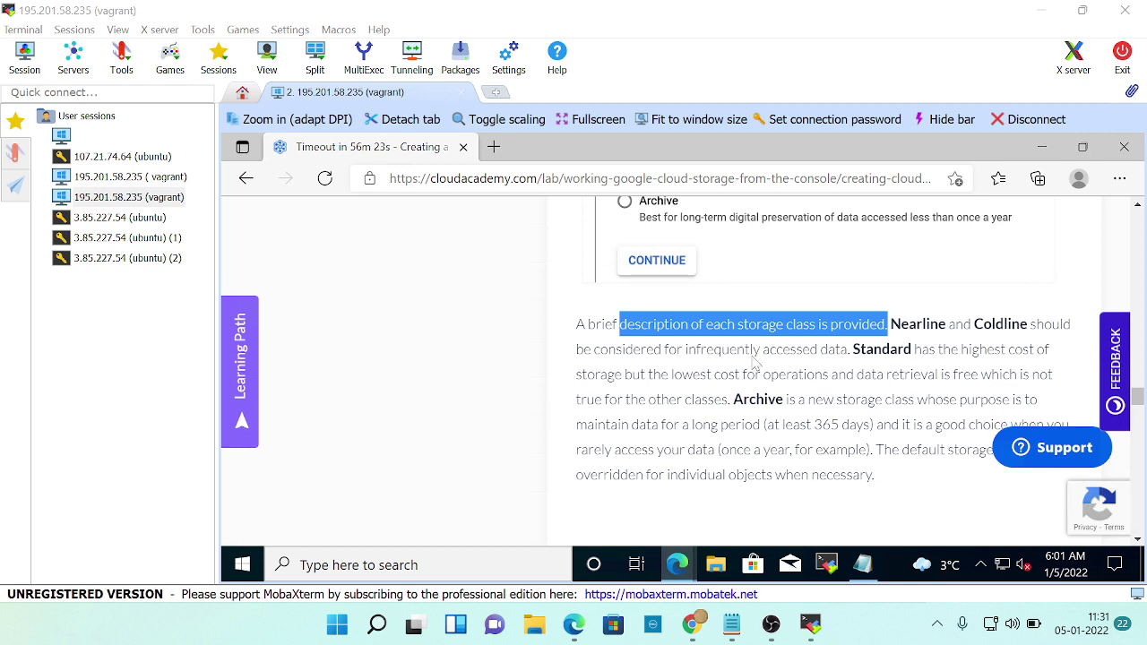
scroll(833, 367, "down", 1)
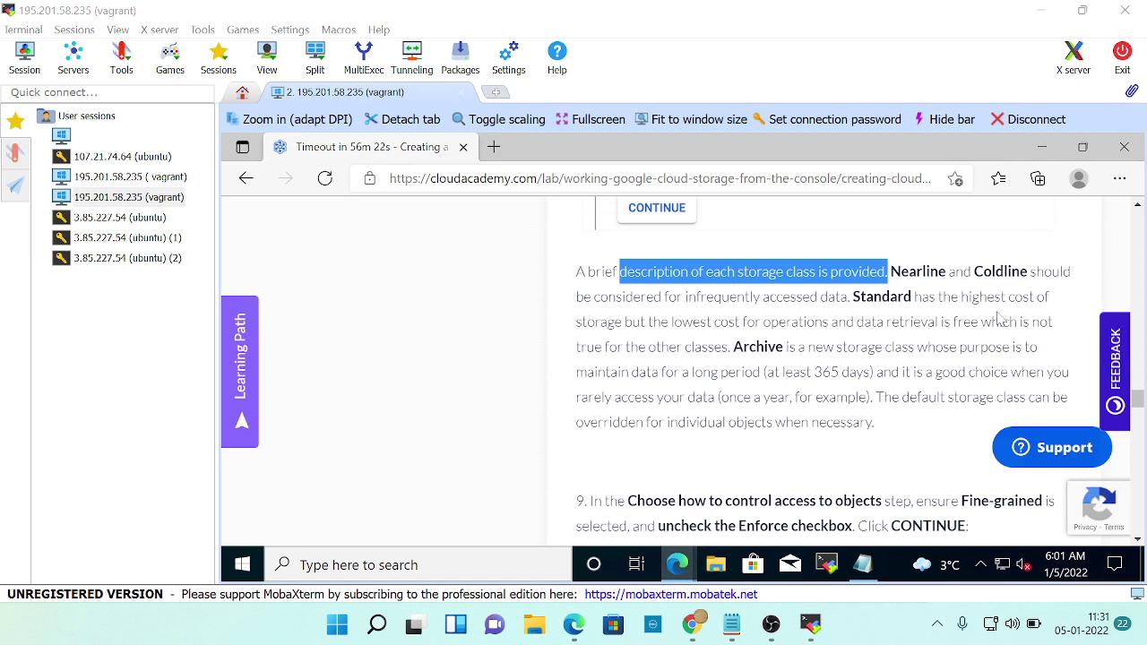
scroll(807, 376, "down", 3)
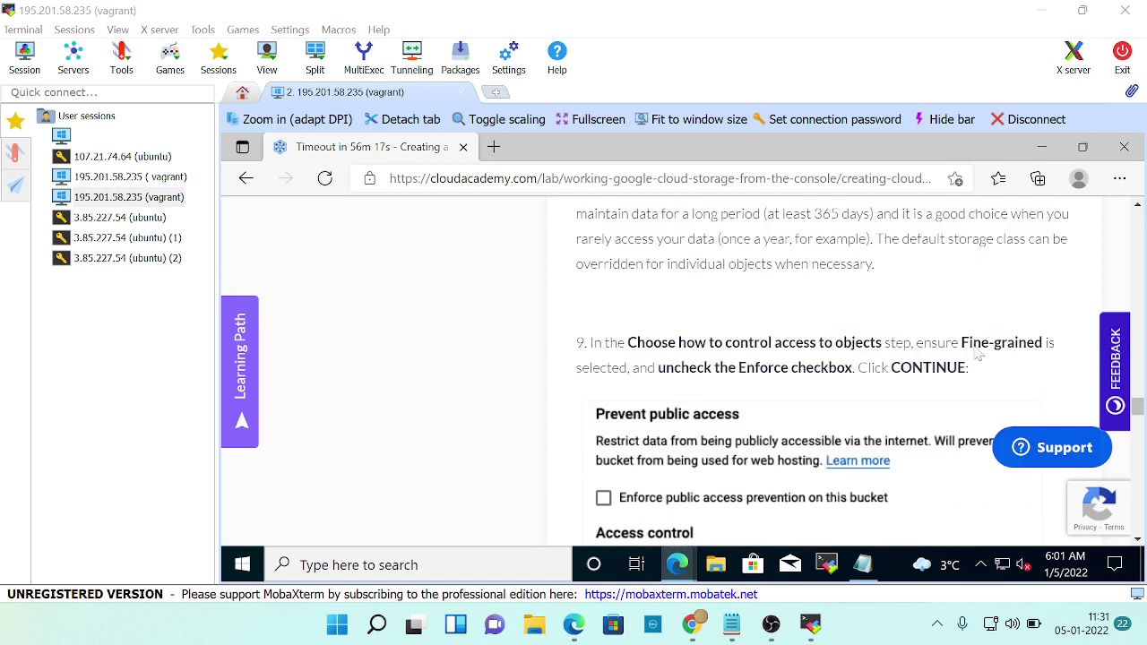
scroll(941, 394, "down", 3)
scroll(883, 410, "down", 1)
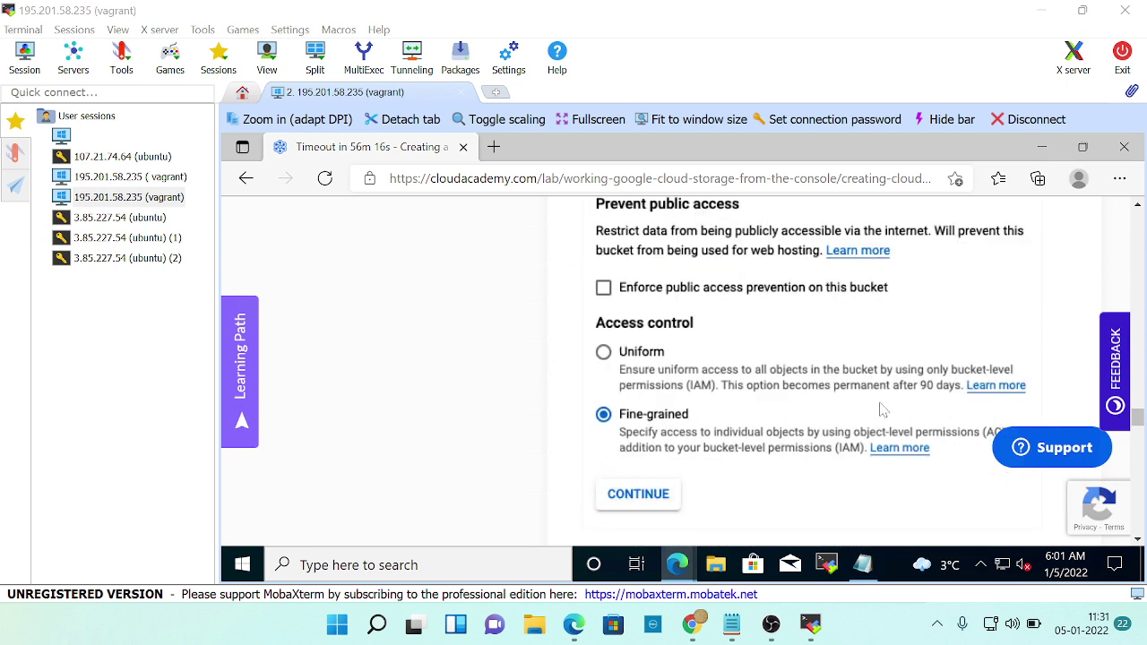
key("alt+Tab")
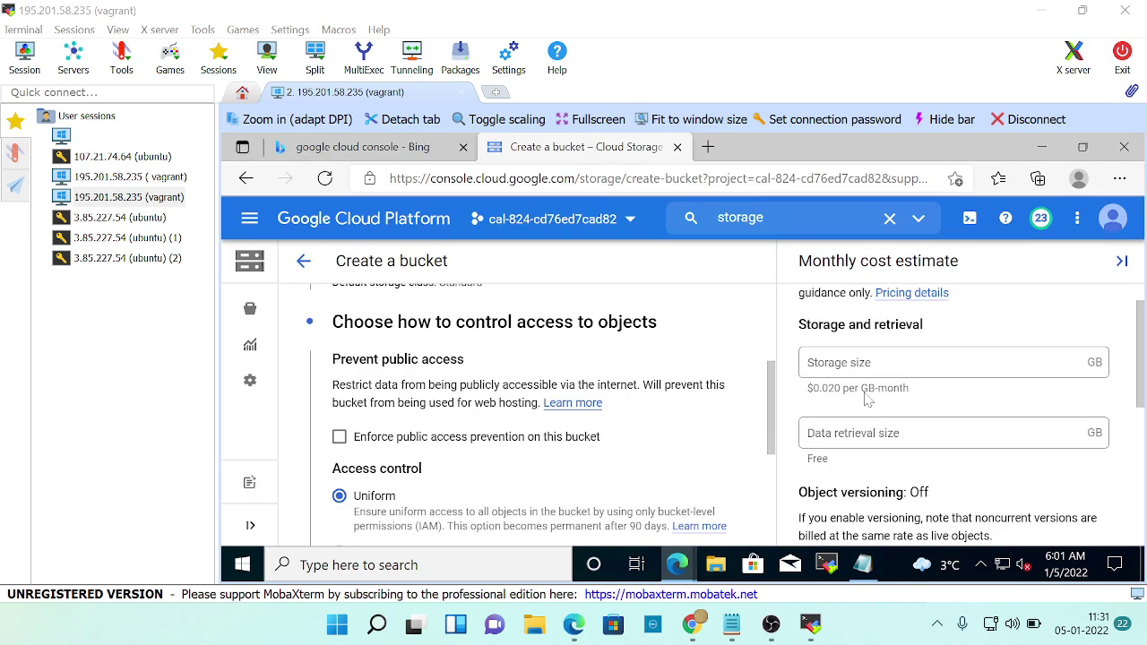
Select Fine-grained access control and check it against the lab instructions.
left_click(340, 474)
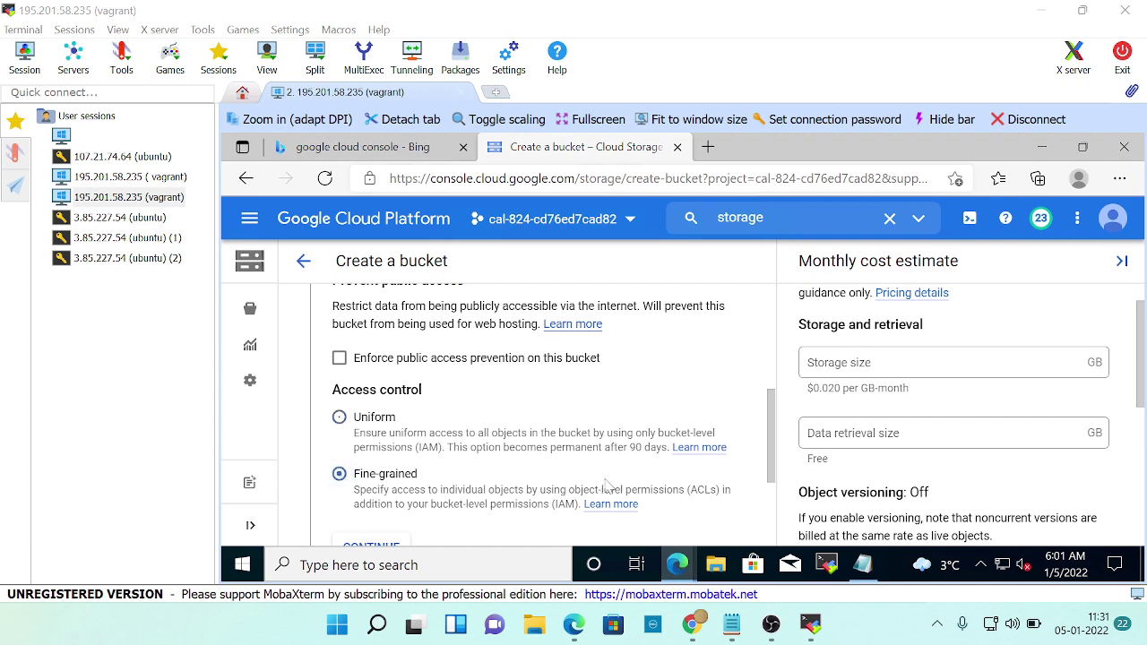
key("alt+Tab")
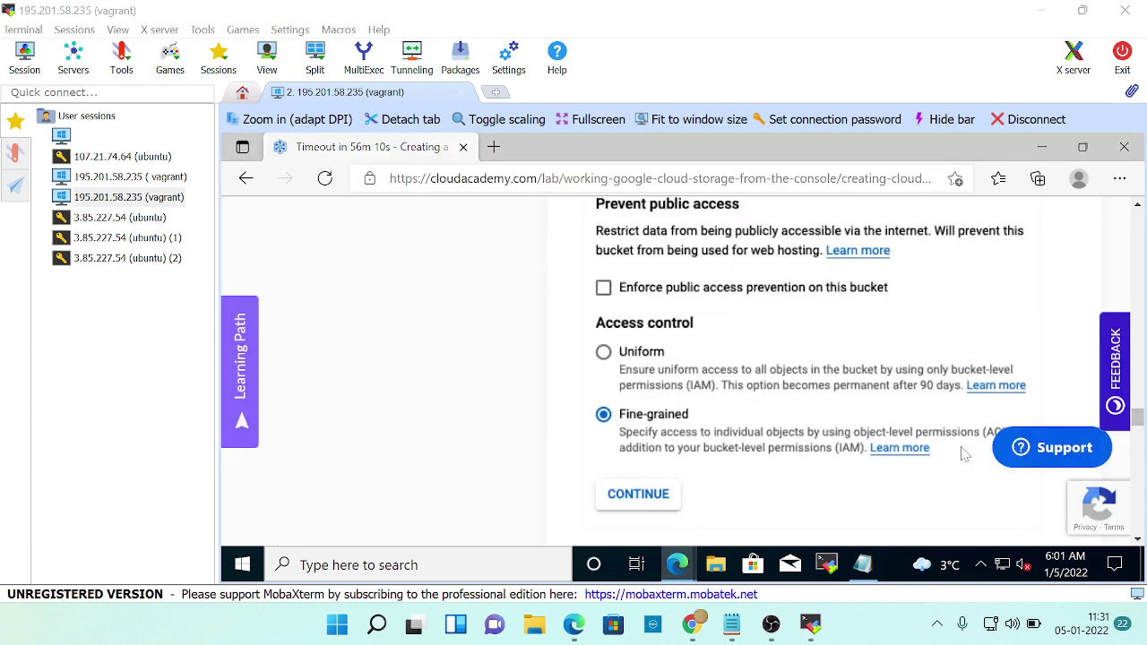
scroll(963, 454, "up", 3)
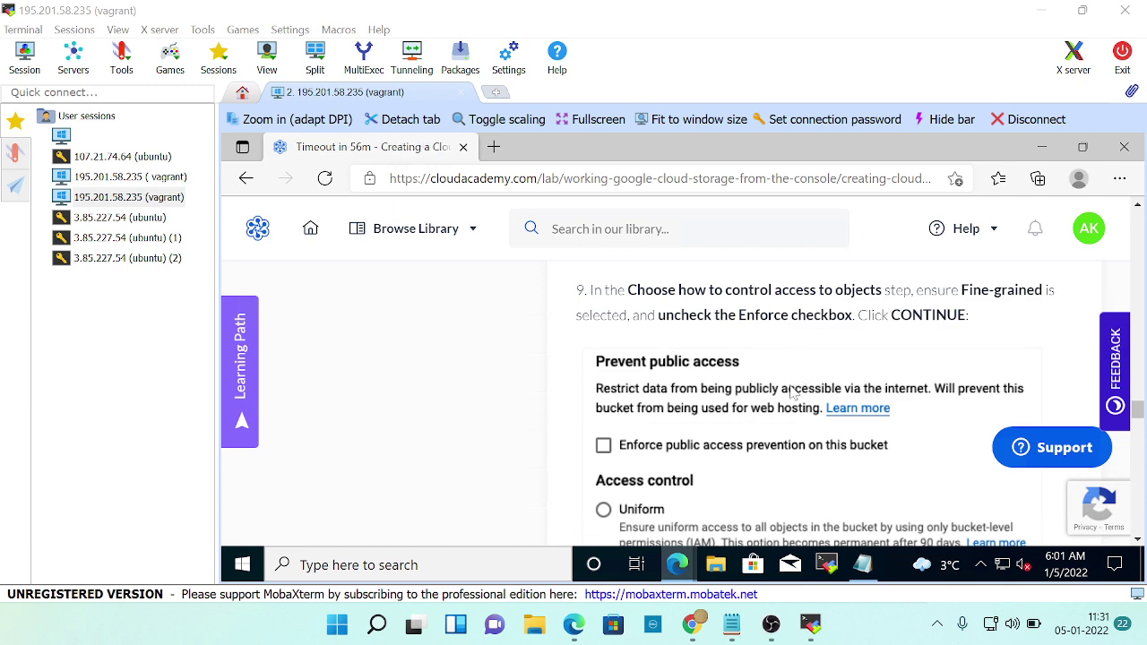
left_click(776, 624)
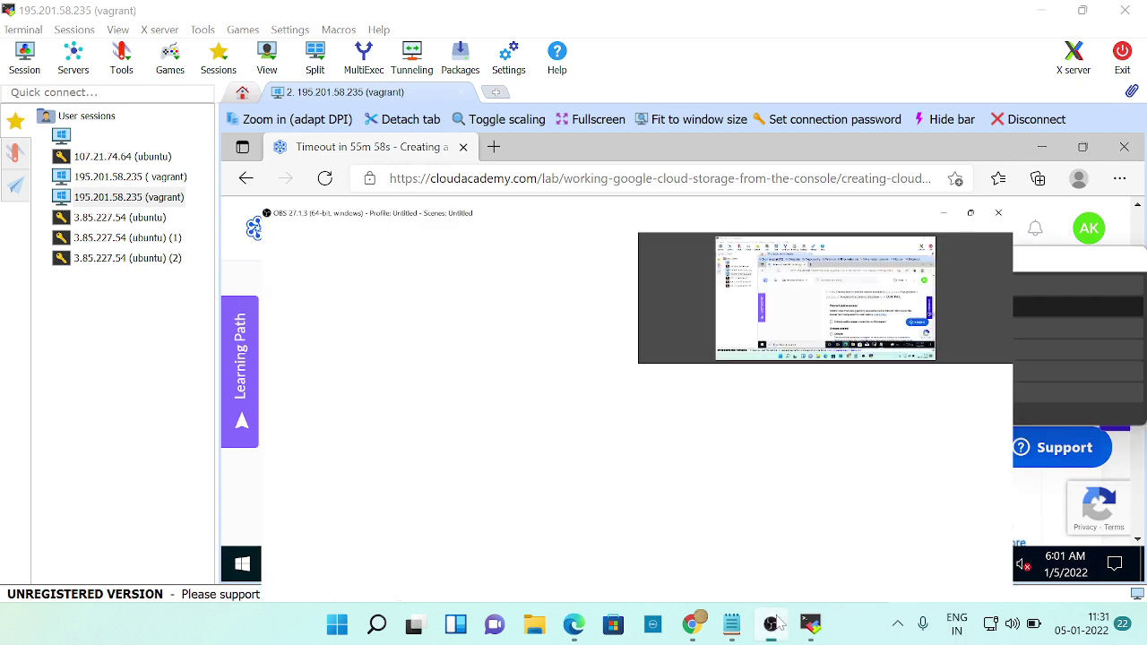
left_click(772, 624)
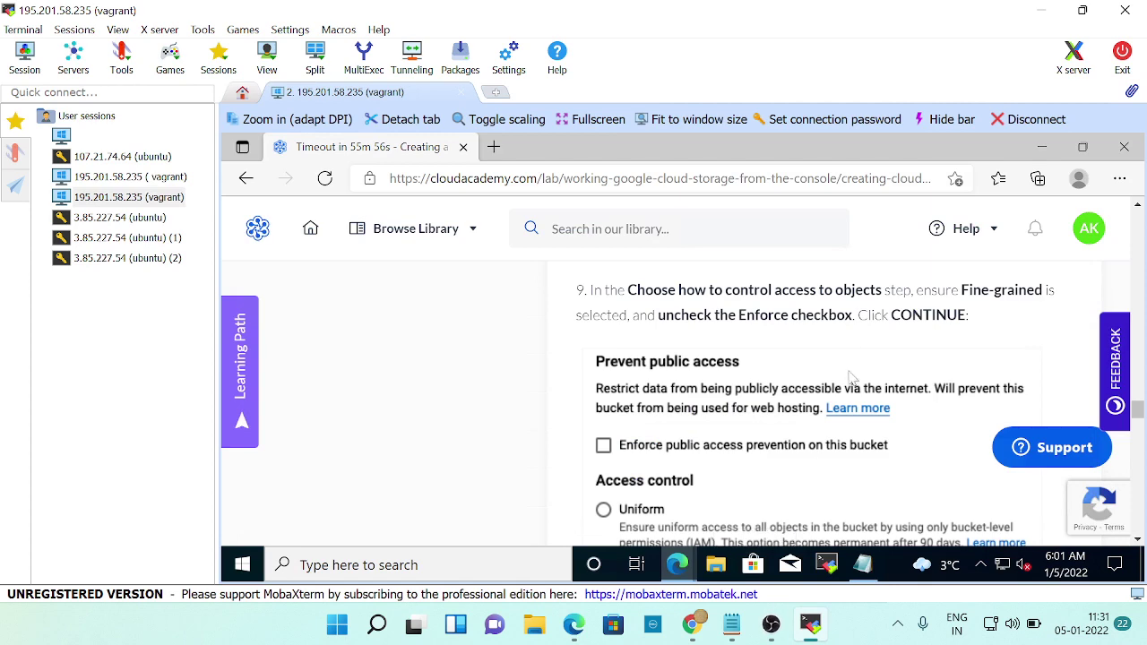
scroll(851, 377, "down", 2)
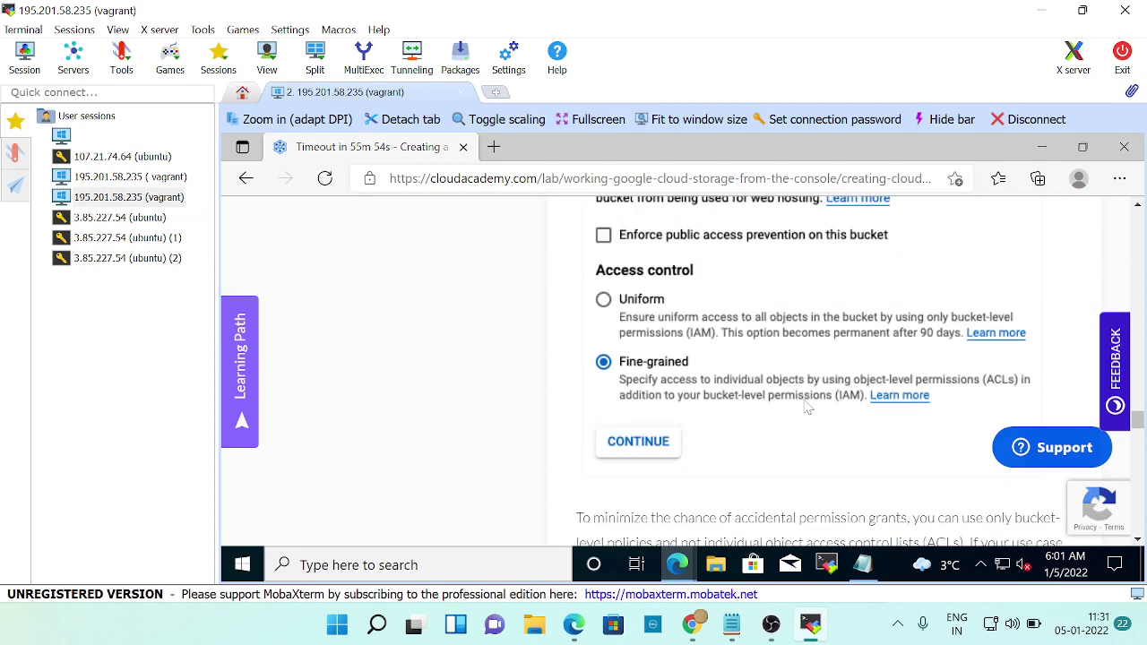
scroll(807, 408, "down", 1)
Bring the Create a bucket window back, leaving public access prevention unenforced.
key("alt+Tab")
key("alt+Tab")
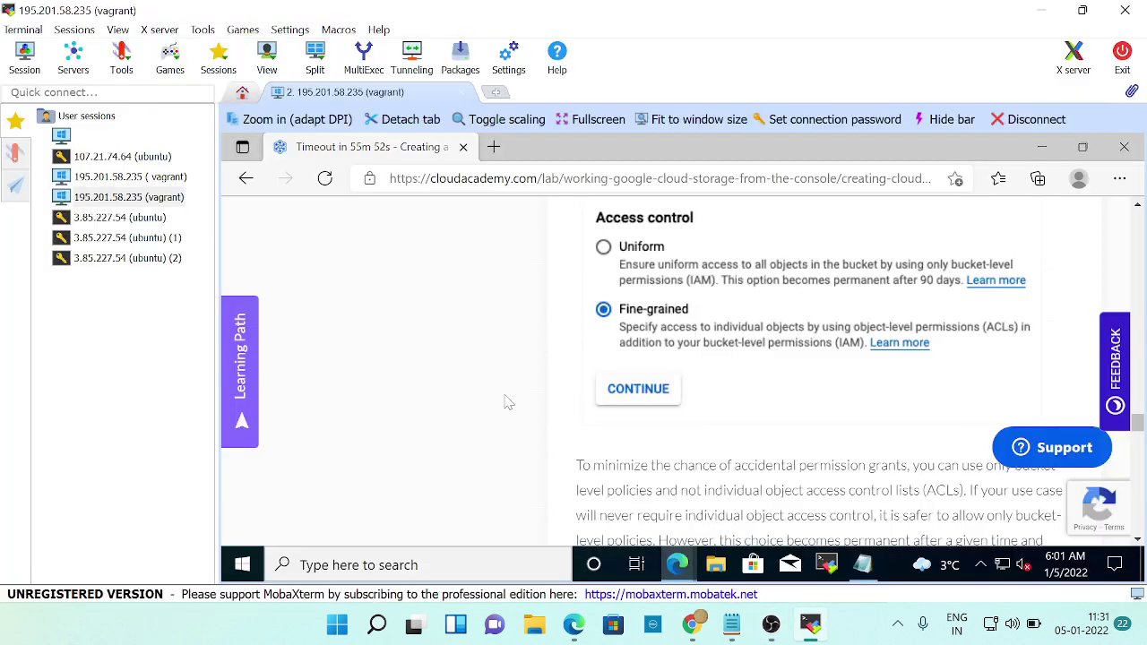
key("alt+Tab")
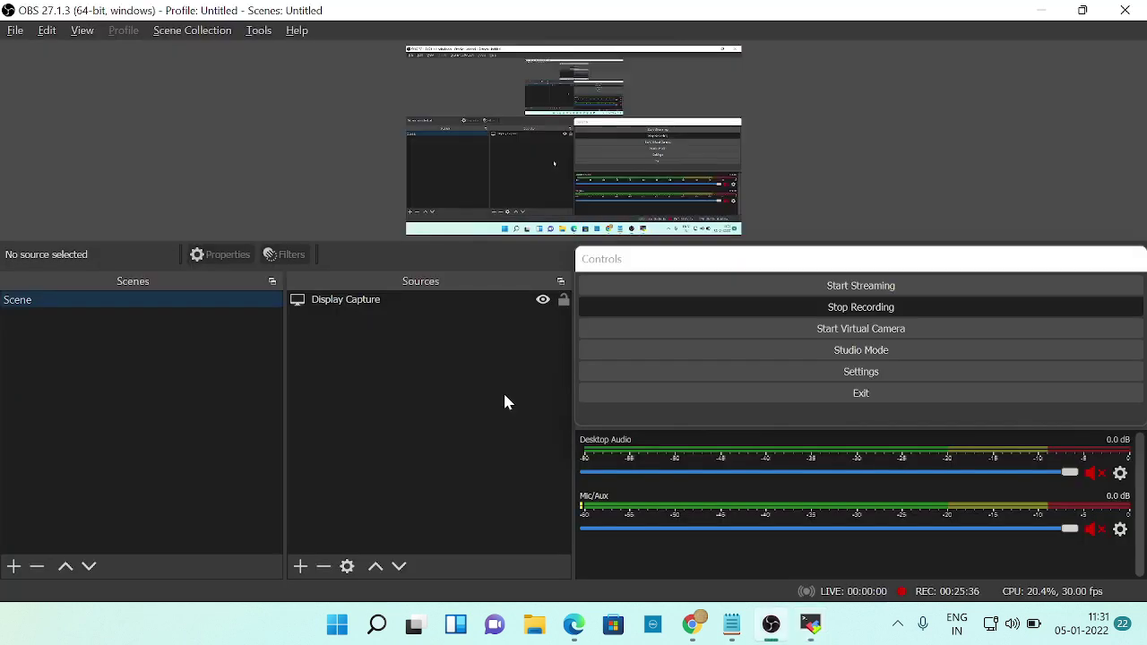
key("alt+Tab")
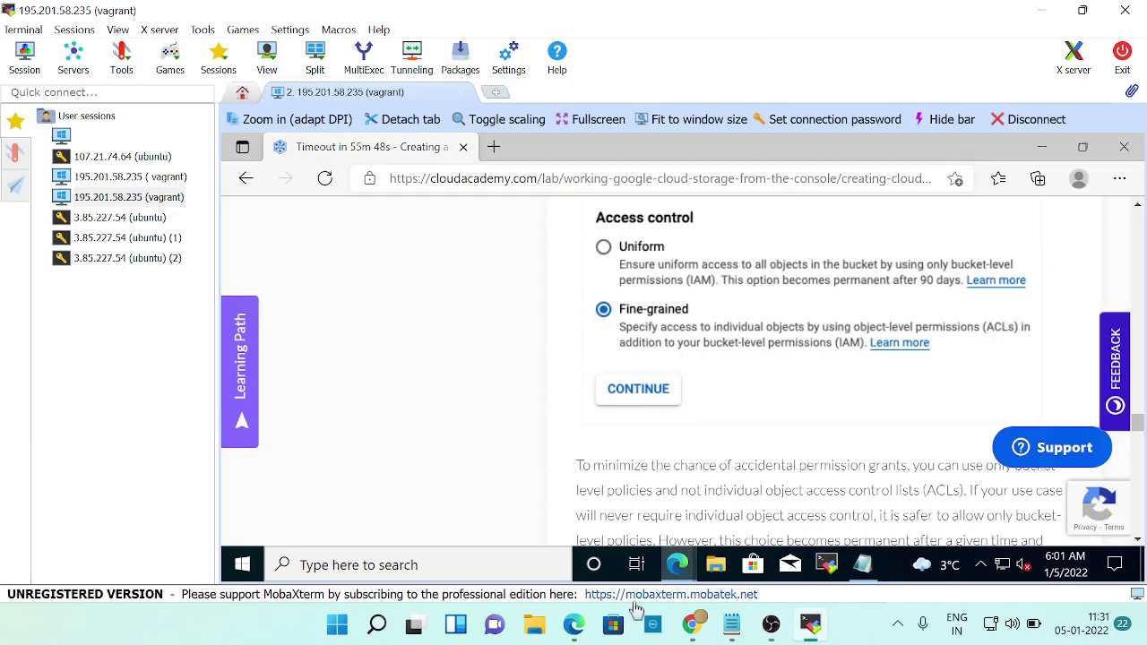
mouse_move(681, 563)
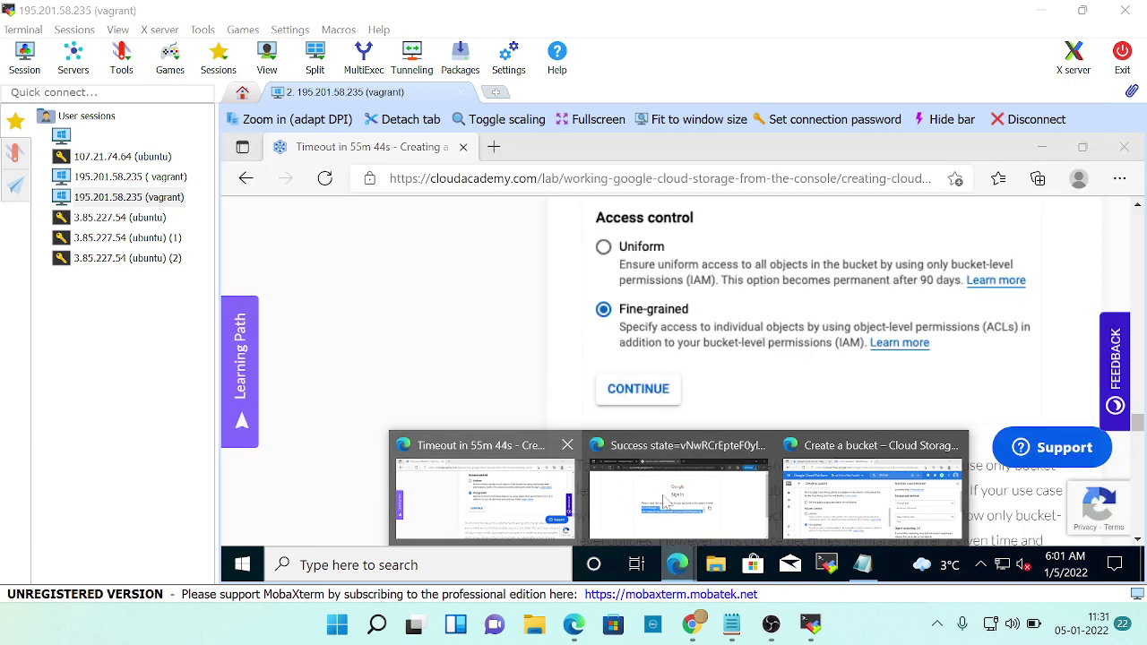
left_click(877, 507)
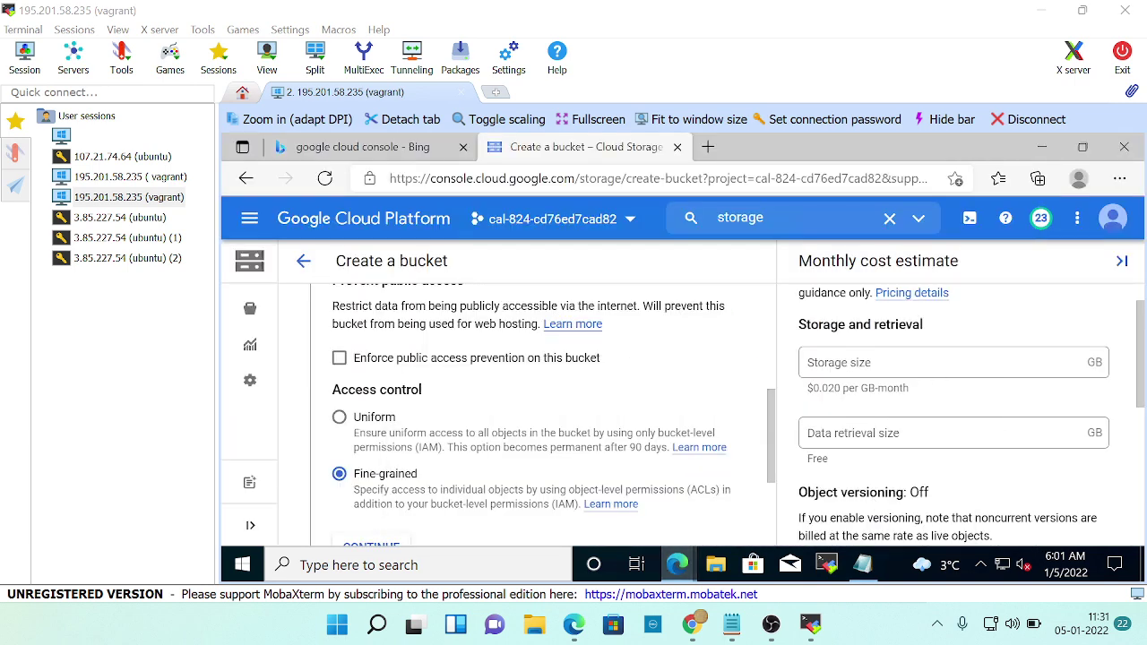
scroll(538, 403, "down", 1)
Confirm access control and scroll to the data protection options, leaving Protection tools at None.
left_click(370, 427)
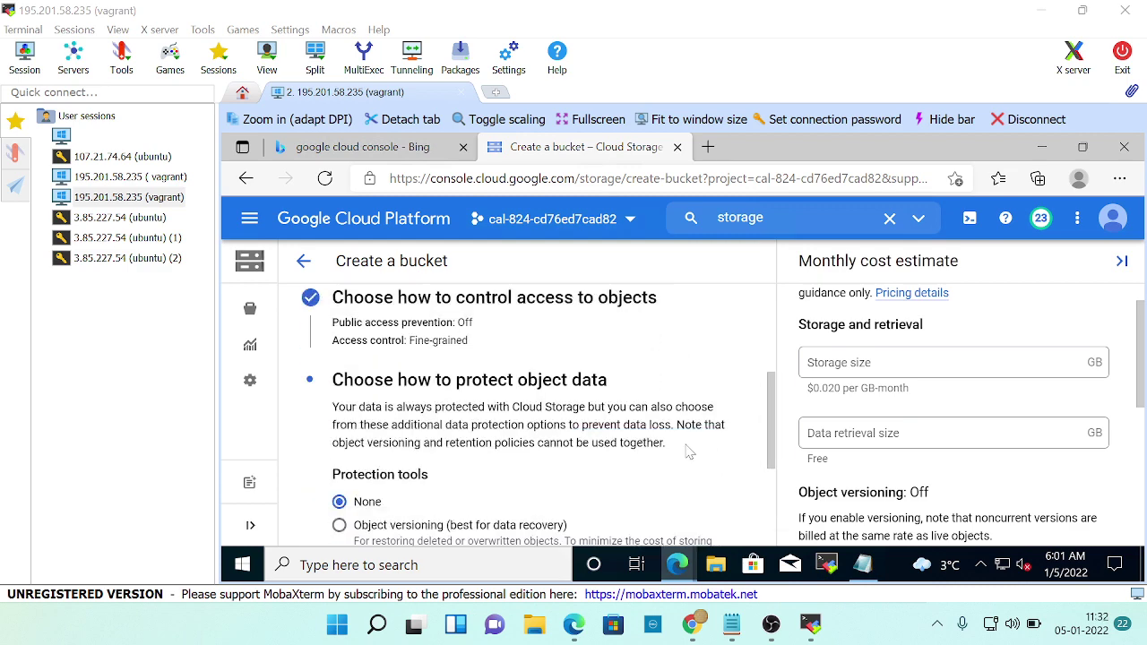
key("alt+Tab")
scroll(845, 421, "down", 3)
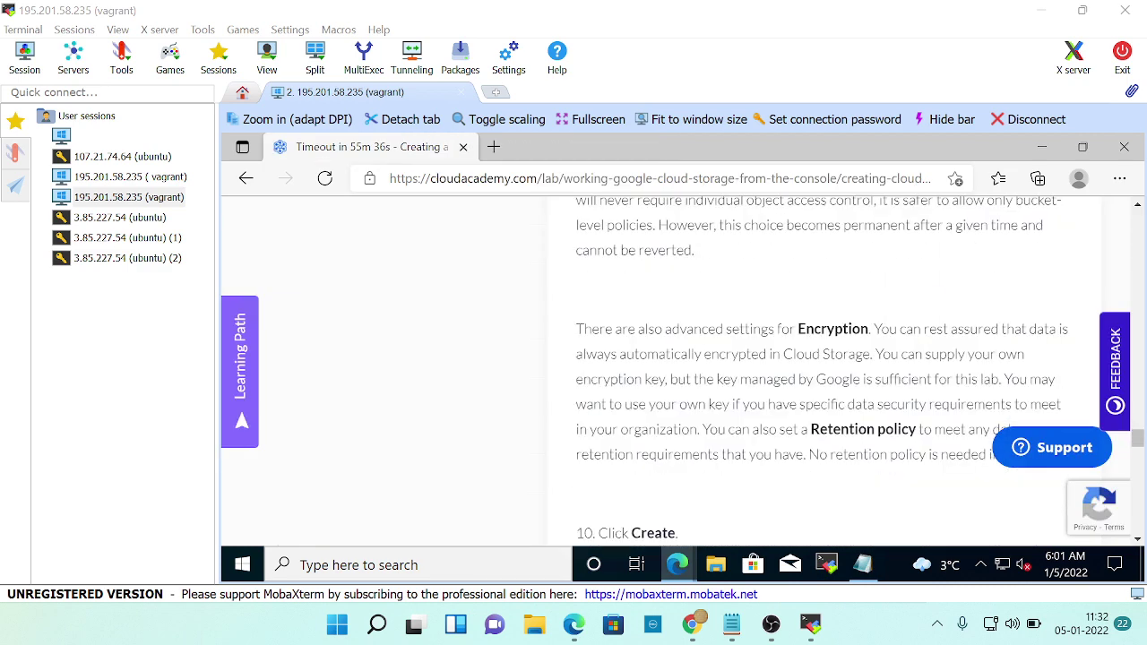
scroll(794, 402, "down", 2)
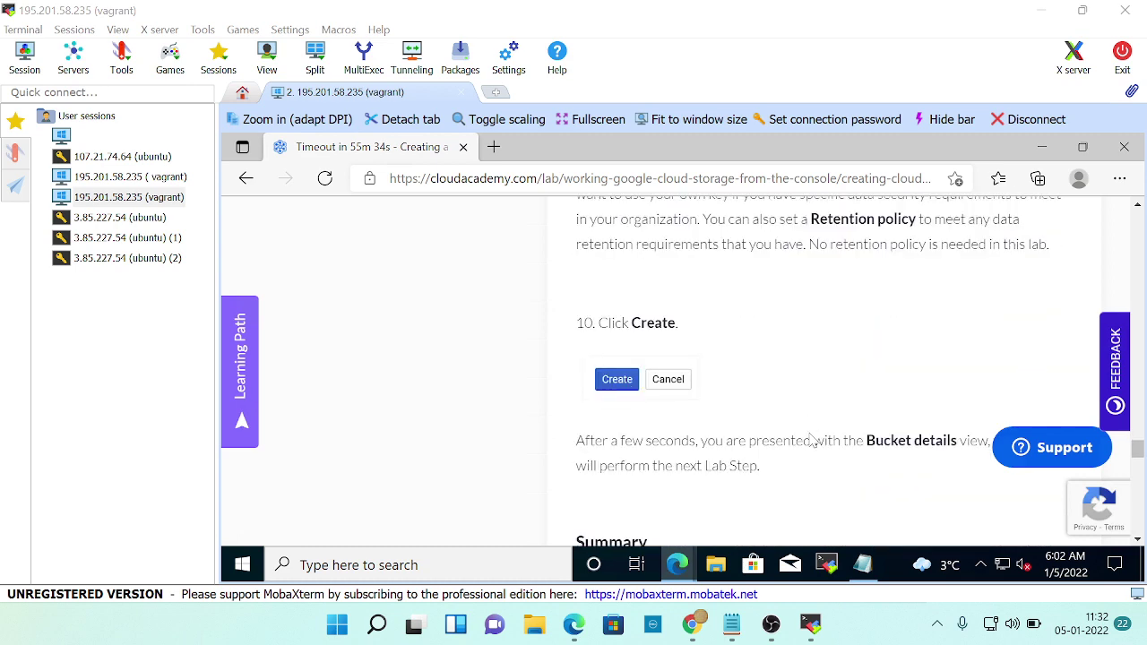
scroll(822, 392, "up", 5)
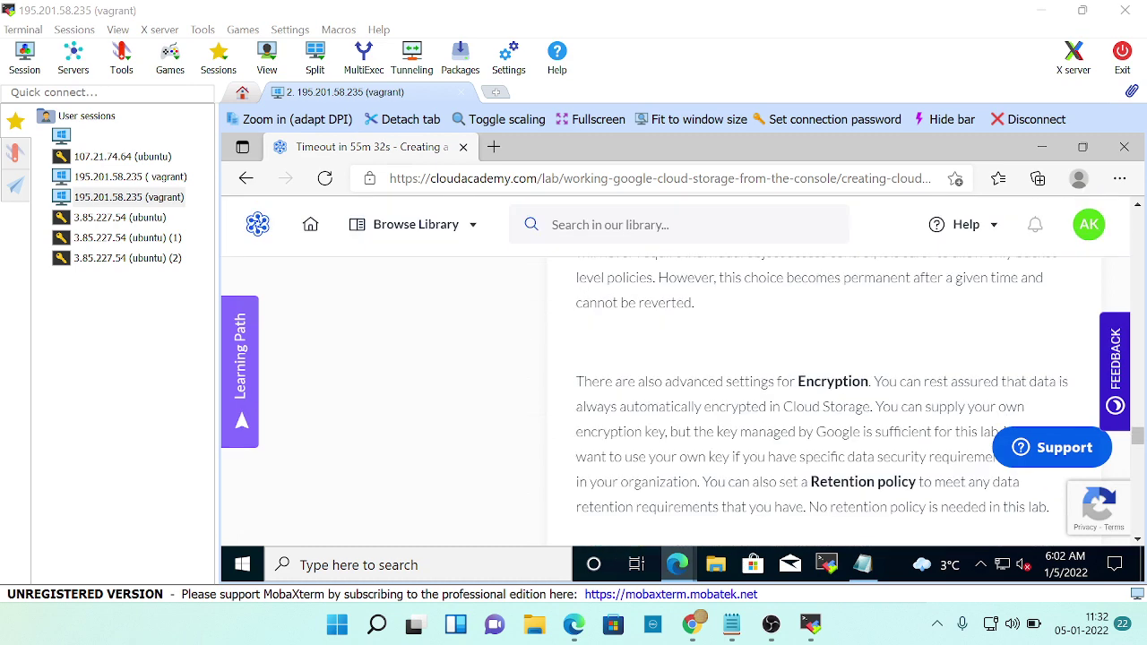
scroll(822, 391, "up", 1)
scroll(828, 391, "down", 5)
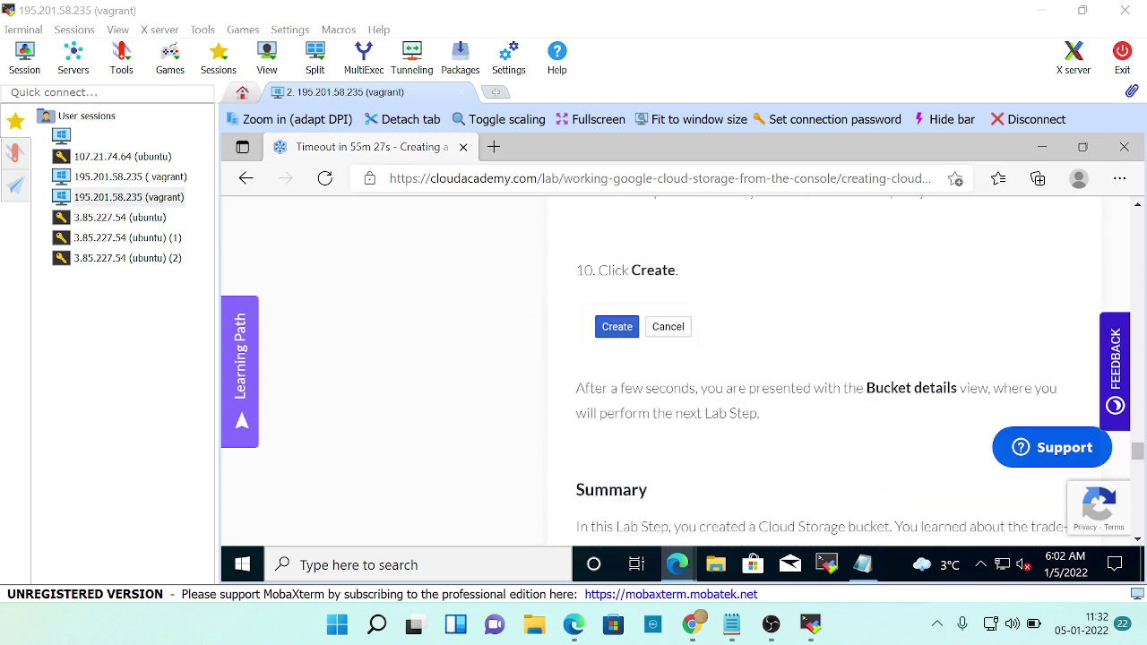
key("alt+Tab")
scroll(498, 412, "down", 1)
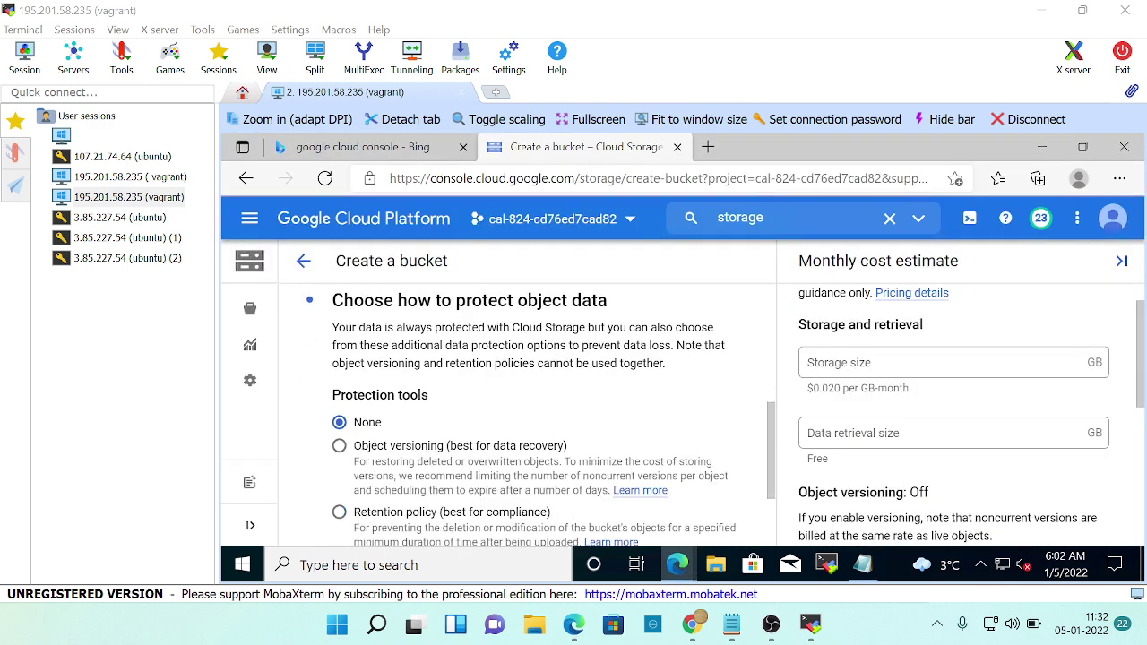
scroll(571, 429, "down", 2)
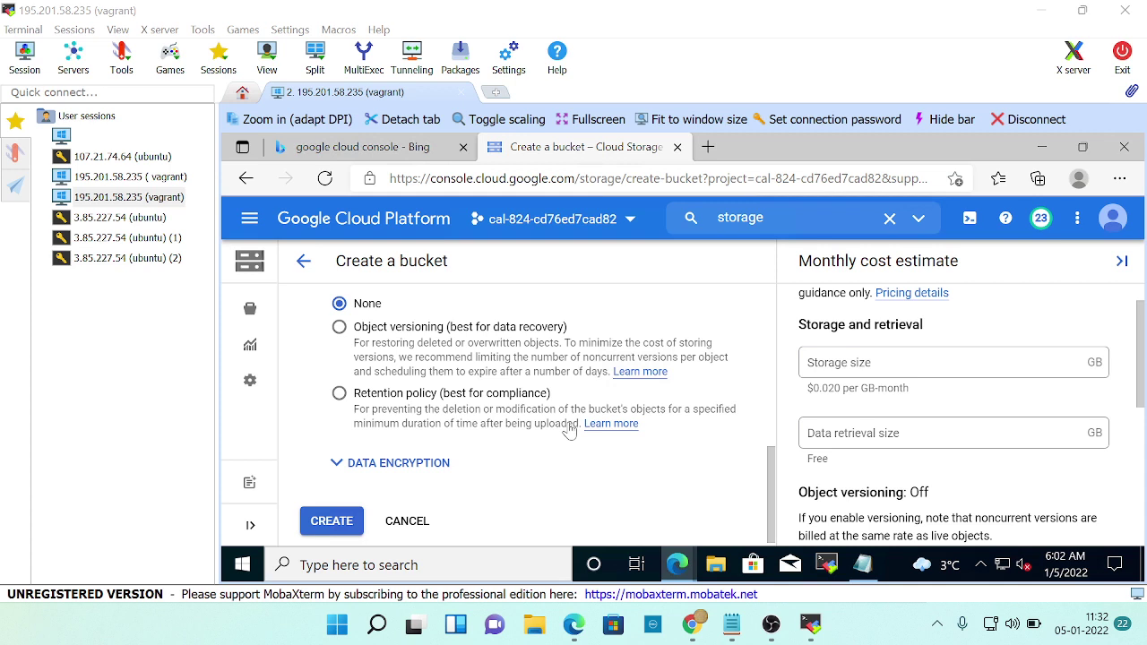
scroll(570, 430, "down", 1)
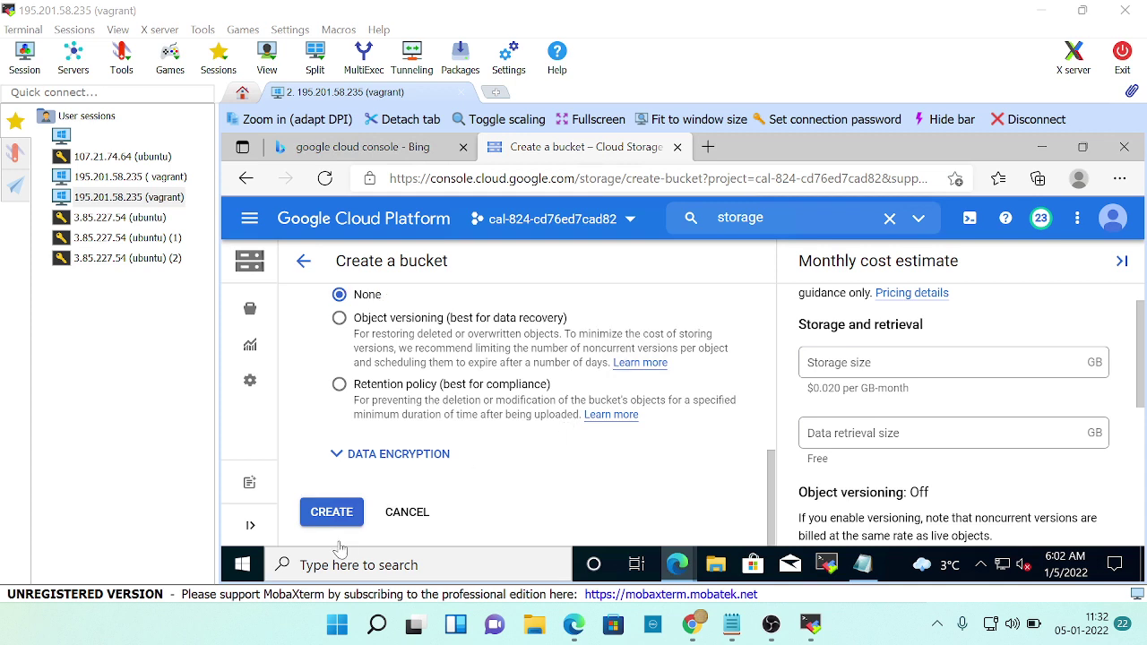
Expand Data encryption, keep the Google-managed key with CMEK unchecked, and create the bucket.
left_click(336, 453)
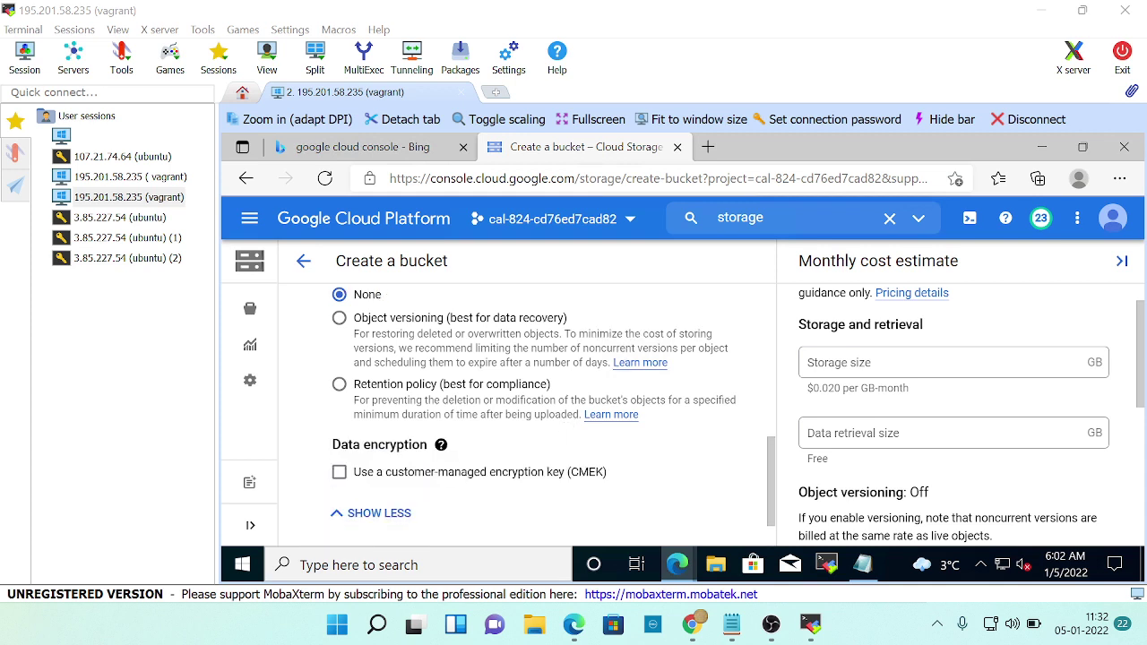
scroll(434, 482, "down", 1)
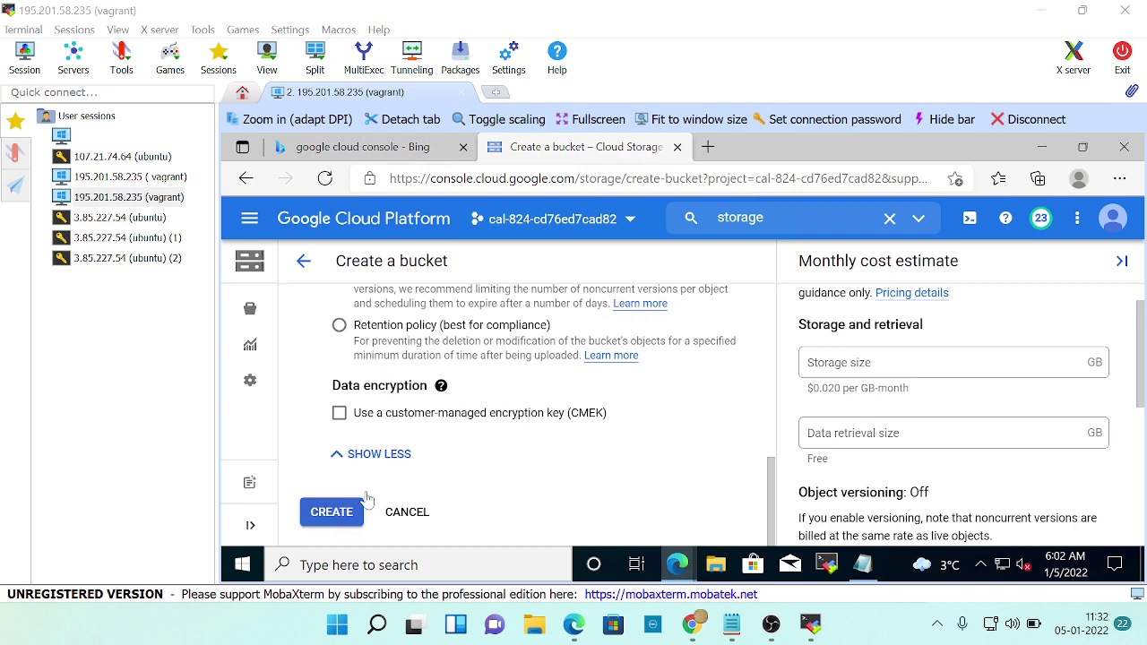
left_click(325, 513)
key("alt+Tab")
scroll(823, 442, "up", 7)
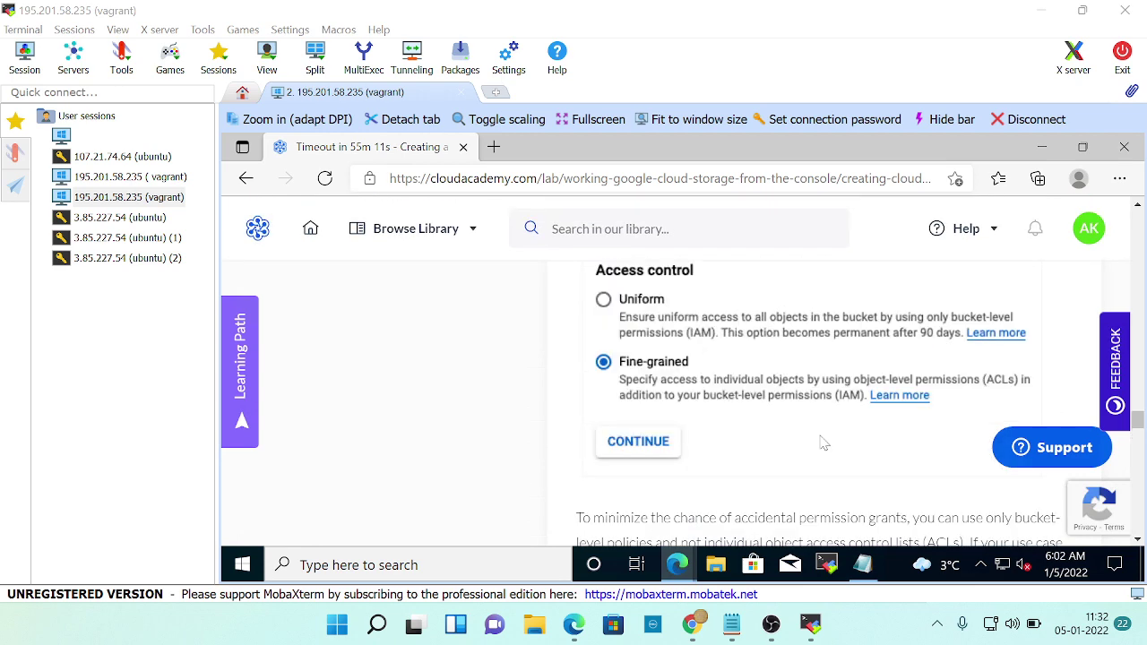
scroll(822, 442, "up", 1)
scroll(823, 442, "down", 4)
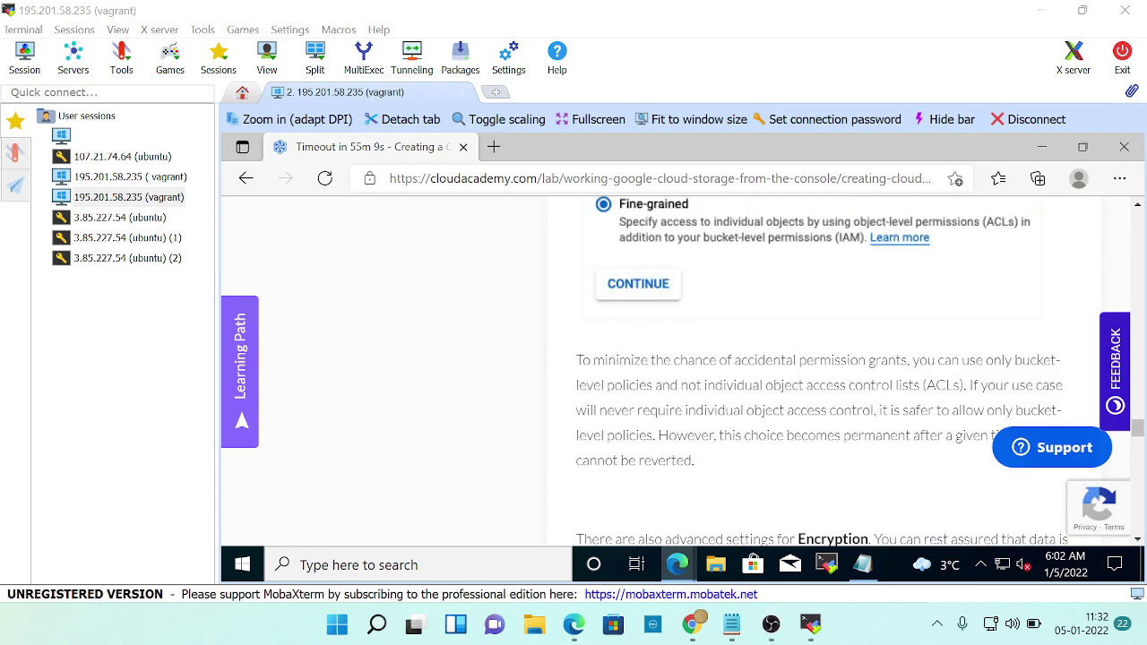
scroll(664, 454, "down", 1)
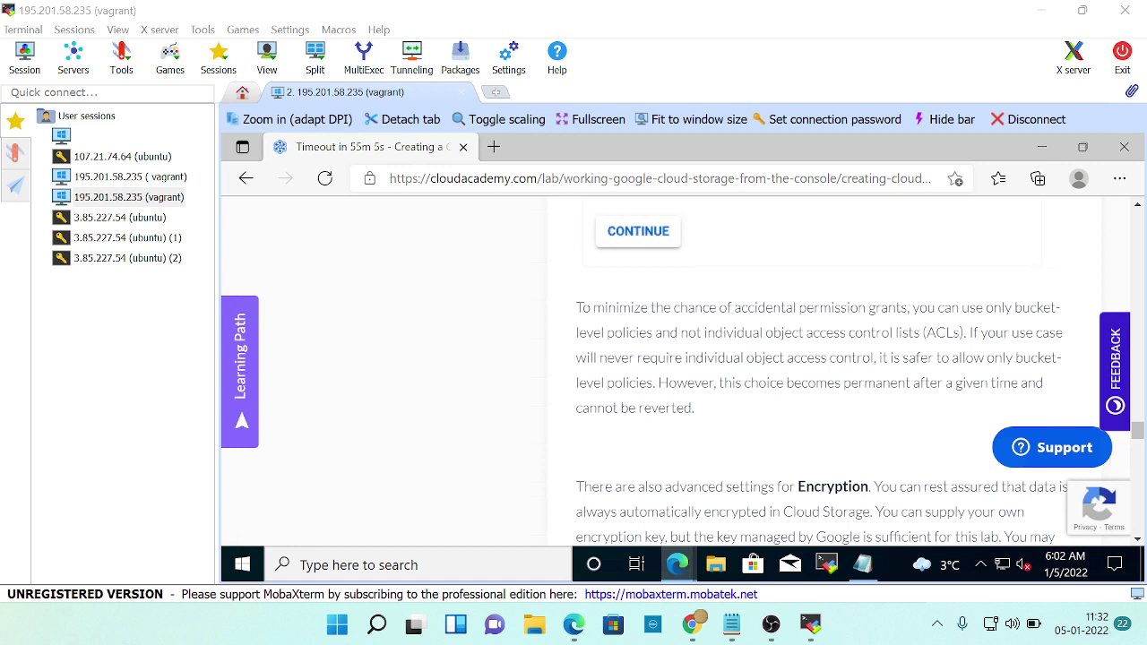
left_click_drag(659, 382, 1070, 402)
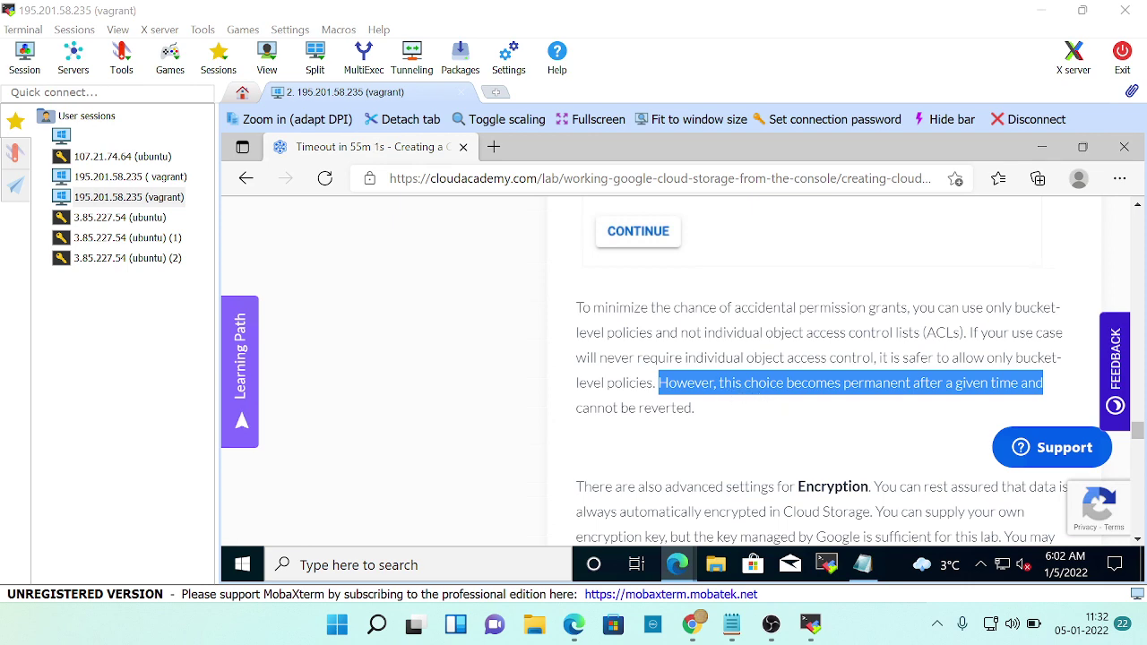
key("alt+Tab")
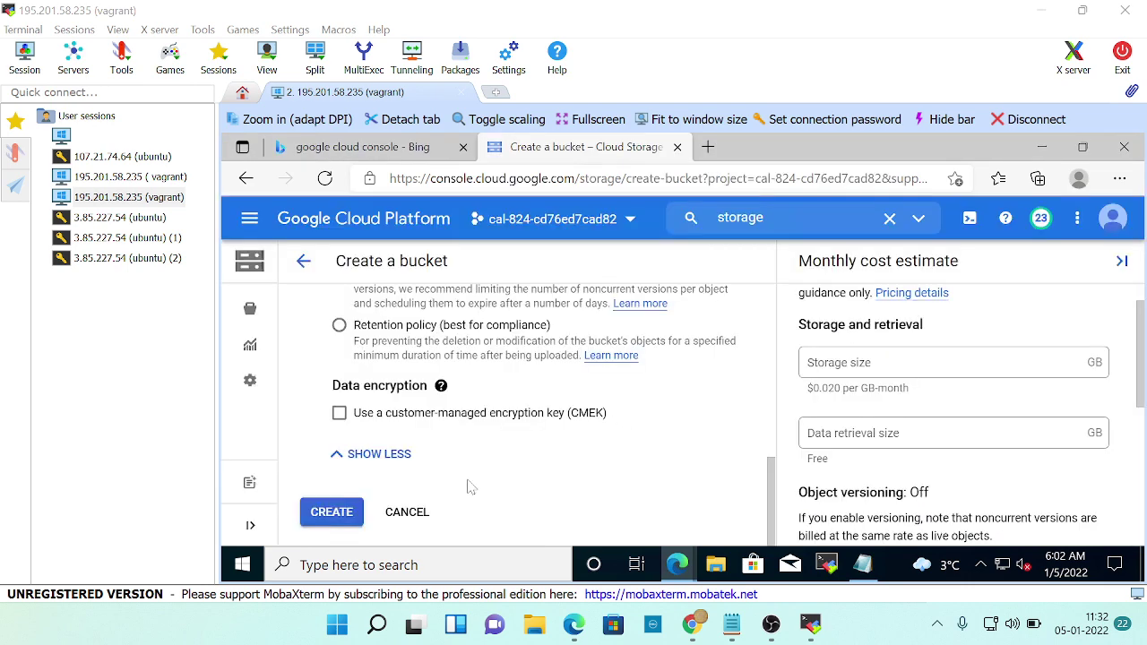
left_click(327, 513)
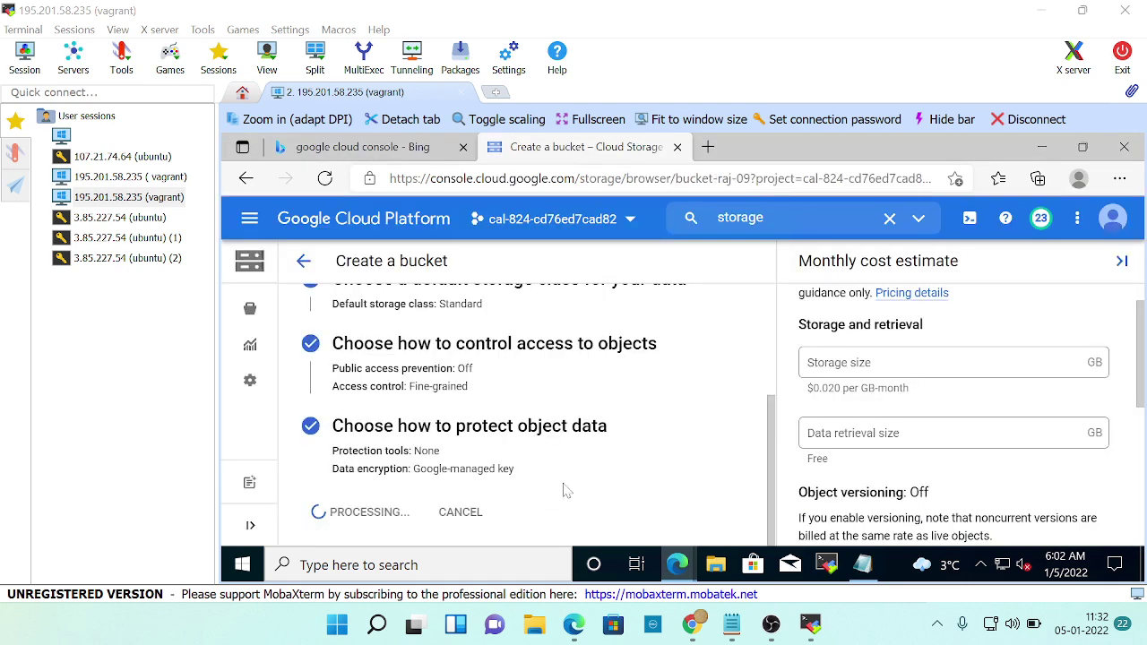
Read the lab summary about storage best practices and transferring data to a new bucket.
key("alt+Tab")
scroll(914, 448, "down", 5)
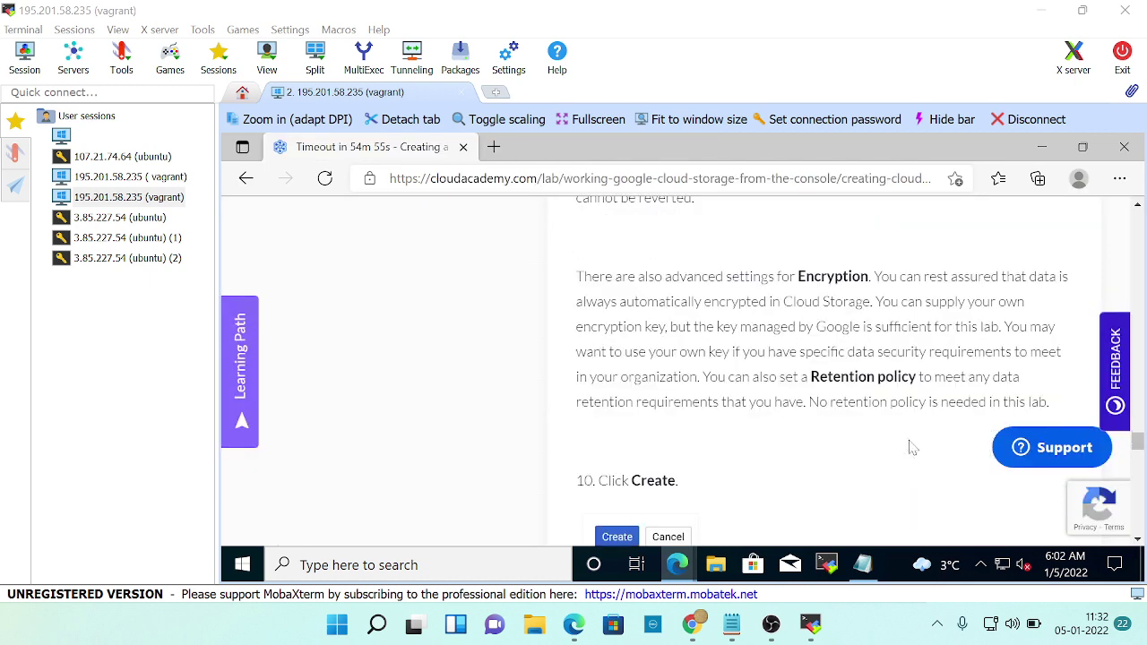
scroll(681, 448, "down", 2)
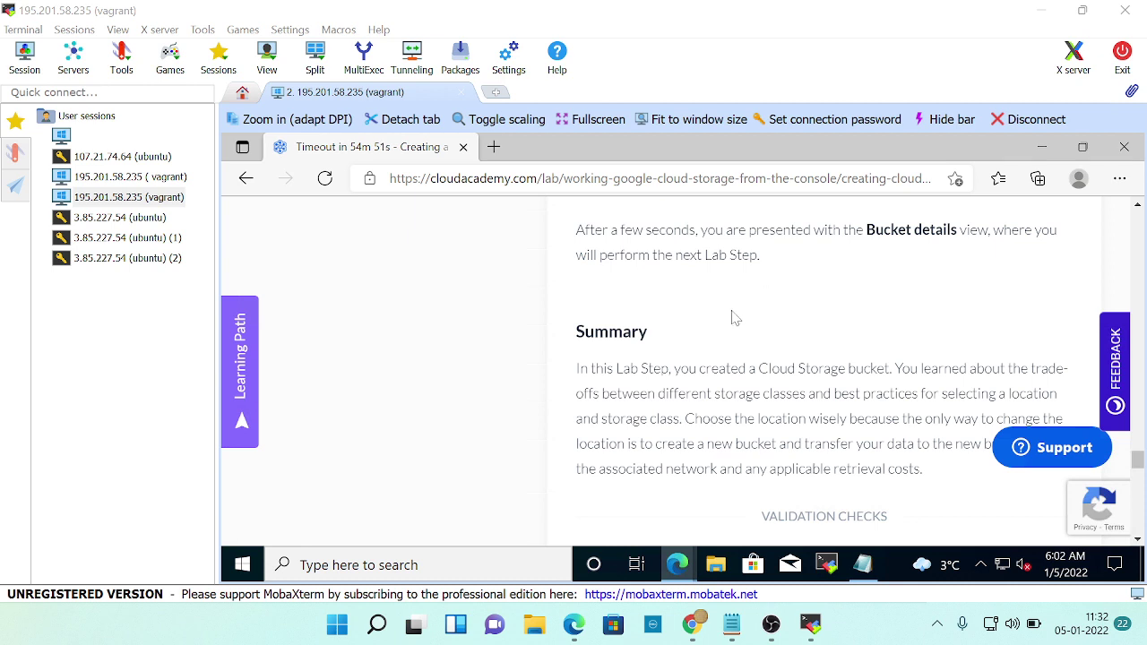
scroll(708, 315, "down", 1)
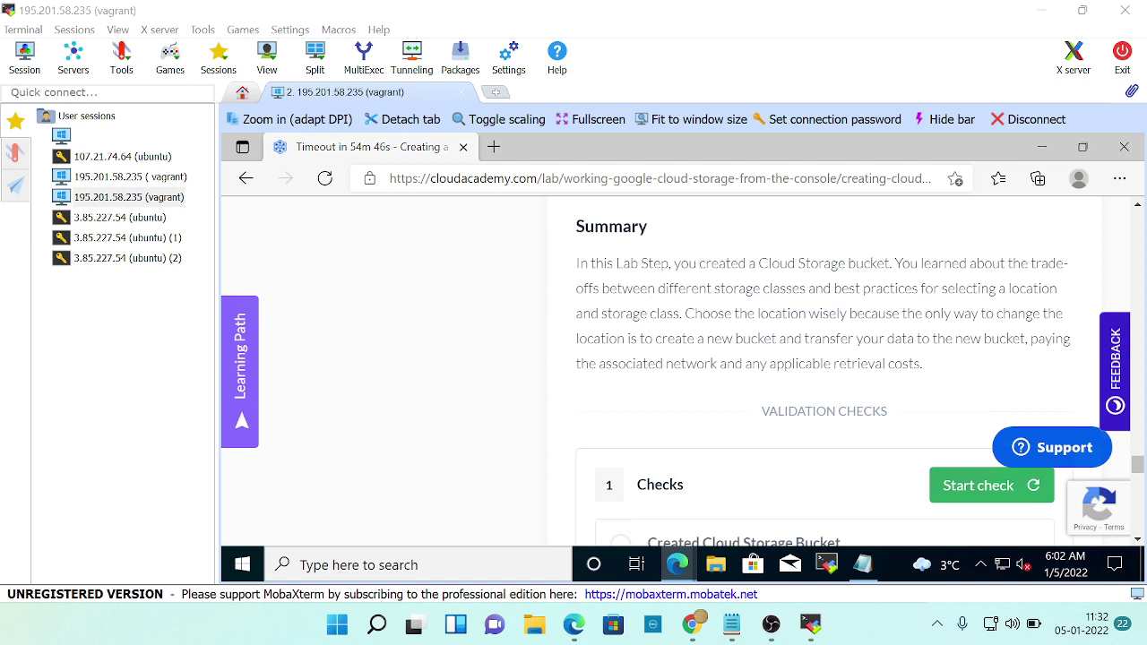
left_click_drag(647, 288, 1051, 289)
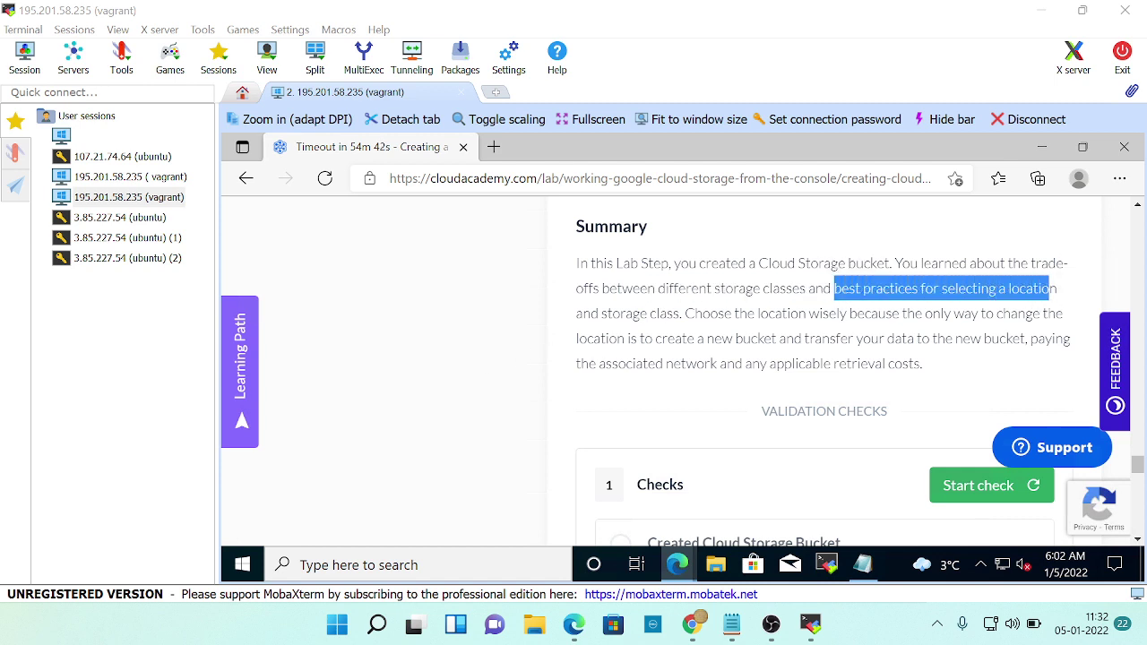
scroll(970, 358, "down", 1)
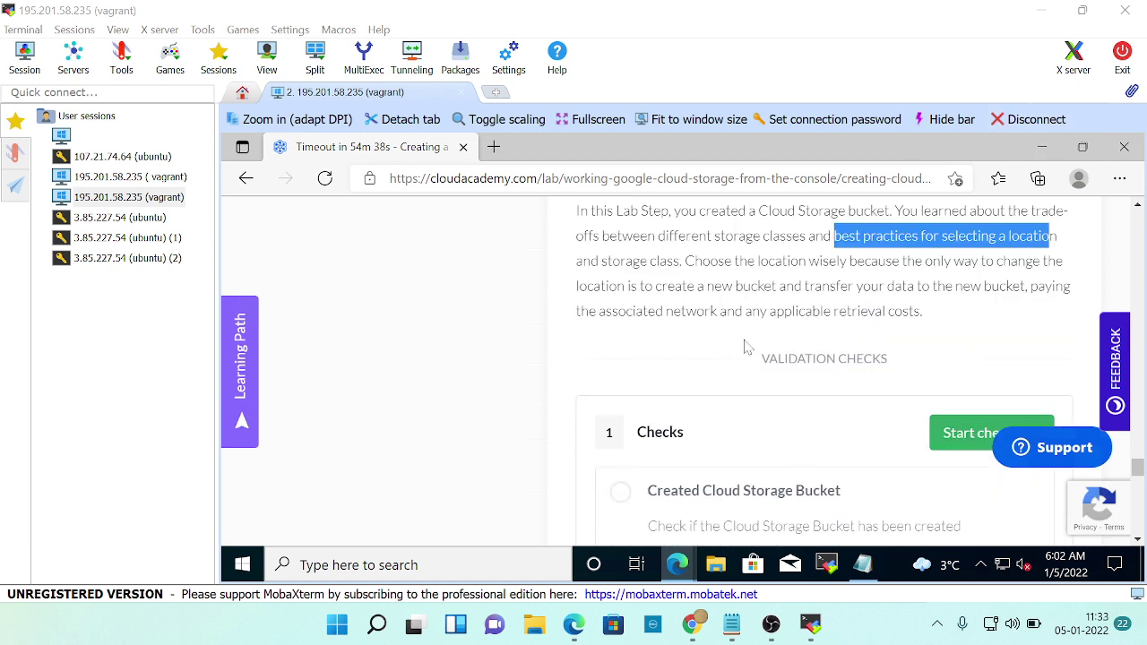
left_click_drag(794, 286, 1027, 287)
left_click_drag(589, 310, 914, 311)
Scroll down to the 'Created Cloud Storage Bucket' validation check.
scroll(715, 408, "down", 2)
scroll(715, 408, "down", 1)
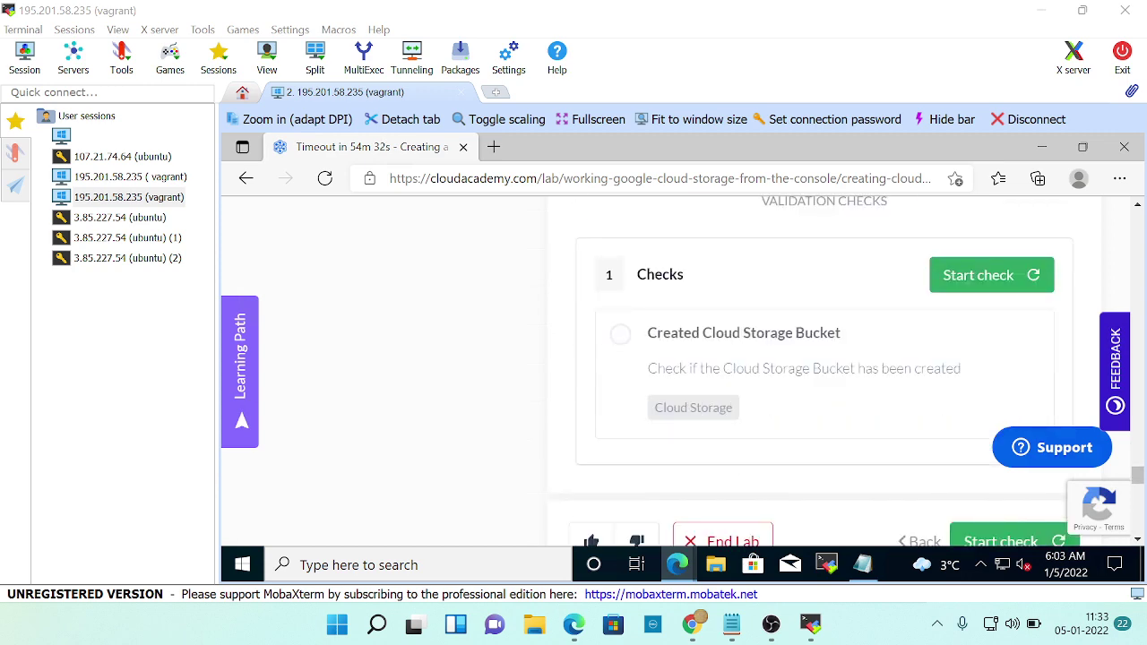
scroll(708, 410, "down", 3)
scroll(717, 422, "up", 2)
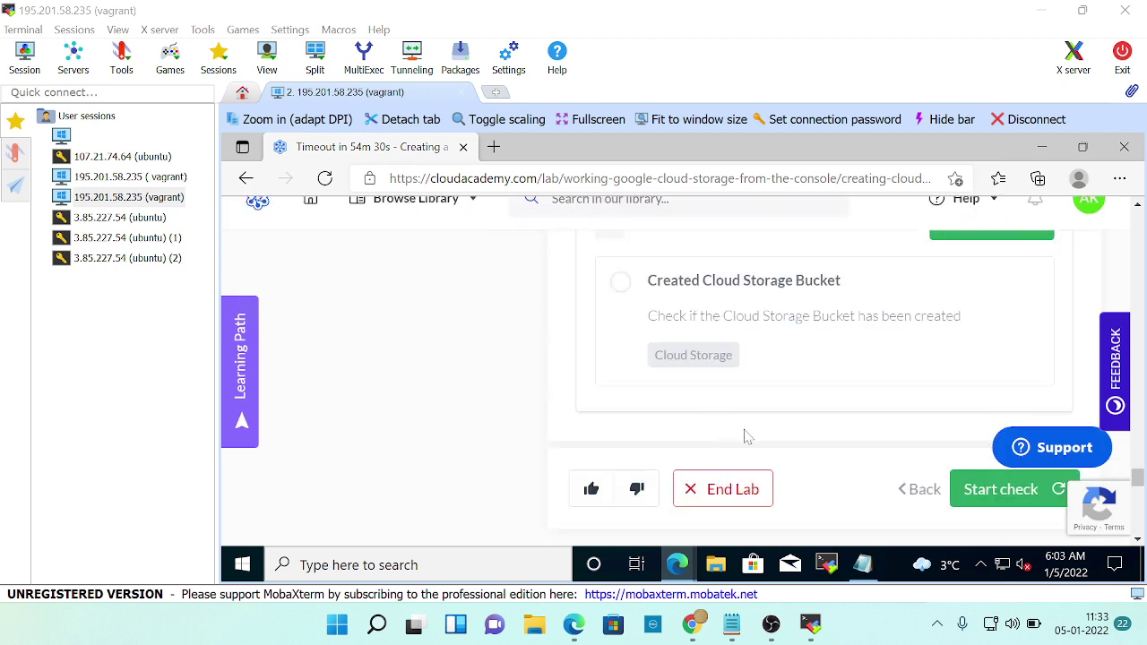
scroll(749, 436, "up", 1)
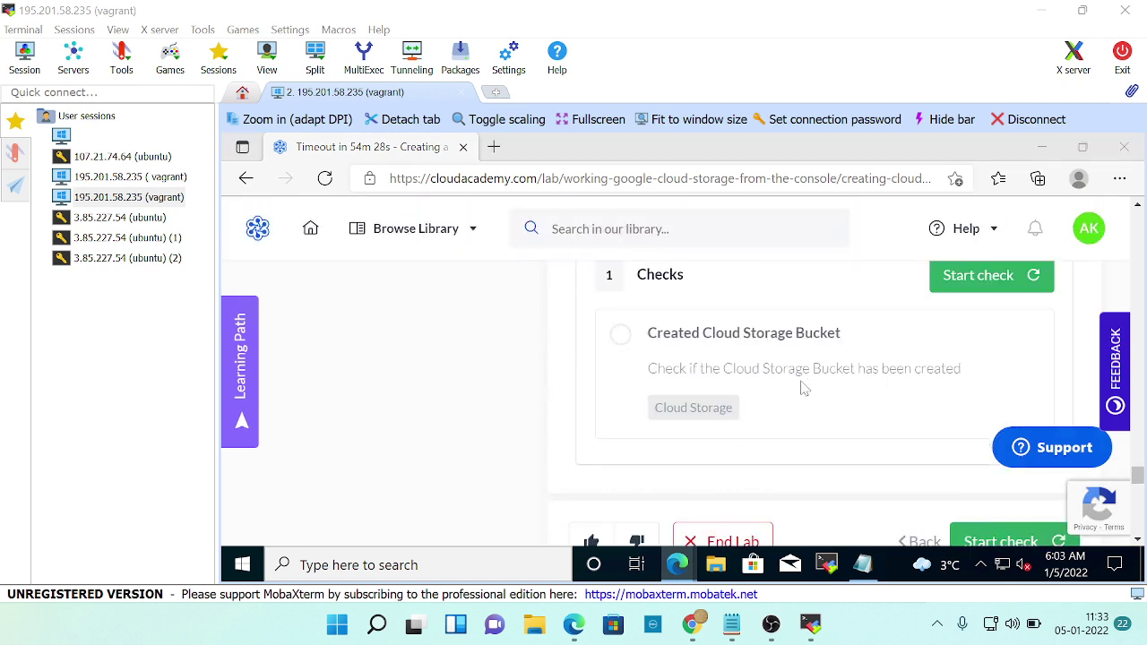
key("alt+Tab")
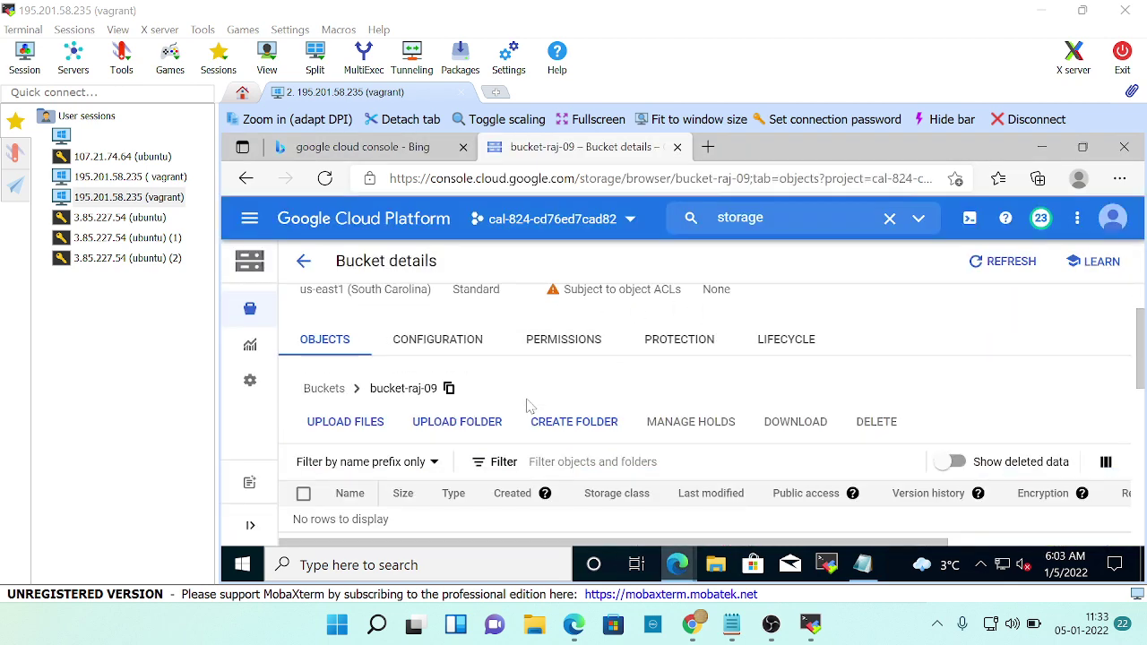
Look over the empty bucket-raj-09 details page.
scroll(529, 405, "up", 1)
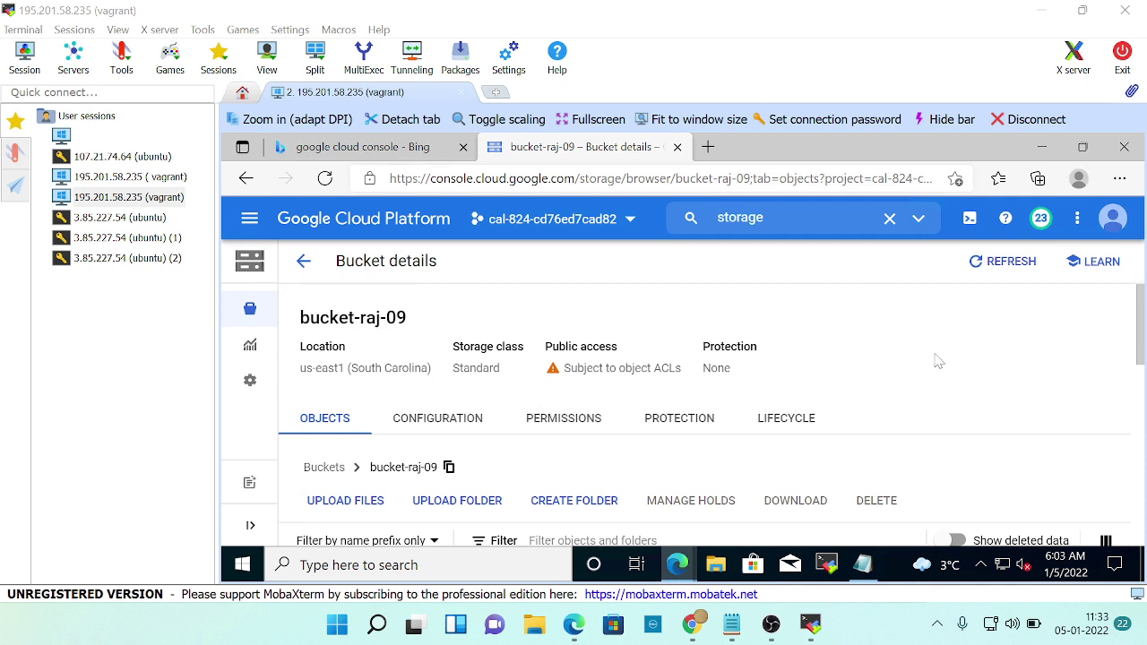
scroll(938, 361, "down", 1)
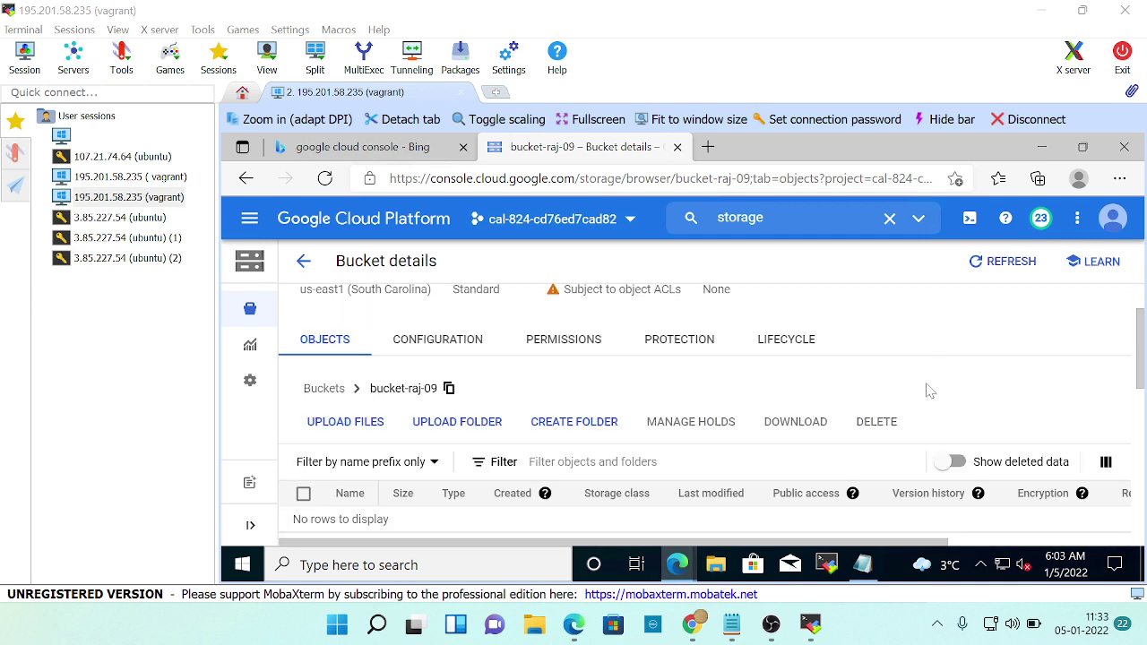
scroll(930, 390, "down", 3)
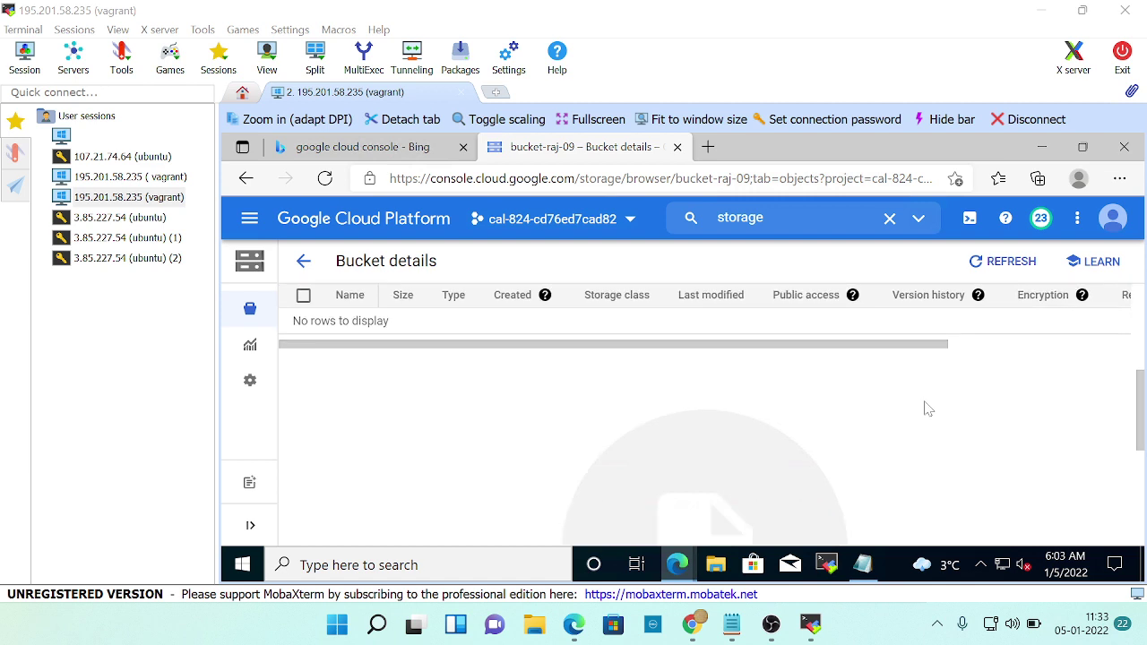
scroll(928, 413, "down", 1)
scroll(921, 415, "up", 2)
scroll(908, 404, "down", 2)
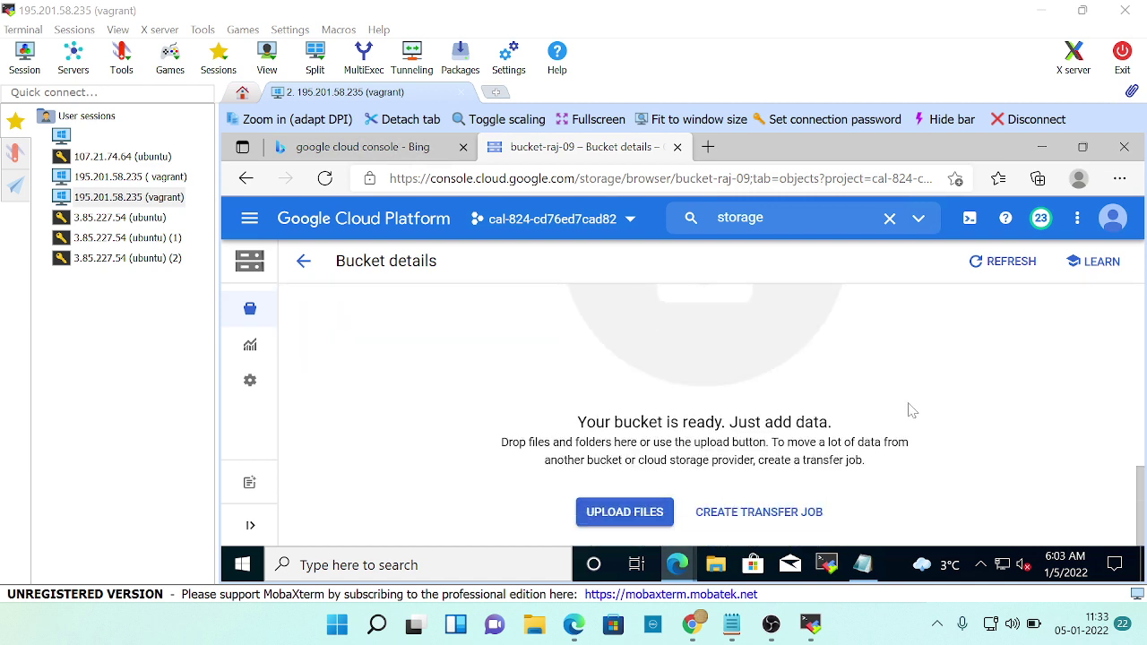
scroll(1116, 461, "up", 1)
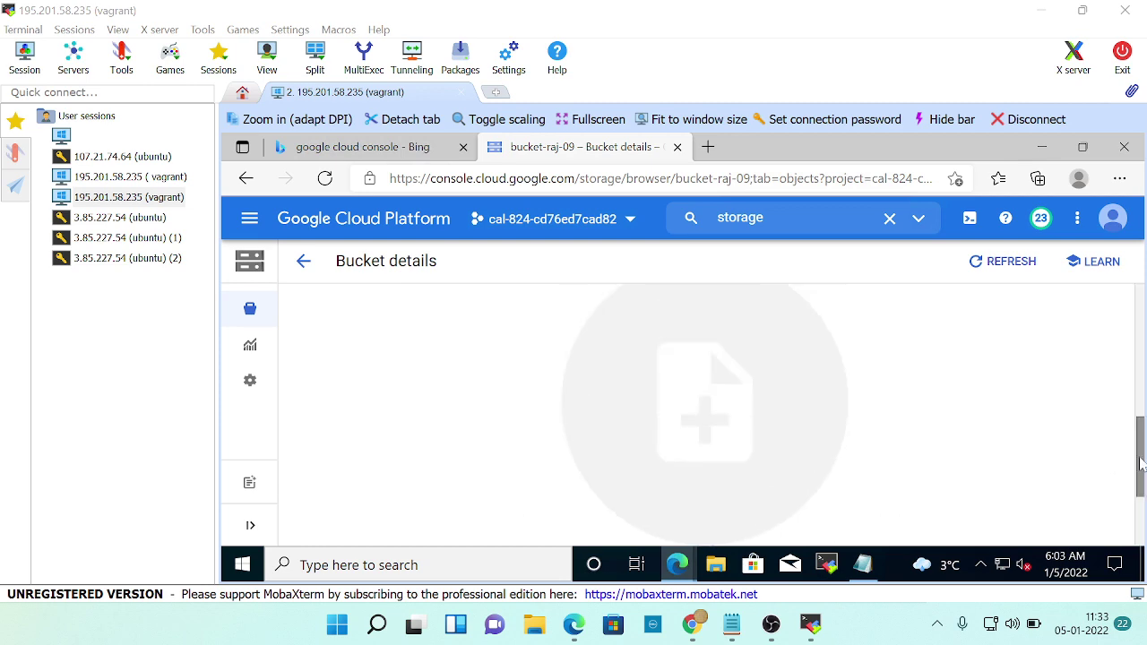
left_click_drag(1140, 462, 1129, 356)
Return to the lab and confirm the 'Created Cloud Storage Bucket' check has passed.
key("alt+Tab")
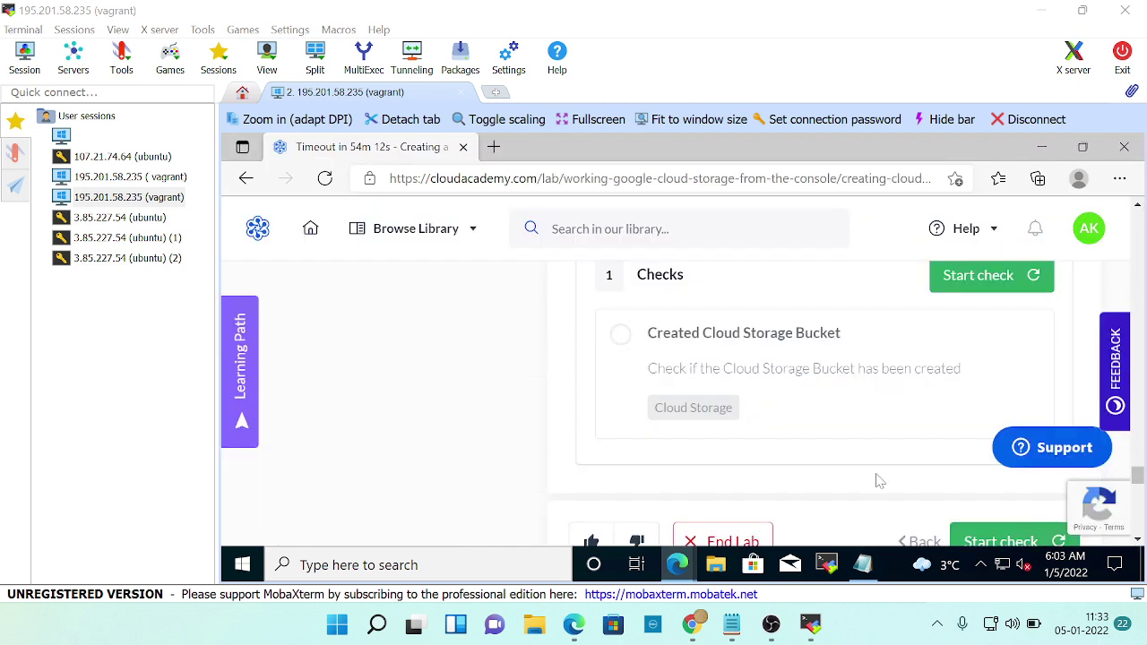
scroll(876, 478, "down", 2)
scroll(833, 484, "up", 1)
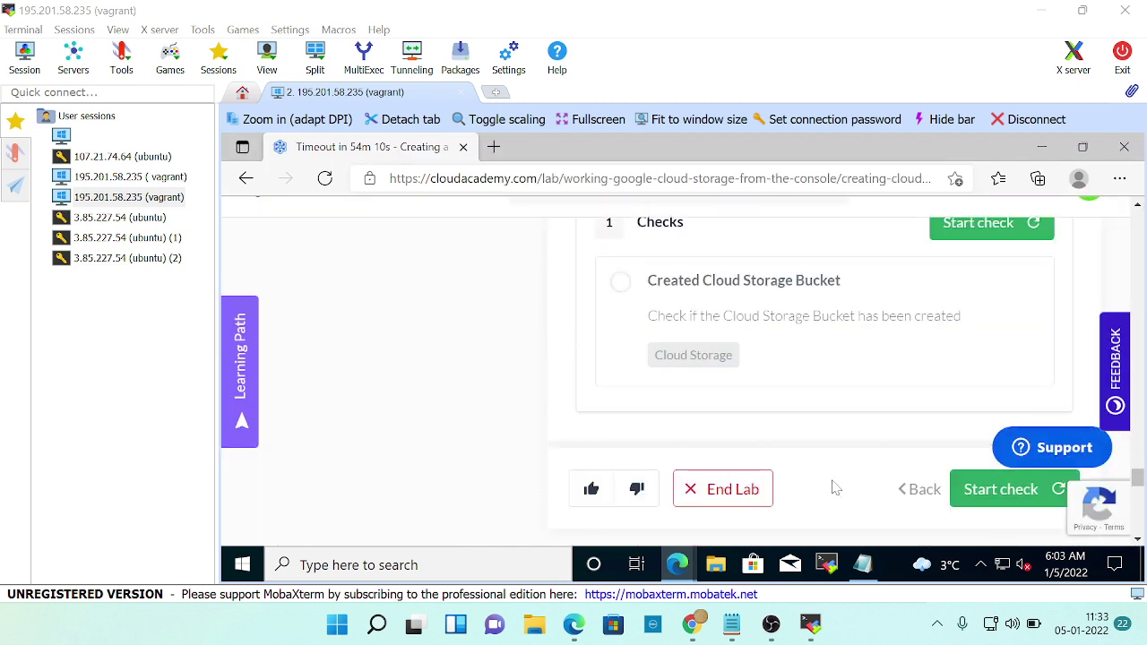
key("alt+Tab")
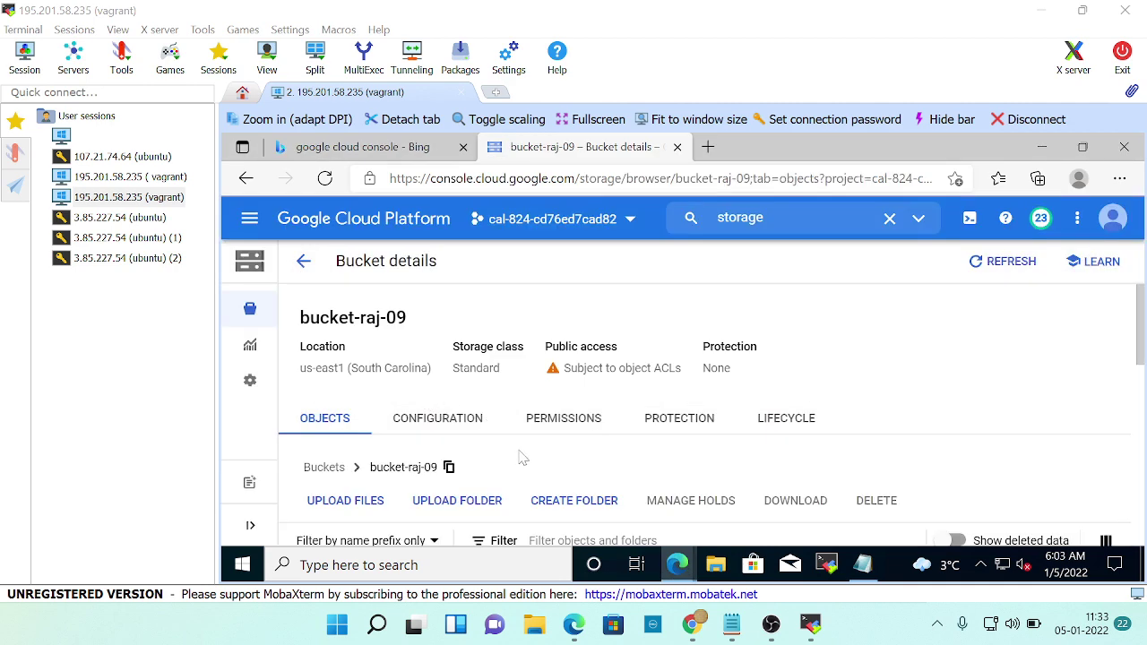
scroll(520, 457, "down", 1)
scroll(511, 450, "up", 1)
scroll(507, 394, "down", 1)
scroll(507, 408, "down", 1)
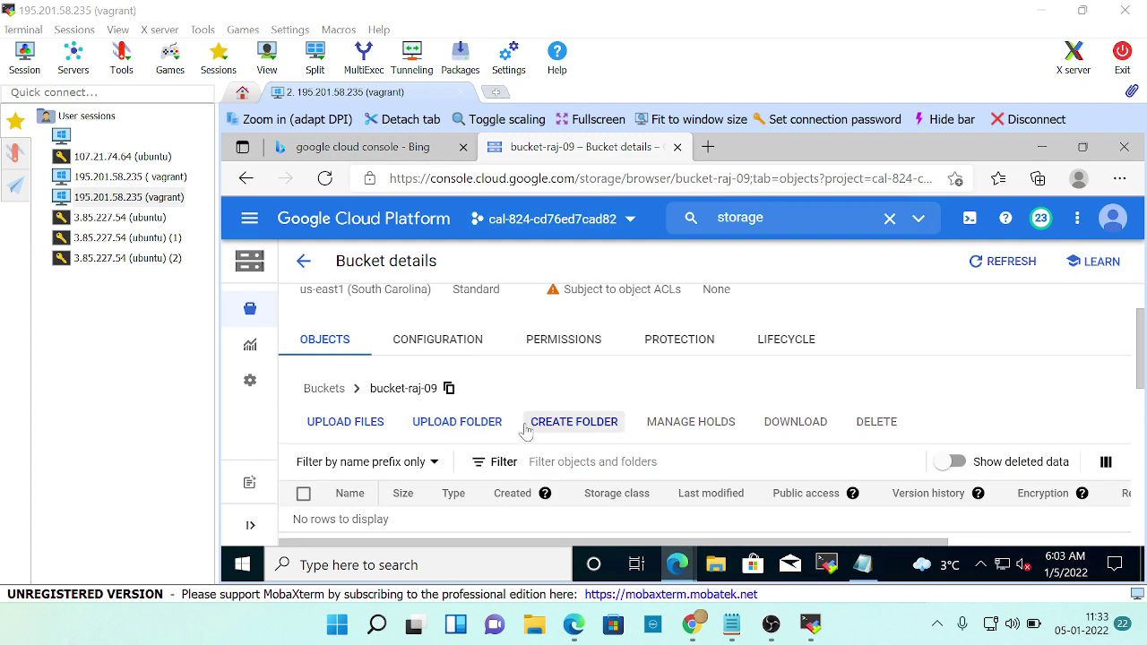
key("alt+Tab")
scroll(1003, 318, "up", 2)
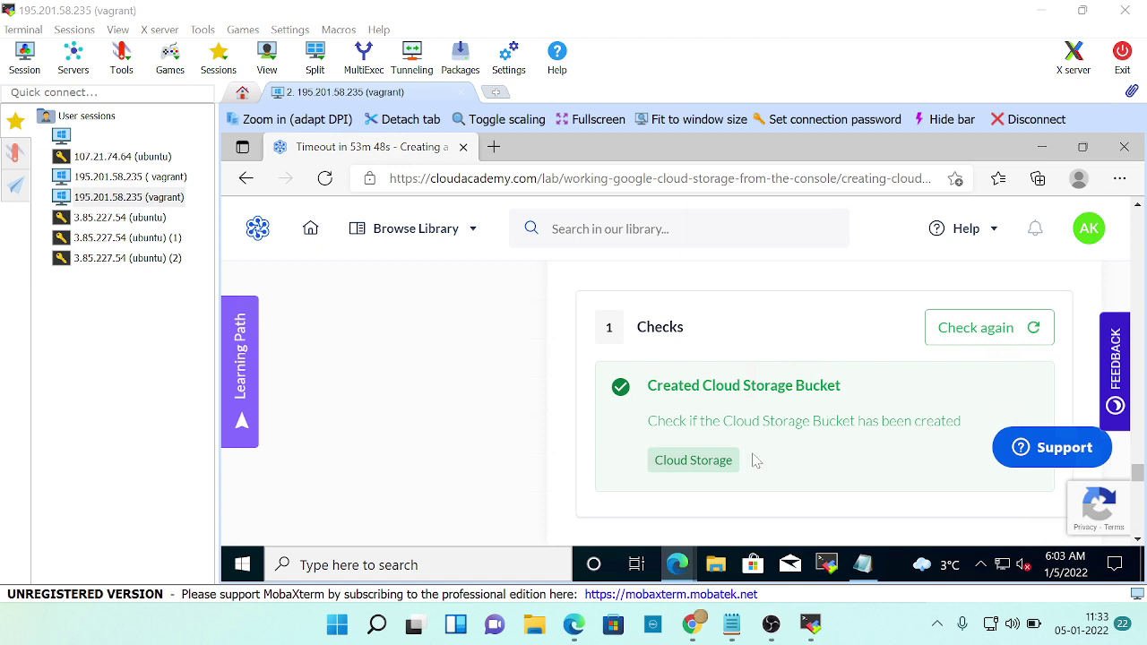
Advance to the 'Uploading Files to Cloud Storage Buckets from the Console' lab step.
scroll(820, 461, "down", 2)
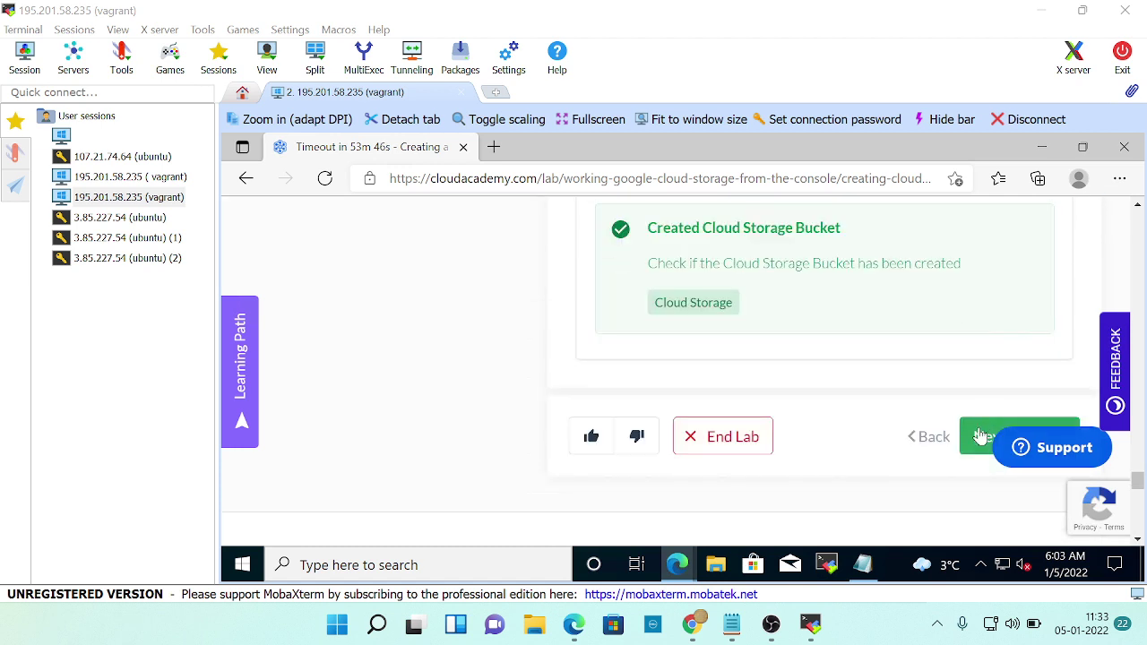
left_click(976, 437)
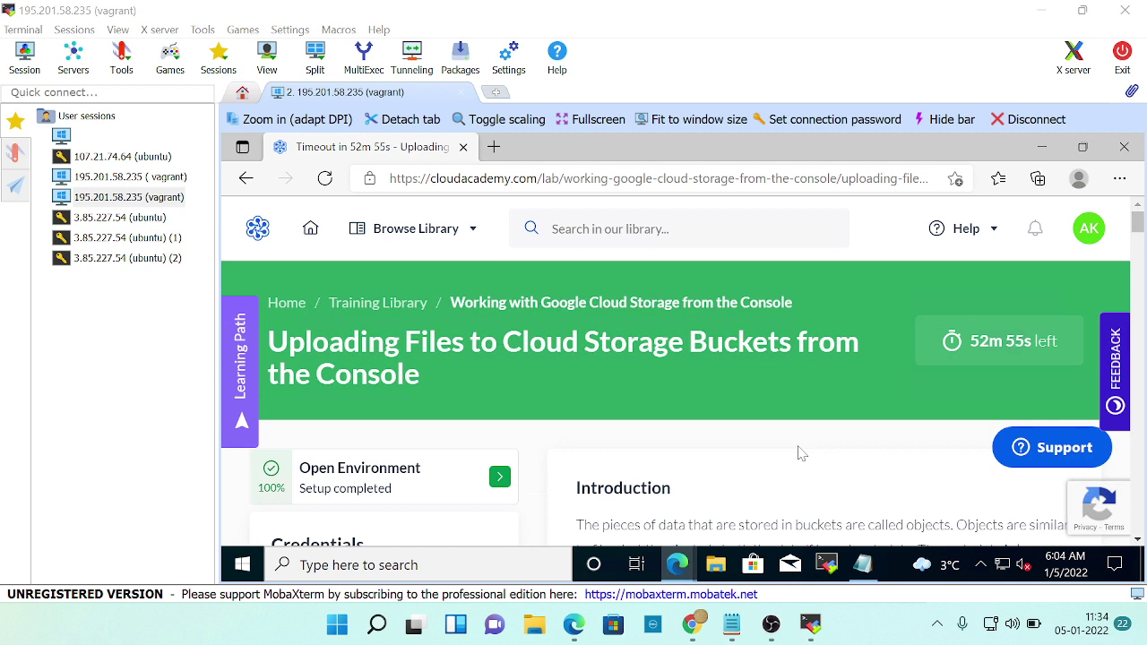
scroll(832, 435, "down", 4)
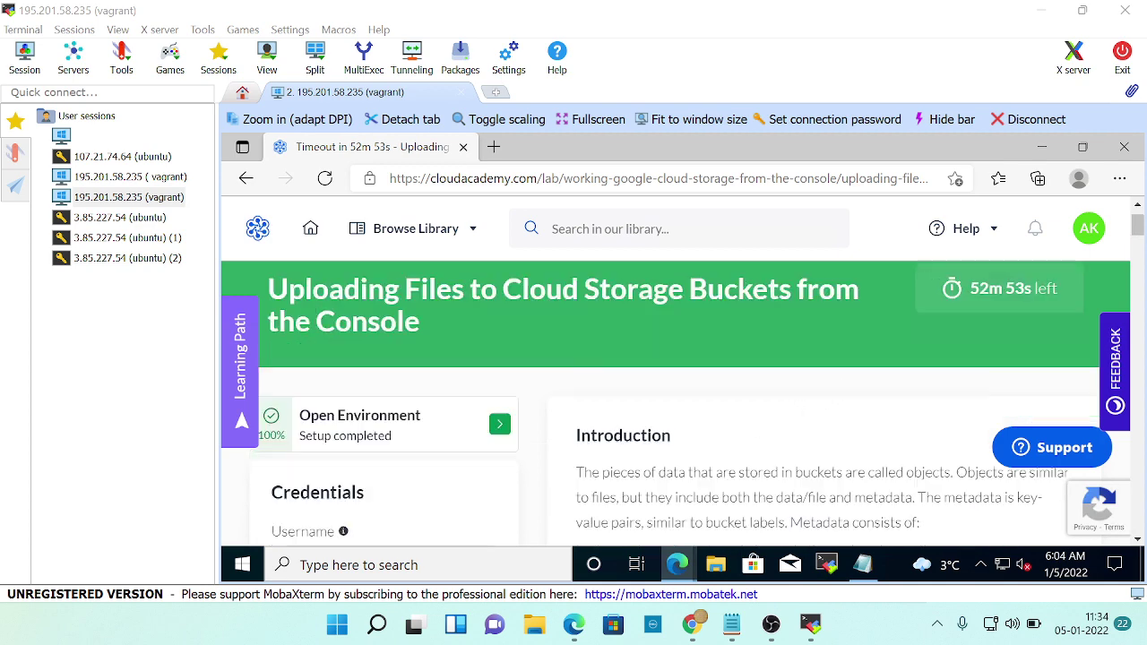
scroll(735, 480, "down", 10)
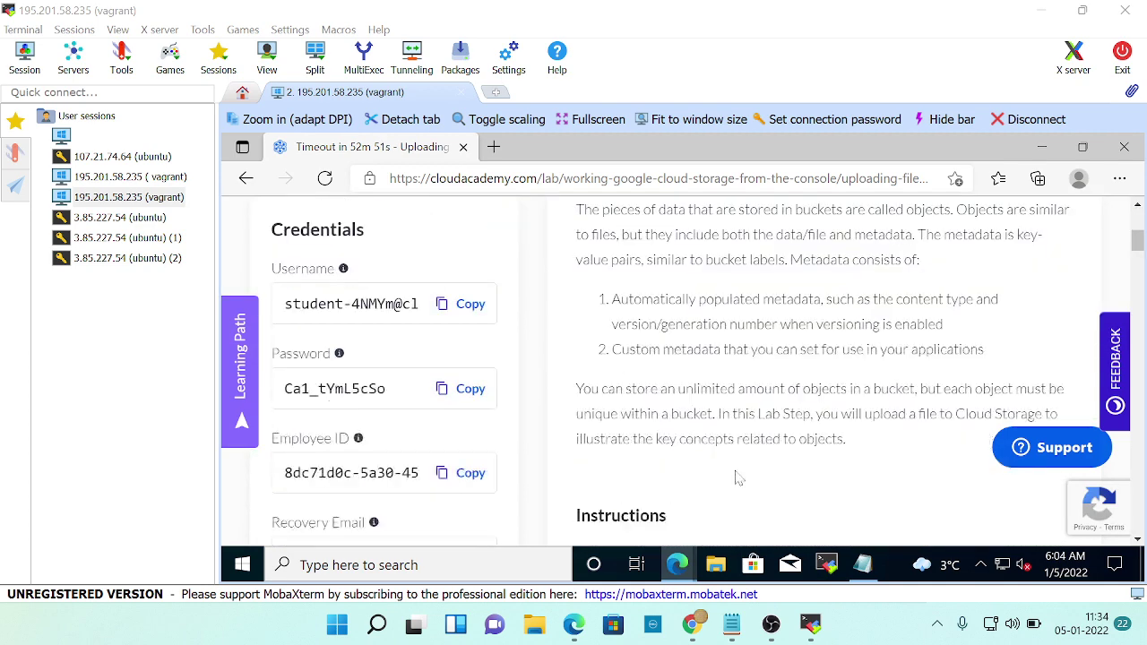
scroll(735, 479, "down", 1)
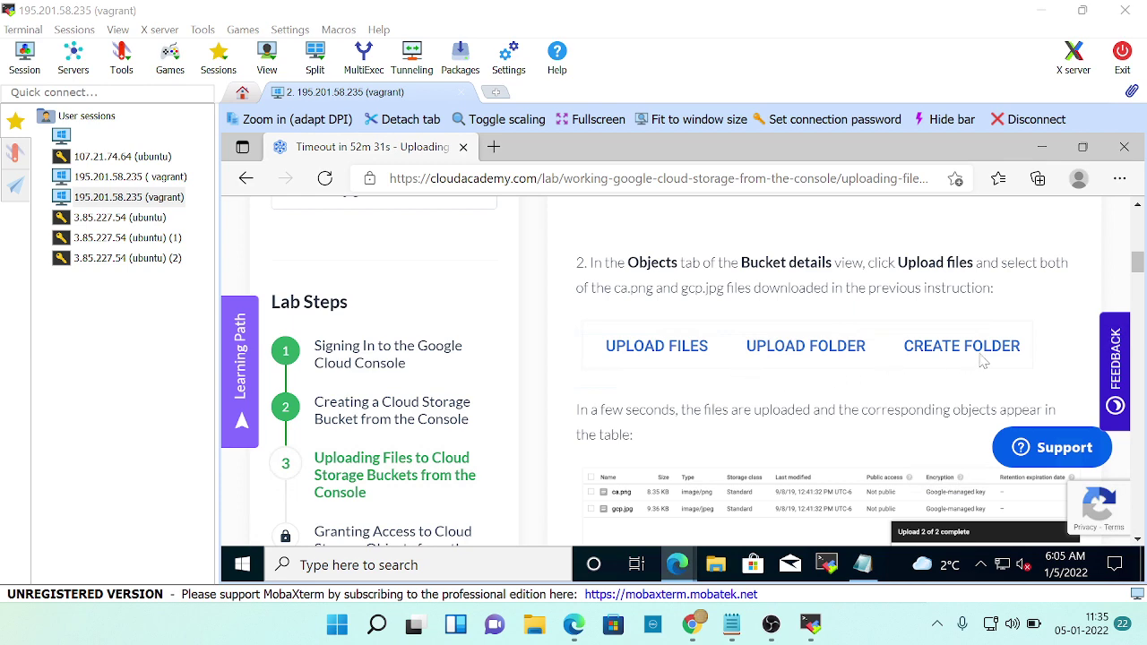
scroll(1001, 358, "down", 1)
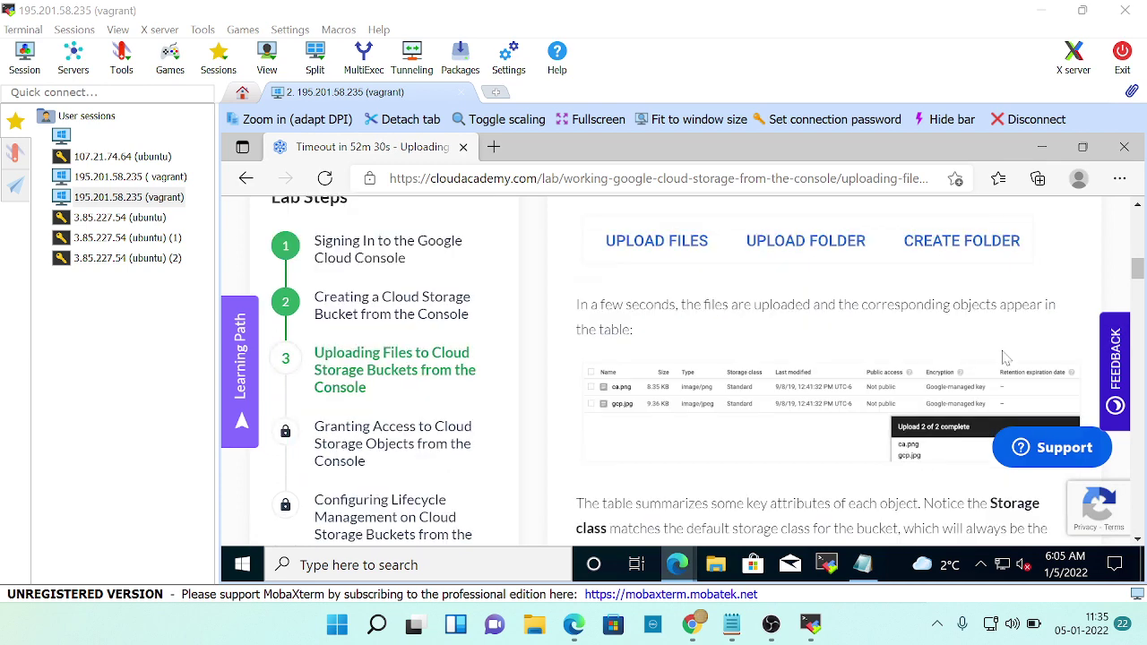
scroll(824, 328, "up", 1)
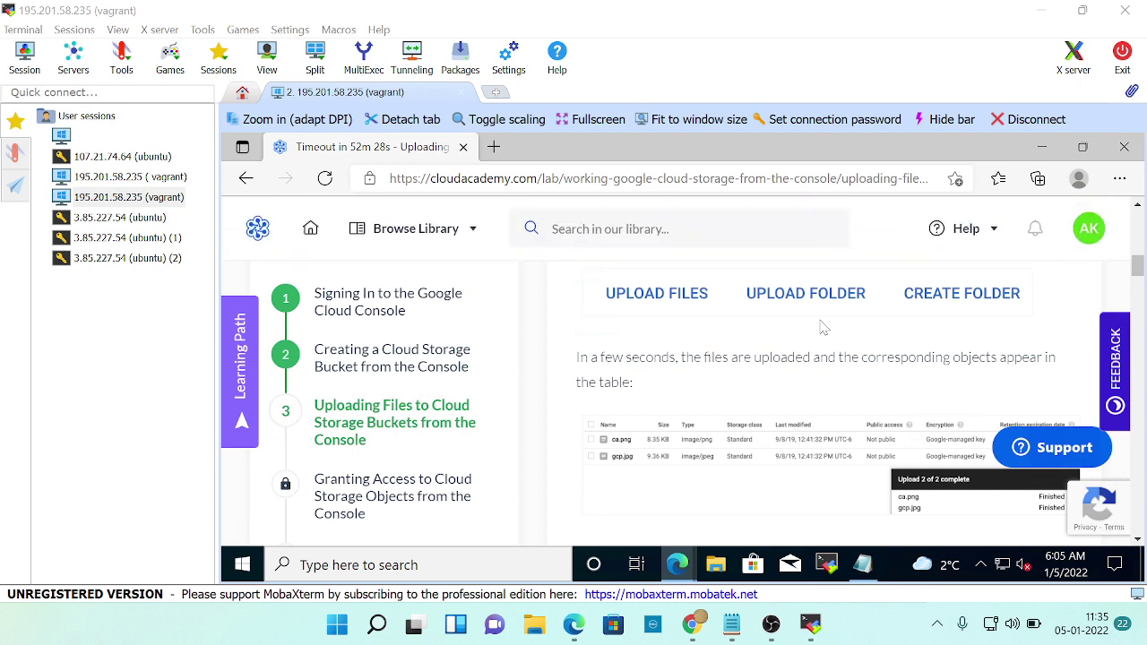
scroll(873, 418, "down", 1)
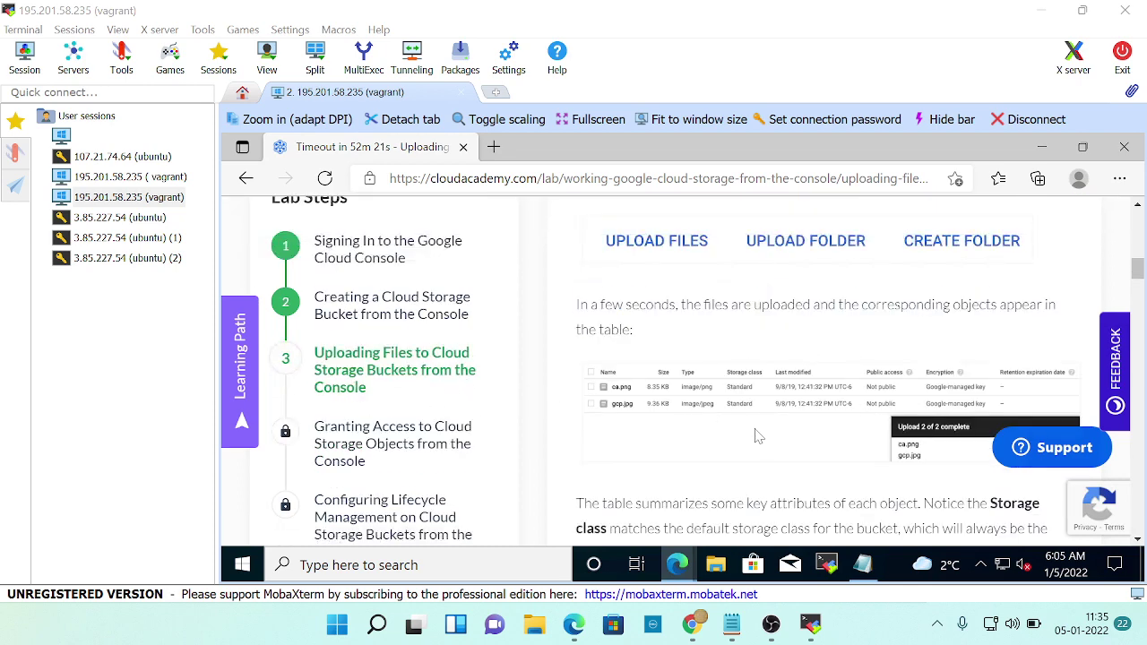
scroll(760, 437, "up", 1)
scroll(760, 437, "down", 4)
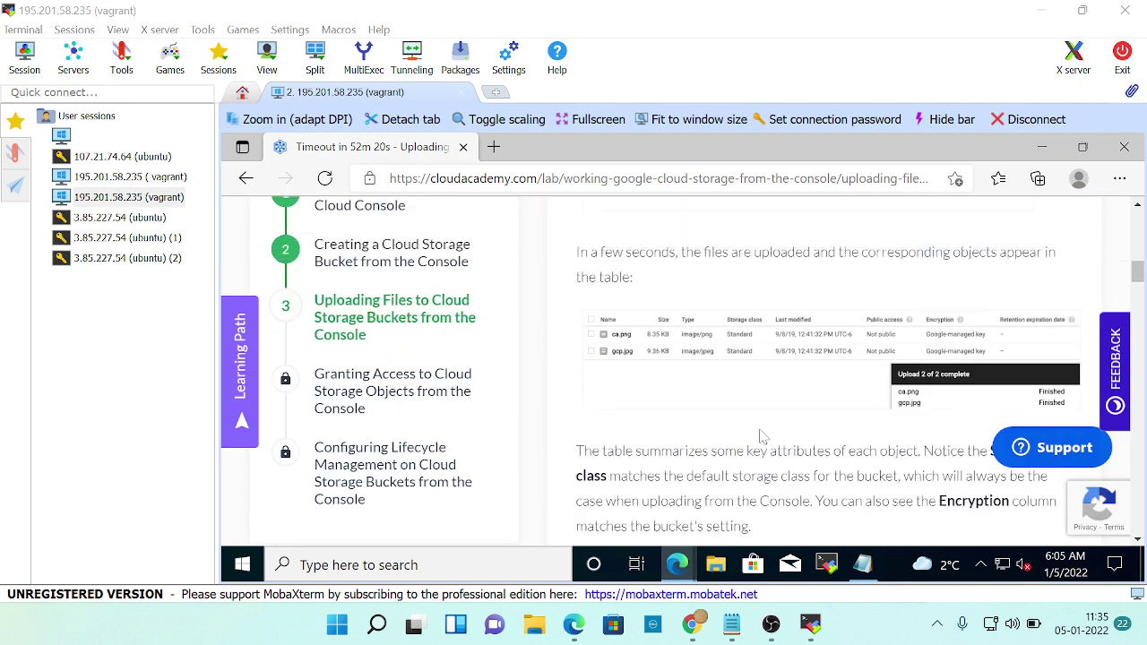
key("alt+Tab")
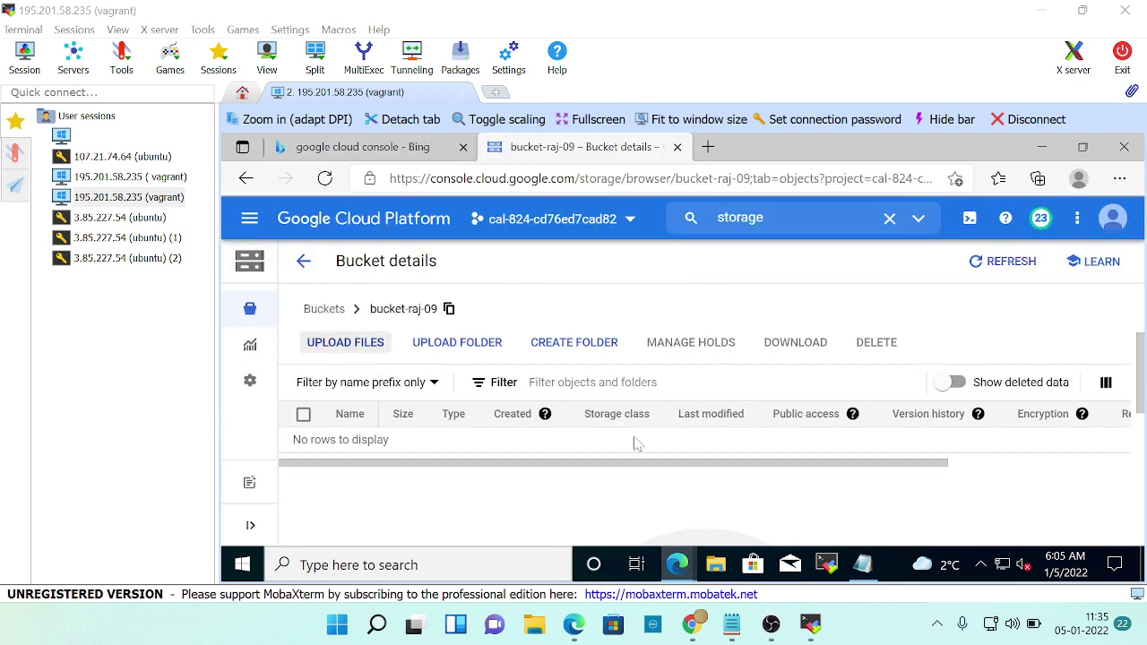
key("alt+Tab")
scroll(729, 466, "up", 3)
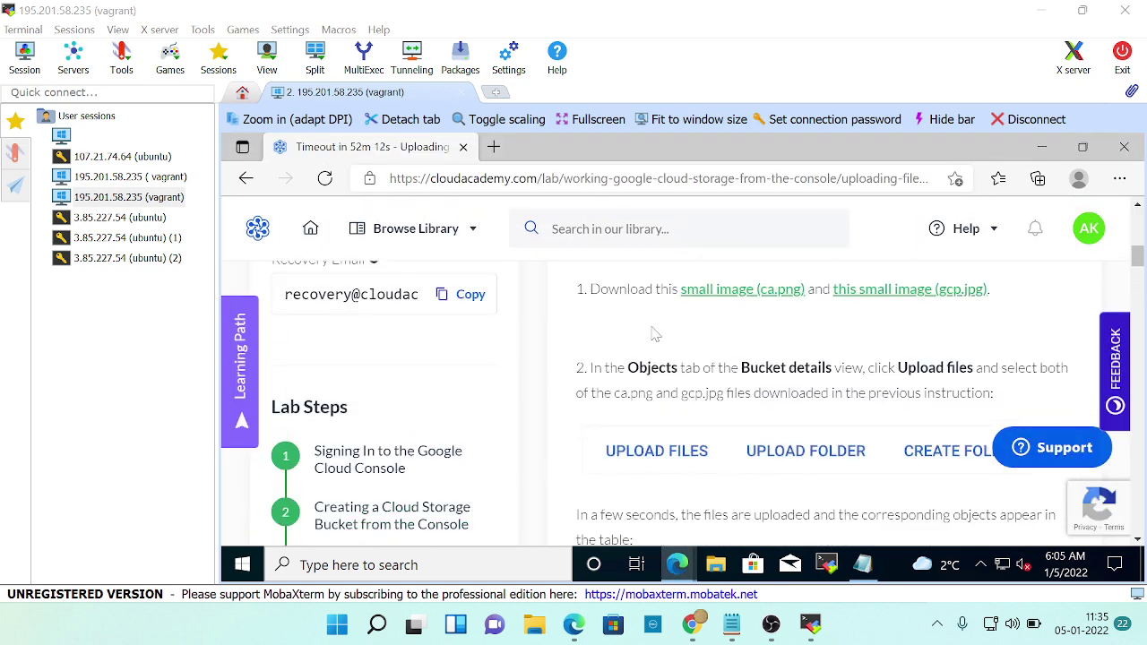
scroll(657, 331, "up", 1)
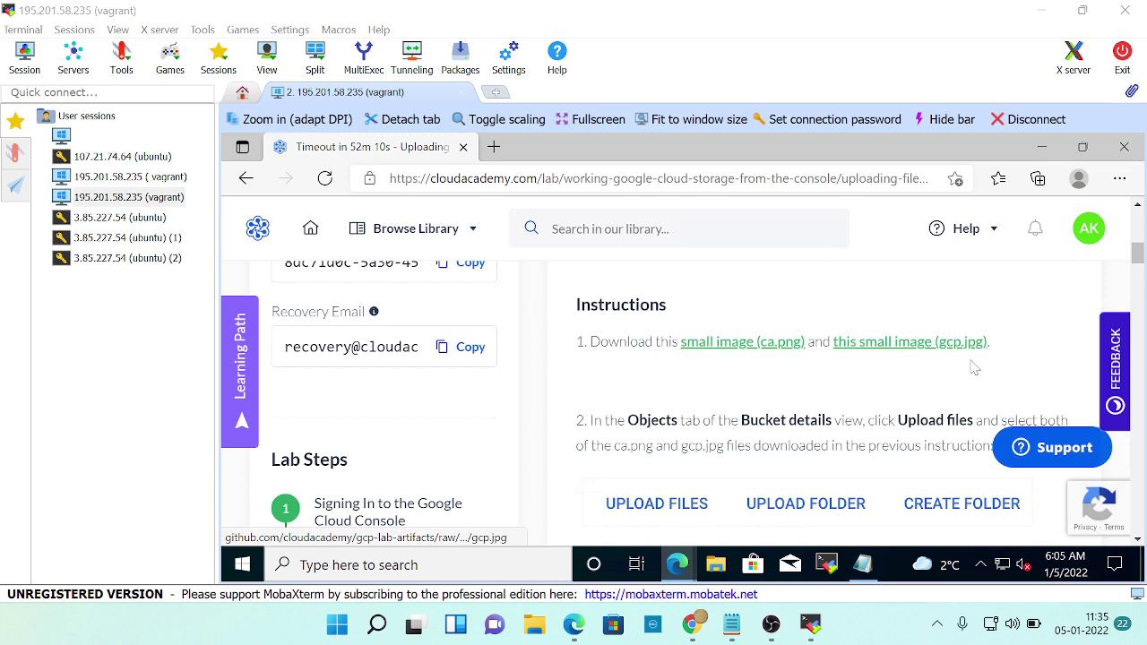
Open the ca.png sample image and maximize the remote session in its own window.
left_click(742, 345)
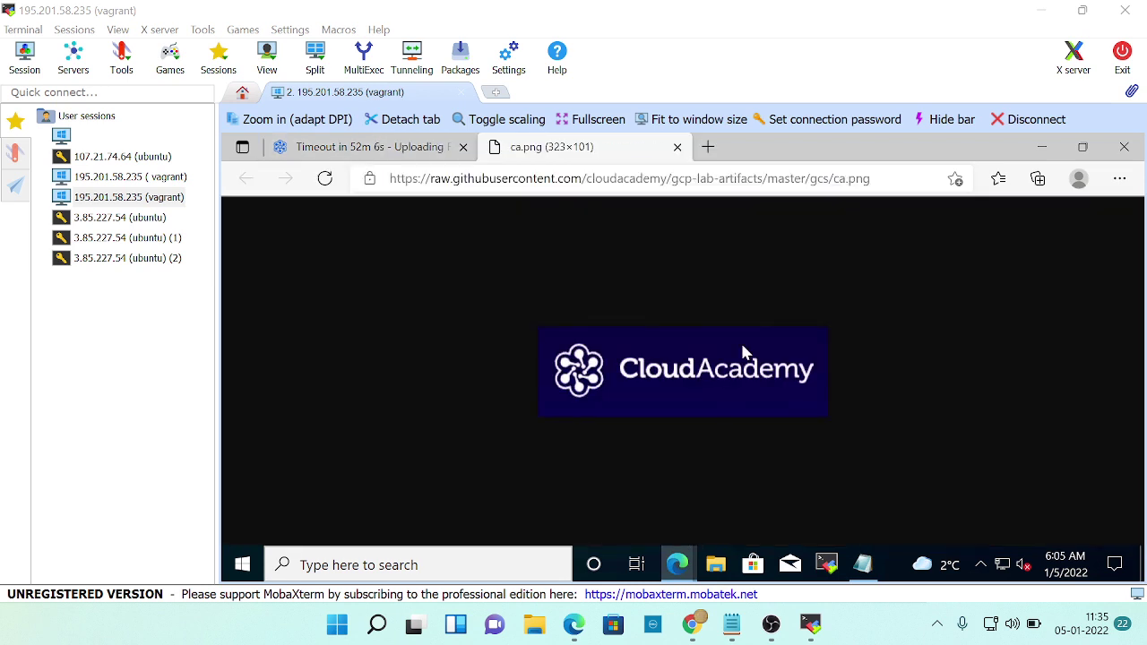
left_click(401, 119)
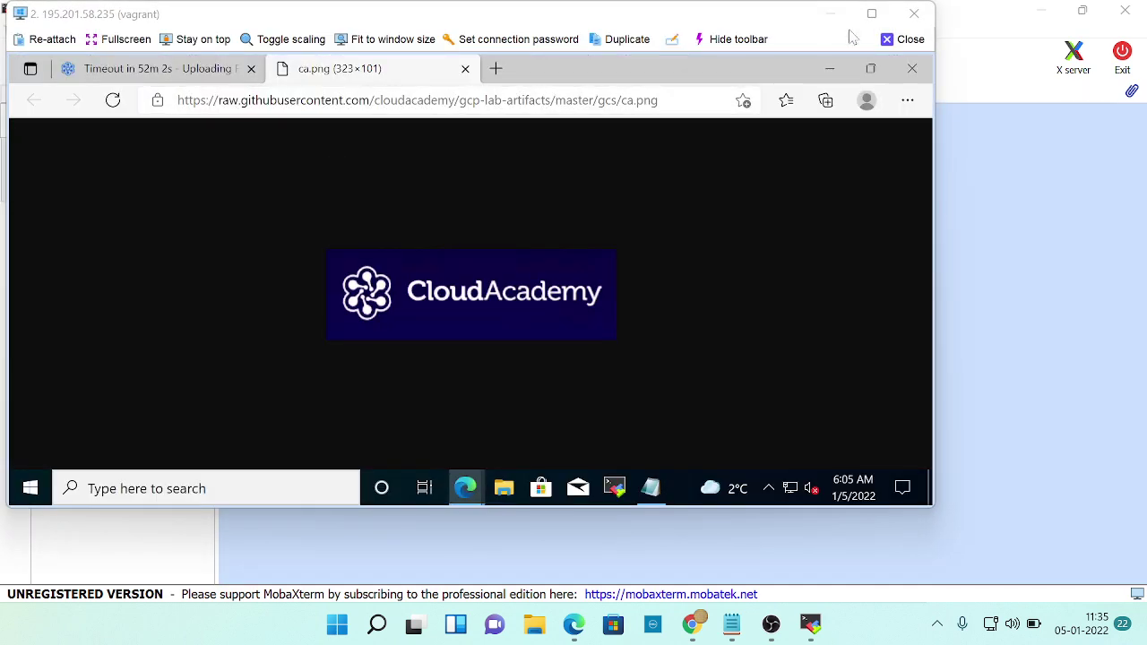
left_click(871, 13)
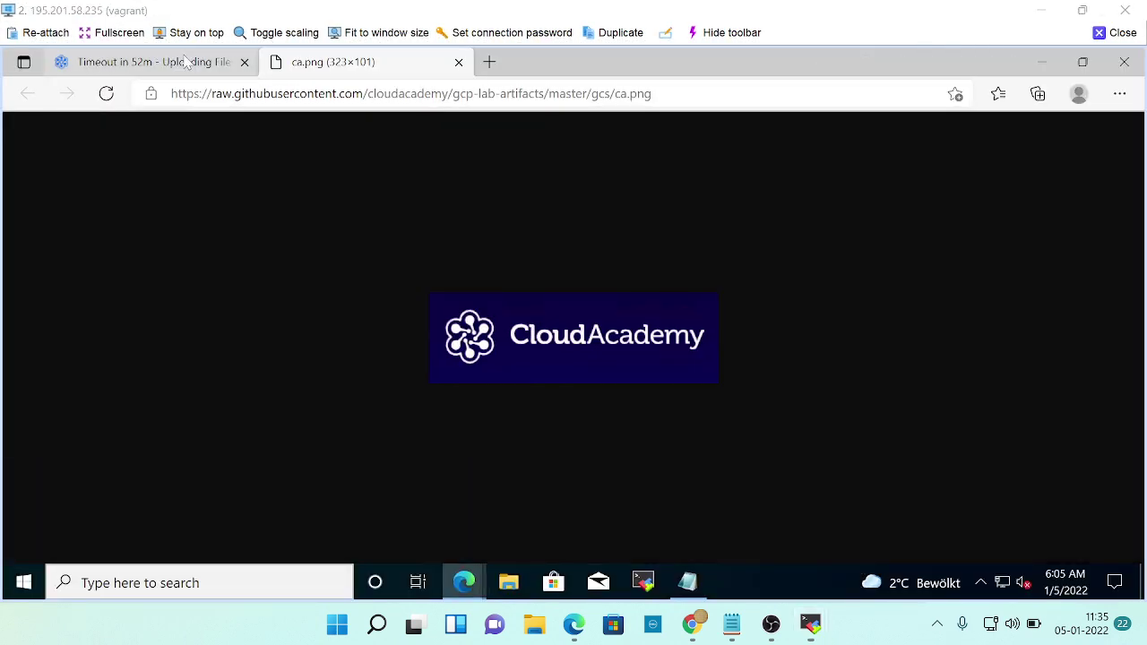
key("ctrl+Tab")
scroll(638, 341, "up", 2)
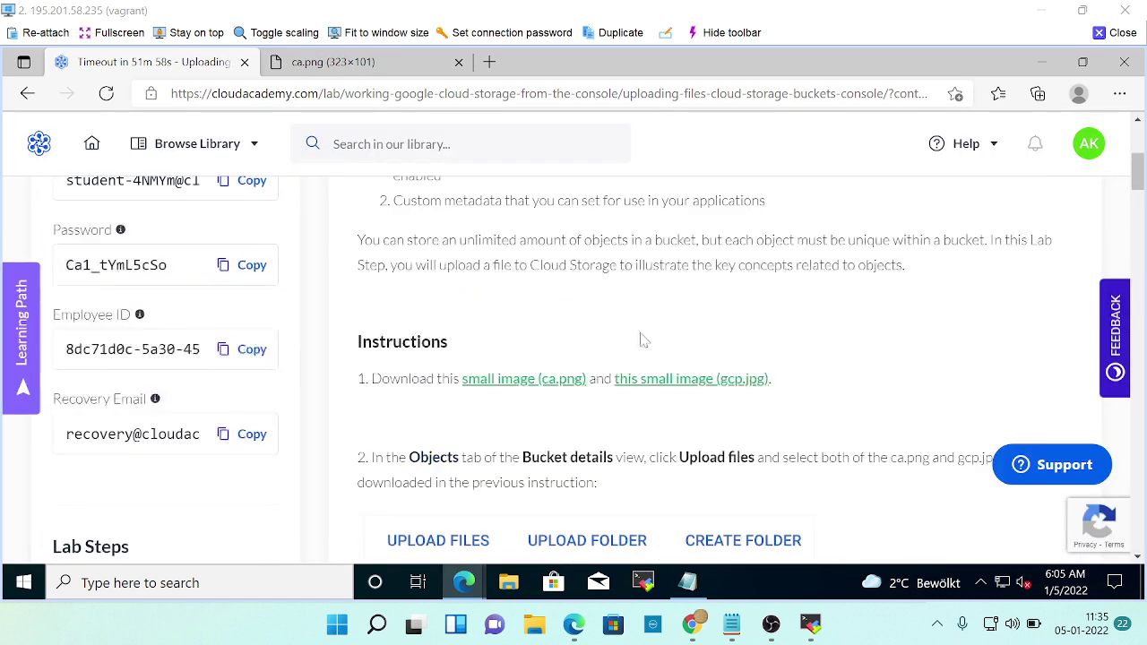
Open the gcp.jpg sample image in its own tab, then return to the lab instructions.
left_click(671, 382)
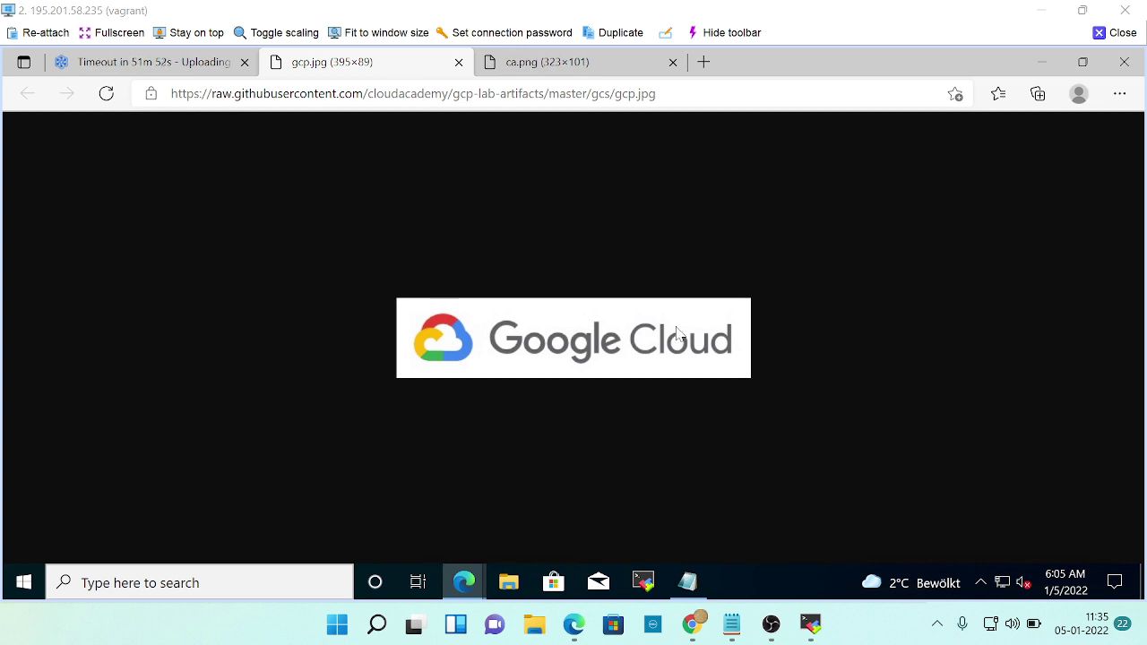
key("ctrl+shift+Tab")
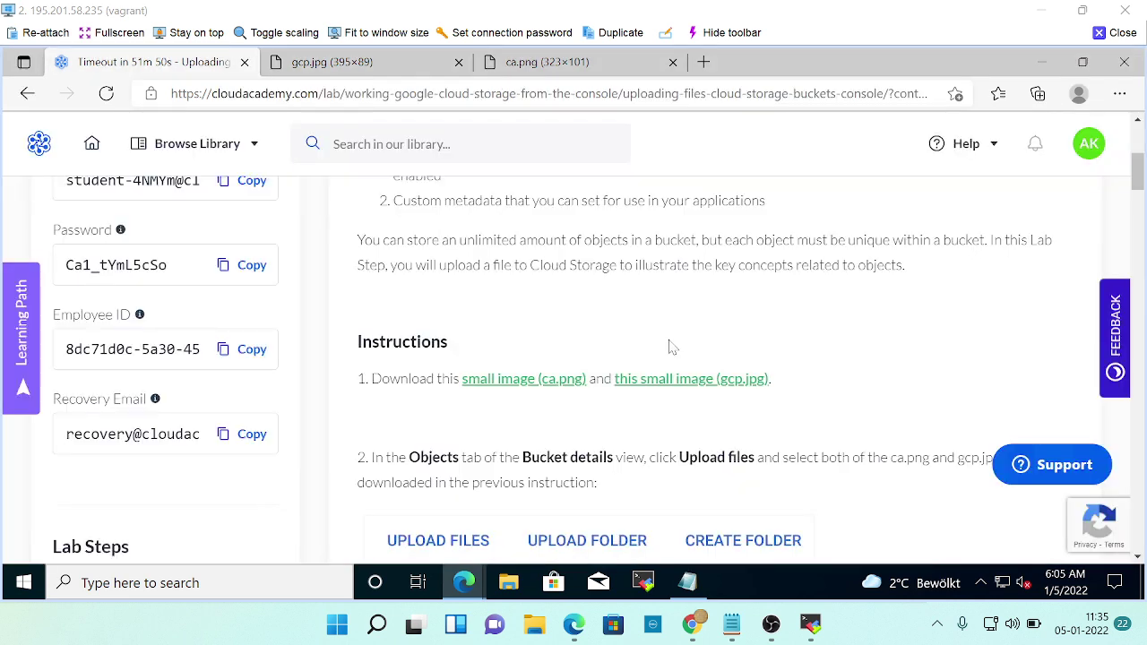
scroll(848, 368, "down", 1)
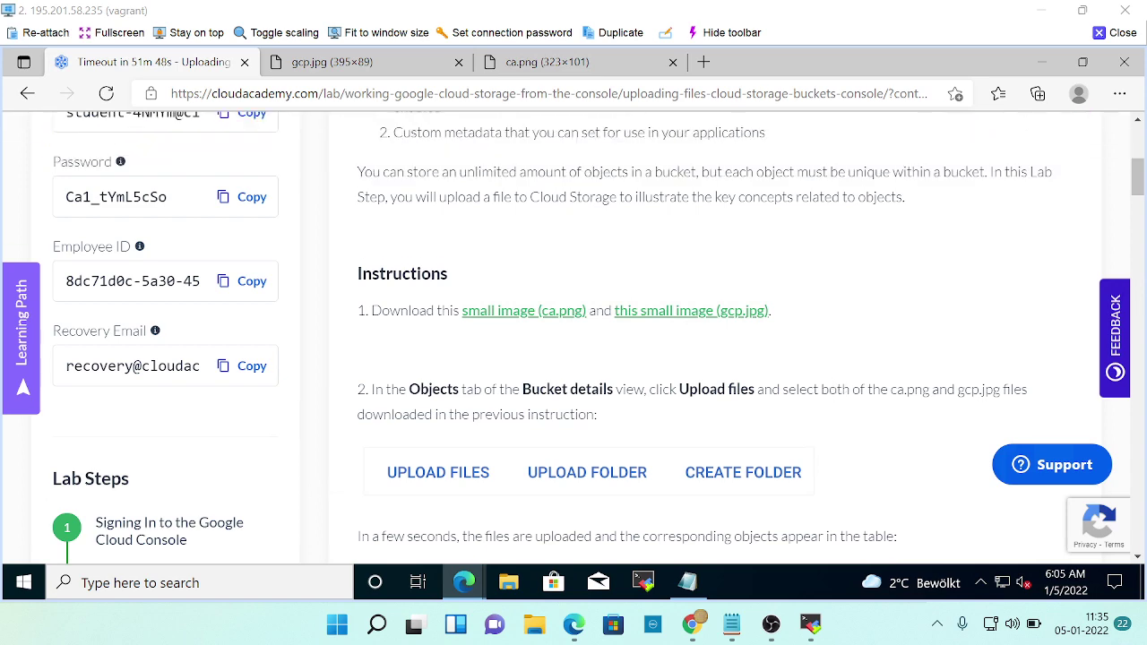
key("ctrl+Tab")
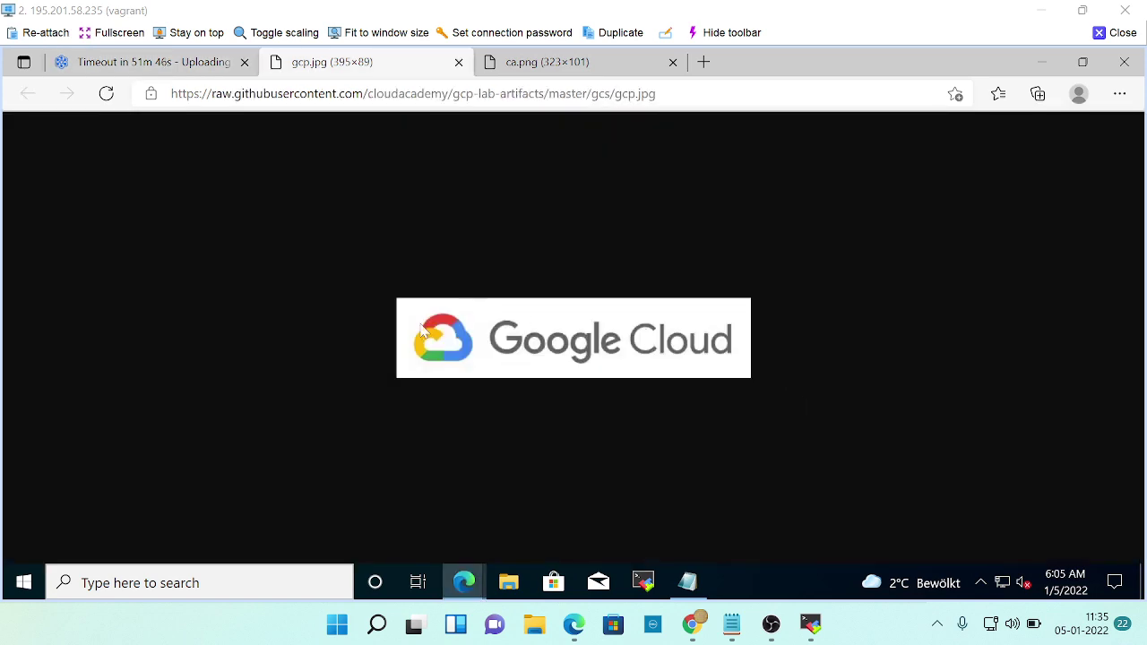
left_click(120, 64)
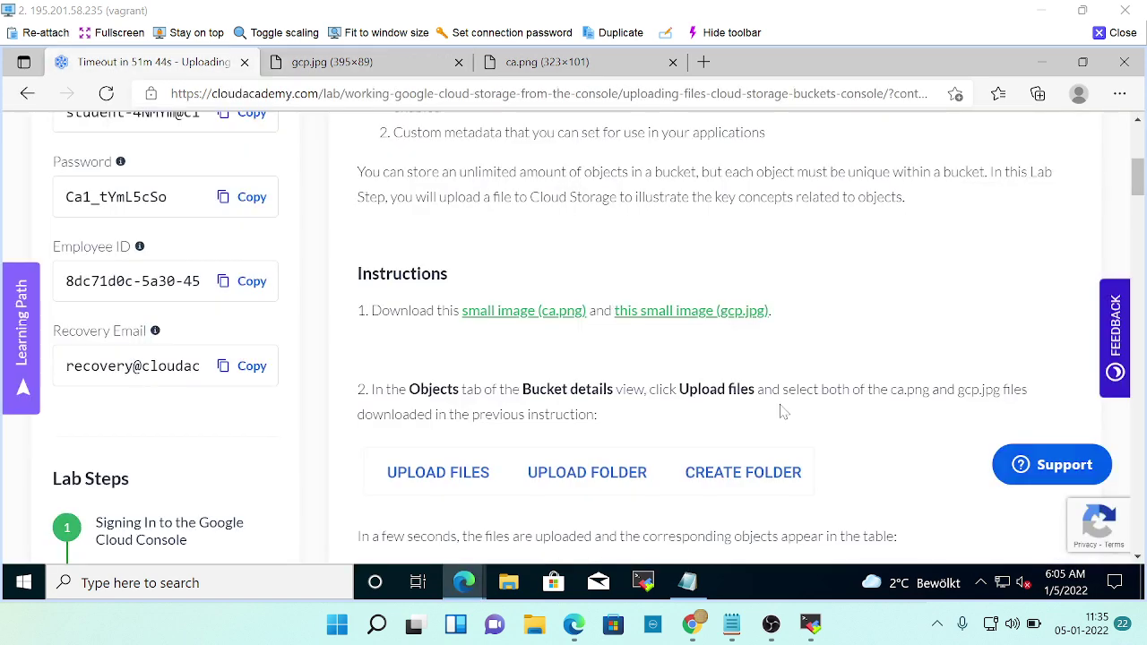
scroll(546, 431, "down", 1)
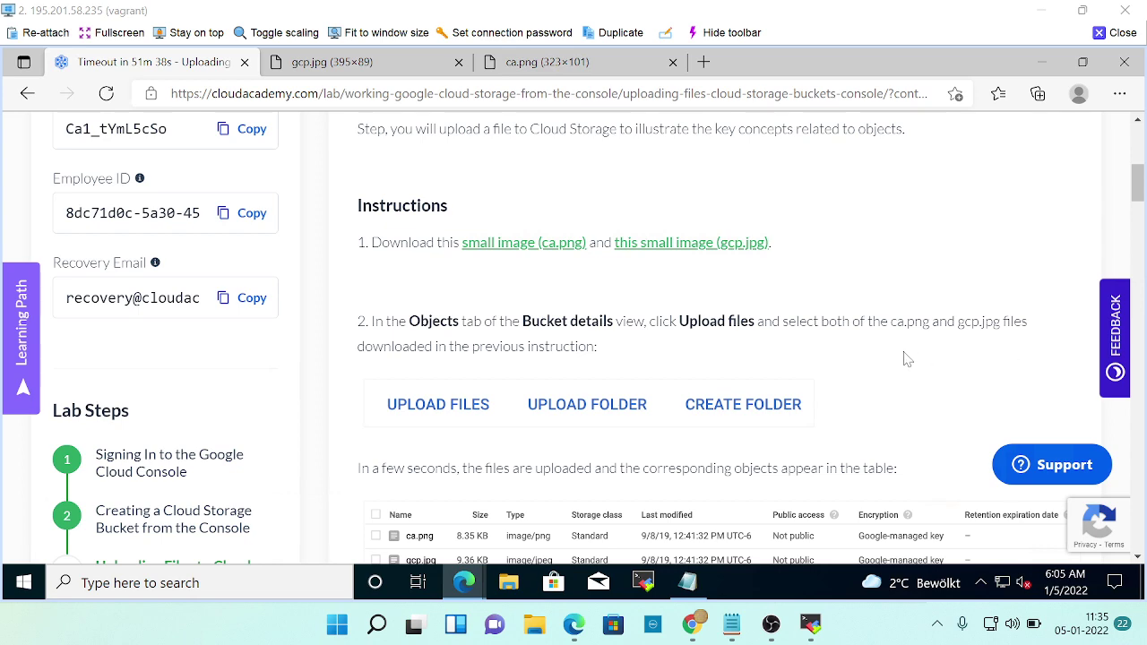
key("alt+Tab")
key("alt+Tab")
key("alt+Tab")
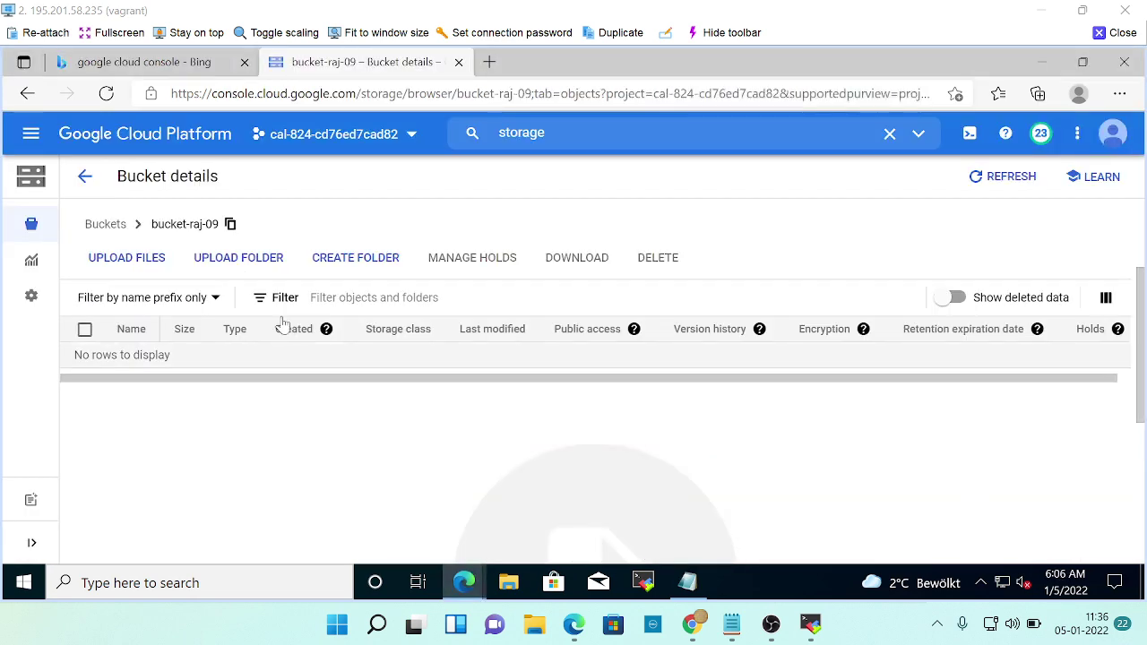
scroll(192, 299, "down", 1)
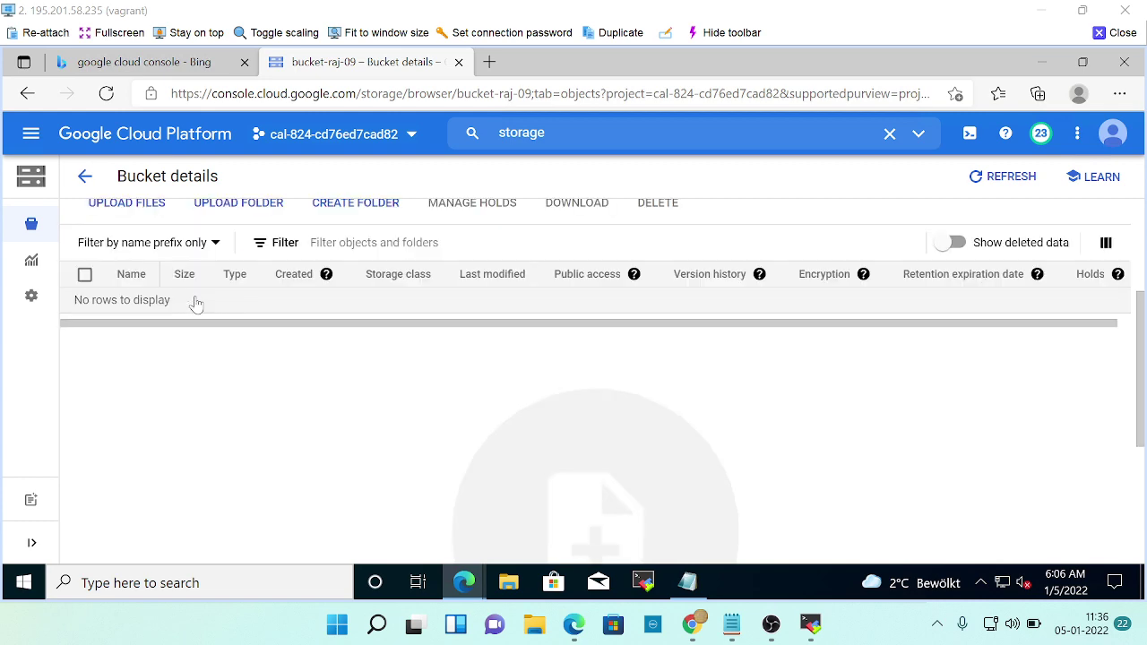
key("alt+Tab")
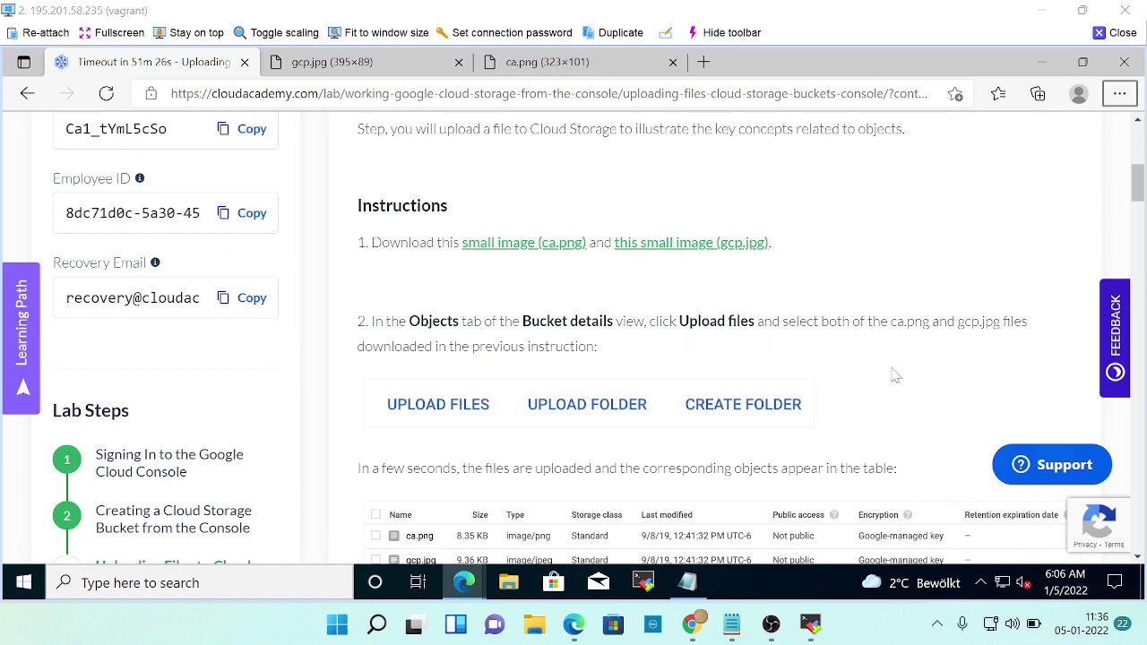
Start a file upload to bucket-raj-09, search Documents, Downloads and Pictures for the images, then cancel.
scroll(896, 368, "down", 2)
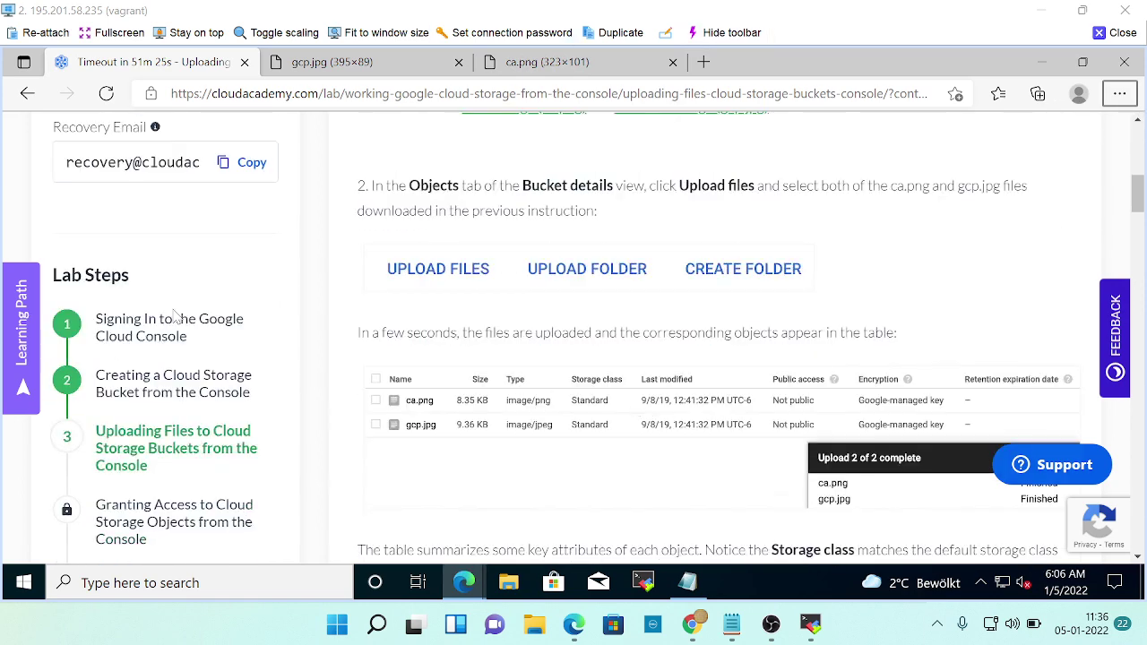
key("alt+Tab")
scroll(164, 273, "up", 1)
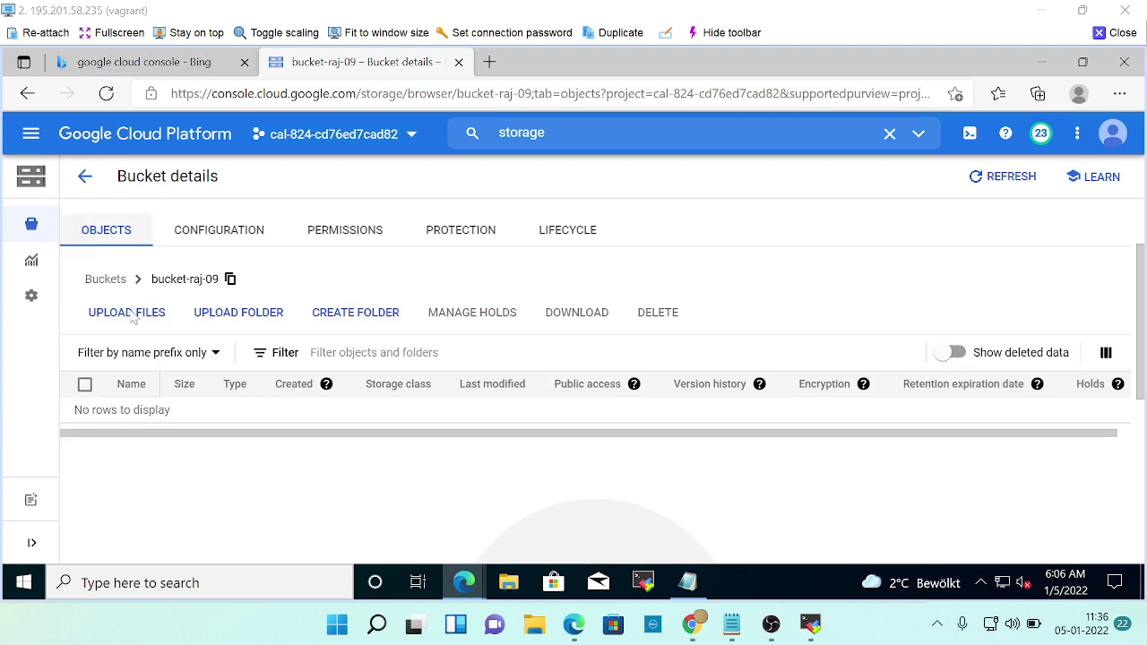
left_click(128, 312)
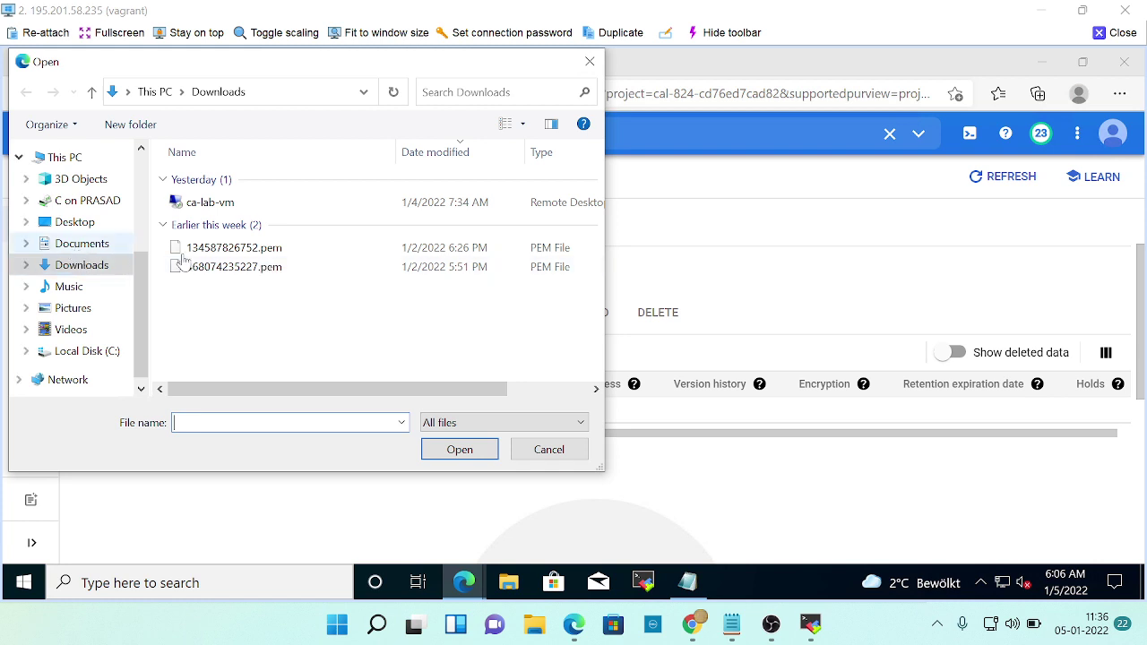
left_click(82, 248)
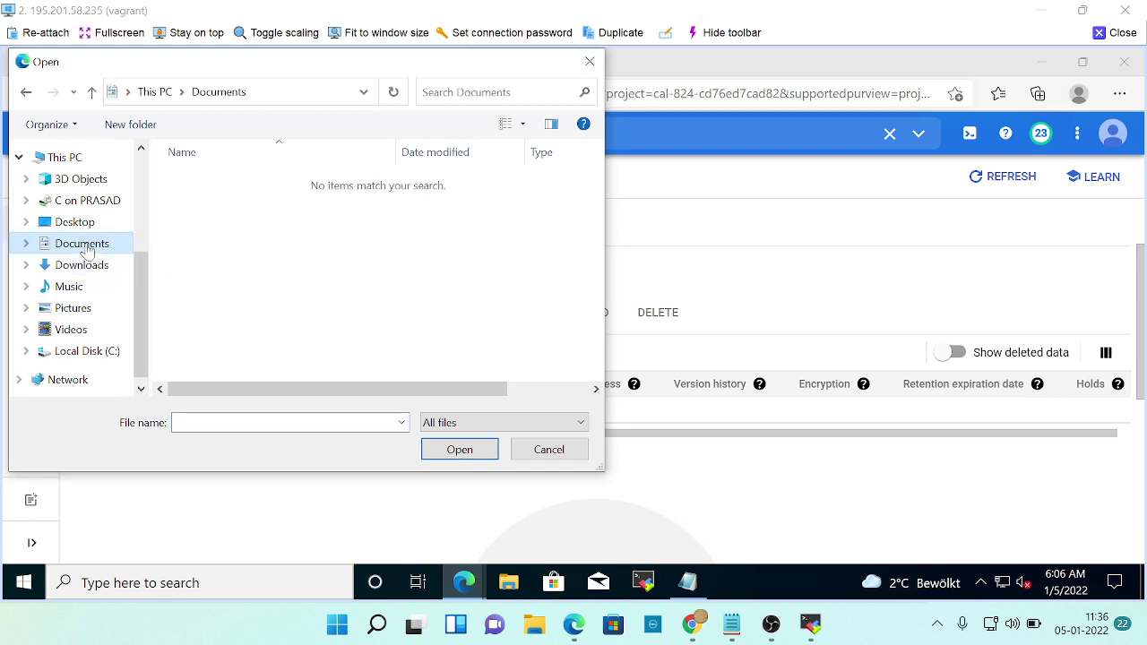
left_click(83, 266)
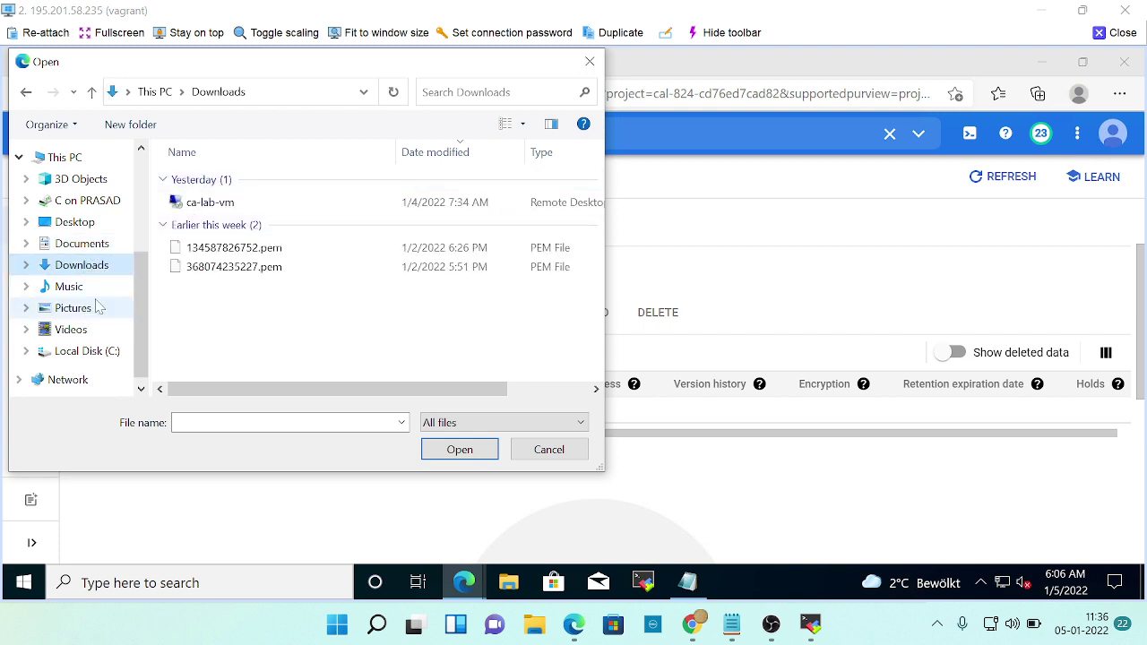
left_click(77, 309)
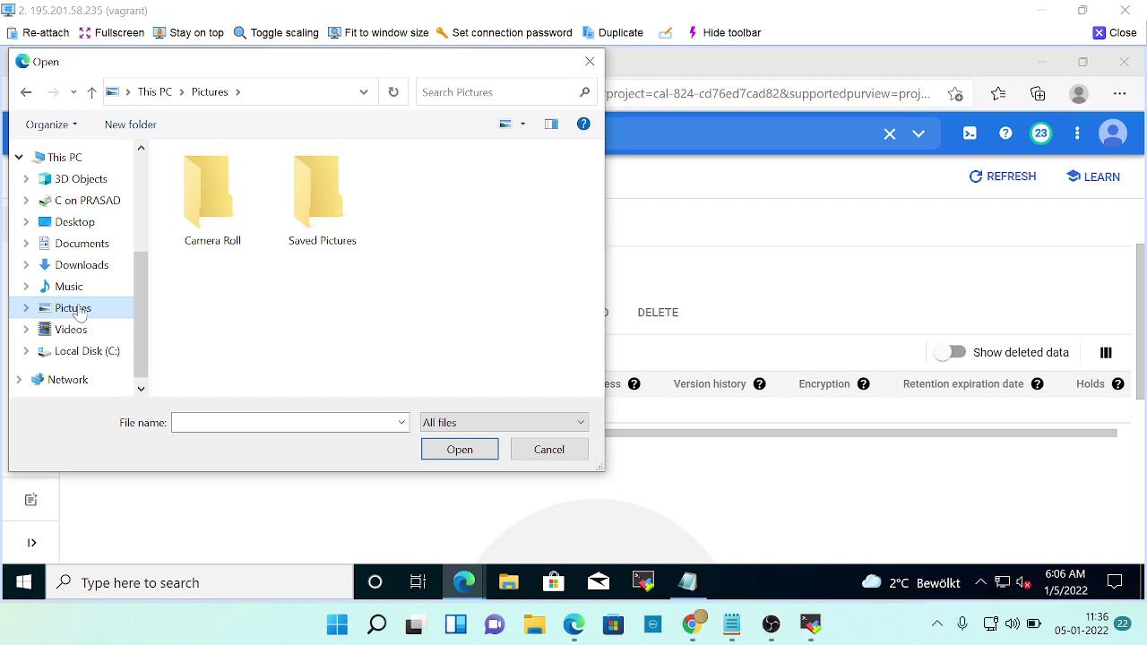
left_click(83, 266)
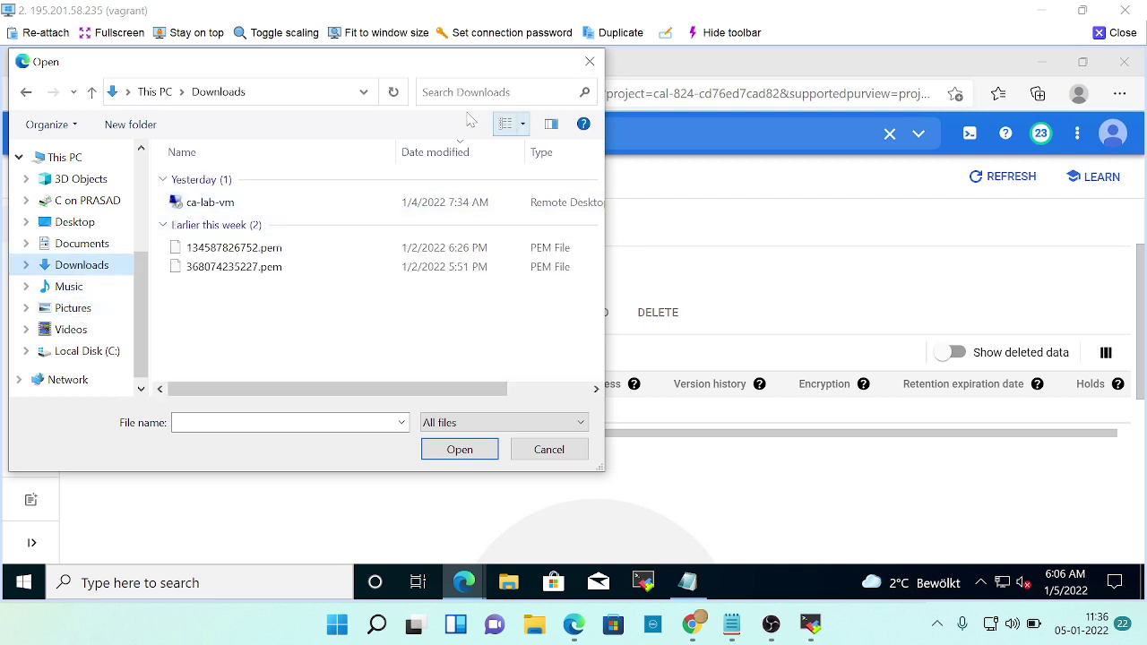
left_click(535, 453)
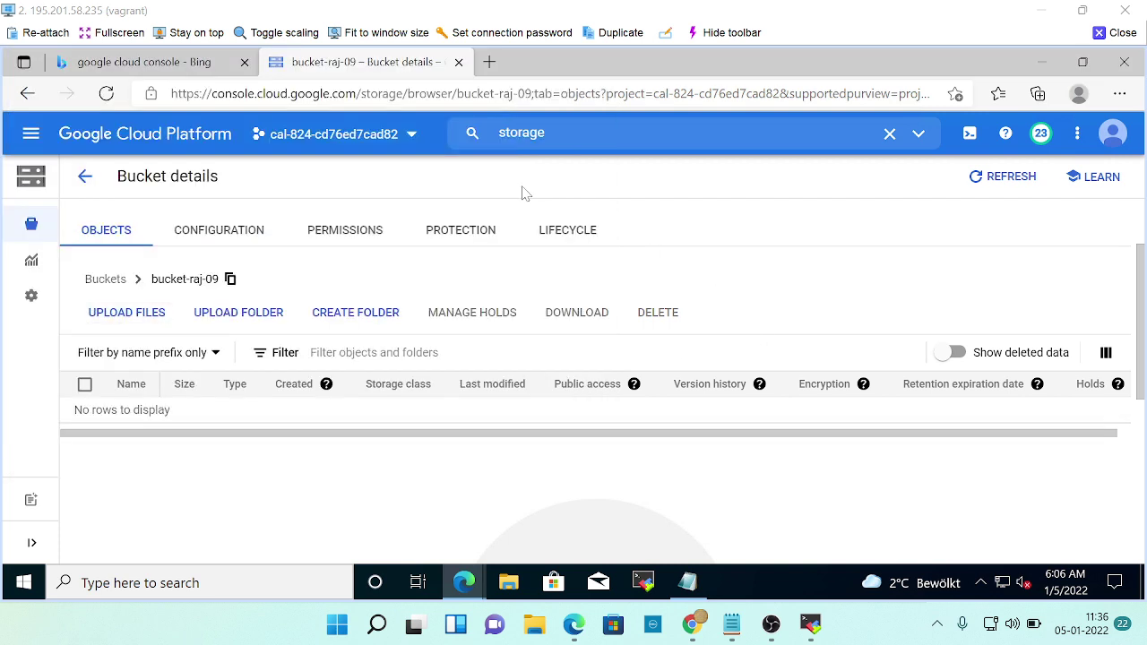
key("alt+Tab")
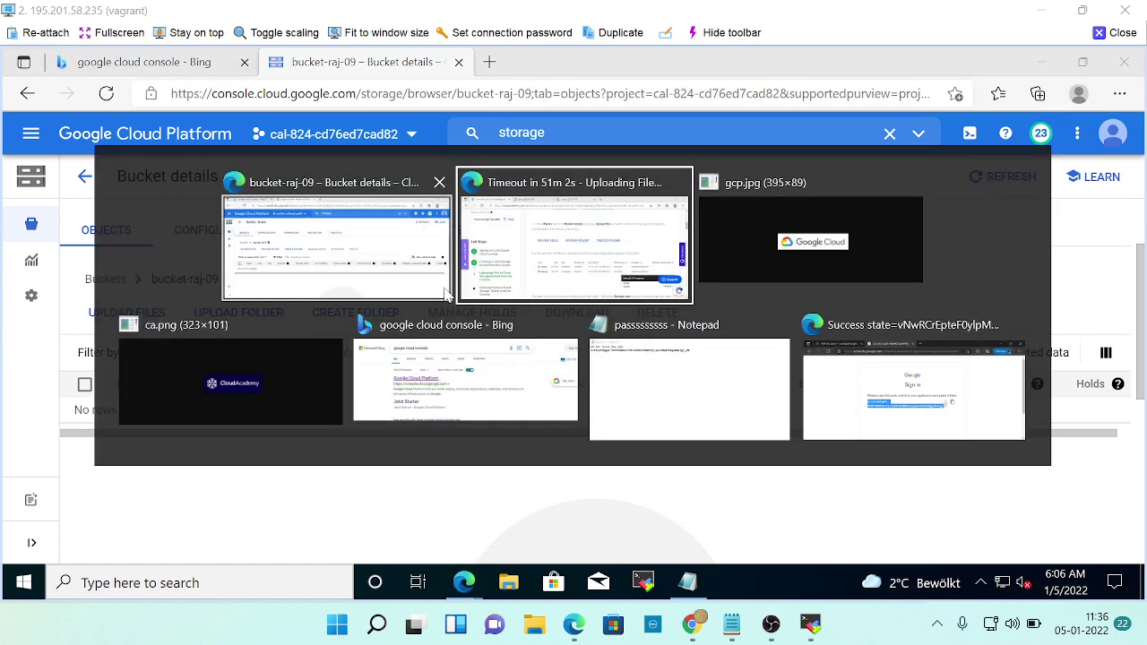
key("alt+Tab")
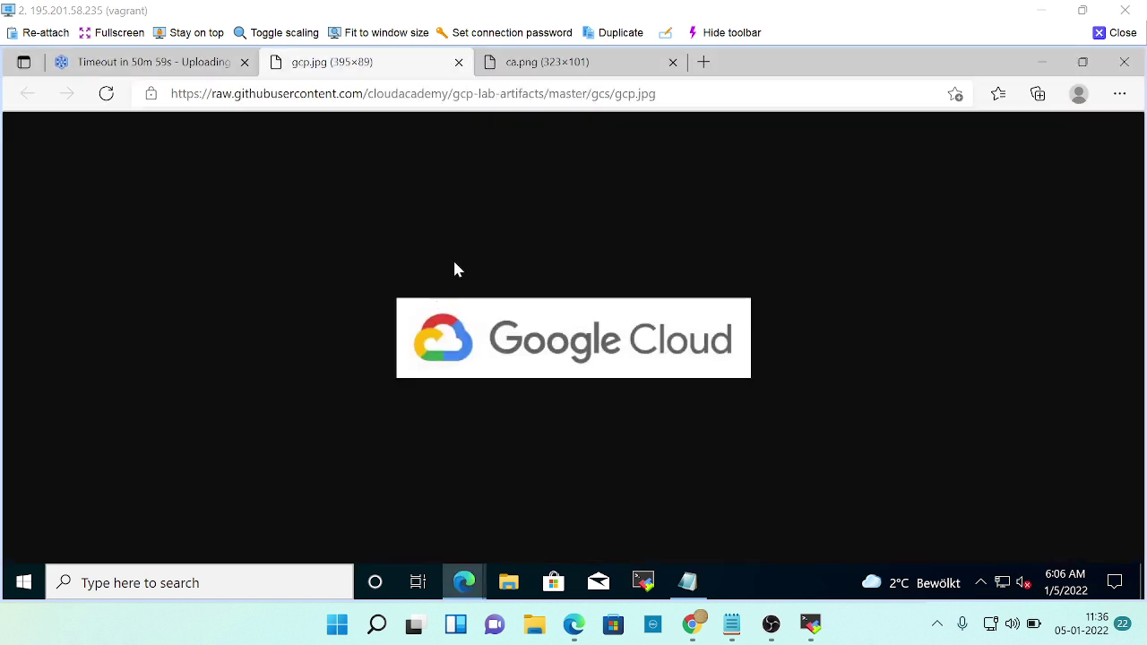
right_click(794, 275)
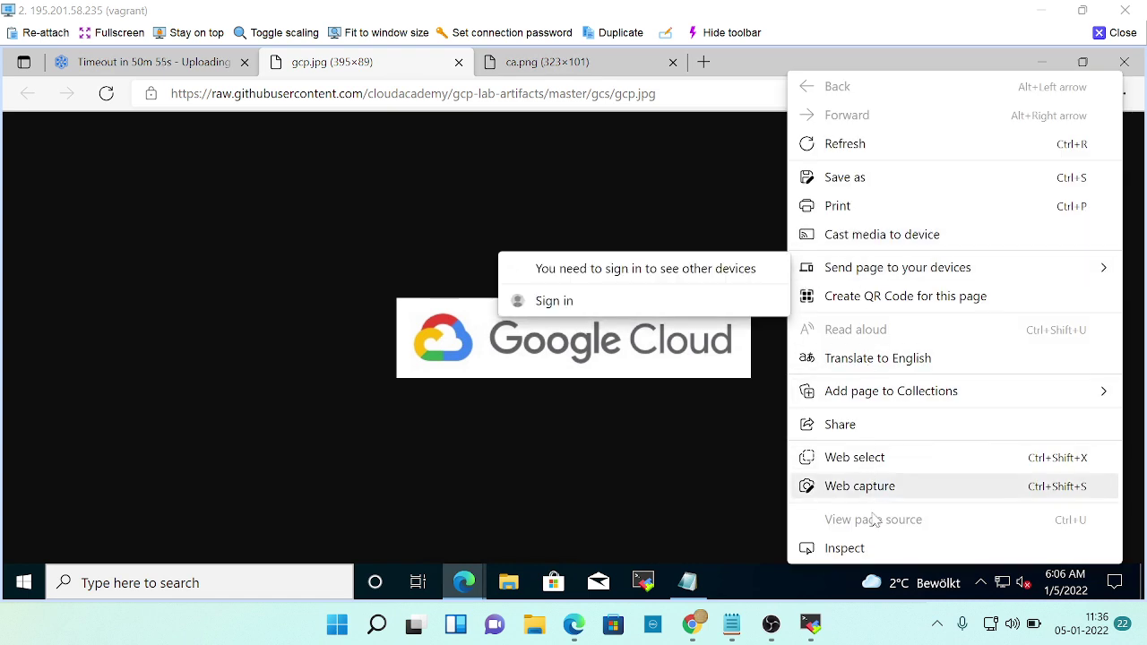
left_click(715, 192)
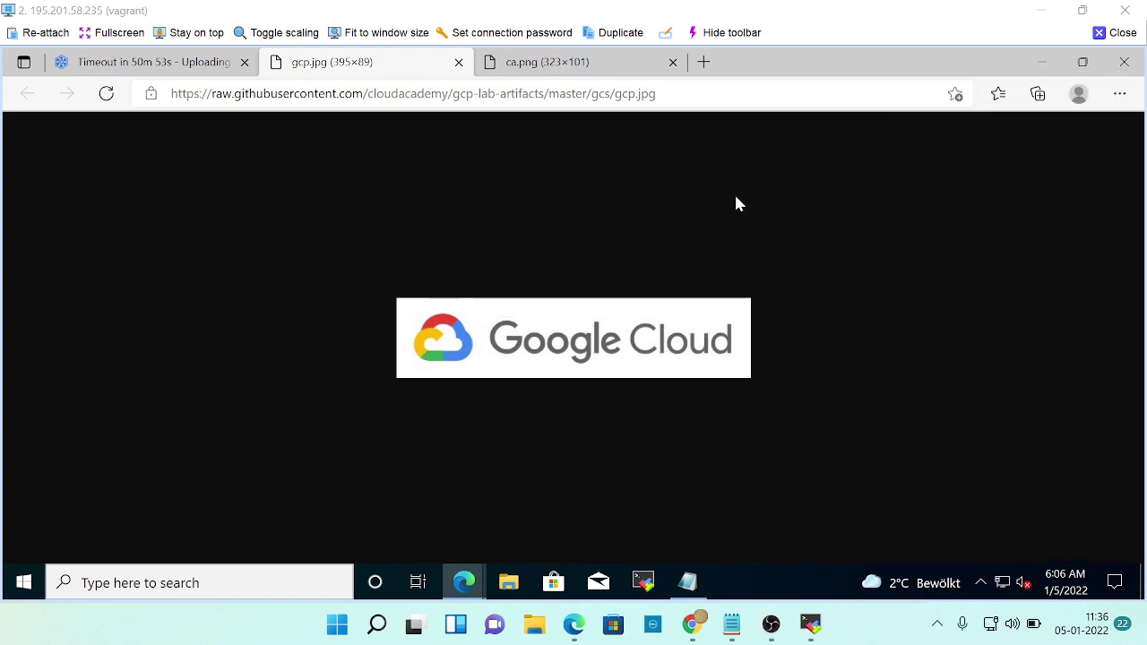
right_click(736, 199)
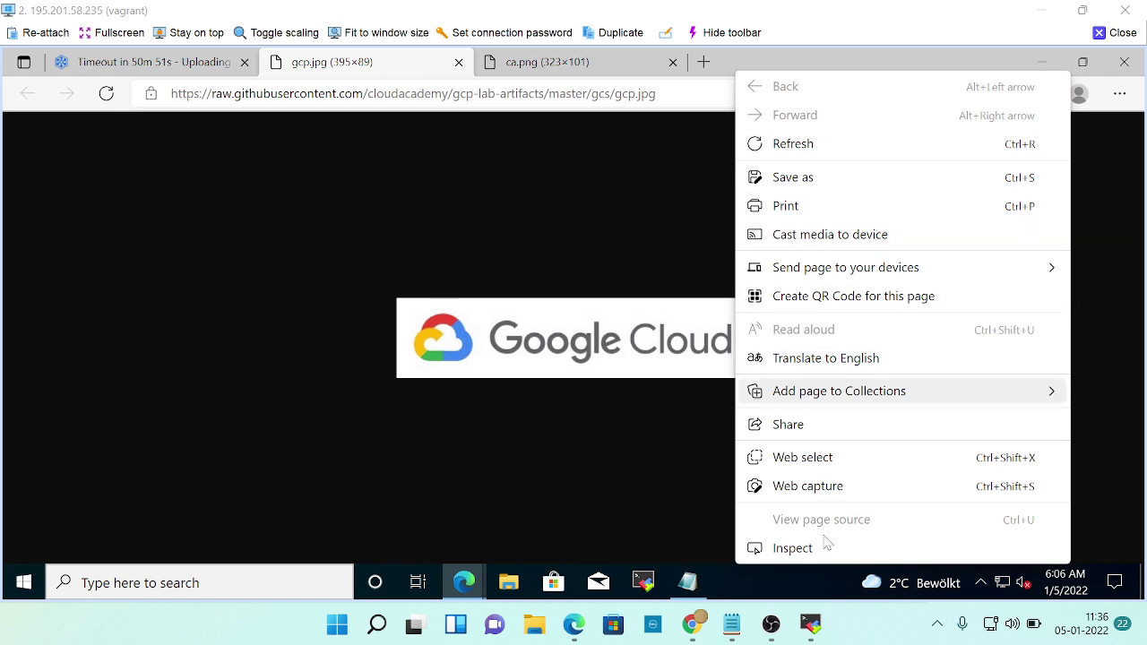
left_click(589, 466)
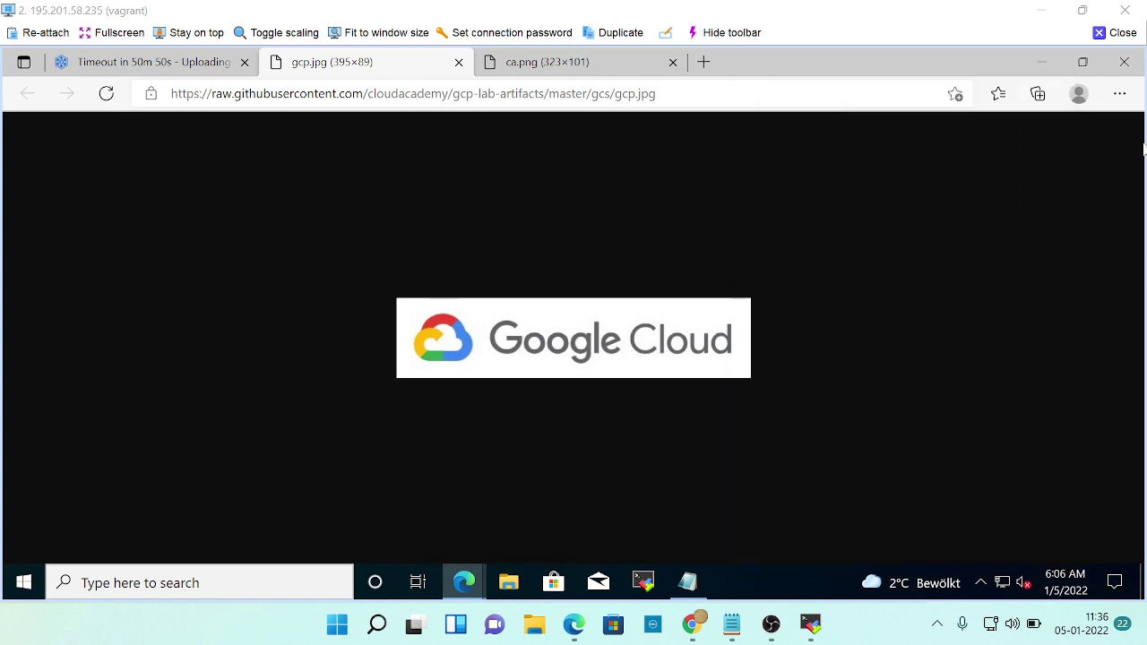
left_click(1119, 93)
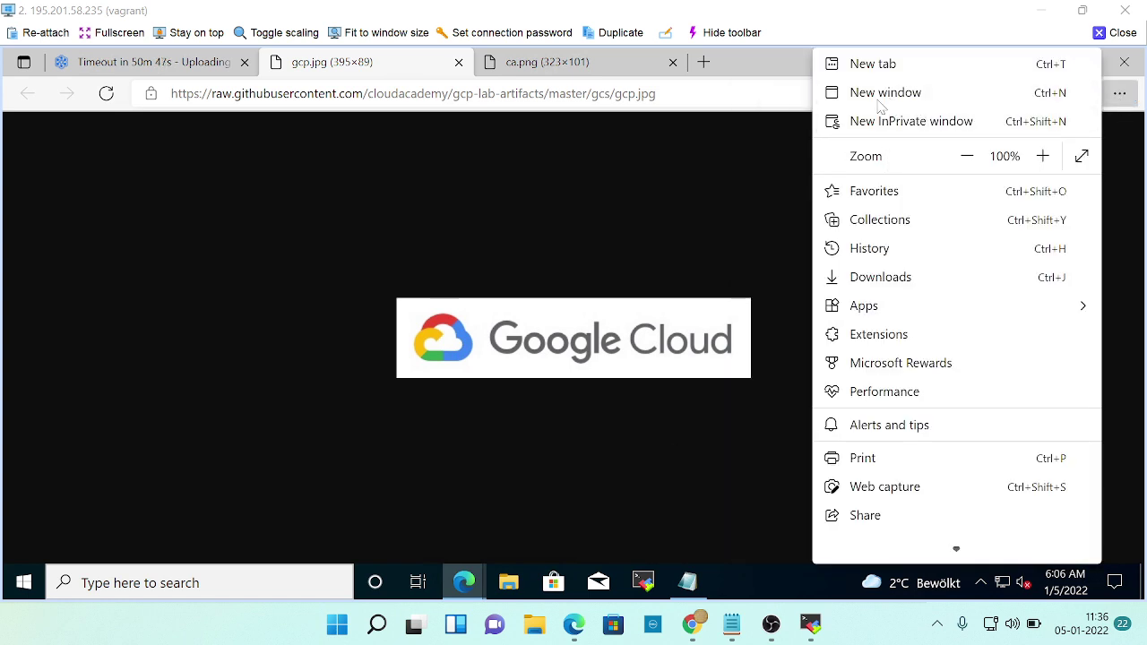
left_click(866, 280)
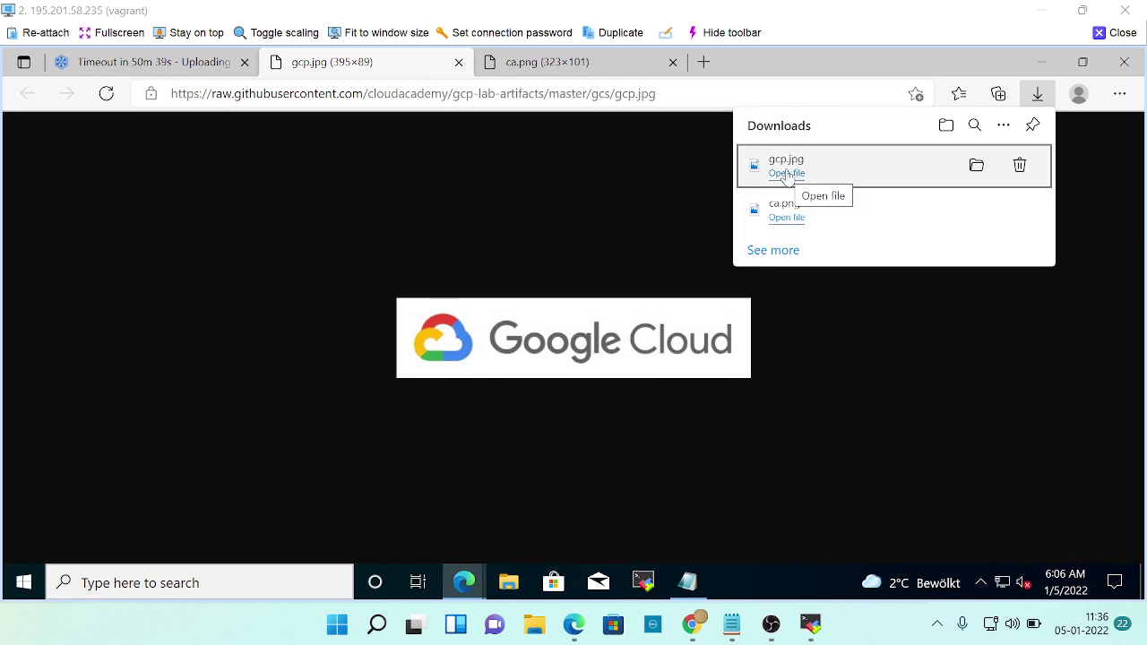
left_click(976, 167)
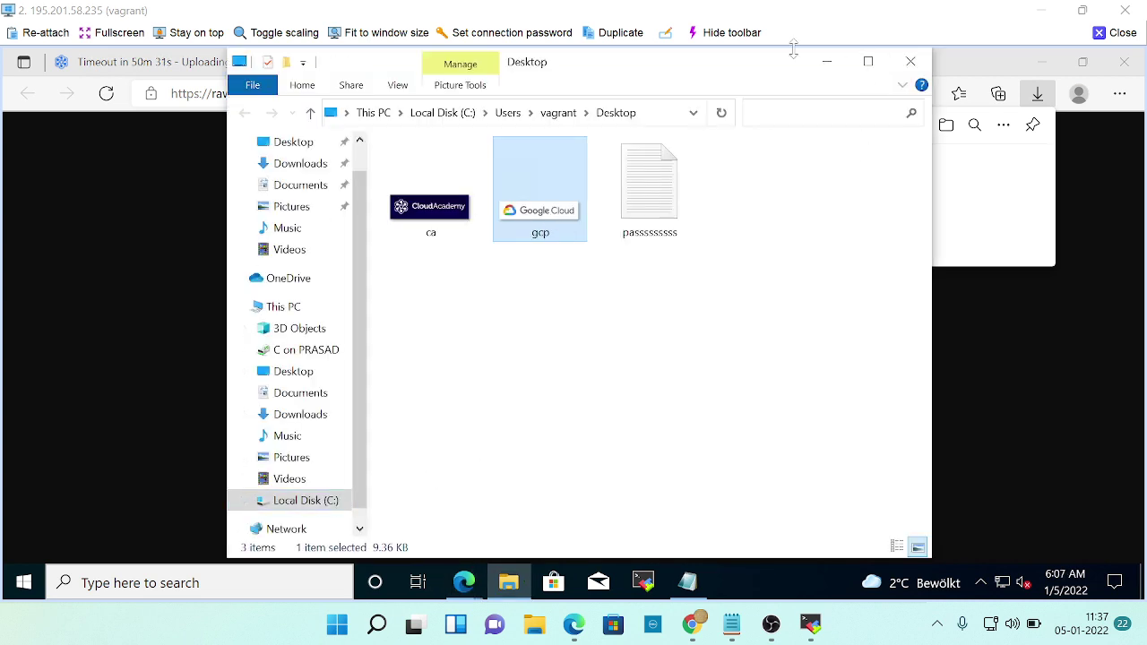
left_click(910, 63)
left_click(618, 420)
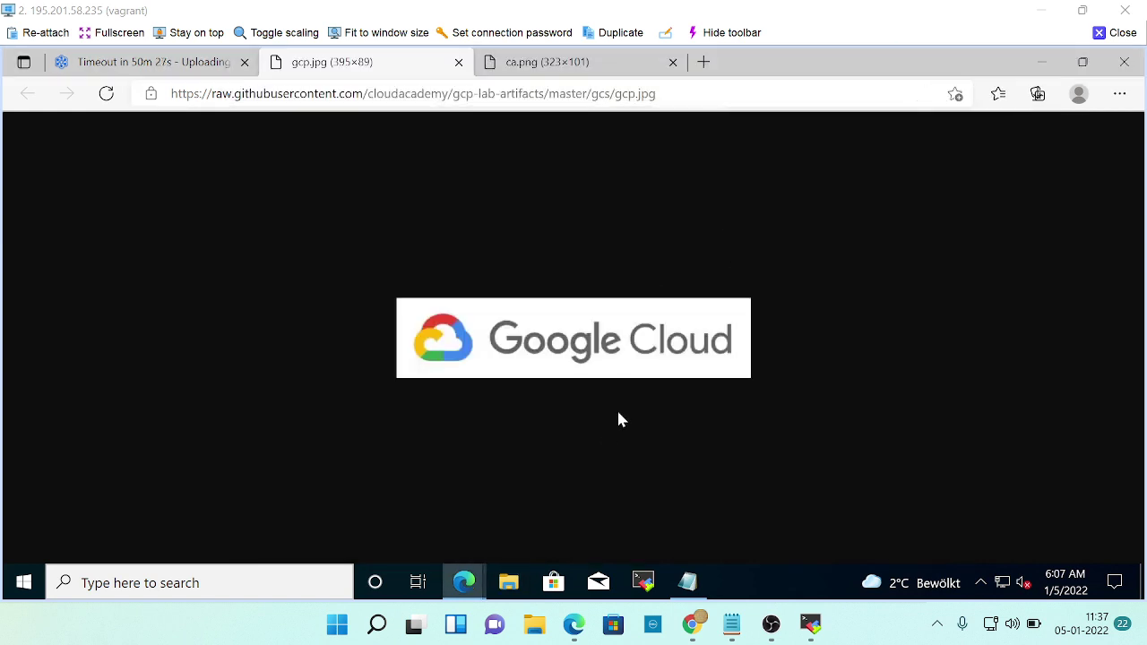
key("alt+Tab")
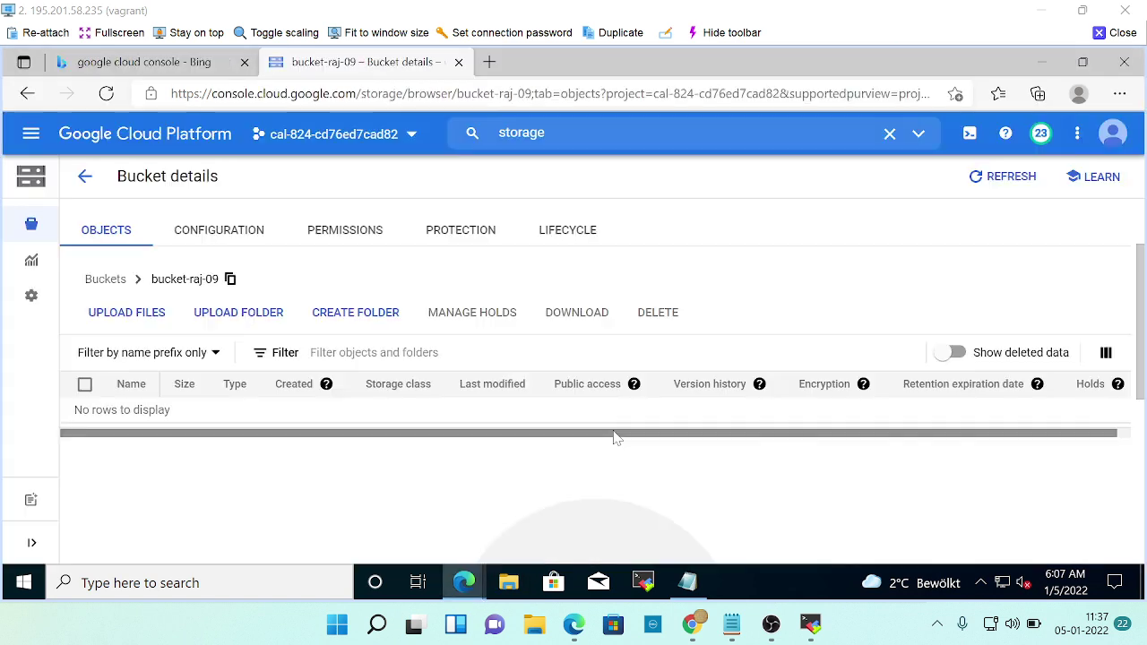
left_click(129, 314)
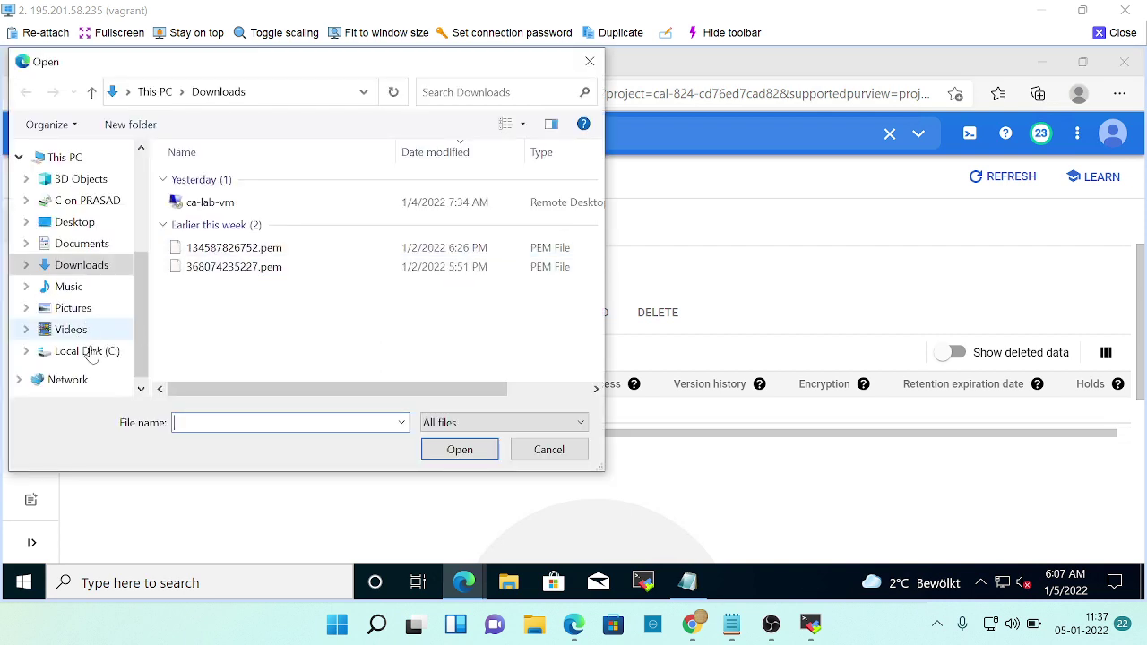
left_click(105, 351)
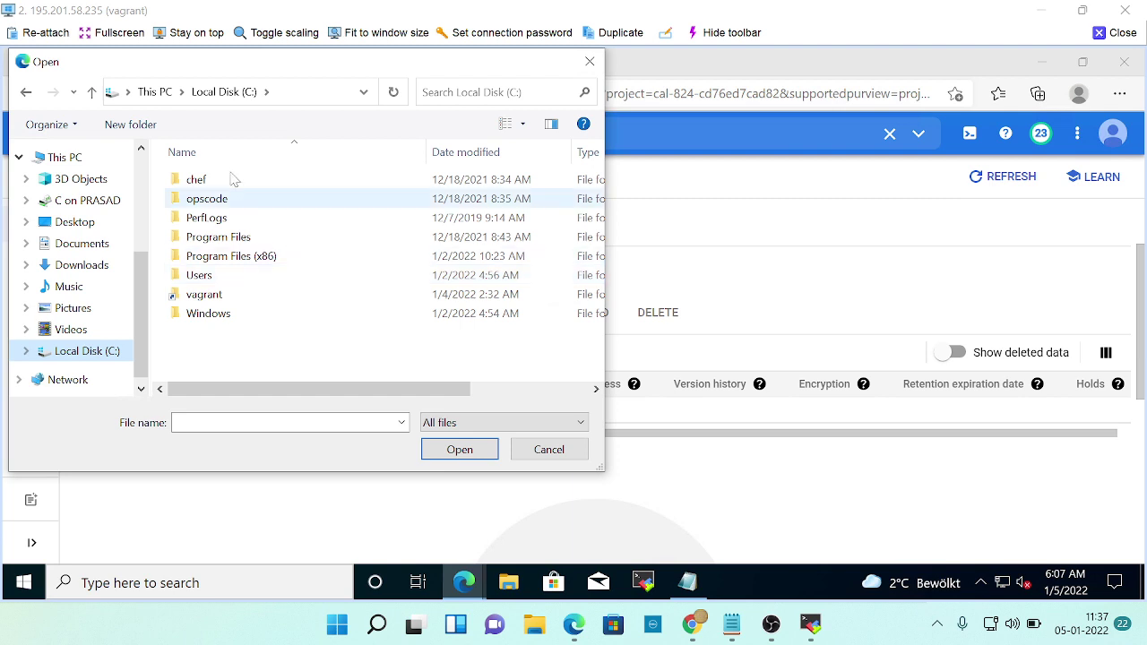
double_click(221, 276)
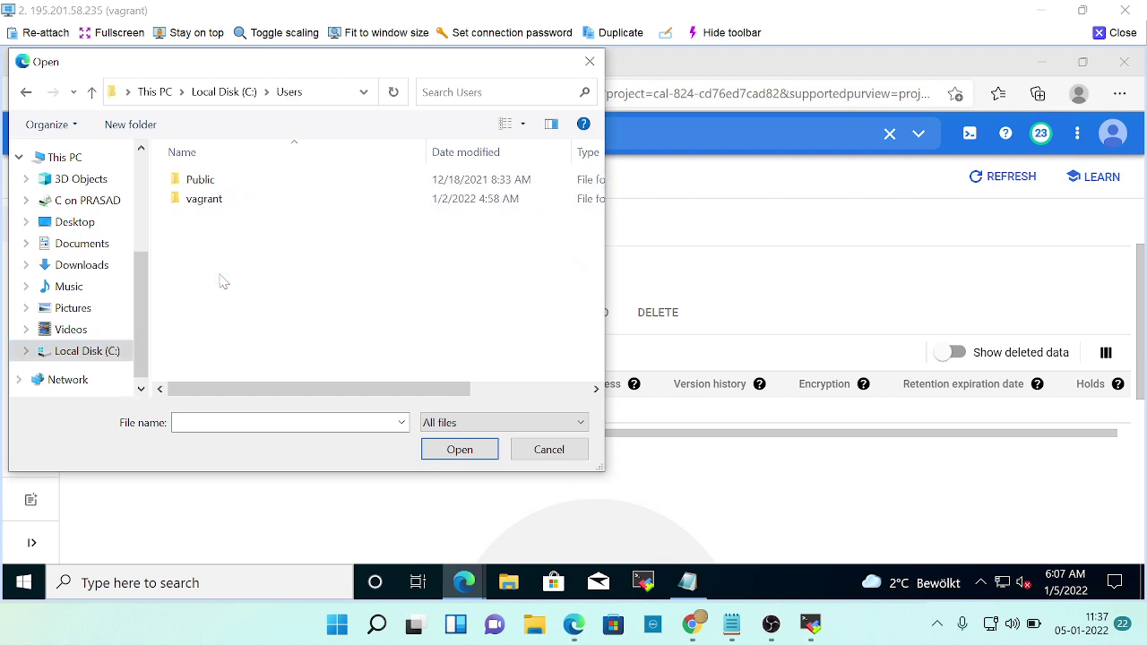
left_click(27, 93)
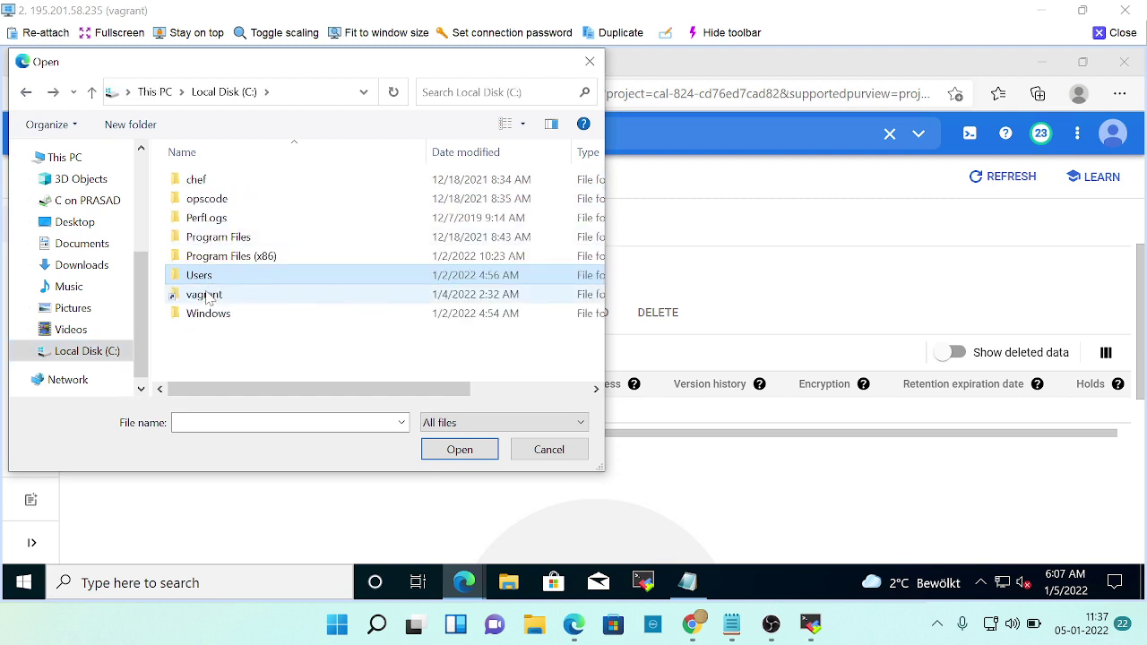
double_click(208, 296)
left_click(26, 94)
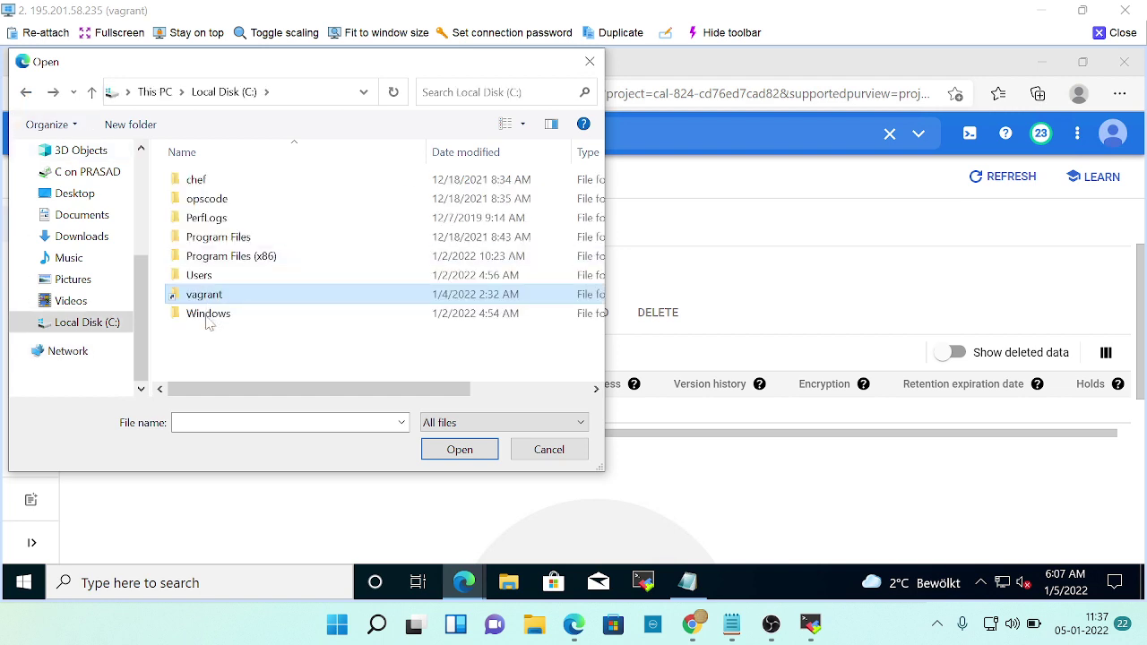
double_click(206, 316)
scroll(269, 310, "down", 10)
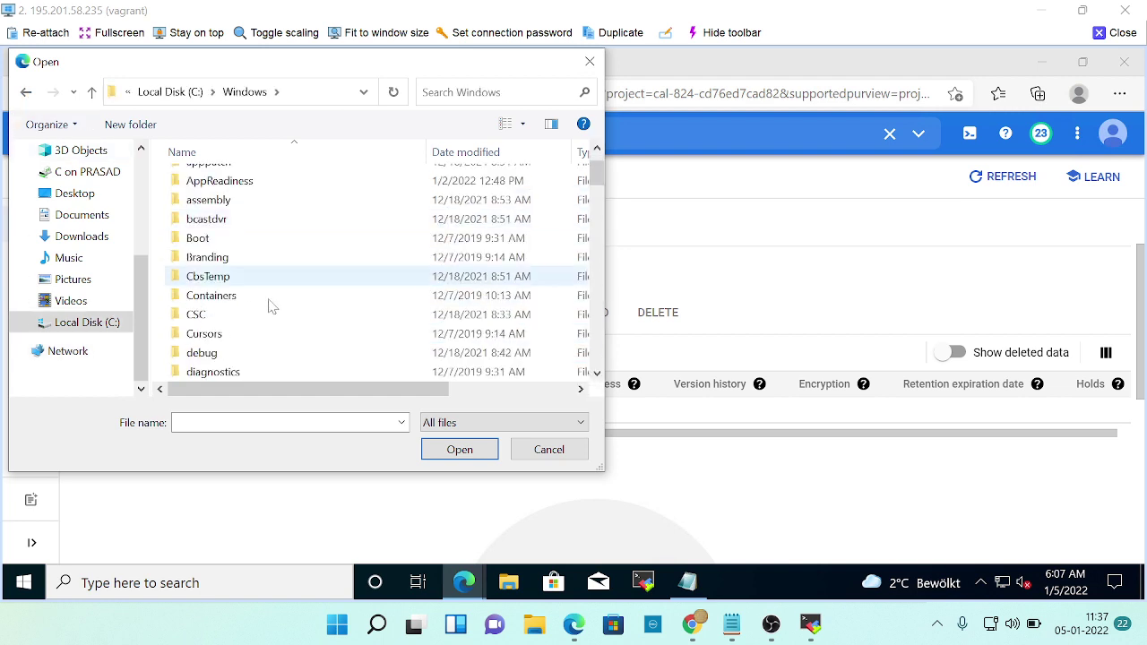
scroll(276, 323, "down", 10)
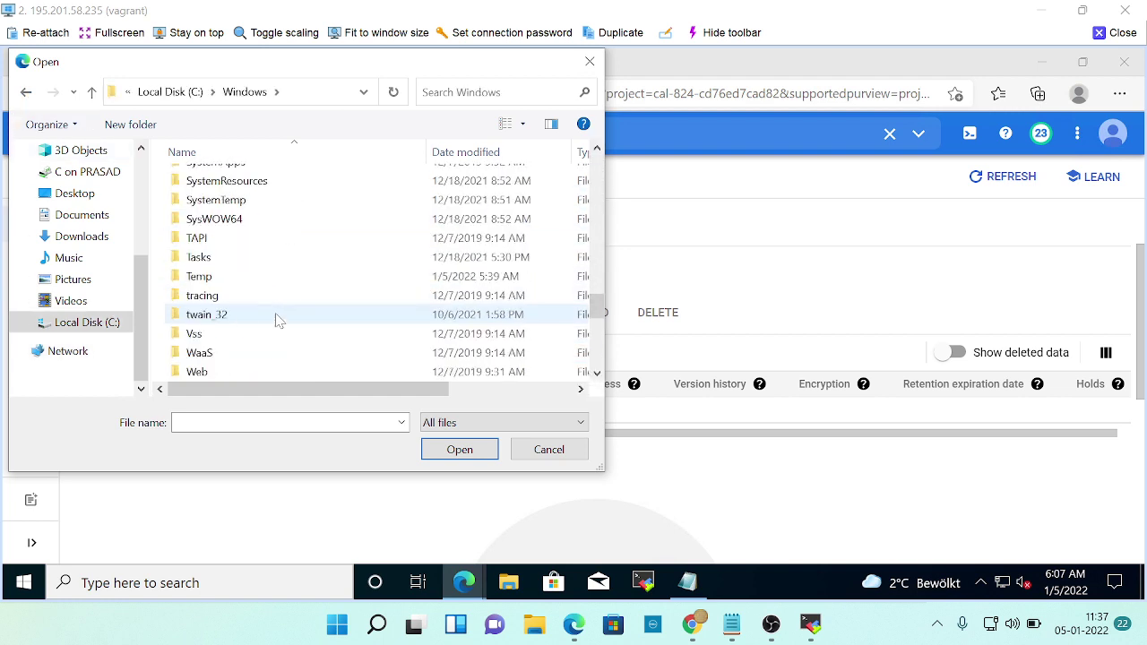
left_click(27, 98)
double_click(244, 179)
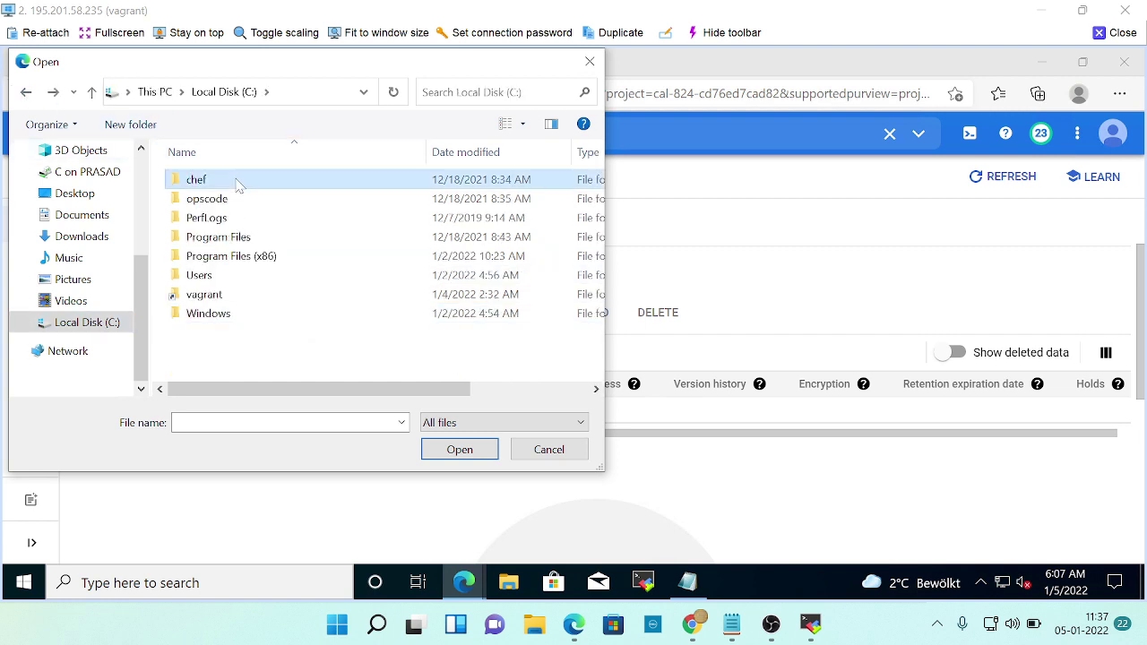
left_click(26, 91)
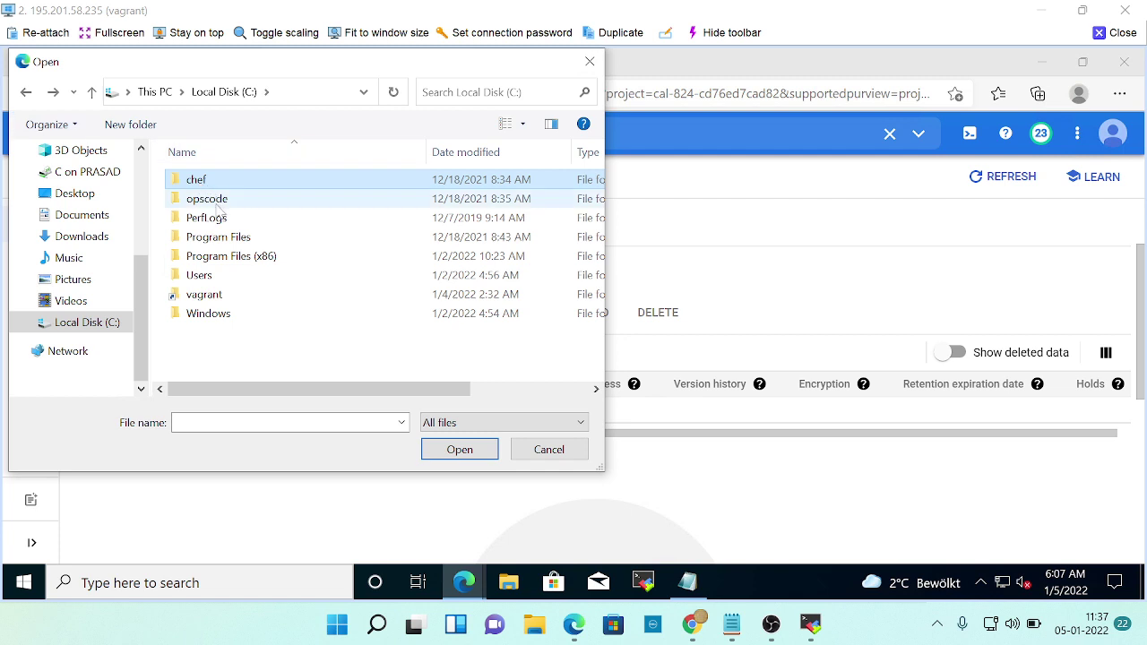
double_click(218, 198)
left_click(26, 91)
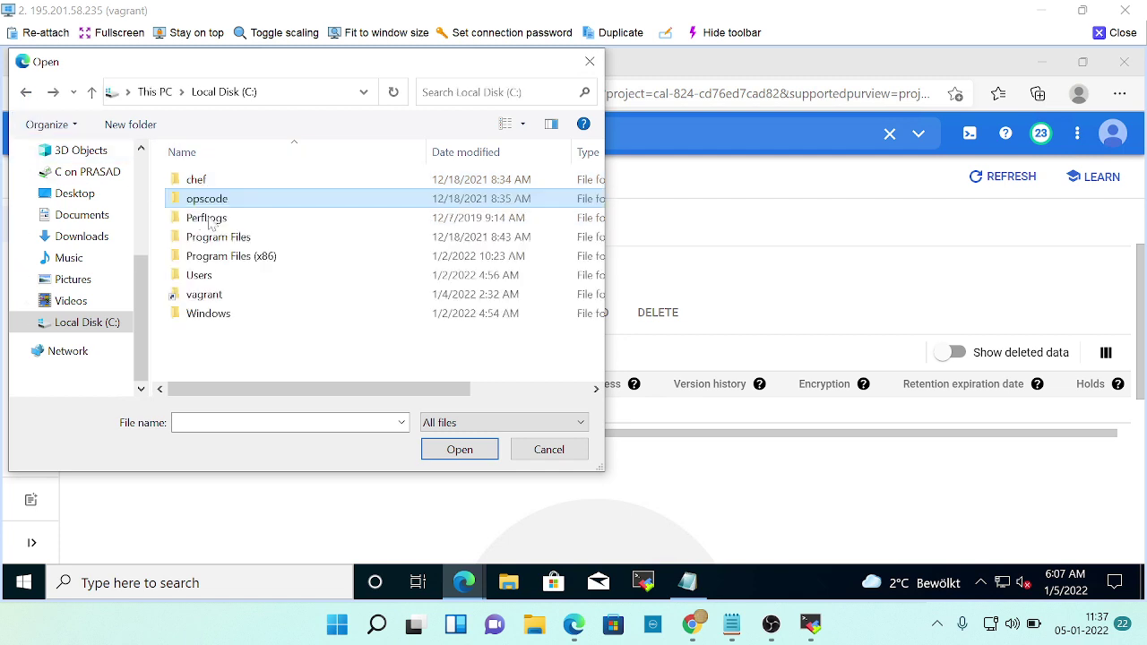
double_click(228, 219)
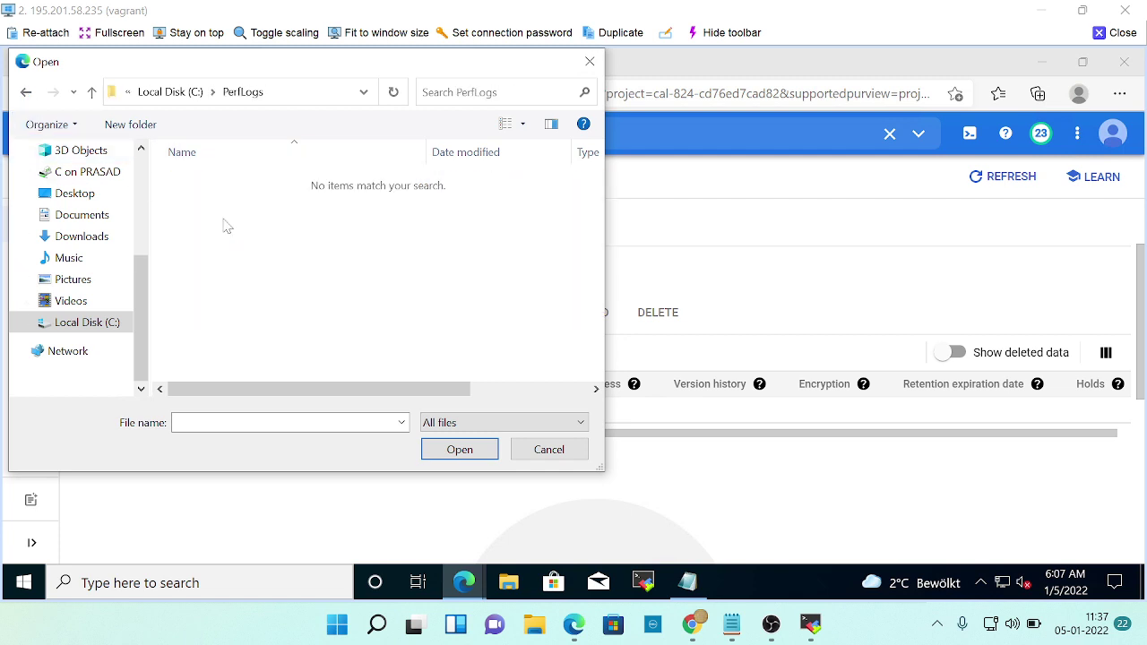
left_click(26, 93)
double_click(235, 238)
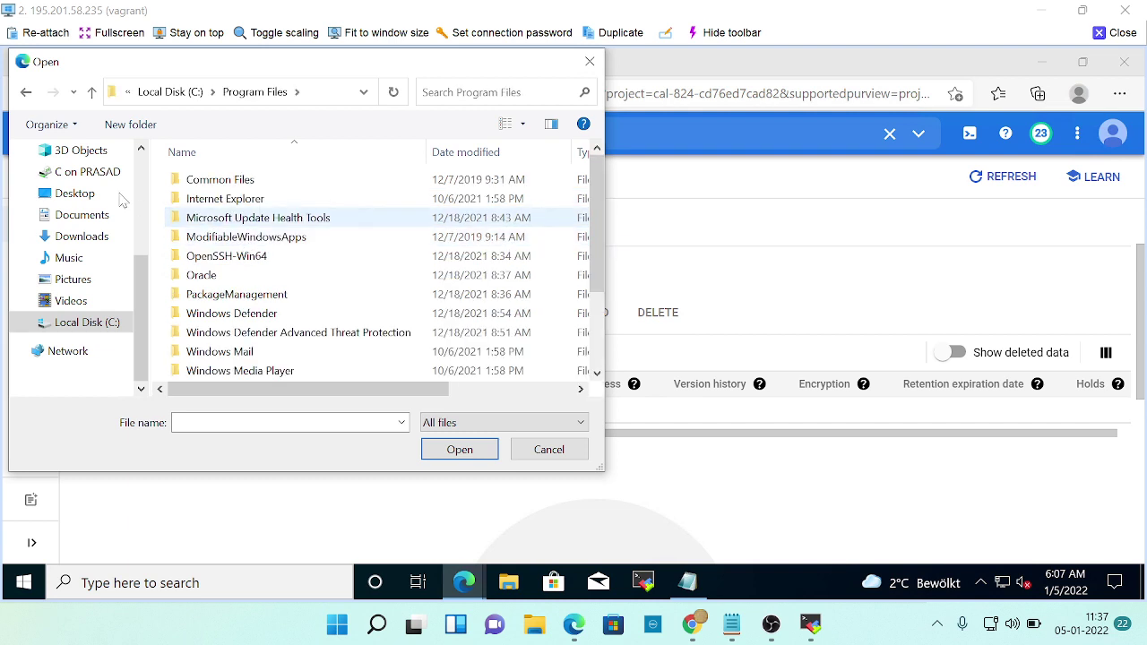
left_click(26, 92)
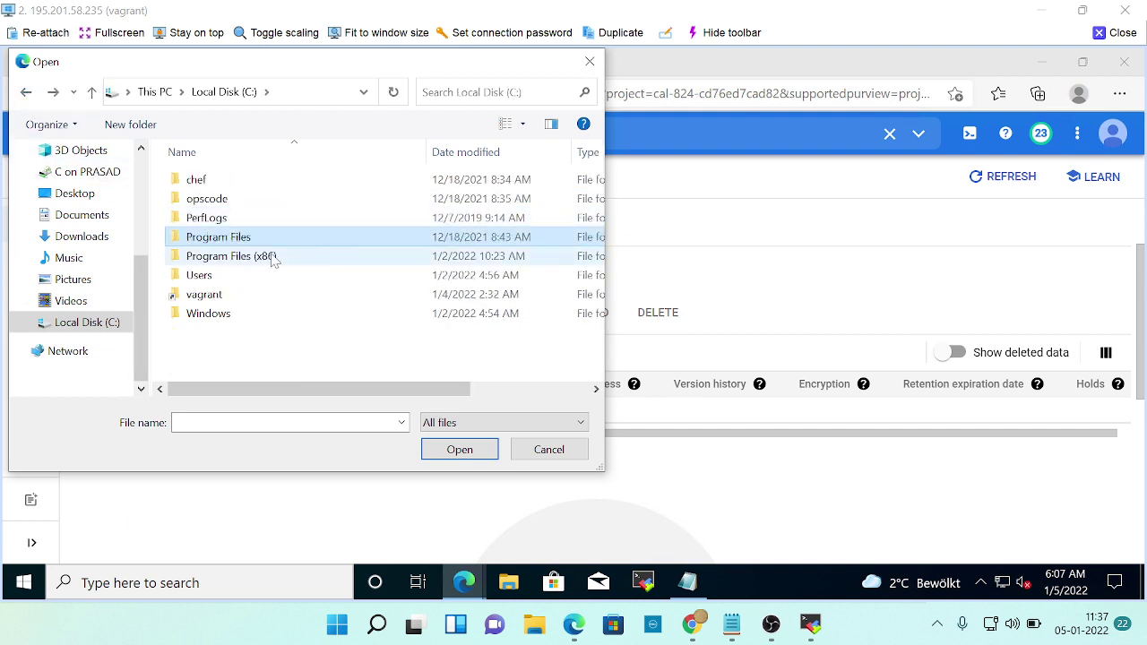
double_click(272, 257)
left_click(26, 92)
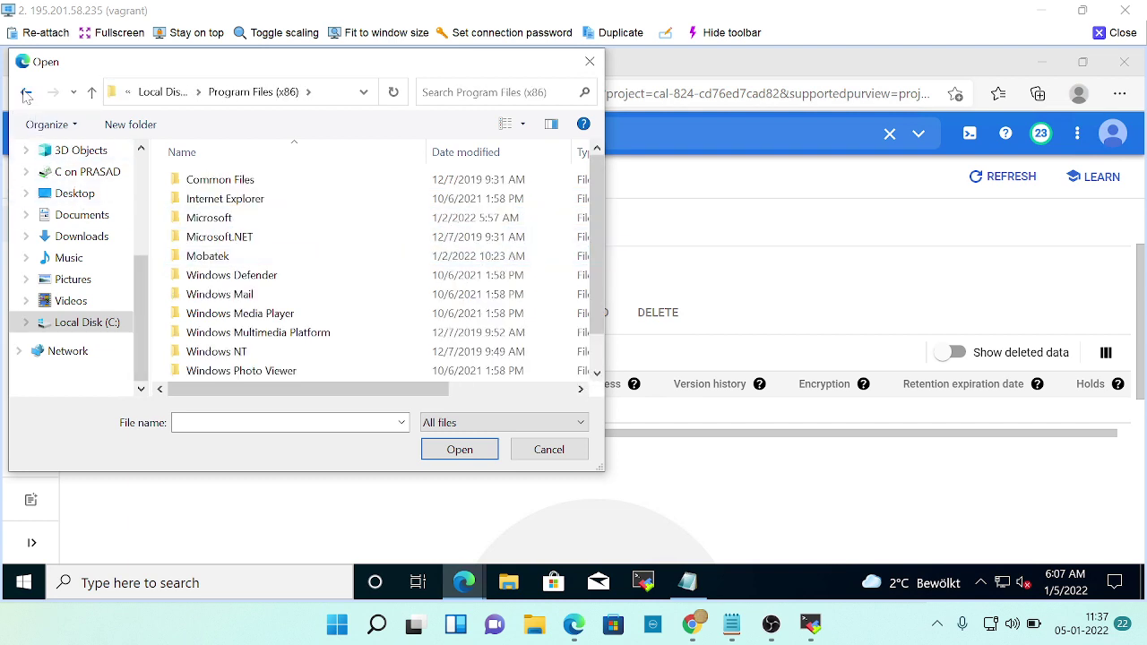
left_click(539, 453)
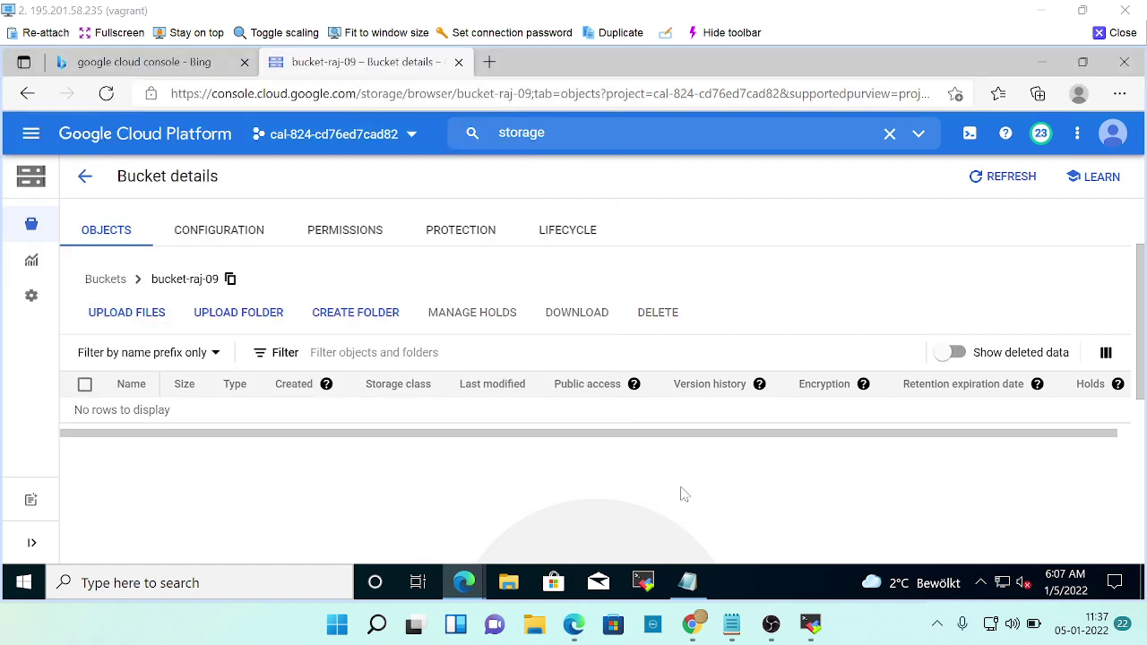
key("alt+Tab")
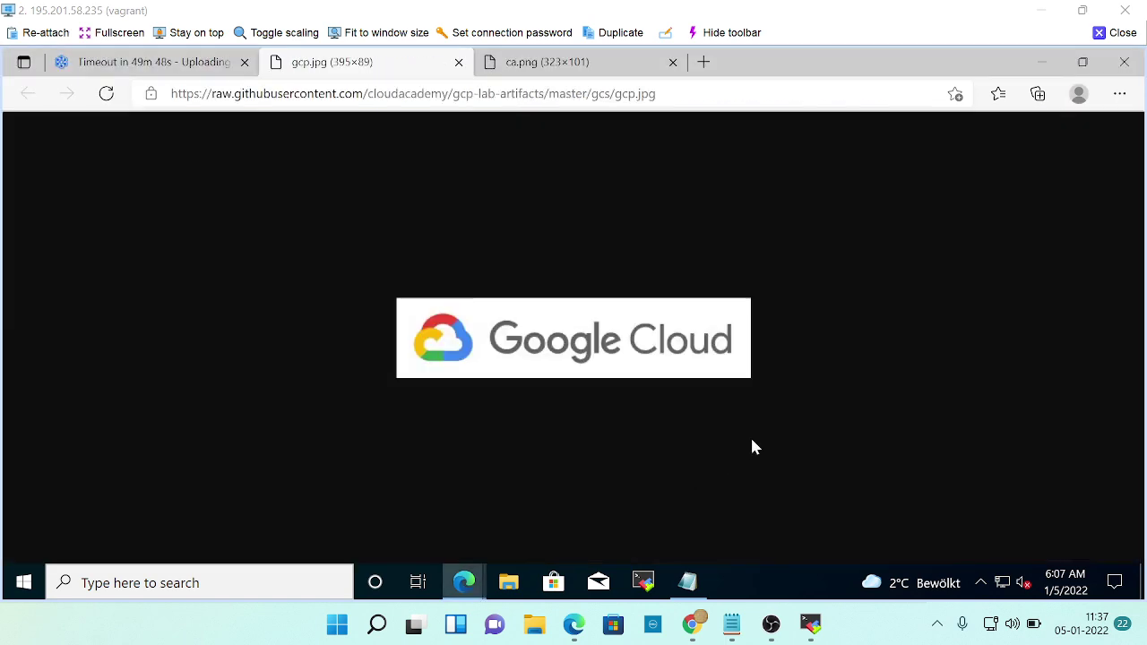
left_click(1119, 93)
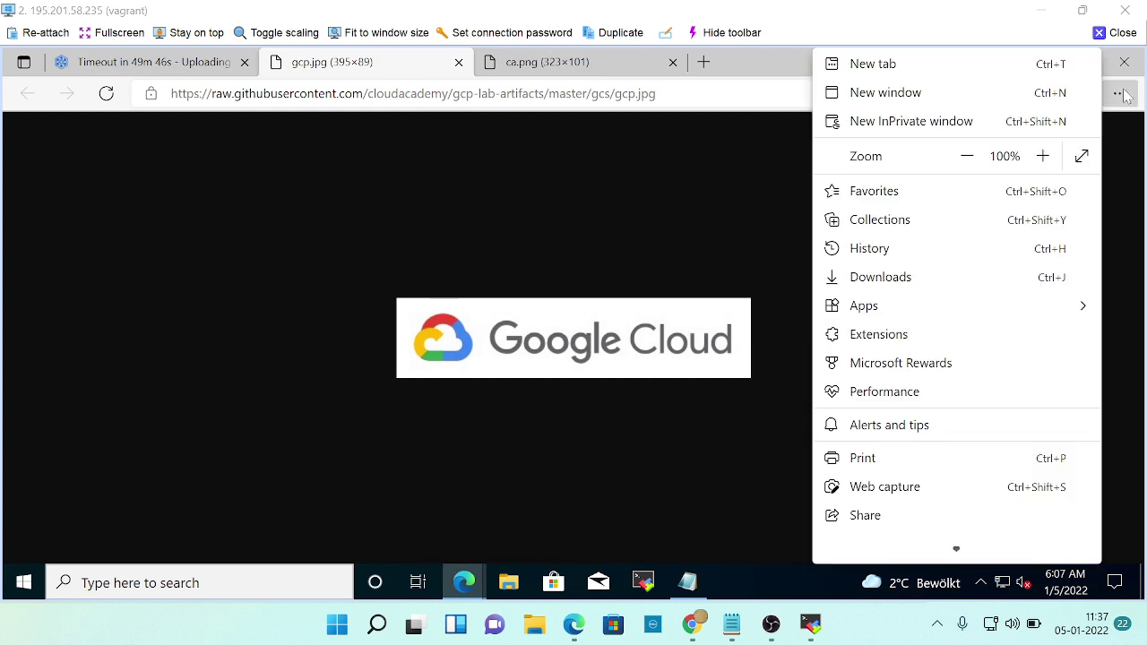
left_click(893, 279)
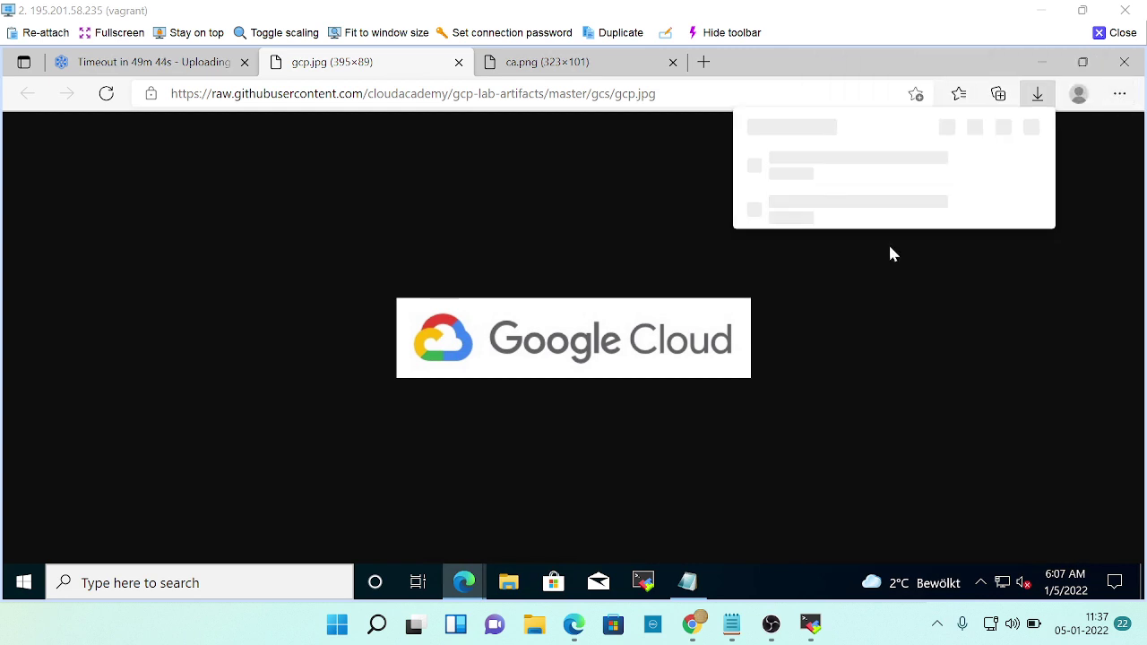
mouse_move(811, 189)
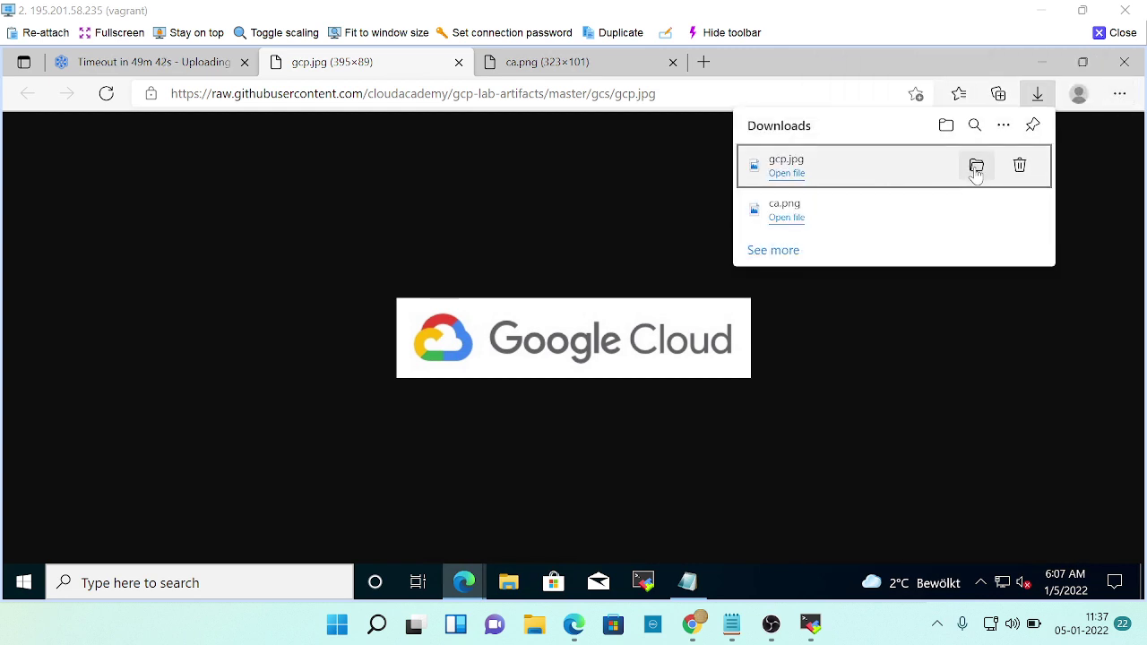
left_click(973, 182)
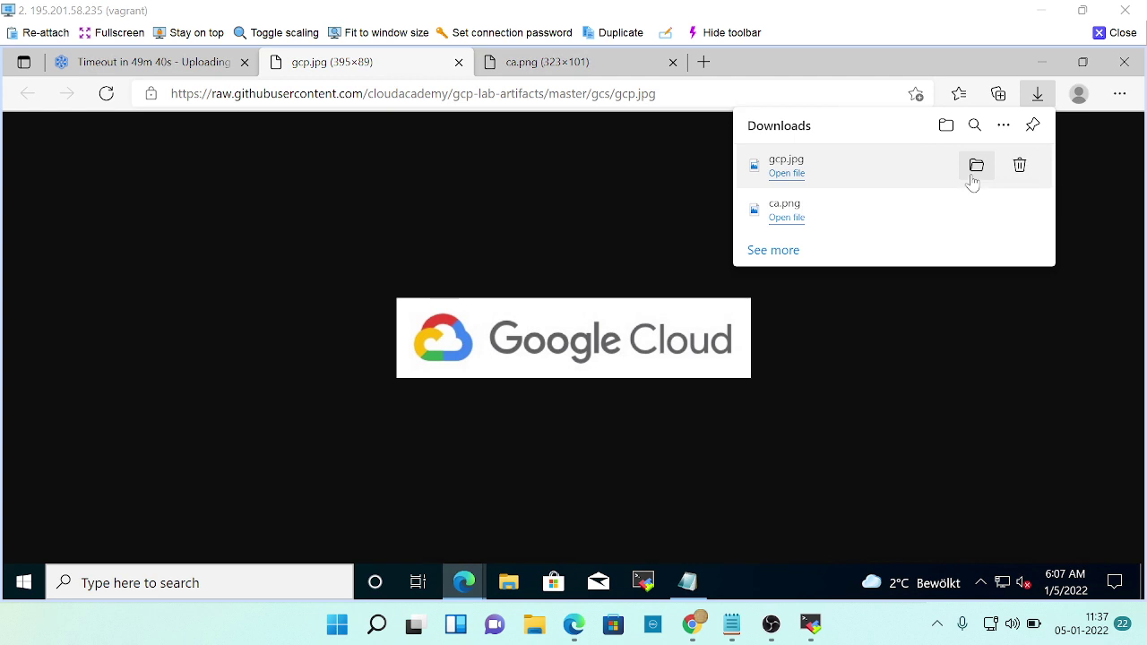
left_click(787, 173)
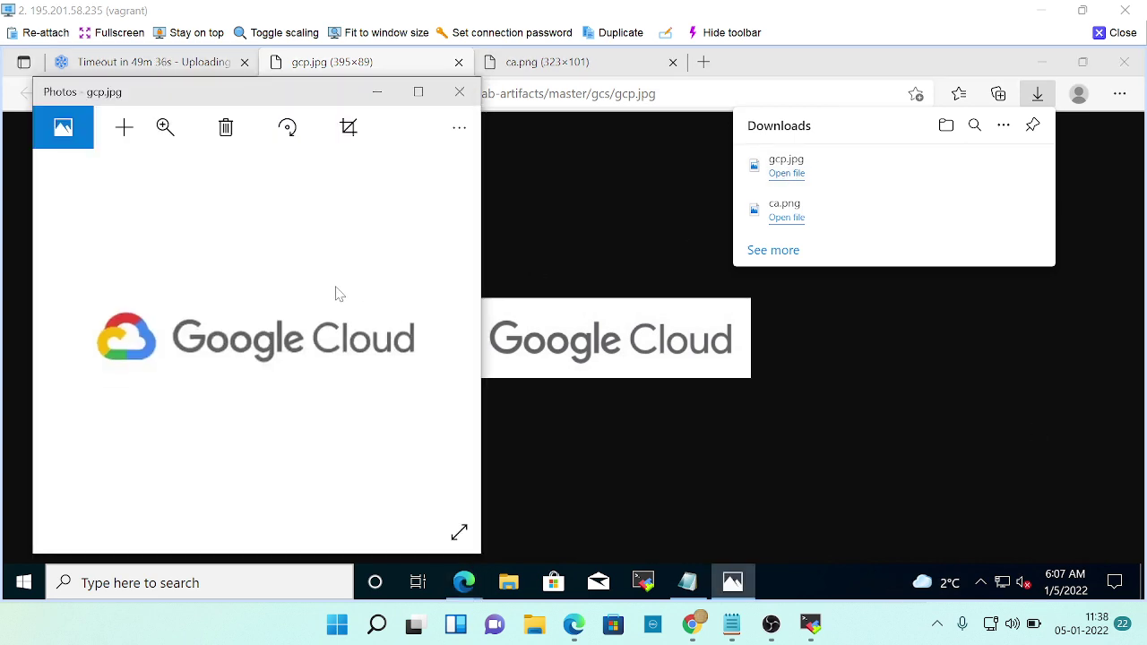
left_click(458, 128)
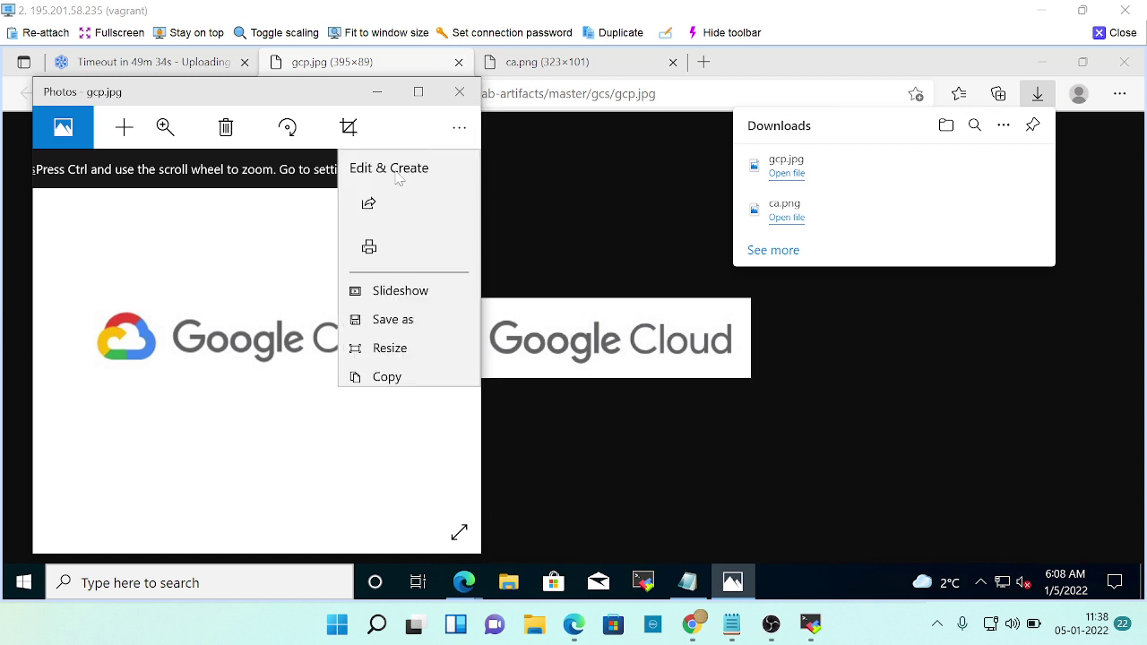
left_click(395, 320)
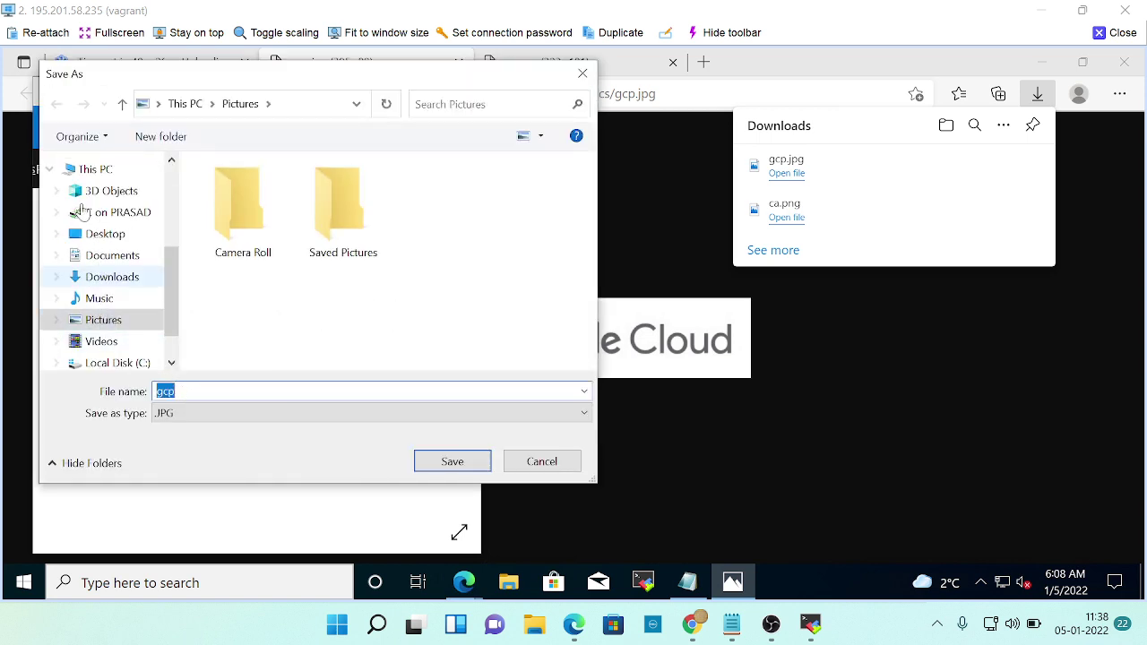
left_click(114, 280)
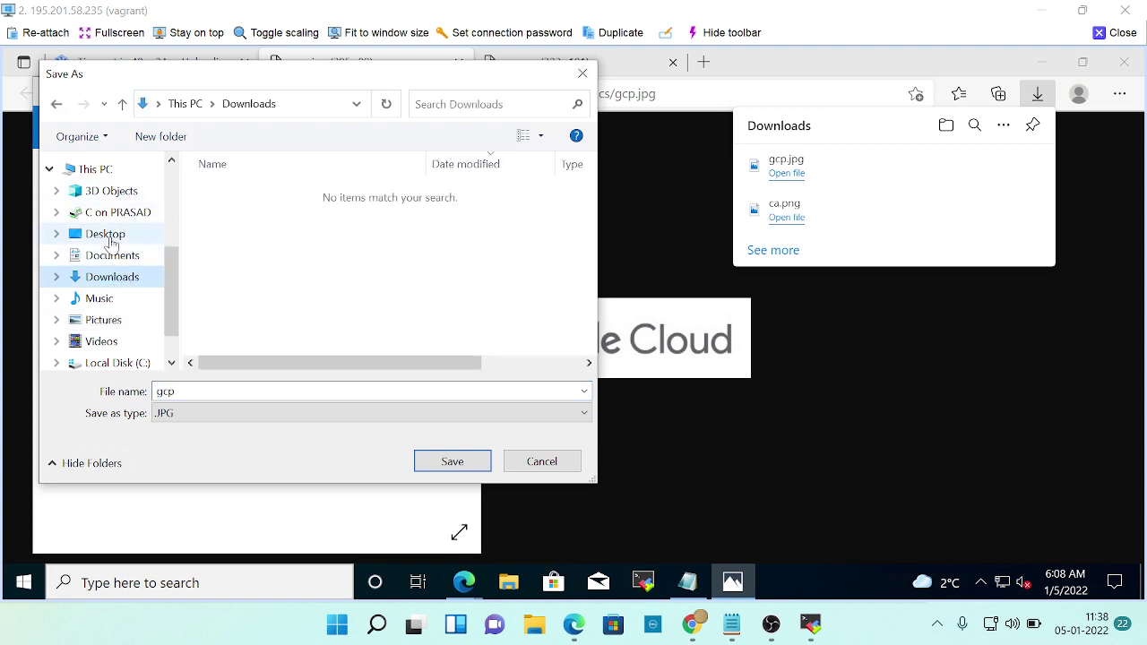
left_click(109, 234)
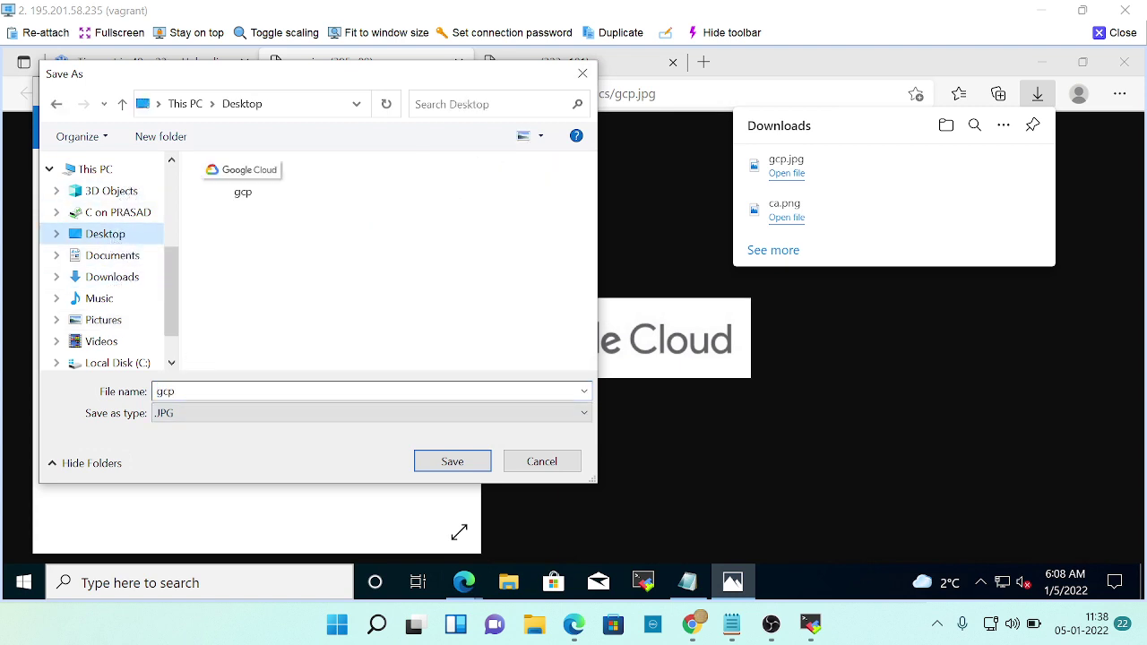
left_click(436, 461)
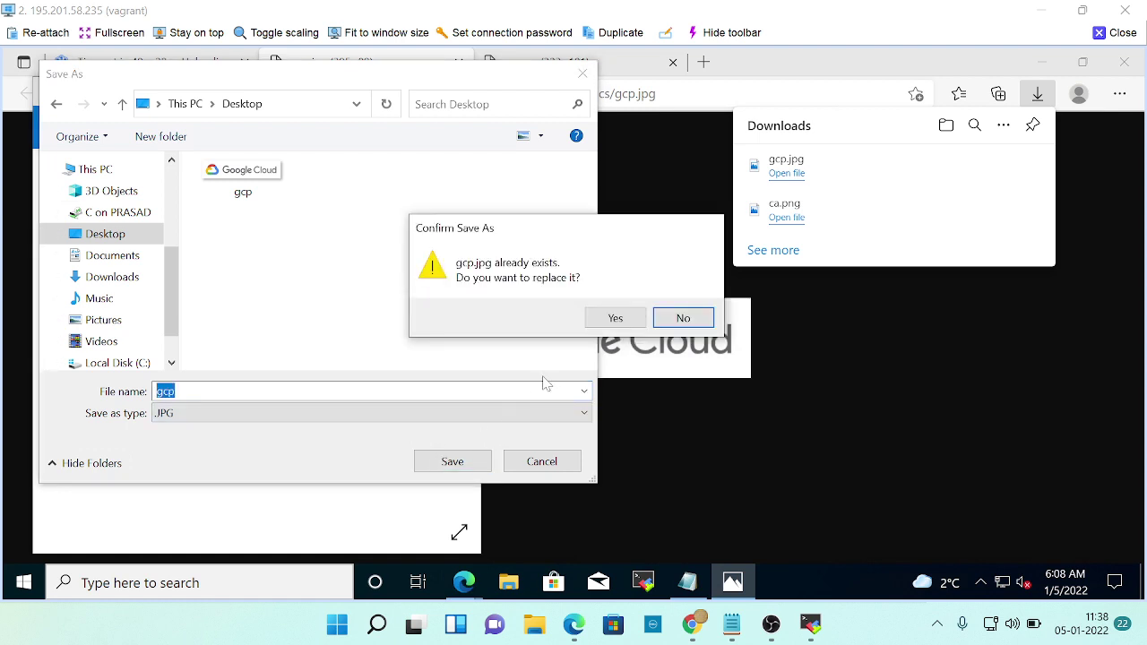
left_click(681, 318)
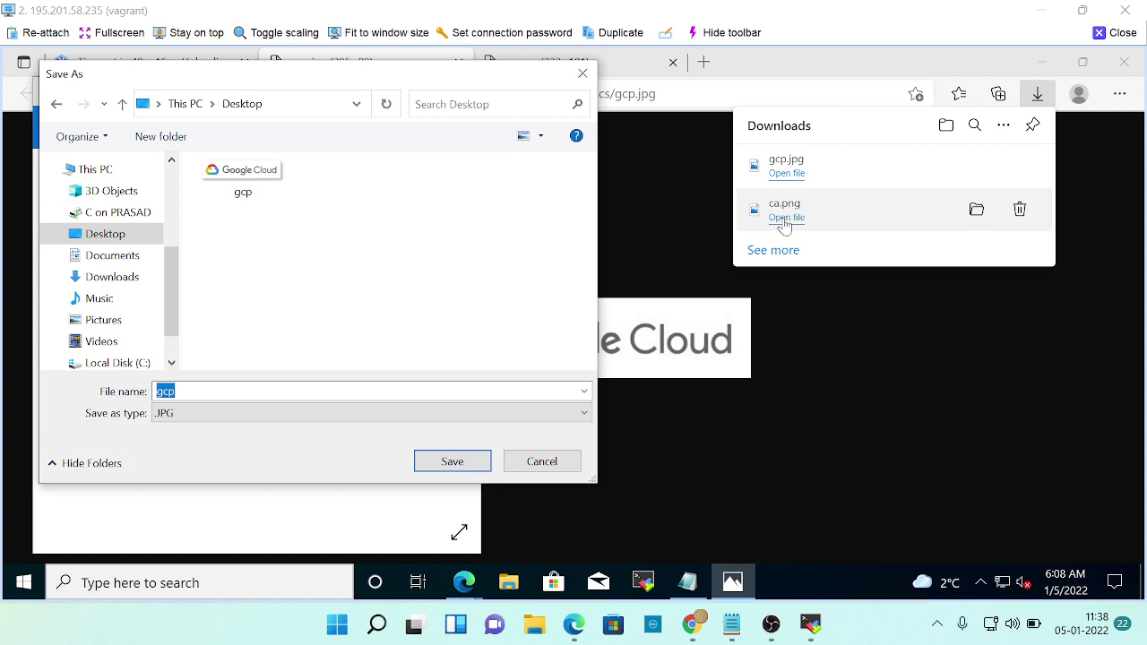
left_click(582, 73)
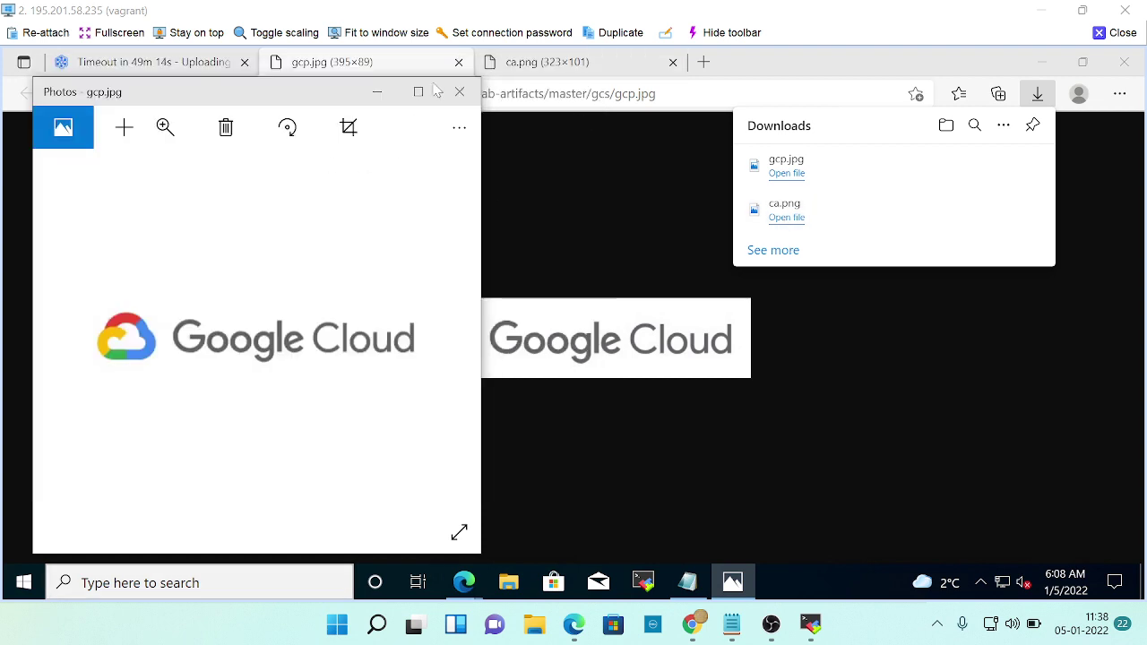
left_click(460, 91)
key("alt+Tab")
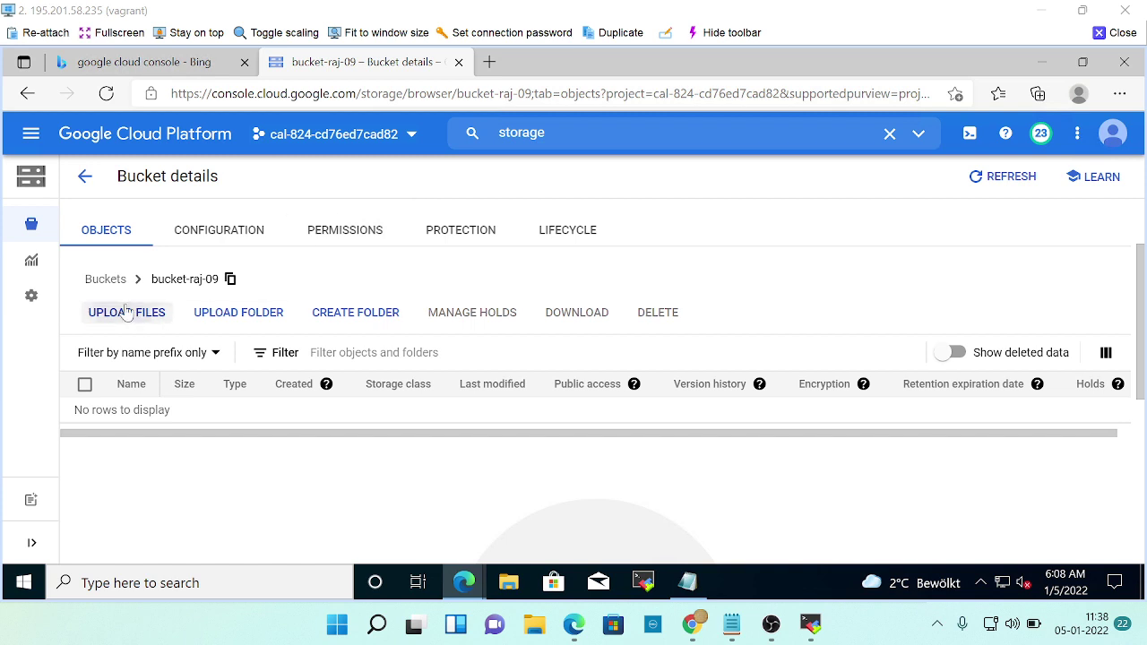
Upload ca.png from the Desktop into bucket-raj-09.
left_click(126, 311)
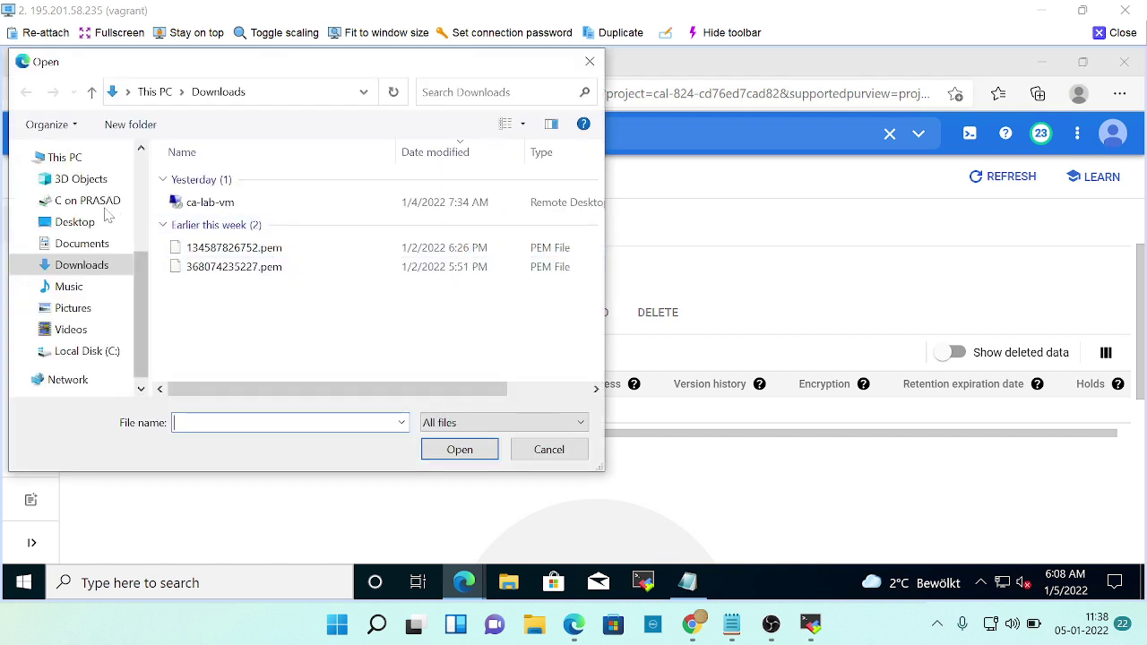
left_click(71, 222)
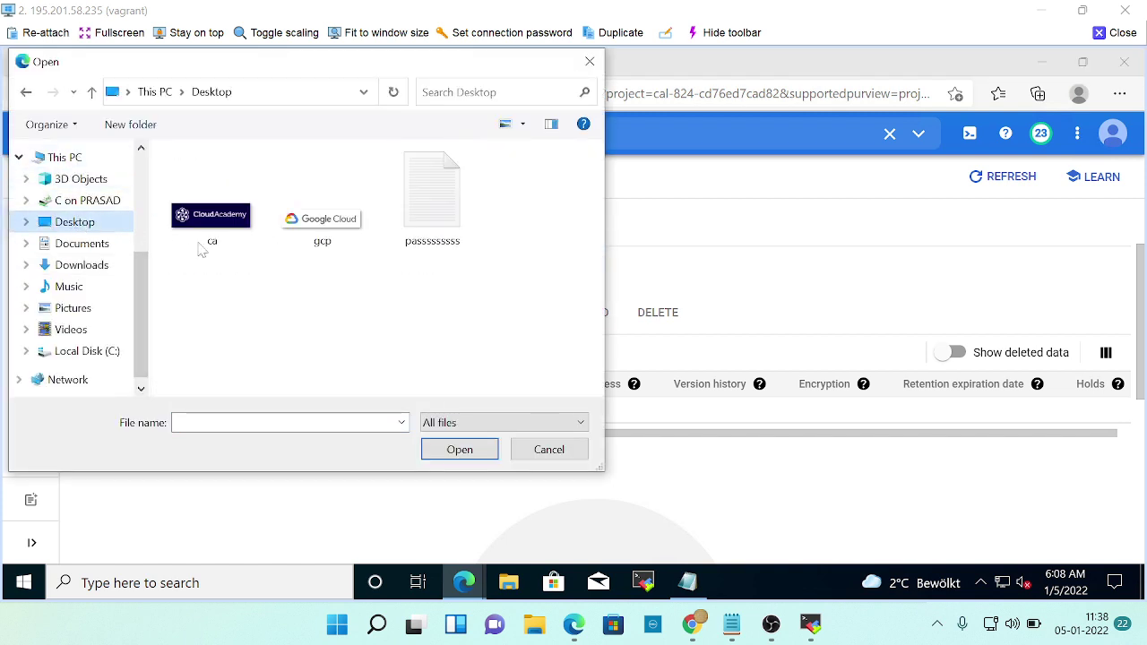
left_click(230, 230)
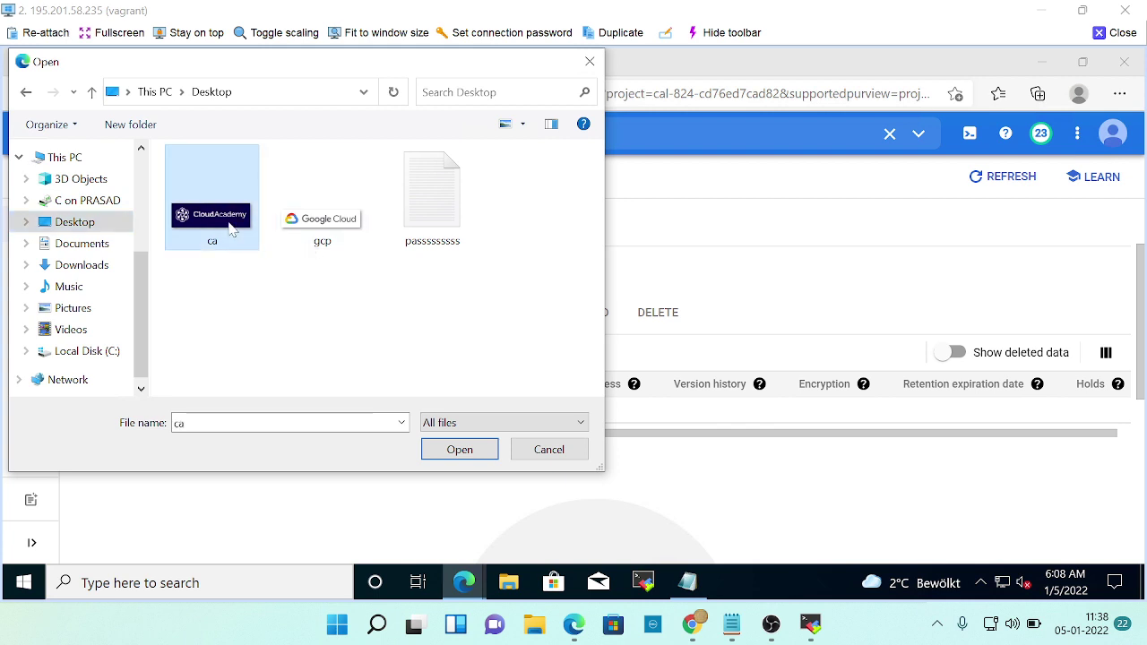
left_click(459, 450)
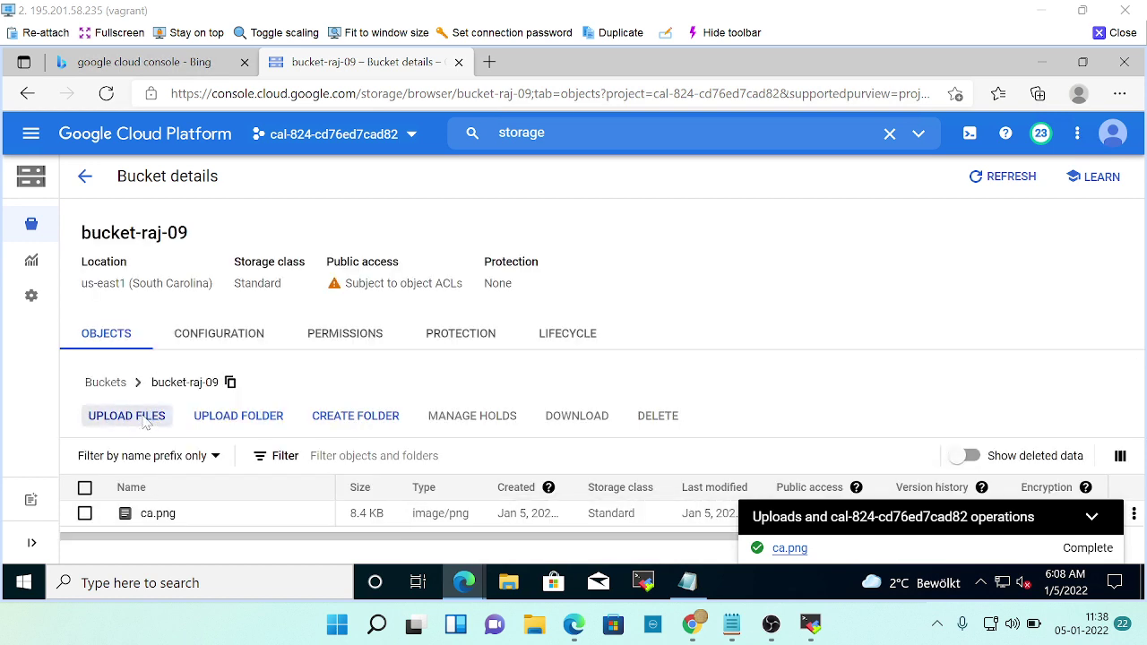
Upload gcp.jpg from the Desktop as well and dismiss the upload success message.
left_click(112, 417)
left_click(320, 219)
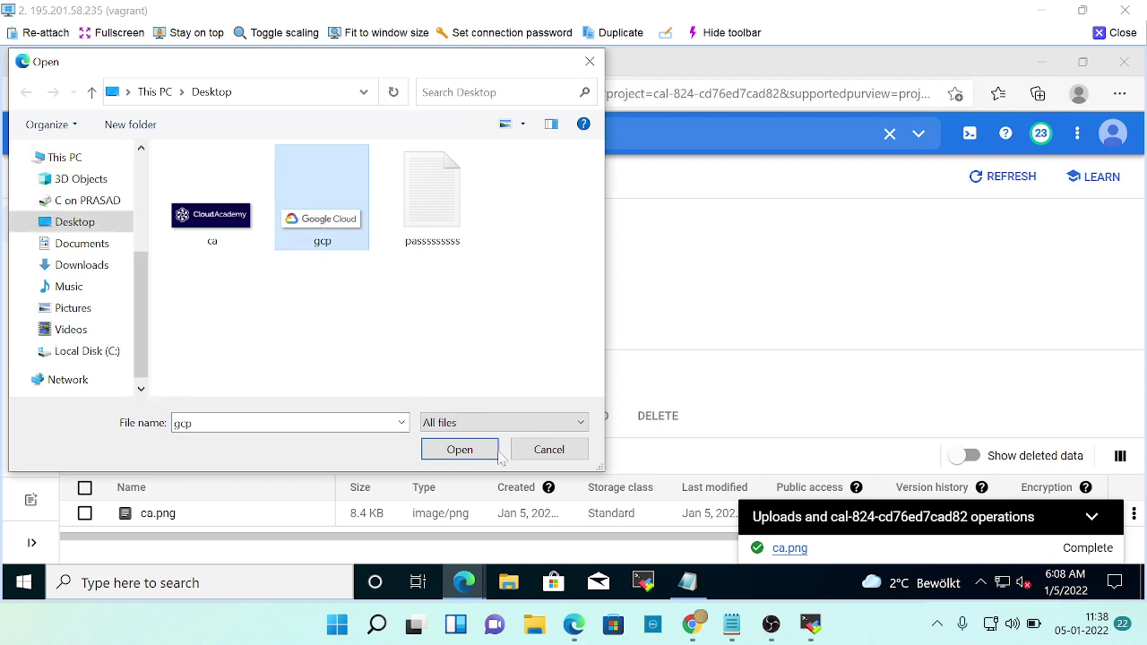
left_click(460, 450)
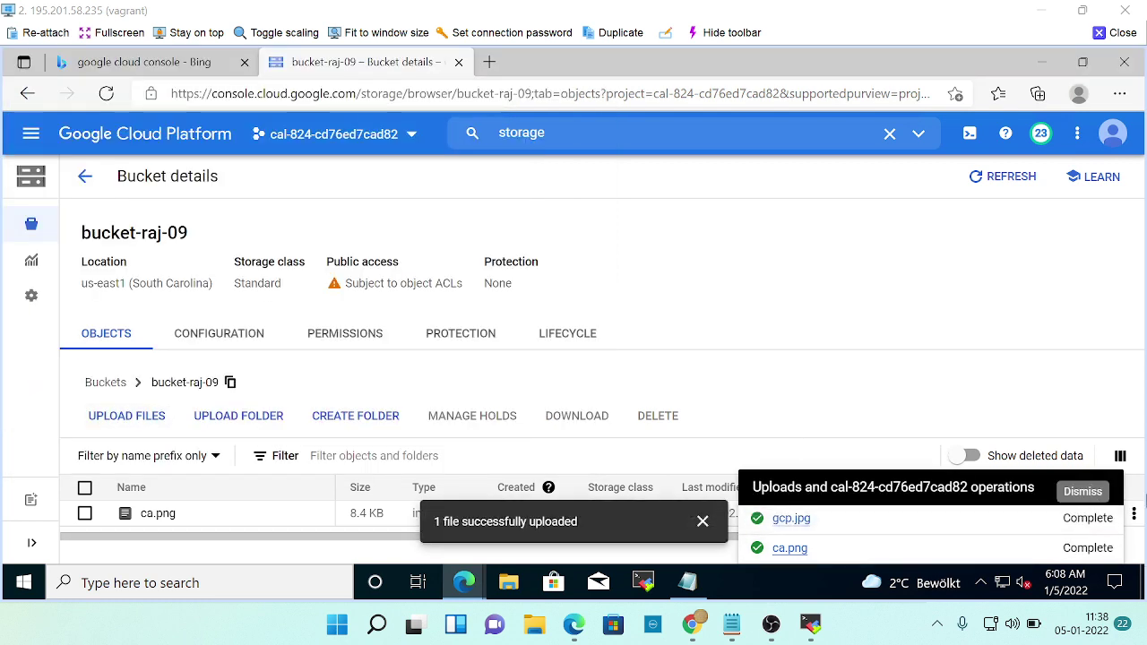
left_click(703, 521)
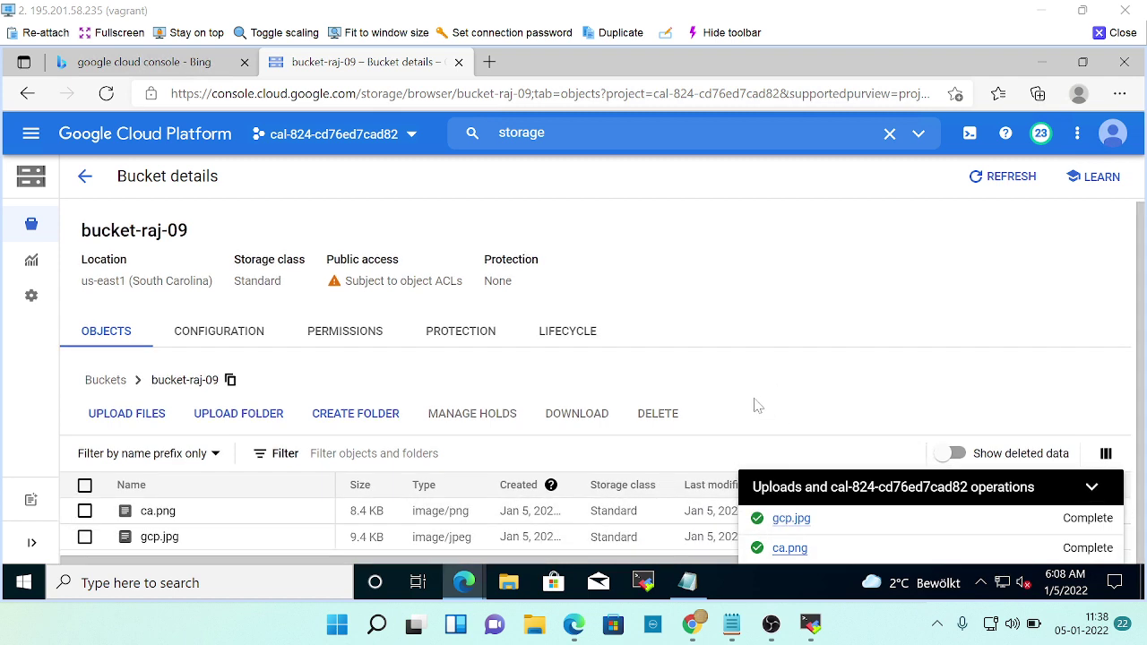
key("alt+Tab")
key("alt+Tab")
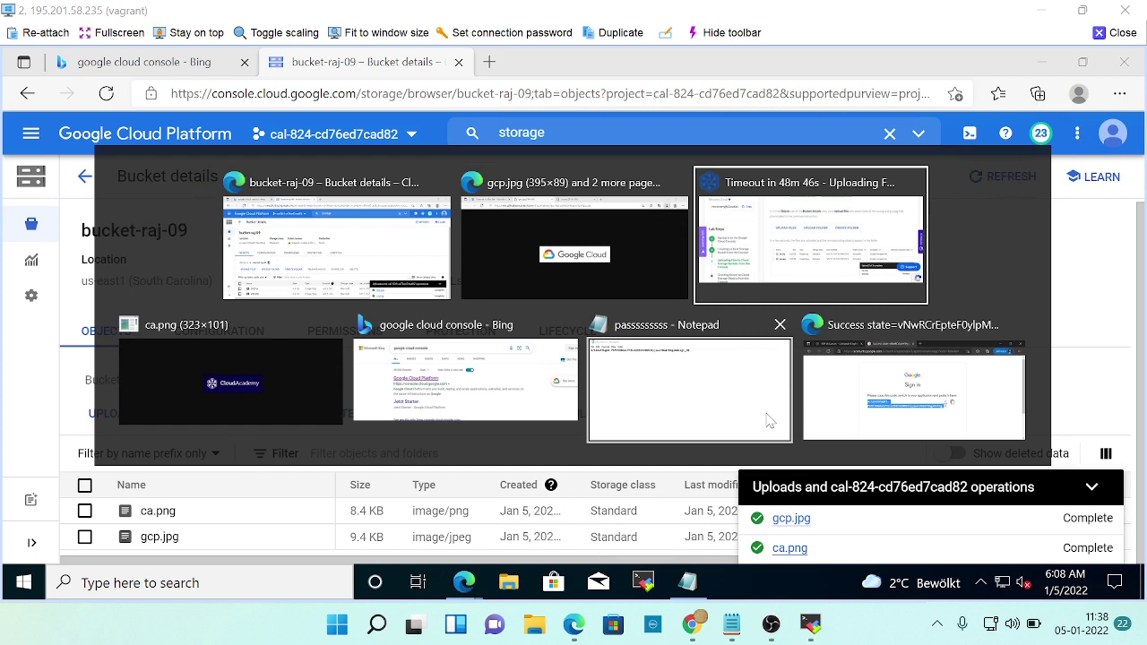
Read lab steps 3–5 on closing the upload window and editing metadata, then return to bucket-raj-09.
scroll(679, 404, "down", 2)
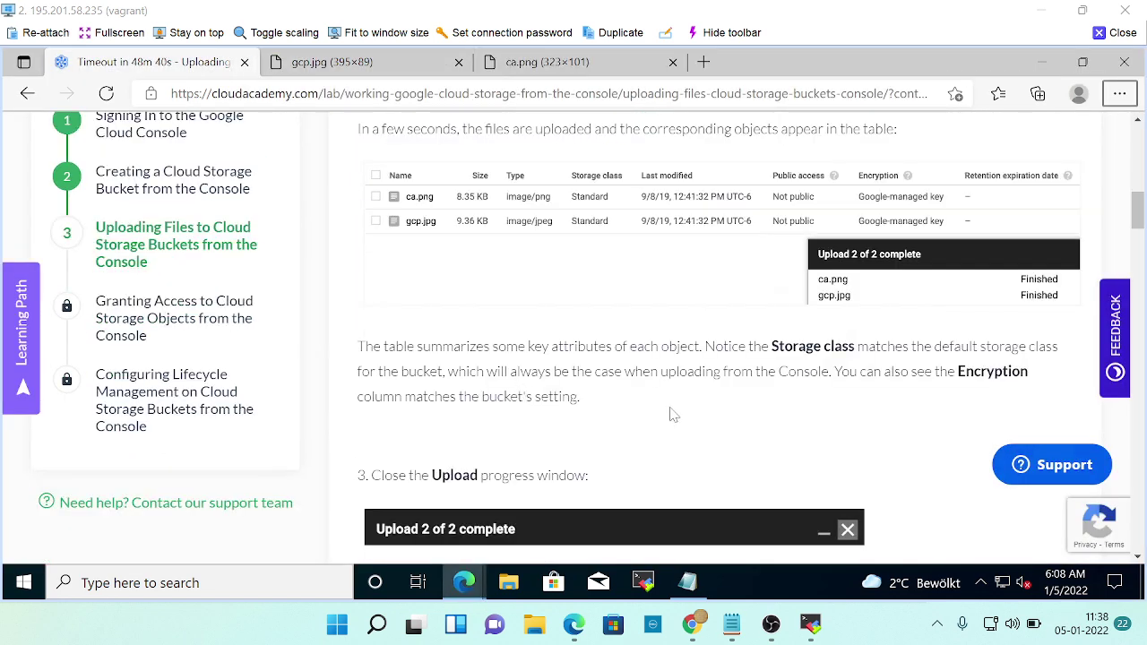
scroll(690, 409, "down", 1)
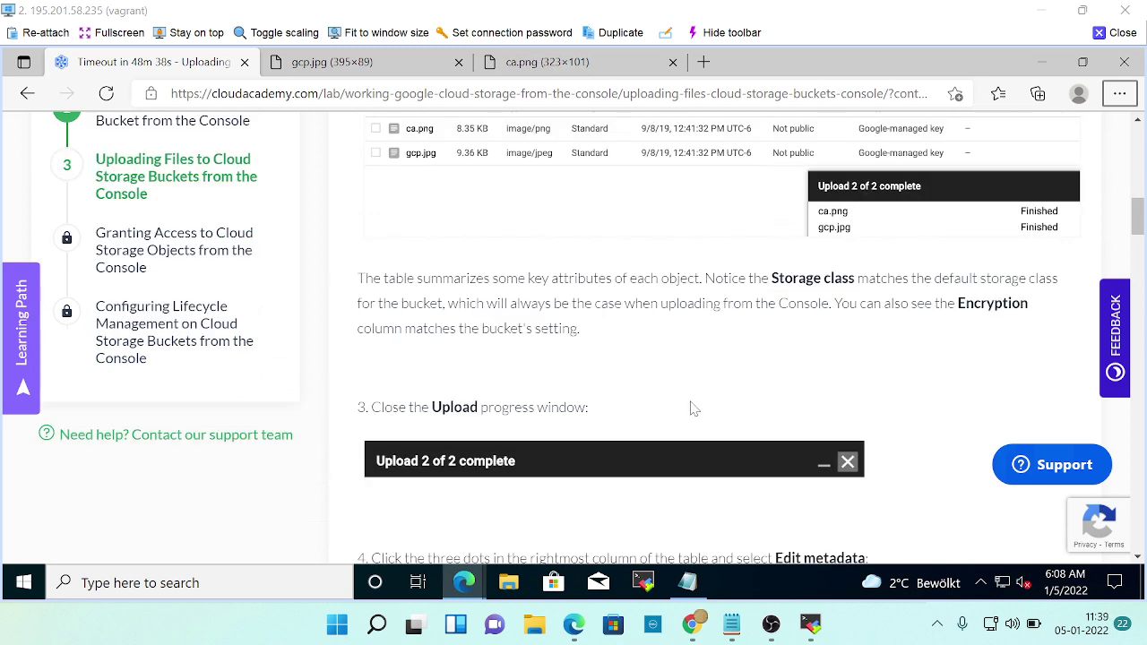
scroll(690, 409, "down", 2)
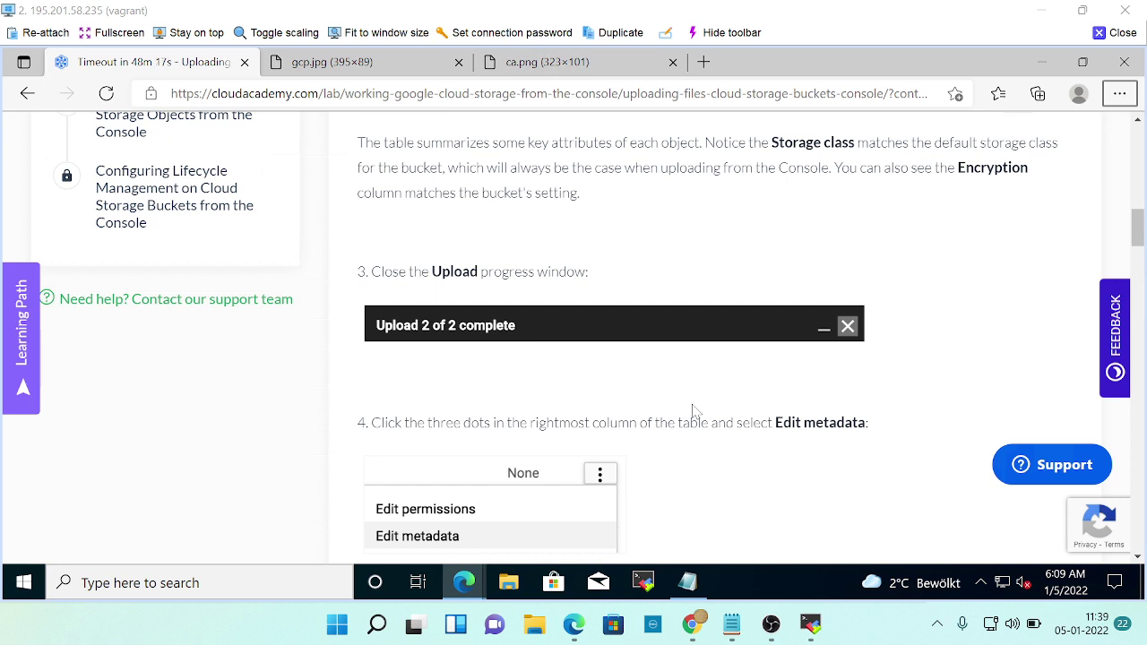
scroll(778, 301, "down", 1)
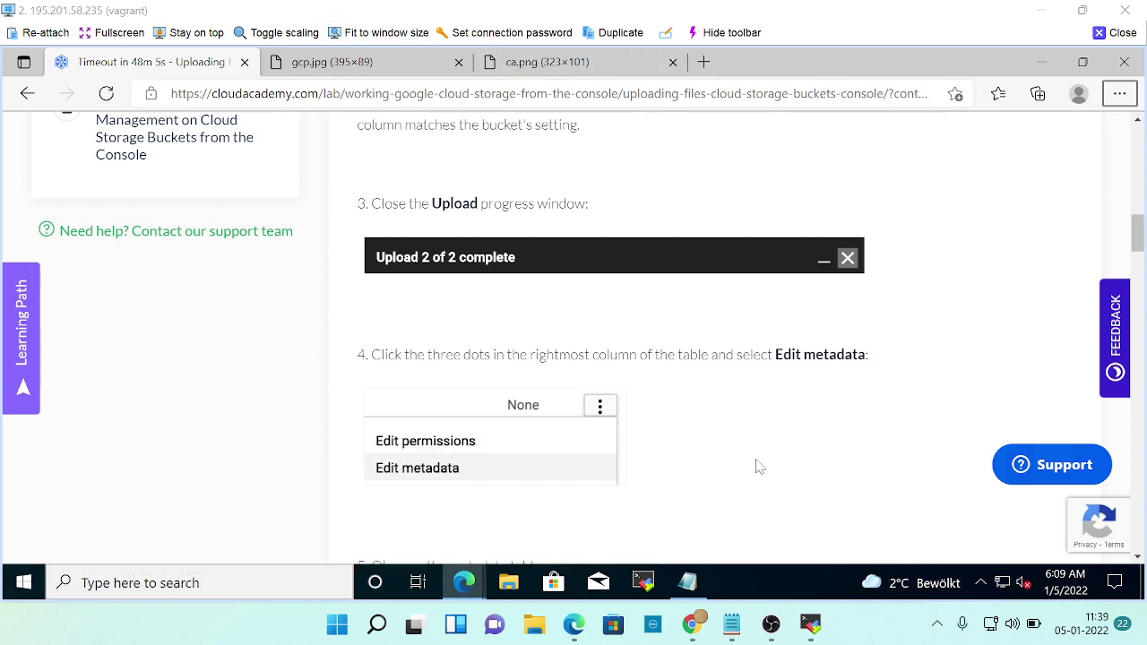
scroll(770, 439, "up", 1)
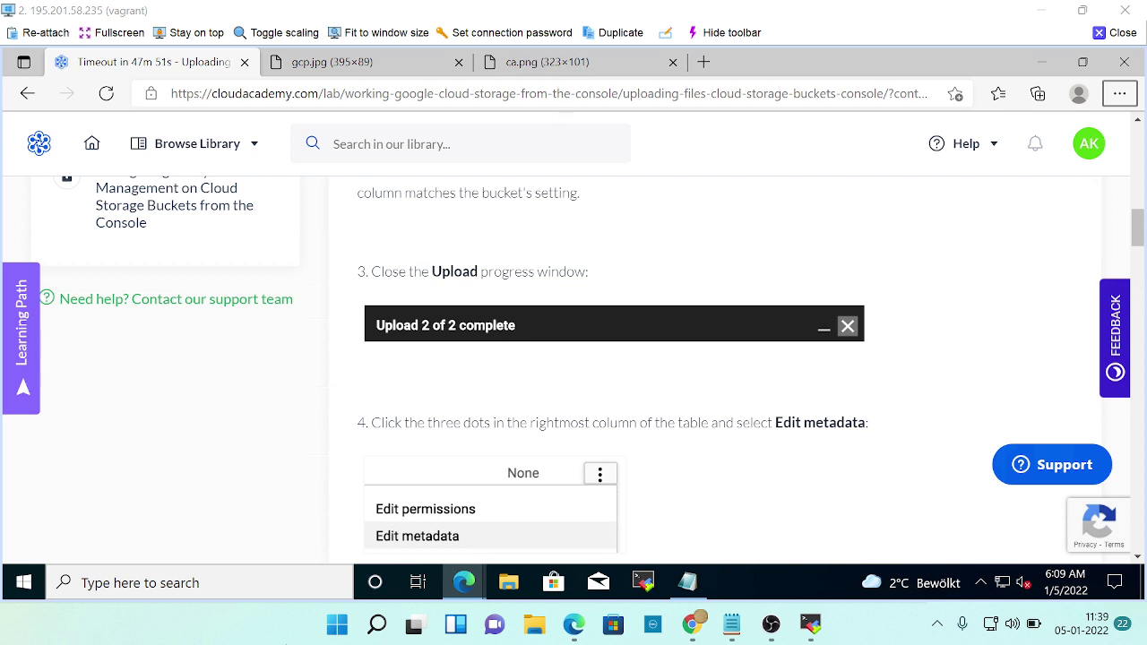
scroll(690, 397, "down", 1)
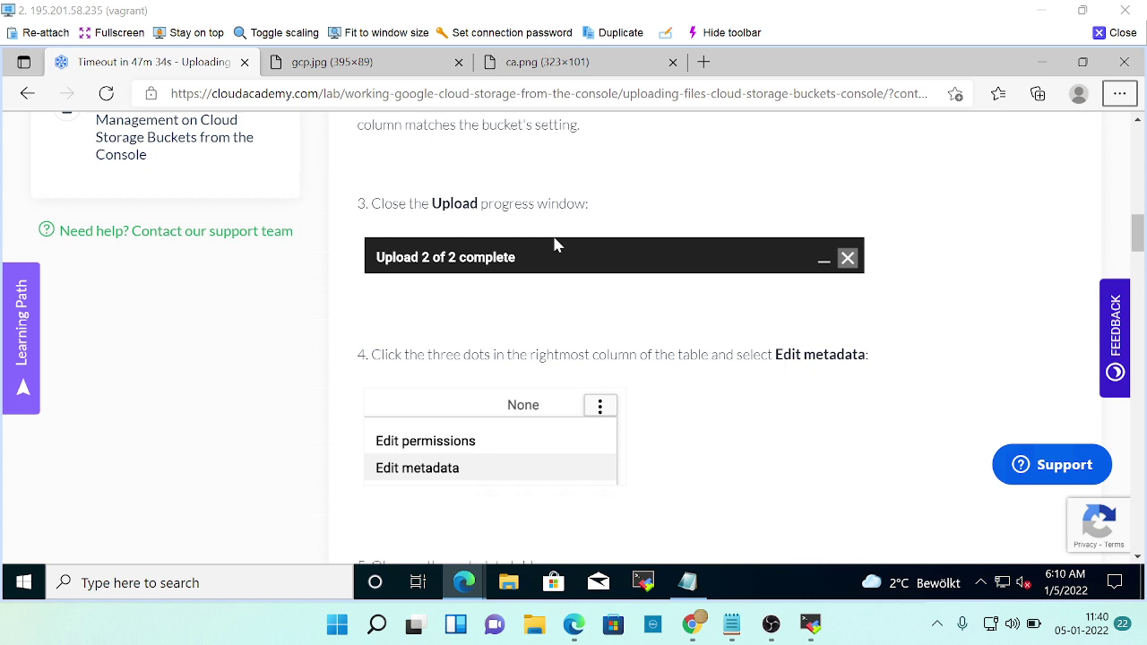
scroll(602, 269, "up", 1)
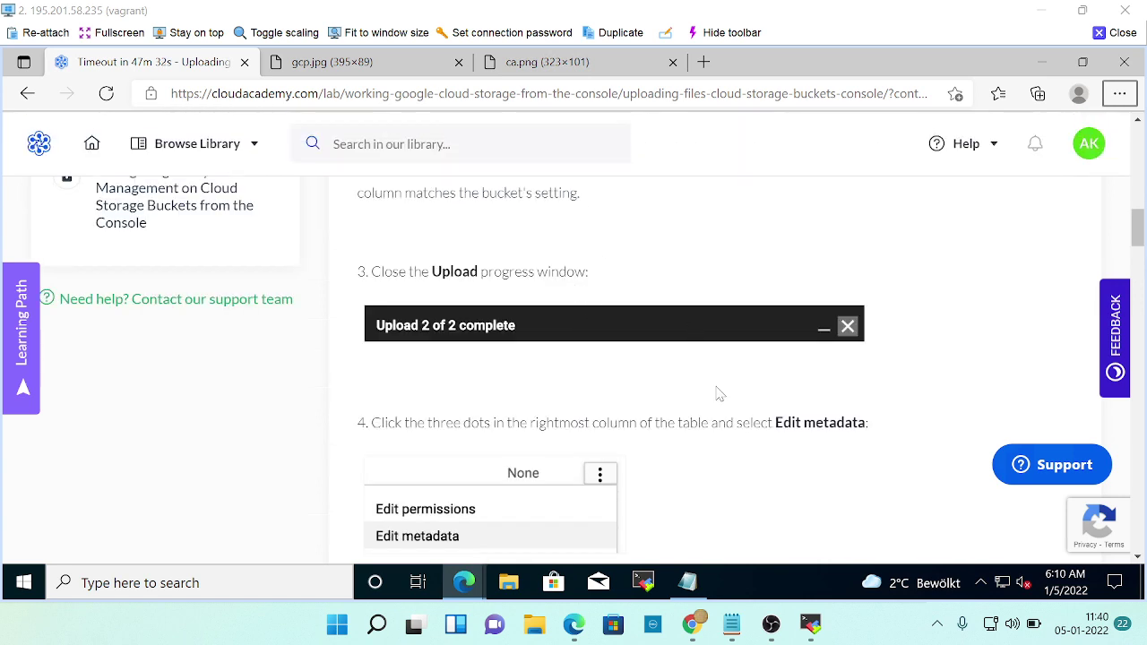
scroll(752, 395, "down", 2)
scroll(753, 396, "down", 2)
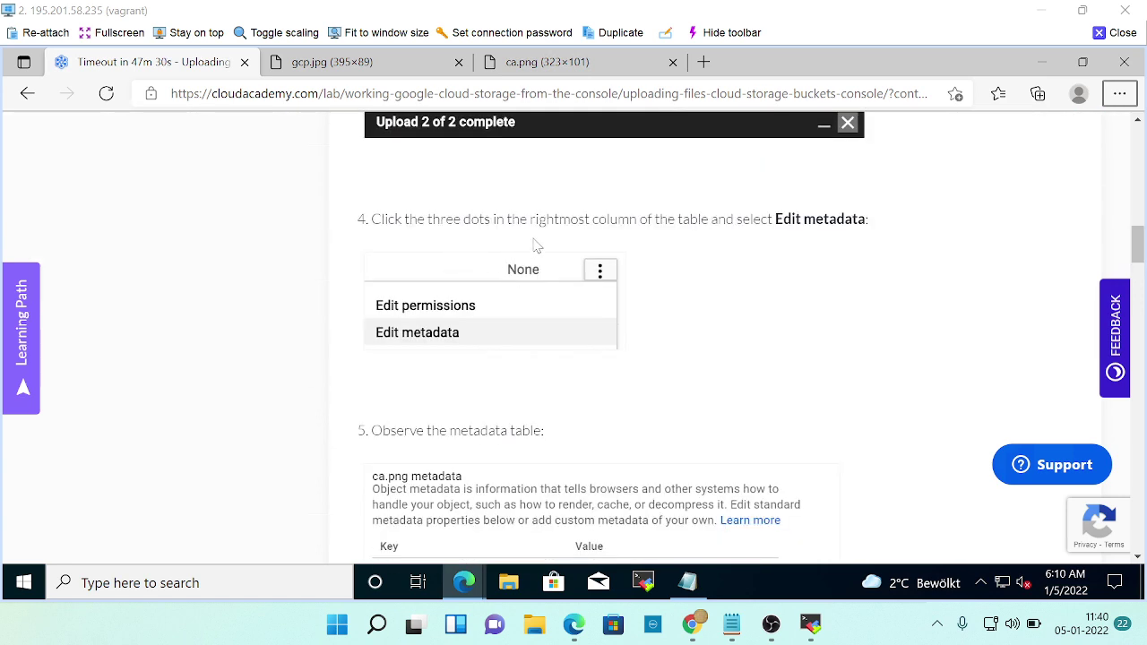
key("alt+Tab")
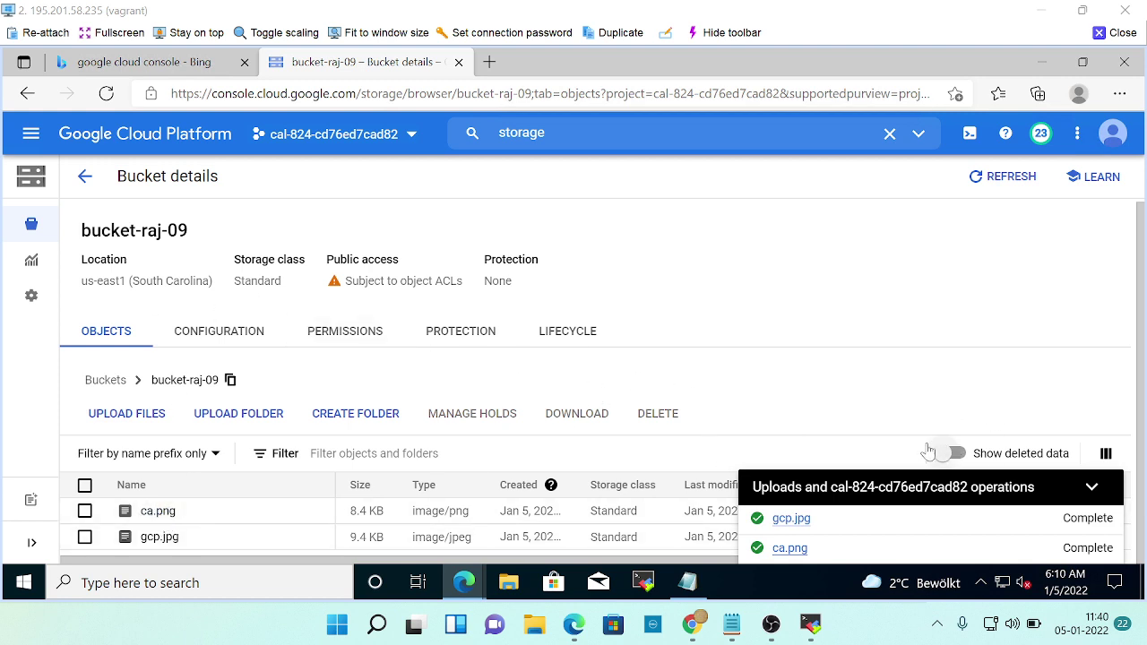
Collapse the Uploads panel, view ca.png's object details, then go back to the lab page.
left_click(1093, 486)
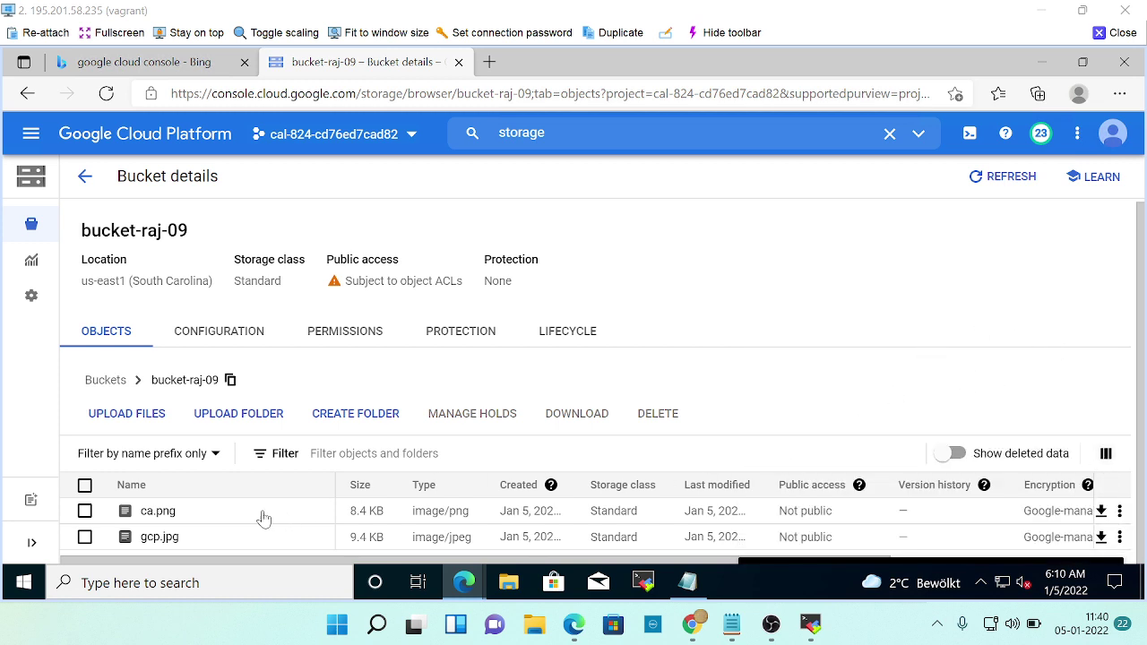
left_click(160, 511)
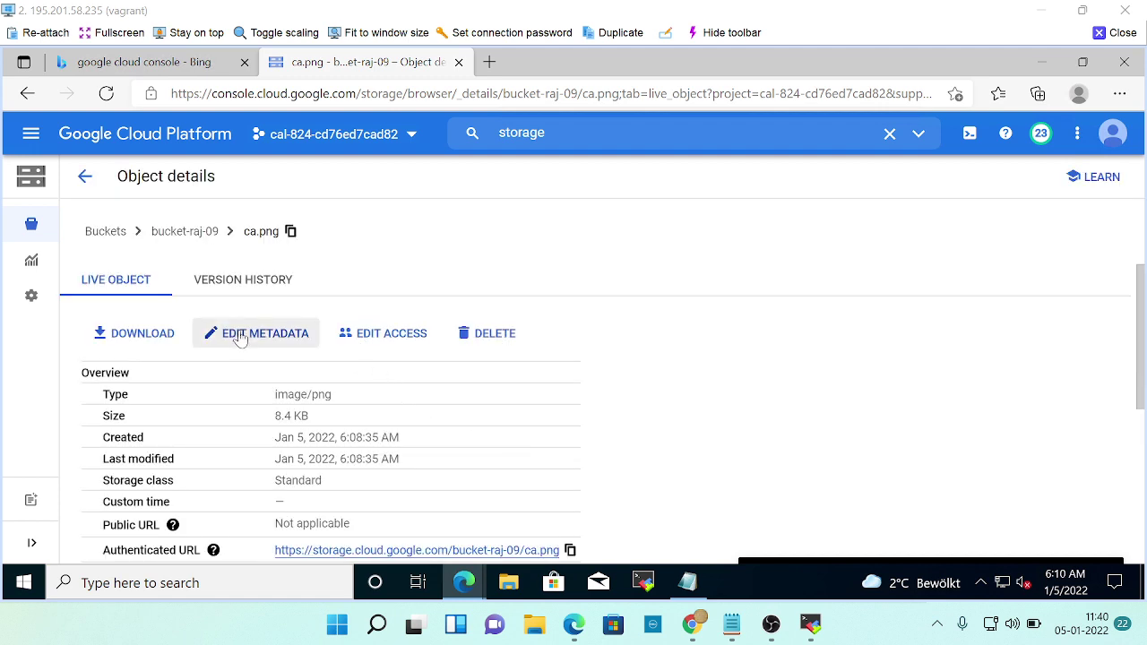
key("alt+Tab")
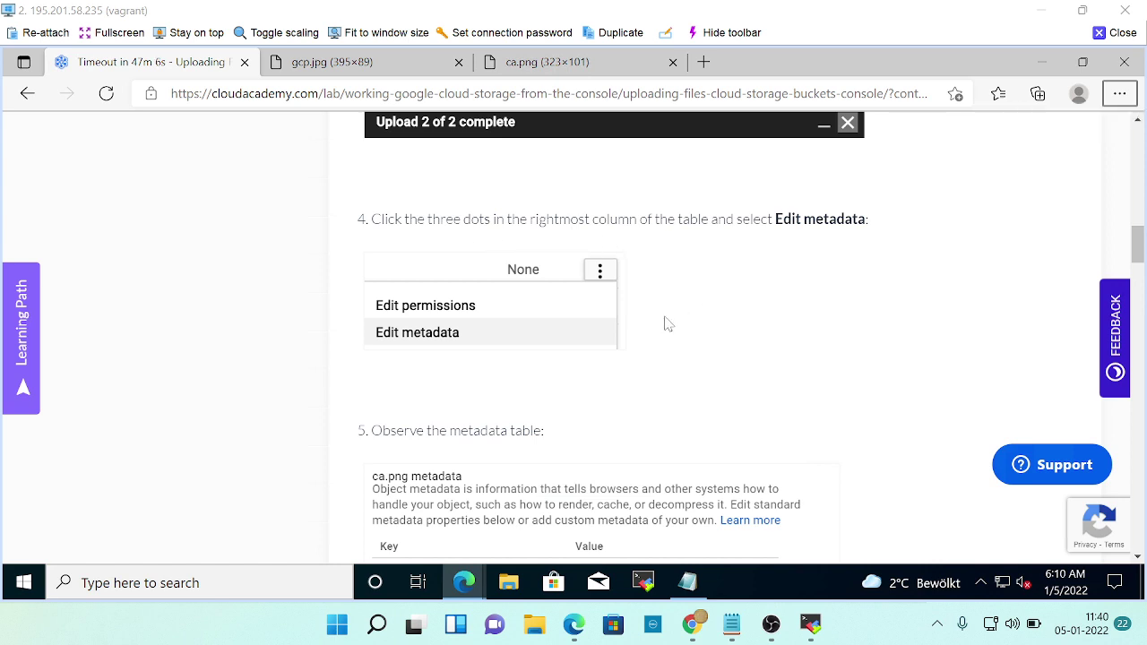
Read lab steps 5–7 on the metadata table and custom metadata, then return to ca.png's details.
scroll(667, 325, "up", 3)
scroll(668, 324, "down", 3)
scroll(667, 325, "down", 2)
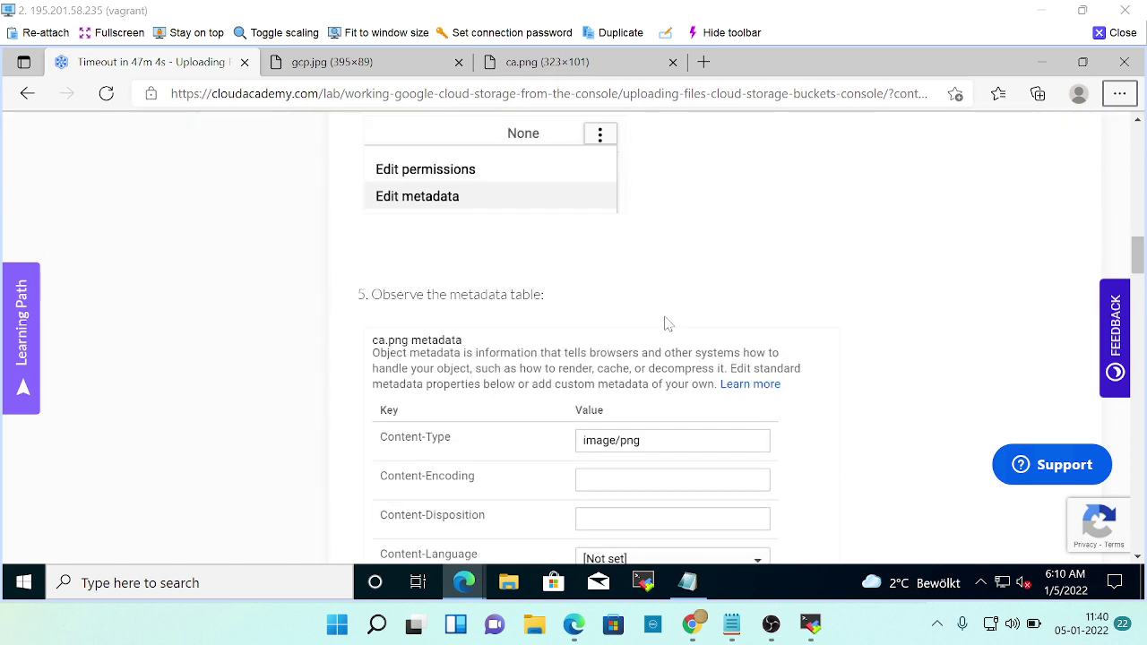
scroll(722, 327, "down", 1)
scroll(721, 327, "down", 5)
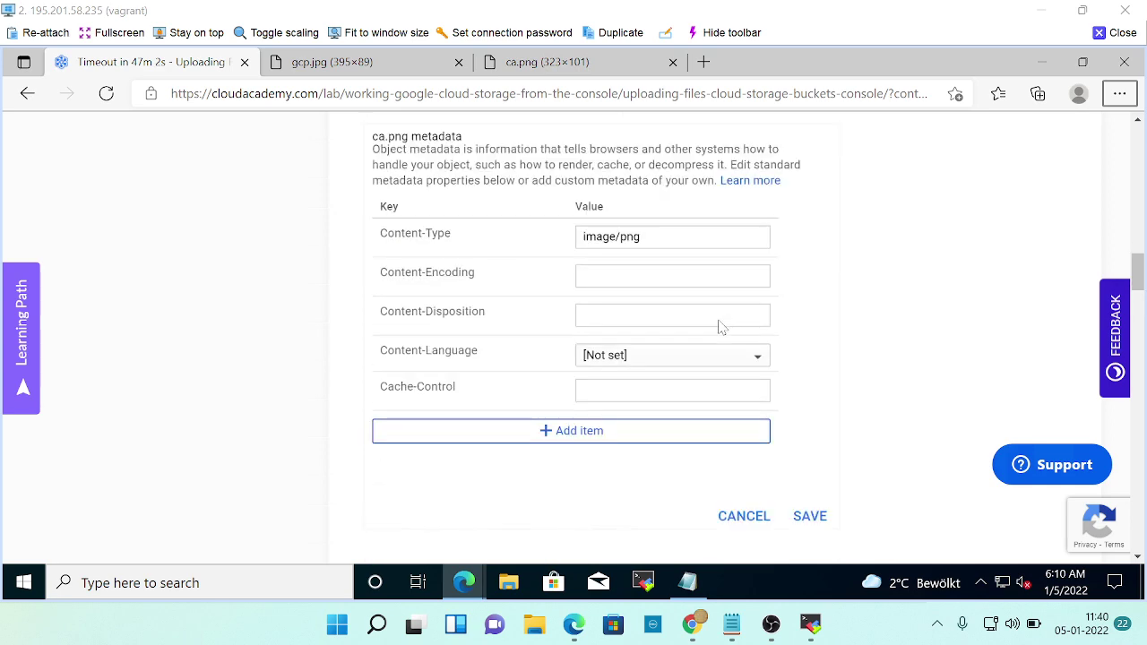
scroll(721, 327, "down", 2)
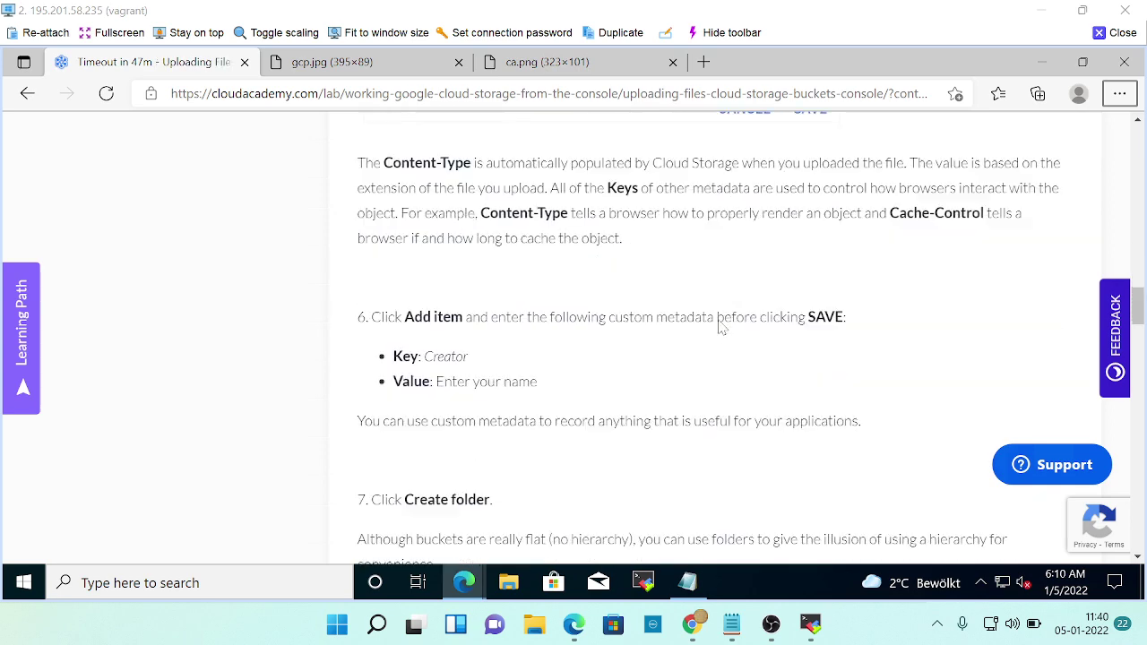
scroll(721, 327, "up", 10)
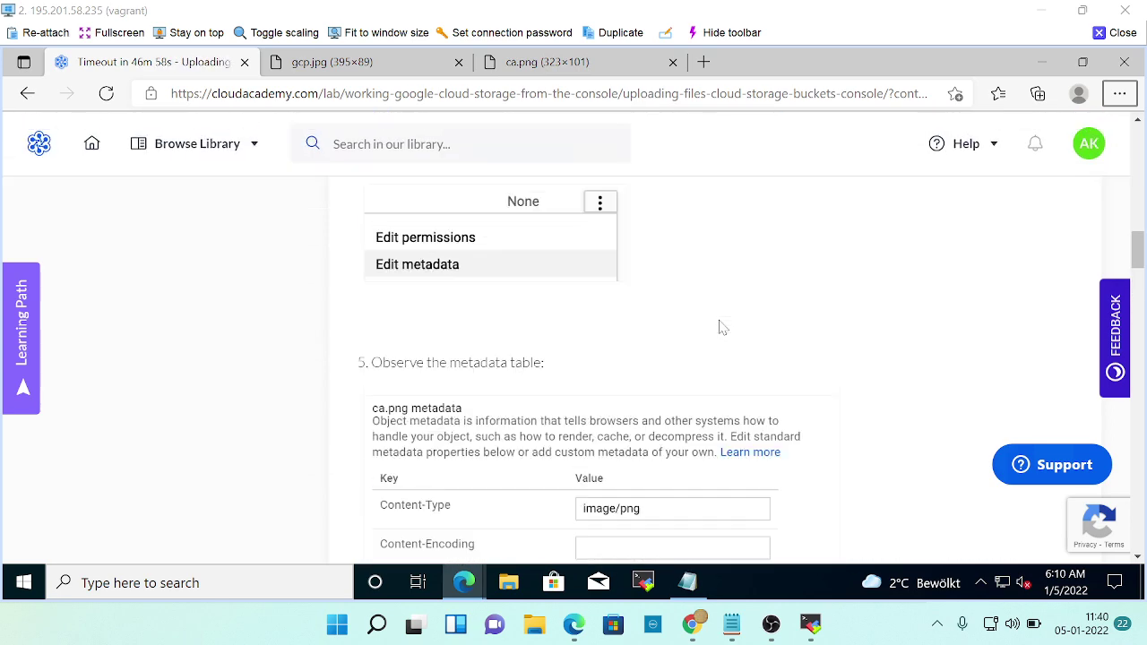
scroll(699, 332, "up", 1)
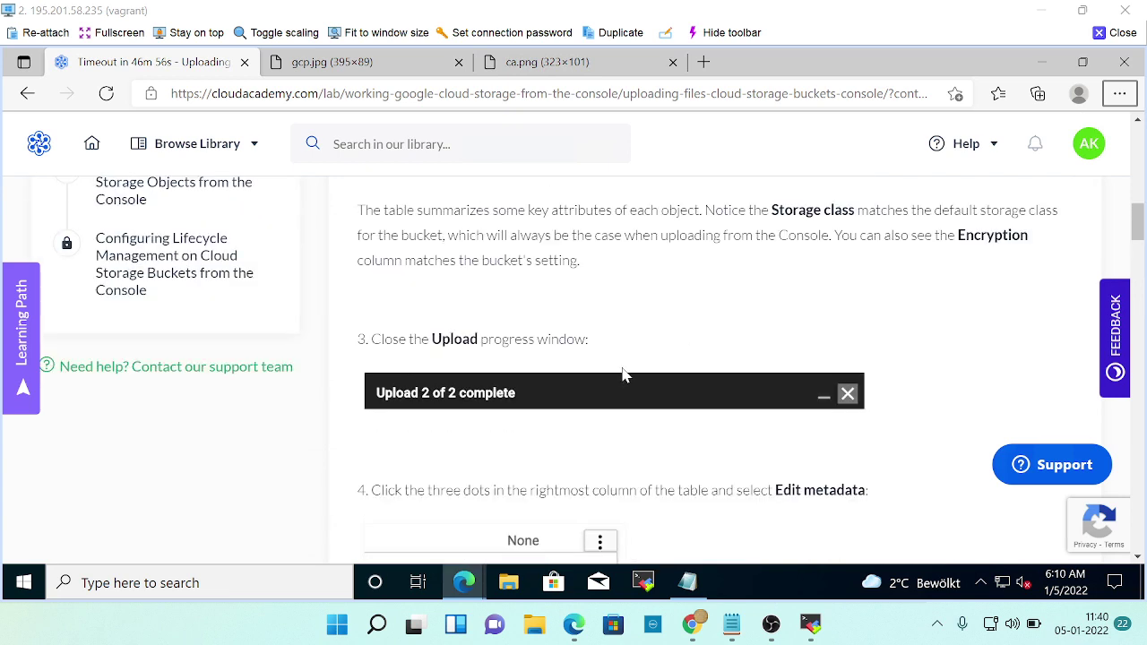
scroll(622, 377, "down", 2)
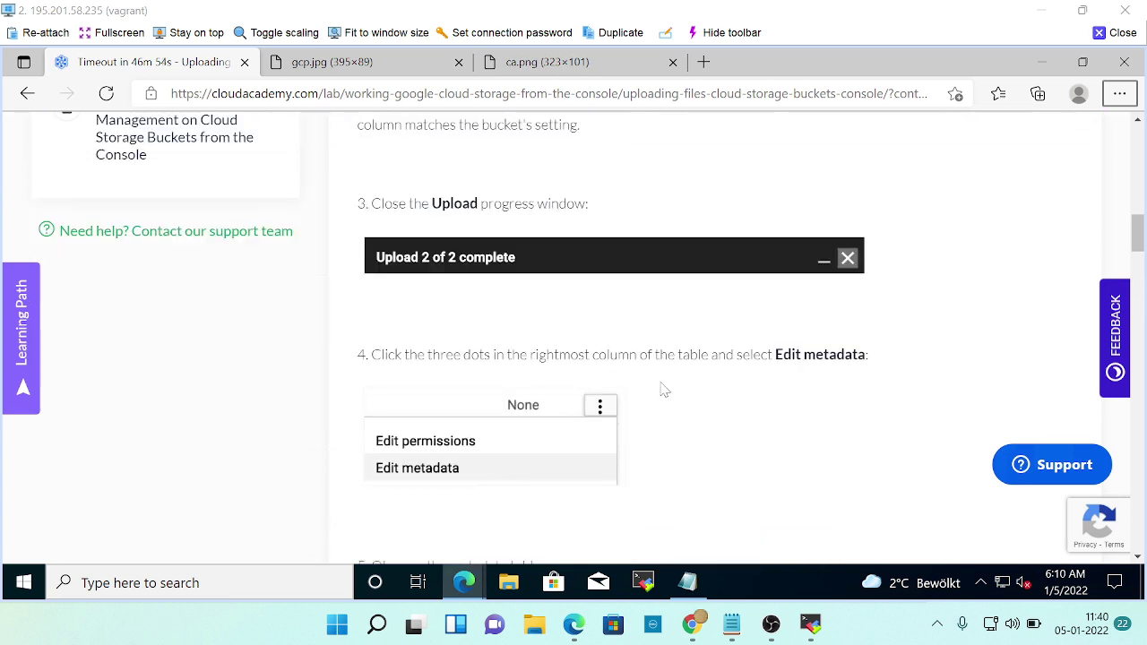
key("alt+Tab")
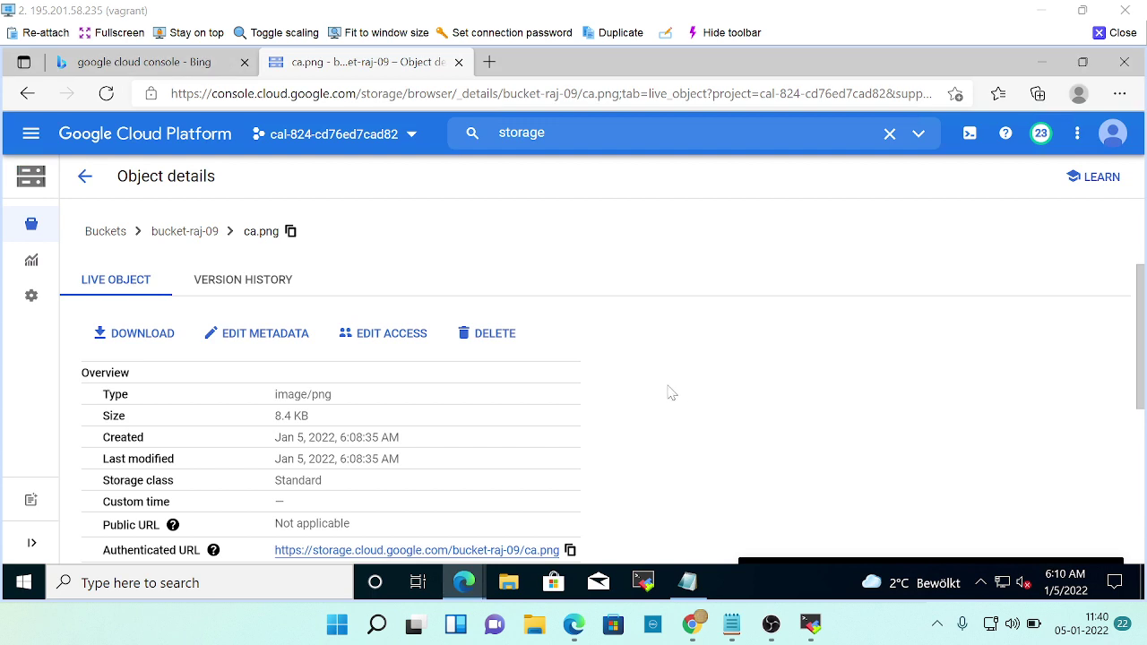
Return to bucket-raj-09's object list and open the actions menu on the ca.png row.
left_click(158, 244)
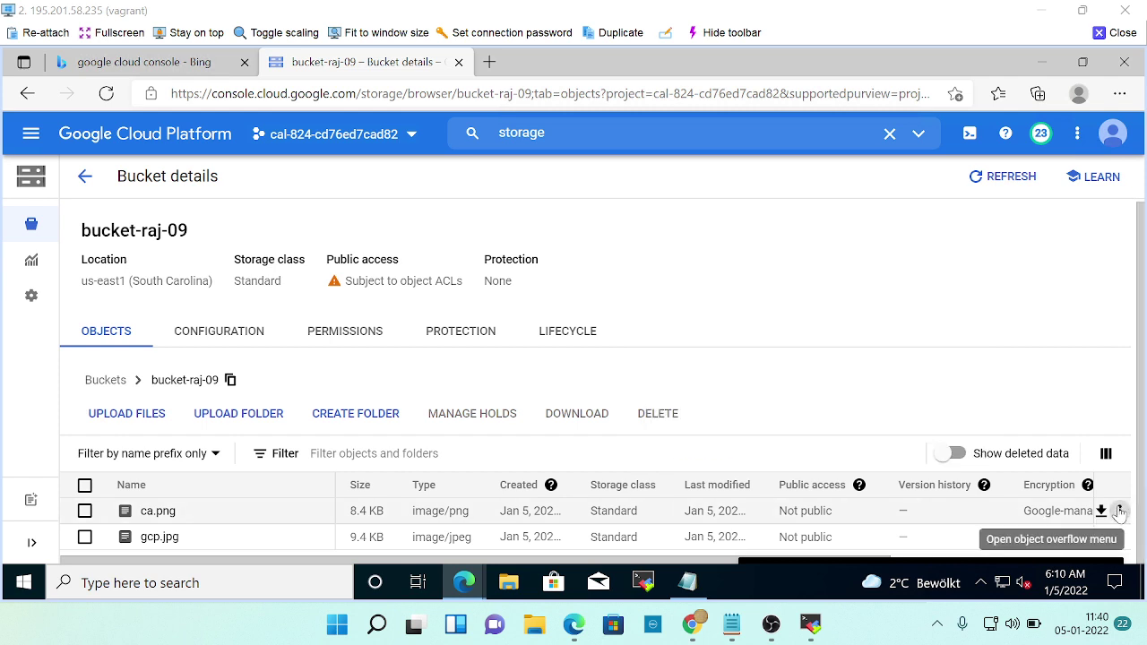
left_click(1120, 512)
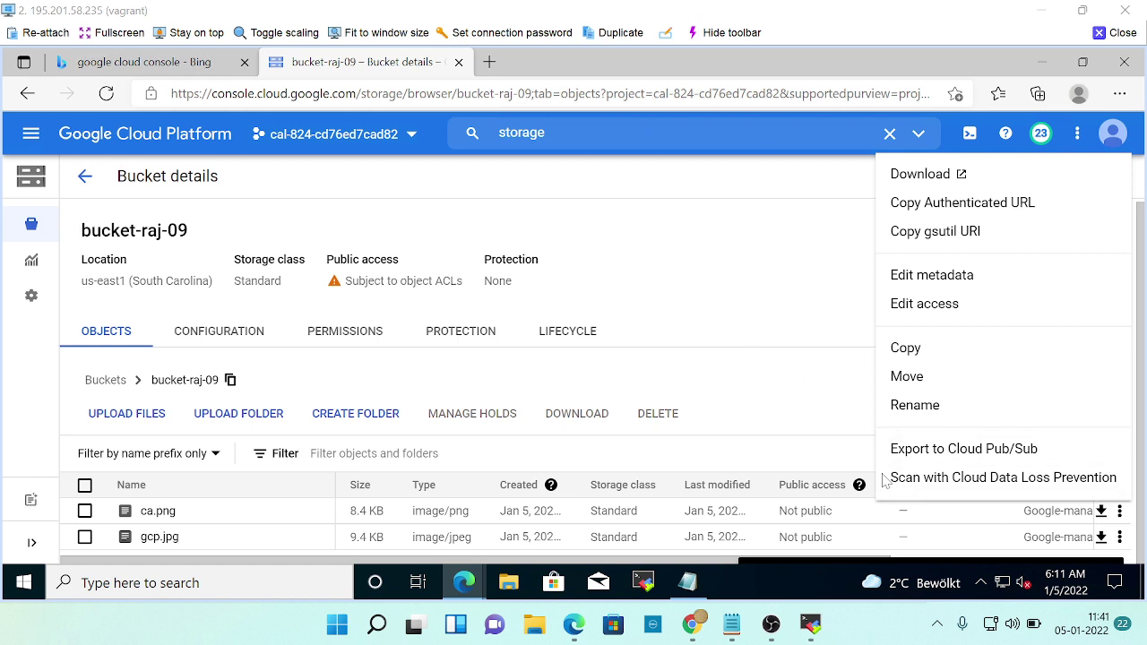
Open Edit metadata for ca.png and select png in its Content-Type value.
left_click(855, 455)
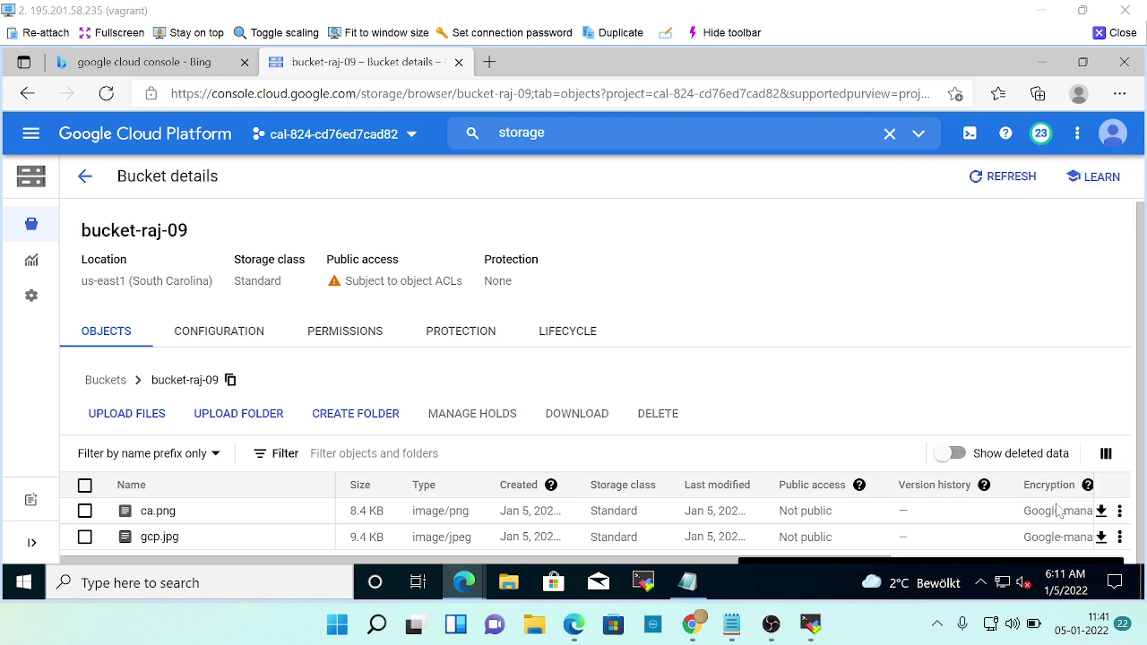
left_click(1120, 512)
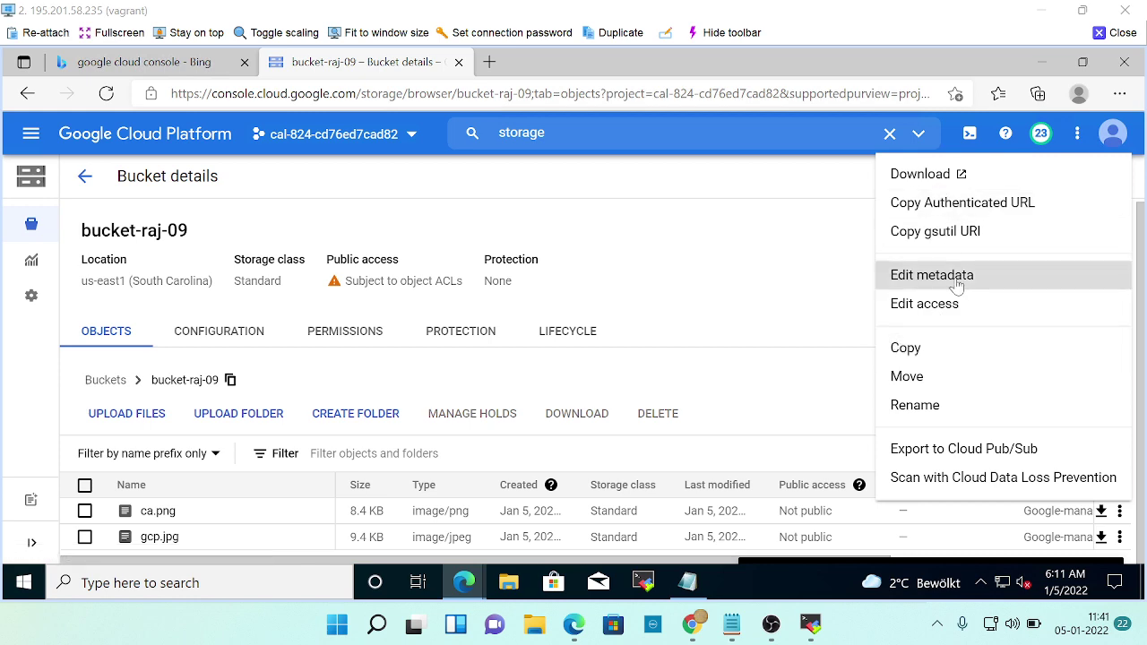
left_click(939, 293)
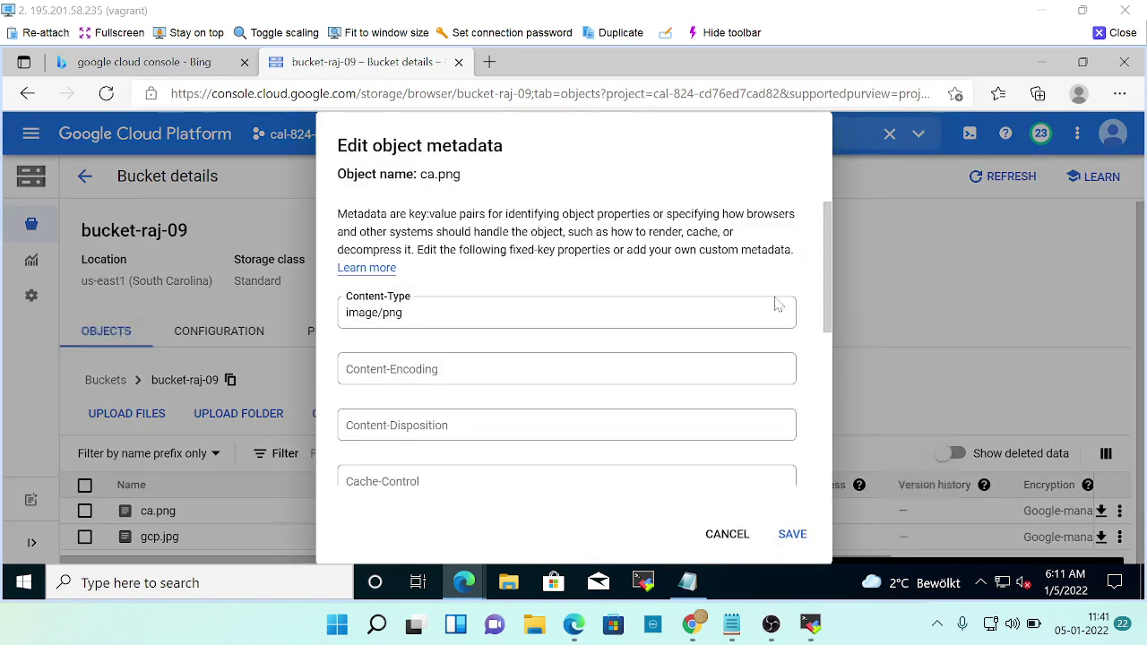
key("alt+Tab")
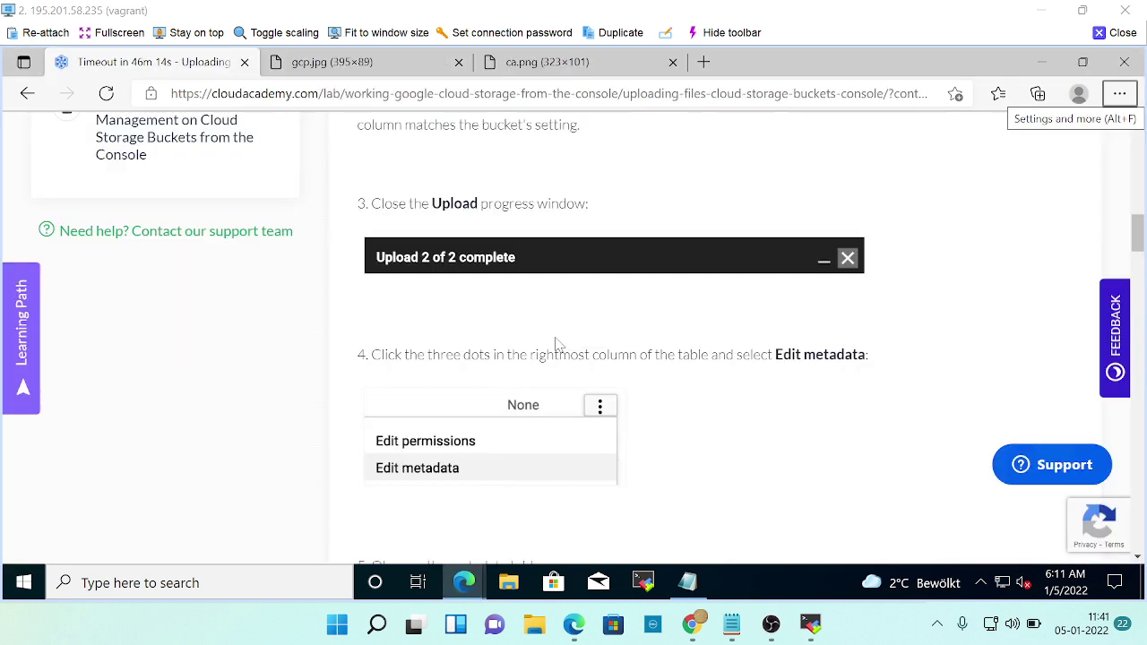
scroll(493, 244, "up", 4)
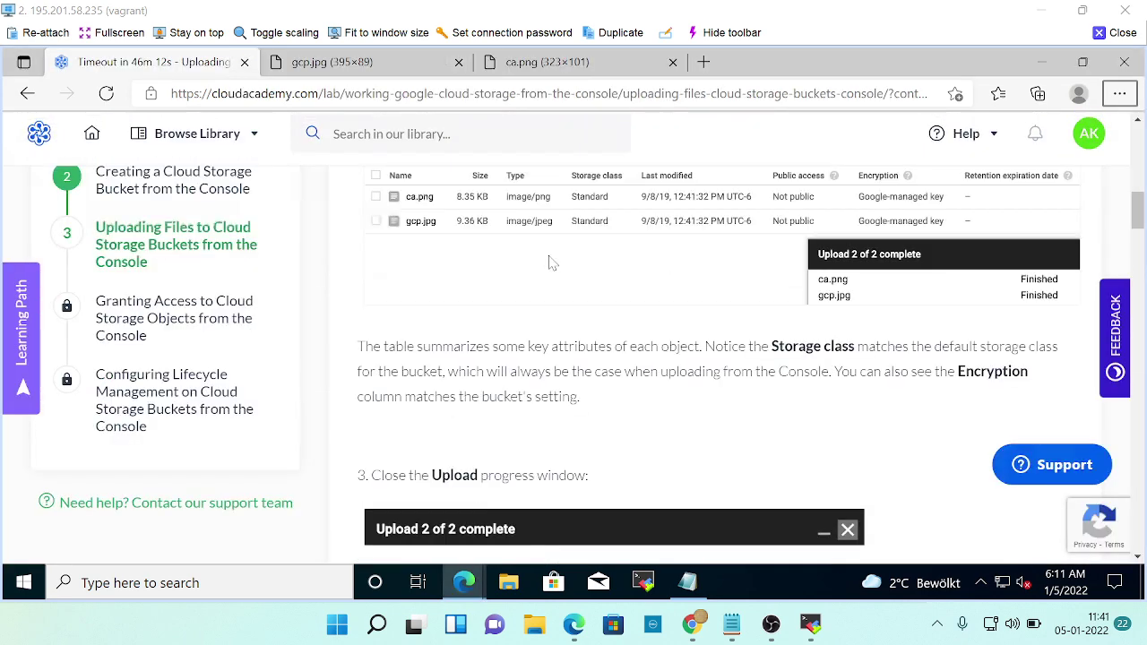
scroll(616, 298, "down", 5)
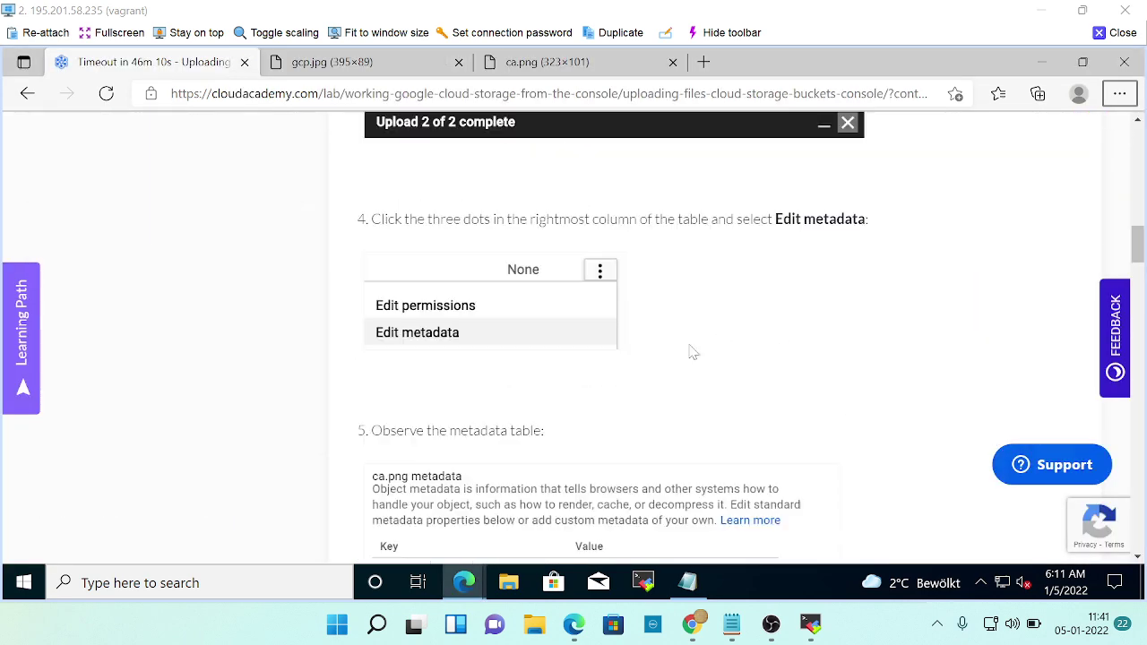
key("alt+Tab")
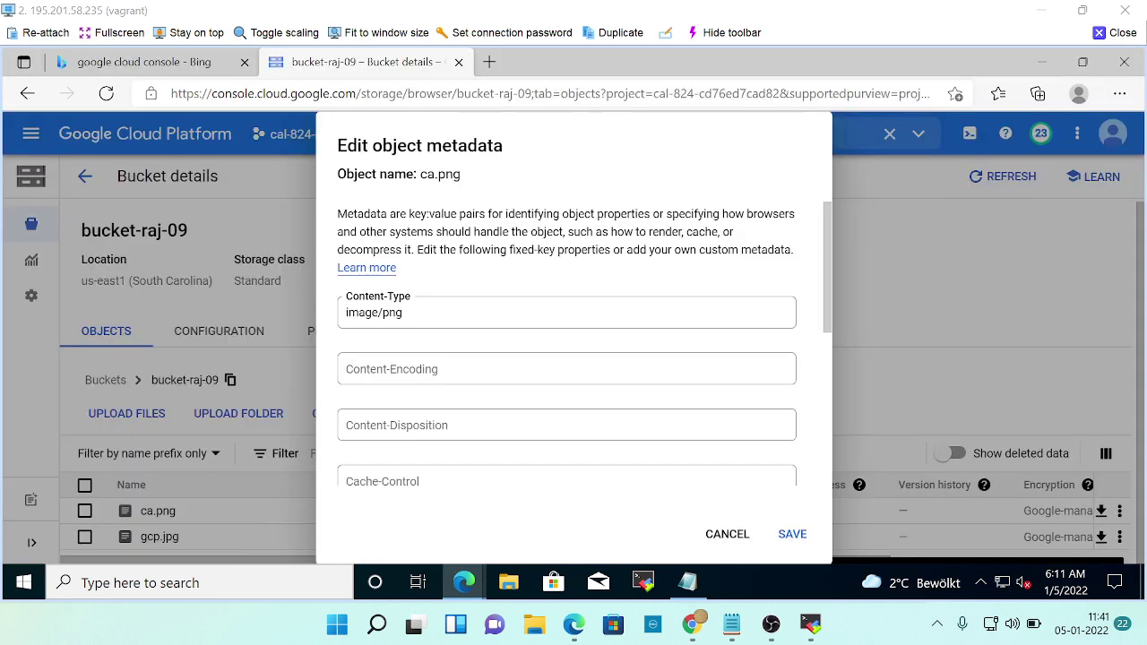
double_click(392, 313)
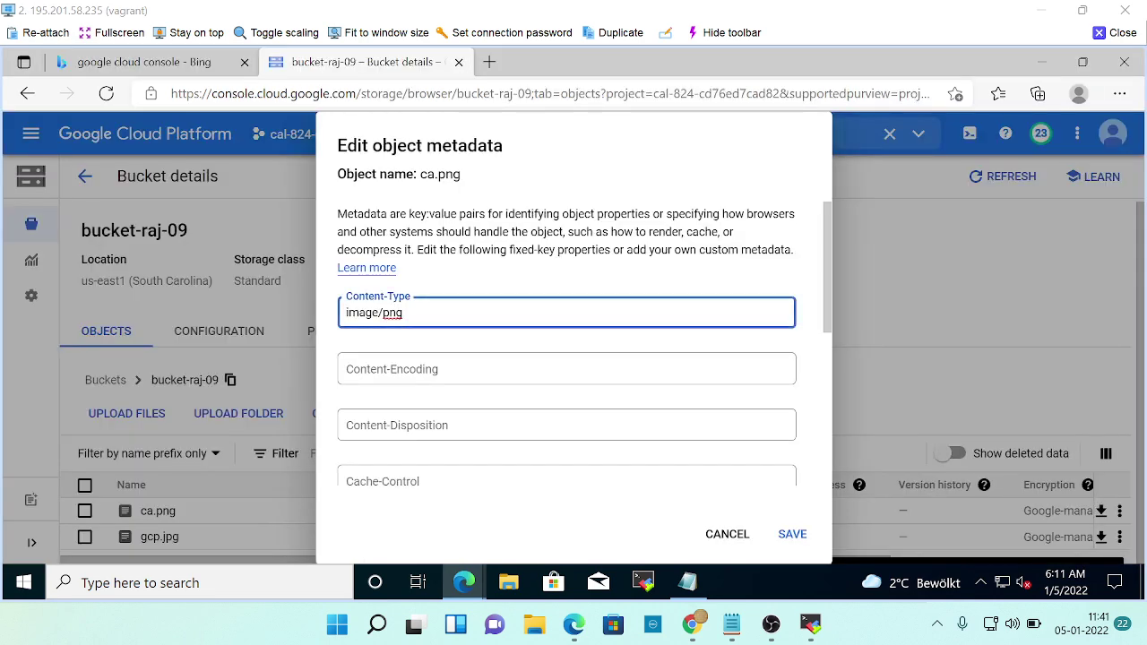
Scroll the metadata editor to the empty Custom metadata fields and read the lab's step 6.
key("alt+Tab")
scroll(566, 316, "down", 2)
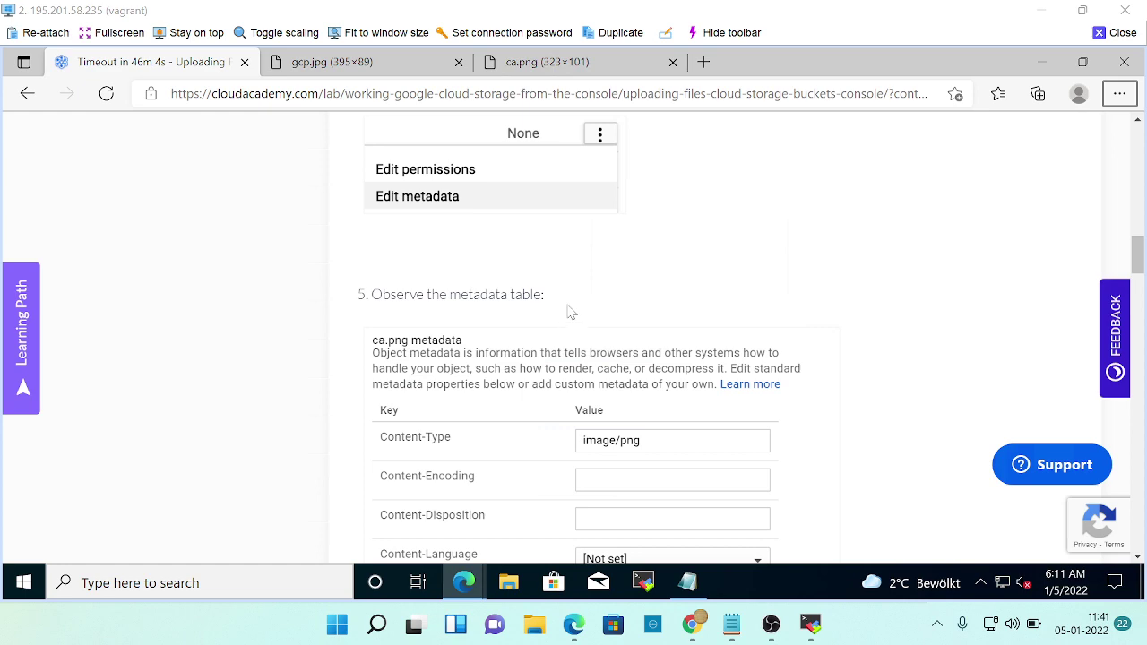
scroll(566, 312, "down", 2)
scroll(627, 350, "down", 3)
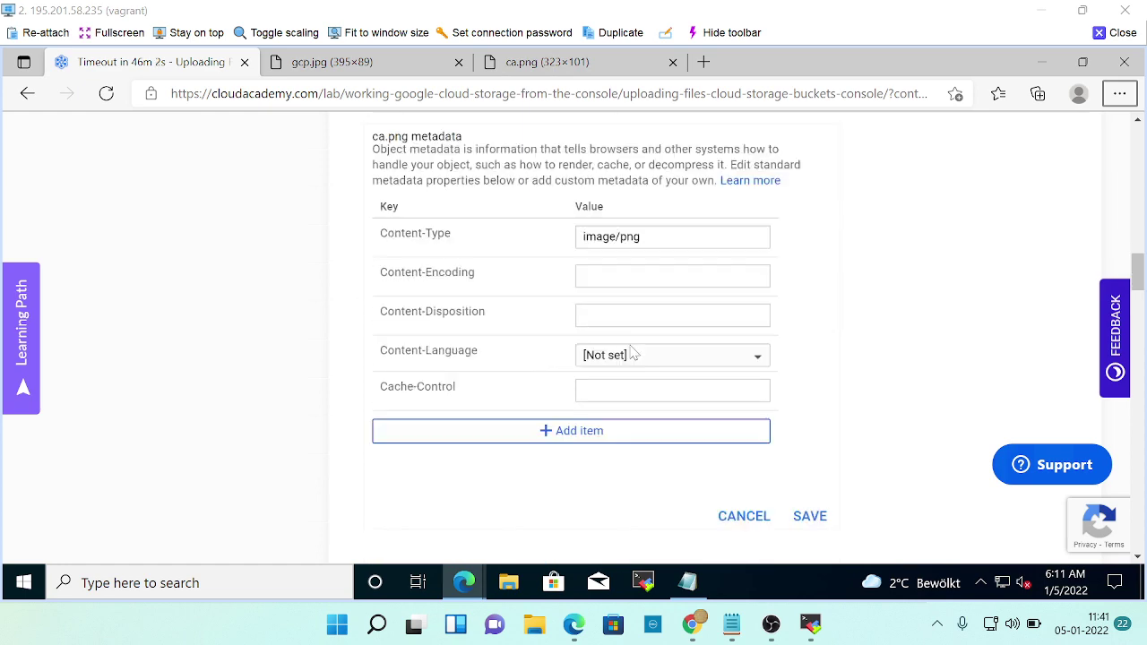
key("alt+Tab")
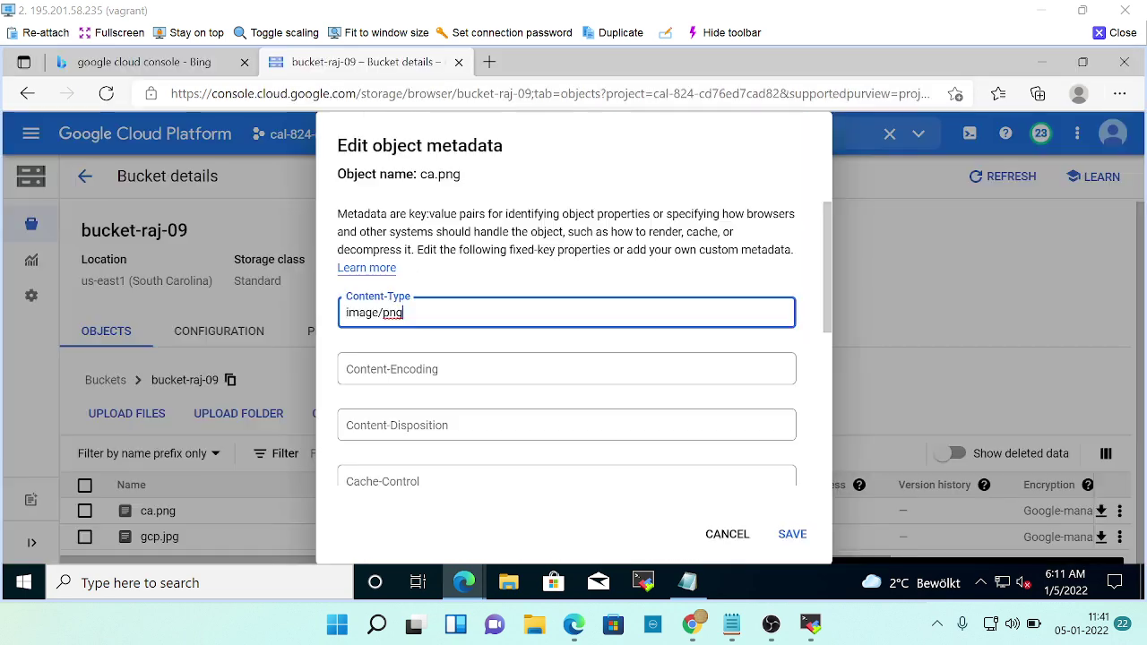
scroll(580, 383, "down", 4)
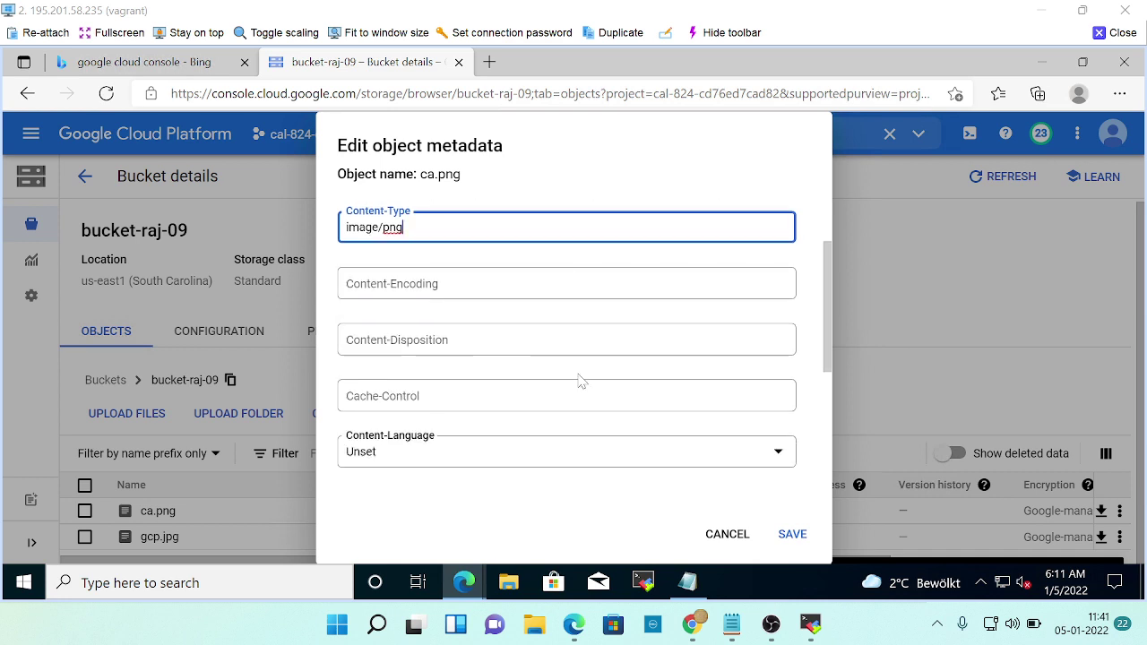
scroll(581, 386, "down", 4)
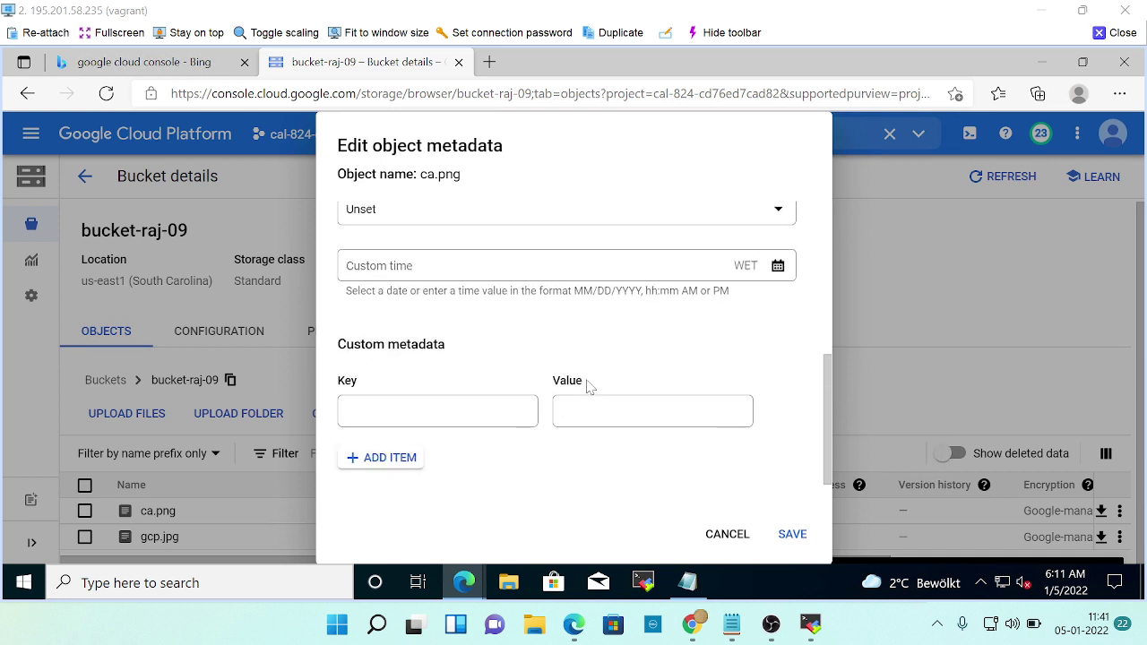
key("alt+Tab")
scroll(591, 383, "down", 3)
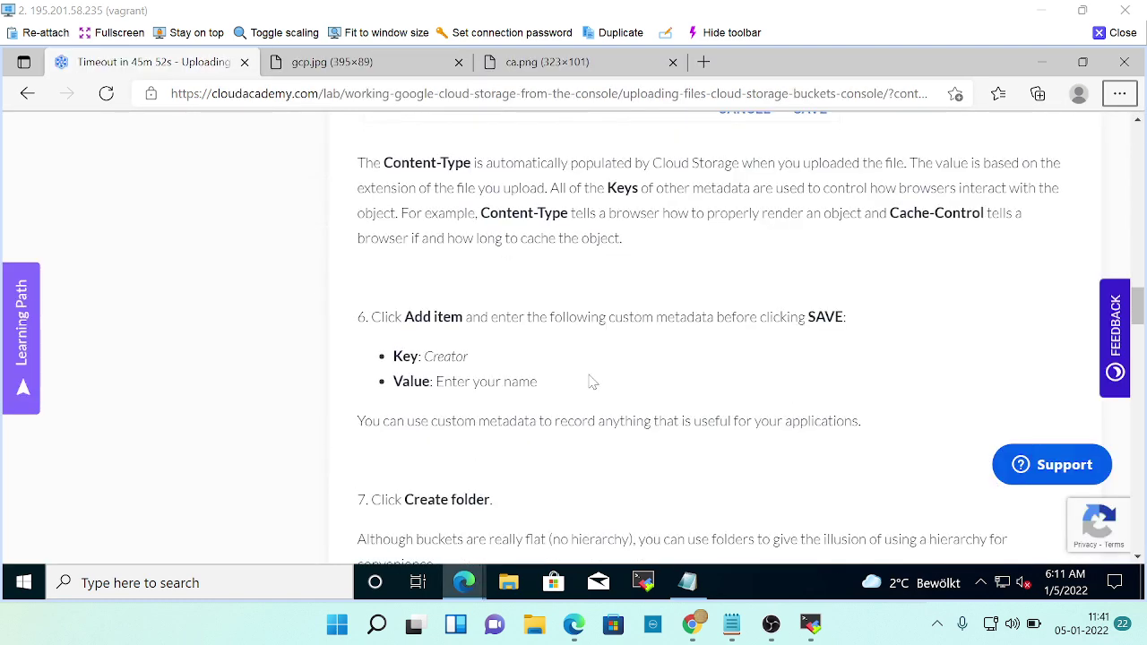
scroll(591, 383, "up", 5)
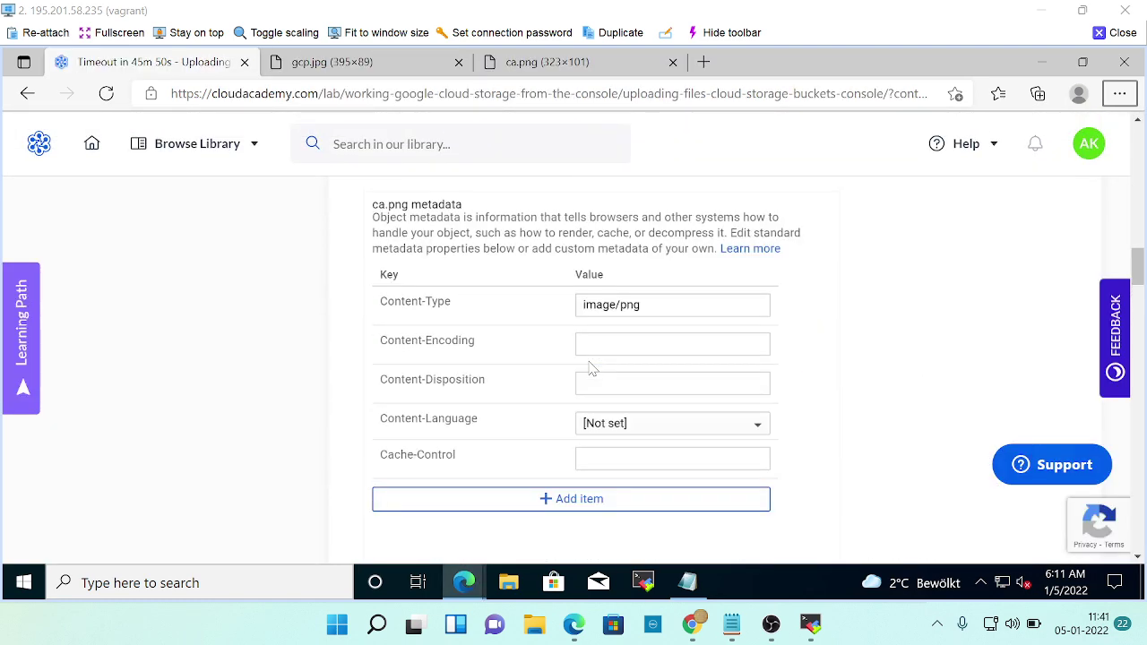
scroll(592, 367, "up", 1)
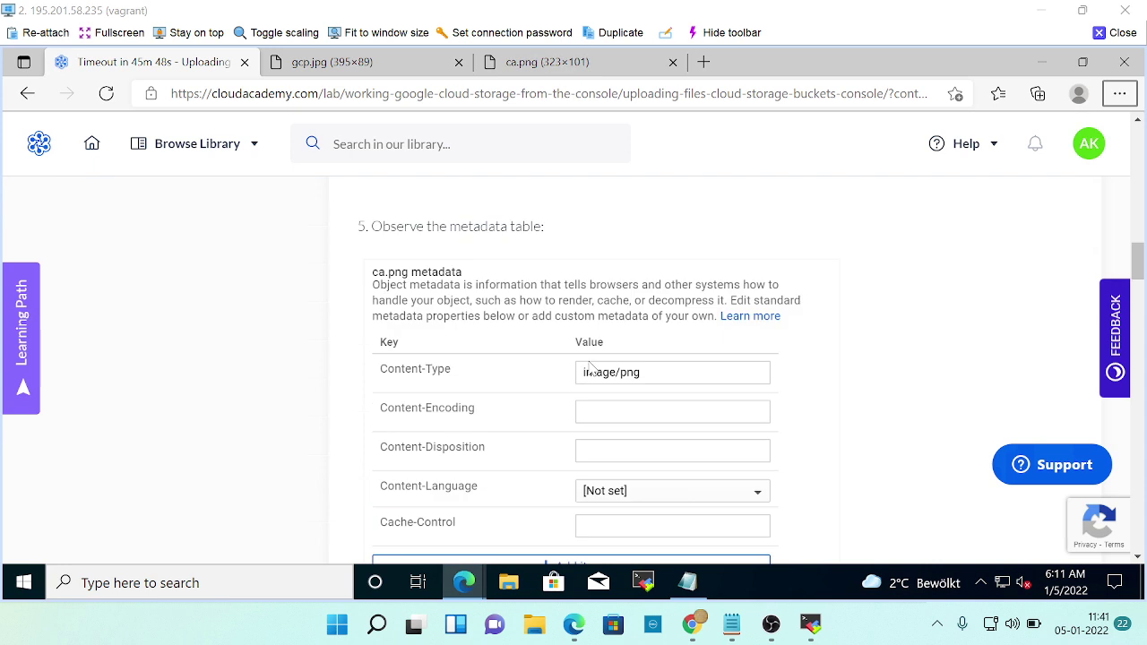
scroll(590, 368, "down", 4)
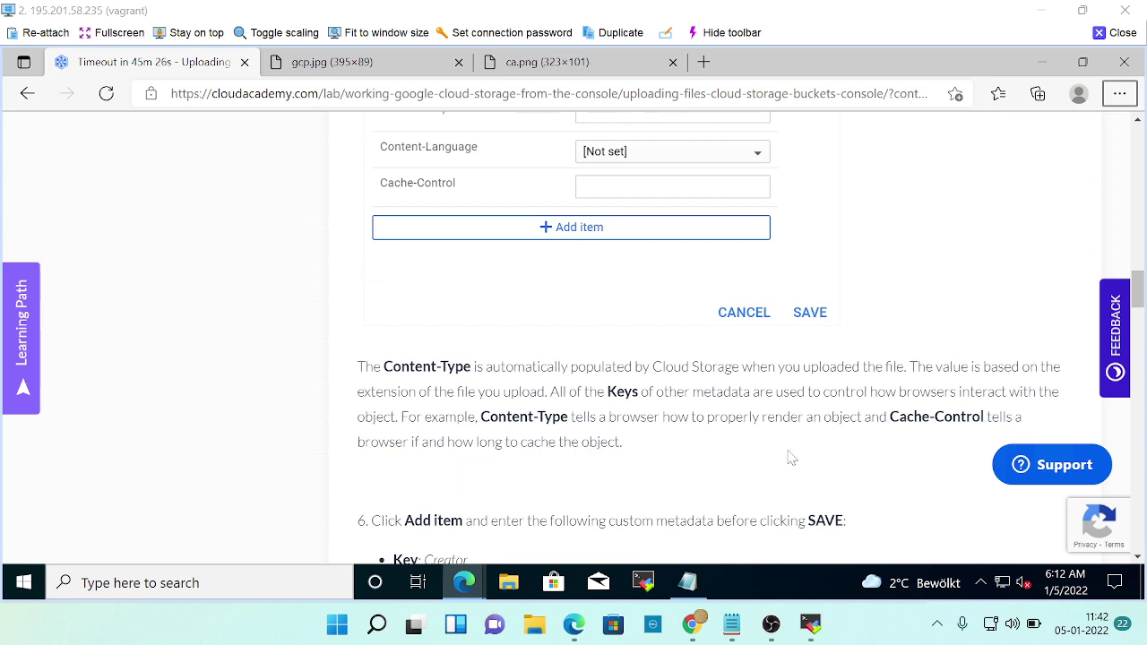
scroll(791, 458, "down", 3)
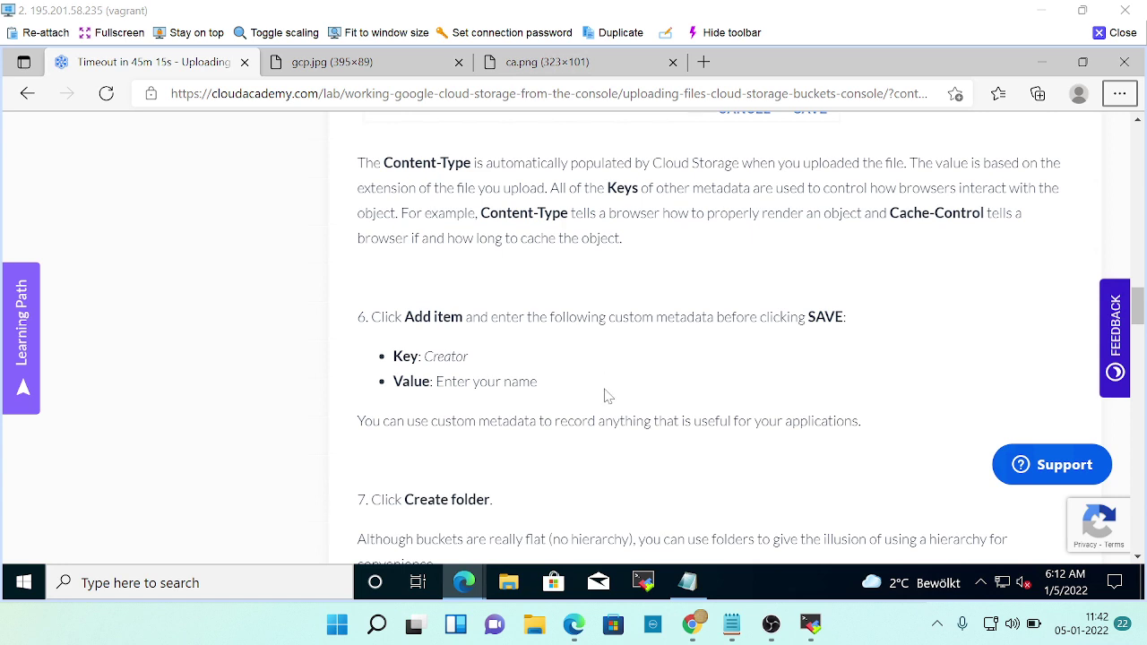
Enter creator as the custom metadata key and move to its Value field.
key("alt+Tab")
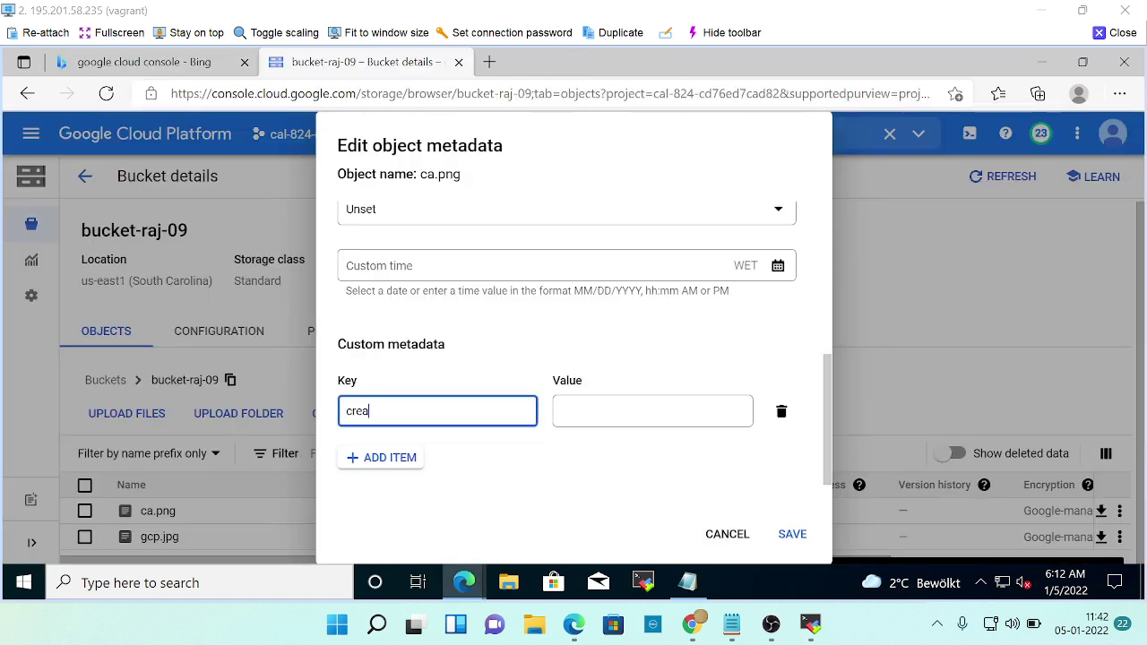
type("creator")
left_click(562, 411)
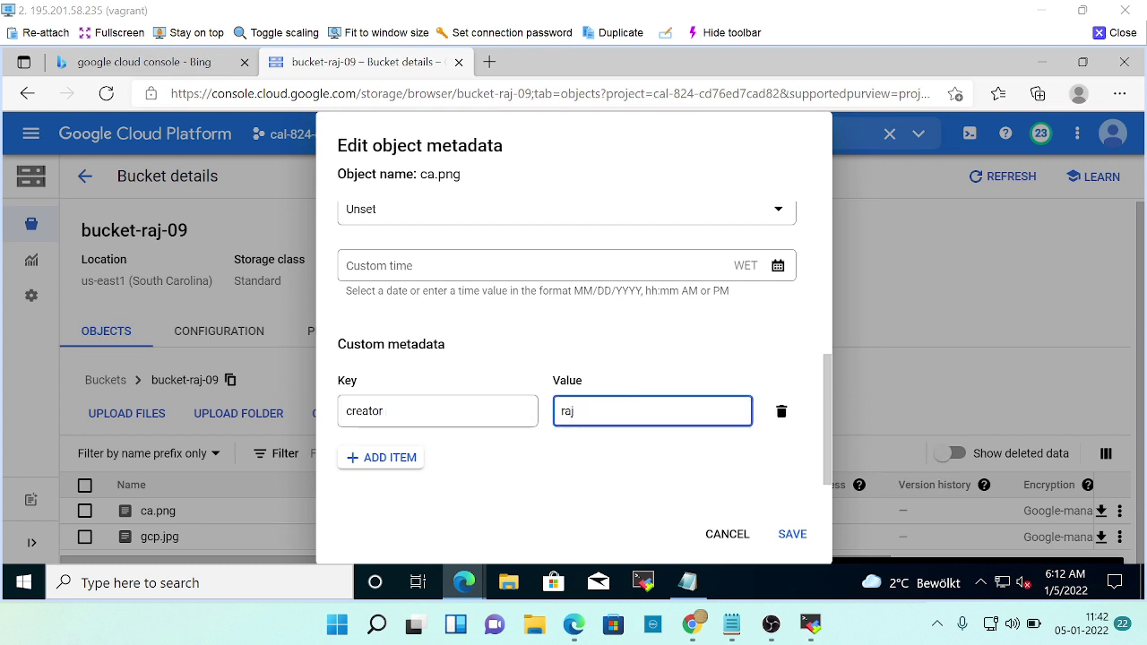
key("alt+Tab")
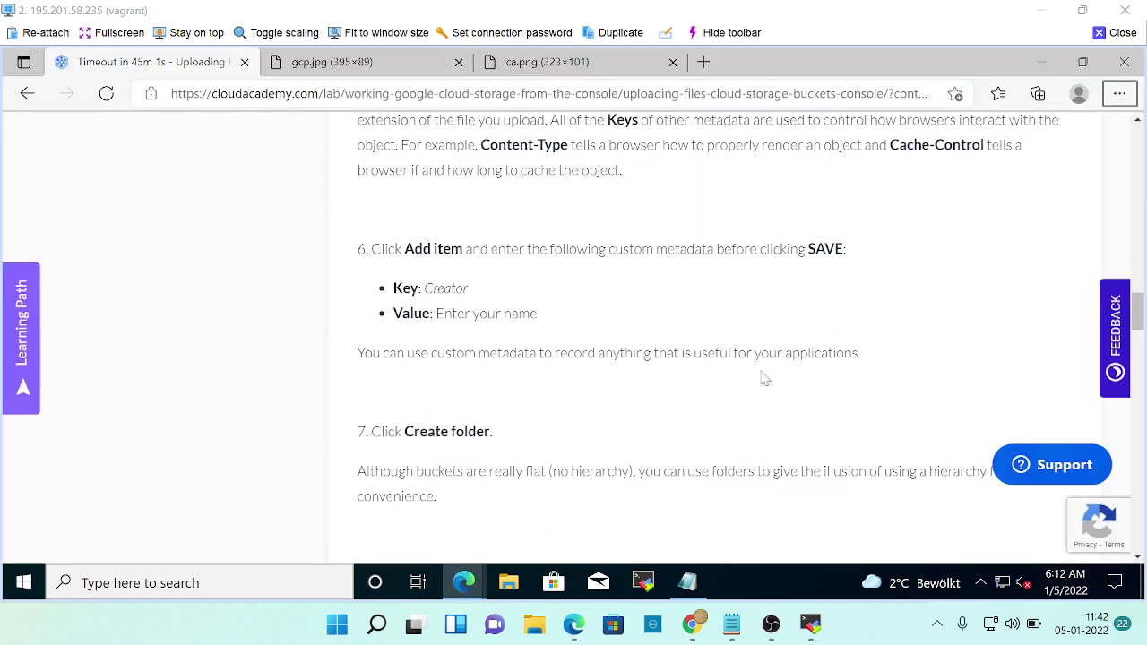
scroll(724, 417, "down", 2)
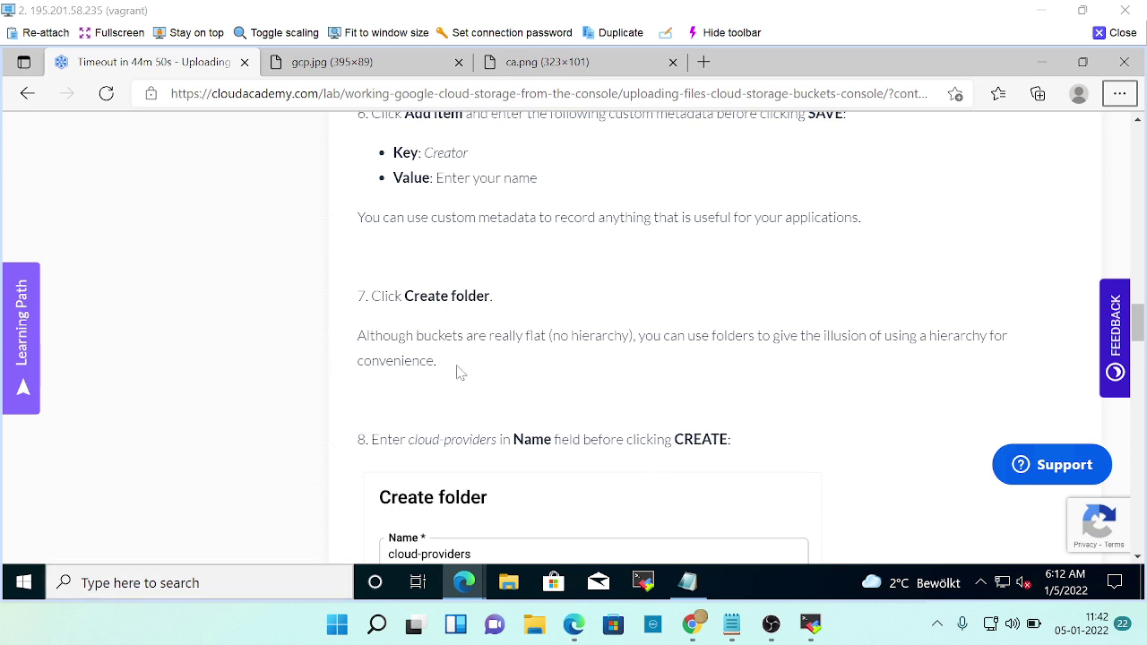
key("alt+Tab")
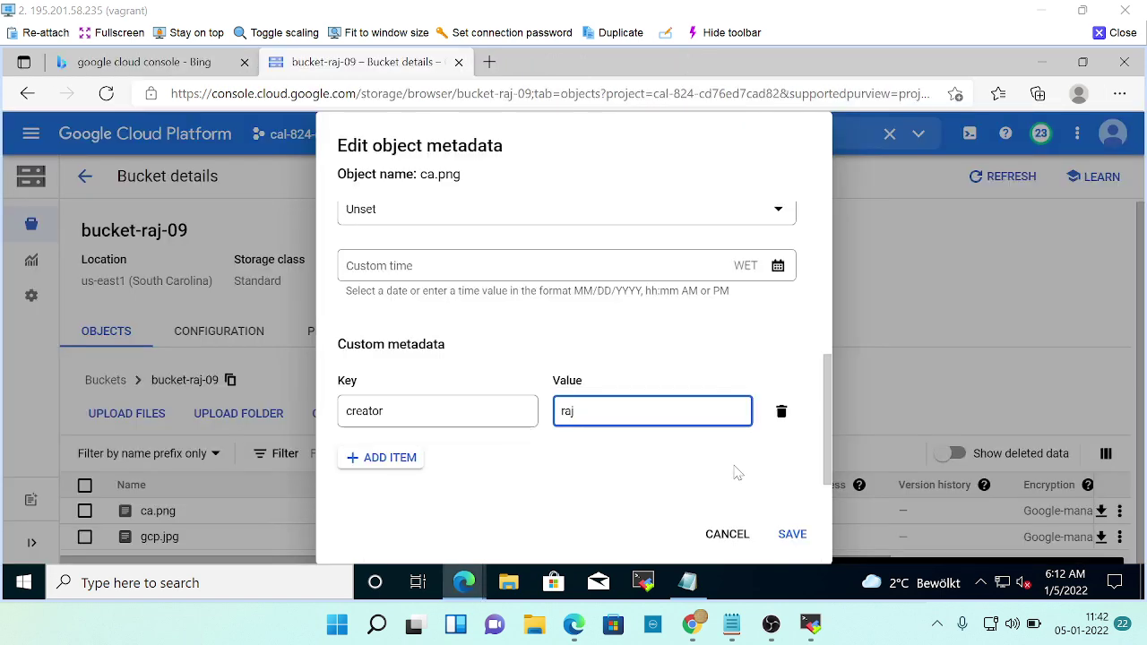
Cross-check the lab's step 6 while filling in the user's name as the creator value.
key("alt+Tab")
scroll(641, 439, "up", 2)
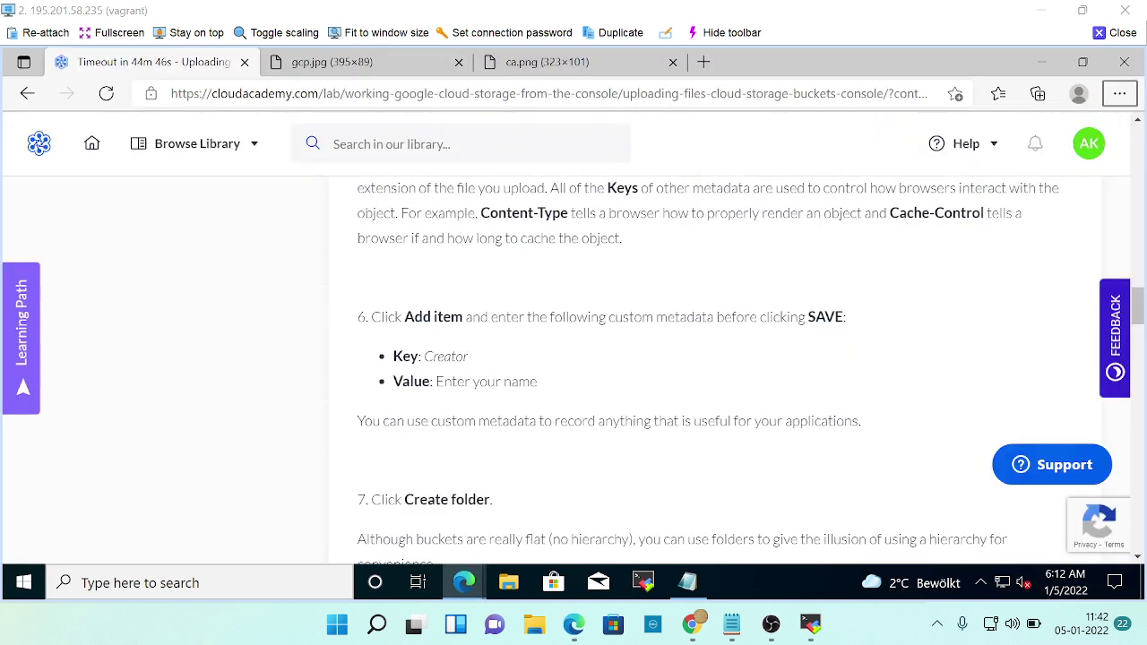
scroll(642, 439, "down", 3)
scroll(641, 440, "down", 1)
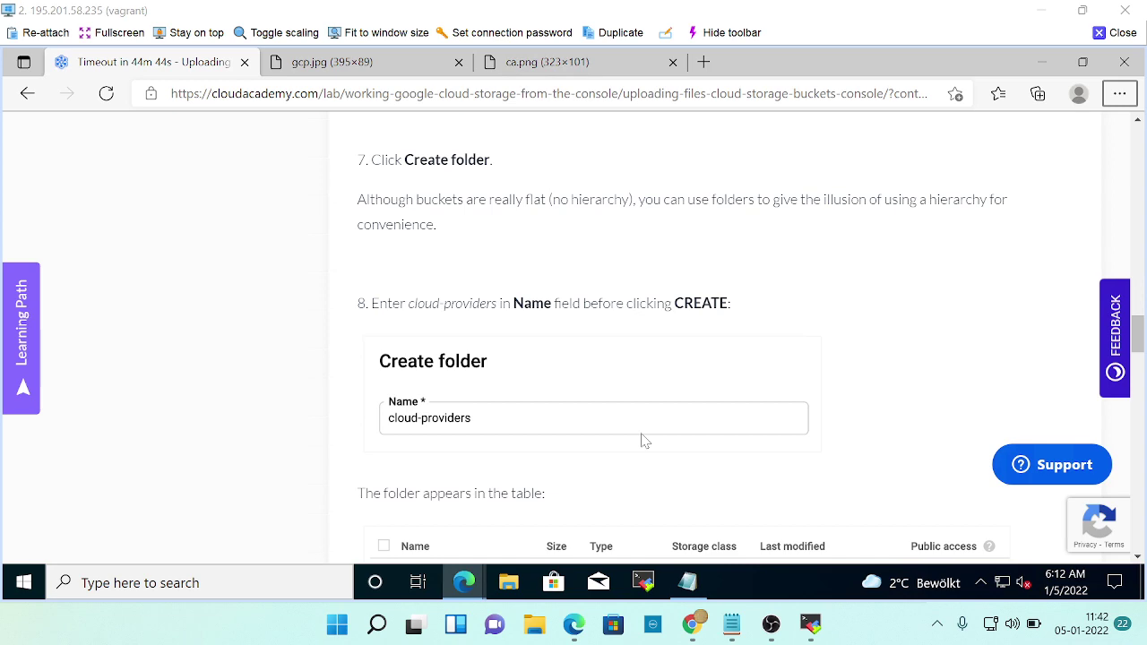
scroll(645, 439, "down", 2)
key("alt+Tab")
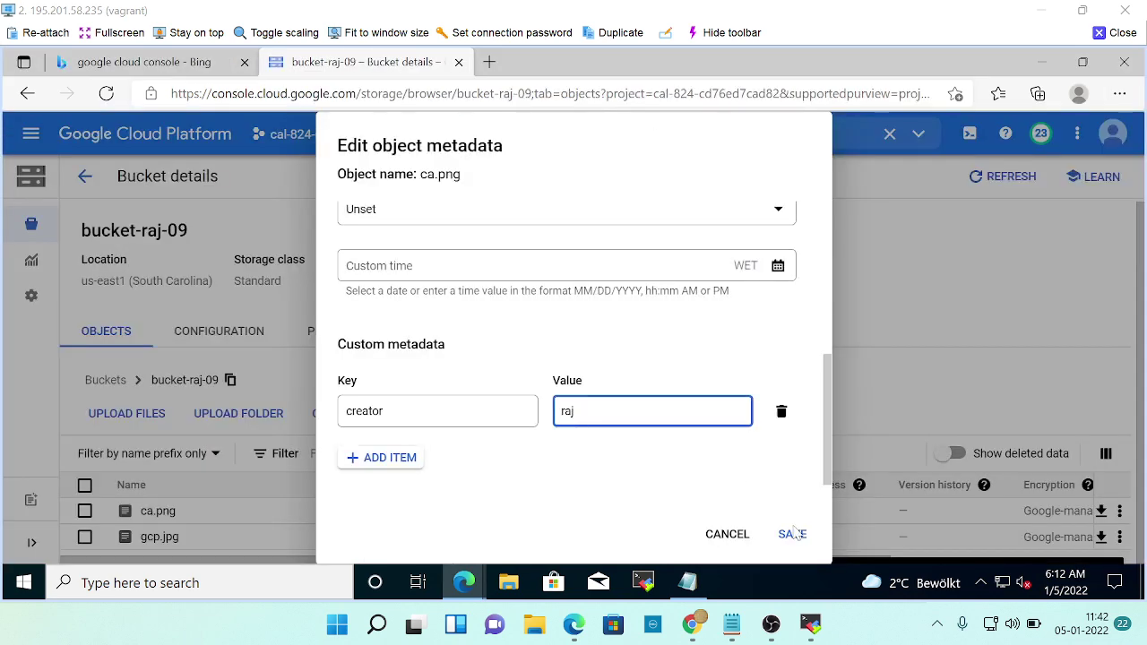
key("alt+Tab")
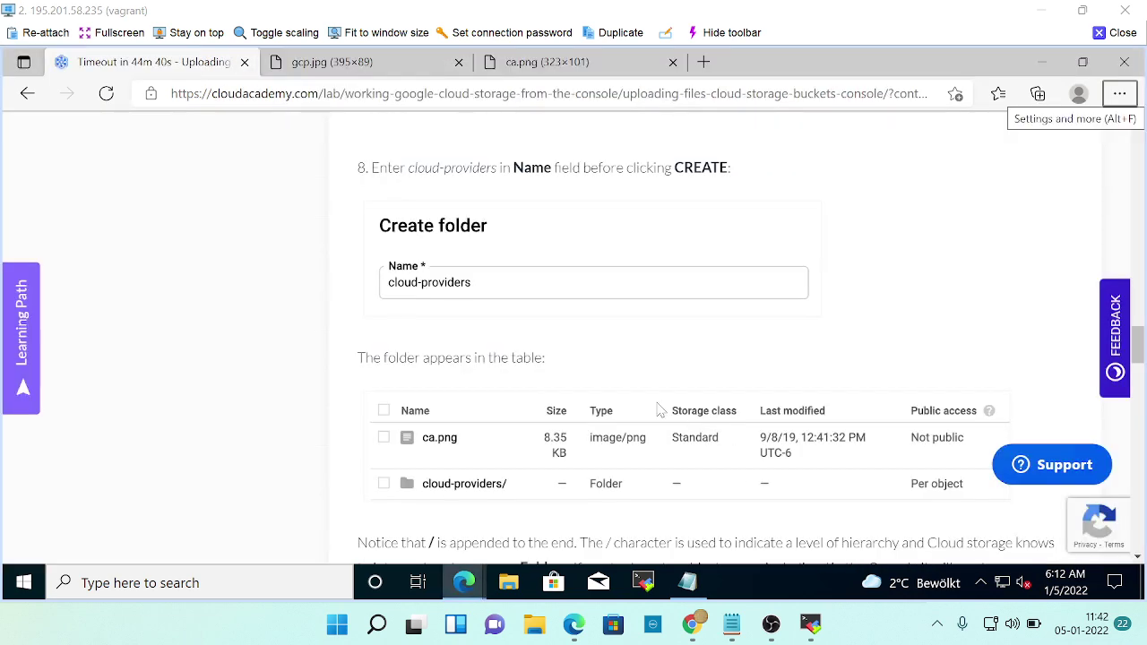
scroll(659, 410, "up", 2)
scroll(659, 410, "up", 4)
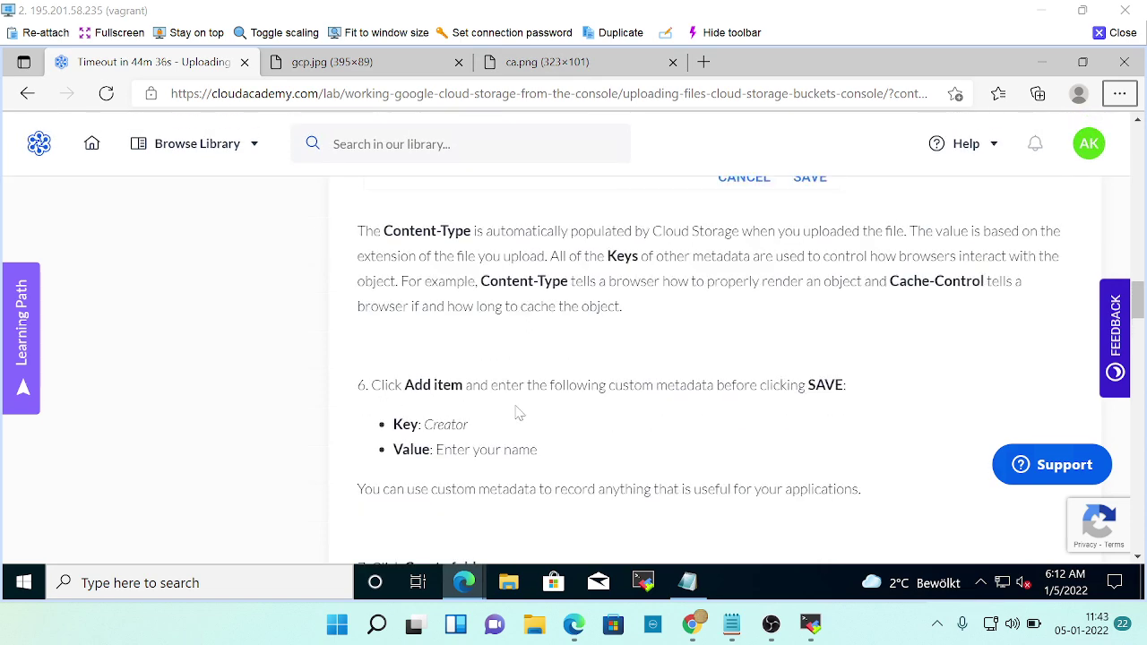
key("alt+Tab")
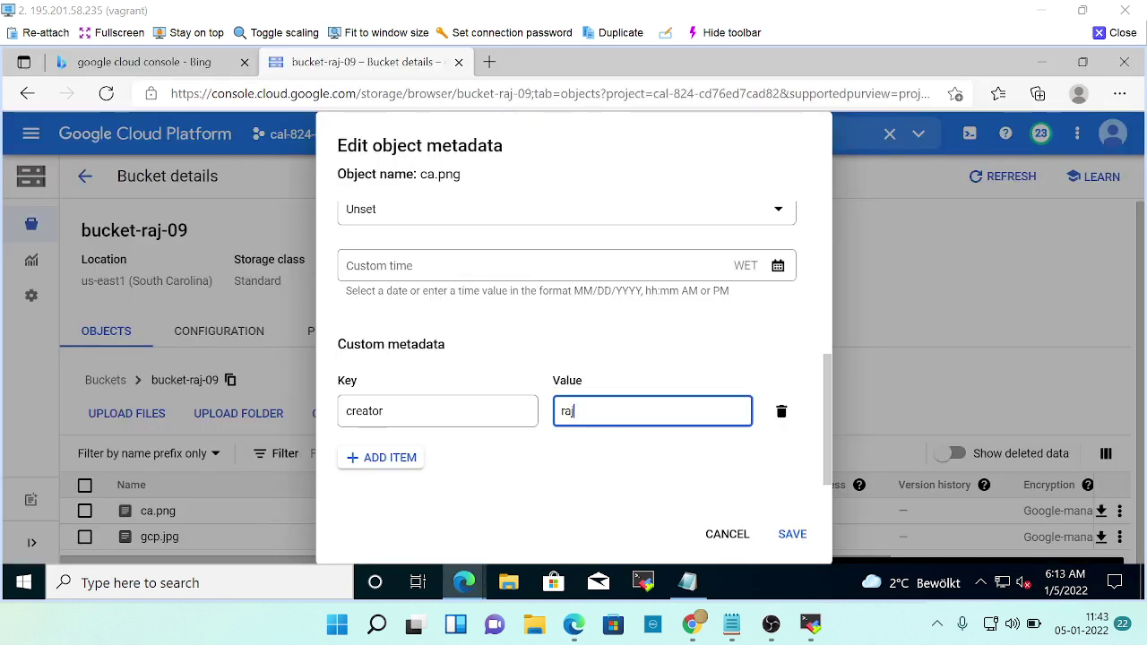
Review the lab instructions on saving the custom metadata.
key("alt+Tab")
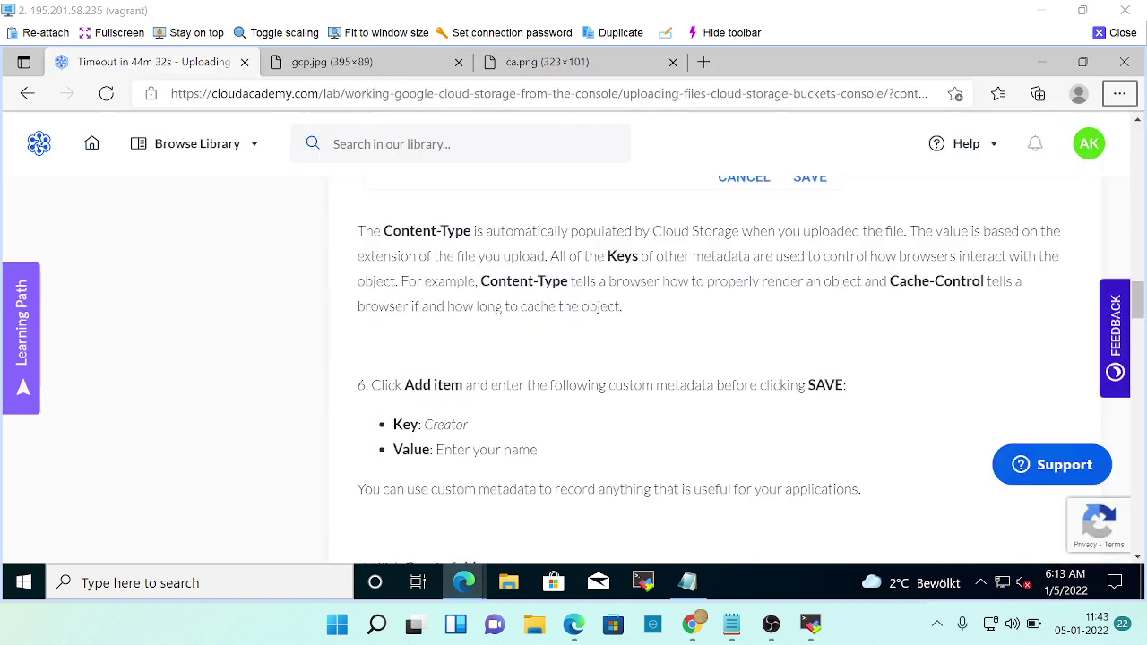
scroll(717, 368, "up", 2)
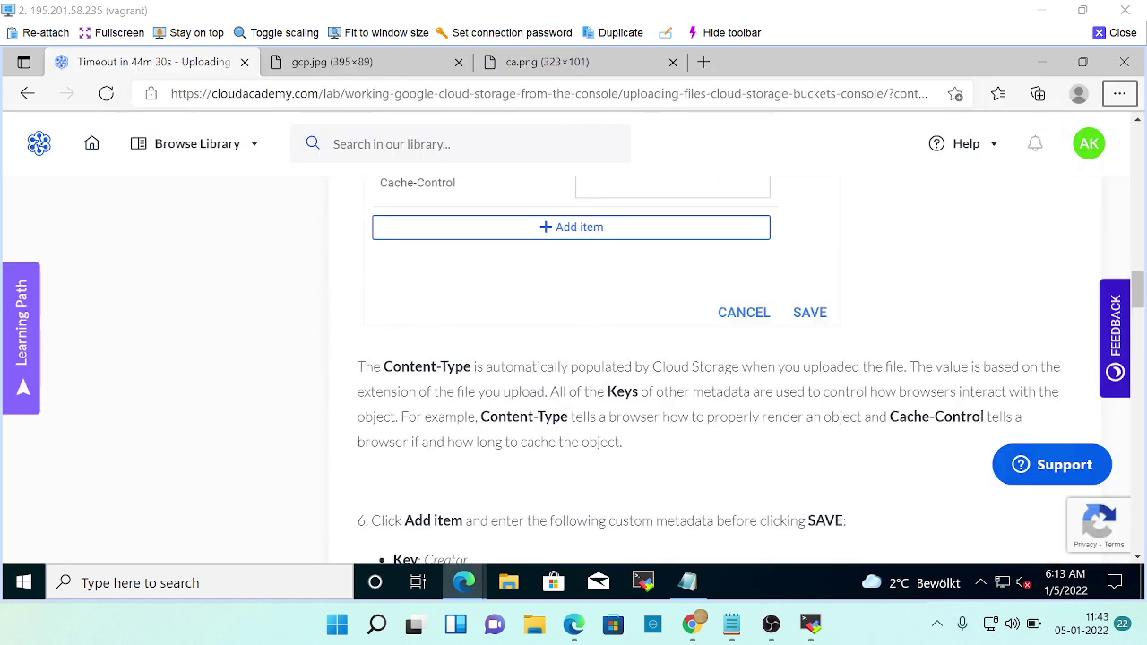
scroll(717, 368, "up", 2)
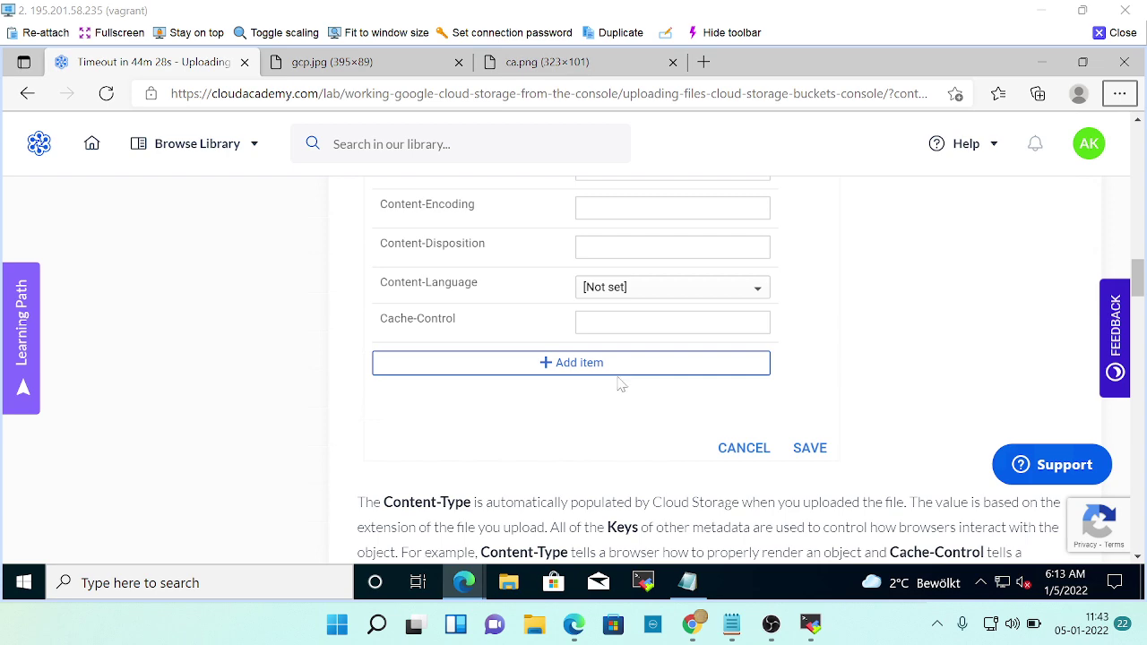
scroll(617, 378, "down", 2)
scroll(609, 410, "down", 2)
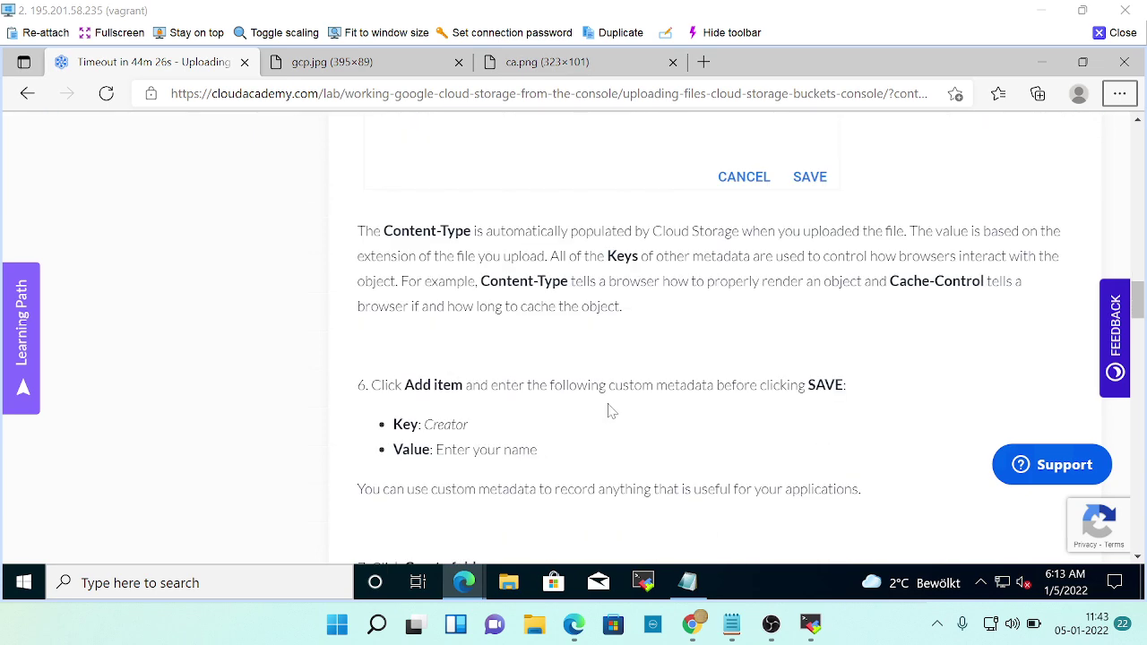
scroll(609, 411, "up", 6)
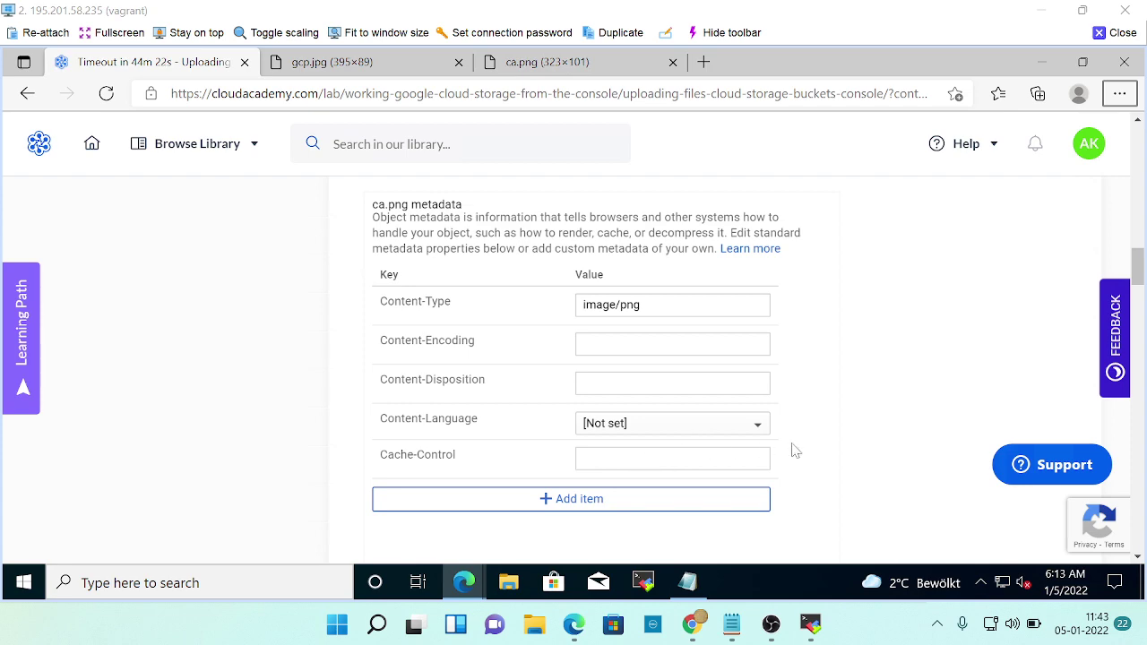
scroll(794, 450, "down", 6)
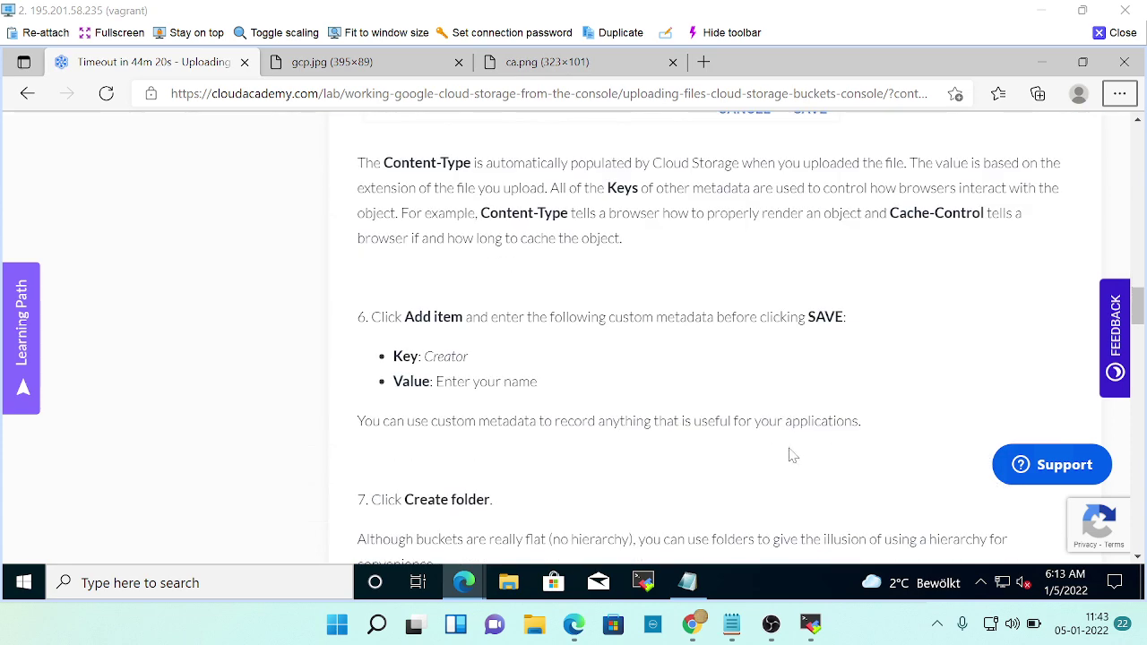
scroll(791, 455, "down", 3)
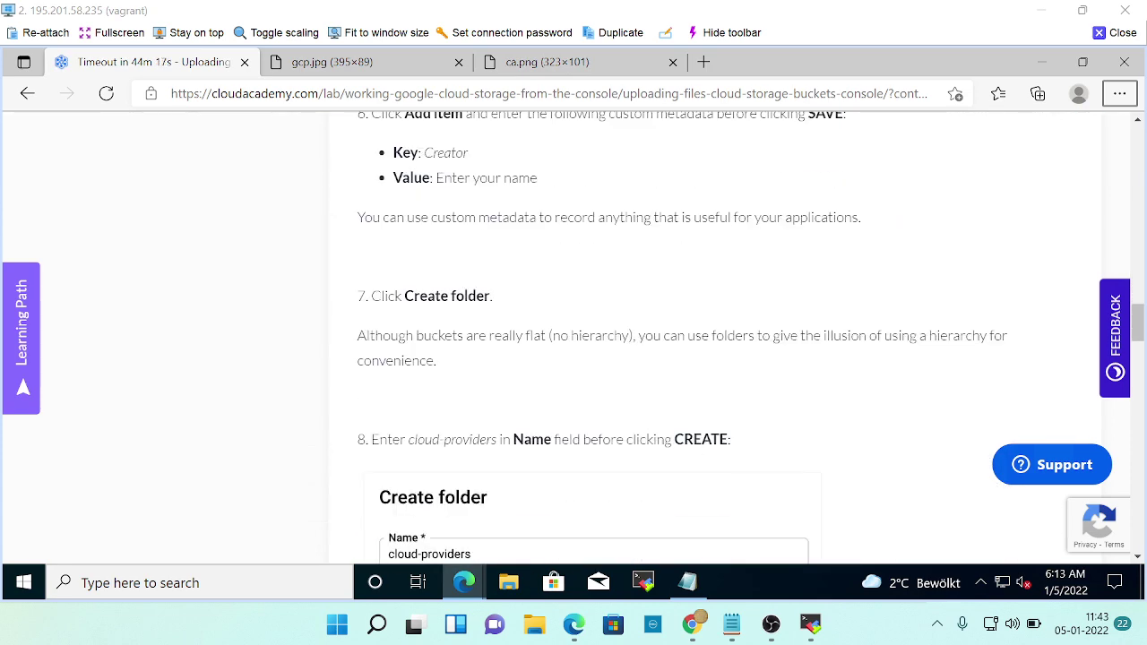
scroll(641, 439, "up", 2)
scroll(663, 421, "down", 2)
scroll(672, 417, "down", 2)
key("alt+Tab")
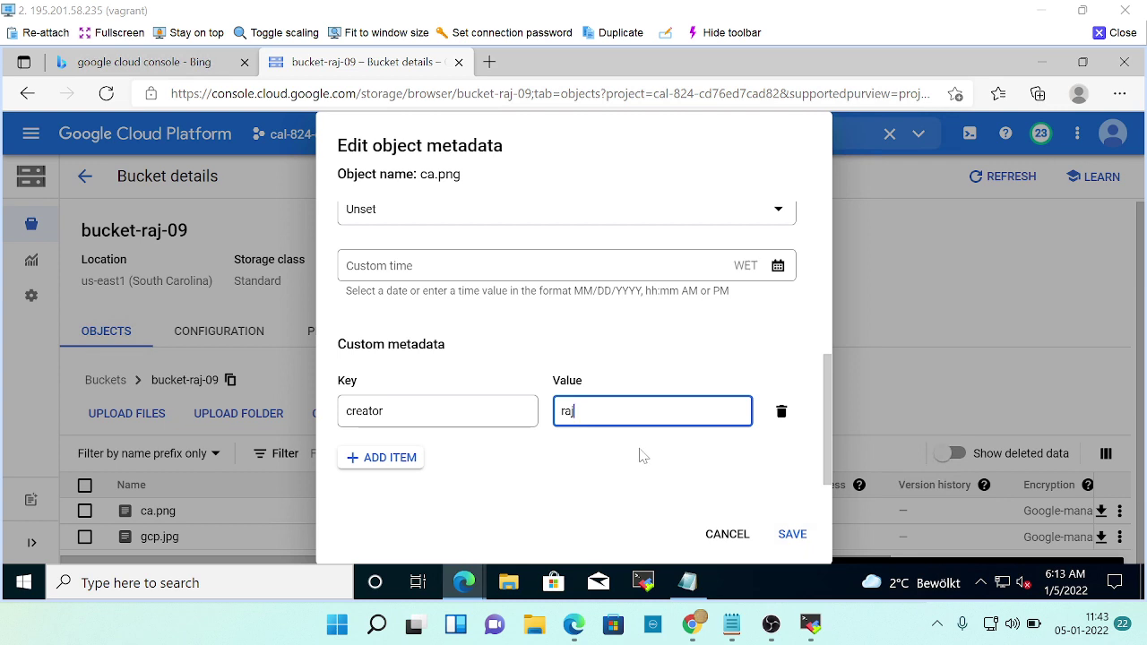
Save the creator metadata entry on ca.png in the Edit object metadata dialog.
key("alt+Tab")
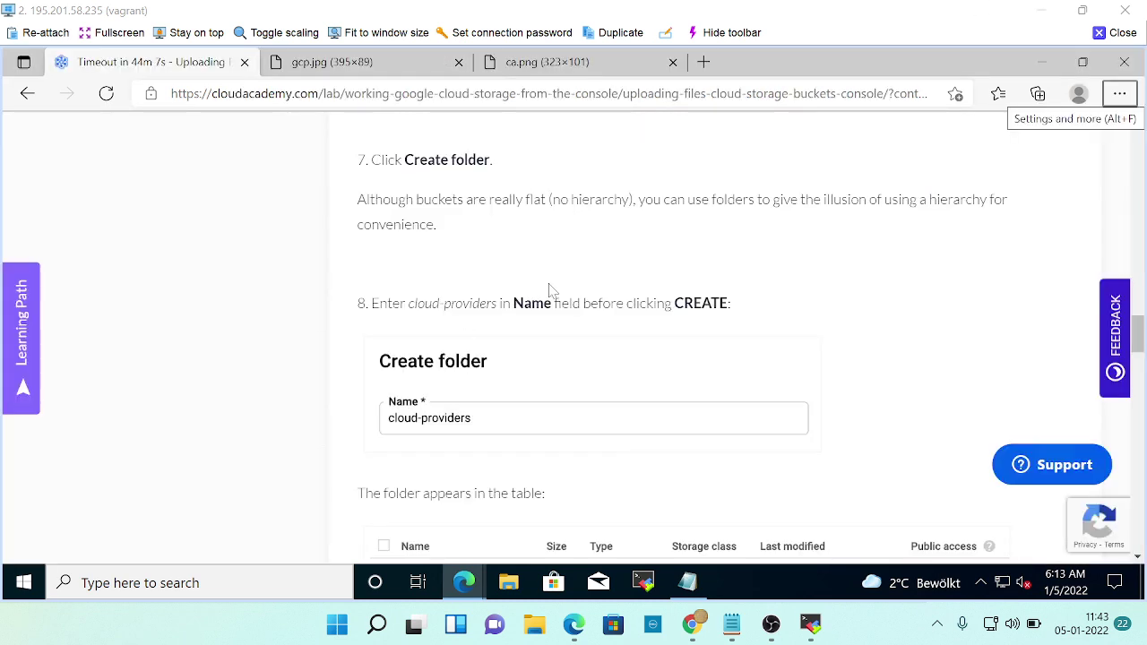
scroll(587, 395, "down", 1)
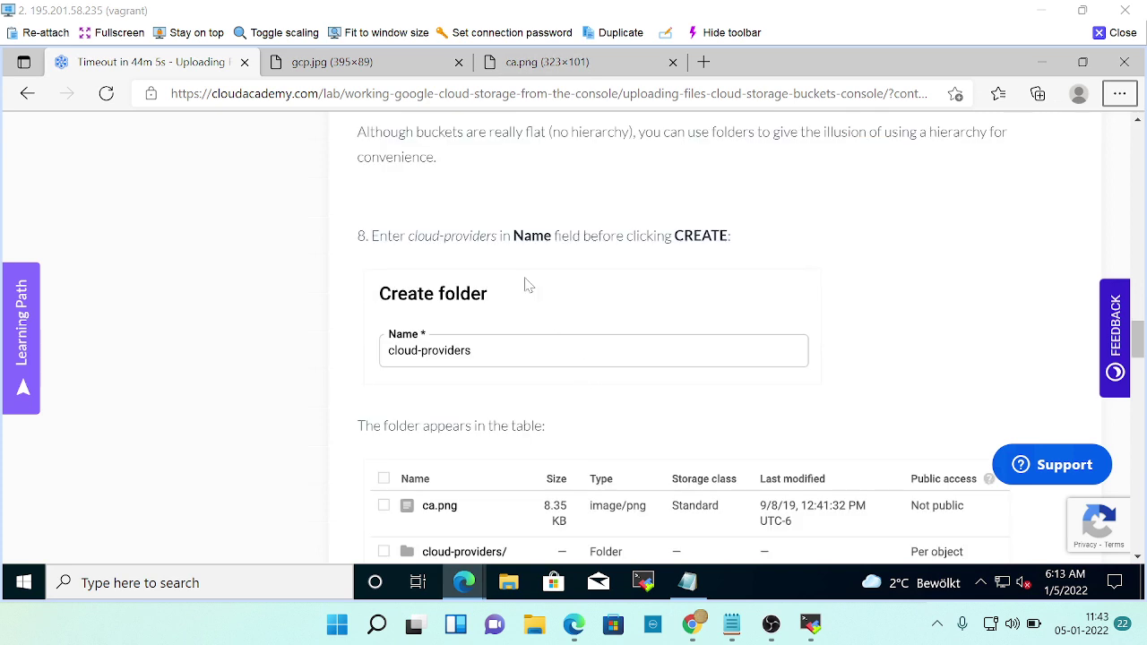
scroll(498, 308, "up", 4)
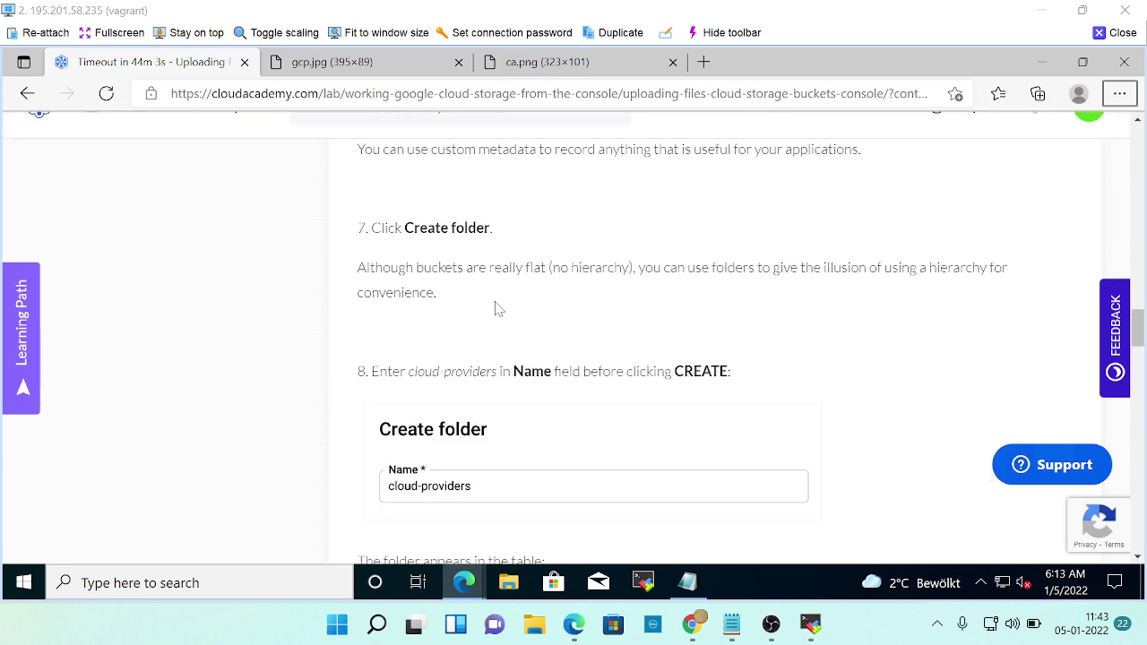
scroll(499, 308, "up", 1)
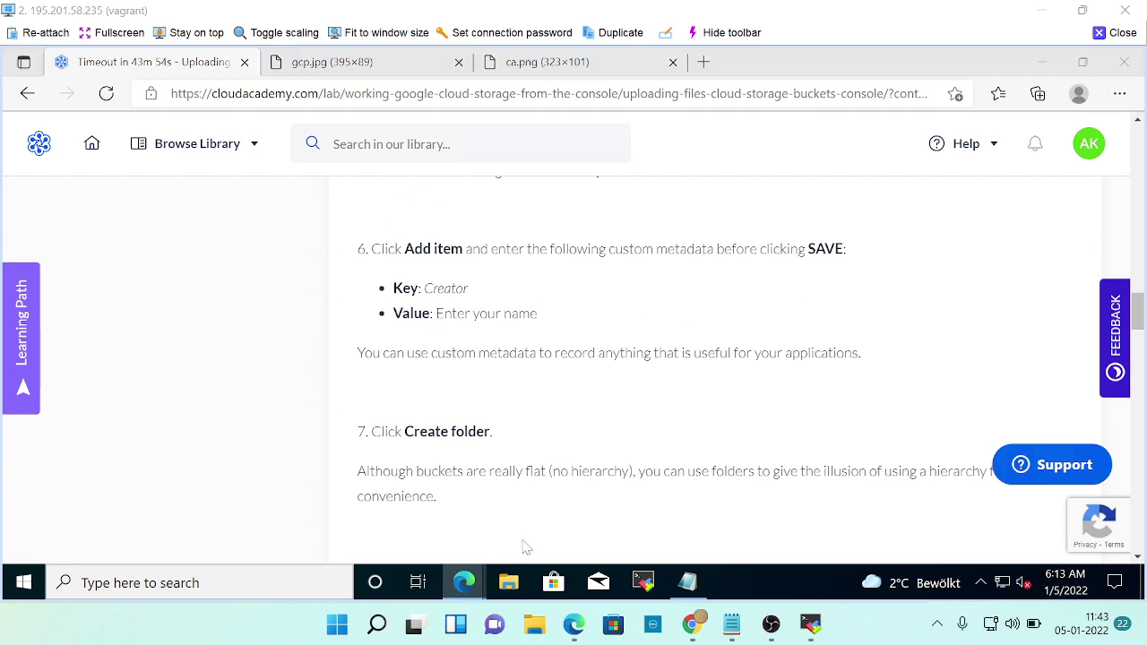
key("alt+Tab")
left_click(793, 535)
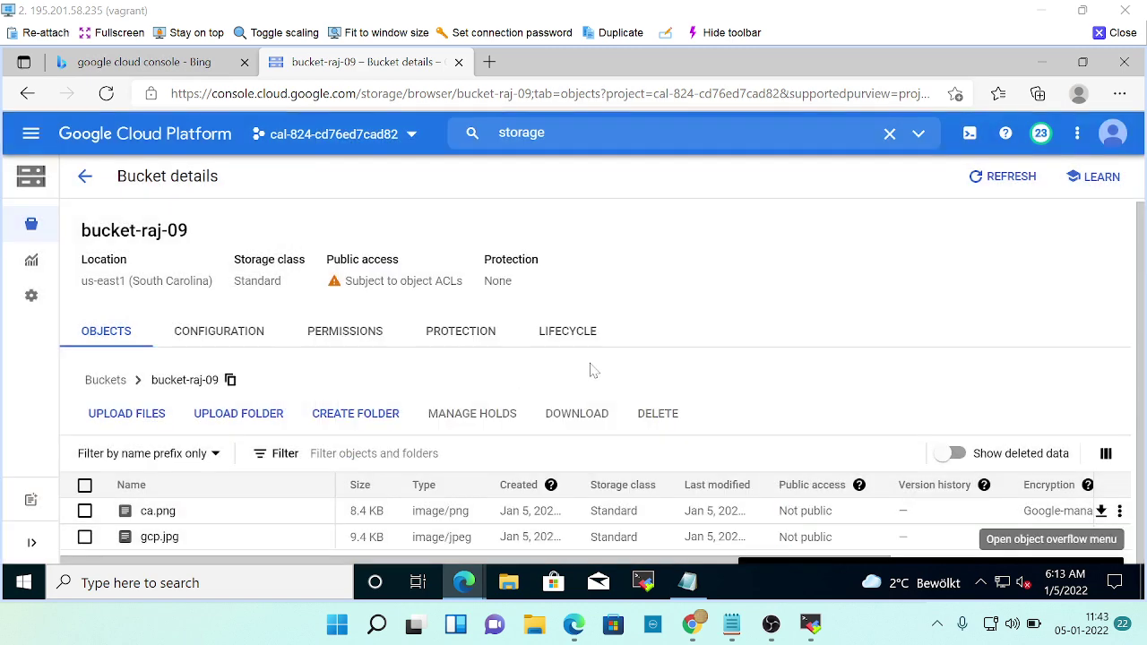
Start a new folder in bucket-raj-09 and check lab step 8 for its name.
key("alt+Tab")
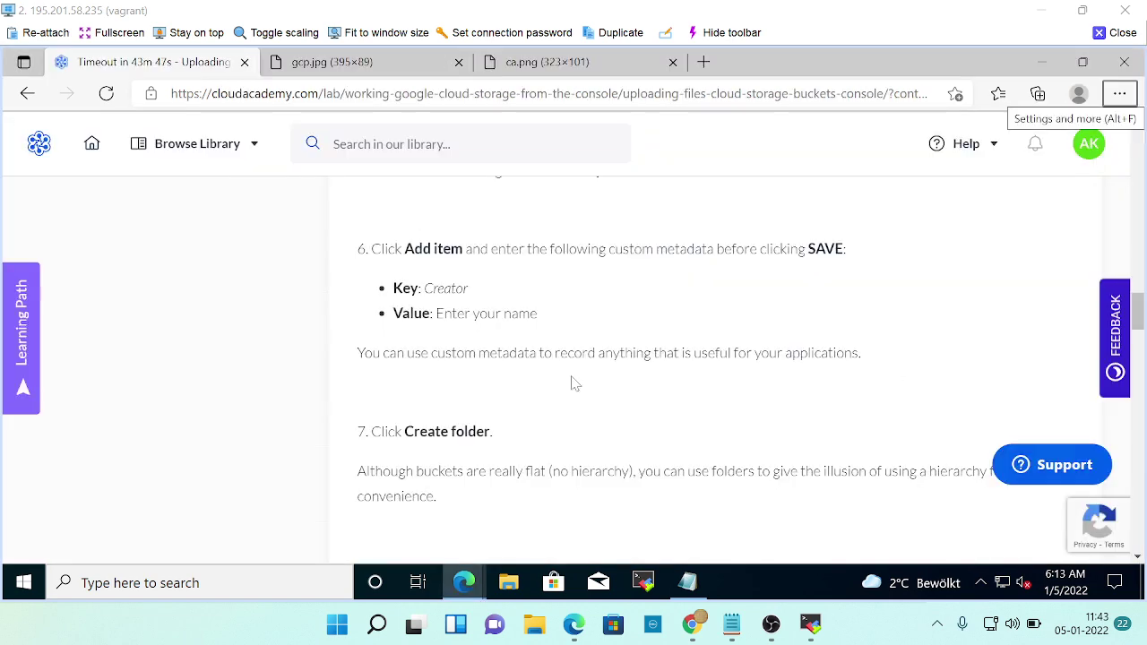
scroll(556, 379, "down", 2)
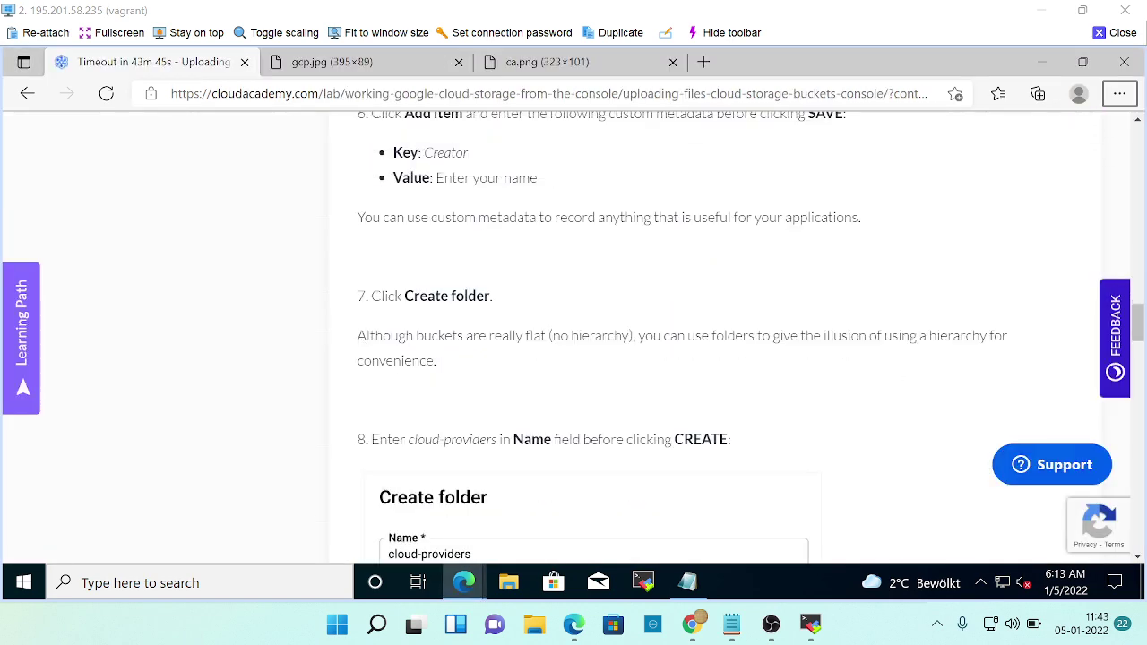
key("alt+Tab")
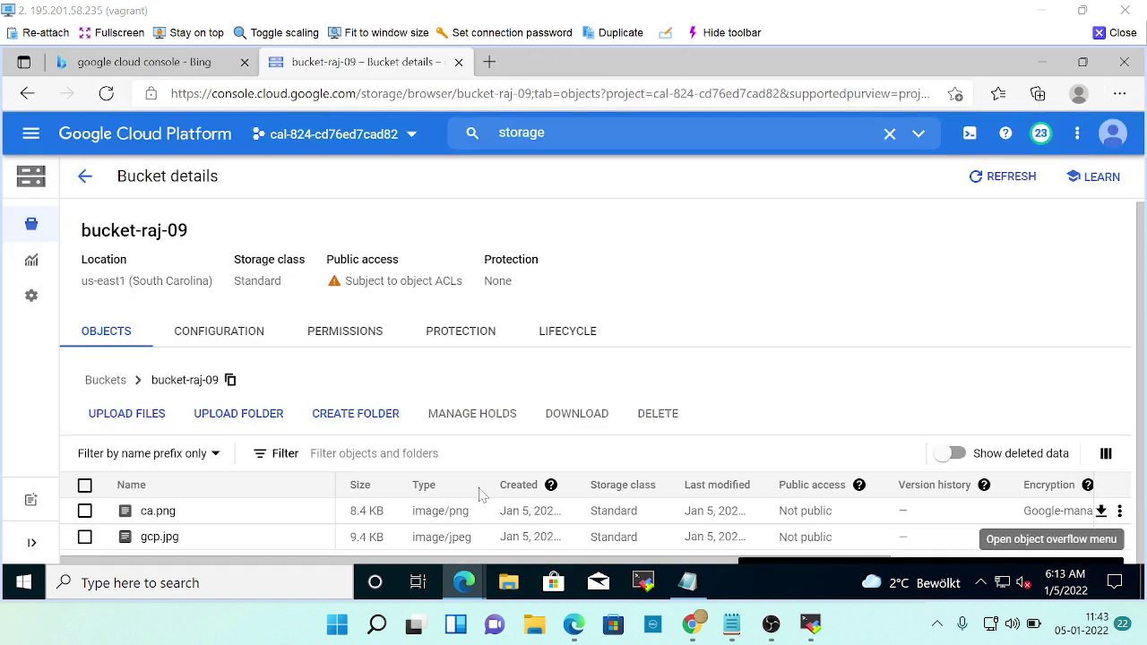
left_click(356, 413)
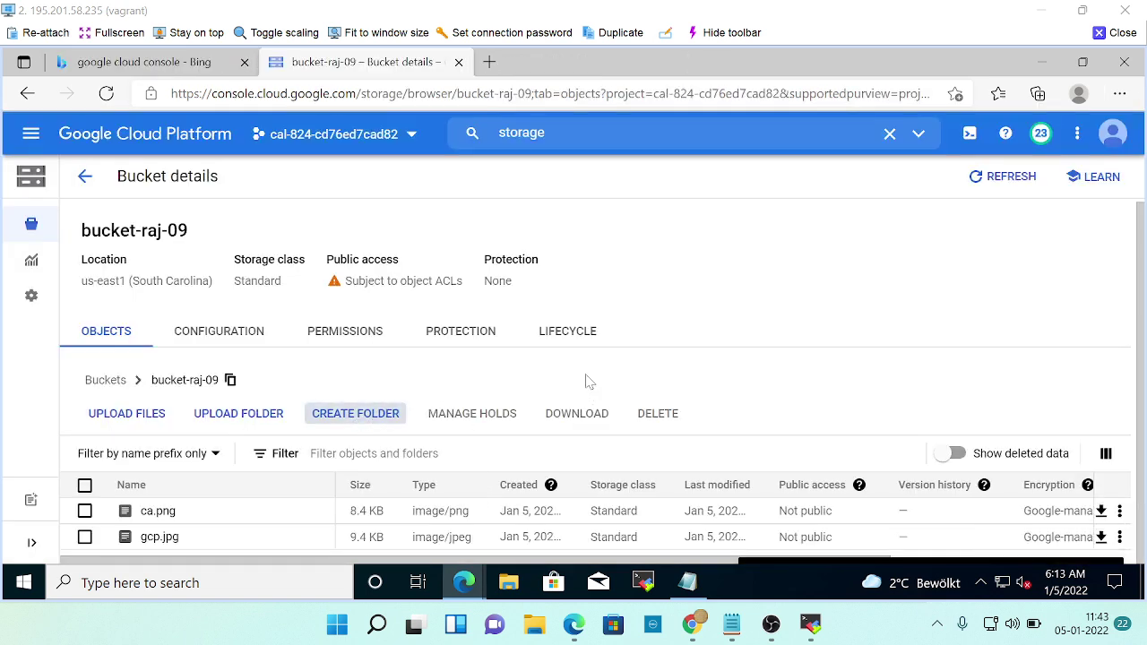
key("alt+Tab")
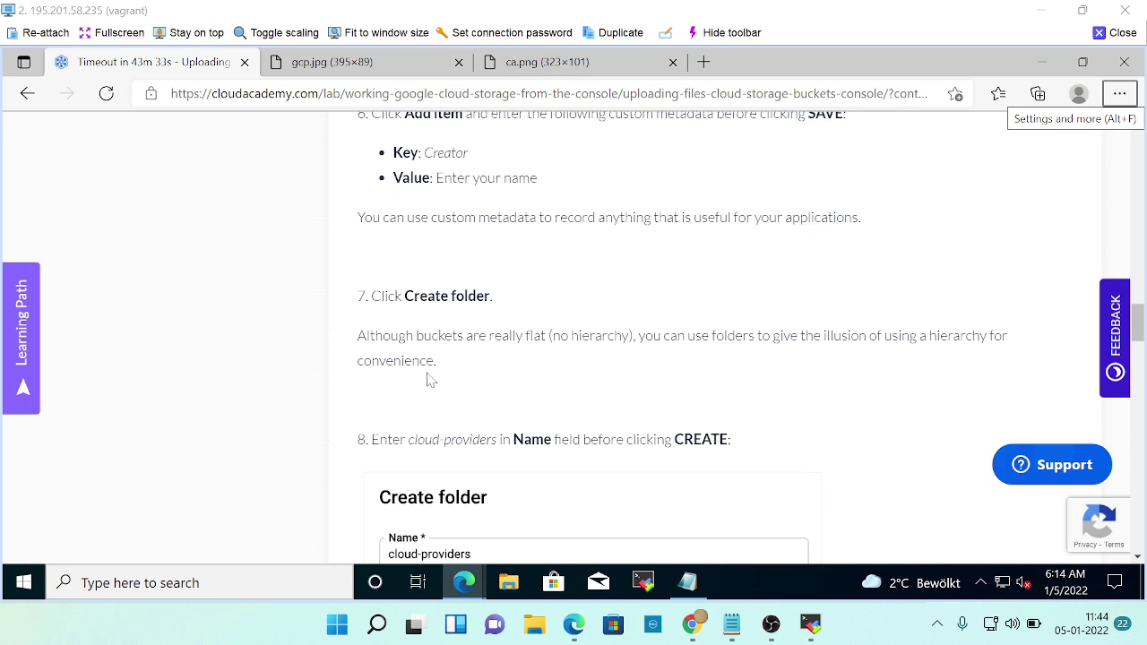
scroll(553, 382, "down", 1)
scroll(459, 414, "down", 2)
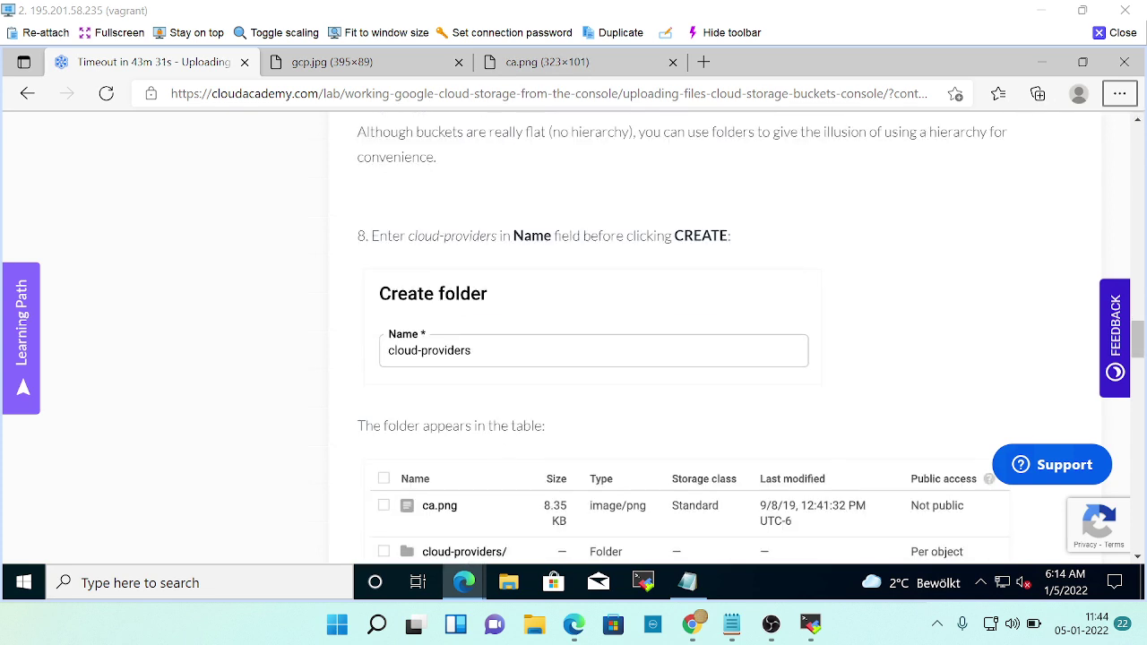
Name the new folder cloud-providers and create it.
key("alt+Tab")
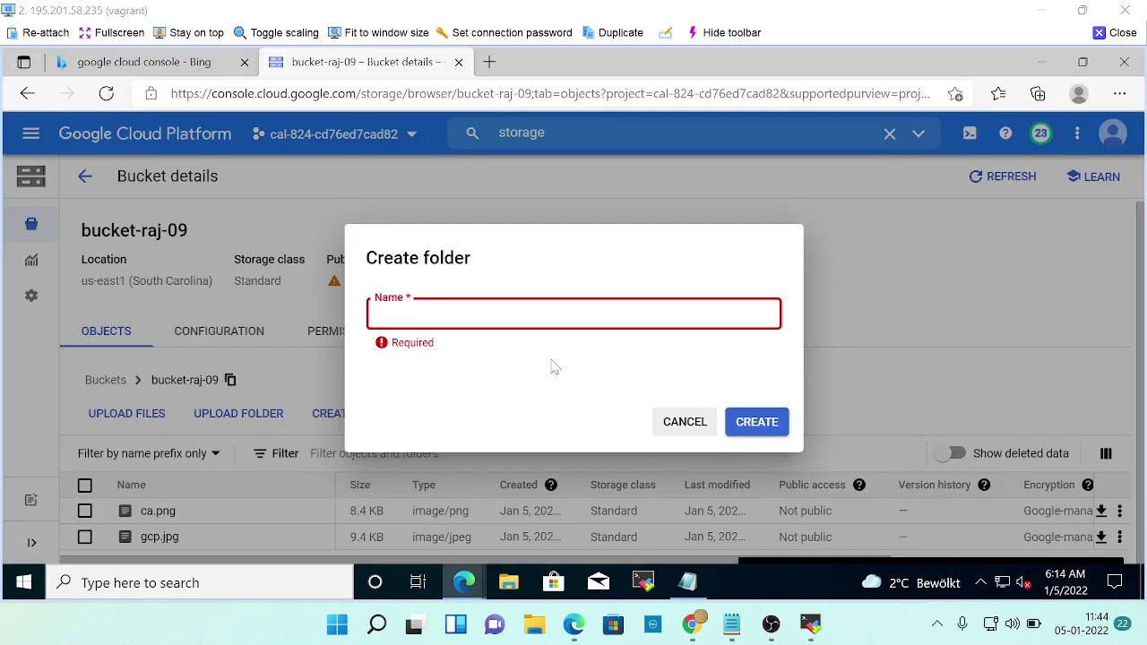
type("cloud-p")
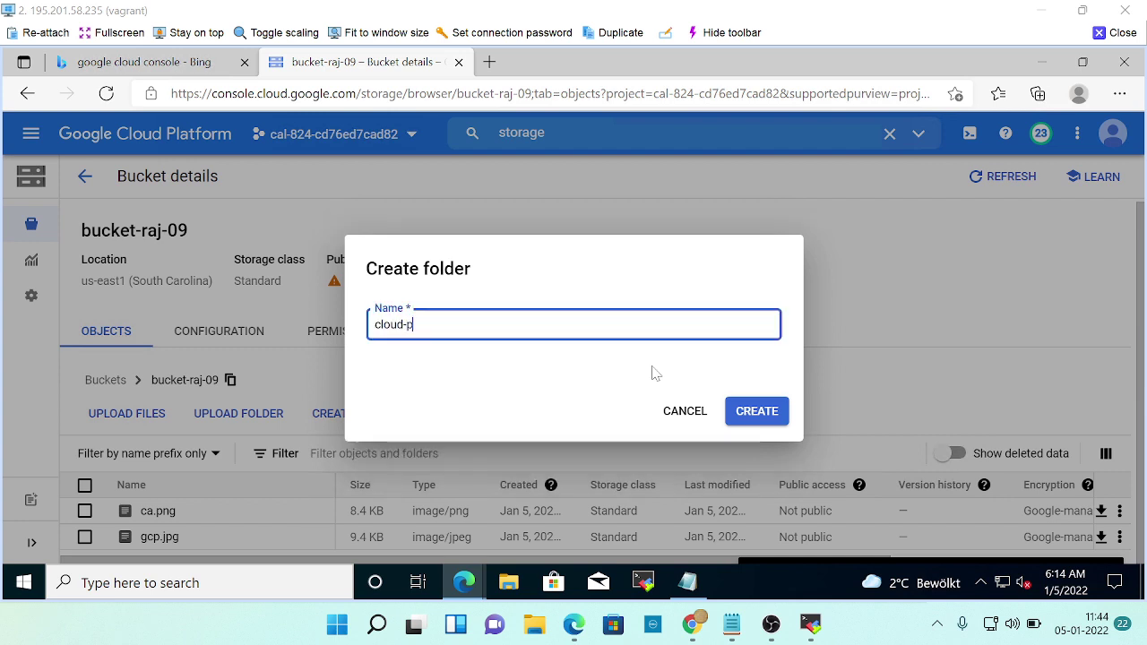
type("roviders")
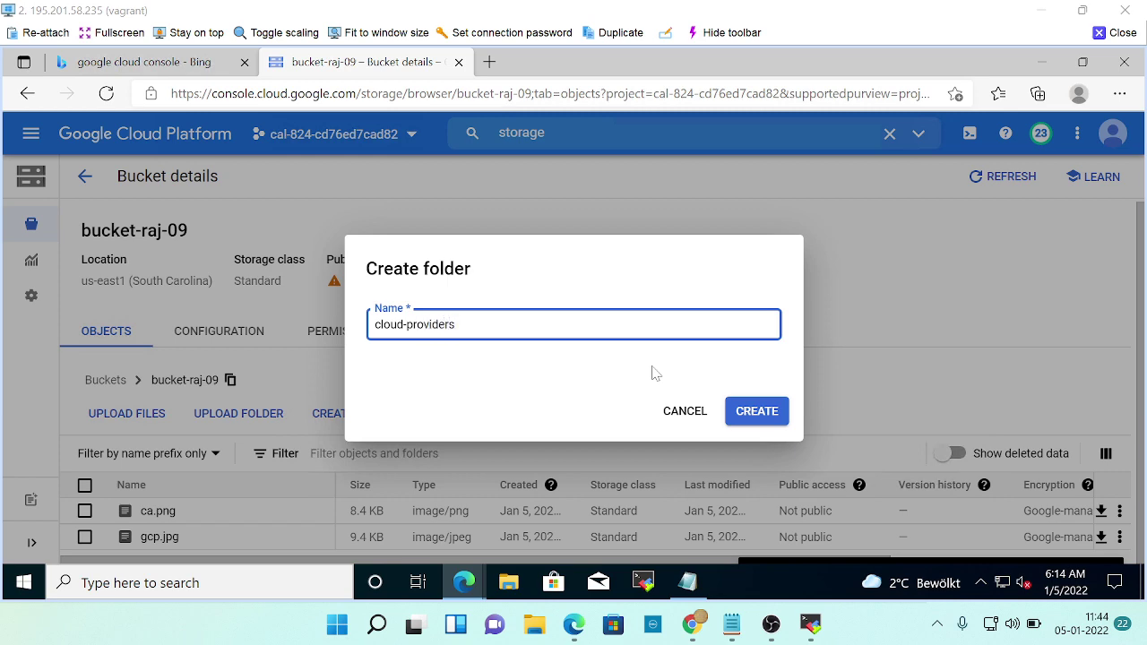
key("alt+Tab")
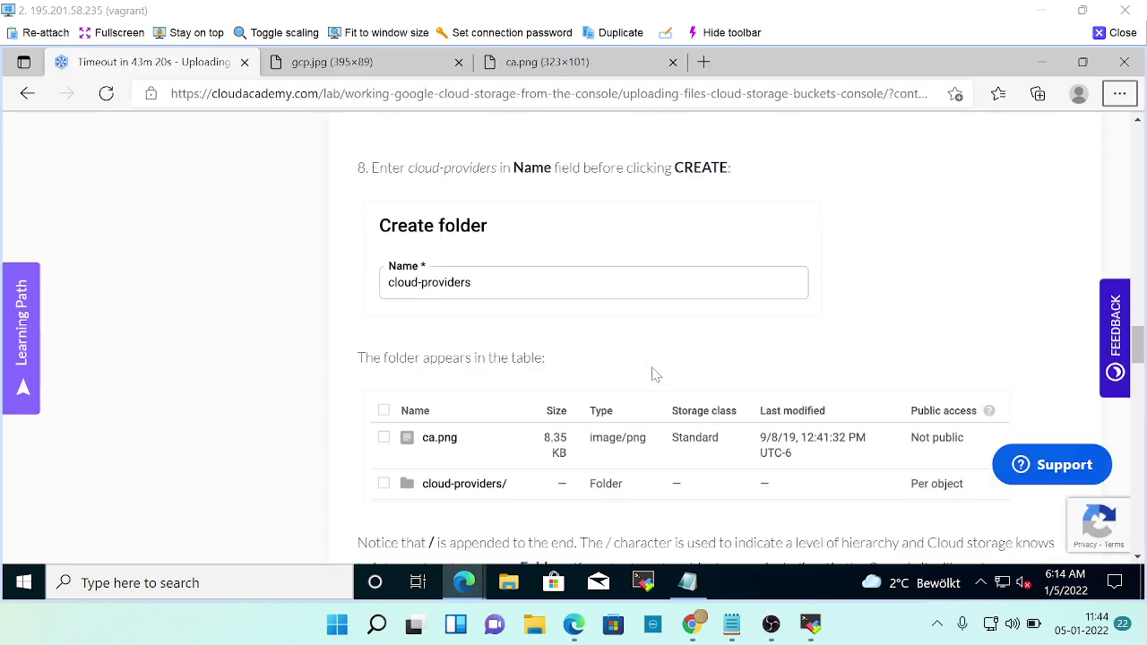
key("alt+Tab")
left_click(758, 410)
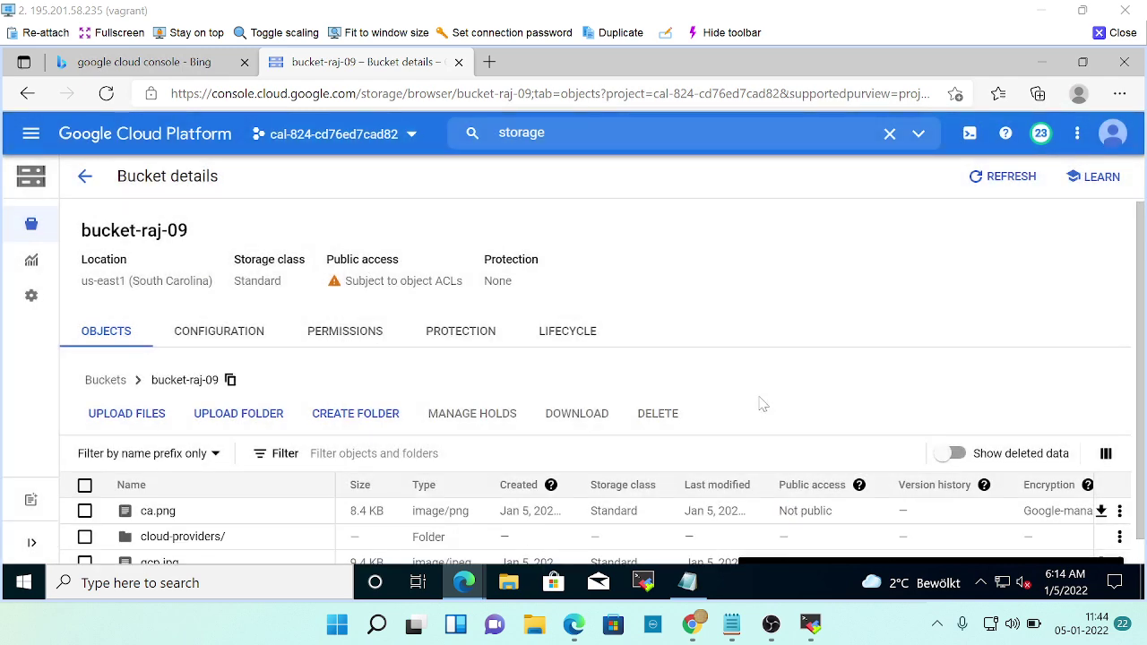
key("alt+Tab")
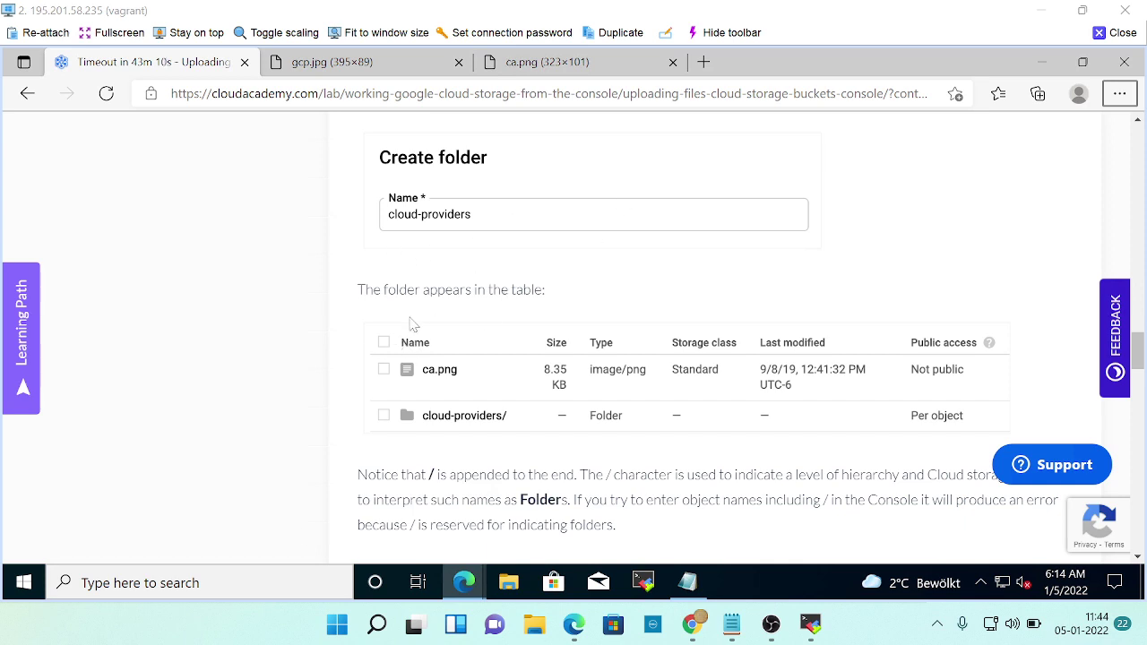
Read and highlight the lab's step 9 on moving gcp.jpg, then return to the object list.
scroll(512, 426, "down", 1)
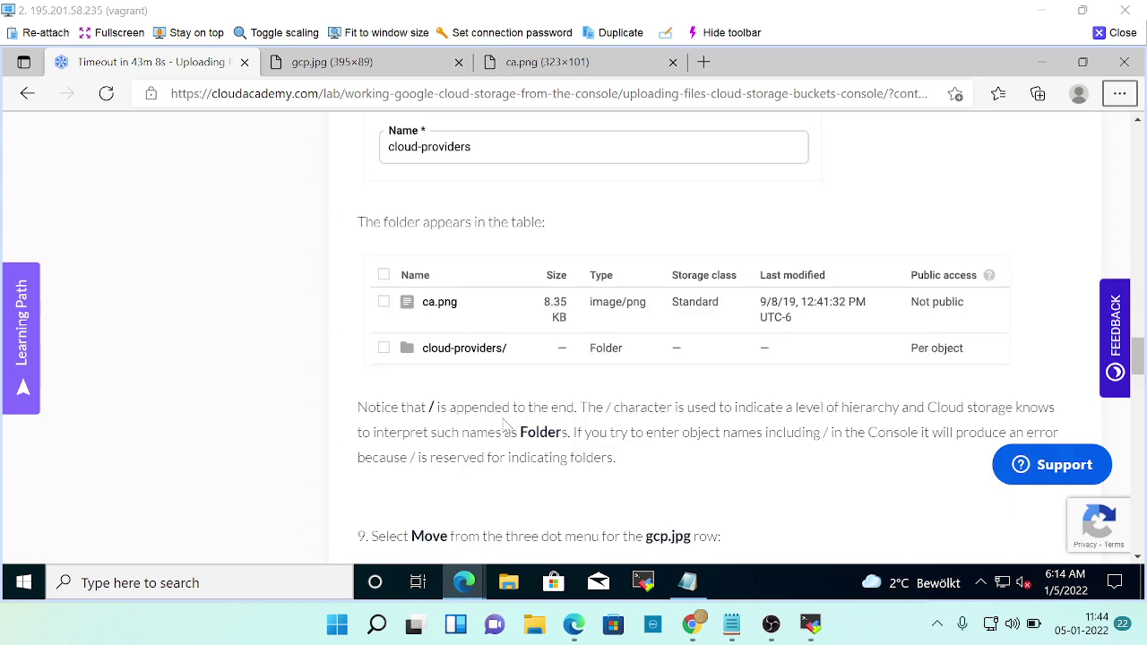
key("alt+Tab")
scroll(358, 425, "down", 1)
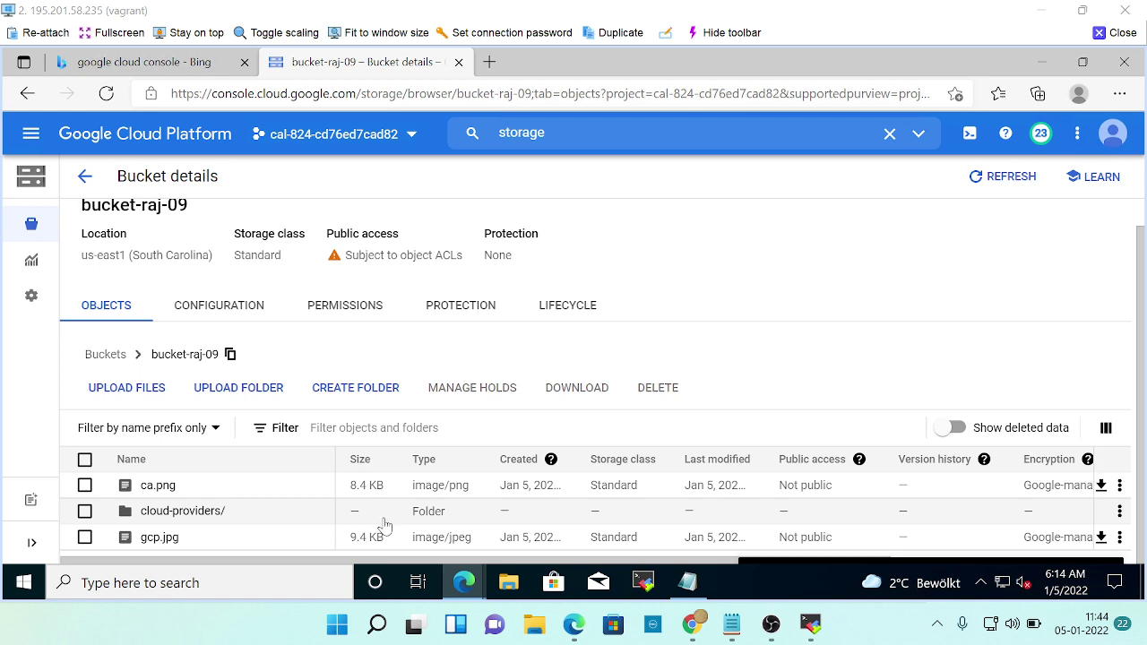
key("alt+Tab")
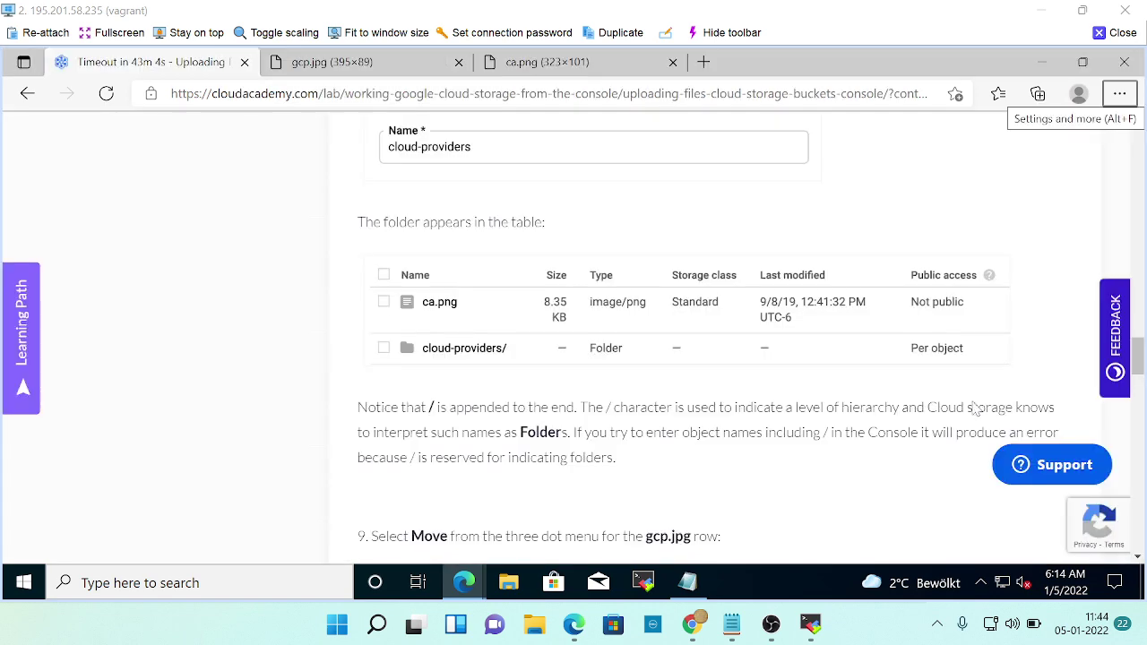
scroll(896, 422, "down", 2)
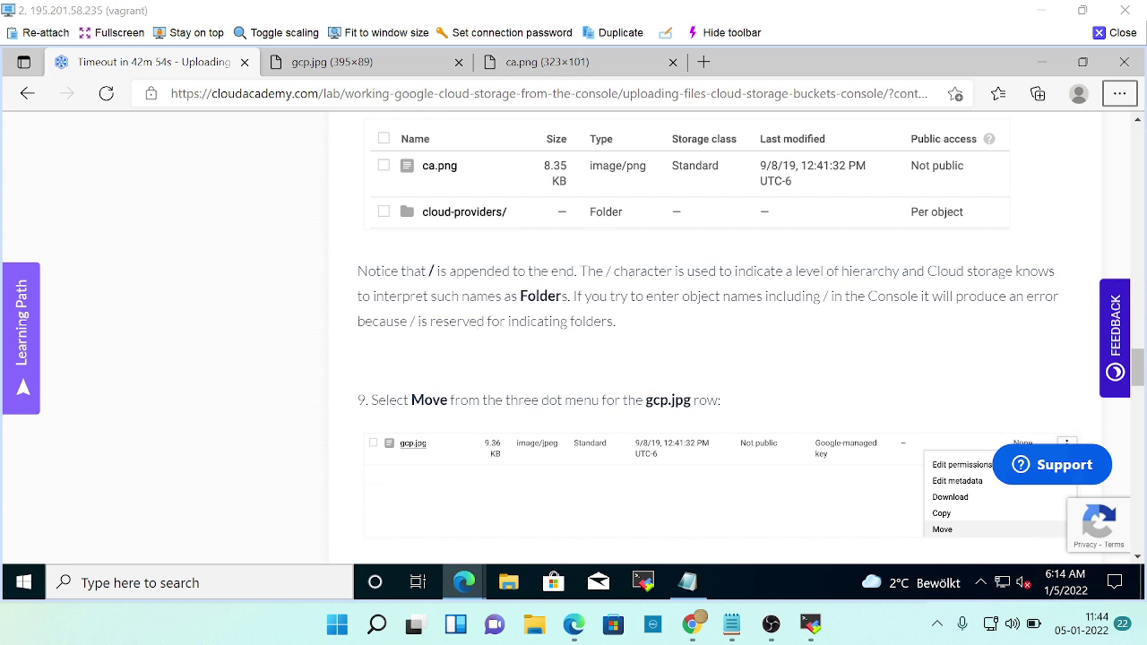
scroll(770, 329, "down", 1)
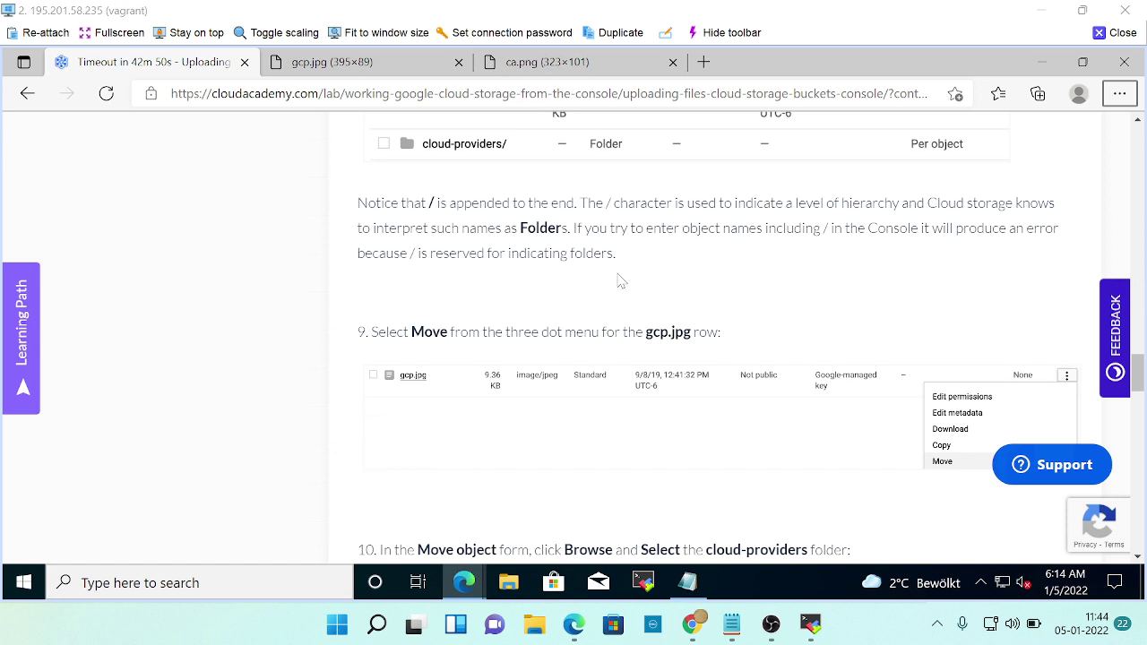
scroll(619, 281, "down", 1)
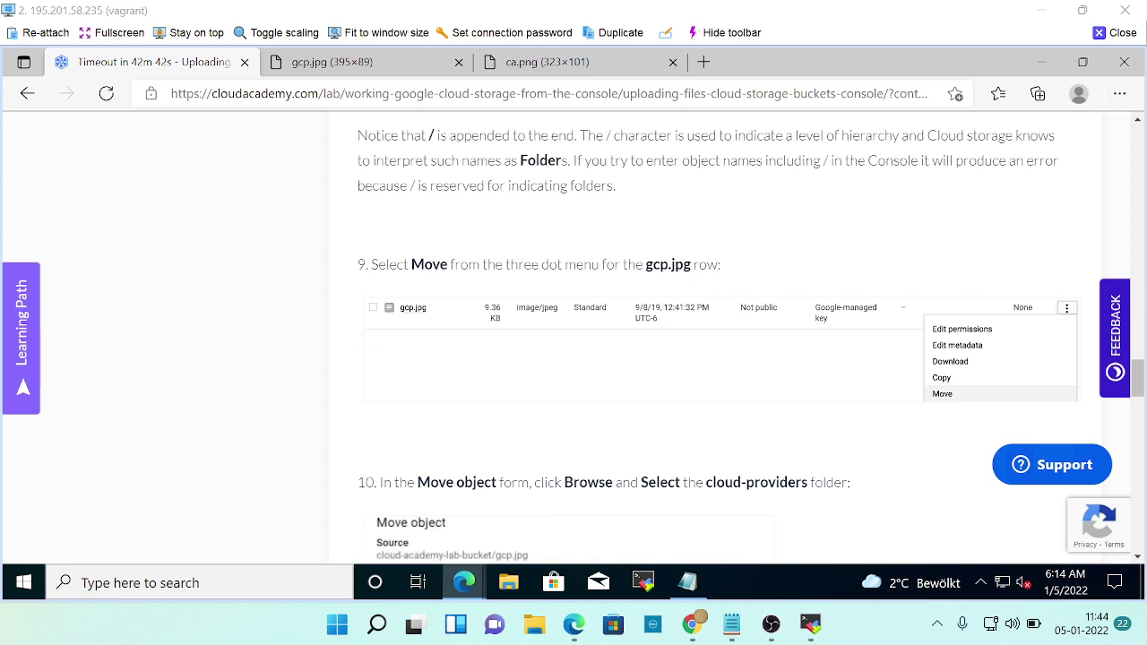
left_click_drag(371, 267, 627, 287)
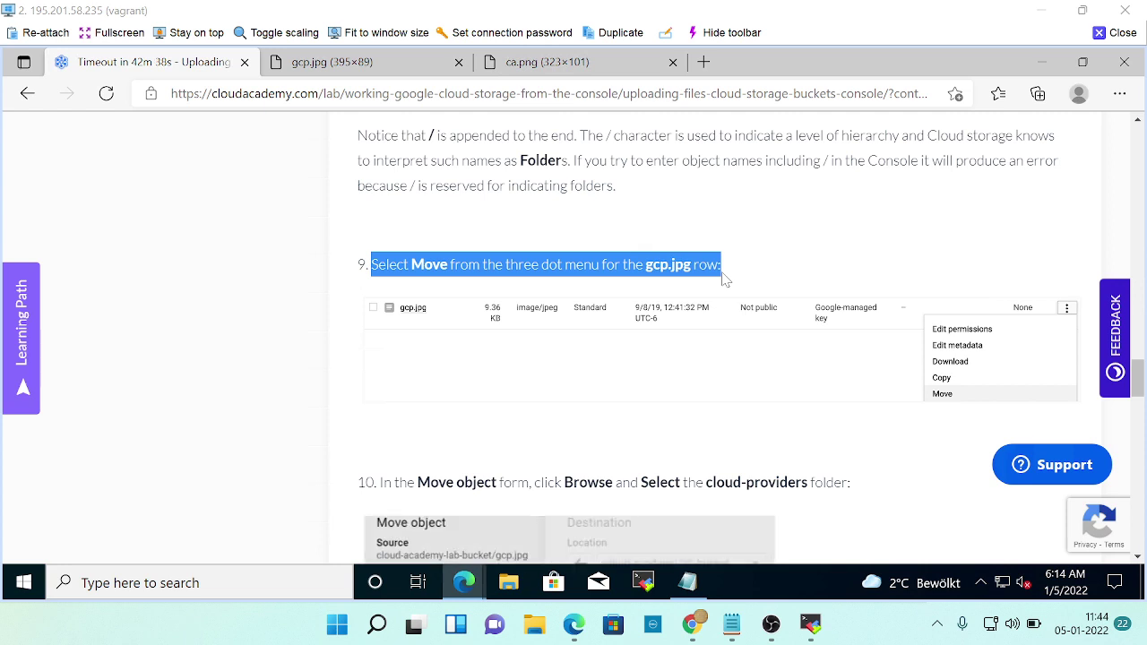
key("alt+Tab")
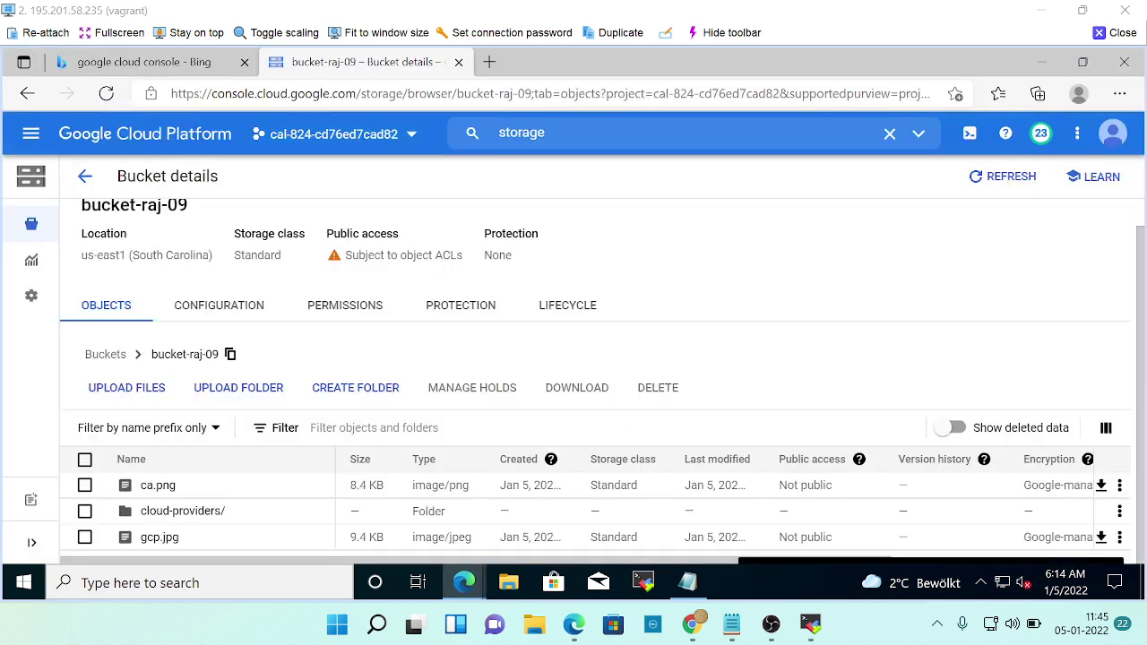
Open the three-dot overflow menu on the gcp.jpg row, cross-checking step 9 of the lab instructions.
left_click(1120, 538)
key("alt+Tab")
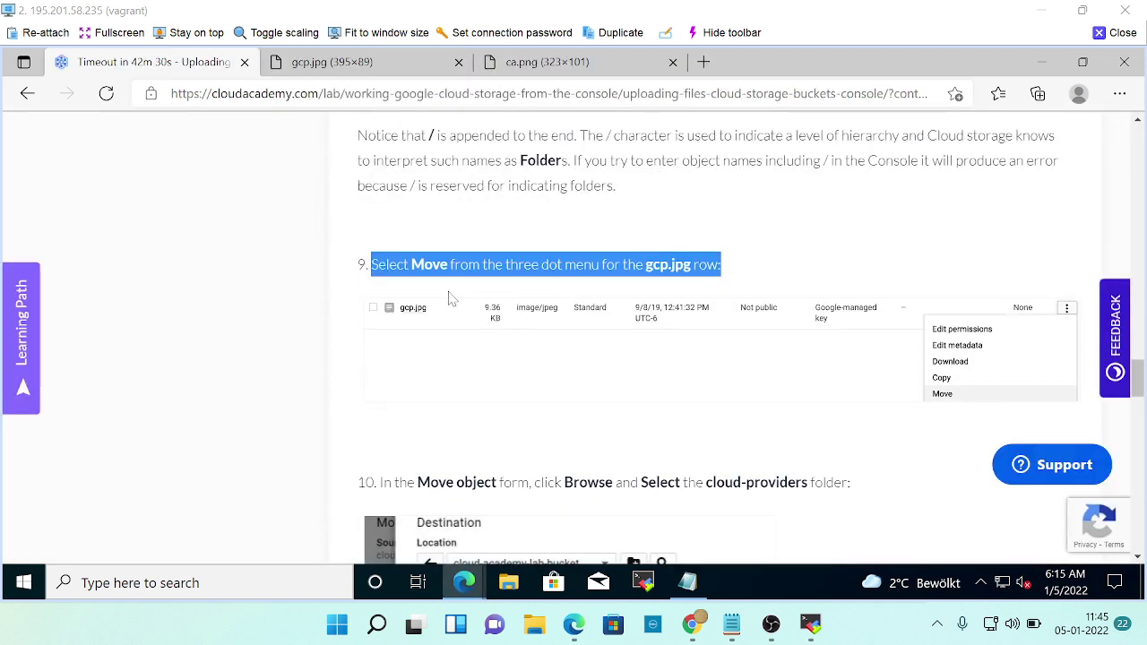
left_click(439, 292)
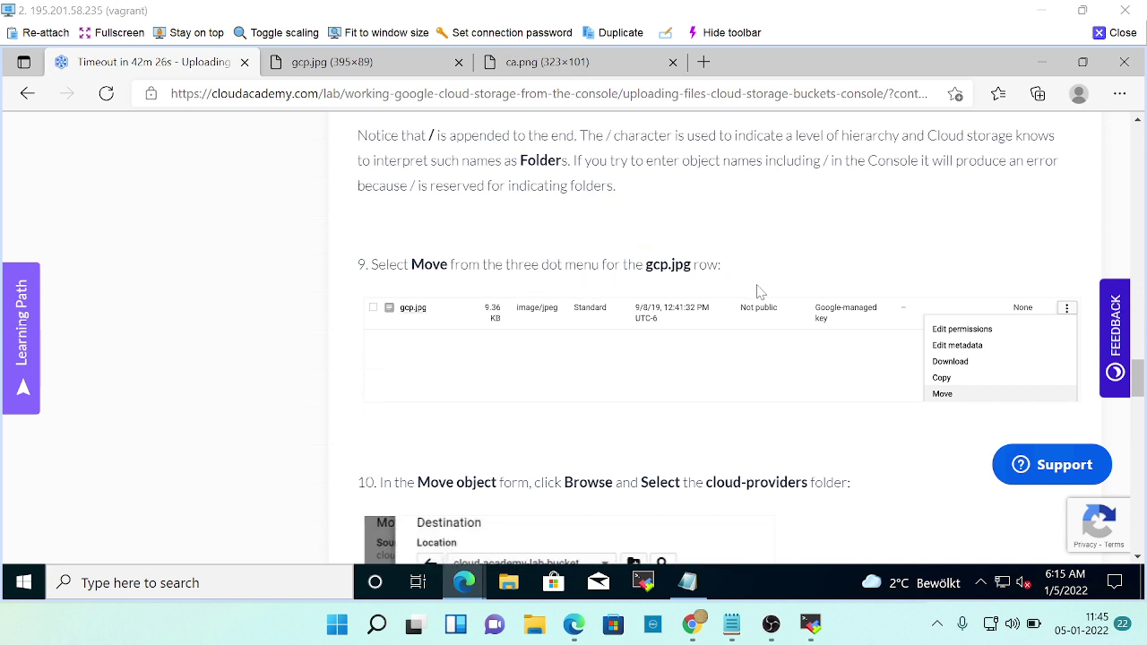
key("alt+Tab")
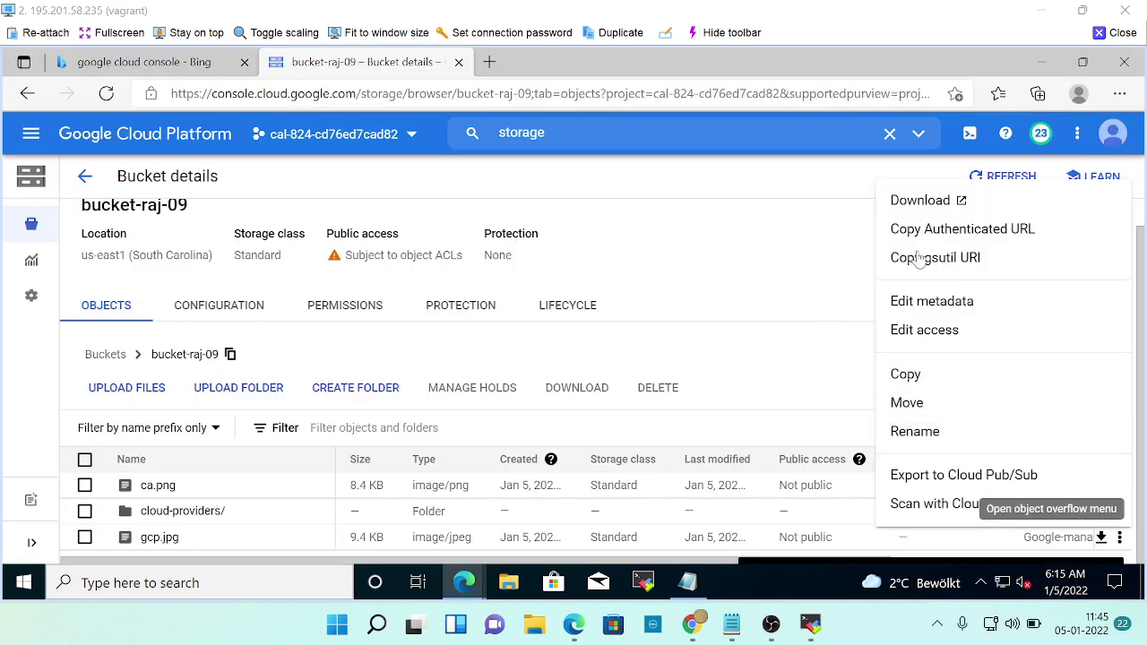
key("alt+Tab")
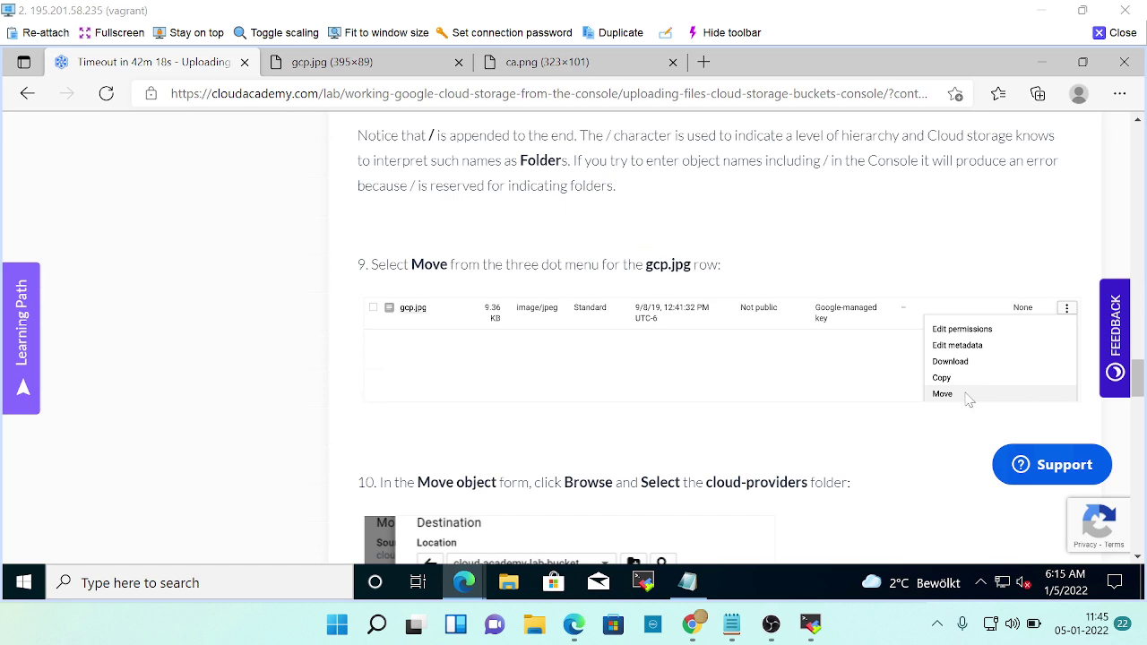
key("alt+Tab")
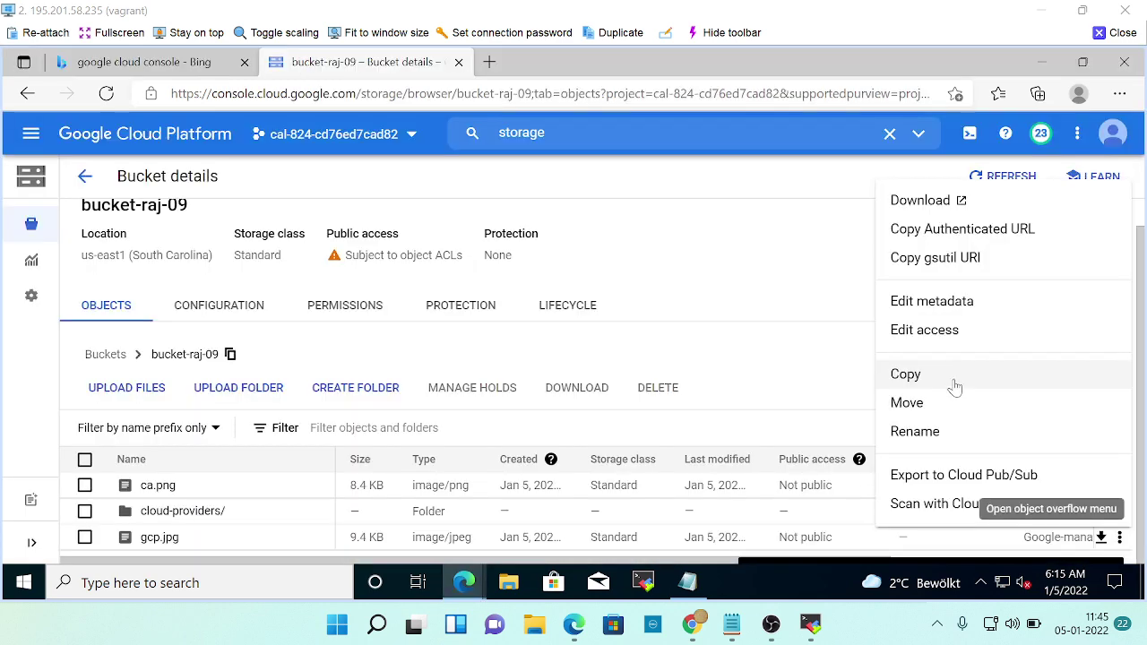
Choose Move for gcp.jpg, reviewing the lab instructions for the required destination.
left_click(916, 402)
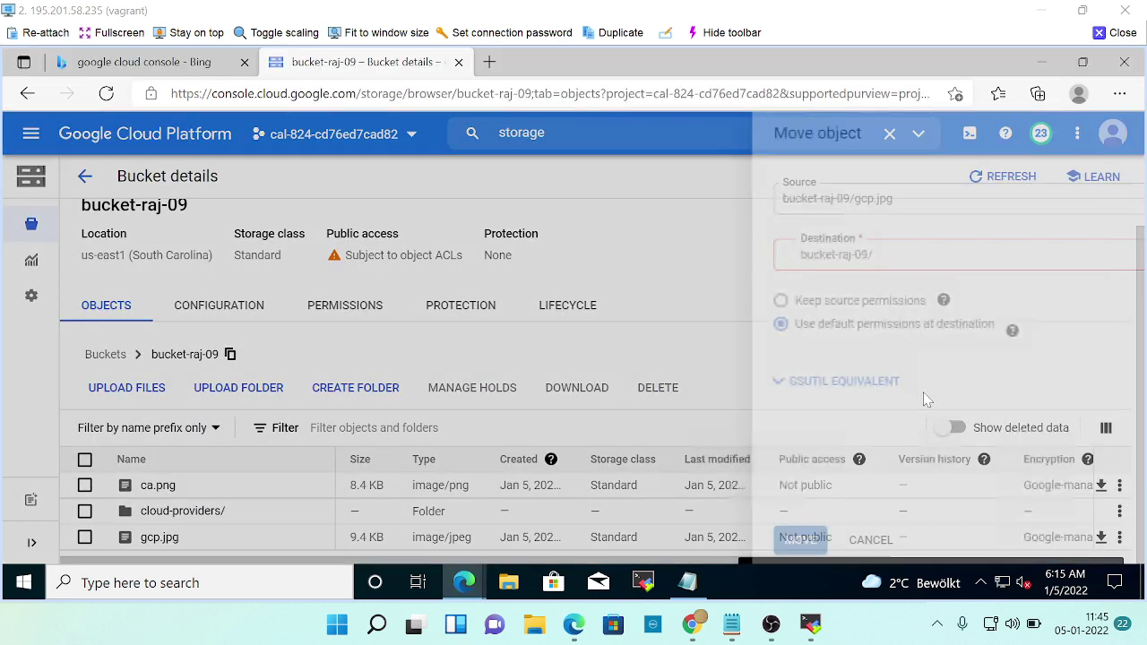
key("alt+Tab")
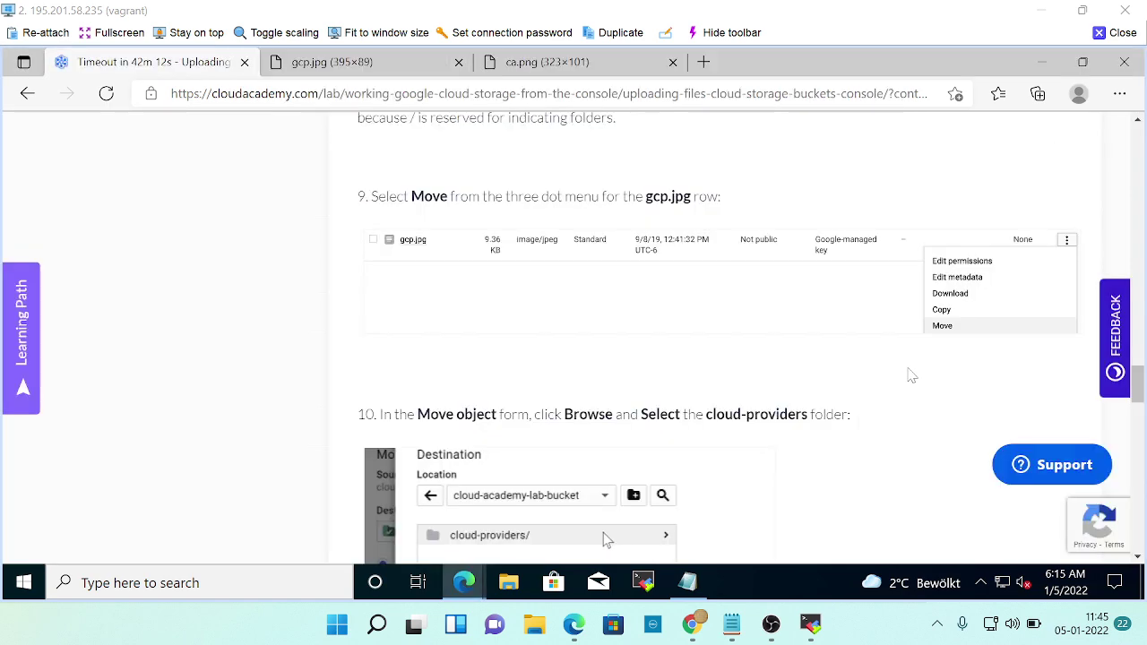
scroll(908, 376, "down", 3)
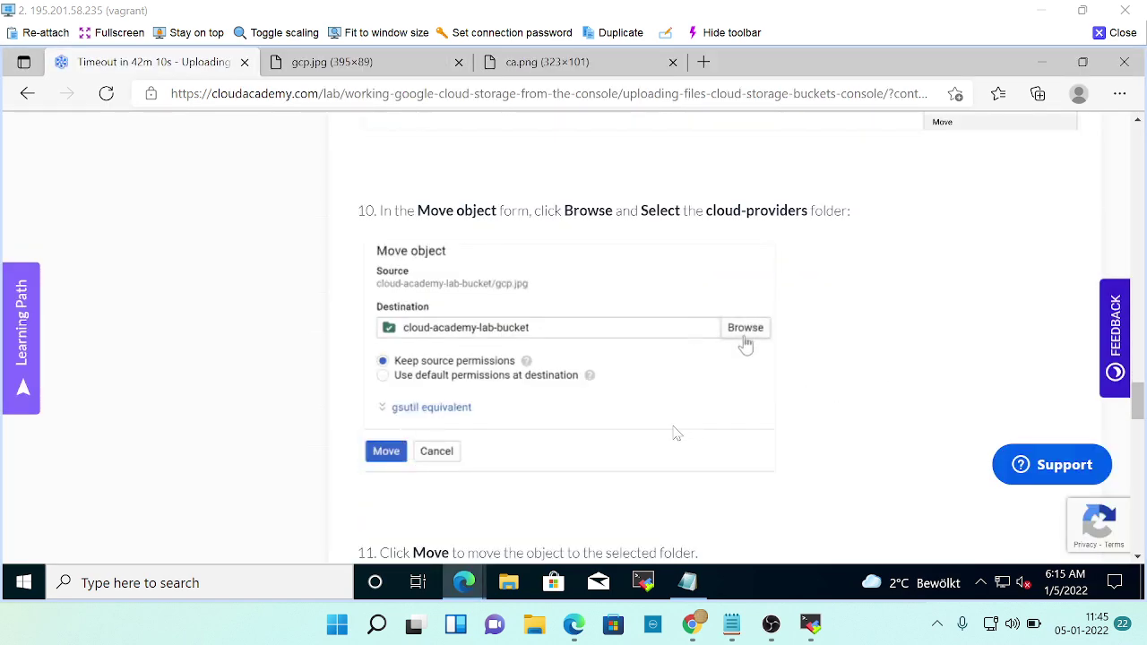
scroll(746, 337, "down", 1)
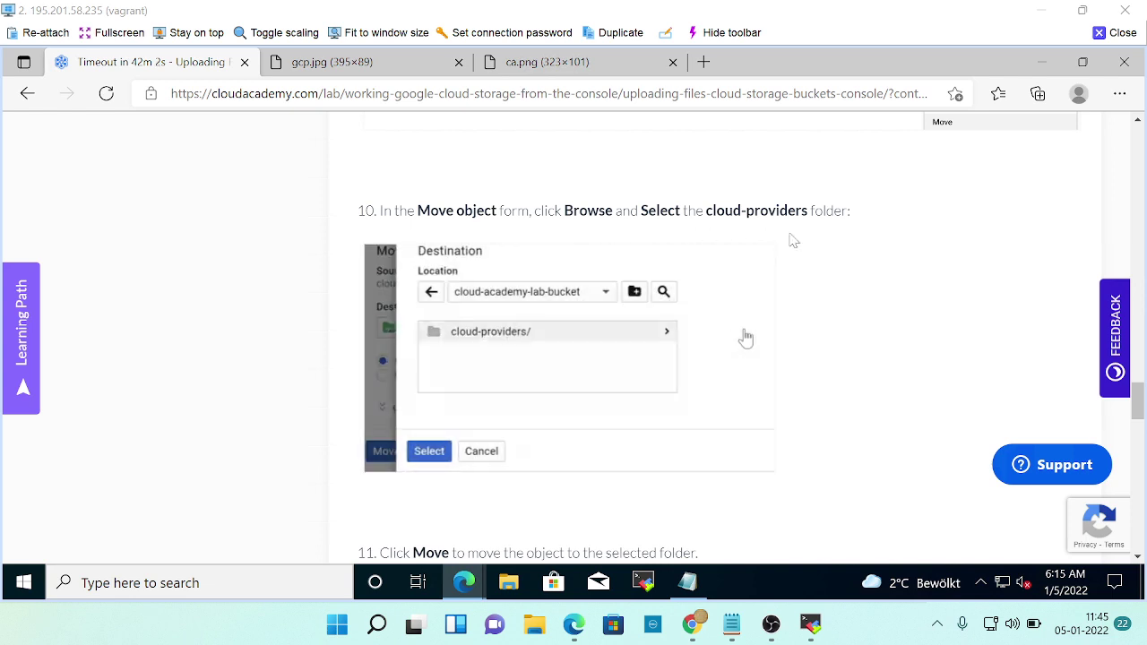
key("alt+Tab")
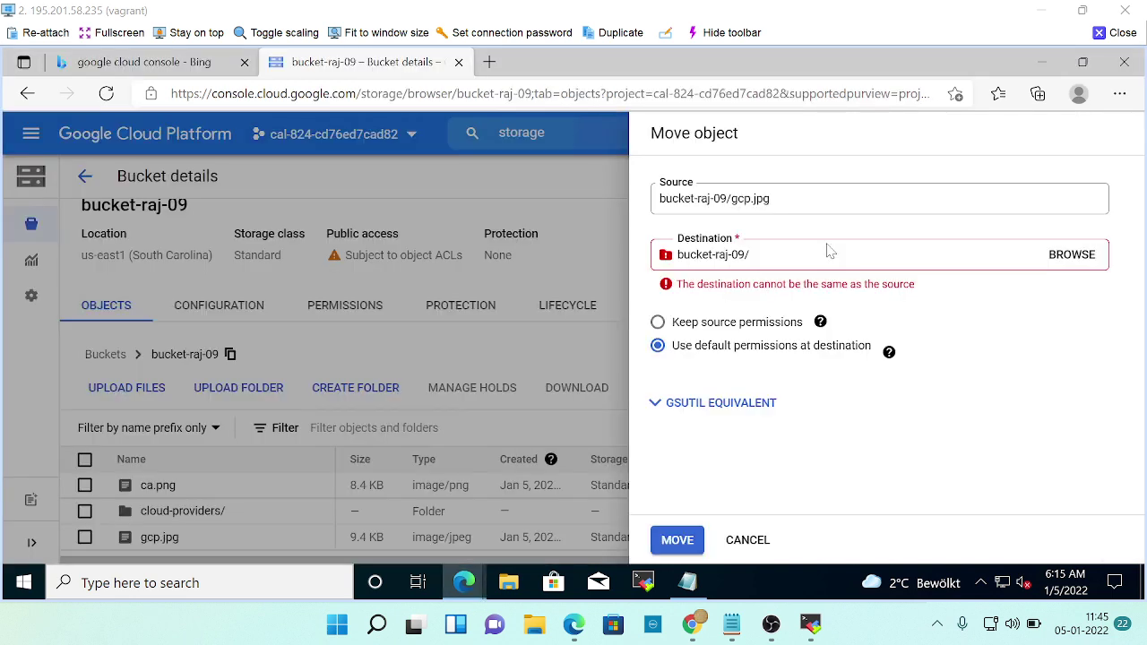
Set the destination to bucket-raj-09/cloud-providers/ and start moving gcp.jpg.
left_click(1068, 256)
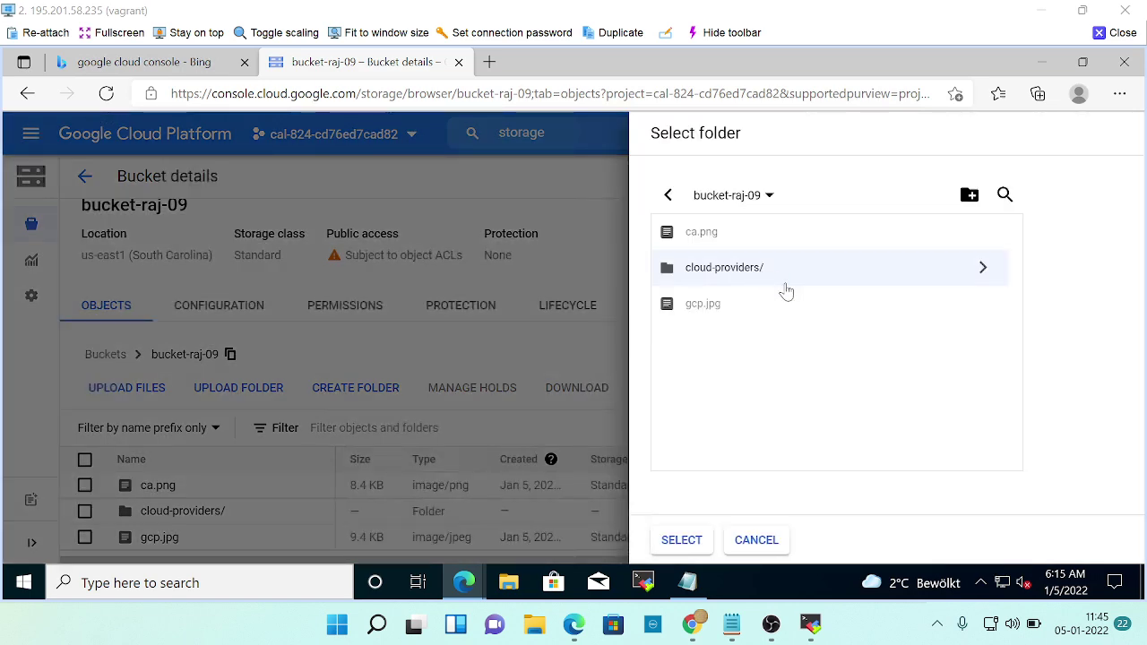
left_click(685, 539)
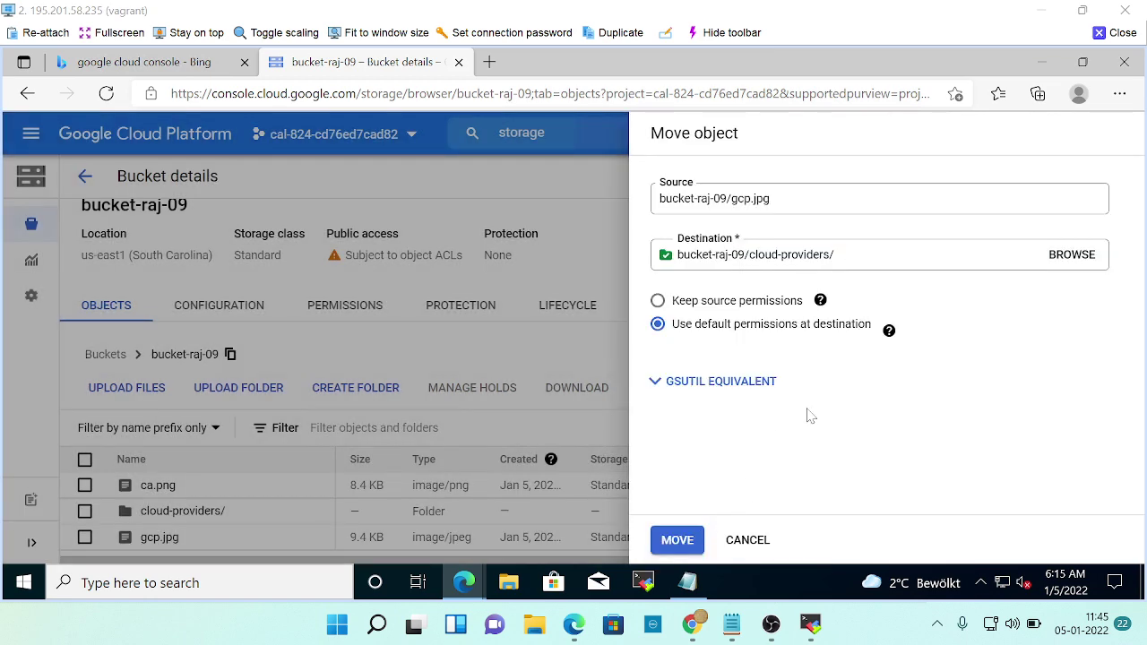
key("alt+Tab")
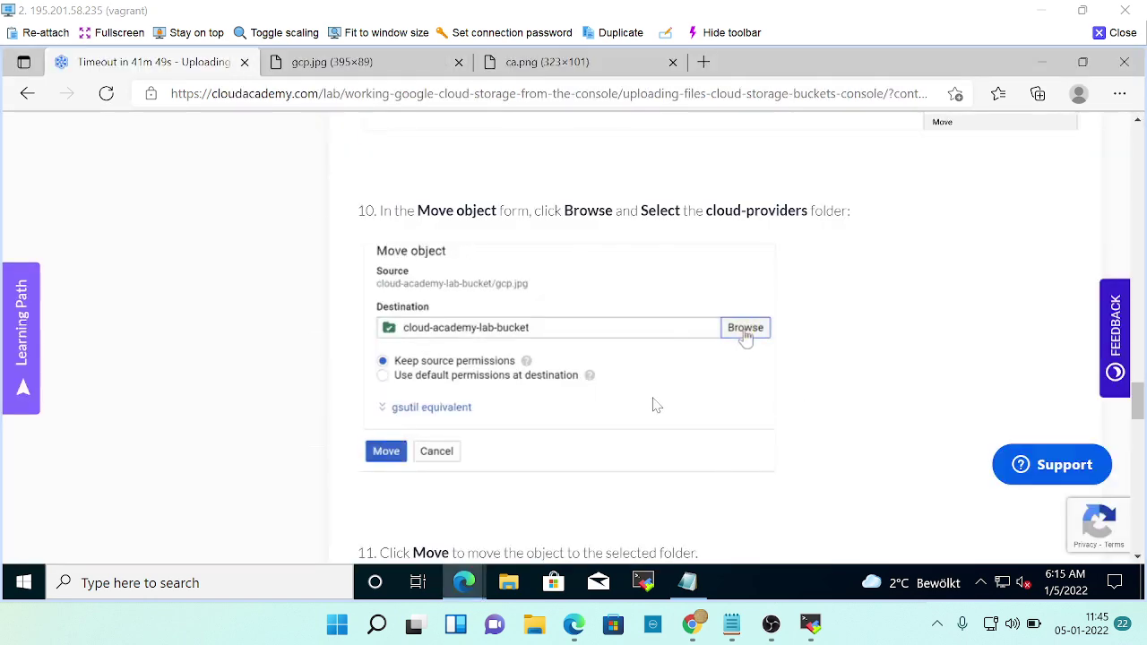
scroll(687, 456, "down", 2)
scroll(691, 453, "down", 1)
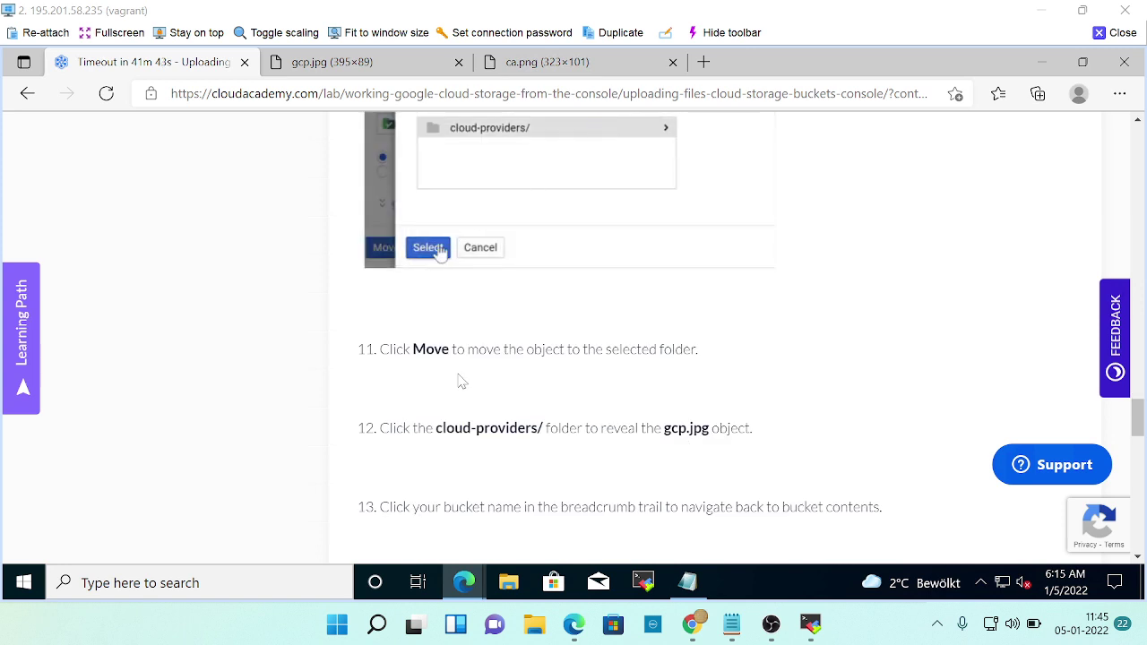
key("alt+Tab")
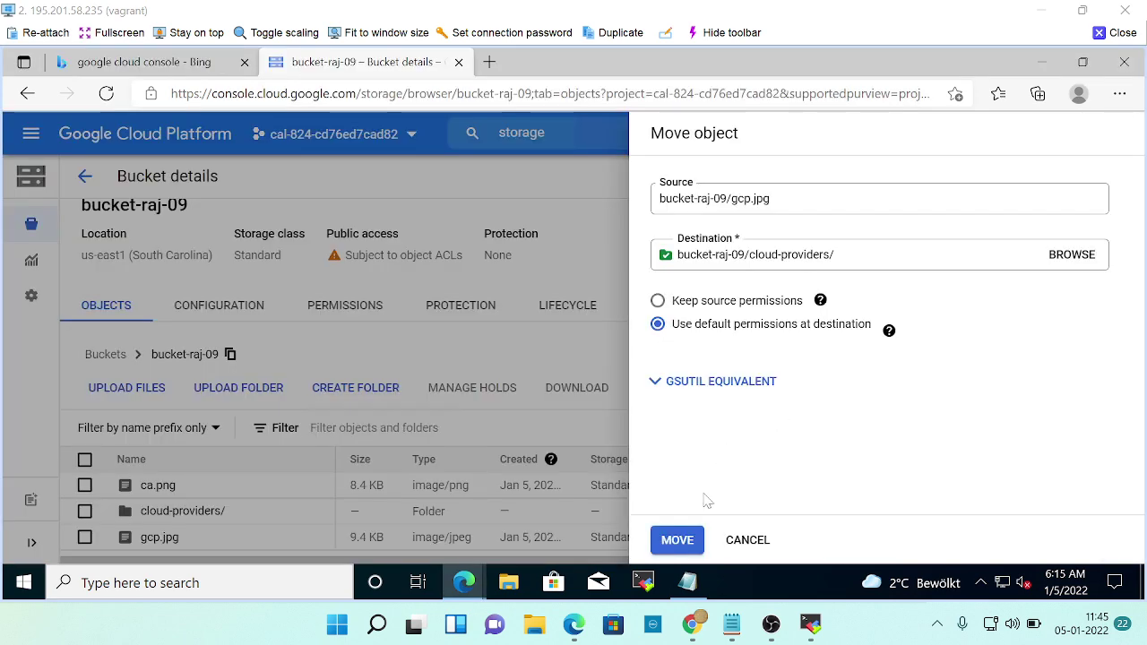
left_click(685, 542)
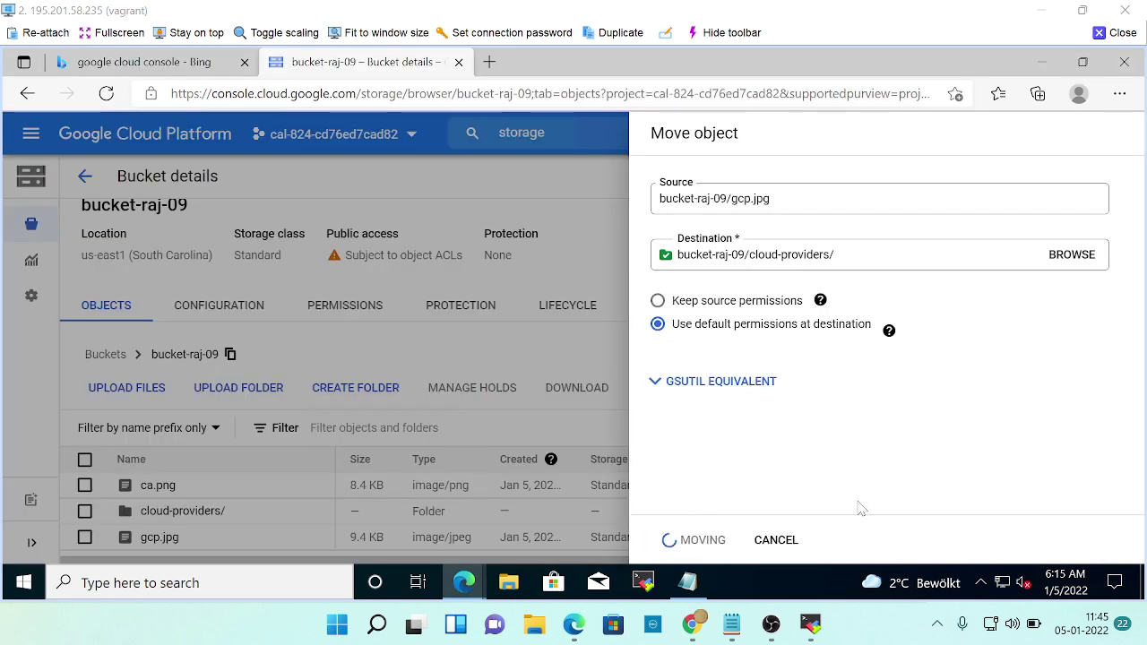
Open the cloud-providers/ folder and verify gcp.jpg is listed inside it.
key("alt+Tab")
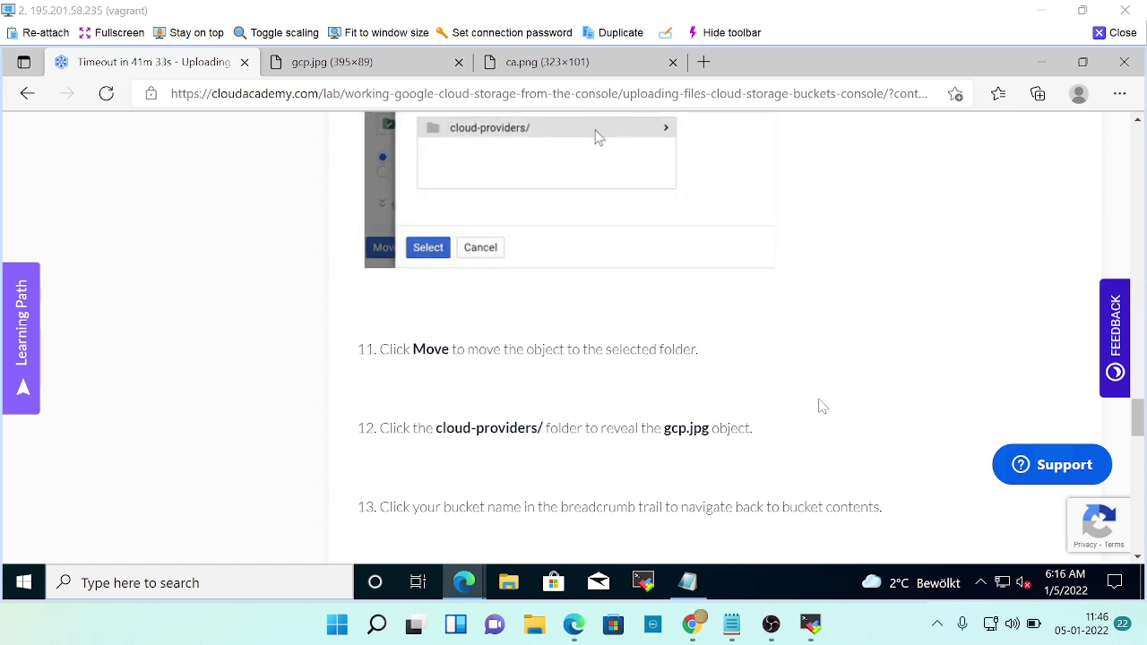
key("alt+Tab")
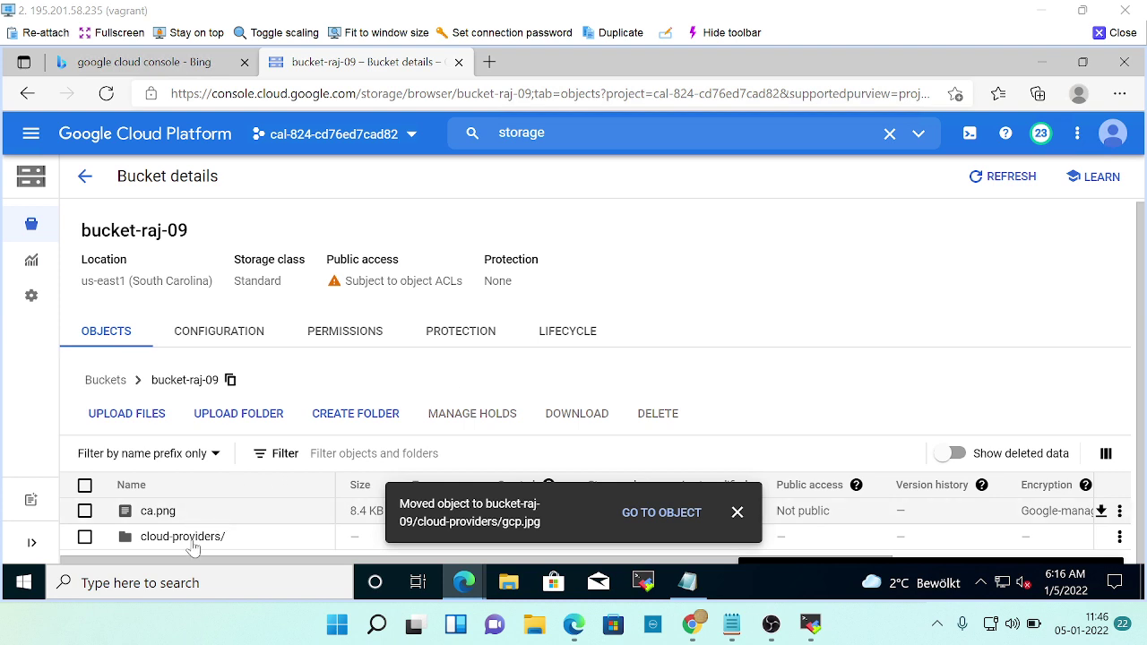
left_click(198, 538)
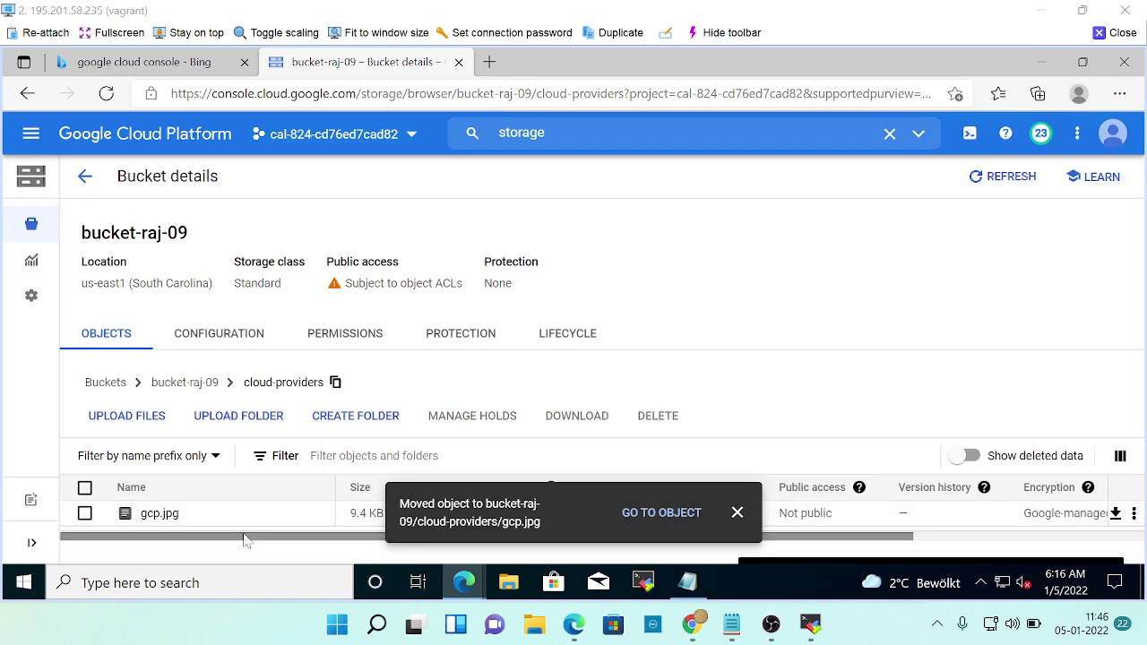
key("alt+Tab")
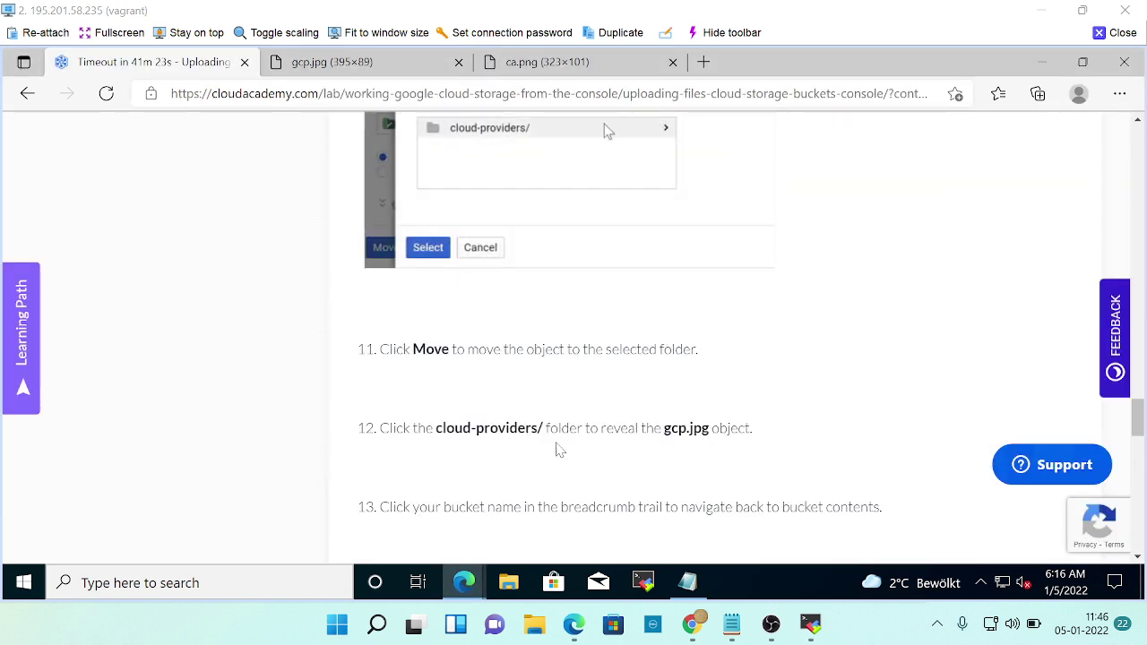
scroll(517, 487, "down", 2)
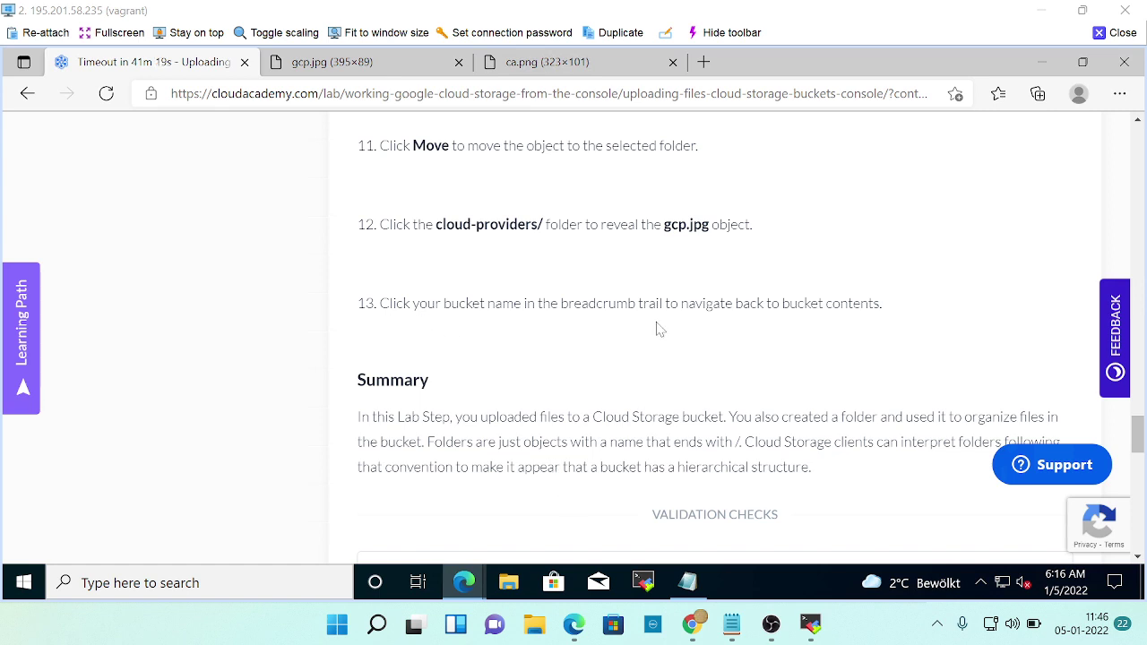
key("alt+Tab")
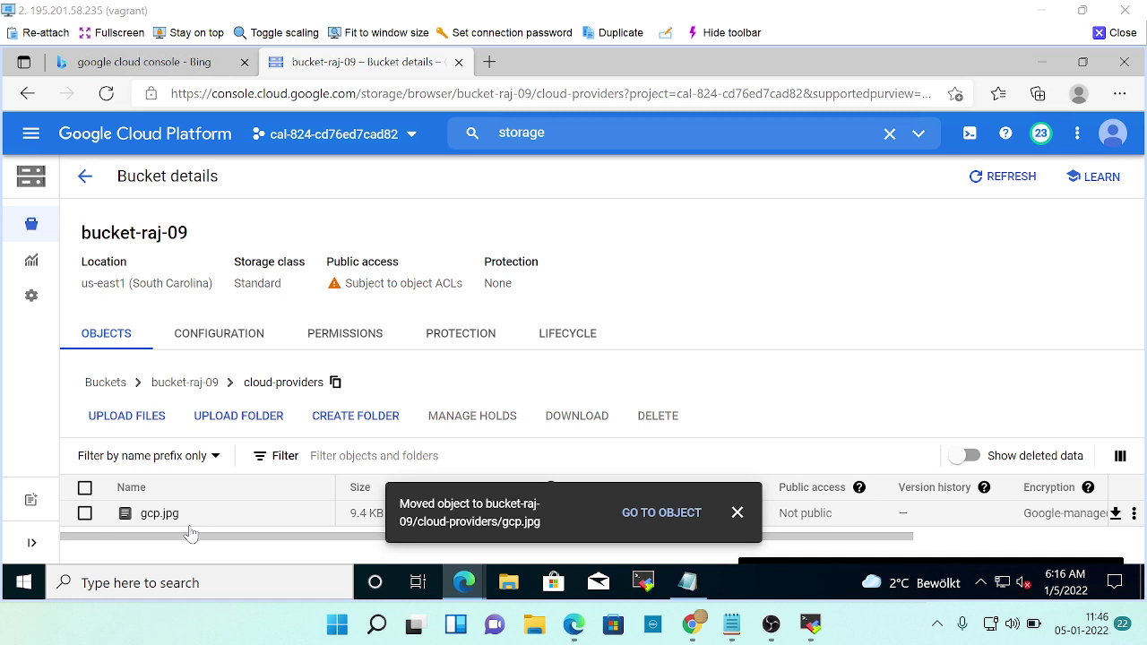
key("alt+Tab")
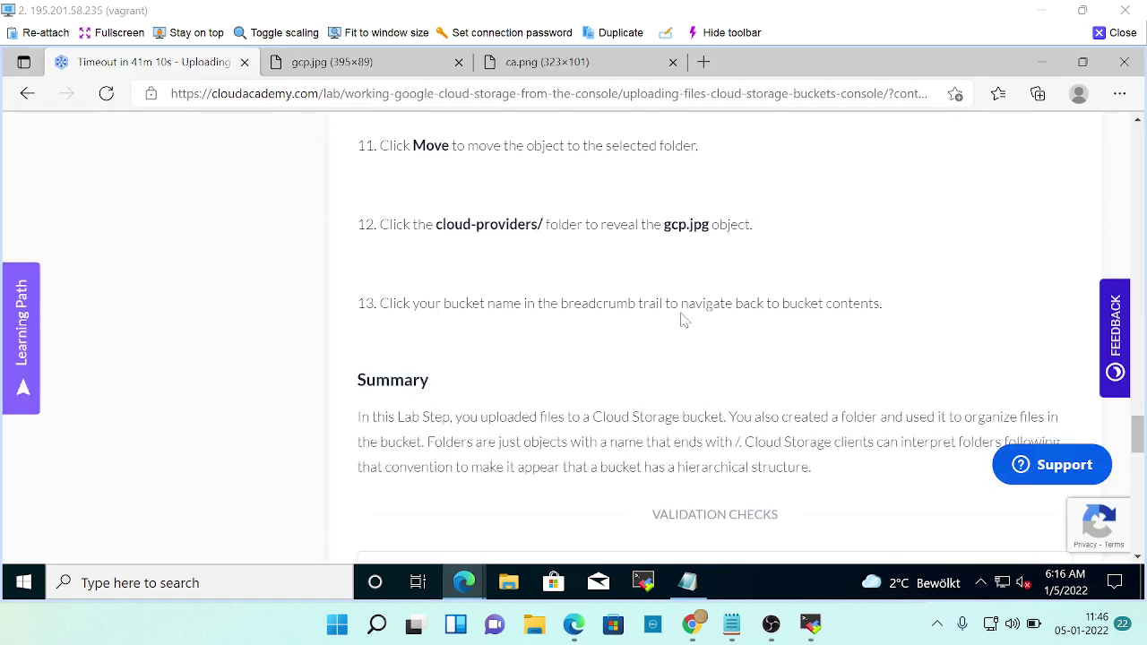
key("alt+Tab")
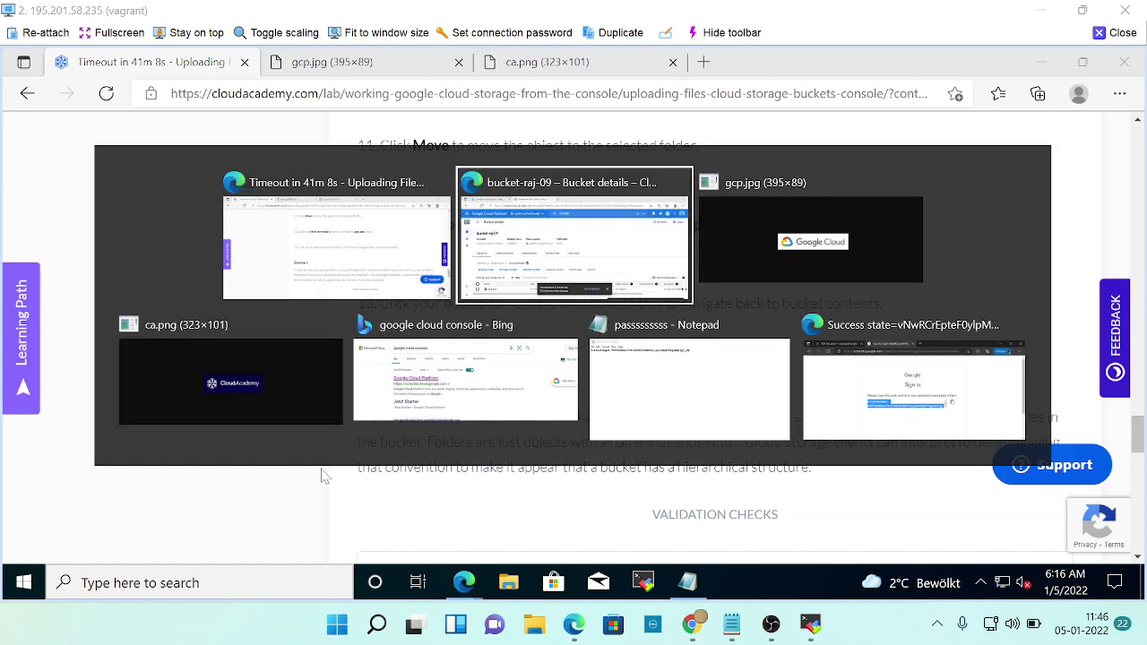
Run the 'Count items inside the Cloud Storage bucket' check, then go to Next Step once it passes.
left_click(370, 464)
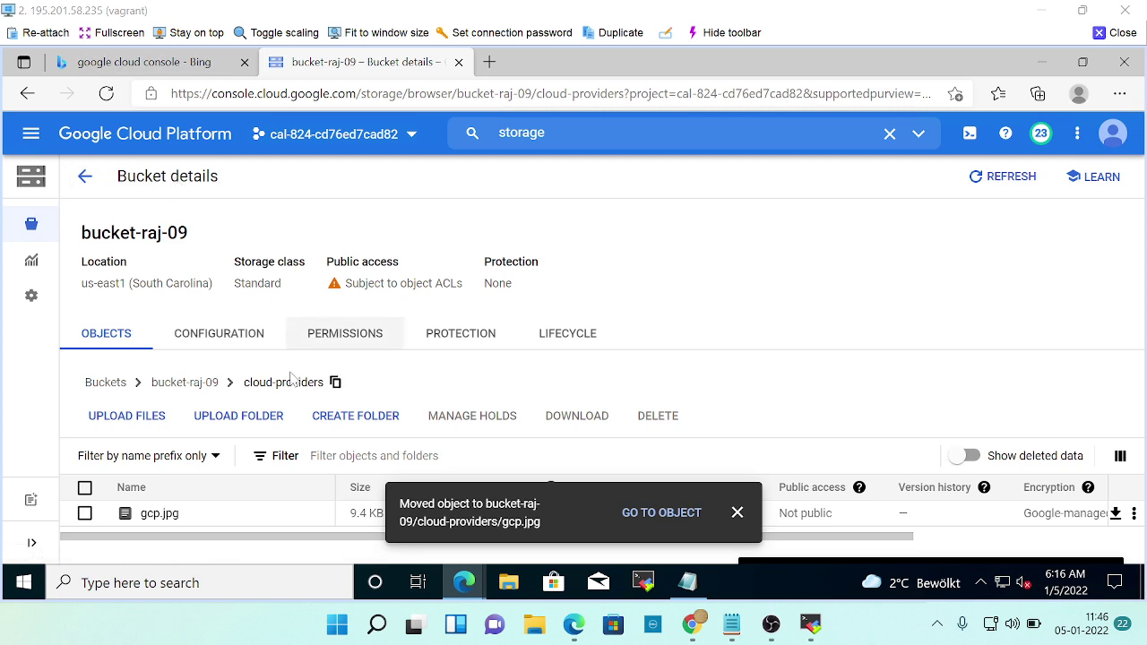
key("alt+Tab")
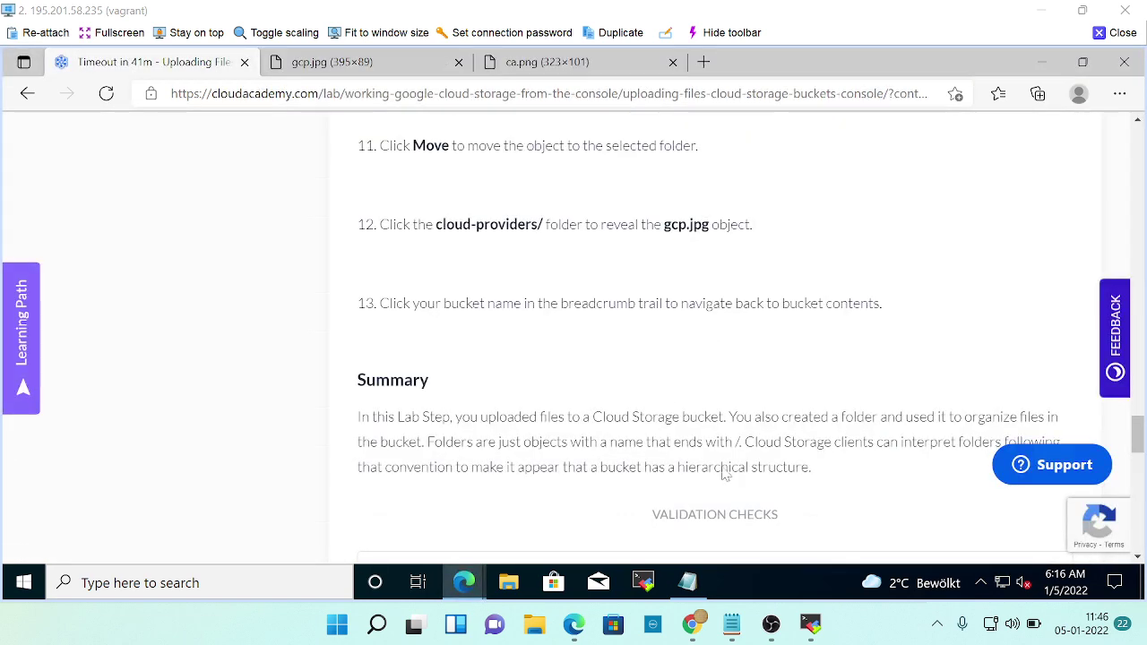
scroll(663, 432, "down", 3)
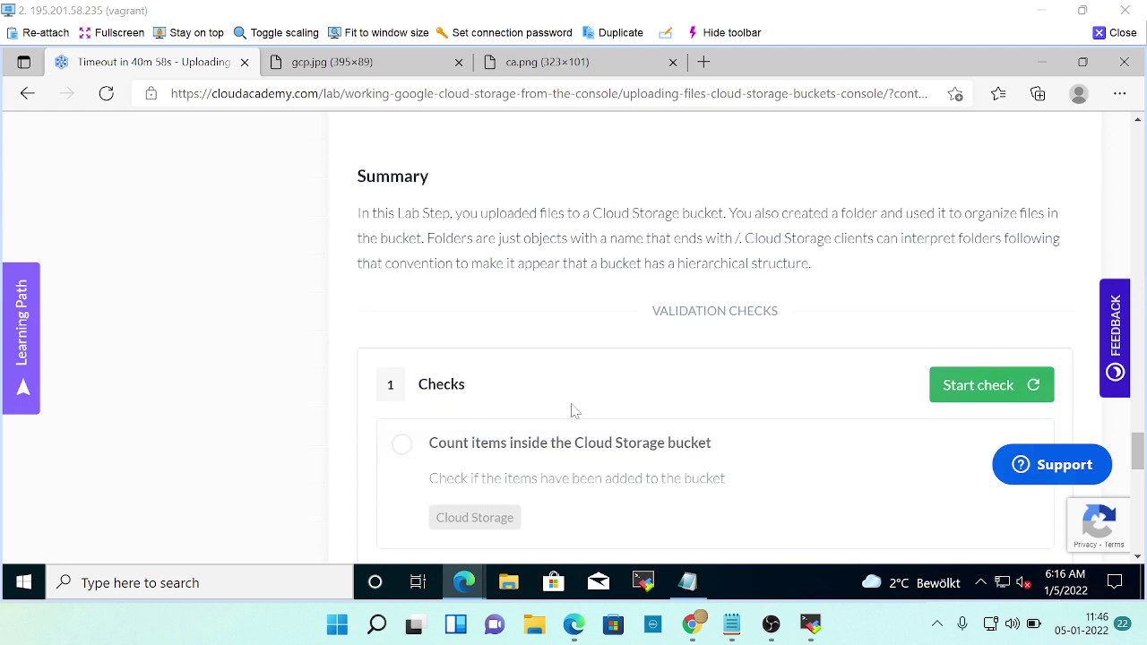
left_click(996, 386)
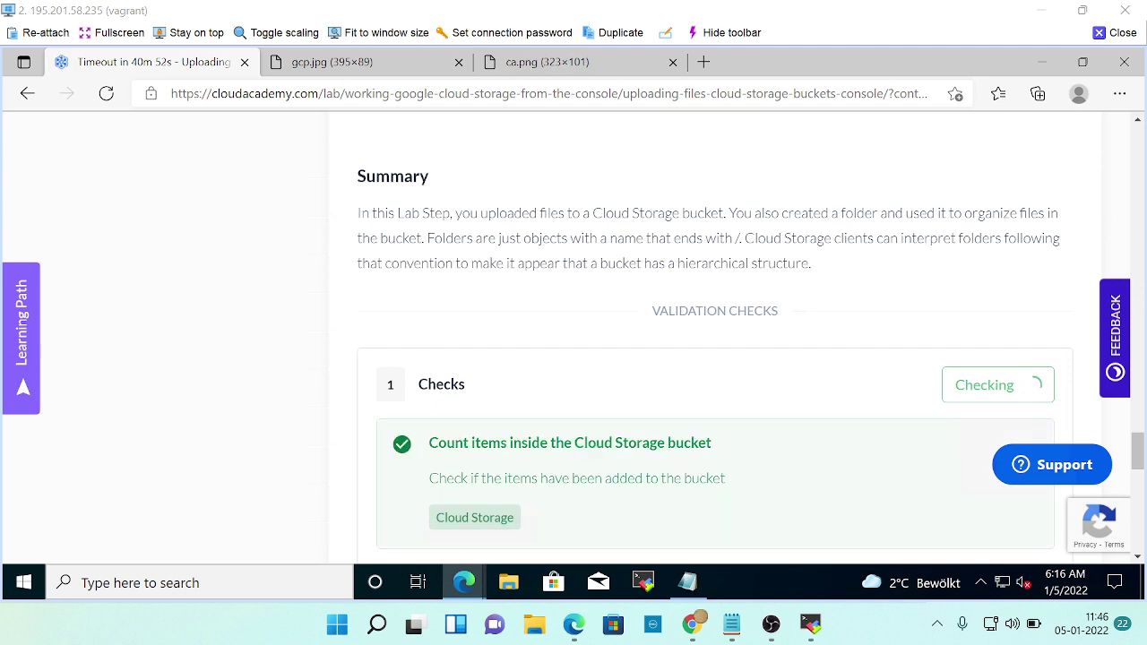
scroll(635, 505, "up", 3)
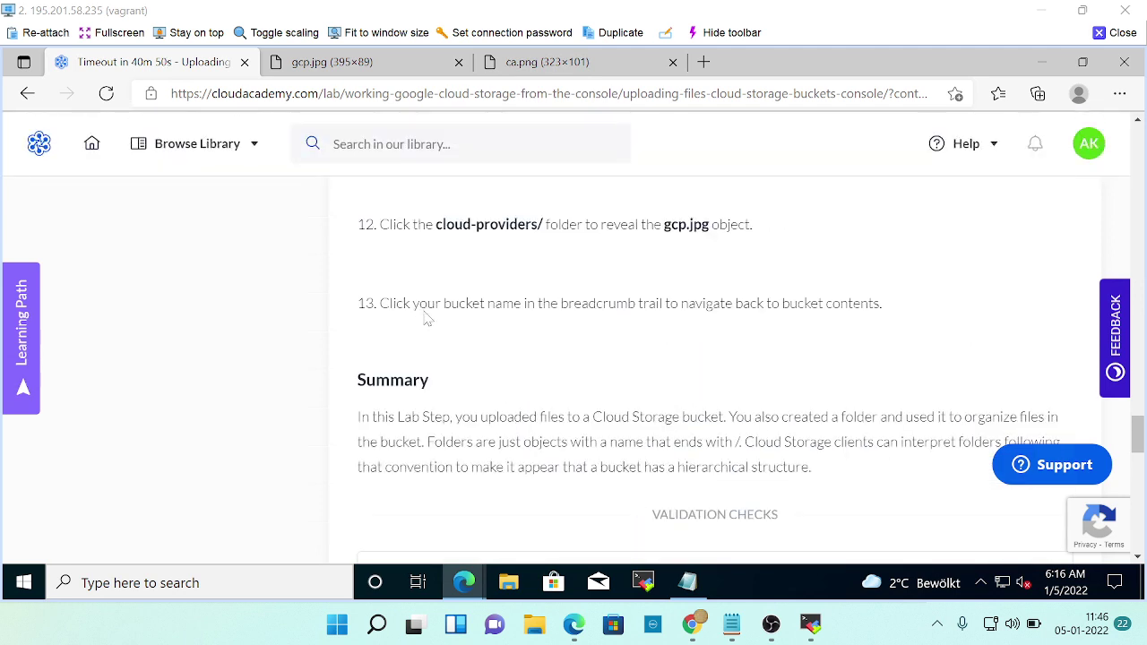
scroll(725, 371, "down", 5)
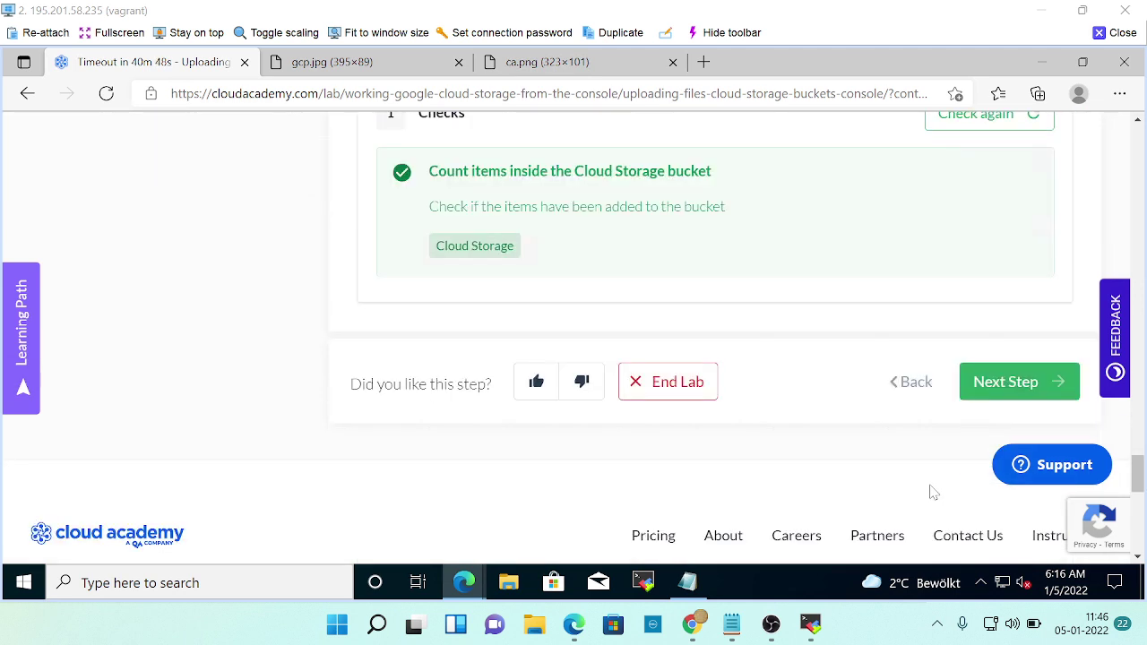
left_click(986, 389)
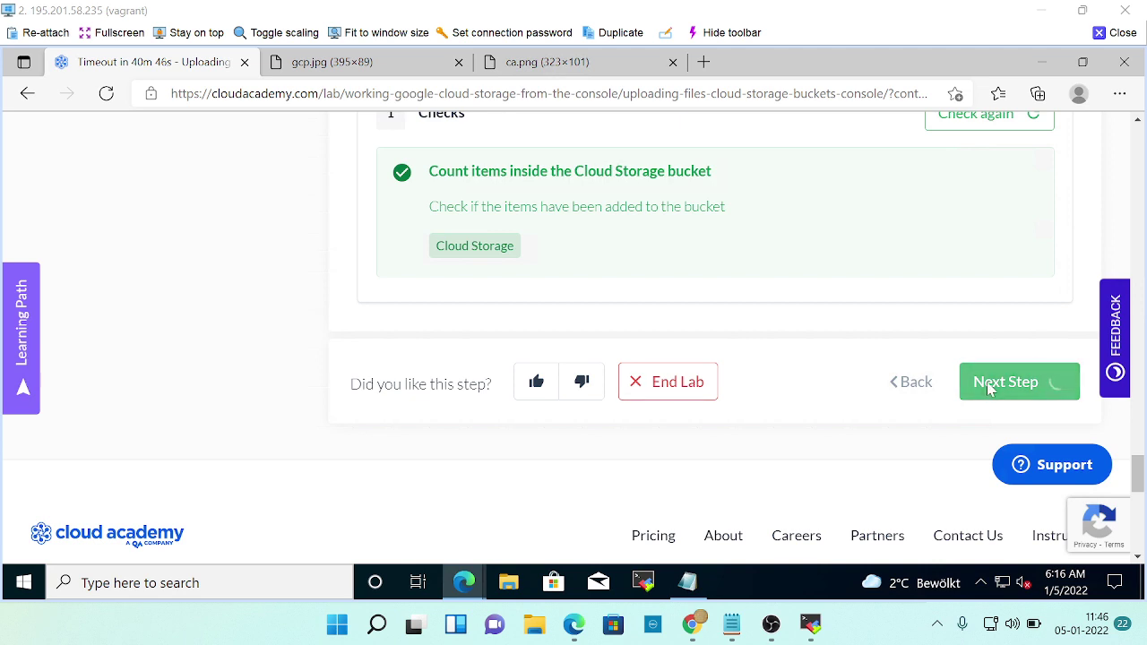
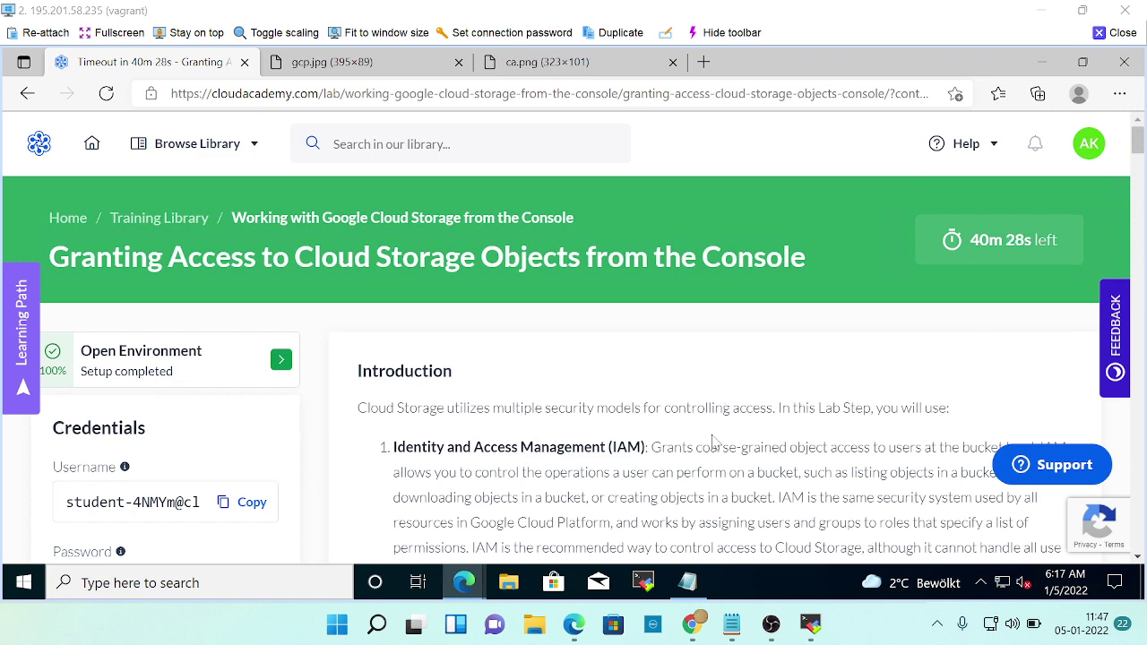
Read through the lab's Permissions instructions, then return to the bucket-raj-09 Console window.
scroll(717, 442, "down", 3)
scroll(717, 443, "down", 10)
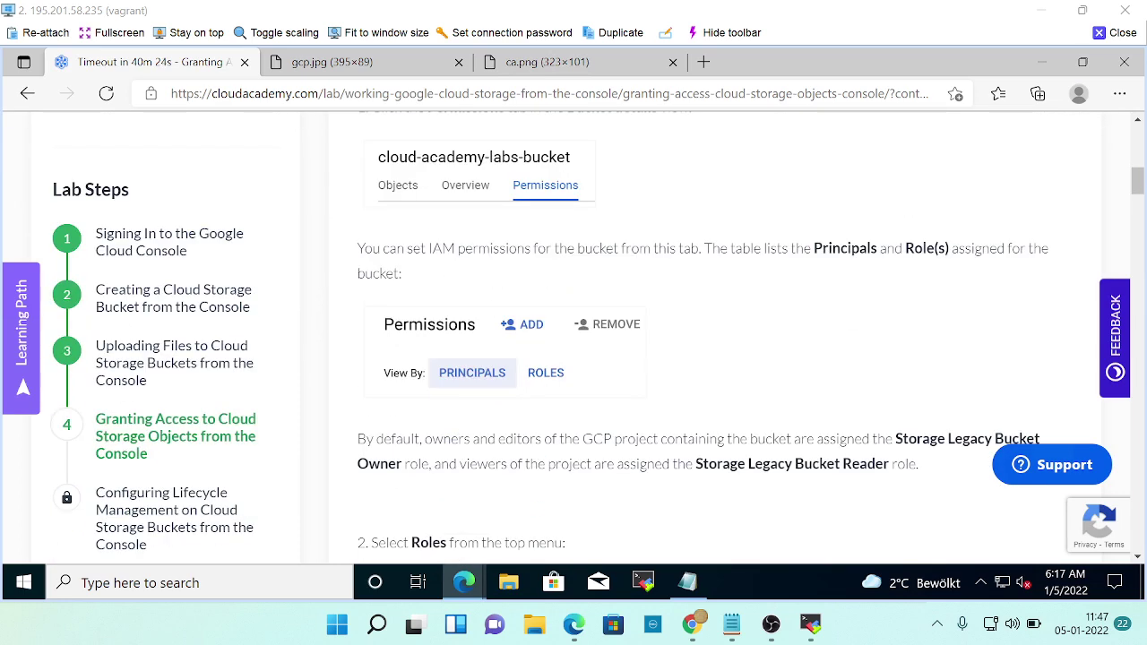
scroll(715, 441, "down", 2)
scroll(715, 441, "up", 1)
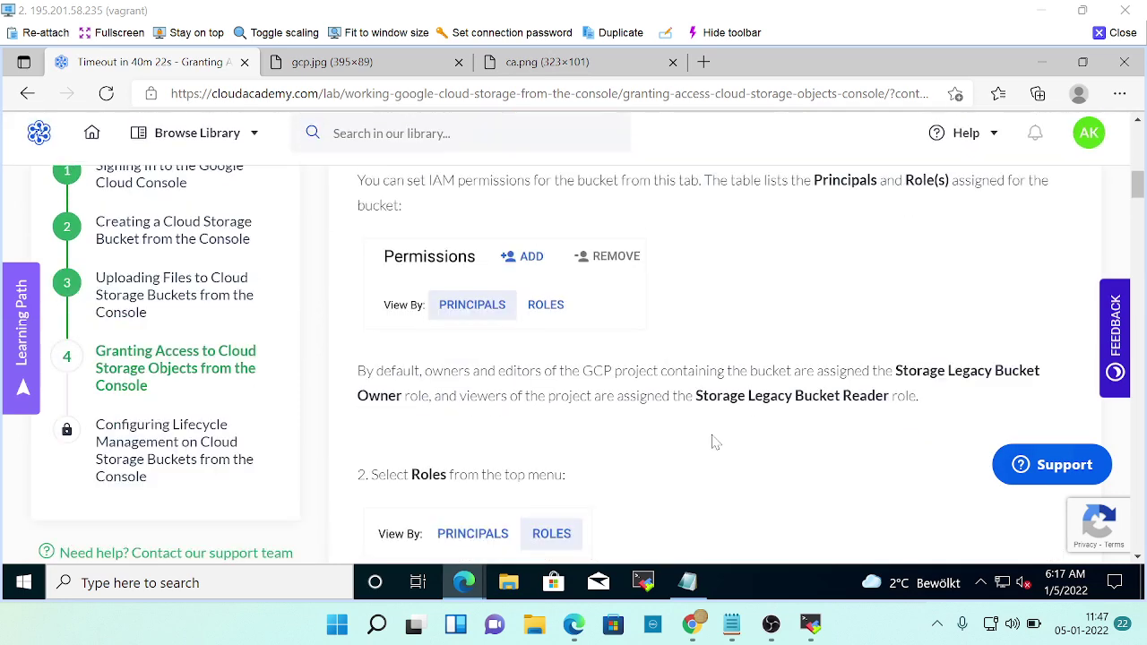
scroll(715, 441, "up", 3)
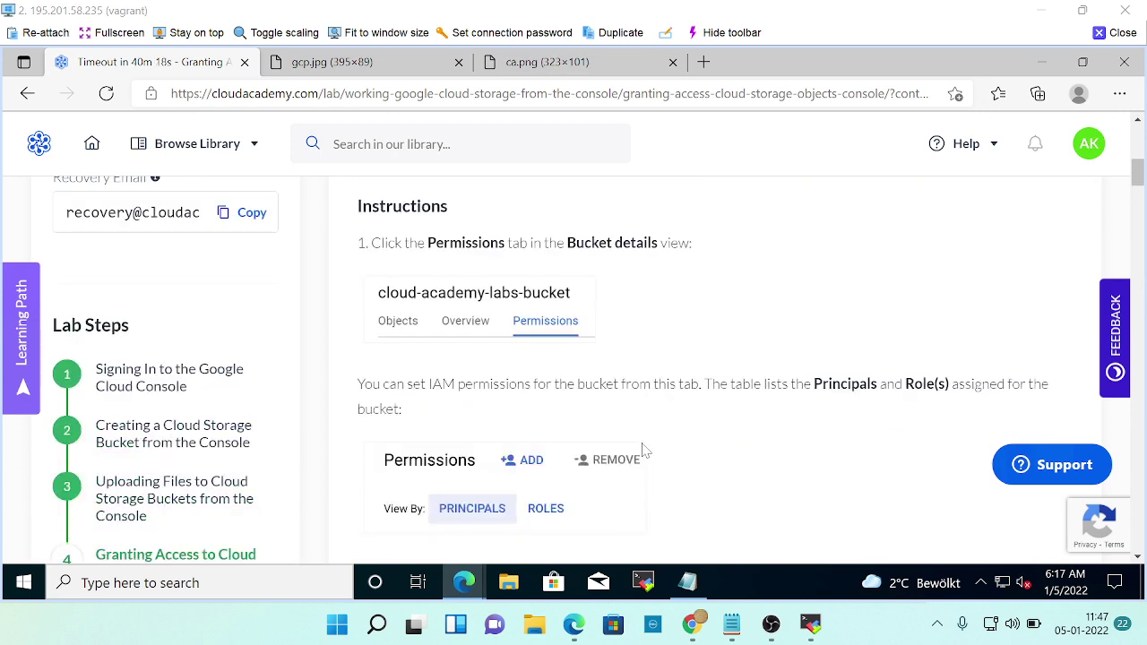
scroll(563, 400, "down", 1)
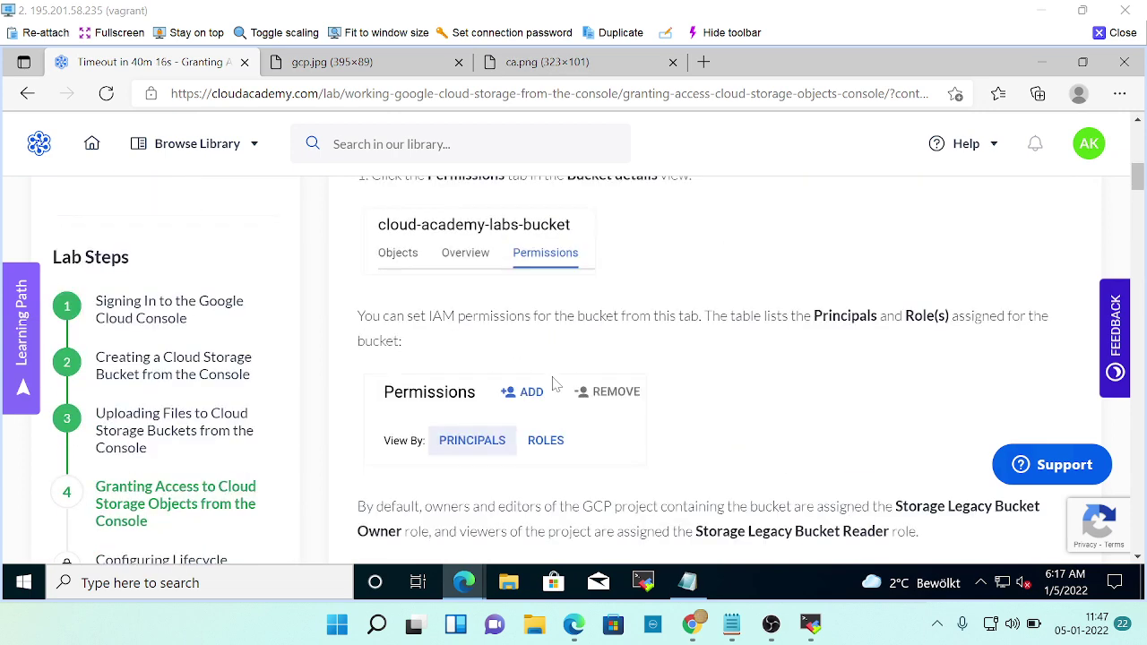
scroll(487, 311, "up", 2)
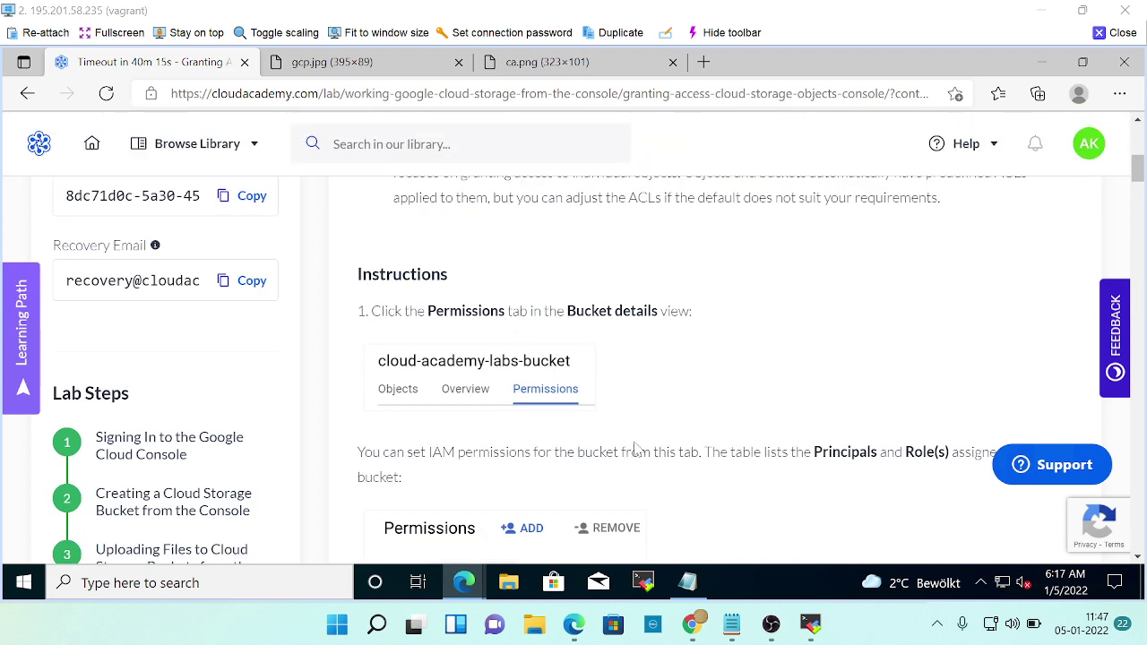
key("alt+Tab")
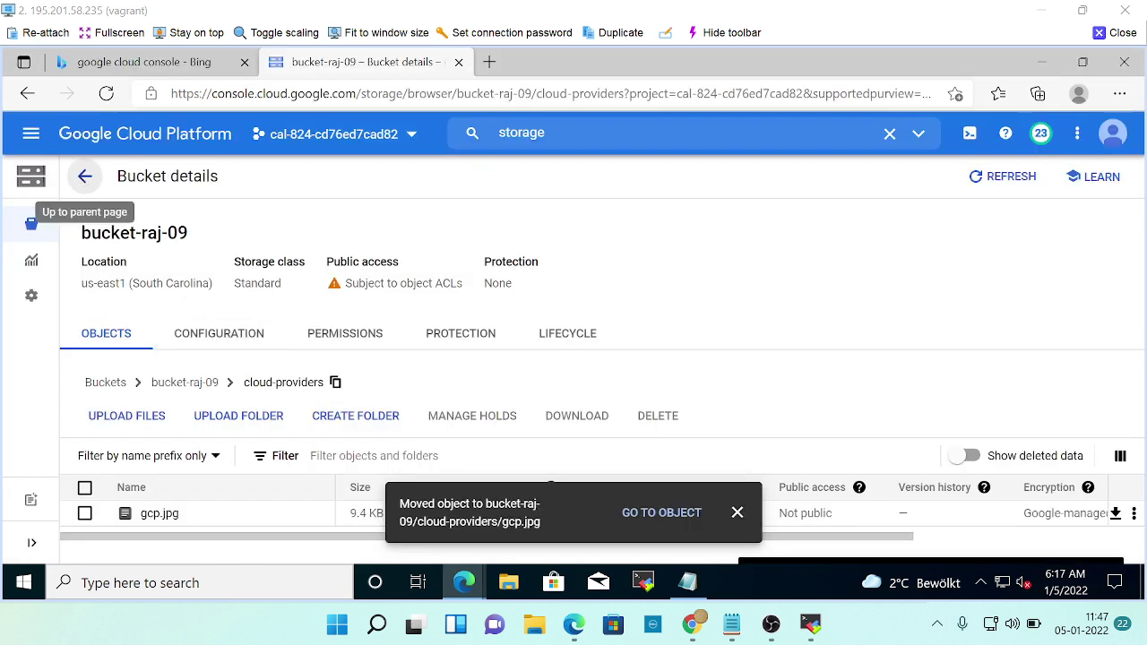
Go back to the bucket list and open bucket-raj-09's Permissions tab.
left_click(85, 178)
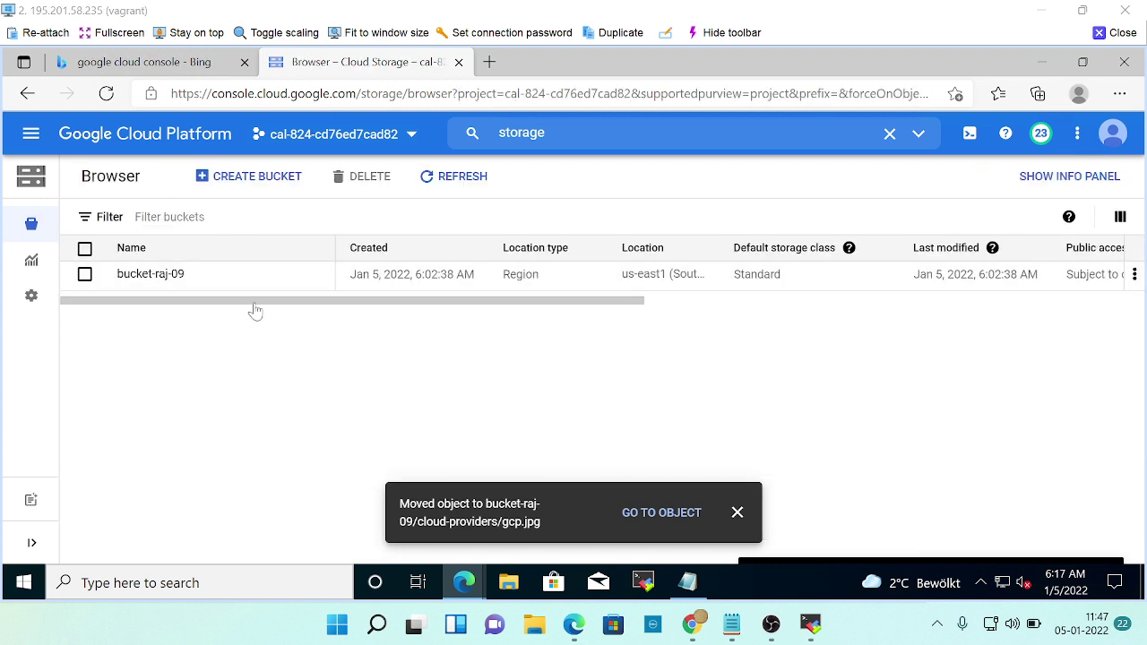
left_click(162, 278)
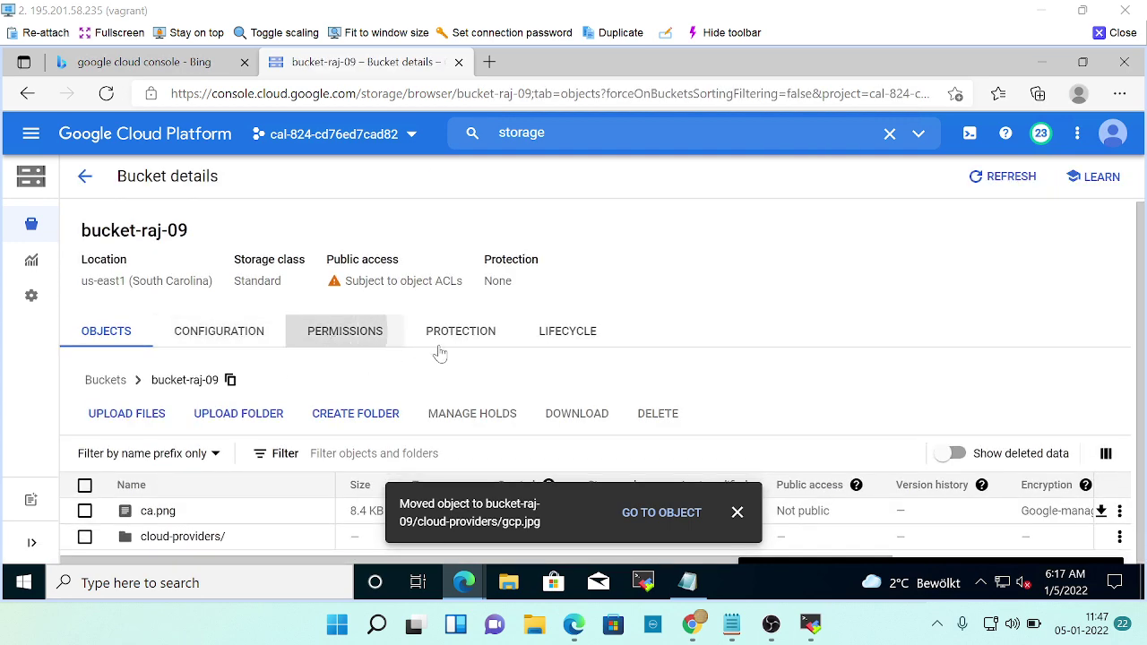
left_click(345, 331)
Read further in the lab instructions, then return to the Permissions tab.
key("alt+Tab")
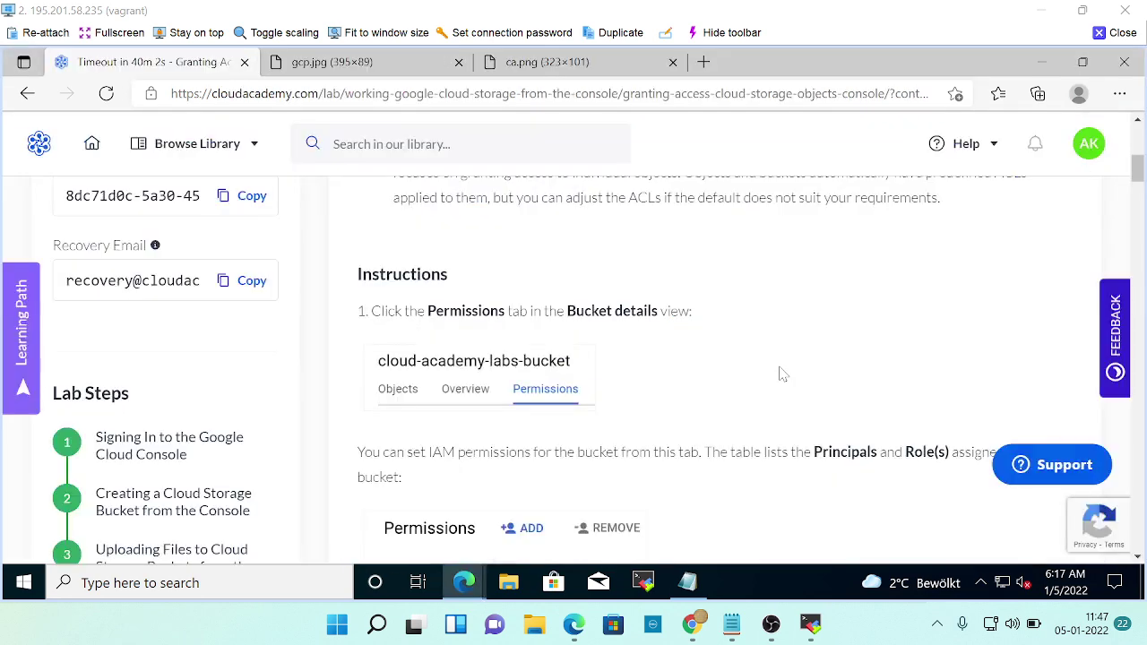
scroll(870, 333, "down", 2)
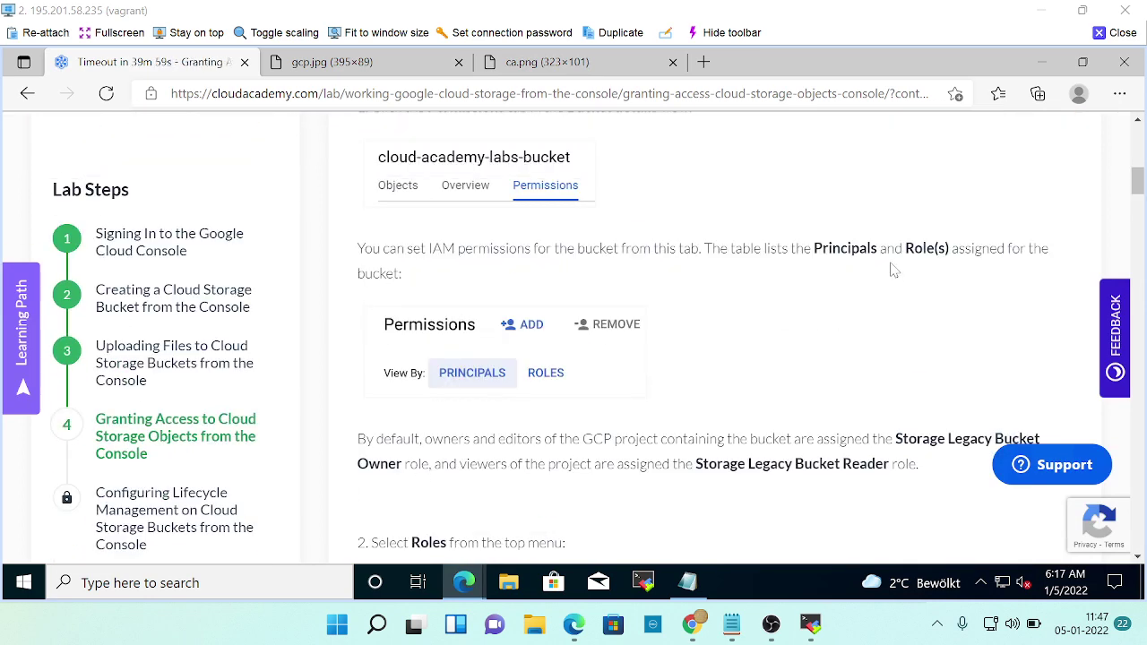
scroll(653, 352, "down", 1)
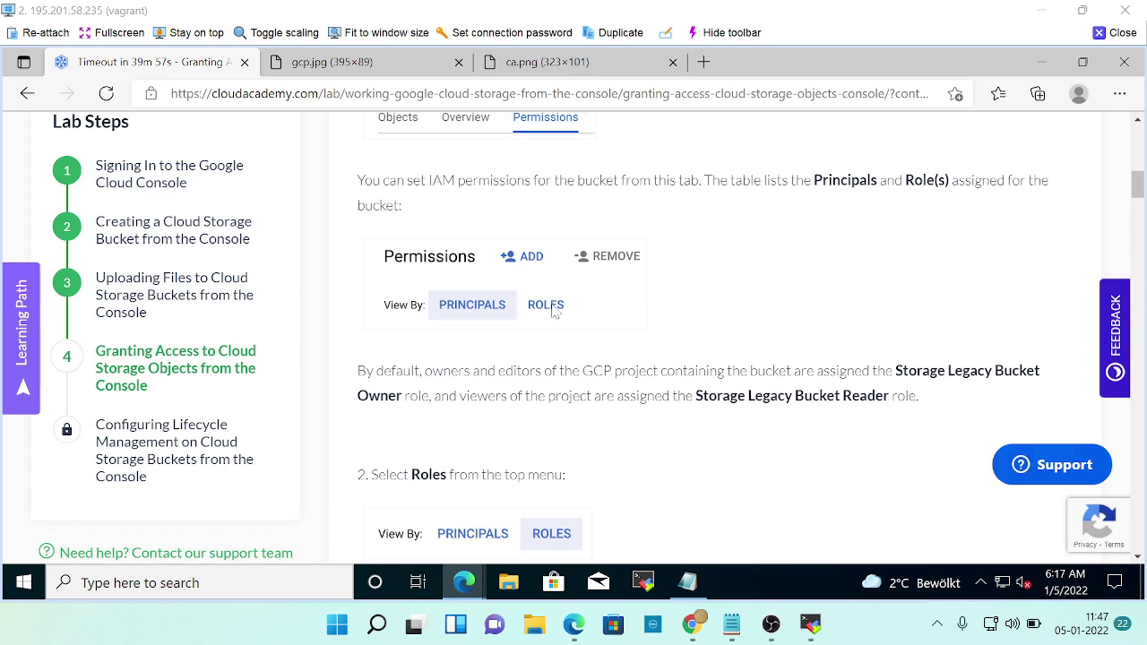
scroll(656, 395, "down", 1)
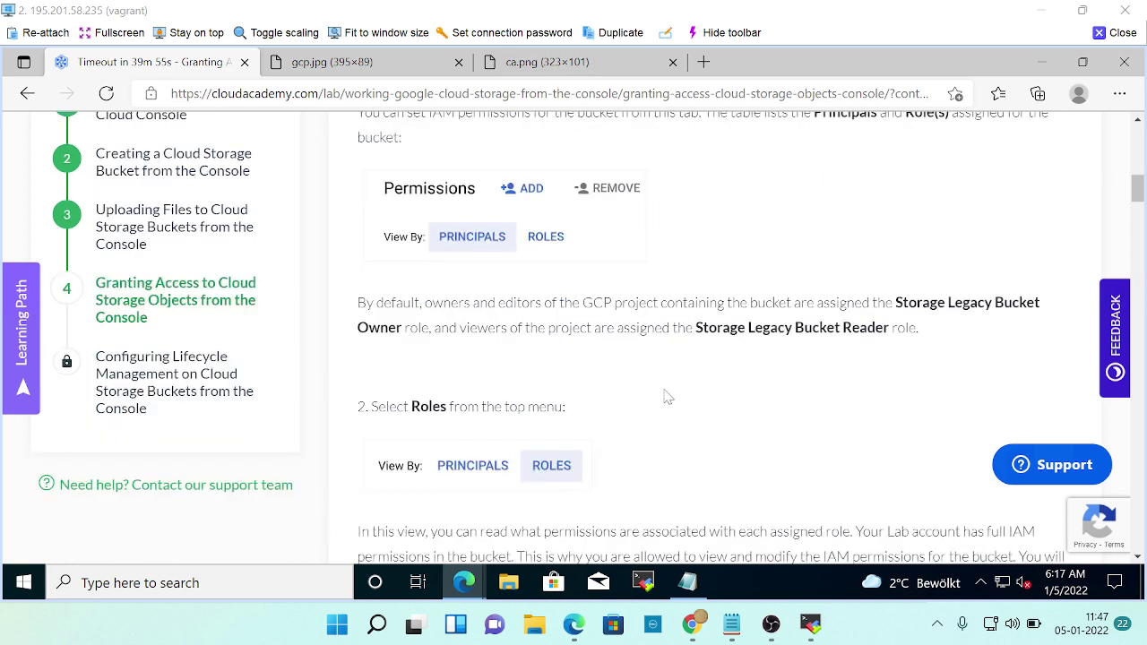
key("alt+Tab")
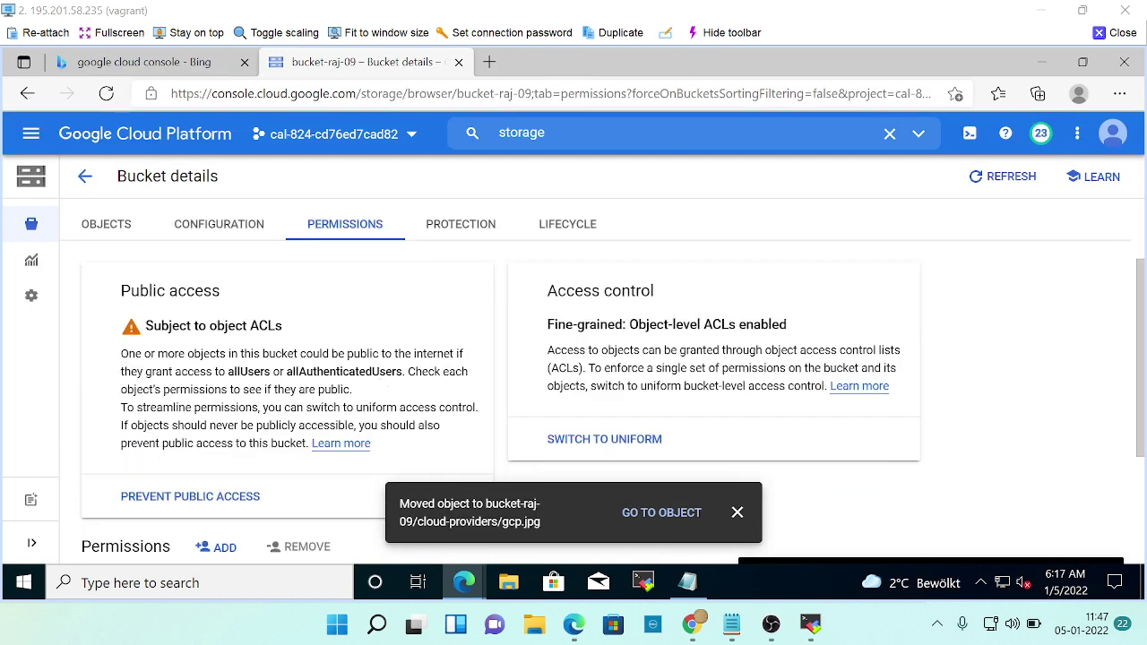
Scroll the bucket's permissions page while cross-checking the lab instructions.
scroll(591, 376, "down", 1)
scroll(378, 386, "down", 1)
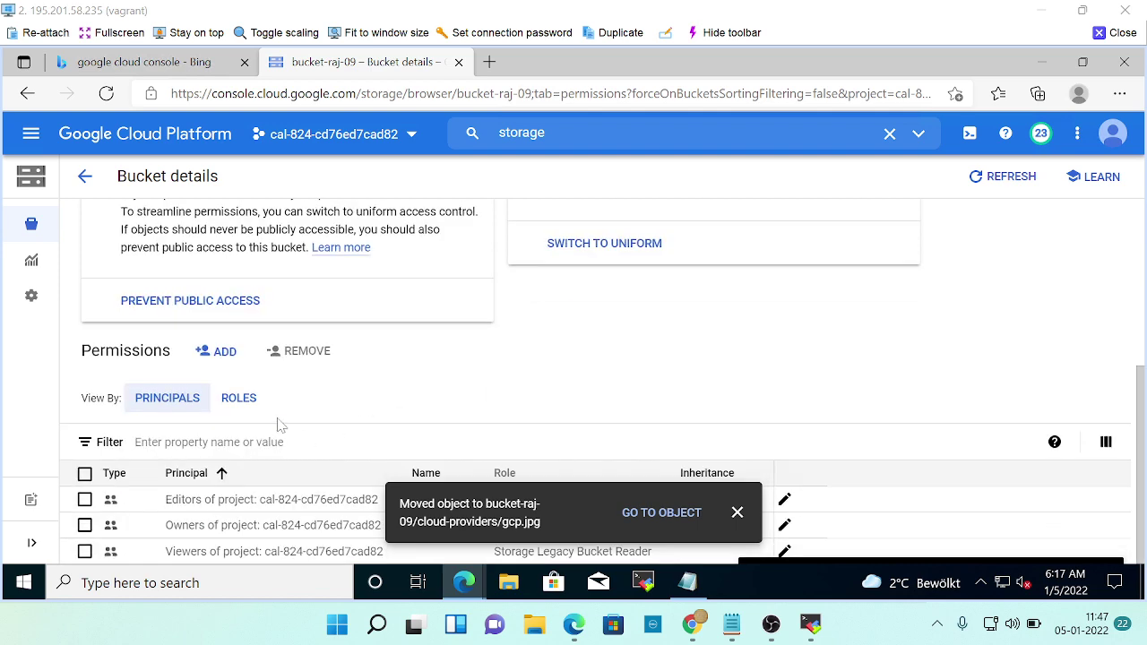
key("alt+Tab")
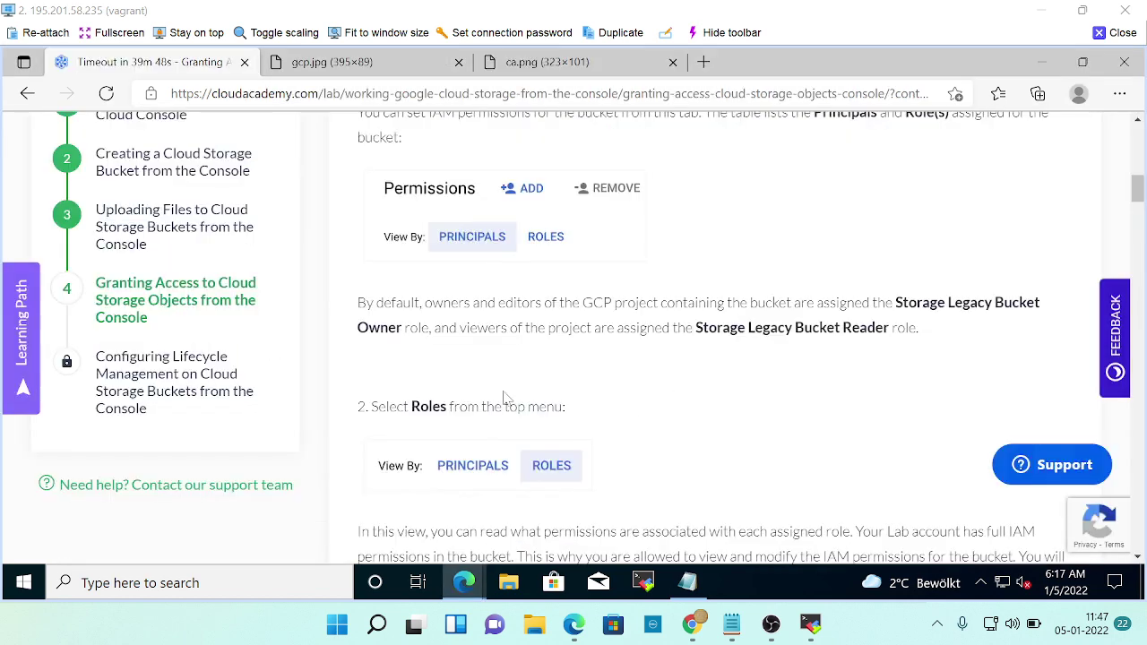
scroll(486, 428, "down", 1)
scroll(642, 420, "up", 2)
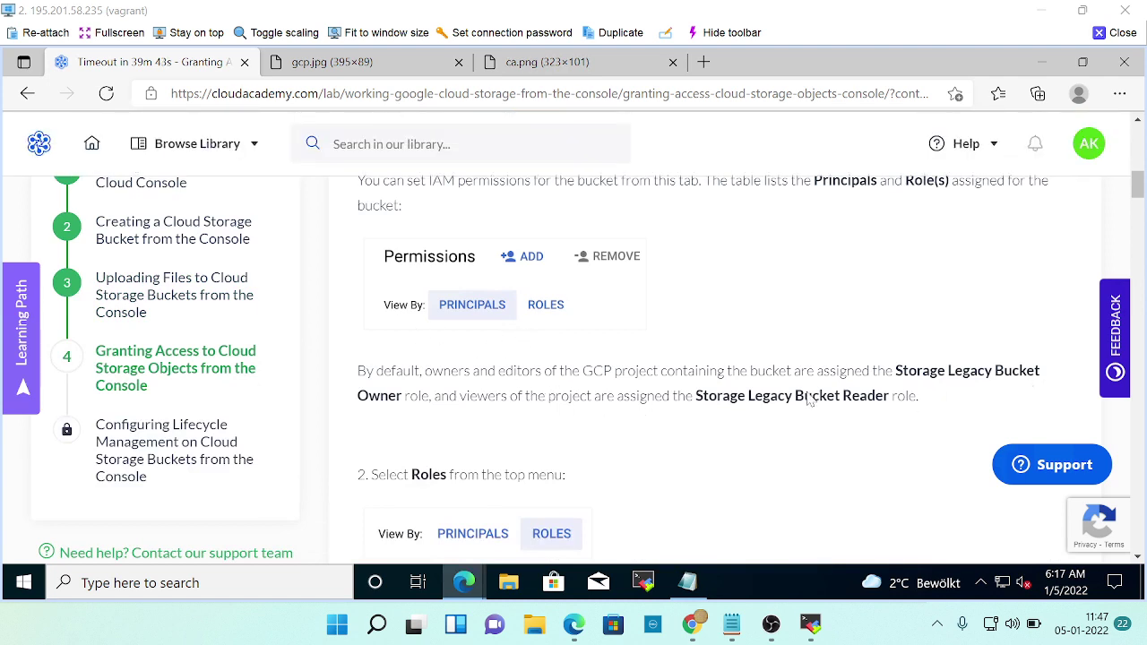
key("alt+Tab")
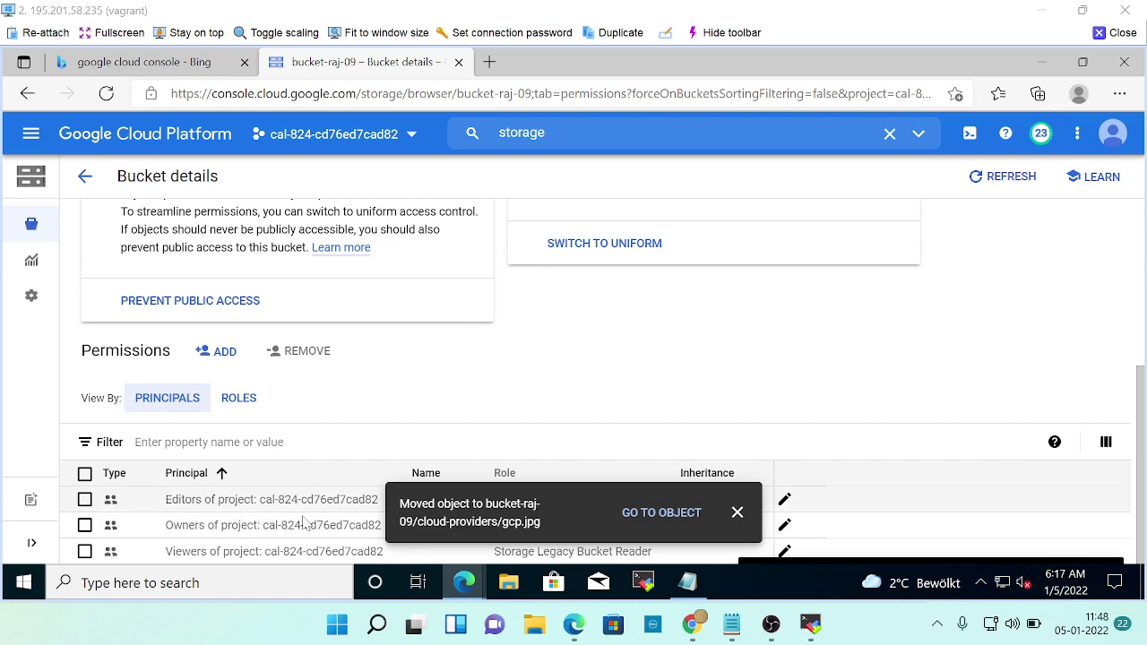
key("alt+Tab")
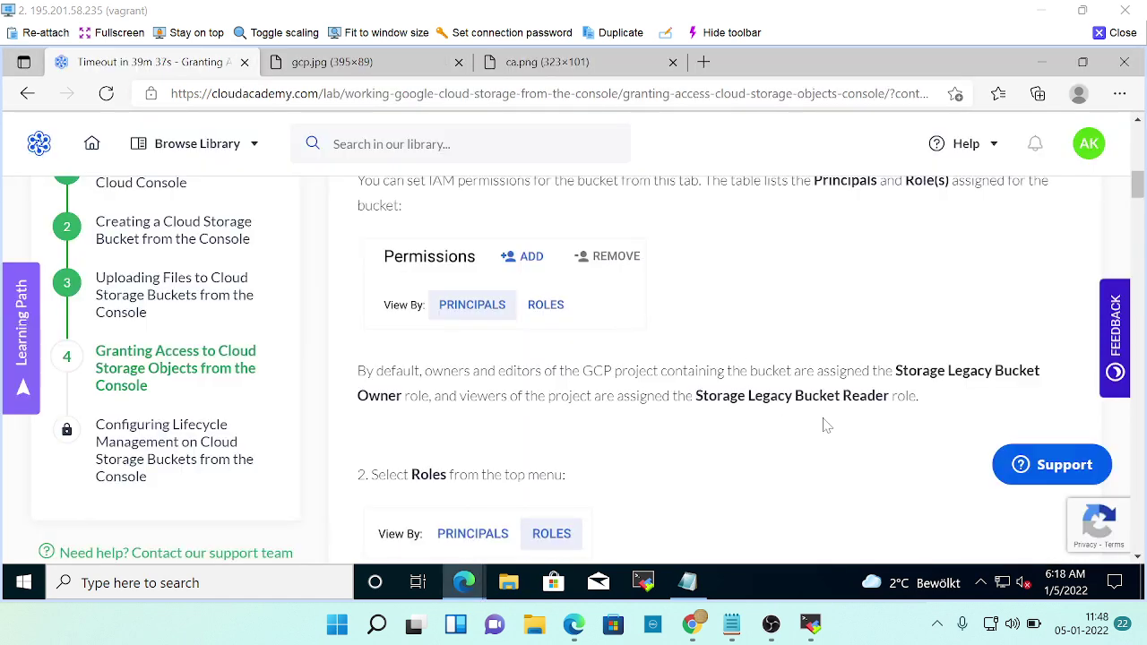
scroll(896, 427, "down", 2)
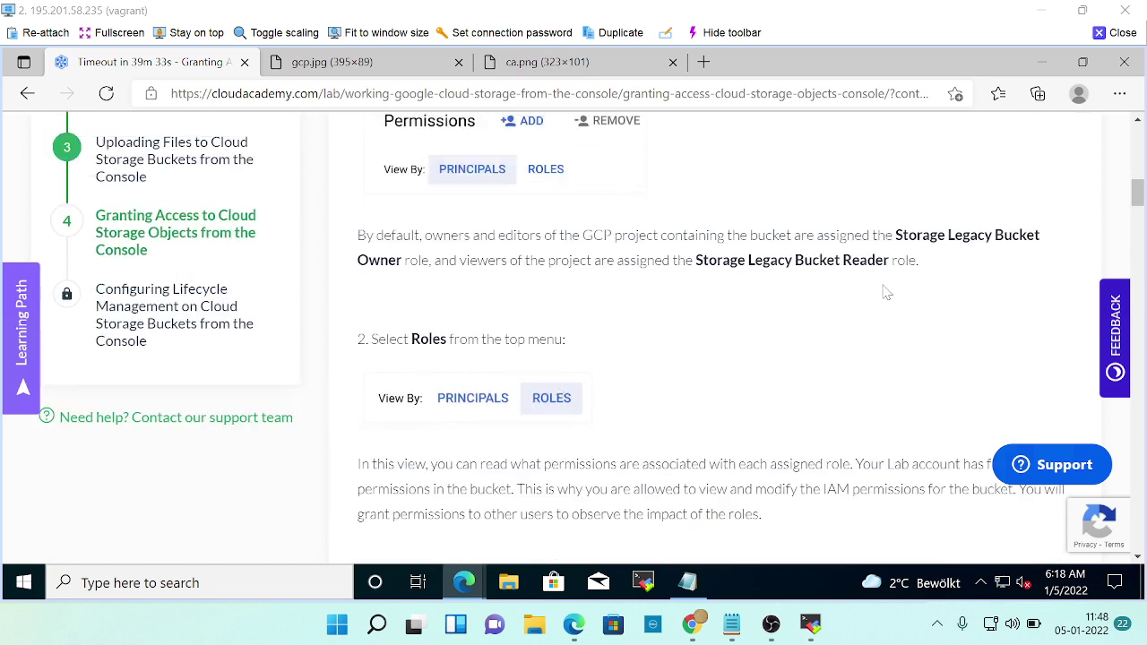
key("alt+Tab")
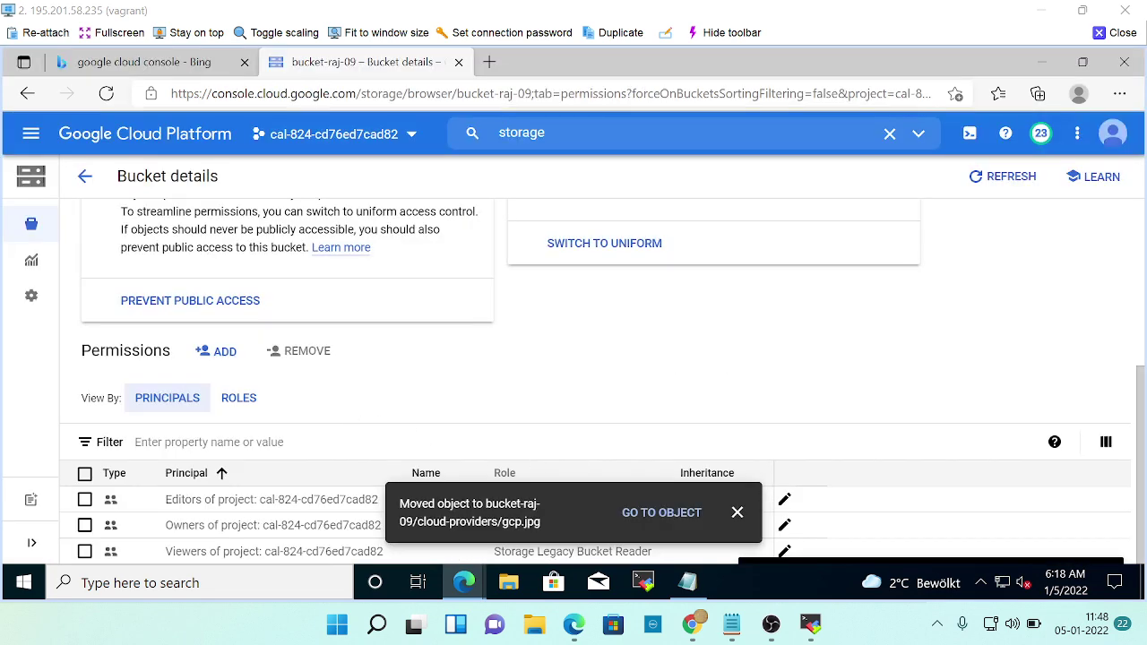
Dismiss the 'Moved object' notice and view bucket-raj-09's permissions grouped by role.
left_click(736, 512)
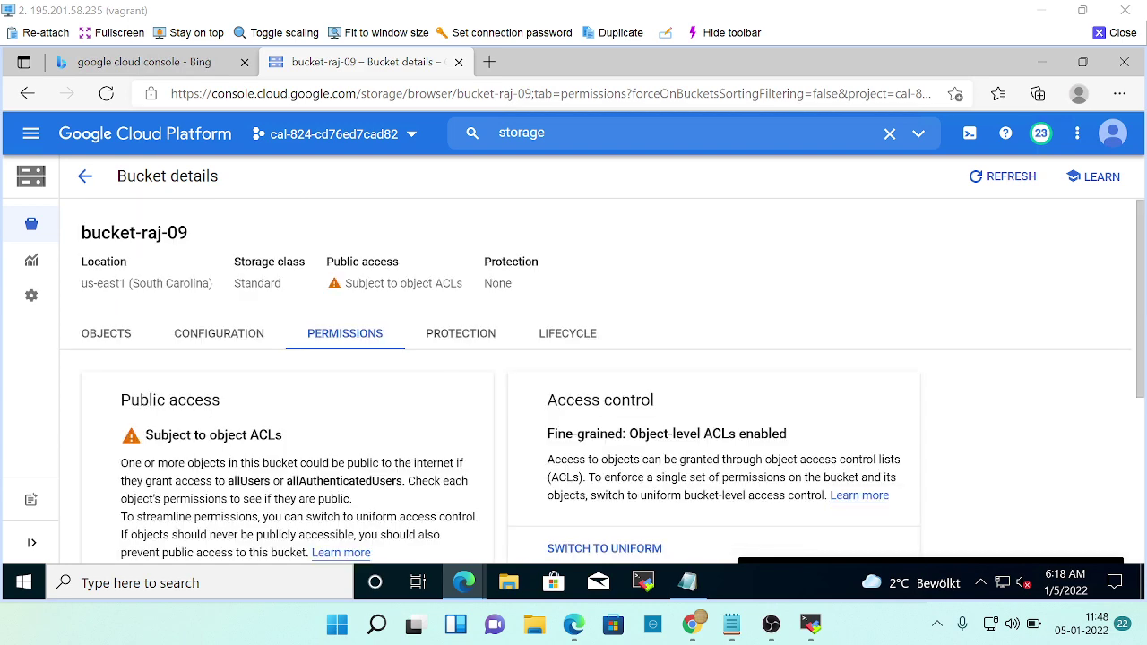
scroll(602, 380, "down", 1)
scroll(375, 446, "down", 3)
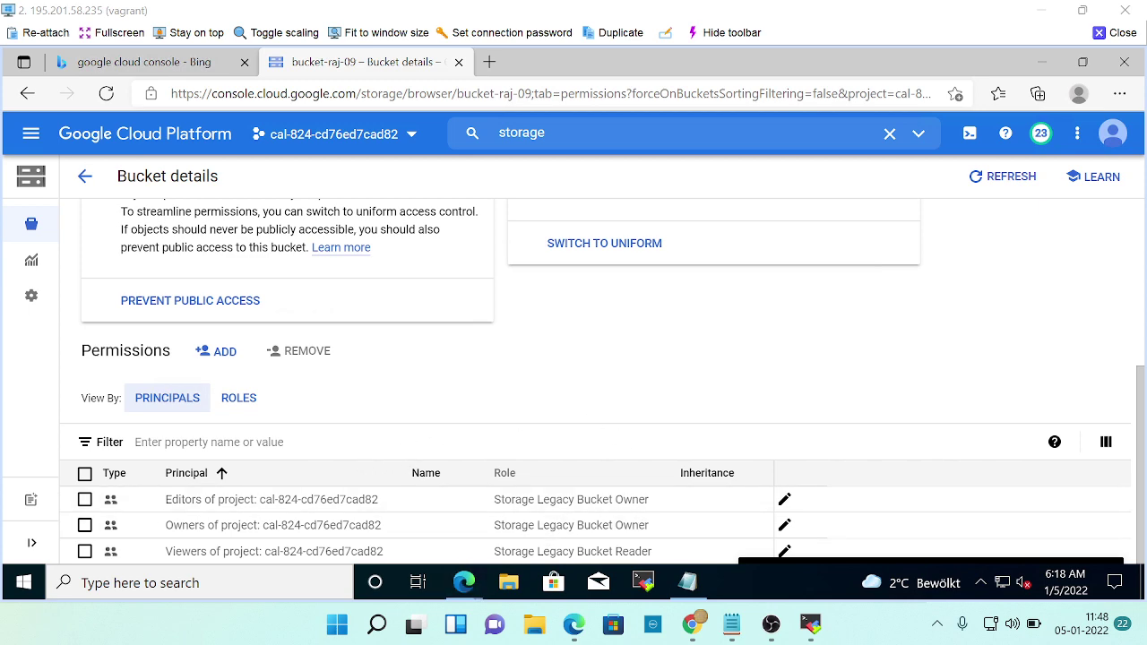
key("alt+Tab")
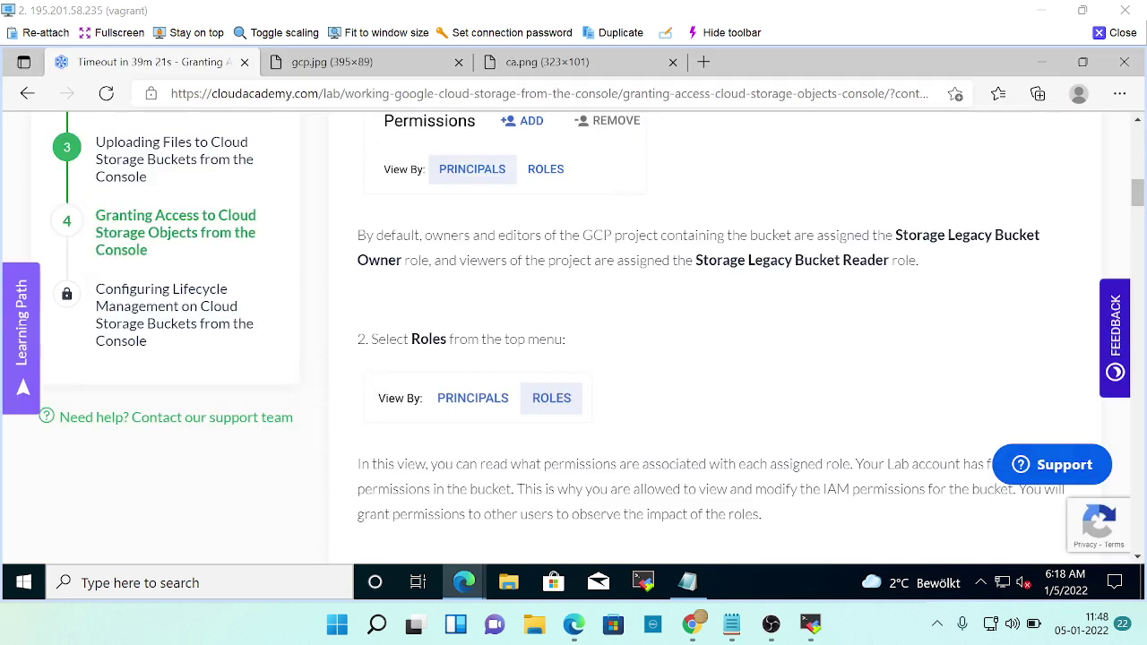
key("alt+Tab")
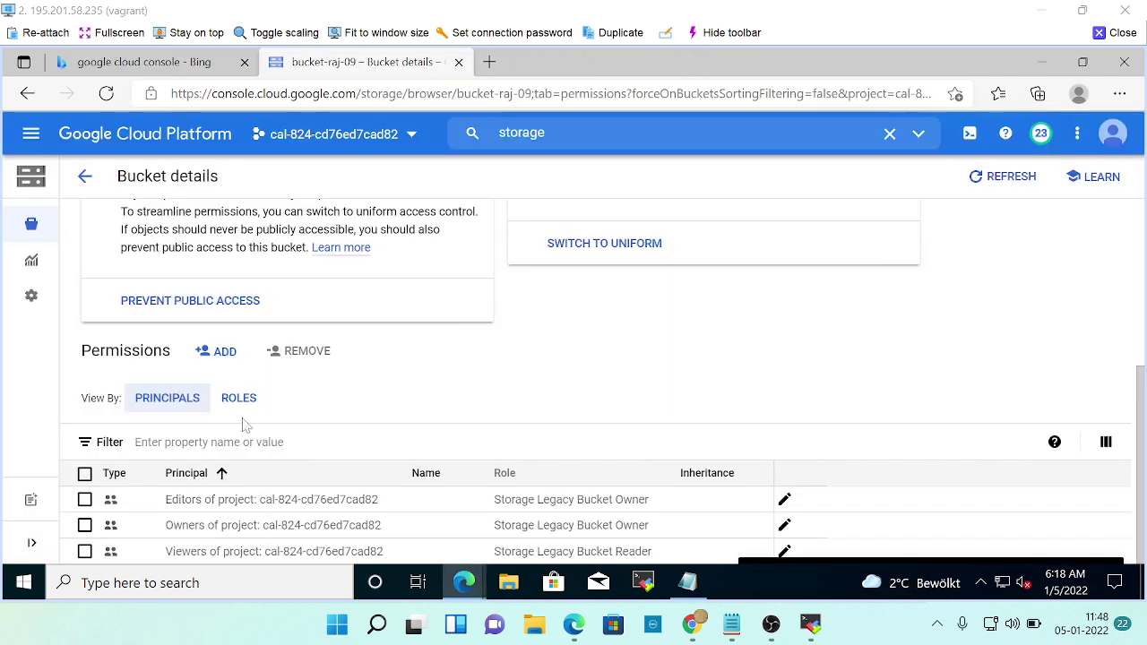
left_click(239, 398)
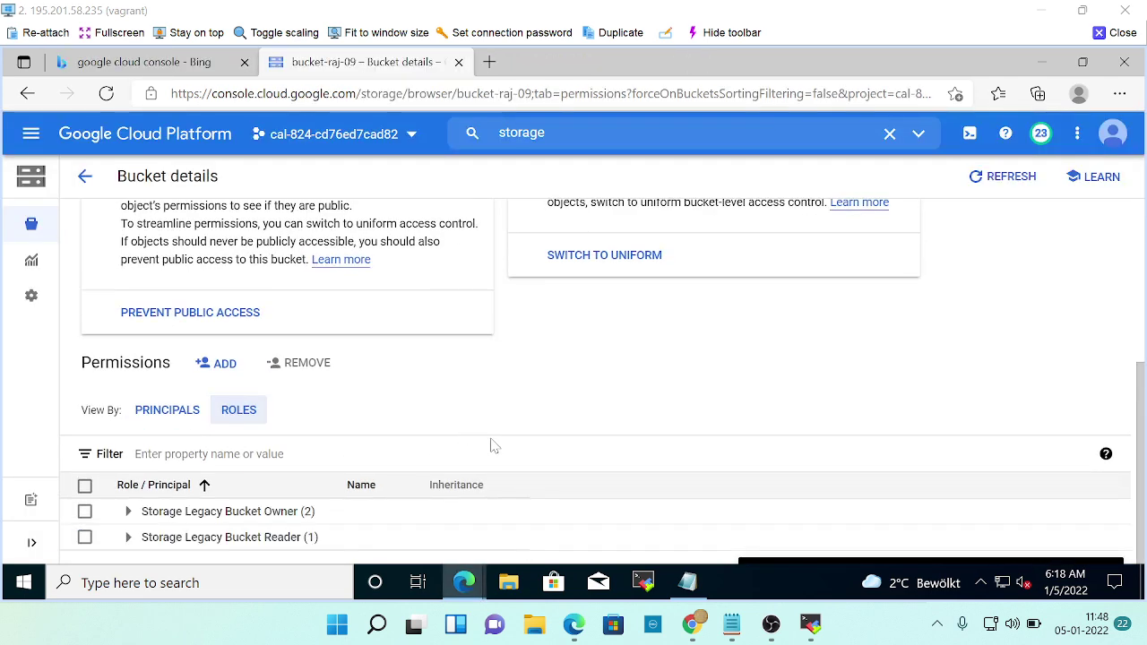
Consult the lab instructions, try starting a new access grant, and return to bucket-raj-09's permissions.
key("alt+Tab")
scroll(587, 417, "down", 2)
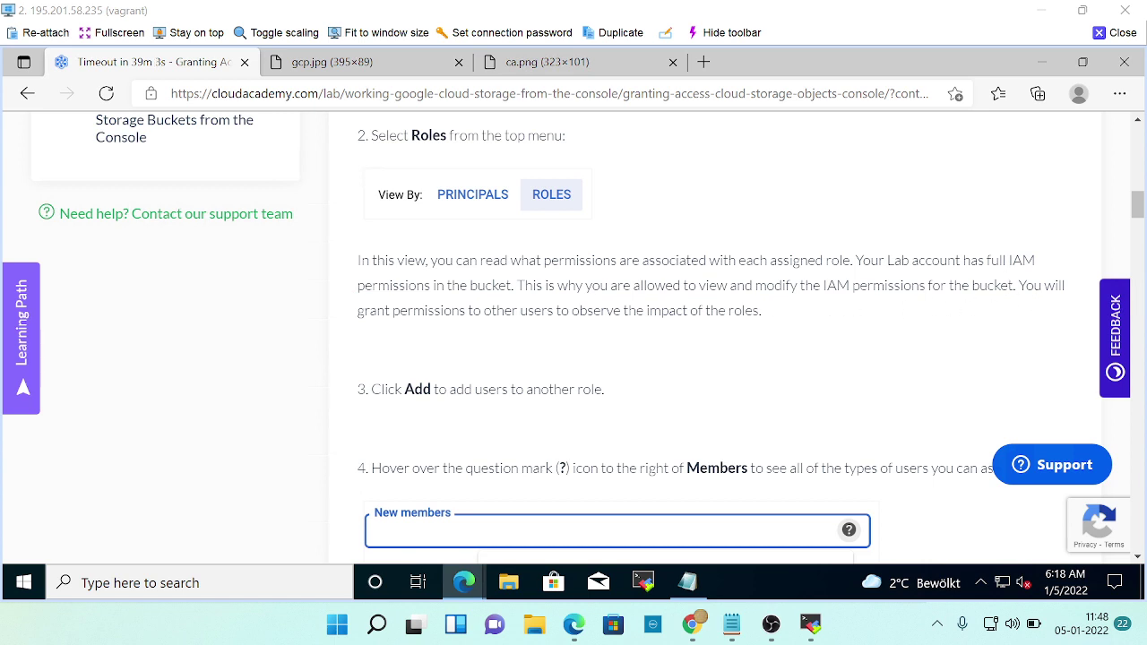
scroll(627, 361, "down", 2)
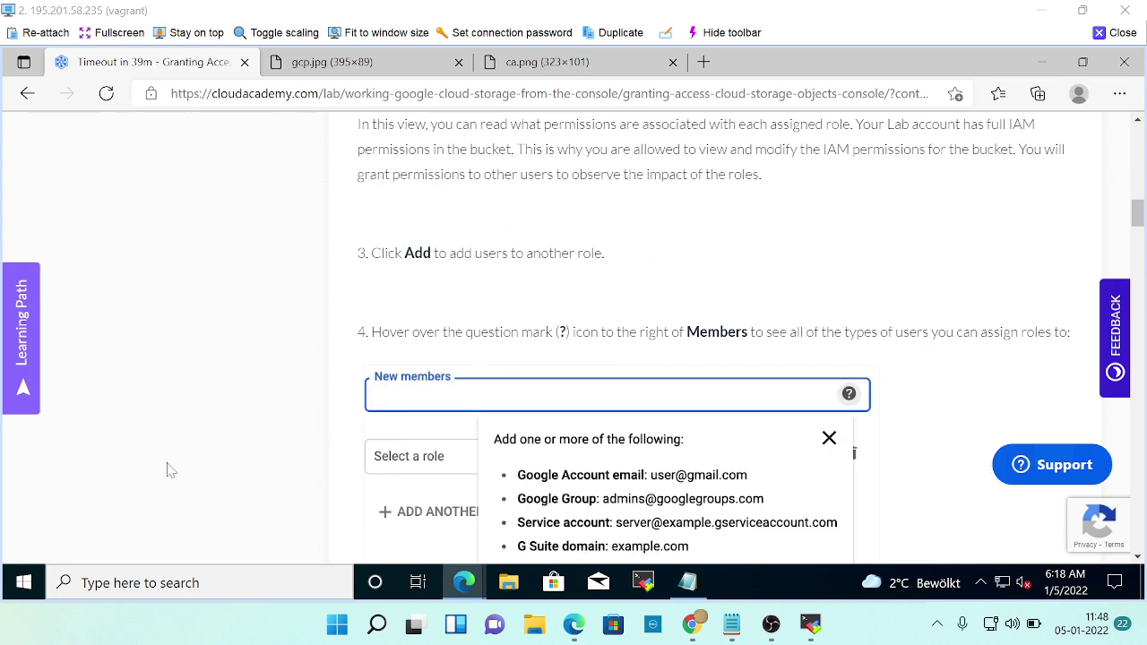
key("alt+Tab")
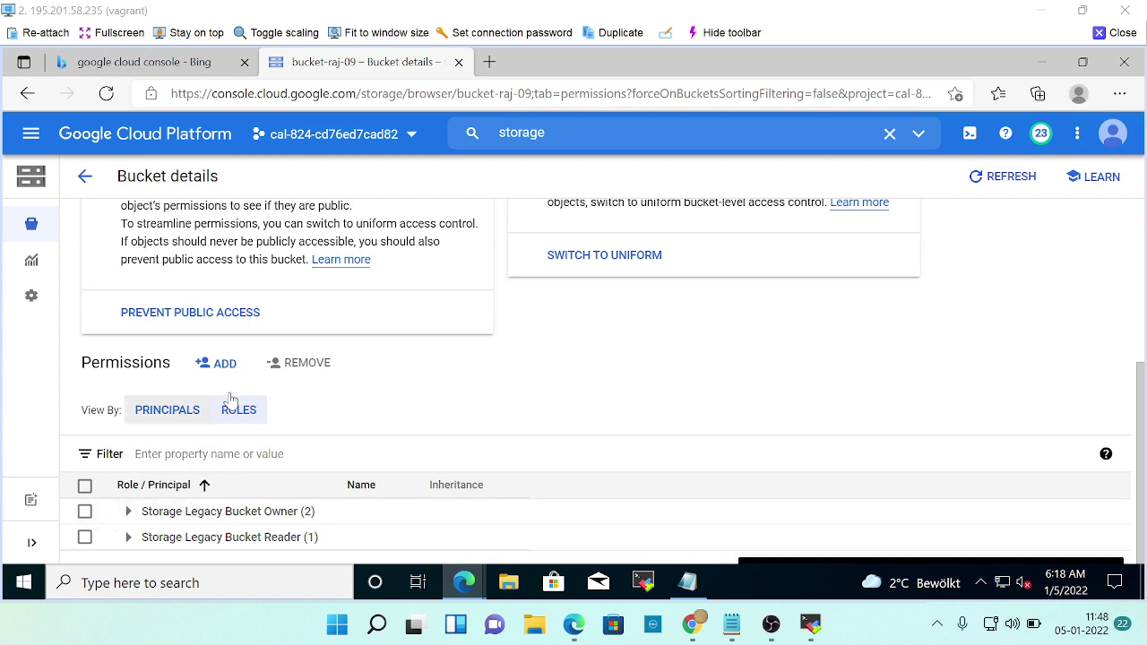
left_click(222, 364)
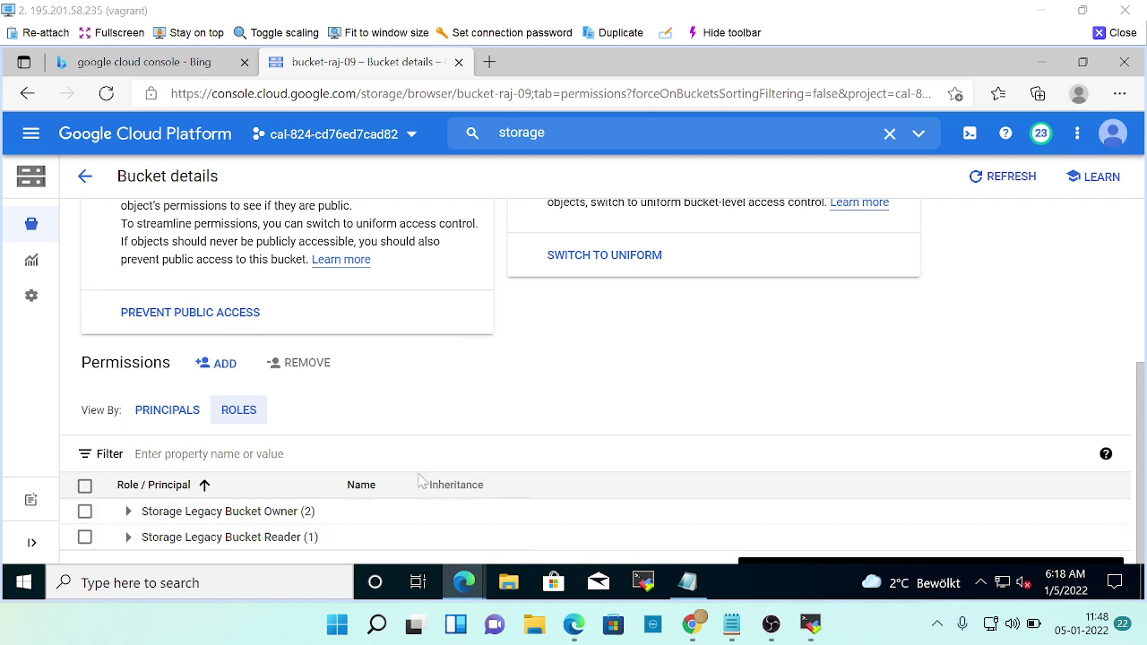
key("alt+Tab")
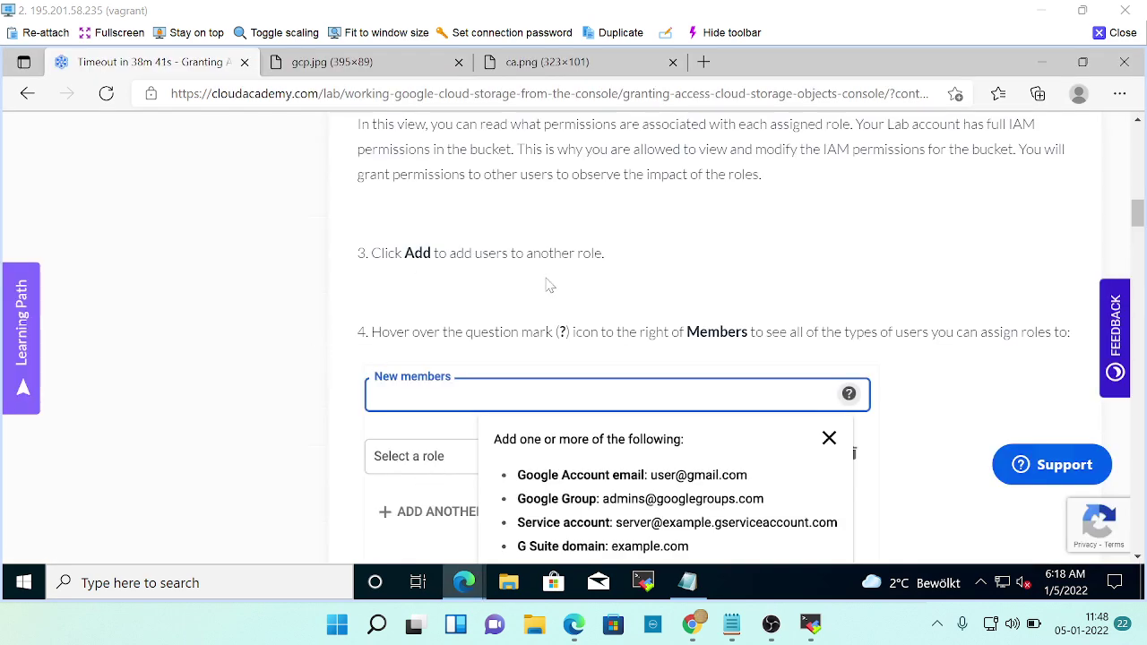
scroll(540, 295, "up", 1)
scroll(541, 298, "down", 1)
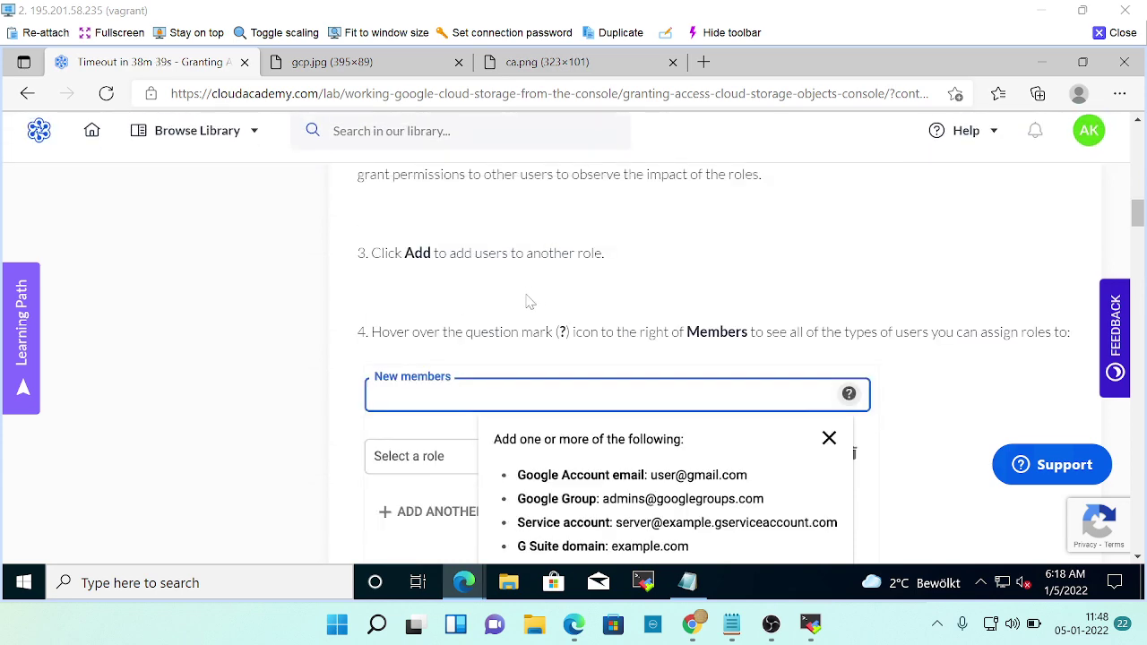
key("alt+Tab")
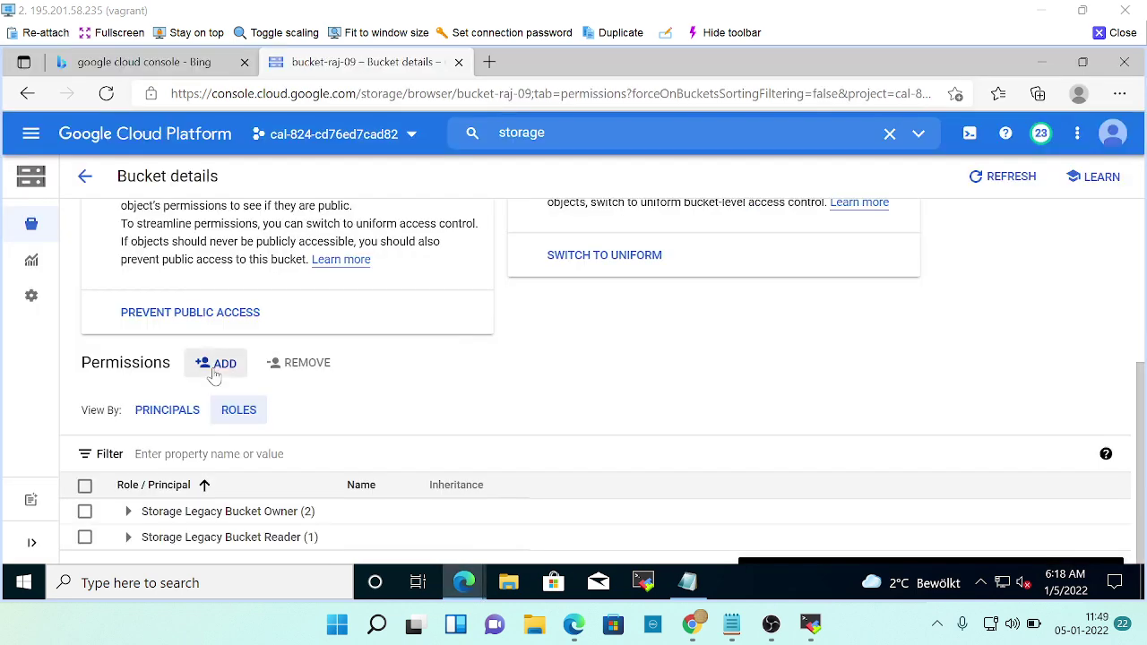
Open the add-principals form and read the lab's instructions on which principal to add.
left_click(217, 366)
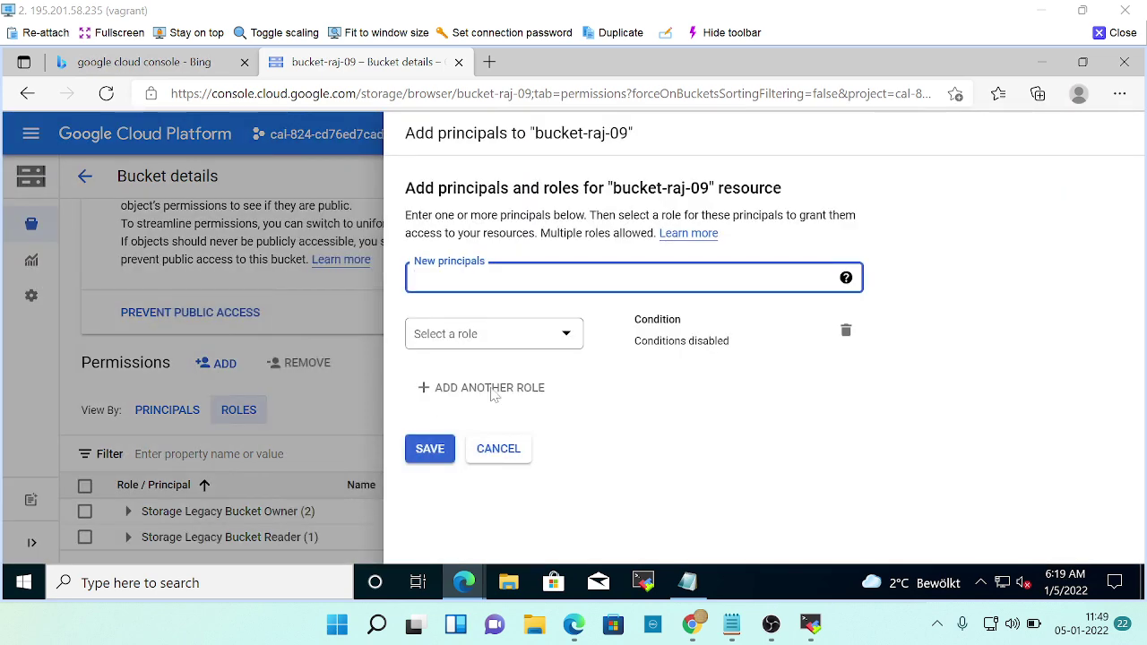
key("alt+Tab")
scroll(615, 387, "down", 2)
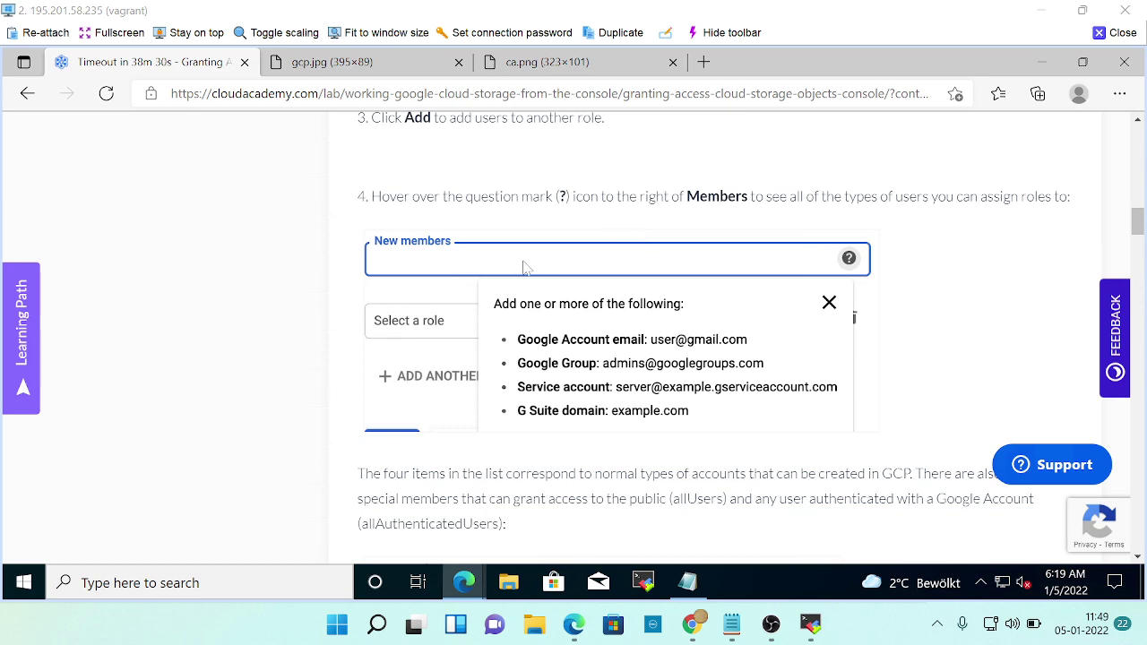
key("alt+Tab")
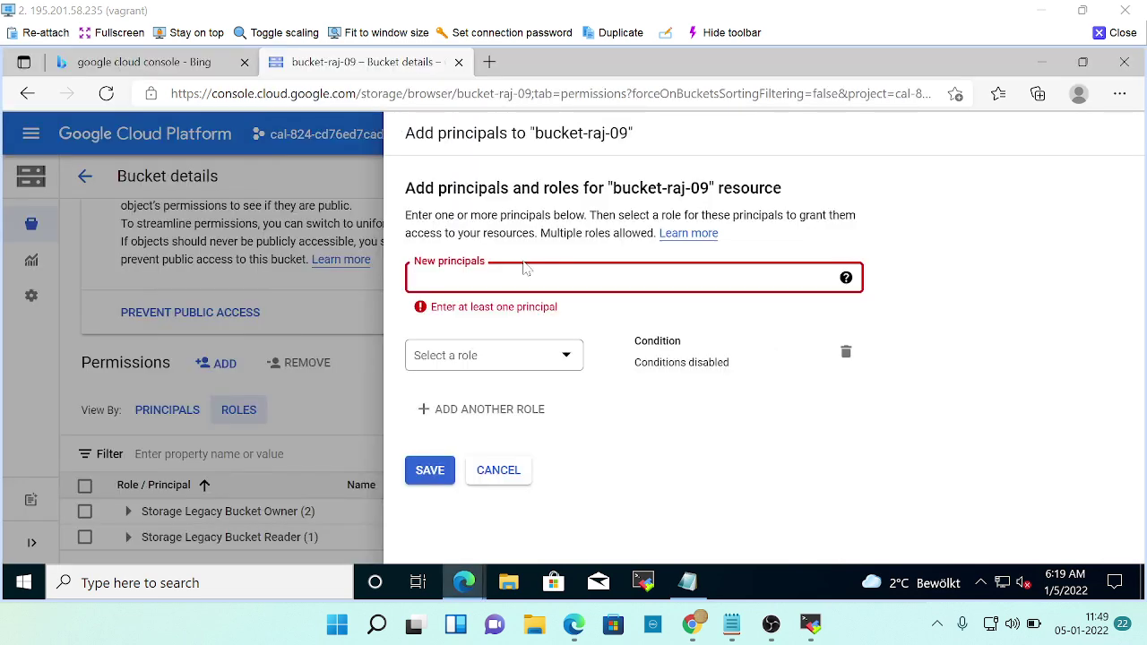
key("alt+Tab")
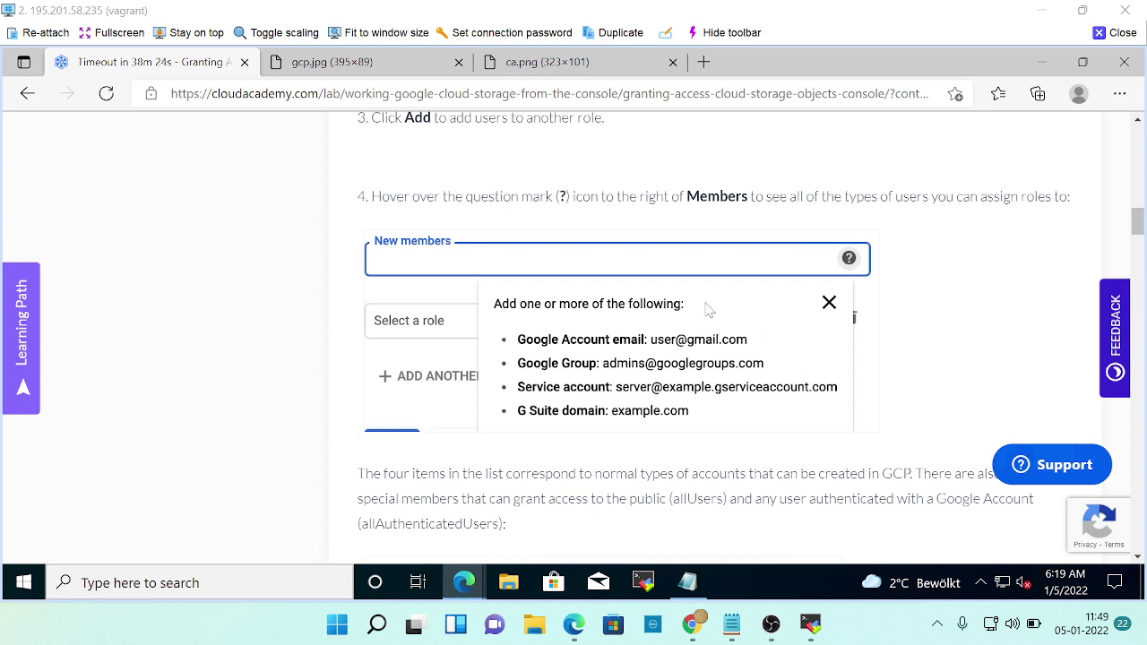
scroll(751, 332, "down", 2)
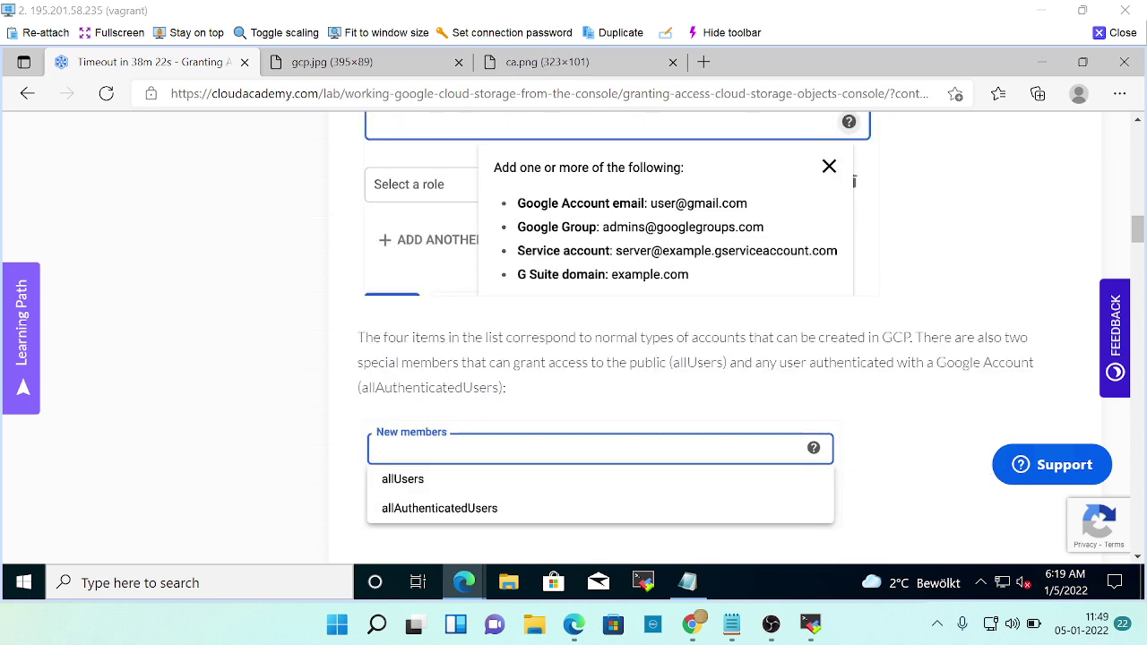
scroll(751, 335, "down", 2)
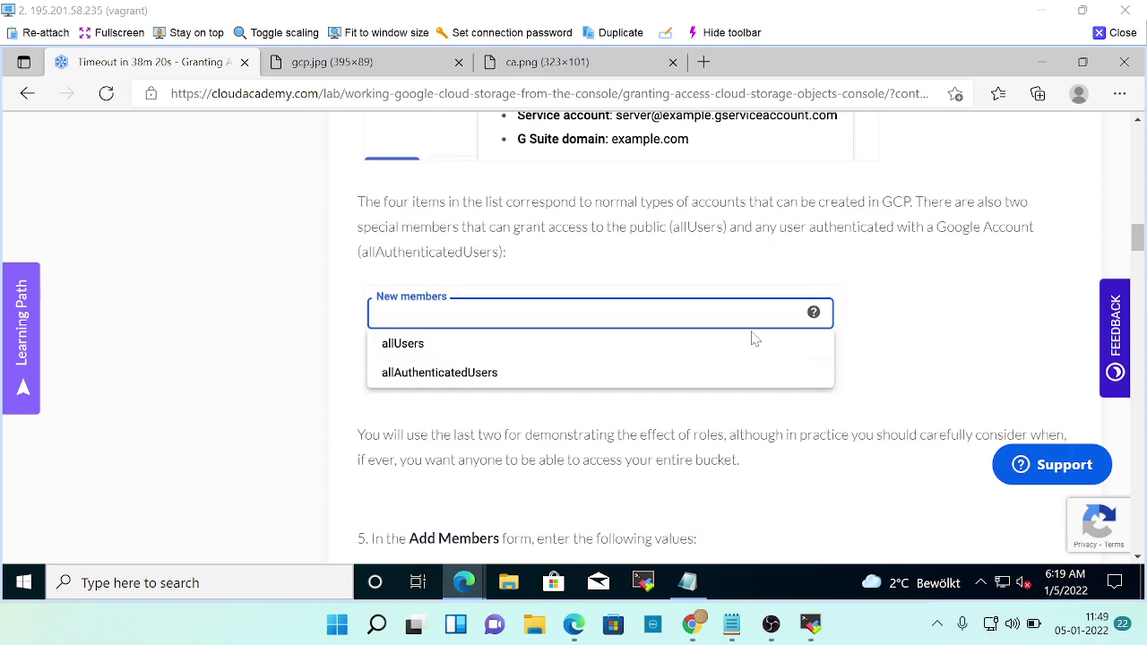
scroll(753, 339, "up", 2)
scroll(717, 368, "up", 2)
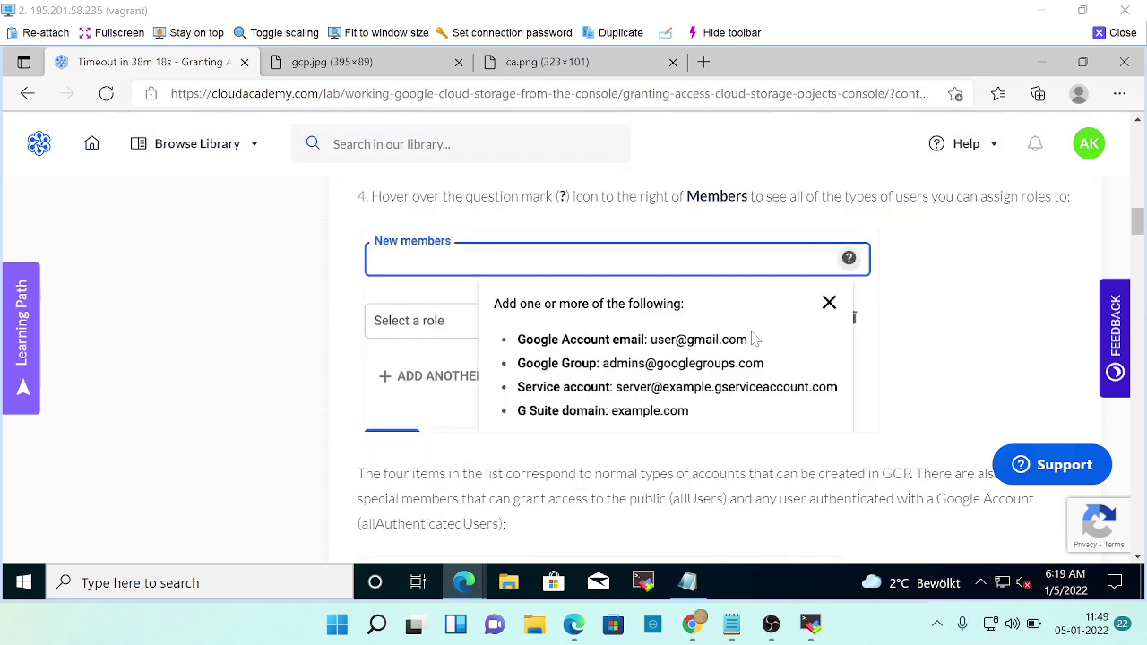
scroll(753, 338, "down", 2)
scroll(750, 332, "down", 2)
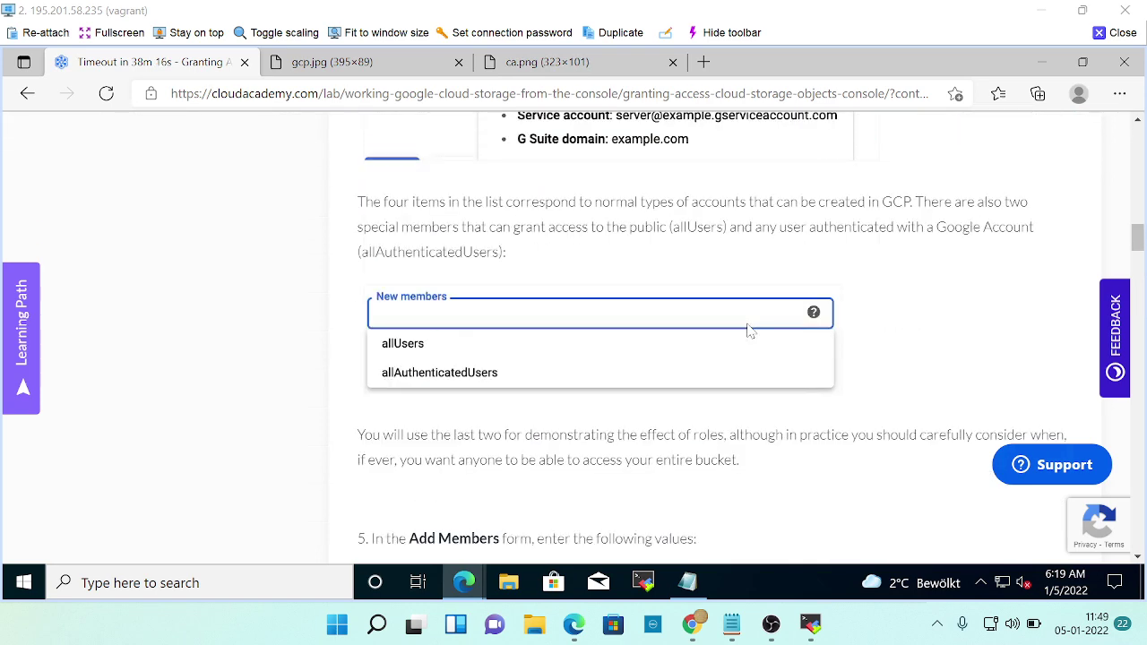
scroll(751, 331, "down", 2)
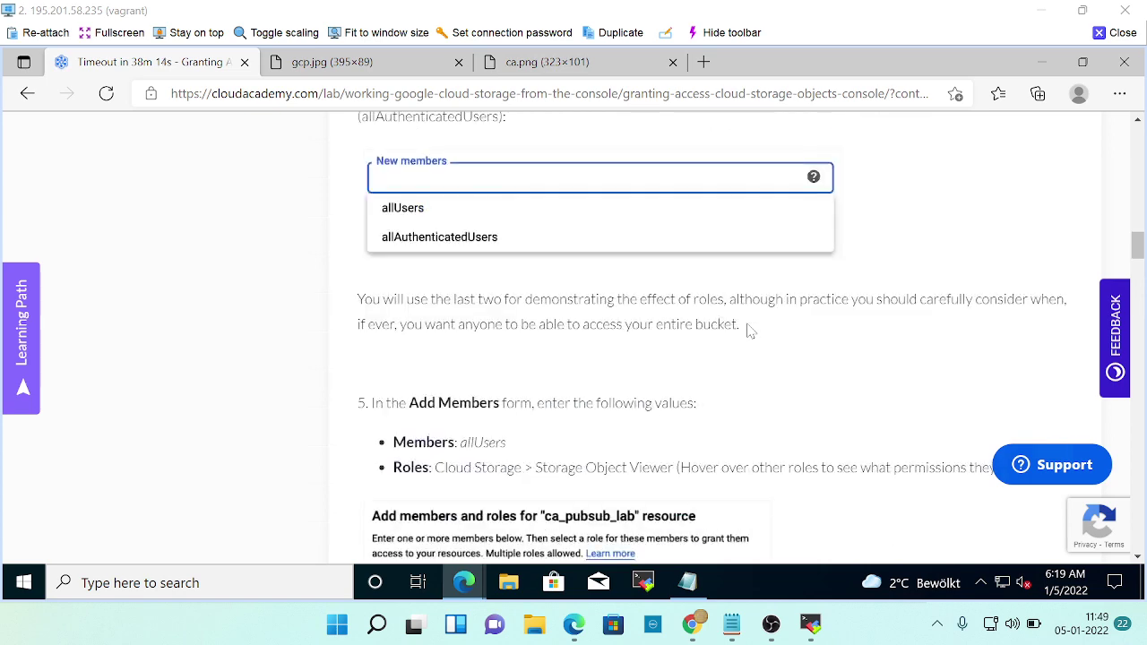
scroll(748, 343, "down", 1)
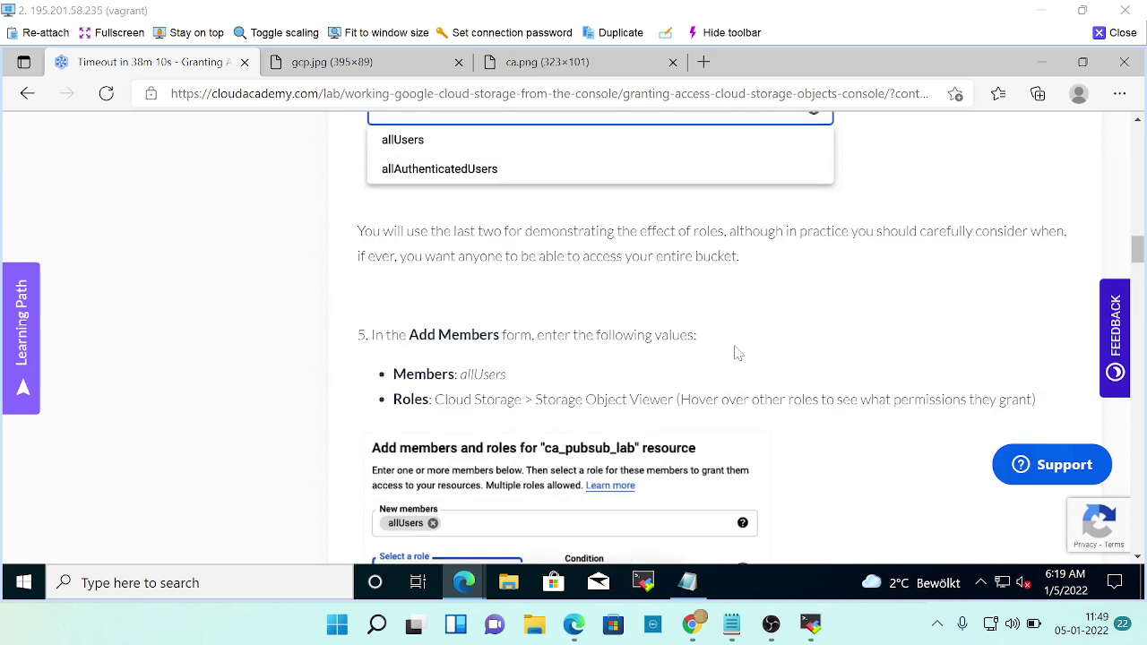
key("alt+Tab")
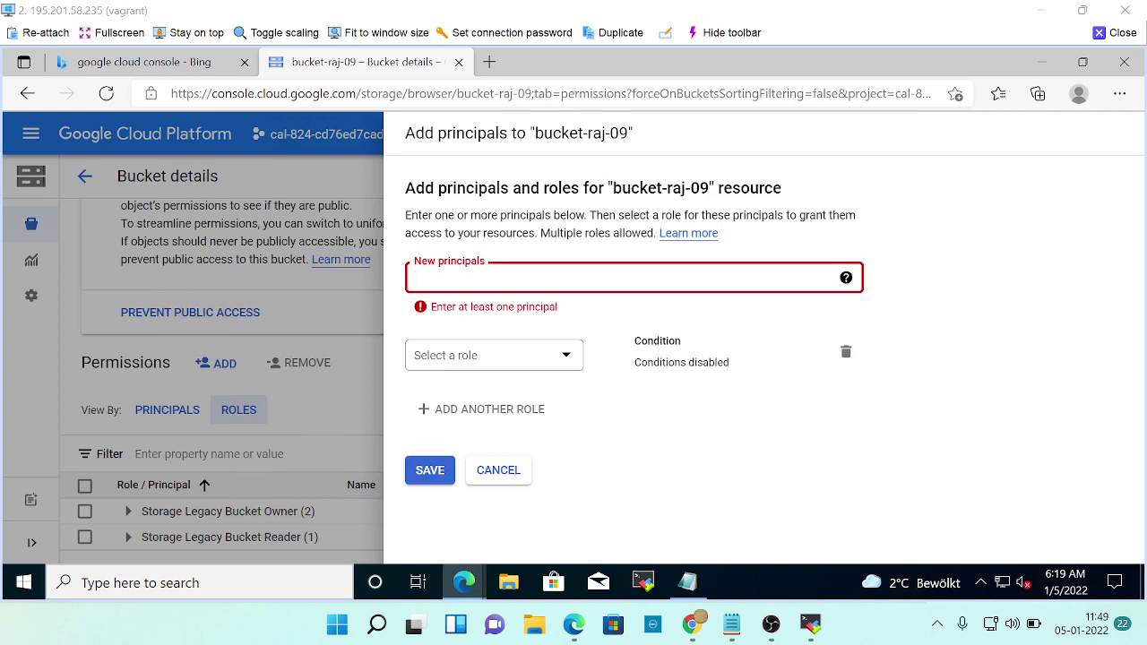
Add allUsers as the new principal and remove the stray 'all' entry.
key("alt+Tab")
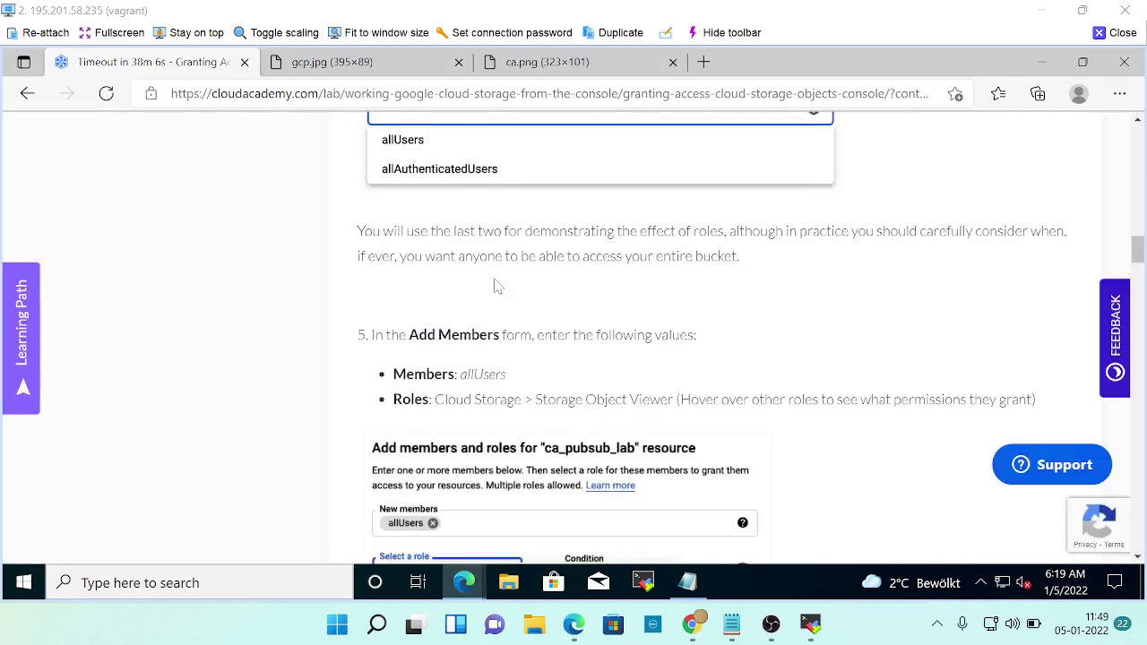
key("alt+Tab")
left_click(466, 310)
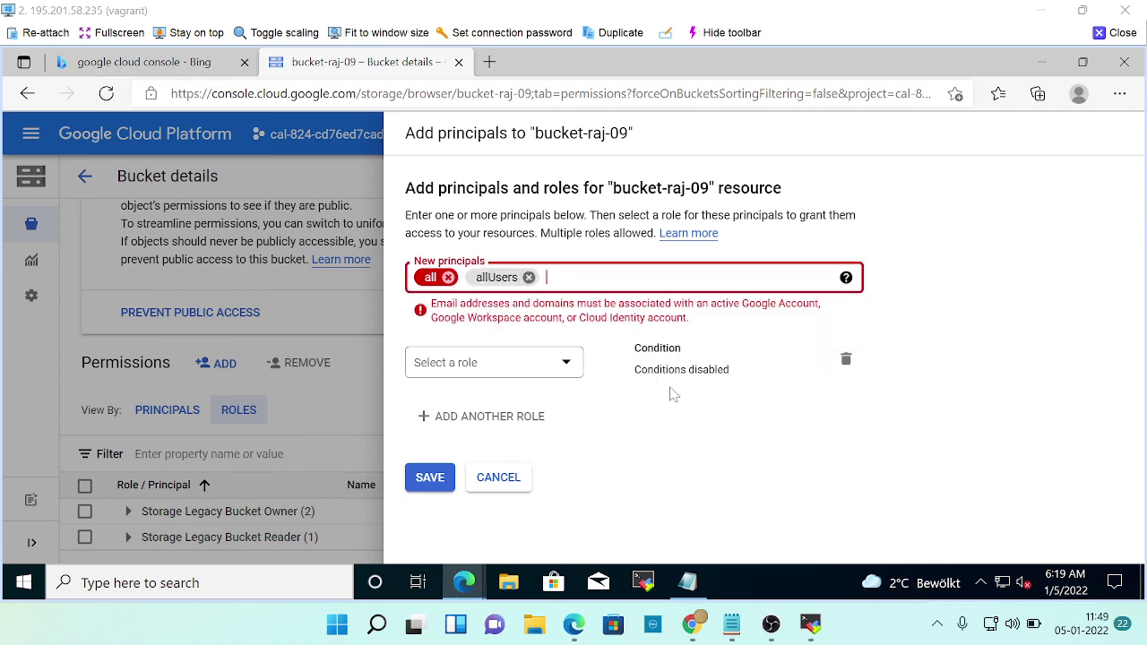
left_click(448, 277)
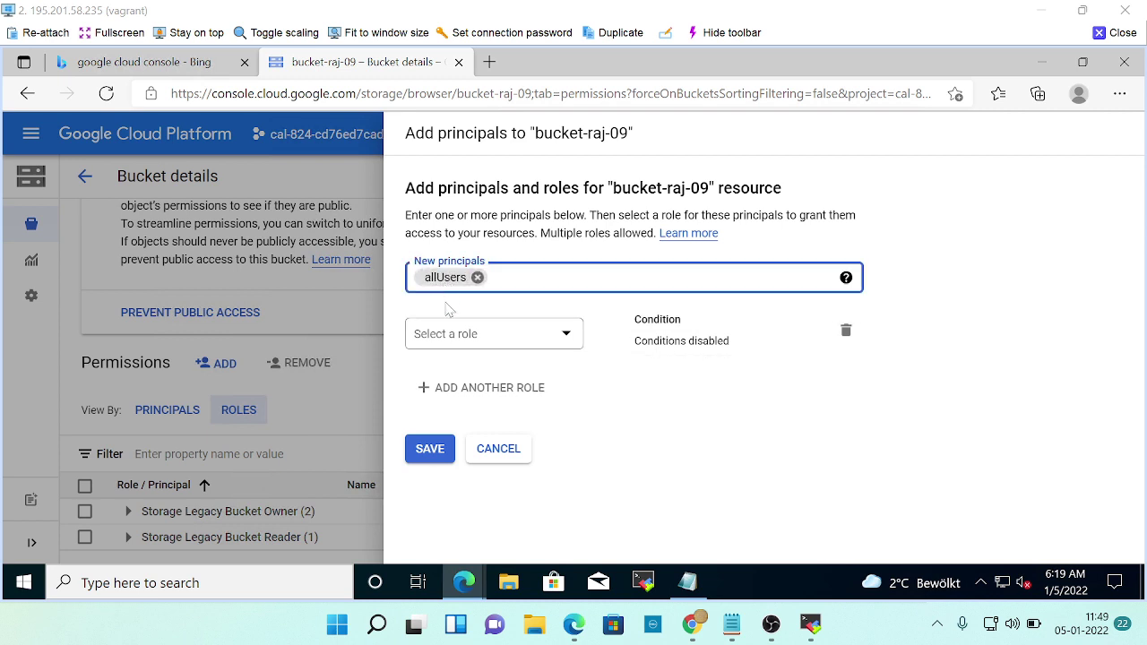
key("alt+Tab")
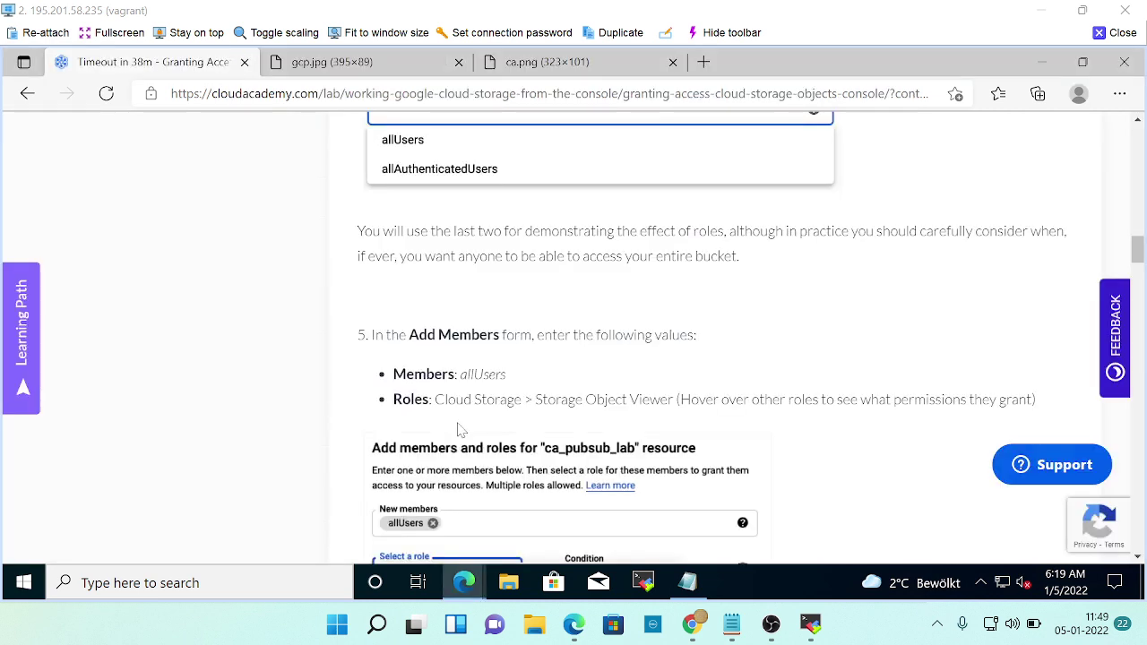
key("alt+Tab")
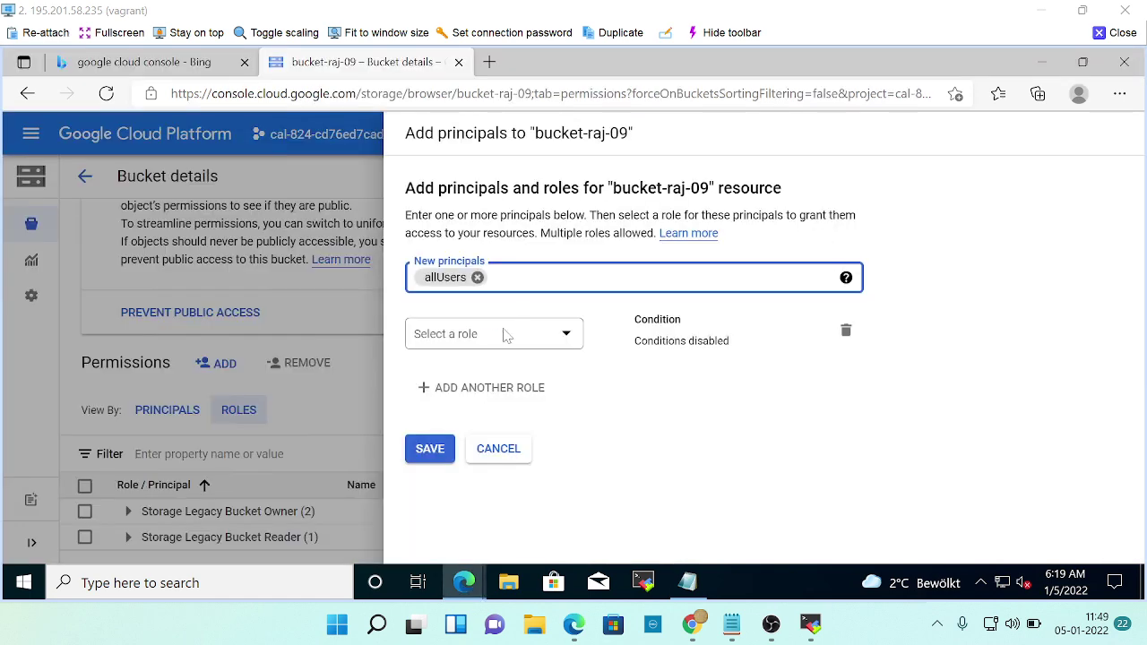
Pick Storage Object Viewer from the Cloud Storage roles for allUsers.
left_click(506, 334)
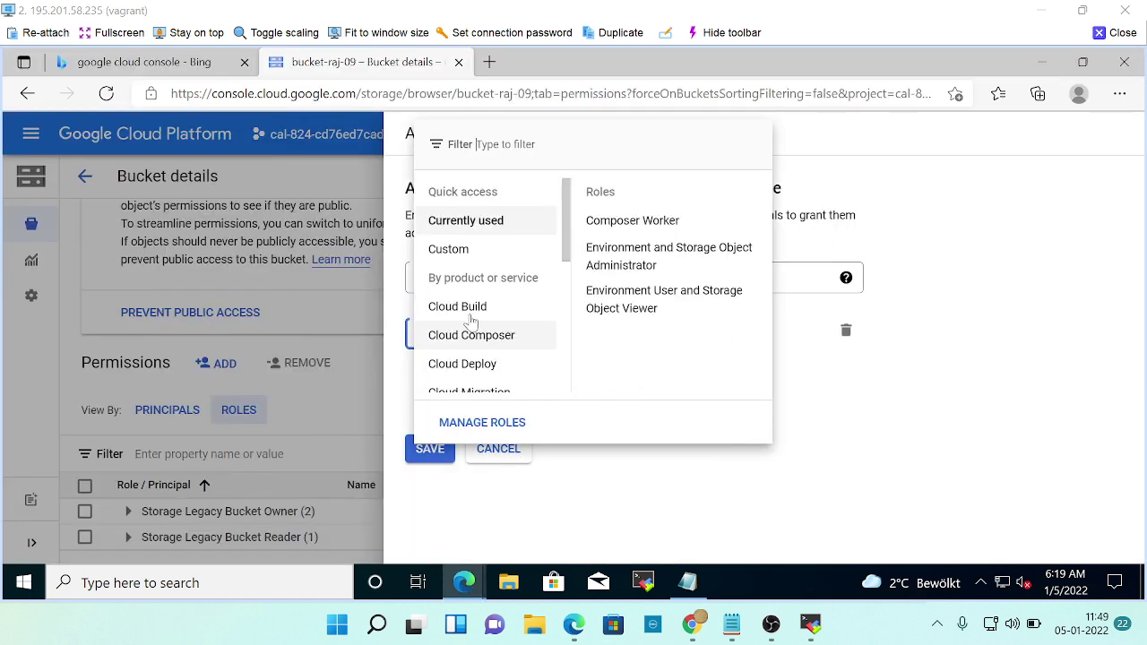
scroll(499, 381, "down", 3)
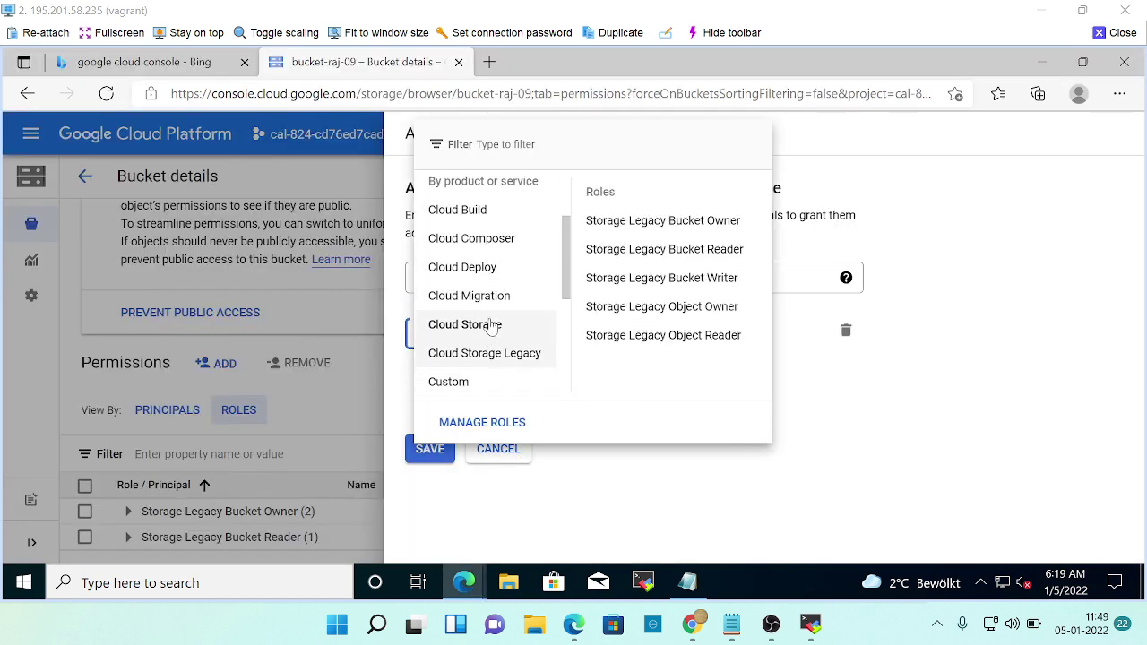
mouse_move(497, 296)
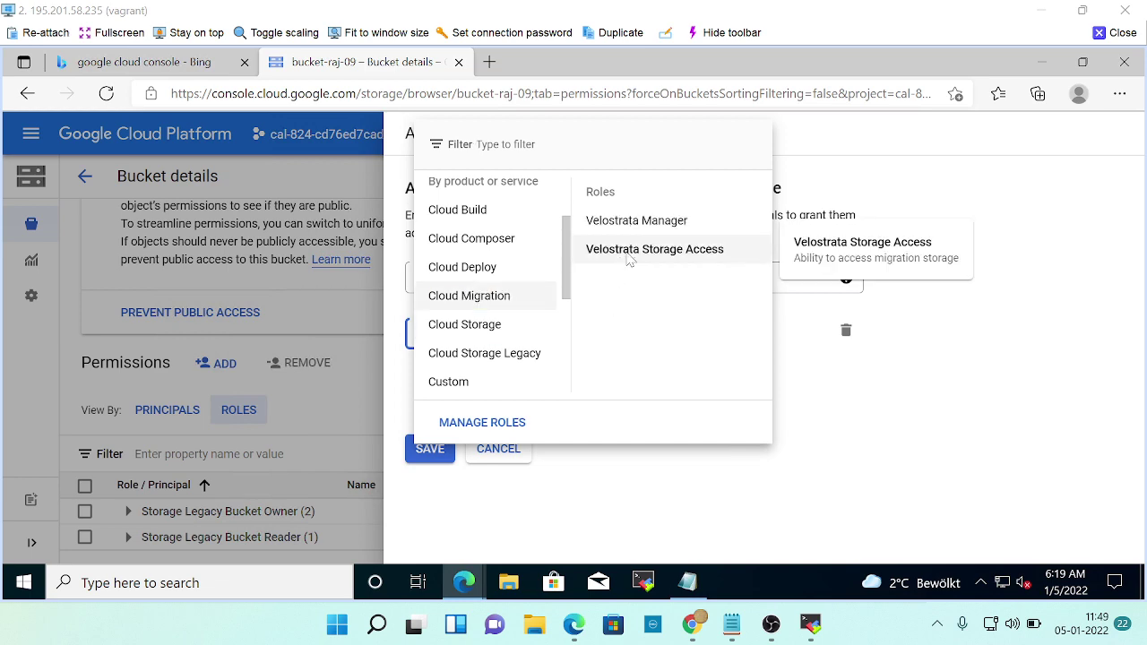
key("alt+Tab")
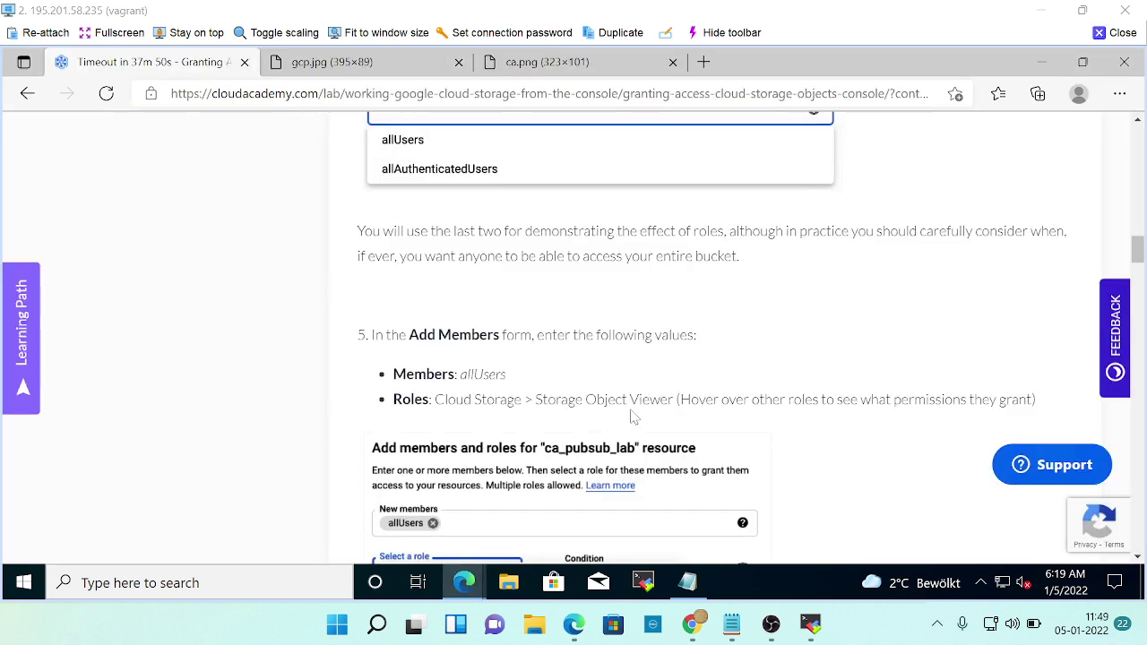
key("alt+Tab")
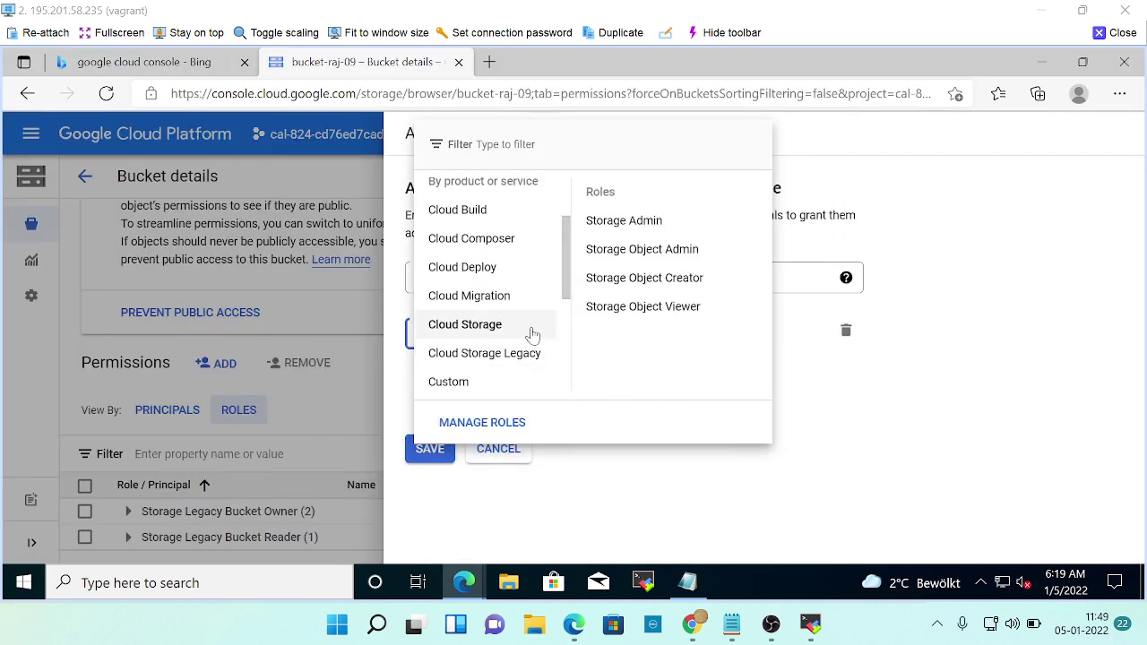
left_click(641, 309)
Read the next lab steps, then return to the add-principals form.
mouse_move(648, 373)
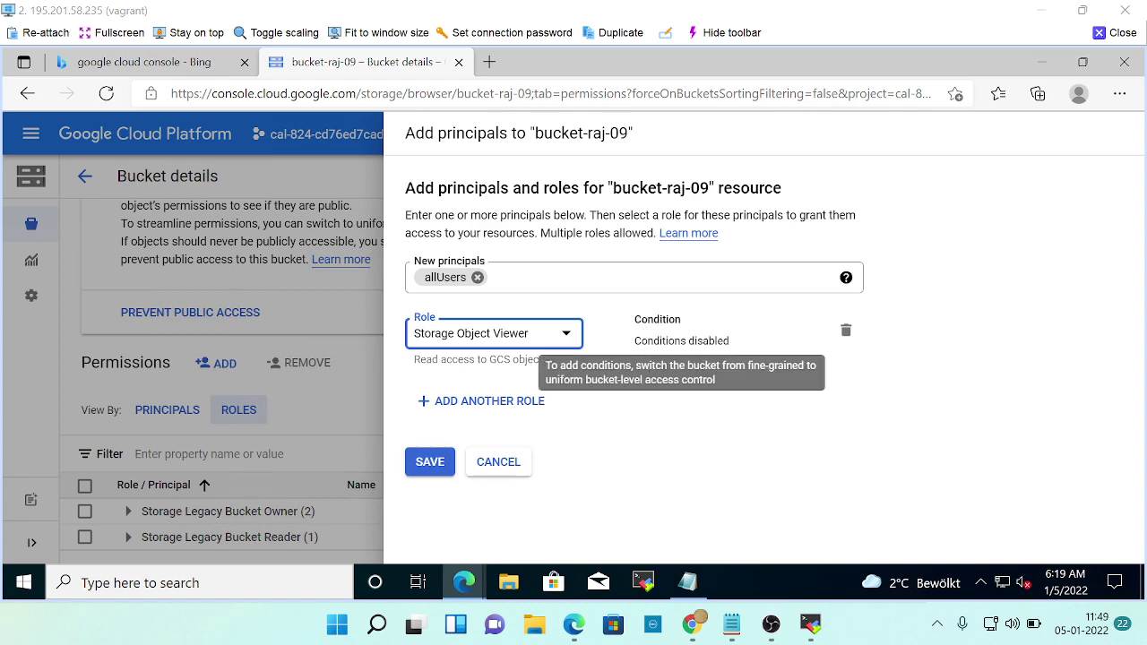
key("alt+Tab")
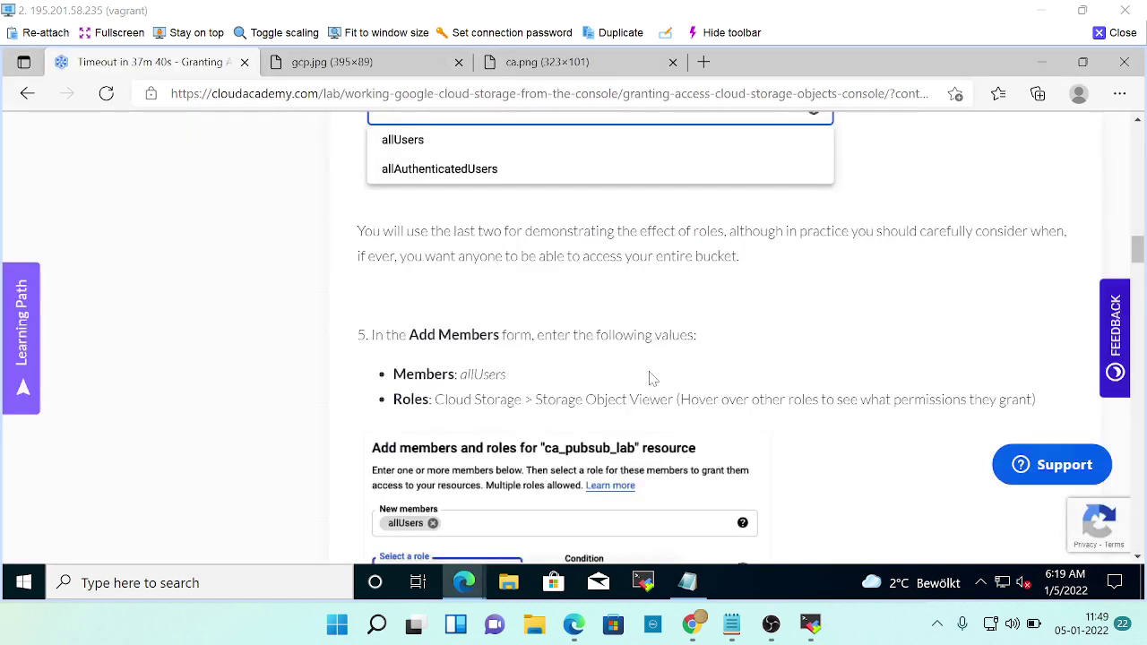
scroll(760, 436, "down", 2)
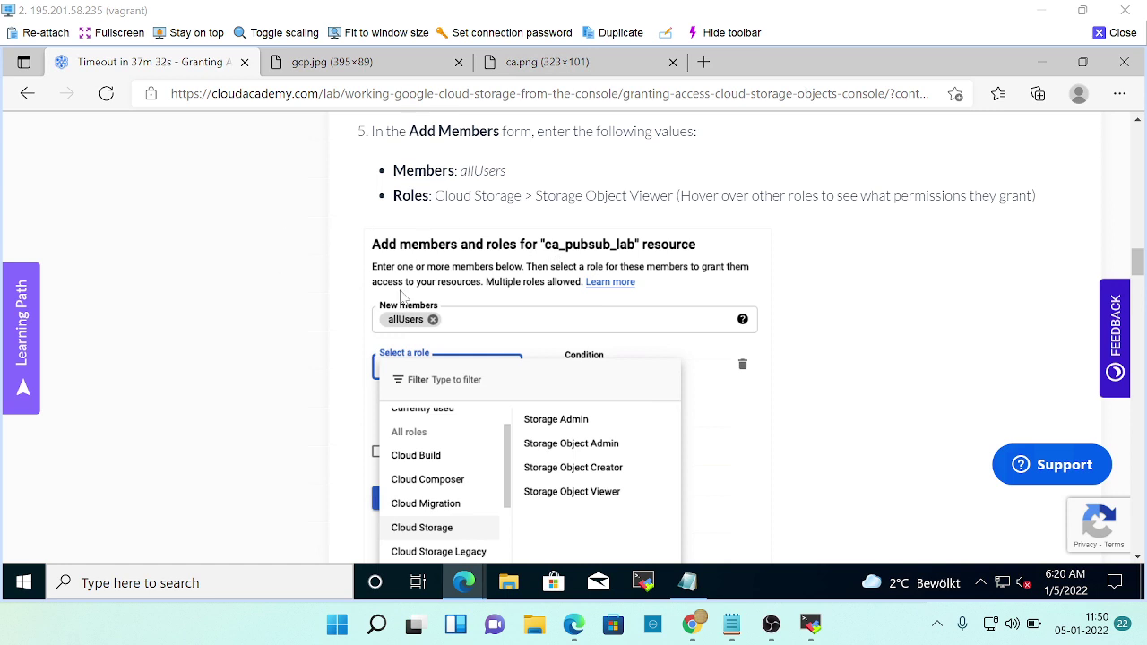
scroll(517, 278, "down", 1)
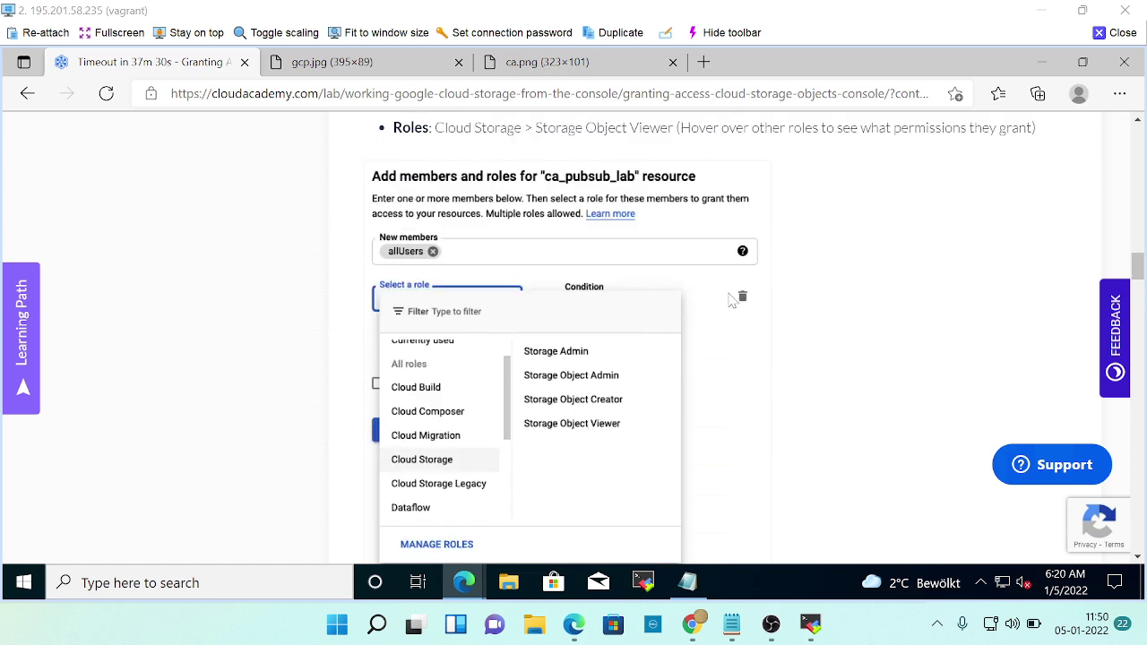
scroll(730, 300, "down", 5)
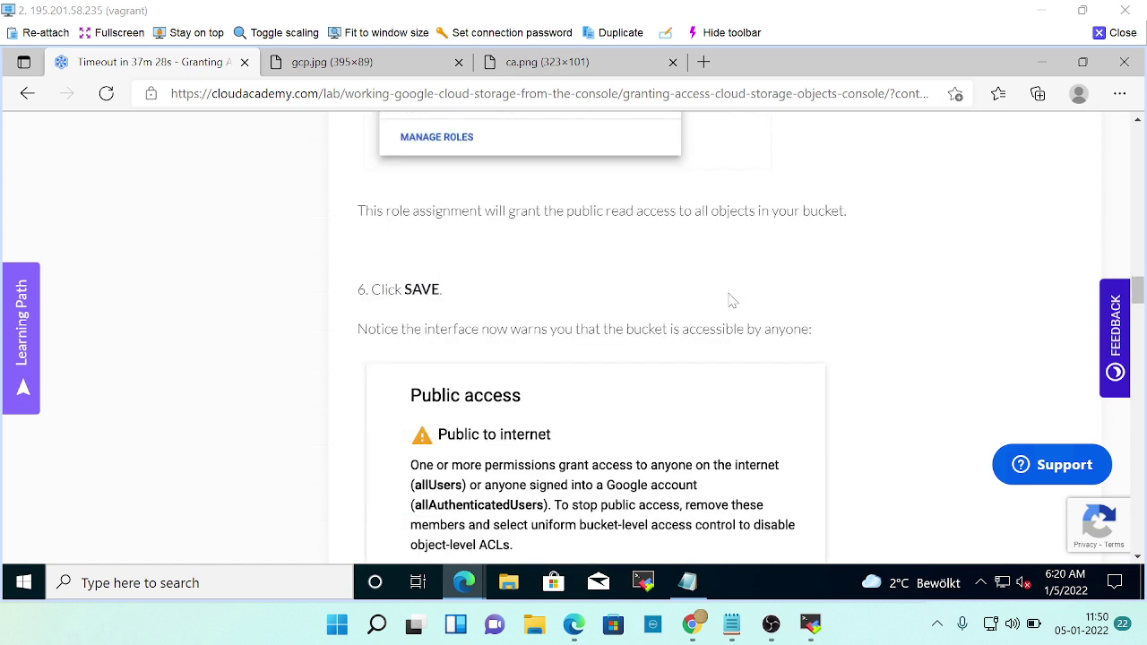
key("alt+Tab")
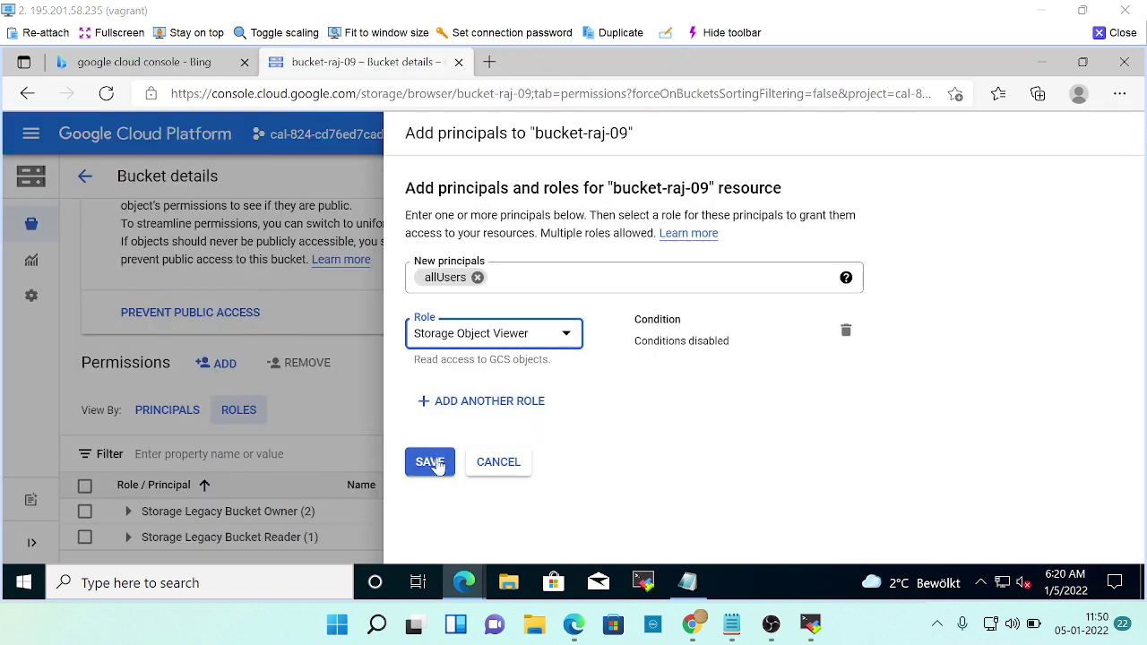
Save the allUsers Storage Object Viewer grant, then read lab steps 7–8.
left_click(434, 465)
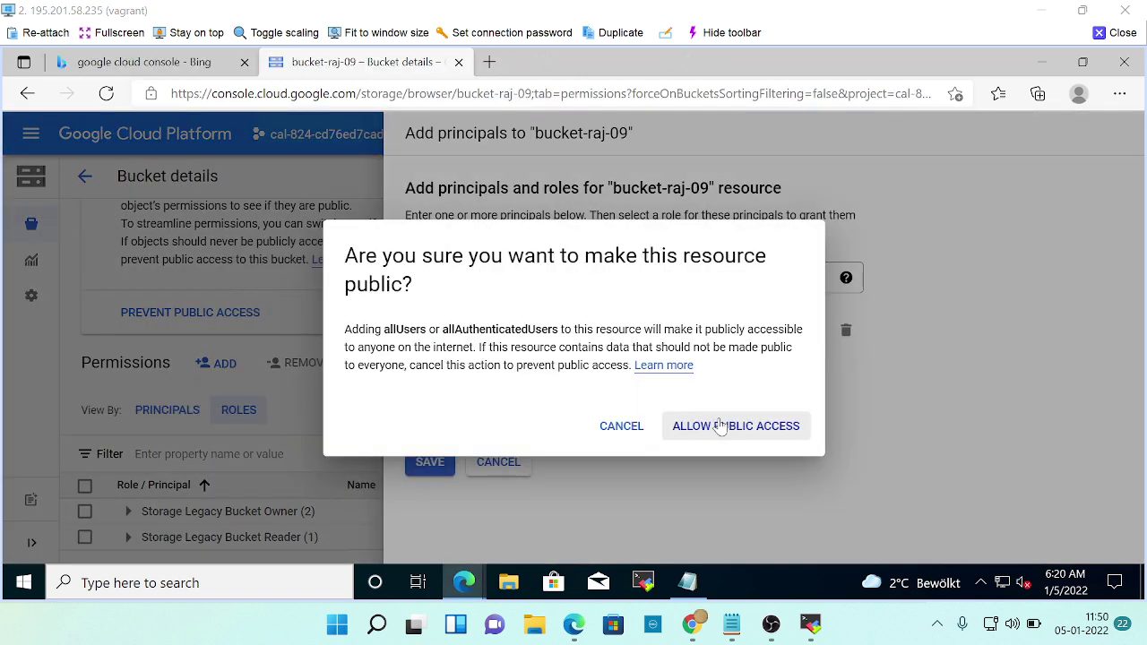
key("alt+Tab")
scroll(707, 412, "down", 4)
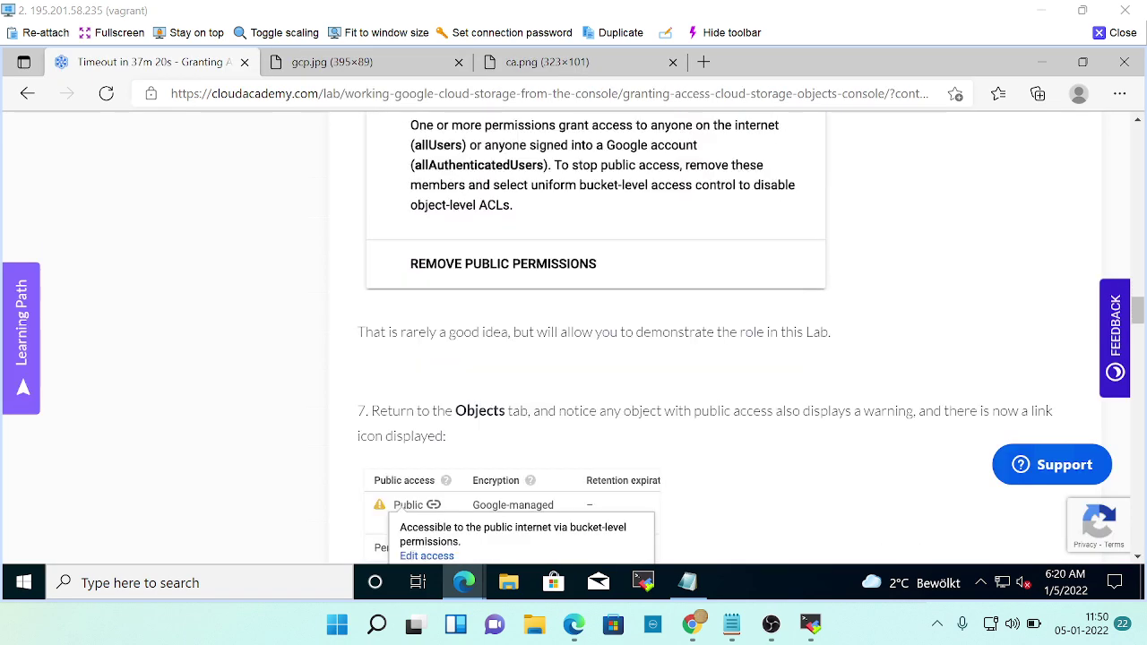
scroll(401, 506, "up", 2)
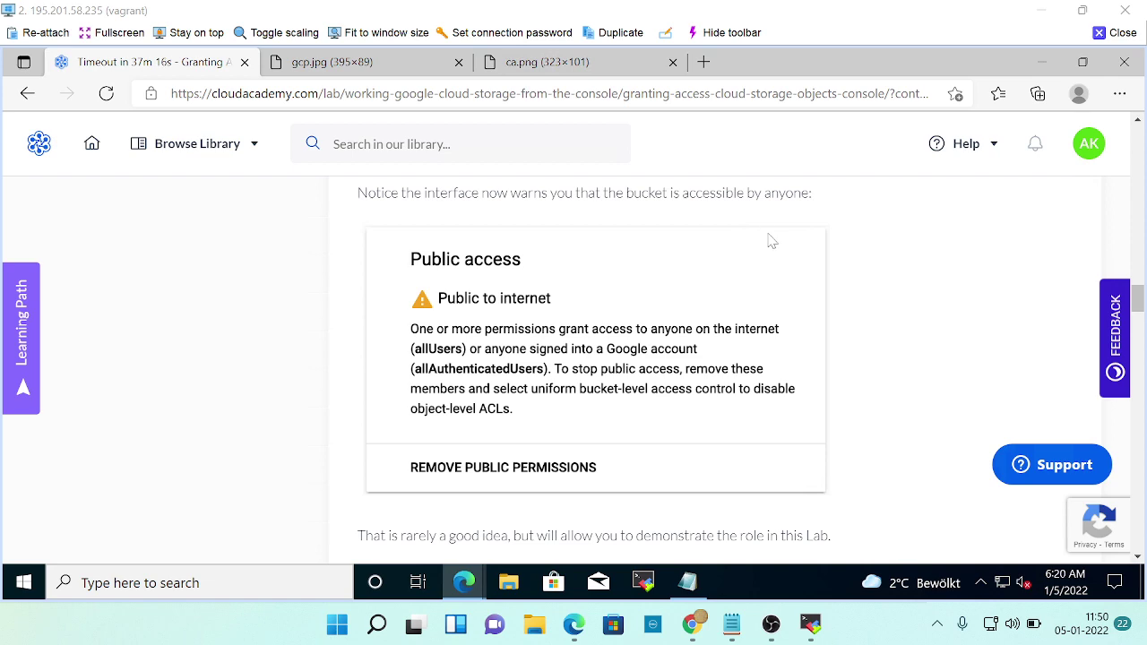
scroll(771, 240, "down", 3)
scroll(771, 251, "down", 2)
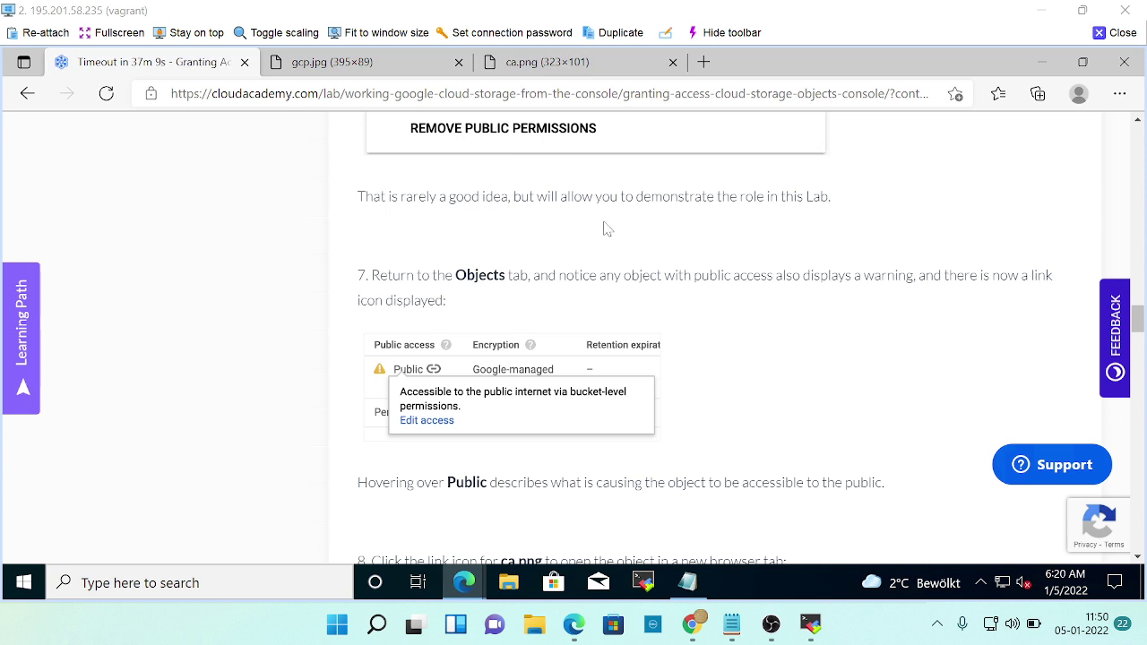
scroll(694, 244, "down", 3)
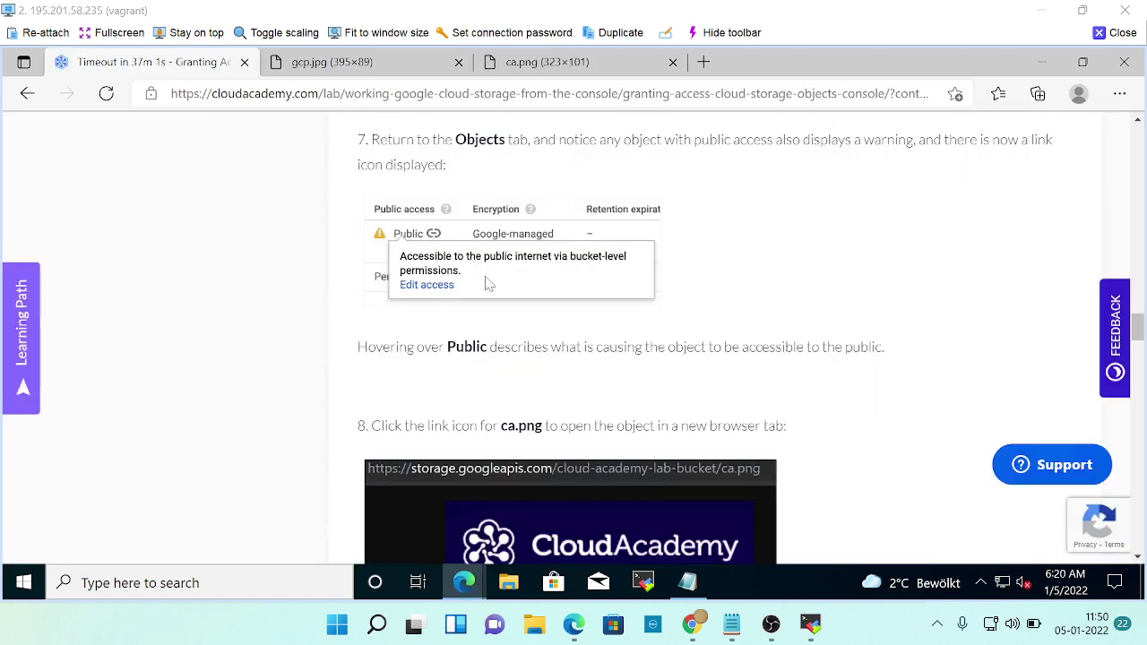
scroll(643, 318, "down", 2)
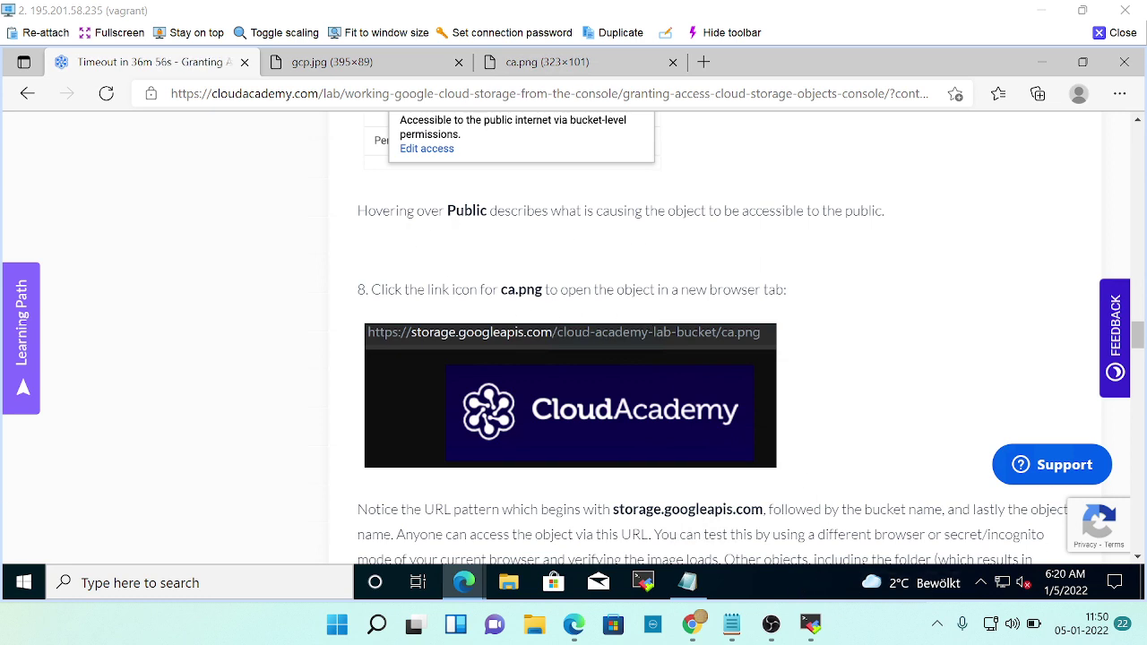
scroll(804, 434, "down", 2)
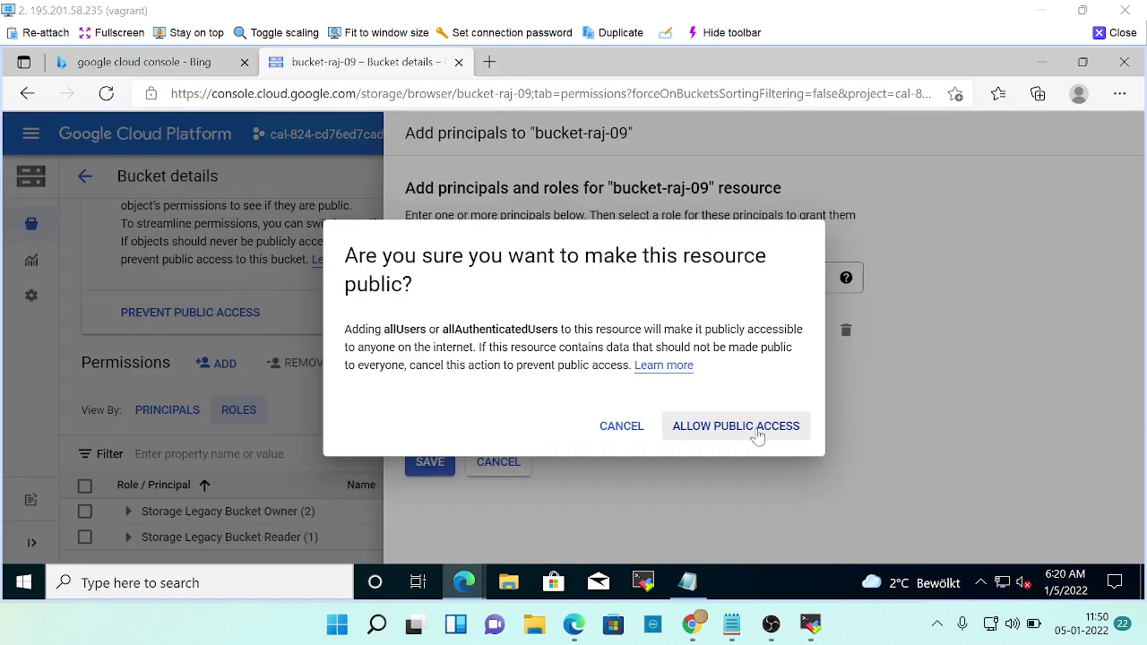
Confirm ALLOW PUBLIC ACCESS, then scroll to the top of bucket-raj-09's Permissions tab.
left_click(758, 430)
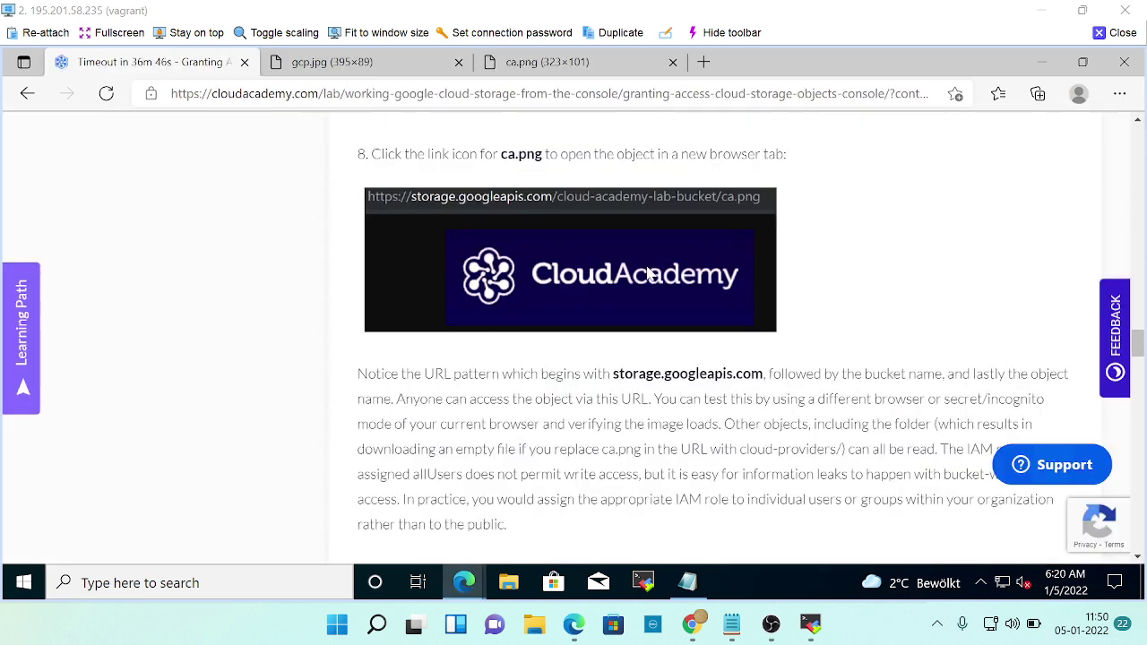
scroll(648, 273, "up", 2)
scroll(648, 273, "down", 3)
scroll(415, 264, "up", 2)
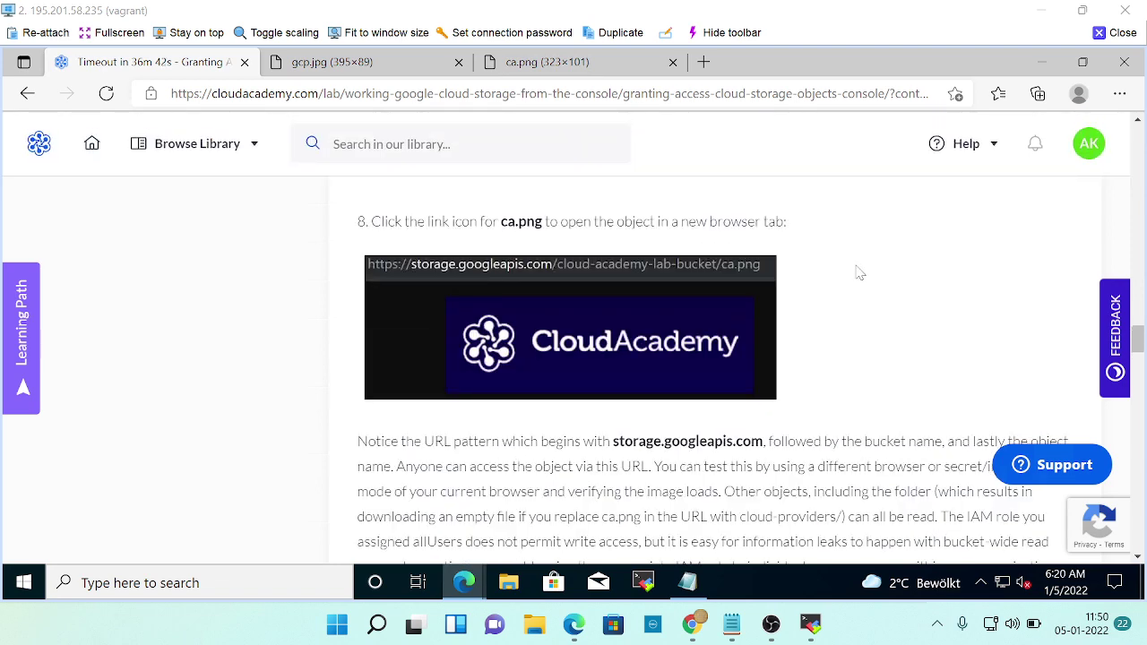
key("alt+Tab")
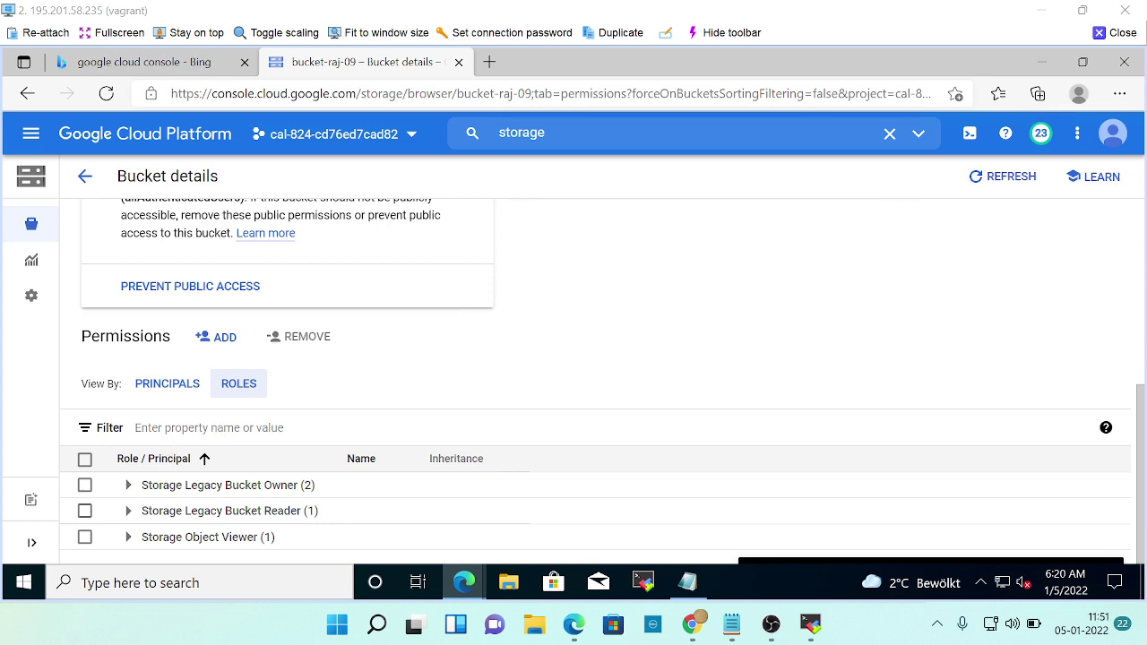
scroll(178, 460, "up", 5)
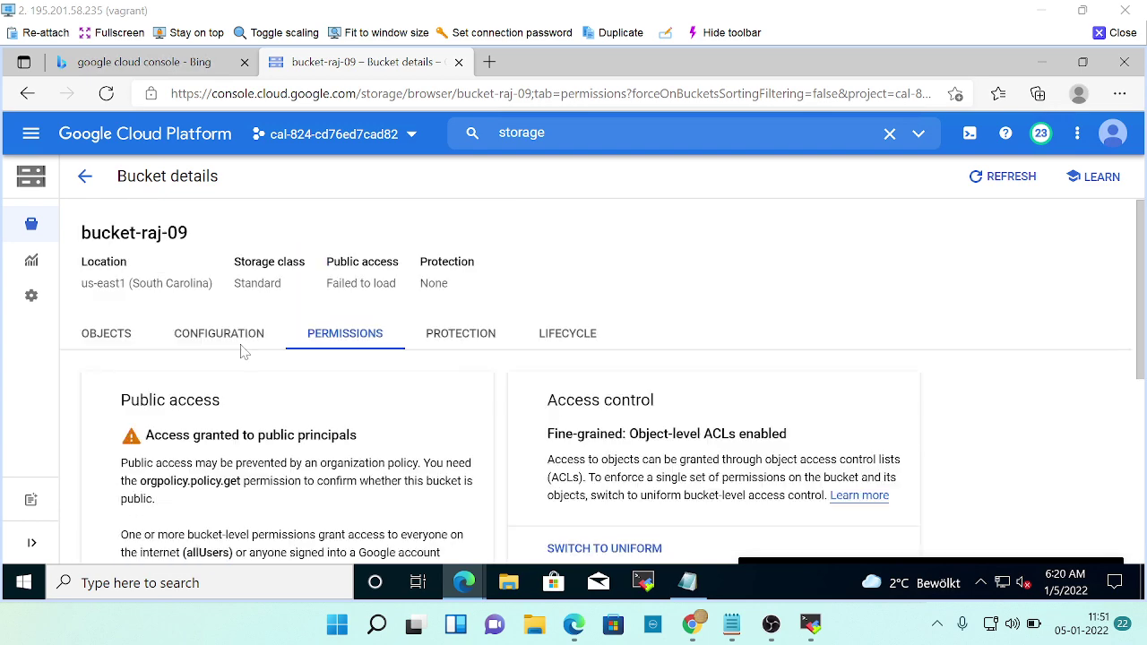
Open ca.png from the Objects list and follow its Authenticated URL into a new tab.
left_click(107, 338)
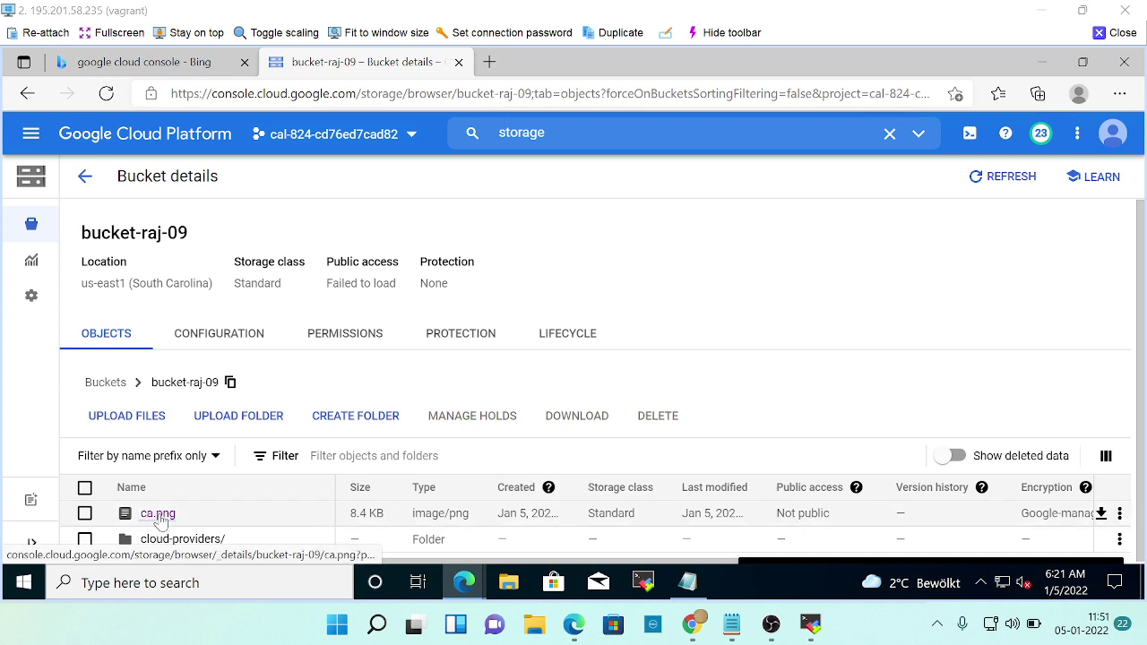
left_click(161, 520)
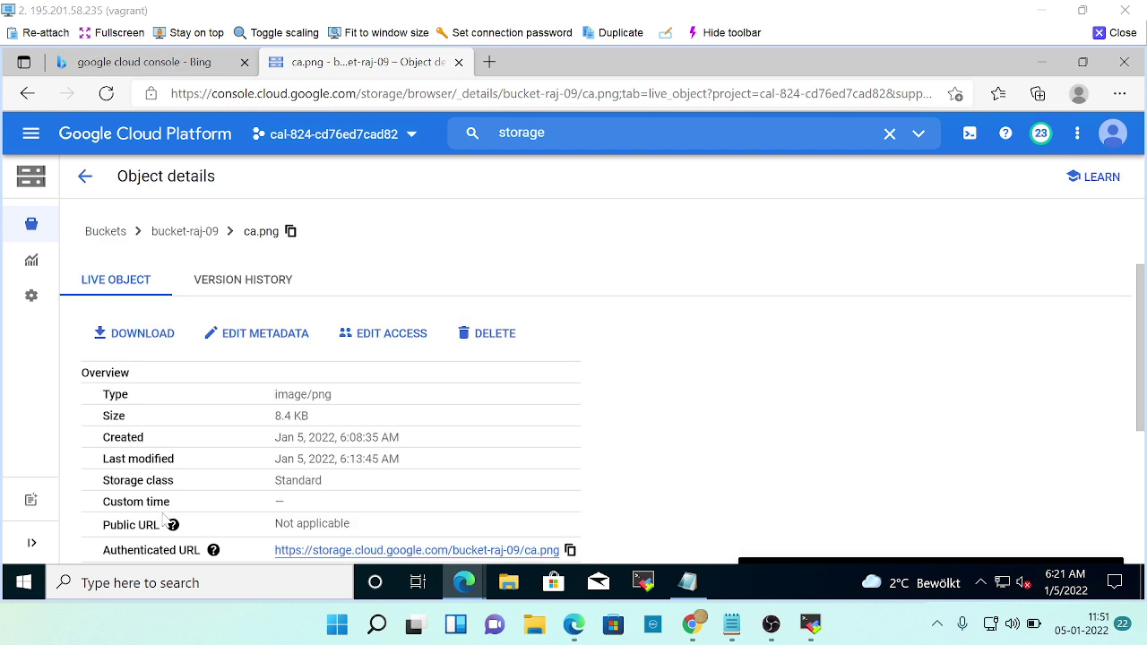
scroll(261, 550, "down", 1)
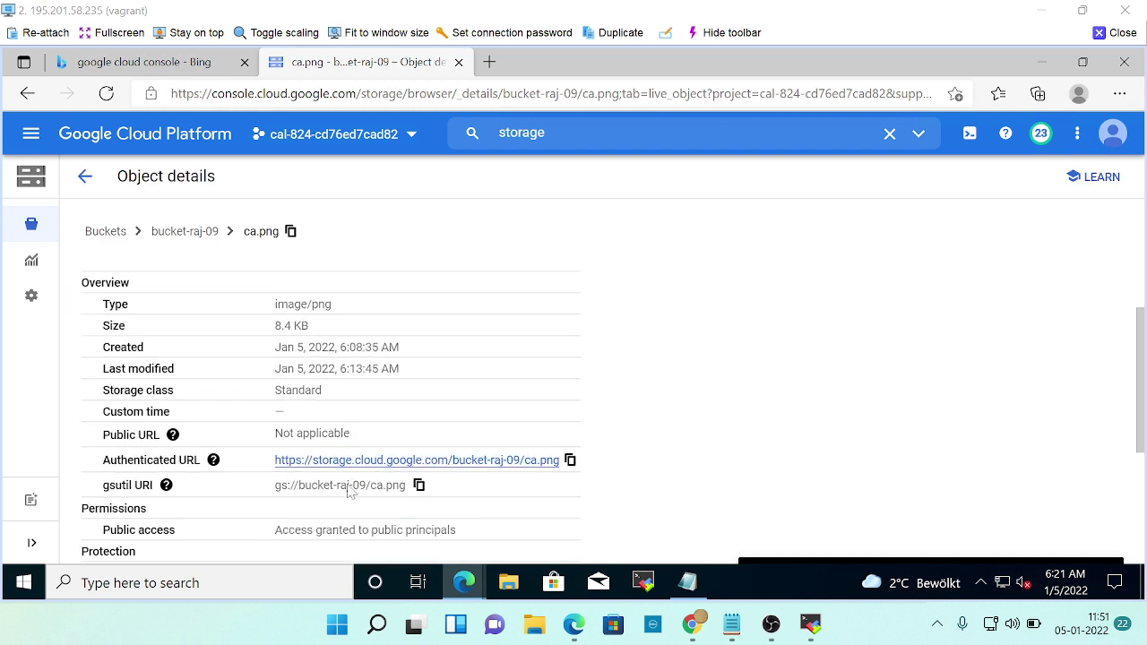
left_click(500, 462)
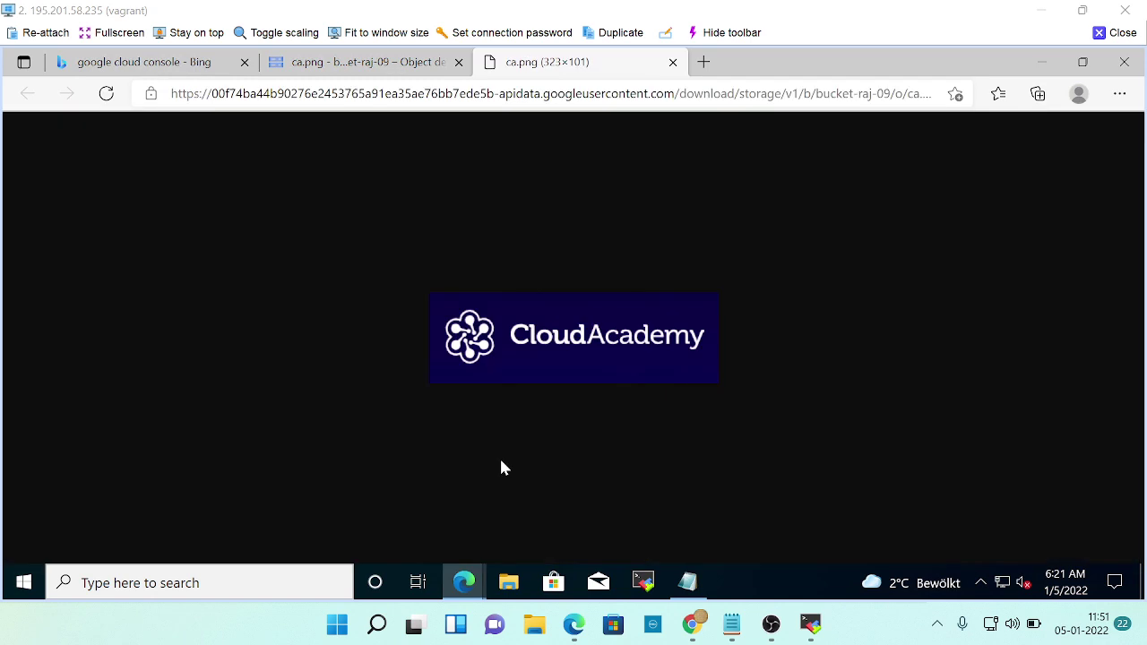
Close the Bing tab, recheck the loaded ca.png image, and scroll the lab to step 9.
left_click(311, 64)
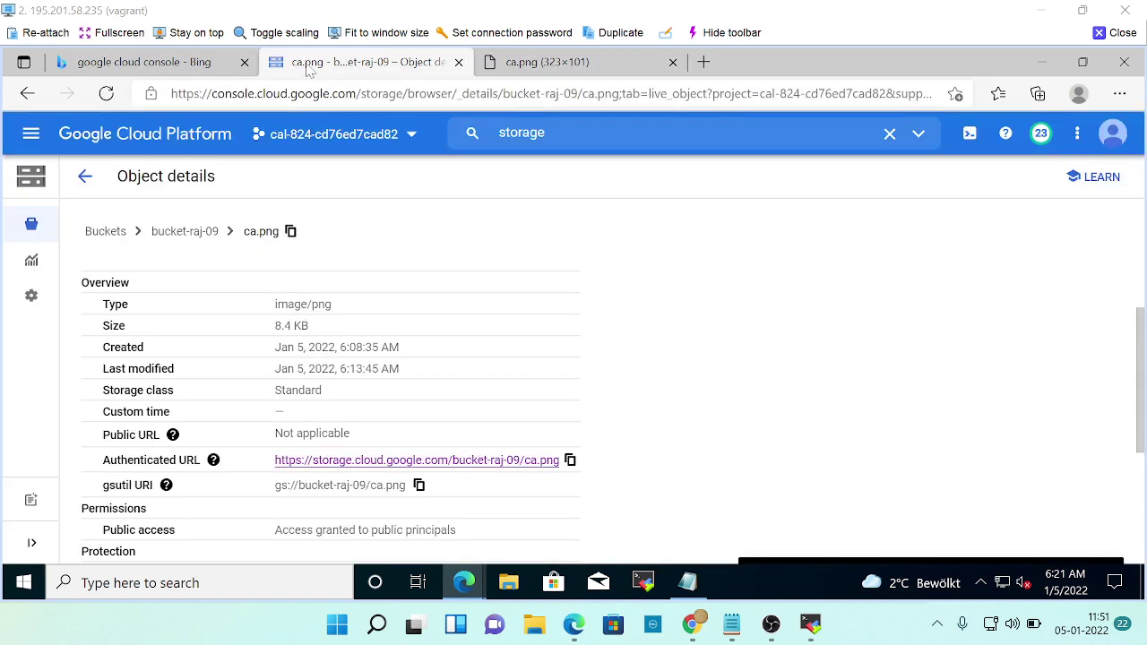
left_click(156, 72)
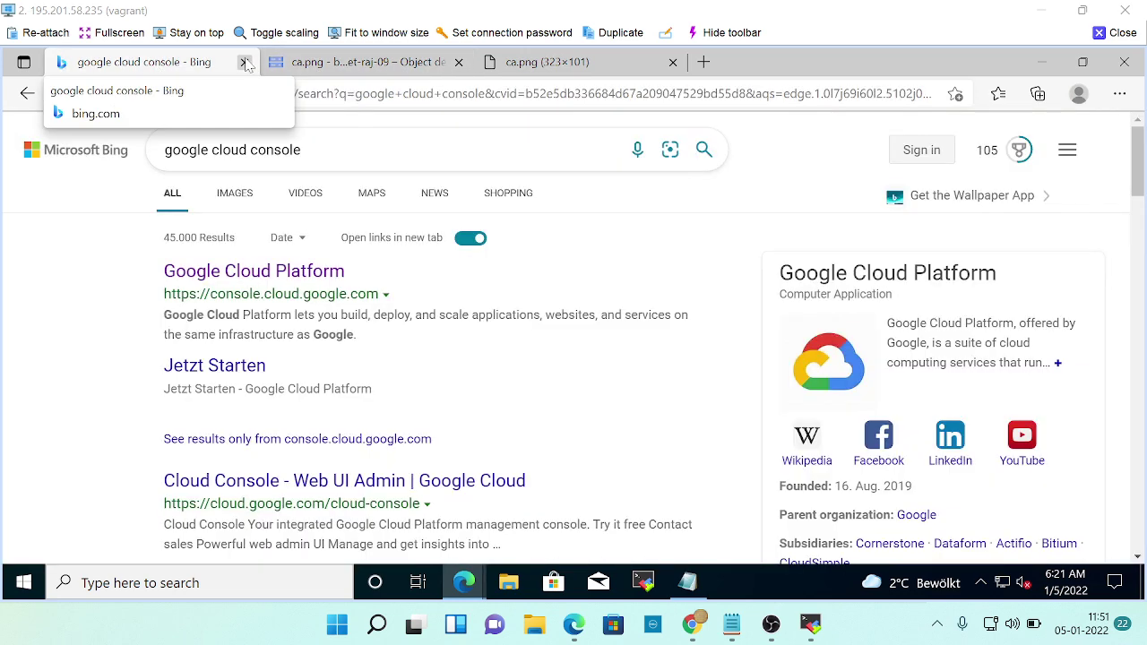
left_click(245, 62)
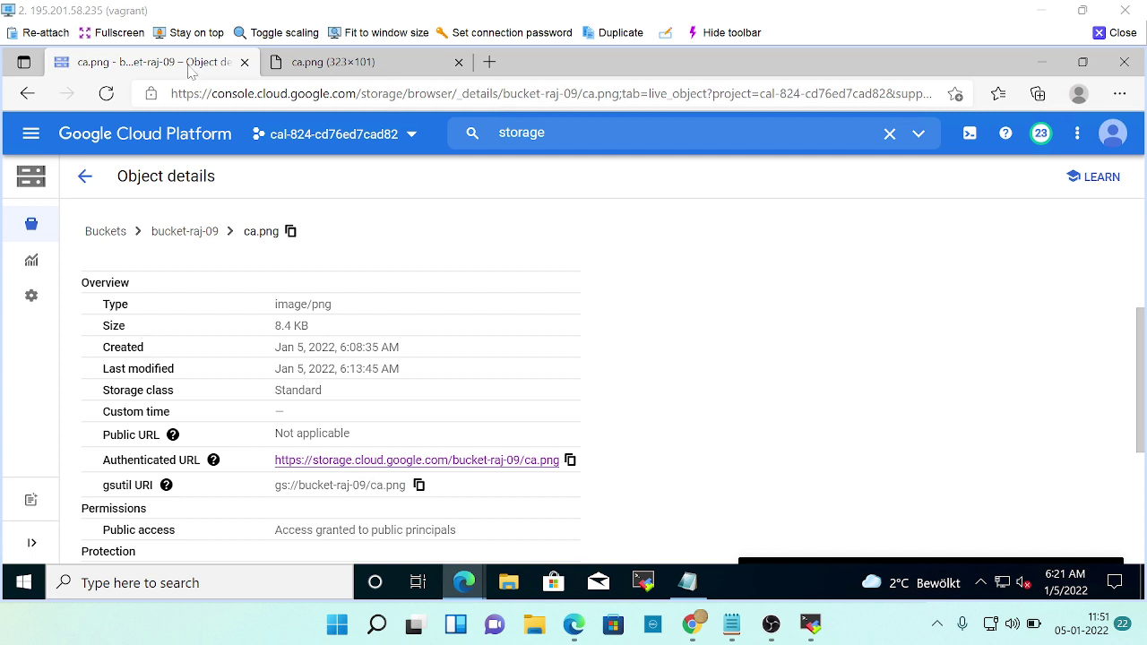
scroll(448, 372, "down", 3)
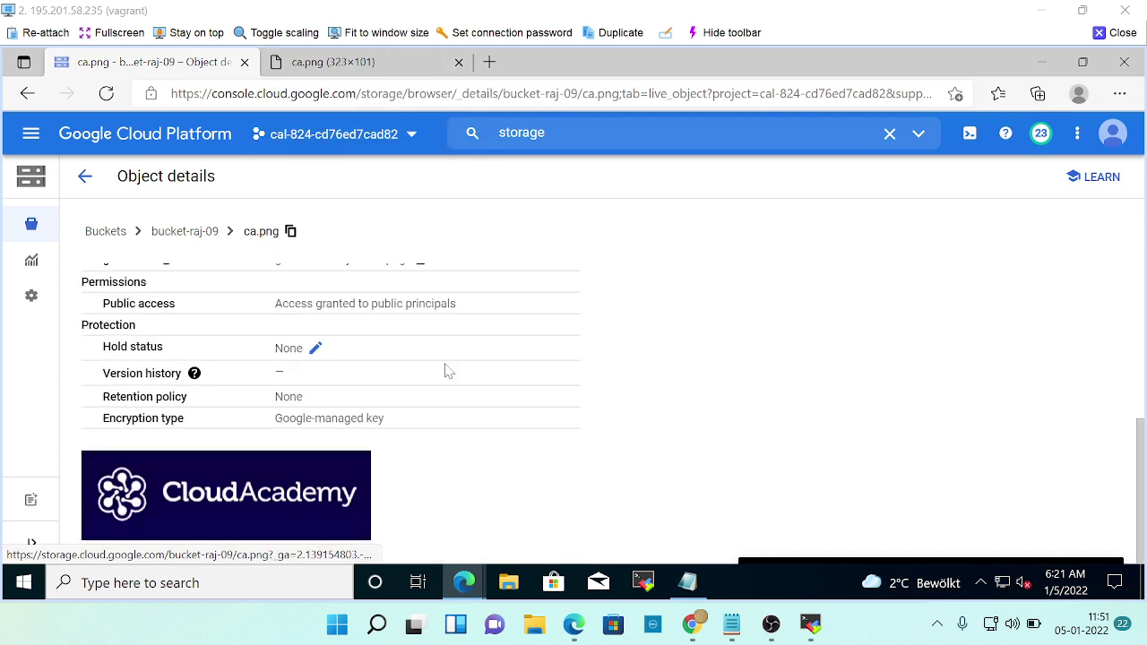
key("ctrl+Tab")
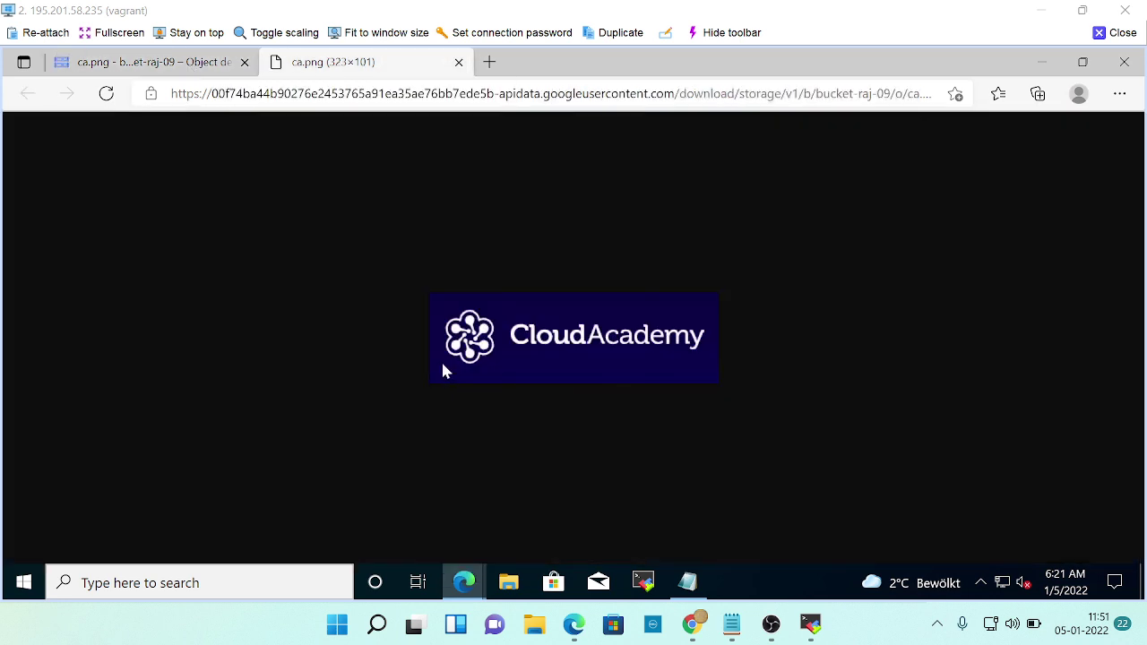
key("ctrl+Tab")
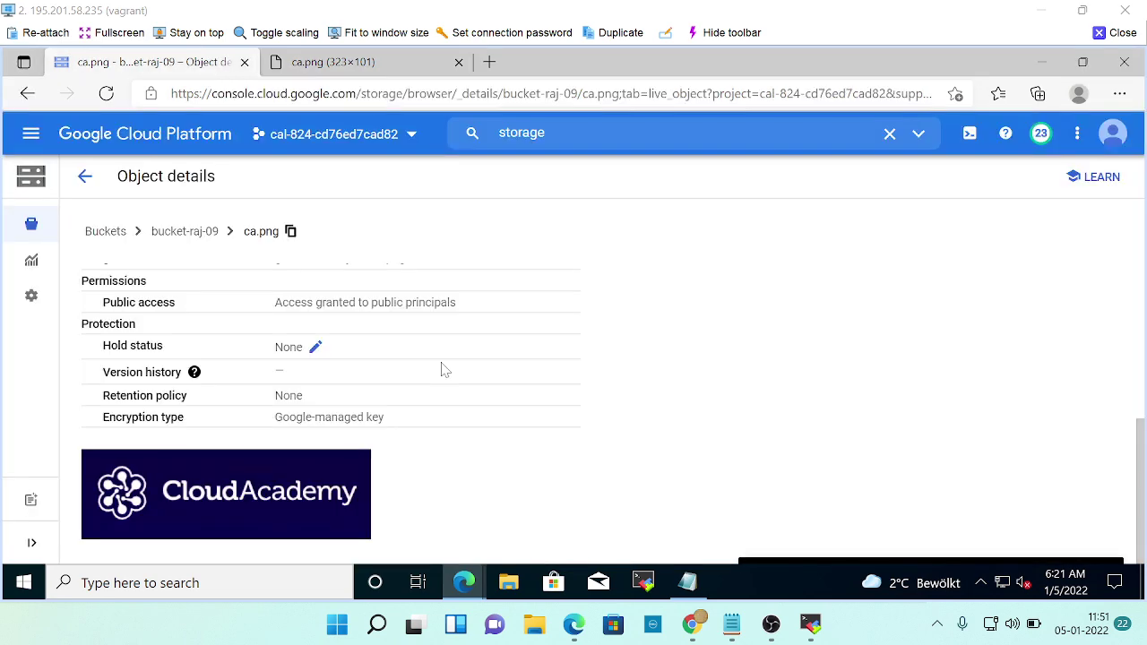
key("alt+Tab")
key("alt+Tab")
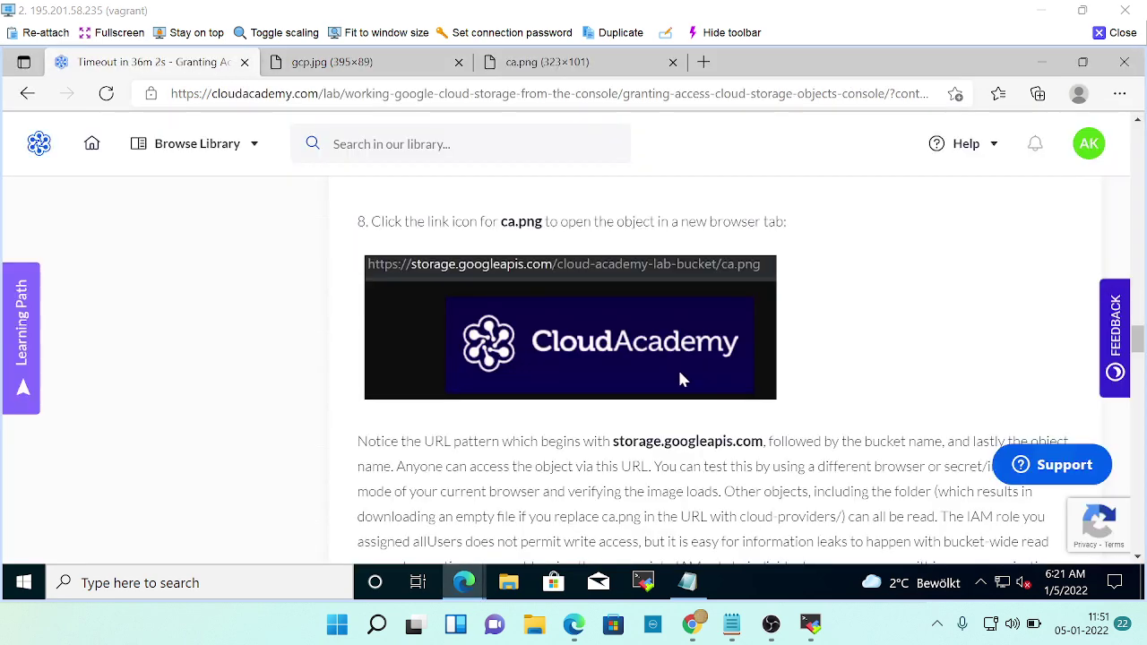
scroll(678, 379, "down", 3)
scroll(737, 412, "down", 2)
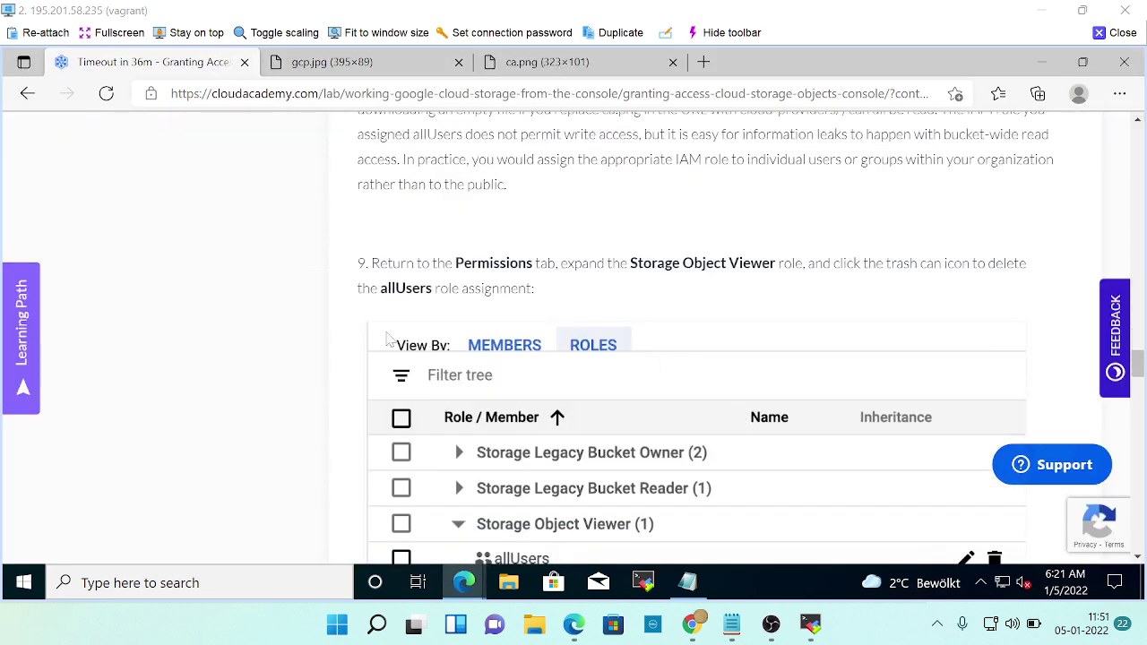
Read lab steps 9–11 on removing allUsers access, then return to ca.png's object details.
scroll(688, 306, "down", 2)
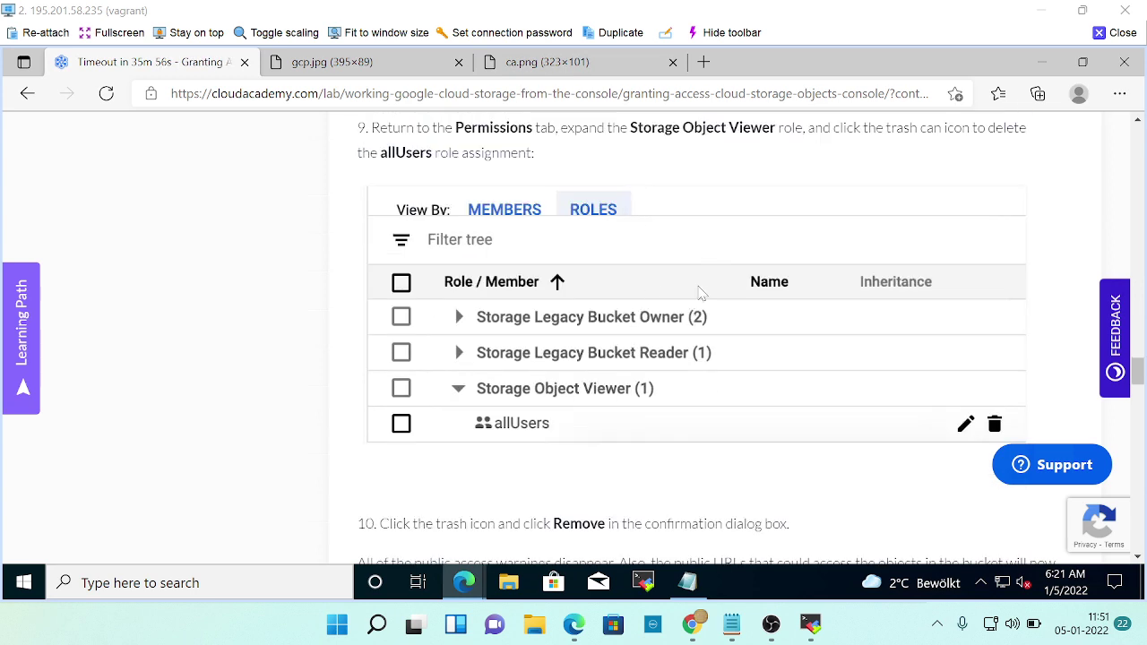
scroll(699, 277, "up", 1)
scroll(722, 295, "down", 2)
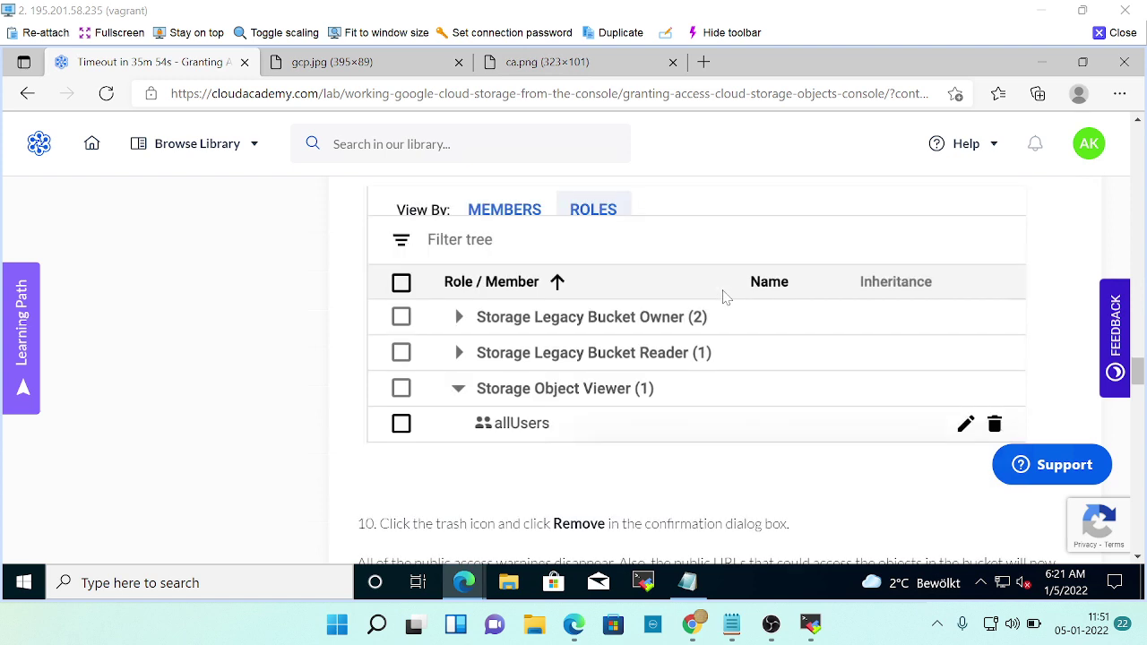
scroll(538, 375, "down", 2)
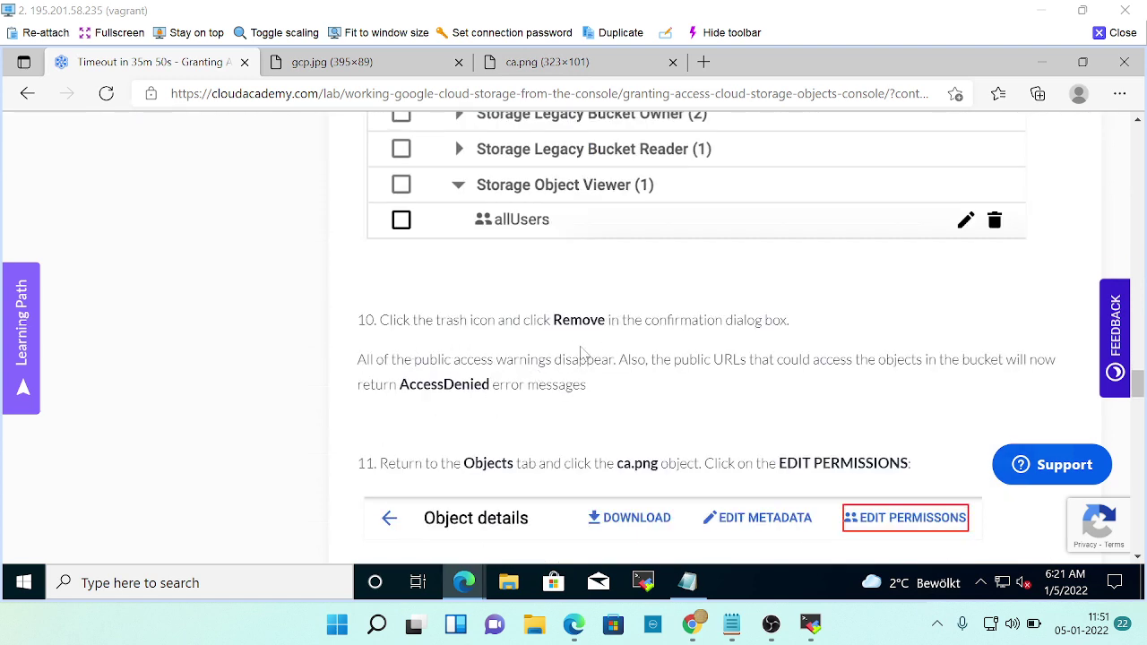
key("alt+Tab")
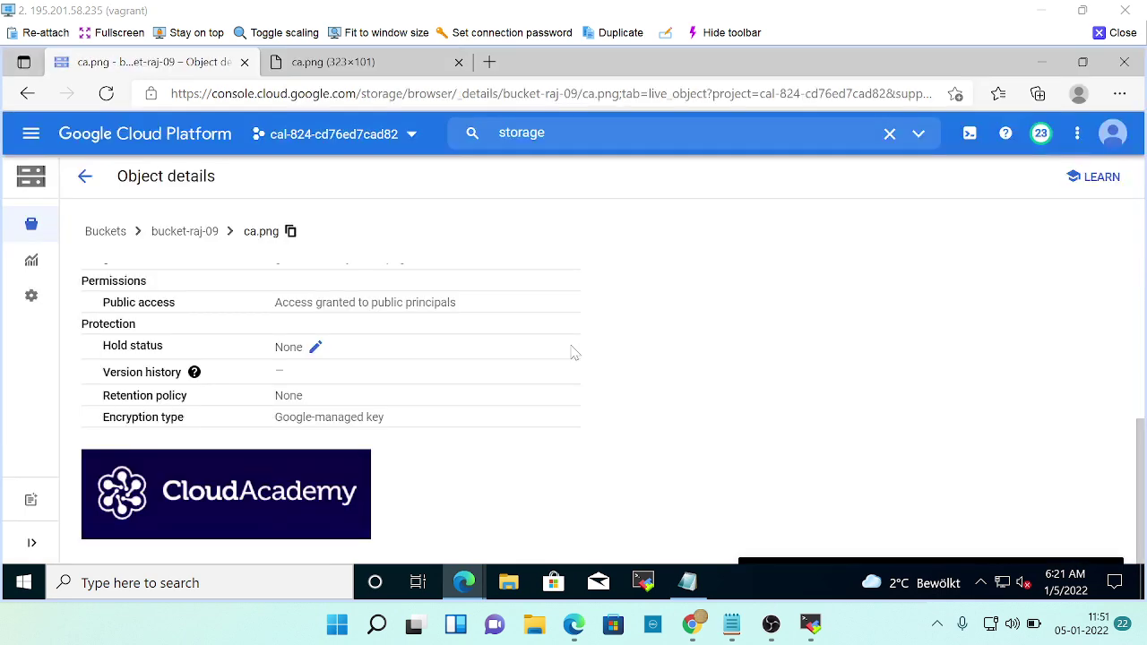
Tick the allUsers row in bucket-raj-09's permissions, checking the lab's next step in between.
scroll(166, 287, "up", 2)
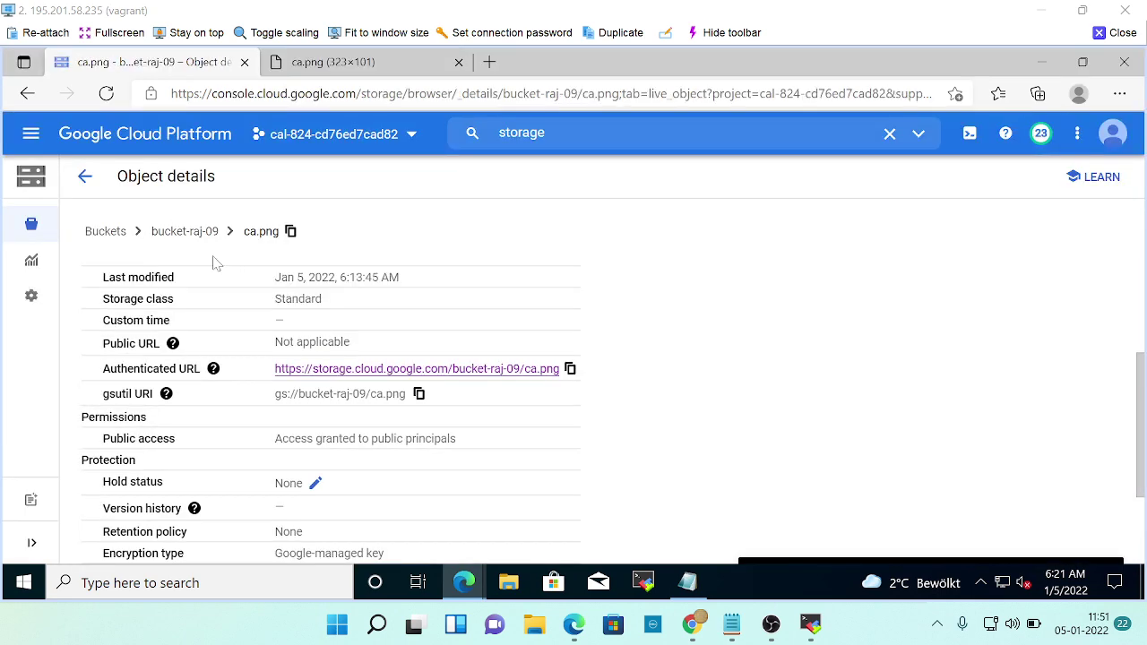
scroll(213, 262, "up", 1)
left_click(184, 231)
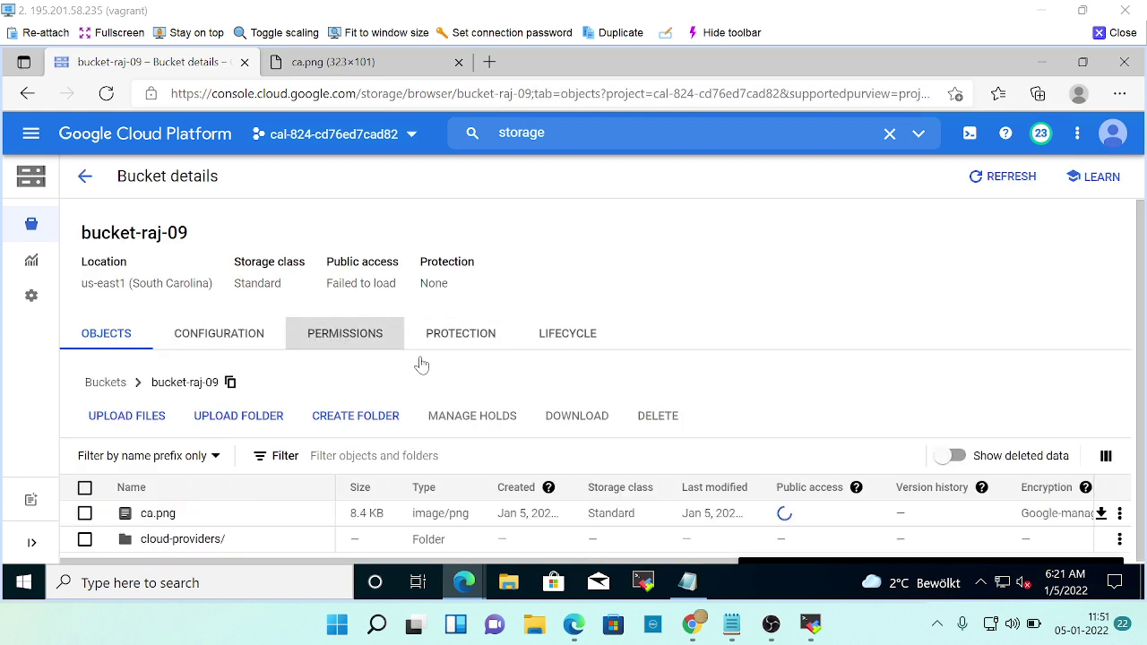
scroll(431, 371, "down", 4)
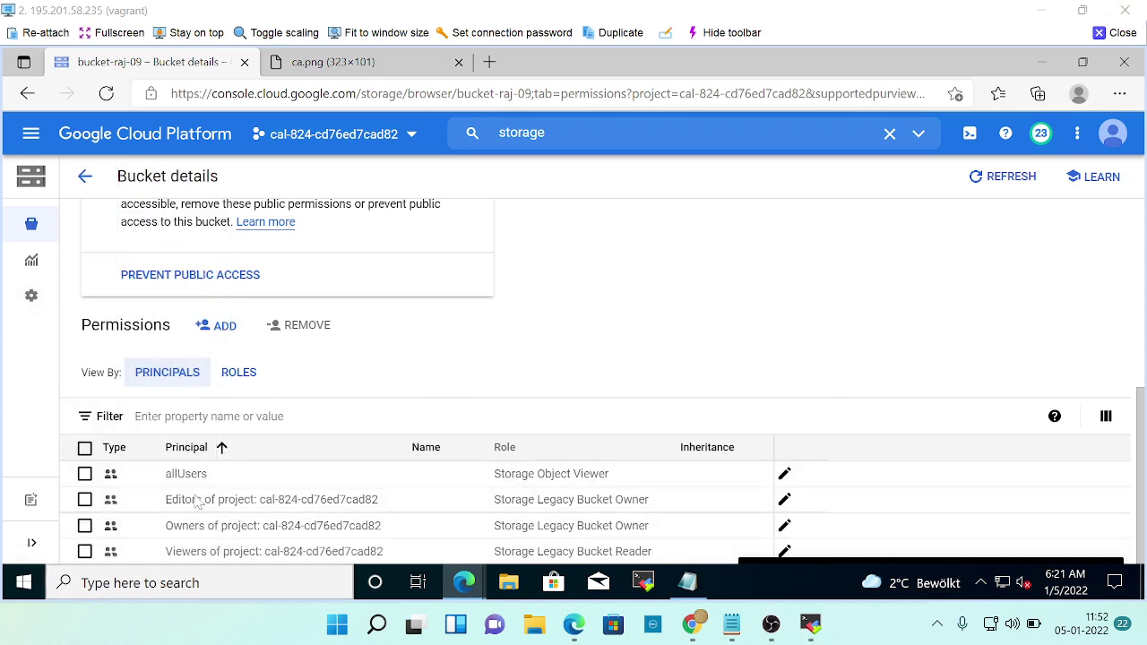
left_click(85, 474)
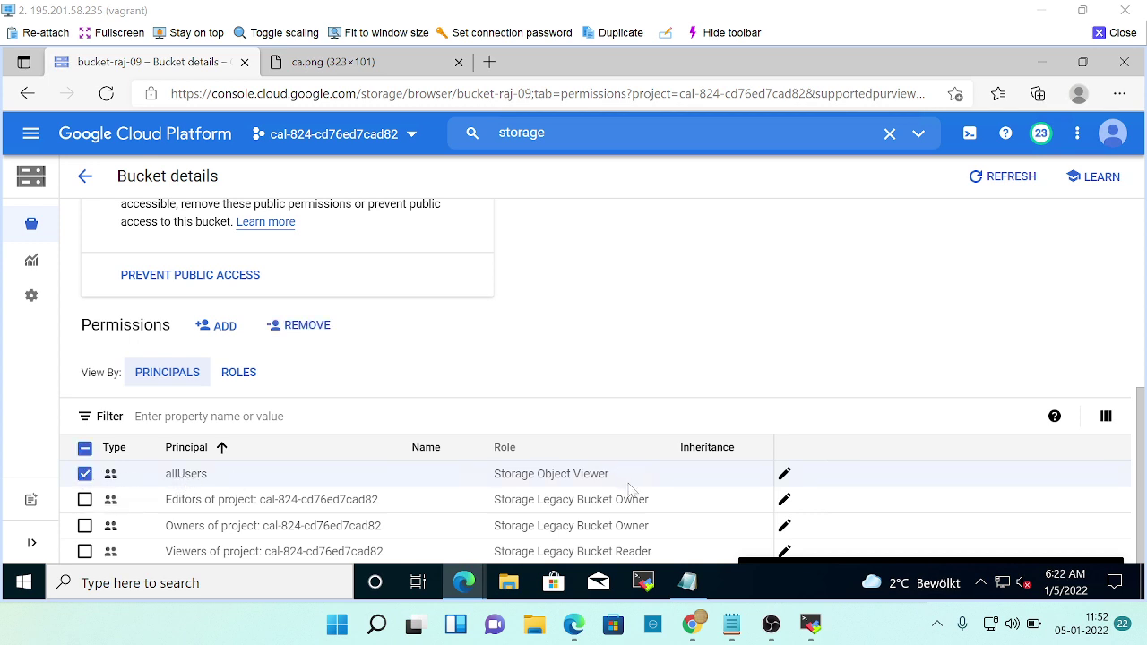
key("alt+Tab")
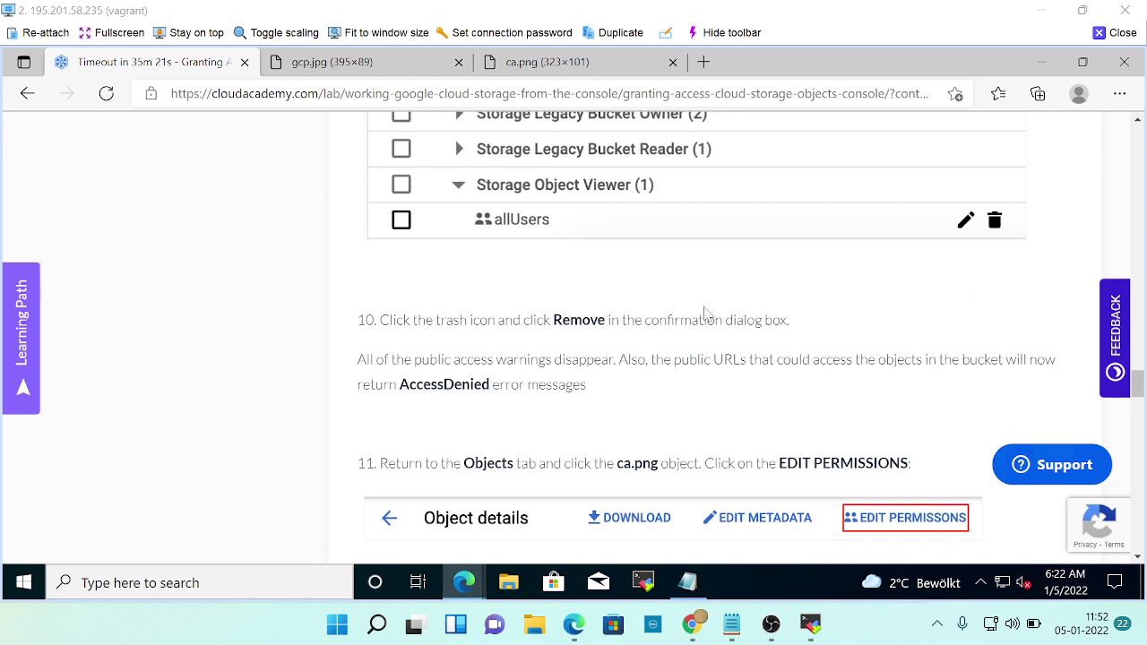
scroll(704, 314, "down", 1)
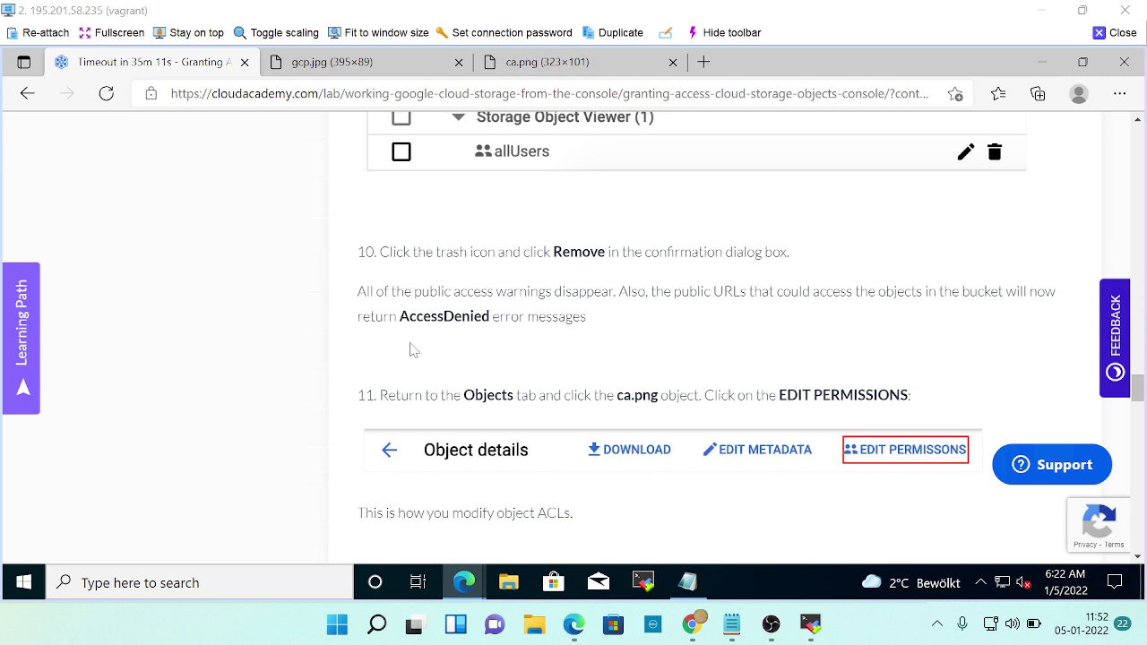
key("alt+Tab")
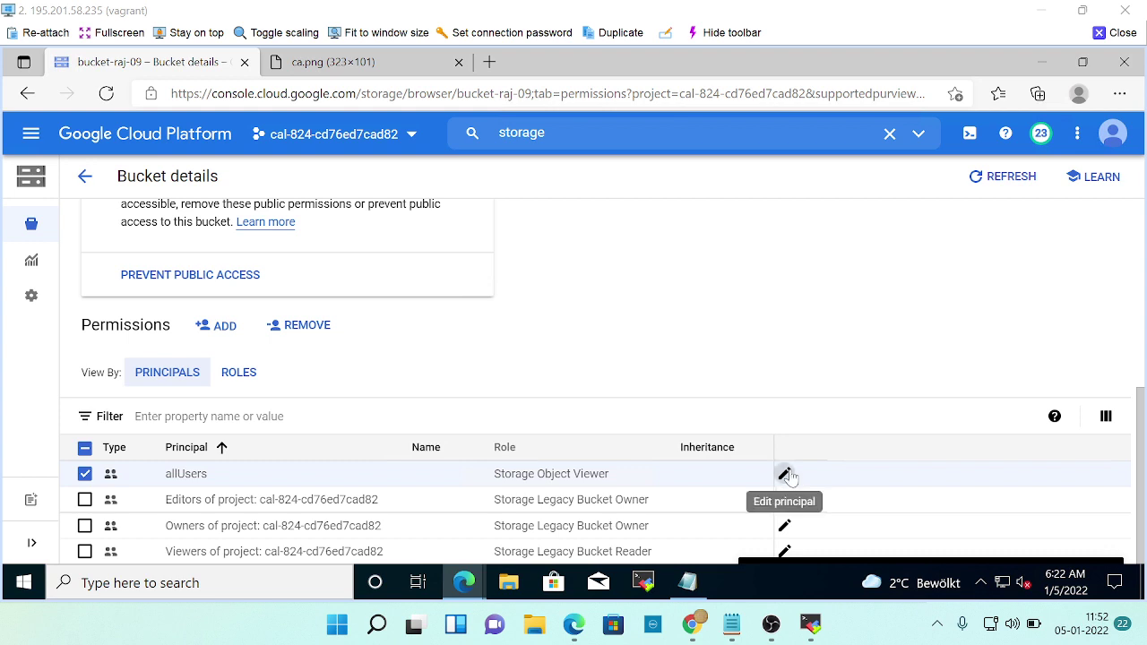
Open and close allUsers' access settings, toggling the allUsers row off and on.
left_click(786, 474)
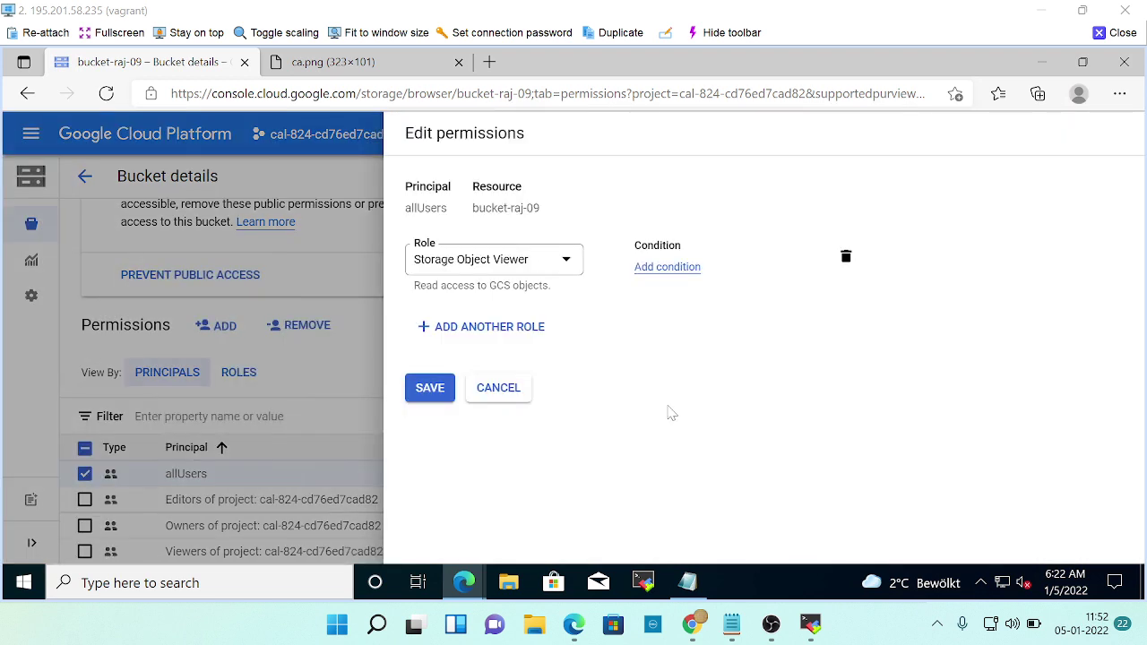
left_click(504, 406)
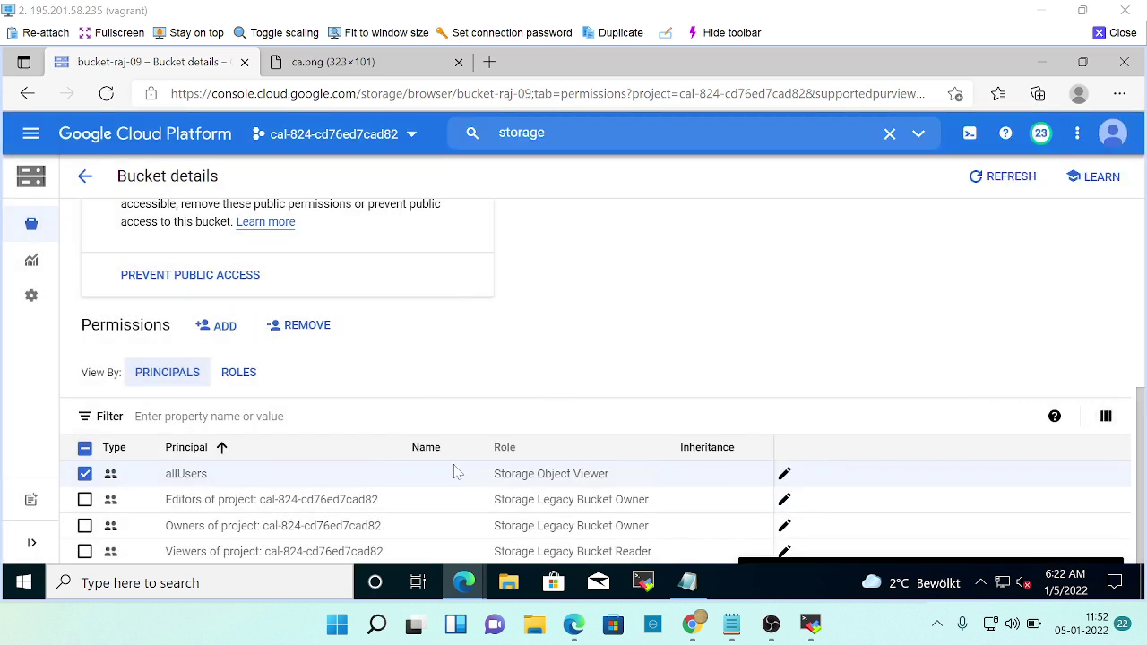
left_click(84, 474)
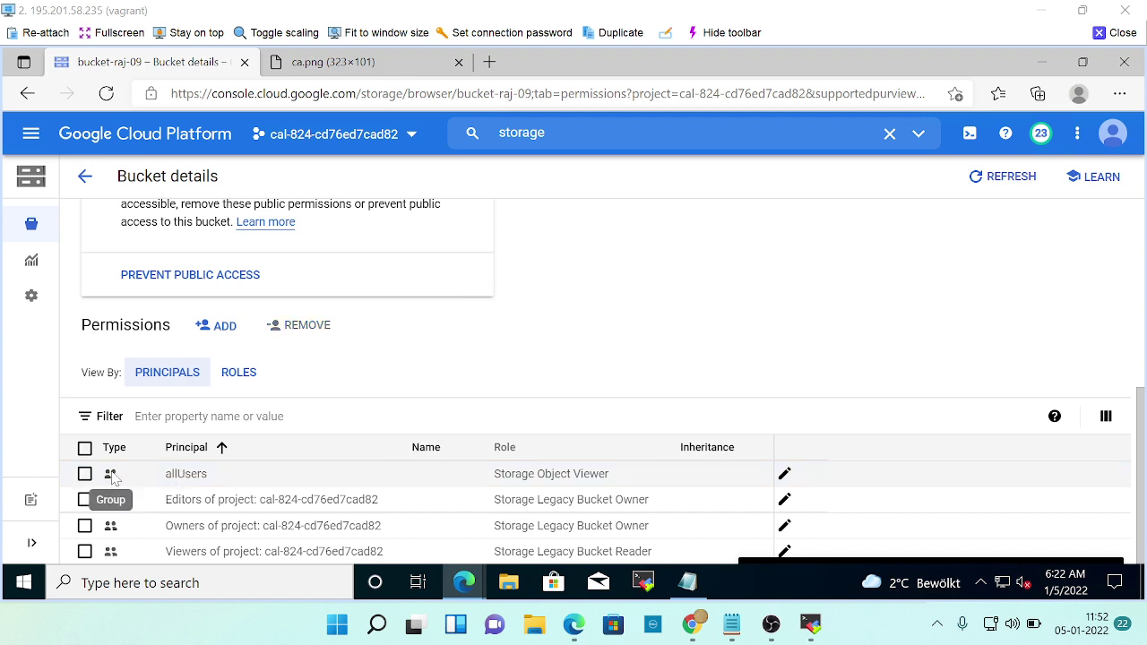
left_click(84, 474)
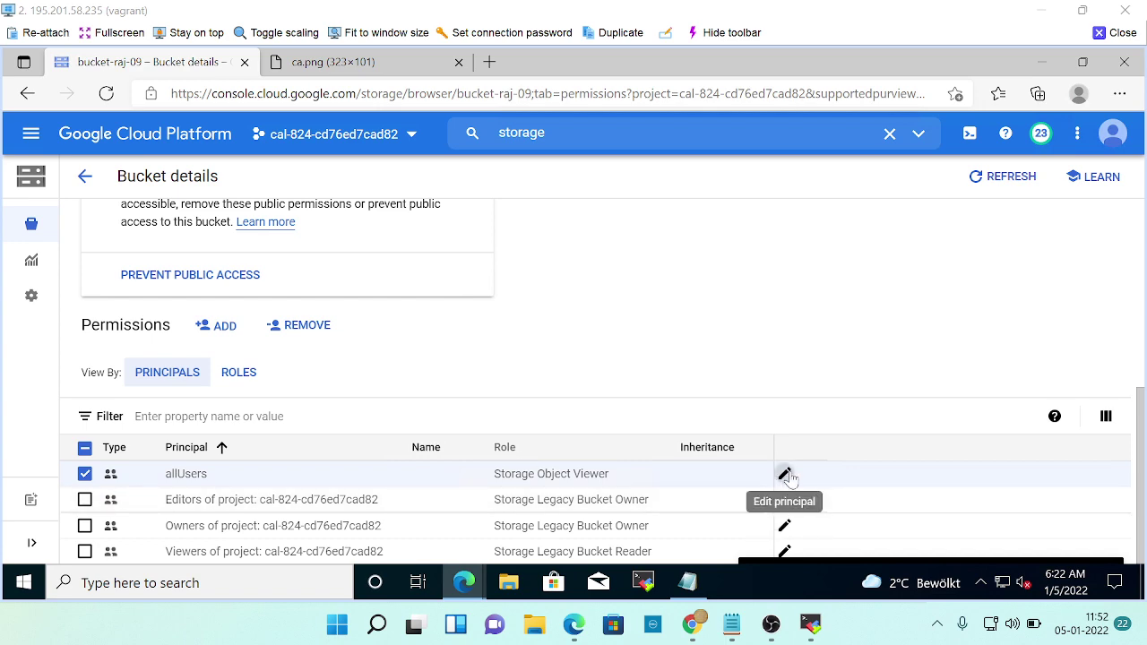
Delete allUsers' Storage Object Viewer role, save, and go back to the bucket list.
left_click(786, 475)
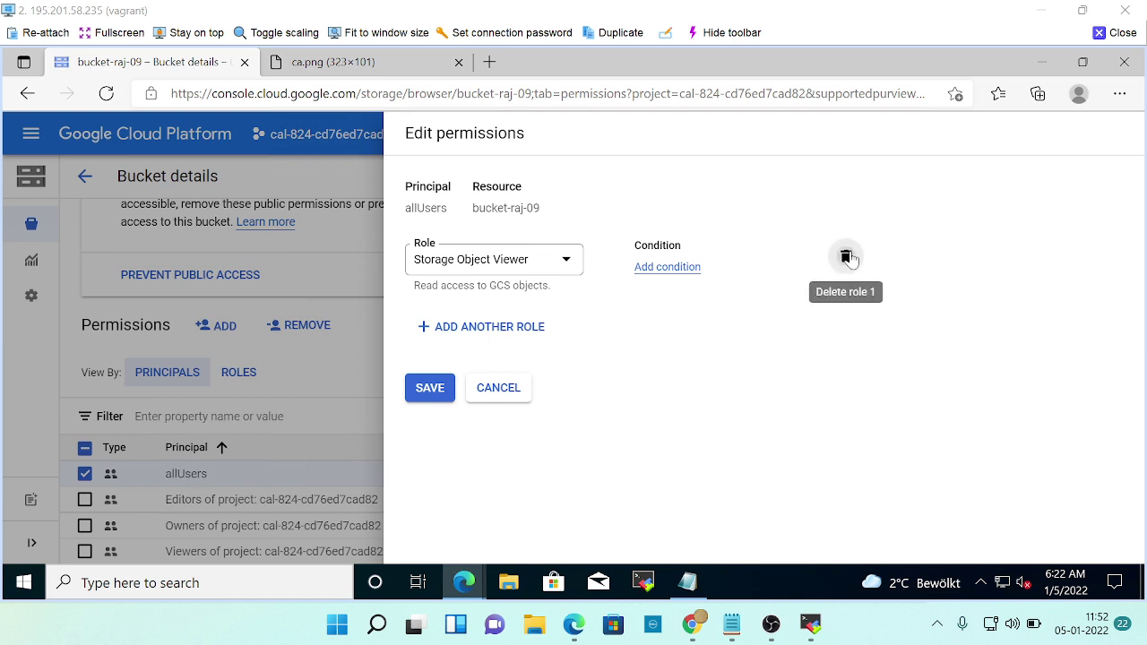
left_click(846, 257)
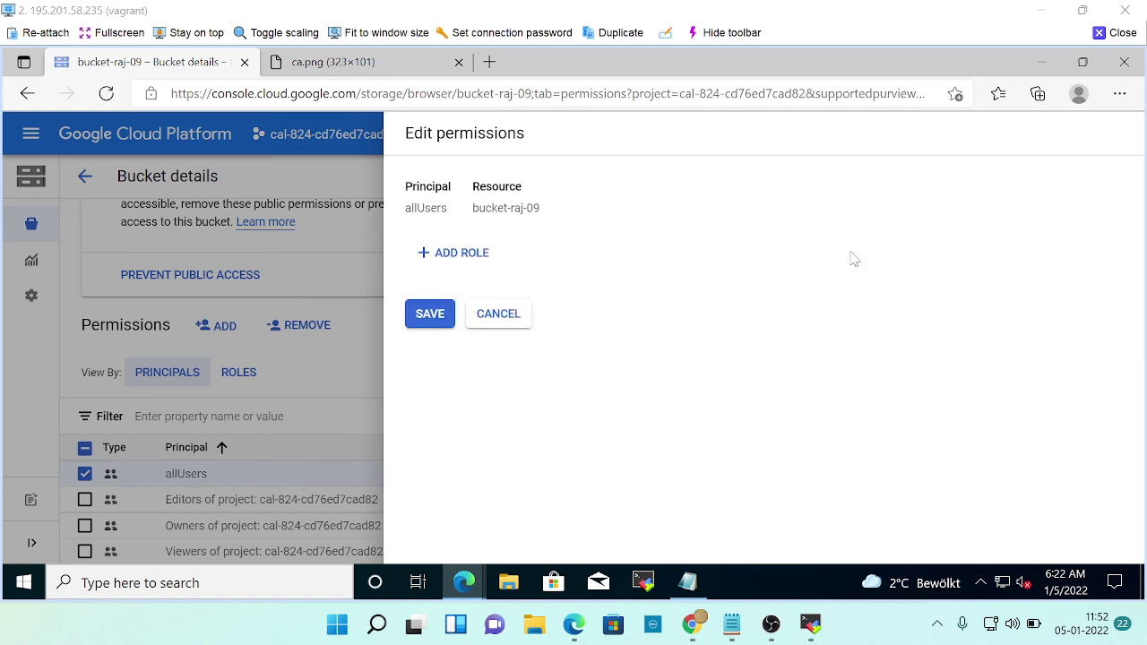
left_click(430, 316)
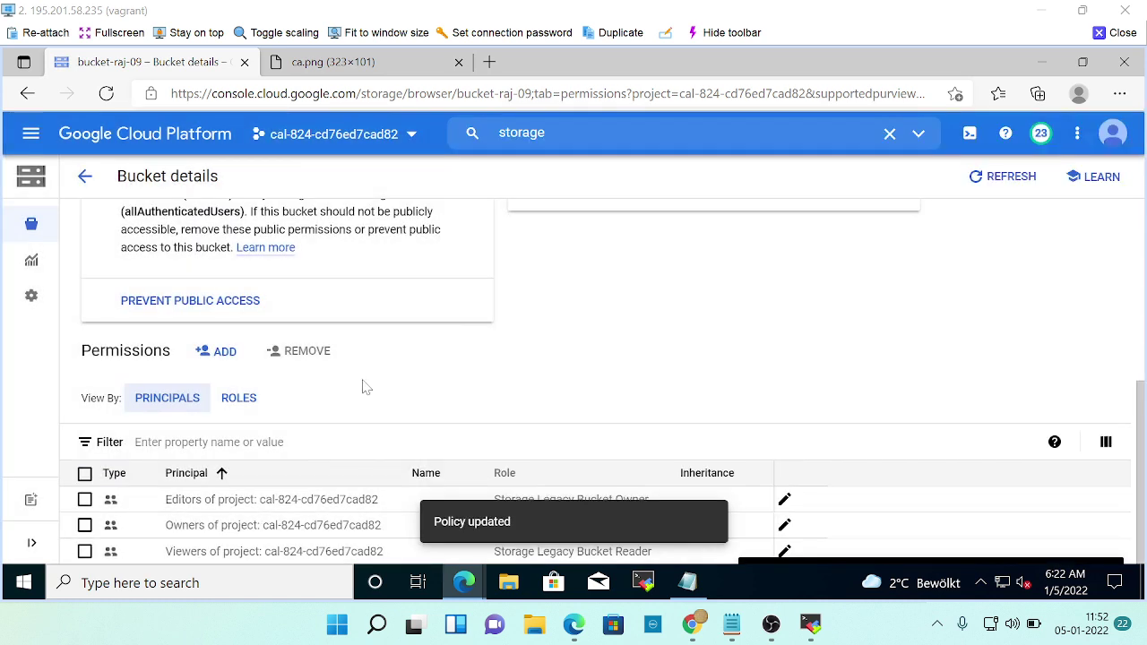
left_click(84, 175)
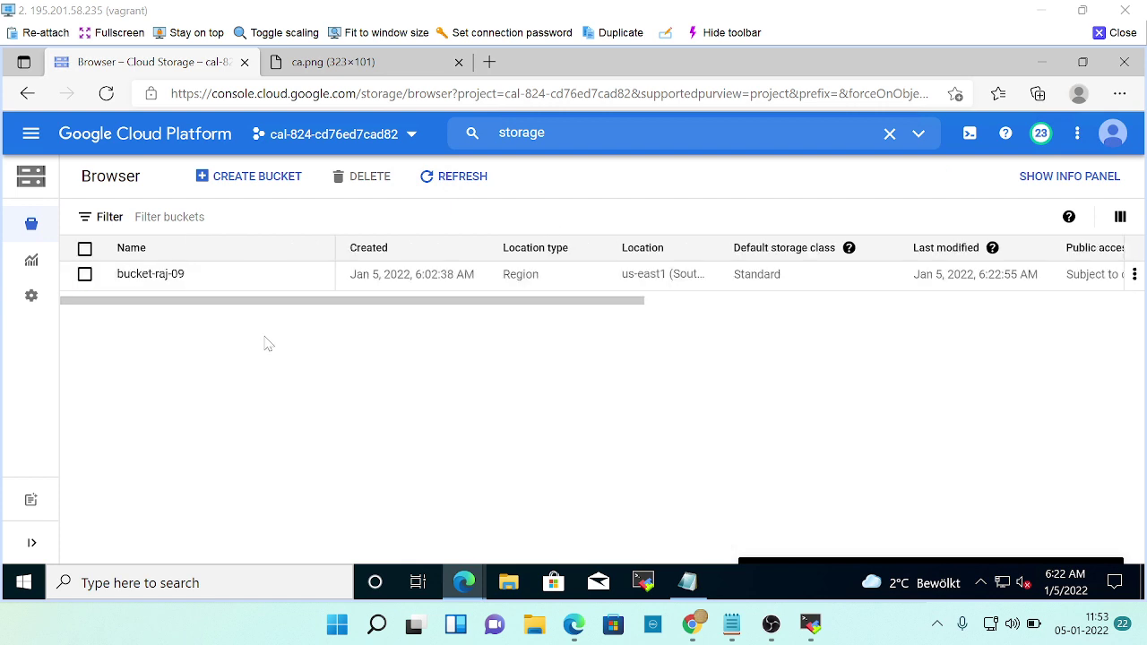
Open ca.png in bucket-raj-09 and confirm it still loads via its authenticated URL.
left_click(149, 275)
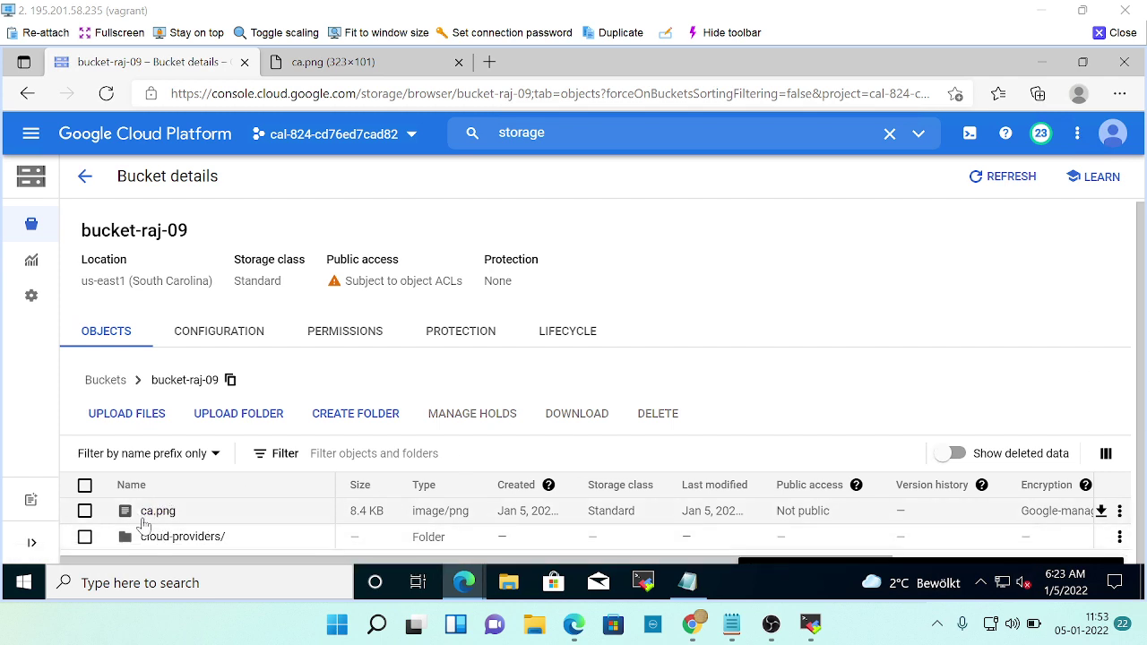
left_click(154, 513)
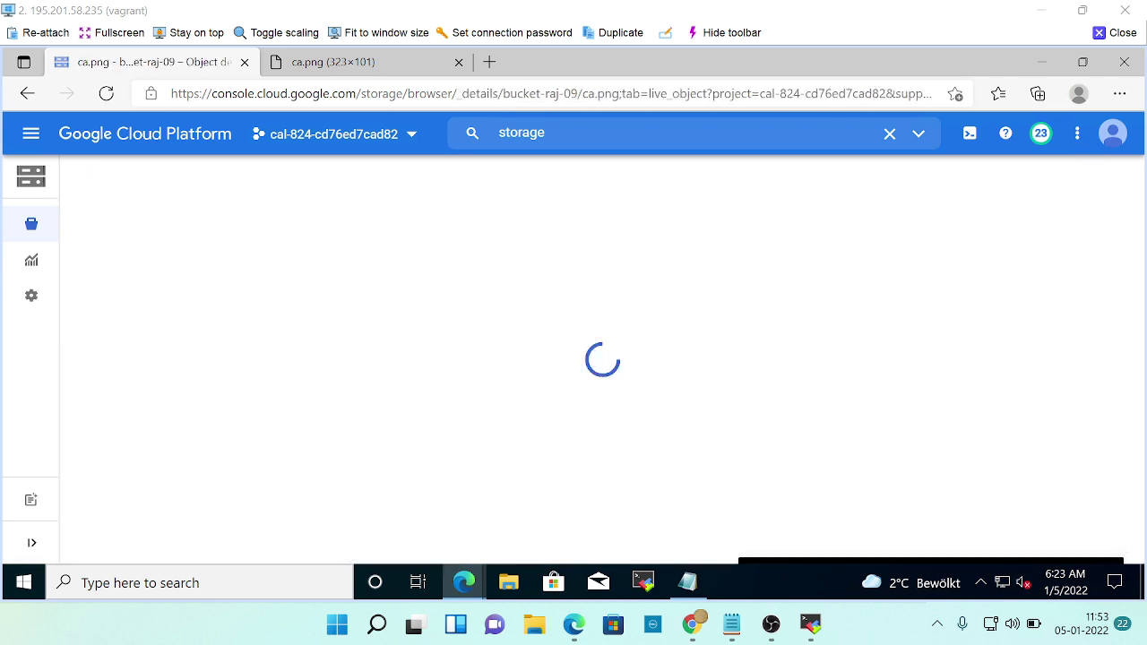
scroll(409, 493, "down", 3)
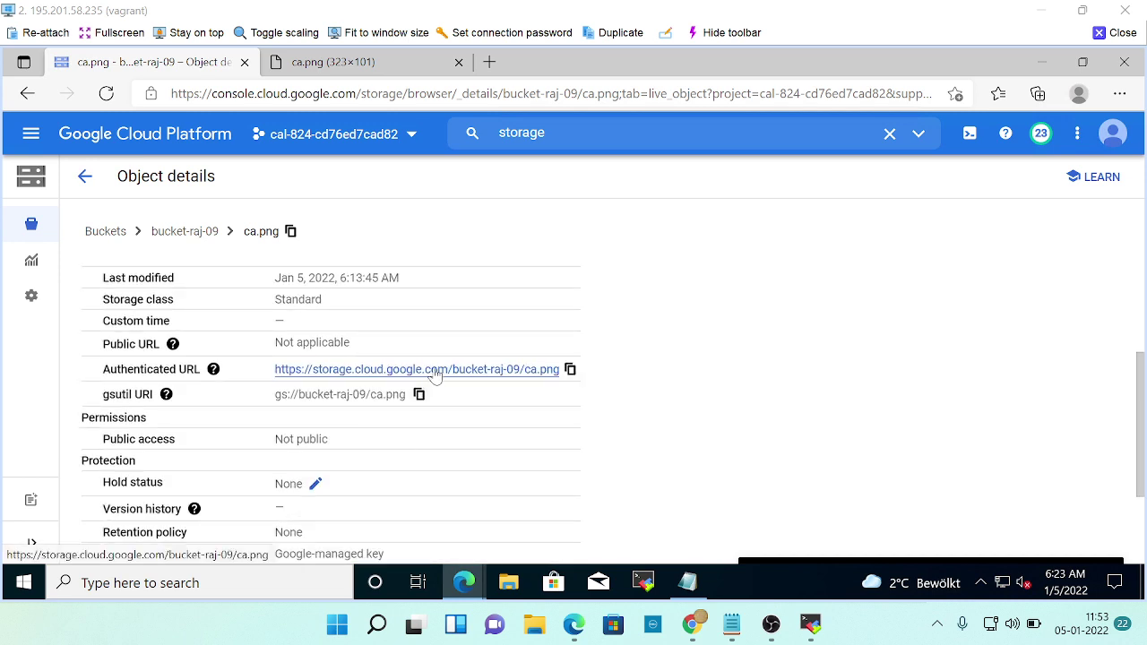
left_click(433, 371)
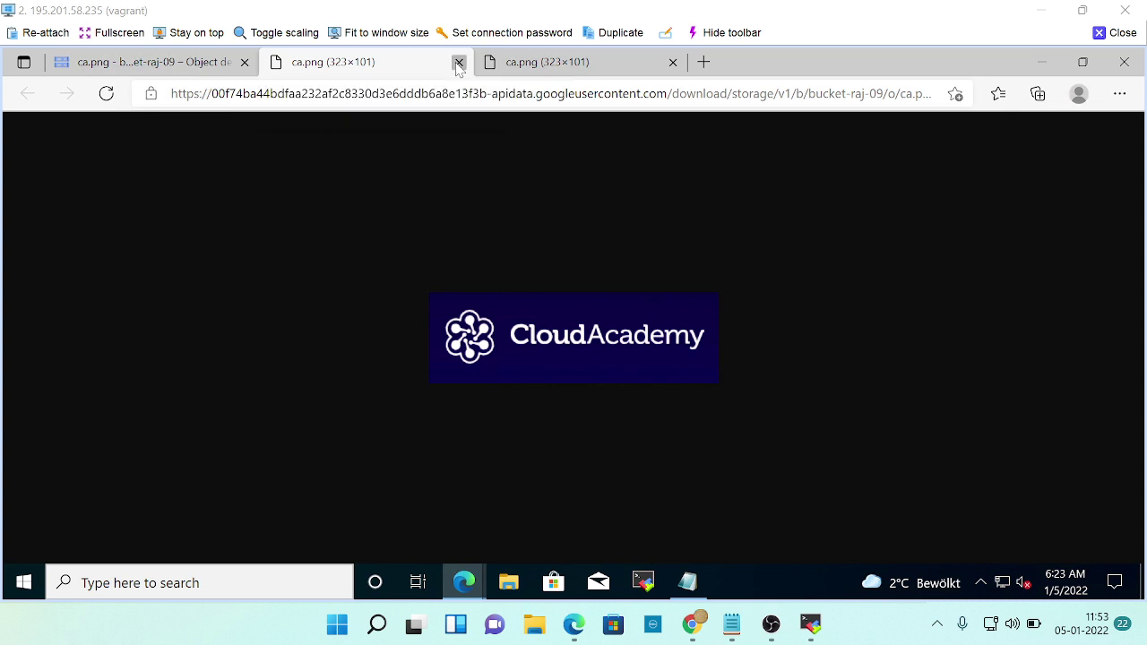
left_click(459, 65)
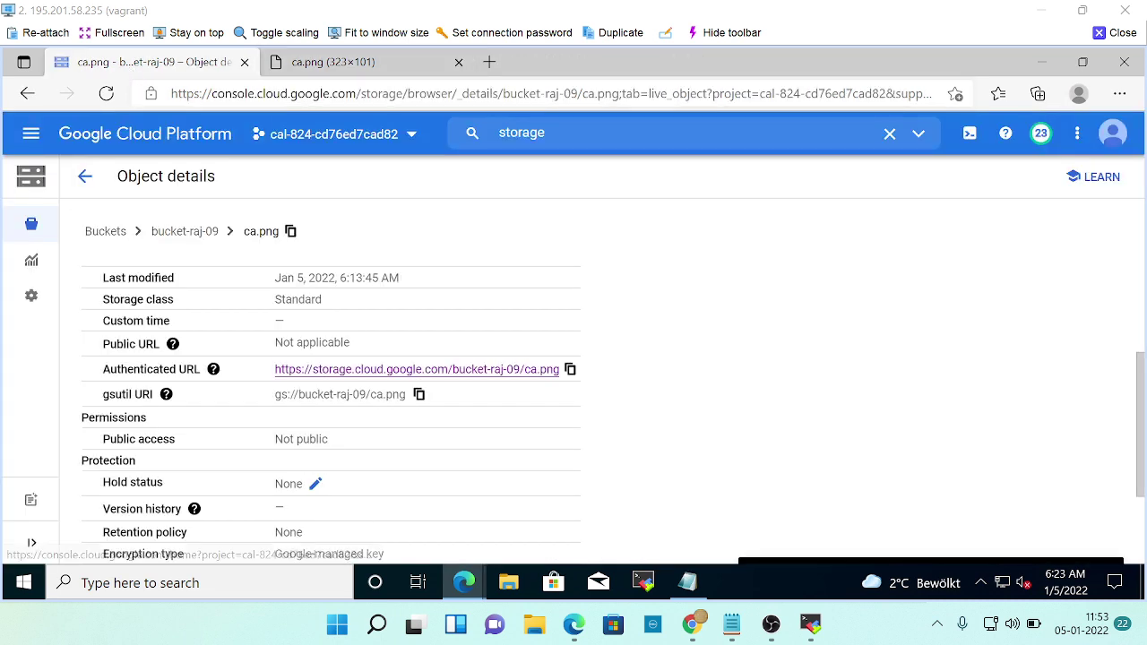
scroll(322, 457, "down", 3)
scroll(324, 452, "up", 5)
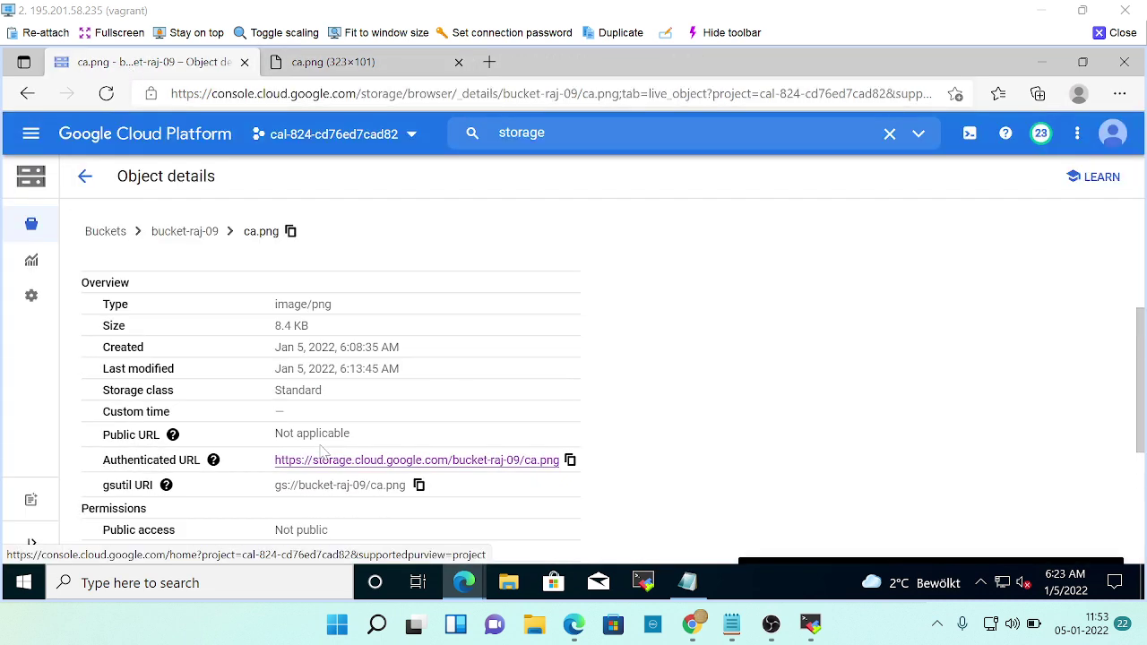
Show bucket-raj-09's permissions, now listing only the three Storage Legacy principals.
left_click(185, 232)
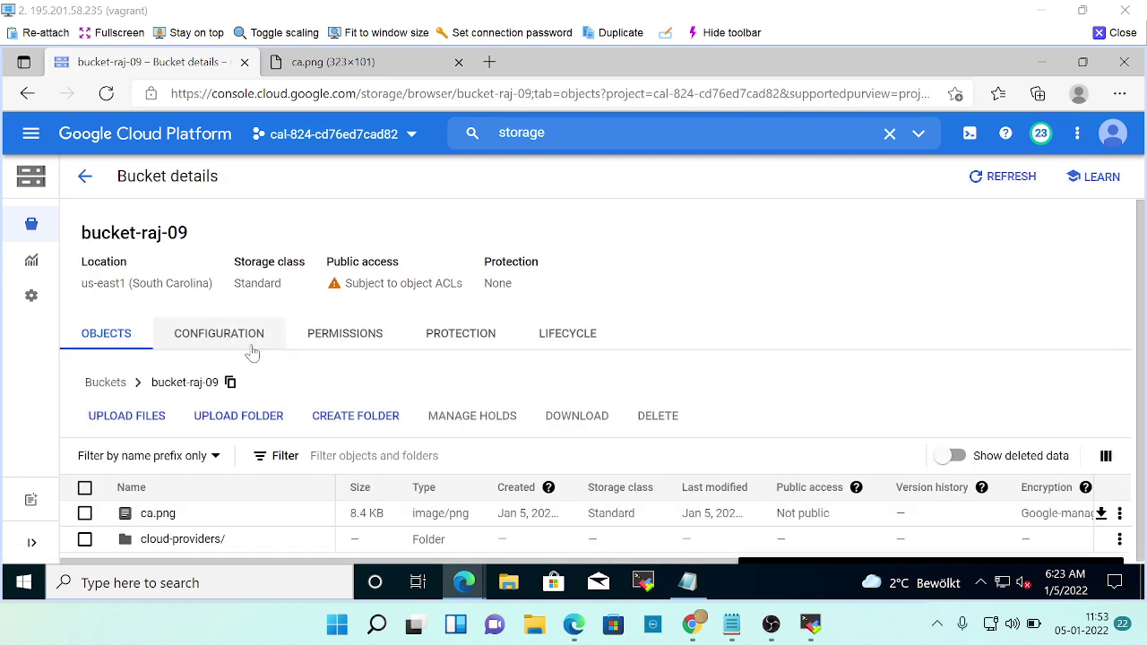
left_click(364, 346)
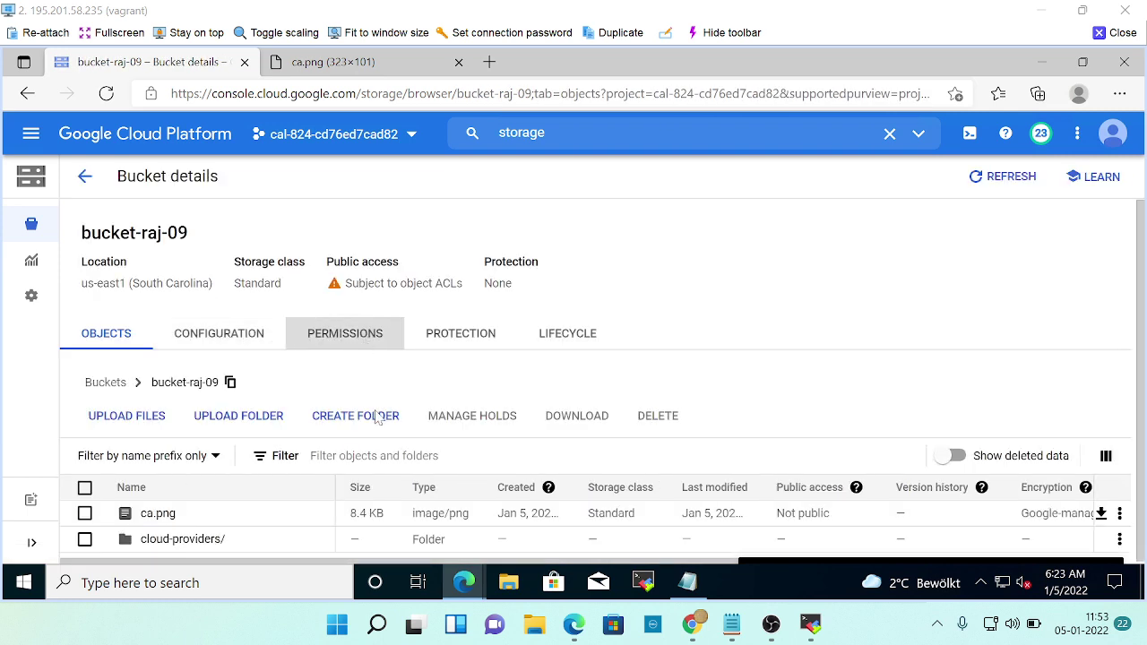
scroll(371, 412, "down", 5)
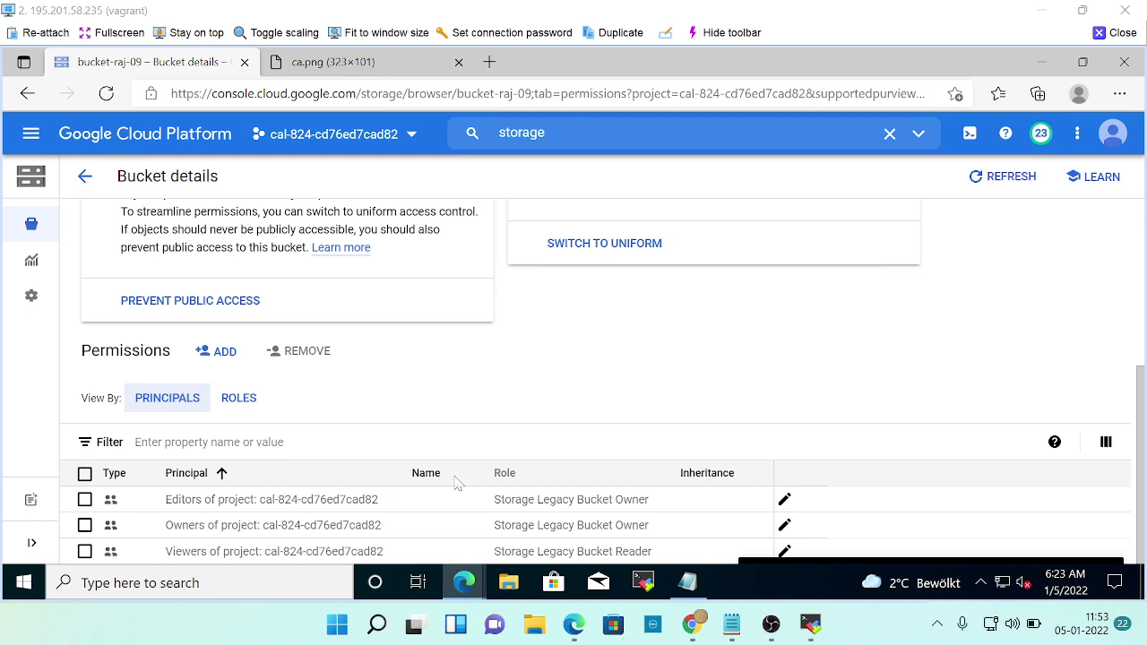
Group permissions by role, draft an allUsers Storage Object Viewer grant, then cancel it.
left_click(242, 403)
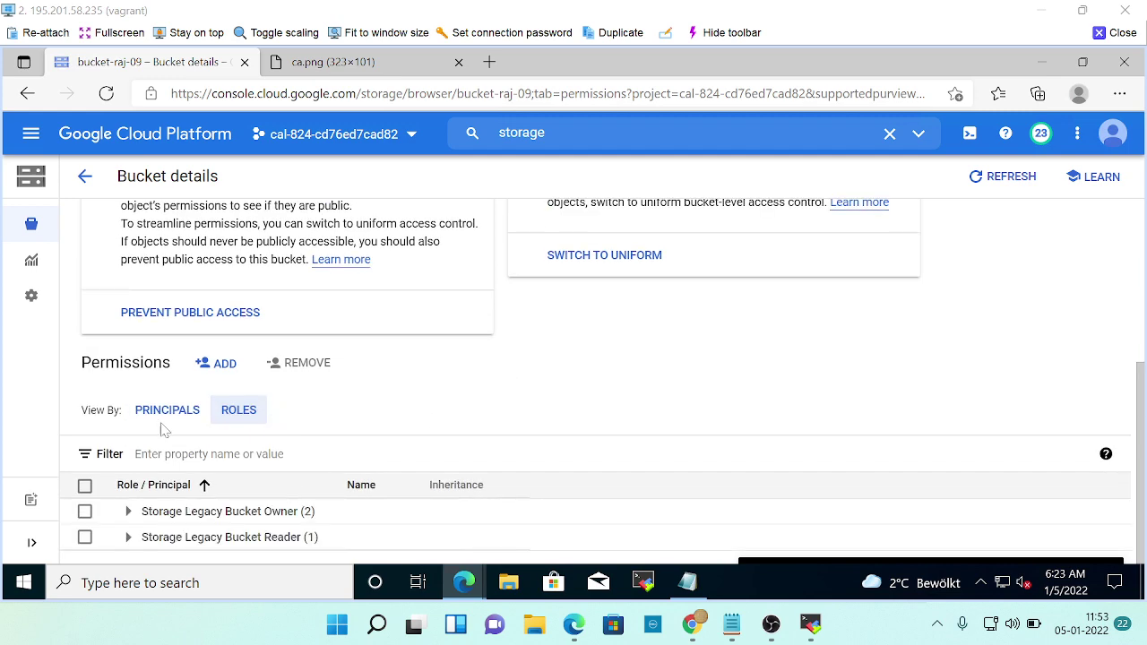
left_click(224, 372)
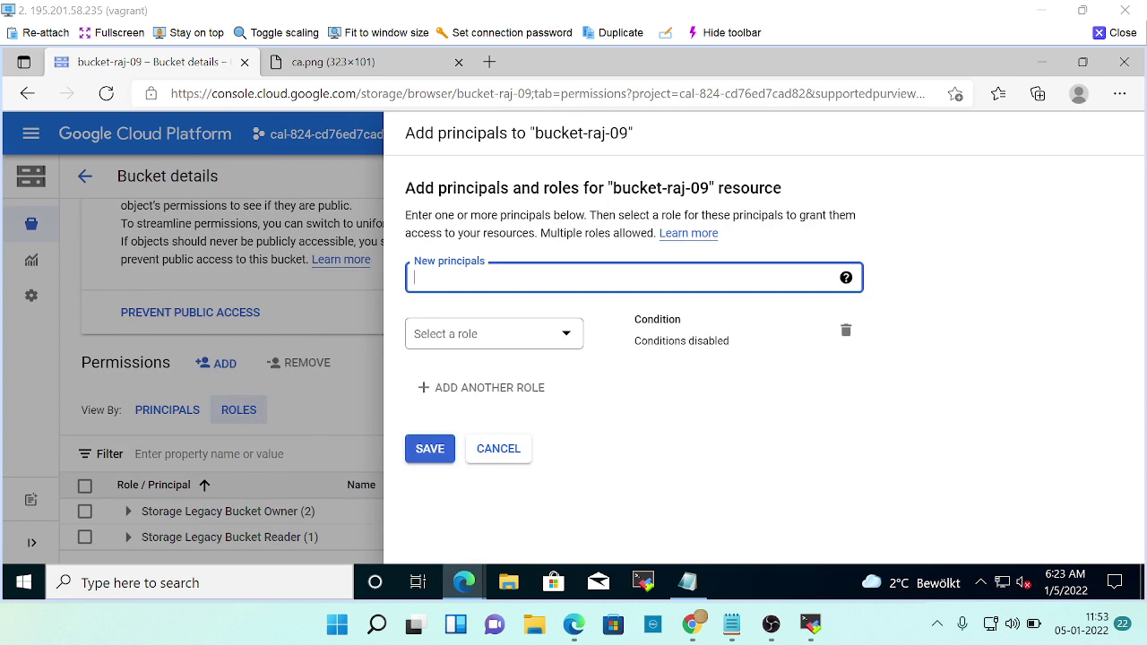
type("all")
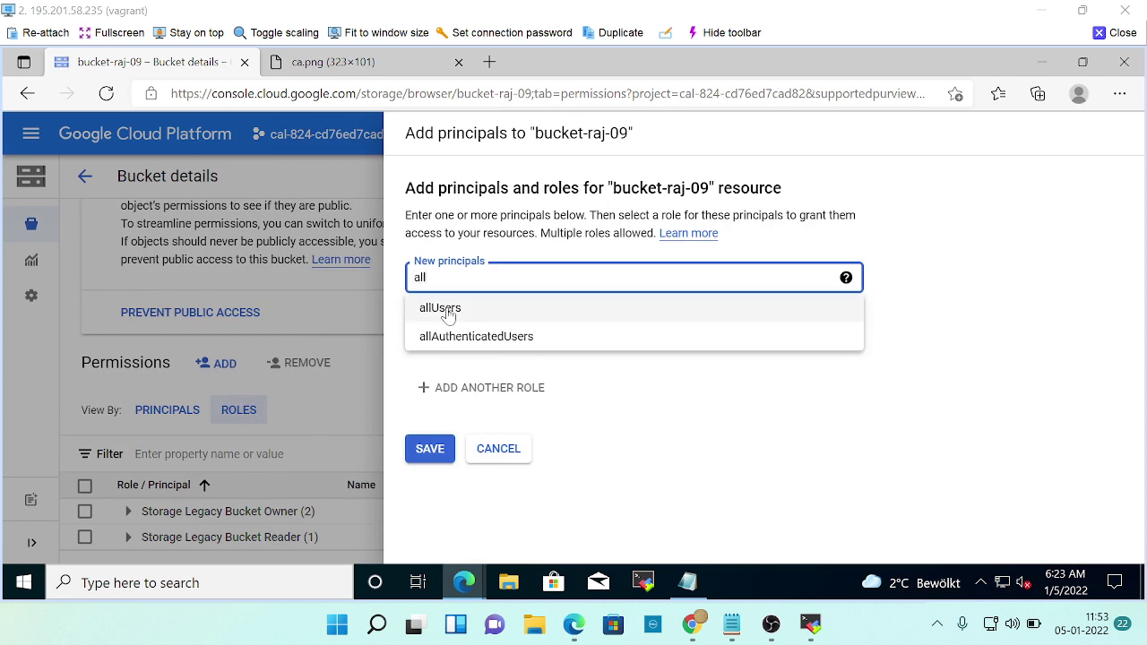
left_click(448, 309)
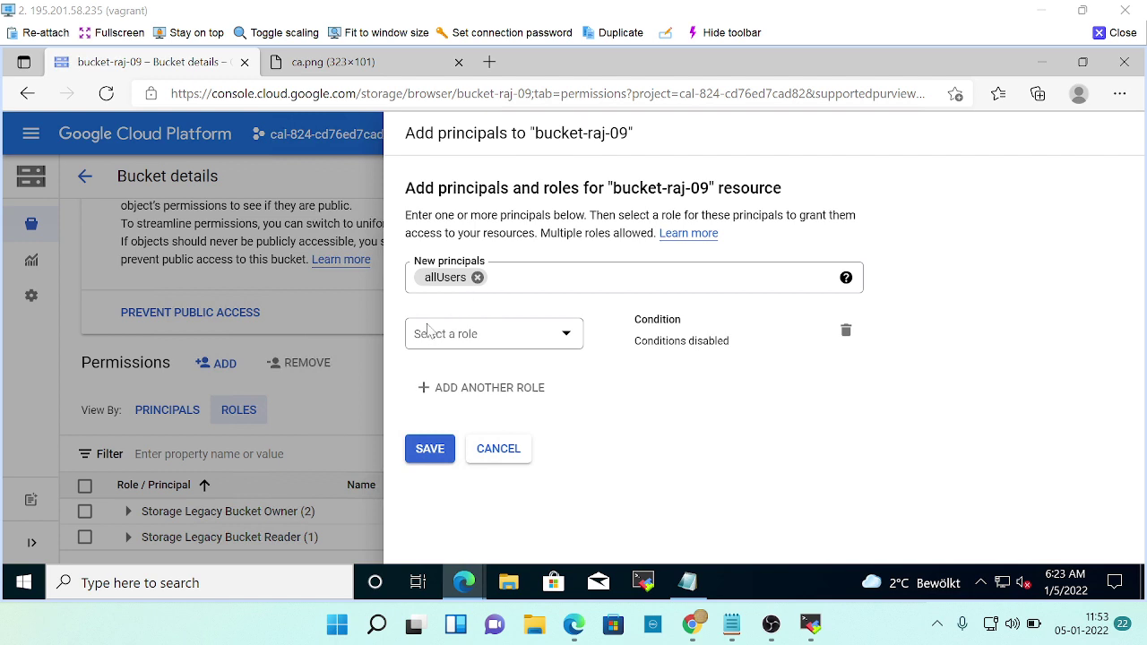
left_click(495, 337)
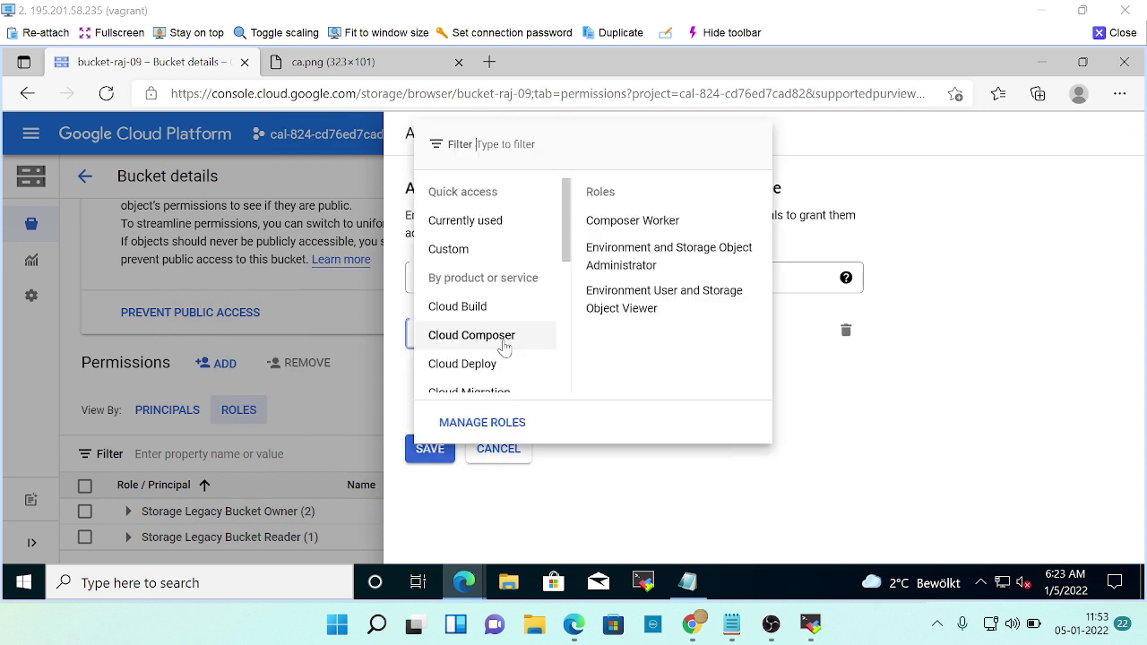
scroll(504, 372, "down", 2)
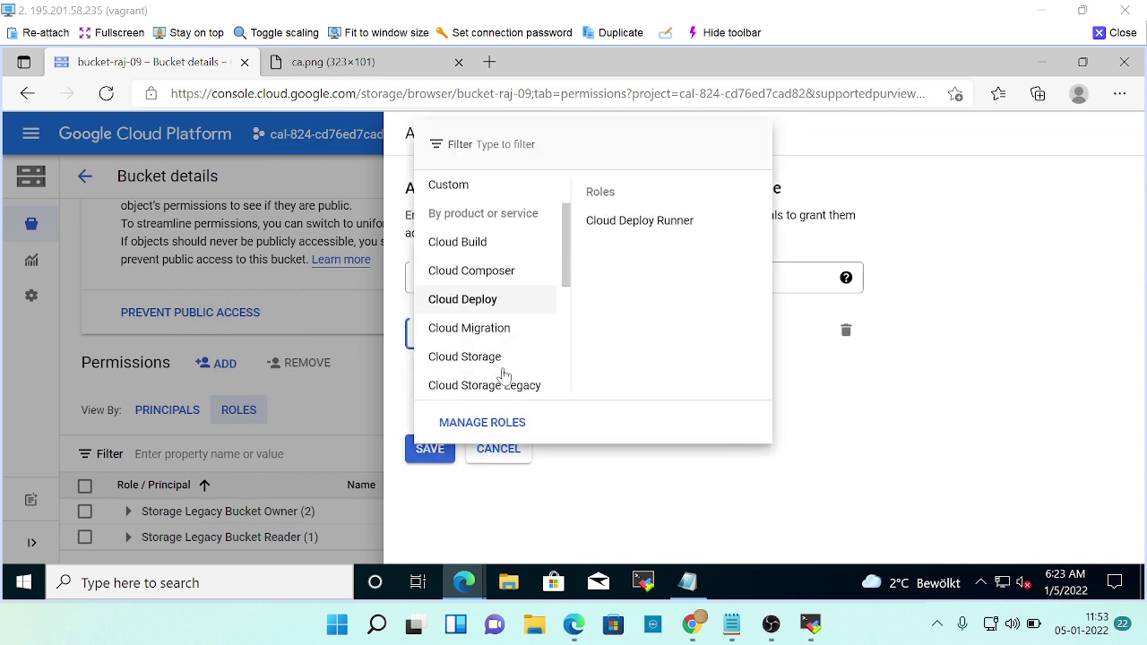
mouse_move(505, 374)
left_click(611, 309)
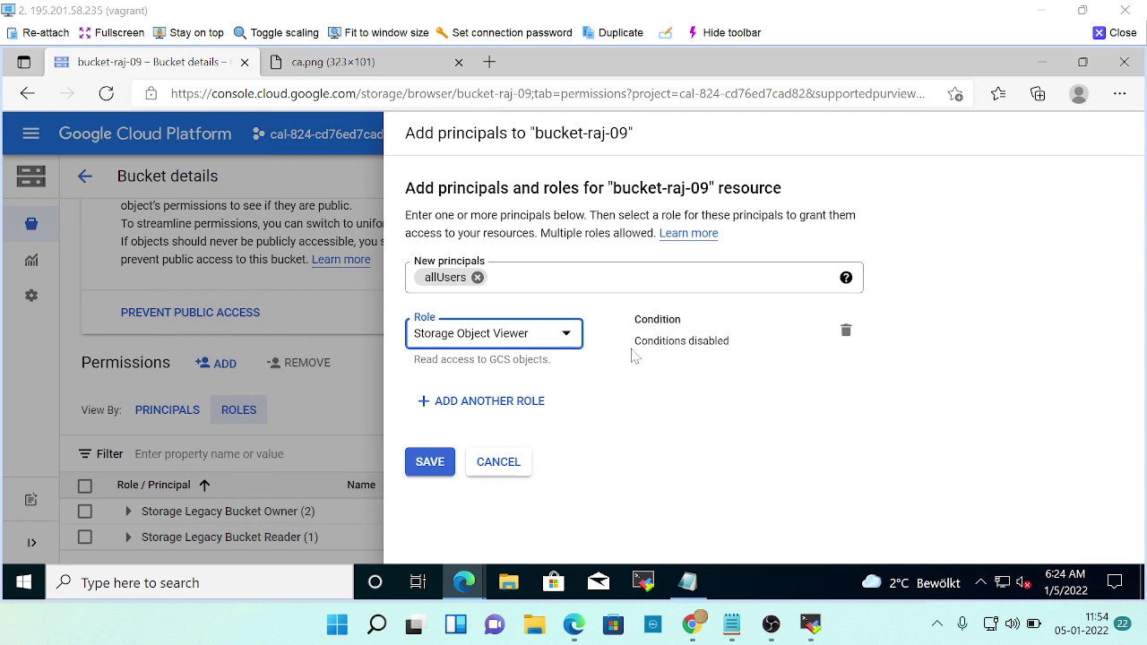
left_click(567, 334)
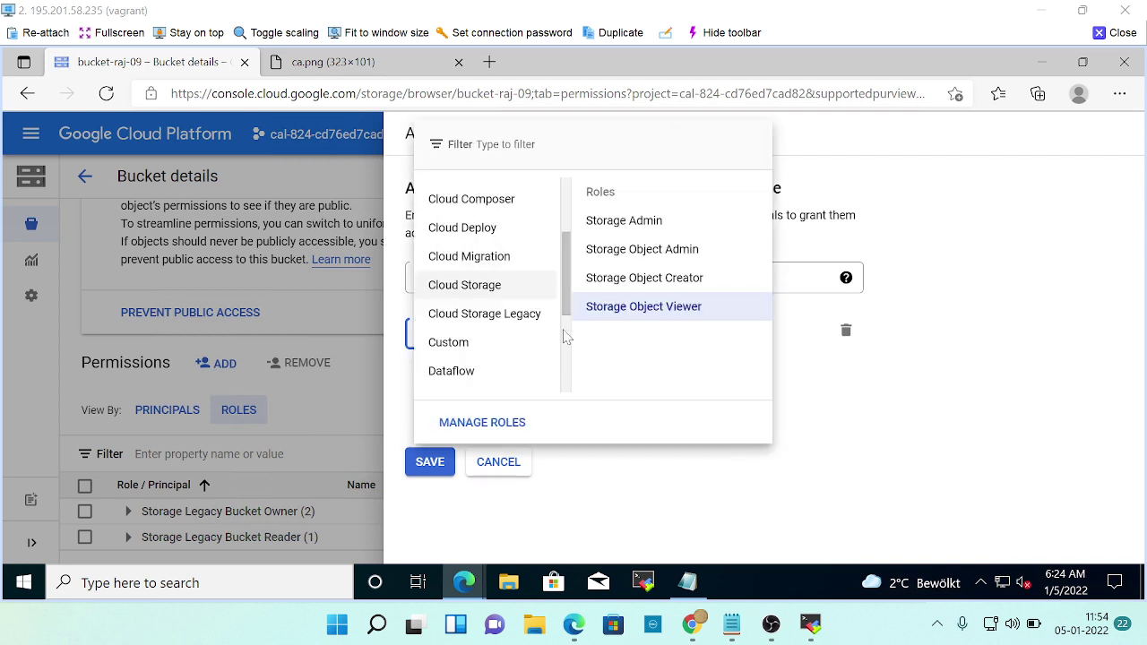
left_click(674, 475)
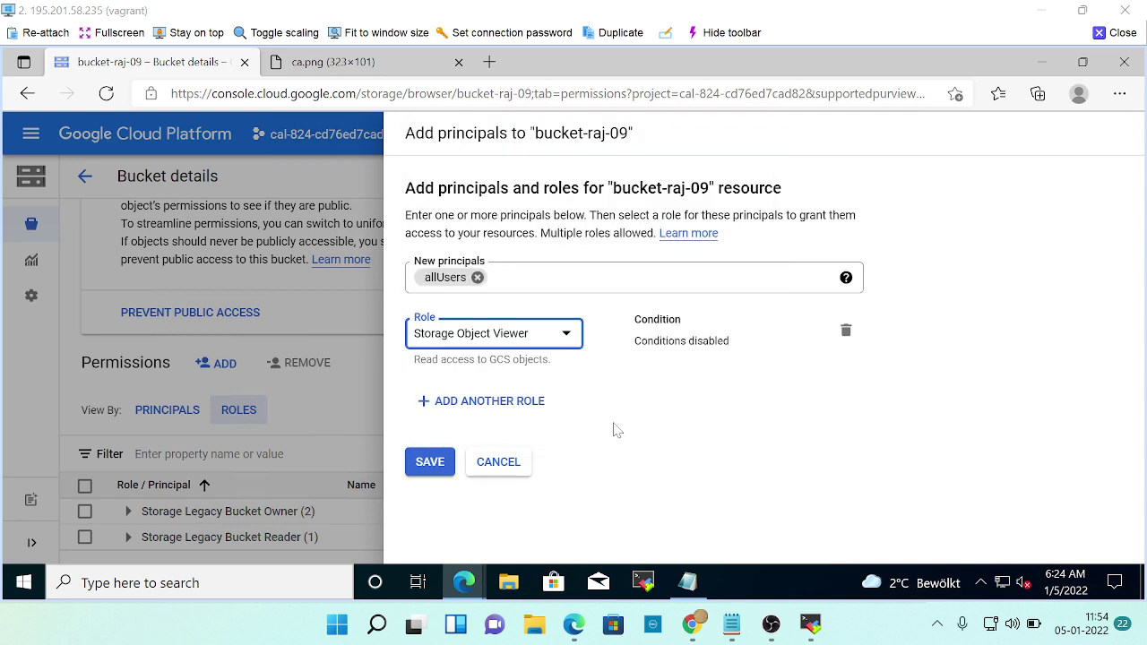
left_click(508, 464)
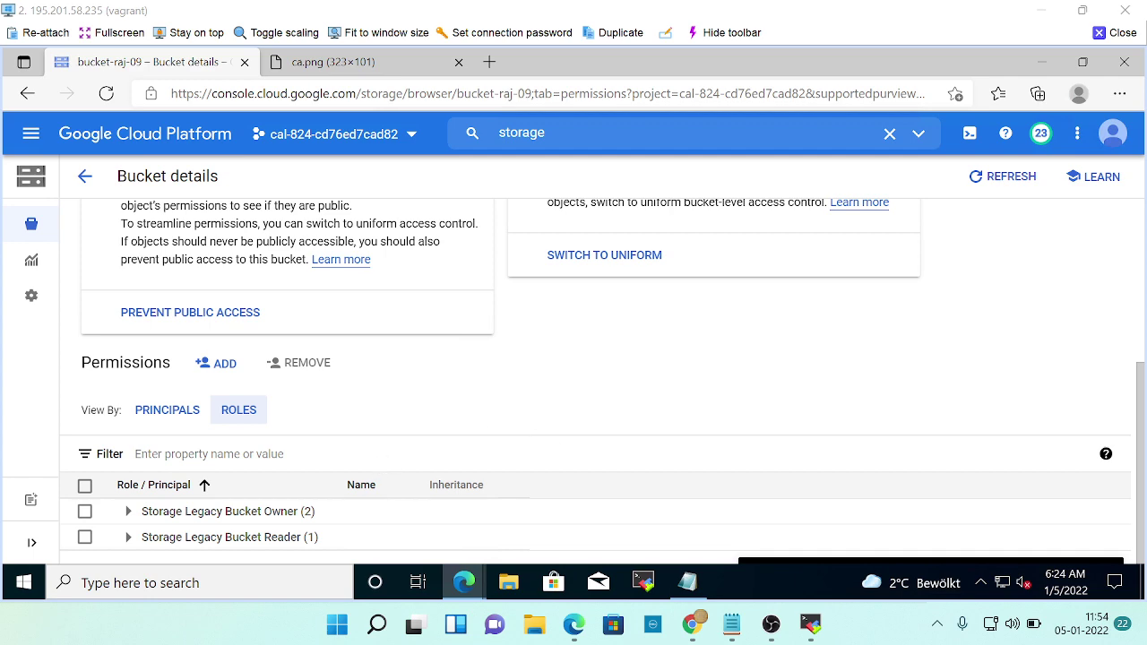
Open ca.png's object details from the bucket's object list.
scroll(542, 439, "up", 4)
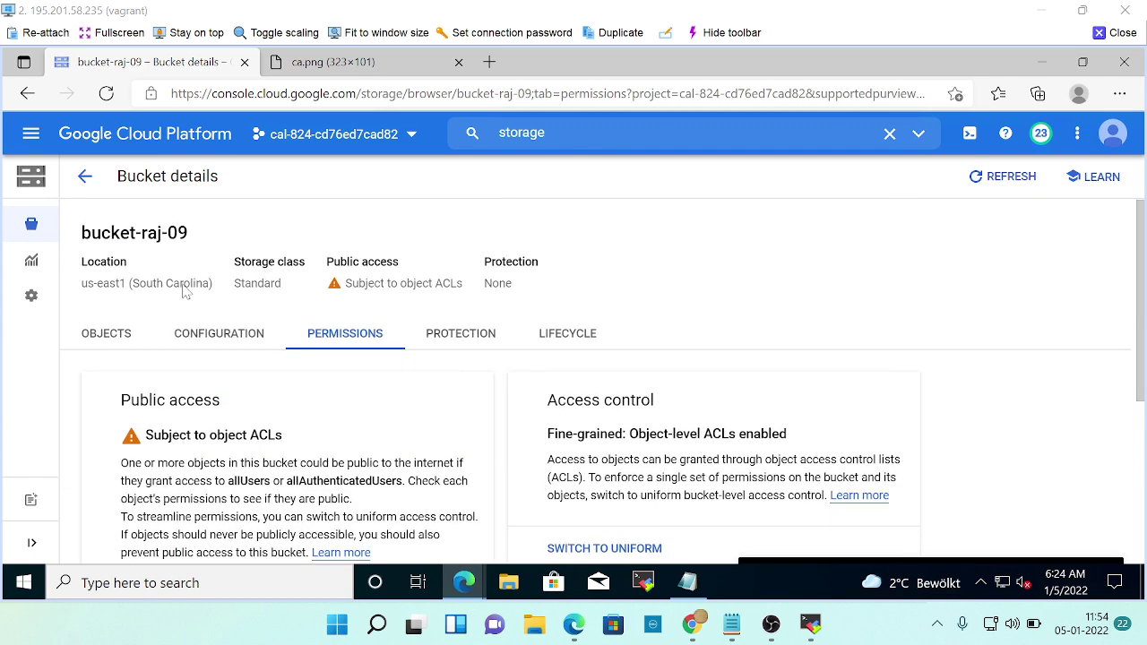
left_click(106, 345)
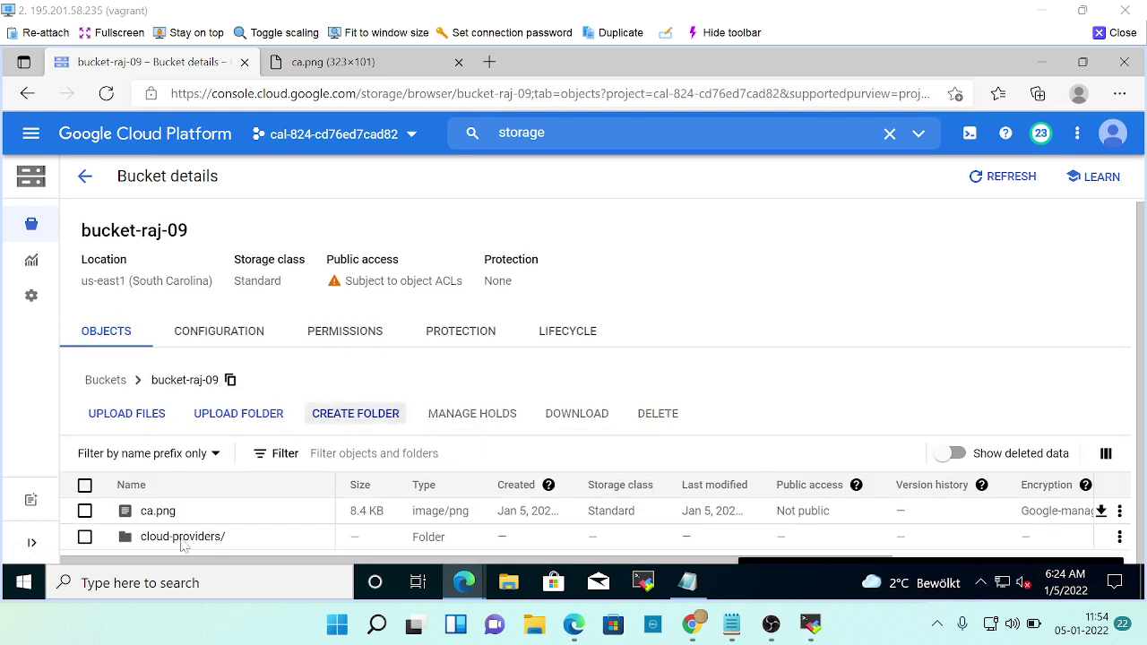
left_click(157, 511)
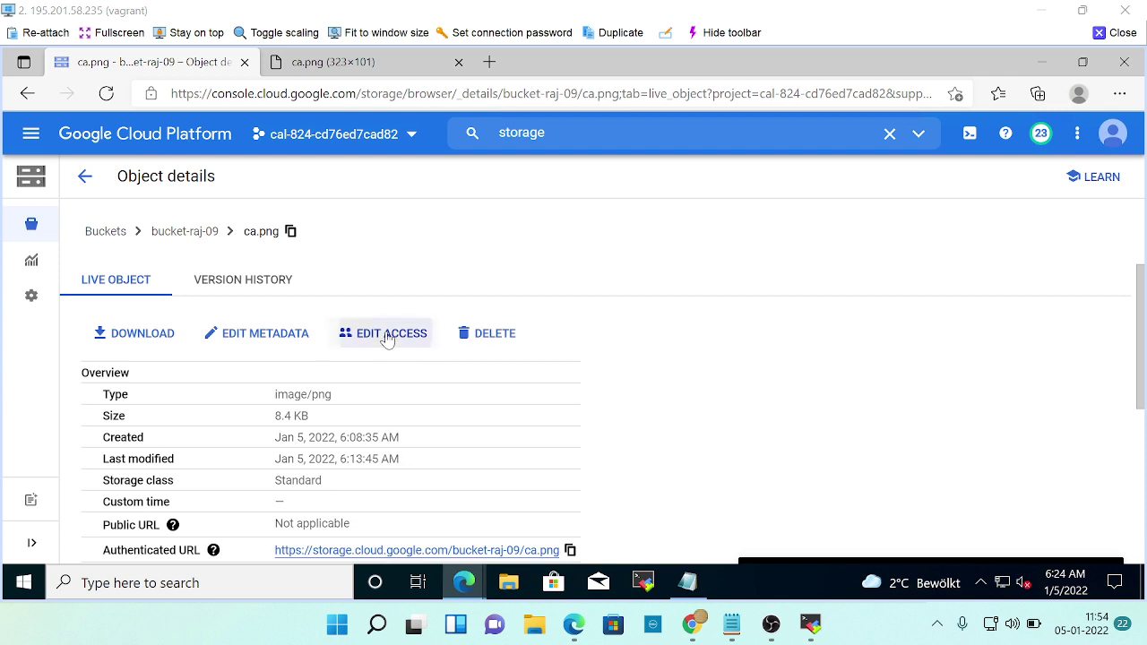
left_click(389, 338)
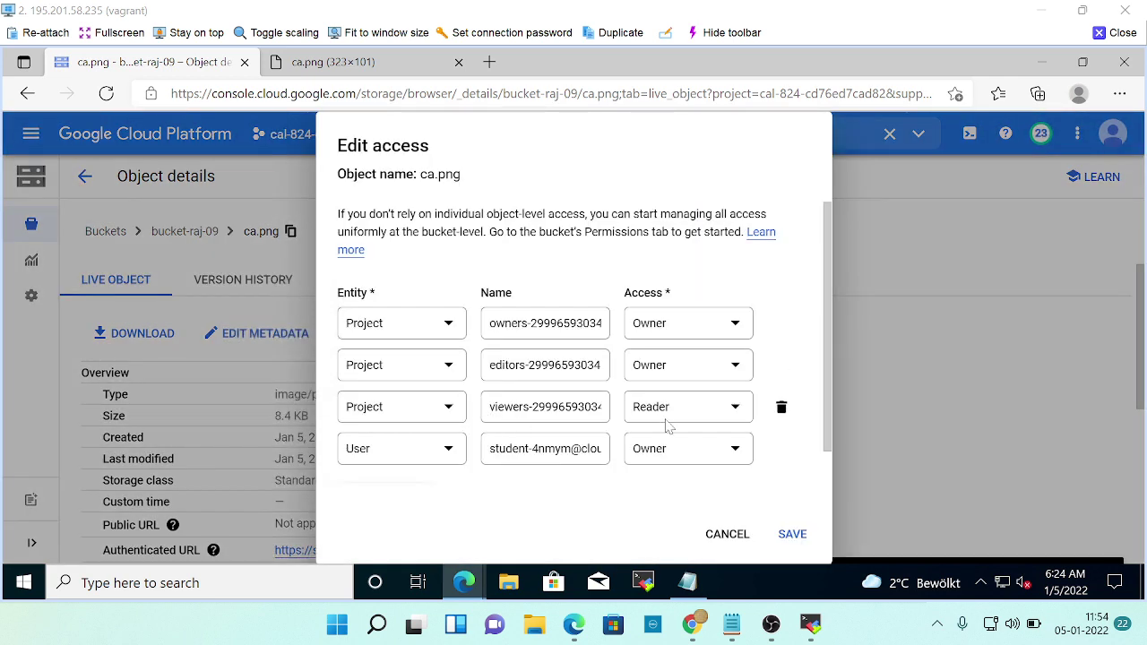
left_click(448, 450)
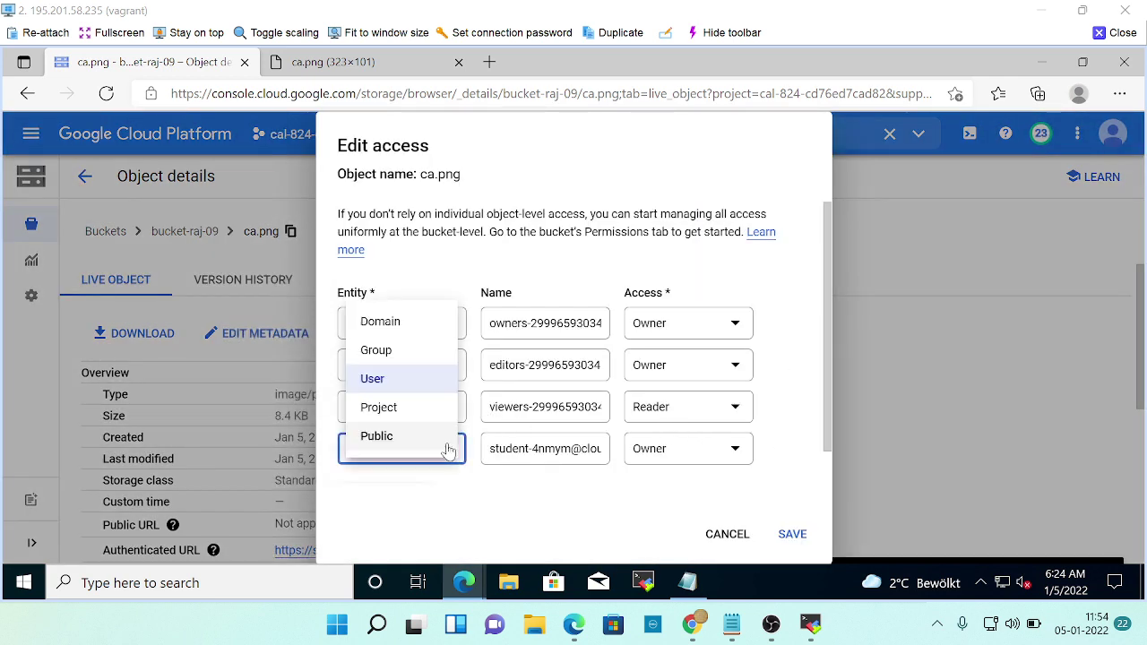
left_click(487, 494)
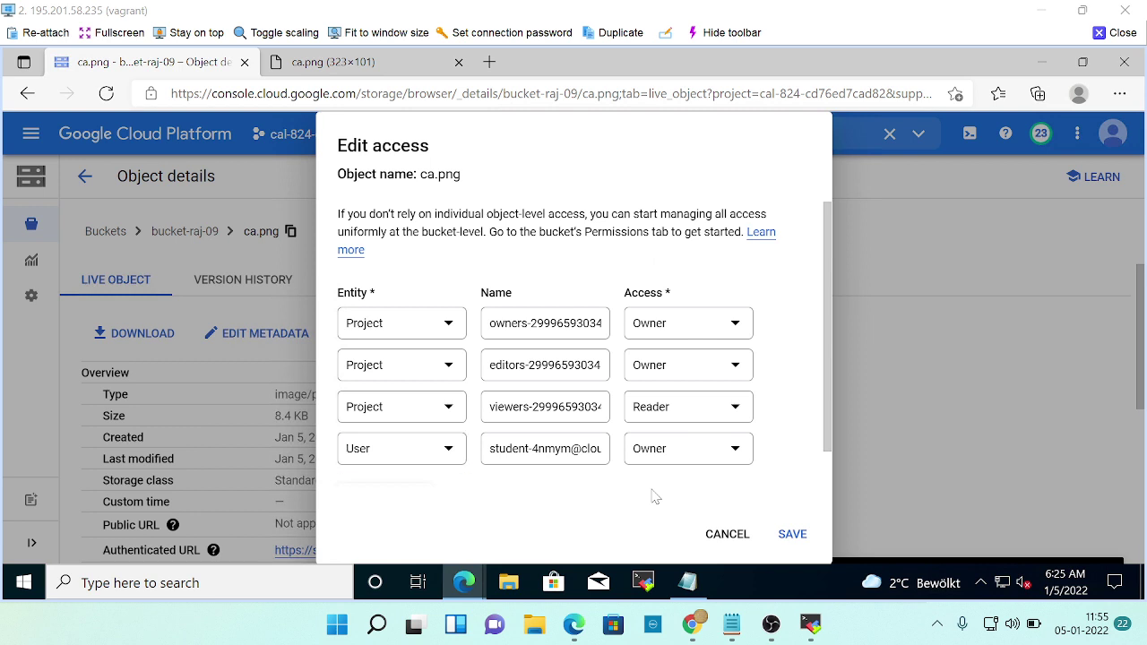
key("alt+Tab")
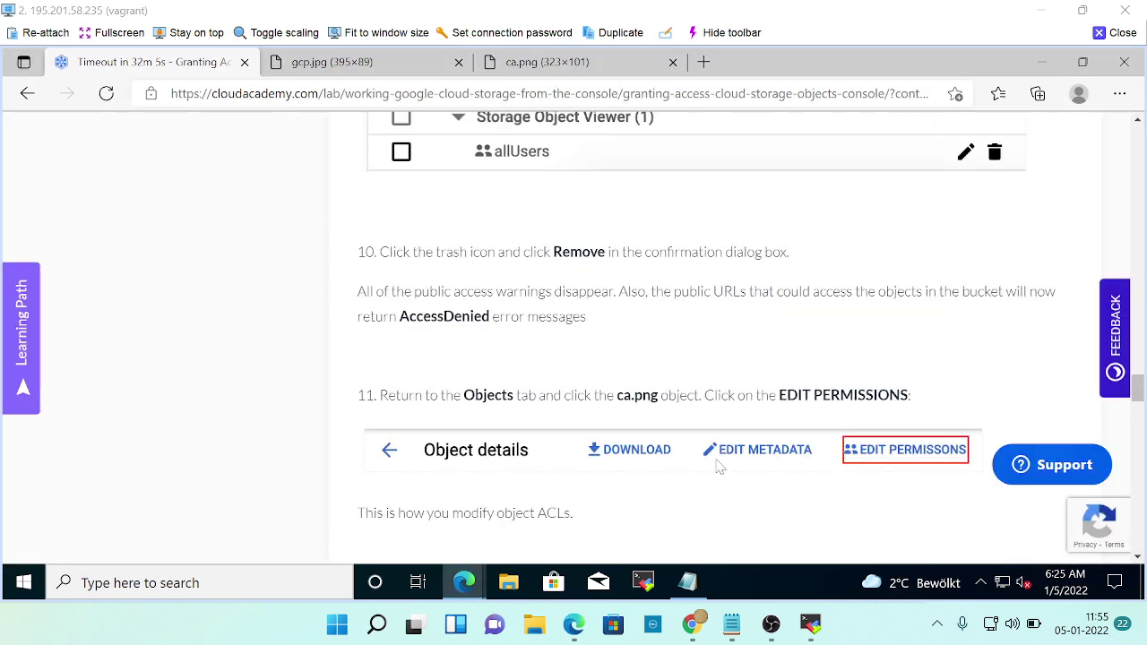
scroll(712, 468, "down", 2)
scroll(708, 466, "down", 3)
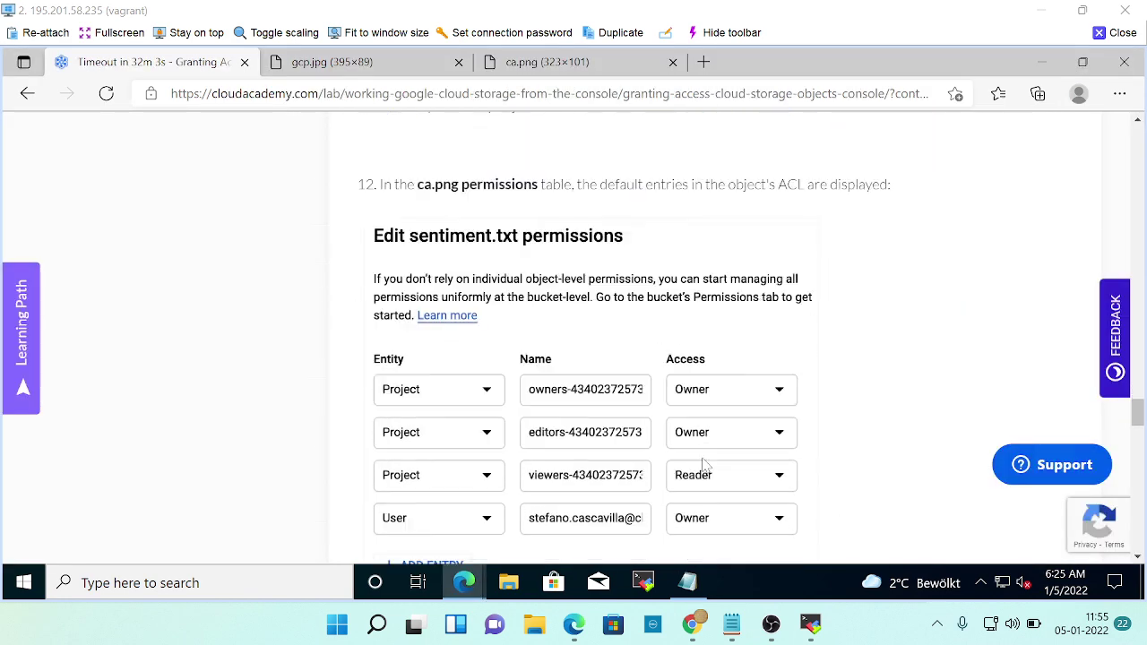
scroll(583, 457, "down", 2)
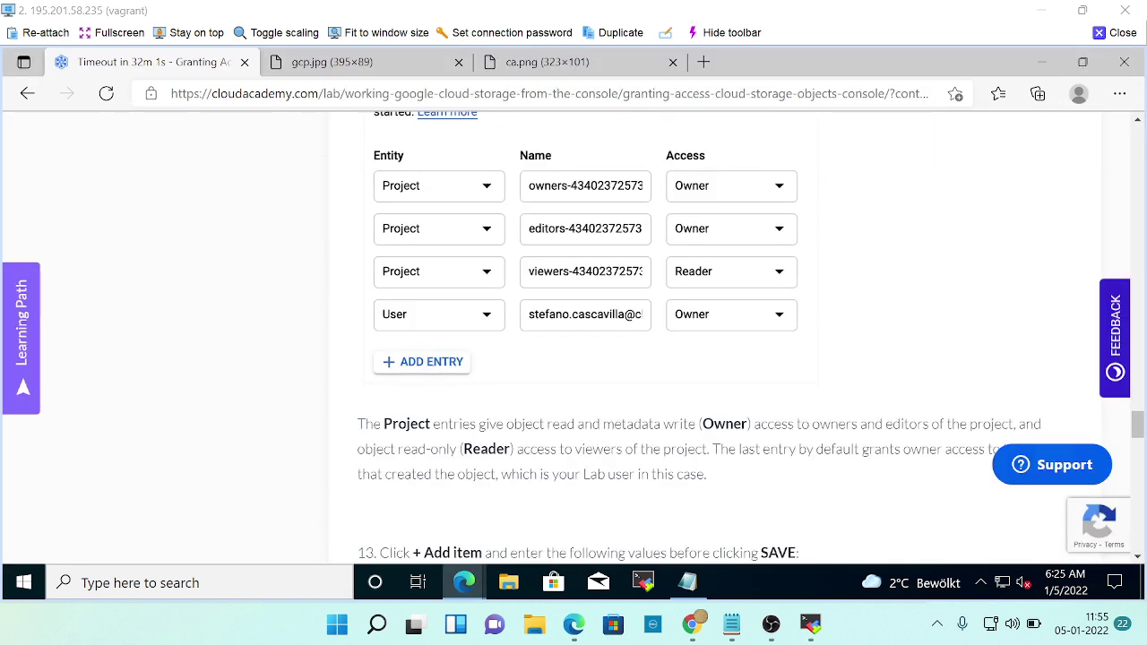
scroll(583, 460, "down", 2)
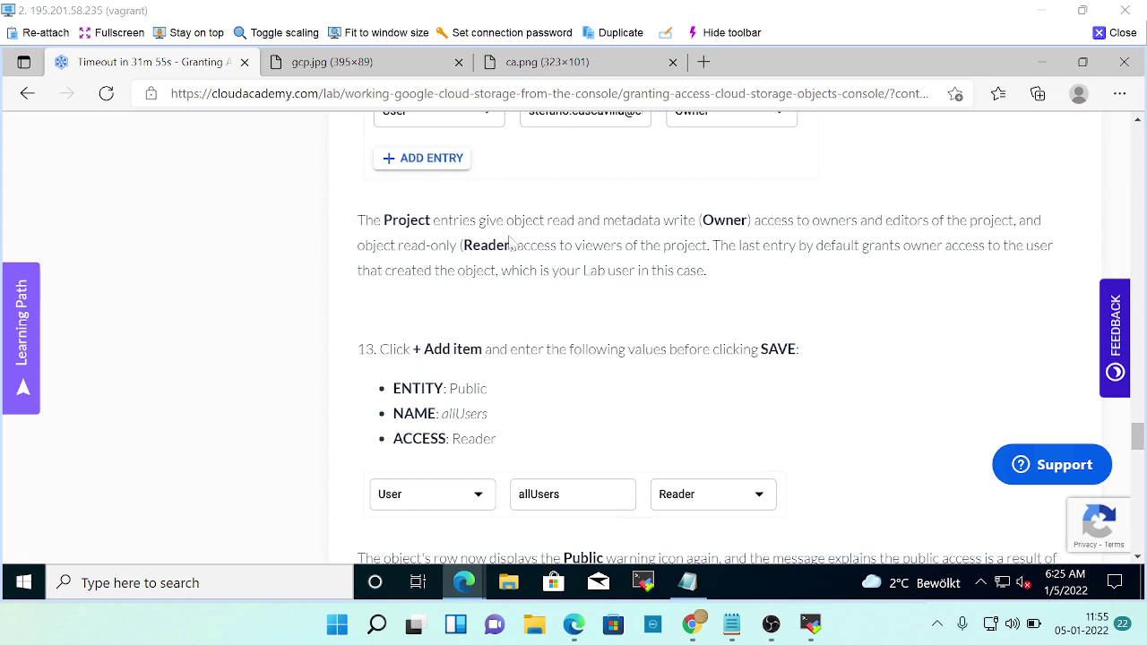
scroll(529, 256, "up", 3)
scroll(537, 264, "up", 2)
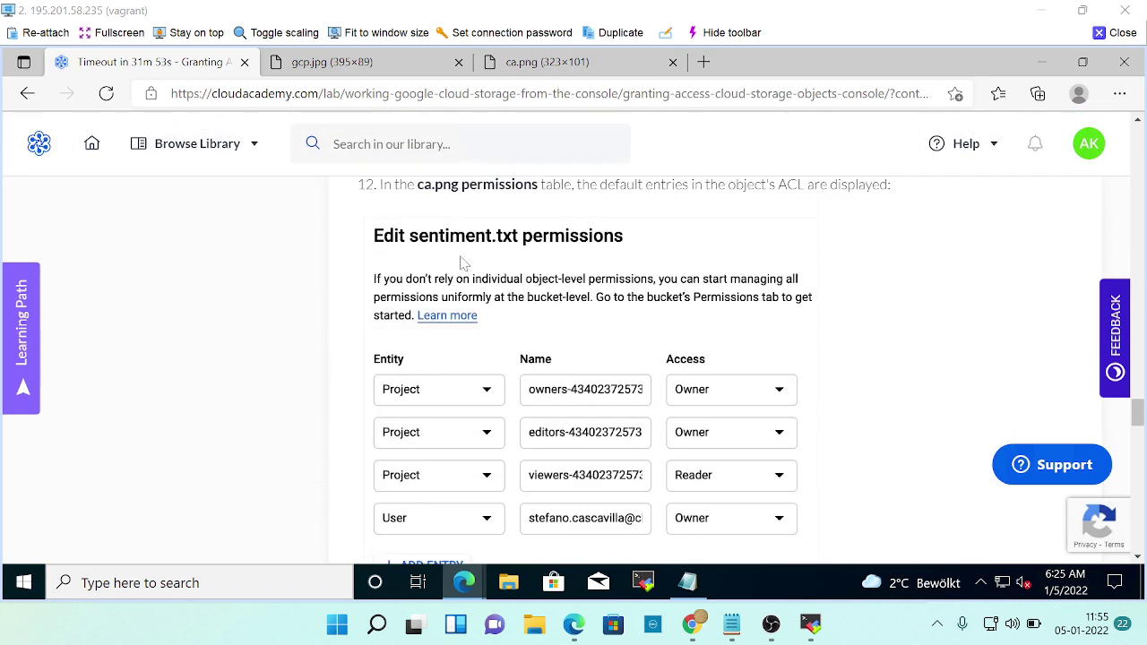
scroll(618, 260, "down", 1)
scroll(626, 260, "down", 3)
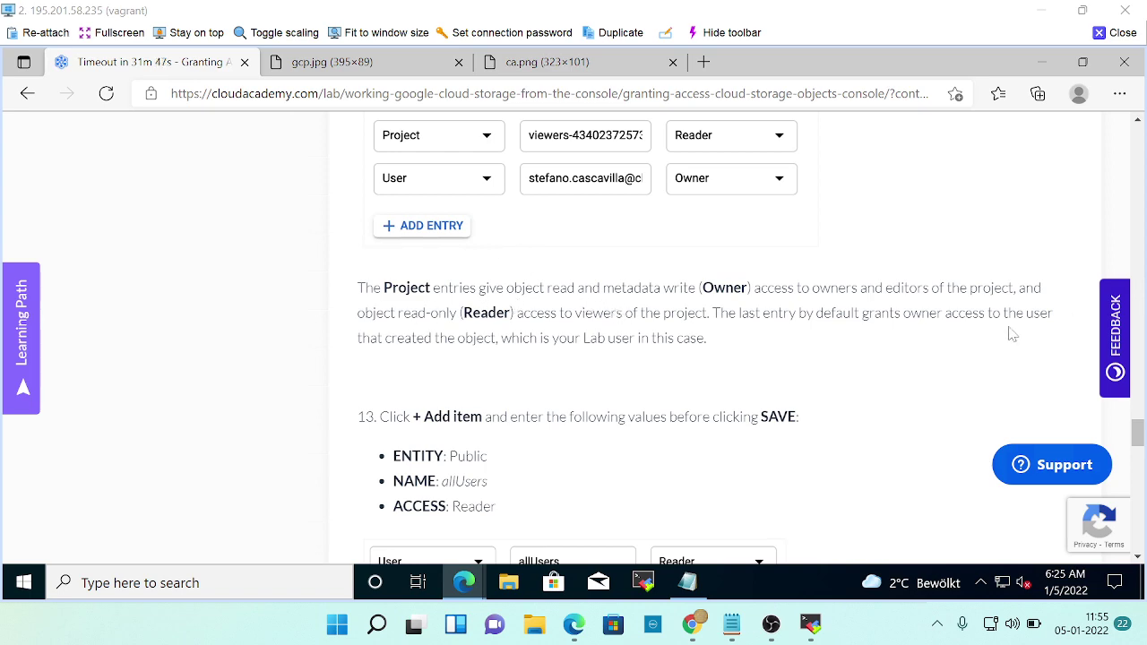
scroll(917, 348, "down", 2)
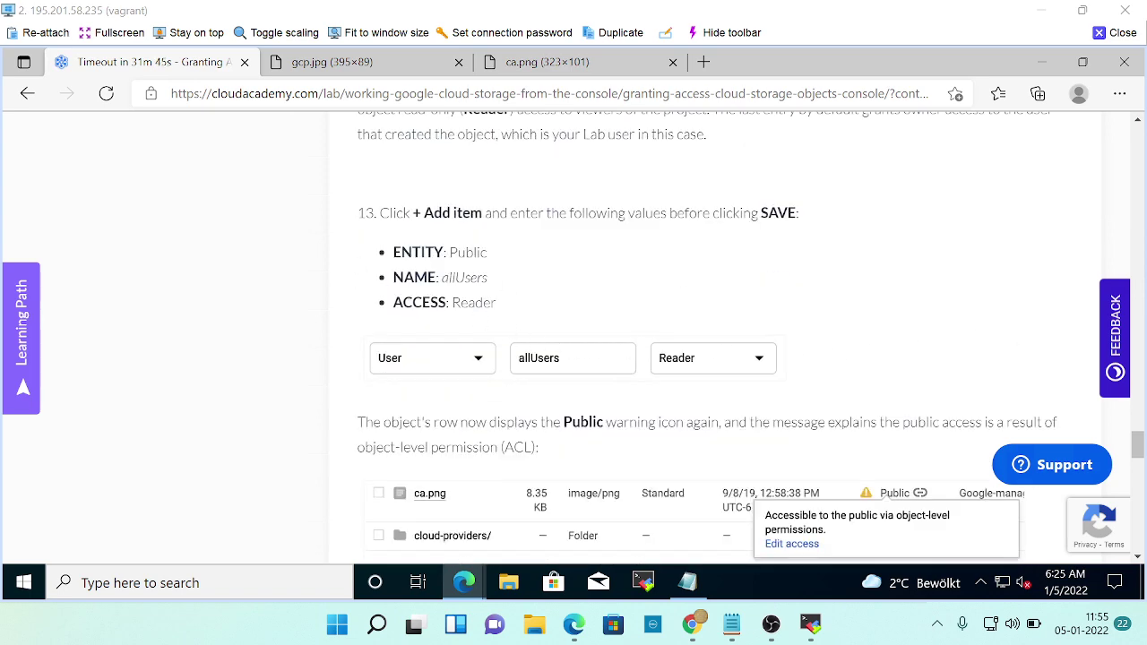
scroll(606, 319, "up", 4)
scroll(606, 319, "down", 4)
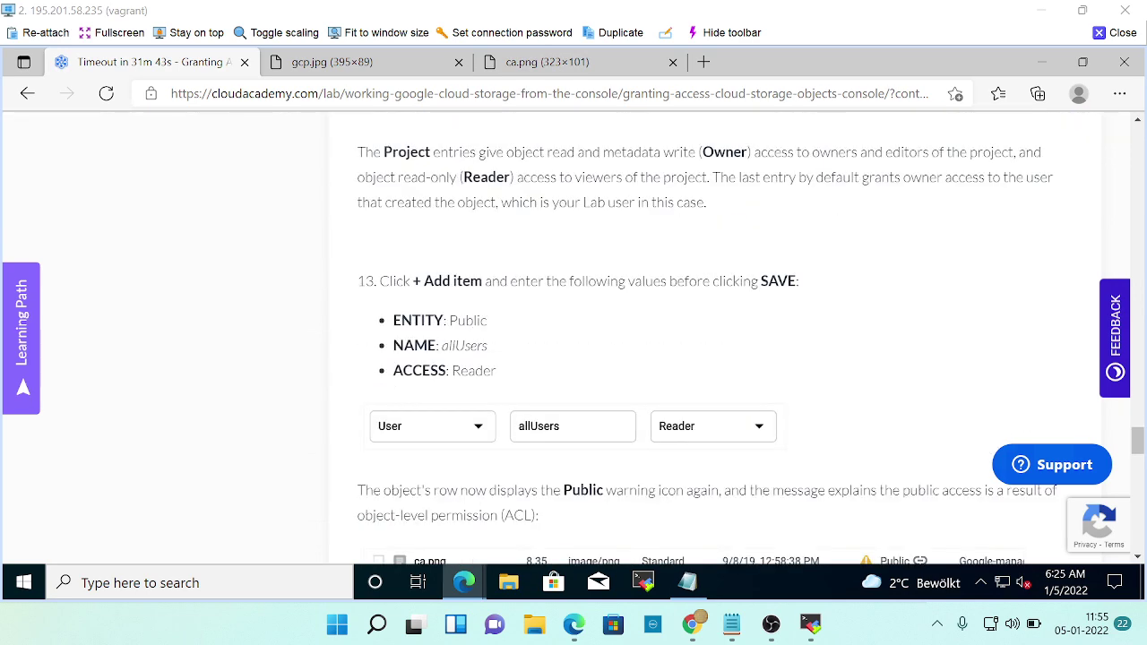
key("alt+Tab")
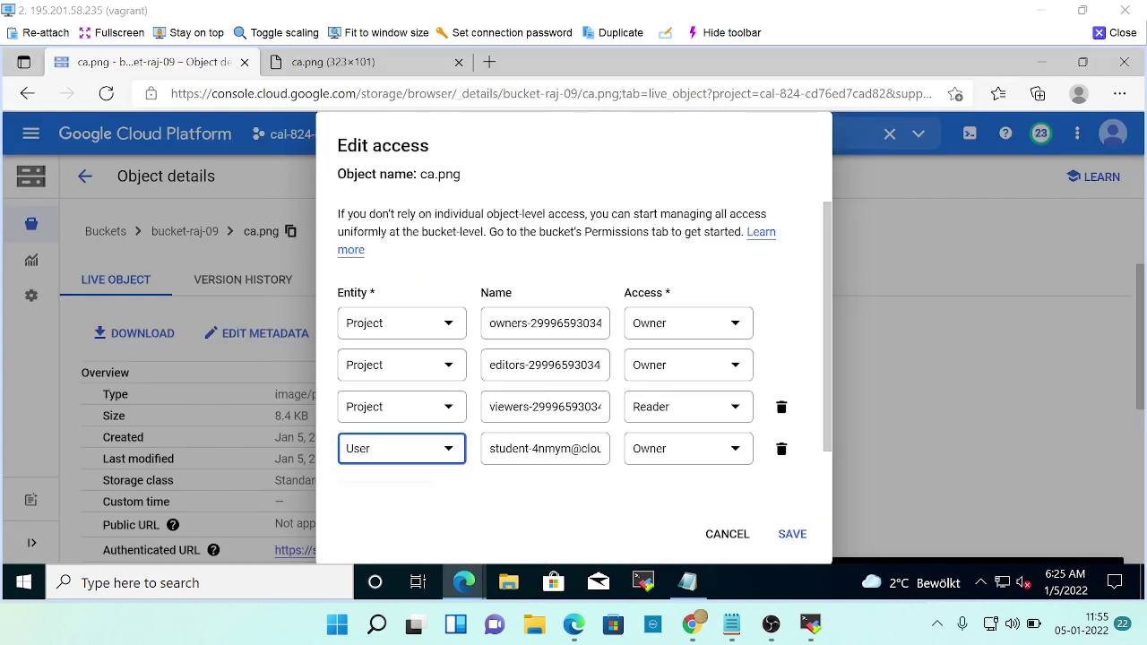
Add a new ACL entry on ca.png with entity Public and name allUsers.
scroll(585, 470, "down", 1)
left_click(411, 459)
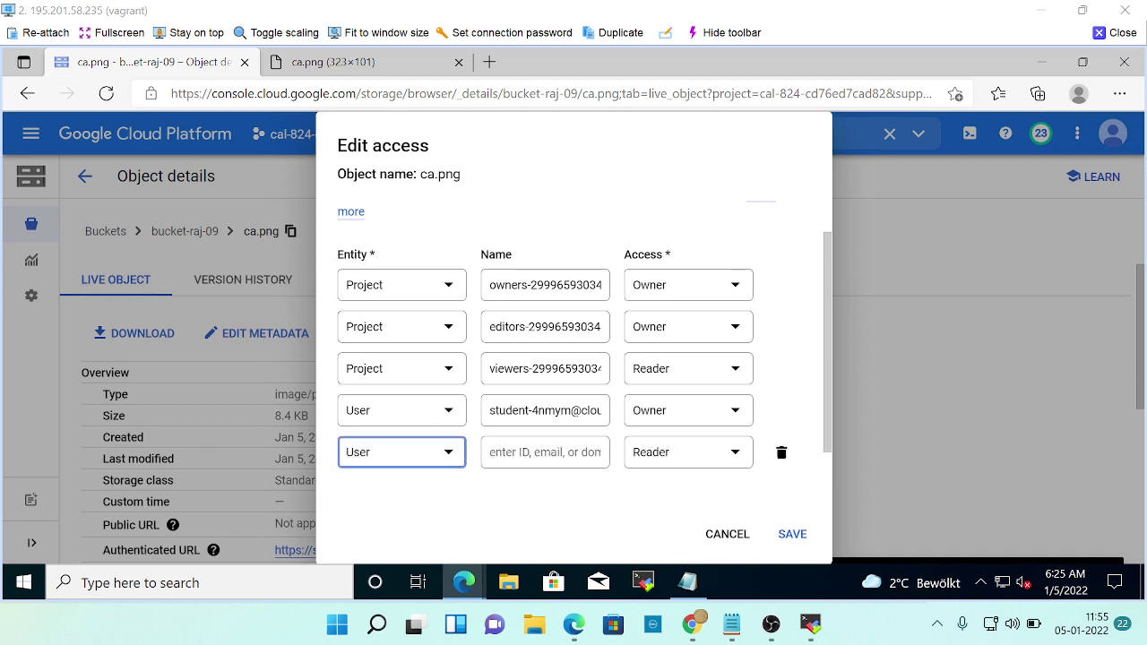
key("alt+Tab")
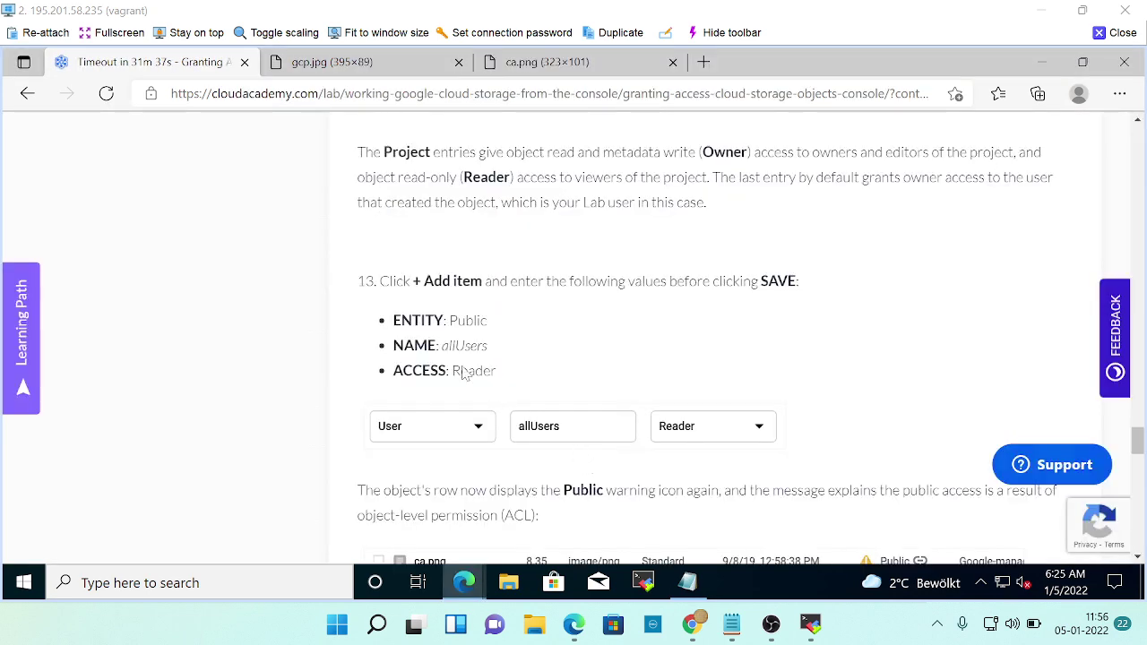
key("alt+Tab")
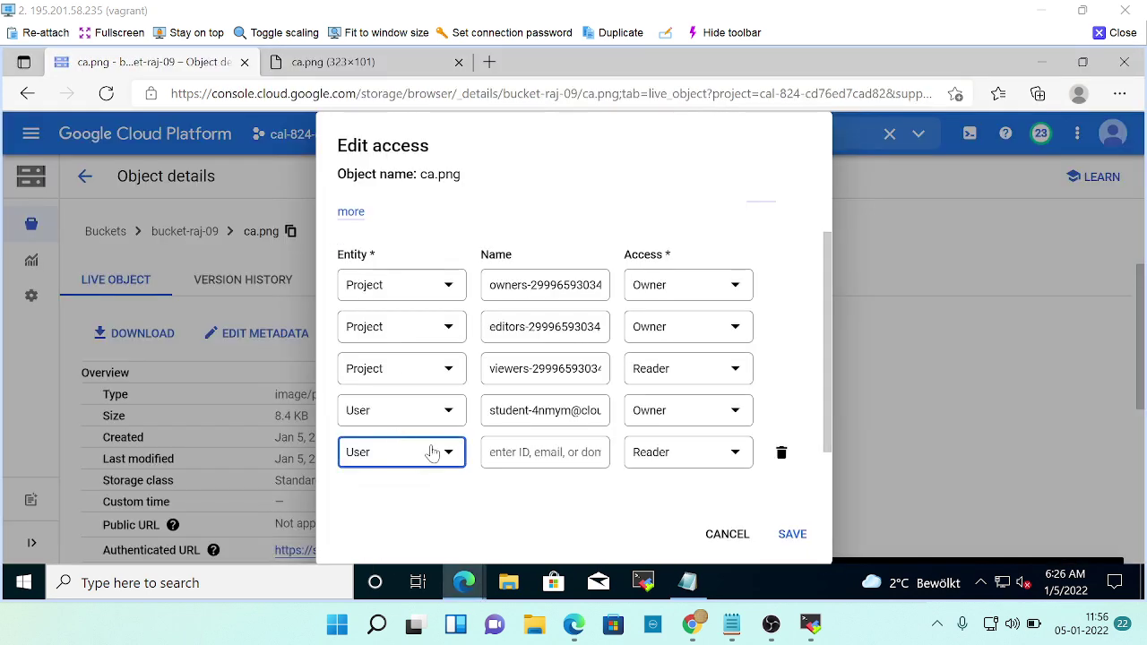
left_click(423, 453)
left_click(398, 441)
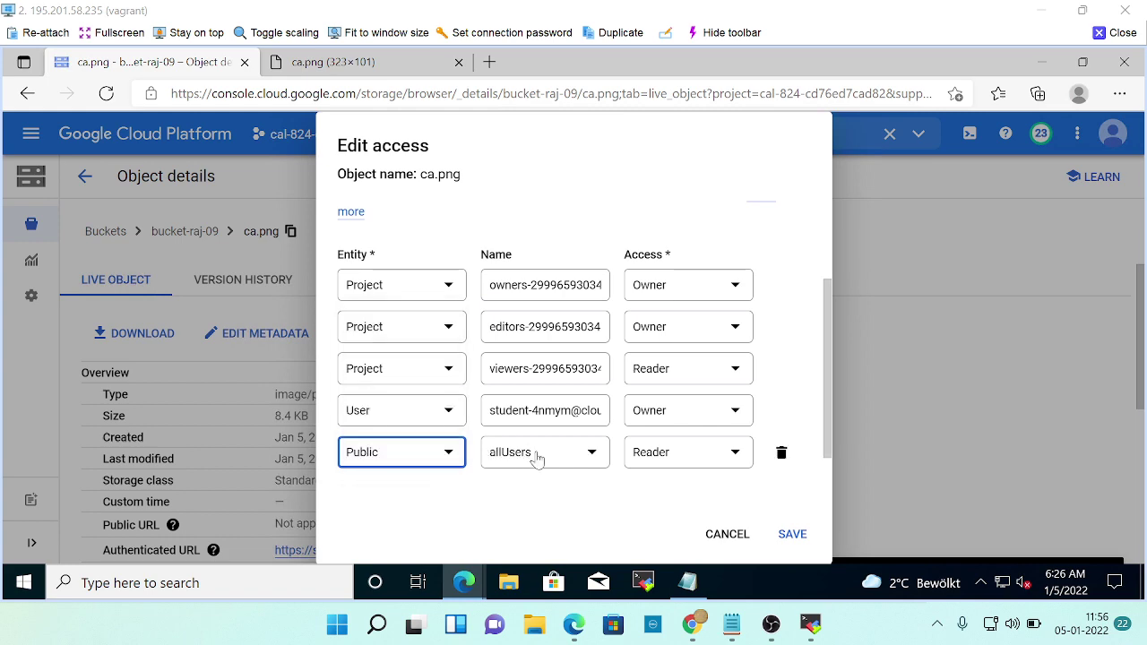
Save the Public allUsers entry with Reader access, checking it against the lab.
key("alt+Tab")
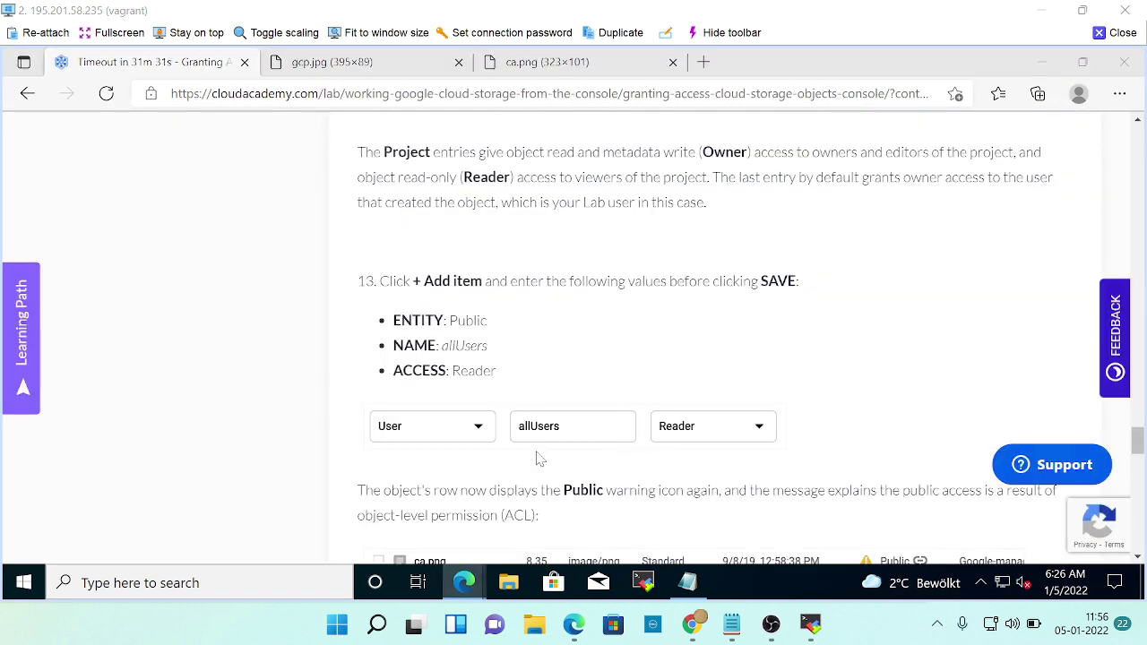
key("alt+Tab")
key("alt+Tab")
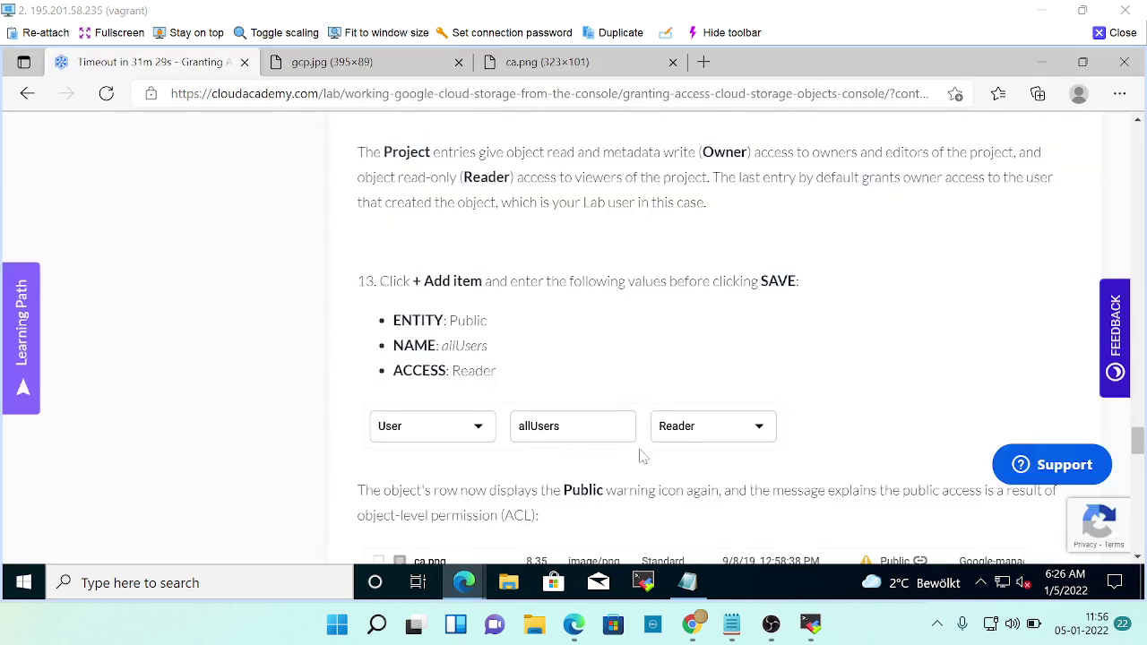
scroll(642, 455, "down", 2)
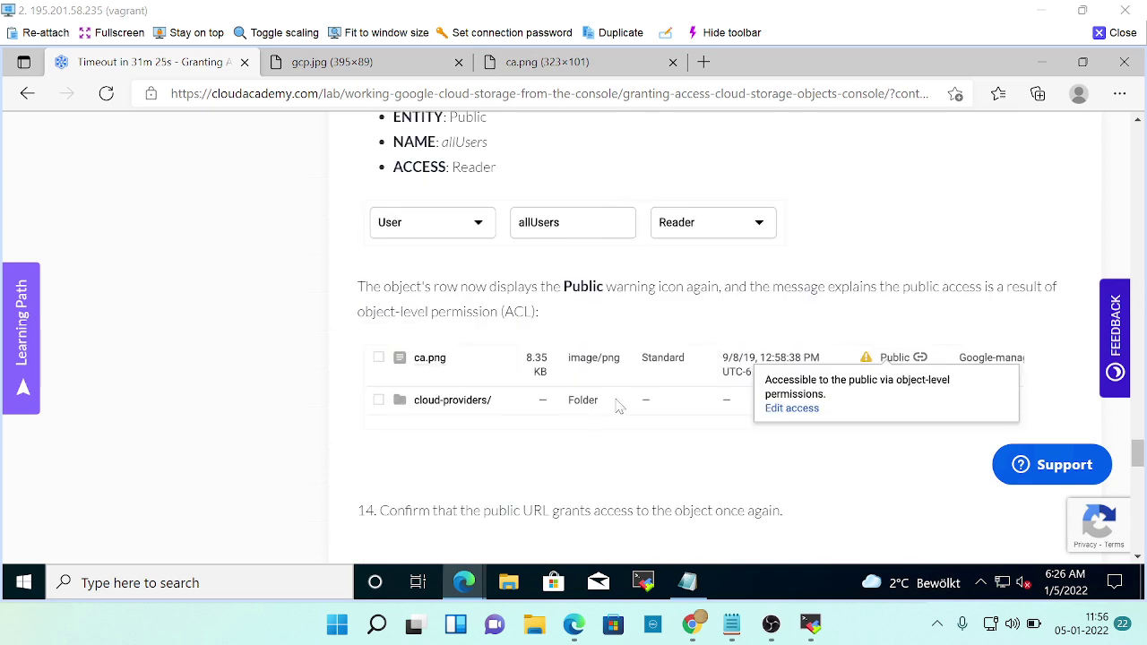
key("alt+Tab")
scroll(693, 507, "down", 1)
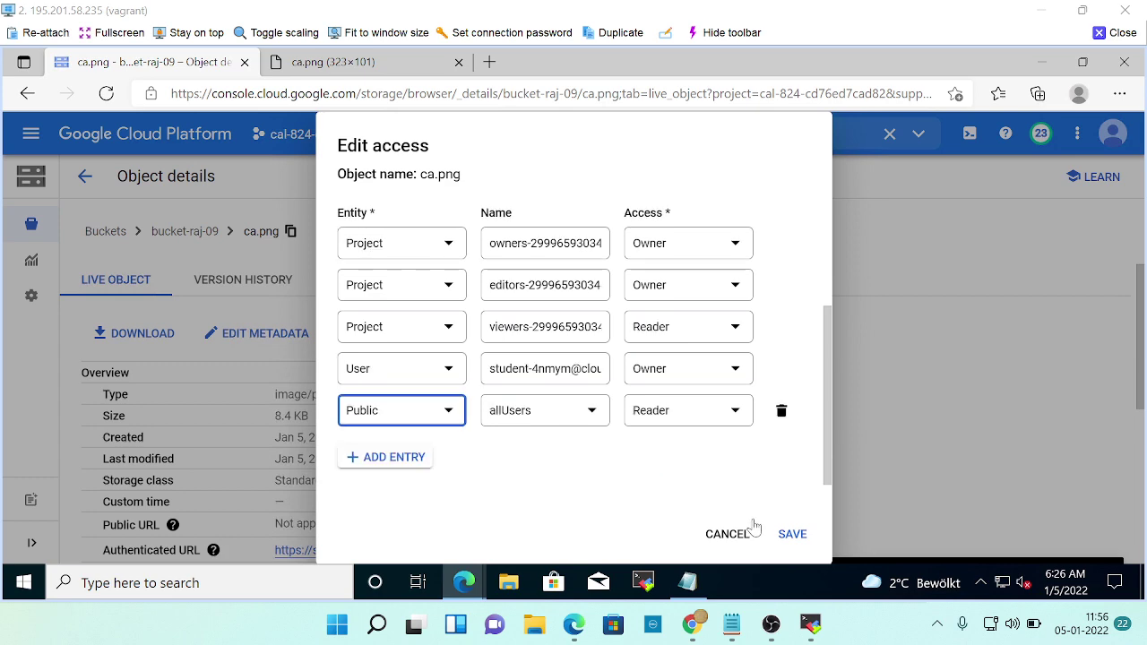
left_click(791, 534)
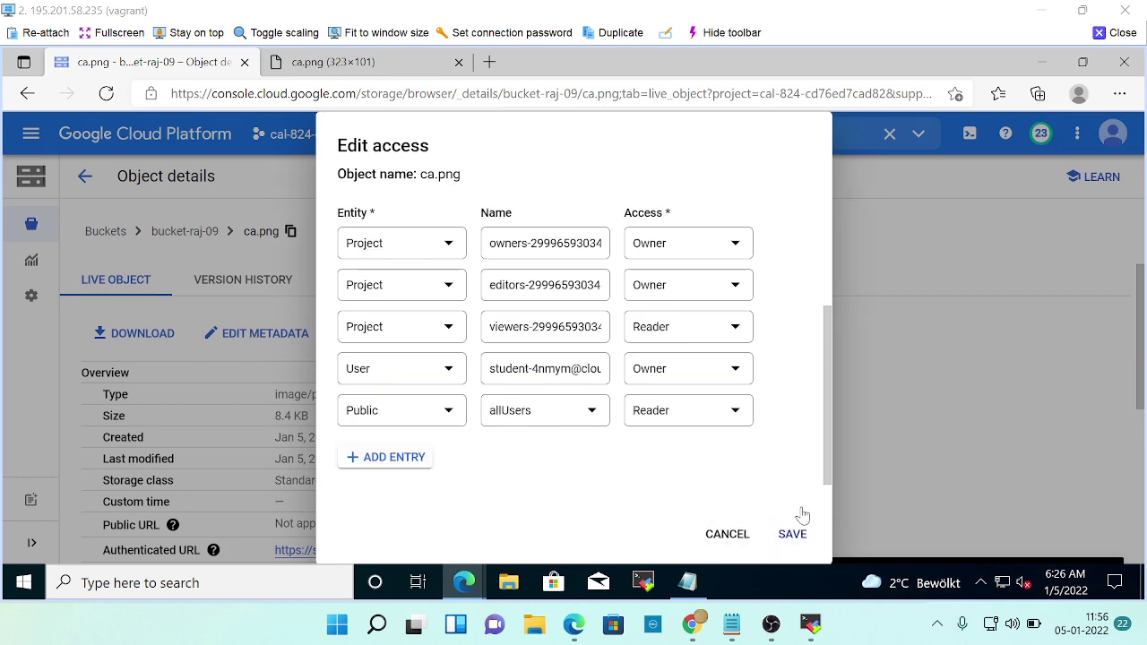
key("alt+Tab")
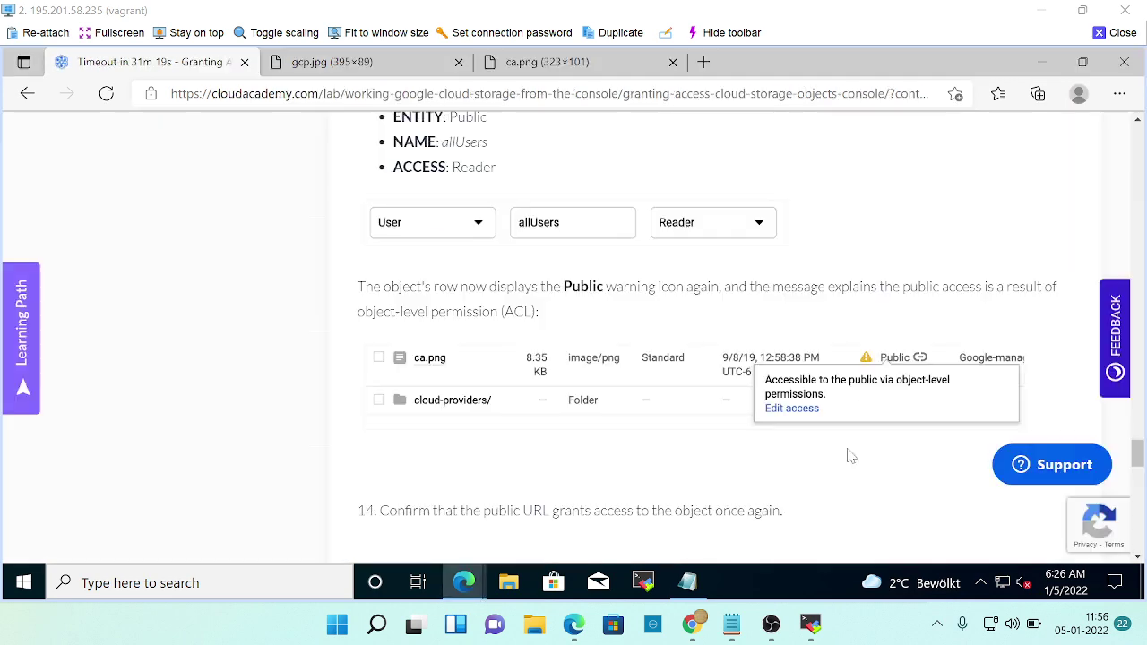
scroll(724, 332, "down", 1)
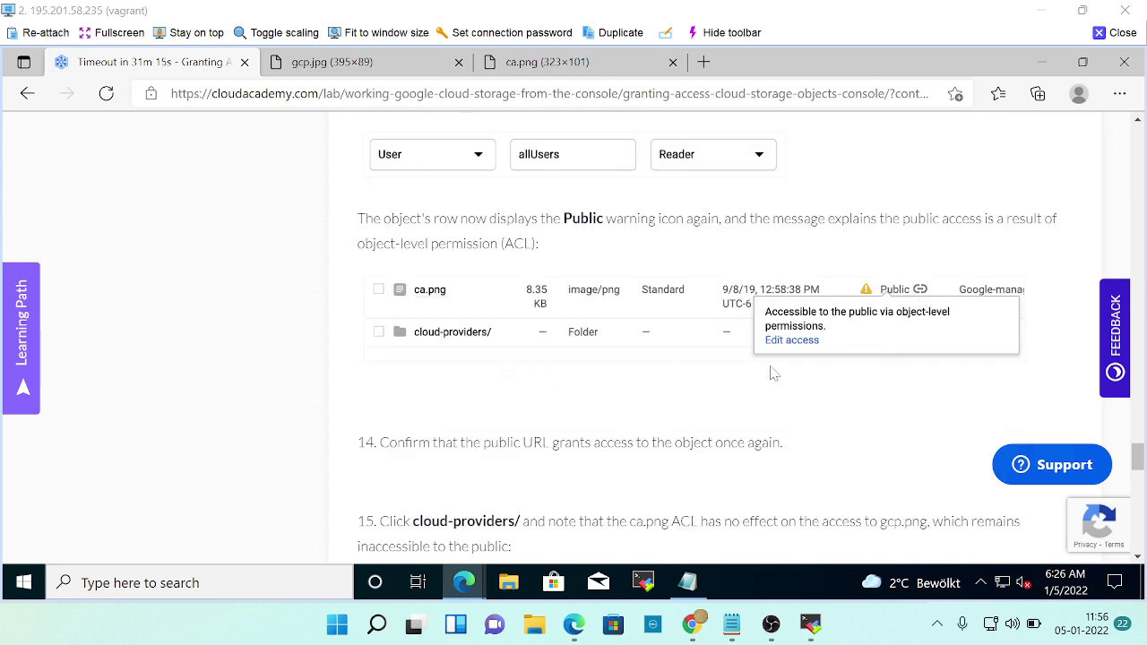
key("alt+Tab")
scroll(618, 389, "down", 5)
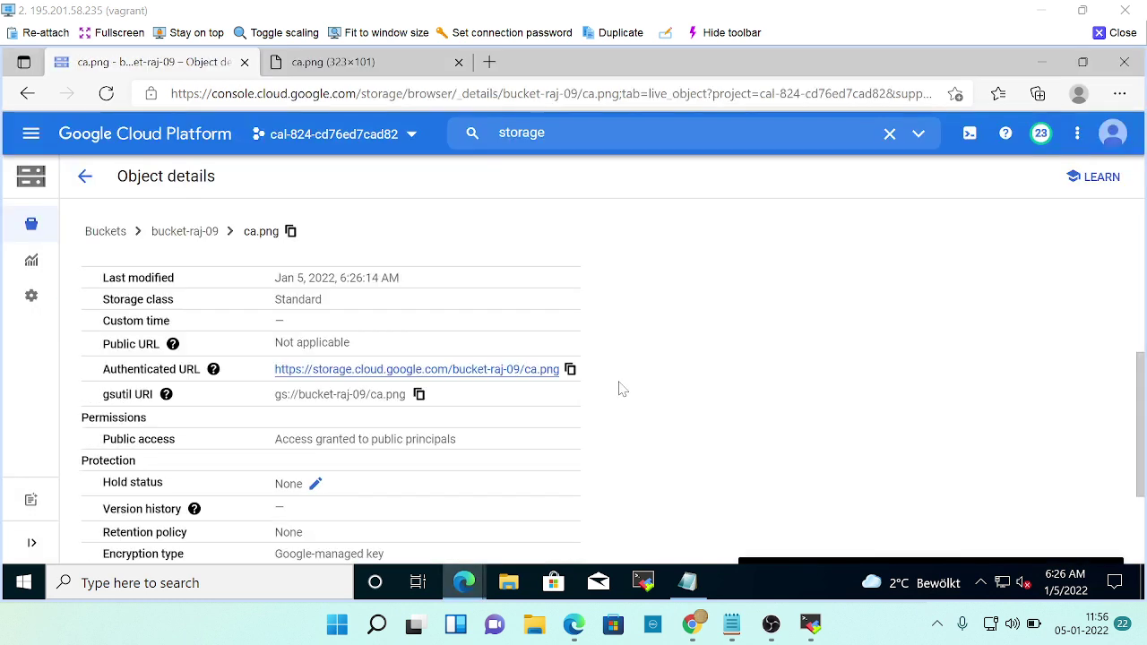
Return to bucket-raj-09's object list, reload and refresh it, then switch to the lab.
scroll(265, 367, "up", 2)
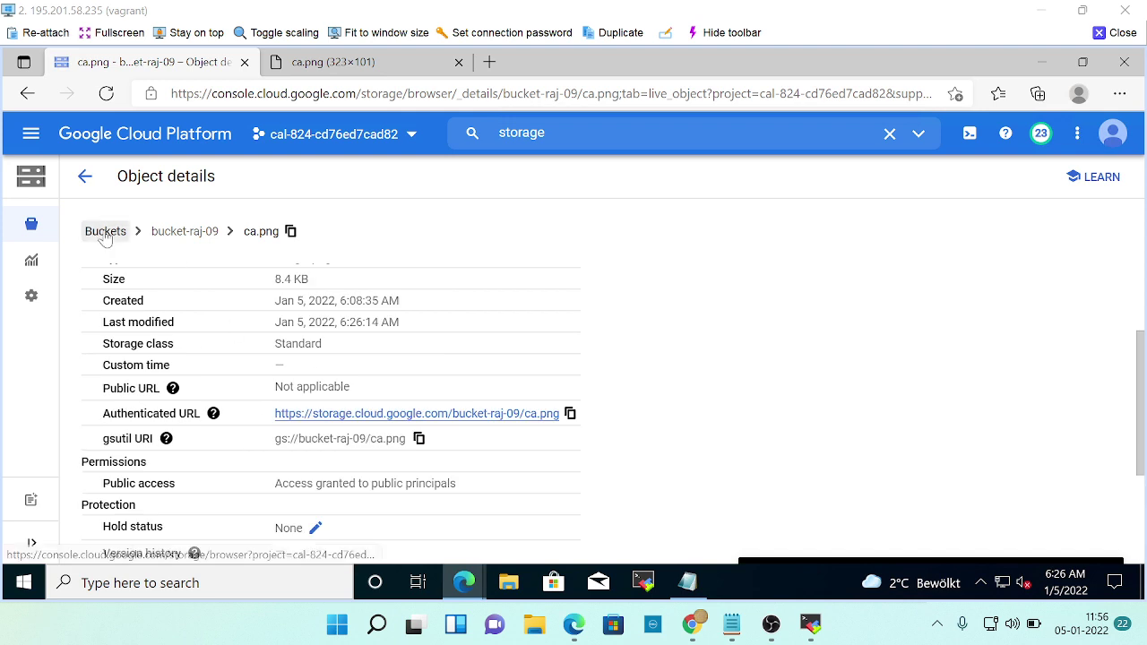
left_click(184, 232)
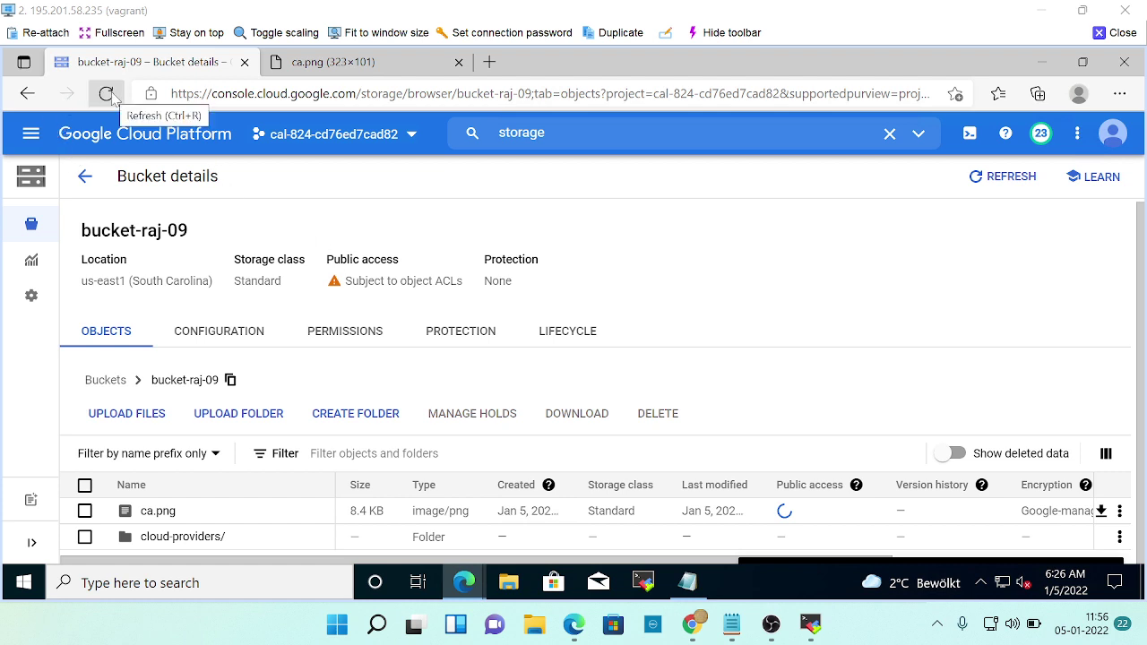
left_click(107, 94)
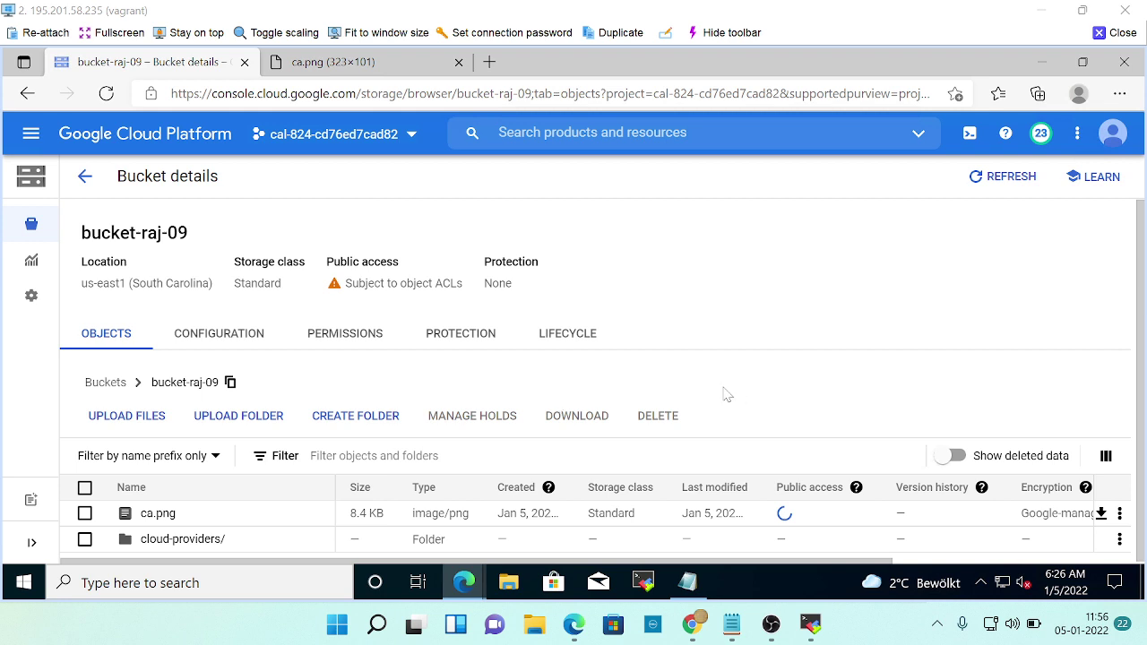
left_click(999, 176)
key("alt+Tab")
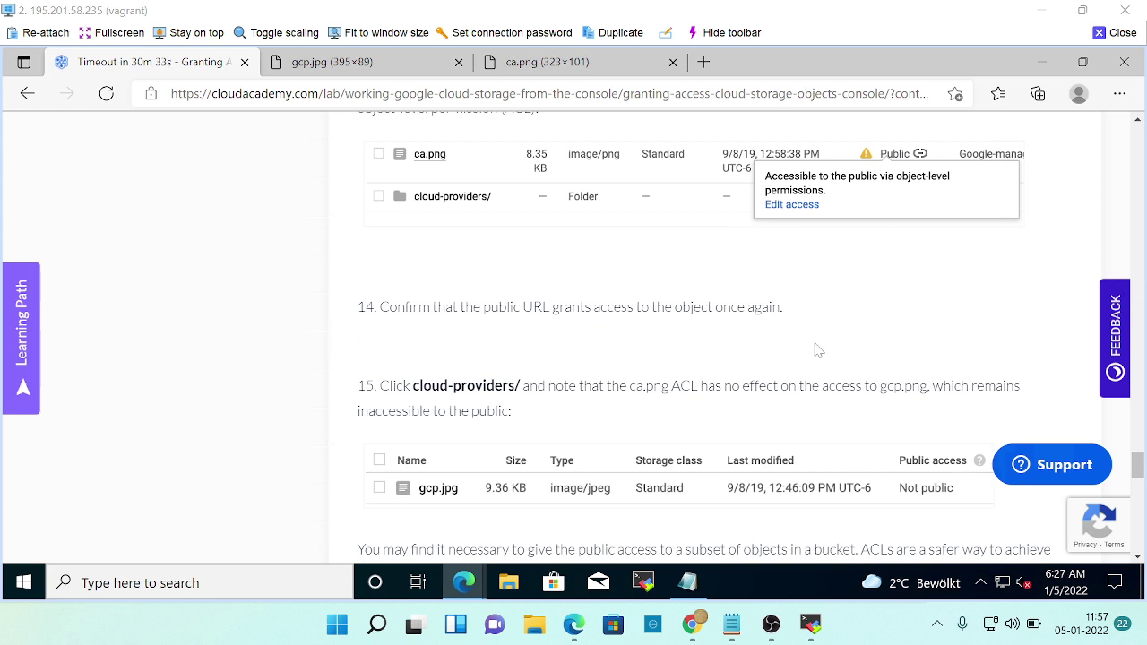
Read lab step 15 and the Summary, then return to bucket-raj-09's object list.
scroll(815, 349, "down", 1)
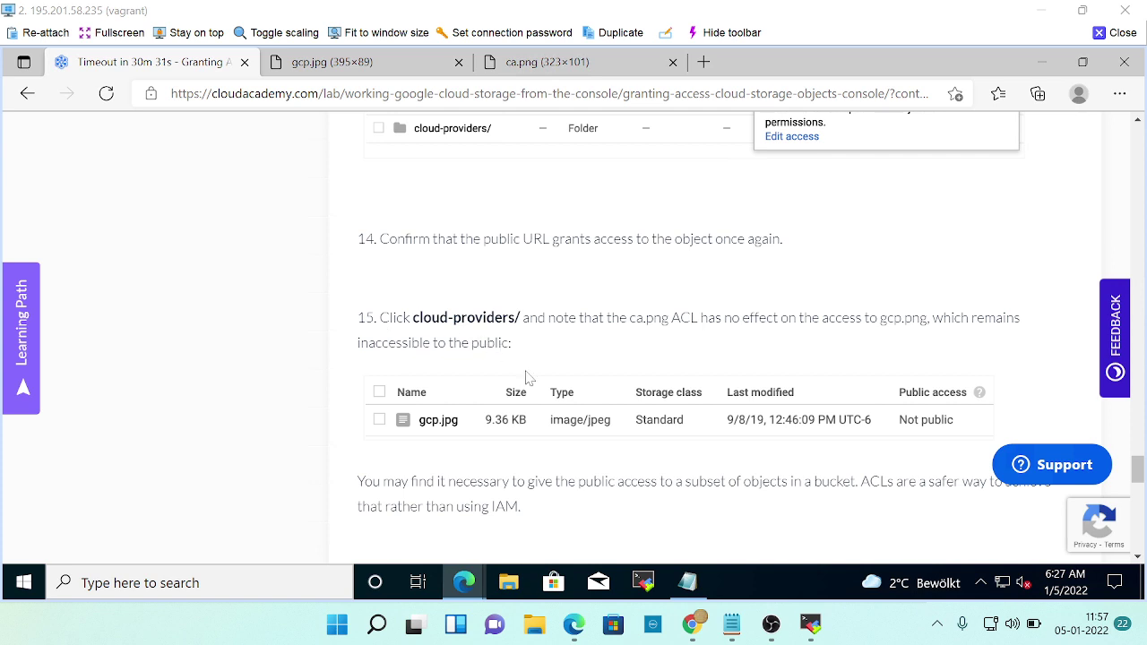
scroll(681, 327, "down", 1)
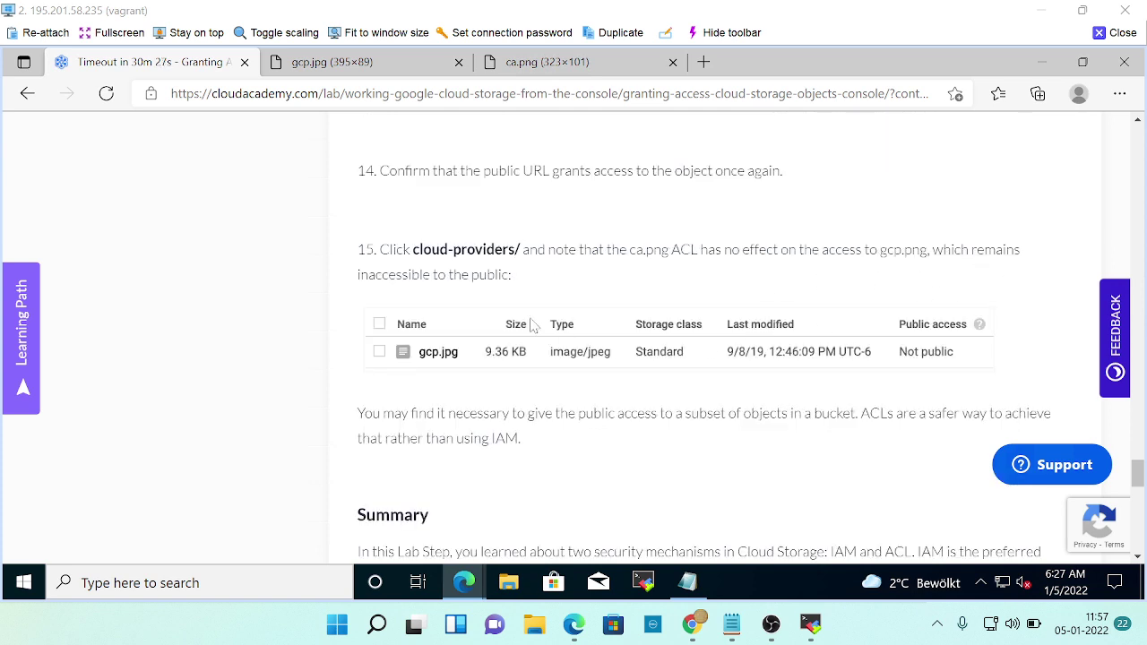
scroll(461, 325, "down", 1)
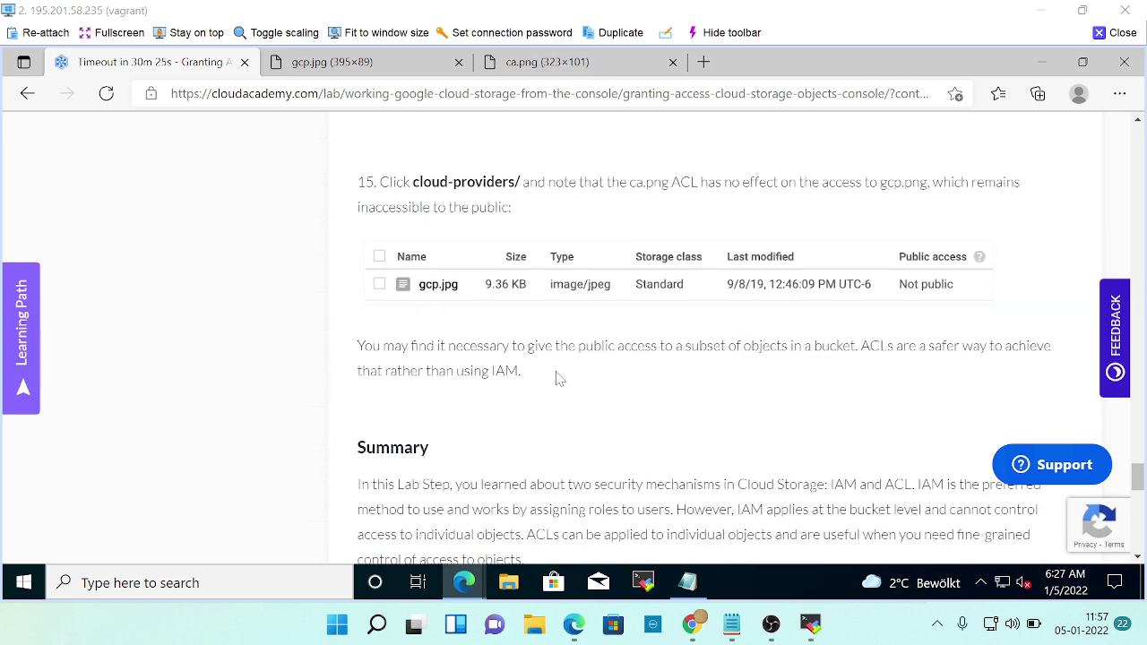
scroll(555, 379, "up", 2)
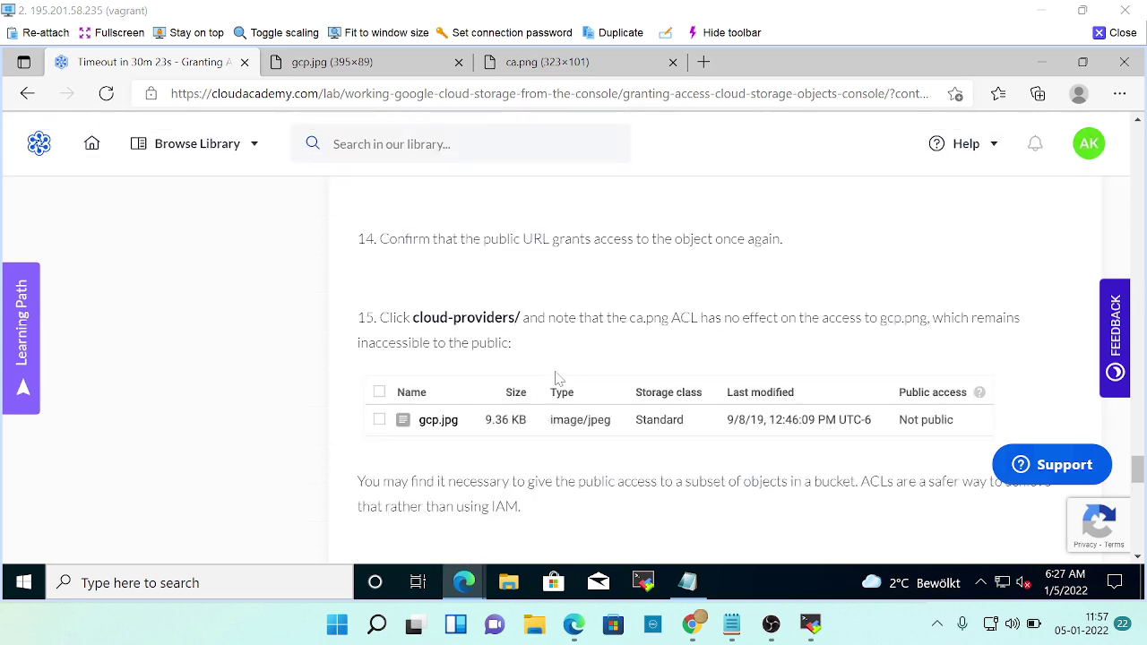
scroll(556, 378, "down", 6)
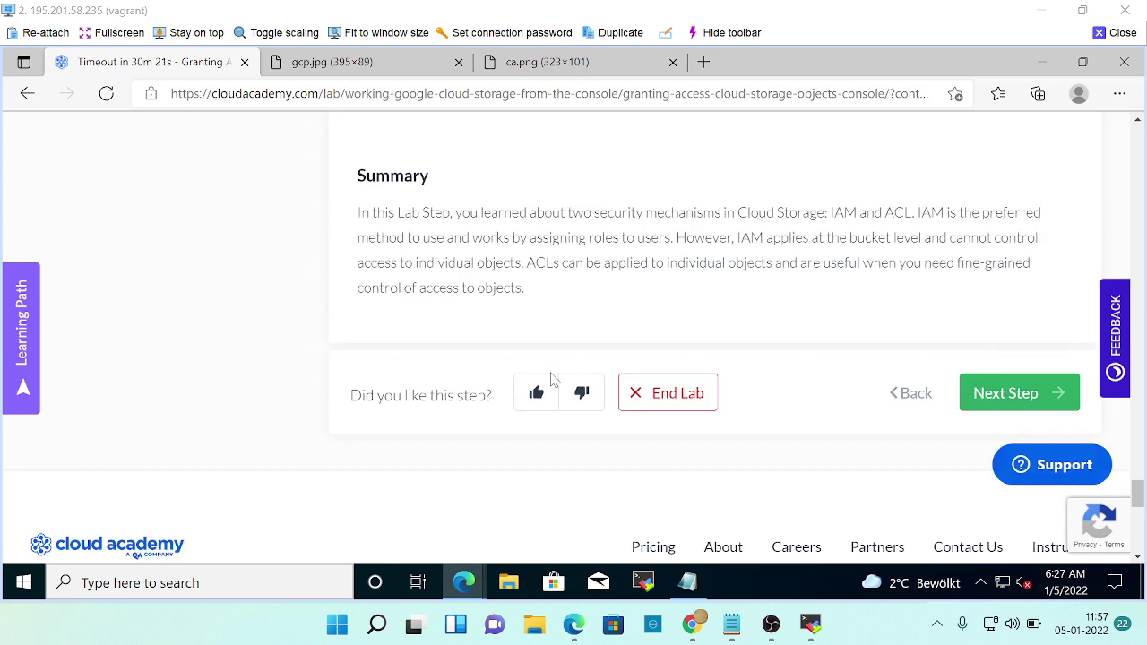
scroll(553, 380, "up", 3)
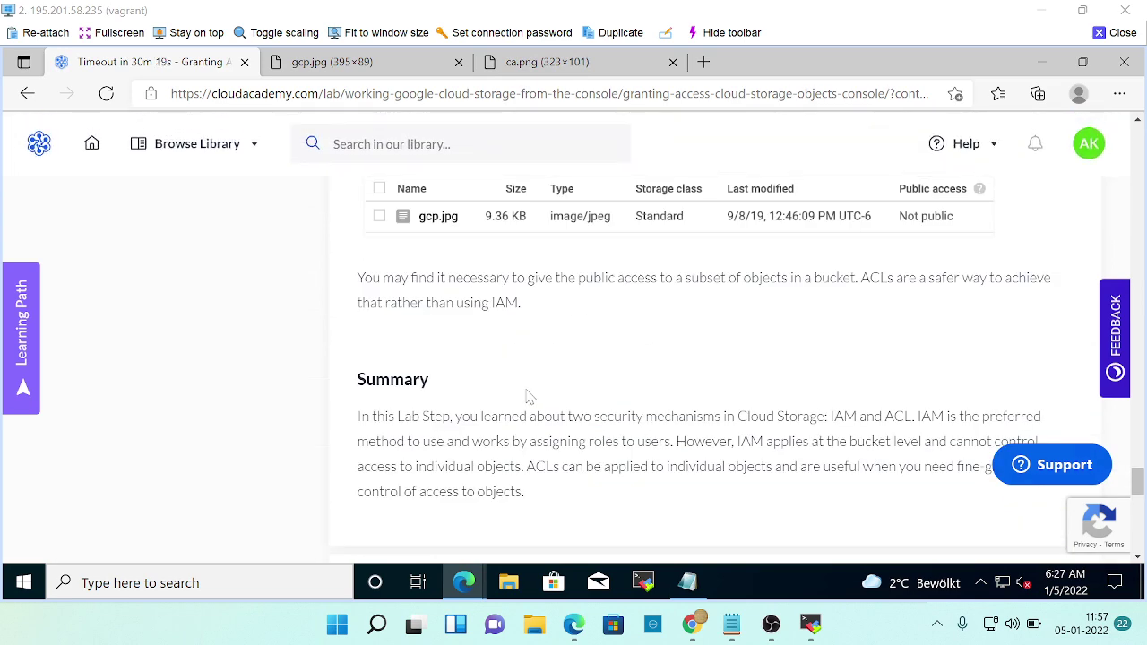
key("alt+Tab")
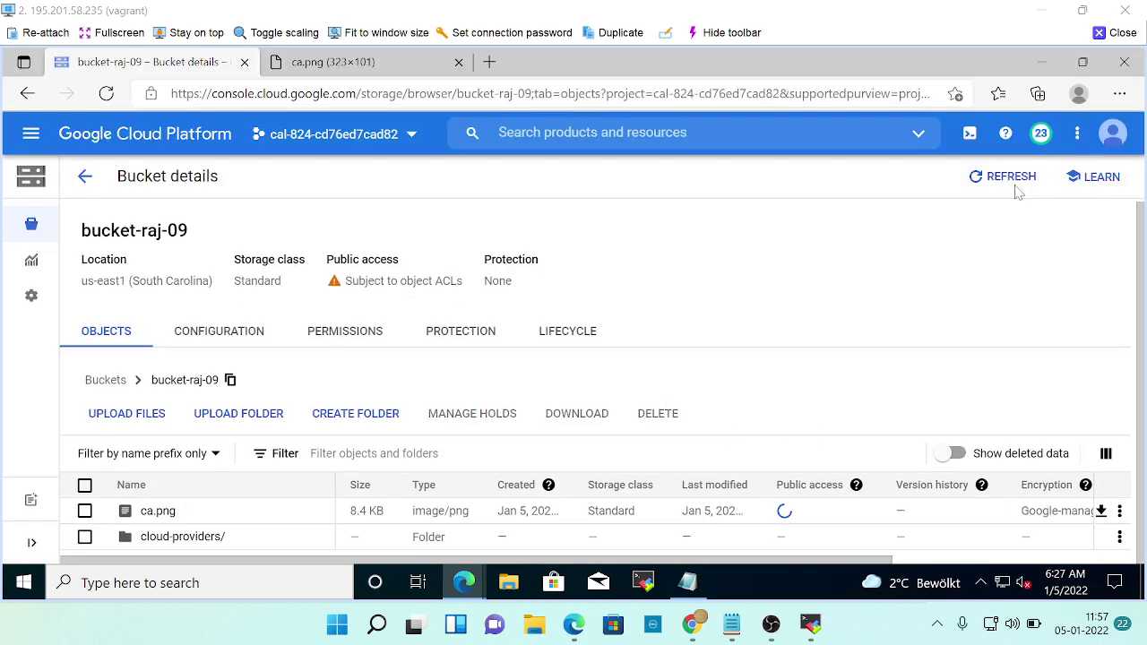
Refresh bucket-raj-09's object list and recheck the lab's verification steps.
left_click(1016, 186)
key("alt+Tab")
scroll(636, 414, "up", 5)
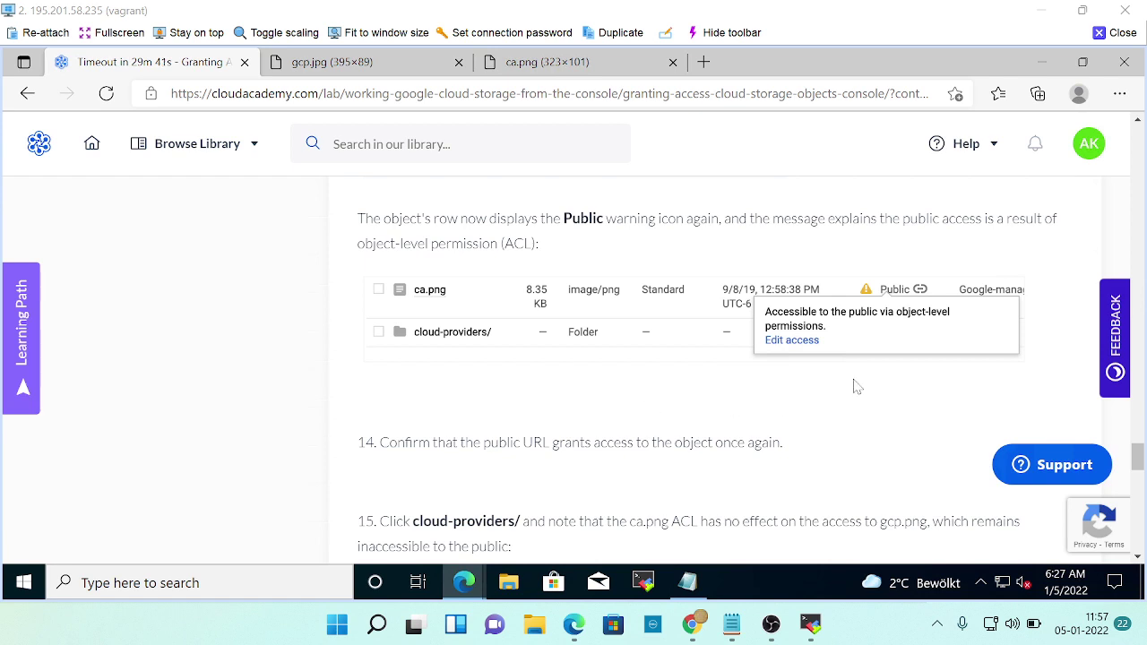
scroll(815, 376, "down", 2)
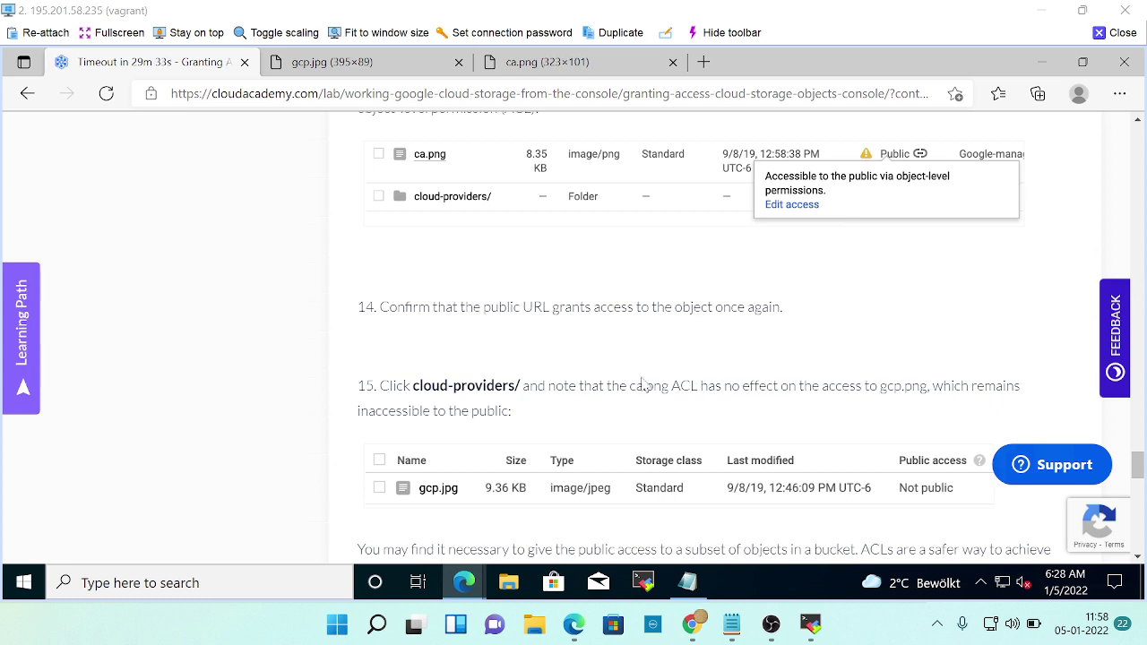
key("alt+Tab")
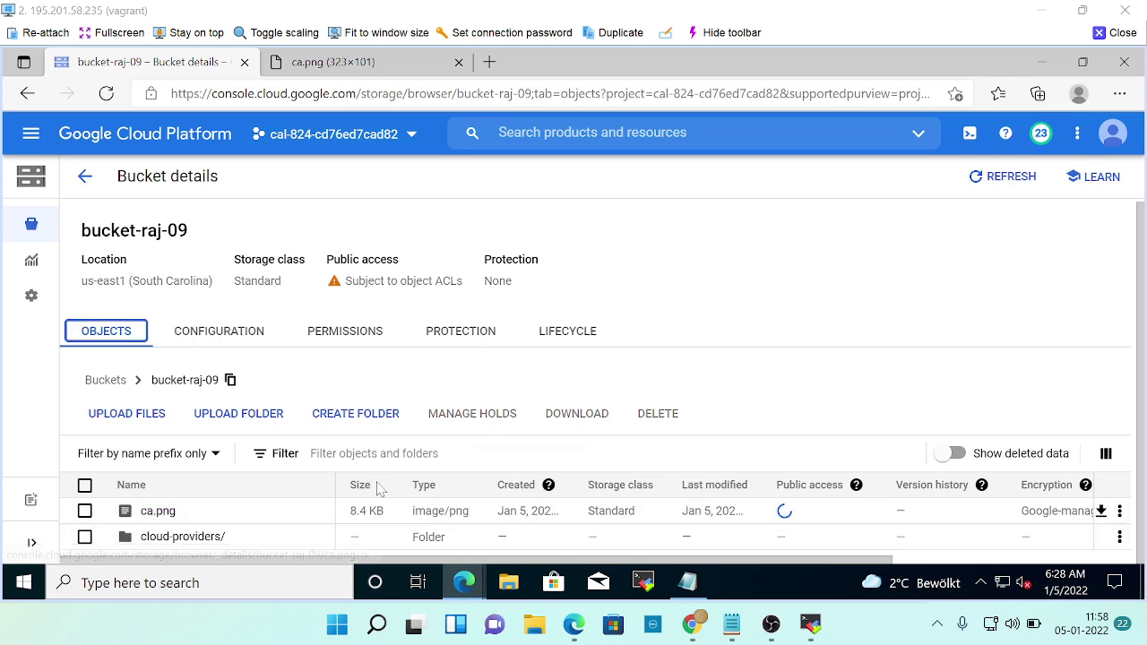
key("alt+Tab")
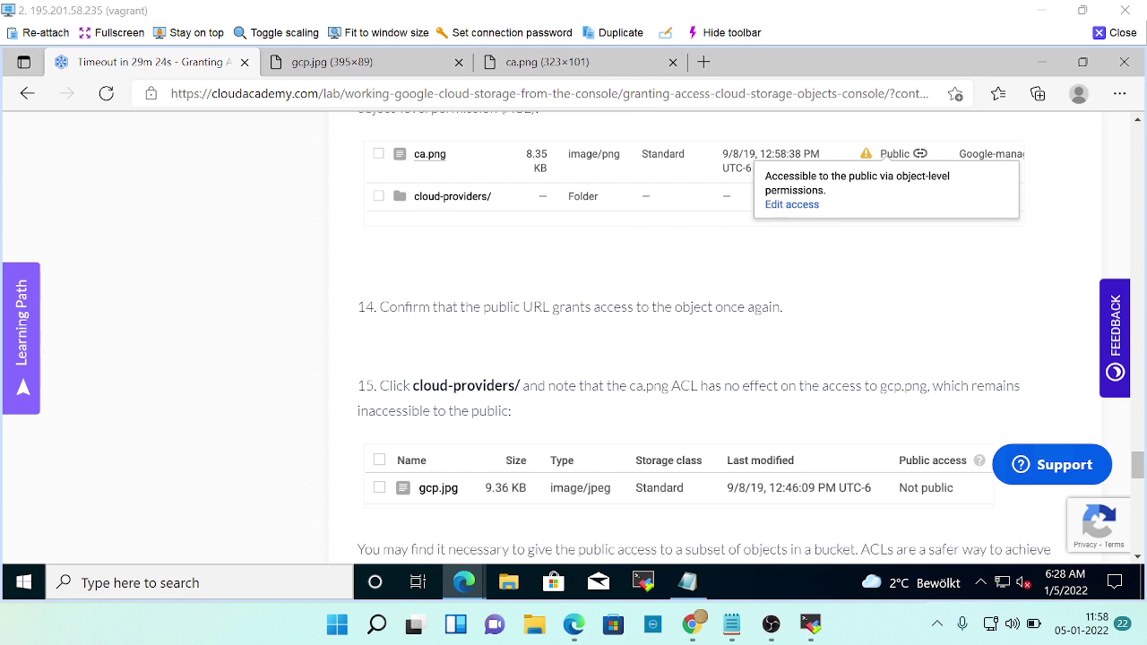
key("alt+Tab")
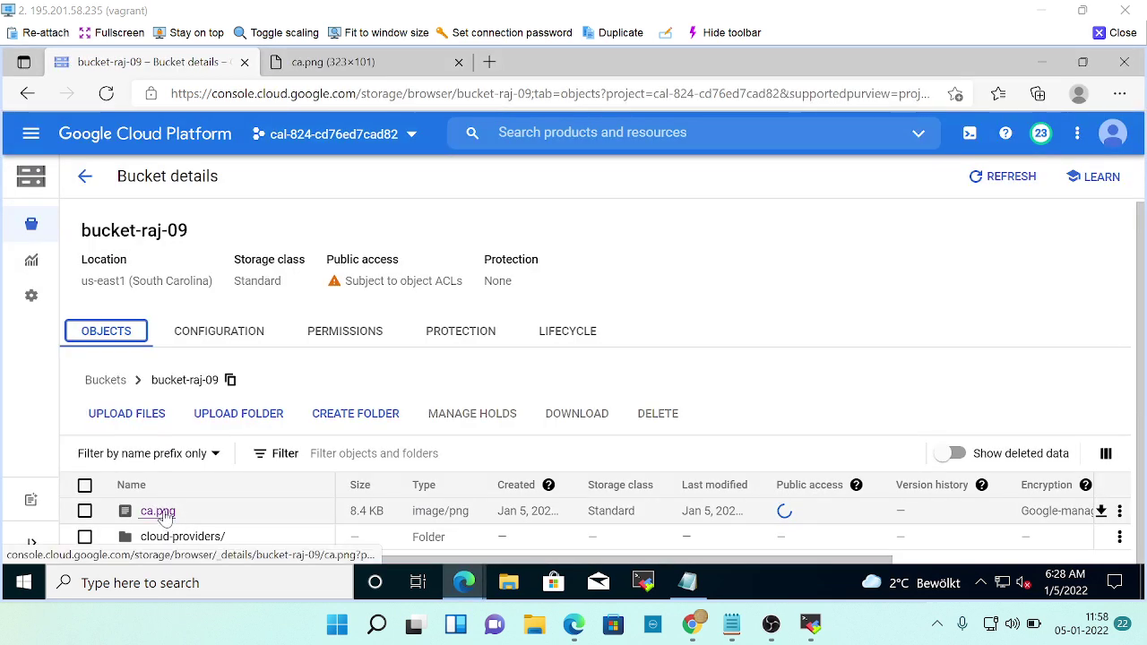
Confirm ca.png opens through its authenticated URL.
left_click(160, 512)
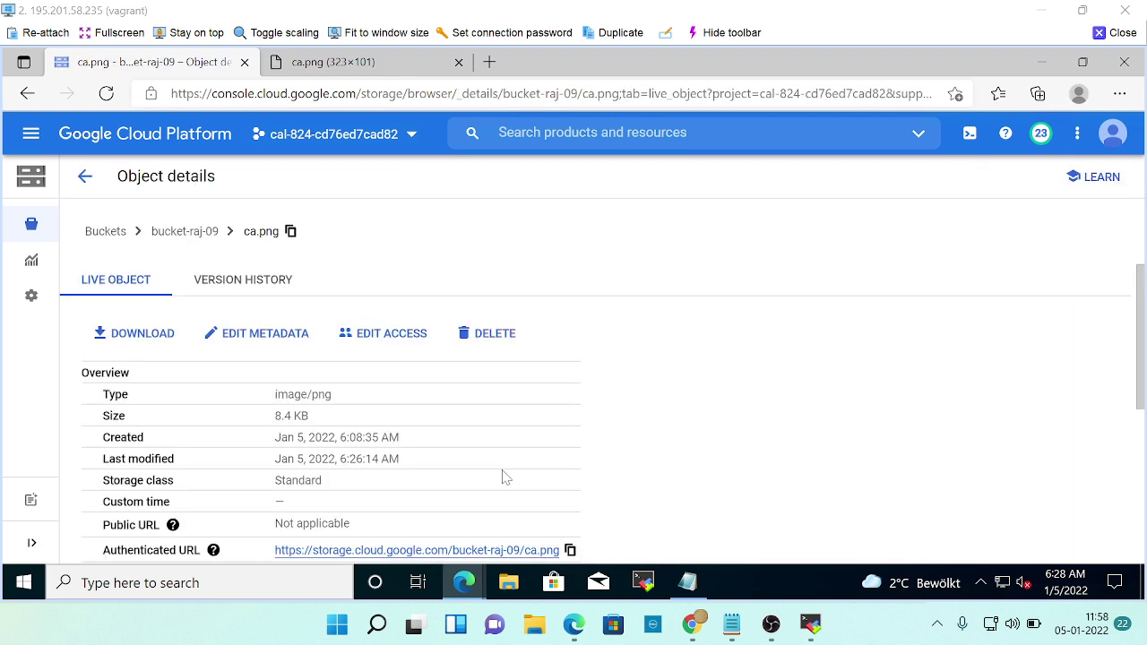
scroll(380, 489, "down", 3)
left_click(369, 415)
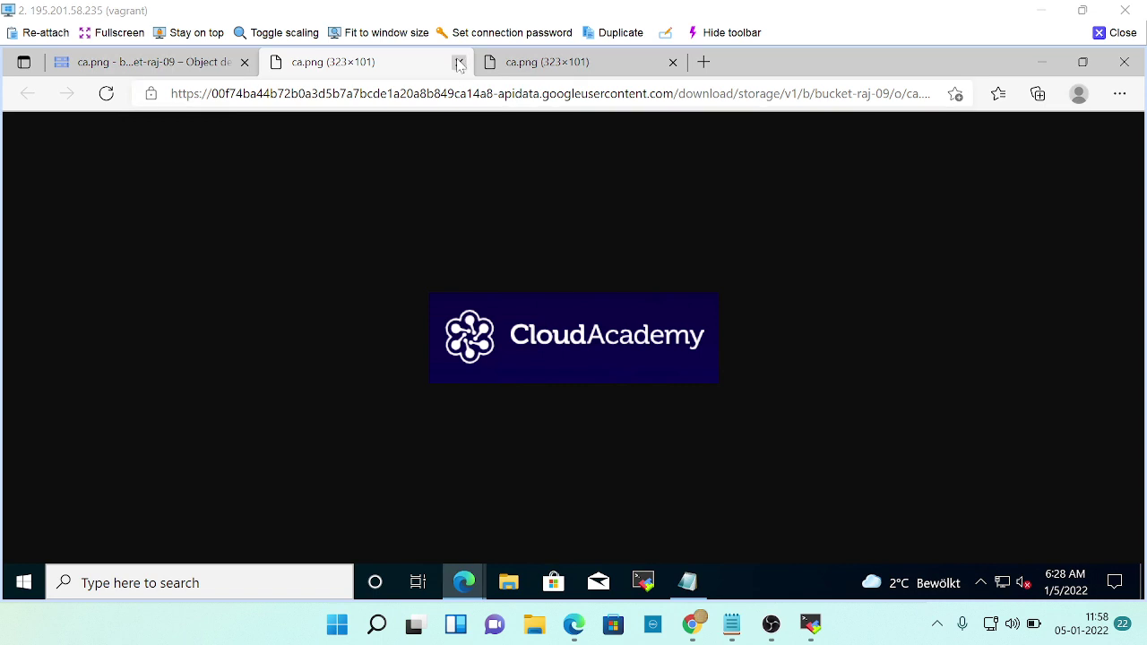
left_click(459, 62)
scroll(396, 437, "down", 3)
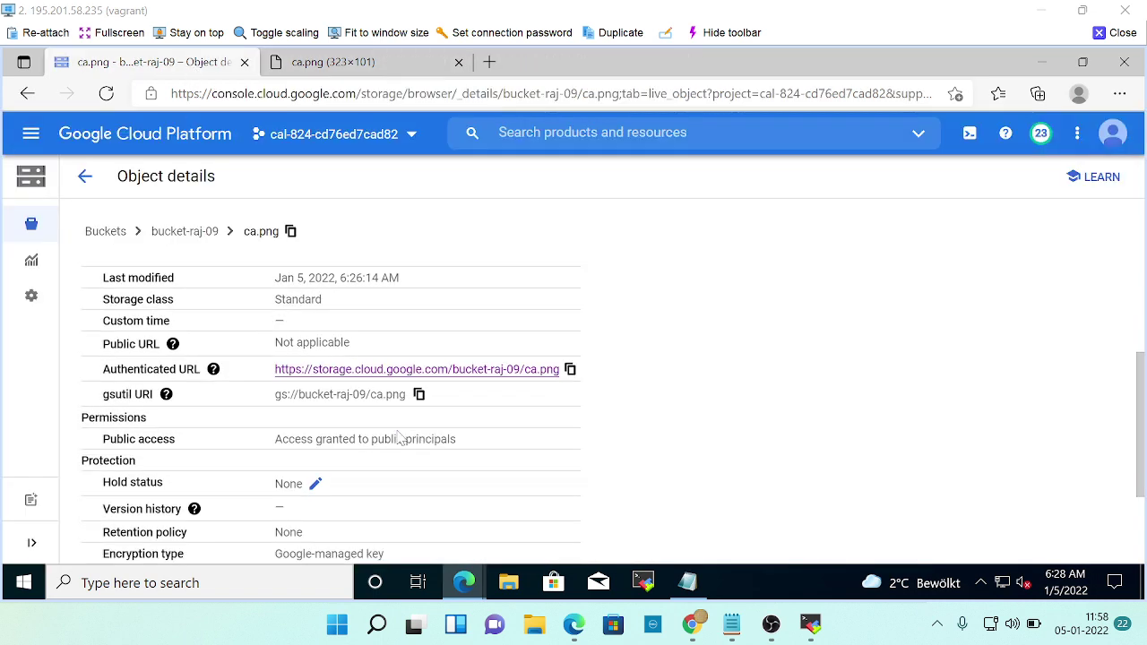
key("alt+Tab")
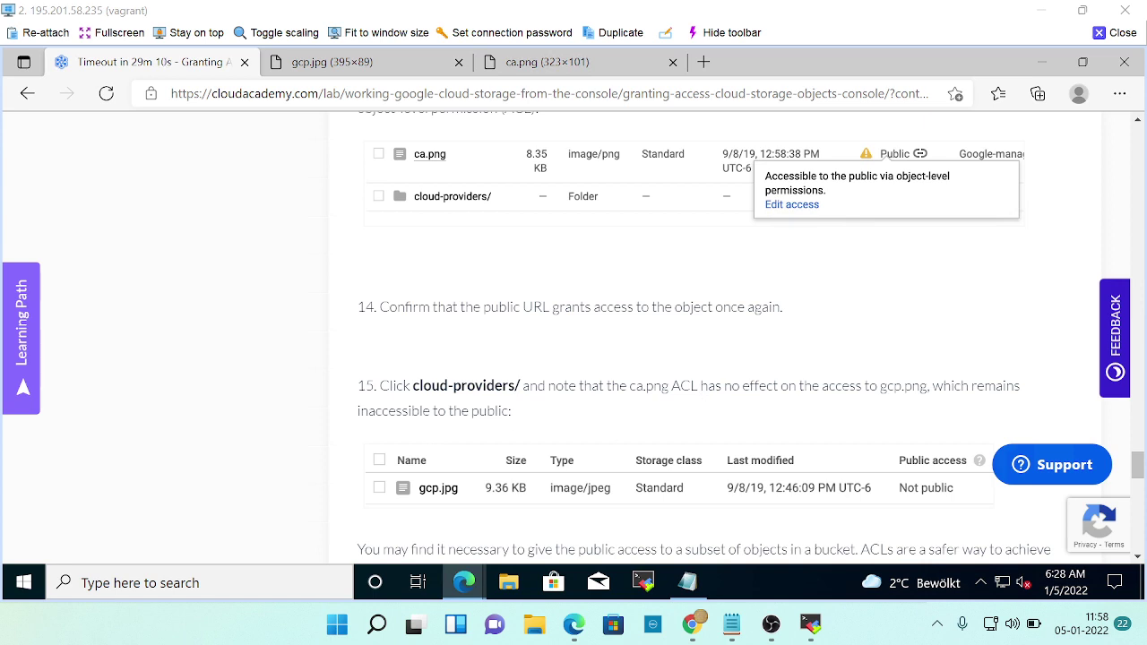
key("alt+Tab")
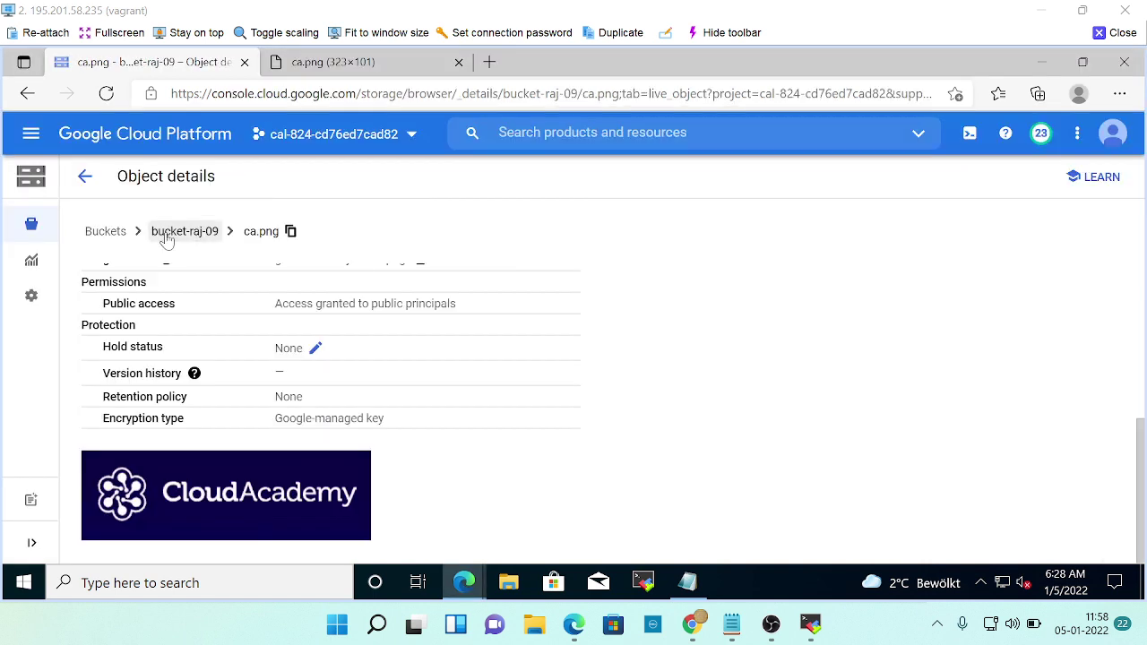
Open the cloud-providers folder, confirm gcp.jpg is Not public, and return to the lab summary.
left_click(167, 235)
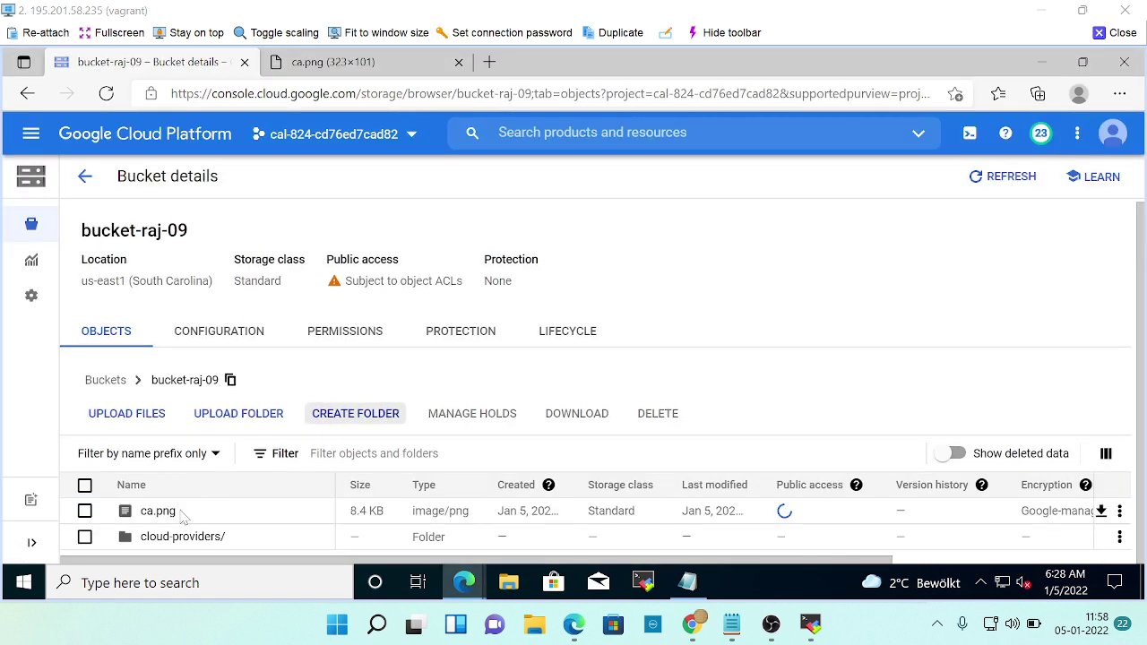
left_click(170, 538)
key("alt+Tab")
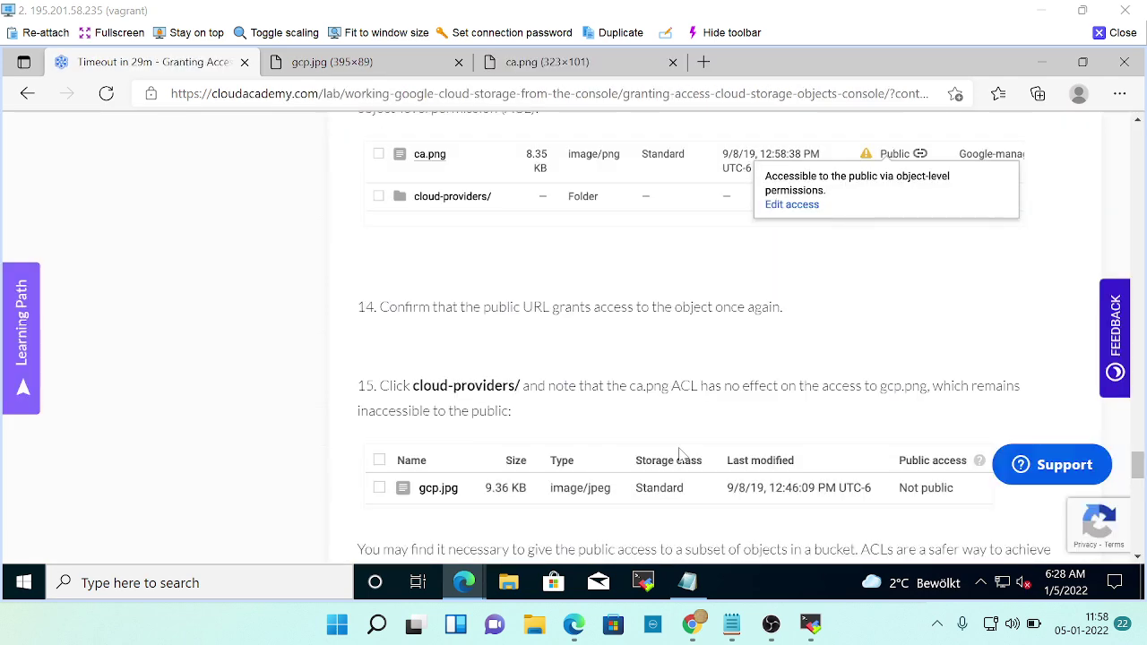
scroll(685, 452, "up", 1)
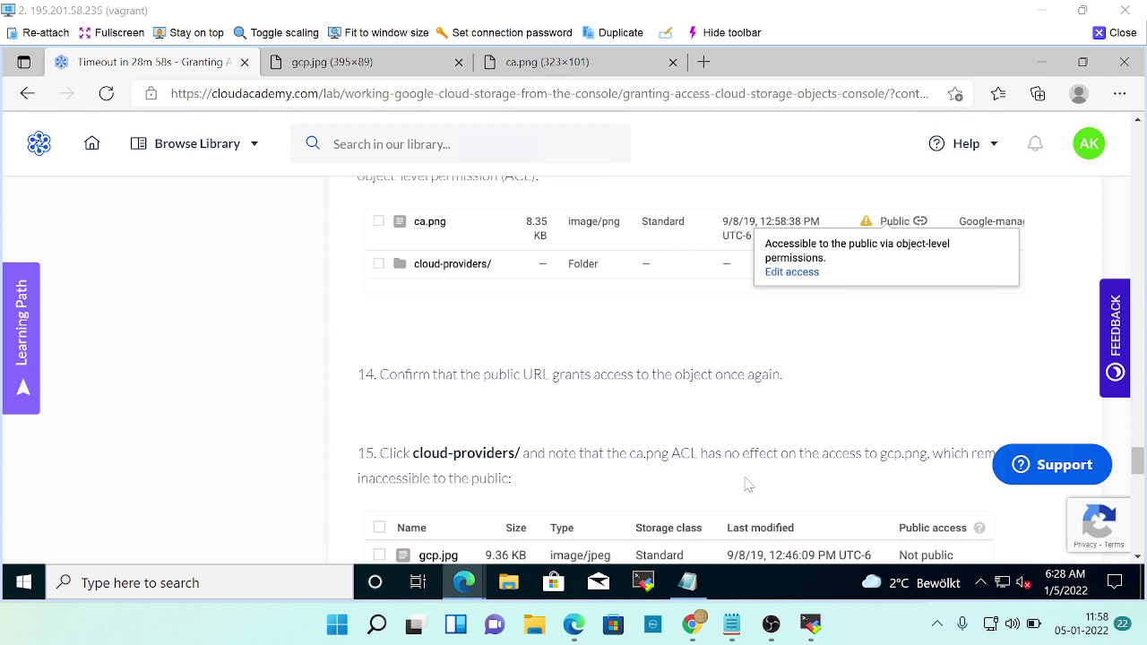
scroll(748, 484, "down", 1)
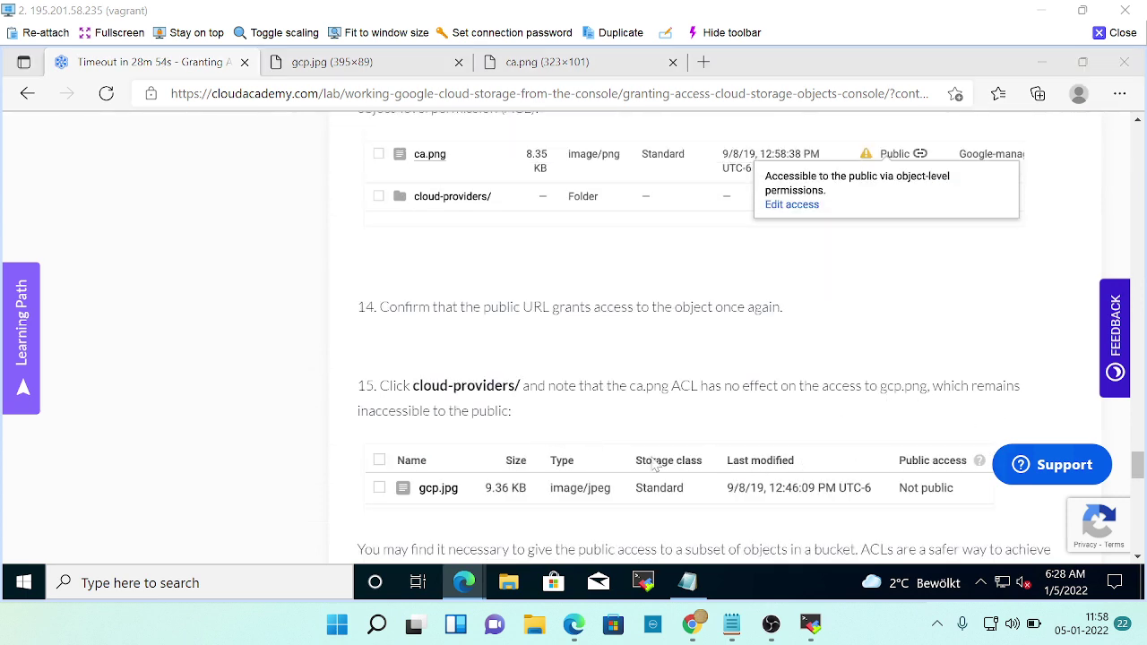
key("alt+Tab")
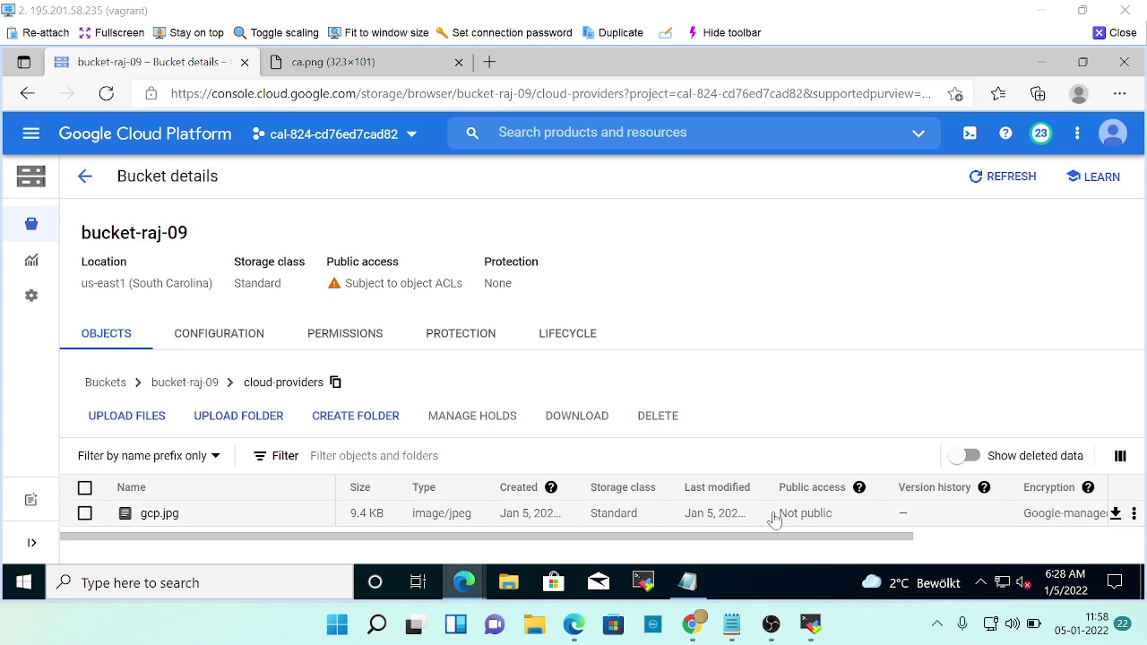
left_click_drag(778, 515, 836, 516)
key("alt+Tab")
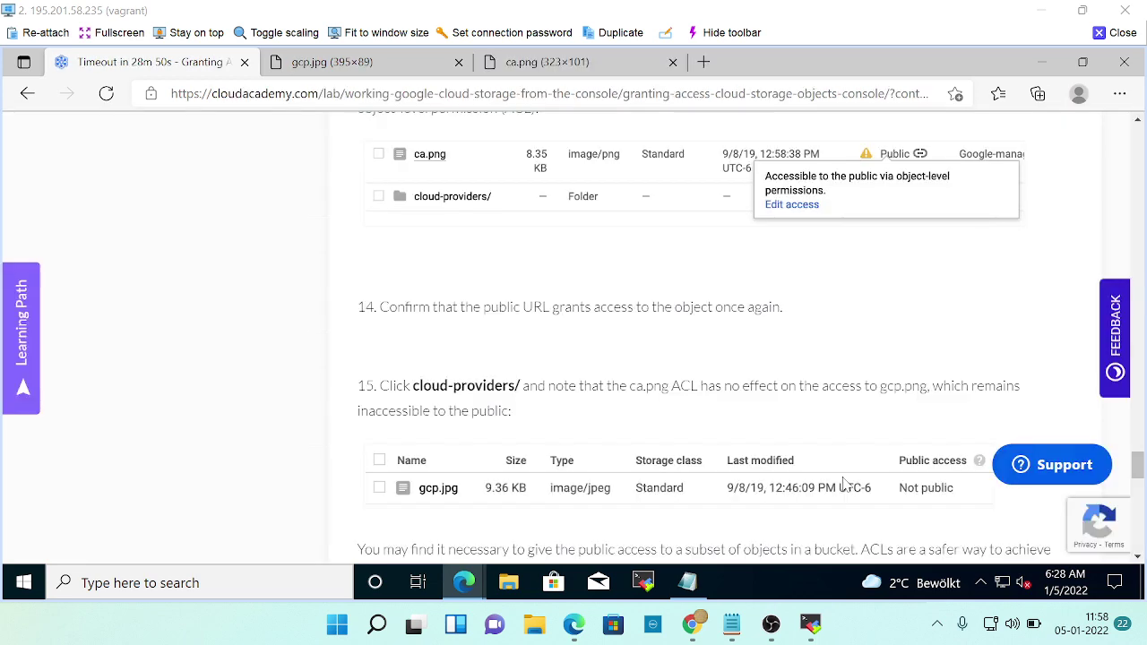
scroll(842, 480, "down", 4)
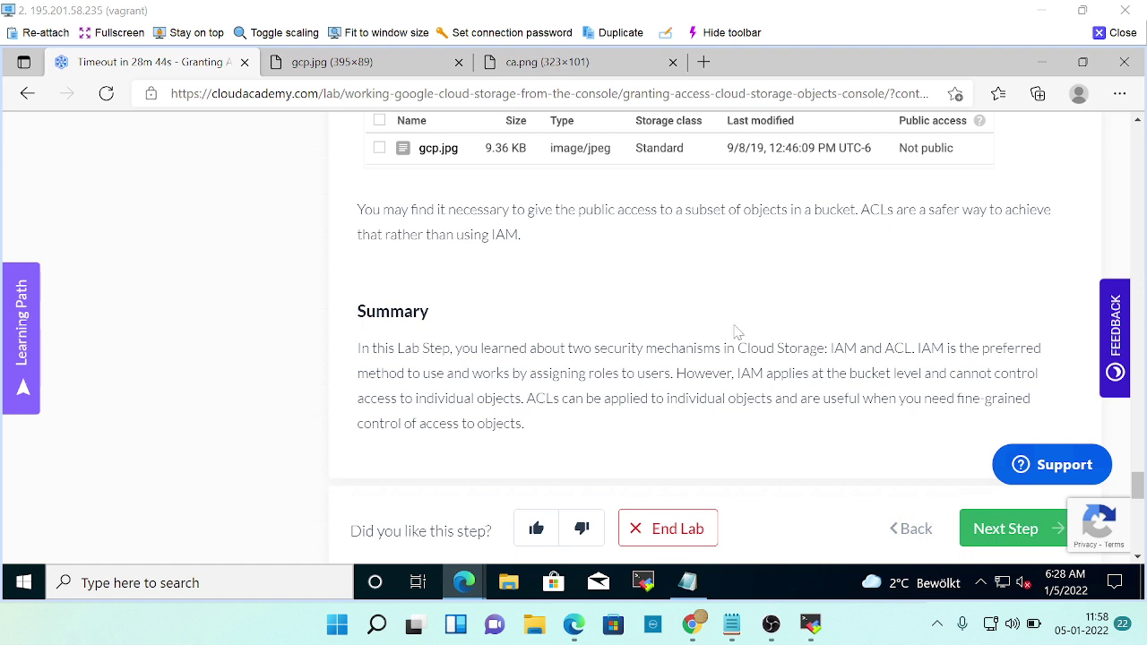
scroll(734, 332, "down", 2)
Advance to the Configuring Lifecycle Management lab step, read it, and return to the console.
left_click(1006, 390)
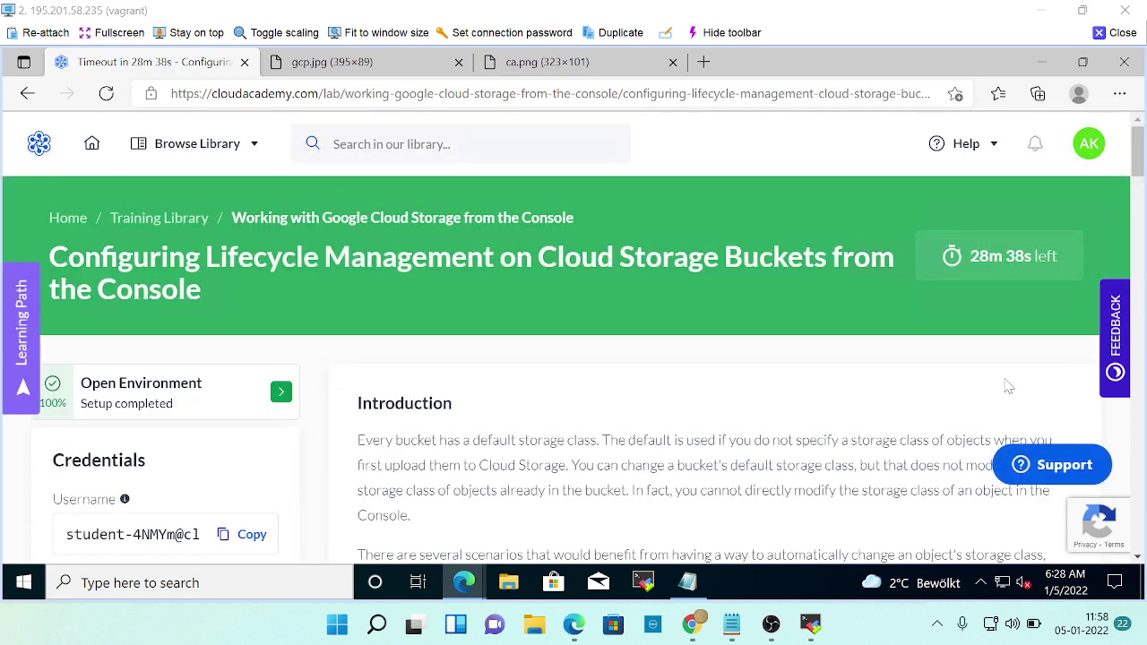
scroll(330, 439, "down", 4)
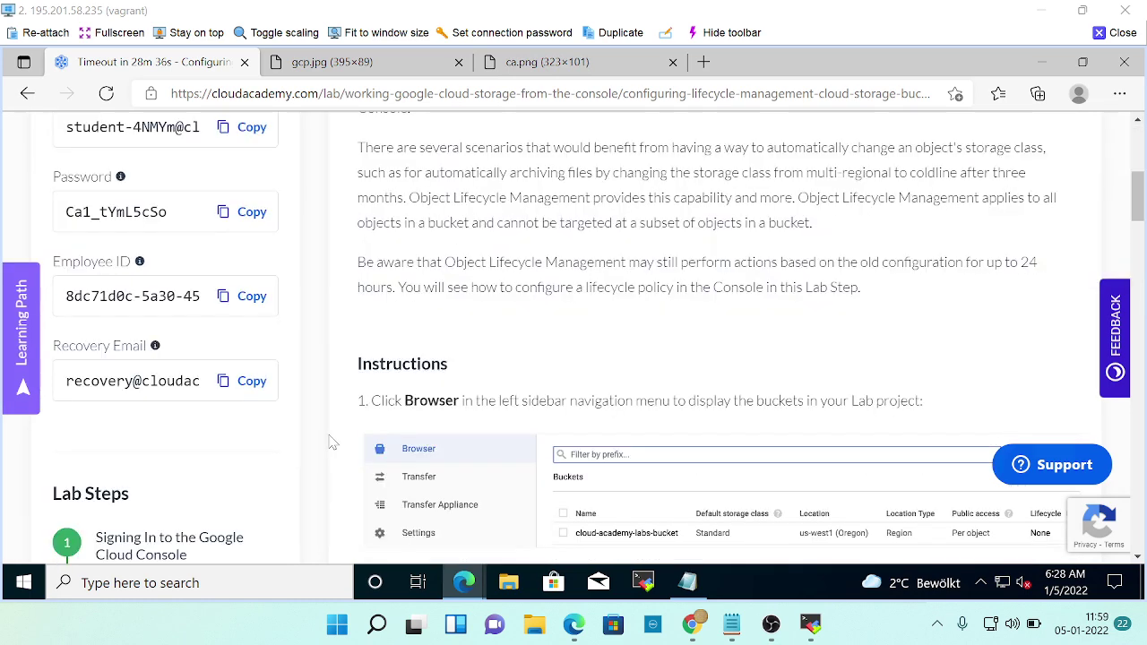
scroll(330, 439, "down", 4)
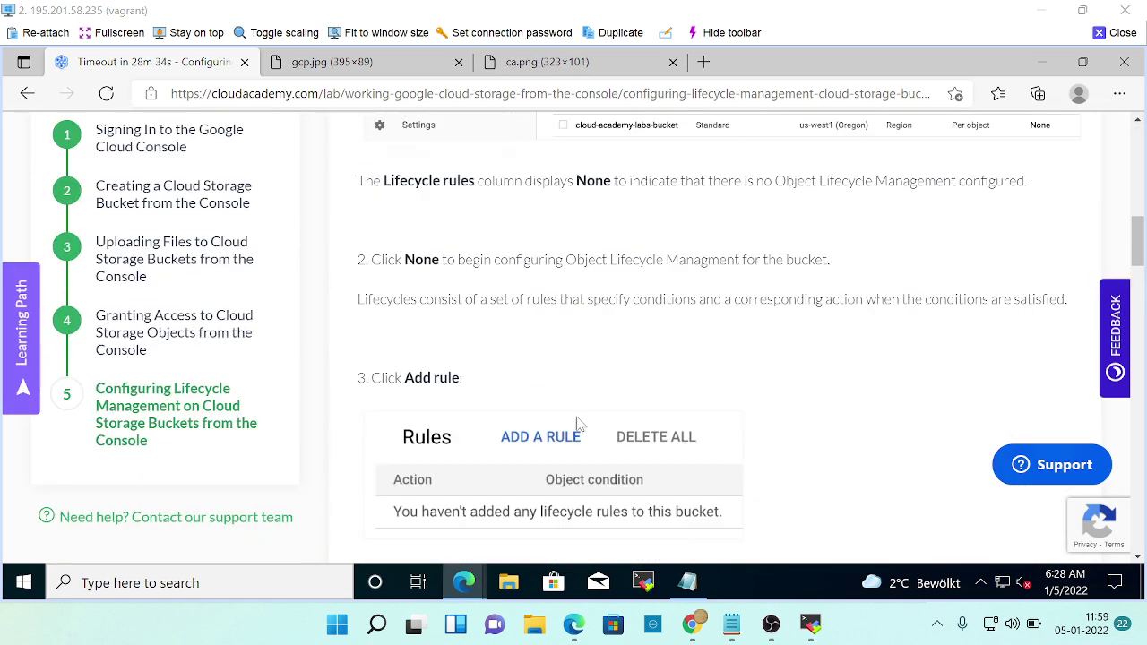
scroll(149, 320, "down", 1)
scroll(507, 463, "up", 2)
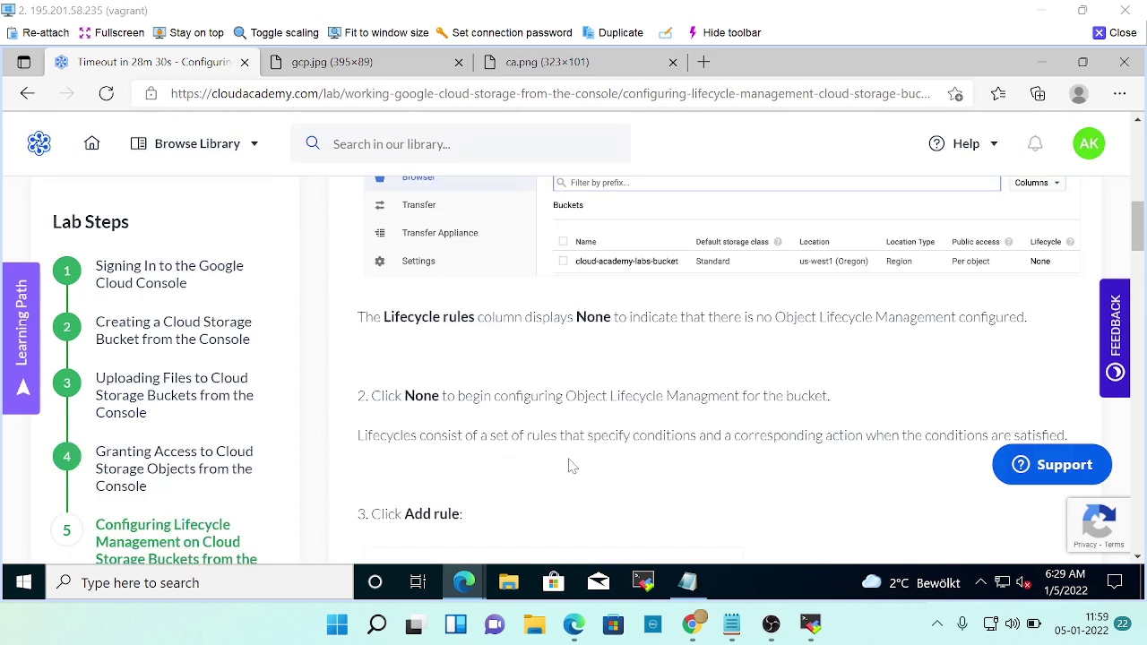
scroll(570, 461, "up", 1)
scroll(568, 463, "up", 5)
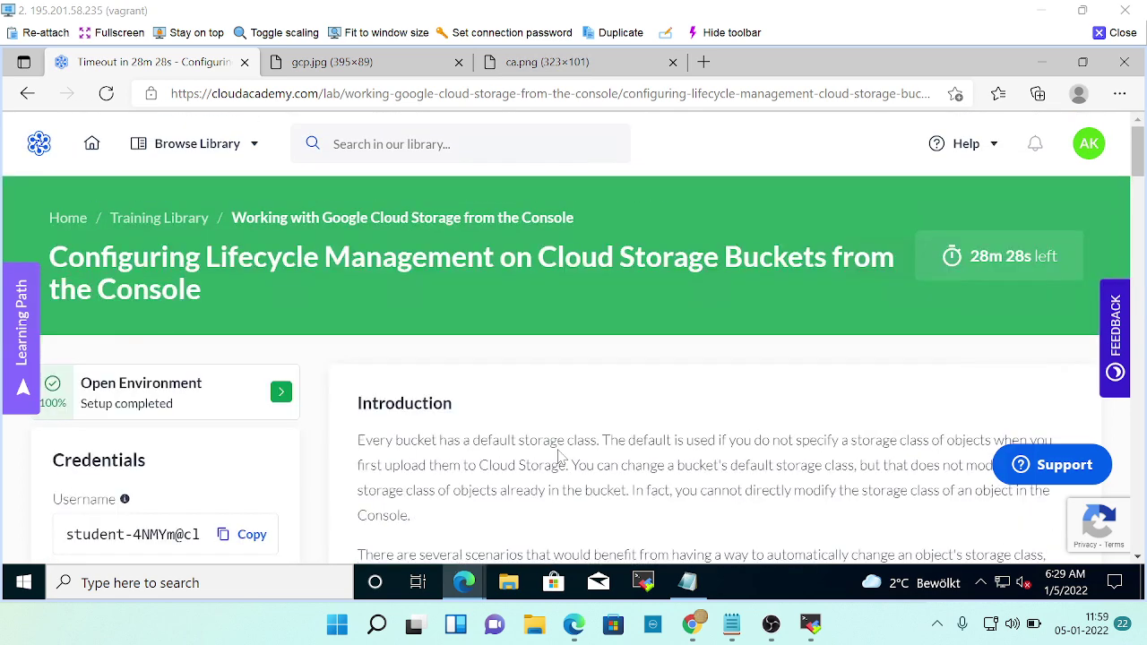
scroll(557, 456, "down", 5)
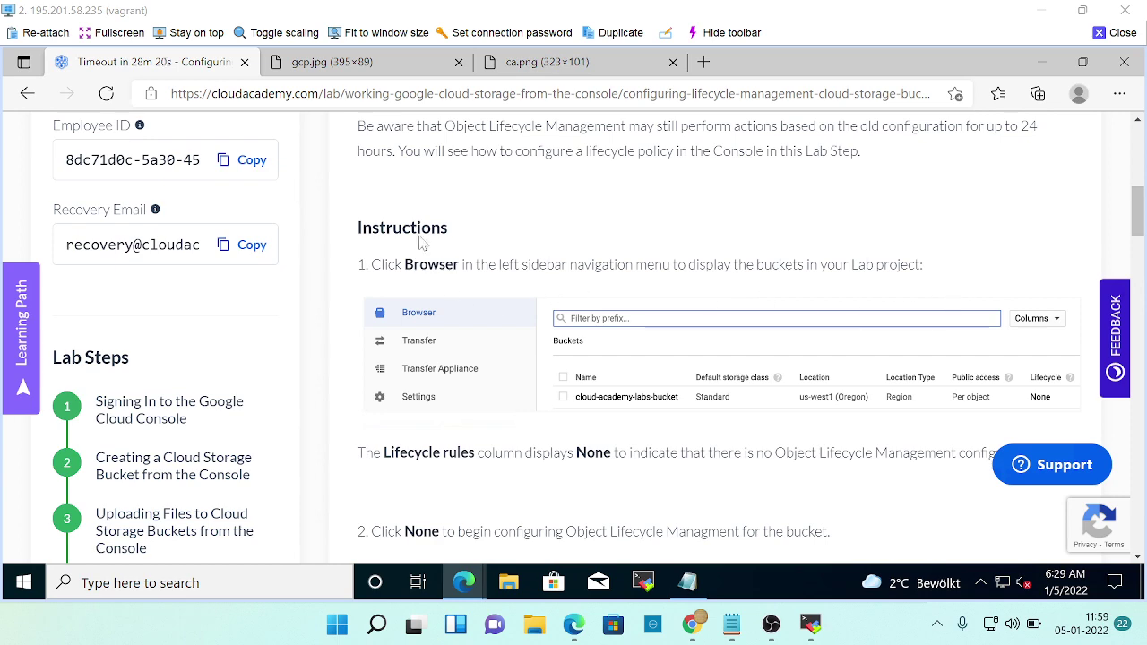
scroll(536, 326, "down", 1)
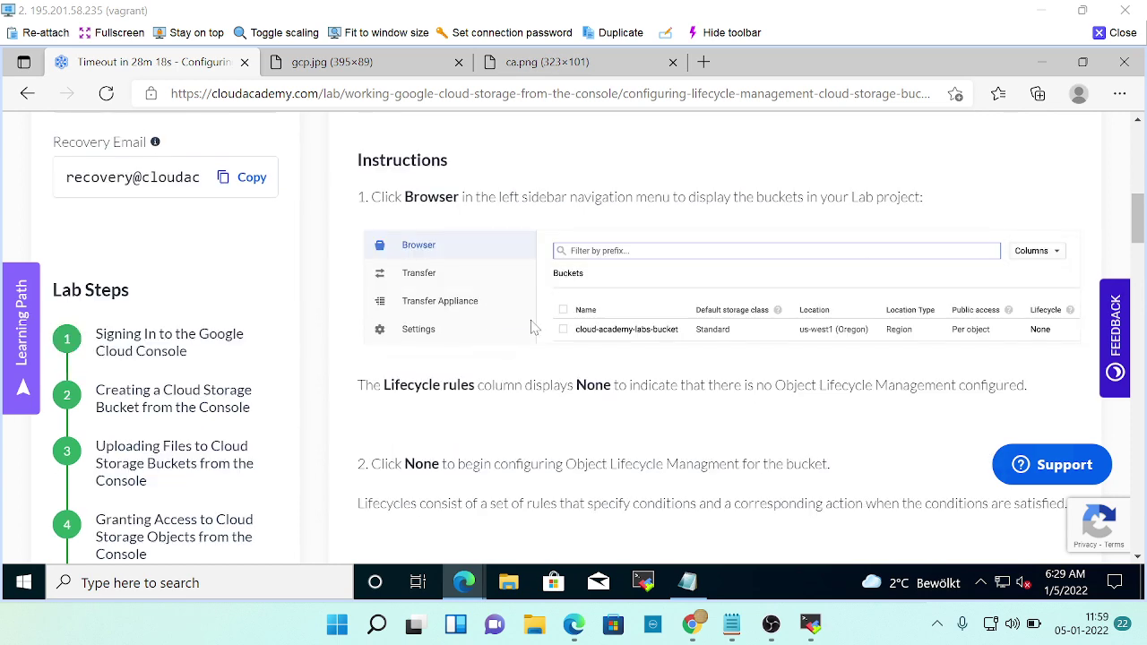
key("alt+Tab")
Open the Cloud Storage bucket list and compare it with the lab instructions.
mouse_move(30, 235)
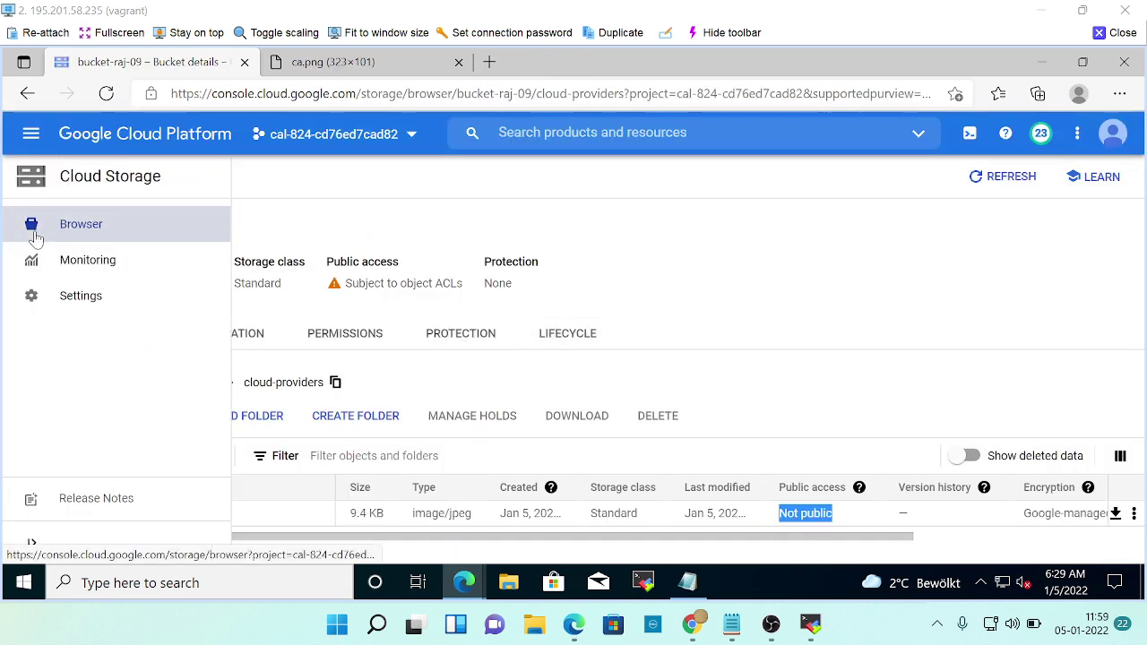
left_click(90, 226)
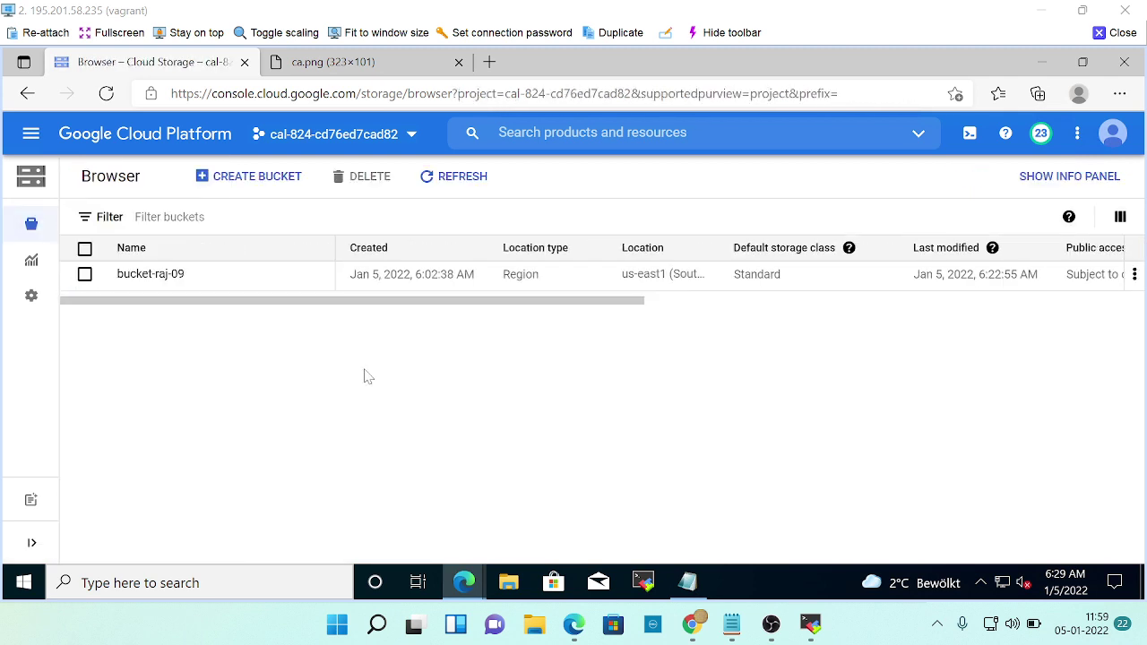
key("alt+Tab")
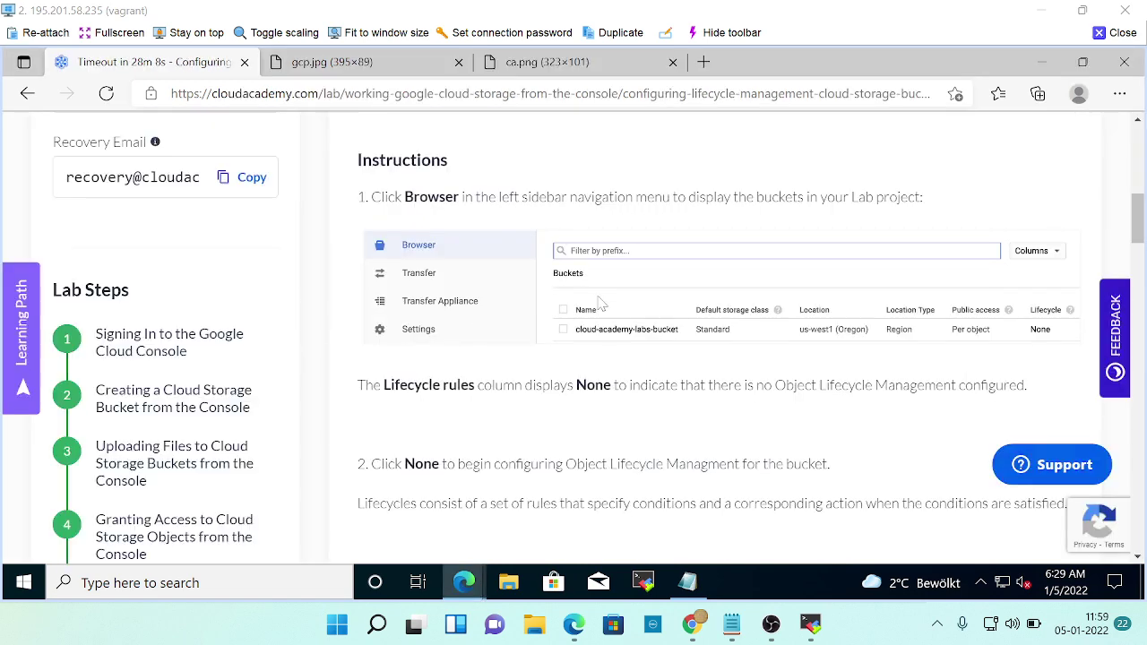
scroll(710, 325, "down", 2)
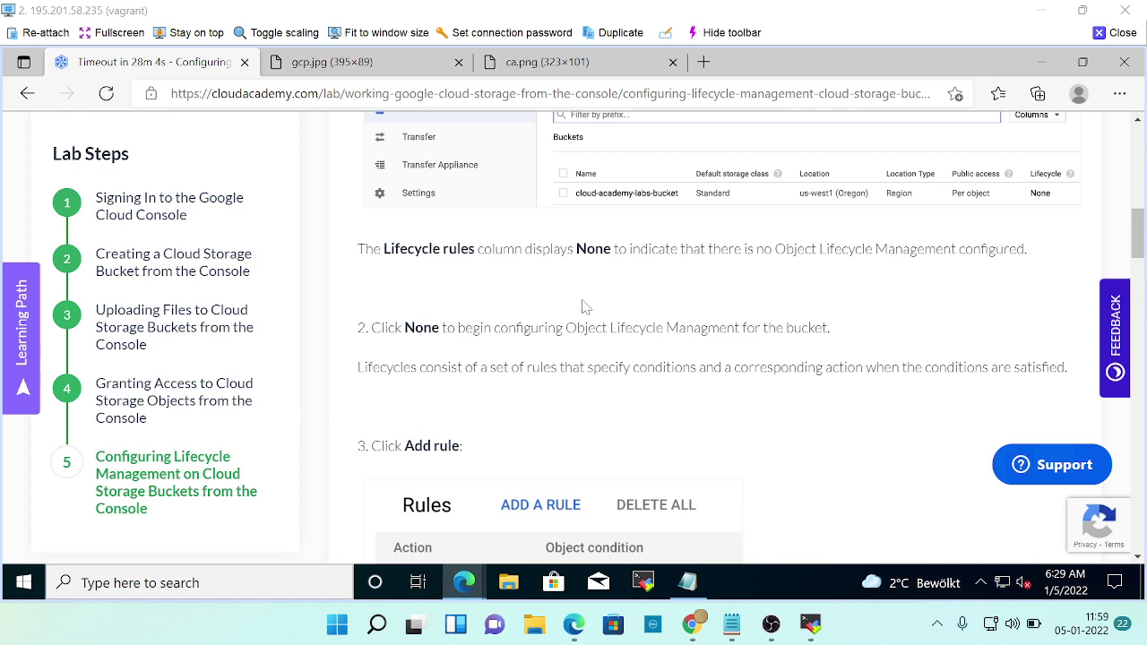
key("alt+Tab")
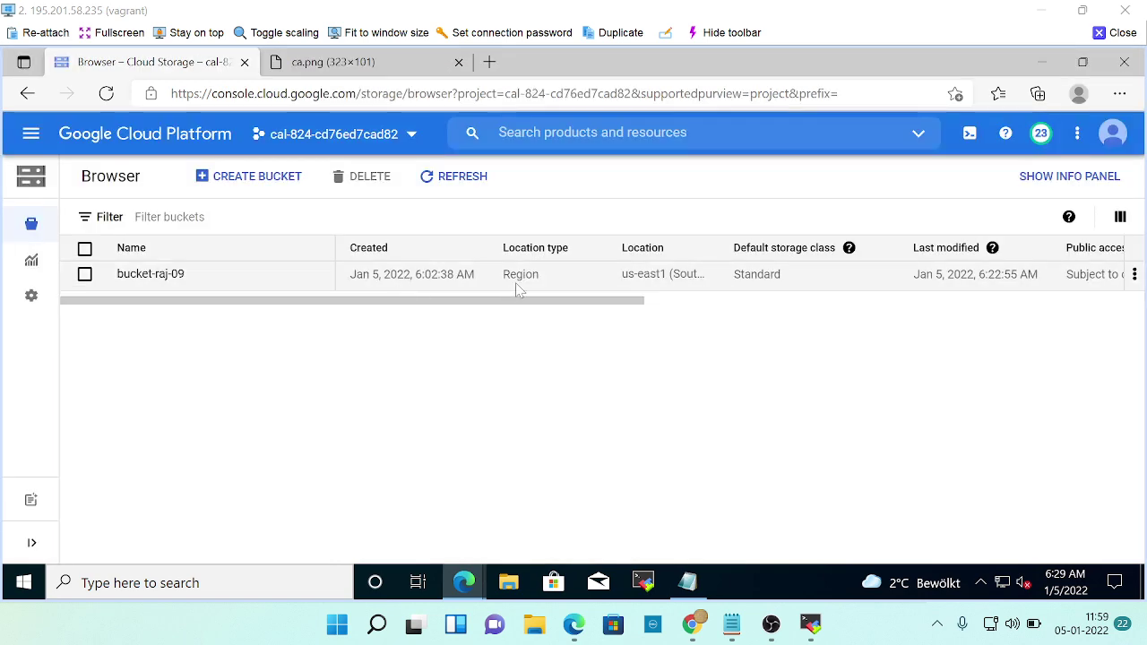
key("alt+Tab")
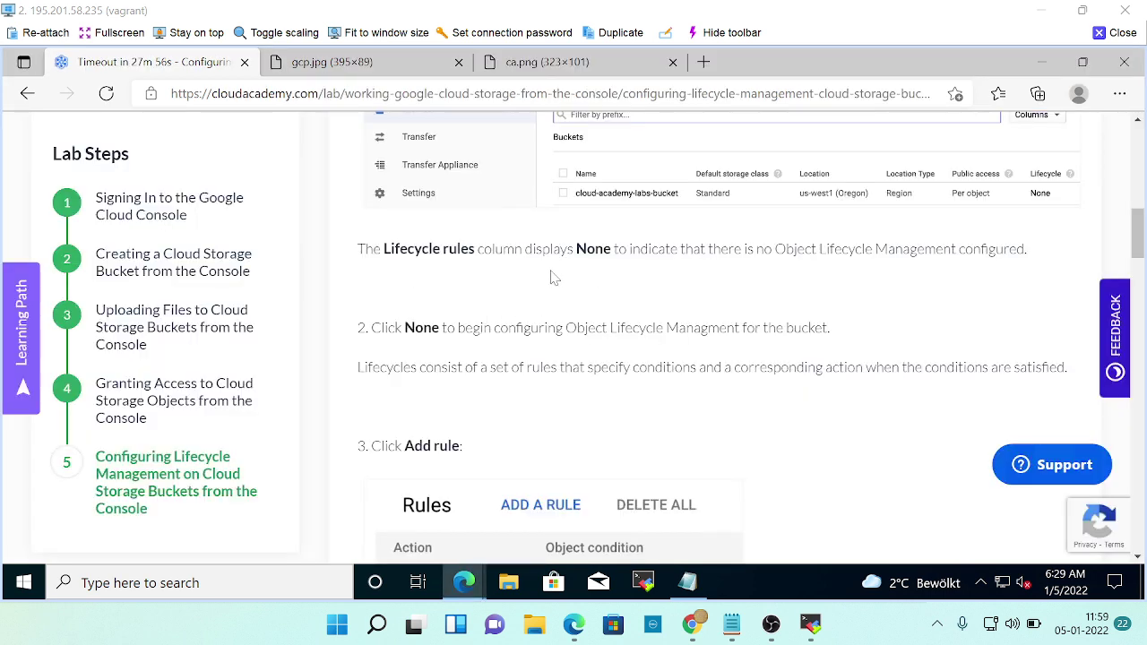
key("alt+Tab")
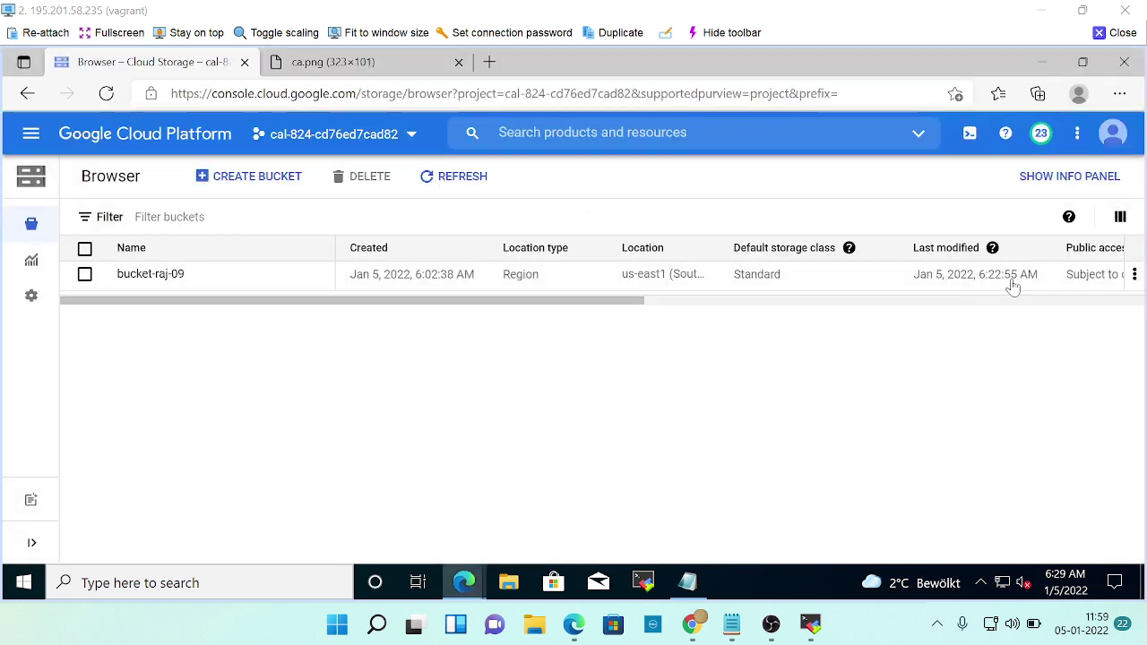
Scroll the bucket table right to confirm bucket-raj-09's Lifecycle rules column shows None.
left_click_drag(556, 302, 960, 307)
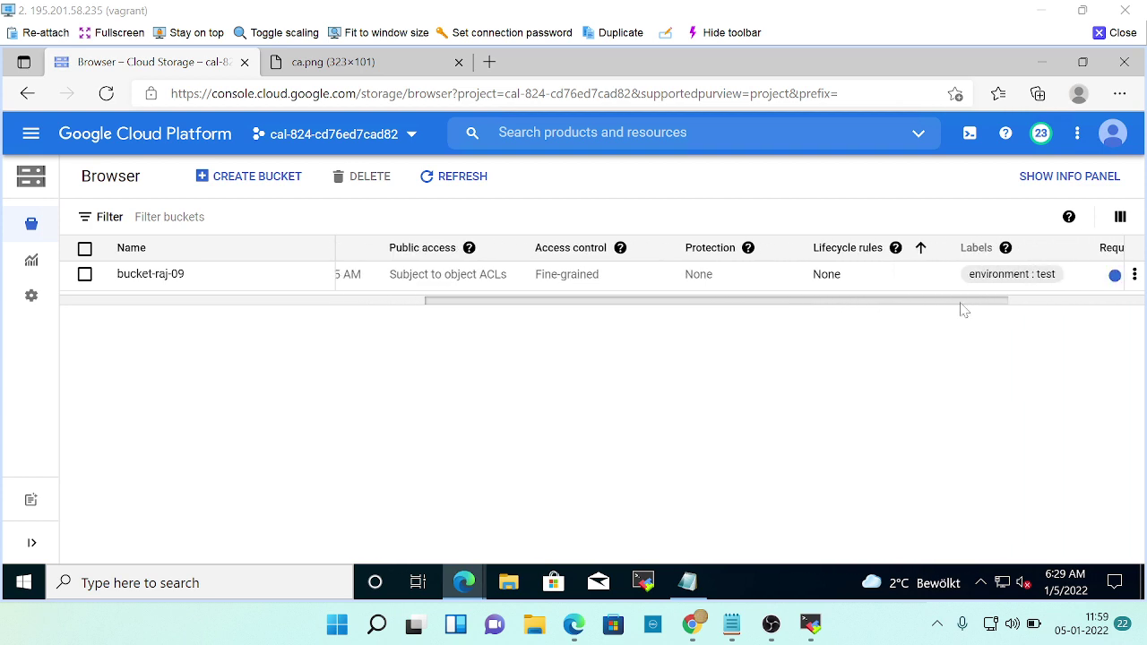
key("alt+Tab")
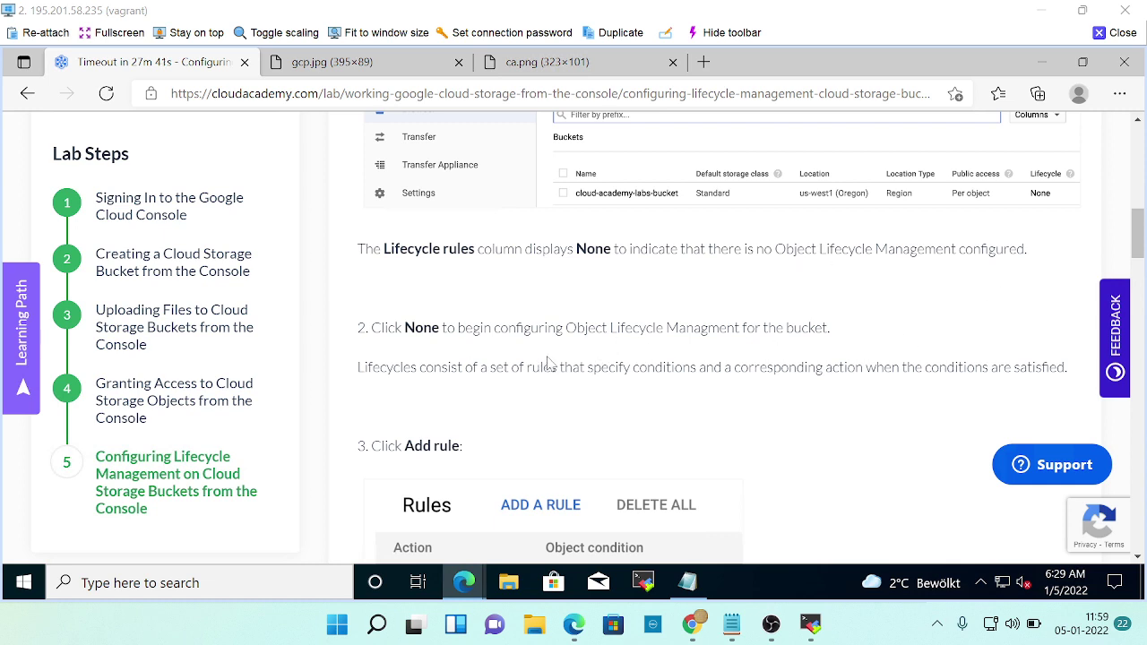
scroll(807, 366, "down", 1)
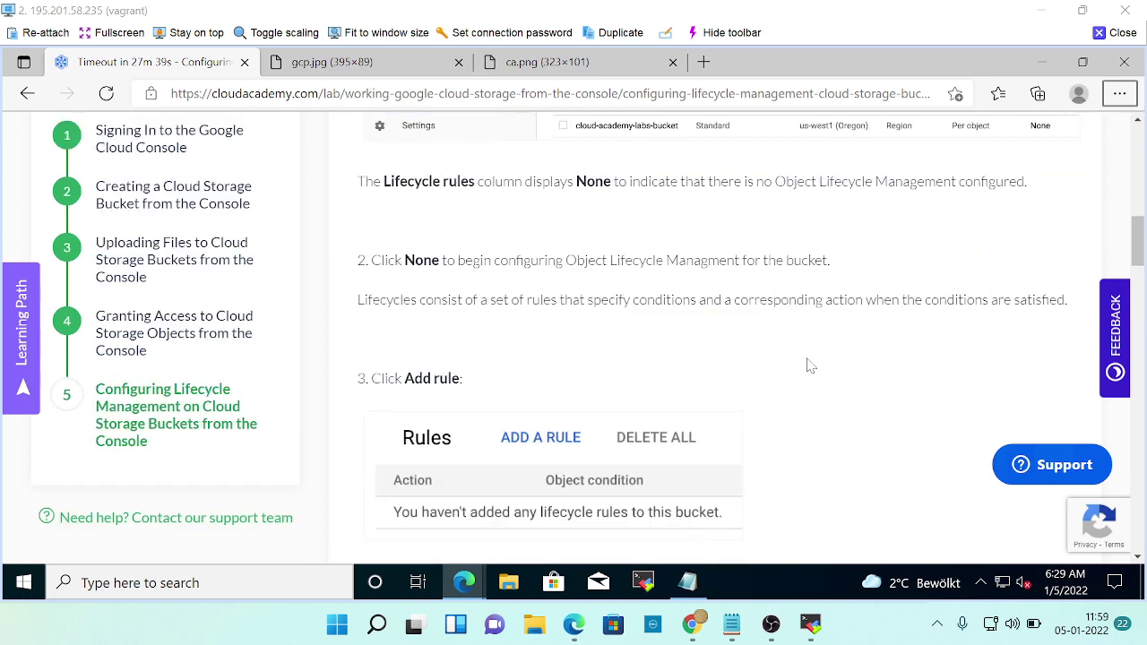
key("alt+Tab")
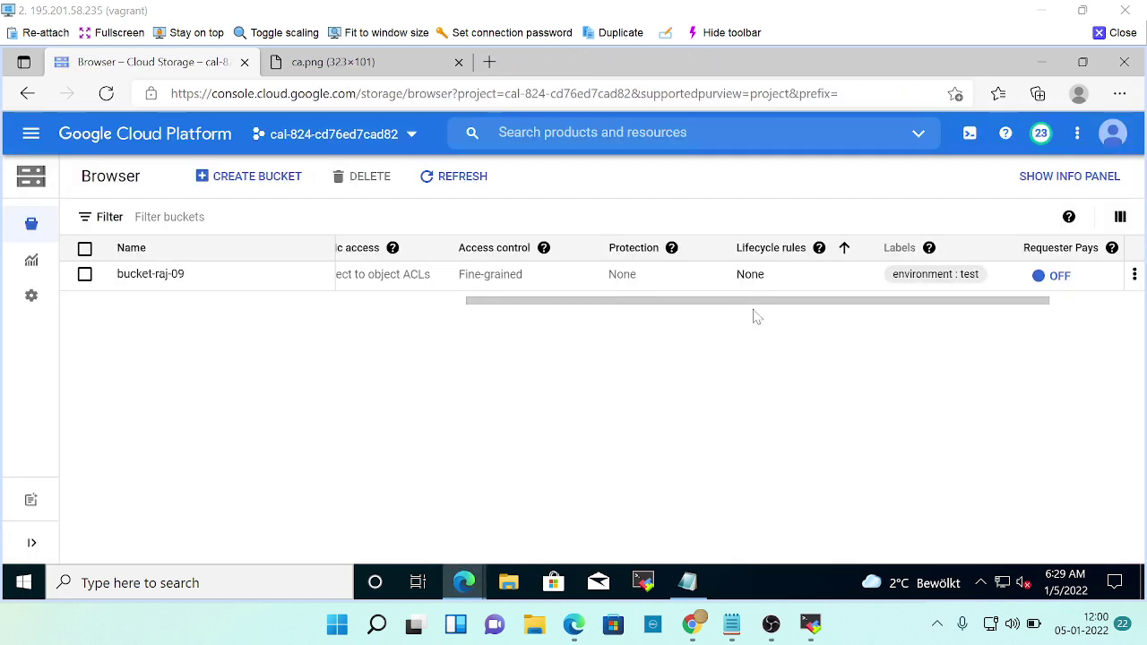
Open bucket-raj-09's lifecycle settings from its None entry, checking the lab steps.
left_click(749, 276)
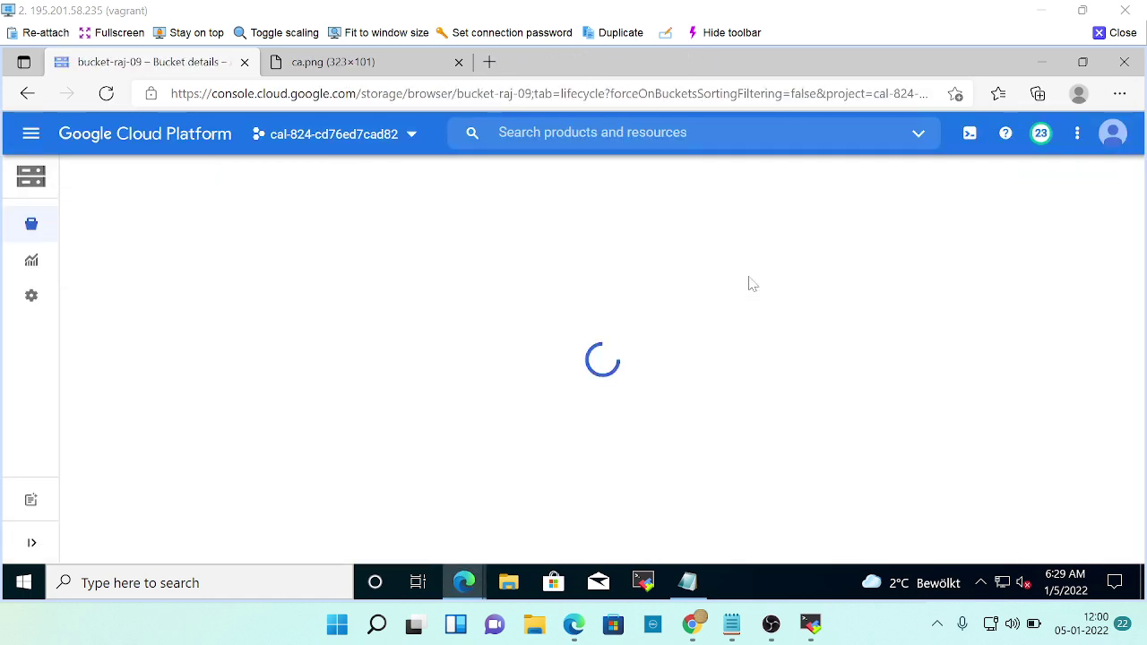
scroll(684, 360, "down", 1)
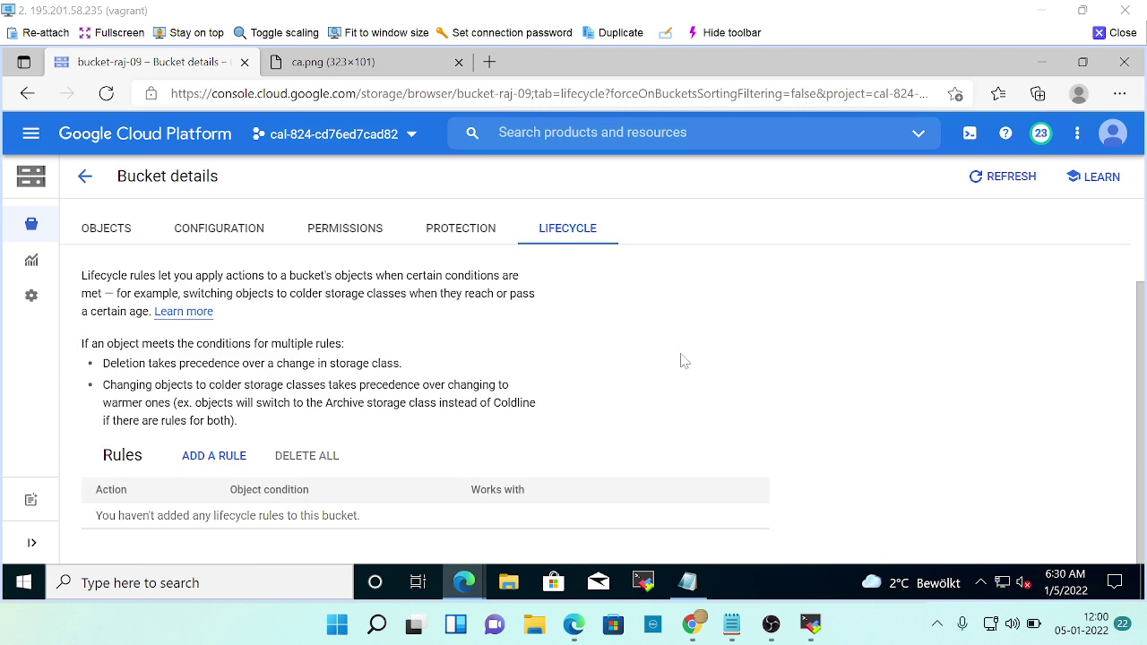
key("alt+Tab")
scroll(659, 372, "down", 1)
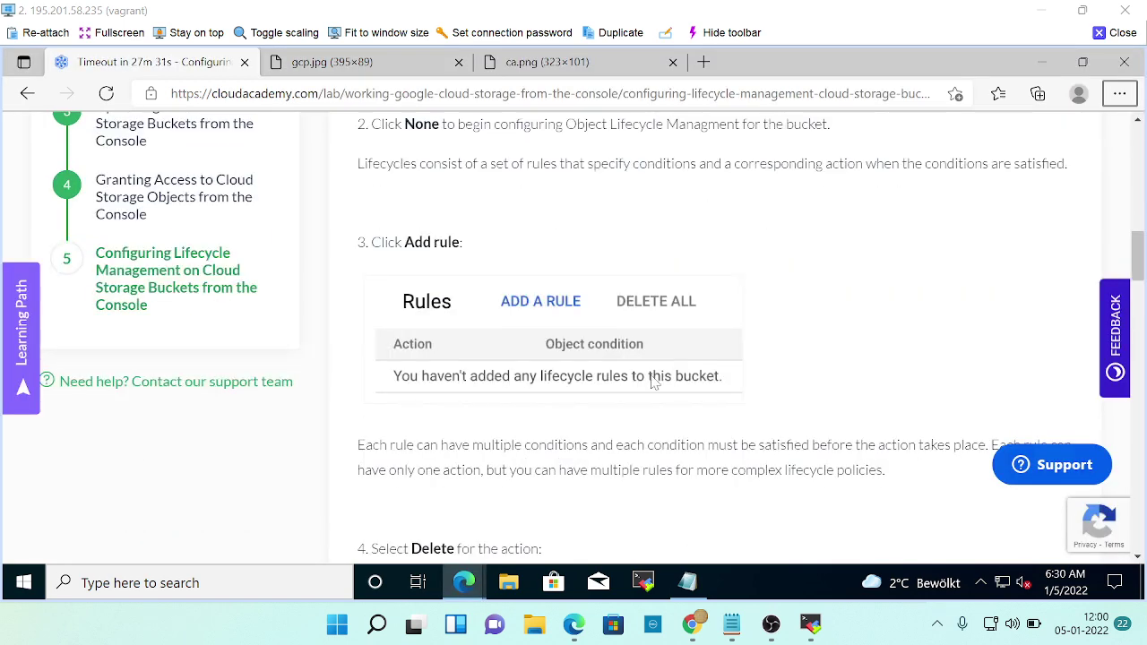
key("alt+Tab")
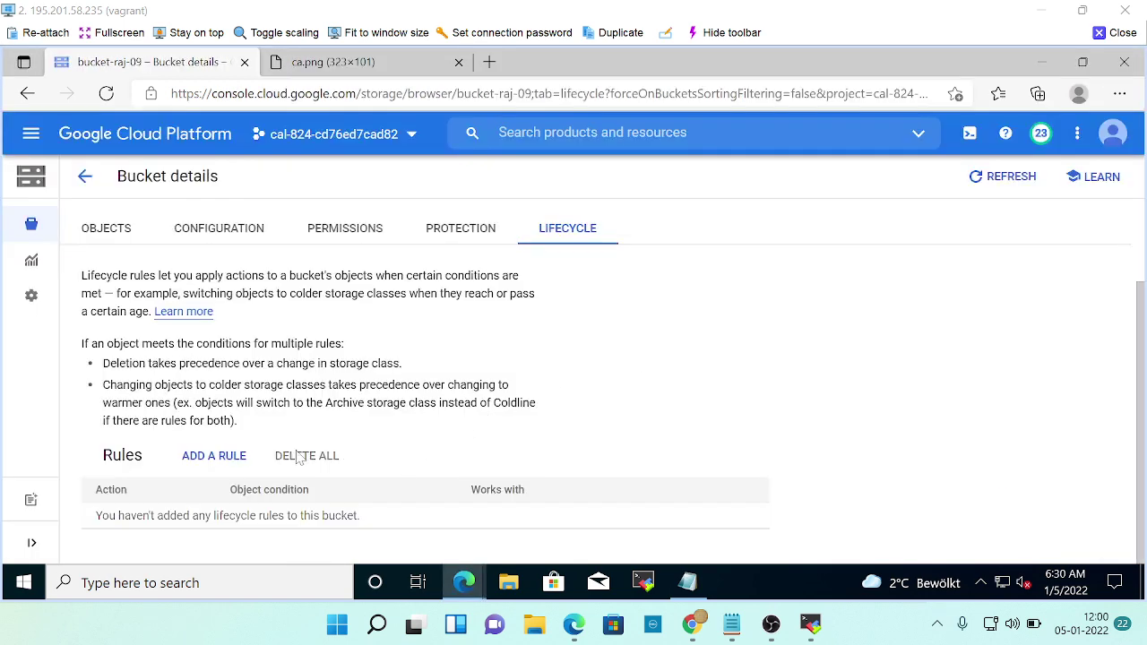
Start a new lifecycle rule for bucket-raj-09 and read the lab's rule requirements.
left_click(217, 459)
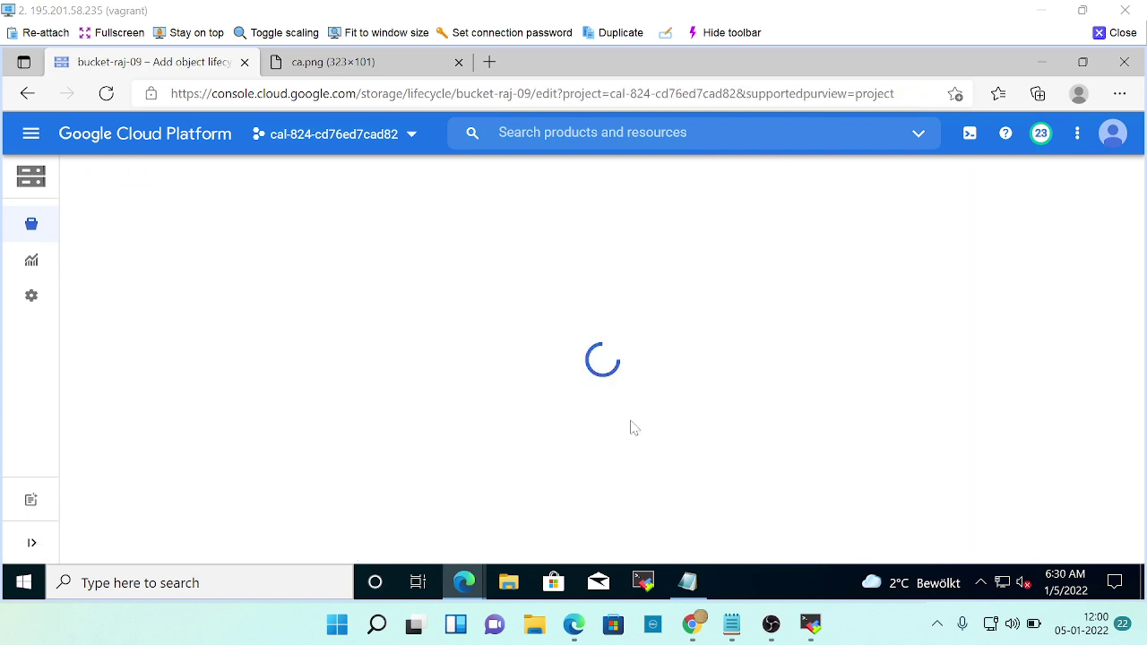
key("alt+Tab")
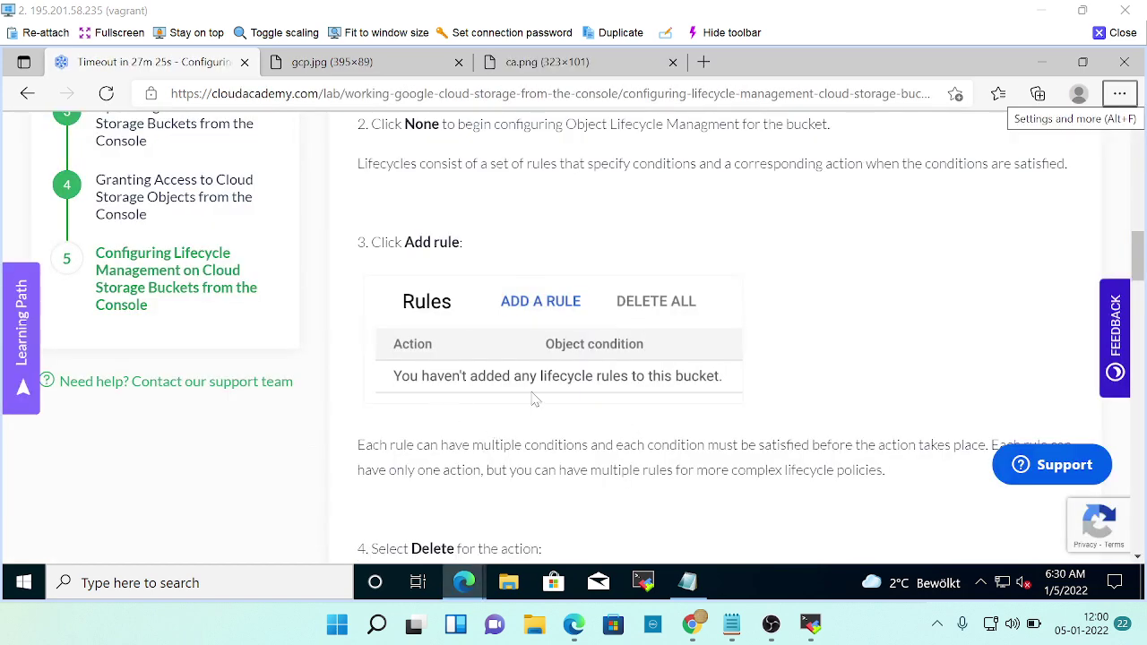
scroll(535, 400, "down", 3)
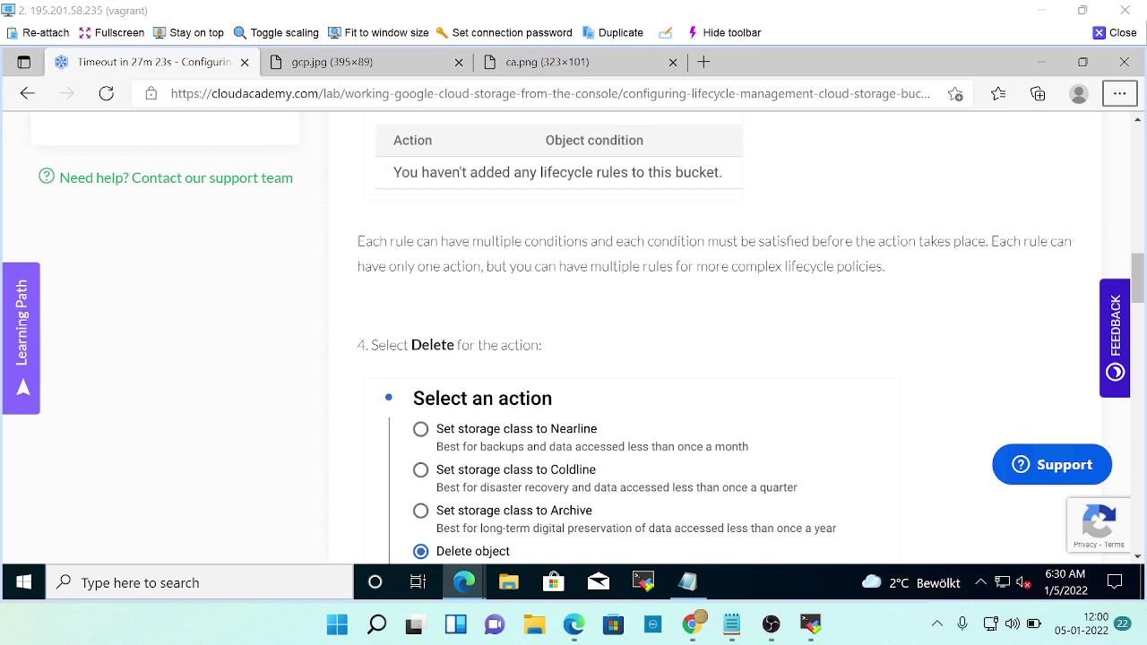
scroll(688, 337, "down", 1)
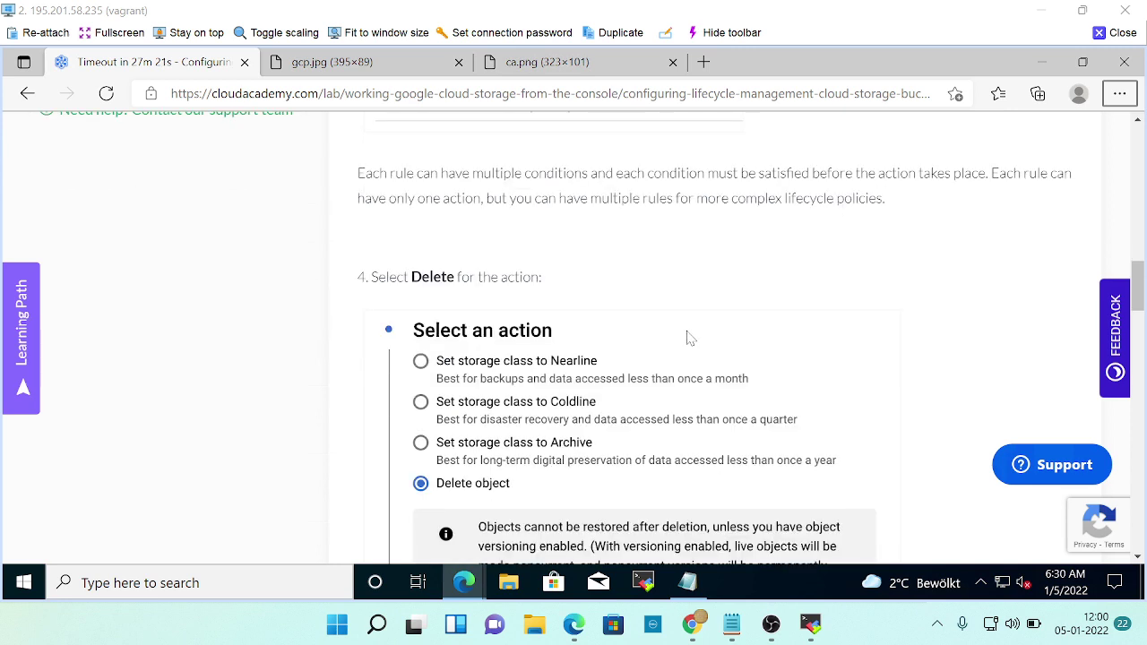
key("alt+Tab")
scroll(305, 440, "down", 1)
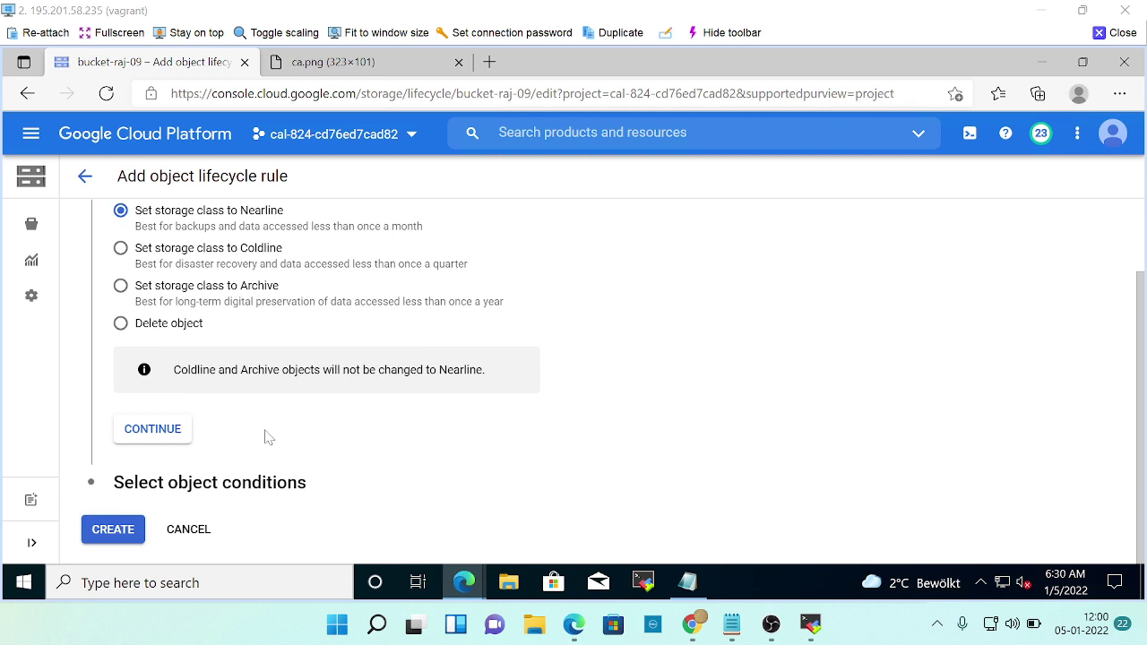
scroll(266, 436, "up", 1)
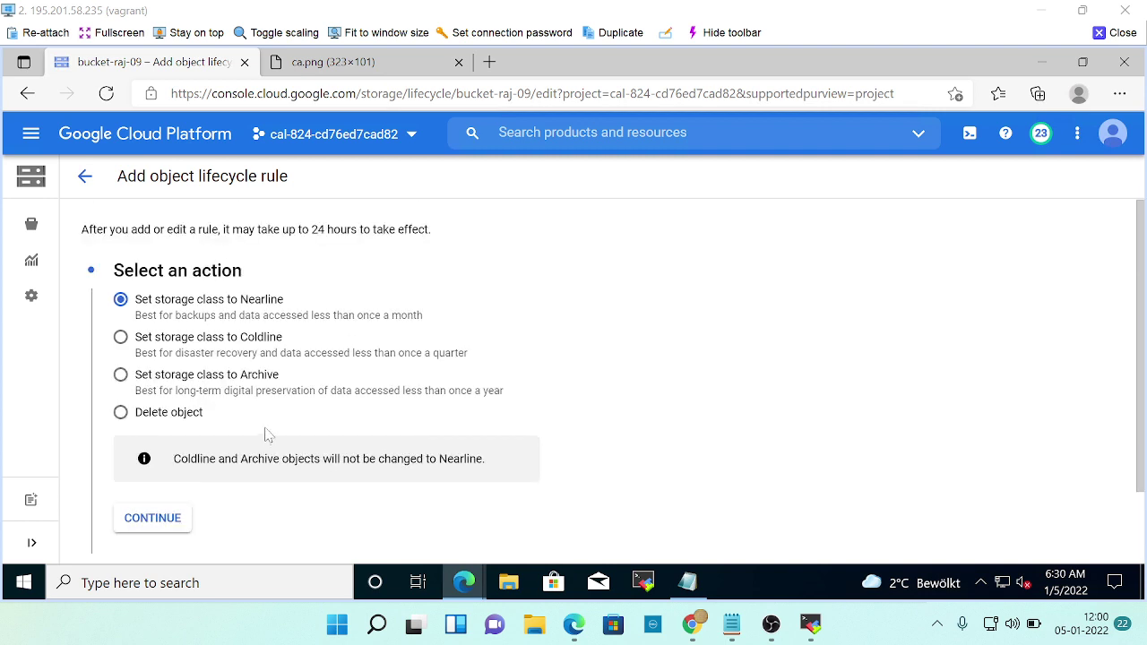
scroll(442, 404, "down", 1)
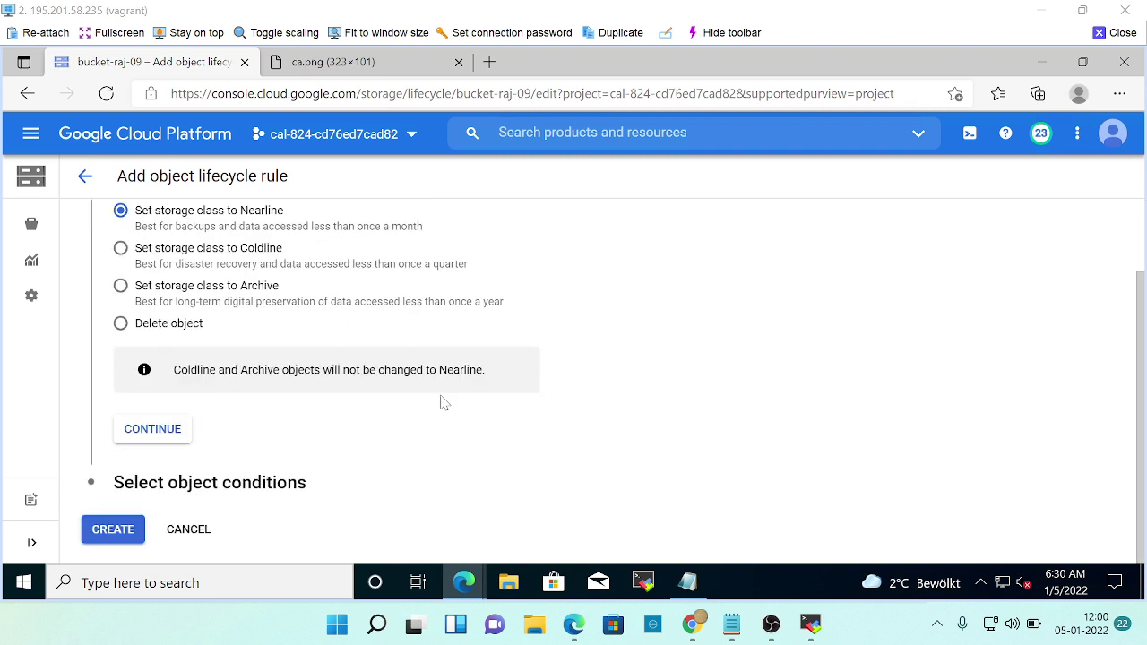
Review the Add object lifecycle rule action choices against the lab instructions.
key("alt+Tab")
scroll(594, 343, "up", 3)
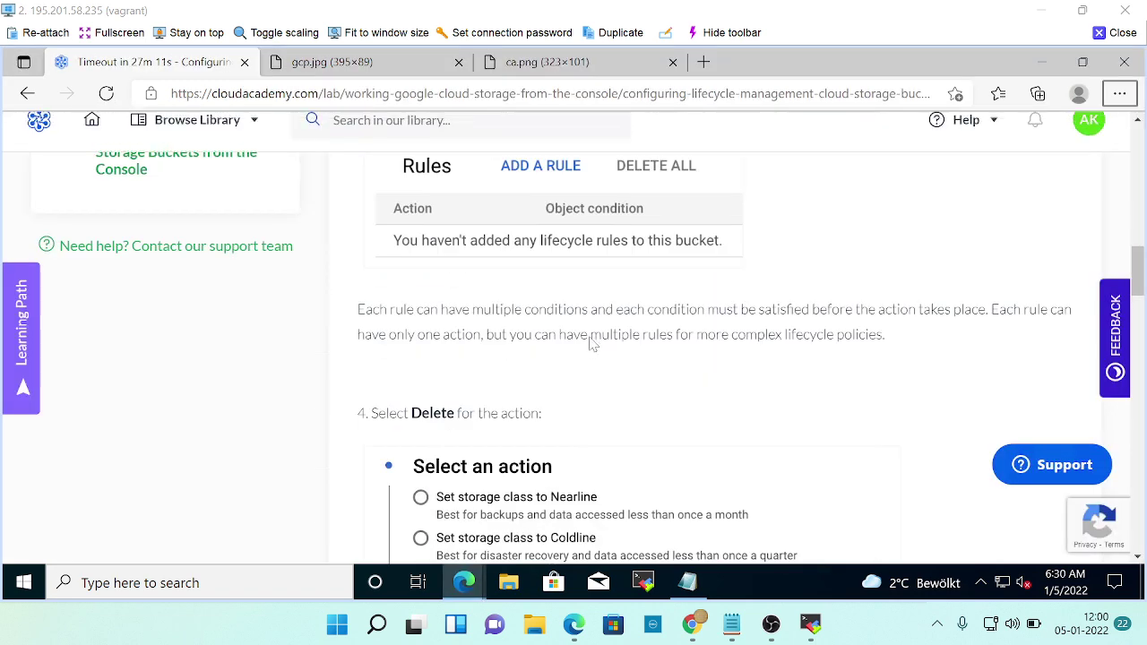
scroll(475, 269, "up", 1)
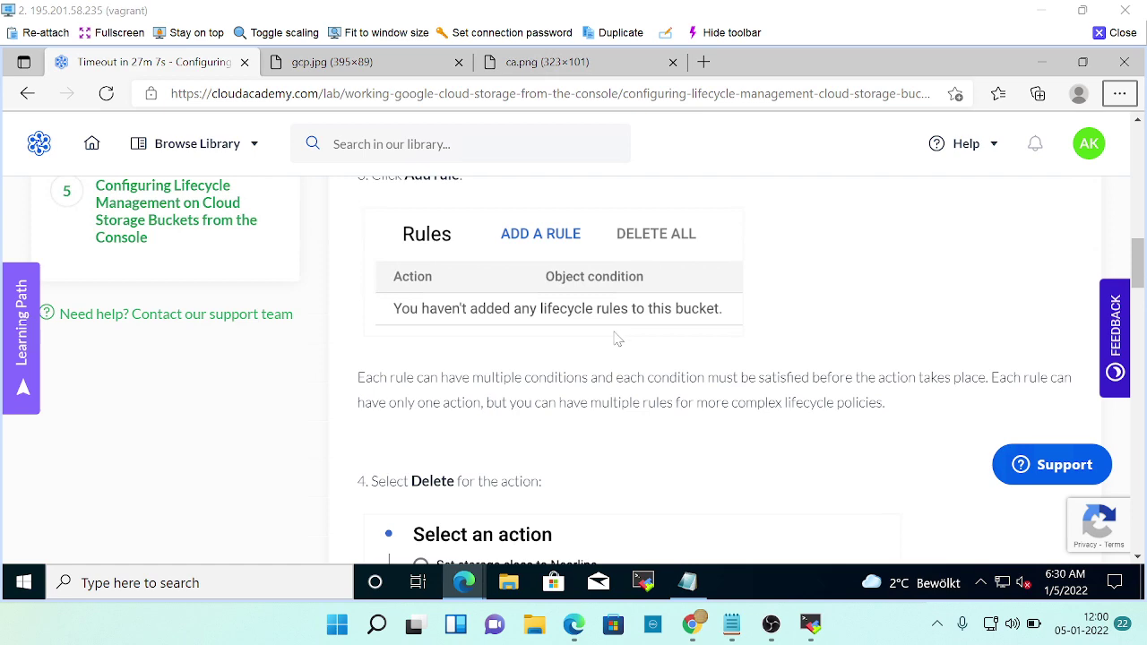
key("alt+Tab")
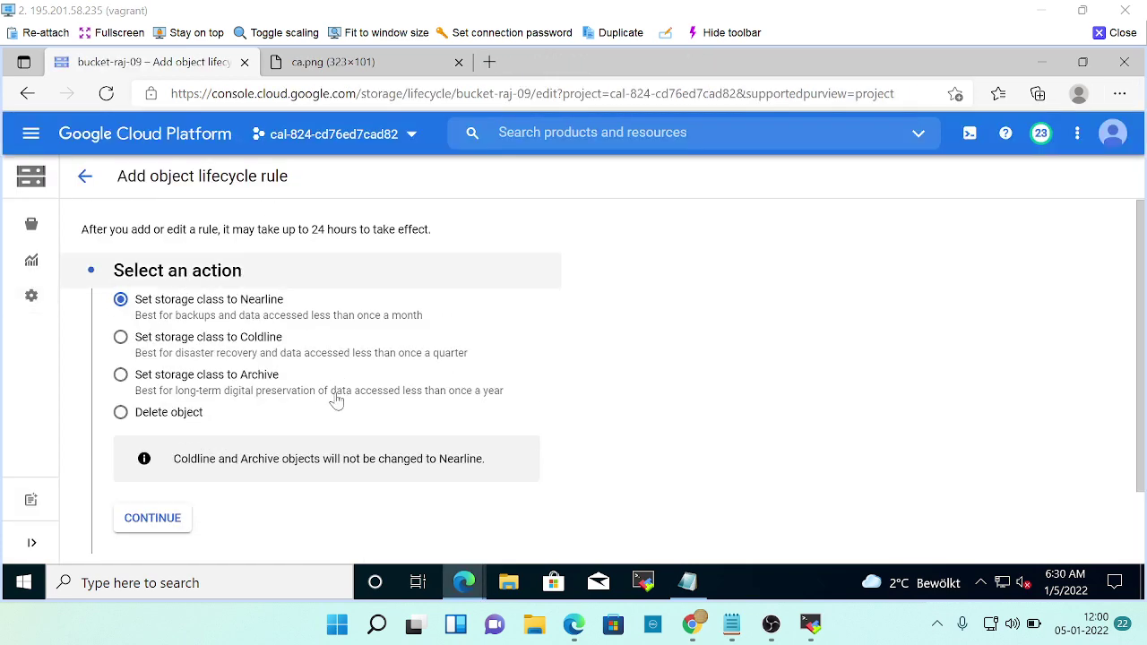
scroll(333, 403, "down", 1)
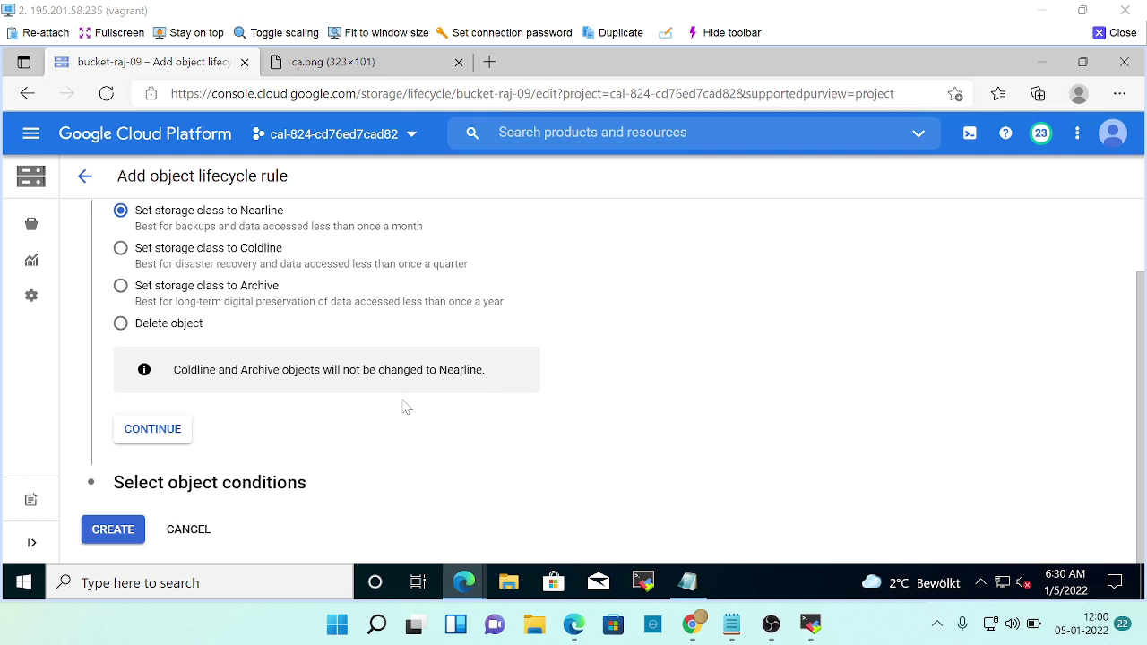
key("alt+Tab")
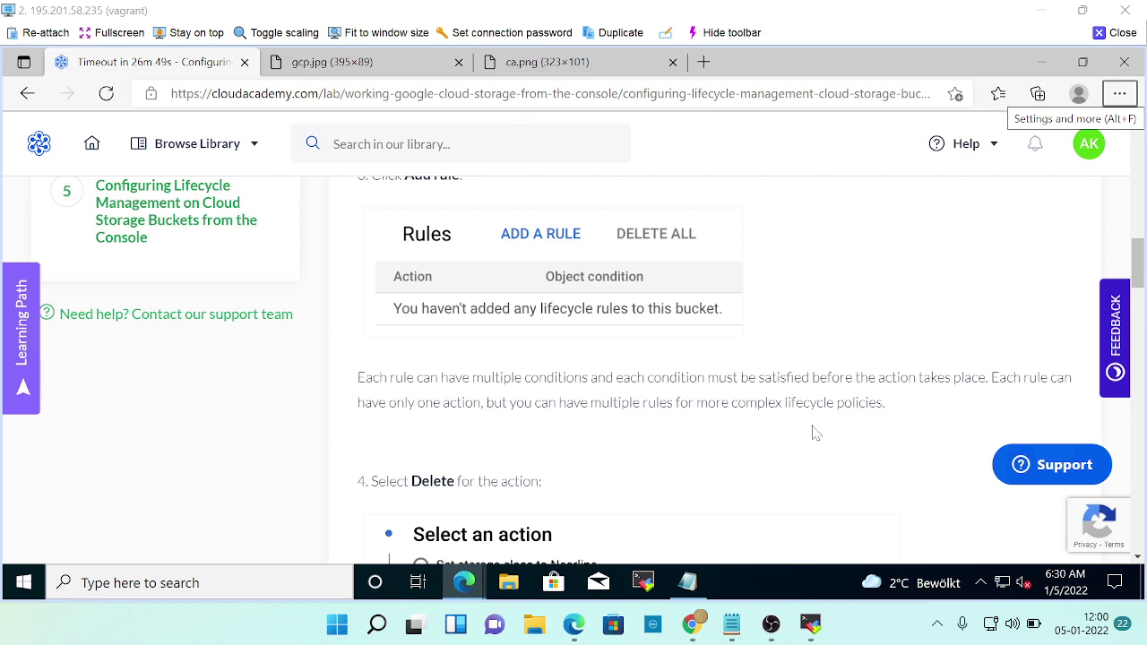
scroll(807, 430, "down", 4)
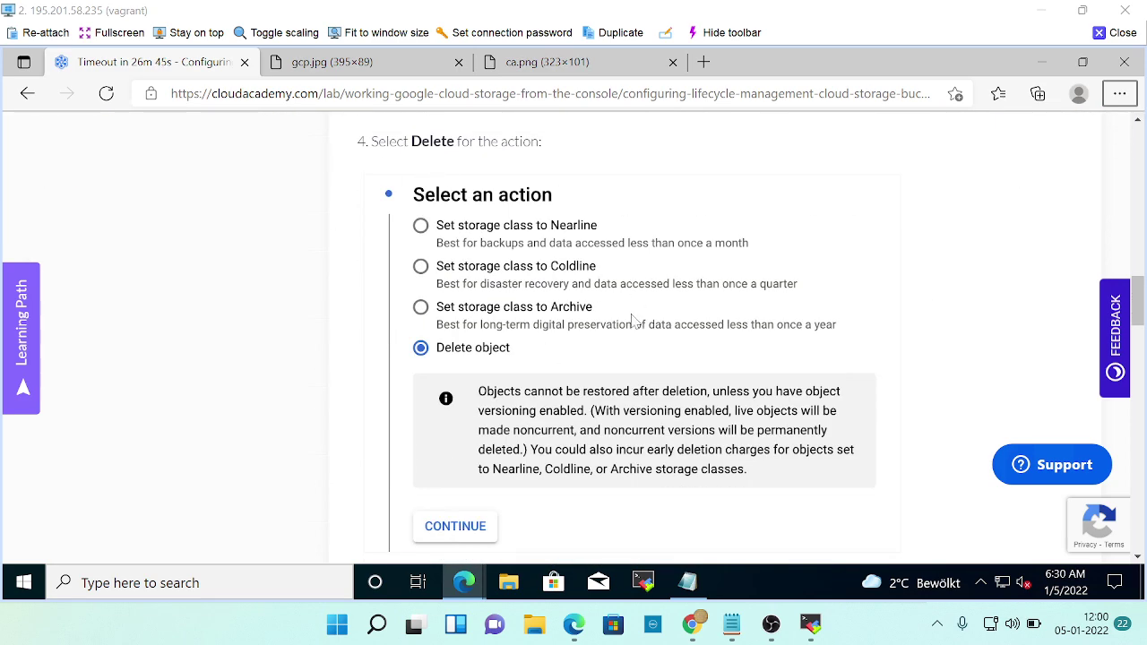
key("alt+Tab")
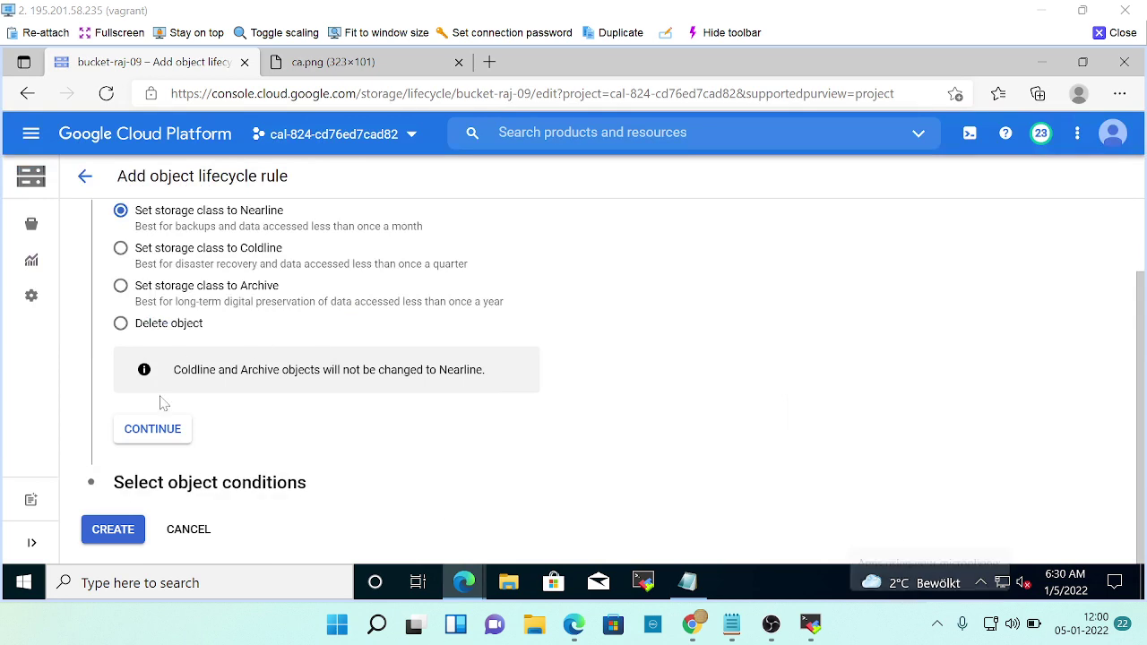
scroll(288, 423, "up", 1)
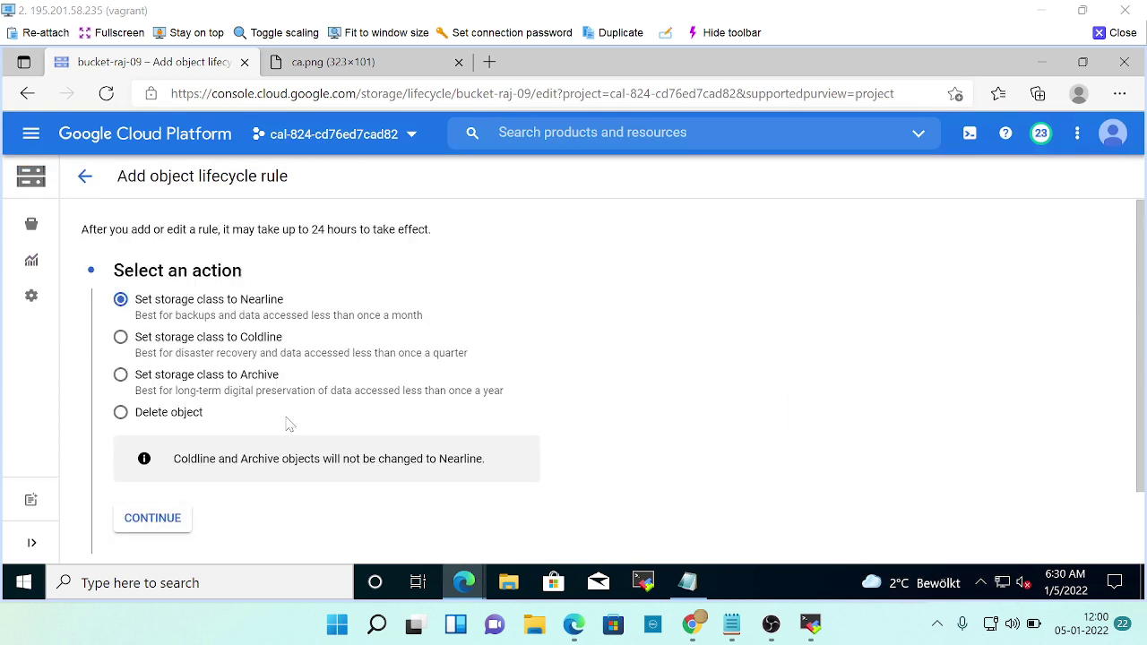
Choose Delete object as the rule's action and continue to object conditions.
left_click(120, 412)
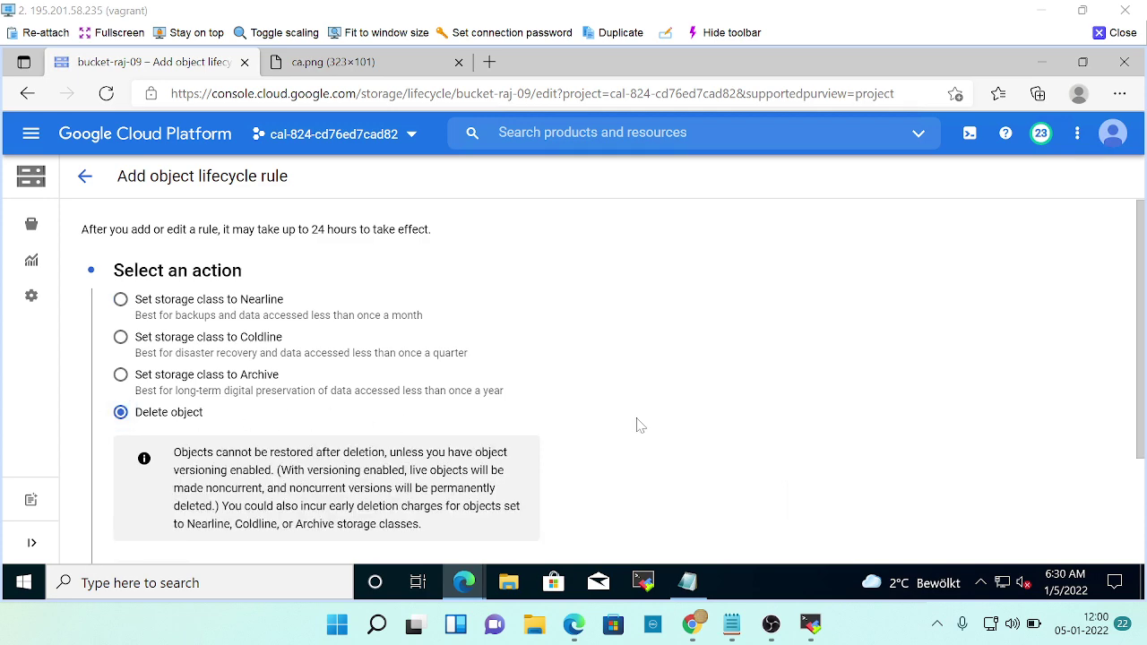
scroll(639, 425, "down", 1)
key("alt+Tab")
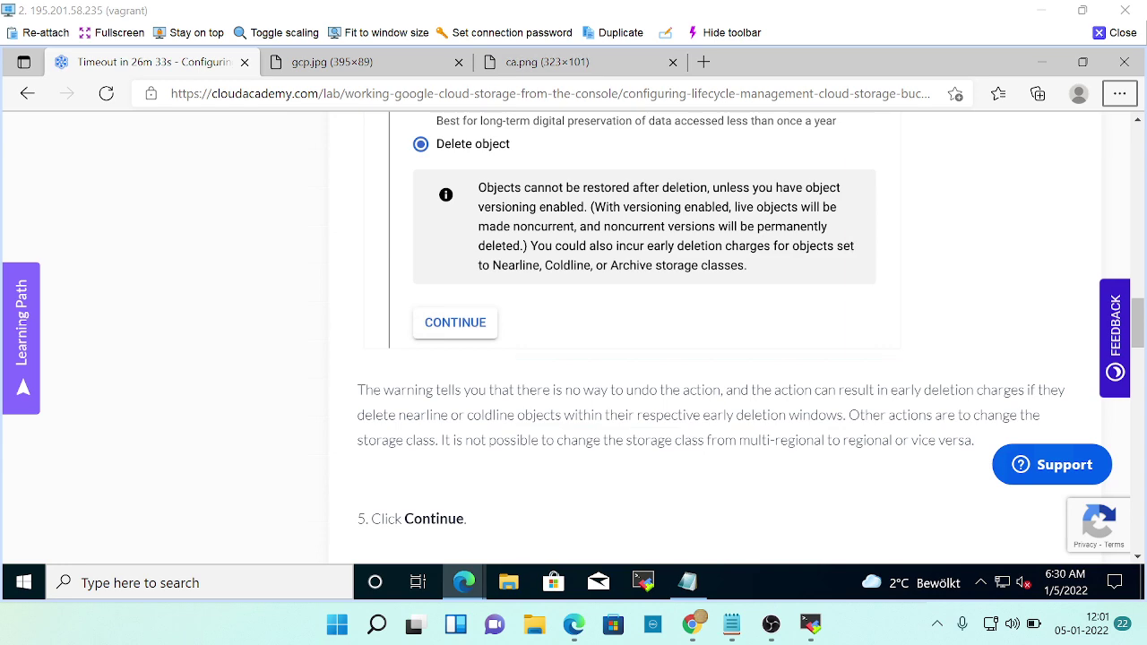
scroll(640, 336, "down", 1)
scroll(550, 417, "down", 1)
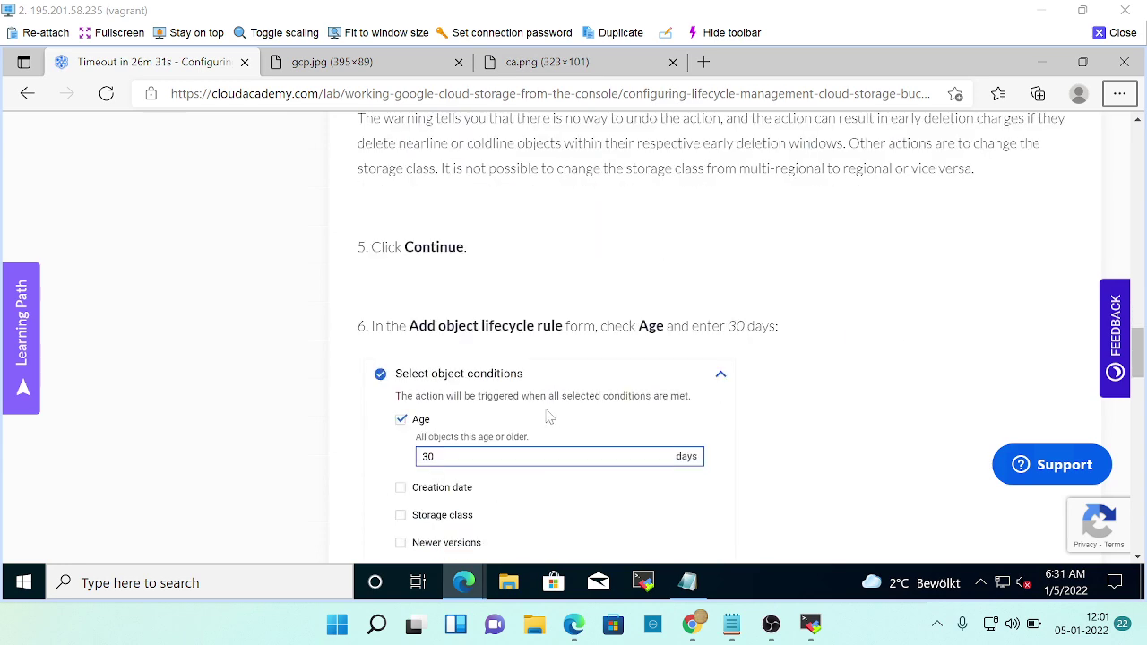
key("alt+Tab")
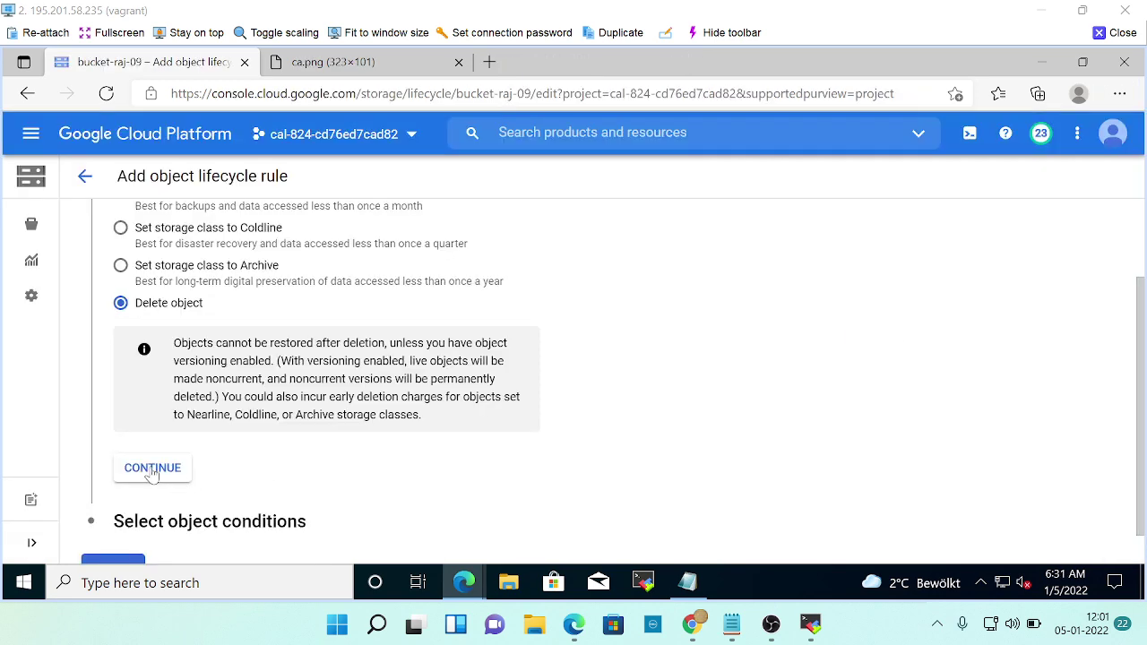
left_click(150, 472)
Enable the Age condition at 30 days, dismiss the Custom time before help, and confirm conditions.
scroll(542, 435, "up", 1)
key("alt+Tab")
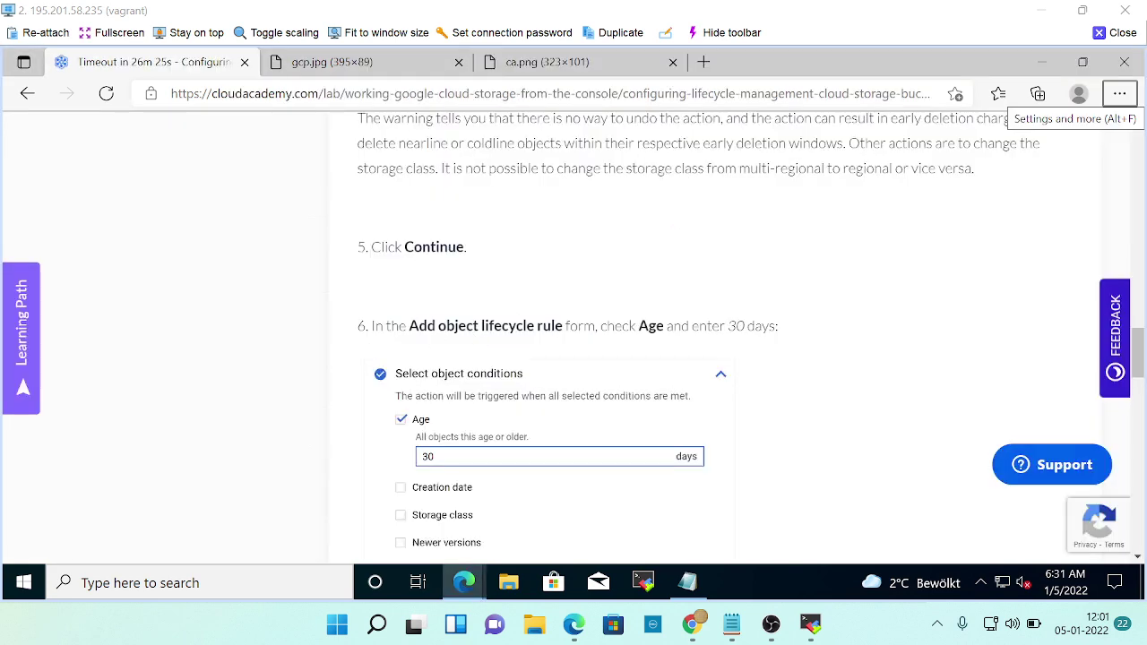
scroll(716, 361, "down", 1)
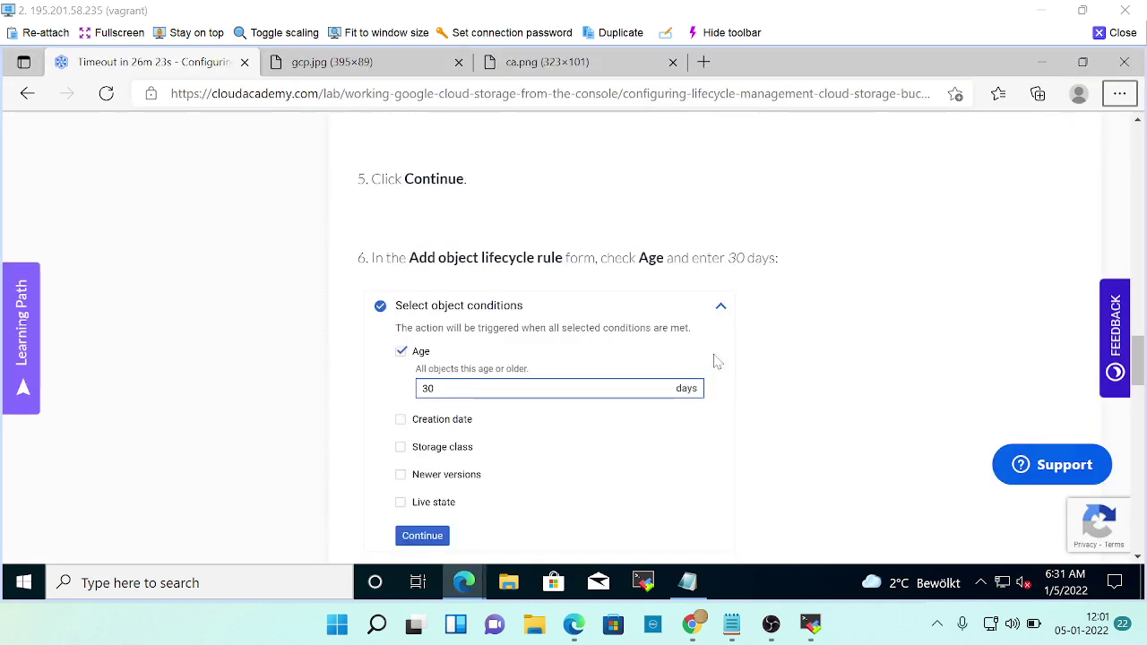
key("alt+Tab")
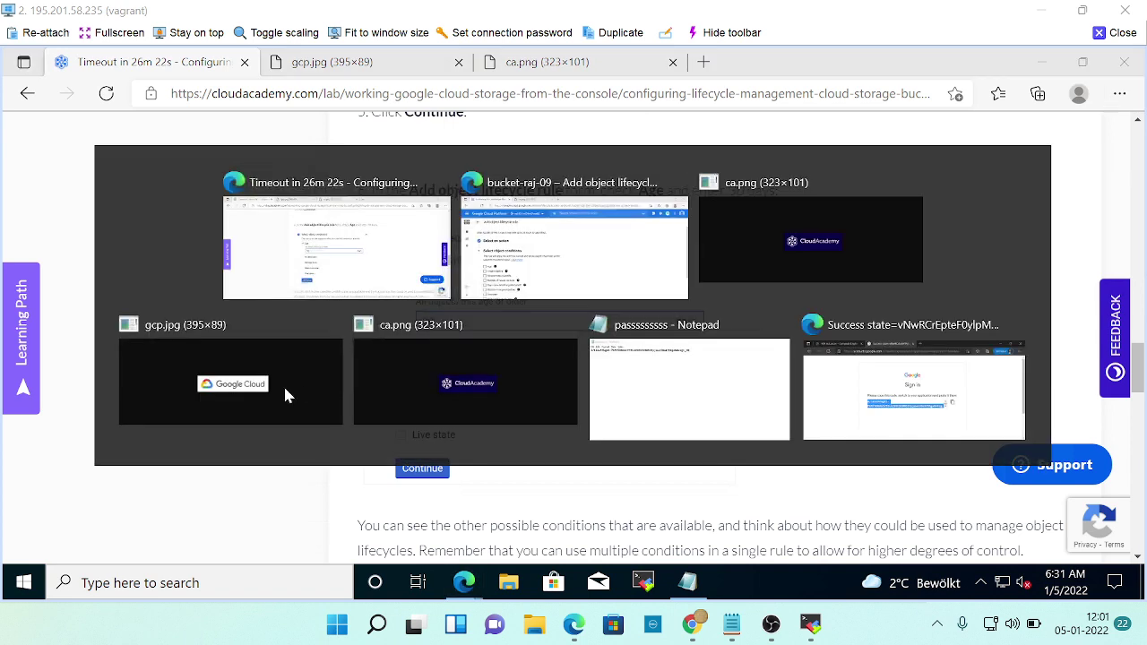
left_click(120, 345)
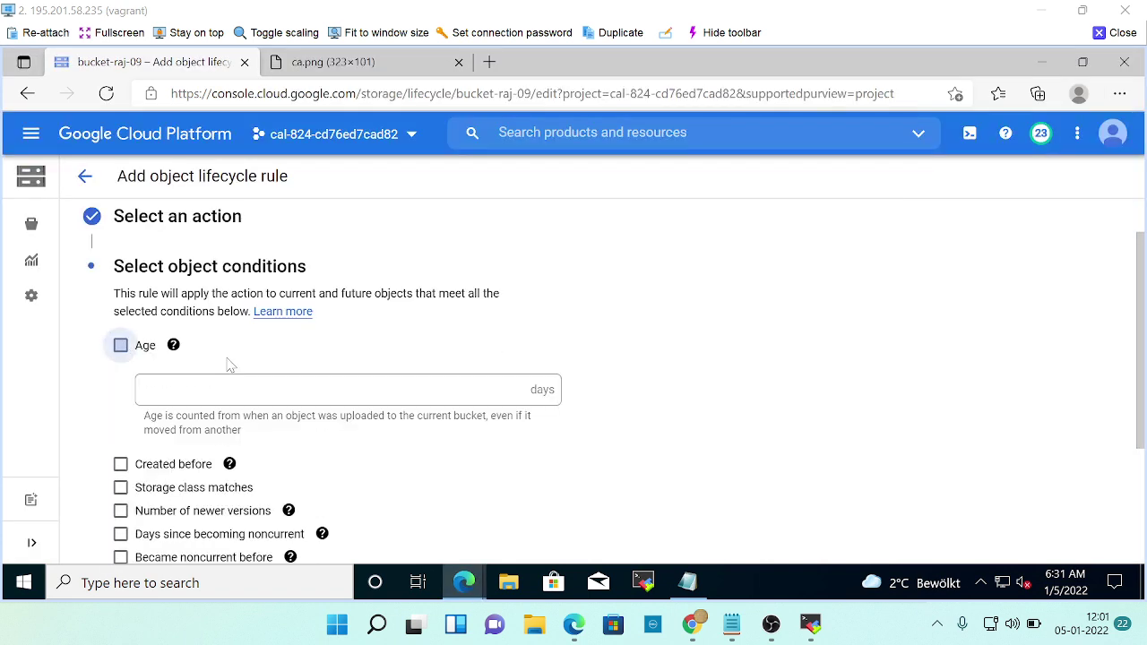
left_click(237, 384)
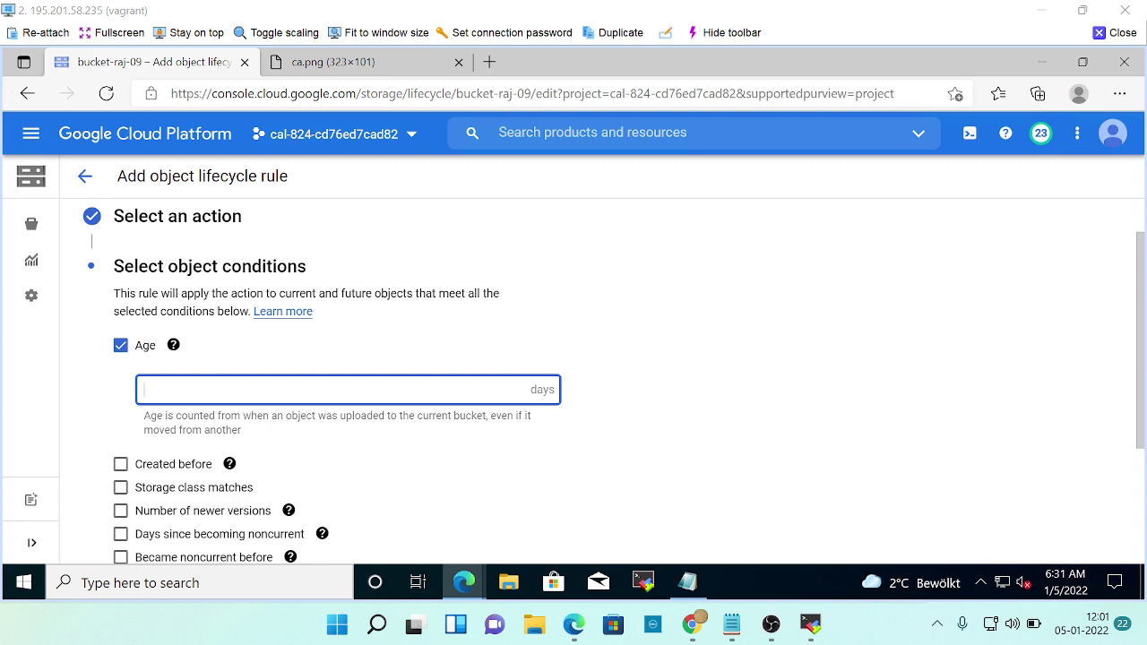
key("alt+Tab")
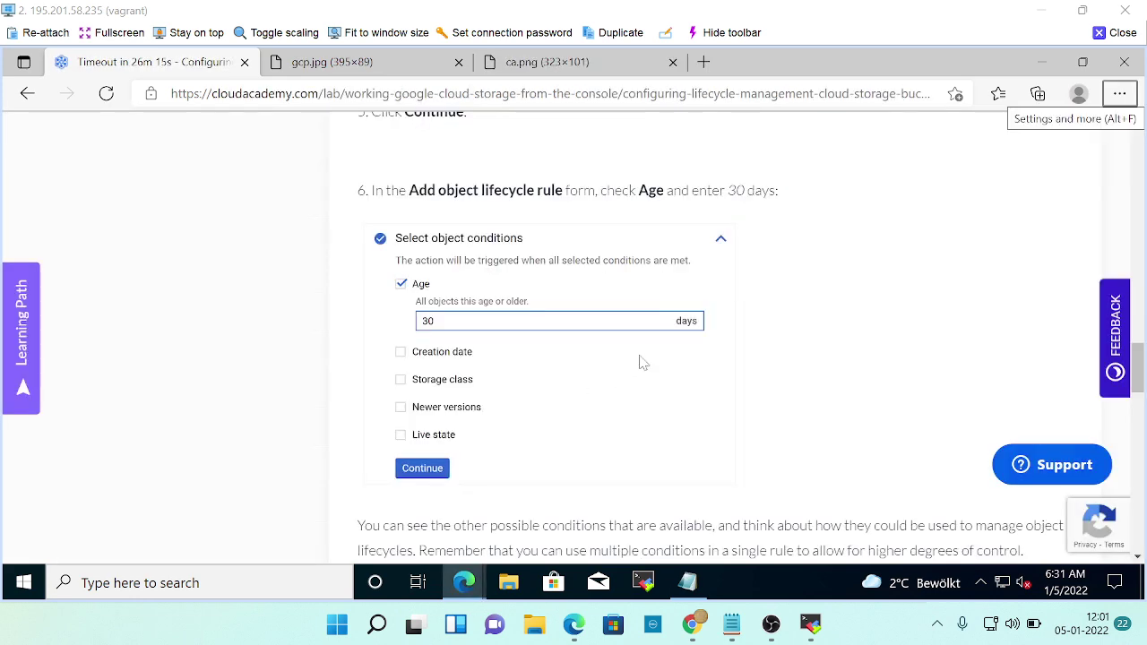
scroll(641, 363, "down", 3)
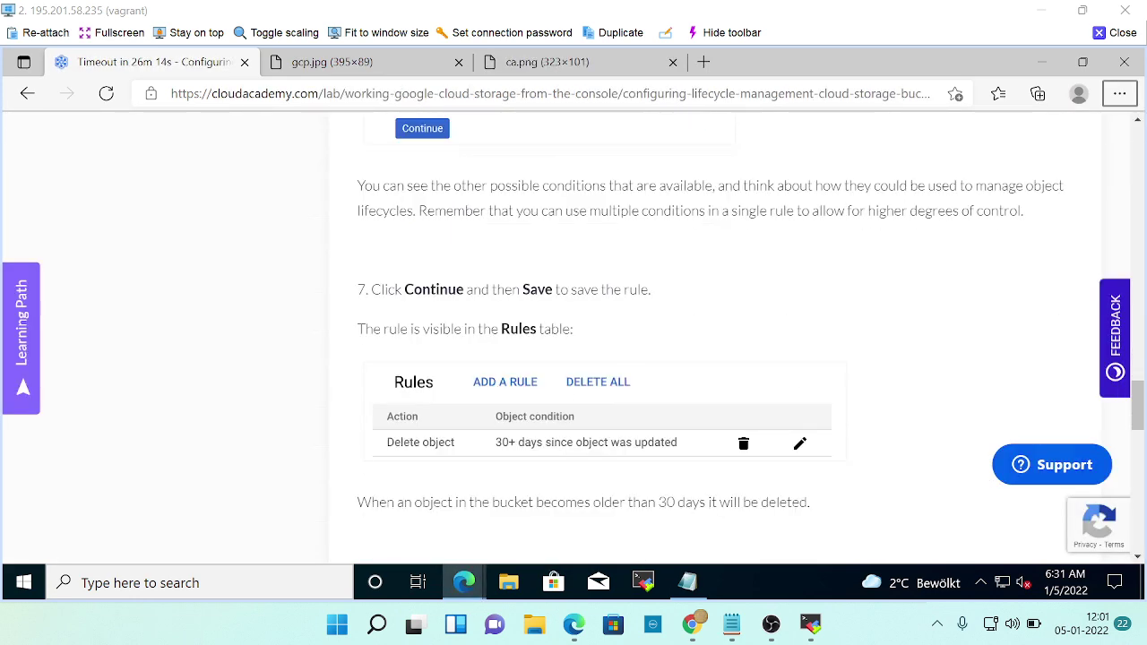
key("alt+Tab")
scroll(253, 459, "down", 2)
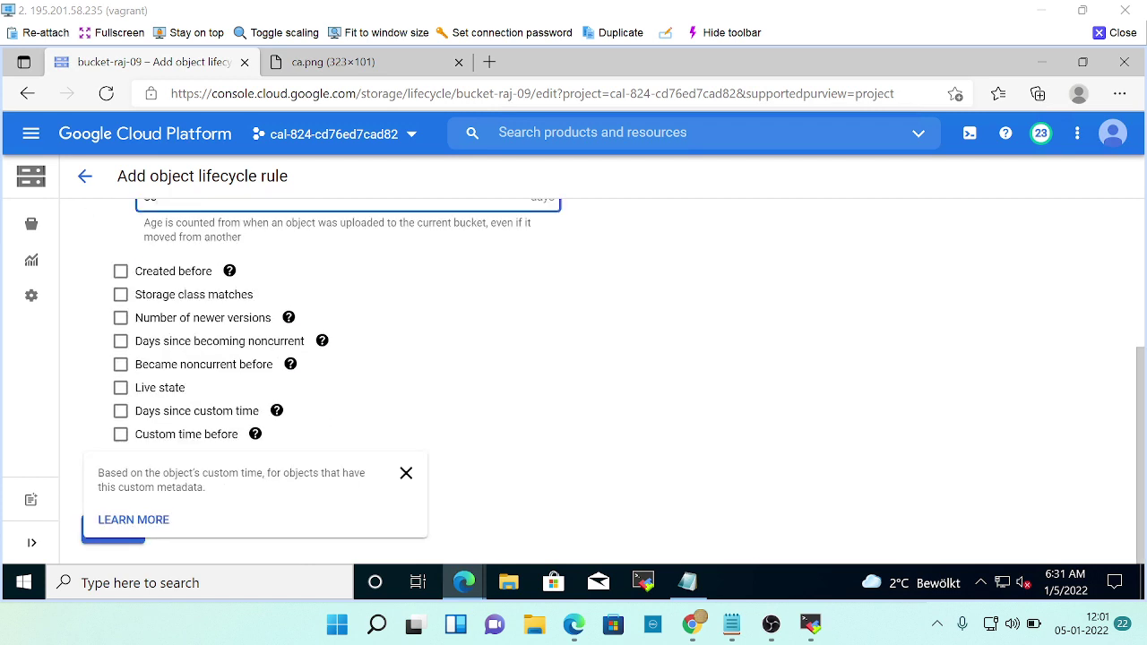
left_click(407, 476)
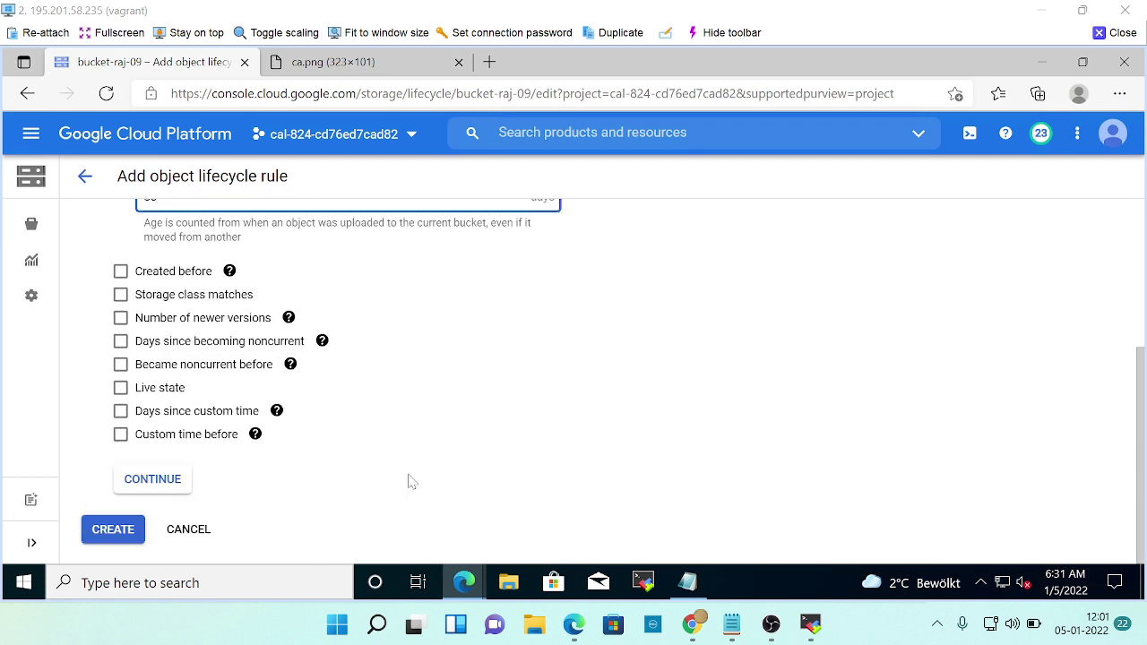
left_click(154, 480)
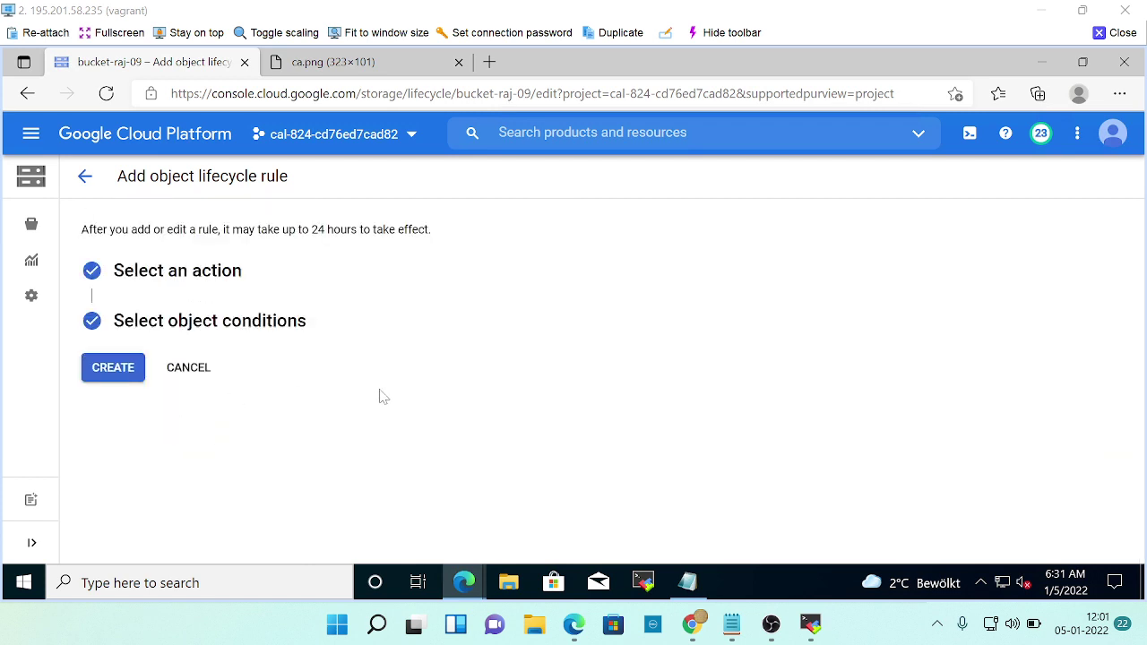
Create the 30-day delete lifecycle rule on bucket-raj-09 after checking the lab's next instruction.
key("alt+Tab")
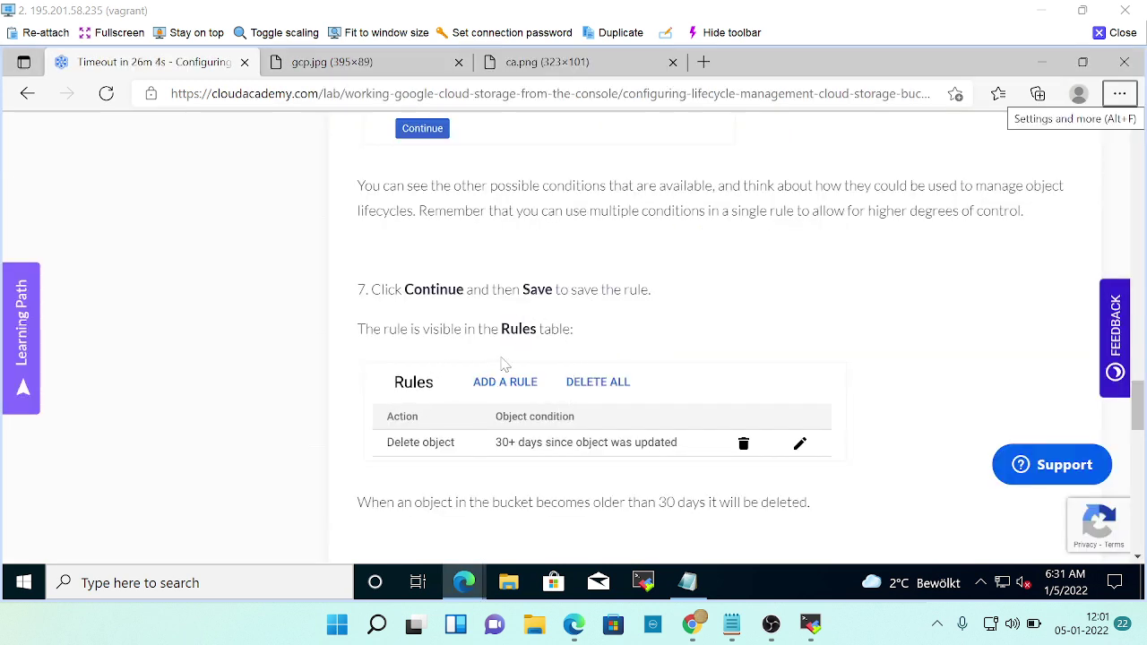
scroll(652, 391, "down", 2)
scroll(651, 392, "down", 3)
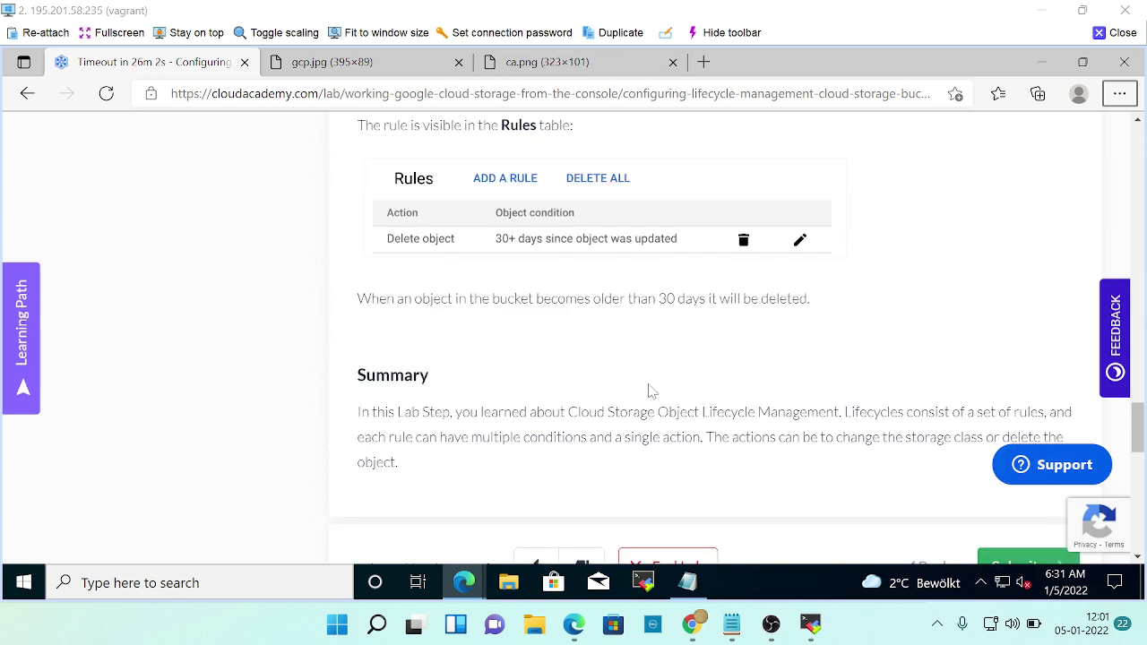
scroll(651, 392, "down", 3)
key("alt+Tab")
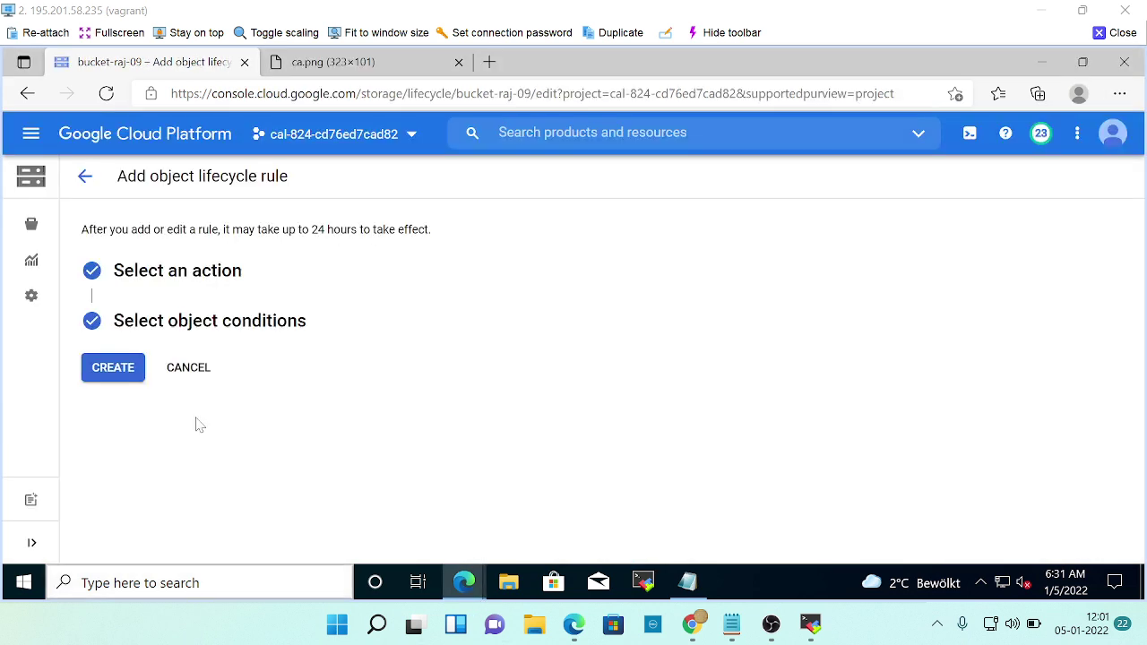
left_click(126, 371)
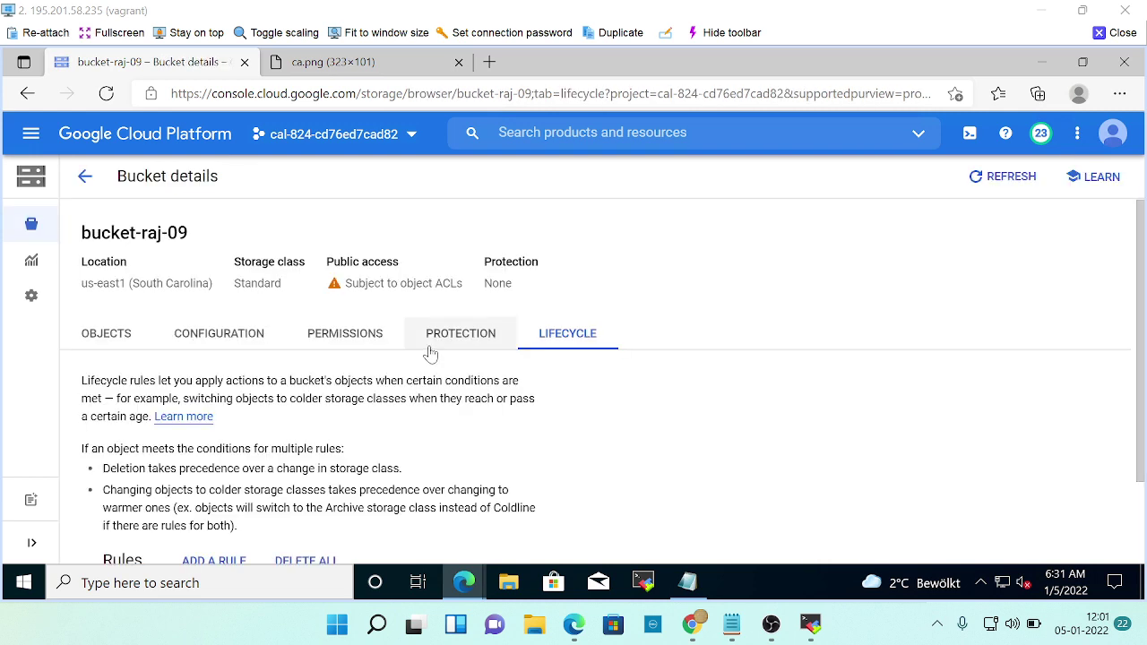
Submit the lifecycle step in the Cloud Academy lab.
scroll(432, 357, "down", 2)
key("alt+Tab")
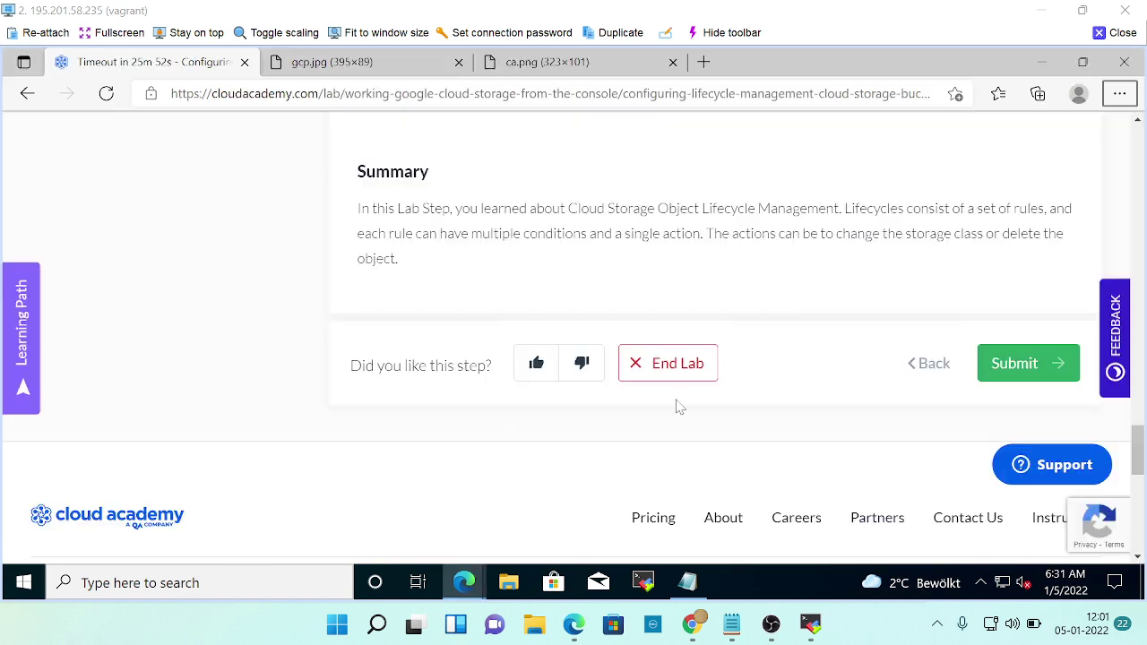
scroll(678, 405, "down", 1)
scroll(622, 326, "up", 3)
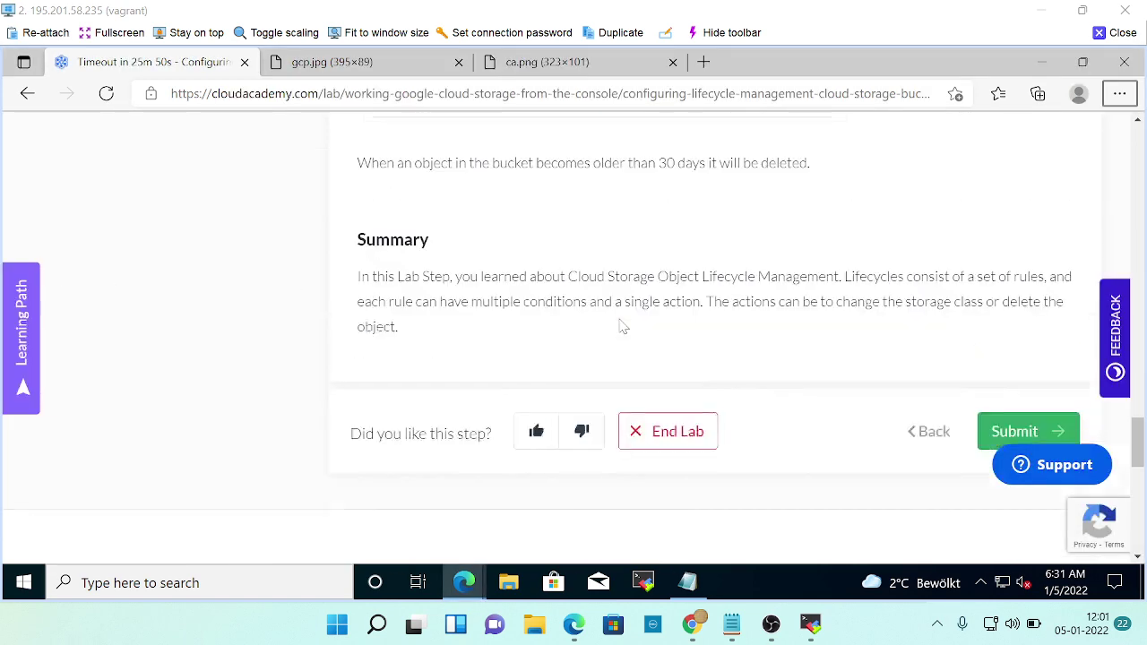
scroll(645, 363, "down", 3)
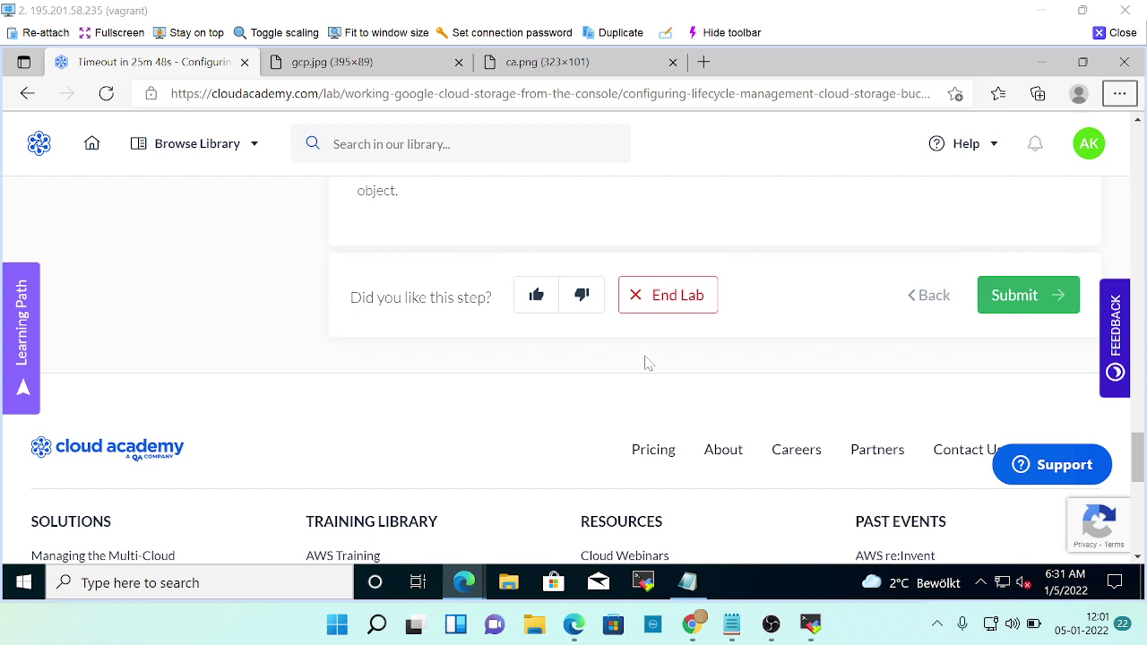
left_click(1023, 305)
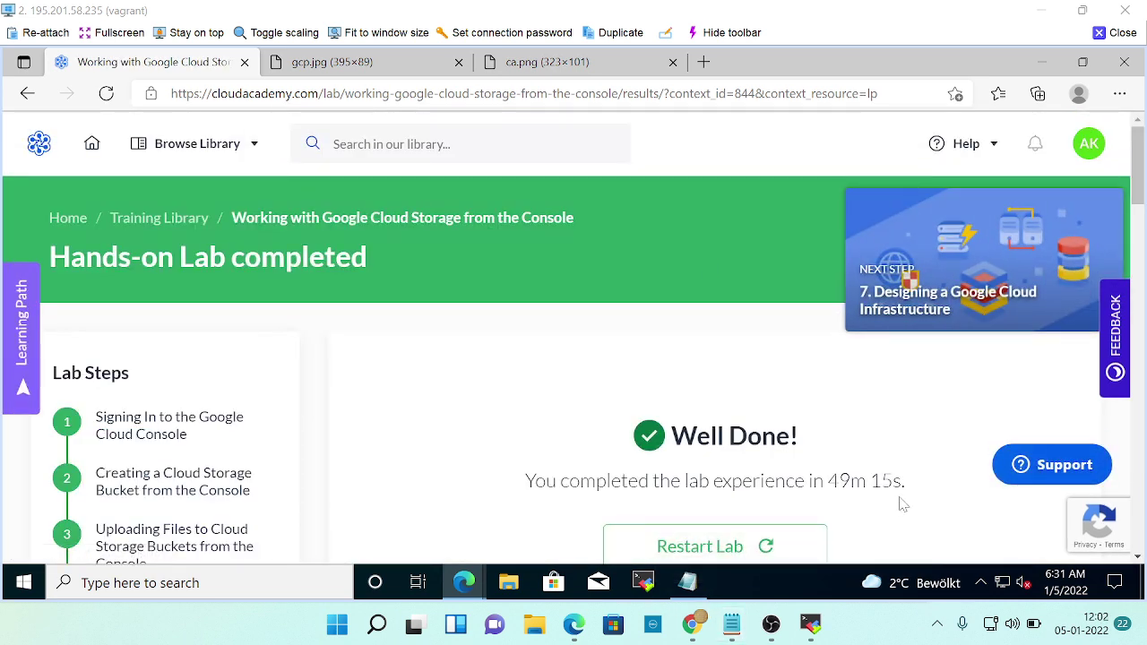
Review the lab's completed results, recheck the bucket's rule, and bring up Slack's devops-cloud2 channel.
scroll(740, 479, "down", 5)
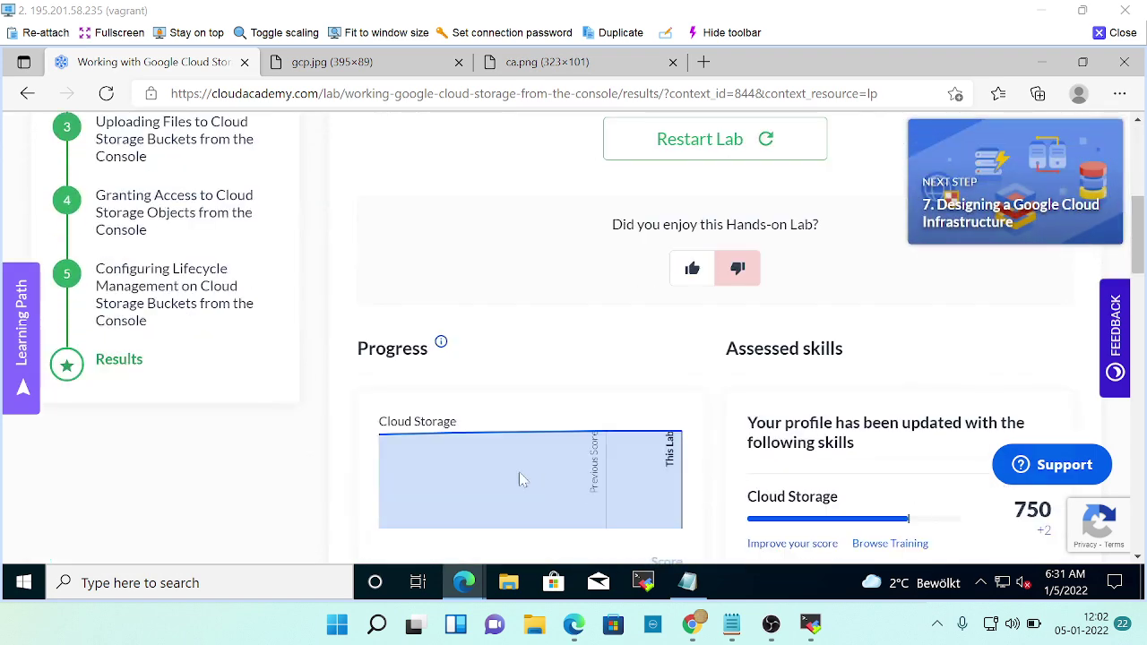
scroll(72, 295, "down", 2)
scroll(112, 327, "up", 6)
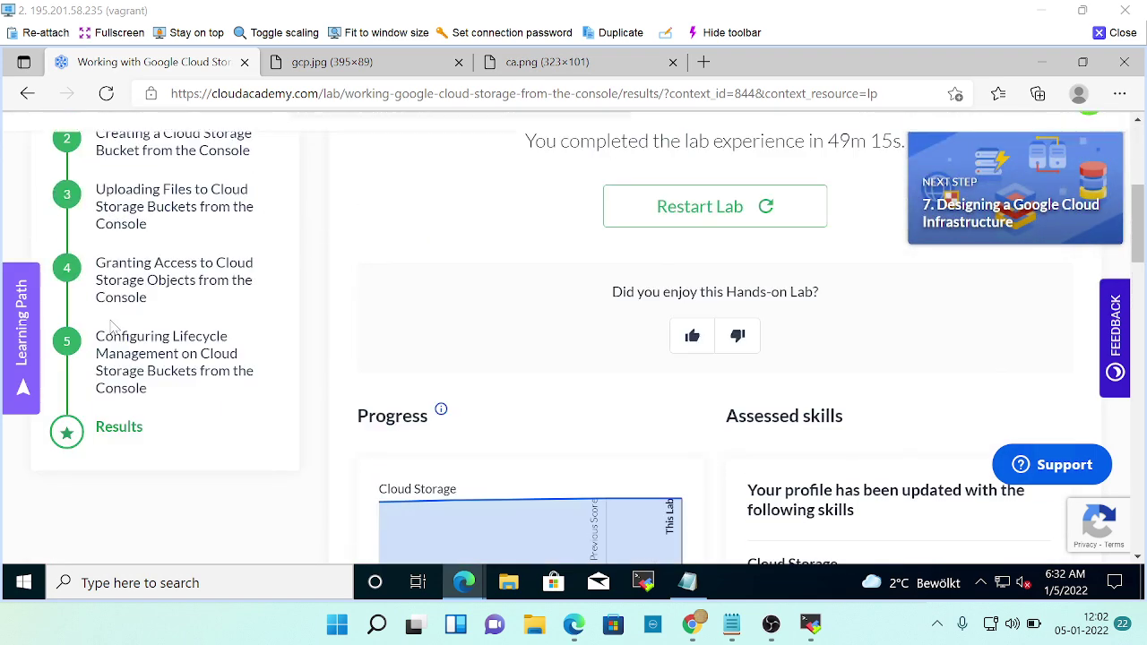
scroll(112, 328, "up", 1)
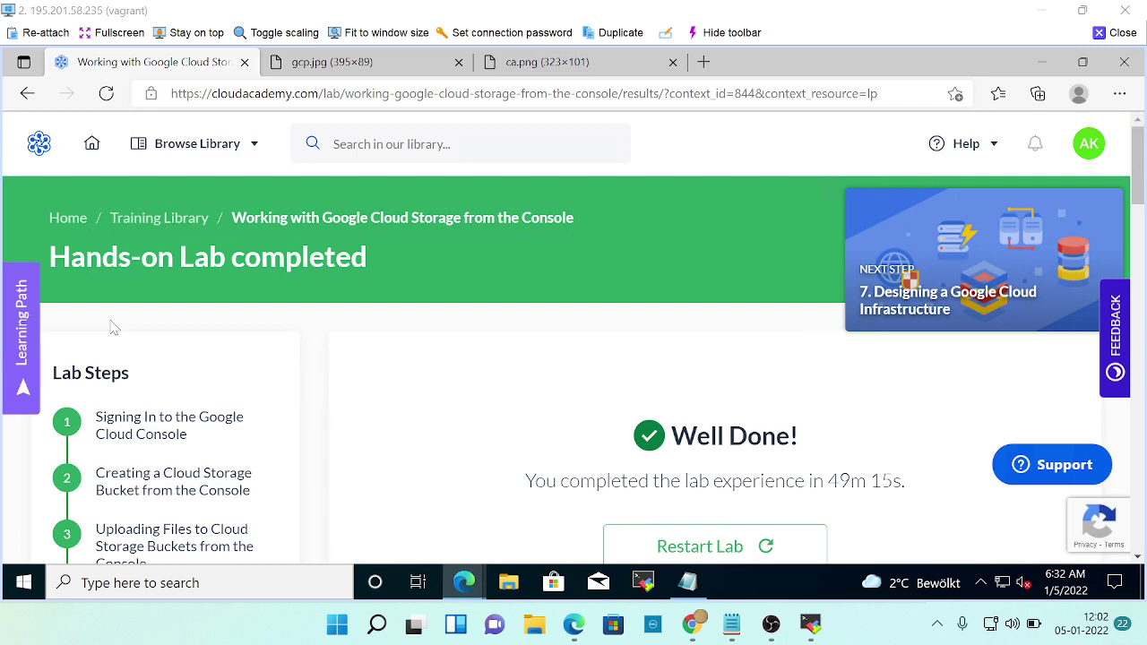
key("alt+Tab")
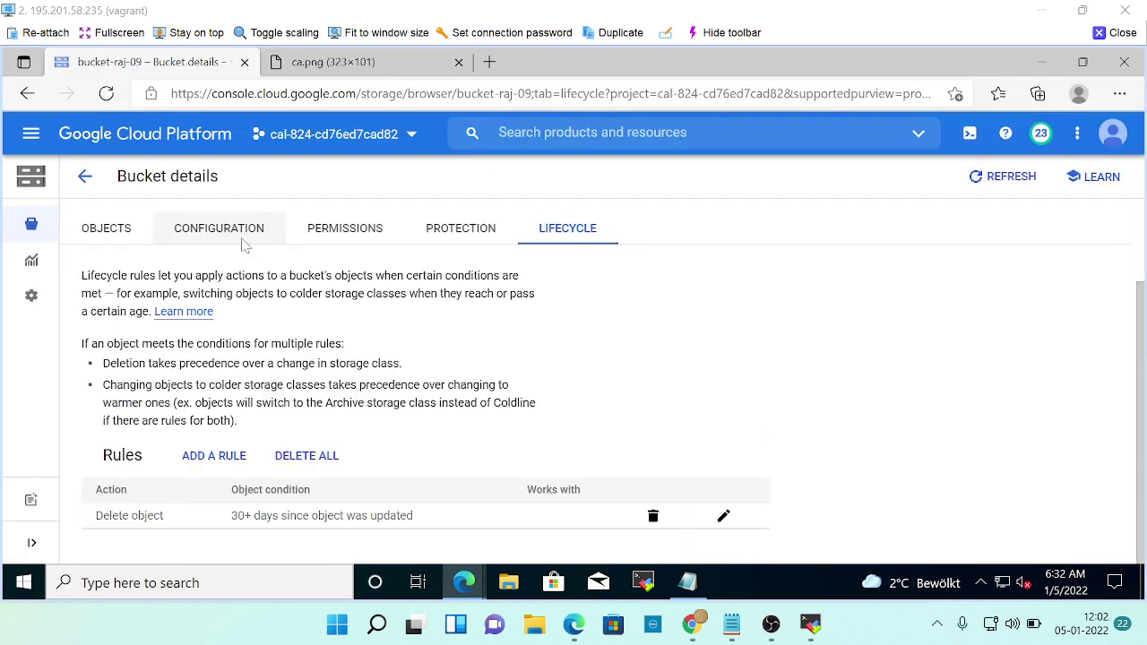
key("alt+Tab")
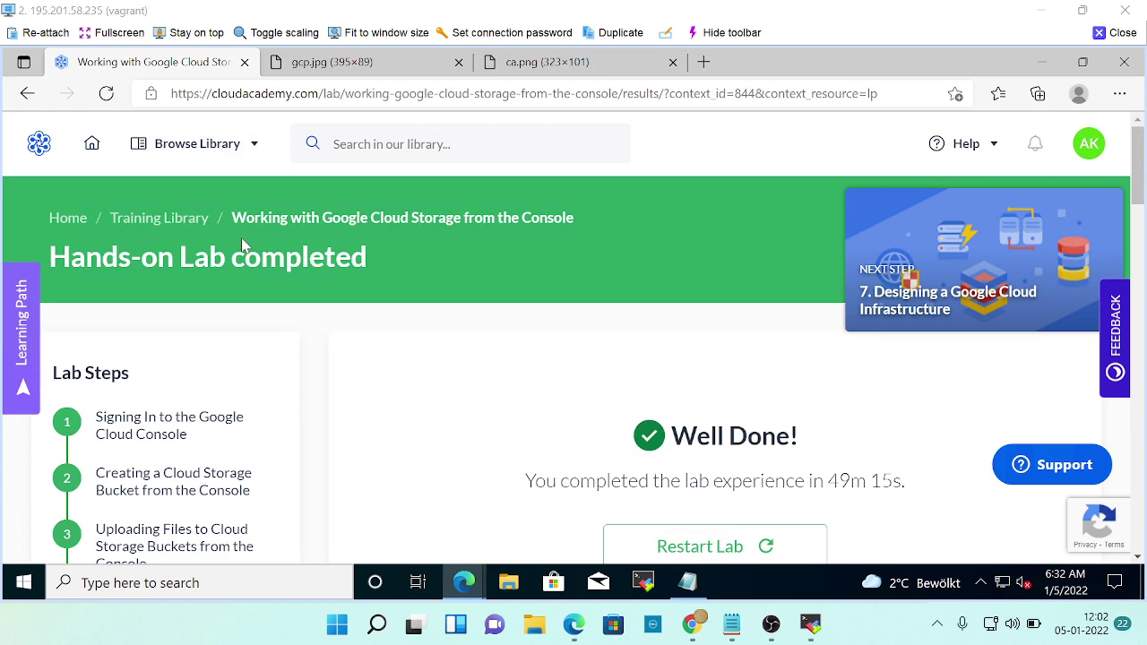
key("alt+Tab")
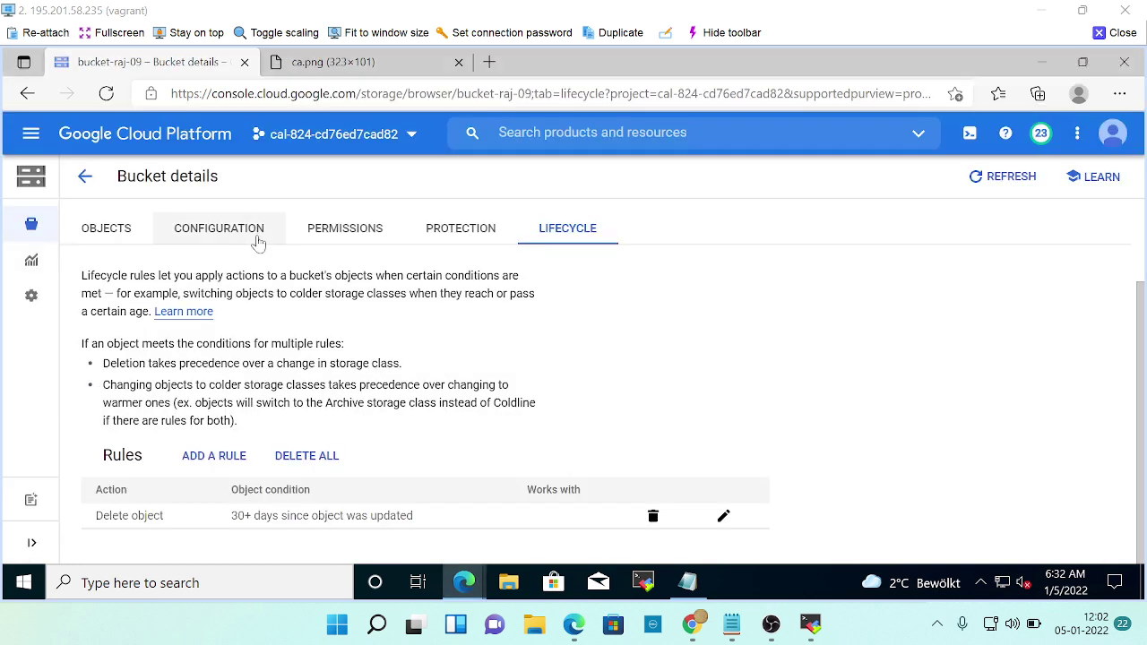
mouse_move(697, 619)
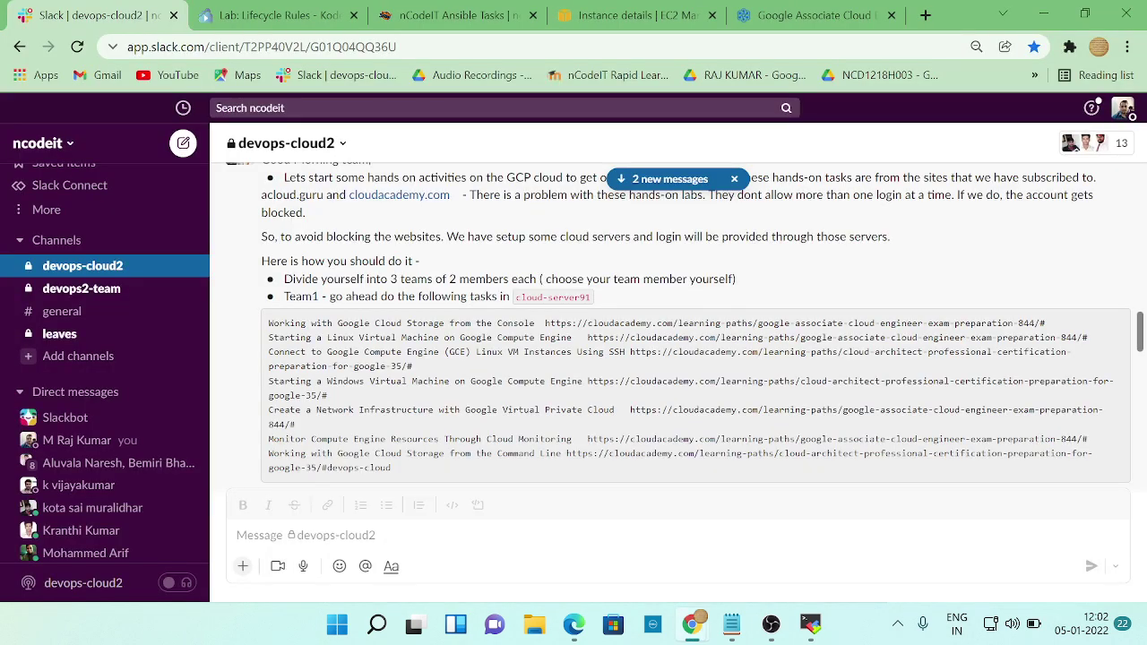
left_click(403, 534)
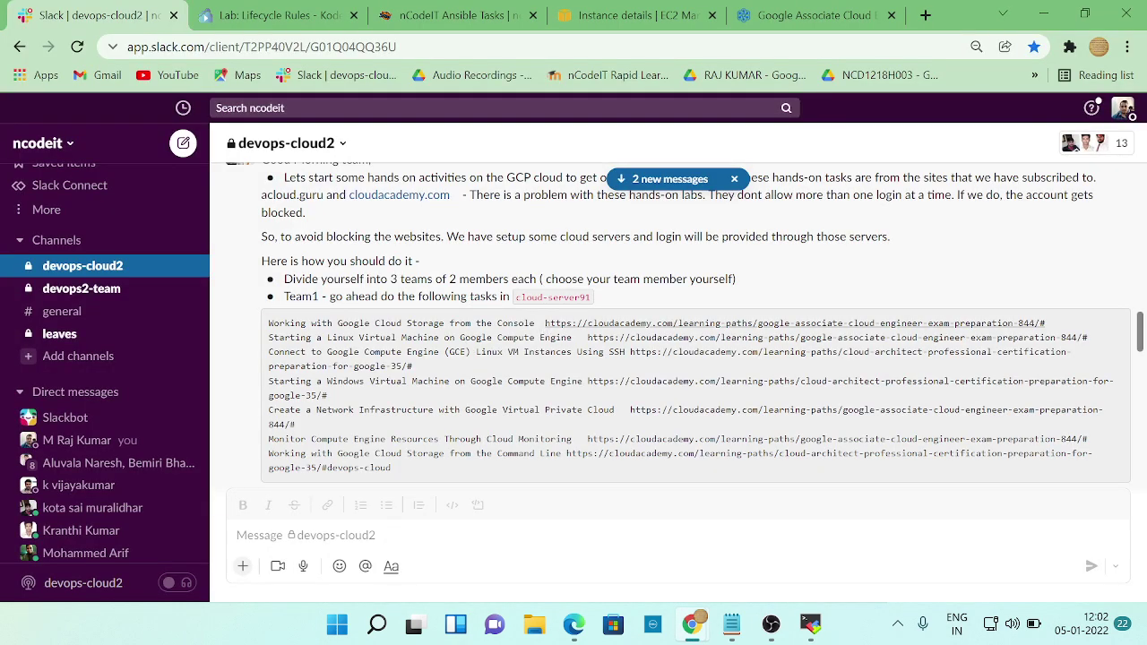
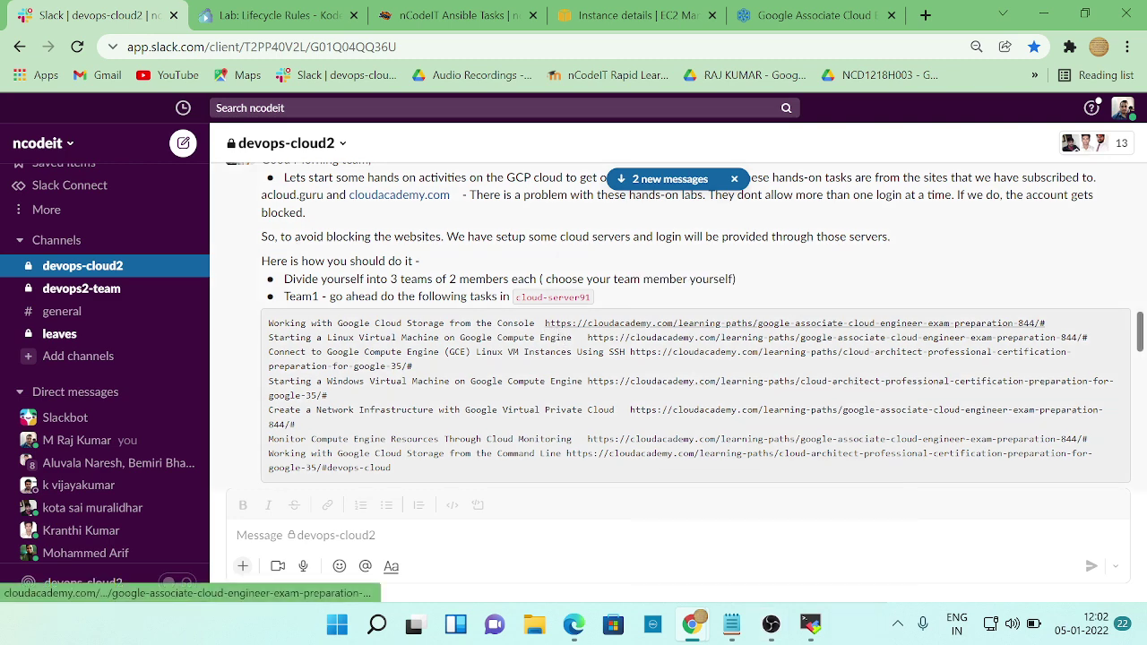
Copy the Starting a Linux Virtual Machine learning-path URL from Slack's code block.
left_click_drag(589, 337, 1089, 344)
key("ctrl+c")
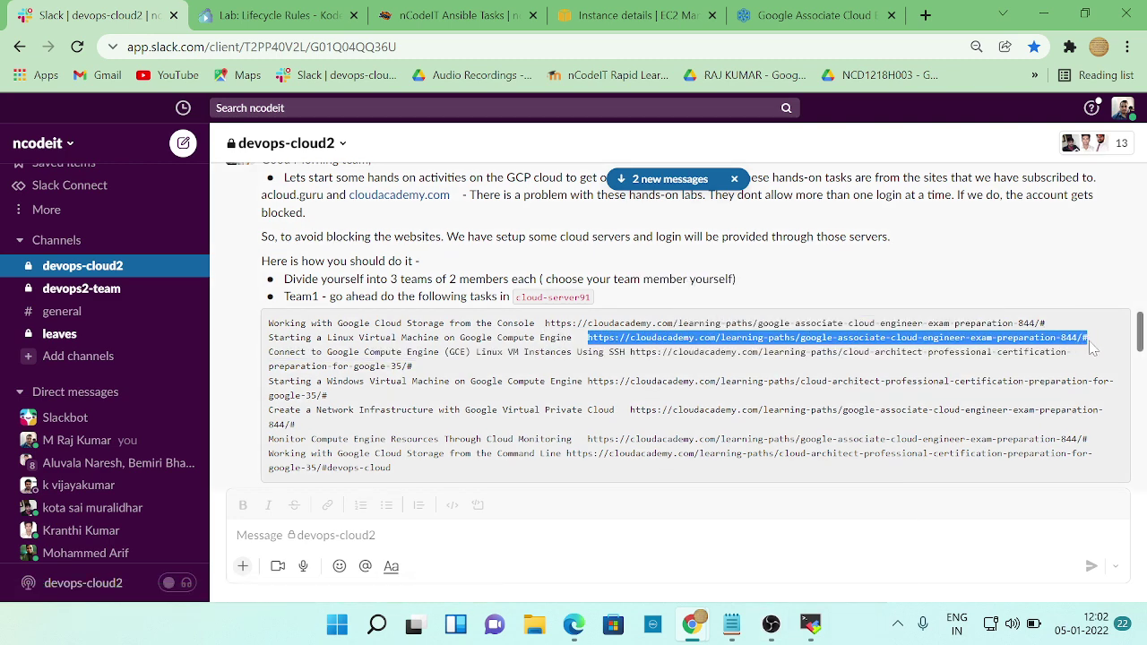
scroll(1091, 348, "up", 2)
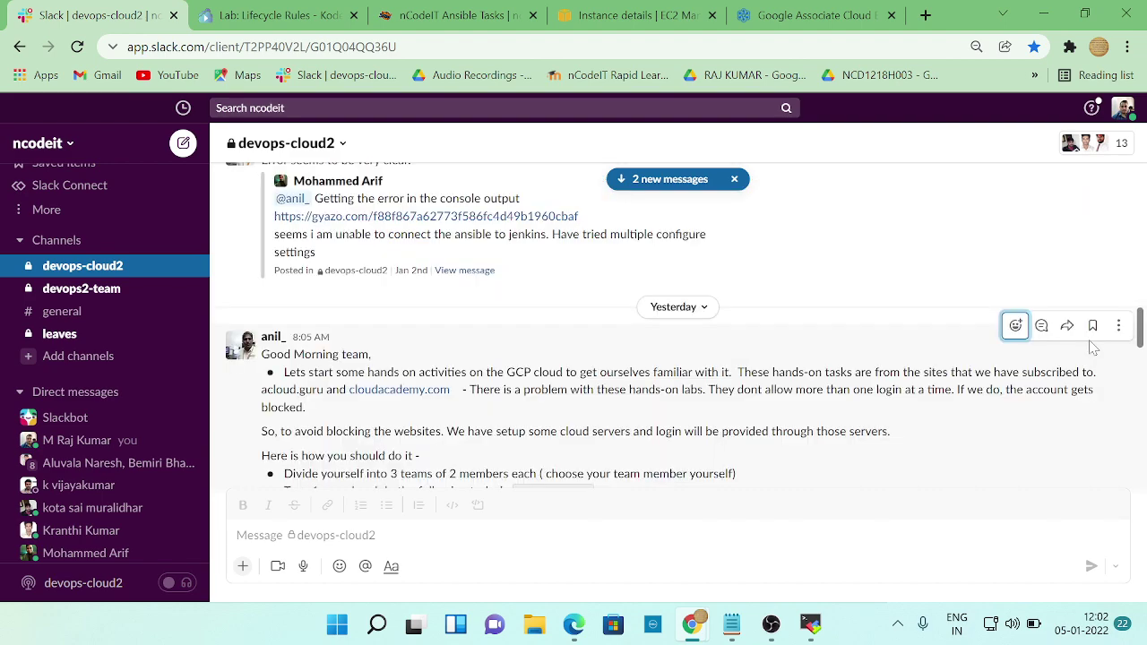
scroll(690, 414, "up", 3)
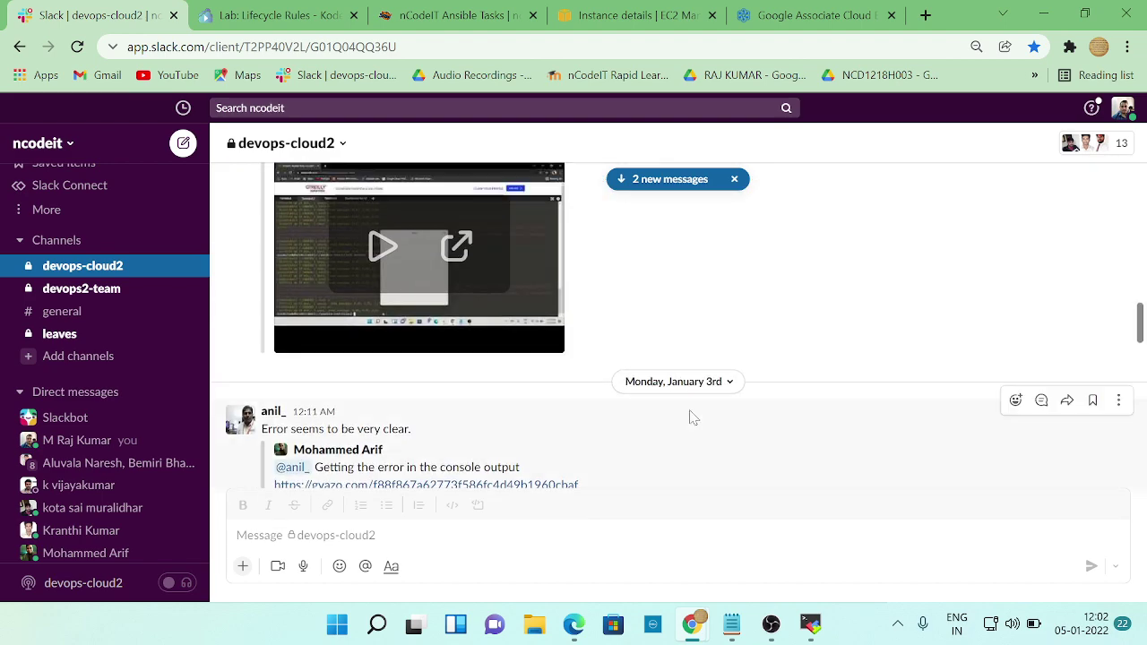
scroll(690, 415, "down", 5)
scroll(690, 415, "down", 2)
scroll(690, 414, "up", 3)
key("alt+Tab")
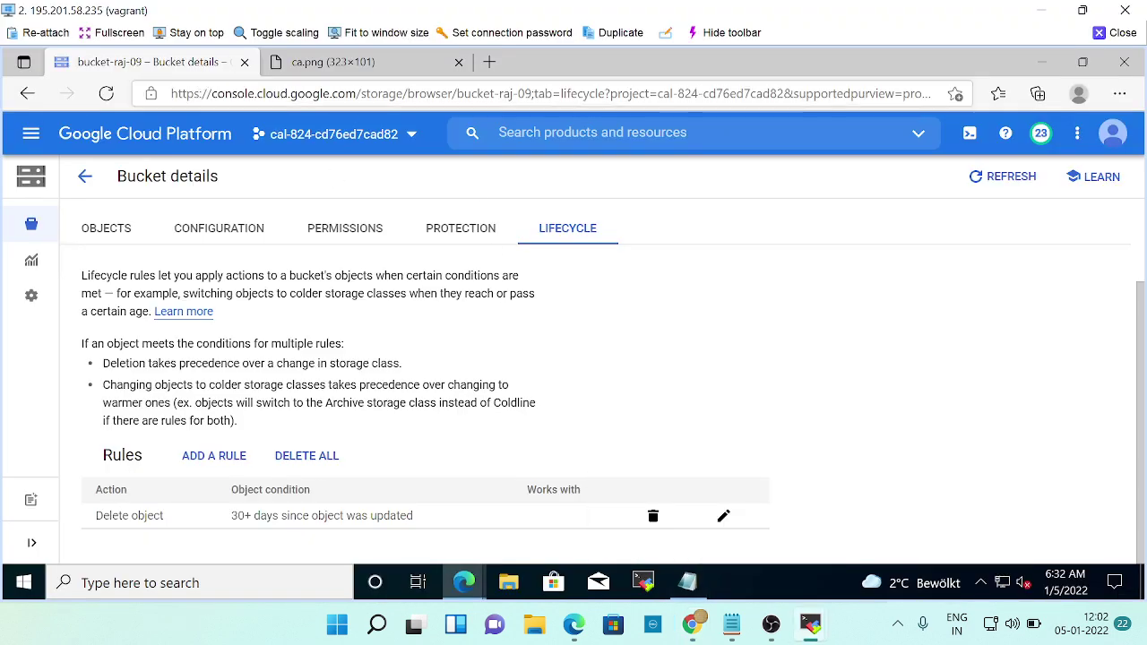
Select text in the Cloud Console page's address bar, then dismiss the suggestions.
scroll(195, 222, "up", 2)
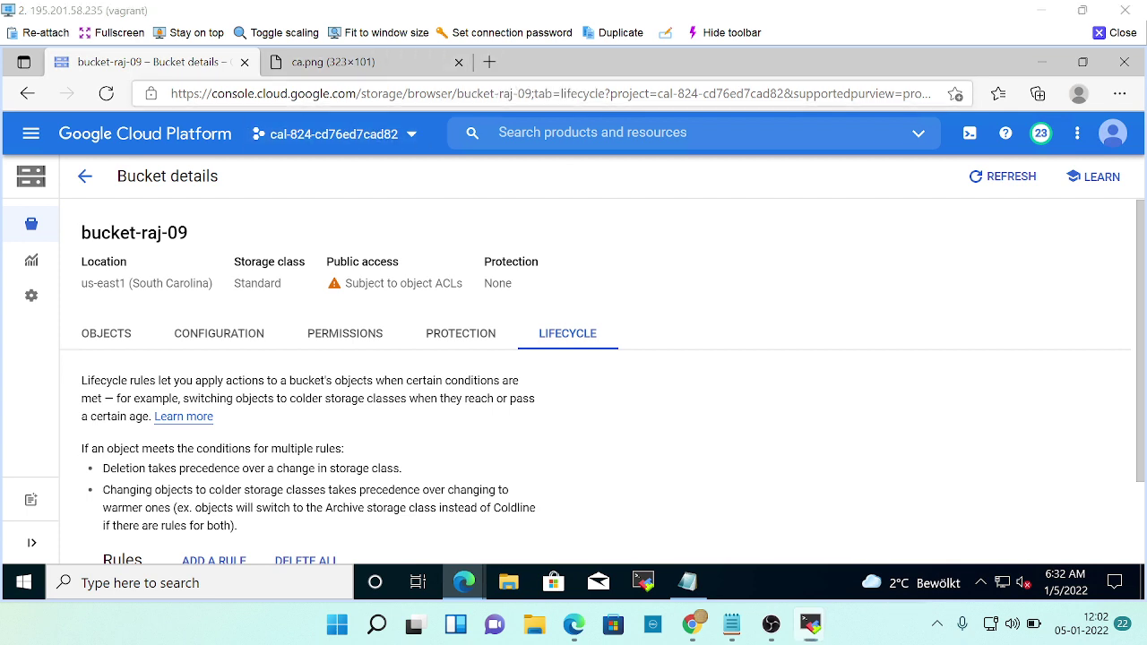
left_click(444, 93)
double_click(444, 93)
left_click(444, 93)
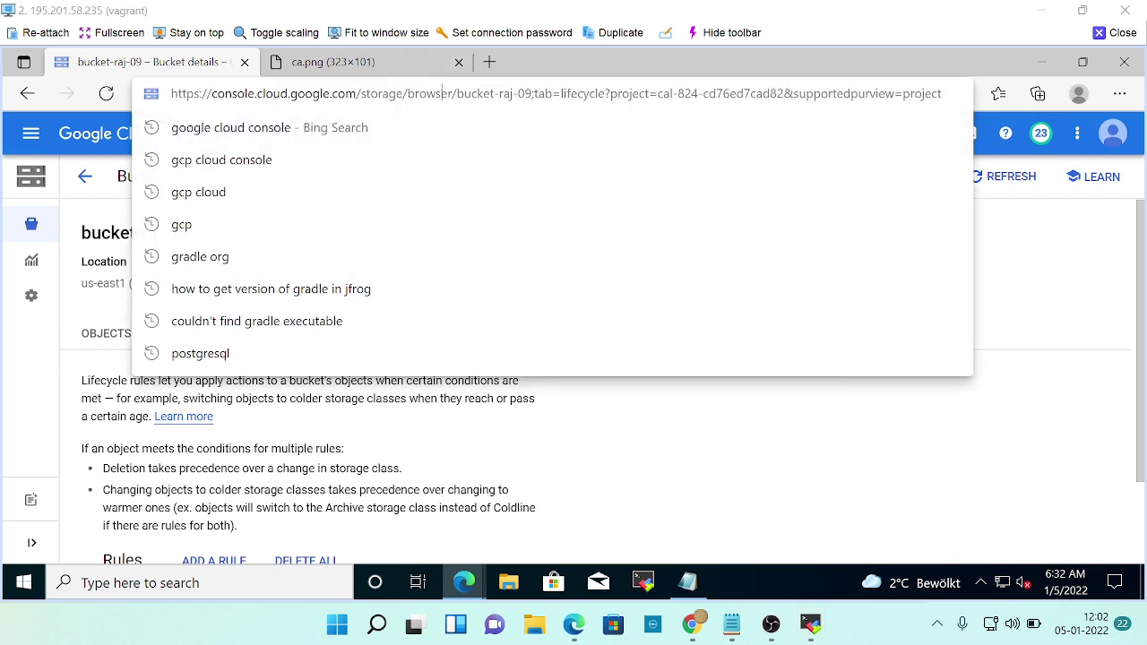
double_click(445, 93)
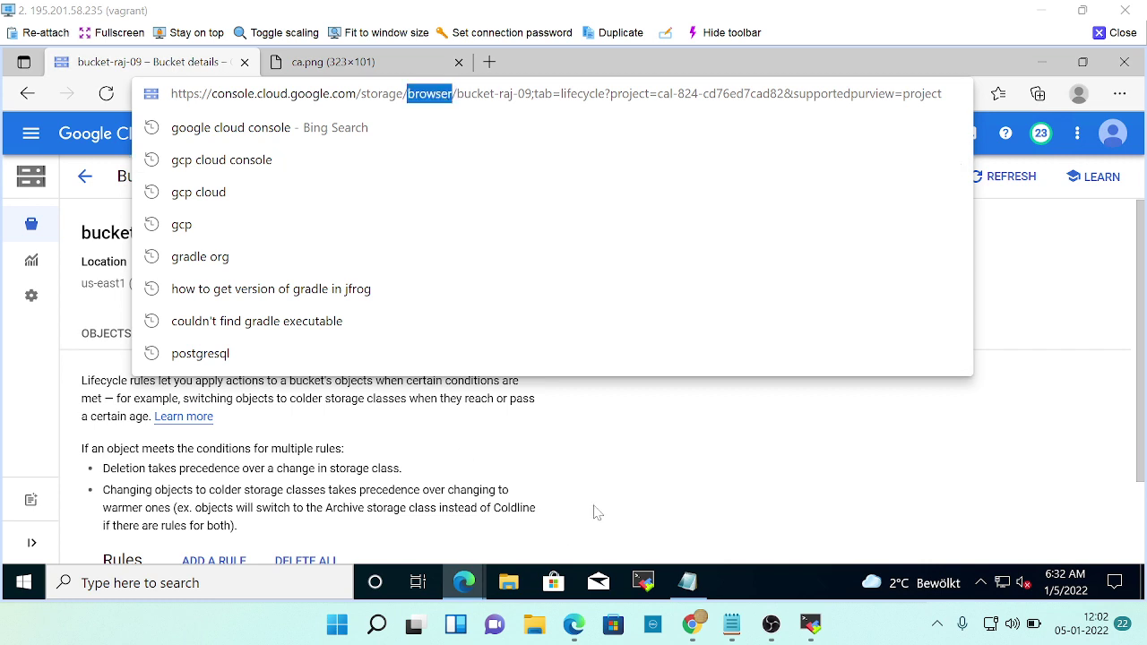
left_click(600, 475)
In the Cloud Academy window, replace the address bar URL with the copied learning-path link.
key("alt+Tab")
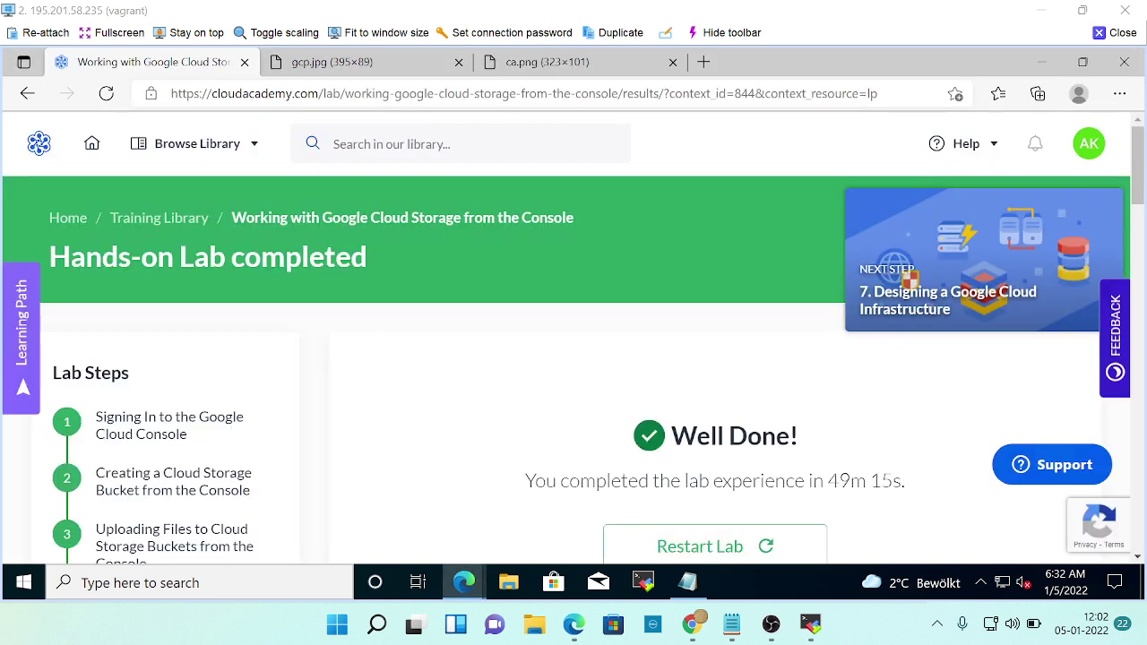
double_click(354, 97)
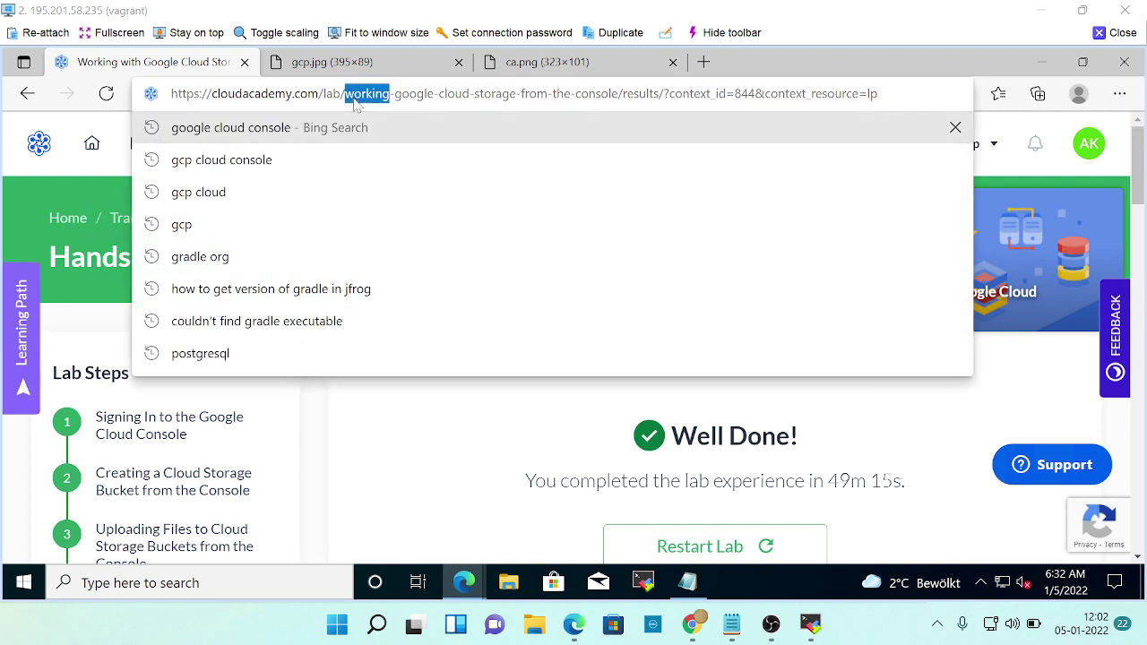
left_click(352, 96)
double_click(354, 97)
key("End")
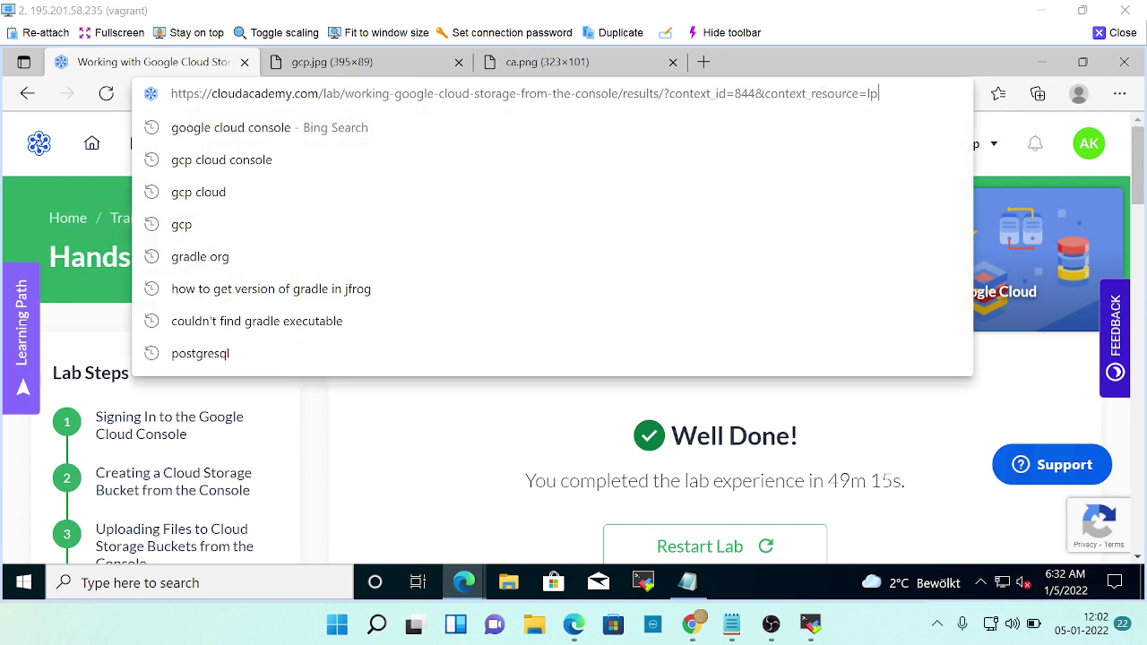
key("shift+Left")
key("shift+Left")
key("shift+Left")
key("shift+Left")
key("shift+Left")
key("shift+Left")
key("shift+Left")
key("shift+Left")
key("shift+Left")
key("shift+Left")
key("shift+Left")
key("shift+Left")
key("shift+Left")
key("shift+Left")
key("shift+Left")
key("shift+Left")
key("shift+Left")
key("shift+Left")
key("shift+Left")
key("shift+Left")
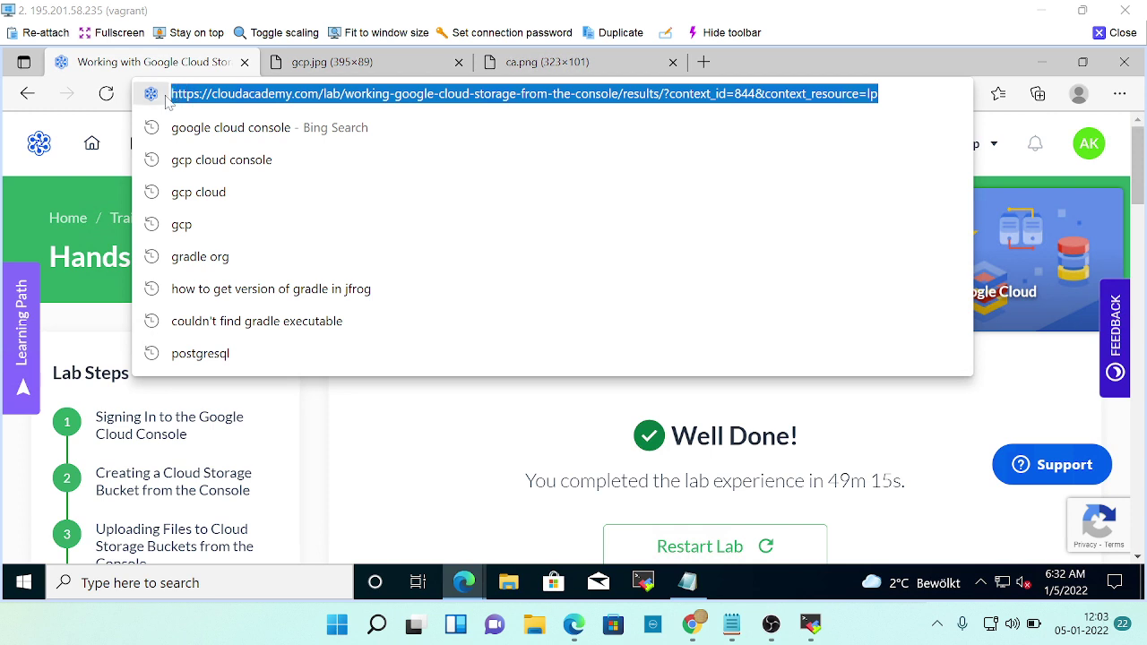
key("ctrl+v")
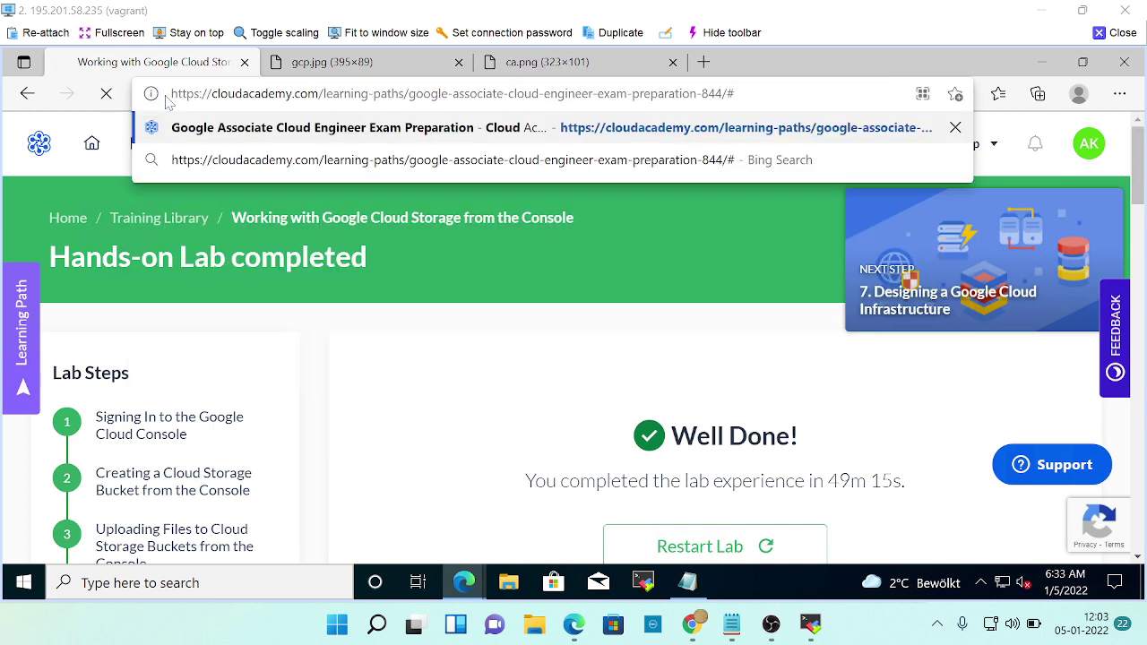
Load the Google Associate Cloud Engineer learning path and browse its Training Content.
key("Return")
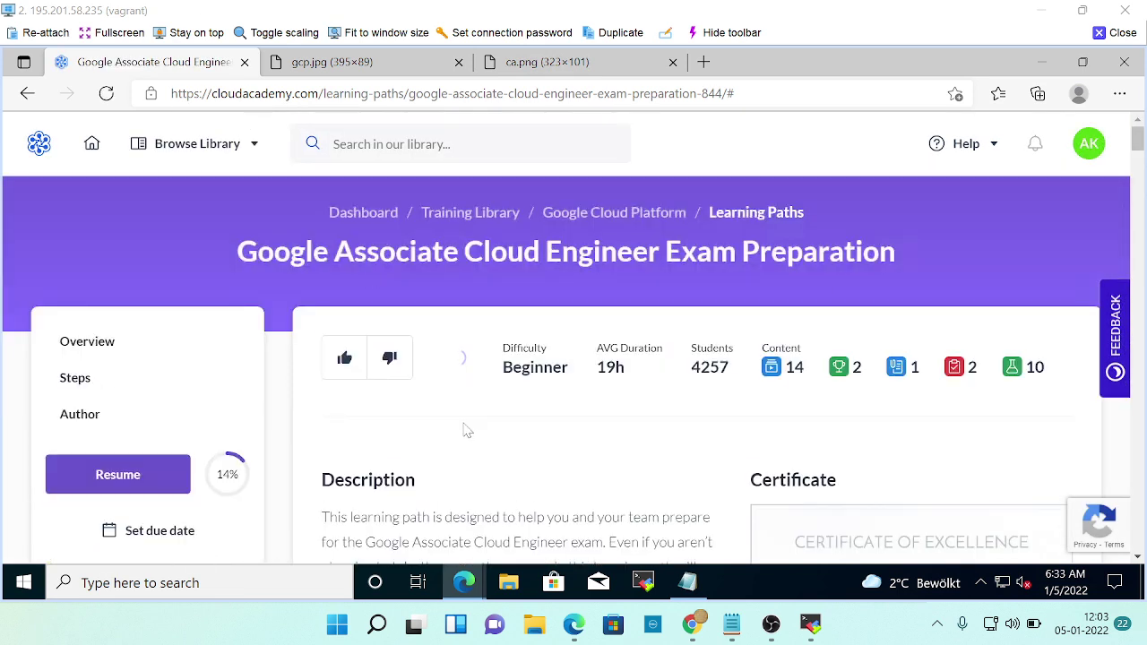
scroll(466, 430, "down", 2)
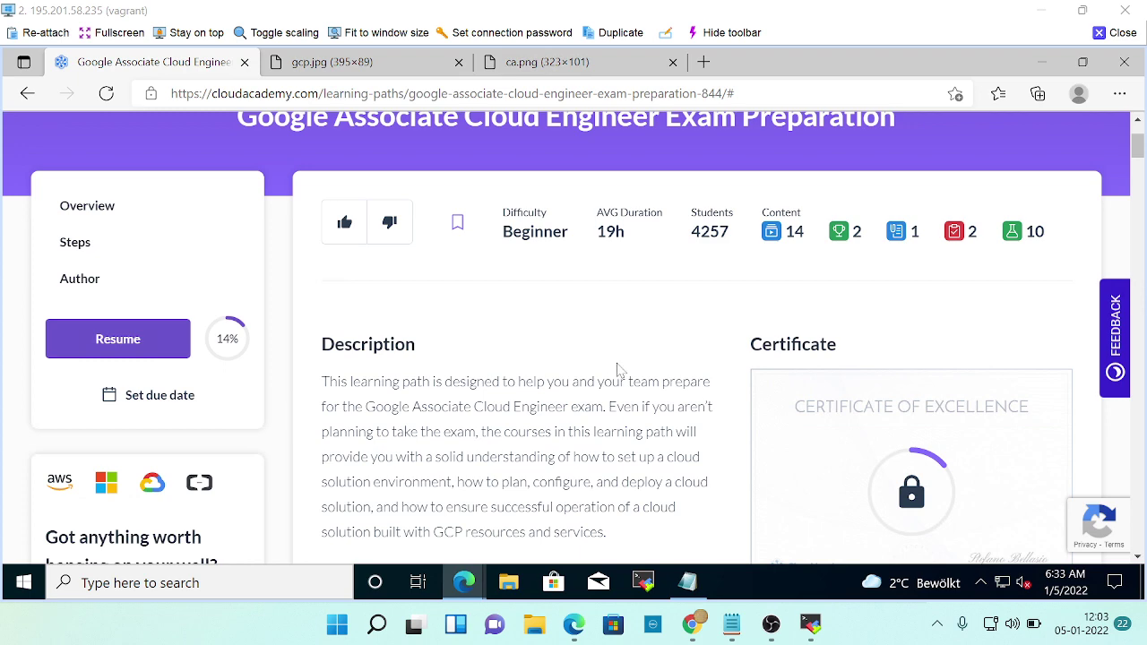
scroll(618, 368, "down", 3)
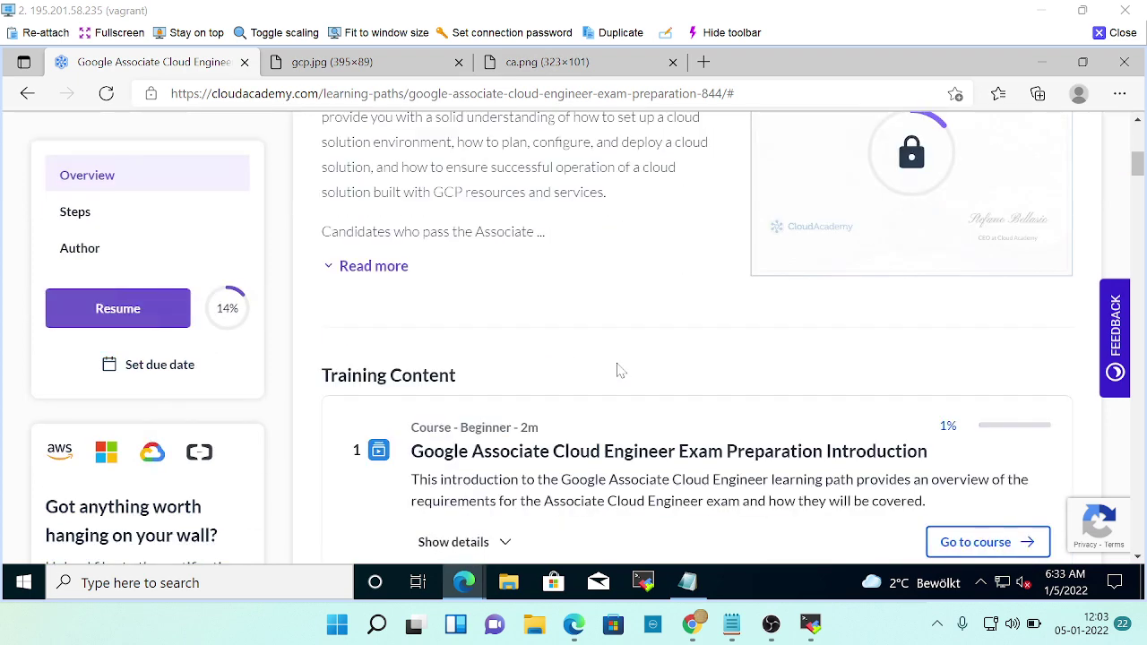
scroll(617, 370, "down", 2)
scroll(617, 370, "up", 5)
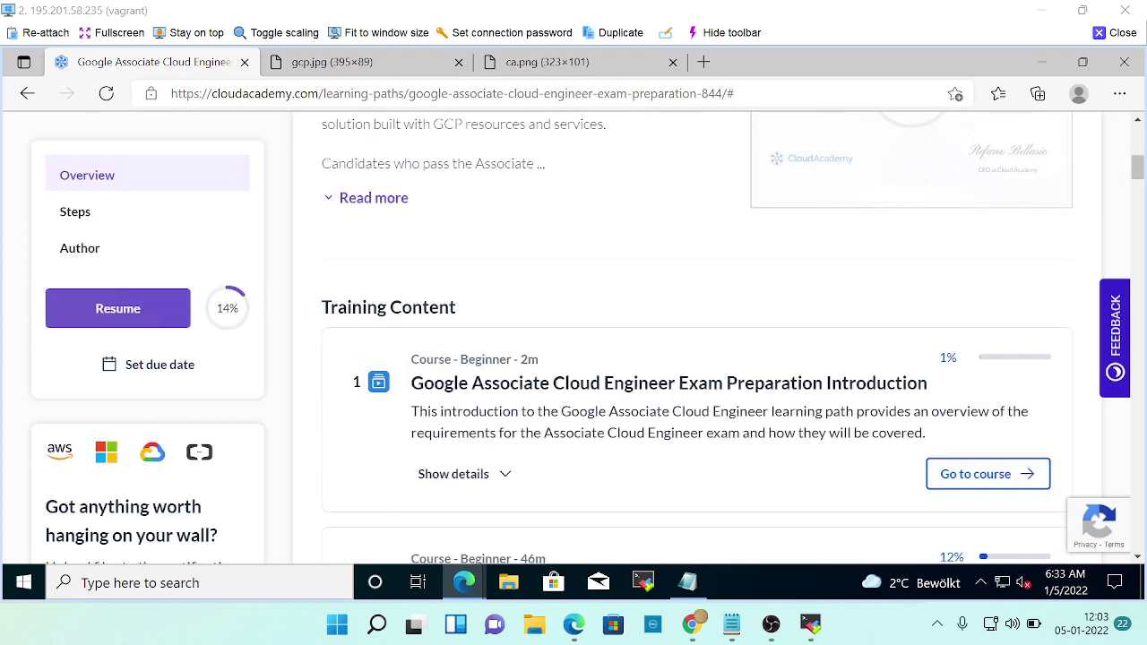
scroll(617, 369, "up", 2)
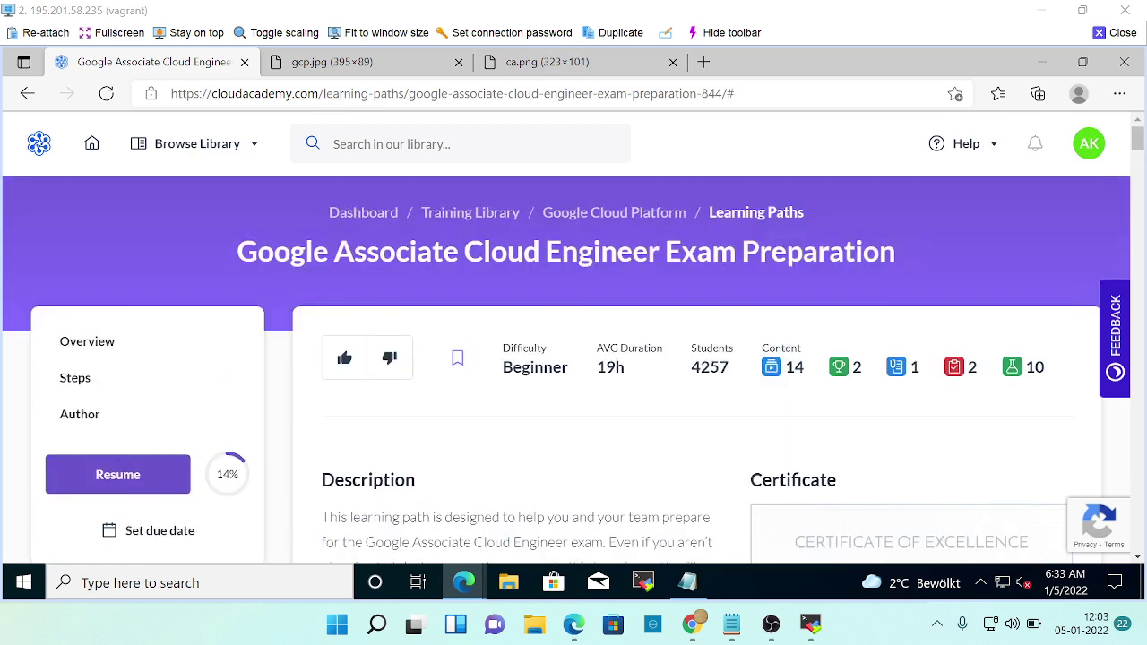
scroll(565, 361, "down", 3)
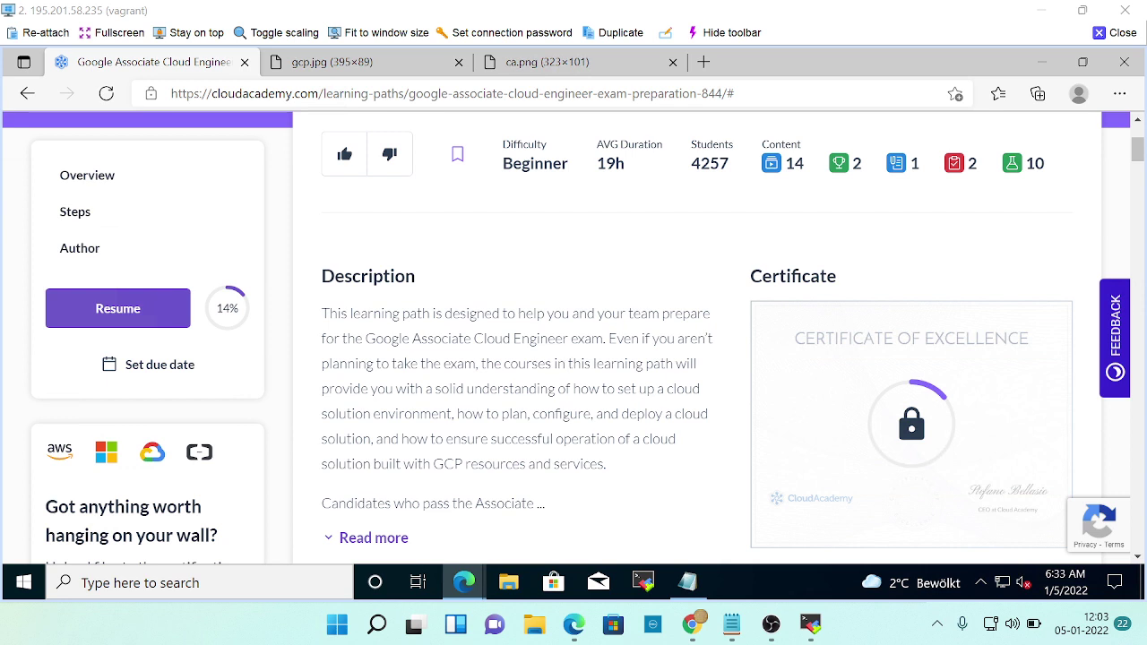
scroll(563, 366, "down", 3)
scroll(480, 359, "down", 8)
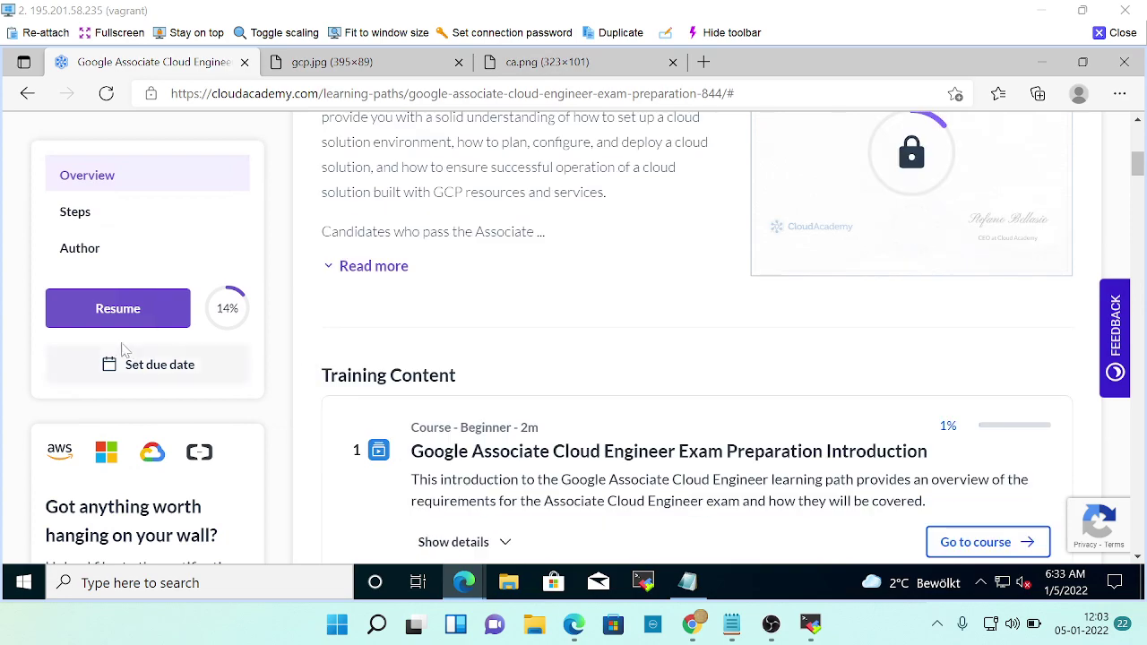
scroll(258, 466, "down", 3)
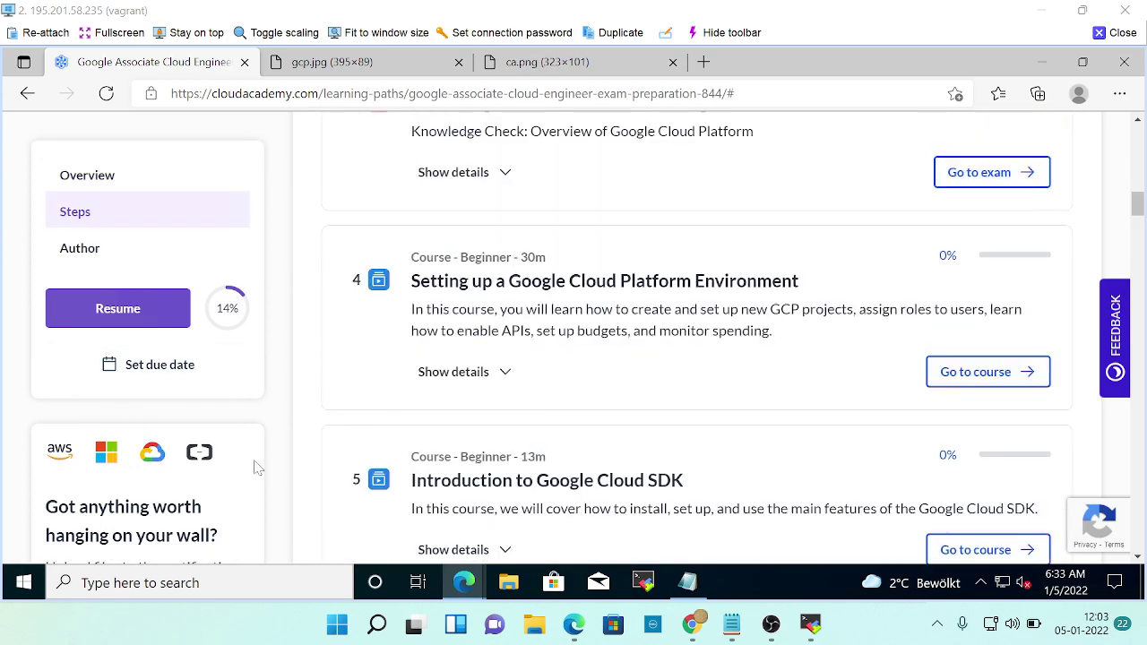
scroll(530, 464, "up", 10)
scroll(530, 463, "up", 3)
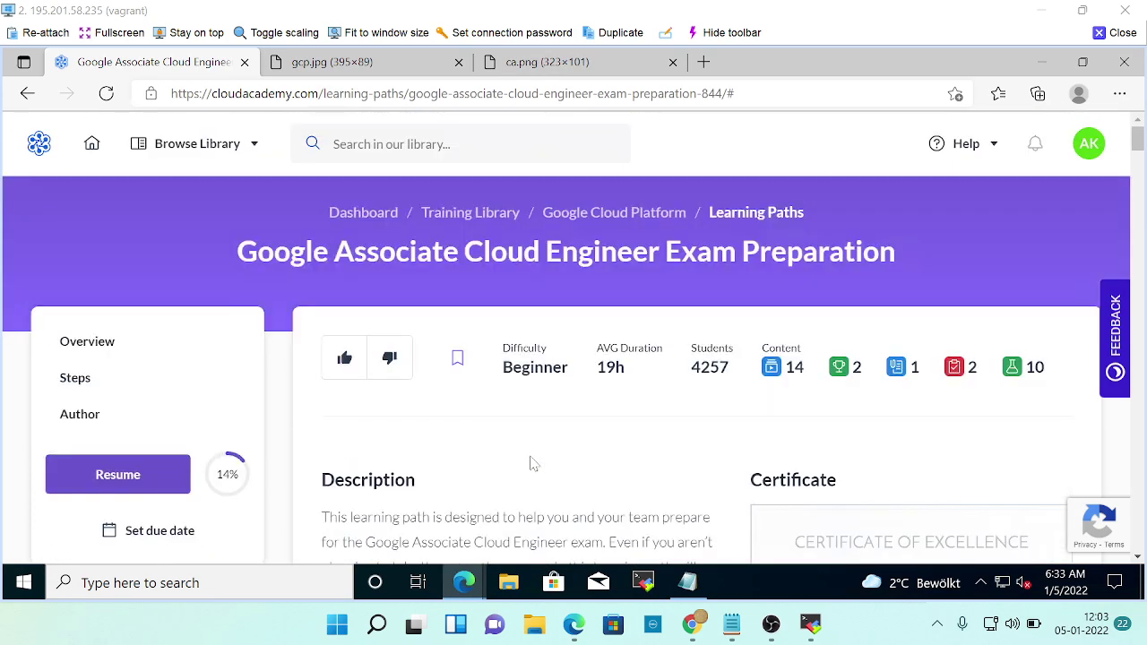
Clear the link selection in Slack, then scroll the learning path to item 9.
key("alt+Tab")
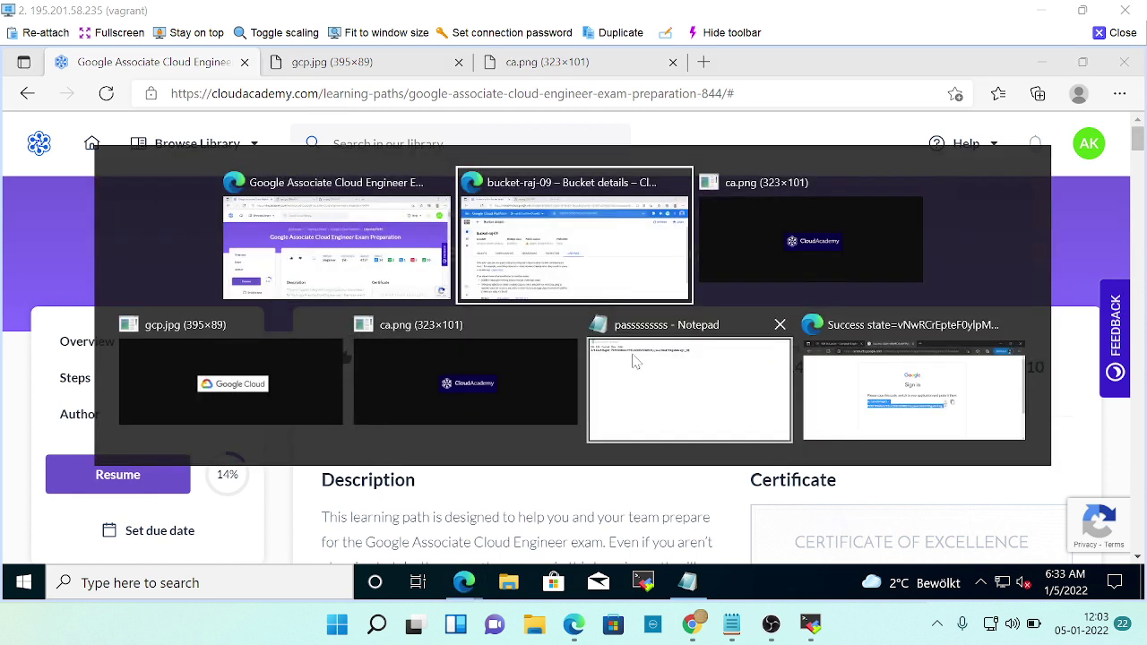
key("alt+Tab")
key("alt+Tab")
key("alt+Tab")
key("alt+Tab")
key("alt+Tab")
key("alt+Tab")
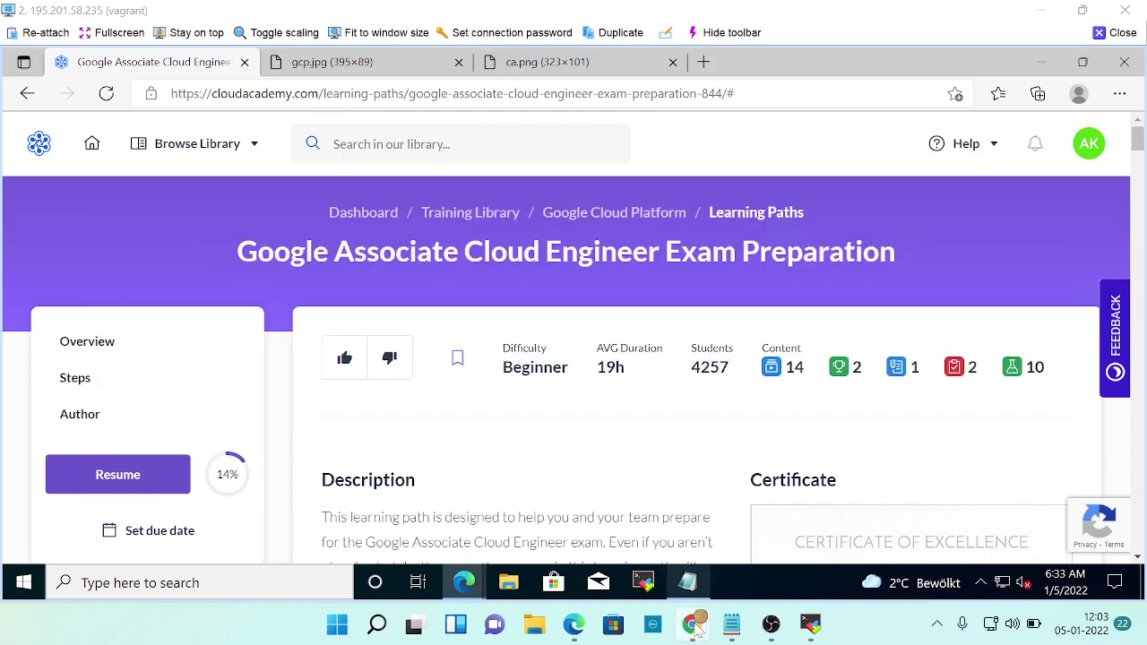
mouse_move(691, 624)
left_click(394, 524)
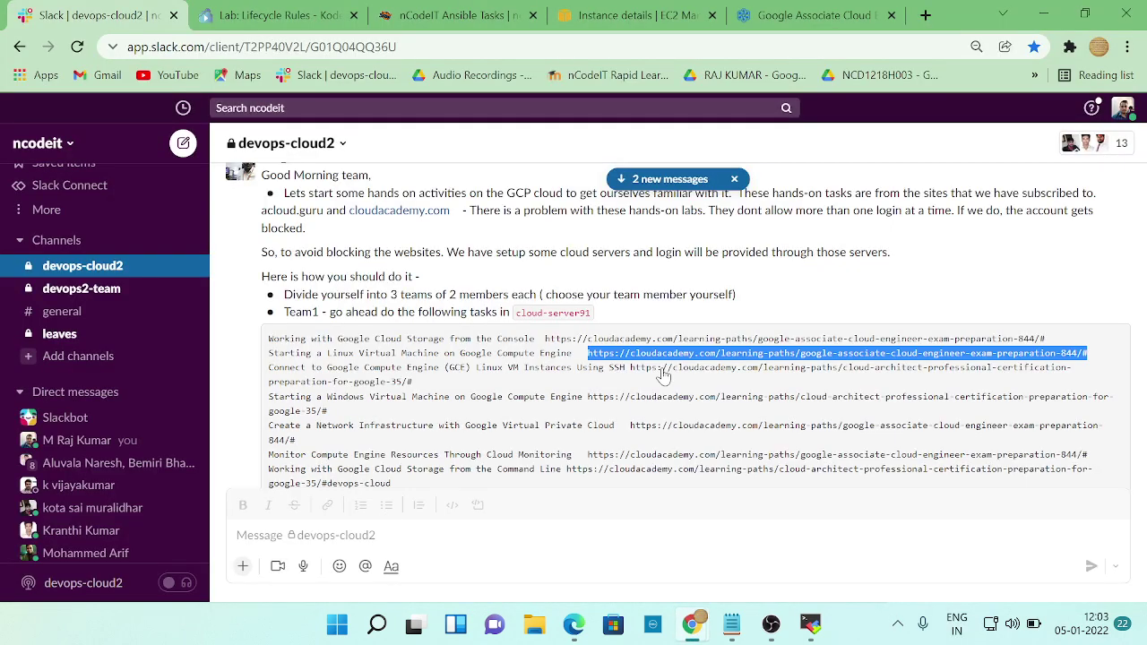
left_click(885, 387)
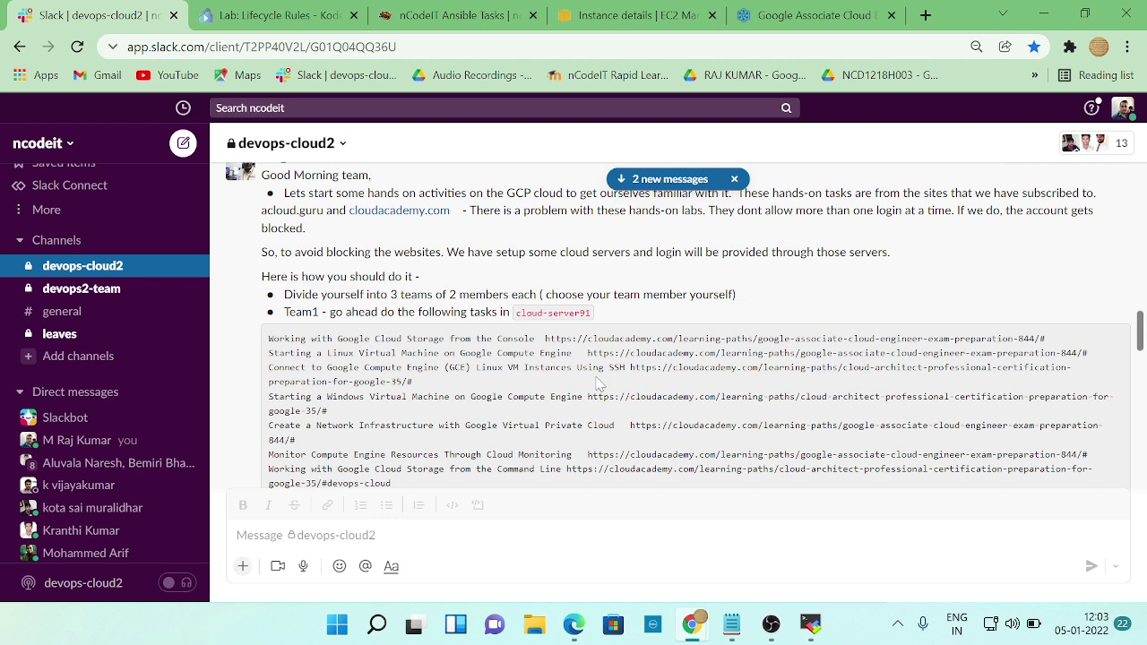
key("alt+Tab")
scroll(809, 468, "down", 8)
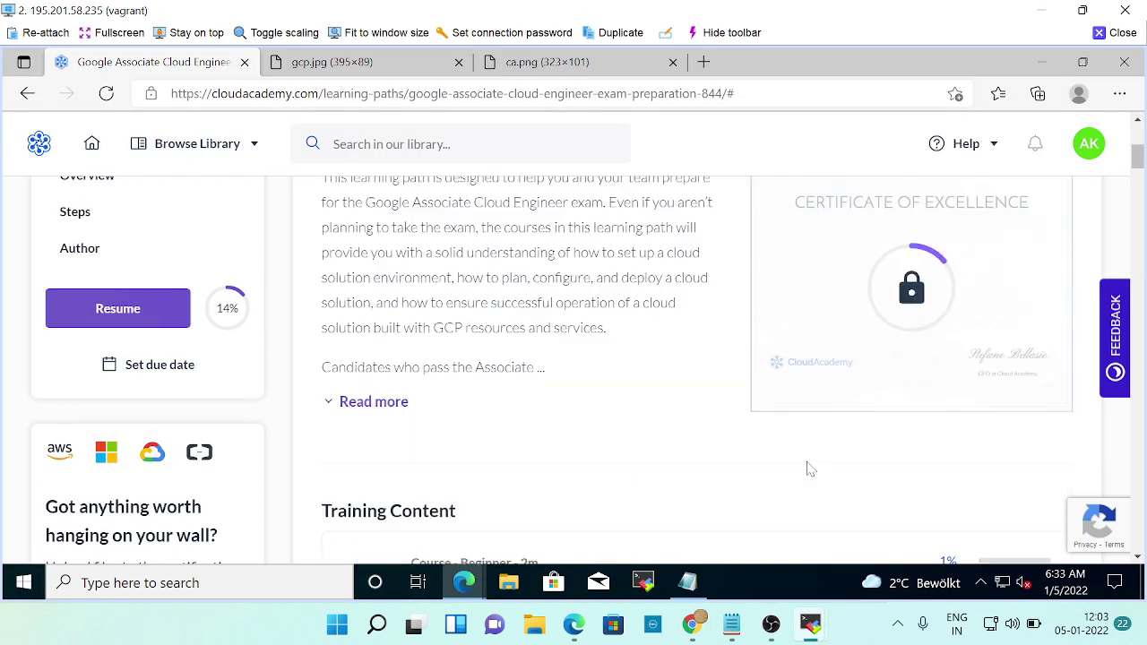
scroll(724, 435, "down", 7)
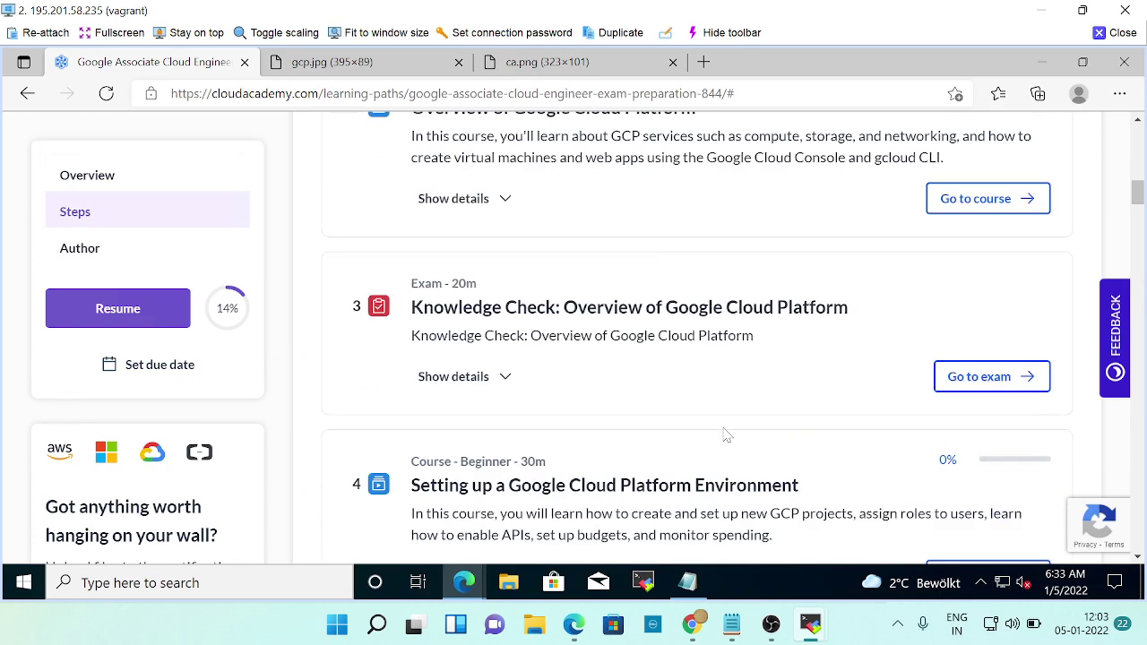
scroll(727, 436, "down", 7)
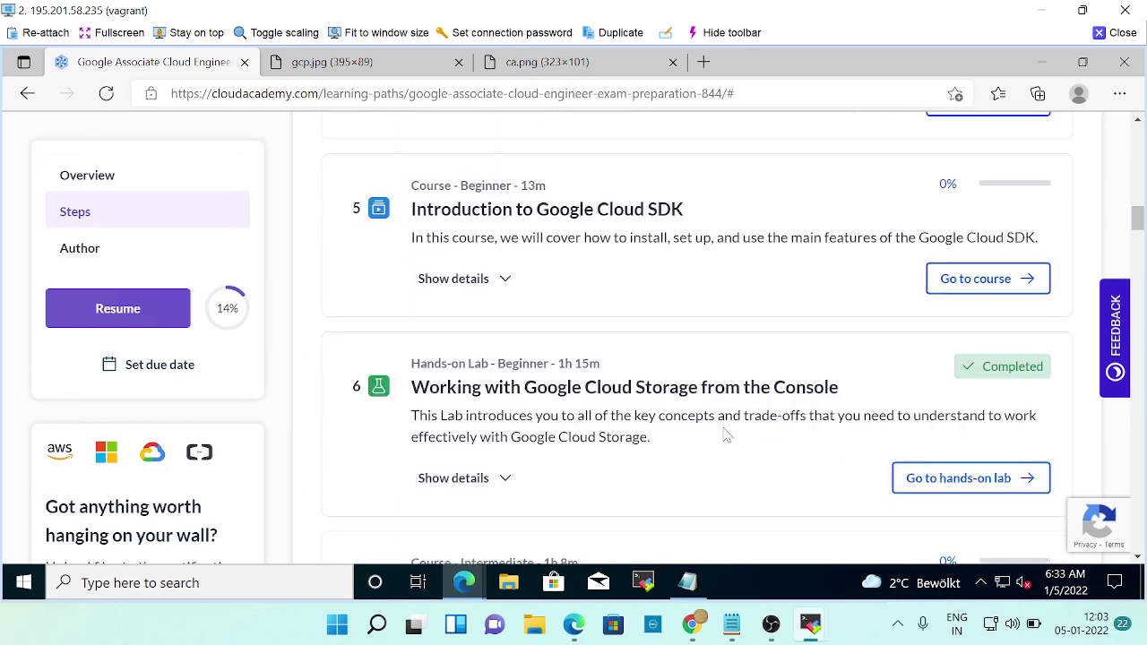
scroll(727, 435, "down", 3)
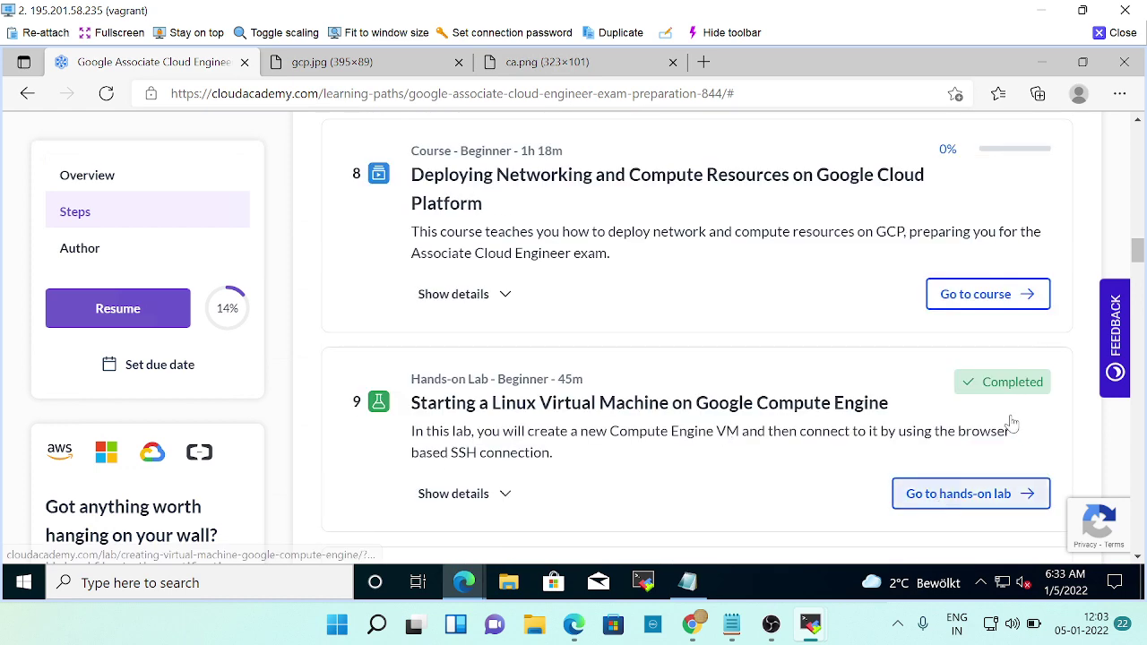
Open the Starting a Linux Virtual Machine on Google Compute Engine lab and start it.
left_click(955, 497)
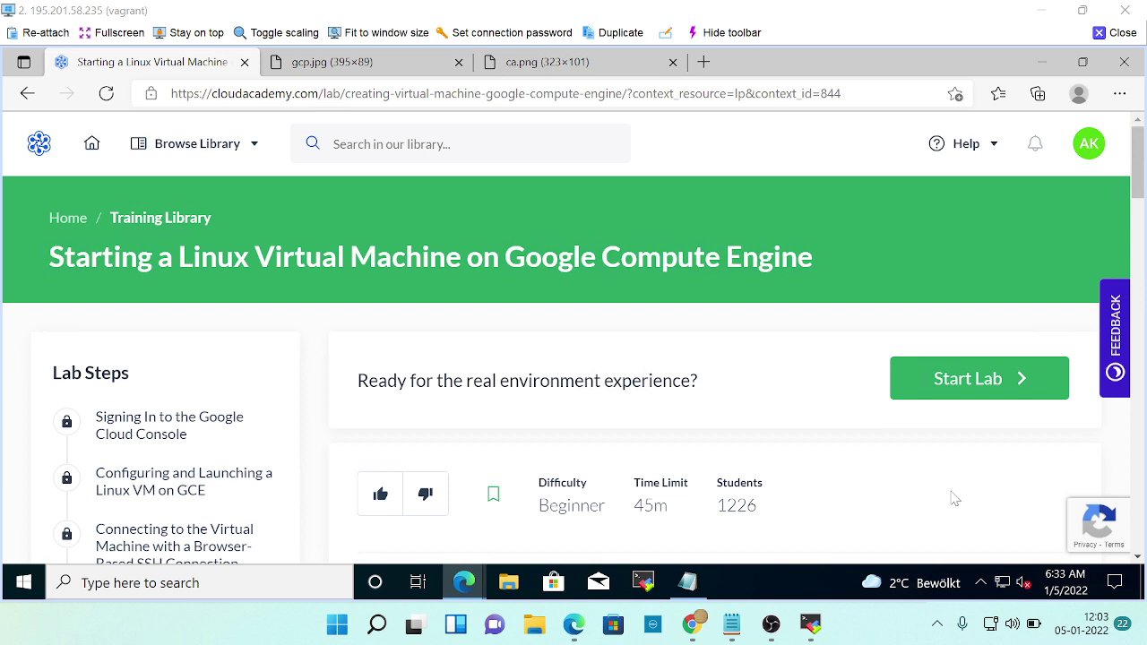
scroll(927, 469, "down", 2)
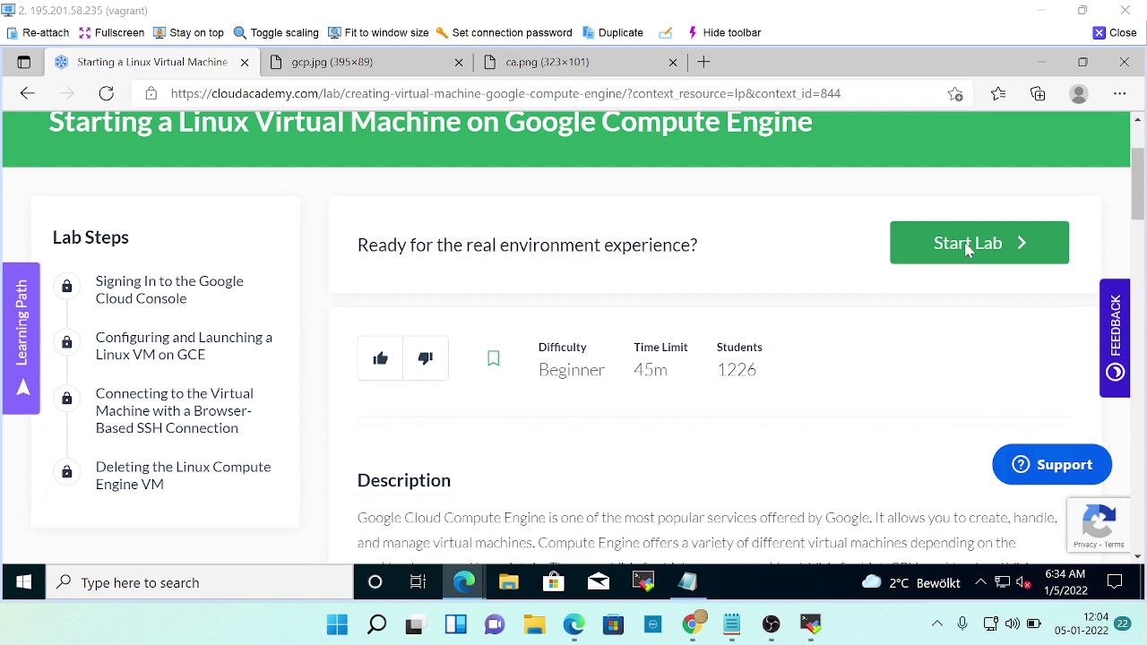
left_click(966, 250)
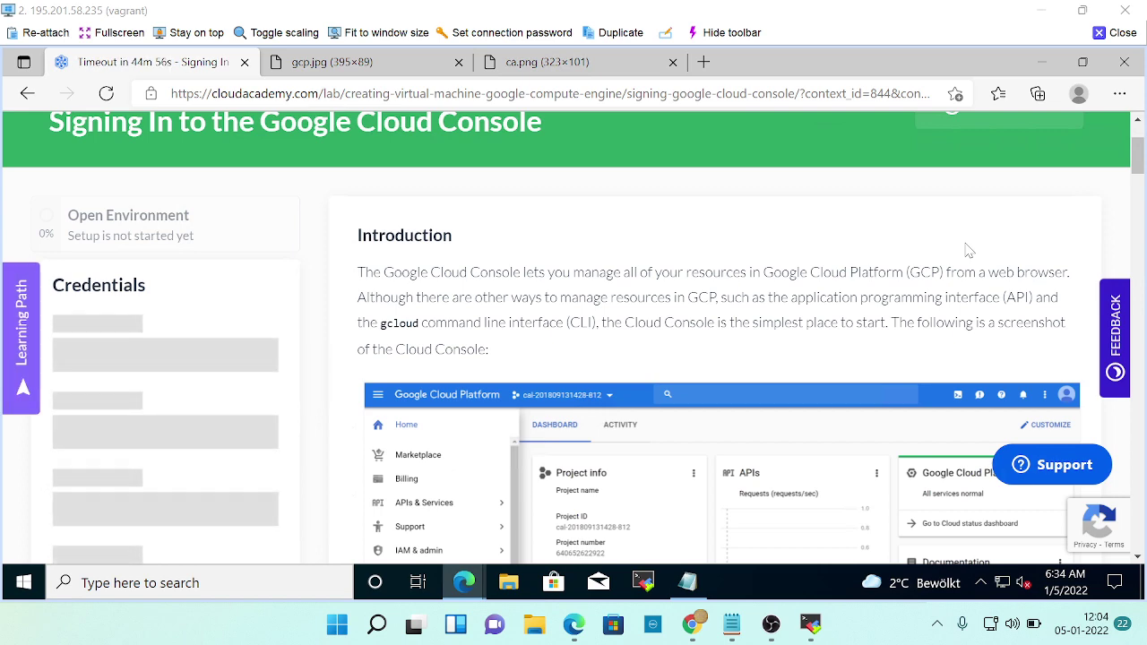
Read through the lab's Signing In step instructions.
scroll(980, 281, "down", 1)
scroll(979, 282, "down", 1)
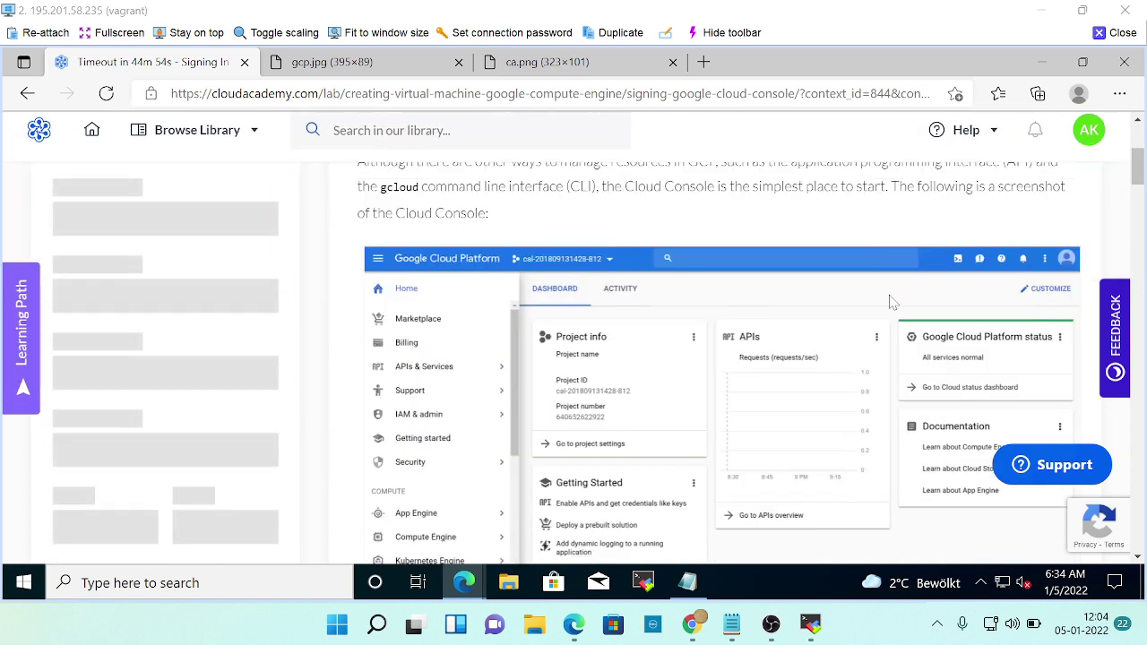
scroll(853, 385, "down", 3)
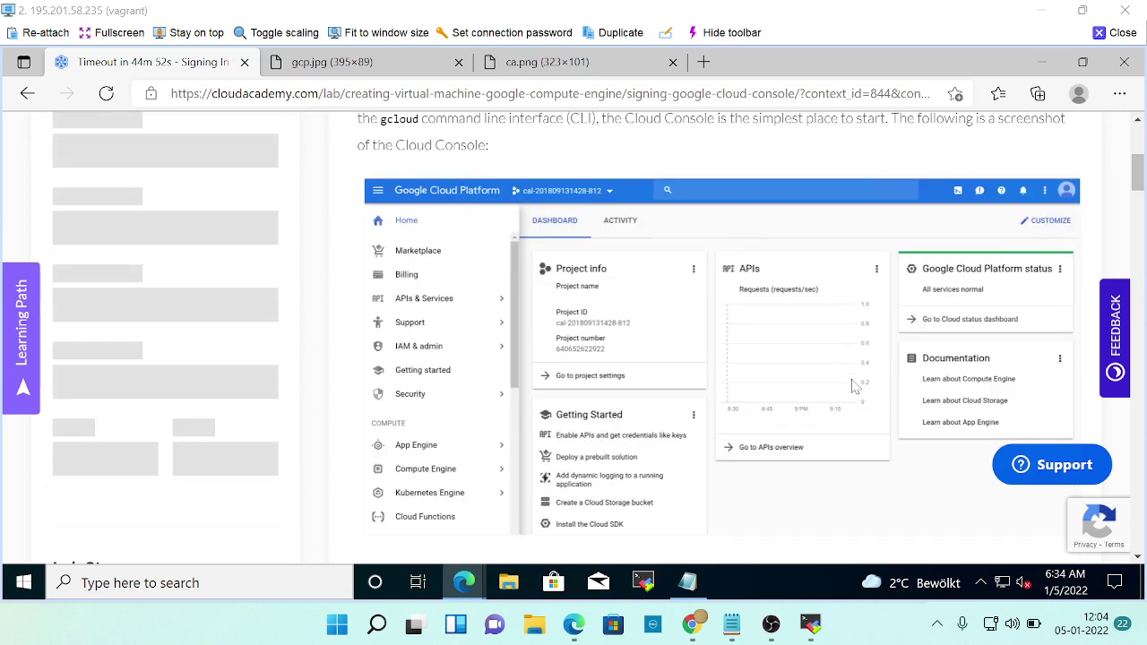
scroll(853, 385, "up", 3)
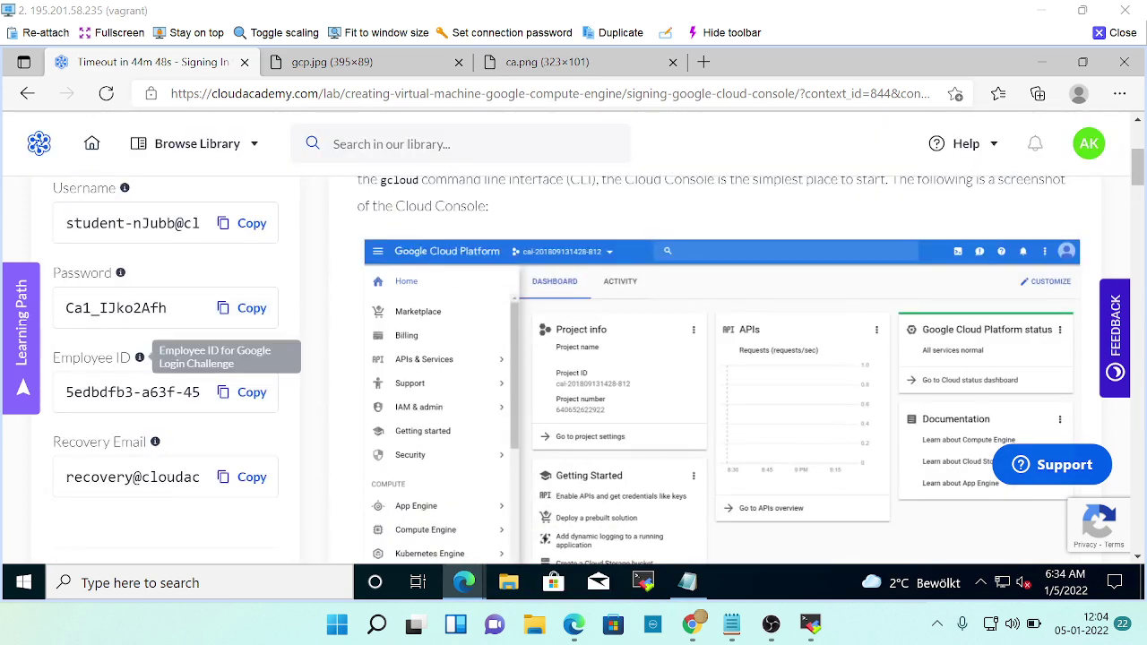
scroll(206, 497, "down", 5)
scroll(182, 492, "down", 1)
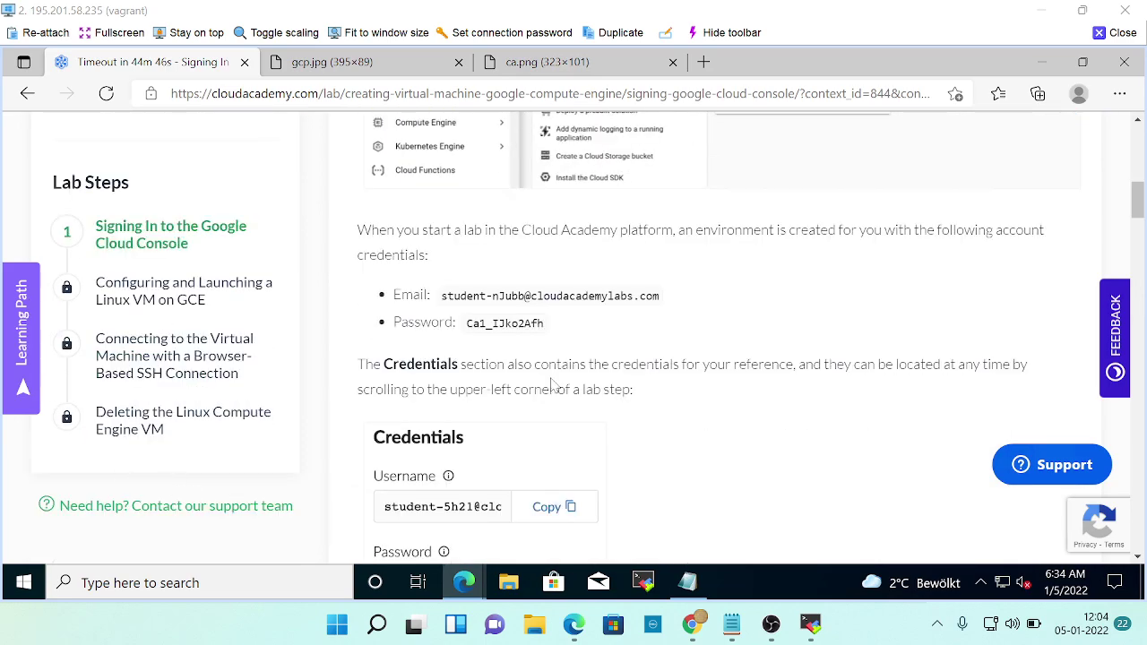
scroll(588, 413, "down", 3)
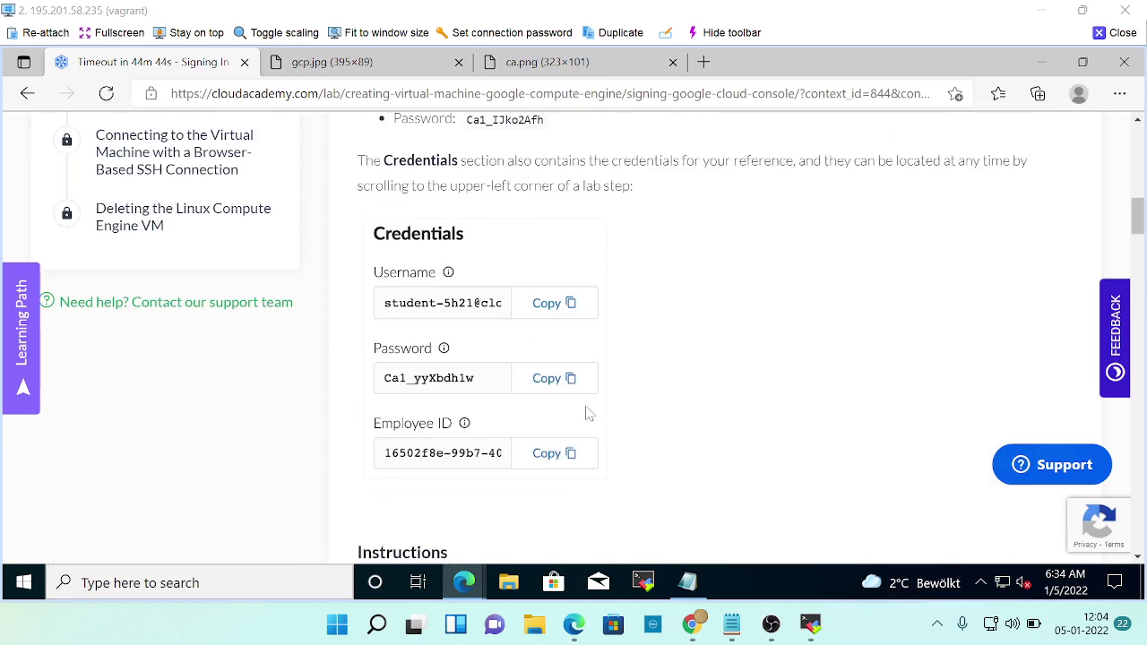
scroll(588, 413, "up", 3)
scroll(587, 413, "down", 18)
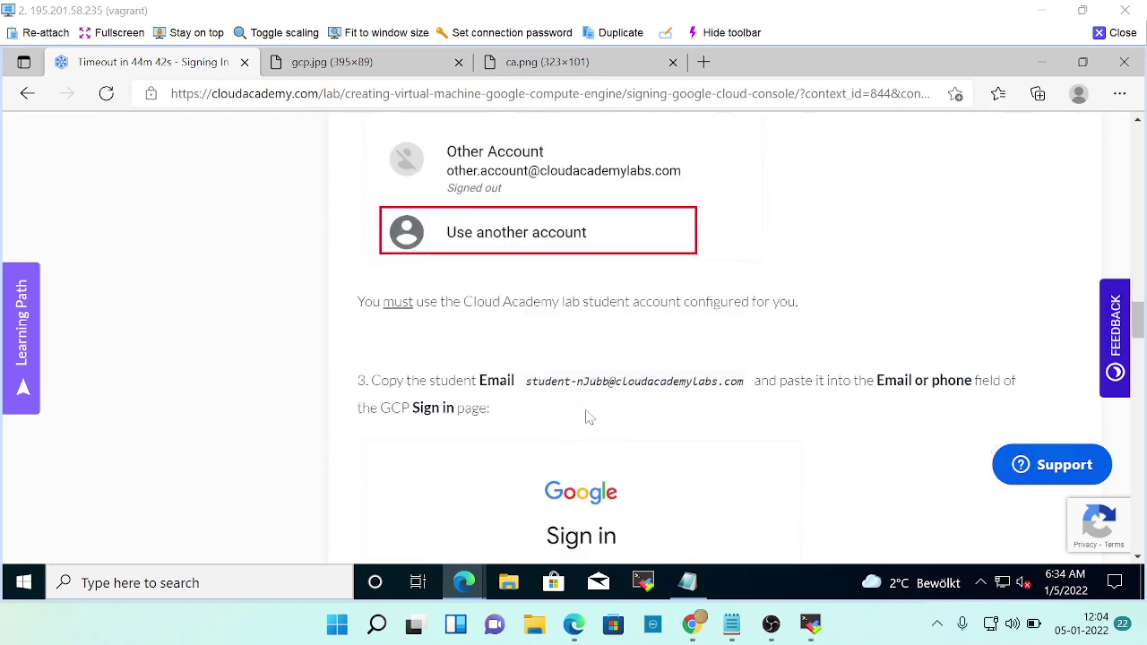
scroll(588, 416, "down", 20)
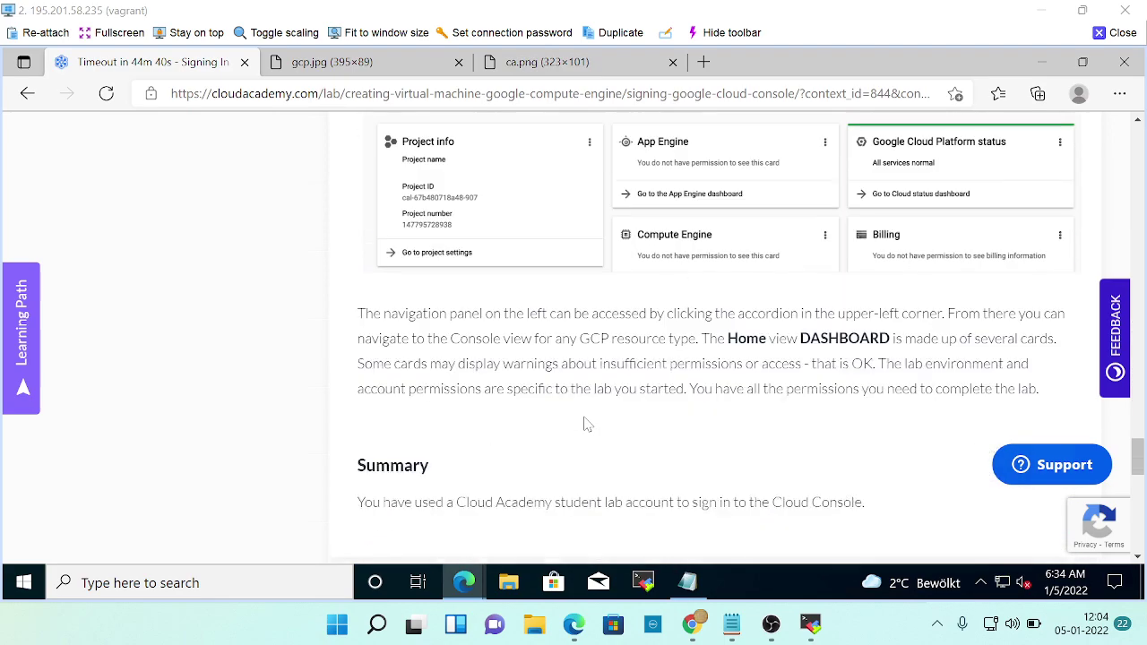
scroll(586, 425, "up", 4)
scroll(587, 426, "down", 6)
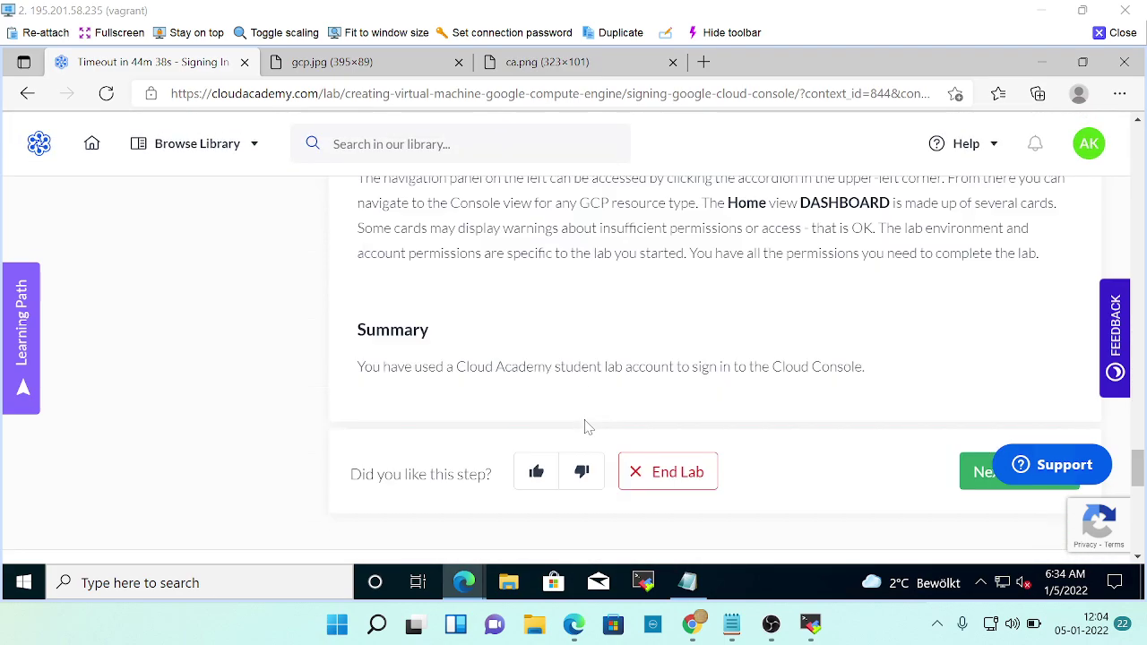
scroll(587, 425, "up", 5)
scroll(589, 429, "down", 2)
scroll(595, 430, "down", 6)
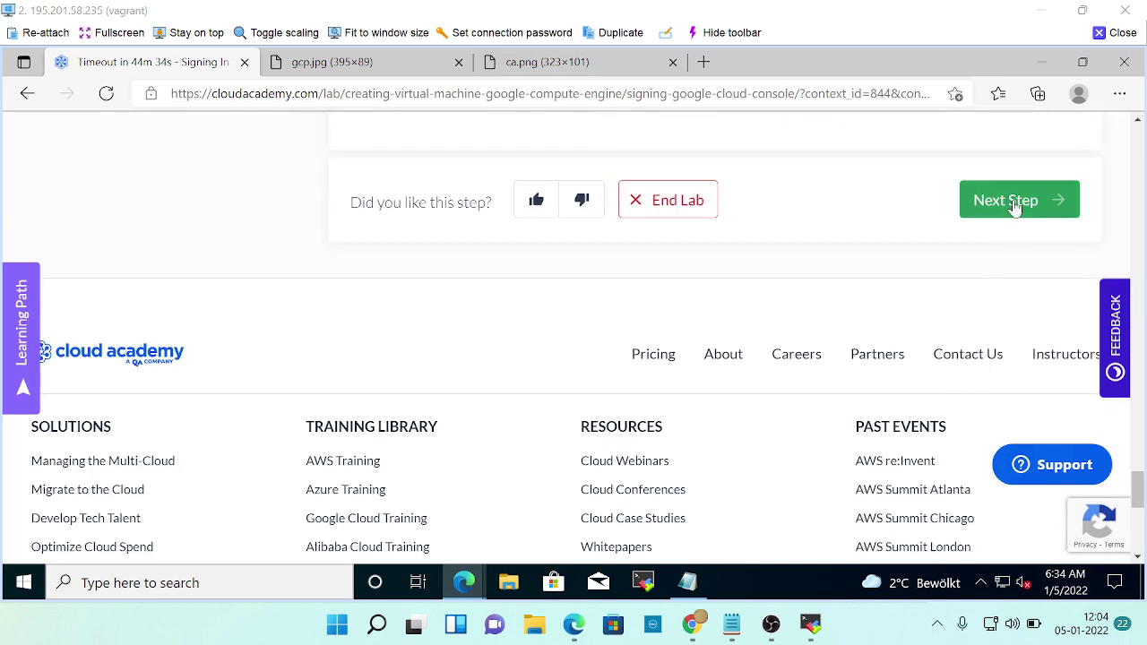
Advance to step 2, Configuring and Launching a Linux VM on GCE.
left_click(1015, 205)
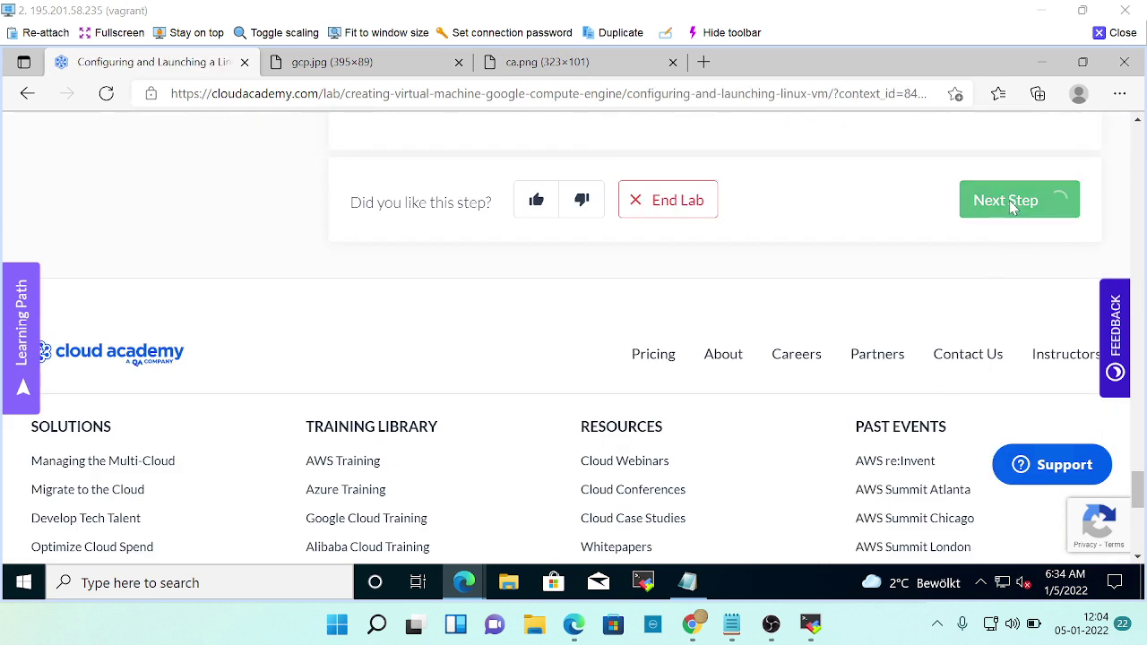
scroll(655, 354, "down", 4)
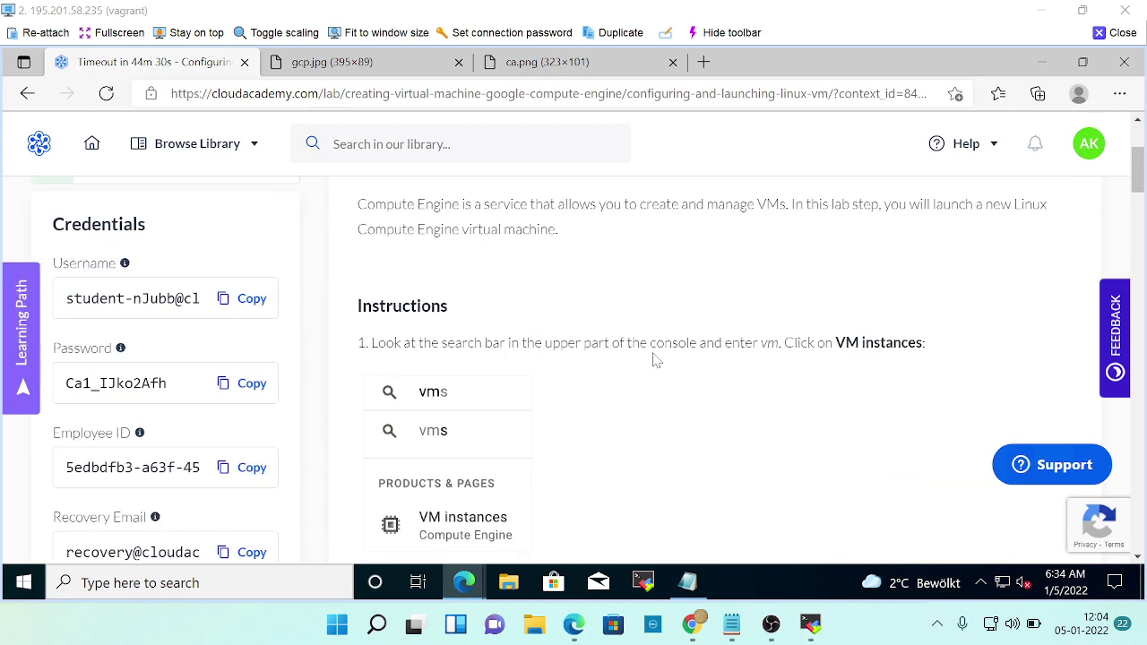
scroll(200, 448, "down", 3)
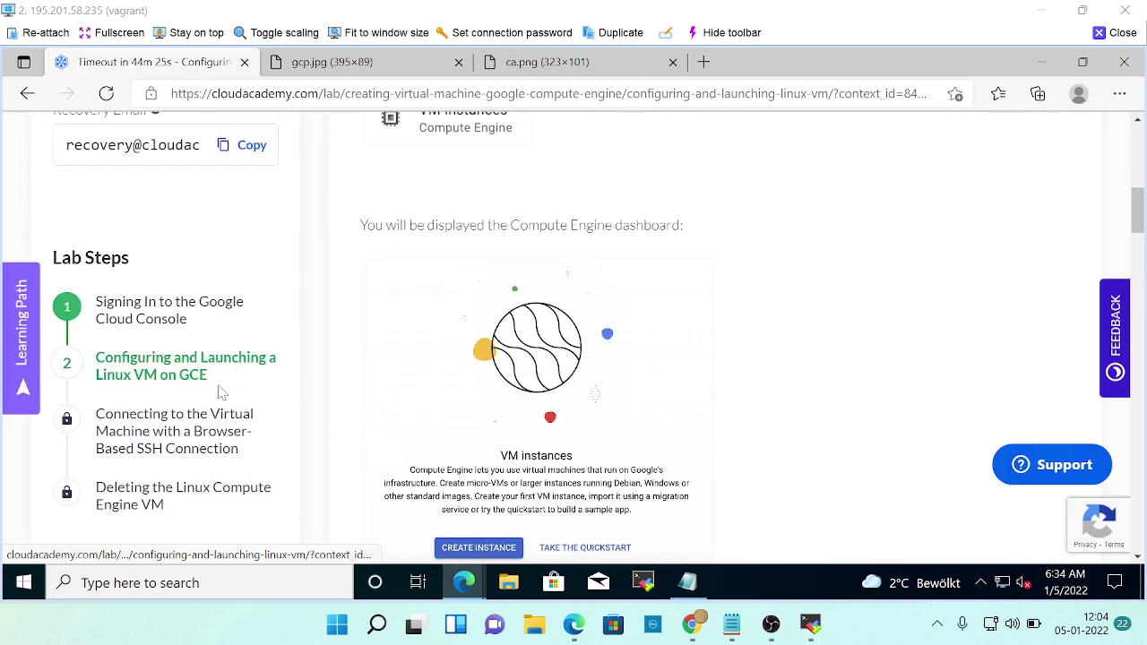
scroll(727, 374, "up", 5)
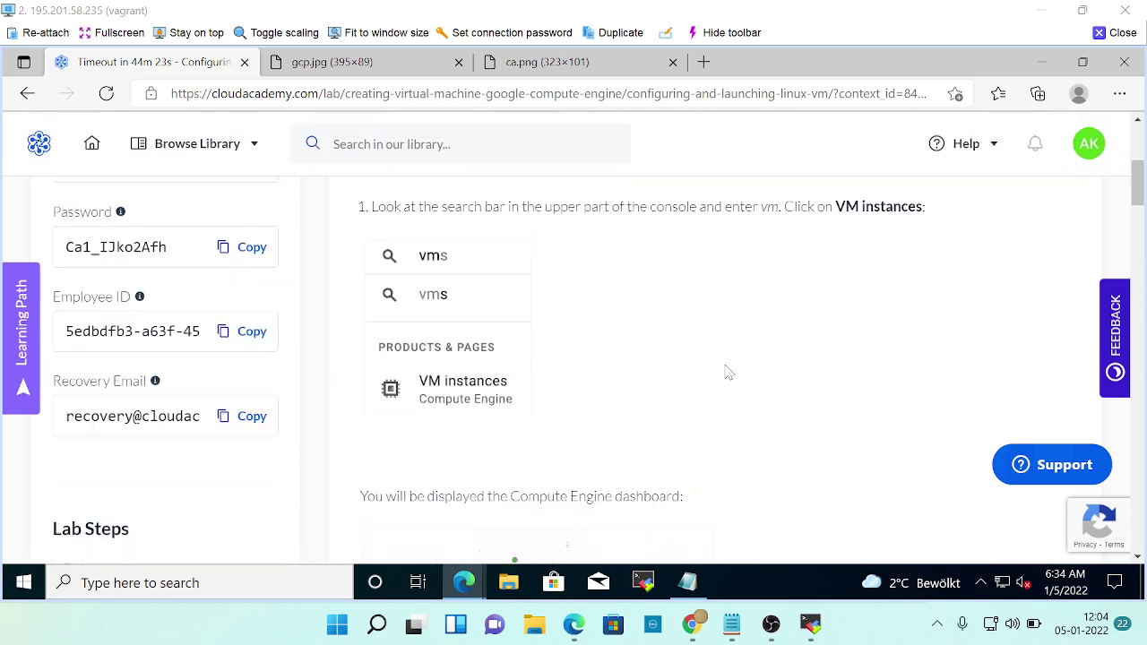
scroll(727, 374, "down", 7)
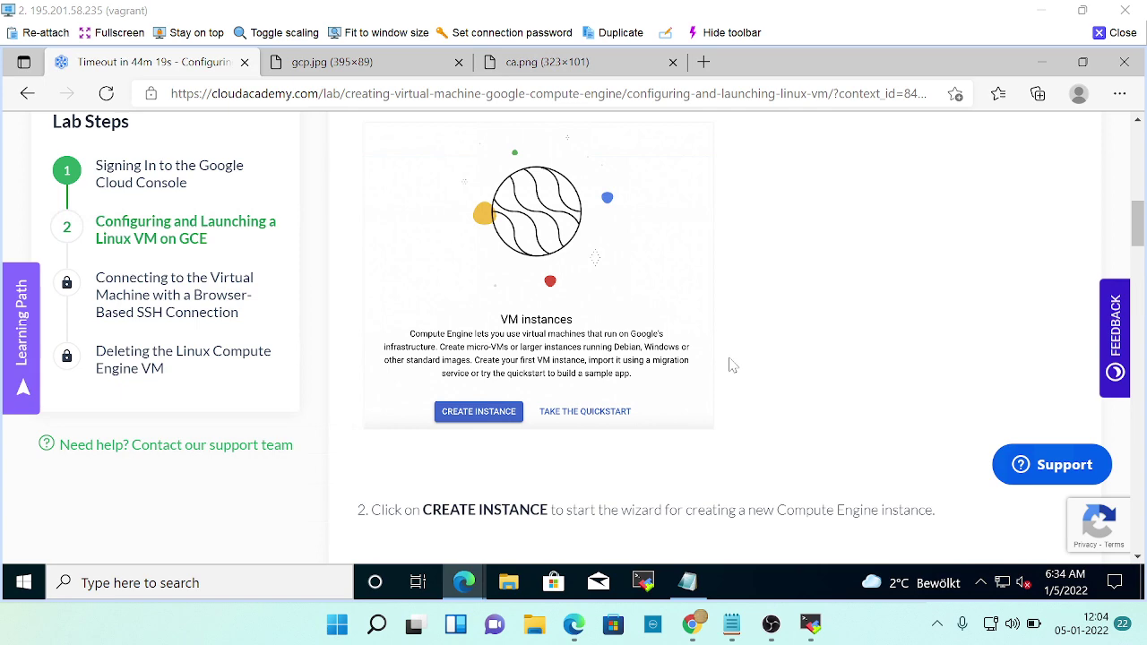
Search for 'vm' in the Google Cloud Console search bar.
key("alt+Tab")
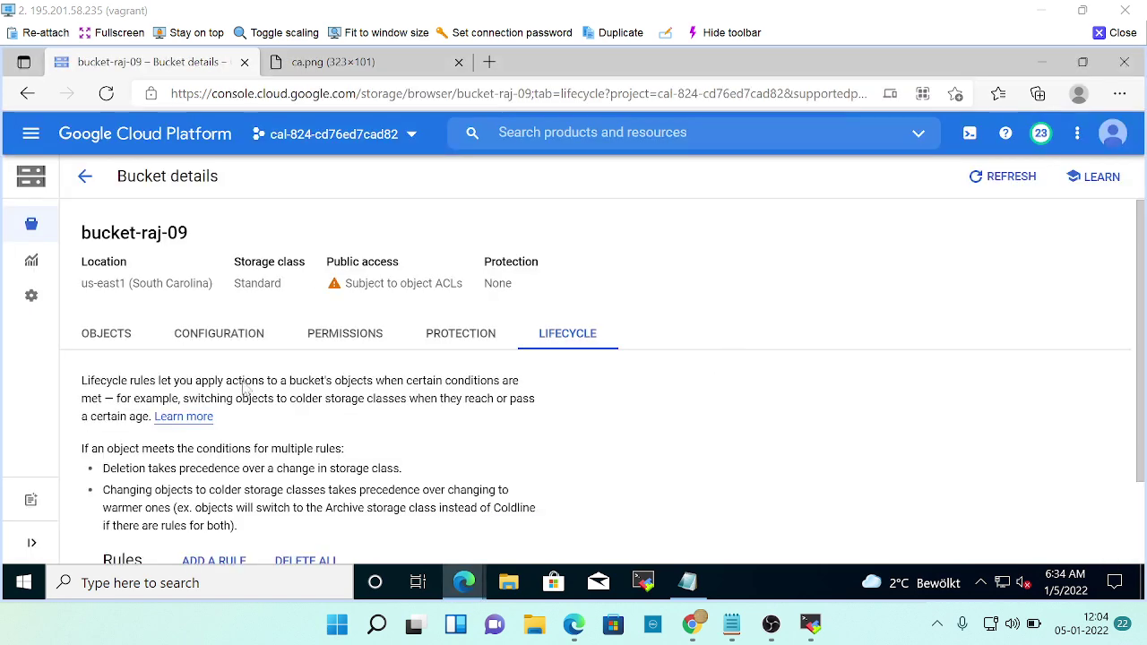
left_click(470, 133)
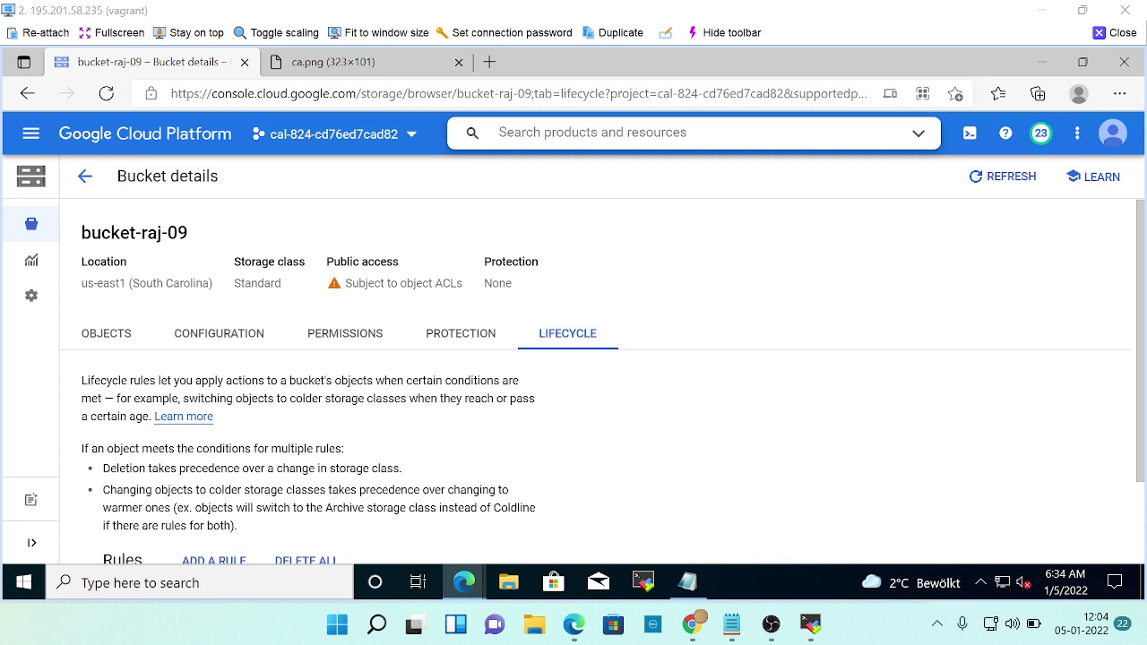
type("vm")
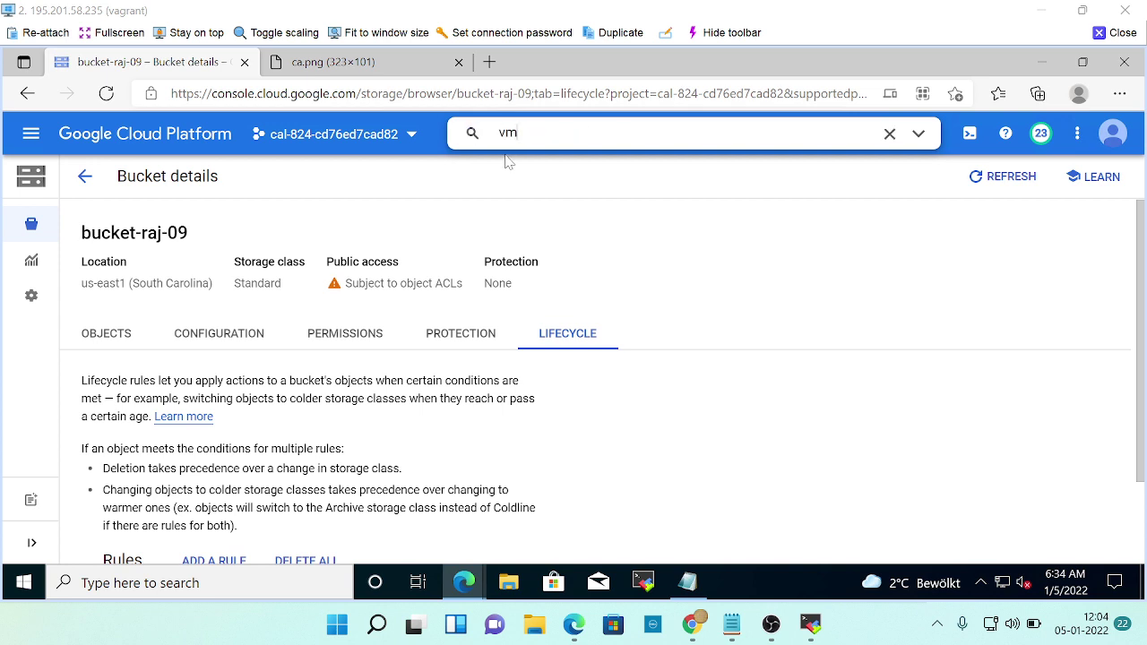
key("Return")
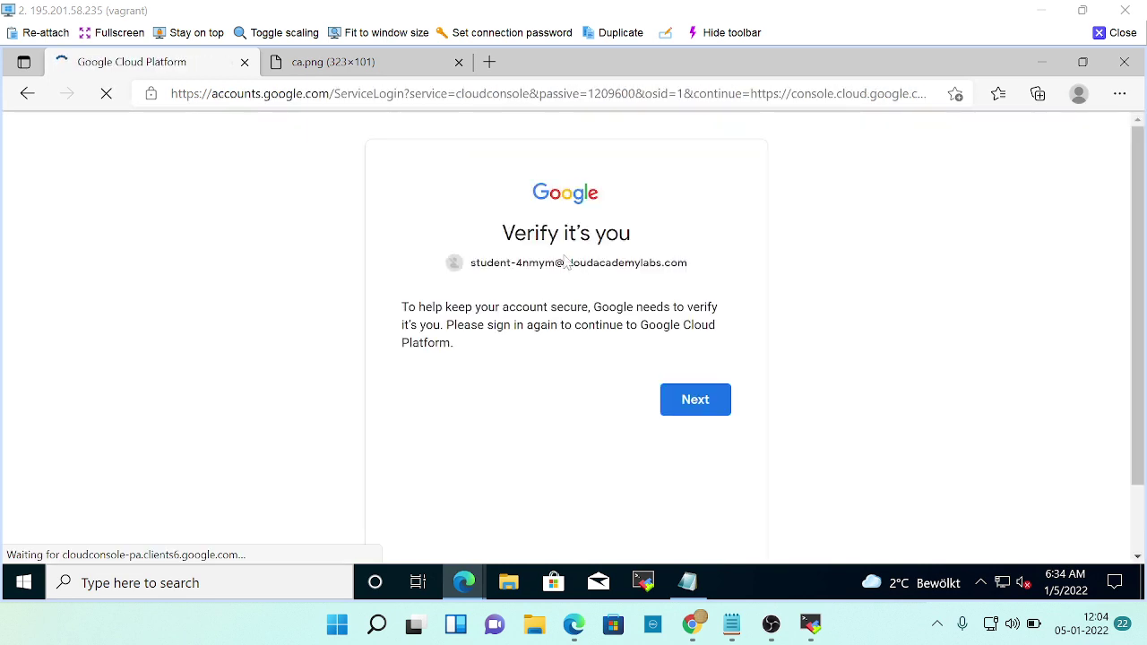
Copy the lab password and try submitting it on the current account's password page.
left_click(691, 405)
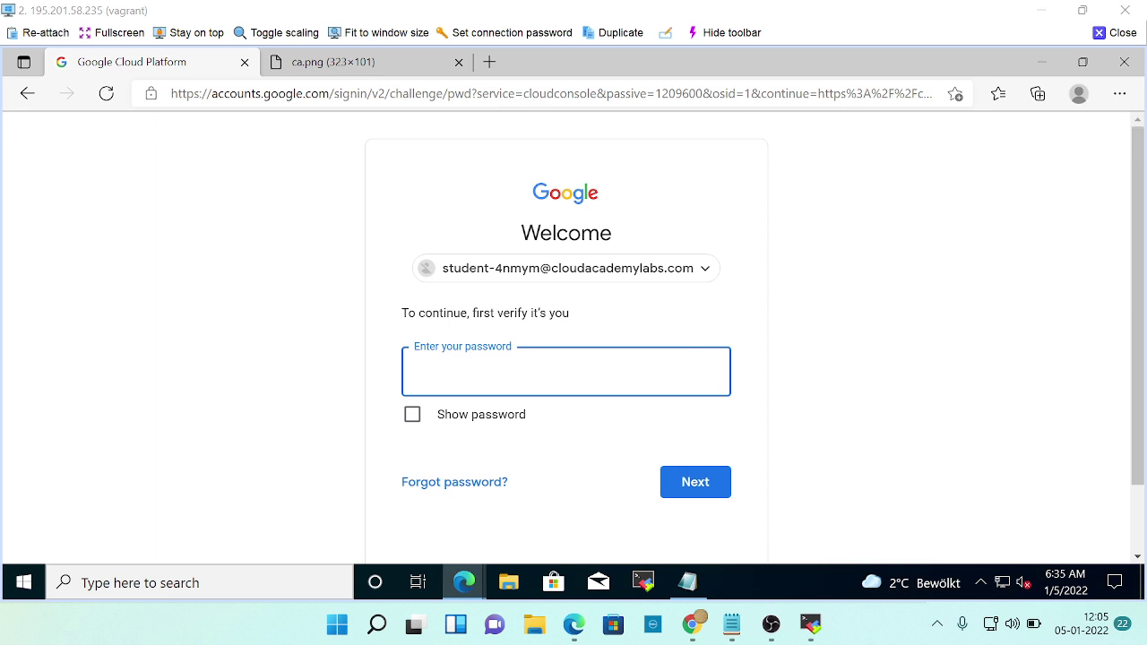
key("alt+Tab")
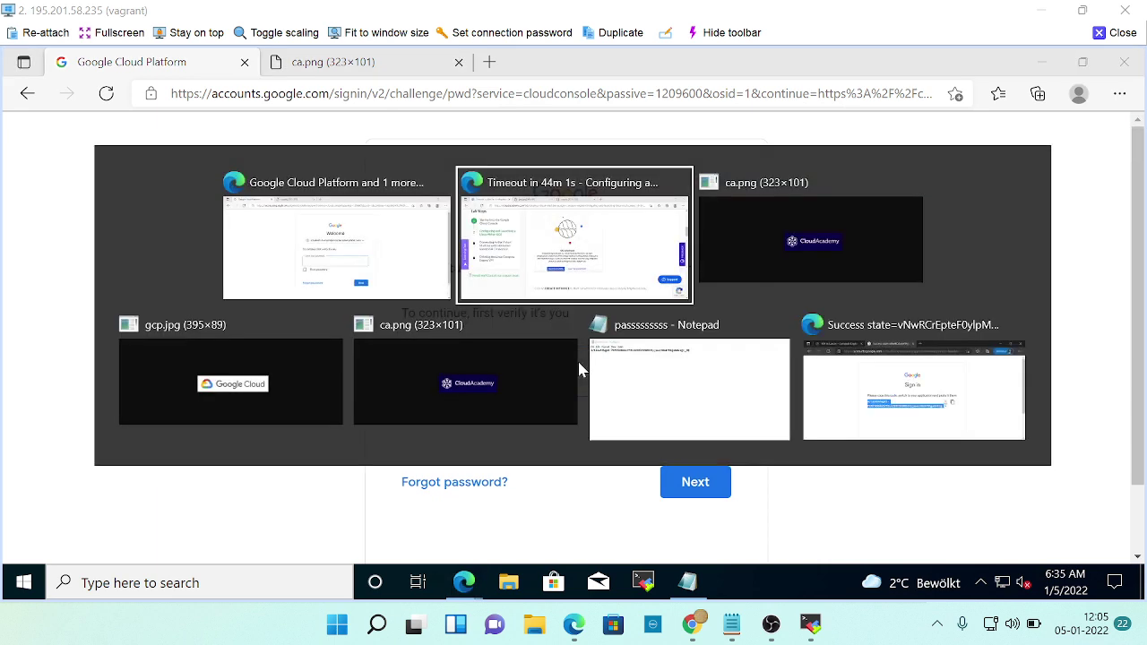
scroll(524, 336, "up", 5)
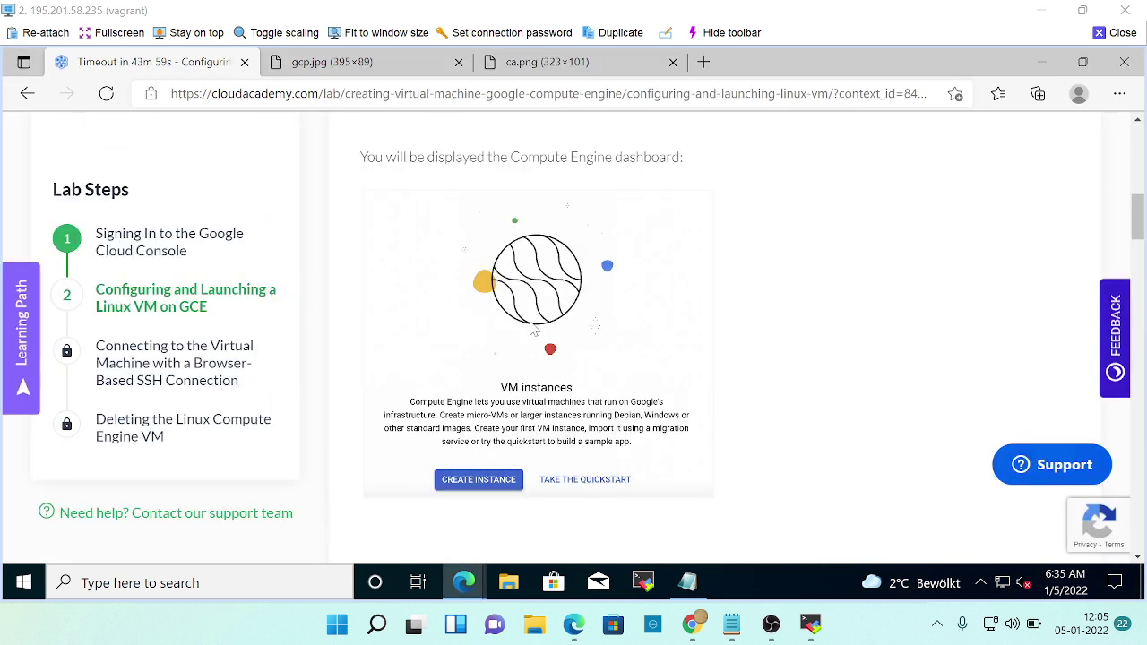
scroll(530, 328, "up", 2)
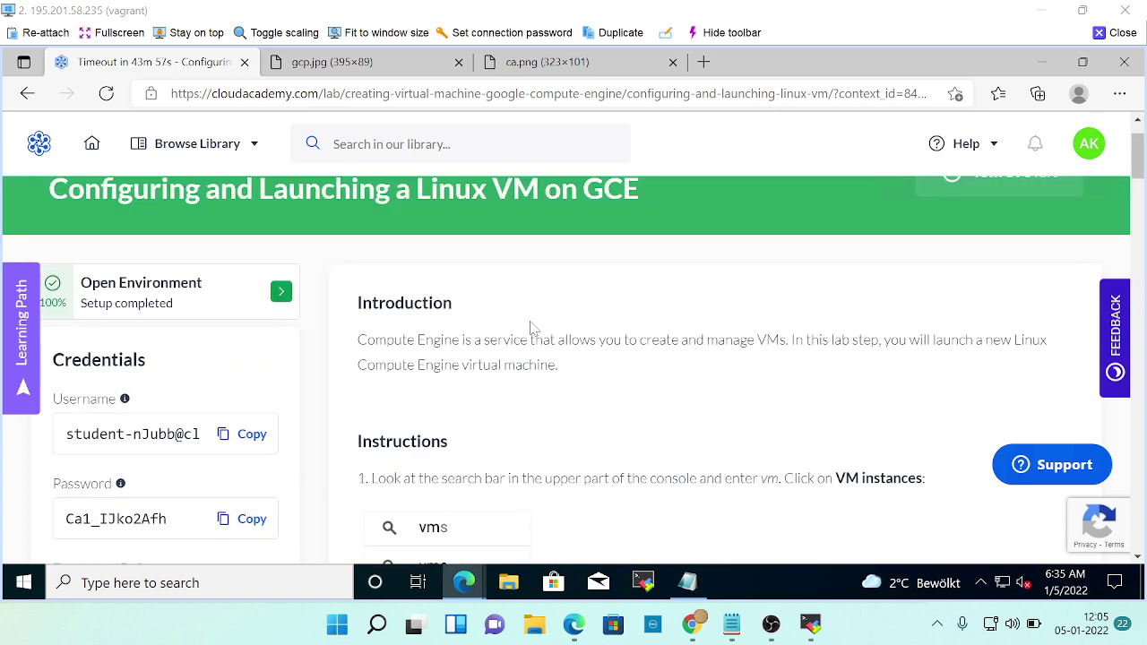
scroll(531, 328, "down", 2)
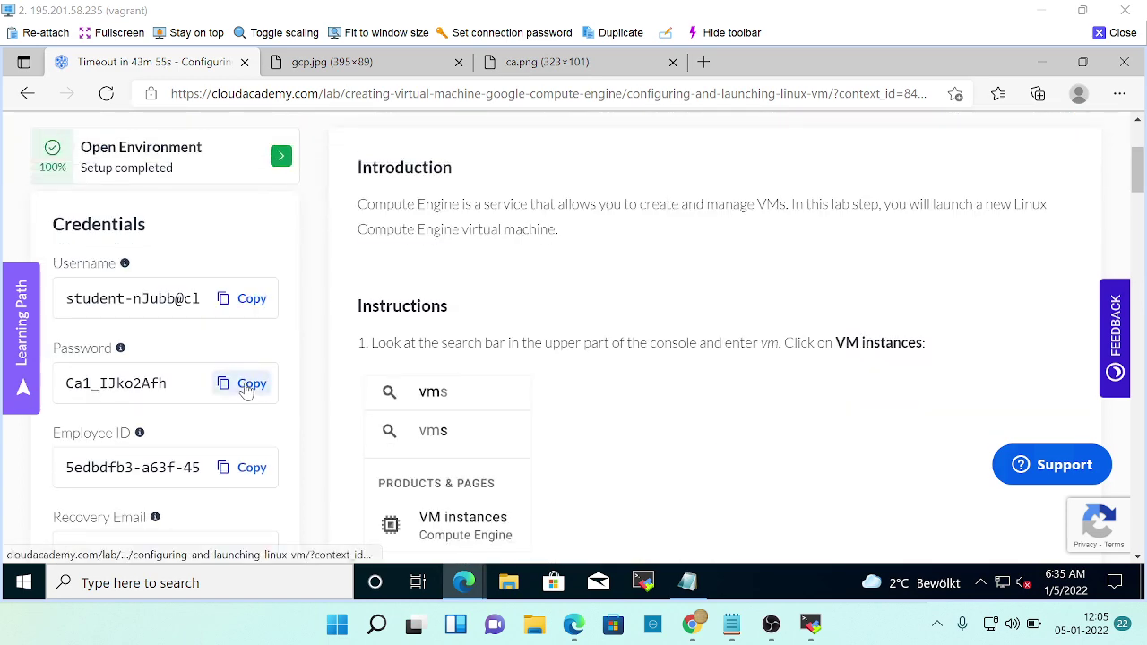
left_click(248, 387)
key("alt+Tab")
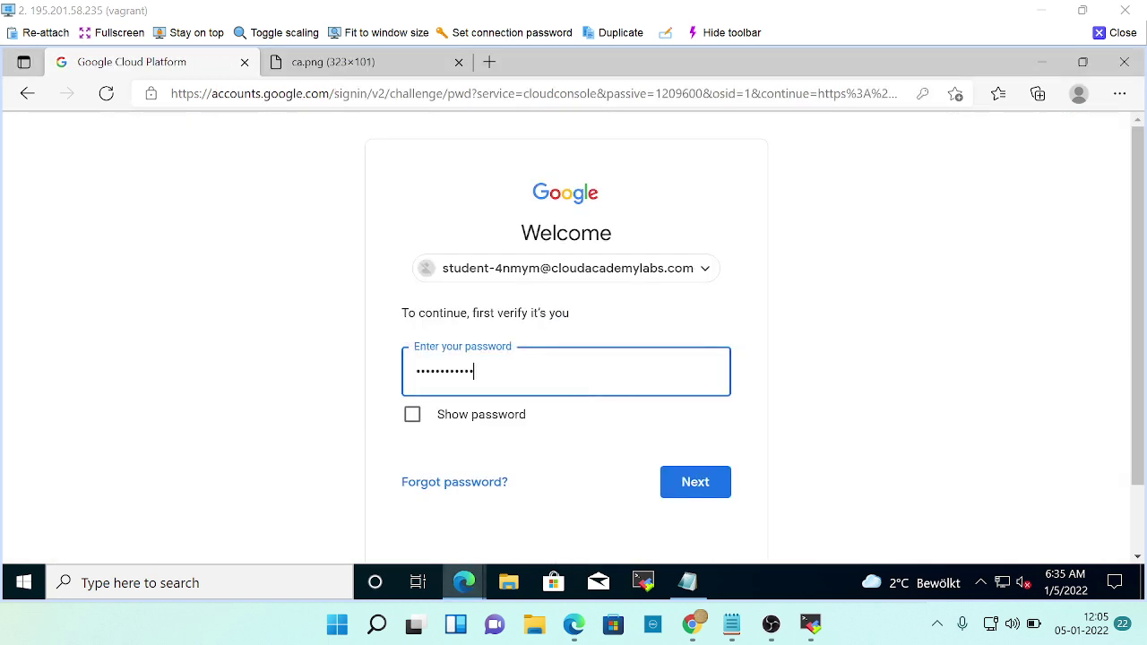
left_click(673, 481)
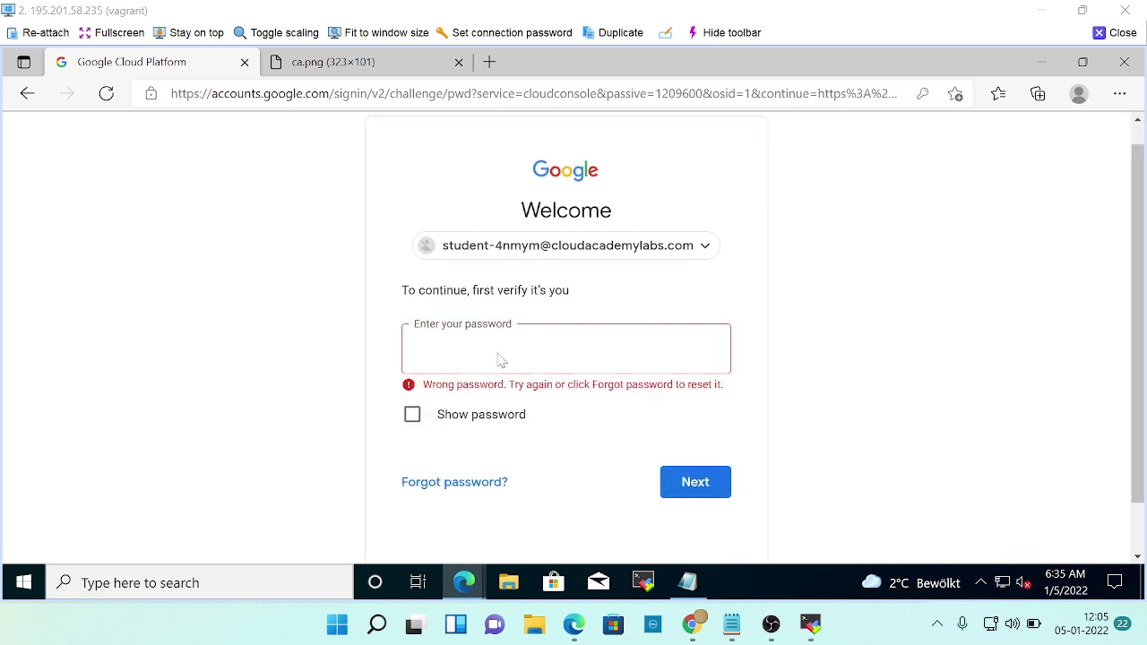
key("alt+Tab")
left_click(240, 389)
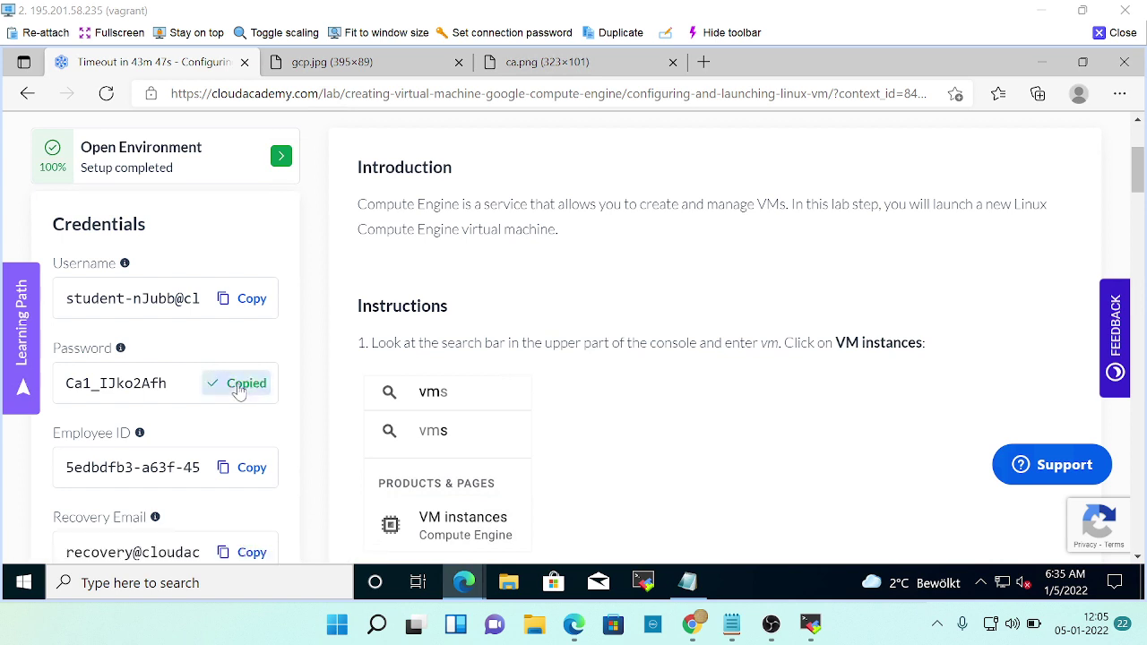
key("alt+Tab")
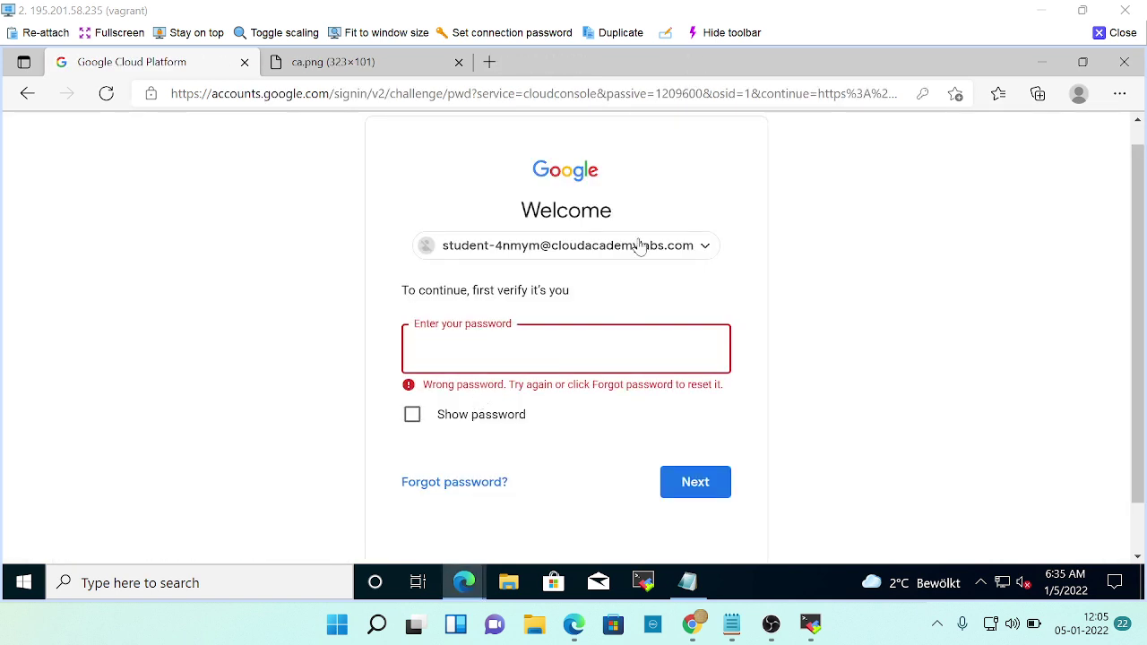
Switch to a different account and enter the lab's student username.
left_click(618, 245)
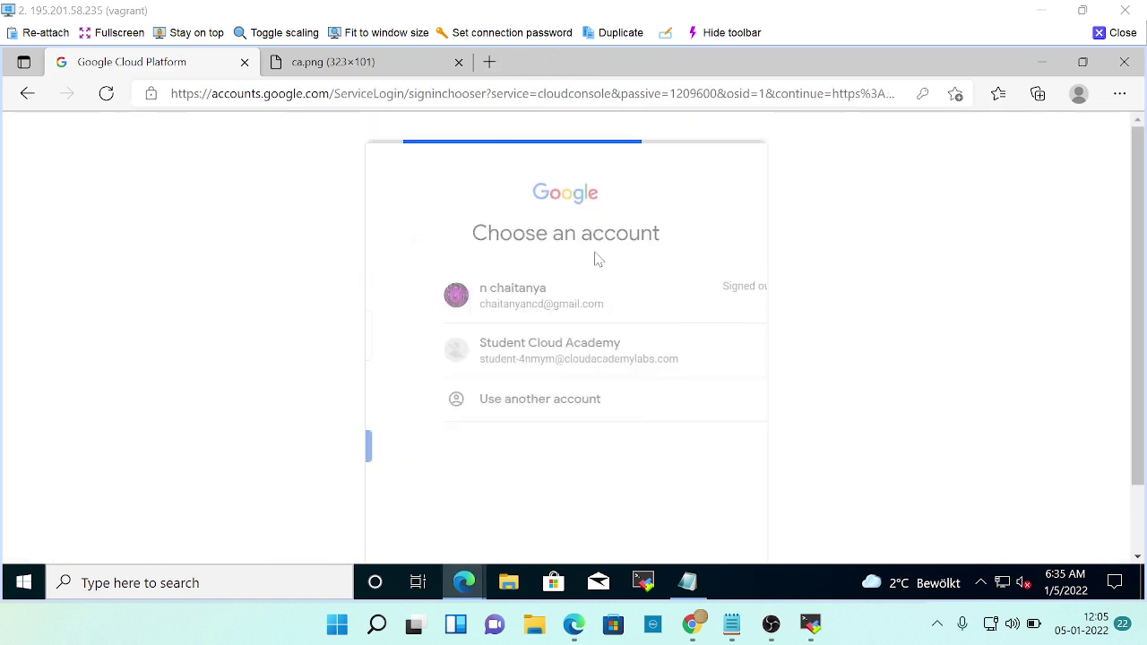
left_click(491, 401)
key("alt+Tab")
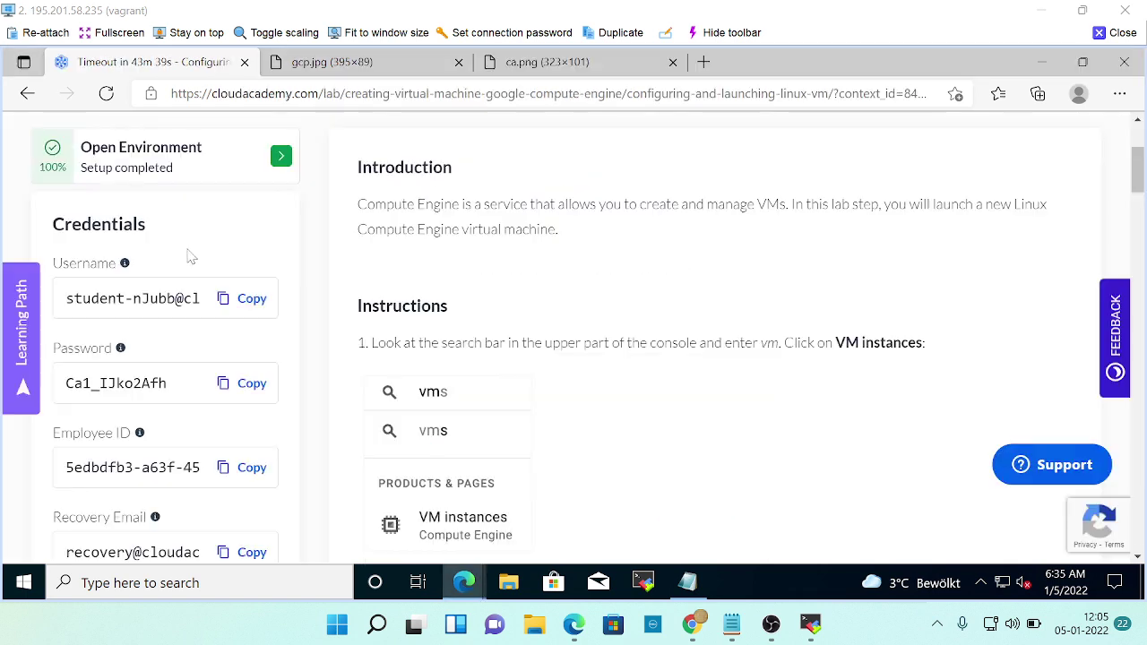
left_click(231, 307)
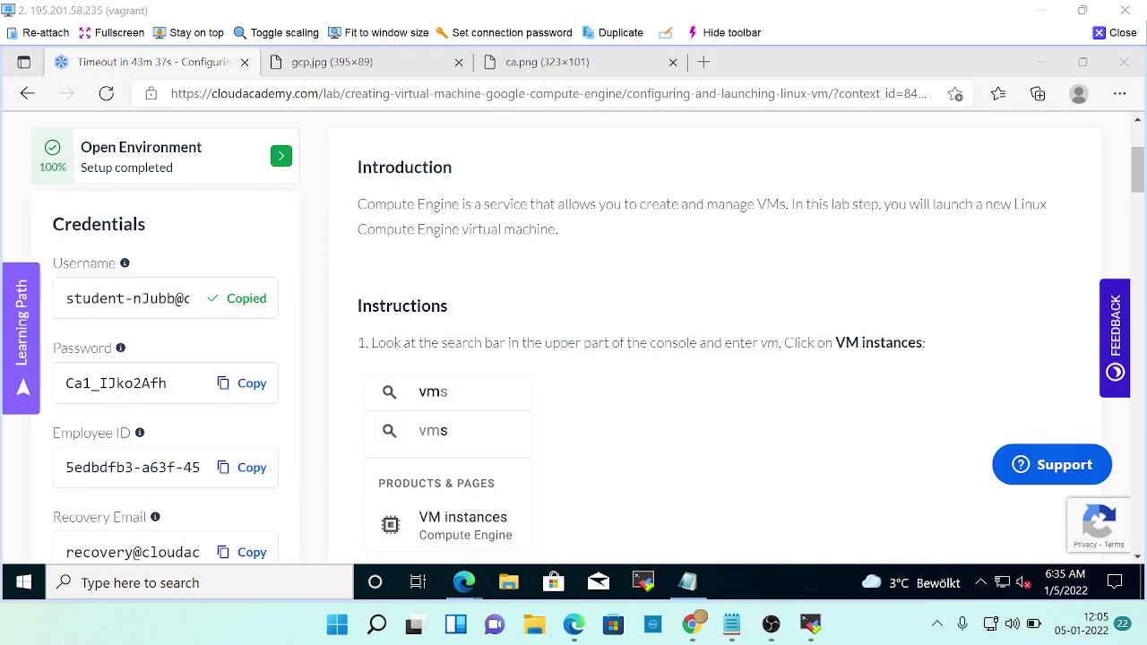
key("alt+Tab")
key("ctrl+v")
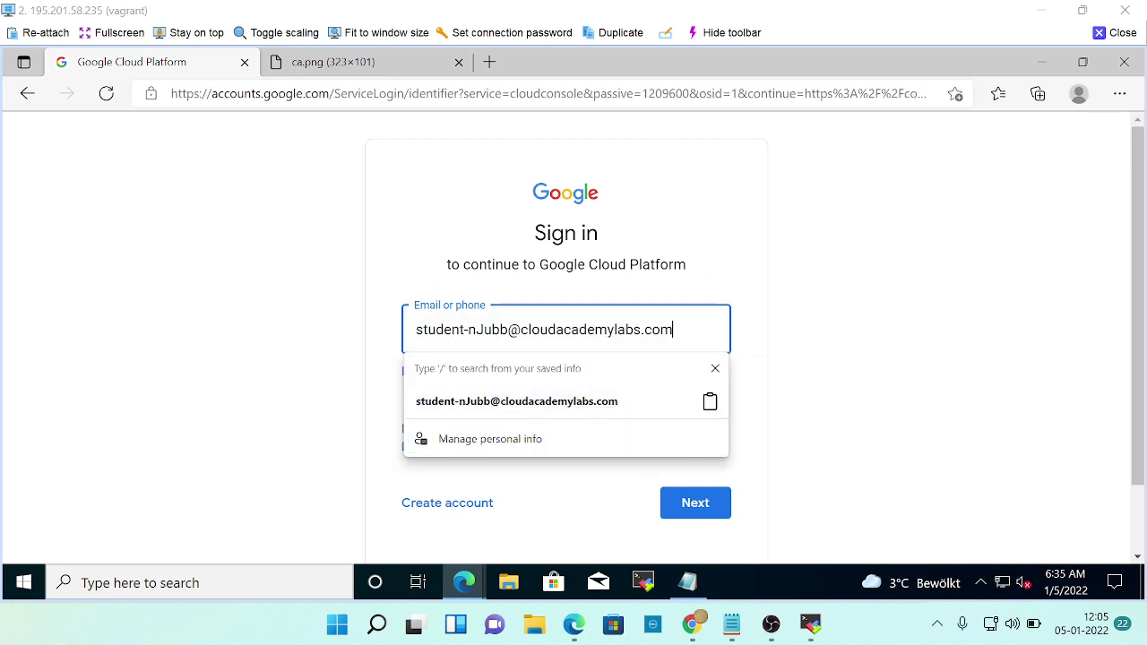
left_click(692, 503)
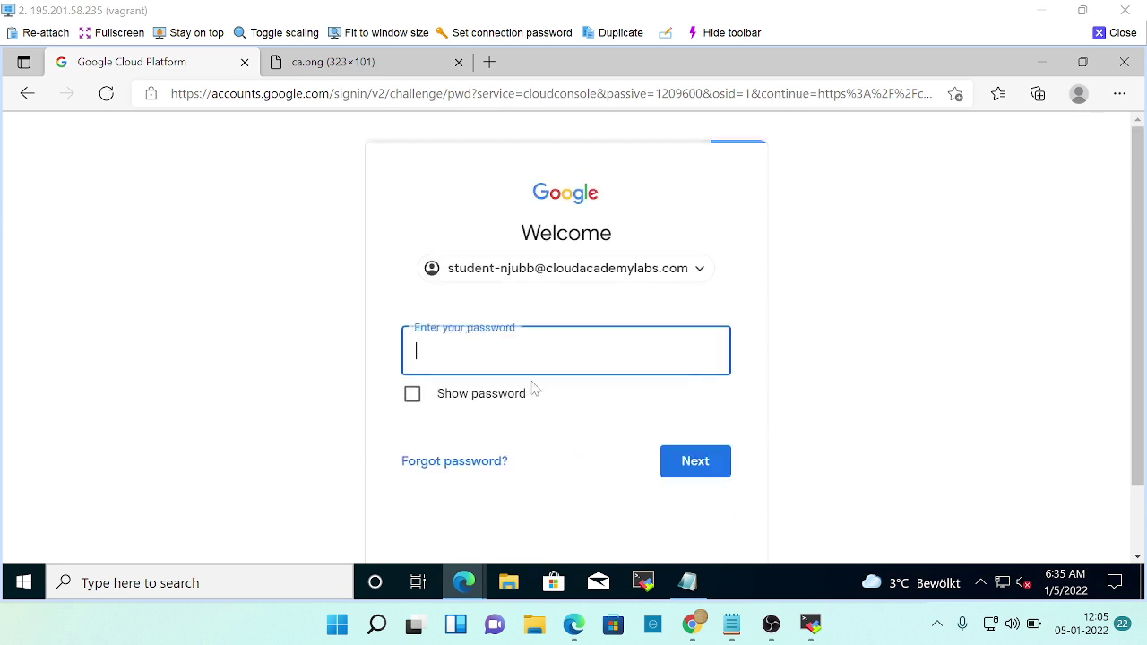
Paste the lab account password and submit it.
key("alt+Tab")
left_click(242, 390)
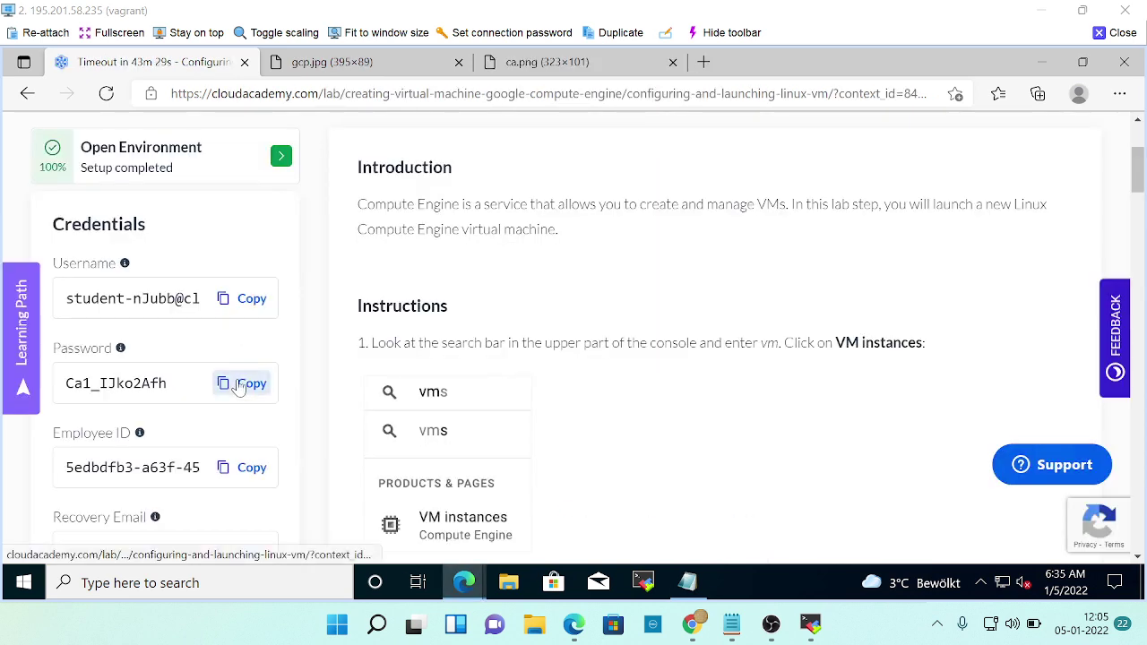
key("alt+Tab")
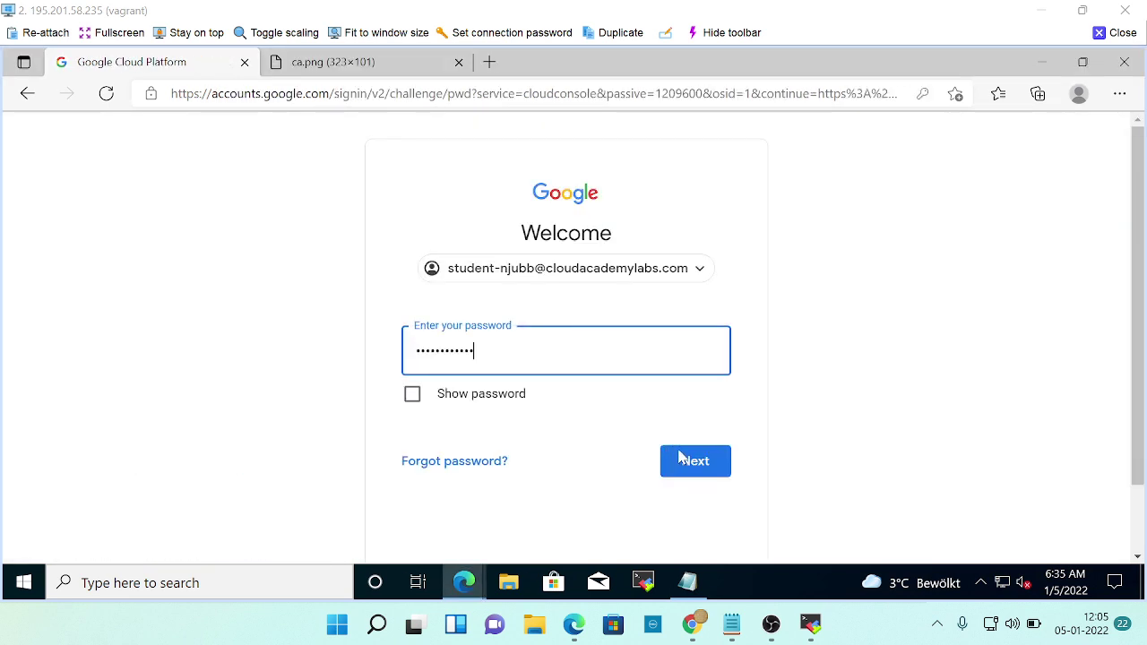
left_click(682, 460)
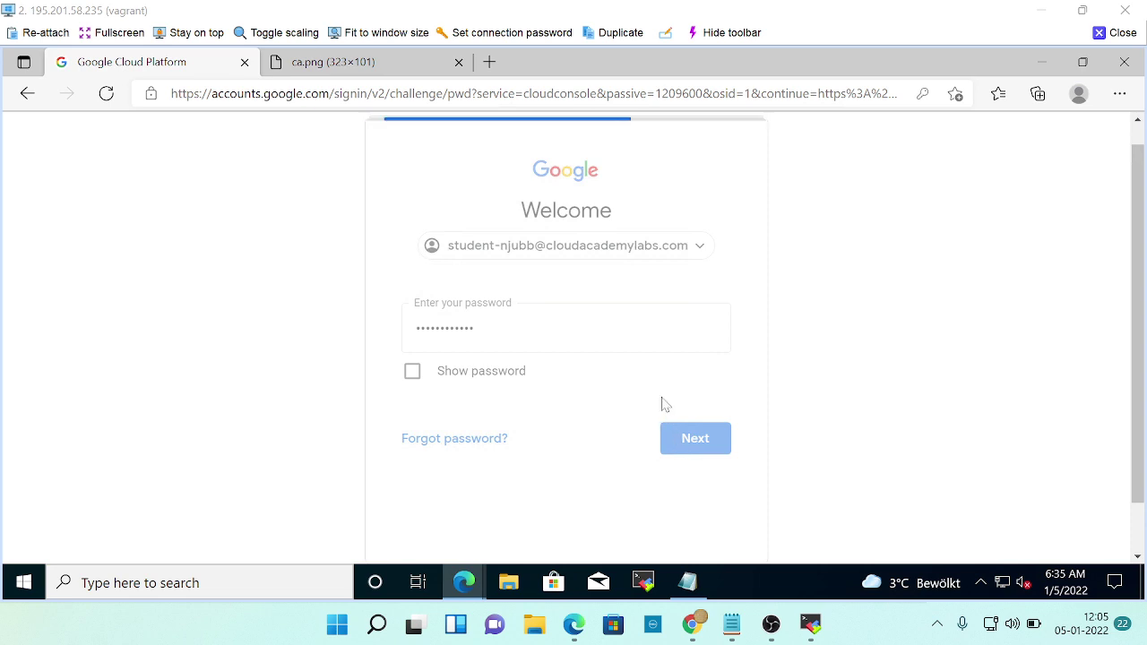
Verify identity by pasting the lab's recovery email.
key("alt+Tab")
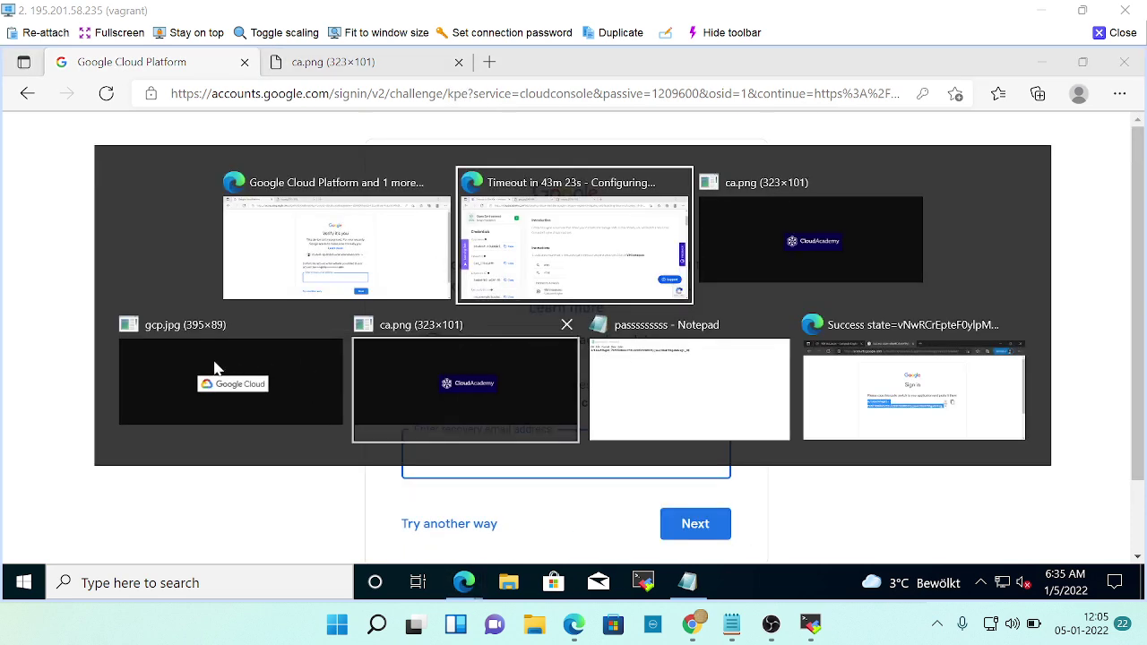
scroll(251, 444, "down", 1)
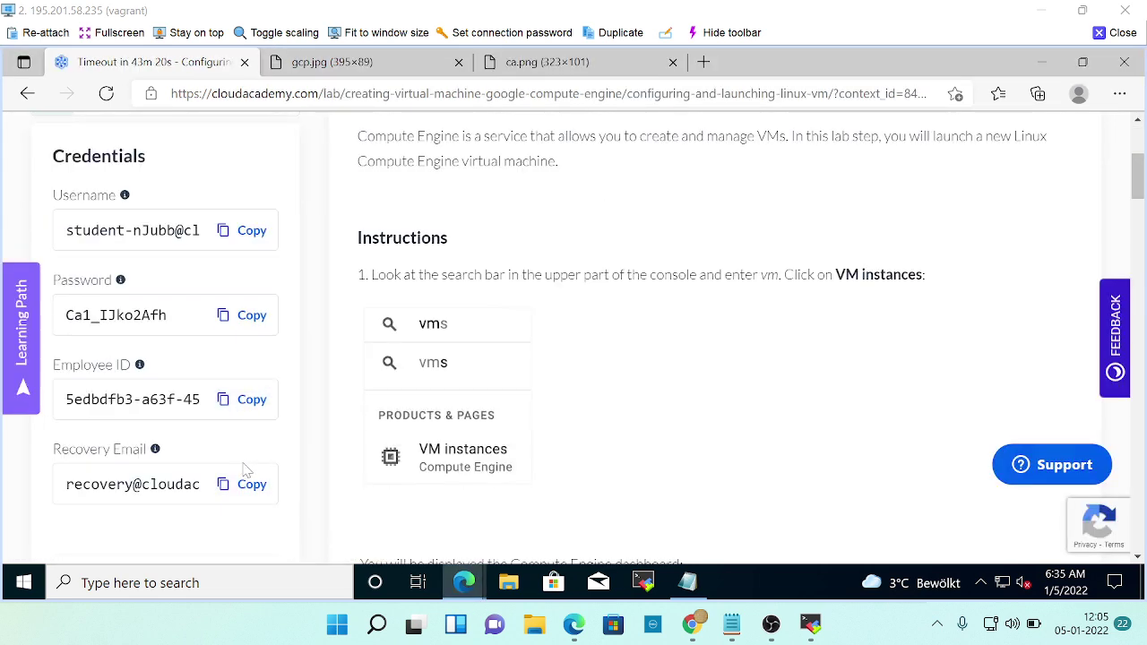
left_click(245, 485)
key("alt+Tab")
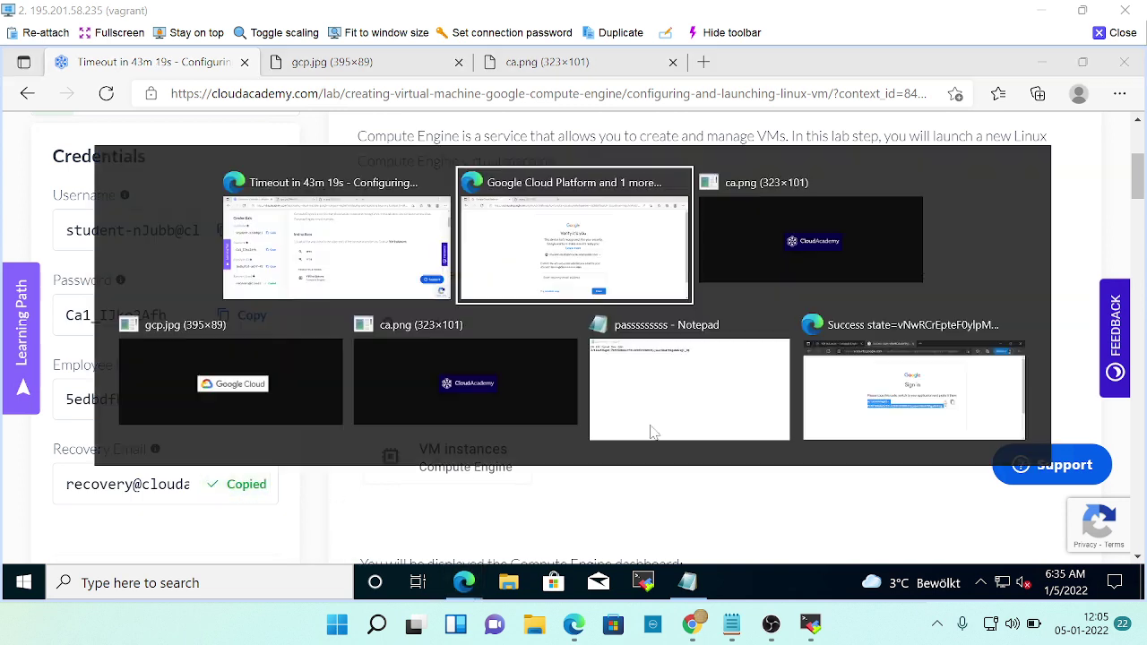
key("ctrl+v")
left_click(699, 533)
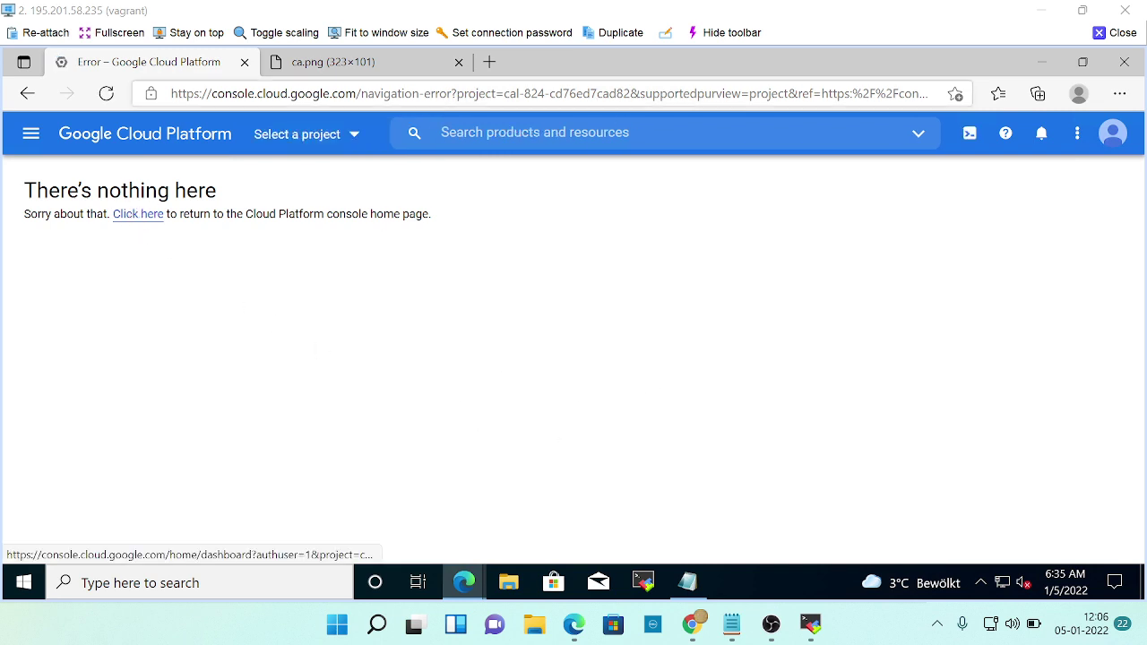
Switch the console to the lab project.
key("/")
left_click(328, 142)
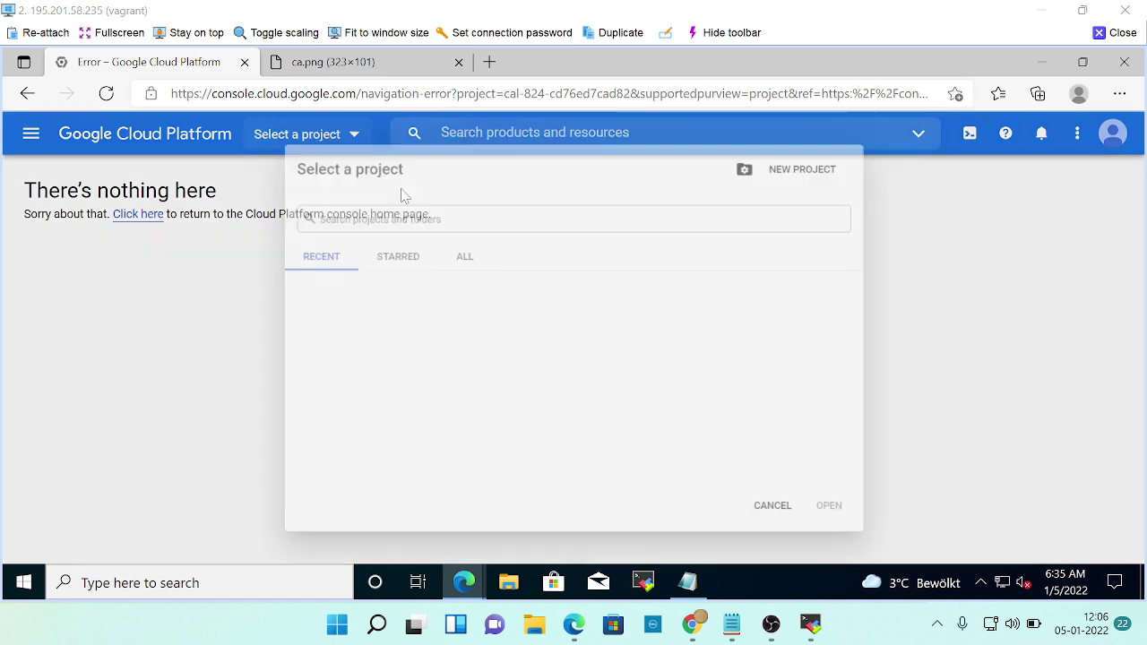
left_click(375, 328)
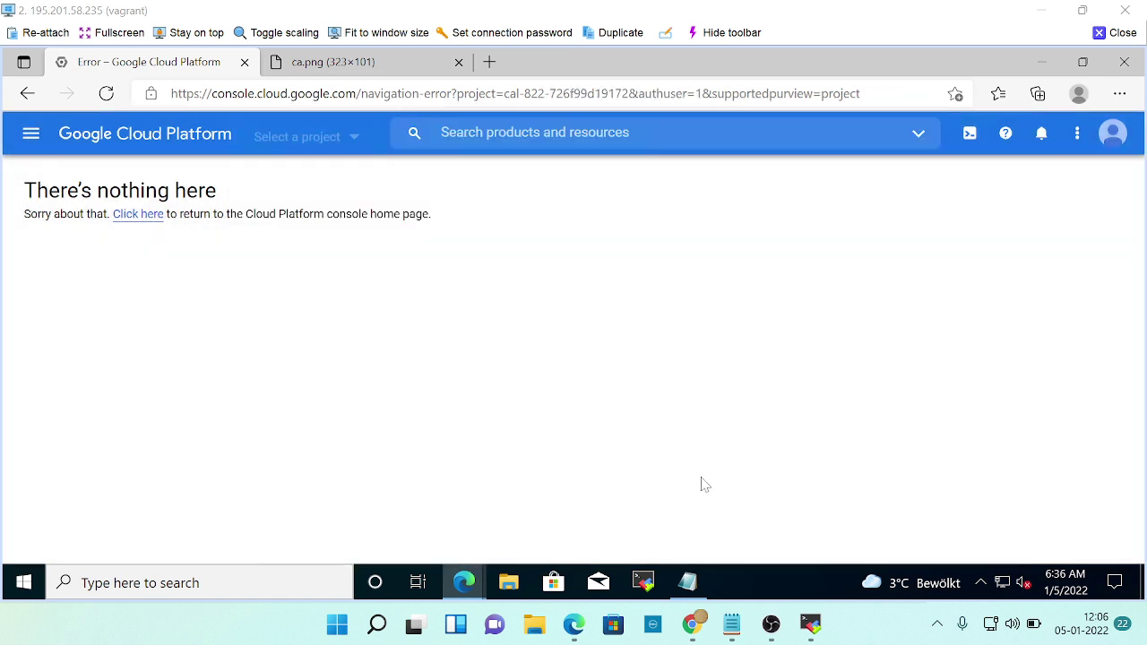
Go to Compute Engine > VM instances through the navigation menu.
left_click(31, 134)
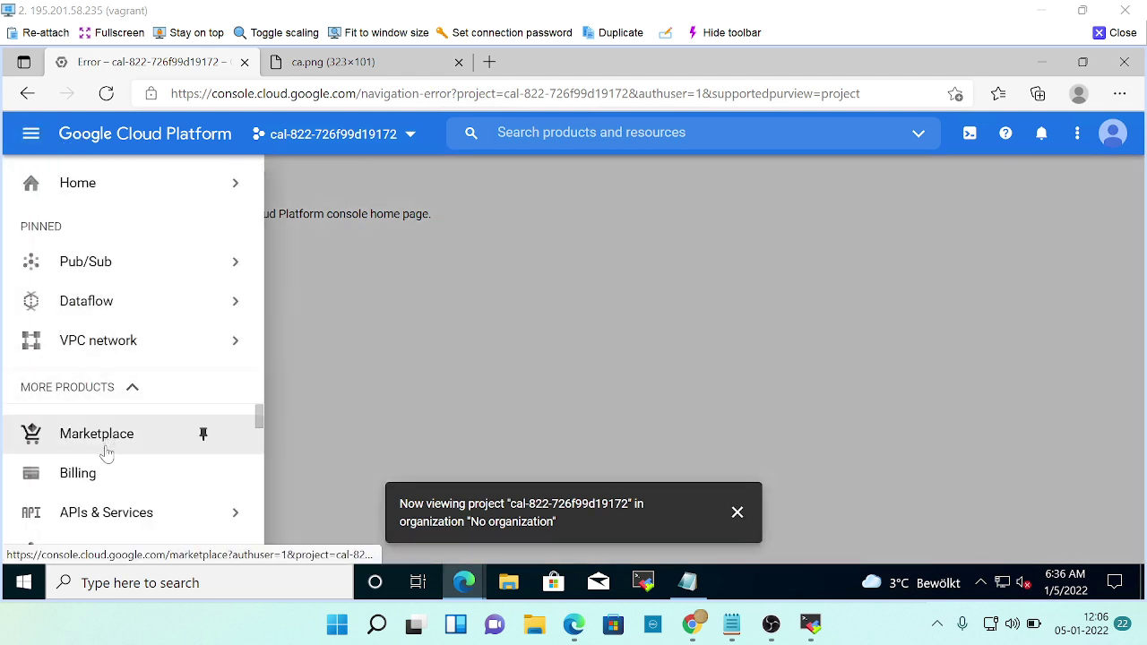
scroll(107, 474, "down", 1)
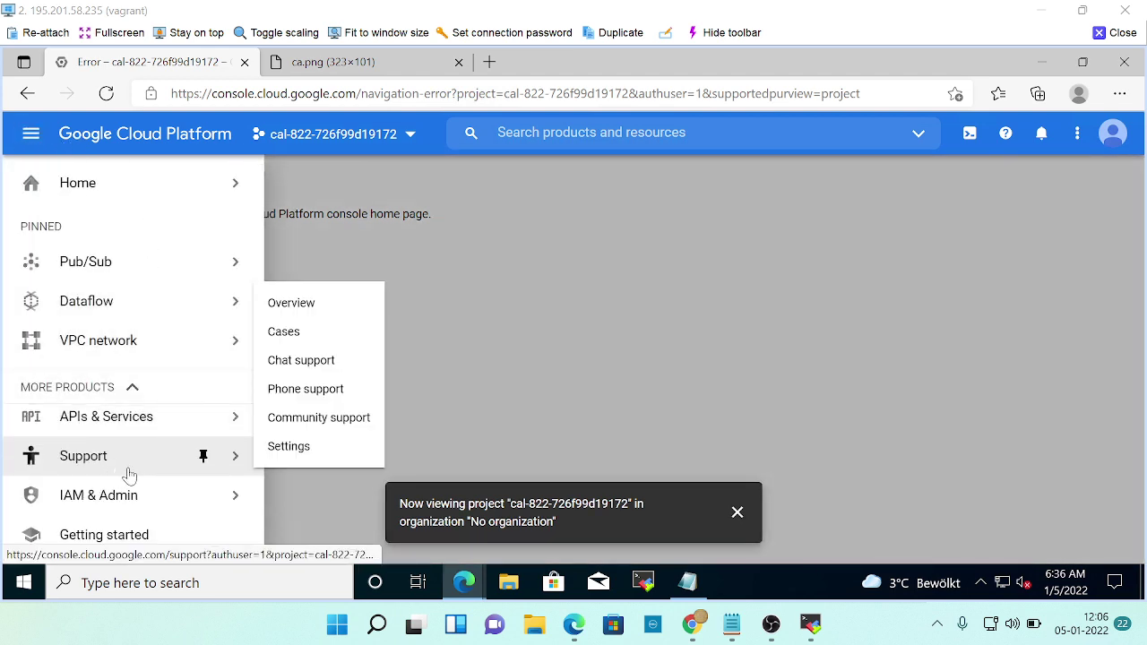
scroll(130, 475, "up", 1)
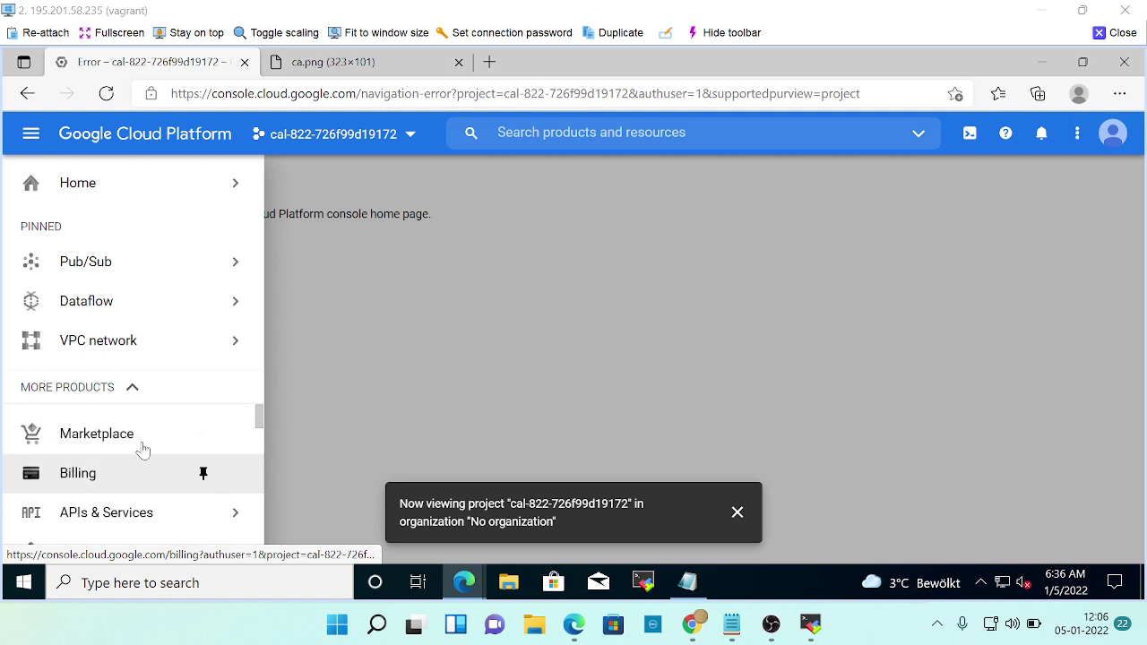
scroll(141, 448, "down", 1)
scroll(144, 446, "down", 3)
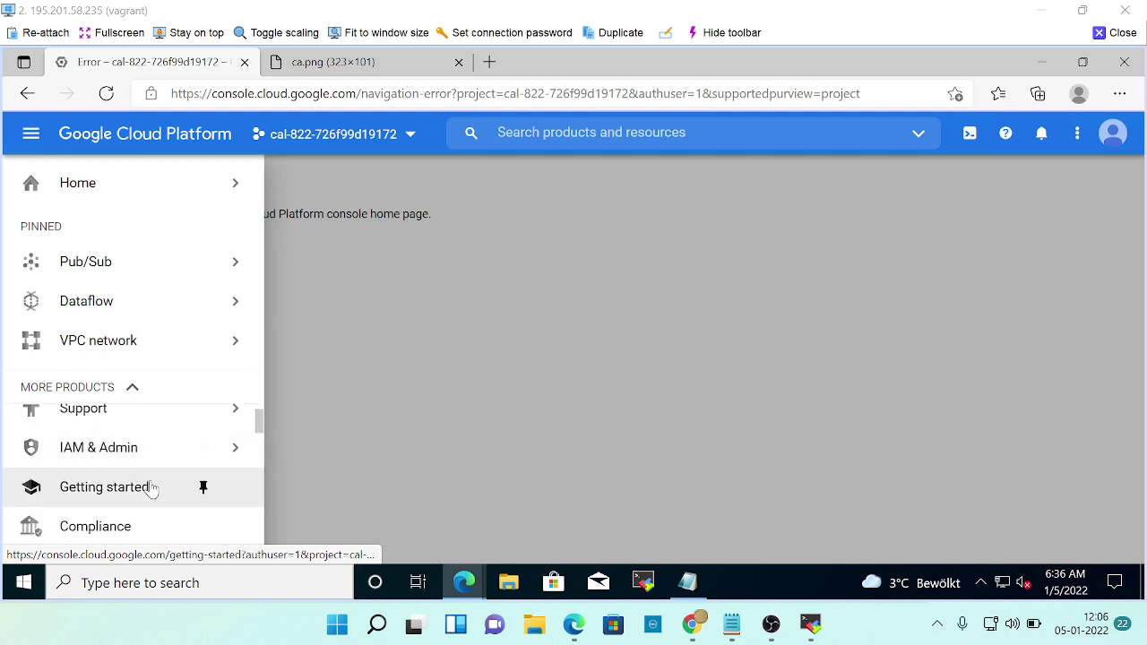
scroll(150, 488, "down", 1)
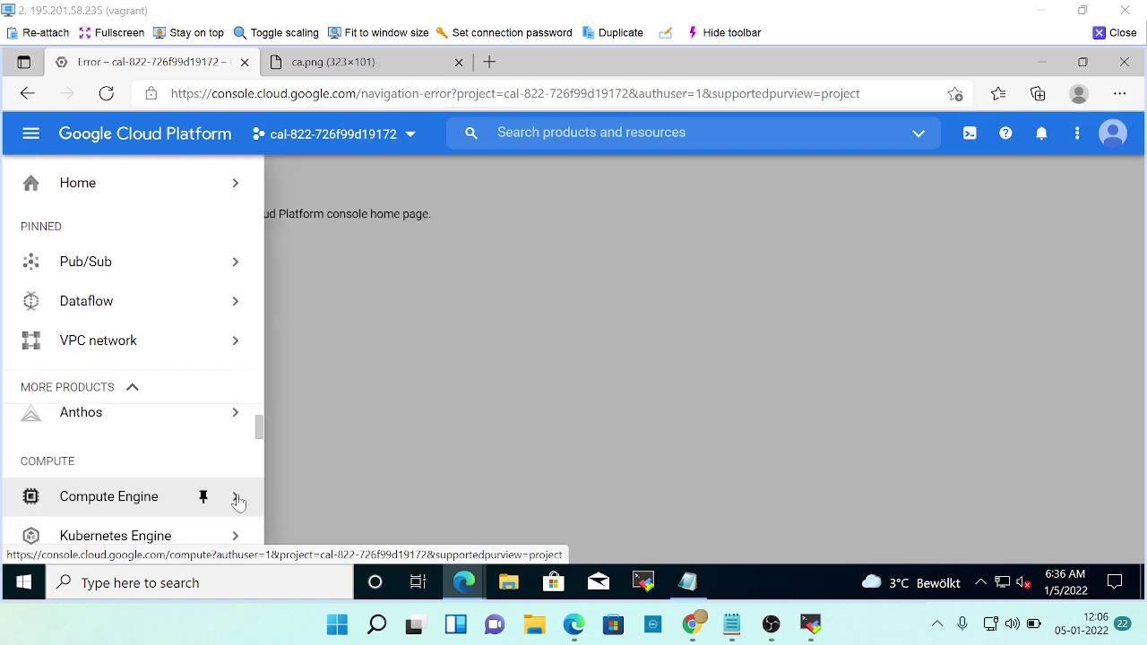
mouse_move(205, 500)
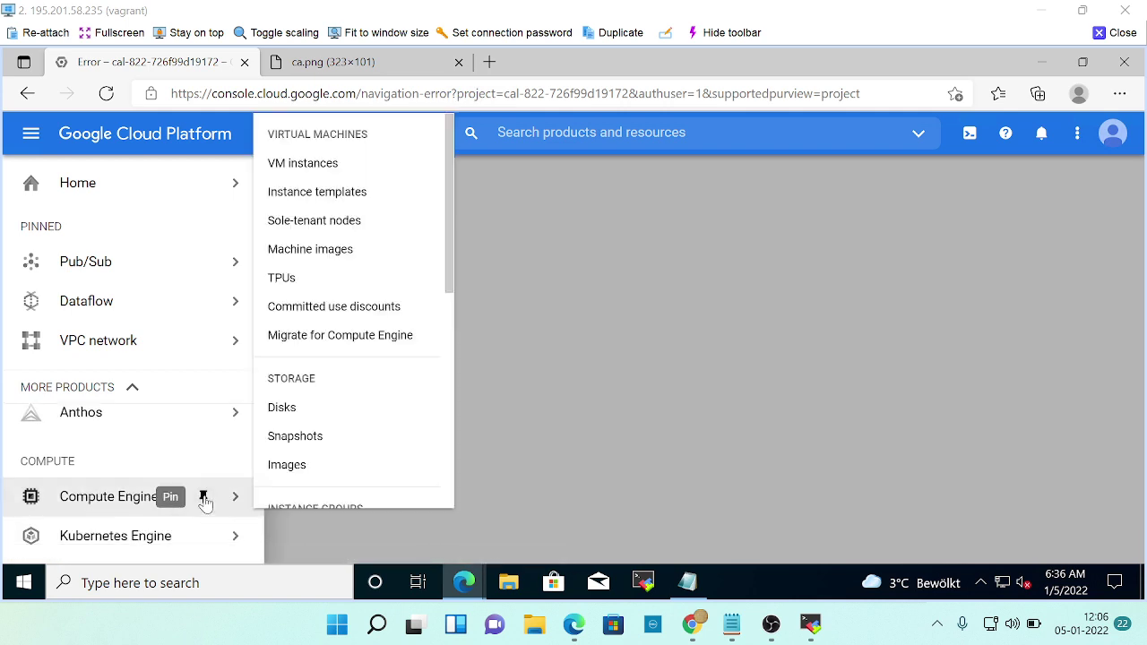
left_click(305, 163)
key("alt+Tab")
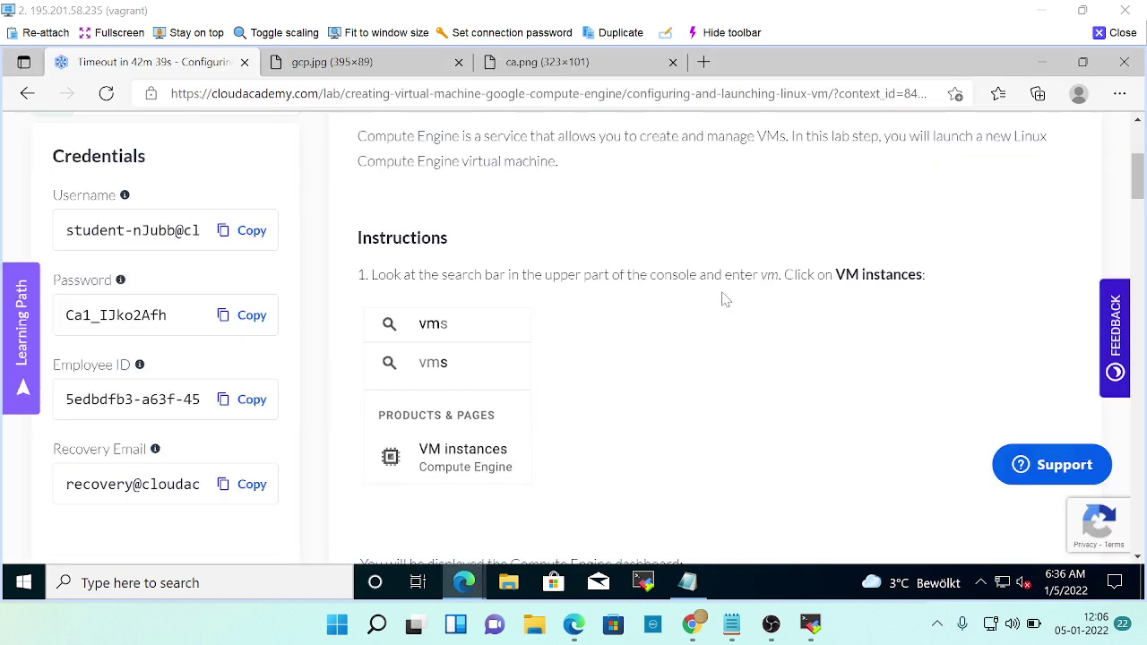
Start creating a new VM instance after reviewing the lab instructions.
scroll(726, 300, "down", 6)
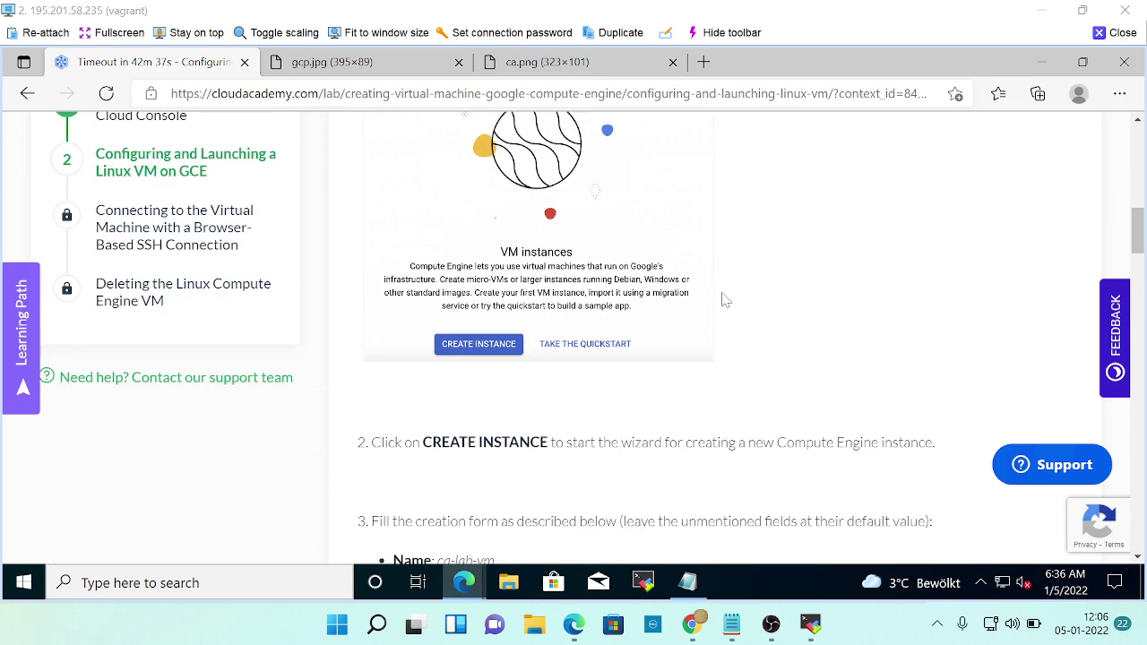
scroll(725, 301, "down", 2)
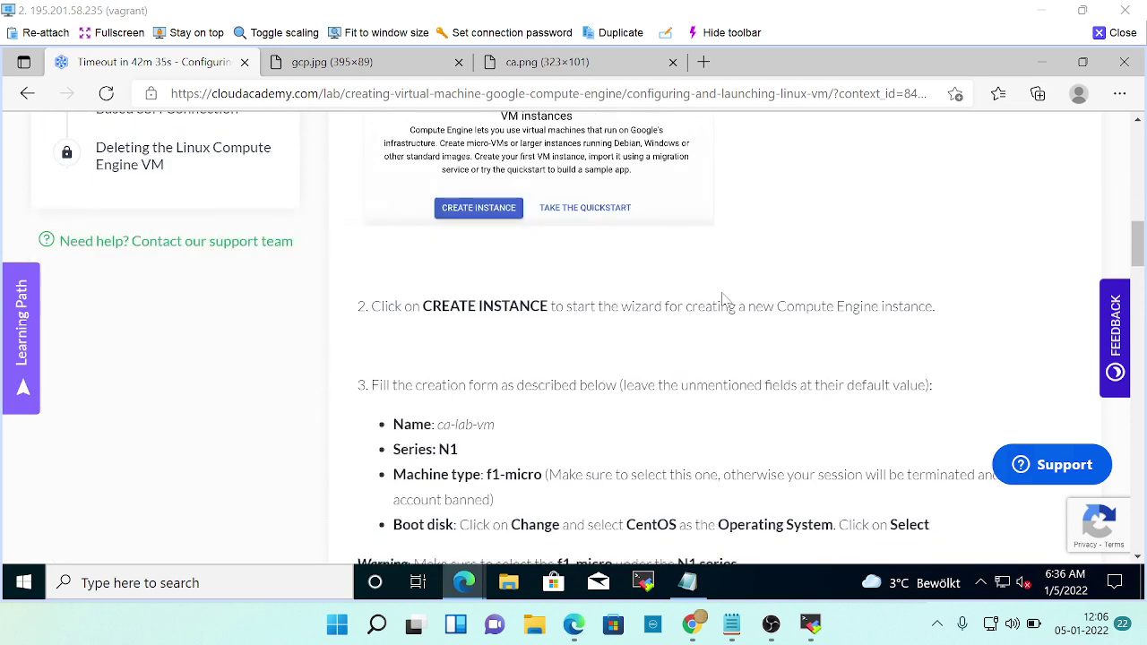
key("alt+Tab")
scroll(566, 466, "down", 3)
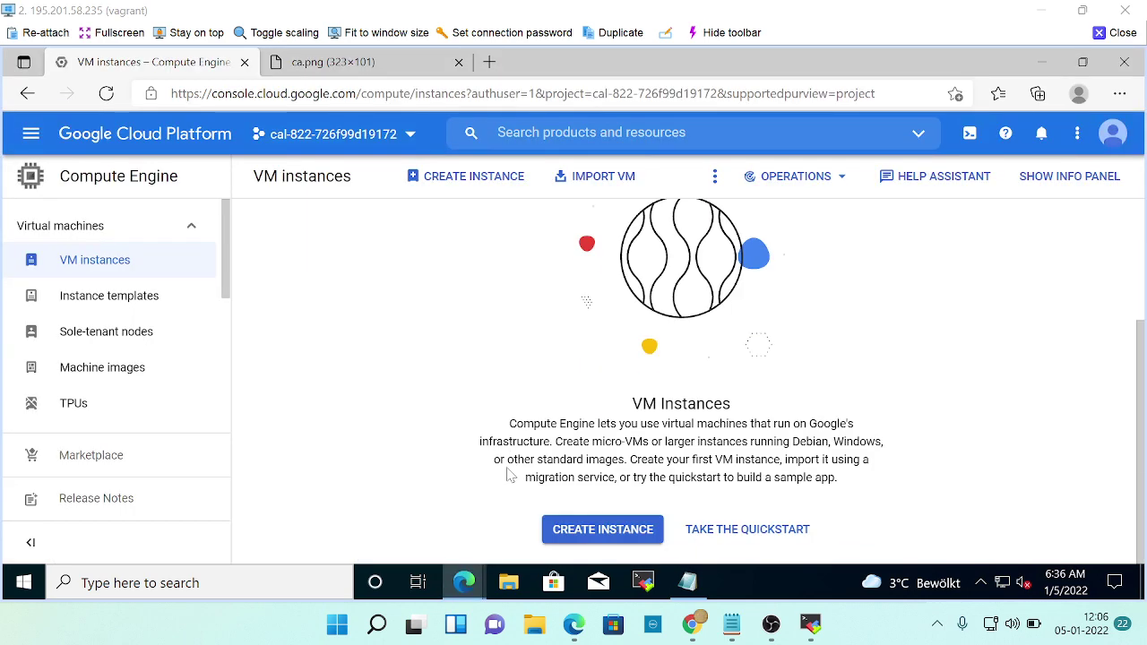
left_click(609, 527)
Replace the default instance-1 name with ca-lab-vm, copied from the lab page.
key("alt+Tab")
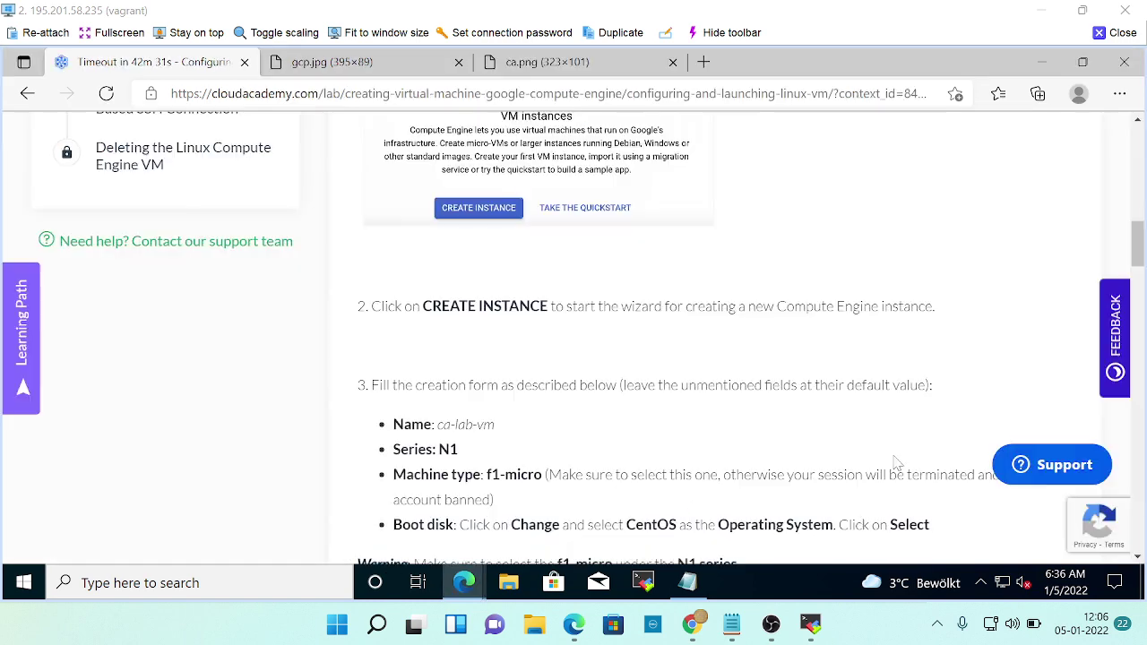
scroll(730, 433, "down", 2)
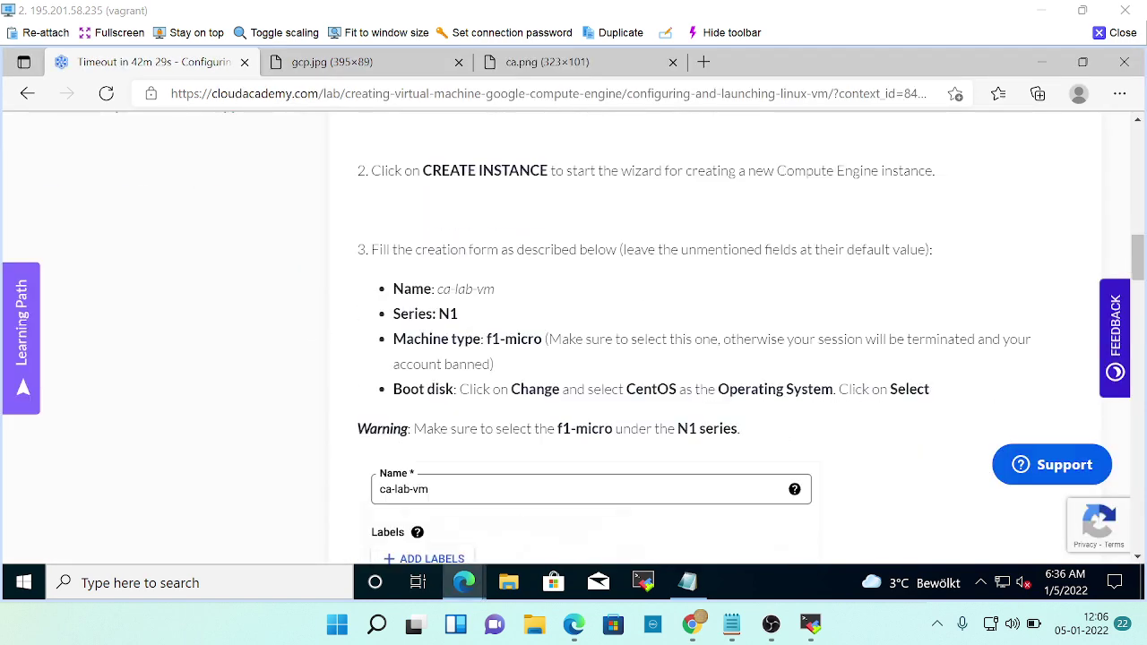
left_click_drag(437, 288, 477, 289)
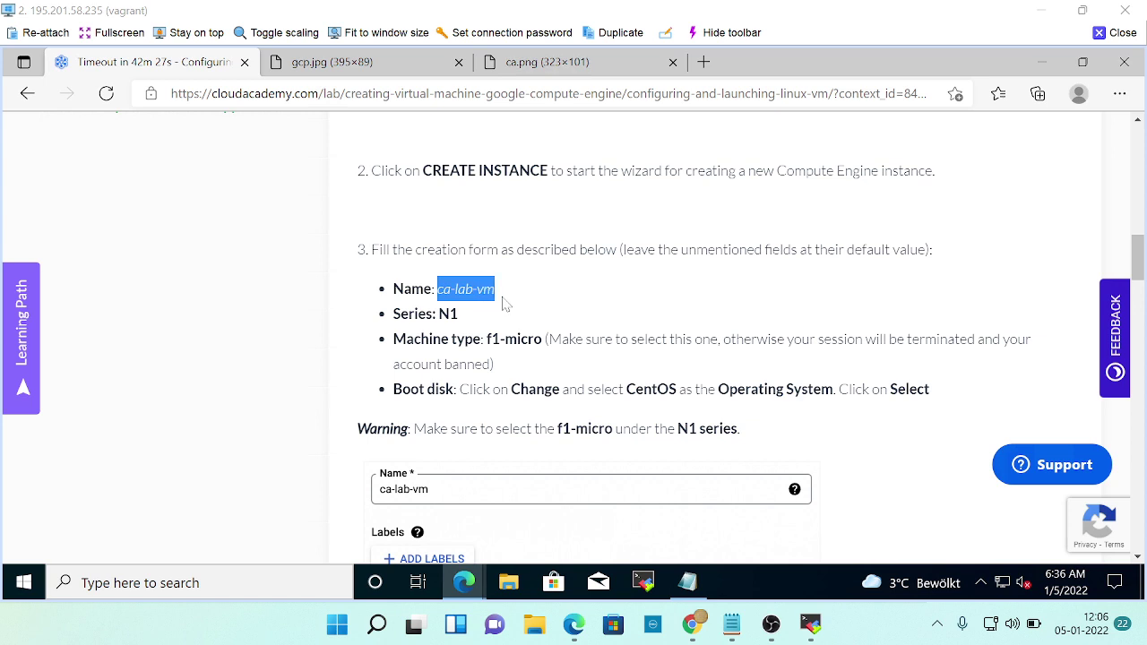
key("alt+Tab")
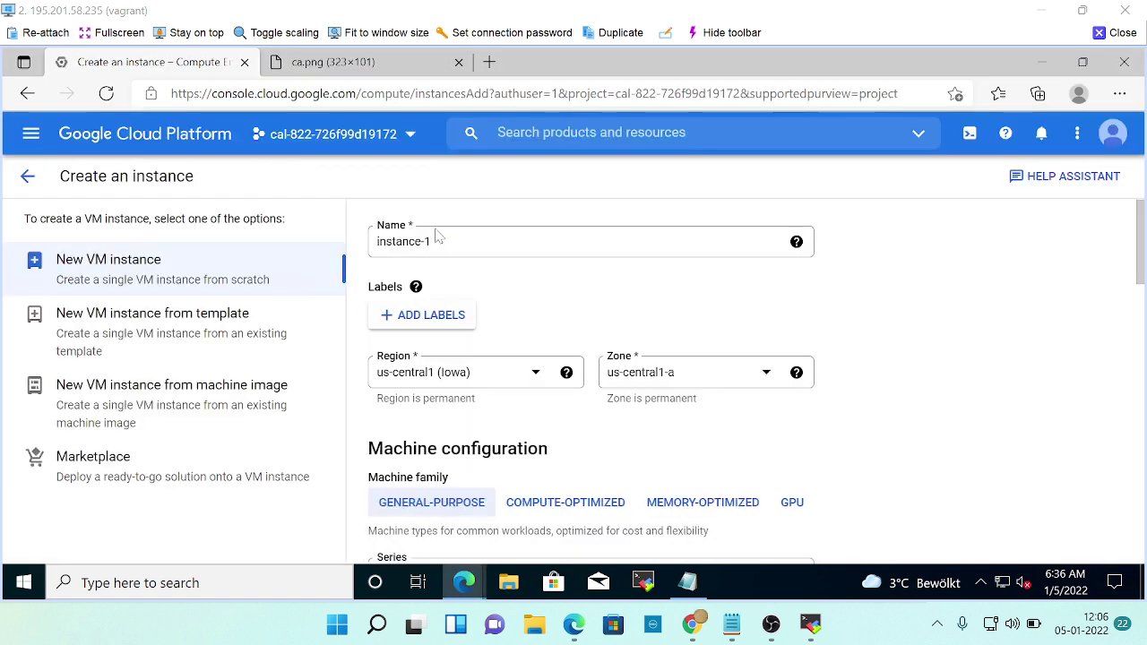
left_click_drag(434, 242, 367, 253)
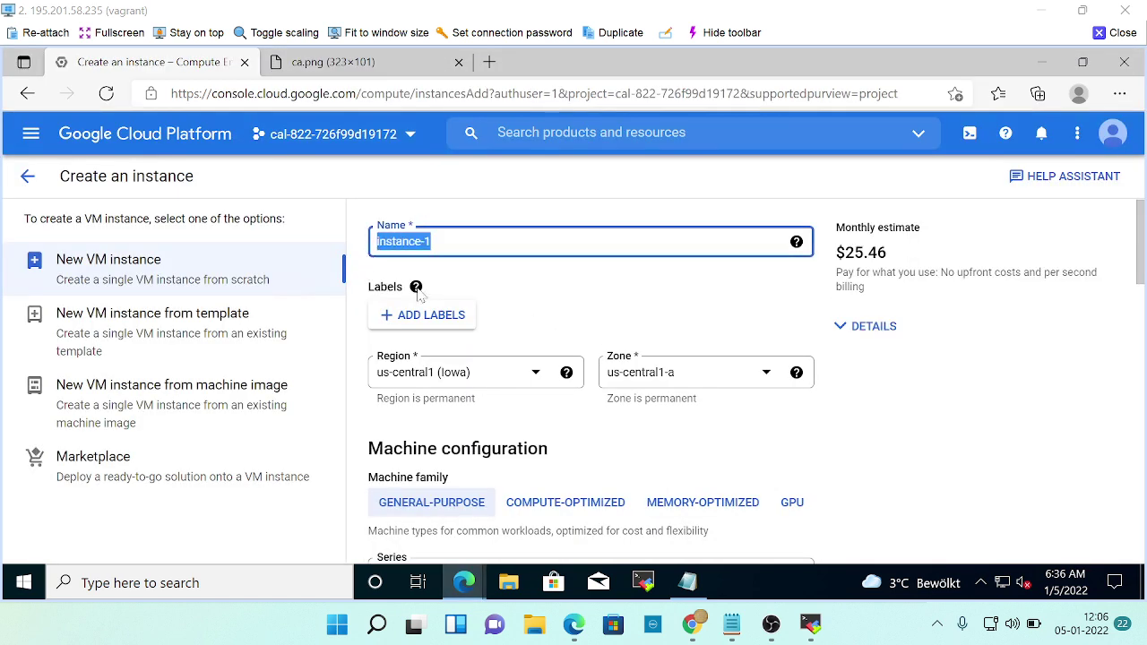
type("ca-lab-vm")
key("alt+Tab")
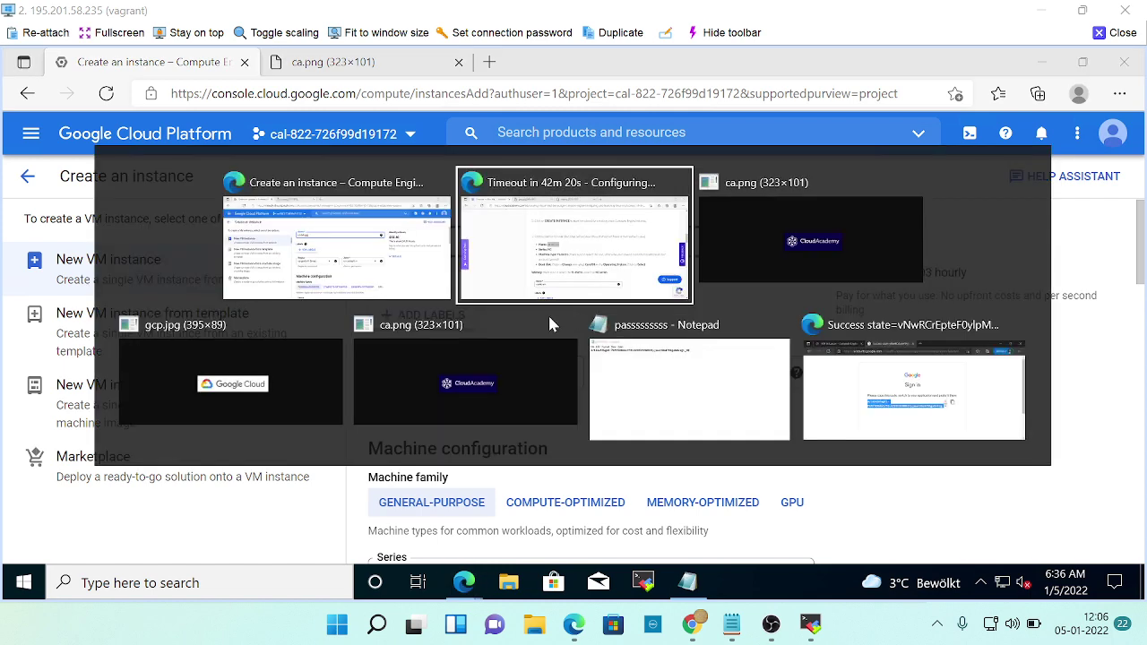
key("alt+Tab")
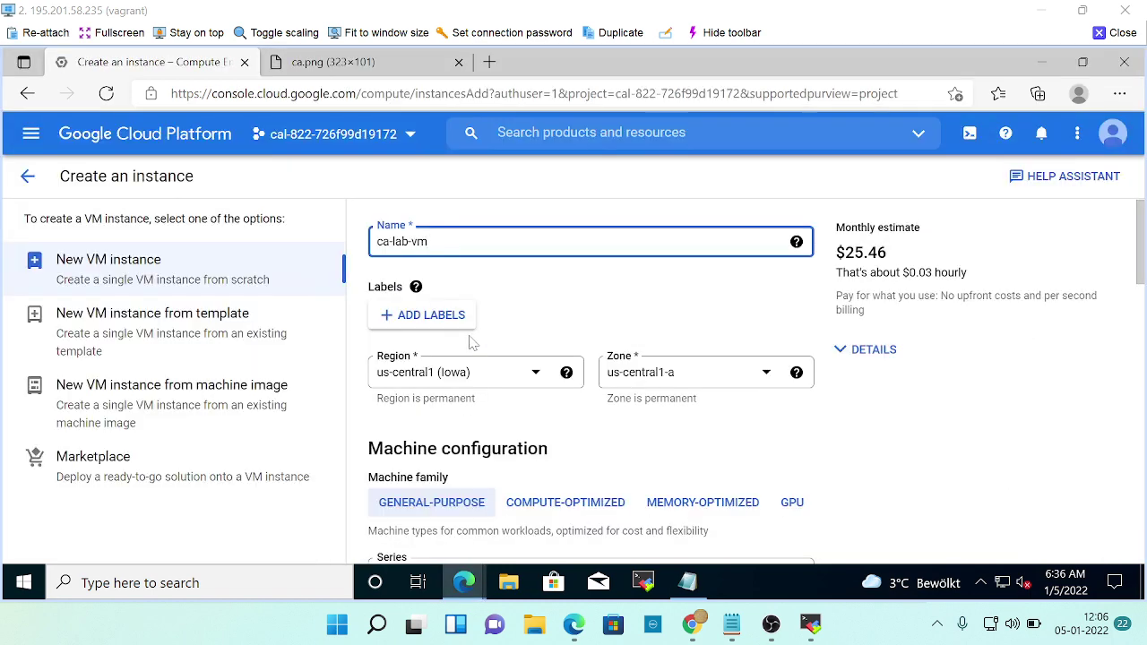
scroll(473, 342, "down", 1)
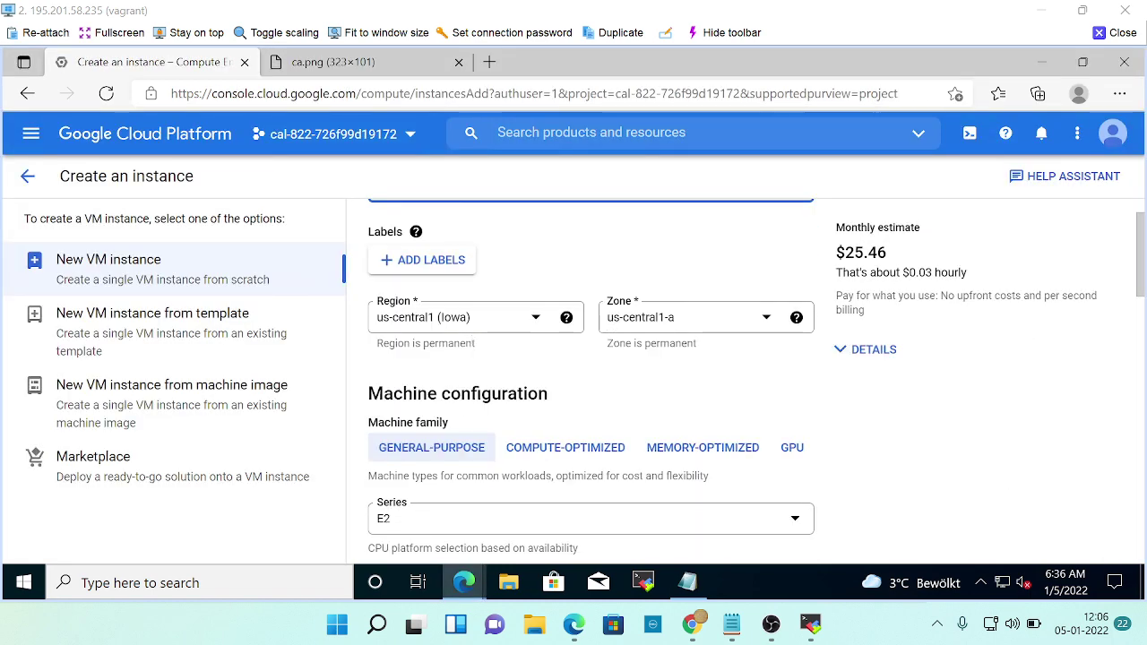
scroll(591, 376, "down", 2)
Select the N1 machine series, checking it against the lab instructions.
left_click(446, 448)
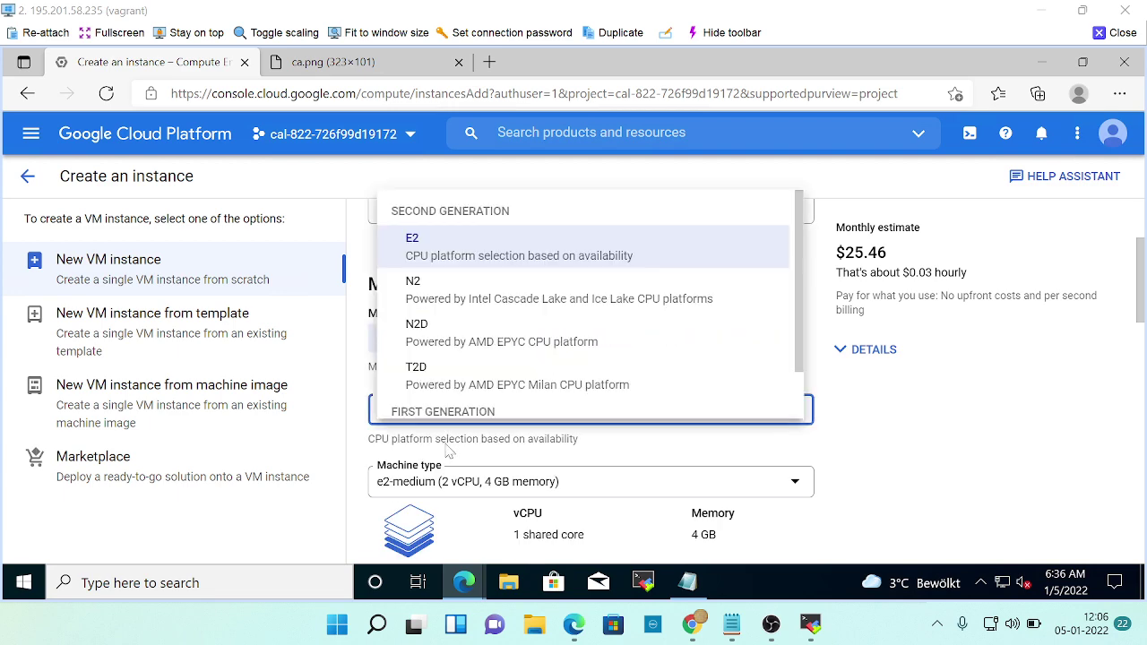
scroll(446, 401, "down", 1)
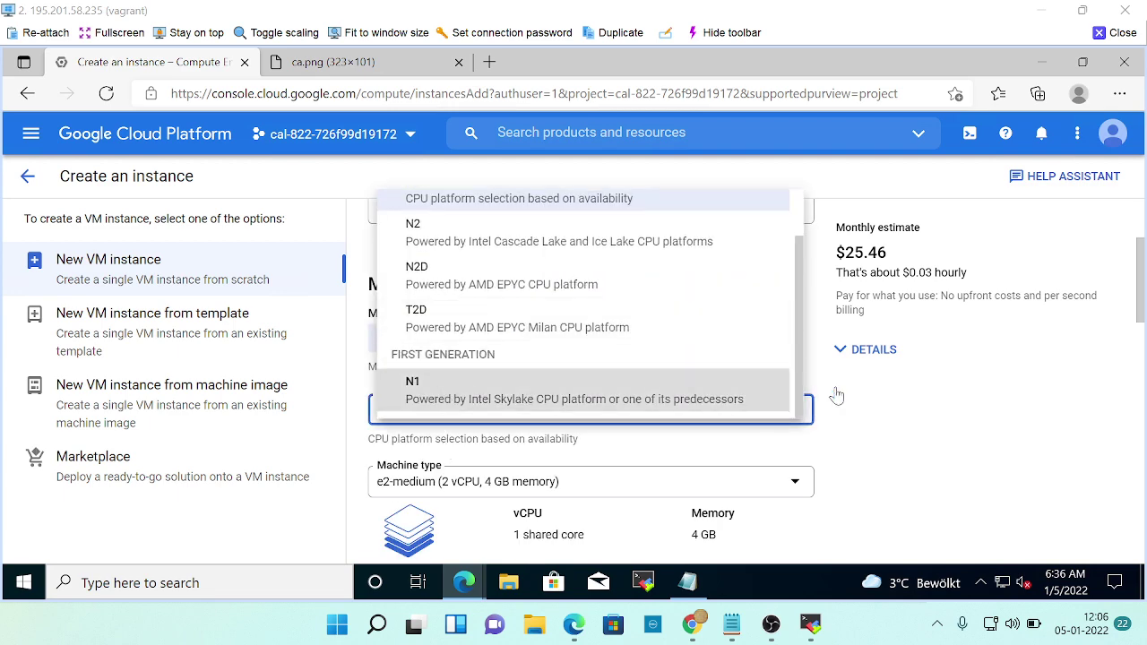
key("alt+Tab")
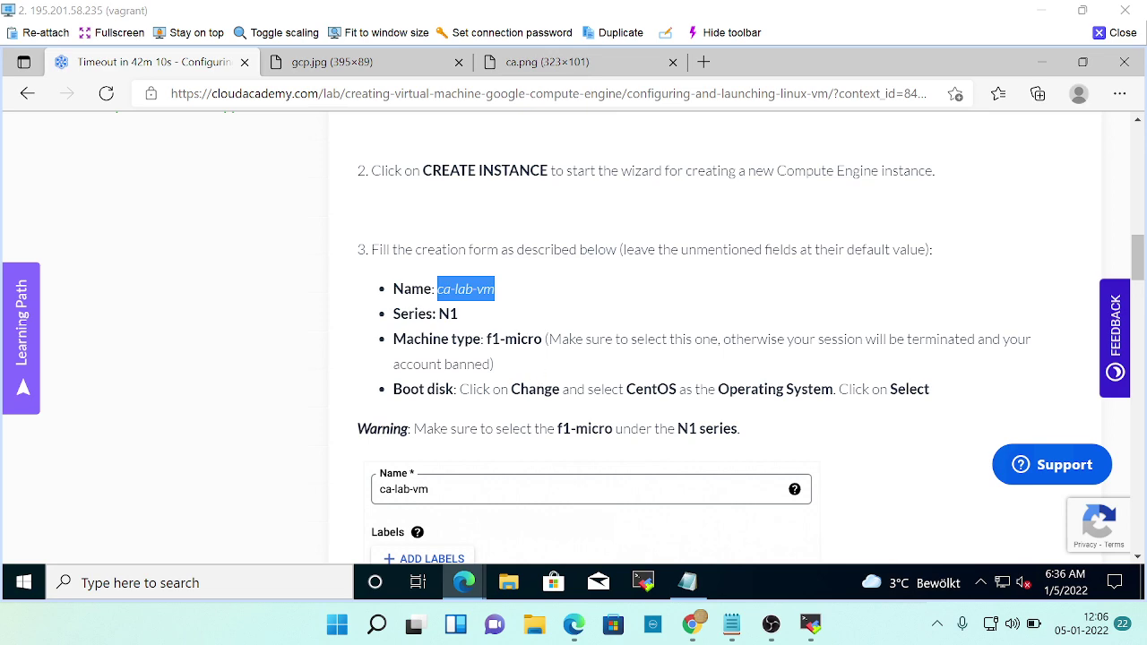
key("alt+Tab")
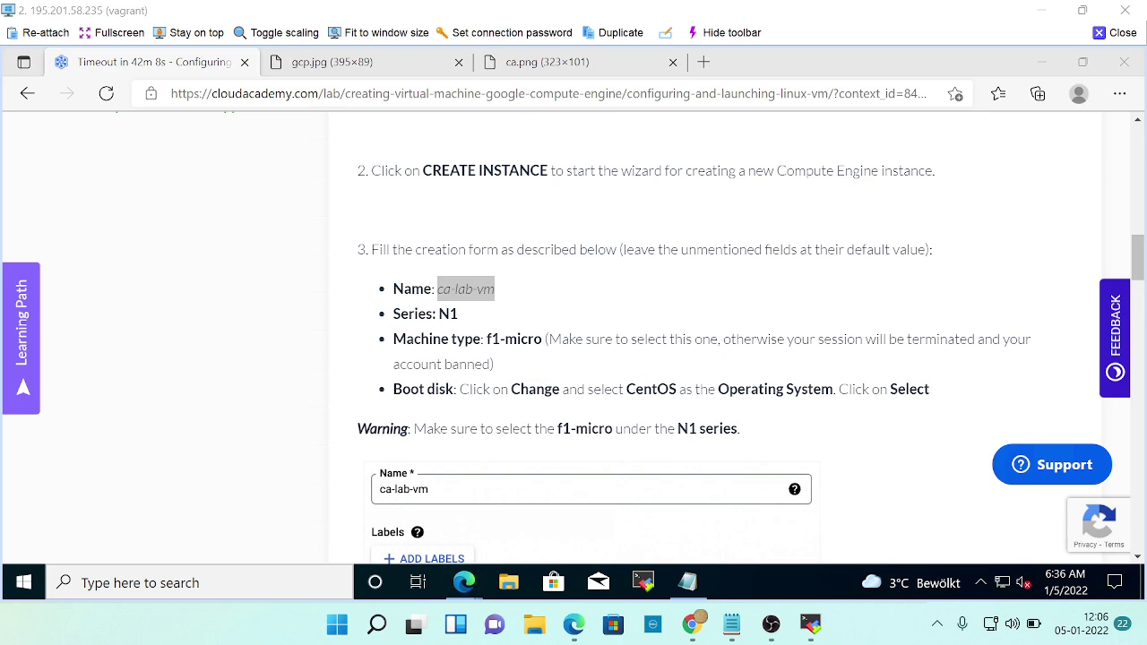
Choose the f1-micro machine type and scroll down to Boot disk.
left_click(601, 437)
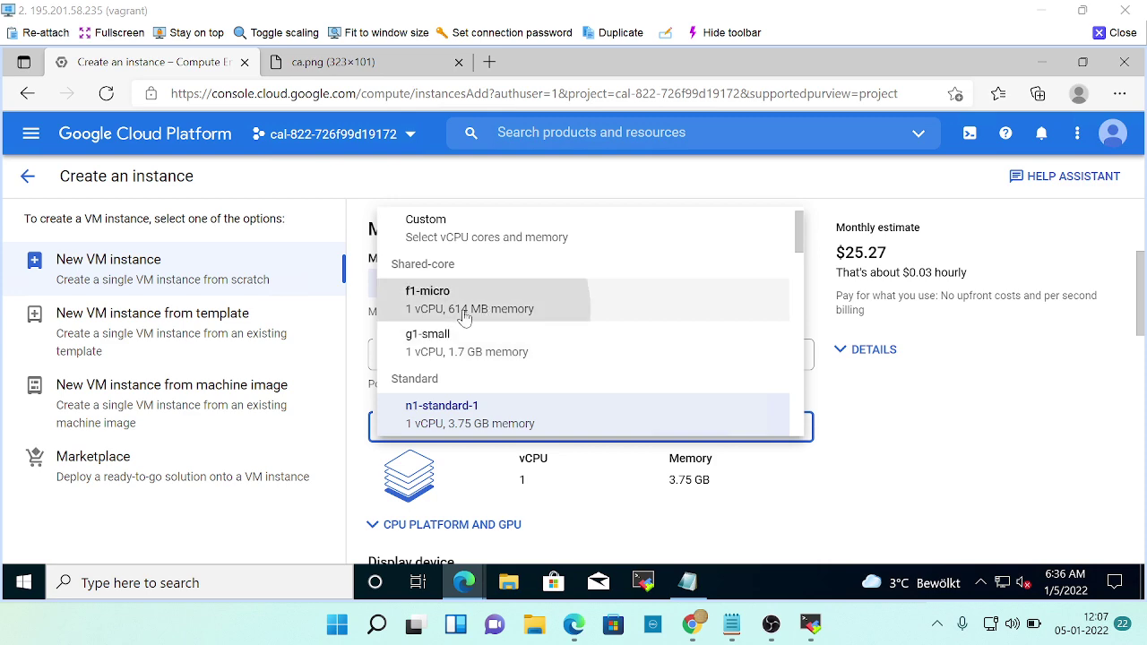
left_click(464, 312)
key("alt+Tab")
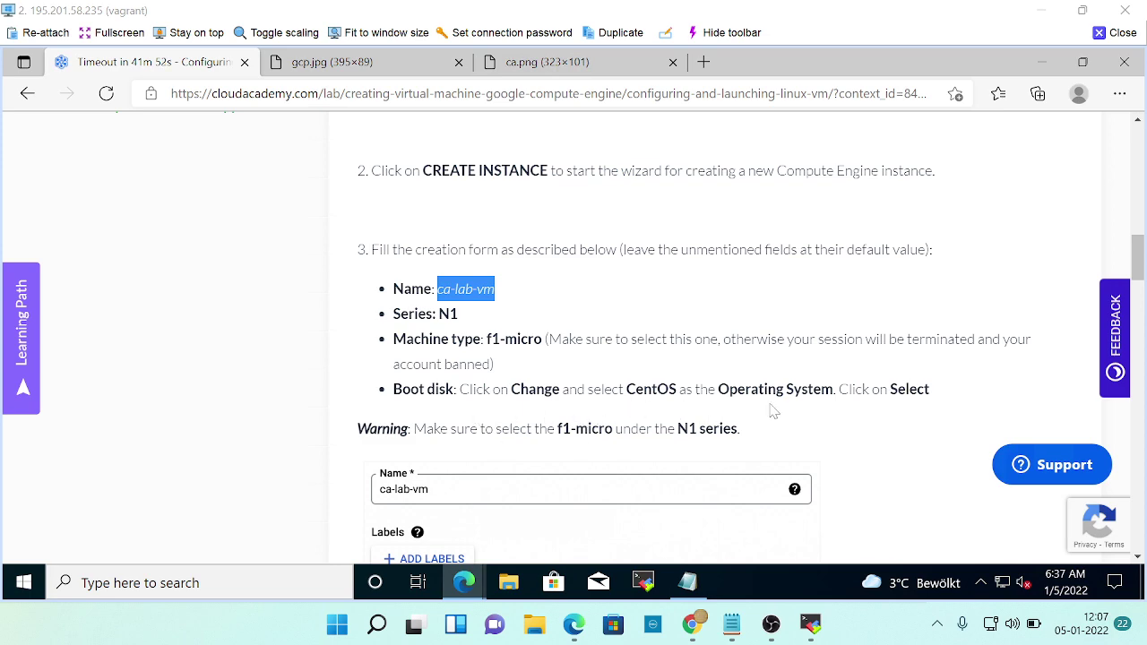
key("alt+Tab")
scroll(439, 435, "down", 4)
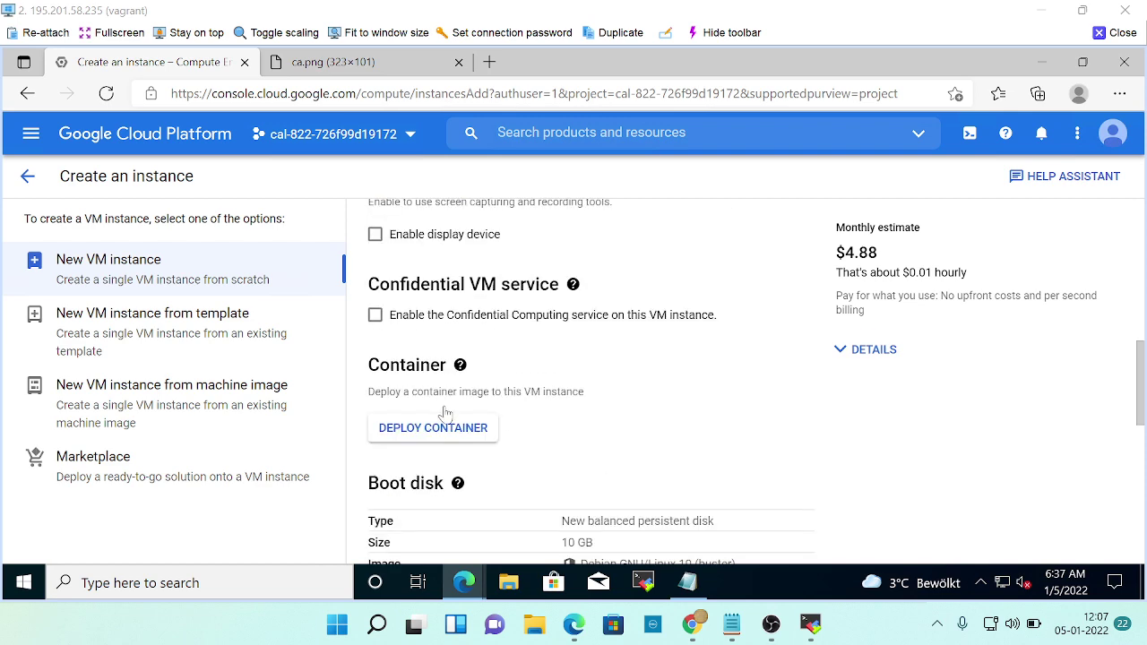
scroll(496, 468, "down", 1)
Change the new VM's boot disk to a 20 GB CentOS 7 image, following the lab guide.
left_click(413, 497)
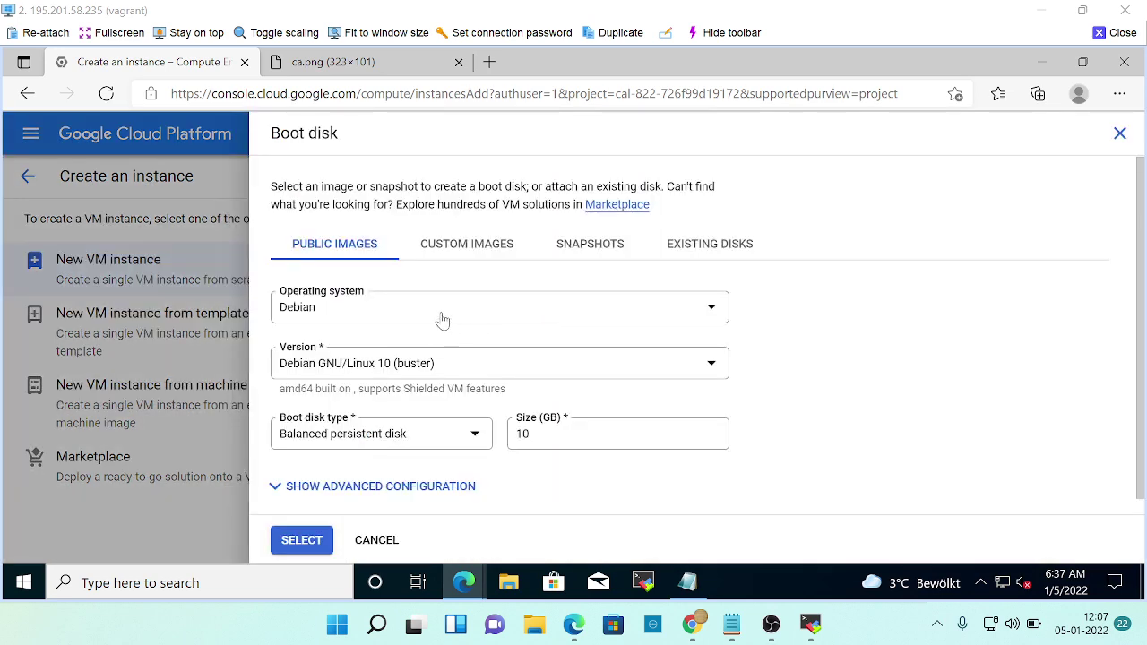
left_click(440, 318)
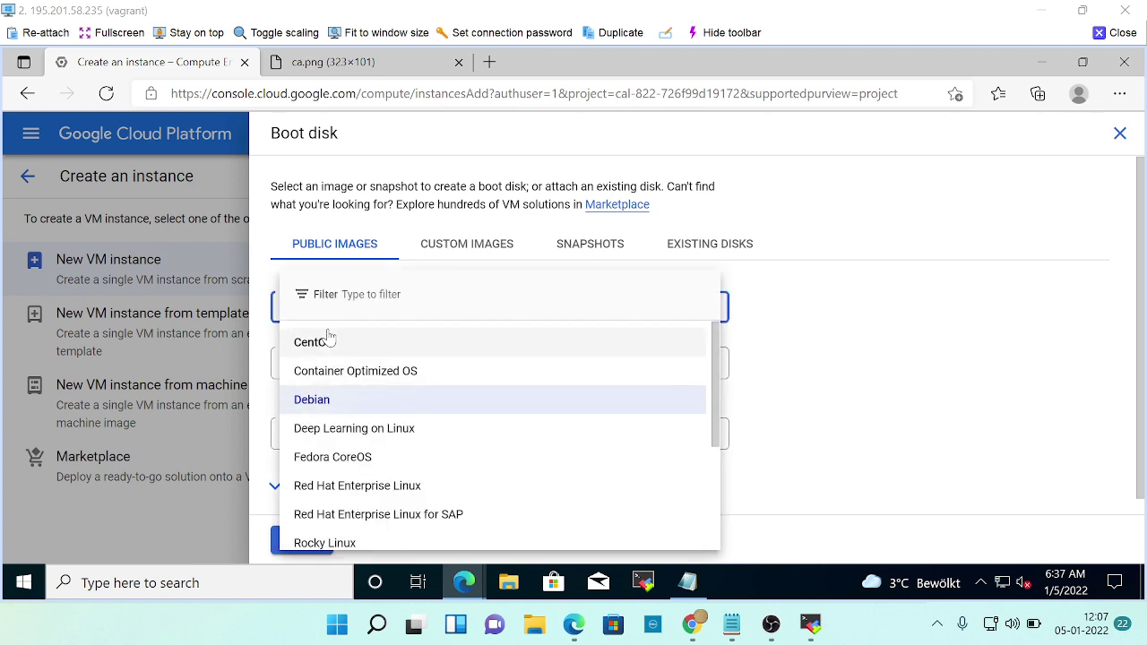
left_click(325, 341)
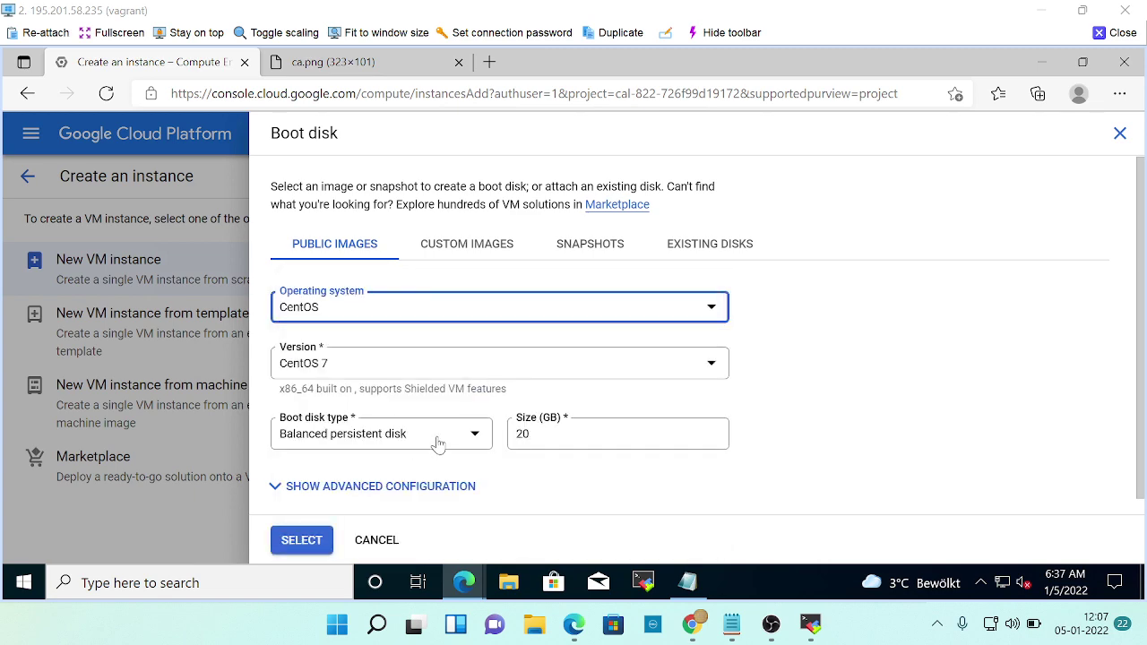
key("alt+Tab")
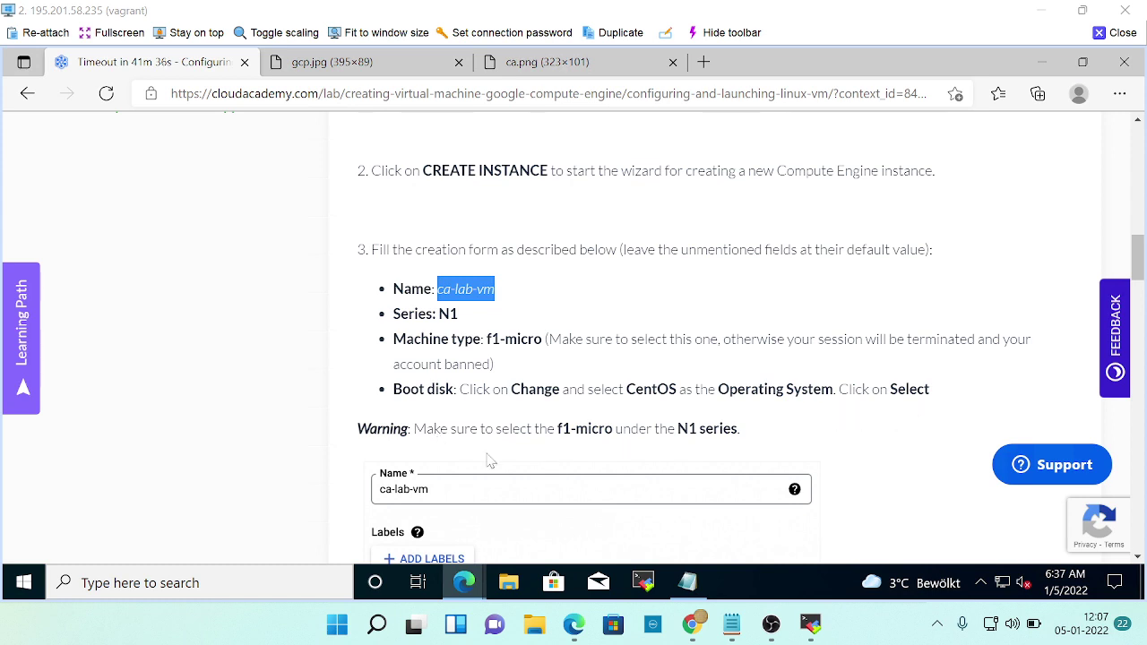
key("alt+Tab")
scroll(404, 461, "down", 1)
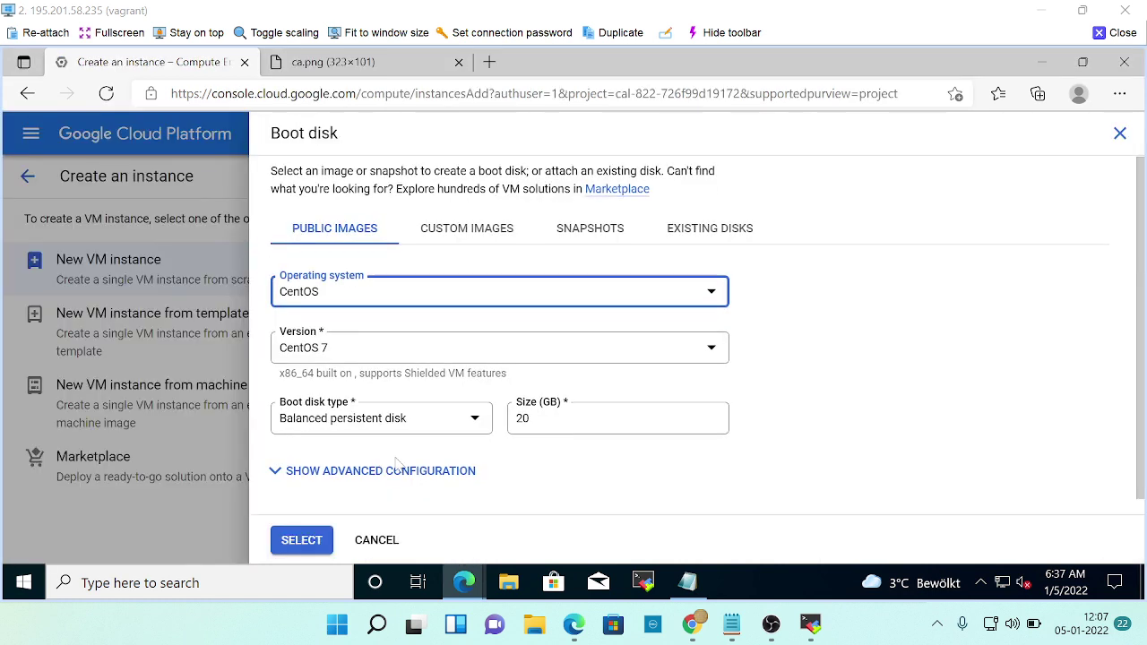
left_click(302, 542)
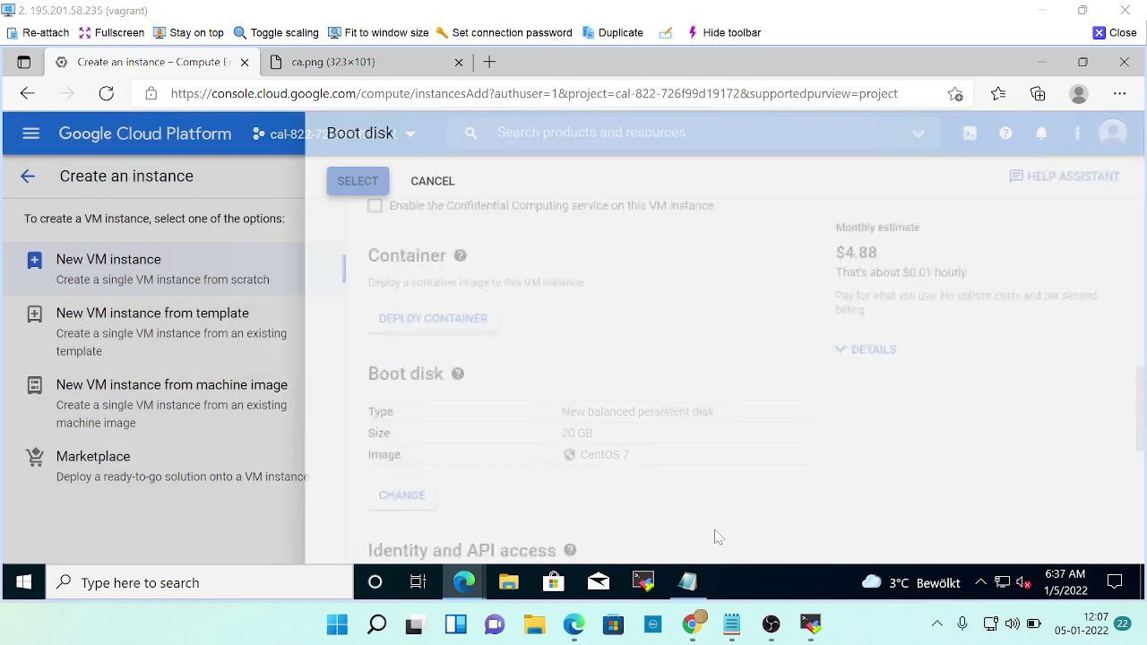
key("alt+Tab")
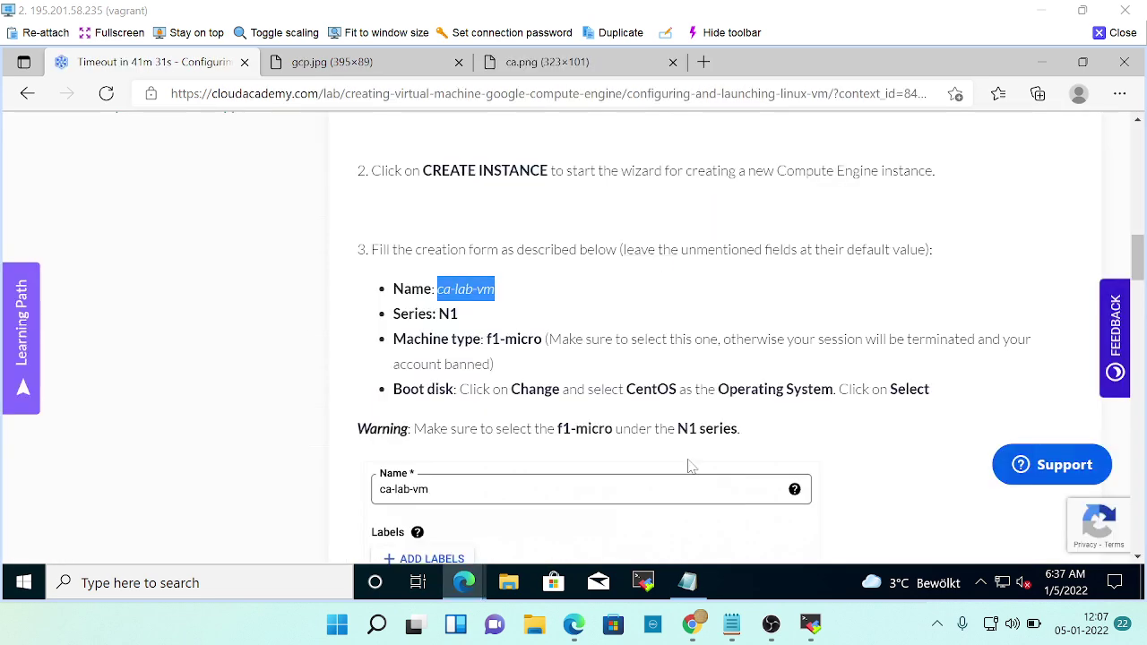
Review the lab guide's screenshots of the remaining instance form settings.
scroll(687, 464, "down", 2)
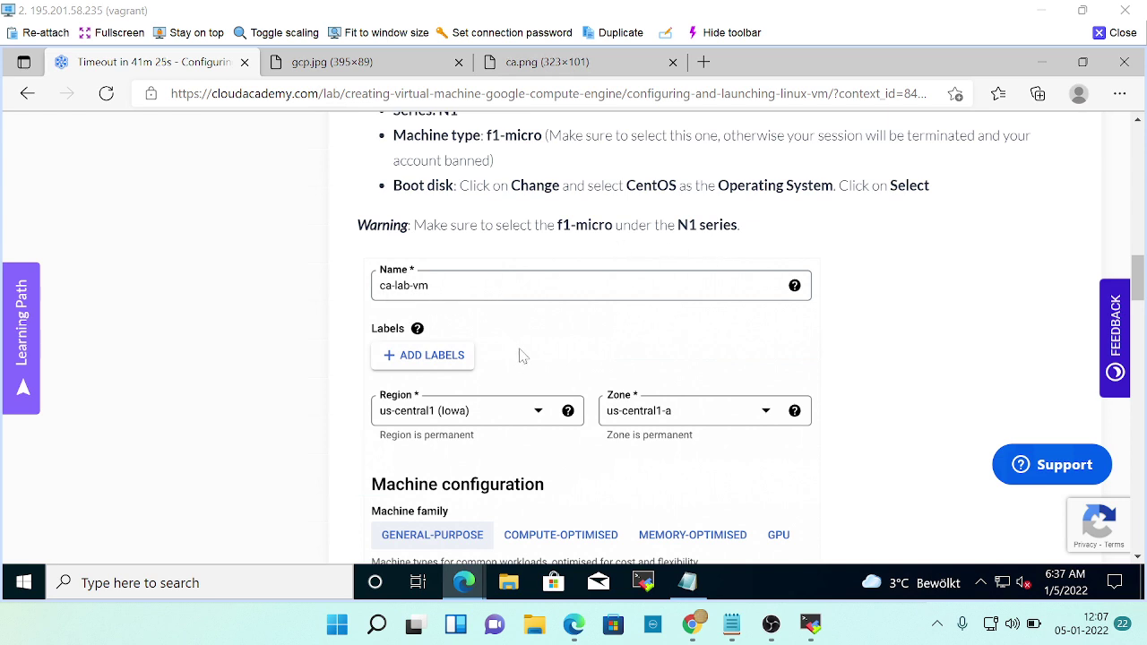
scroll(518, 355, "down", 2)
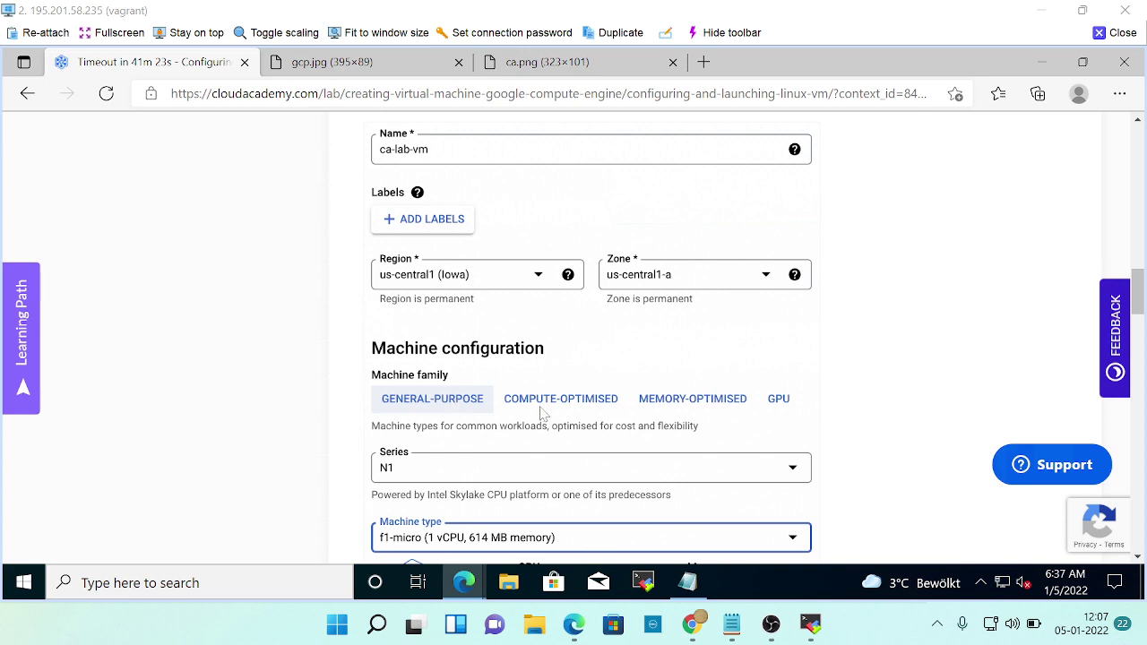
scroll(542, 415, "down", 2)
scroll(601, 434, "down", 5)
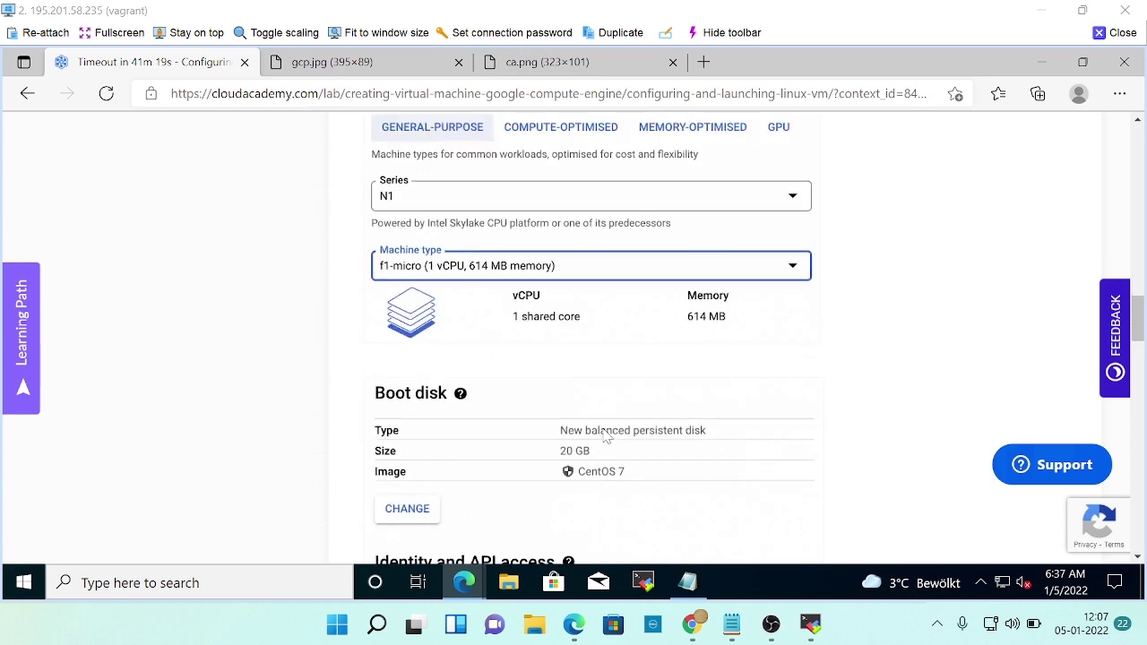
scroll(605, 435, "down", 2)
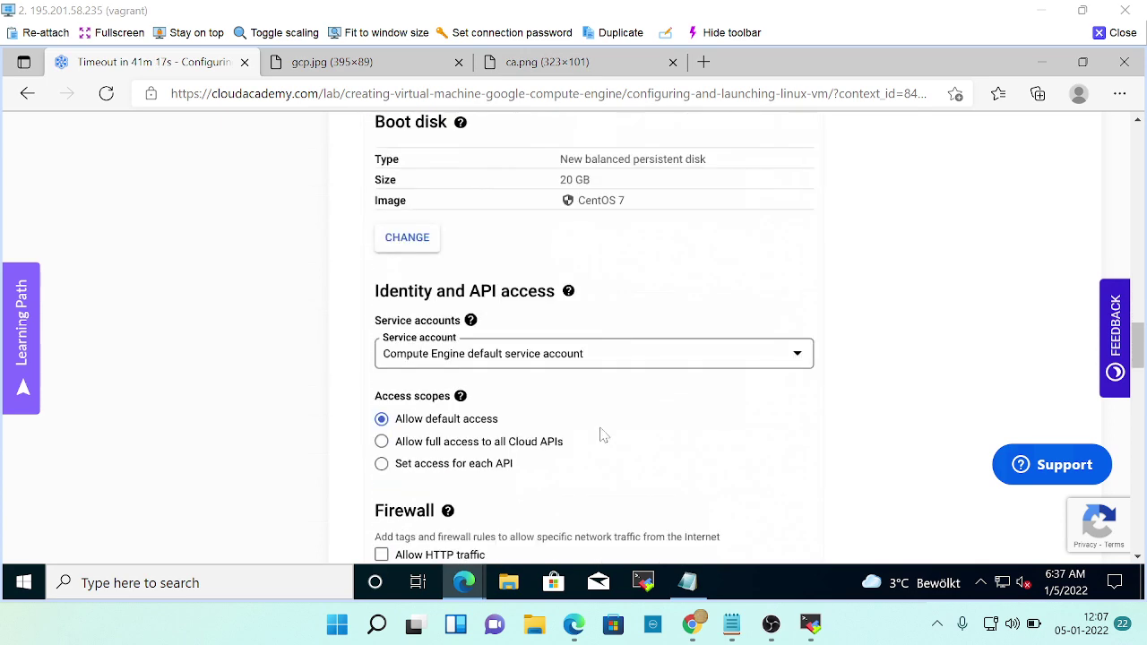
Compare the form against the guide and create the ca-lab-vm instance.
key("alt+Tab")
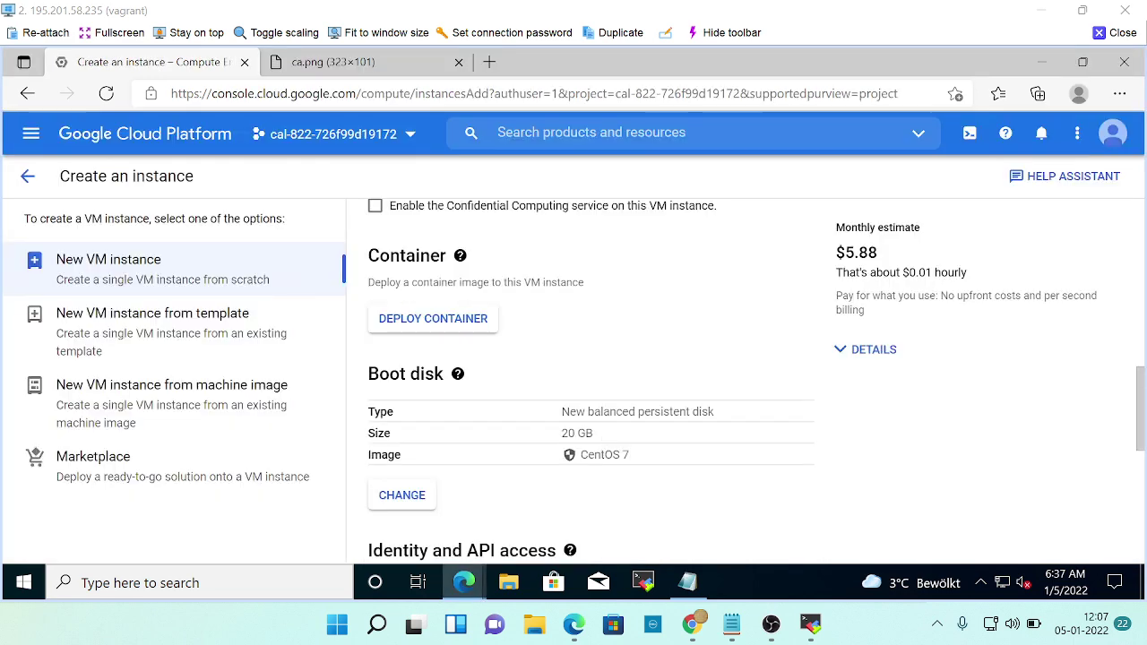
scroll(549, 435, "down", 4)
scroll(550, 434, "down", 2)
key("alt+Tab")
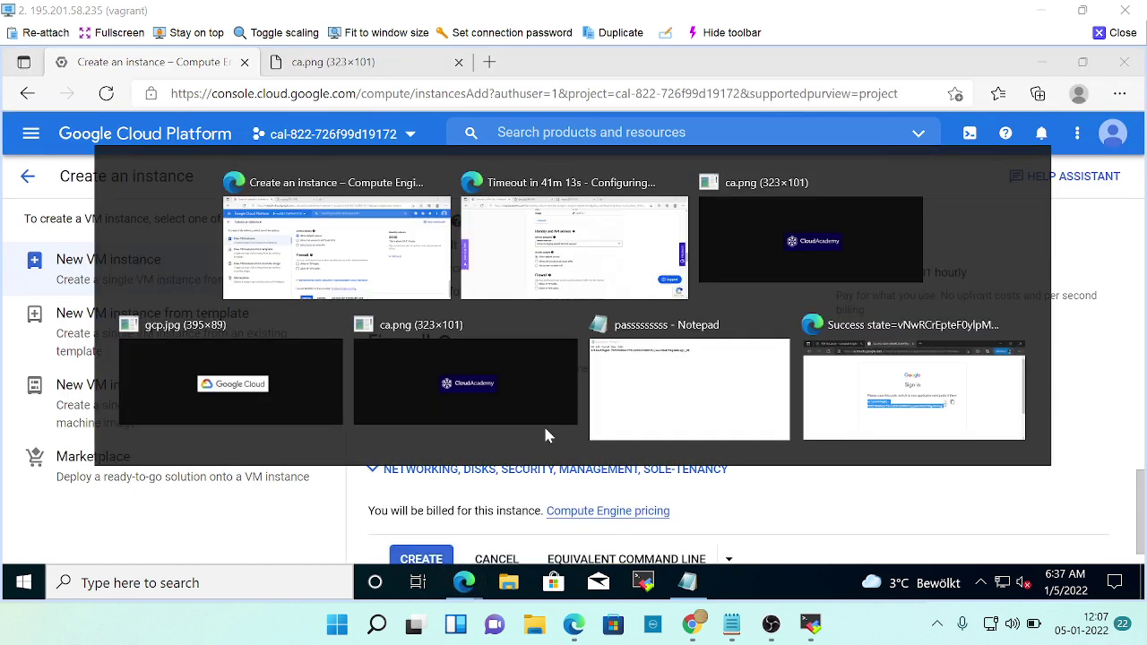
scroll(547, 435, "down", 3)
scroll(548, 435, "down", 2)
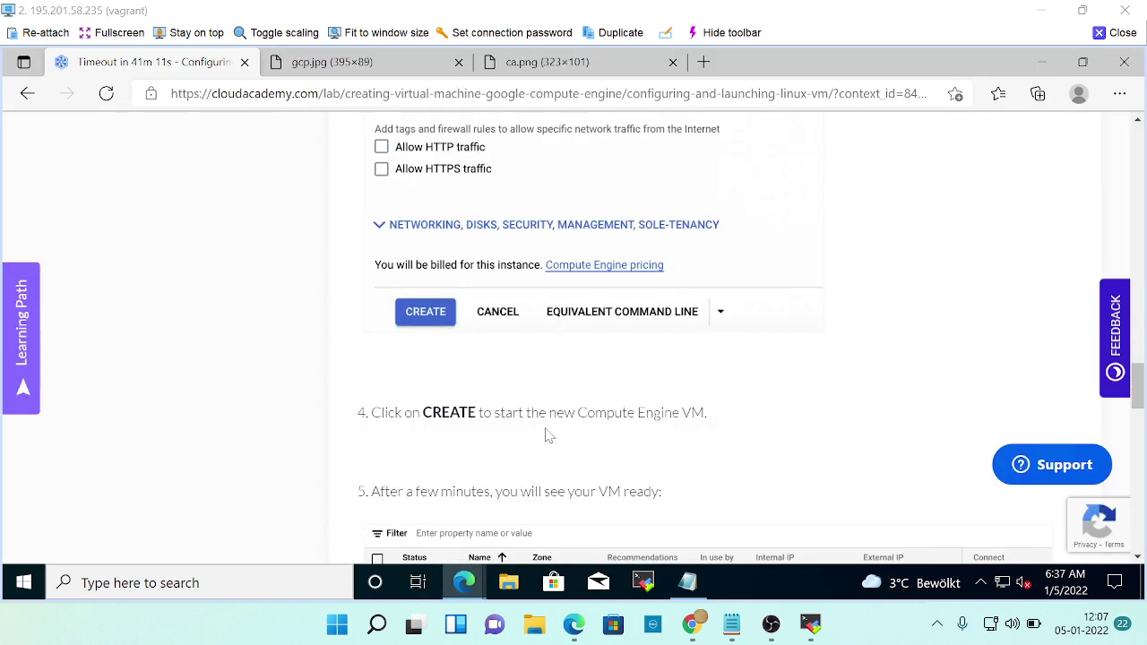
scroll(549, 434, "down", 1)
key("alt+Tab")
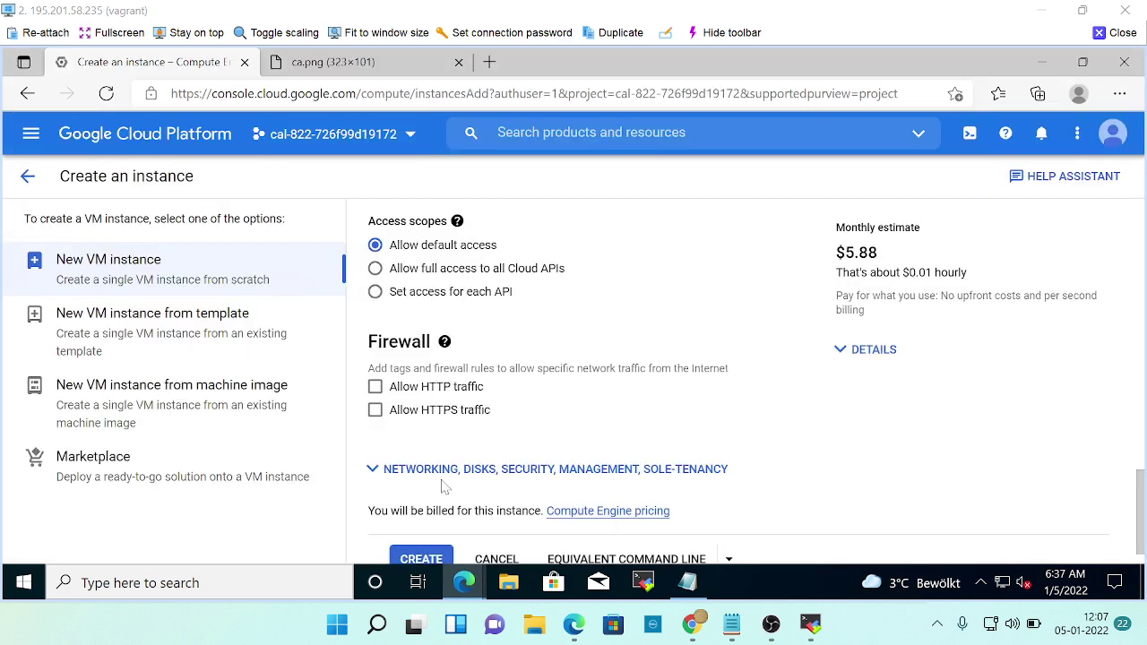
left_click(419, 520)
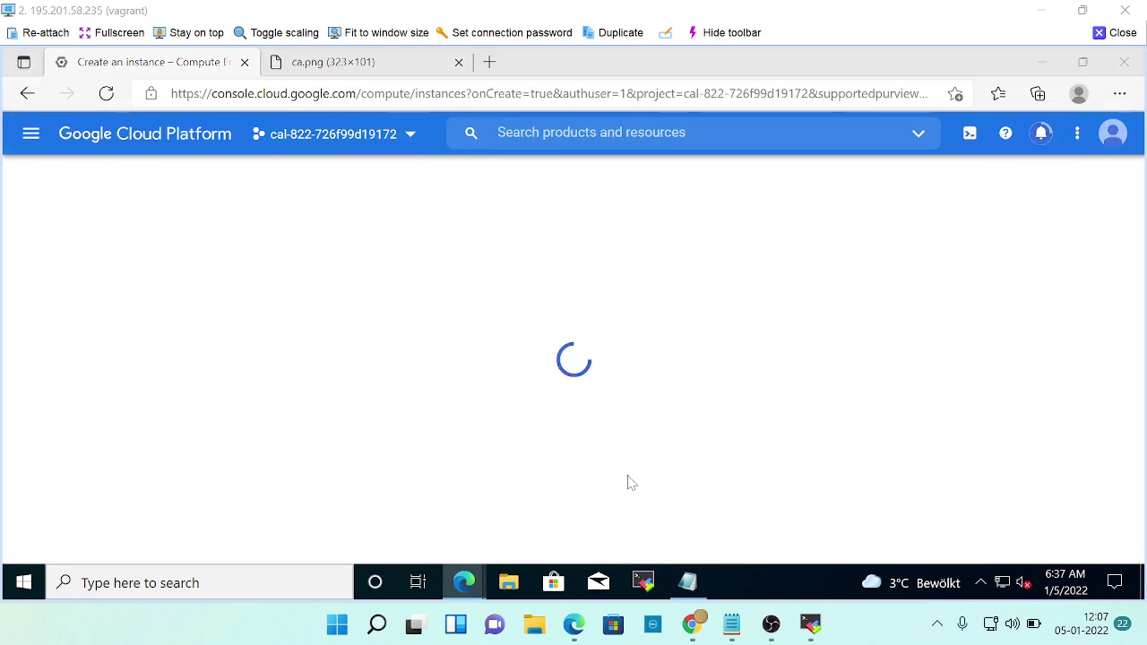
Wait until ca-lab-vm shows running with internal and external IPs, then scroll the lab to its Checks.
key("alt+Tab")
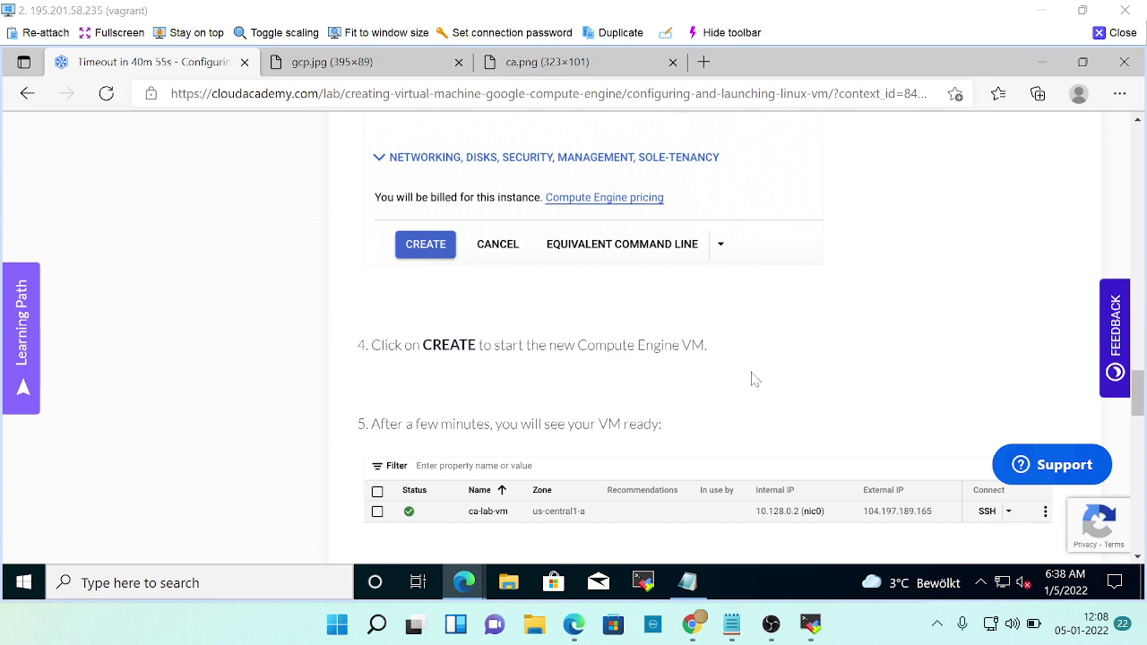
key("alt+Tab")
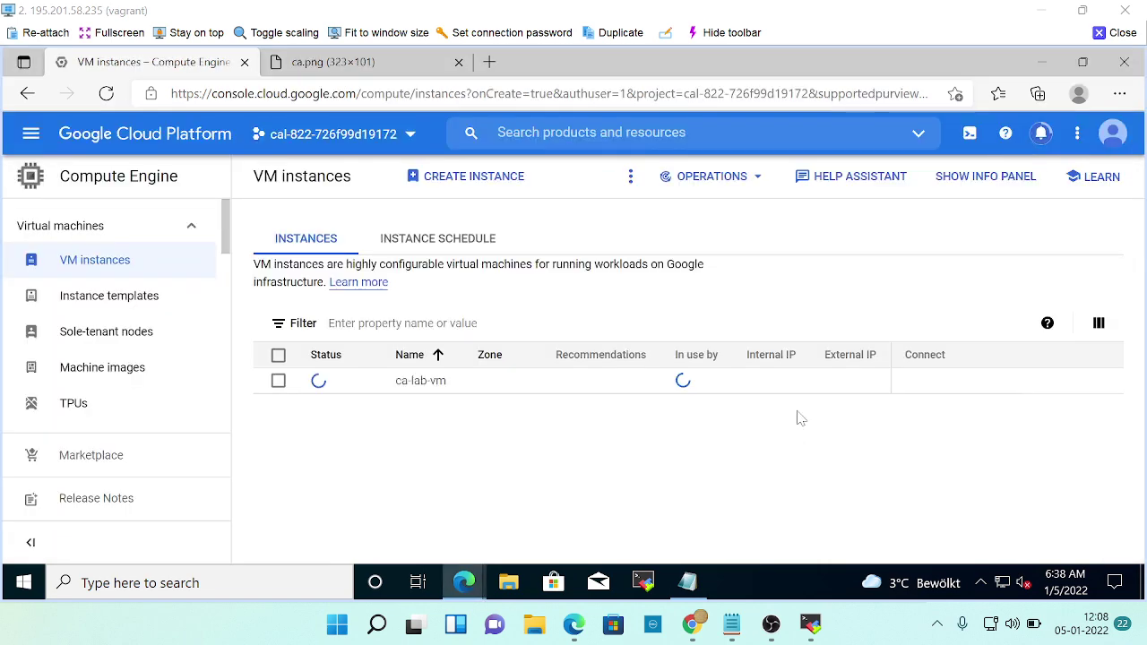
key("alt+Tab")
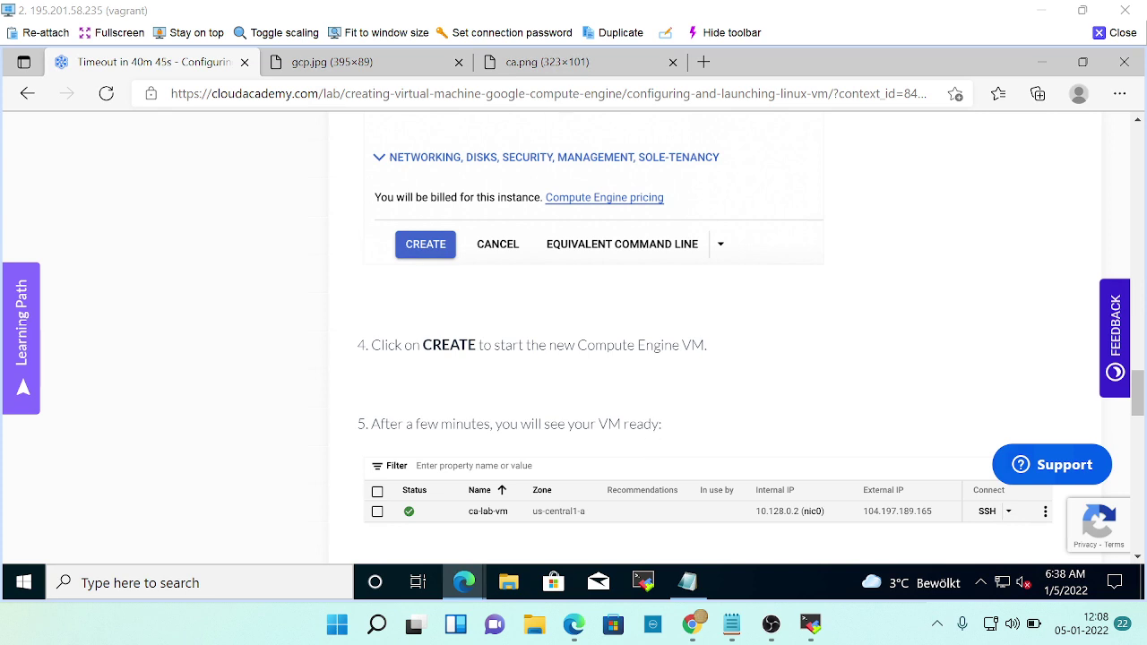
scroll(697, 412, "down", 1)
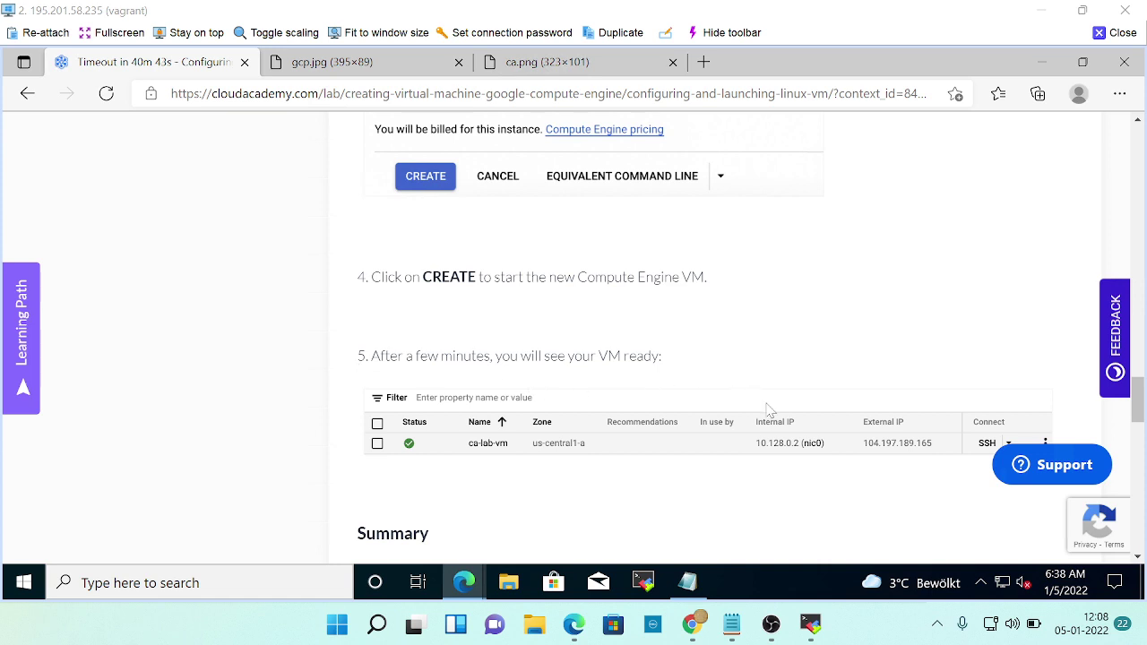
key("alt+Tab")
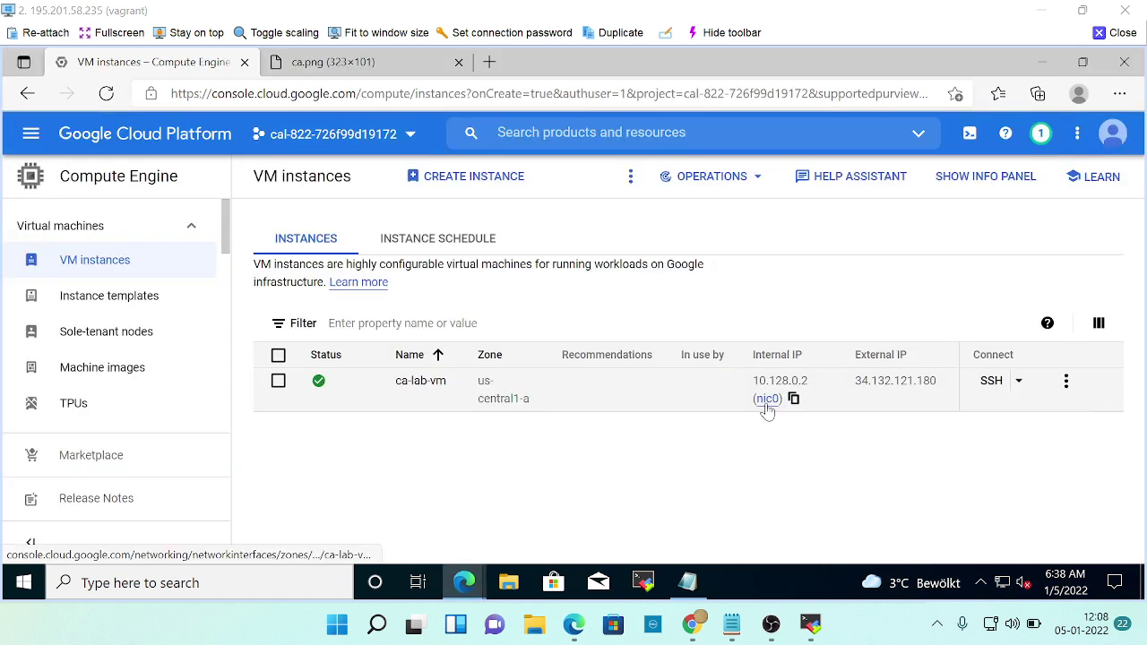
key("alt+Tab")
scroll(770, 419, "down", 2)
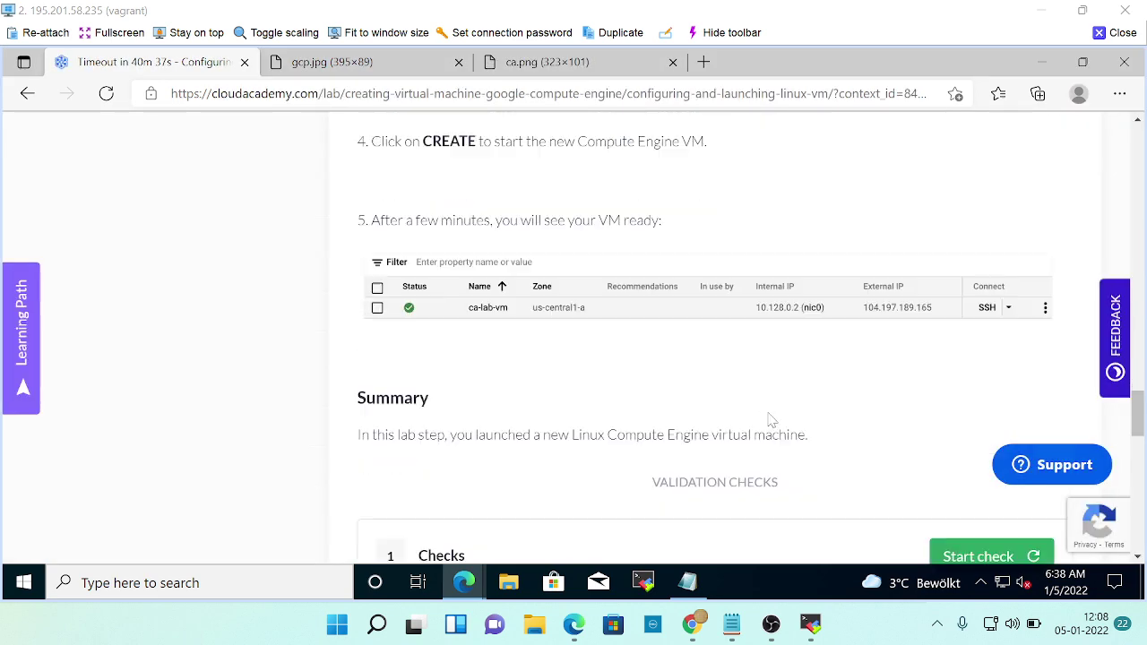
scroll(771, 419, "down", 1)
scroll(941, 461, "down", 2)
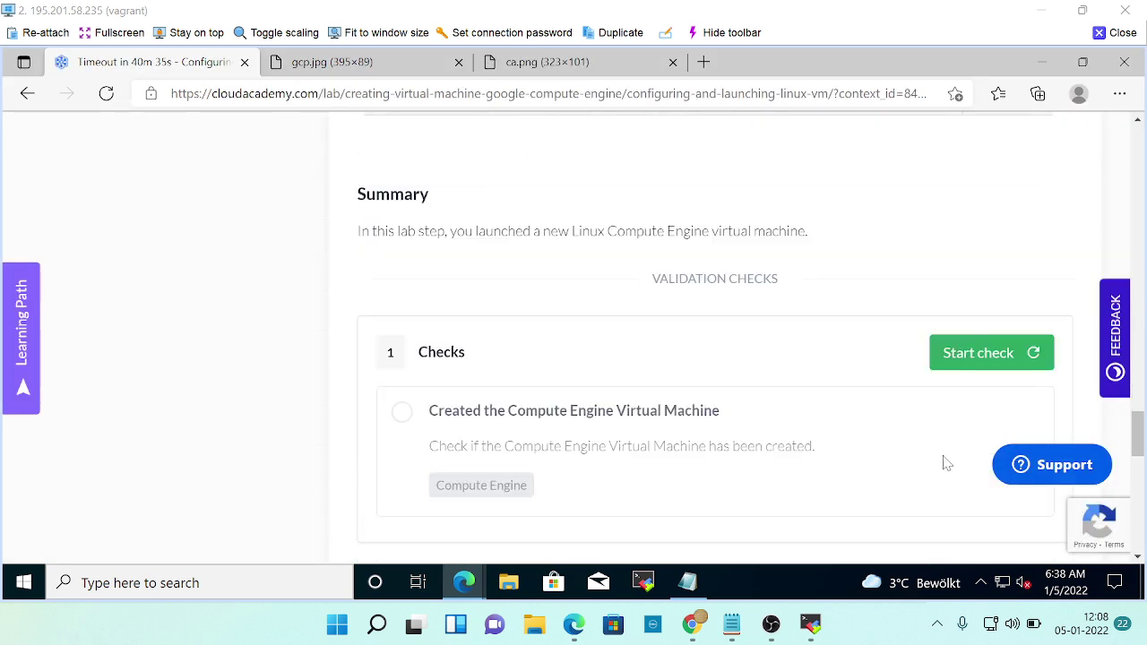
Run the 'Created the Compute Engine Virtual Machine' check until it passes, then go to the next lab step.
left_click(965, 351)
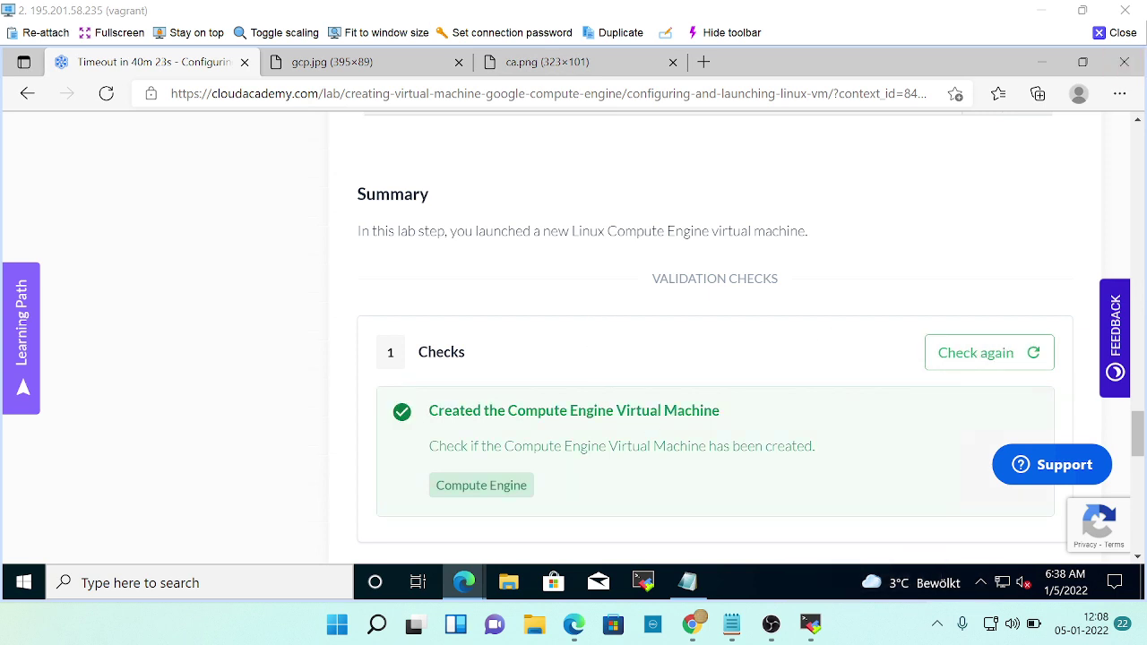
scroll(832, 430, "down", 2)
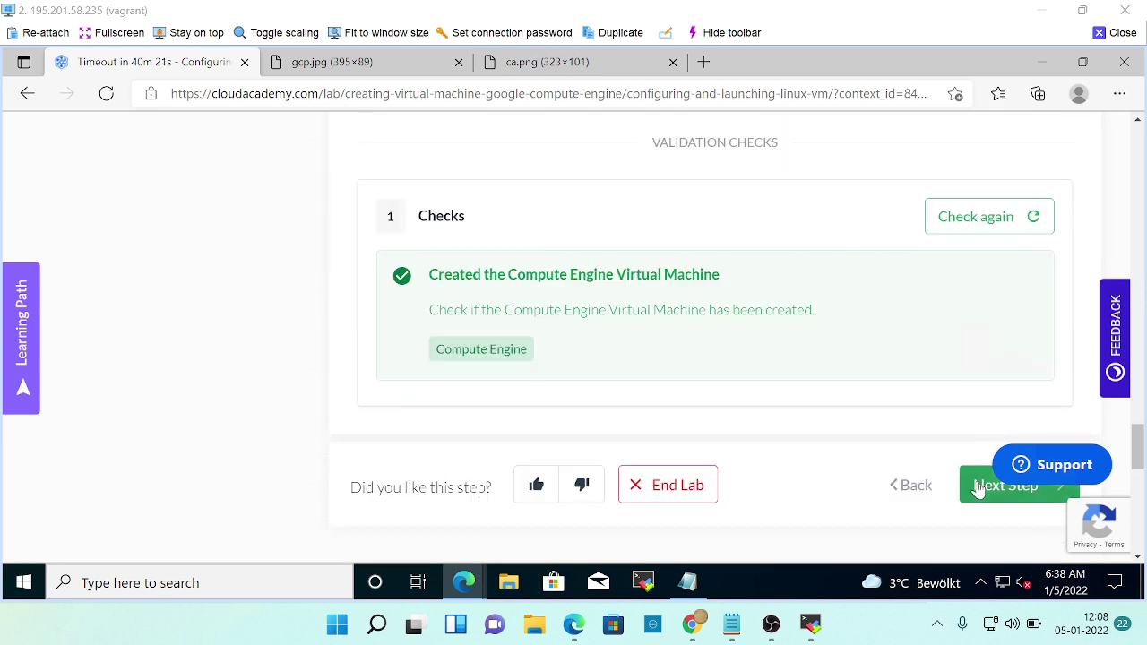
left_click(977, 484)
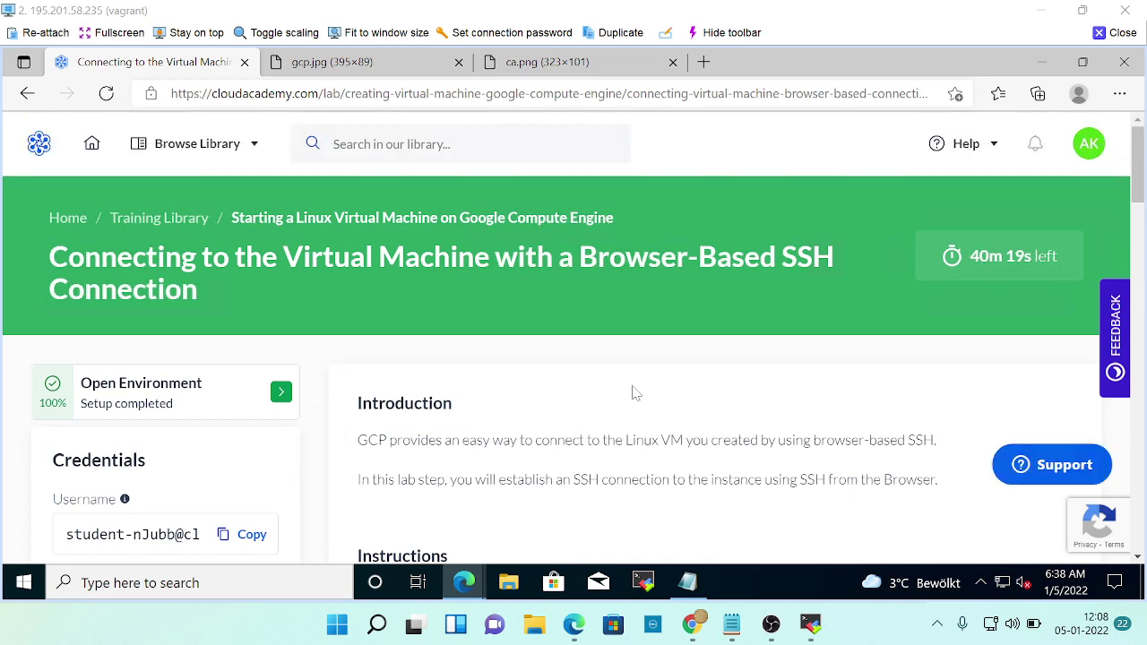
Read lab step 3's browser-based SSH instructions, then bring up the VM instances list.
scroll(574, 417, "down", 6)
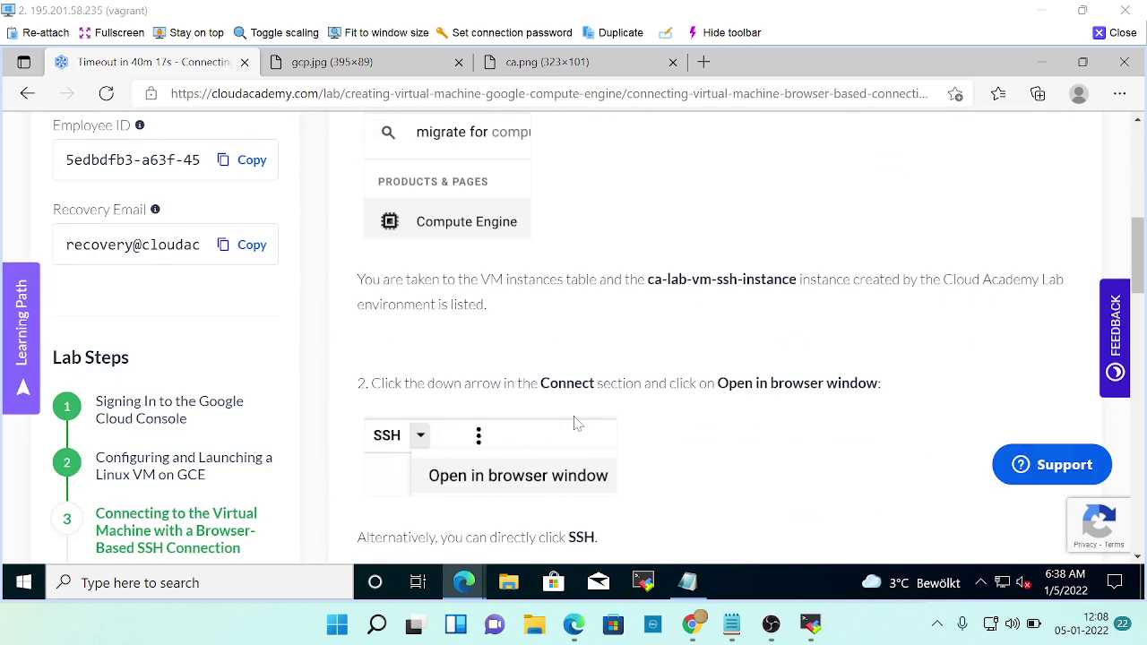
scroll(577, 424, "down", 1)
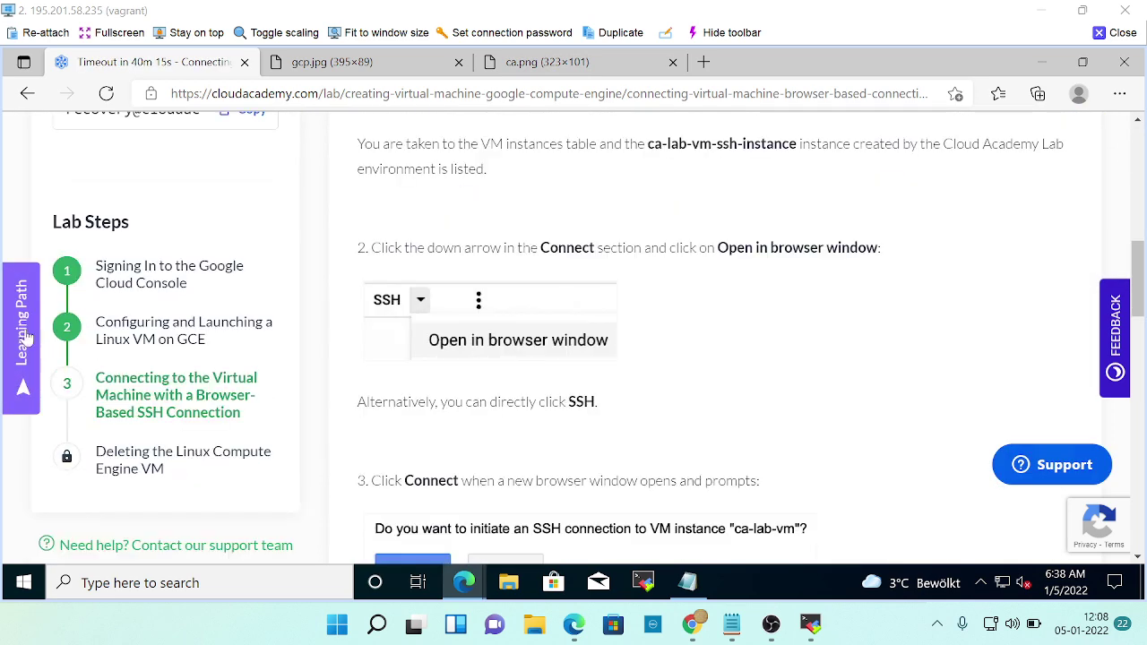
scroll(627, 403, "up", 9)
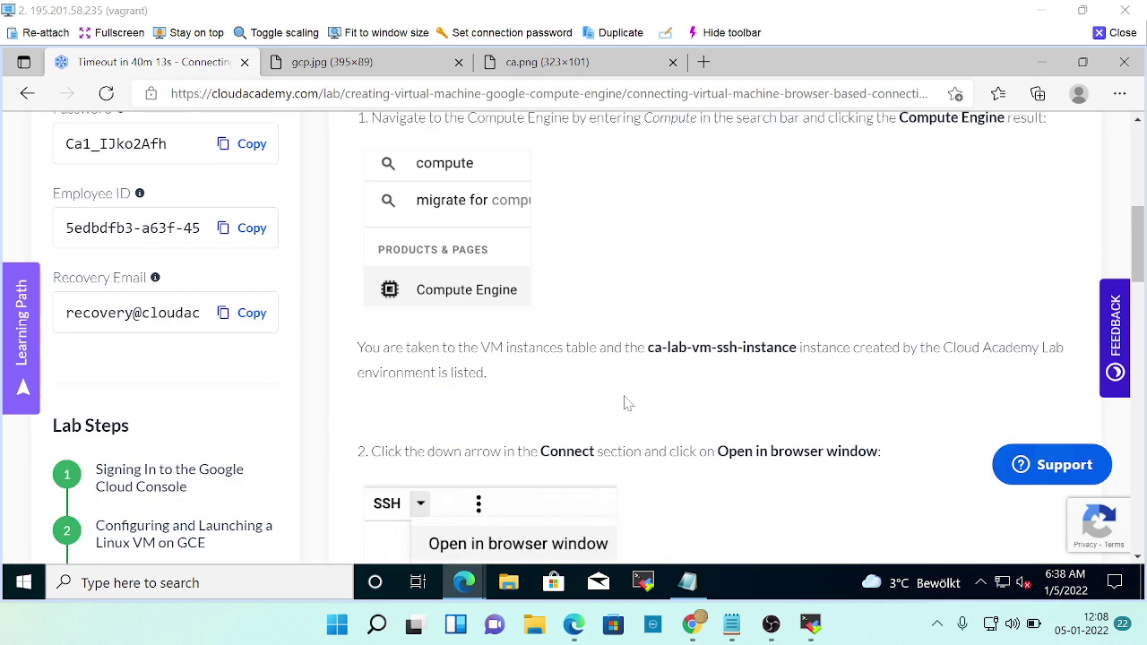
scroll(579, 385, "down", 3)
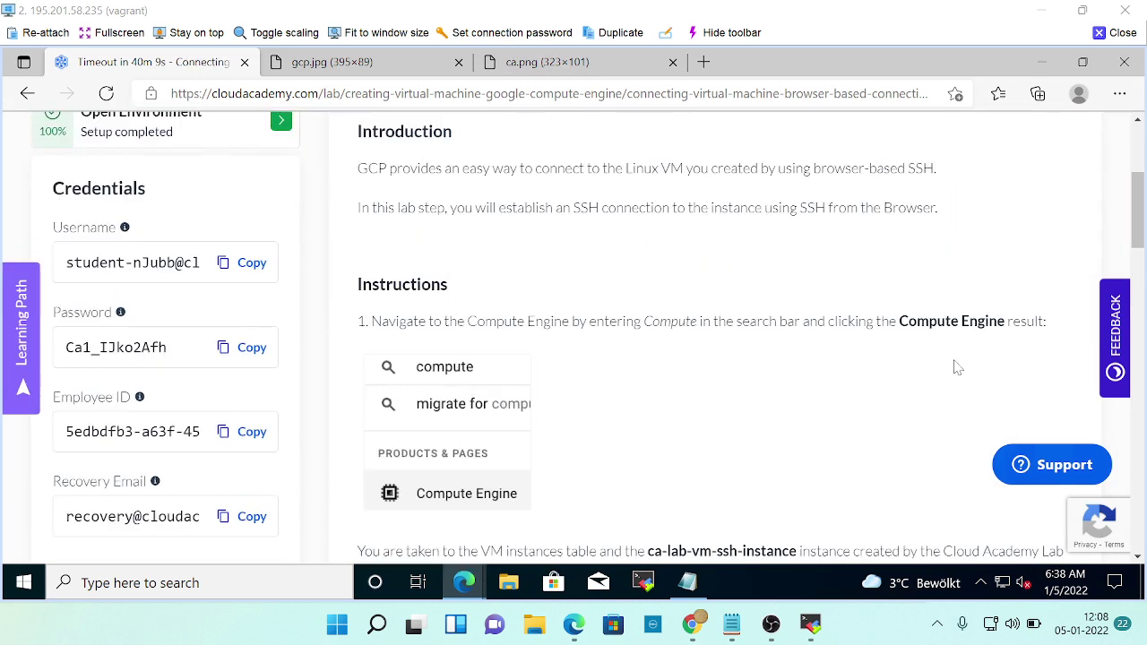
scroll(797, 409, "down", 2)
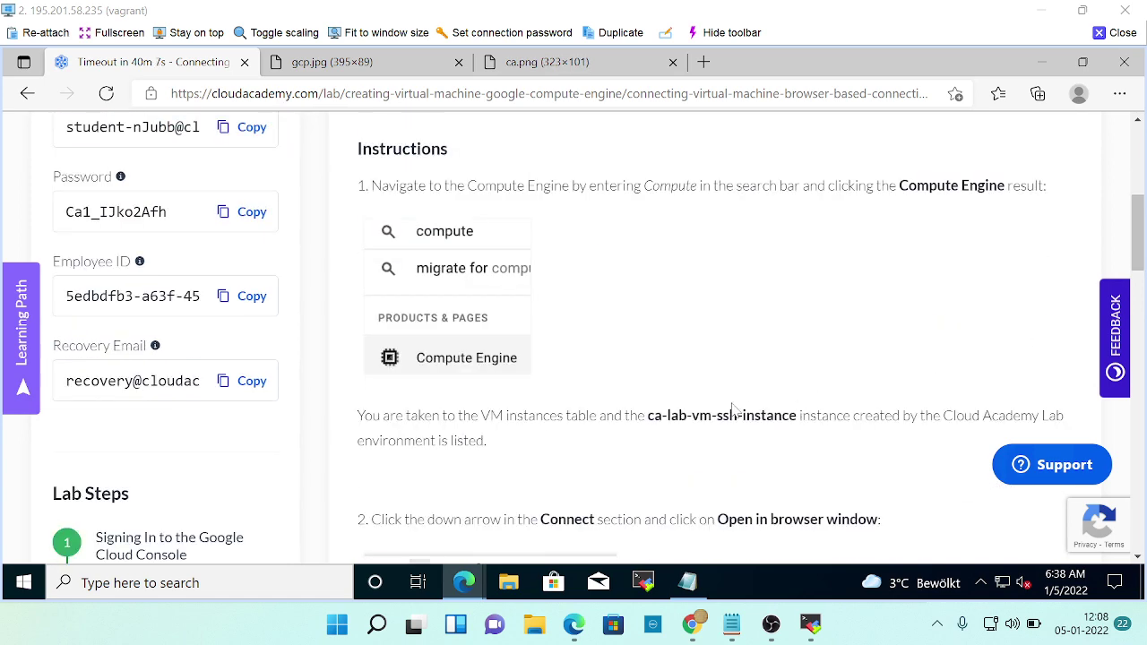
scroll(733, 410, "down", 2)
scroll(694, 405, "down", 2)
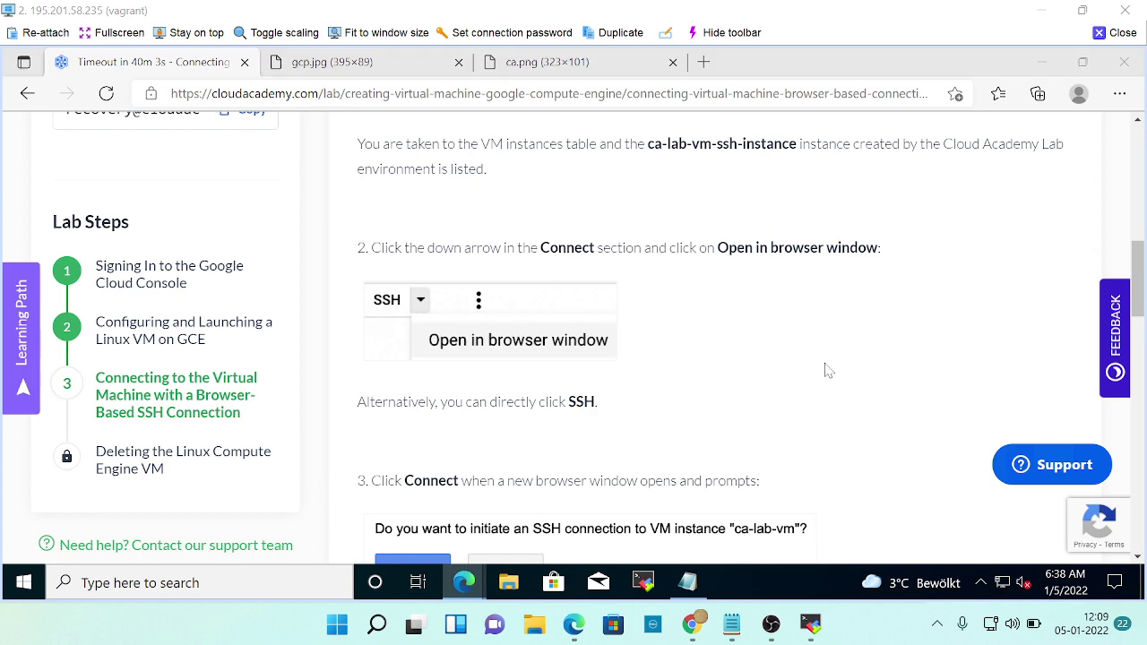
key("alt+Tab")
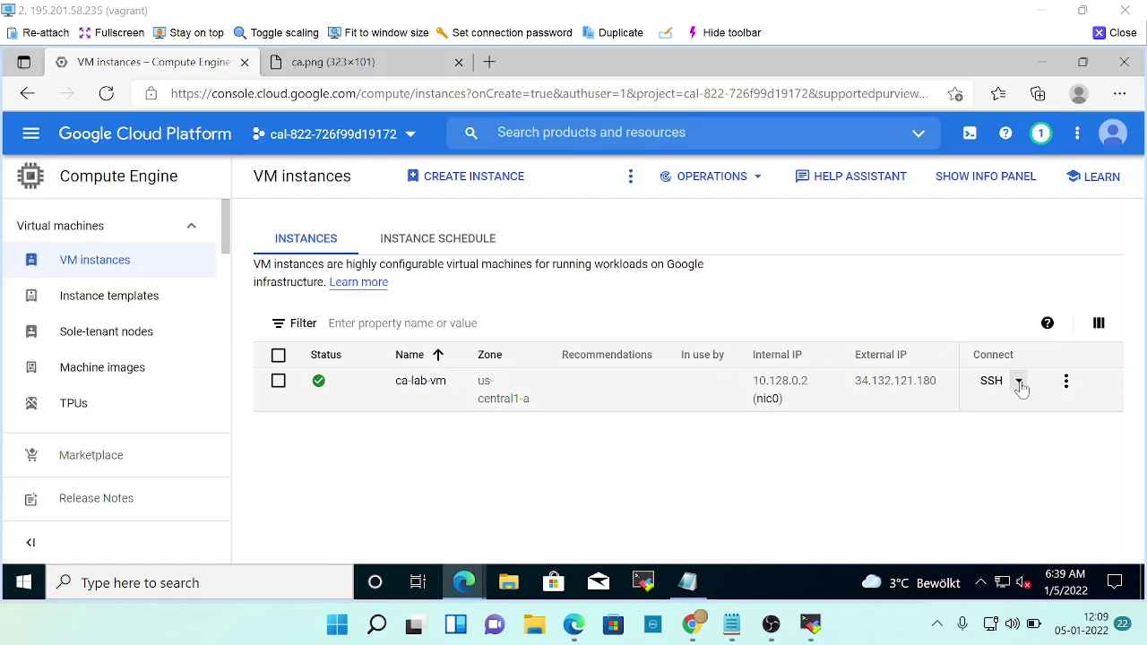
Open an SSH session to ca-lab-vm in a browser window and connect.
left_click(1020, 382)
key("alt+Tab")
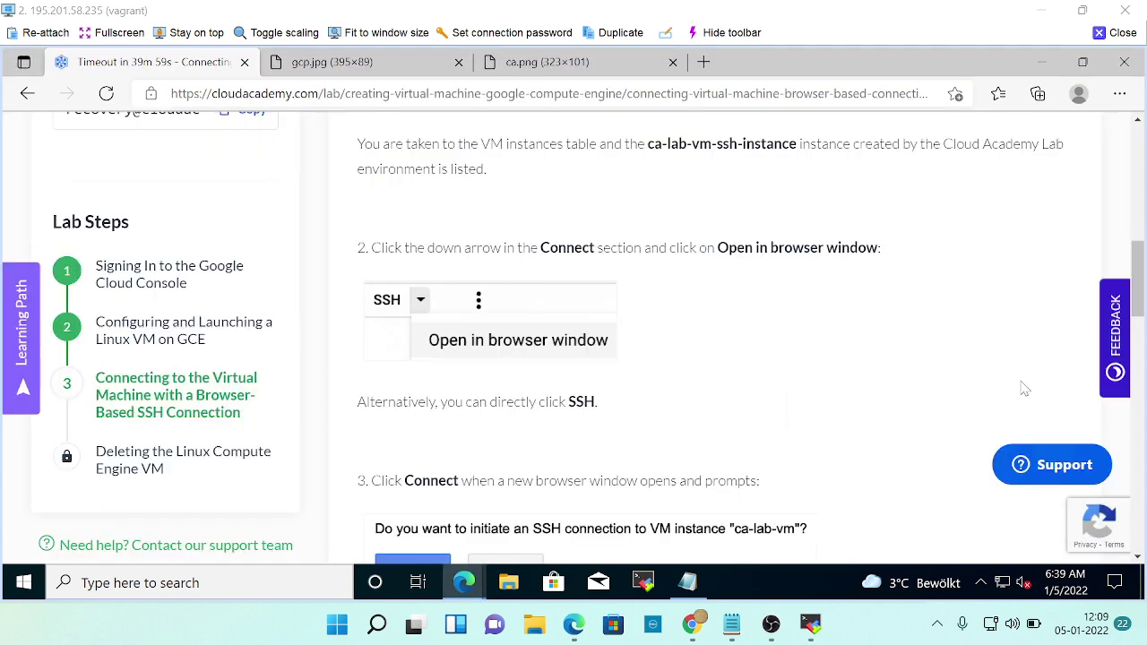
key("alt+Tab")
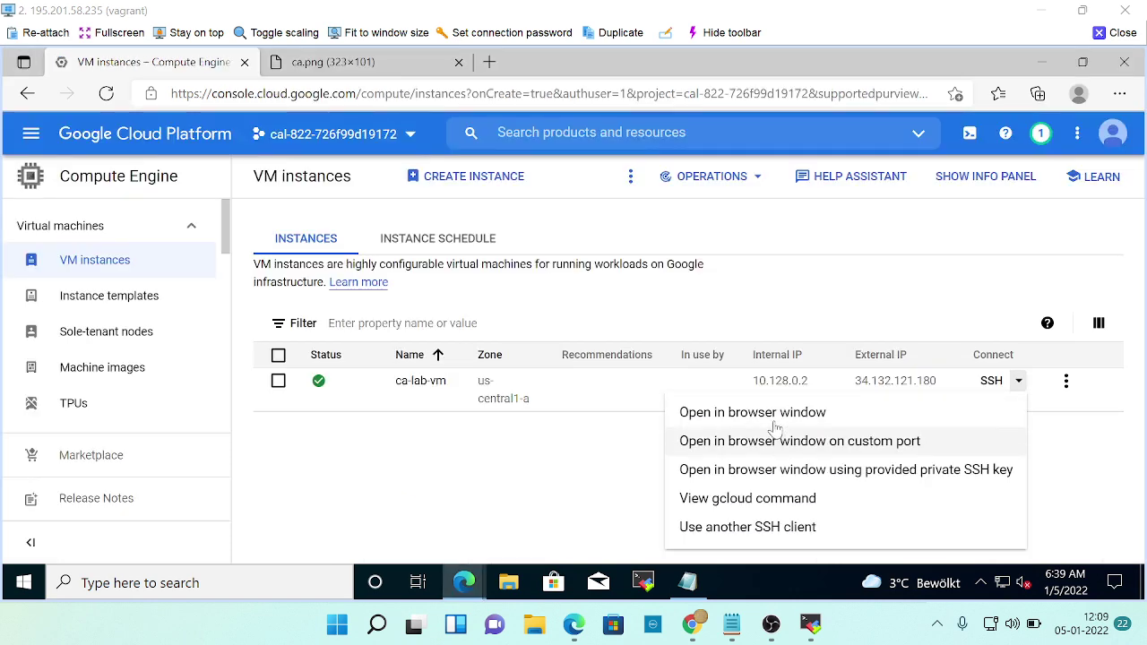
left_click(776, 419)
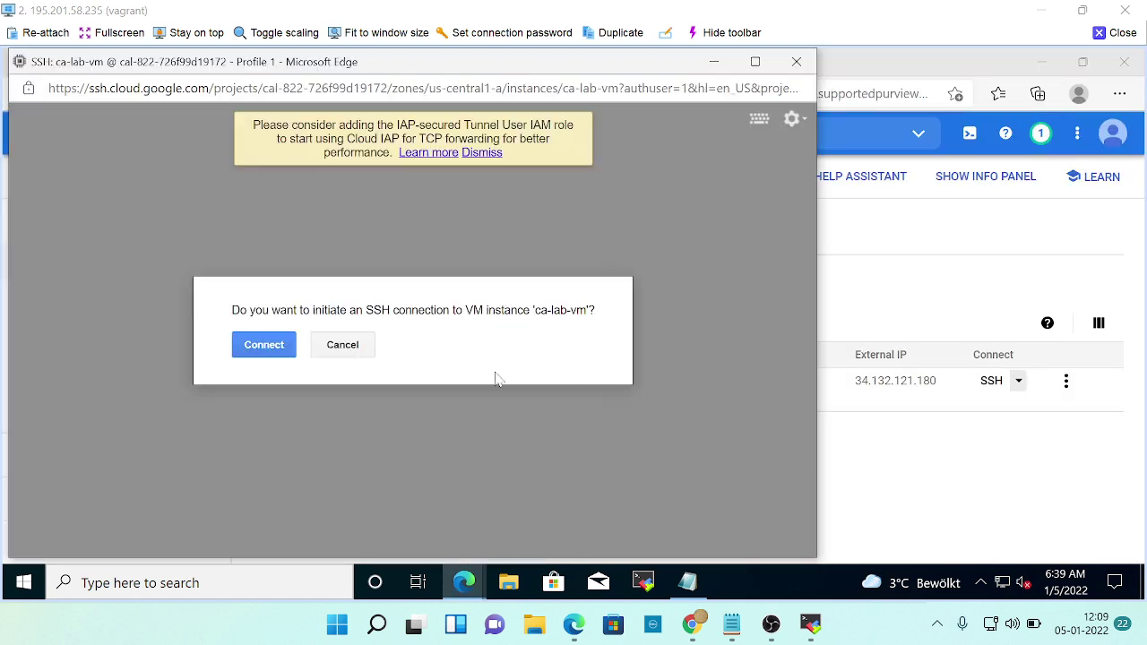
left_click(264, 344)
Verify the SSH terminal is connected, then scroll the lab to step 3's summary.
key("alt+Tab")
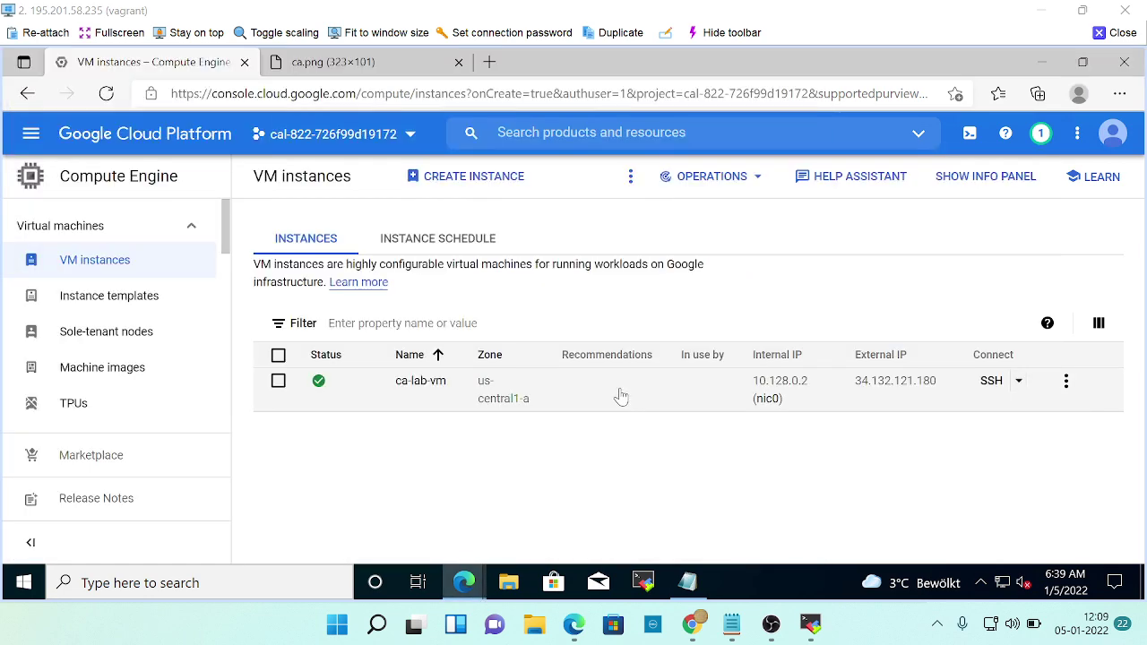
key("alt+Tab")
key("alt+Tab")
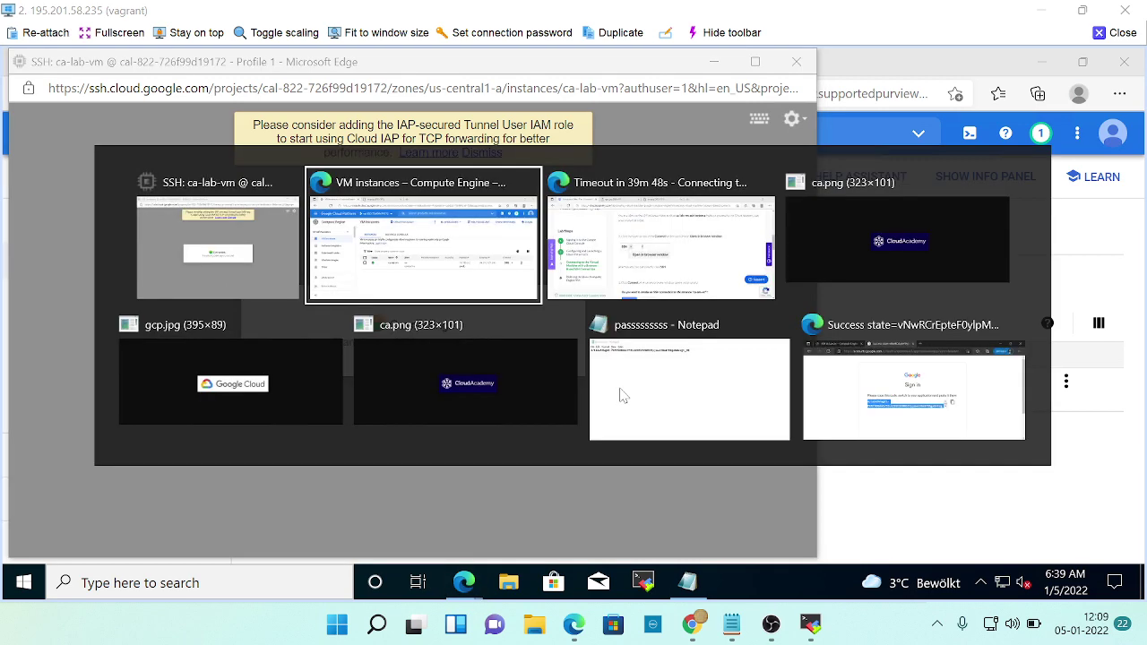
key("alt+Tab")
scroll(686, 403, "down", 2)
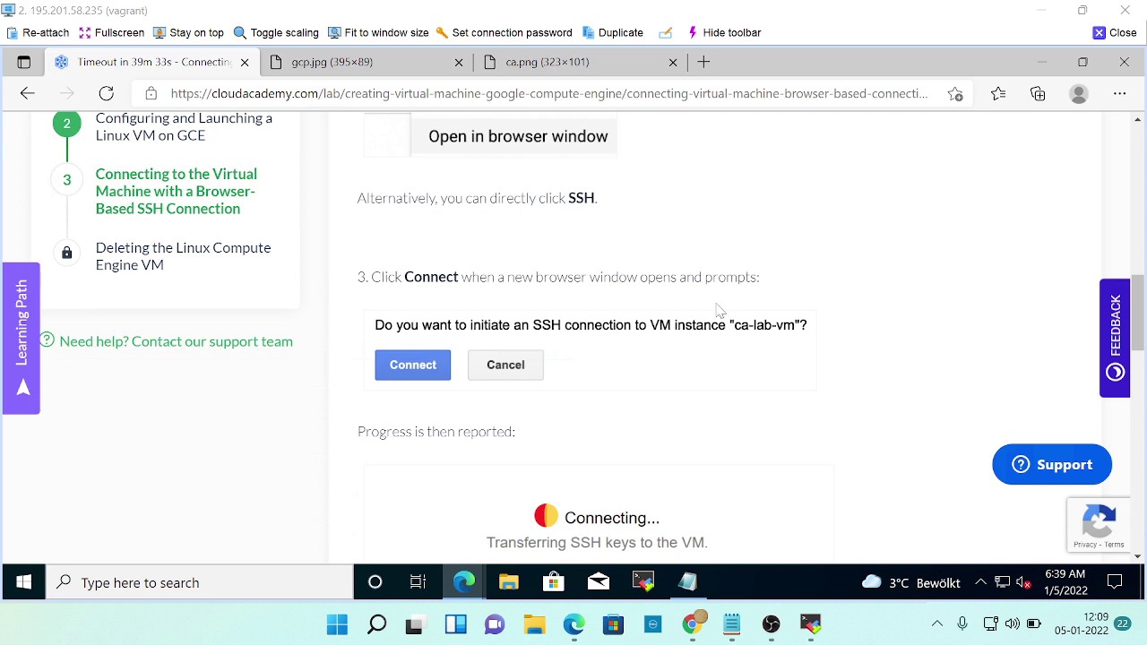
key("alt+Tab")
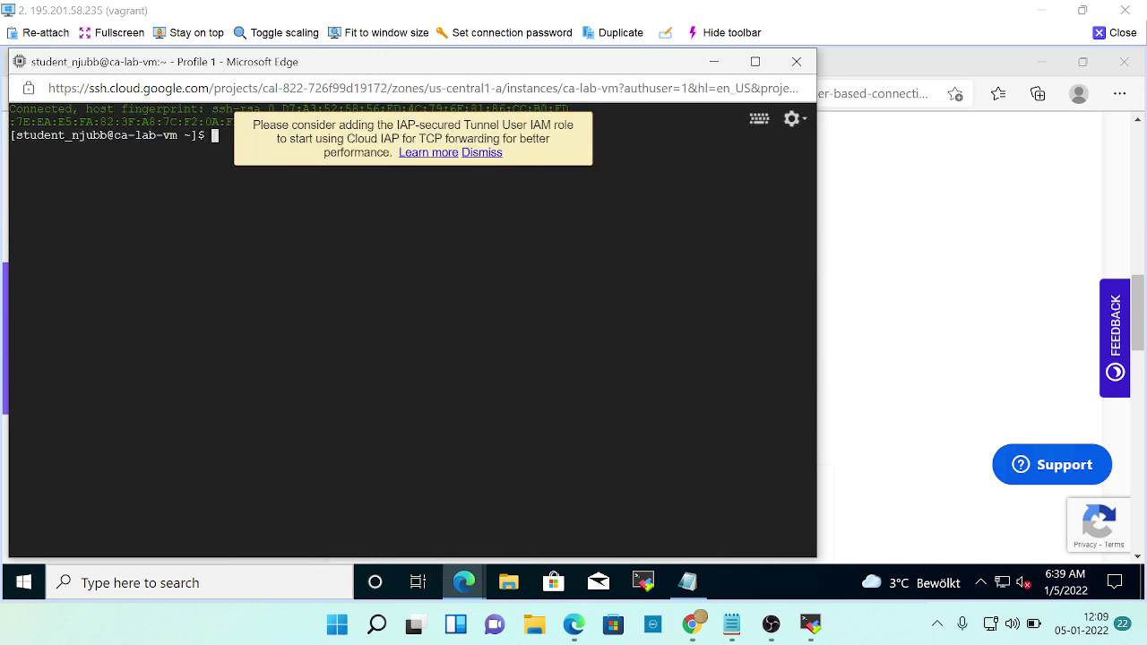
key("alt+Tab")
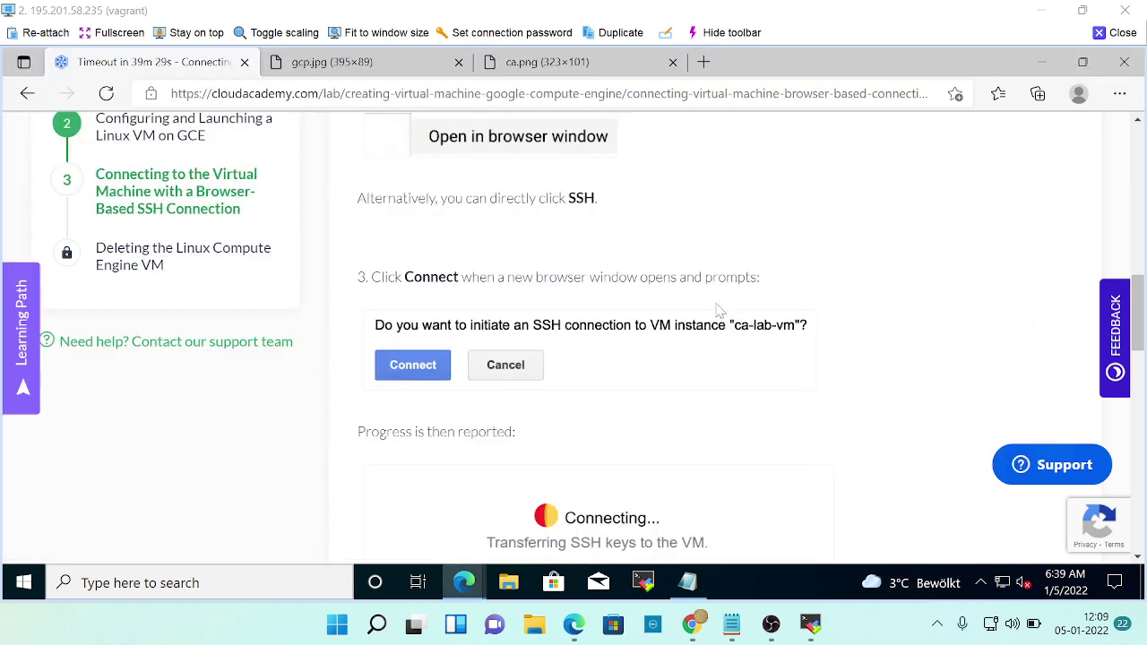
scroll(627, 312, "down", 4)
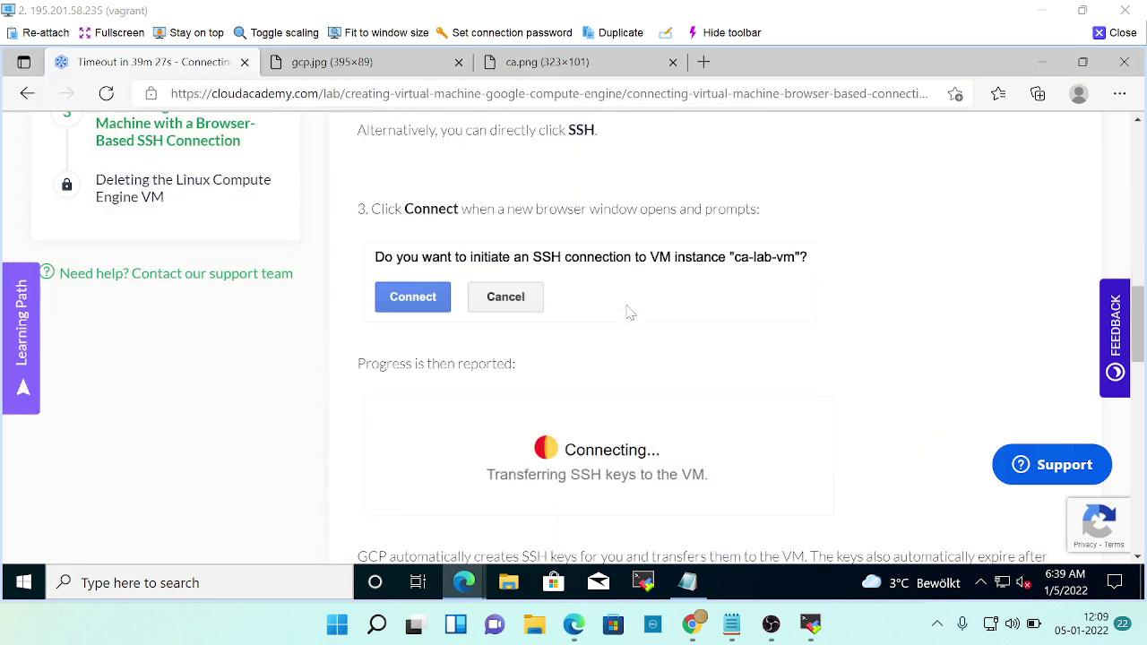
scroll(627, 312, "down", 2)
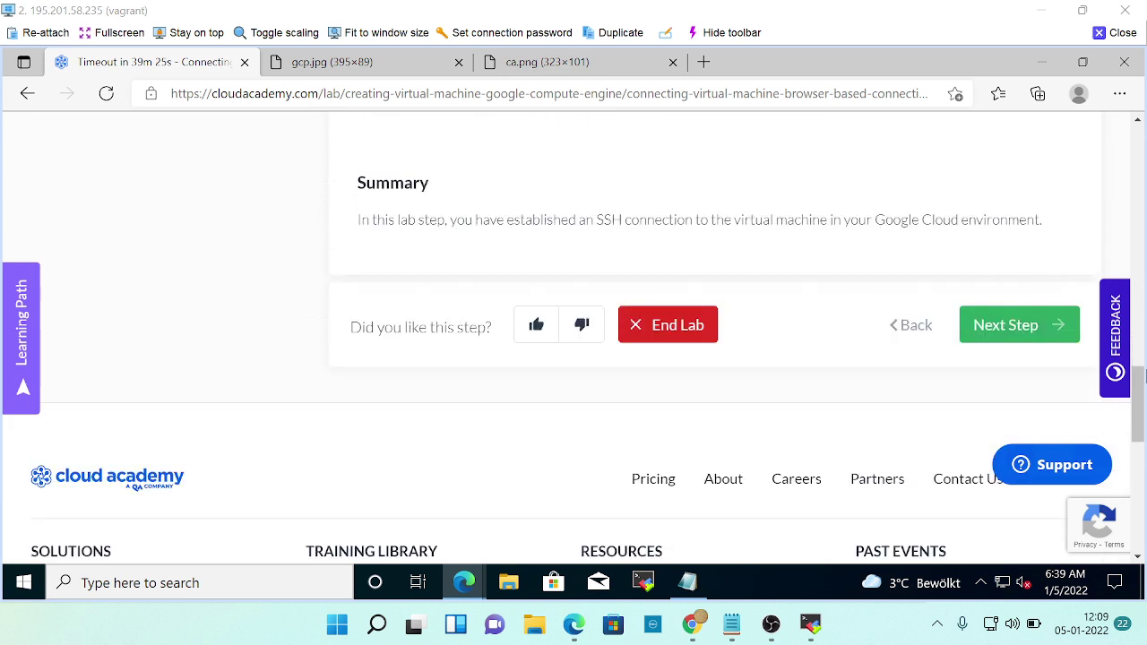
Advance the lab to the stop-and-delete VM step, read its instructions, and bring up the VM instances list.
left_click(1023, 329)
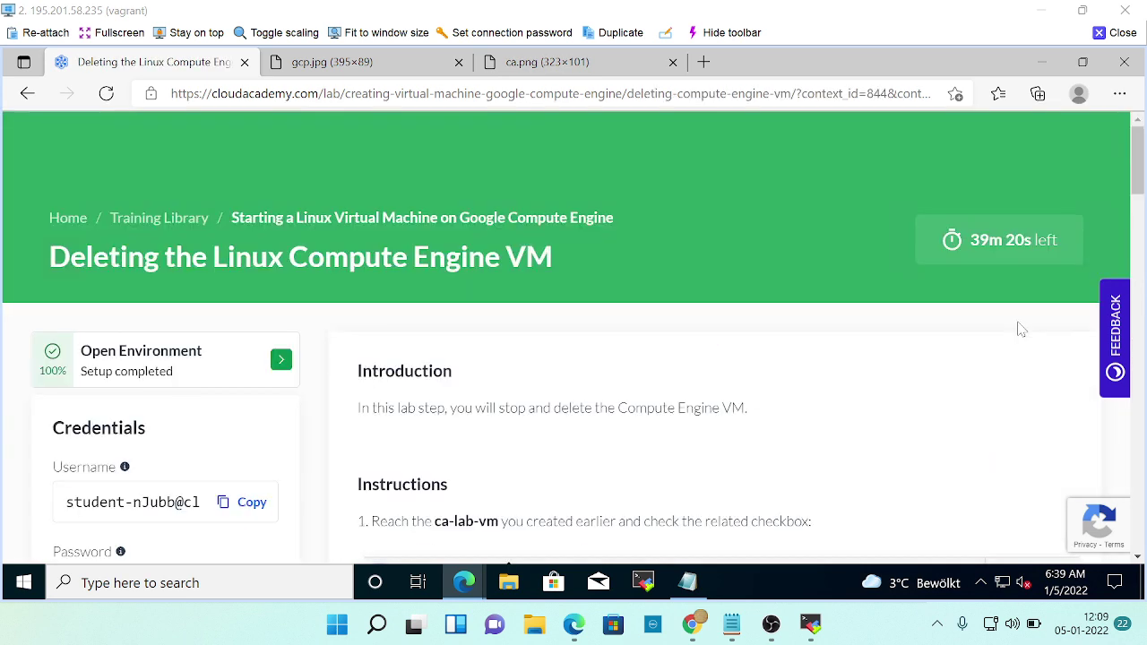
scroll(549, 385, "down", 3)
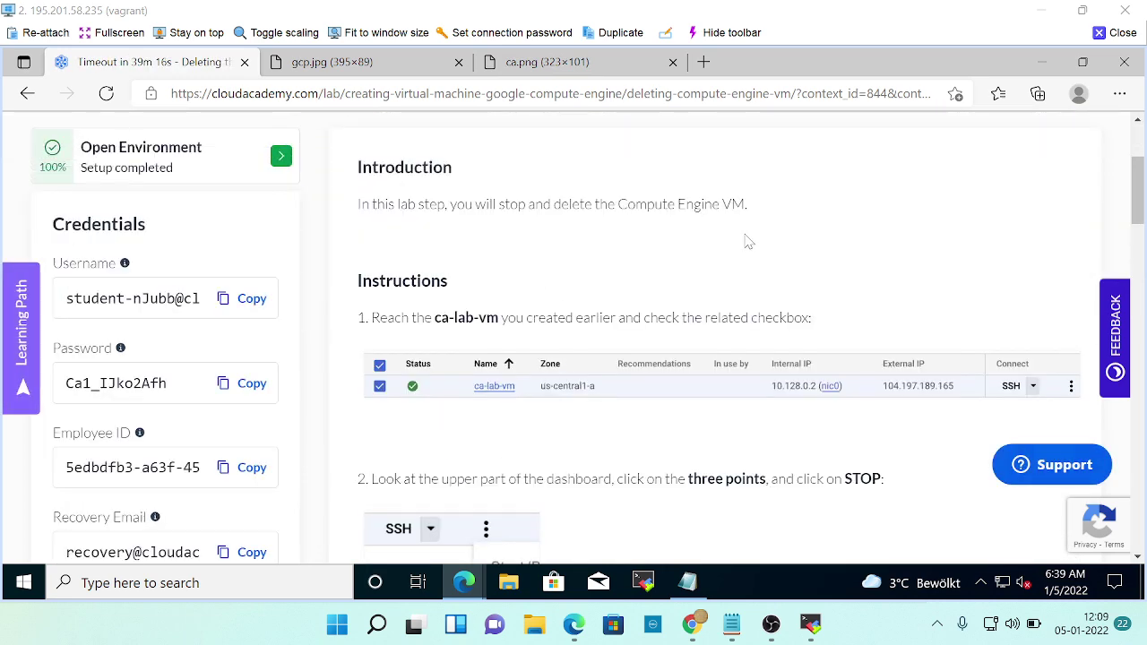
scroll(746, 241, "down", 2)
scroll(746, 242, "down", 1)
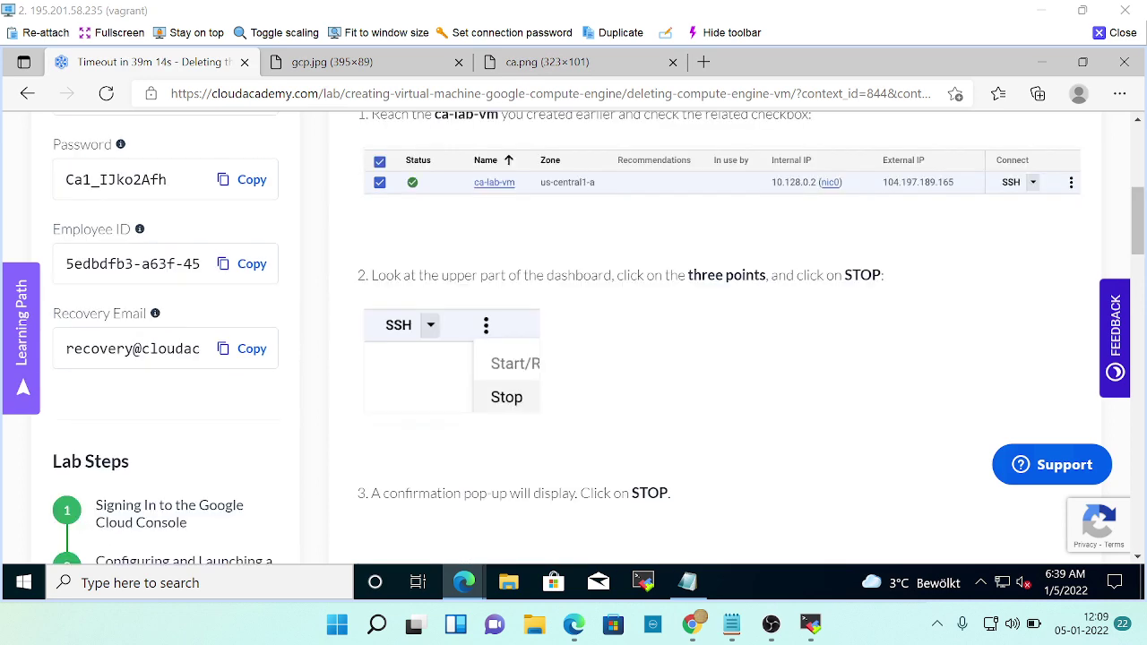
key("alt+Tab")
key("alt+Tab")
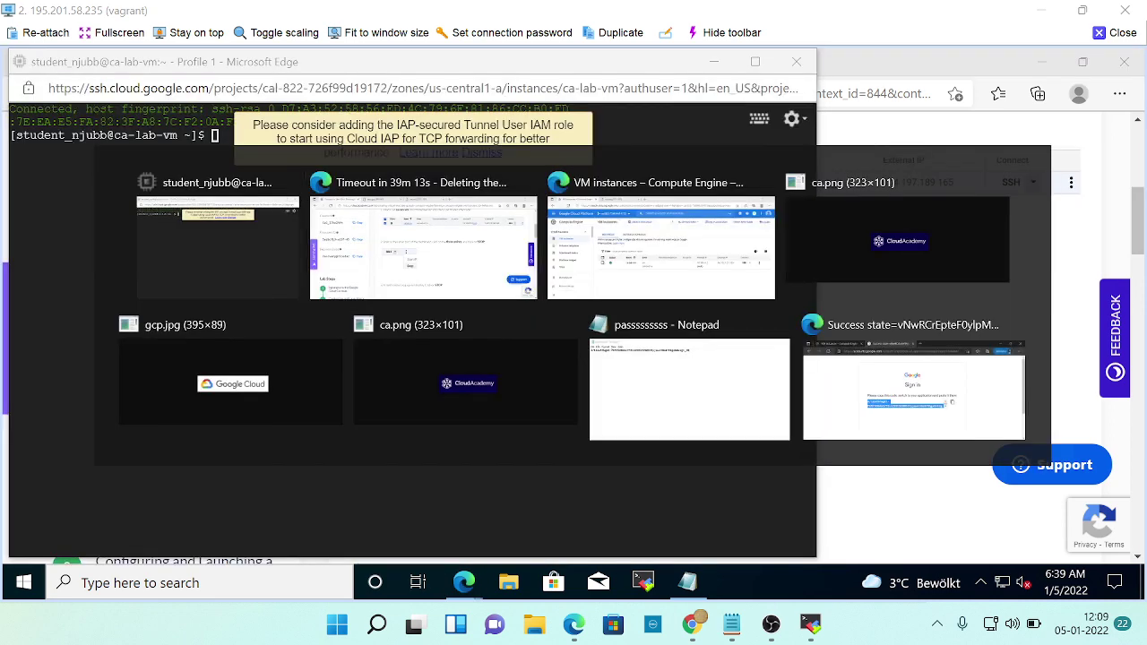
scroll(753, 323, "up", 3)
scroll(430, 330, "down", 1)
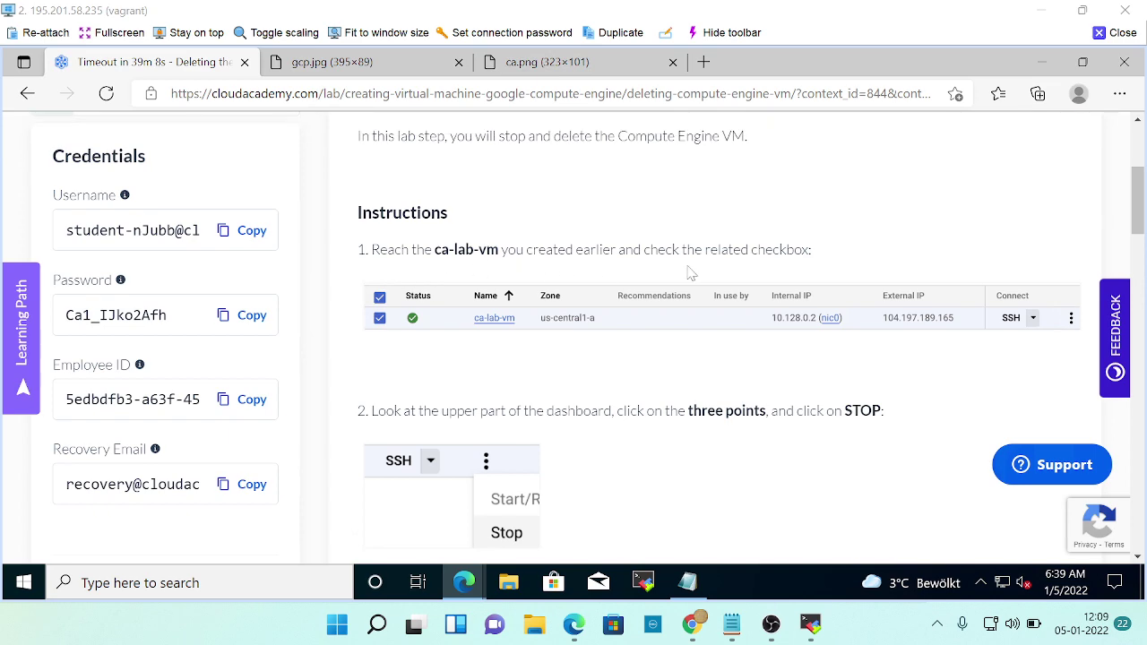
scroll(679, 304, "down", 2)
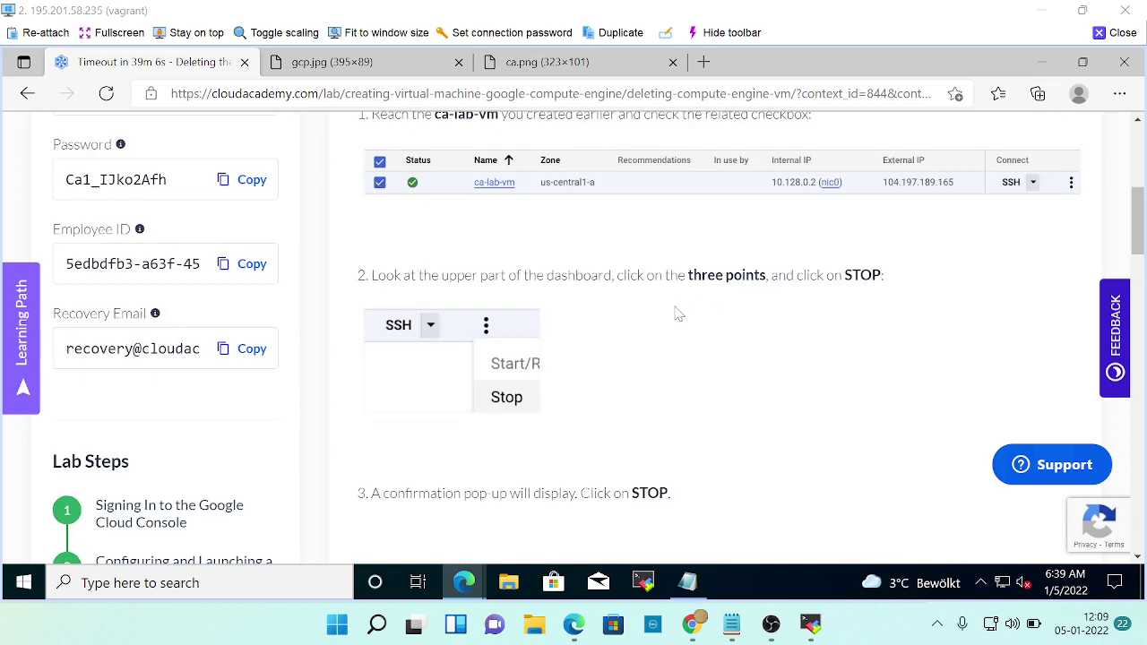
scroll(679, 313, "down", 2)
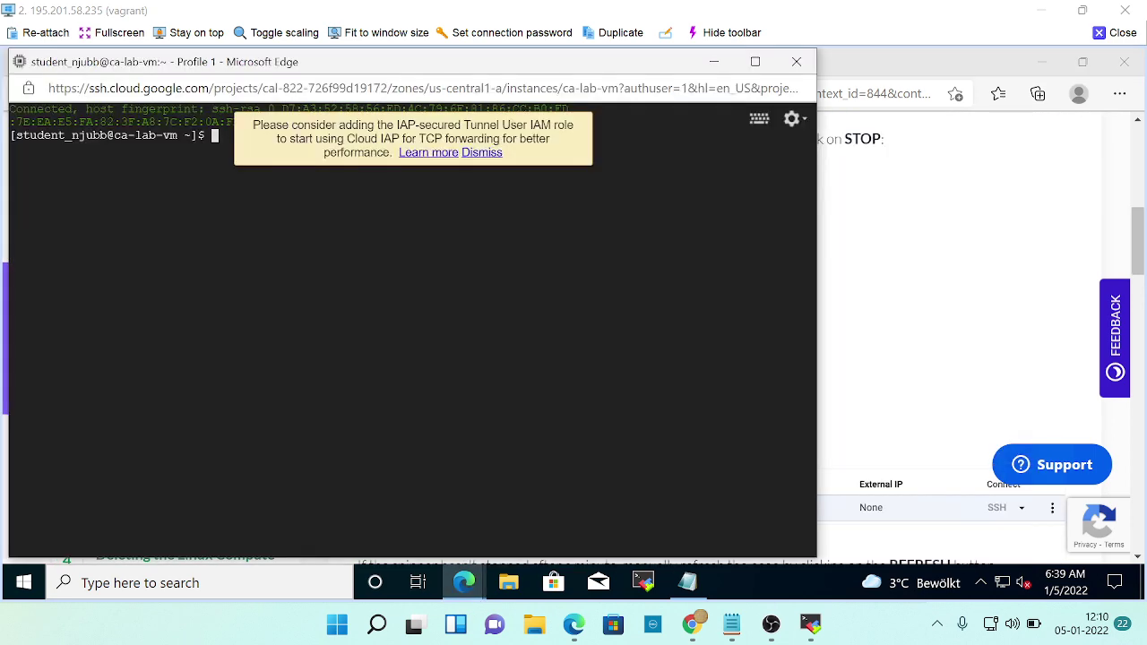
key("alt+Tab")
key("alt+Tab")
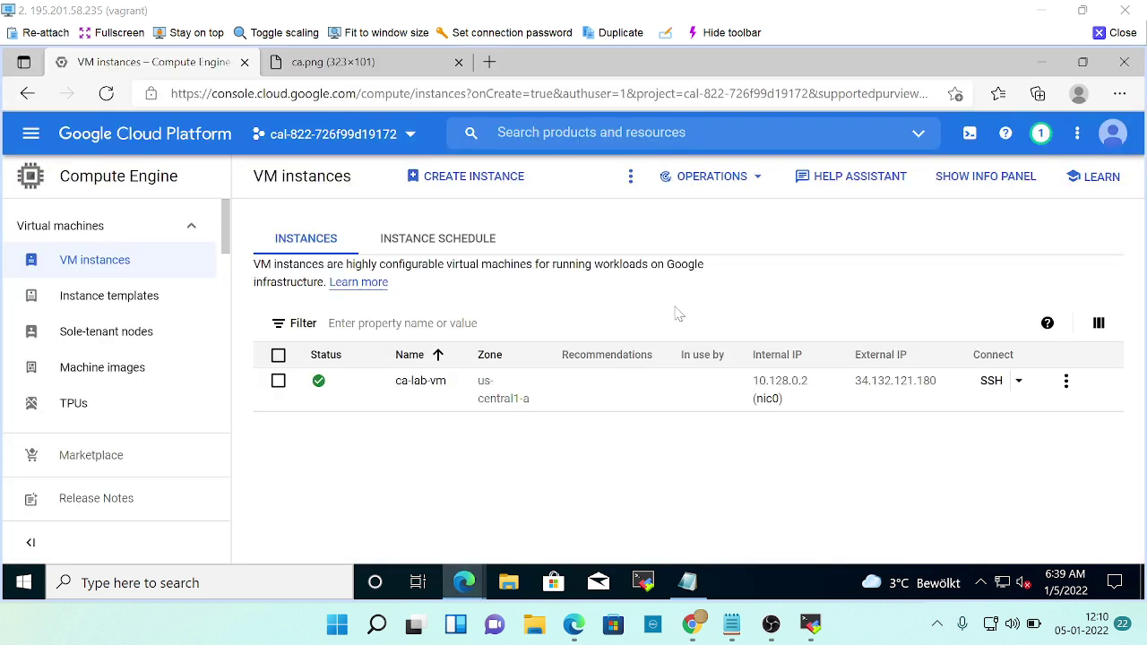
Select ca-lab-vm and show its actions, checking the lab's stopping instructions.
left_click(279, 381)
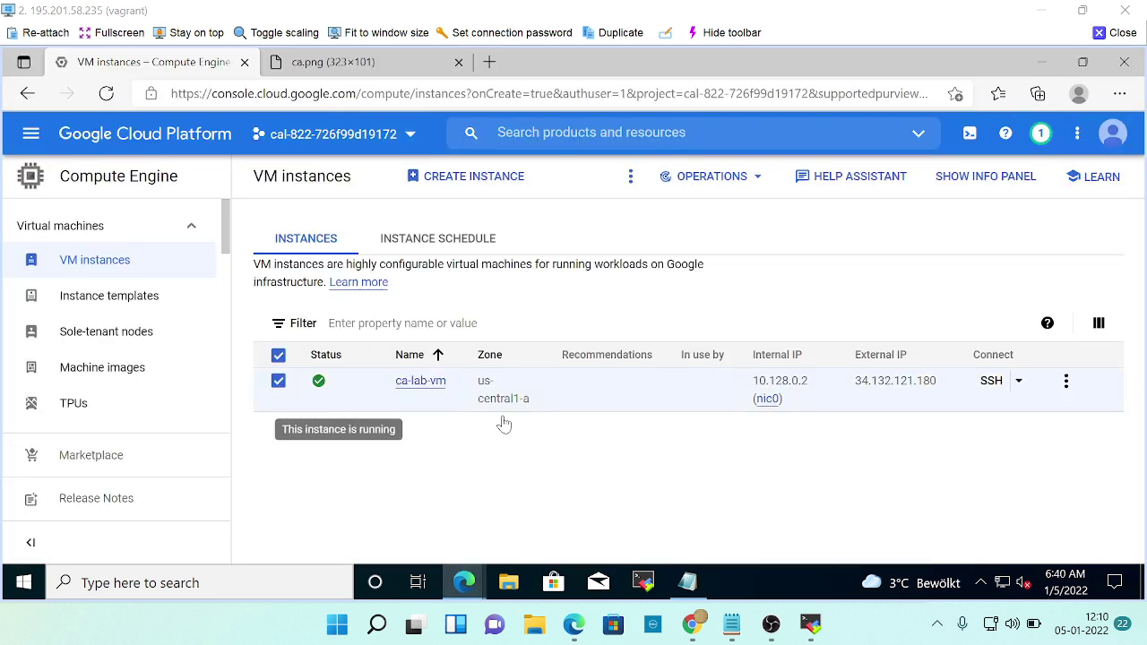
left_click(1066, 381)
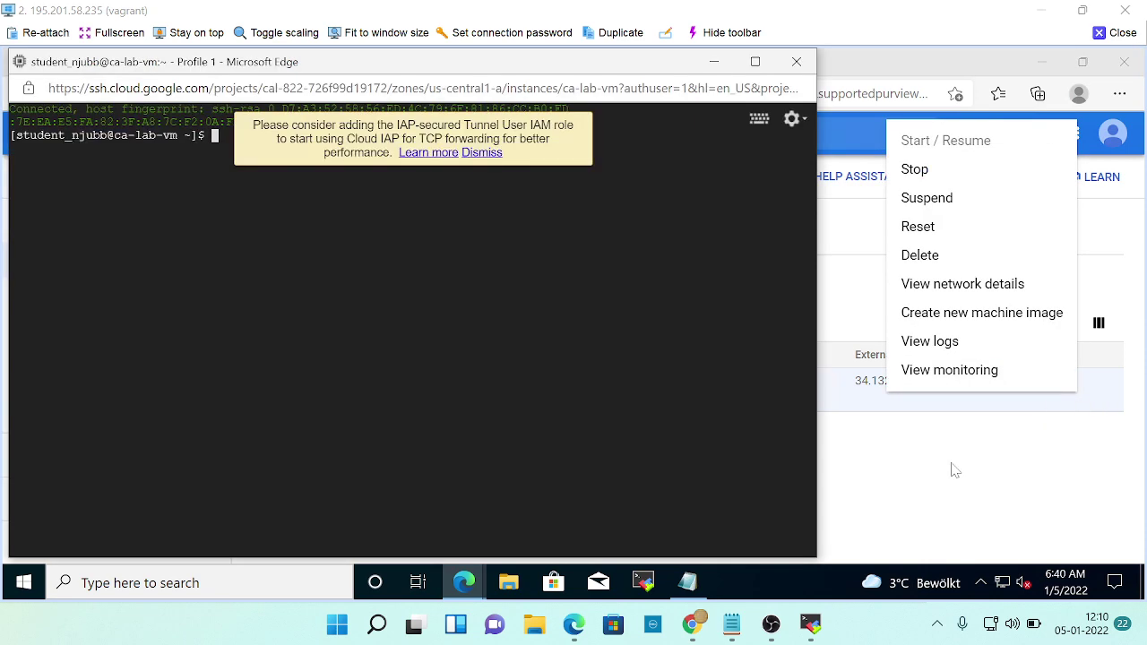
key("alt+Tab")
key("alt+Tab")
key("alt+Tab")
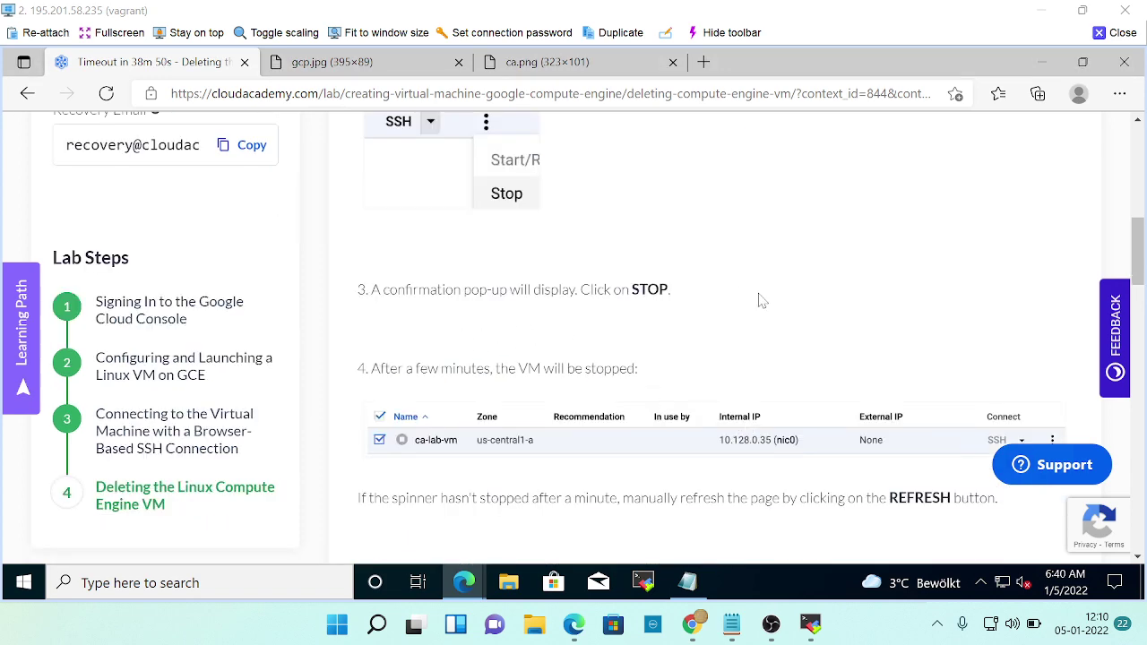
scroll(763, 300, "down", 2)
key("alt+Tab")
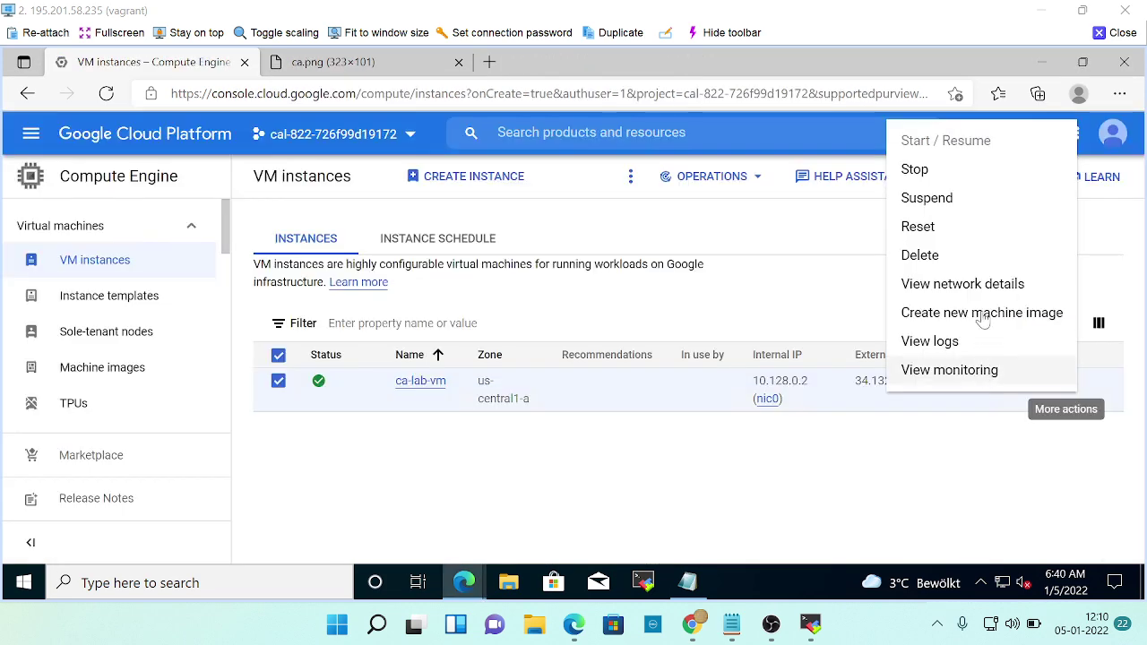
Stop ca-lab-vm and confirm STOP in the 'Stop ca-lab-vm?' dialog.
left_click(932, 172)
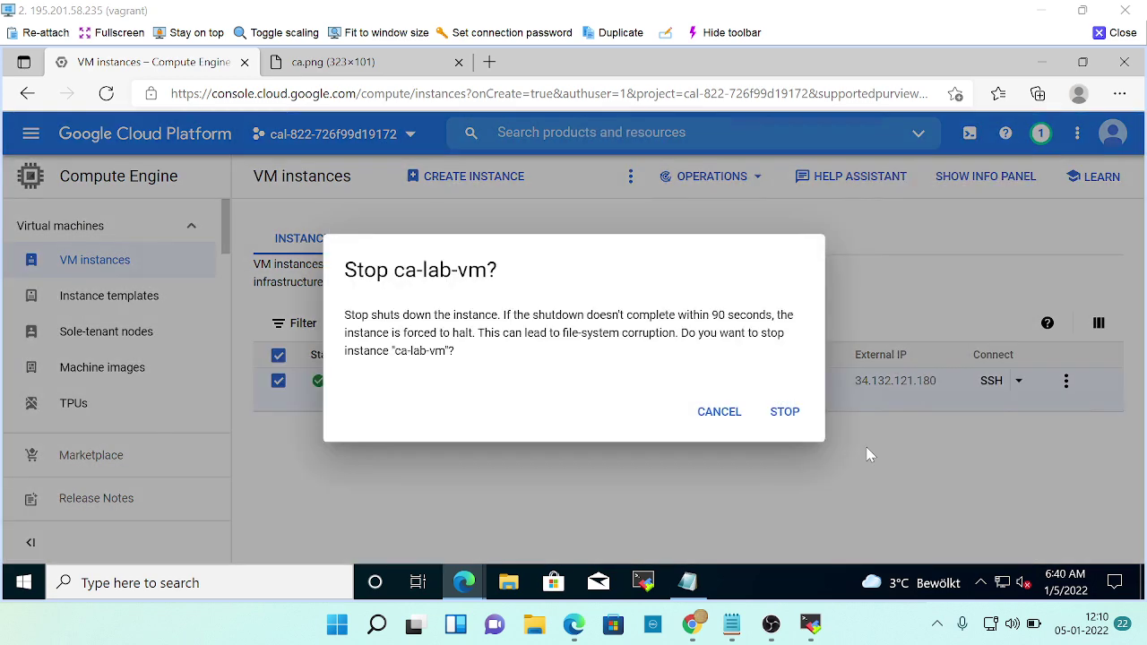
key("alt+Tab")
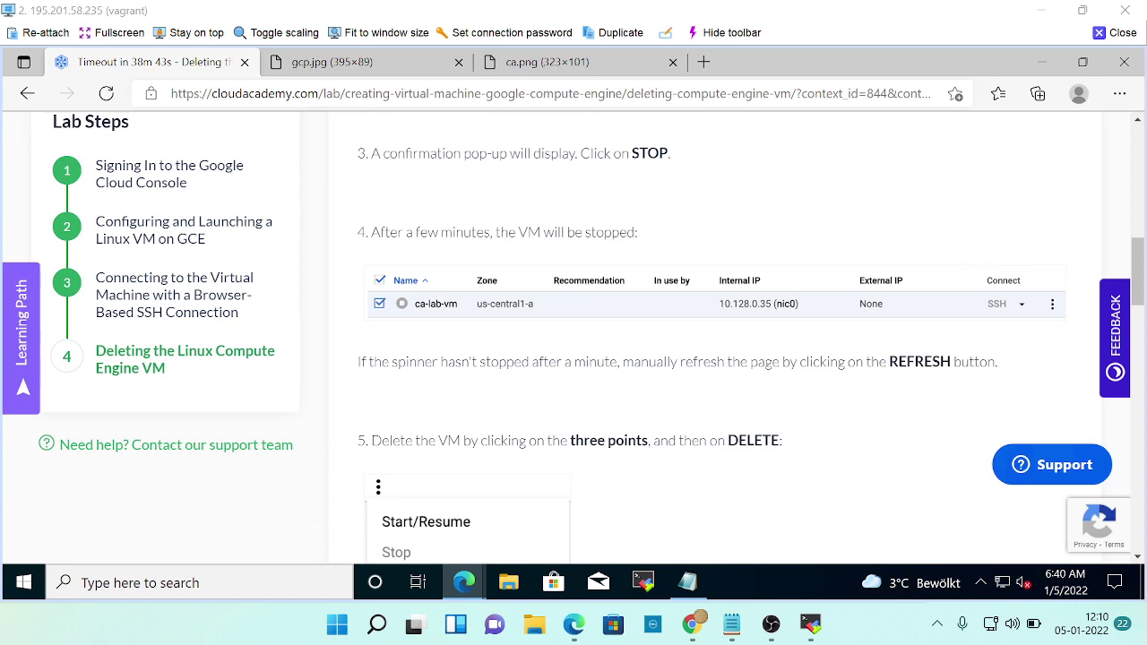
scroll(615, 415, "down", 2)
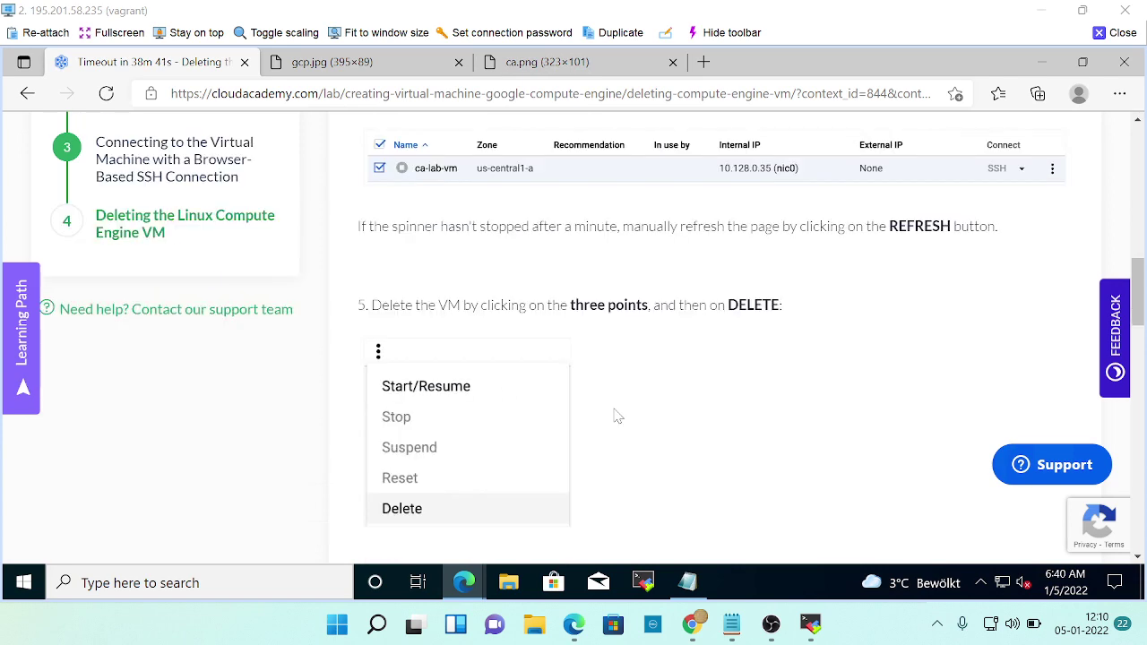
scroll(641, 415, "up", 2)
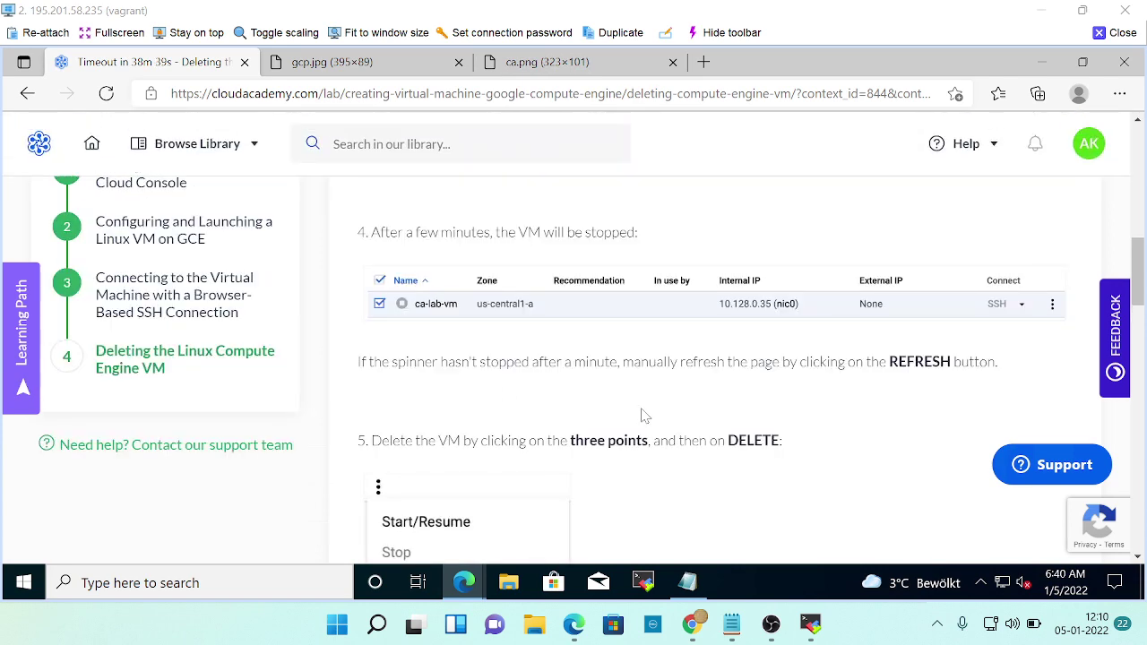
key("alt+Tab")
left_click(781, 413)
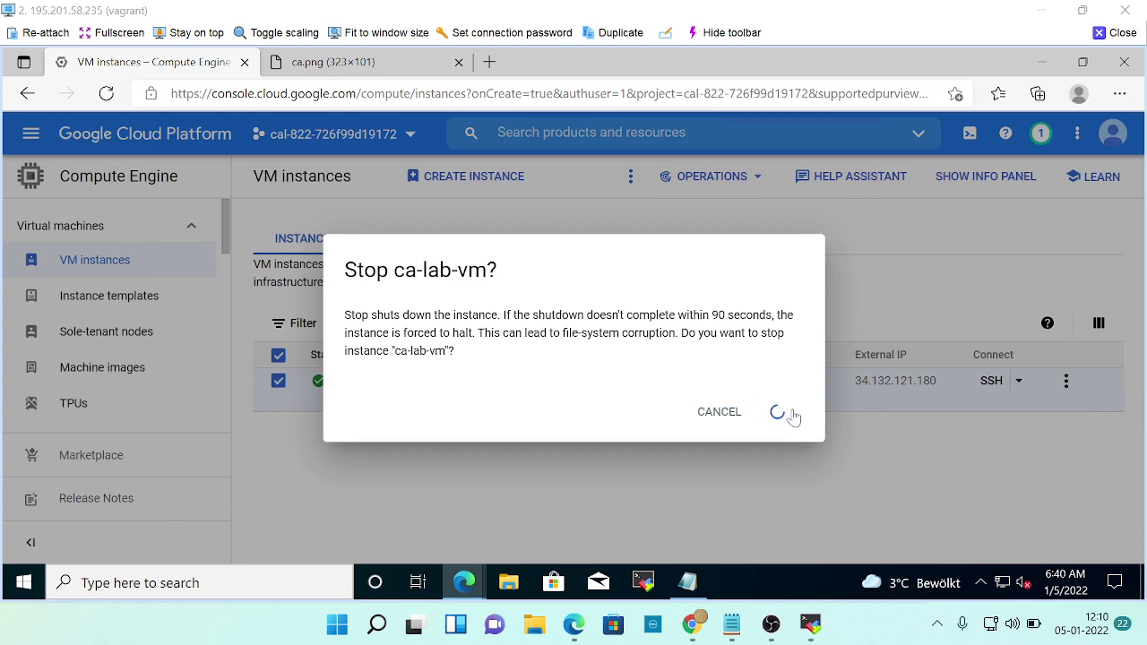
key("alt+Tab")
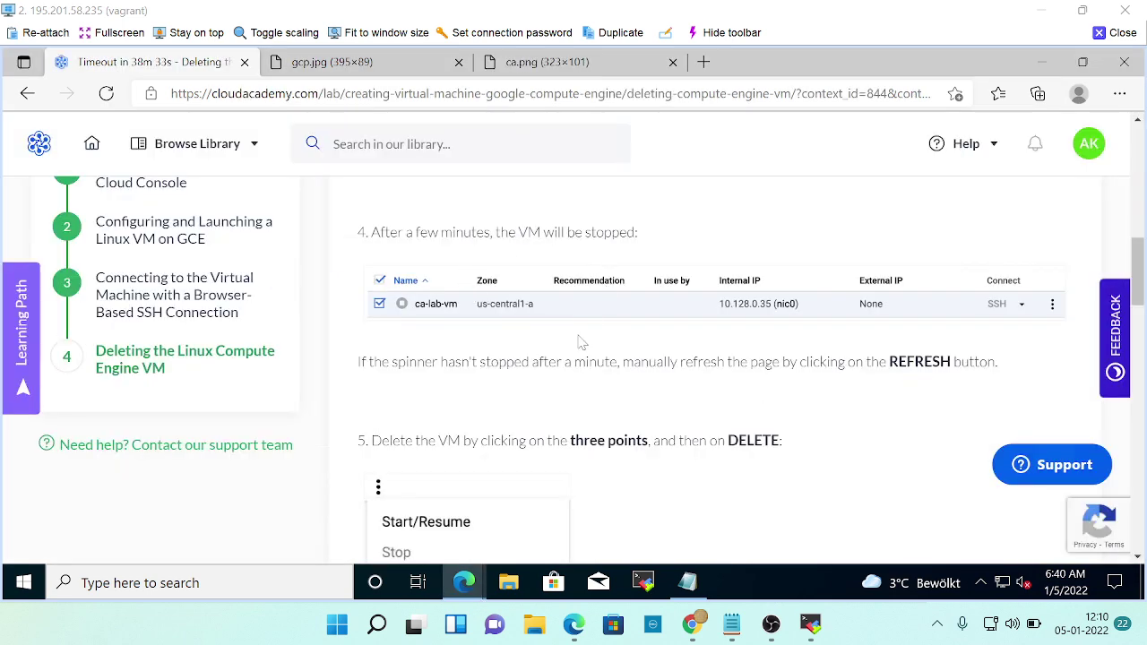
Wait until the console reports ca-lab-vm stopped with no external IP.
scroll(582, 338, "down", 1)
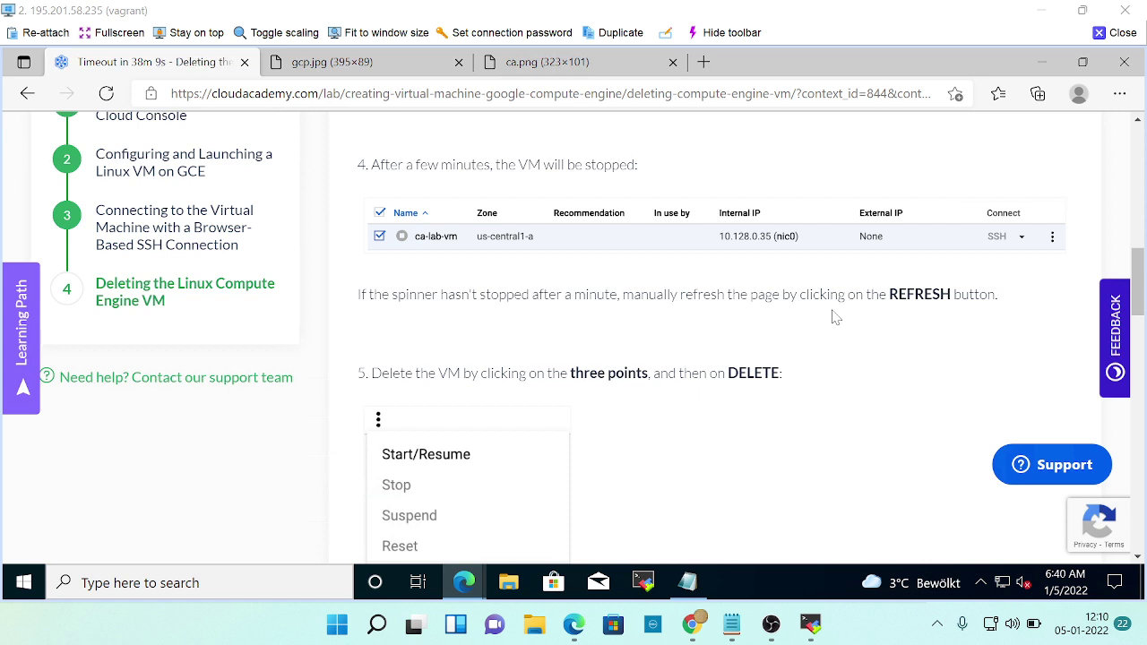
key("alt+Tab")
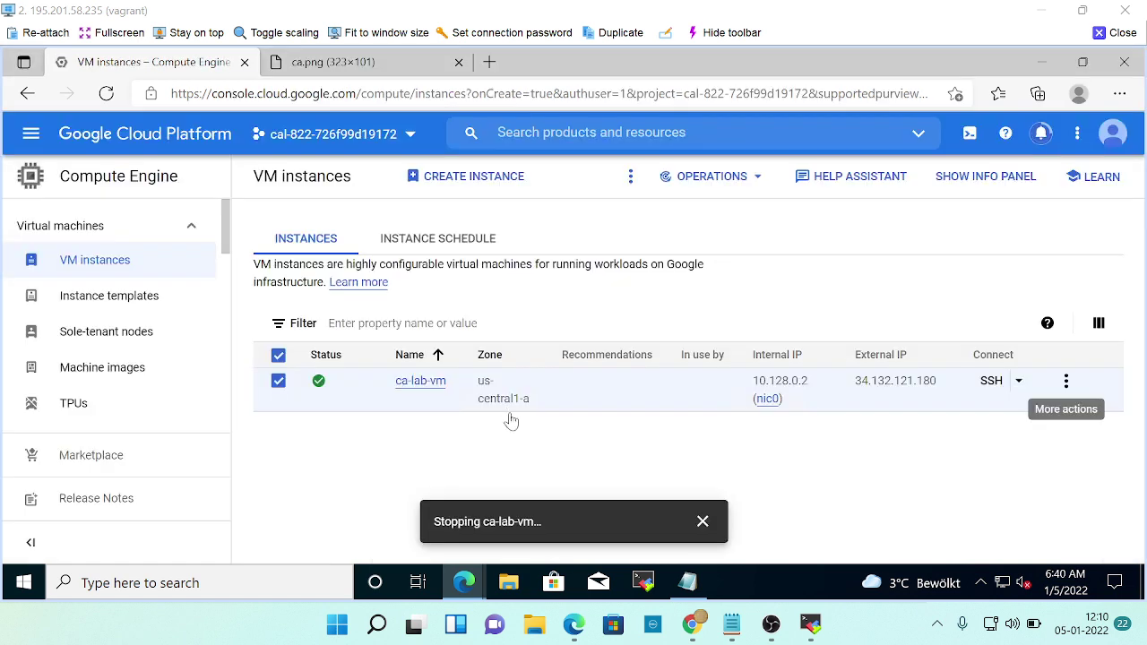
key("alt+Tab")
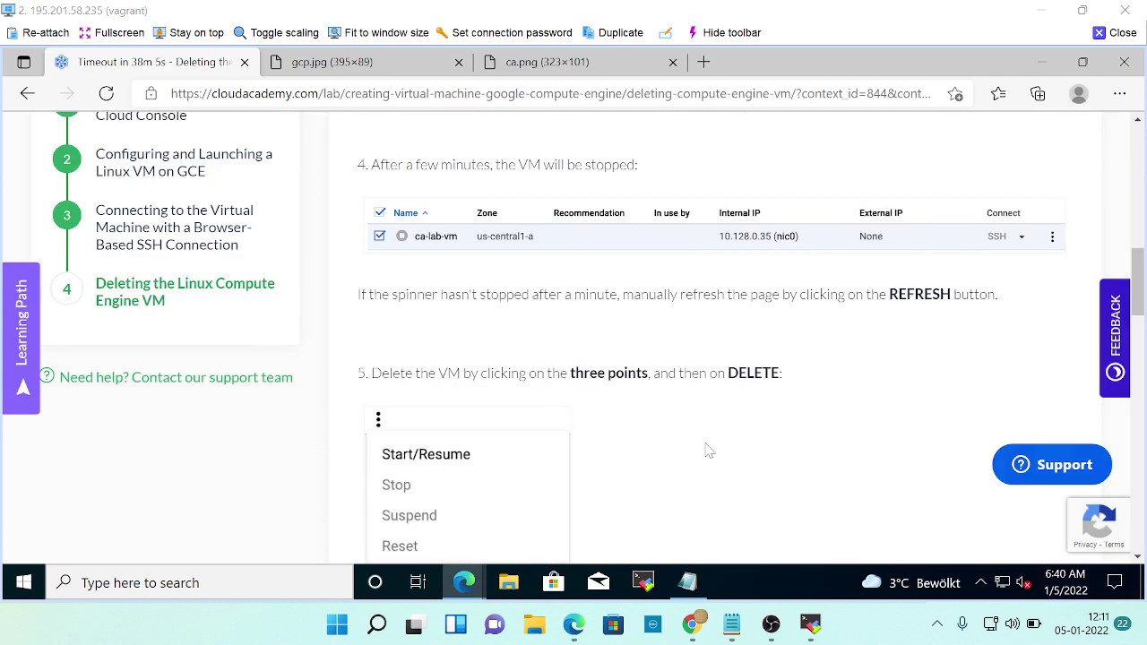
scroll(748, 448, "up", 1)
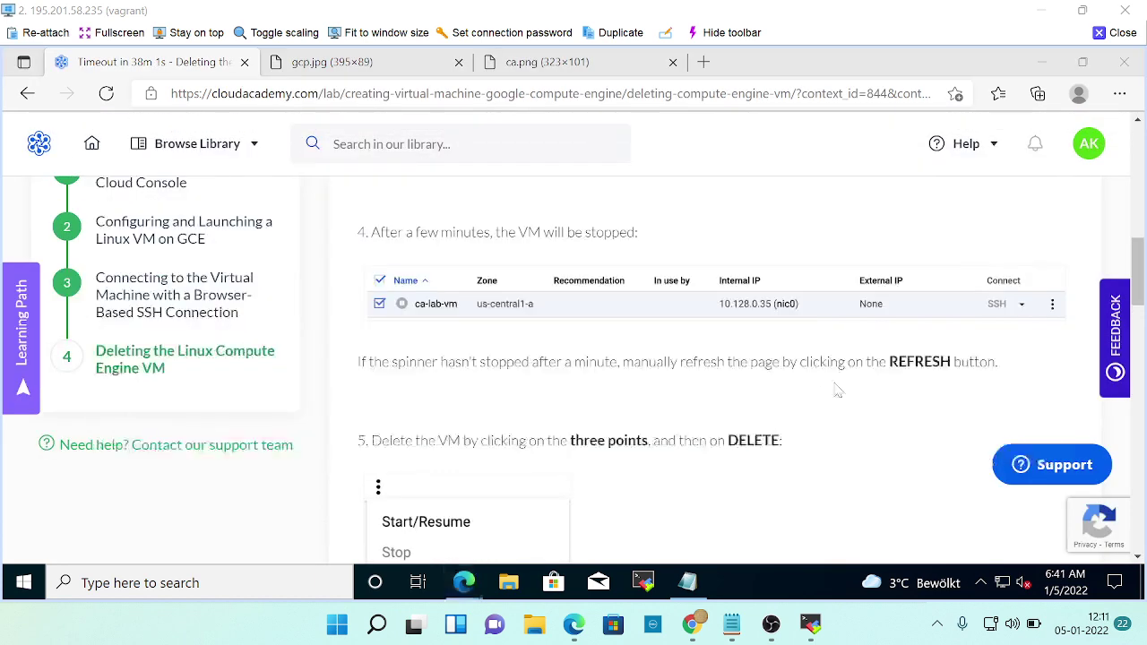
key("alt+Tab")
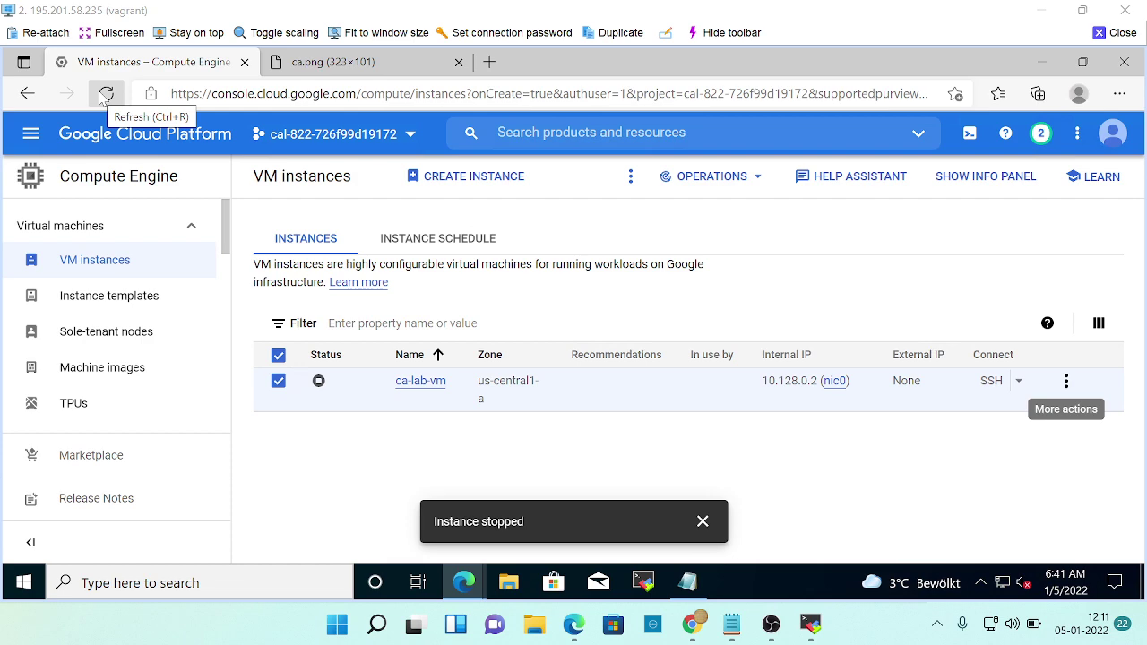
key("alt+Tab")
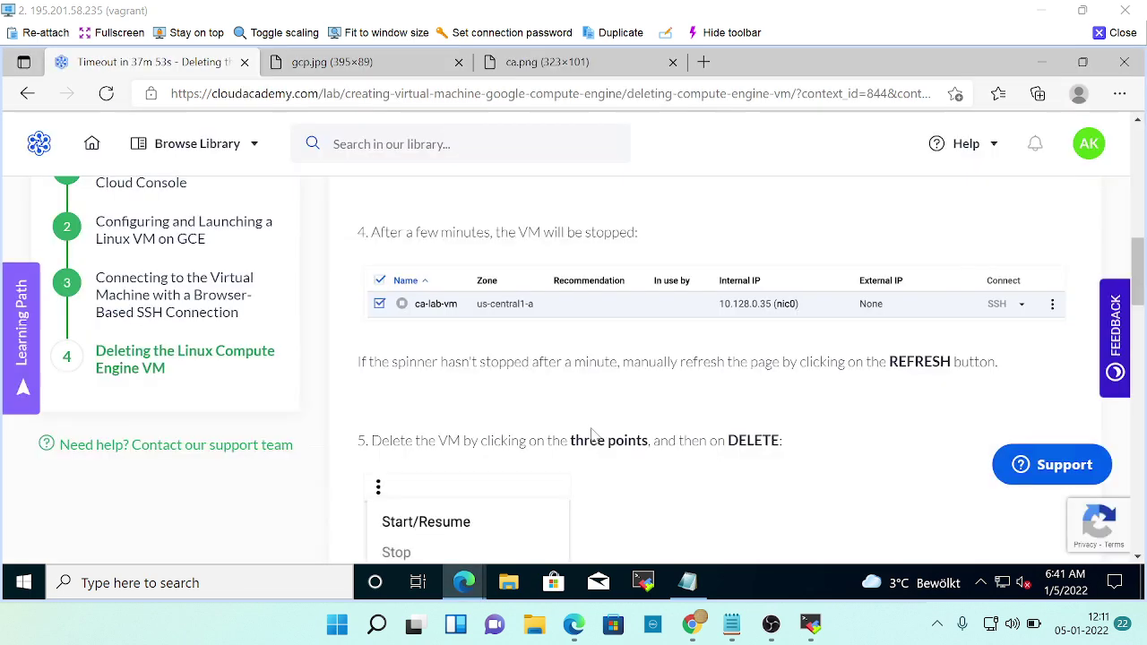
scroll(592, 435, "down", 1)
scroll(704, 379, "up", 2)
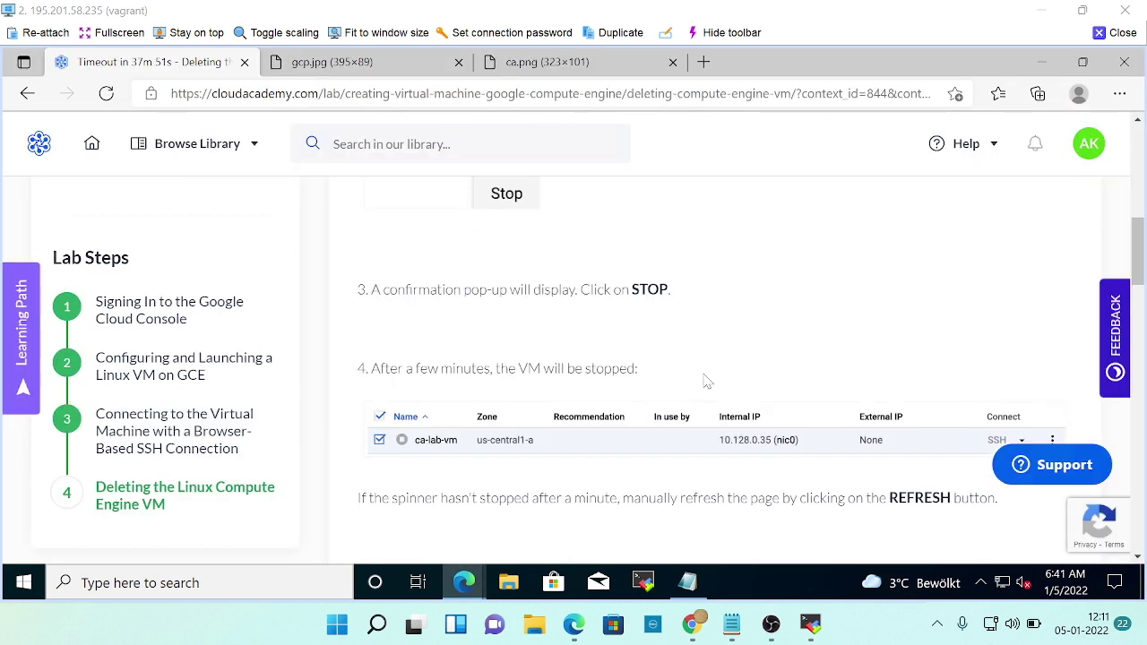
scroll(705, 379, "down", 2)
scroll(402, 336, "down", 1)
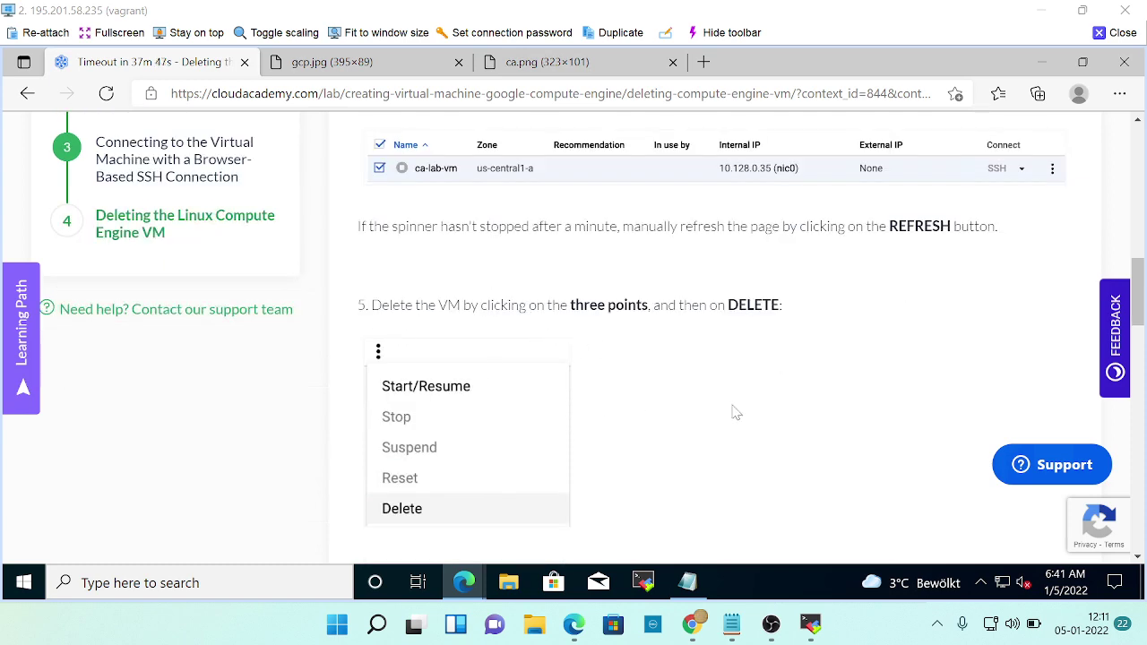
scroll(735, 410, "down", 2)
key("alt+Tab")
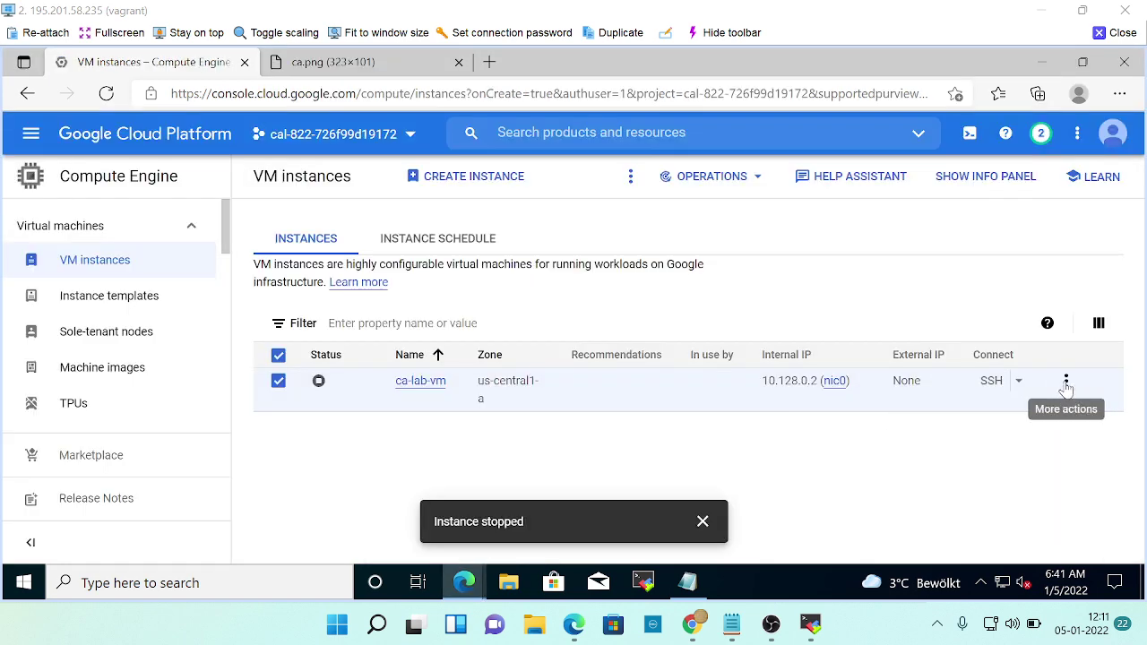
Delete ca-lab-vm and its boot disk, then scroll the lab to the 'Deleted the Compute Engine Virtual Machine' check.
left_click(1064, 382)
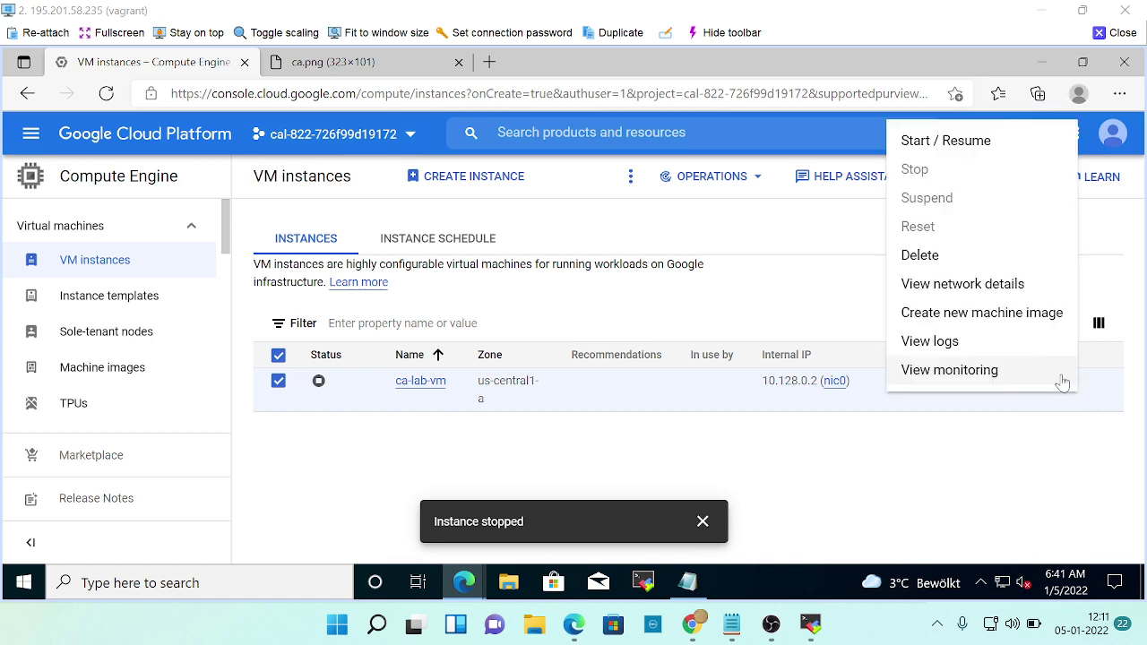
left_click(921, 254)
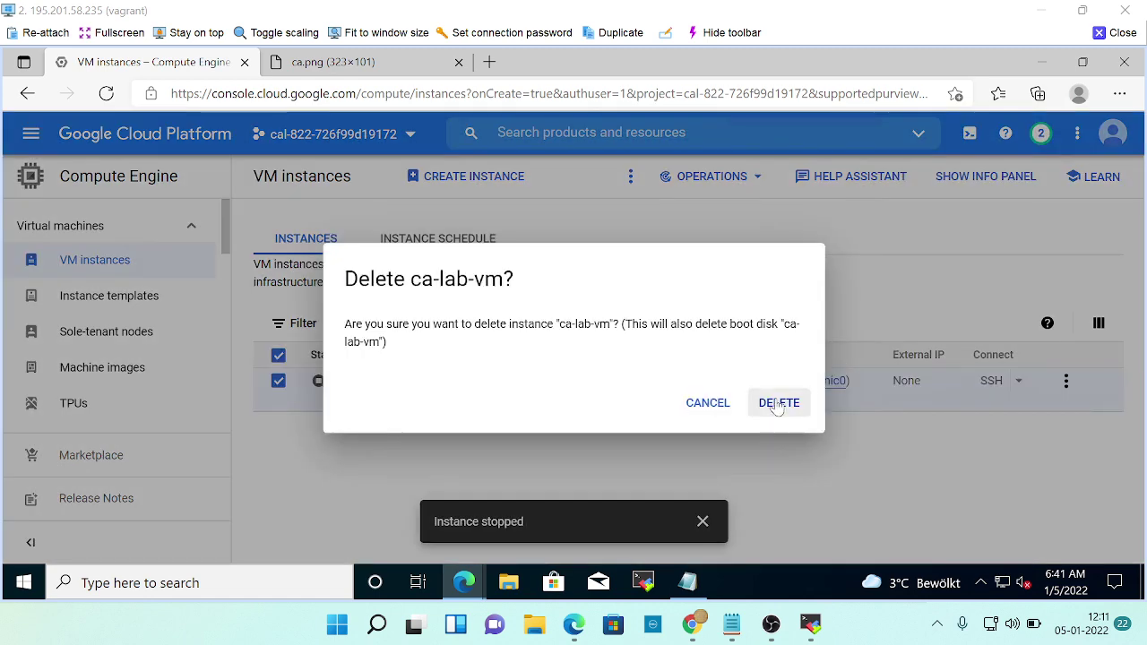
left_click(774, 402)
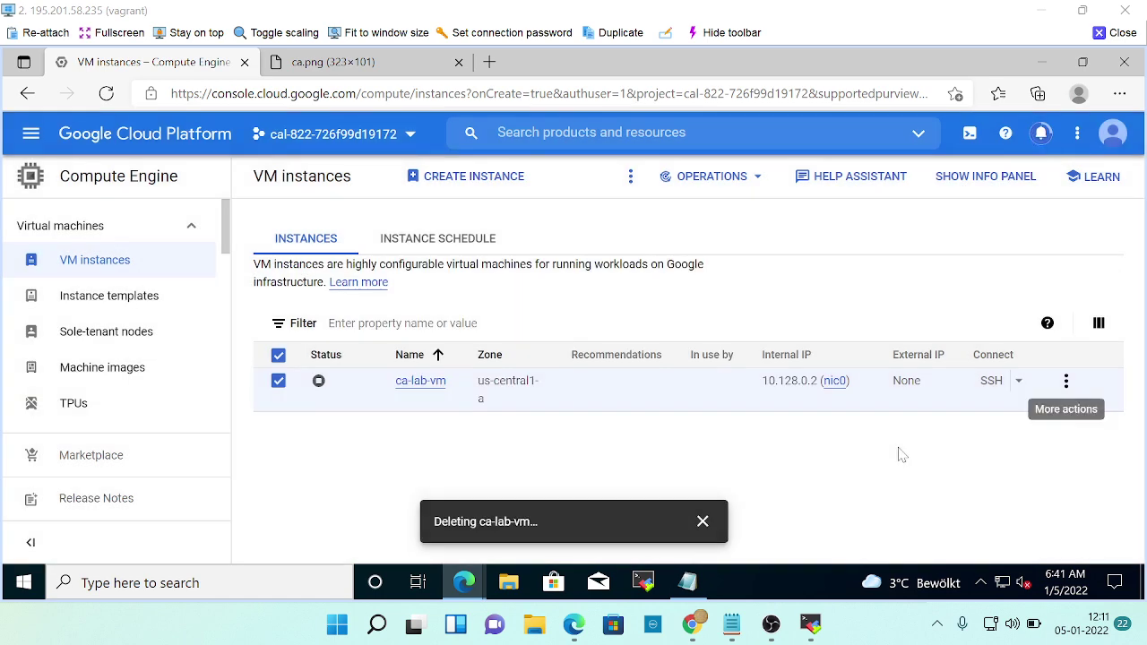
key("alt+Tab")
scroll(700, 411, "down", 2)
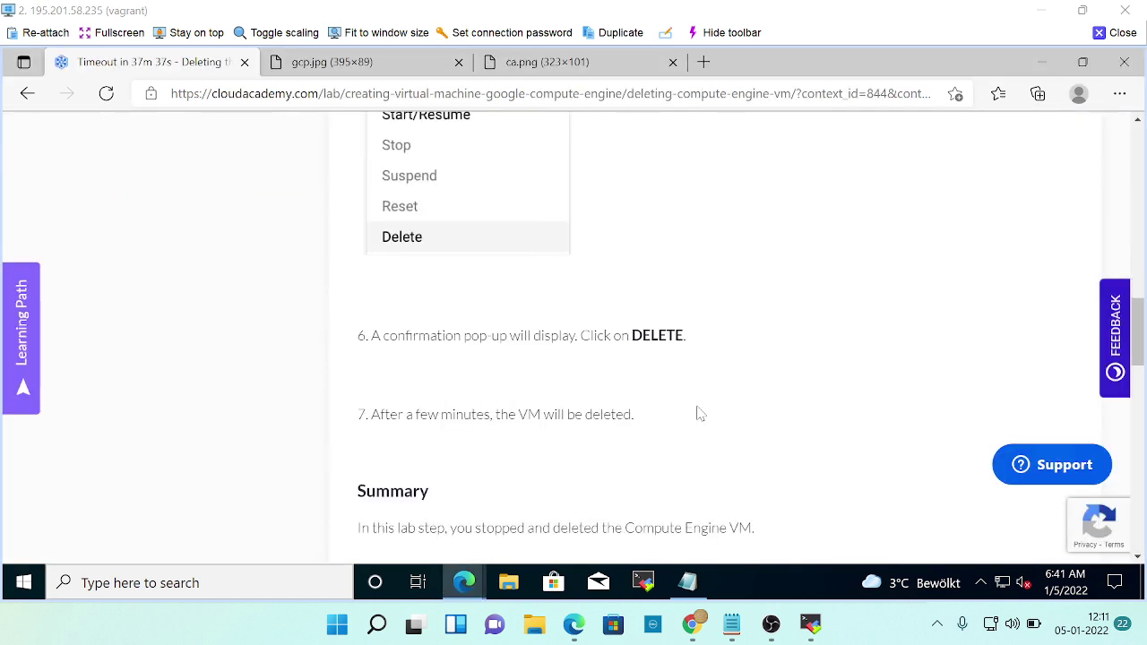
scroll(698, 412, "down", 1)
scroll(672, 404, "down", 3)
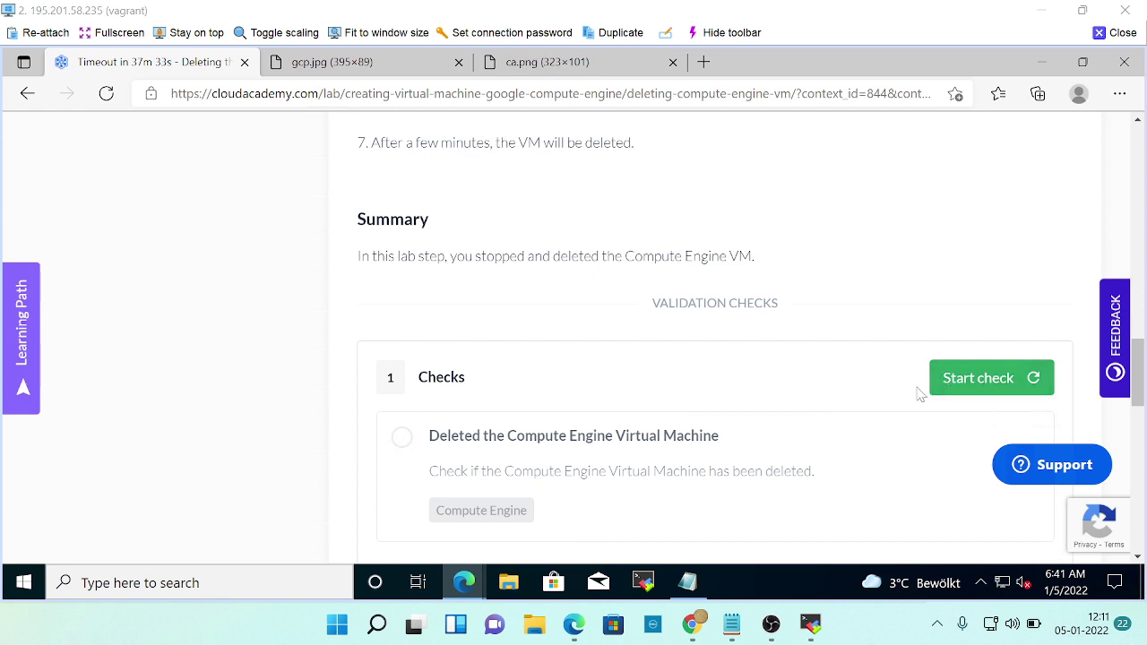
After confirming the instance is deleted, run the 'Deleted the Compute Engine Virtual Machine' validation check until it passes.
key("alt+Tab")
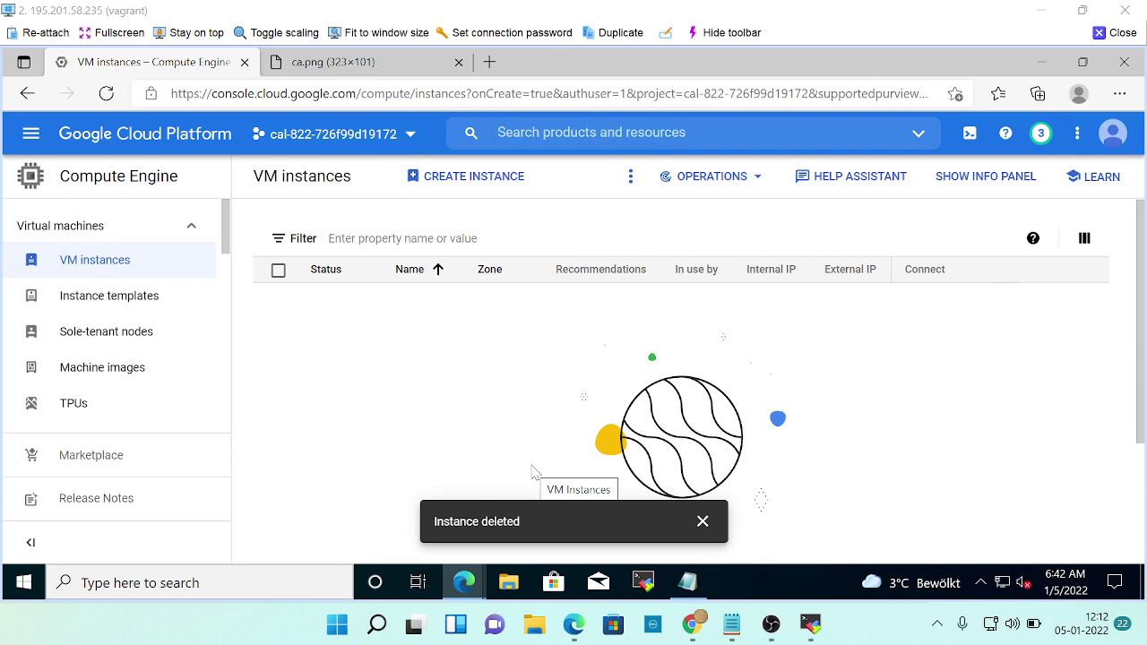
key("alt+Tab")
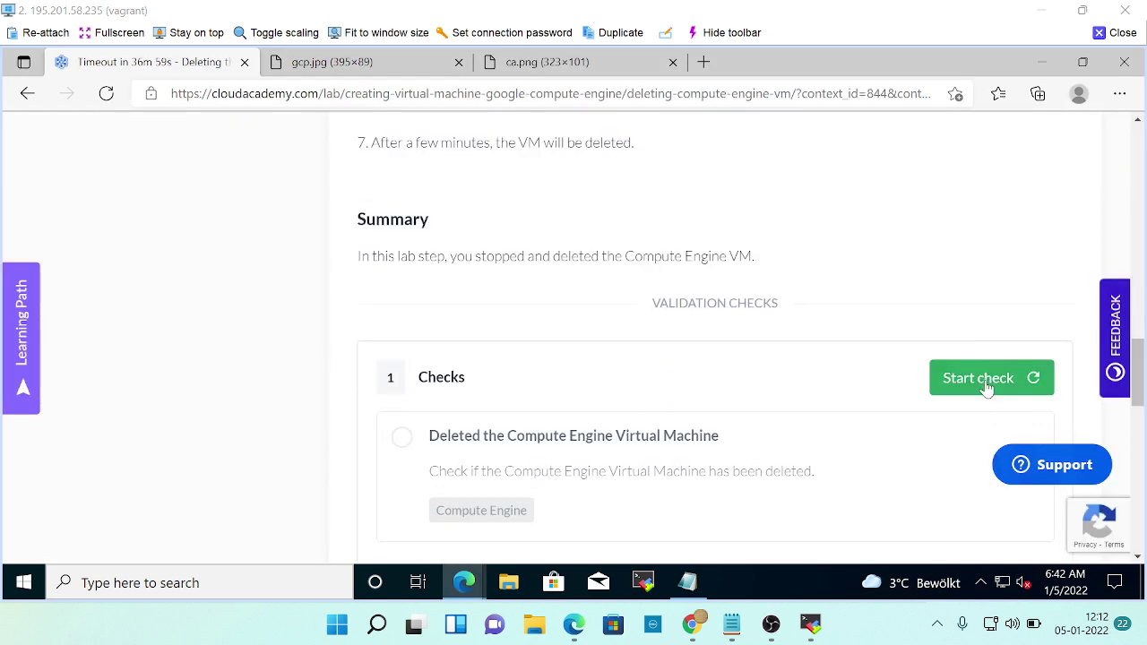
left_click(986, 386)
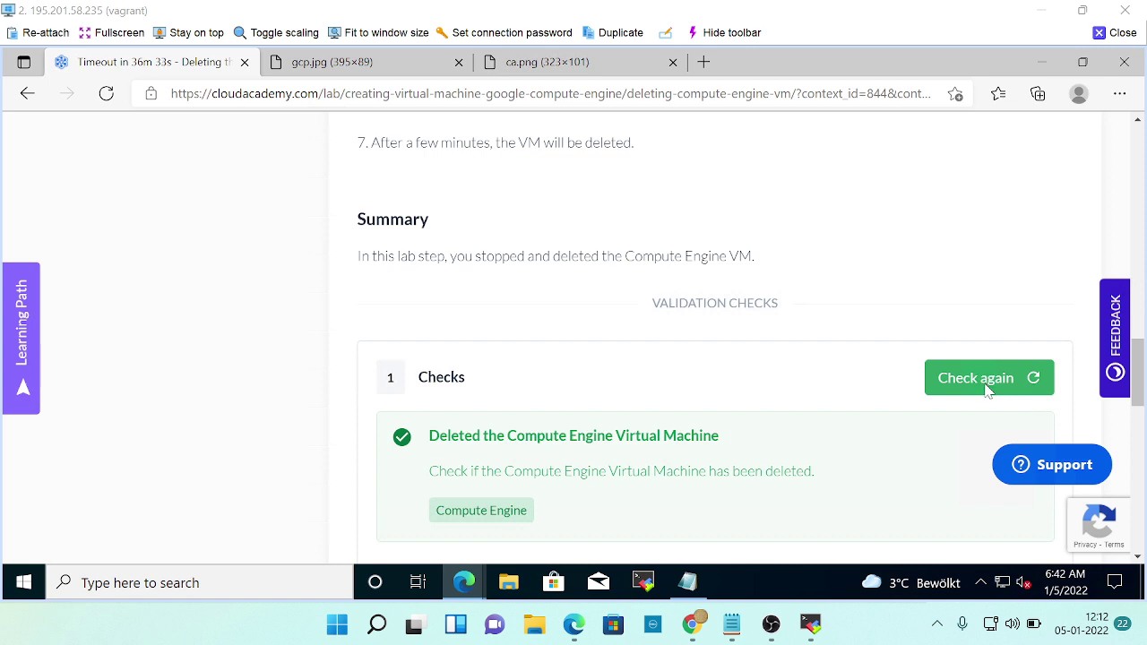
scroll(591, 480, "down", 2)
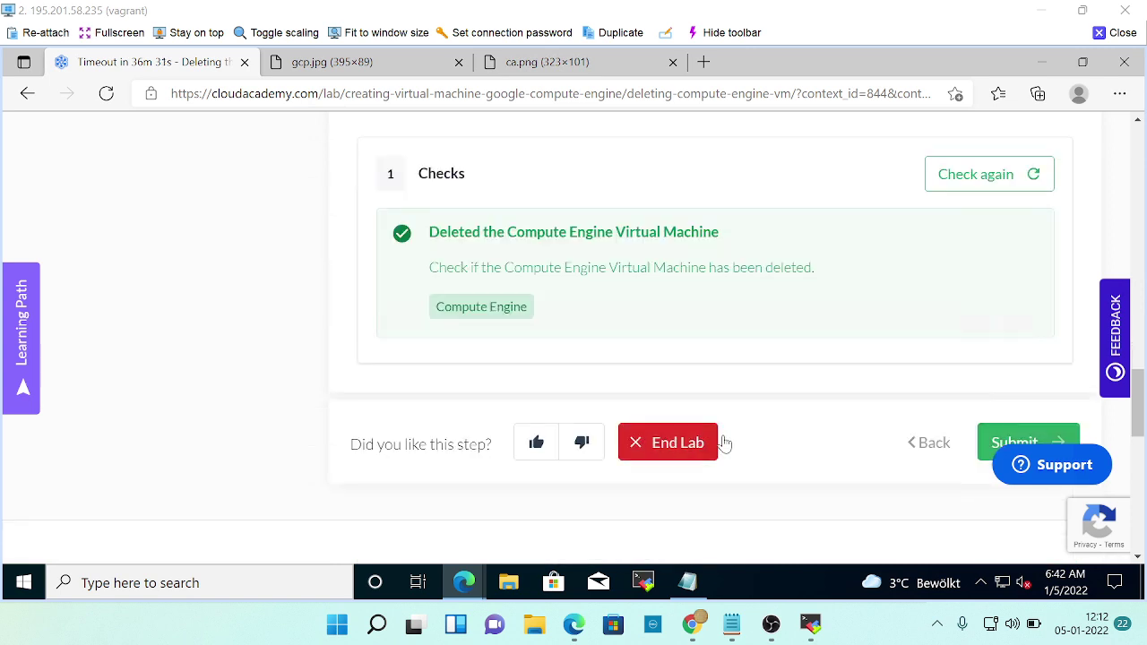
scroll(807, 404, "down", 2)
Submit the lab step and reach the 'Well Done!' results page showing completion in 8m 32s.
left_click(1008, 315)
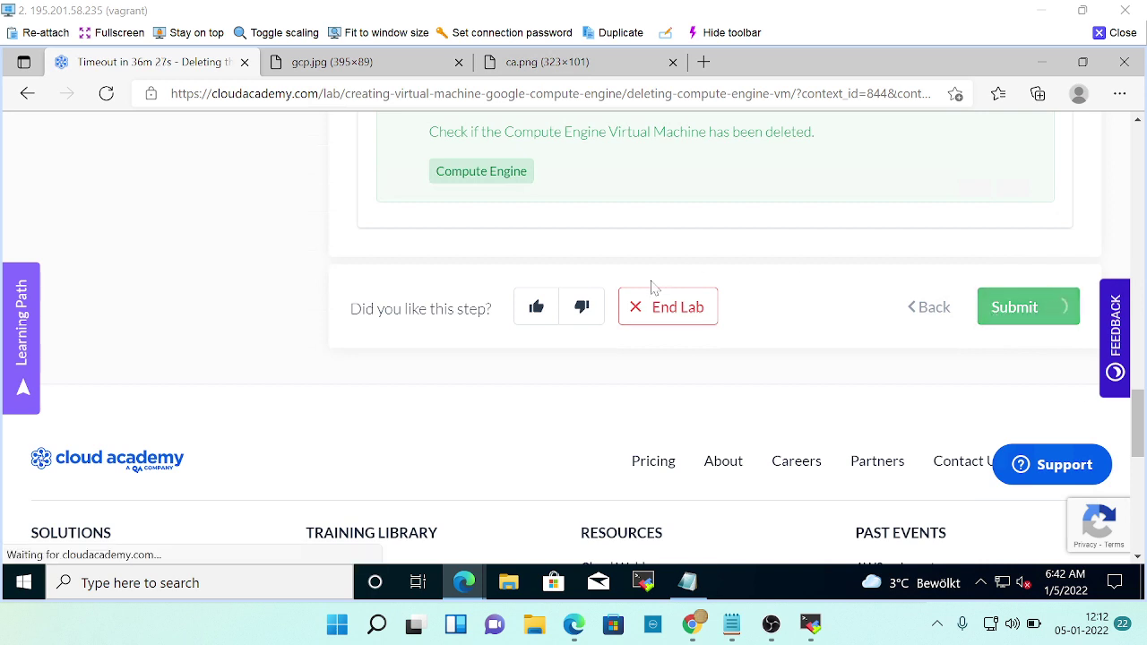
scroll(496, 299, "down", 3)
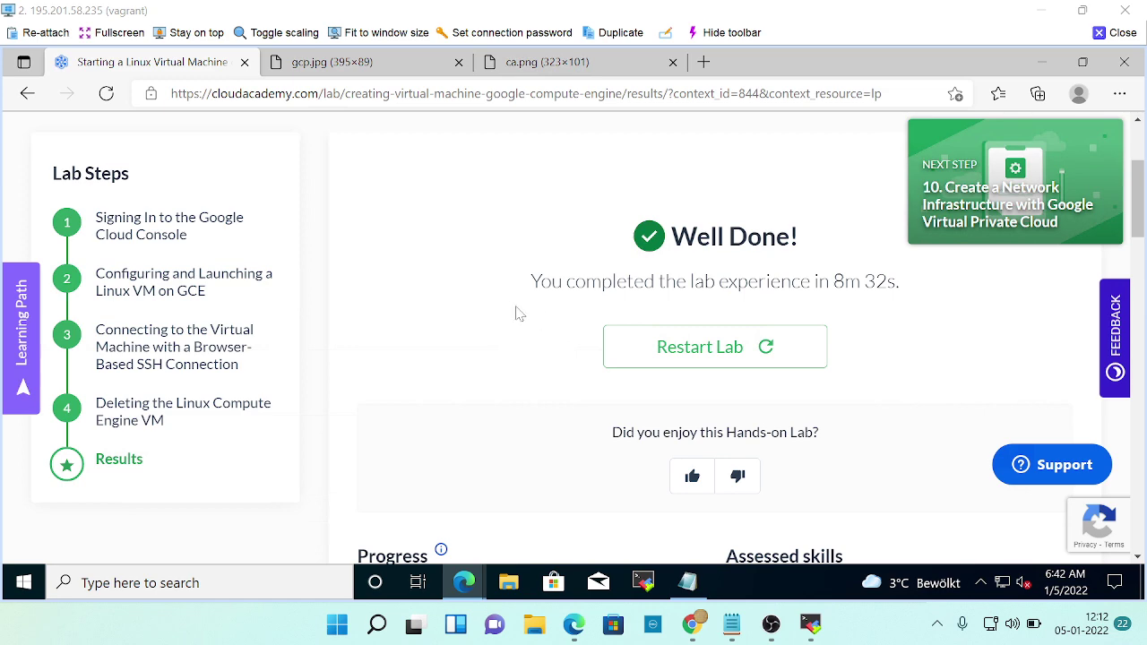
key("alt+Tab")
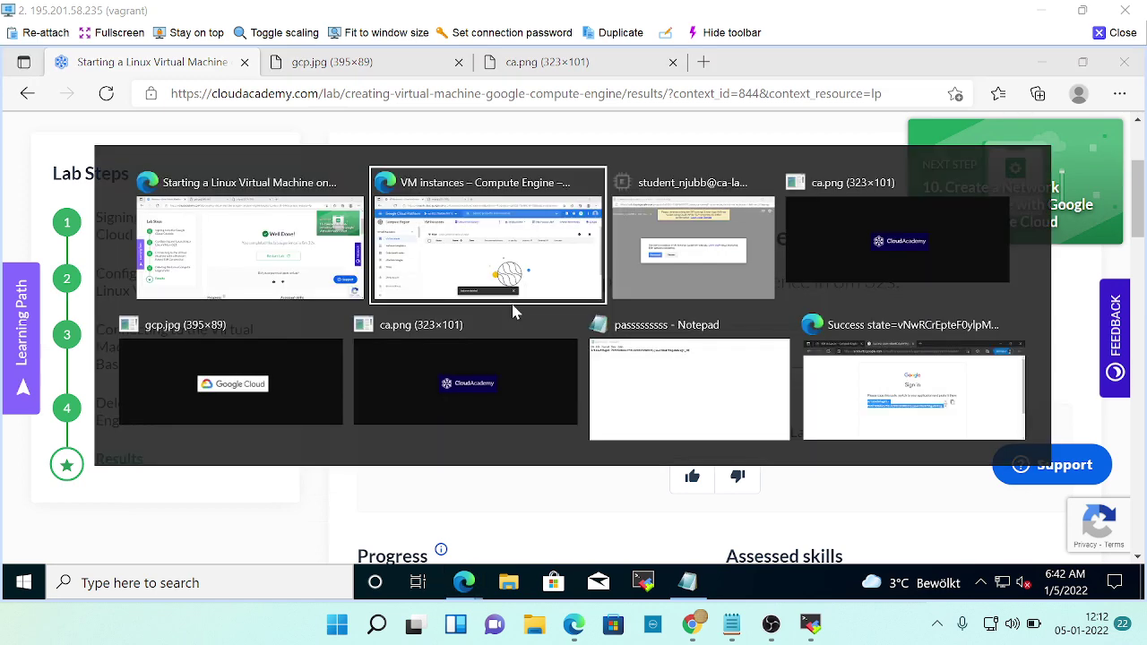
scroll(330, 350, "down", 1)
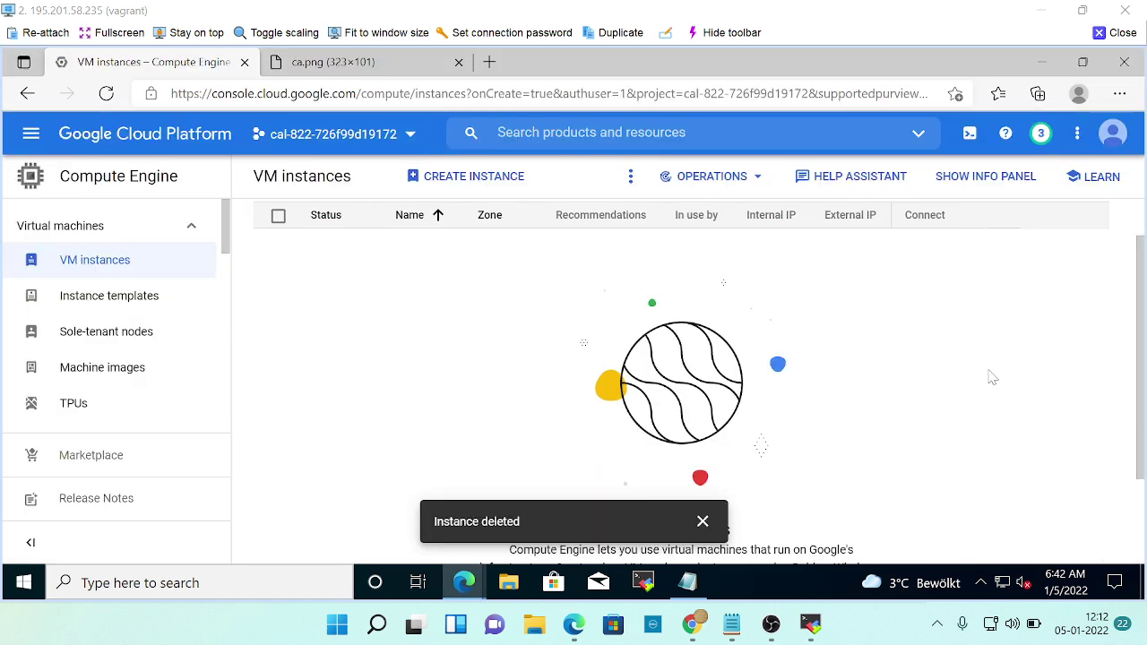
key("alt+Tab")
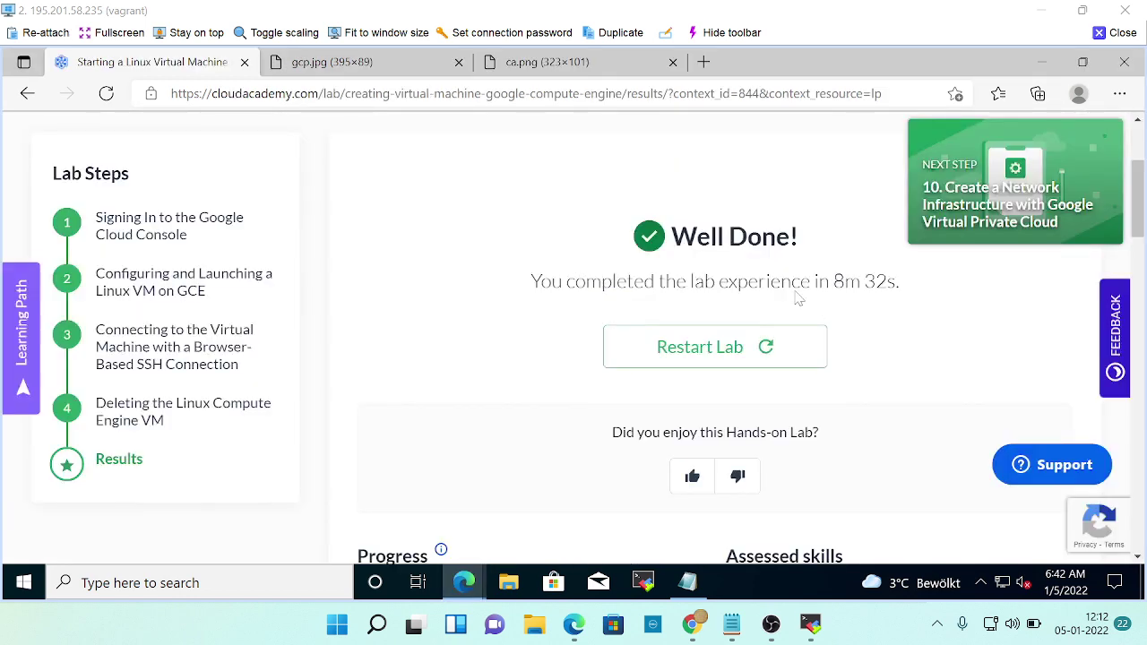
left_click(652, 624)
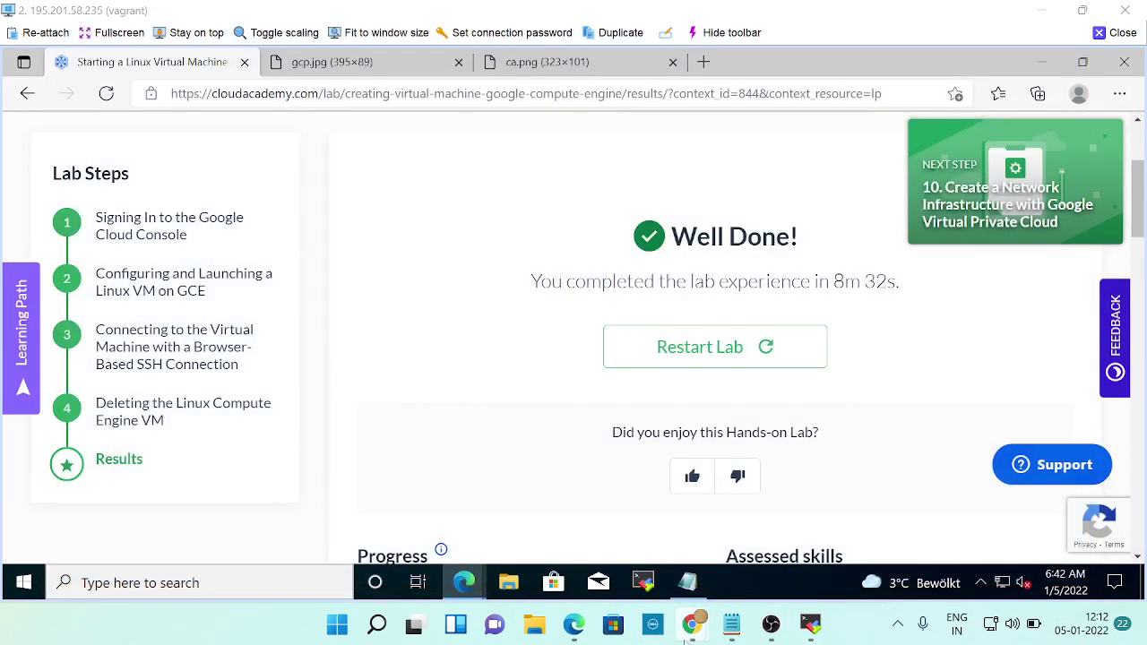
left_click(390, 582)
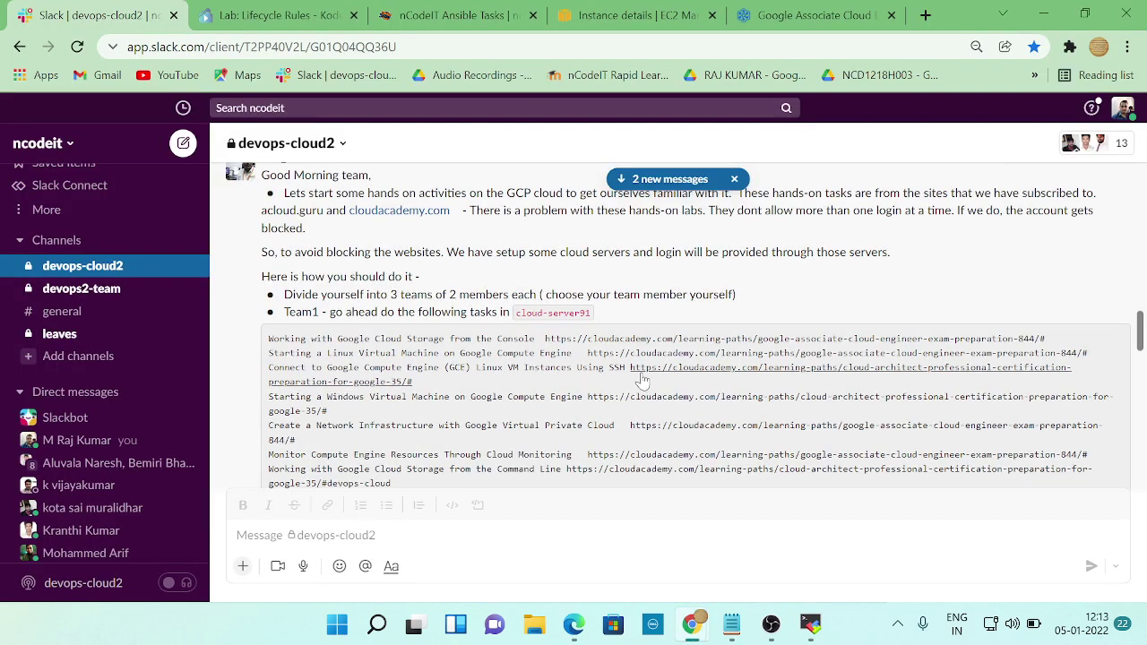
left_click_drag(629, 367, 833, 385)
key("ctrl+c")
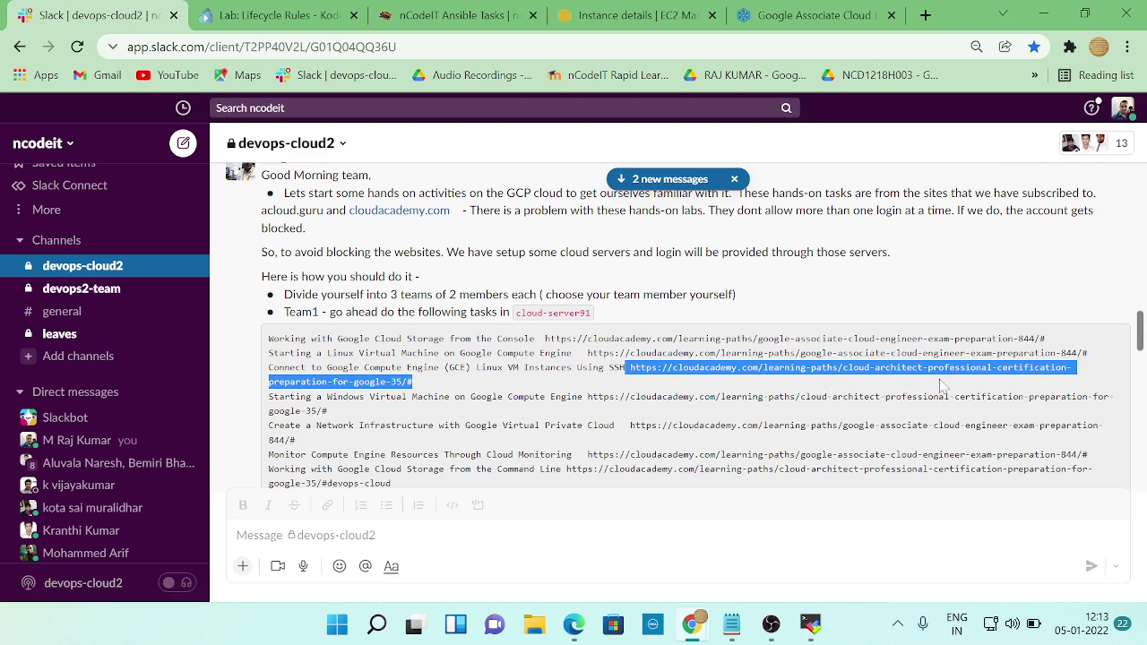
key("alt+Tab")
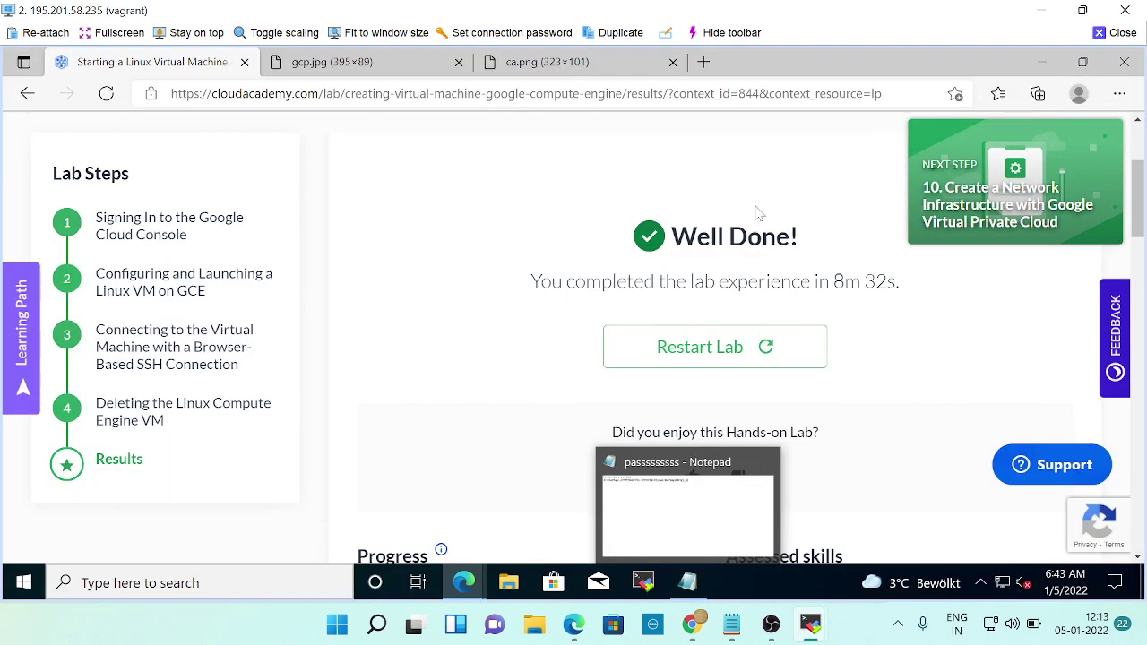
key("alt+Tab")
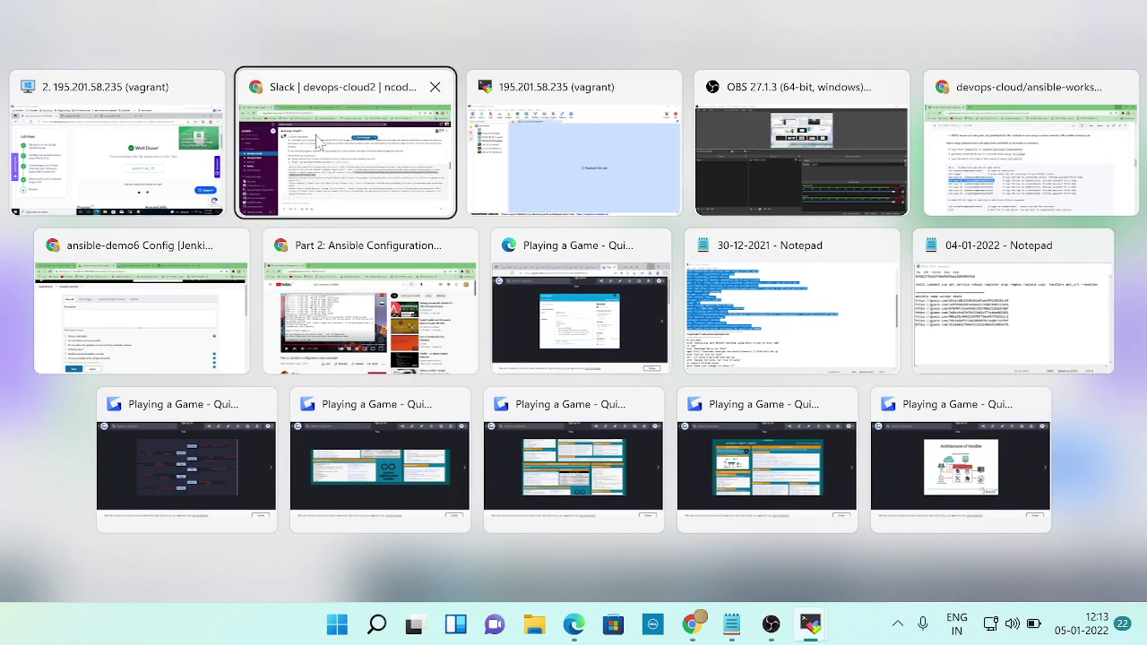
key("alt+Tab")
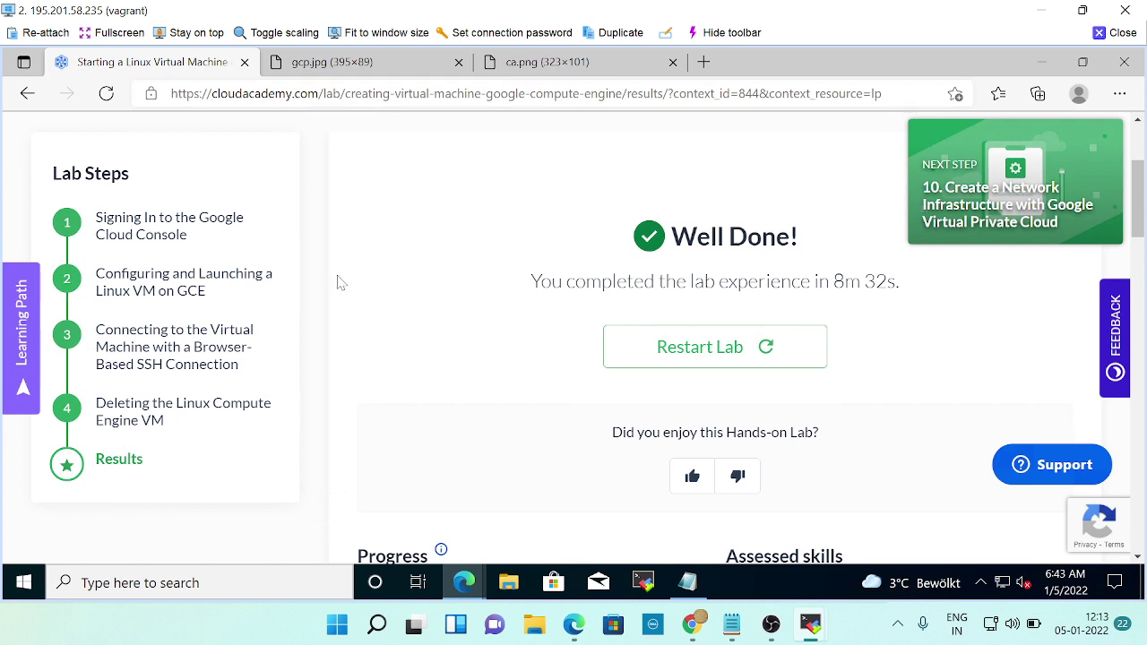
scroll(281, 325, "up", 3)
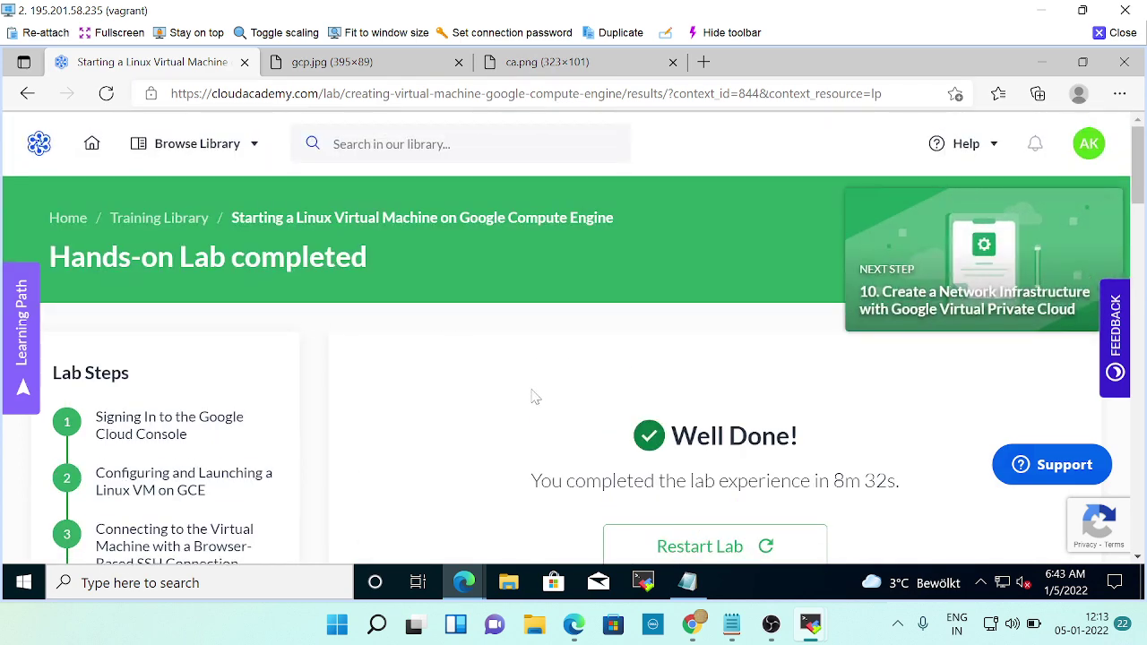
scroll(532, 398, "down", 1)
mouse_move(465, 582)
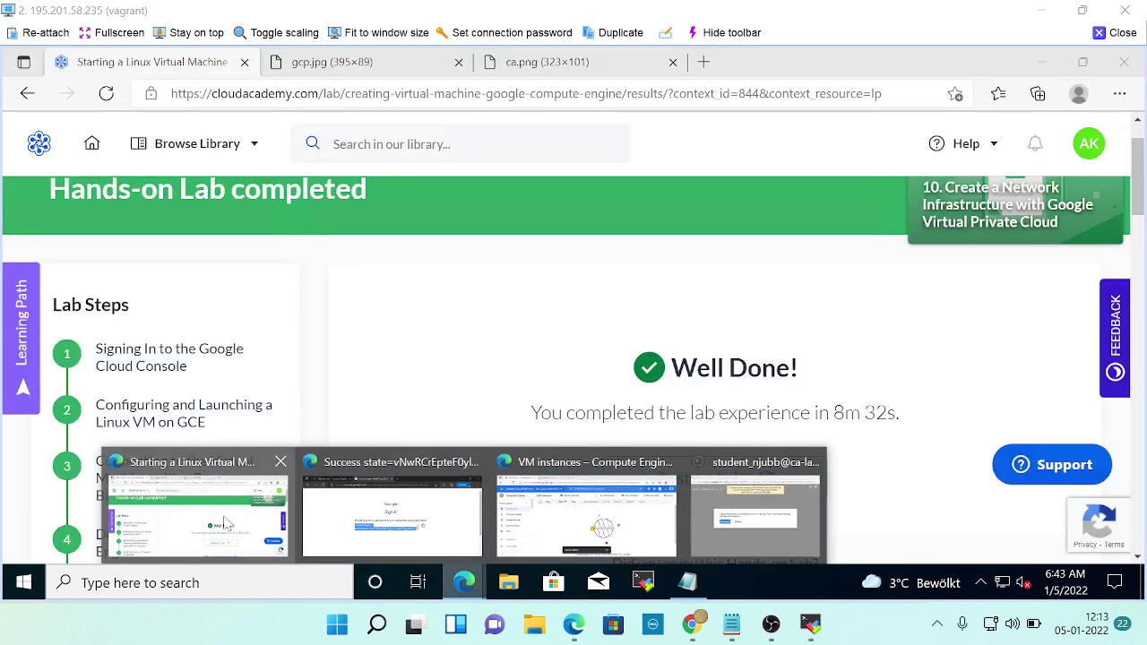
left_click(233, 506)
scroll(233, 506, "up", 1)
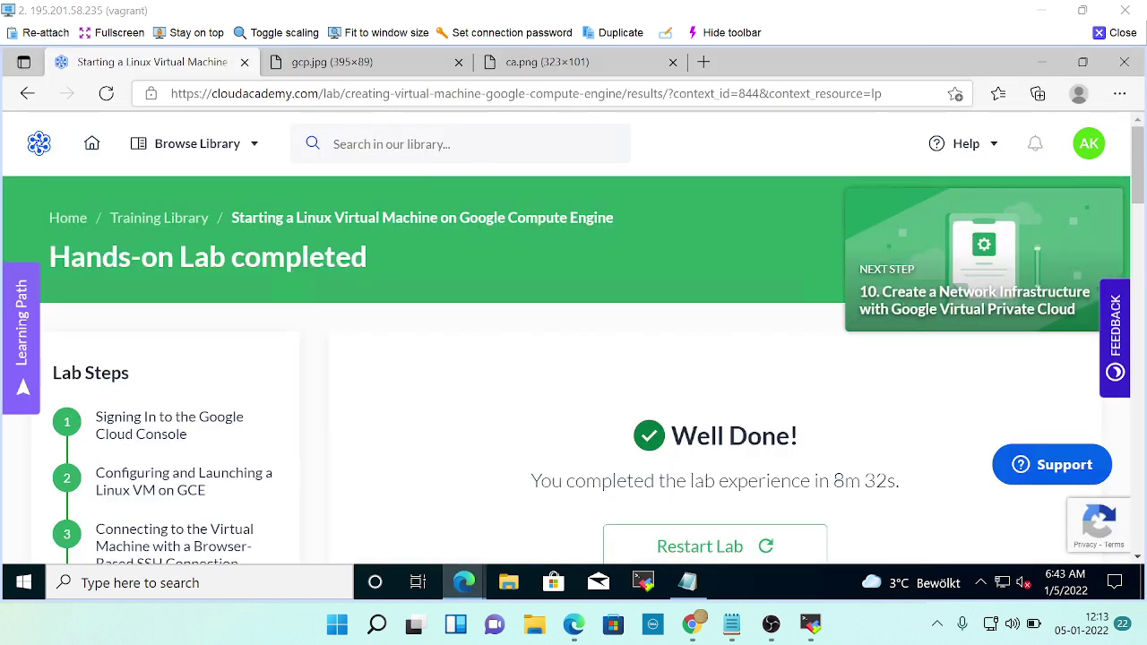
Load the pasted Google Professional Cloud Architect Exam Preparation learning-path URL and scroll to Training Content.
left_click(426, 94)
key("ctrl+v")
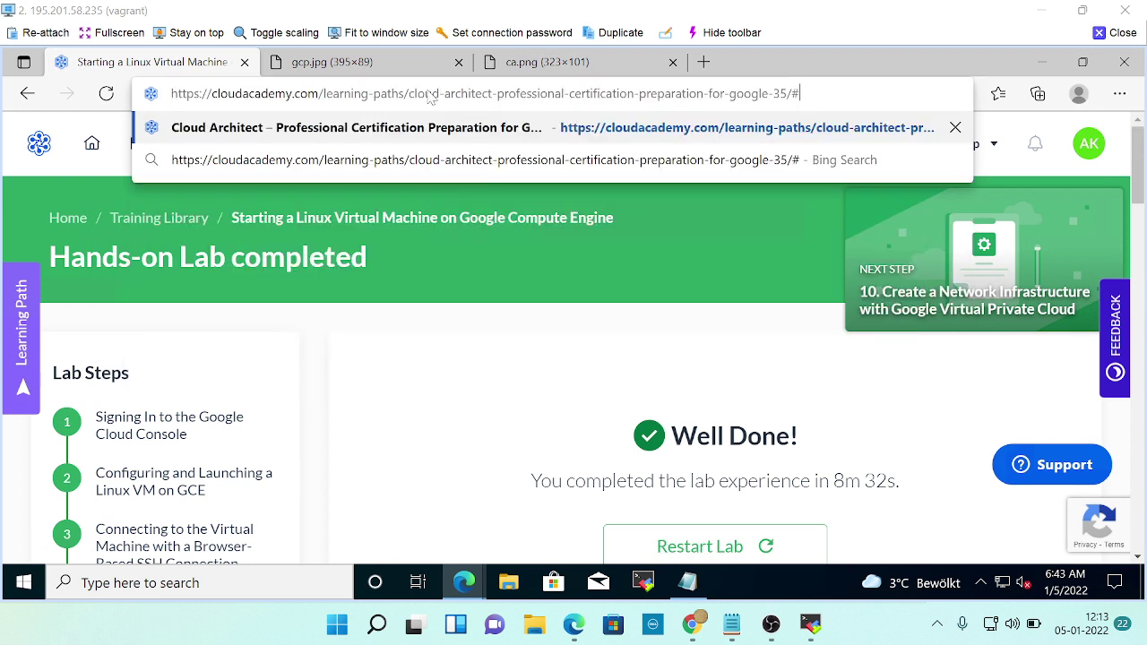
key("Return")
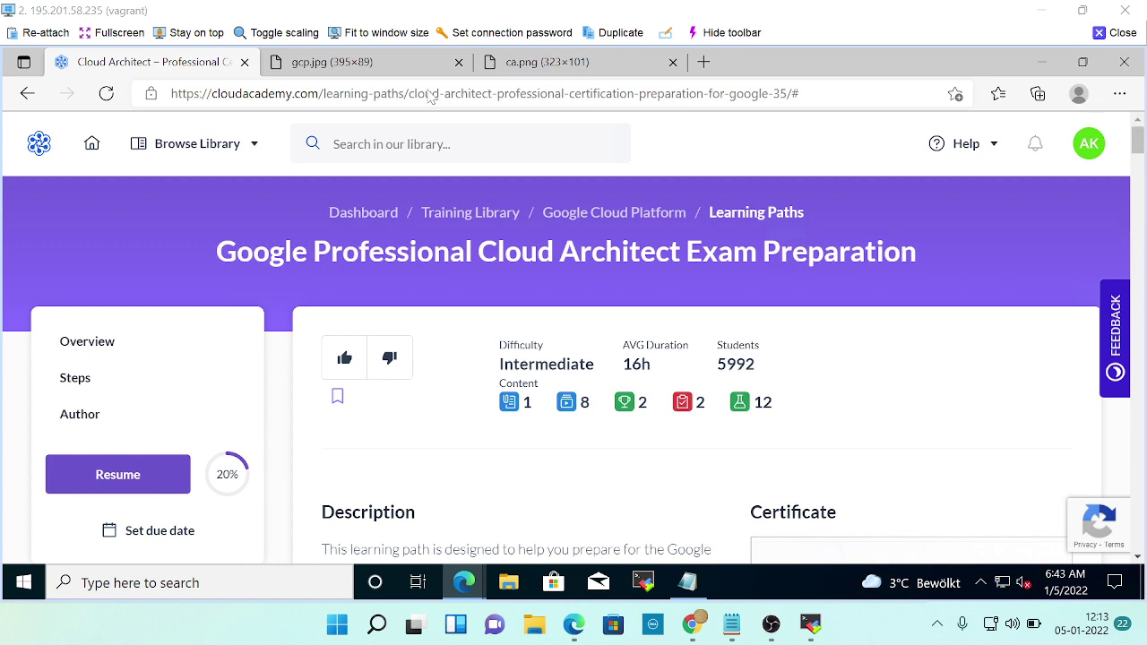
scroll(950, 385, "down", 2)
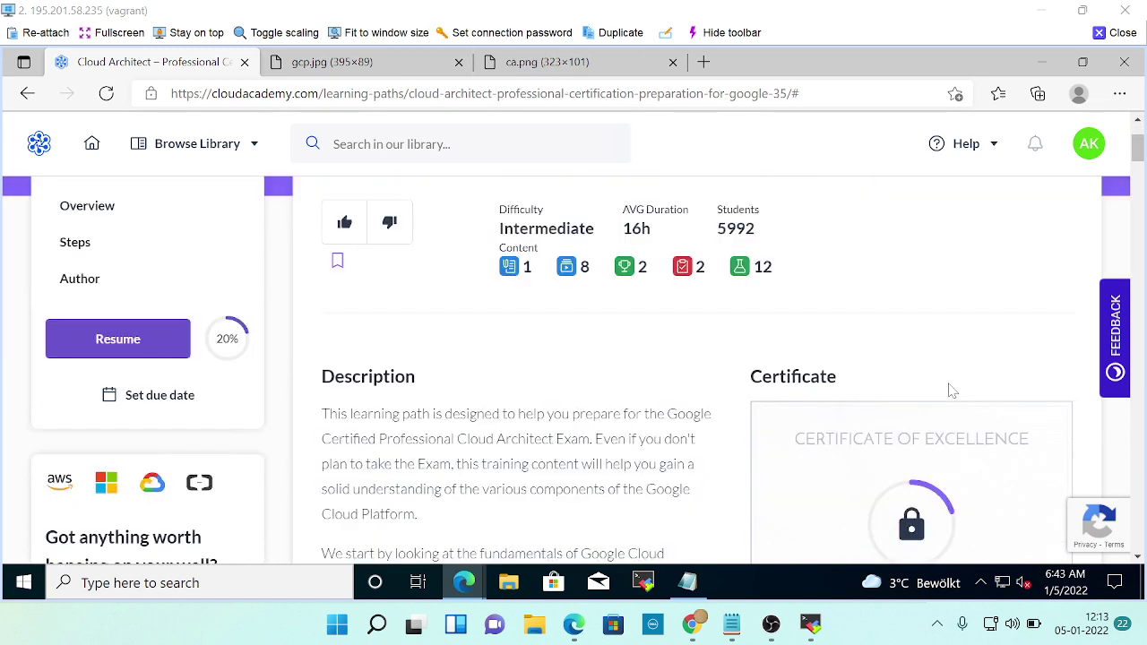
scroll(950, 390, "down", 2)
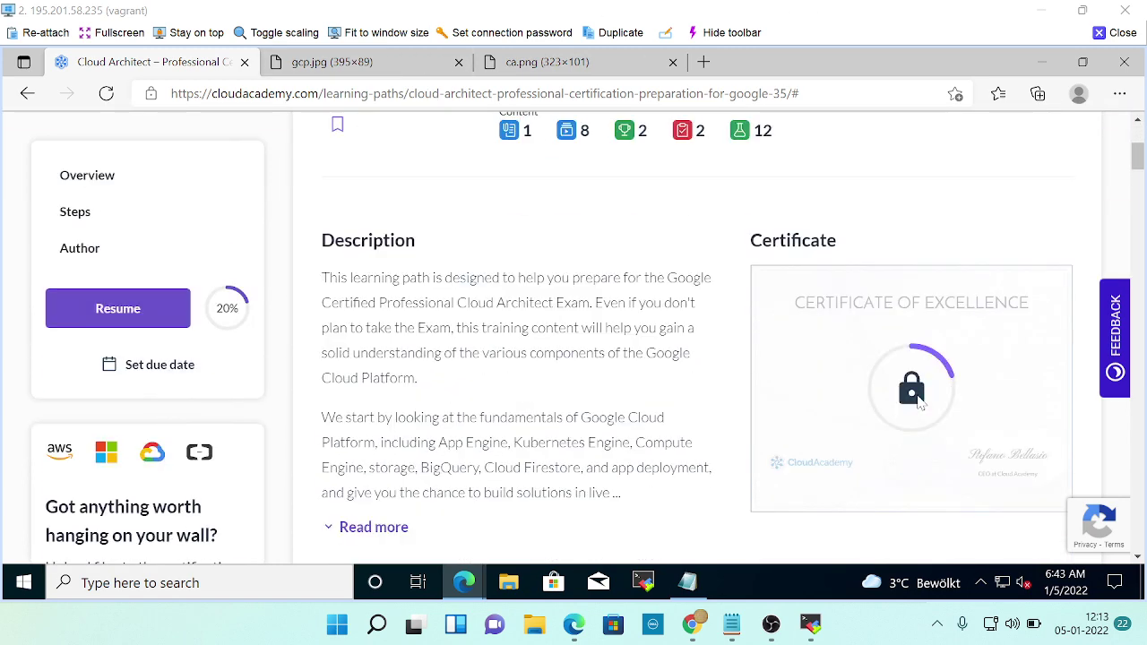
scroll(806, 408, "down", 3)
scroll(703, 407, "down", 3)
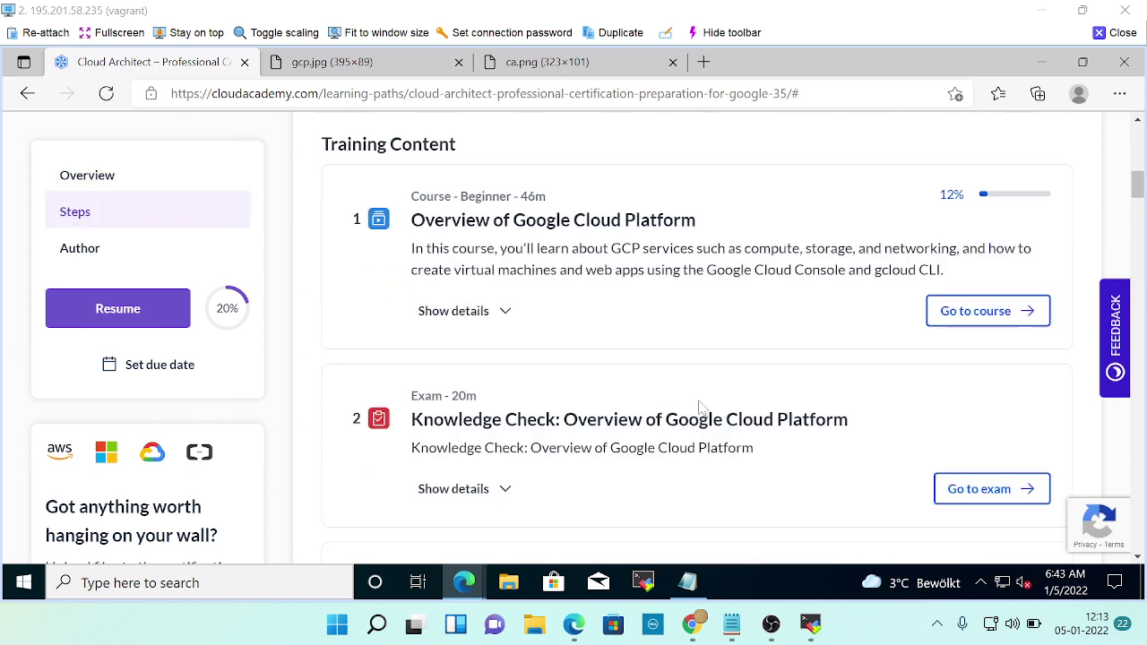
Bring up Slack's devops-cloud2 channel and select the Connect to Compute Engine Linux VM Using SSH link.
key("alt+Tab")
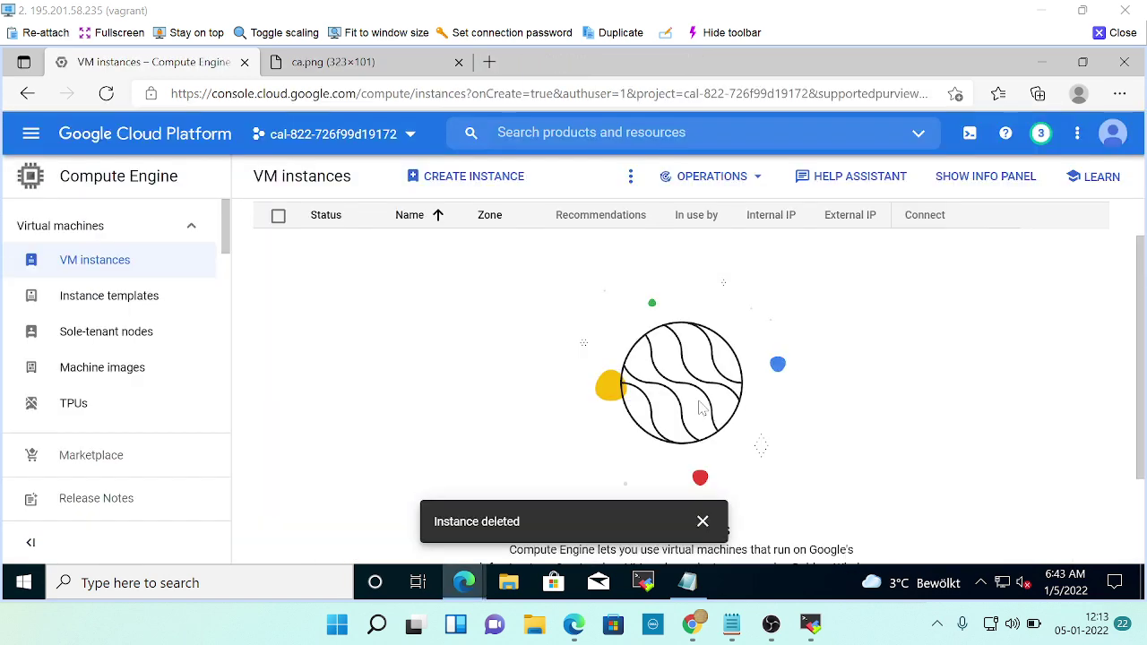
key("alt+Tab")
mouse_move(697, 627)
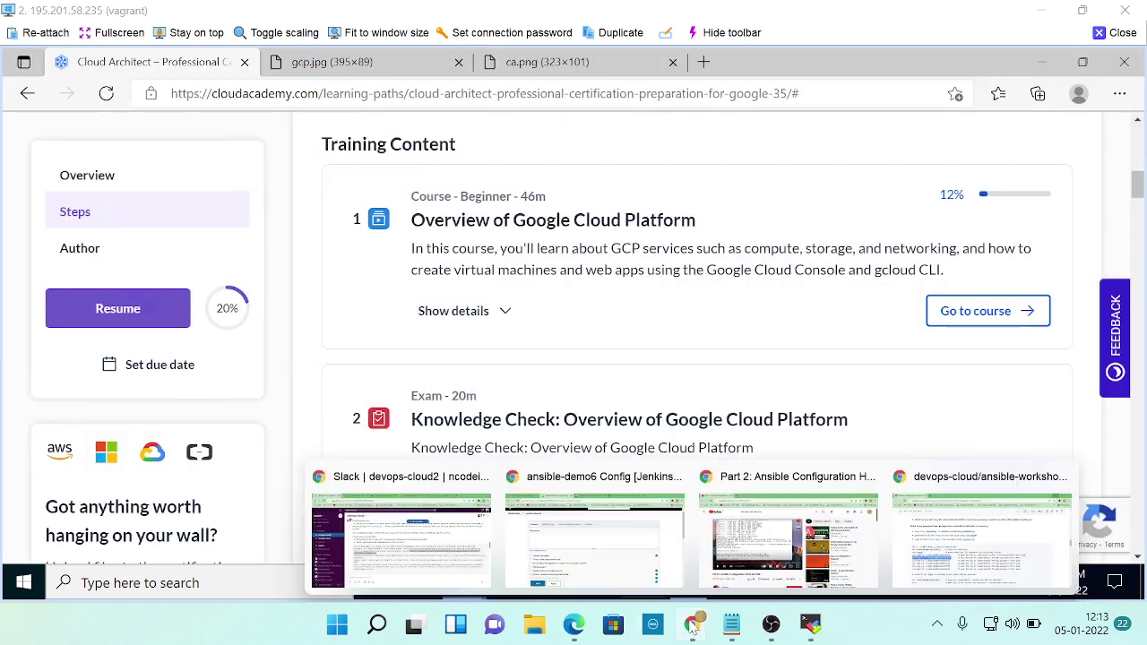
left_click(428, 500)
left_click_drag(629, 367, 412, 383)
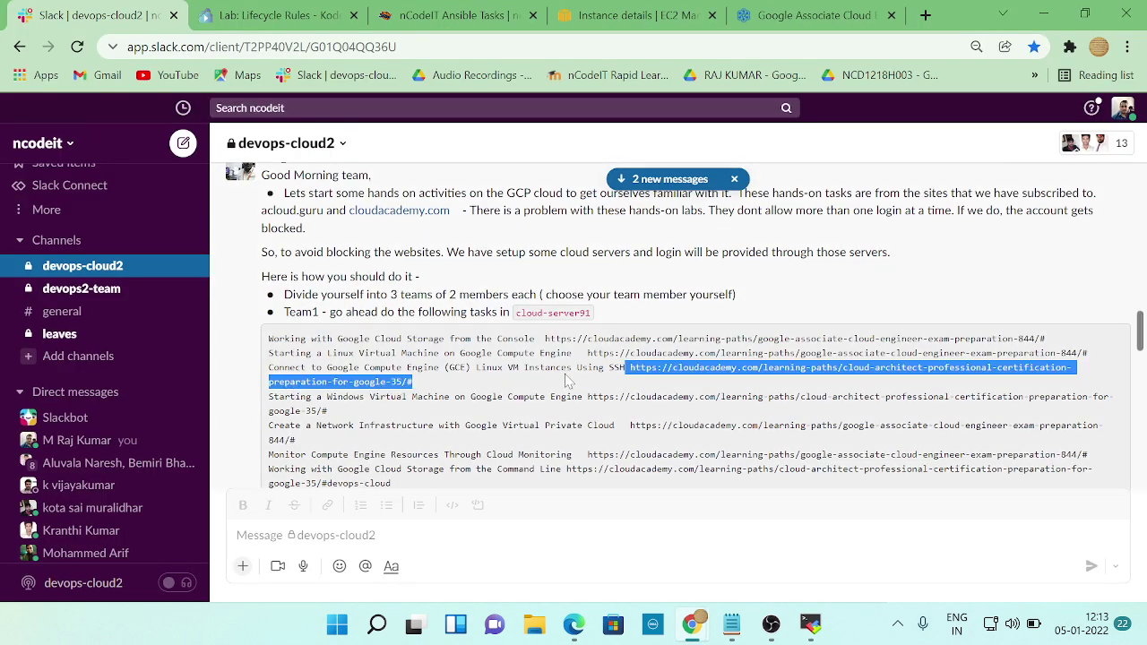
mouse_move(694, 631)
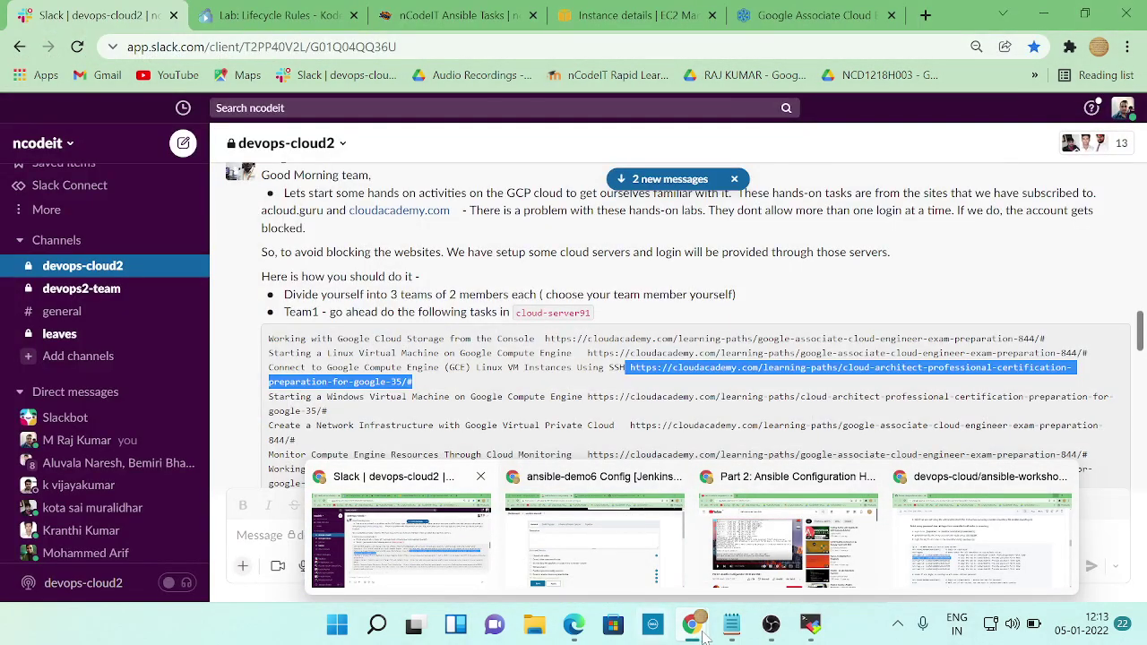
left_click(897, 623)
left_click(864, 627)
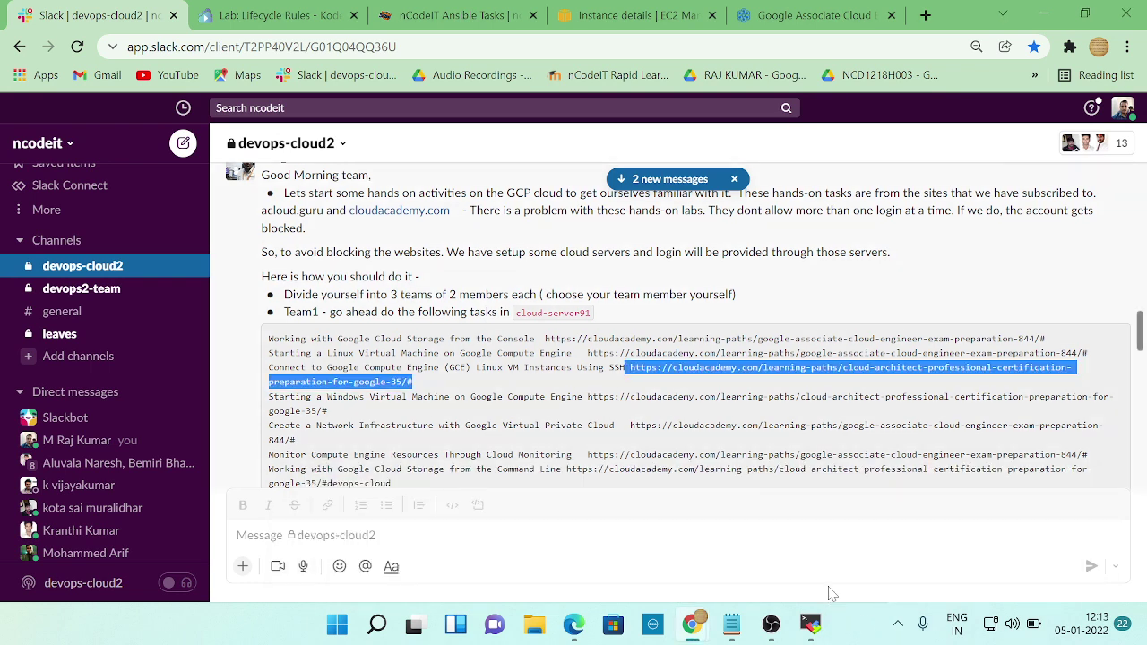
key("alt+Tab")
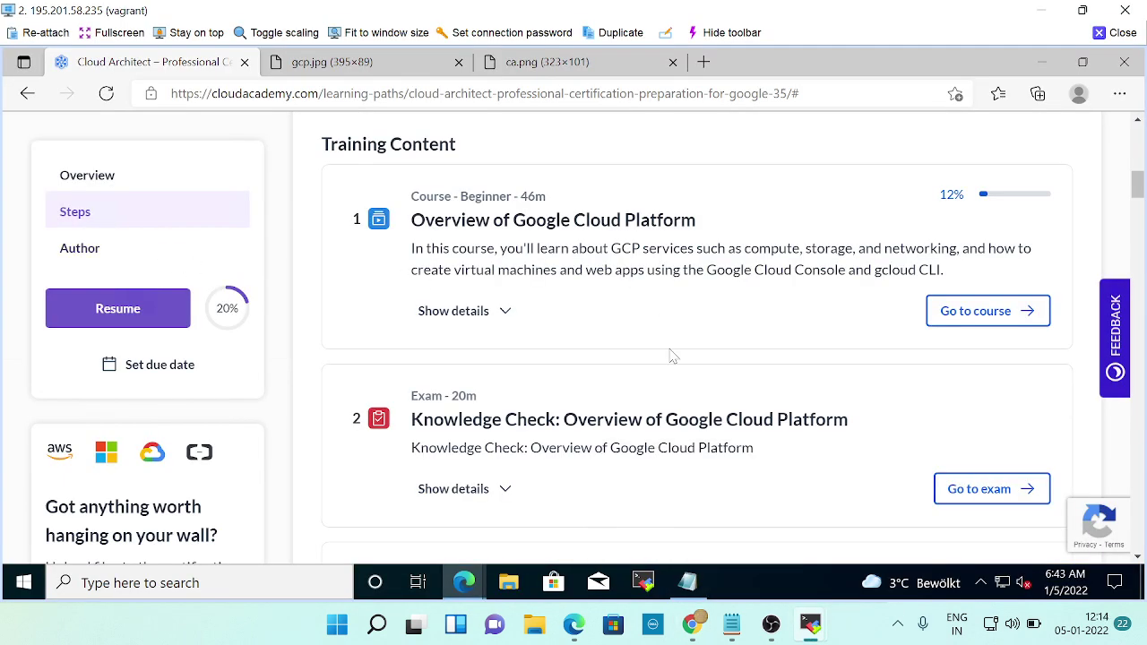
Scroll Training Content to item 21 and open the Connect to GCE Linux VM Instances Using SSH lab.
scroll(672, 355, "down", 9)
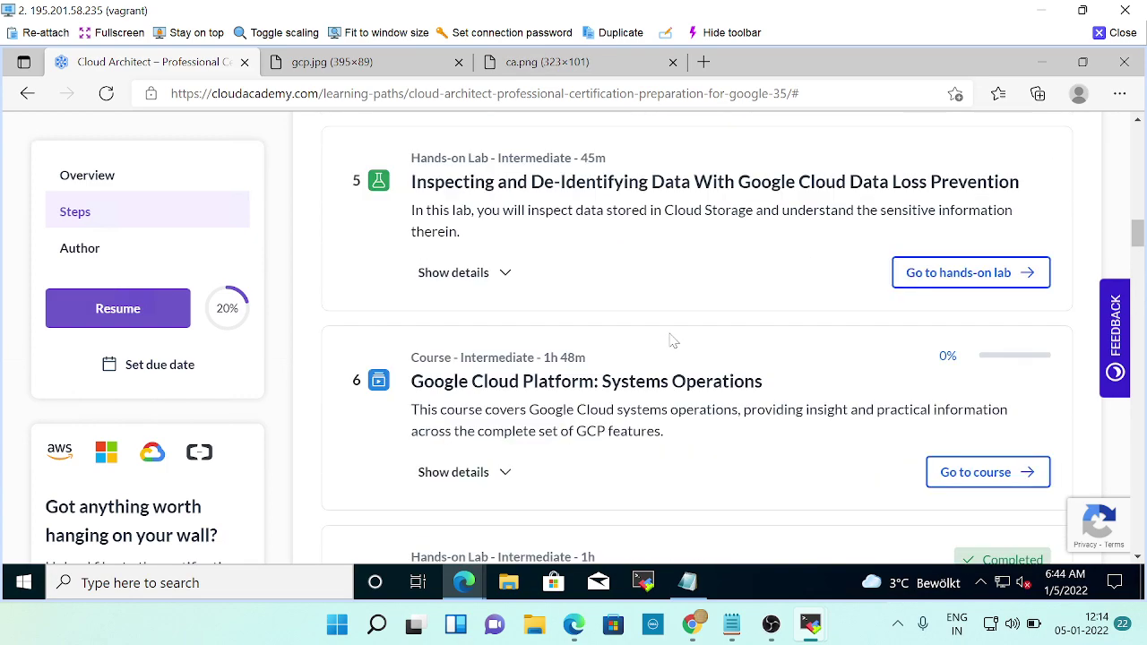
scroll(672, 341, "down", 7)
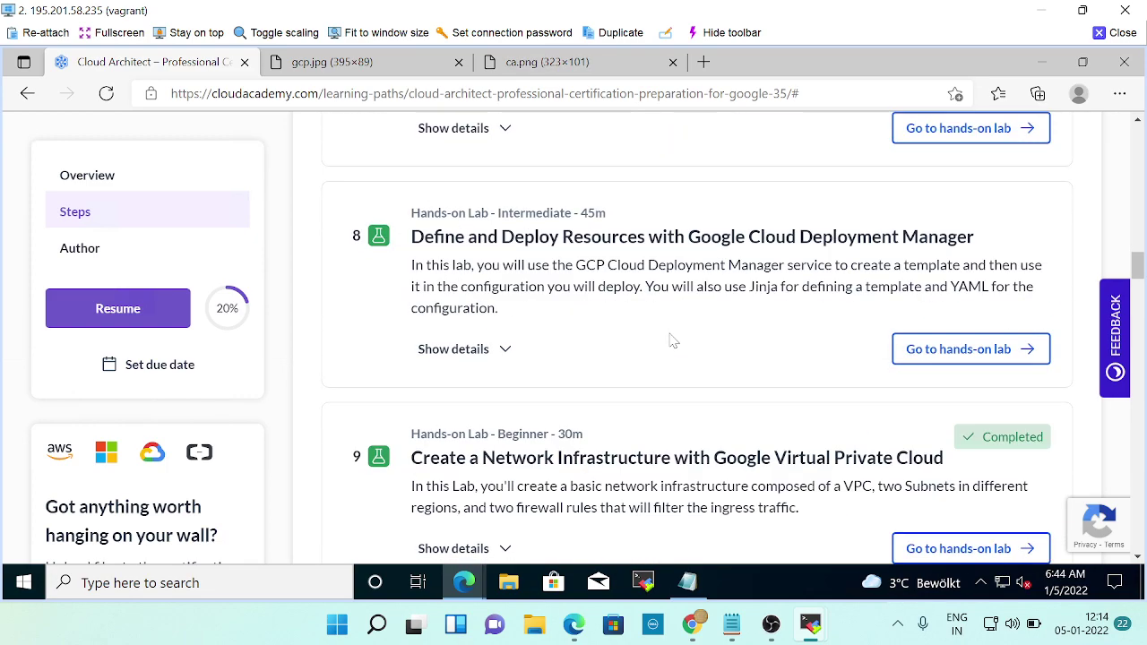
scroll(672, 339, "down", 3)
scroll(674, 341, "down", 5)
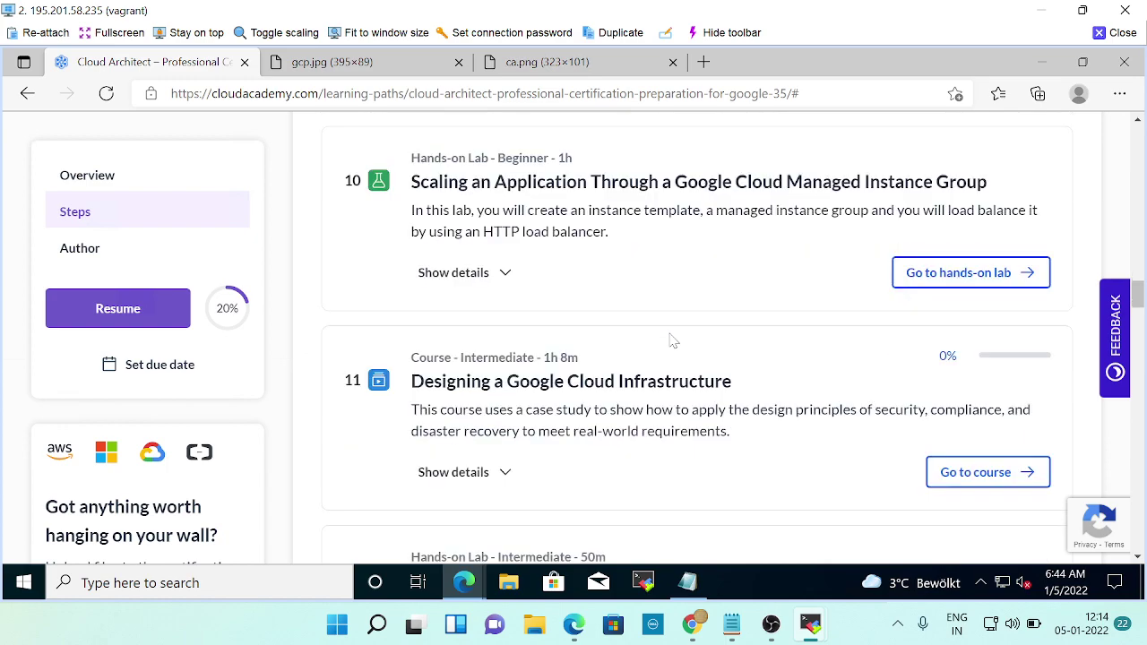
scroll(672, 339, "down", 8)
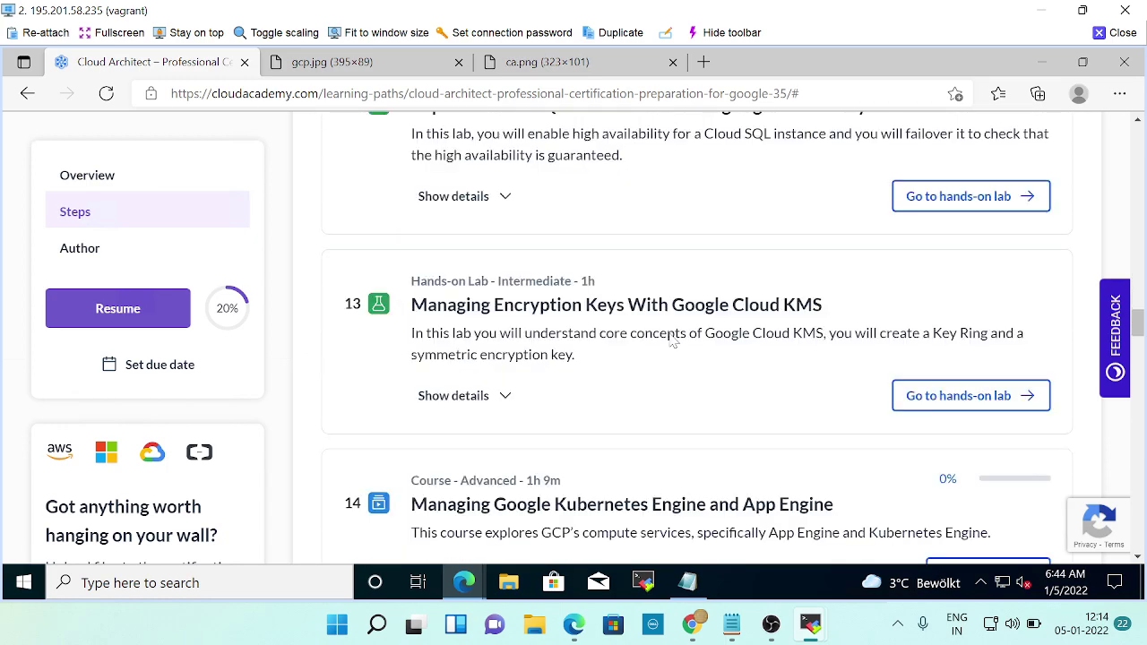
scroll(672, 340, "down", 8)
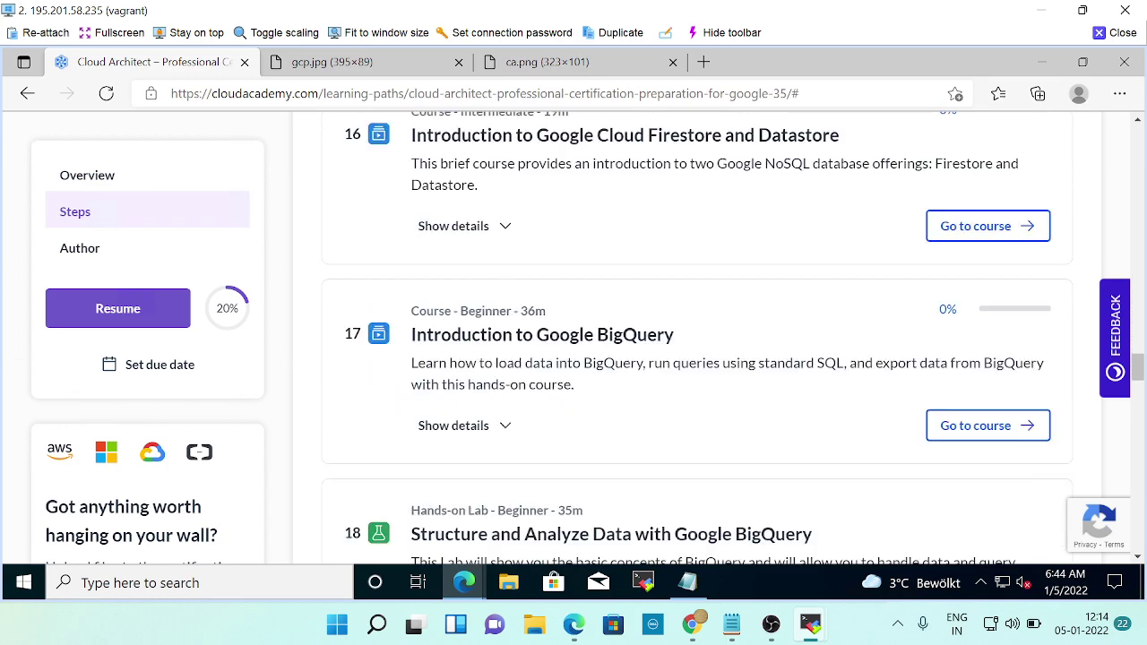
scroll(672, 340, "down", 5)
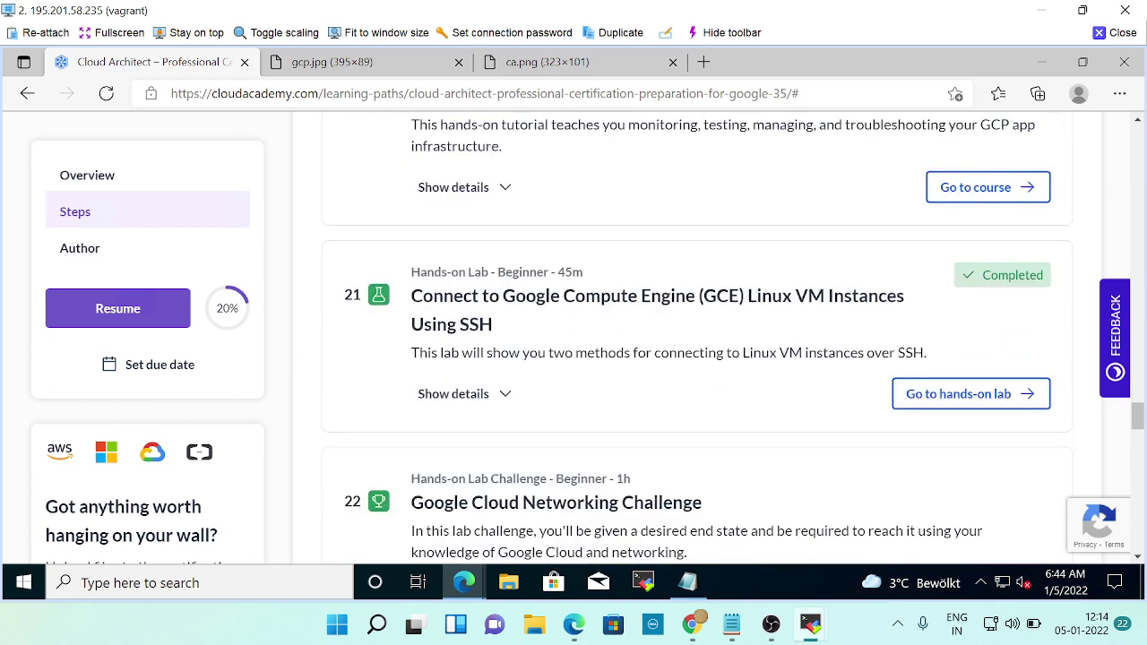
left_click(961, 393)
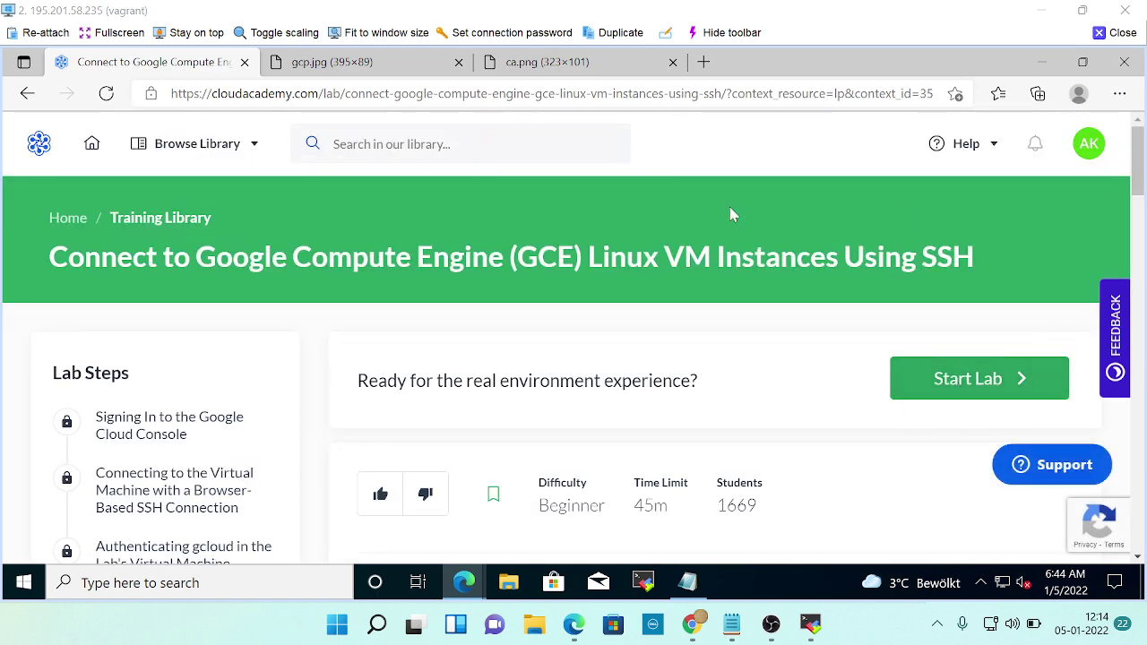
scroll(231, 407, "down", 4)
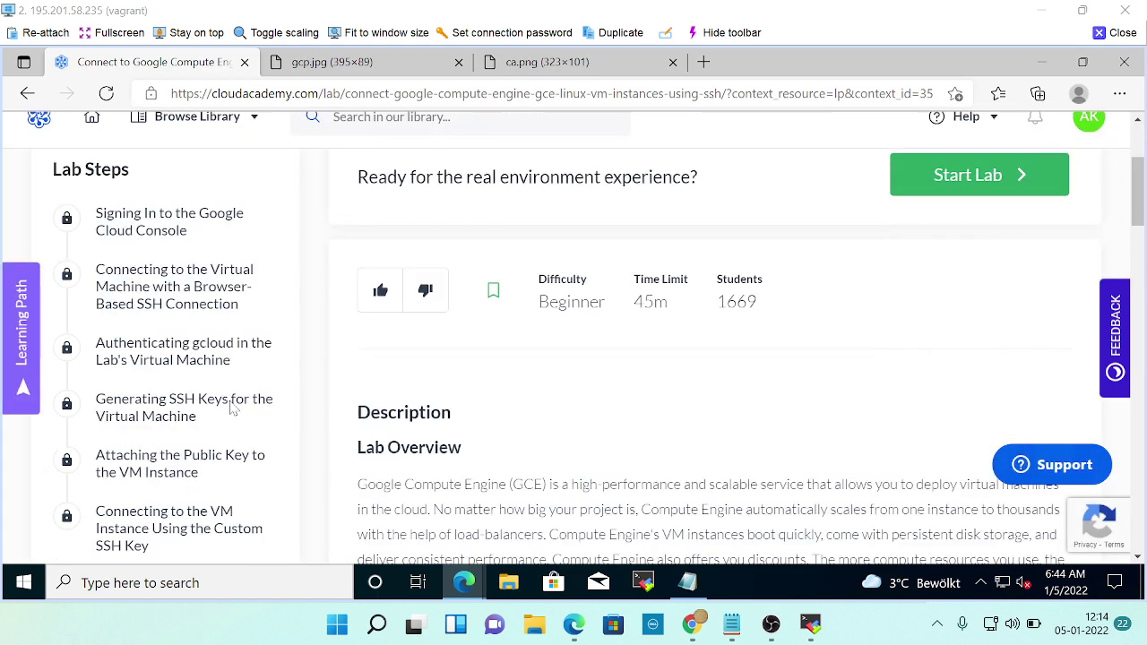
scroll(932, 391, "up", 4)
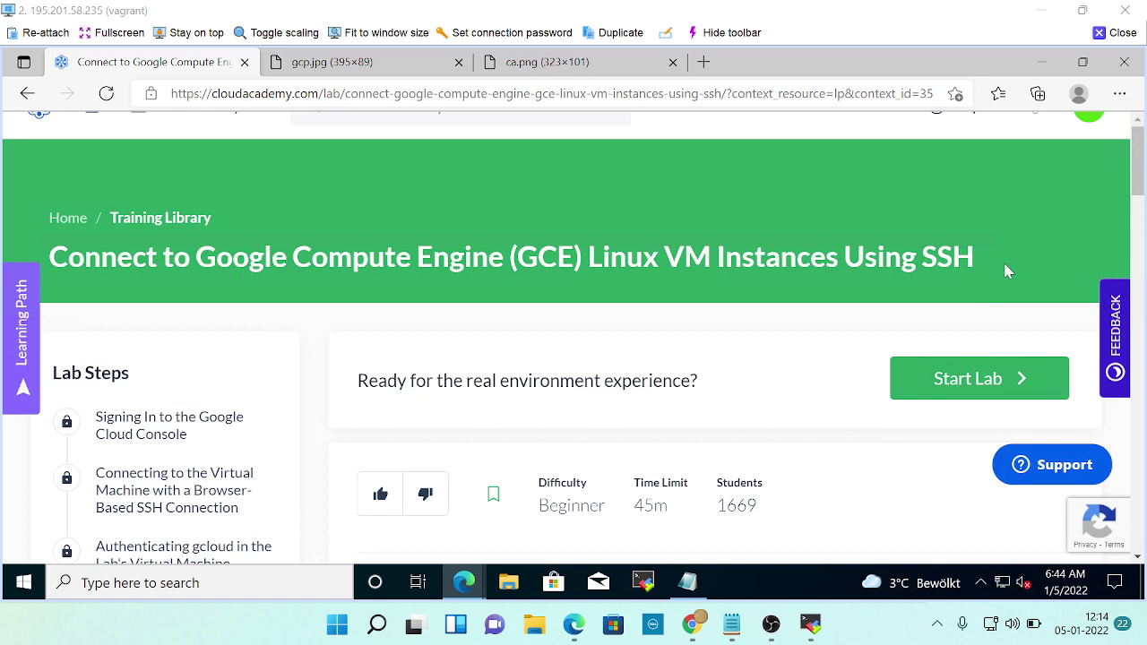
Start the SSH lab environment and let it finish setting up.
left_click(961, 382)
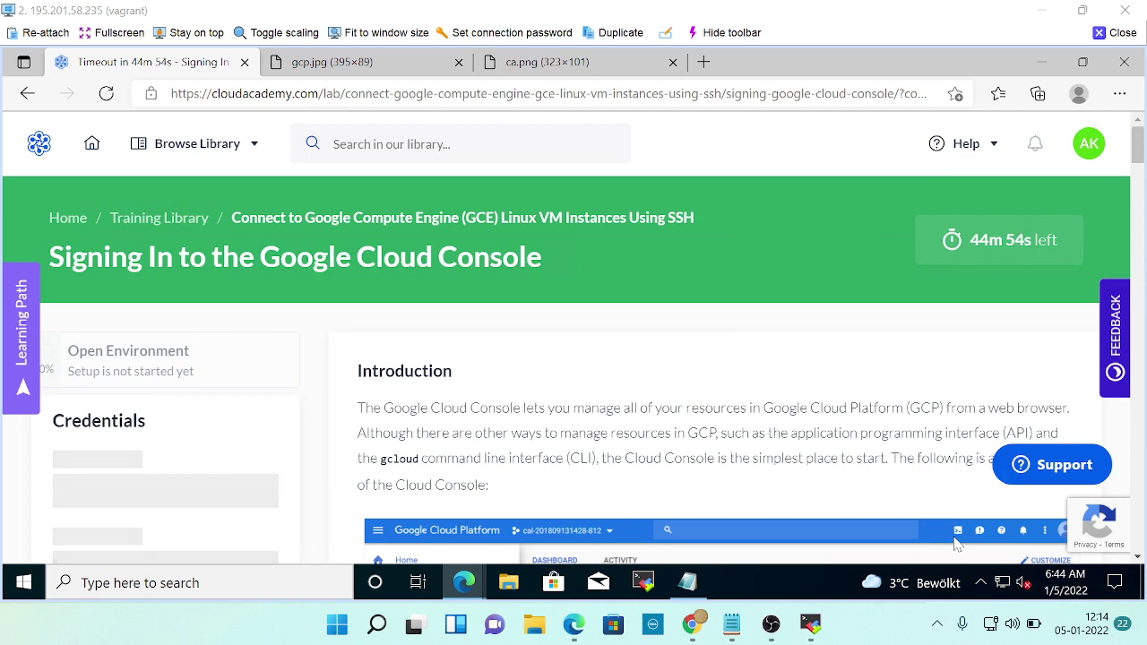
scroll(679, 478, "down", 3)
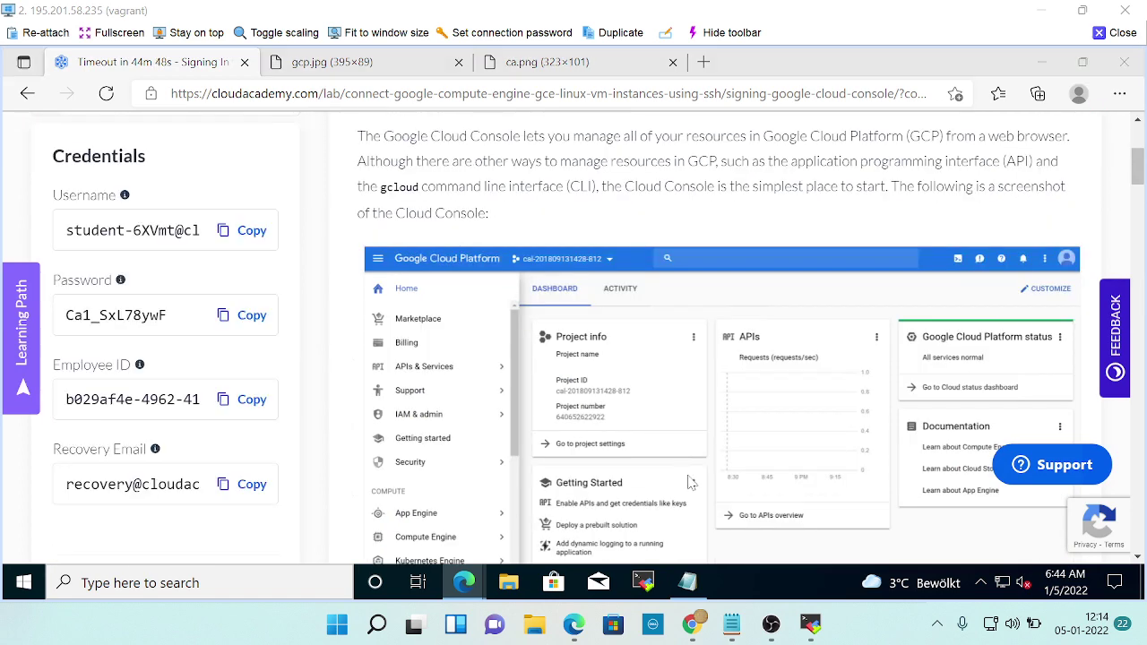
key("alt+Tab")
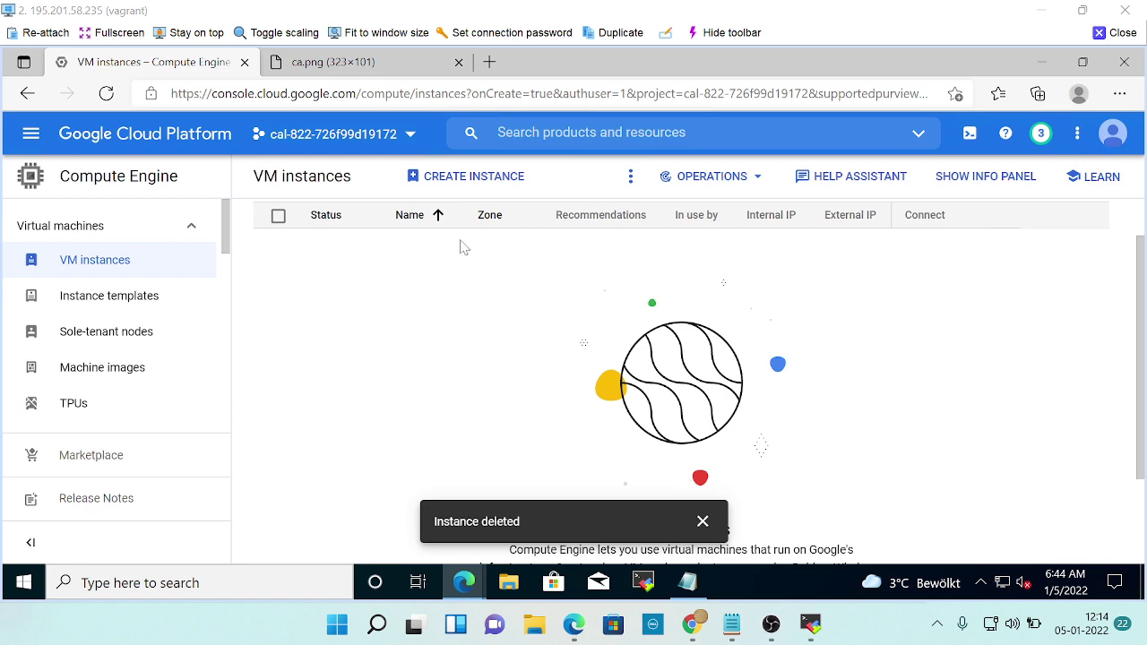
key("alt+Tab")
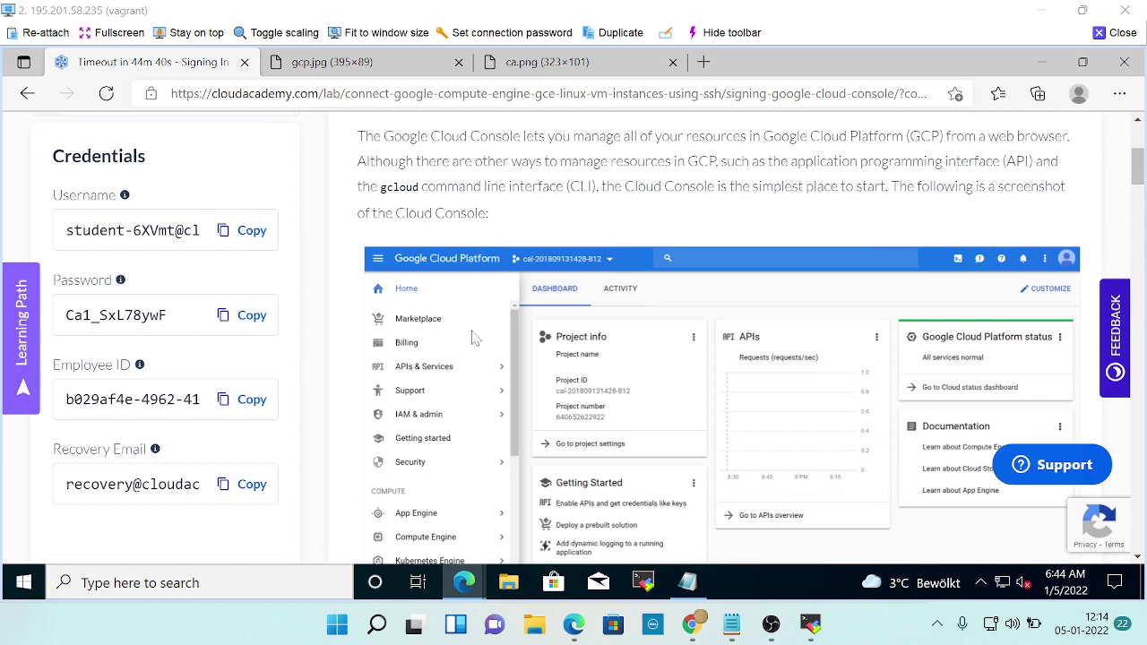
Scroll to the Instructions and highlight step 1's advice to use a private/incognito tab.
scroll(475, 338, "down", 5)
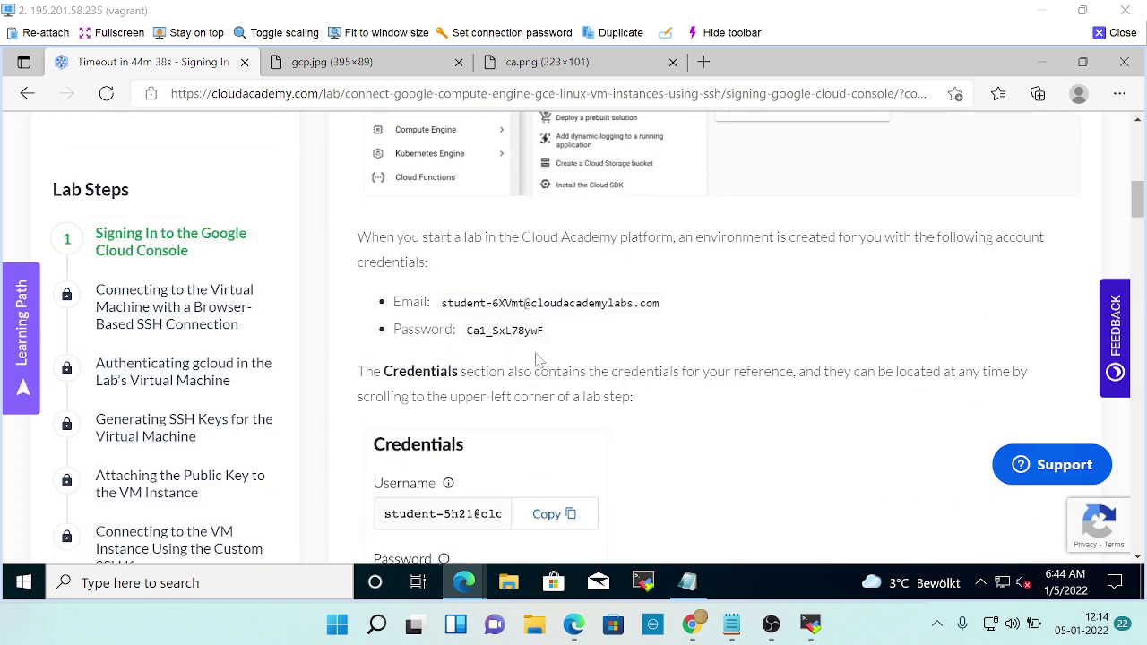
scroll(544, 347, "down", 2)
scroll(615, 347, "down", 3)
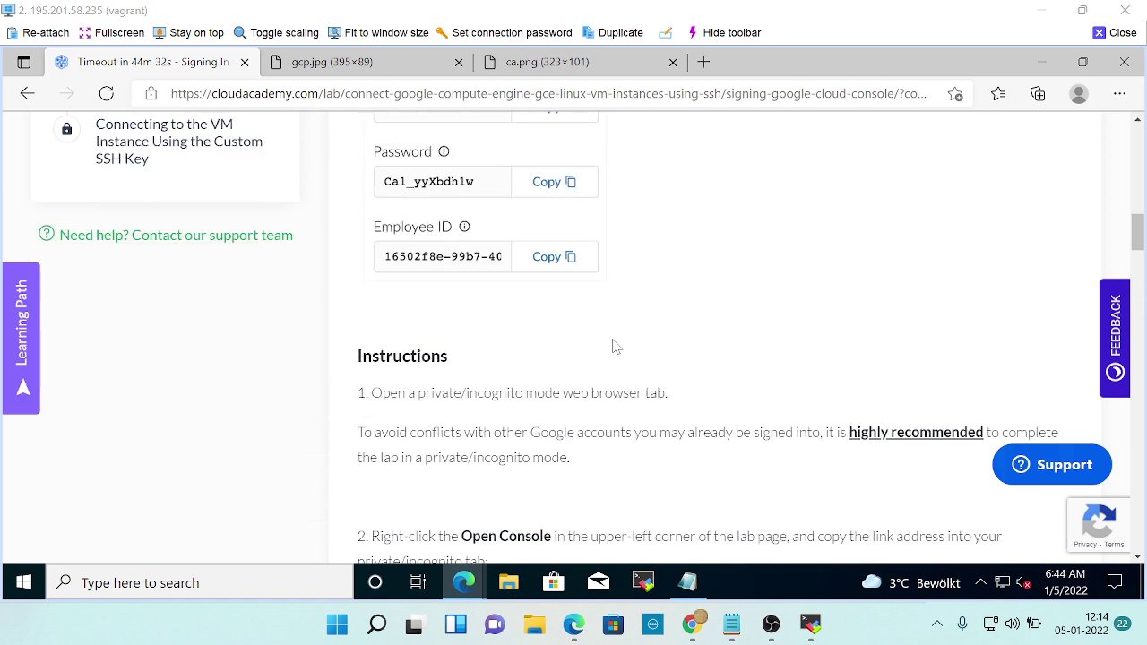
scroll(600, 346, "down", 1)
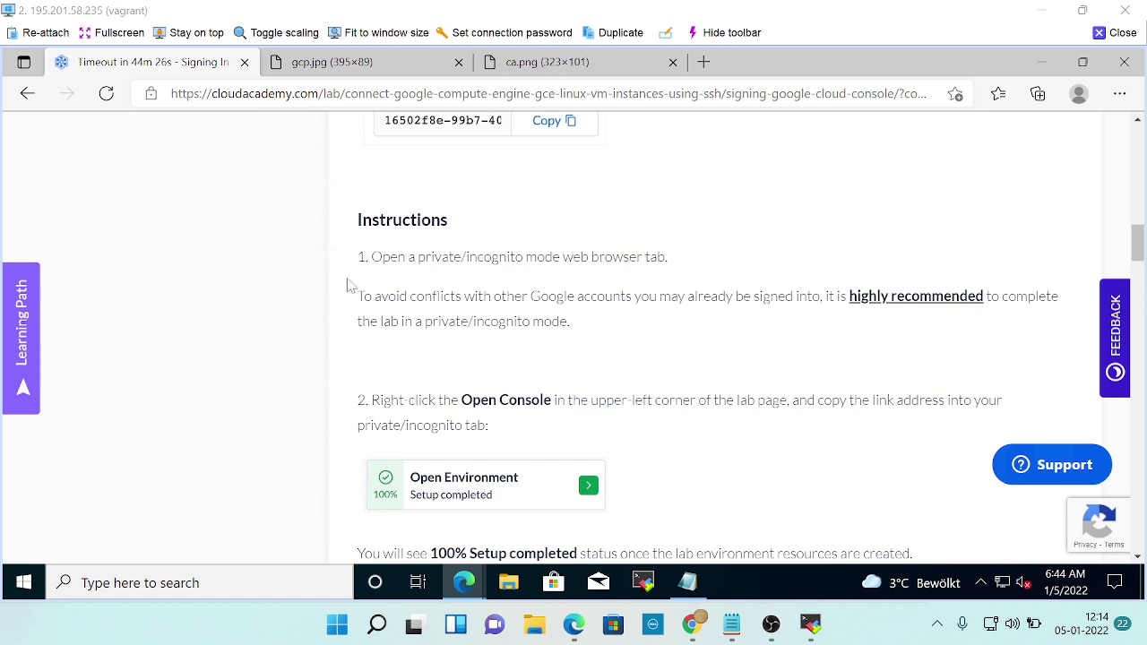
left_click_drag(369, 257, 1038, 298)
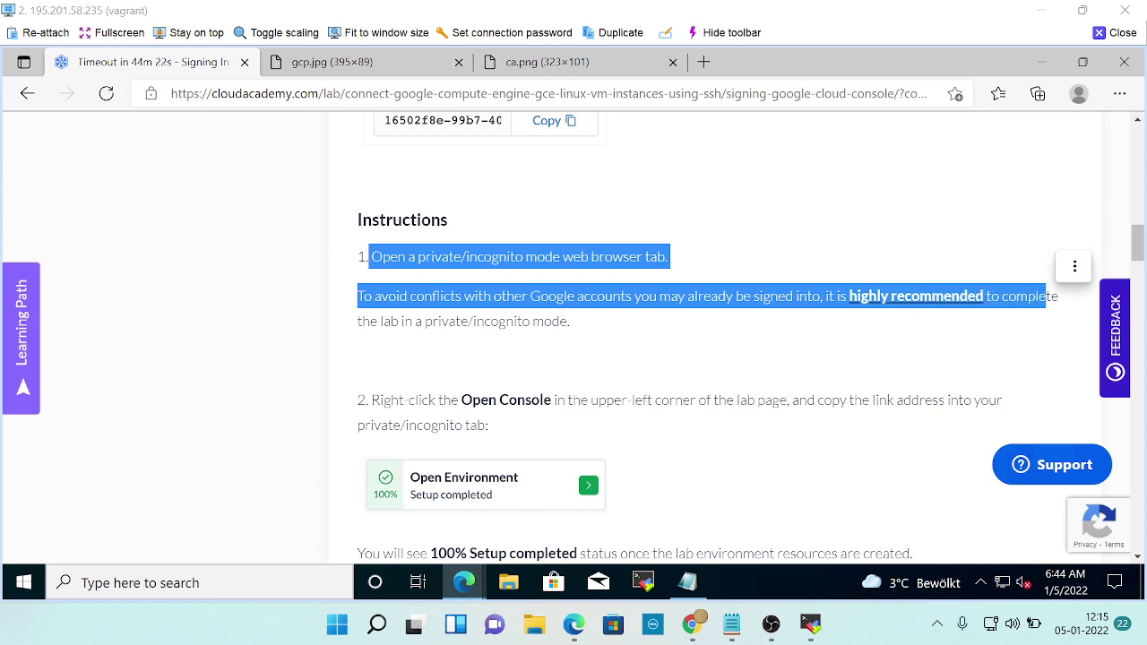
Read through the Add account and 'Use another account' instructions, then switch to the Cloud Console window.
left_click(440, 359)
scroll(430, 360, "down", 1)
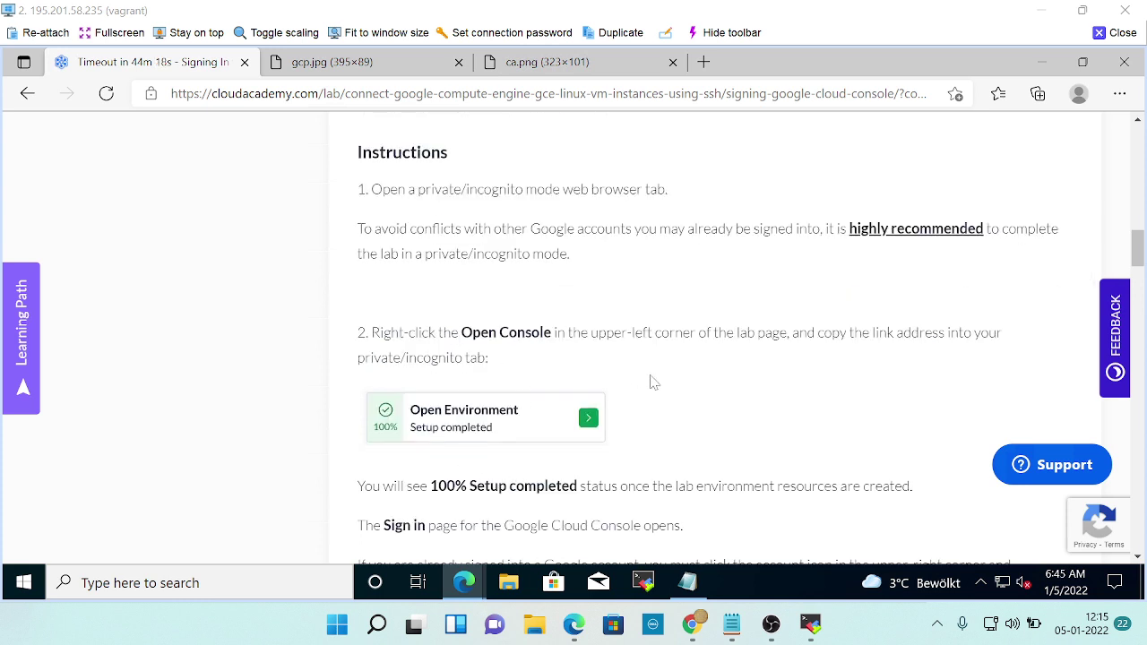
scroll(650, 389, "down", 2)
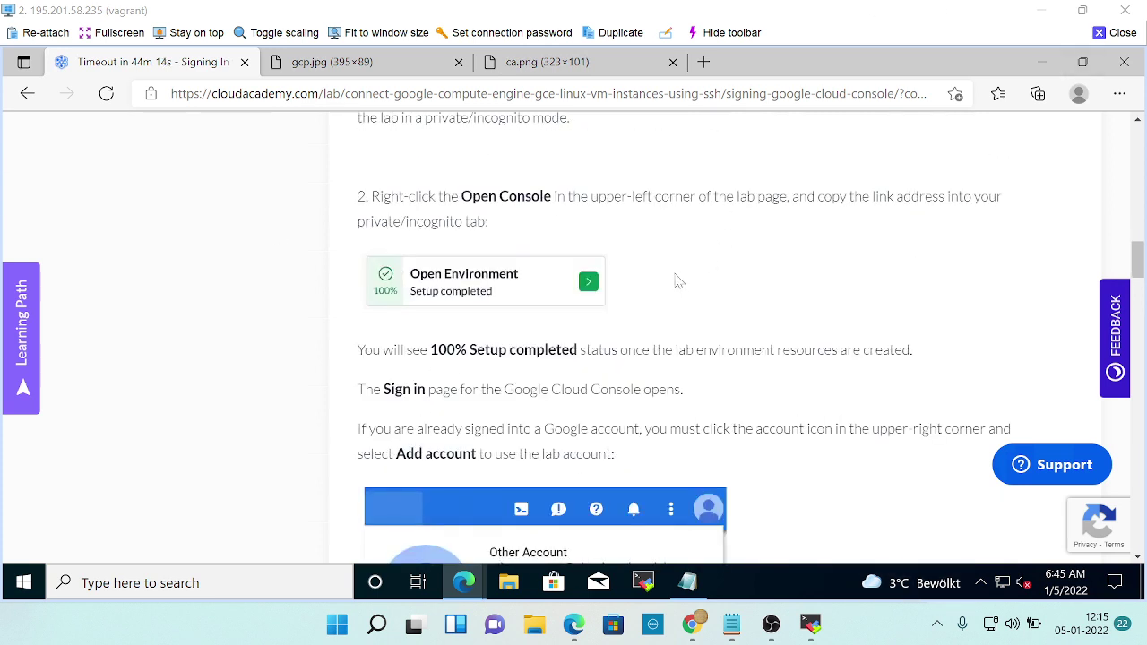
scroll(714, 341, "down", 2)
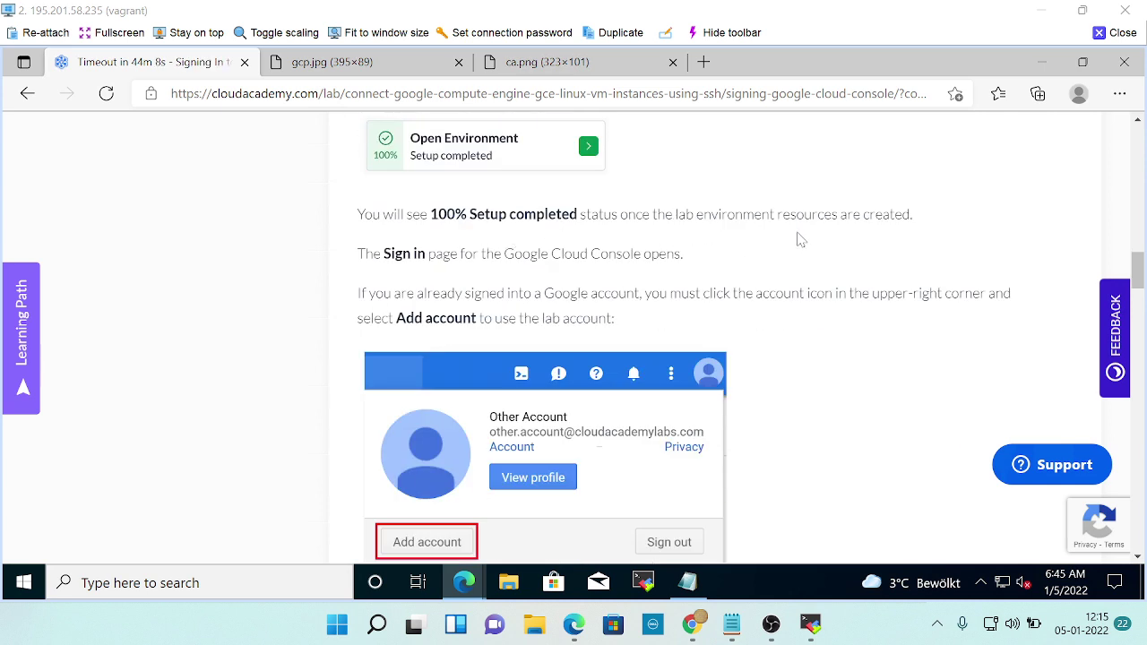
scroll(691, 237, "down", 1)
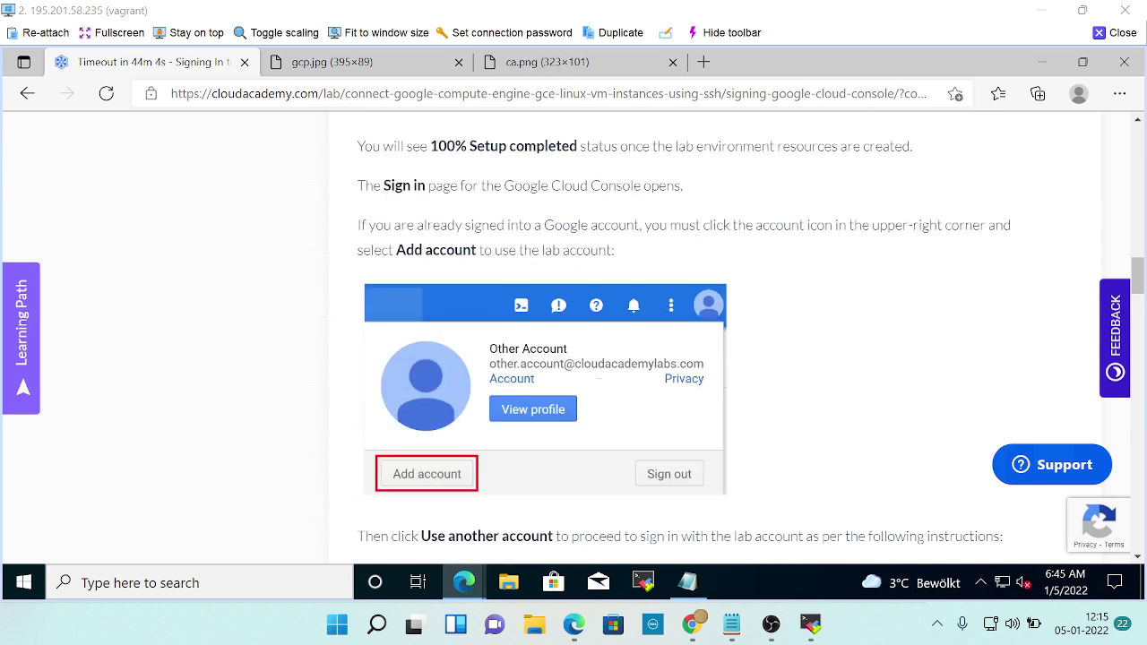
scroll(696, 233, "down", 1)
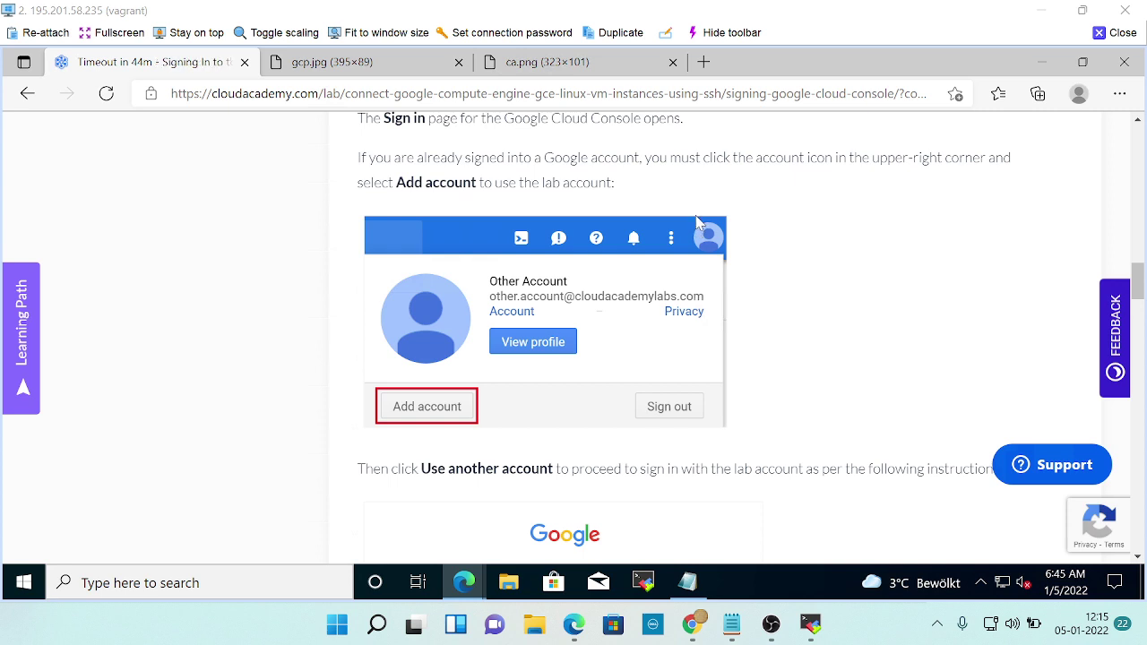
scroll(698, 222, "down", 2)
scroll(700, 224, "down", 2)
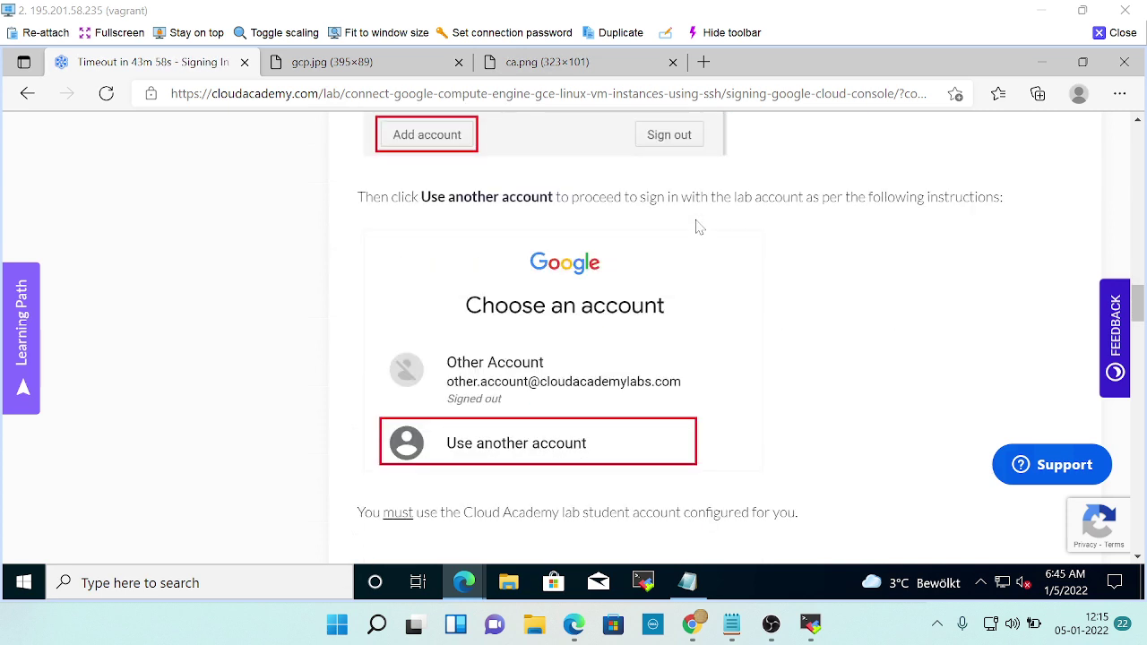
scroll(698, 226, "up", 2)
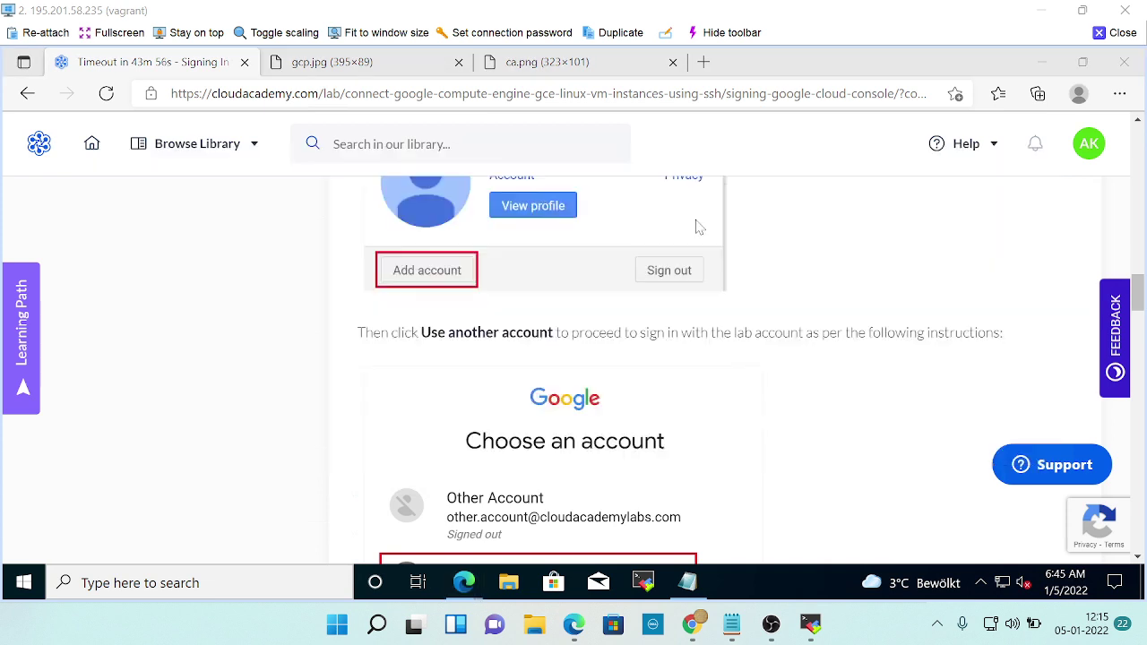
key("alt+Tab")
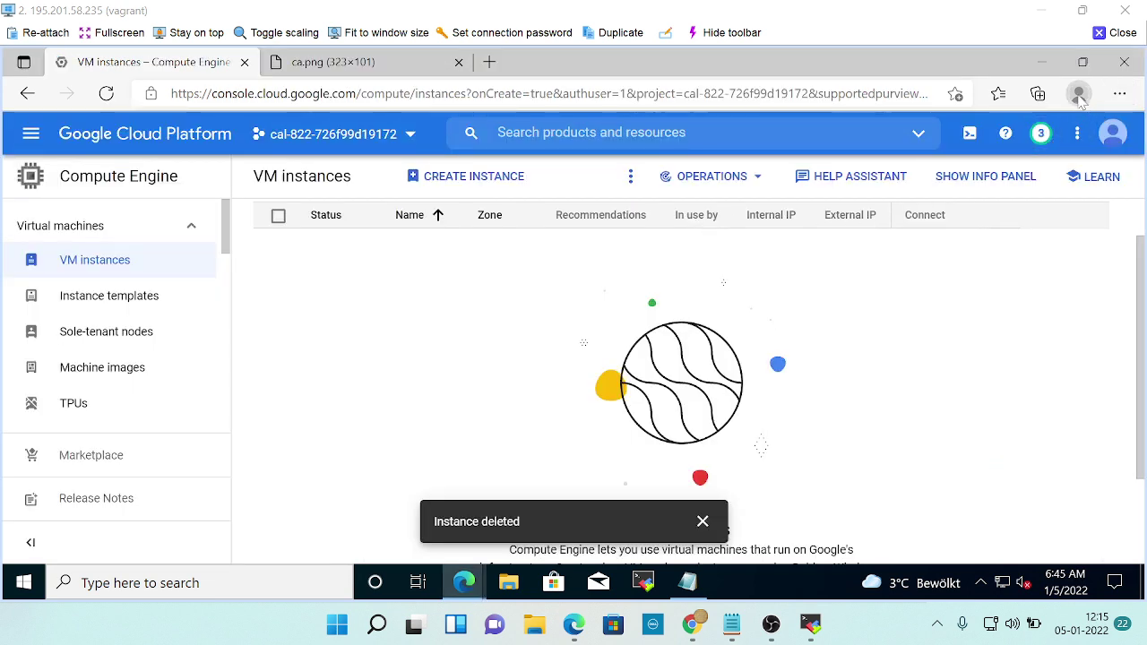
Open an Edge guest browsing window from the profile menu.
left_click(1079, 95)
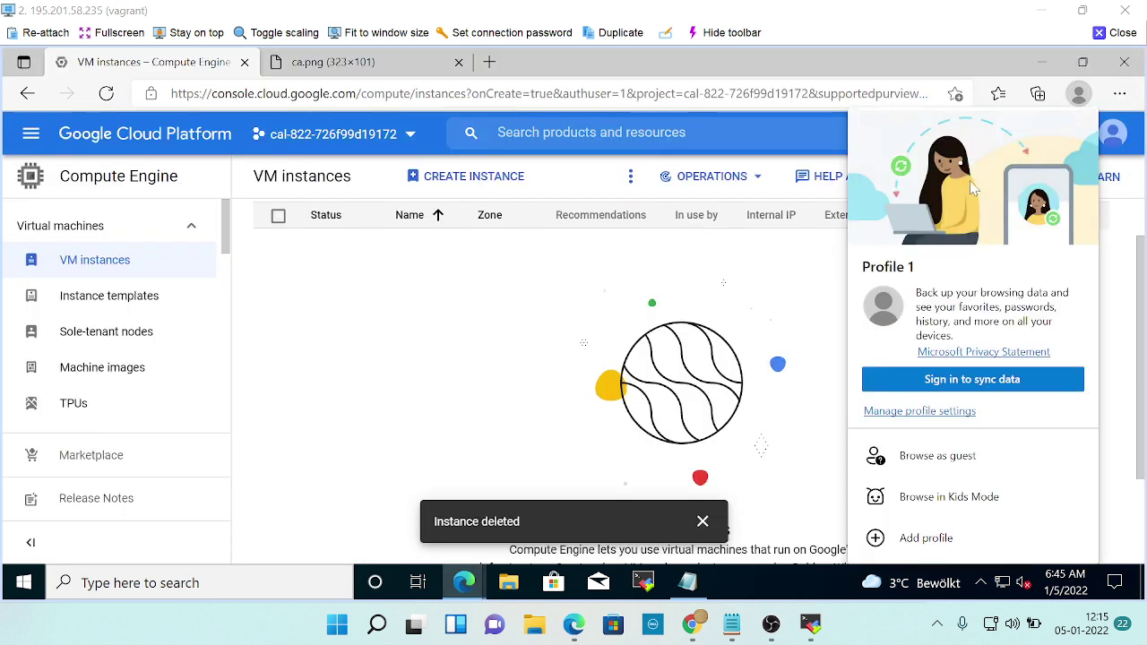
left_click(934, 459)
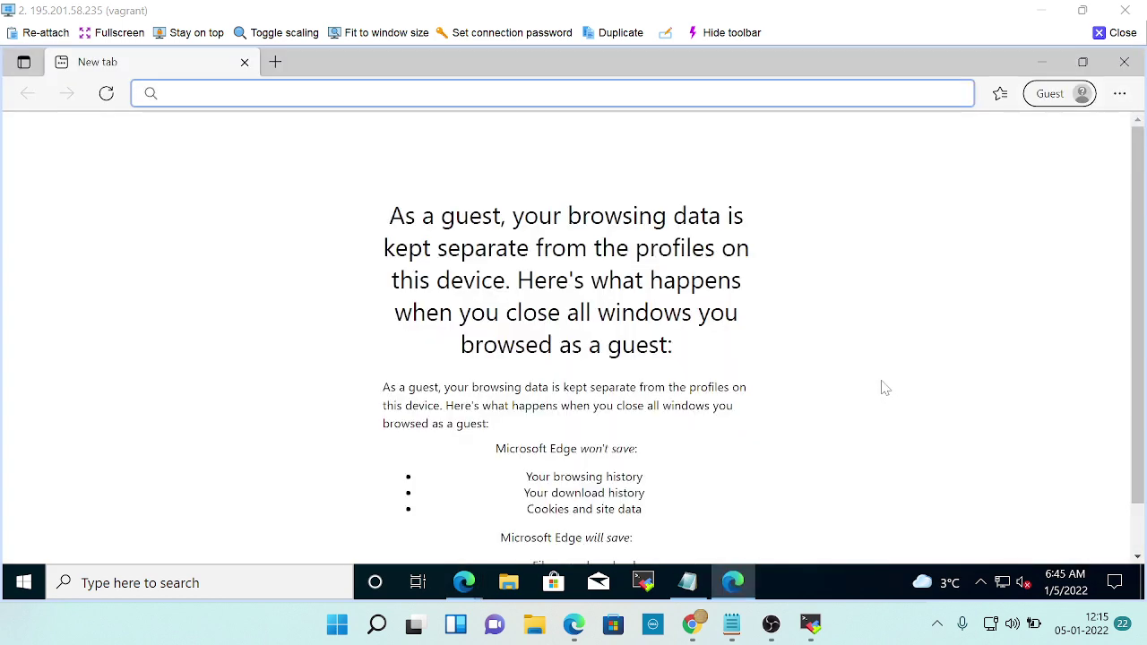
left_click(1117, 95)
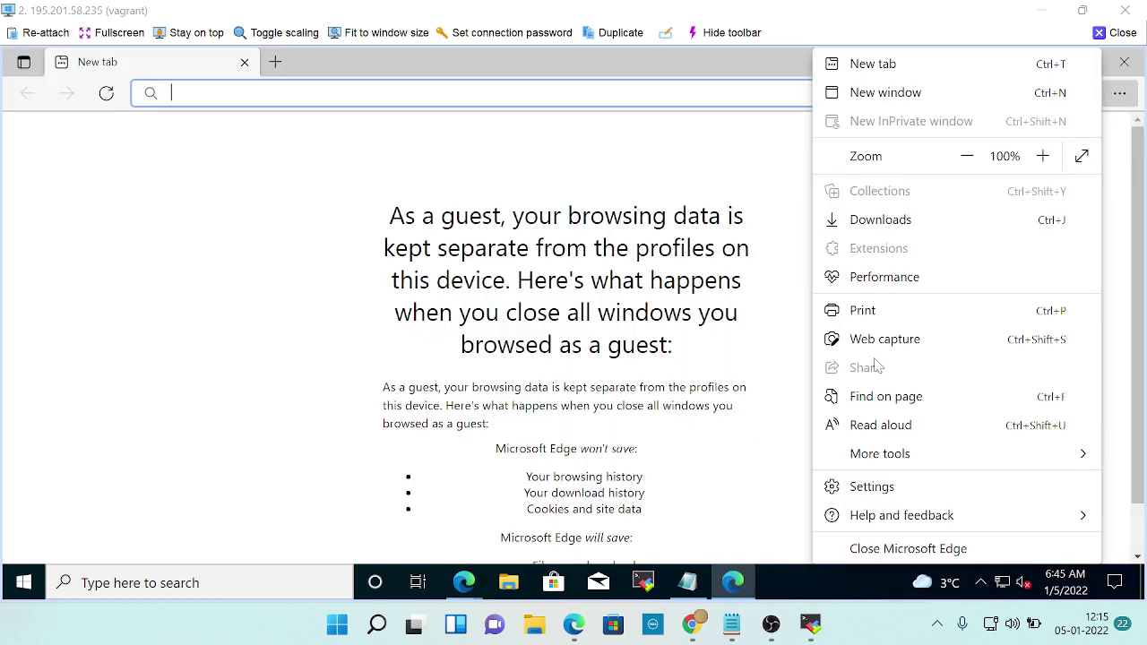
double_click(735, 216)
Return to the Profile 1 Cloud Console window and sign out of the Google account.
left_click(1069, 100)
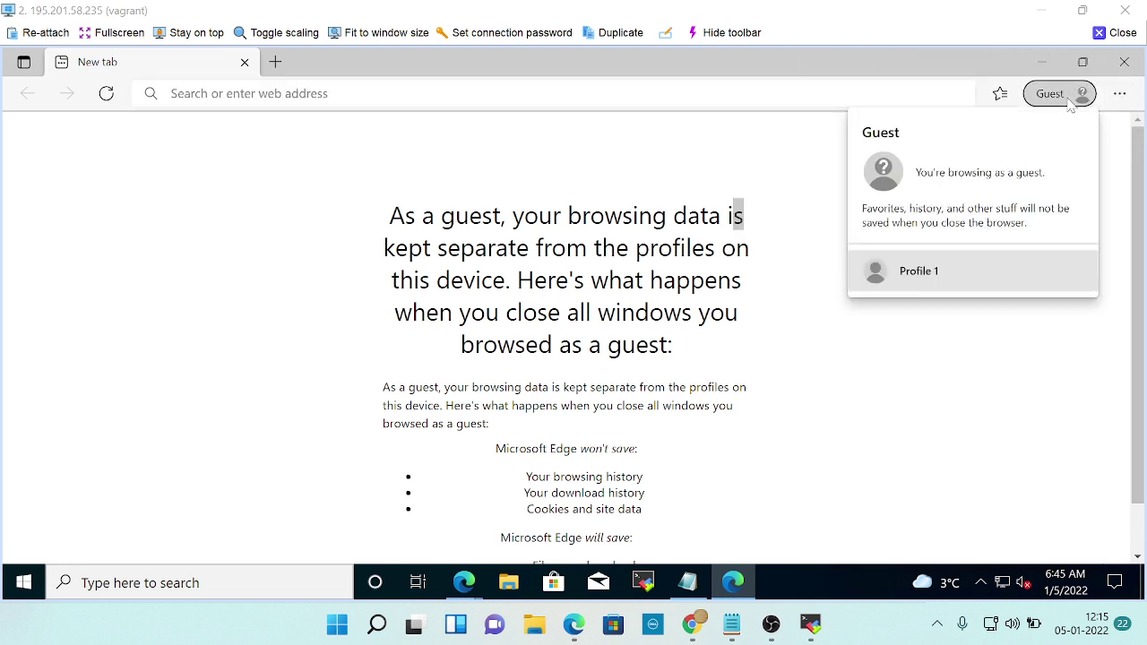
left_click(934, 270)
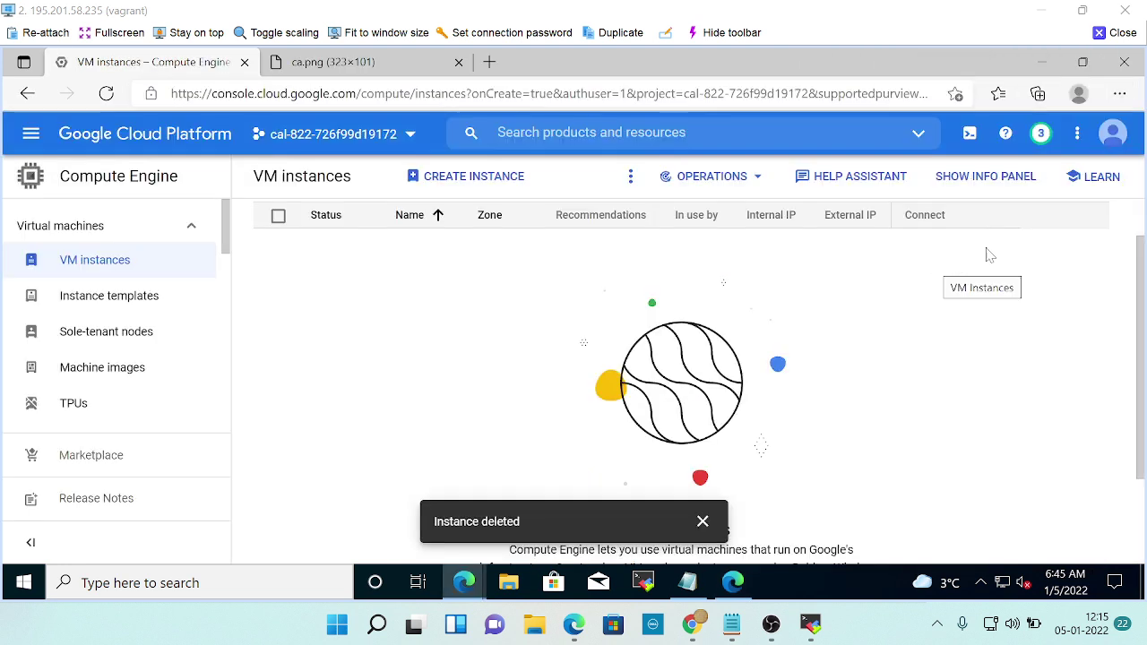
left_click(1078, 95)
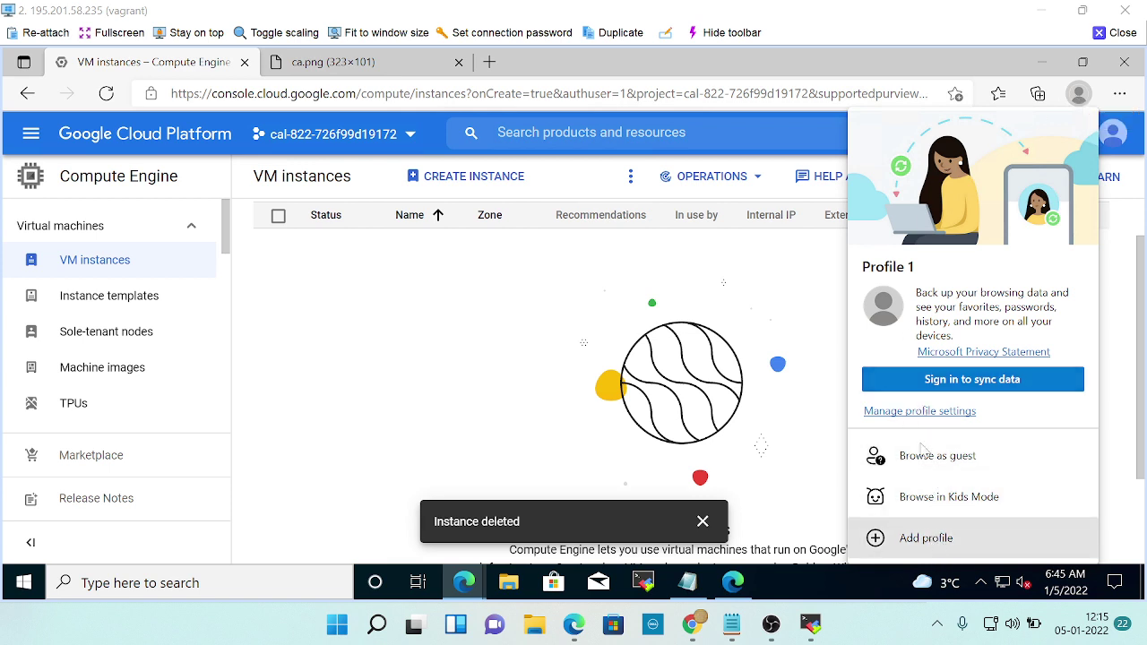
left_click(782, 289)
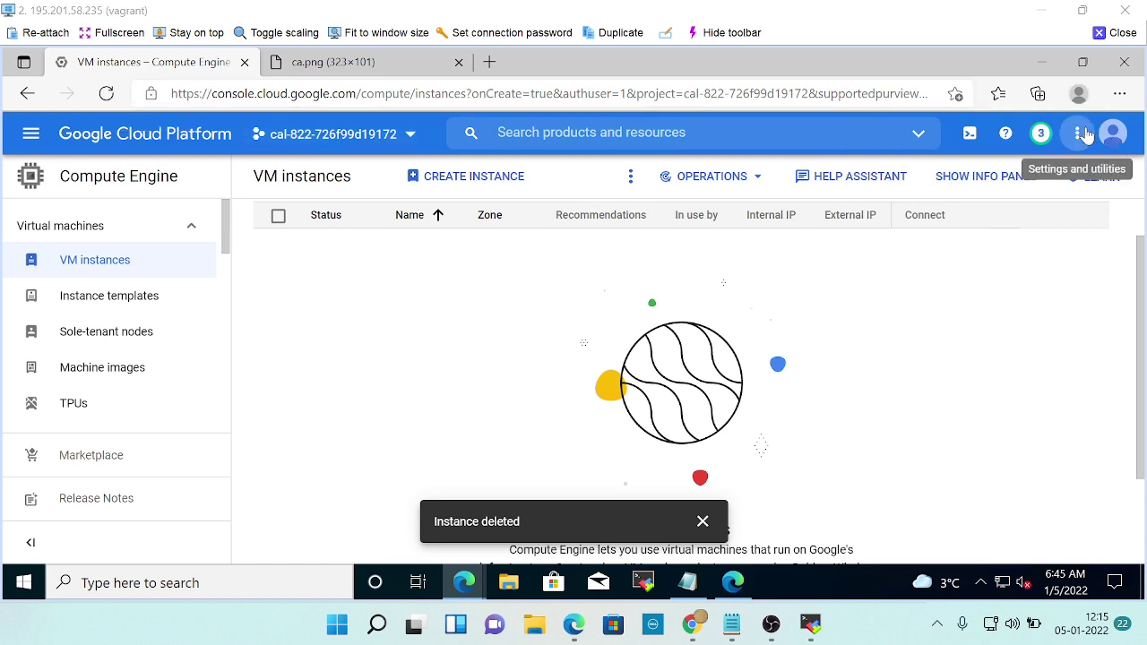
left_click(1113, 133)
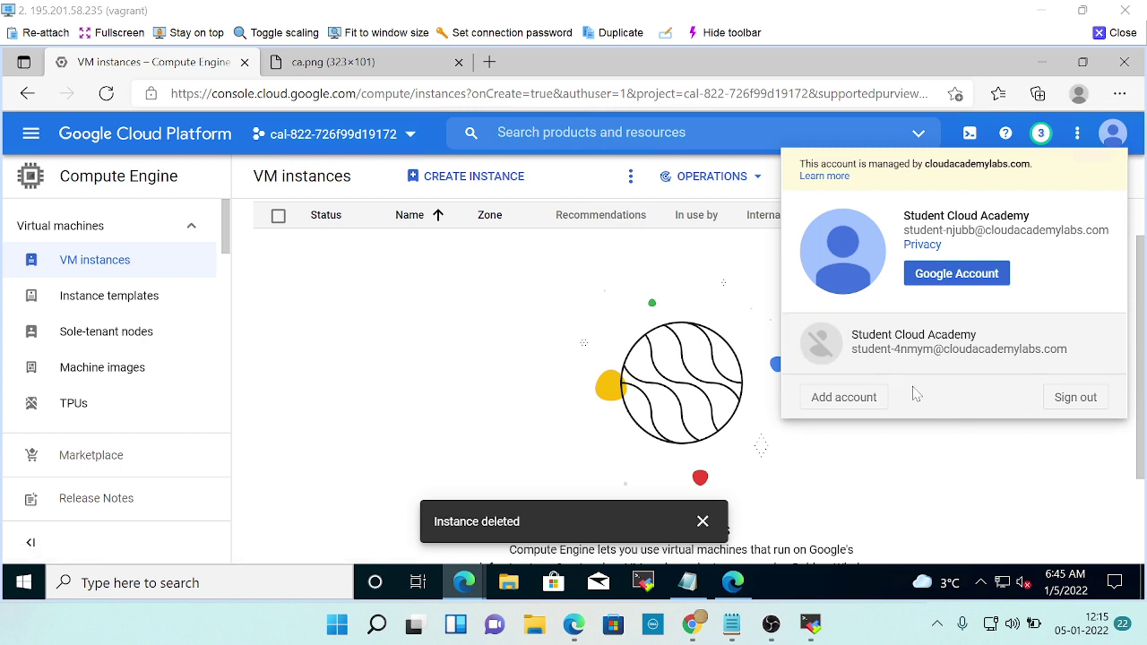
left_click(1059, 403)
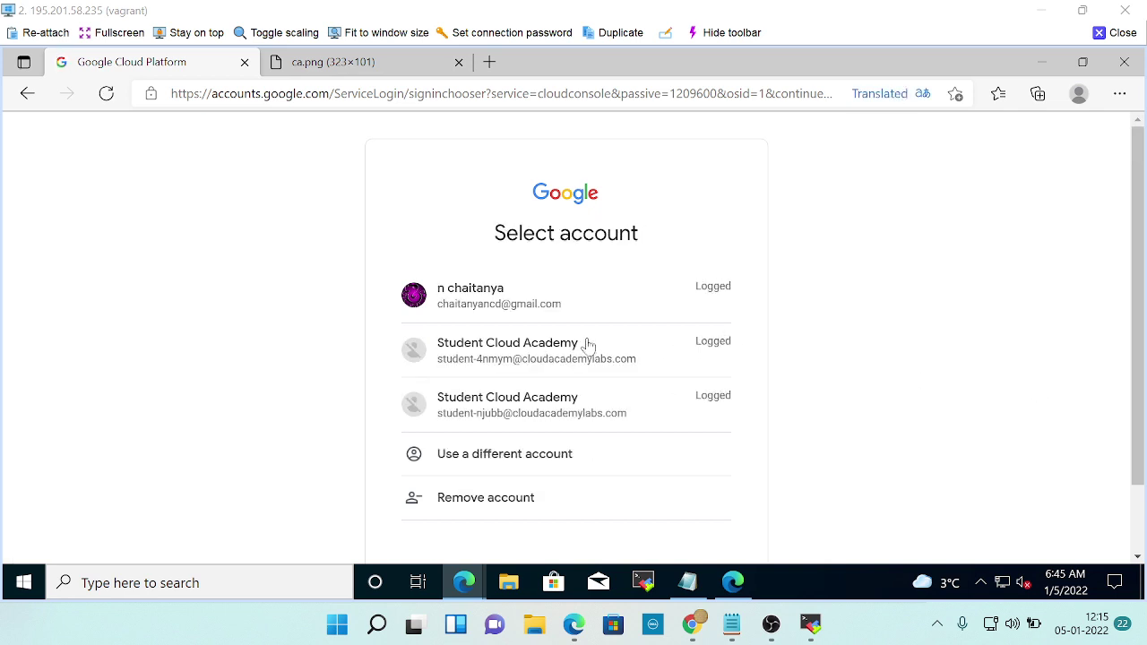
Choose 'Use a different account' and focus the email field on Google's sign-in page.
left_click(479, 459)
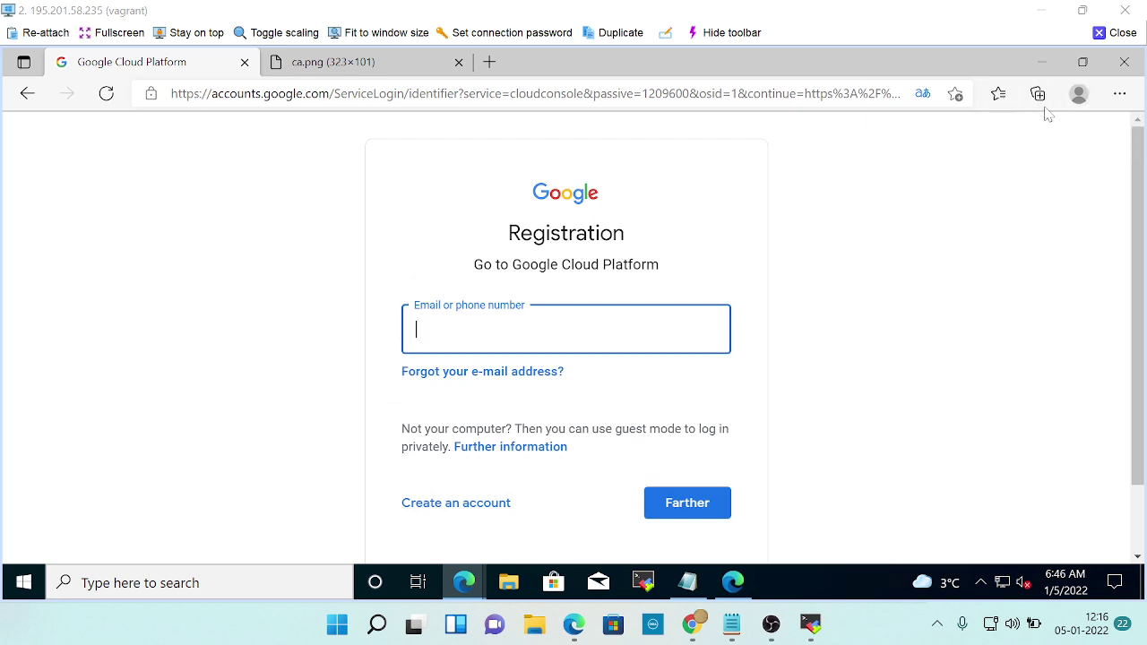
left_click(1120, 95)
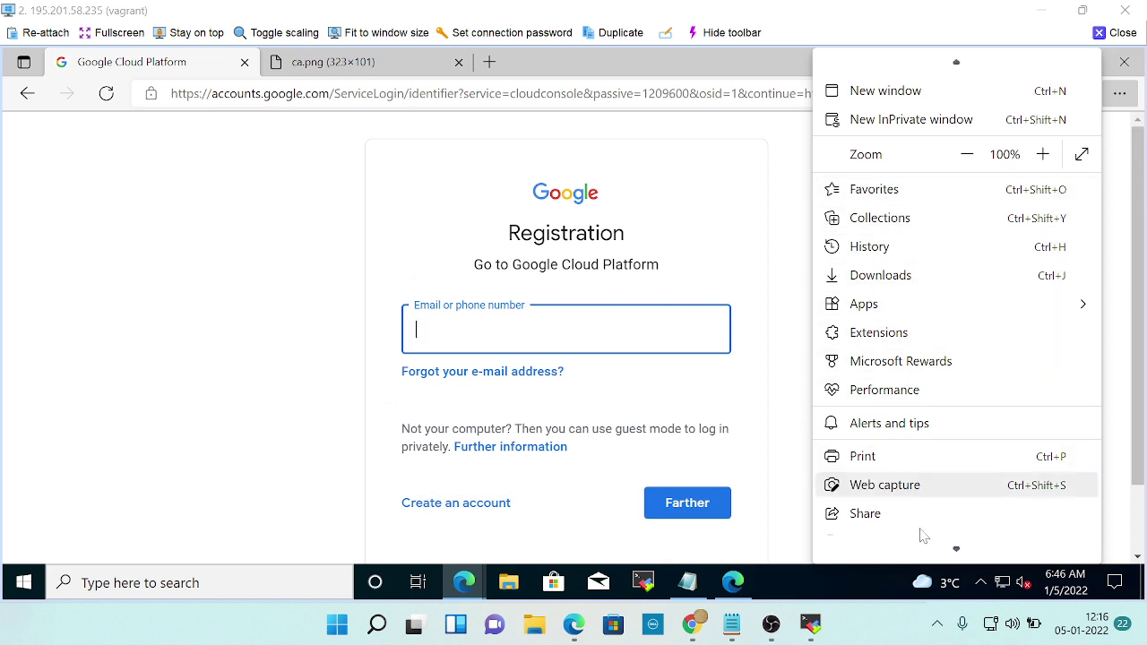
scroll(923, 536, "down", 3)
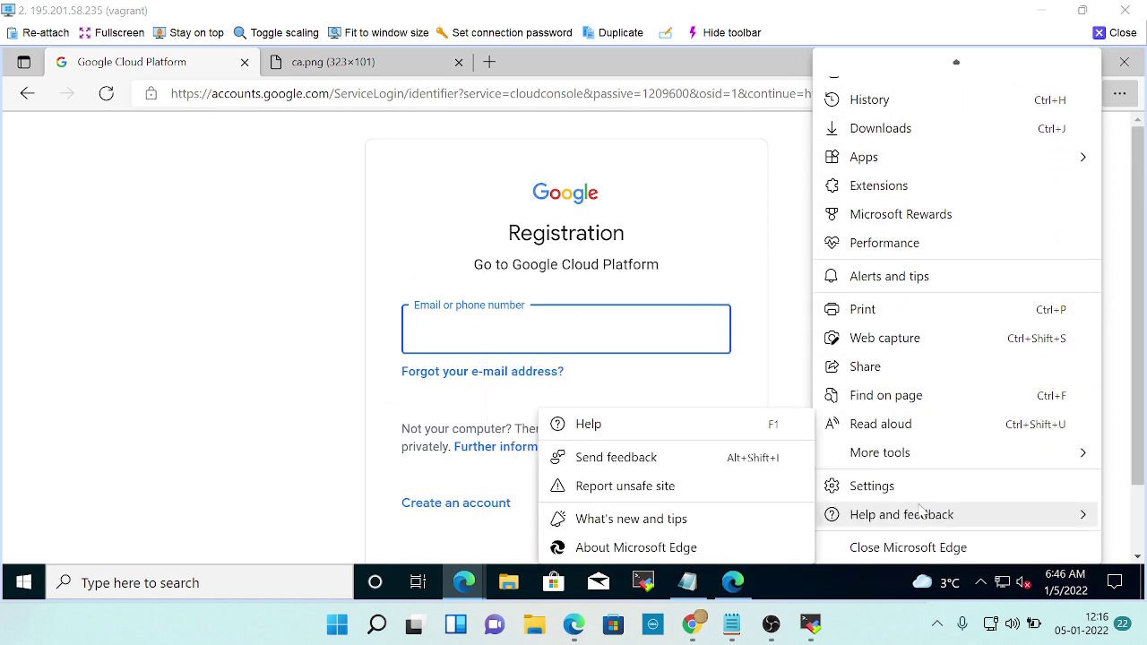
left_click(781, 151)
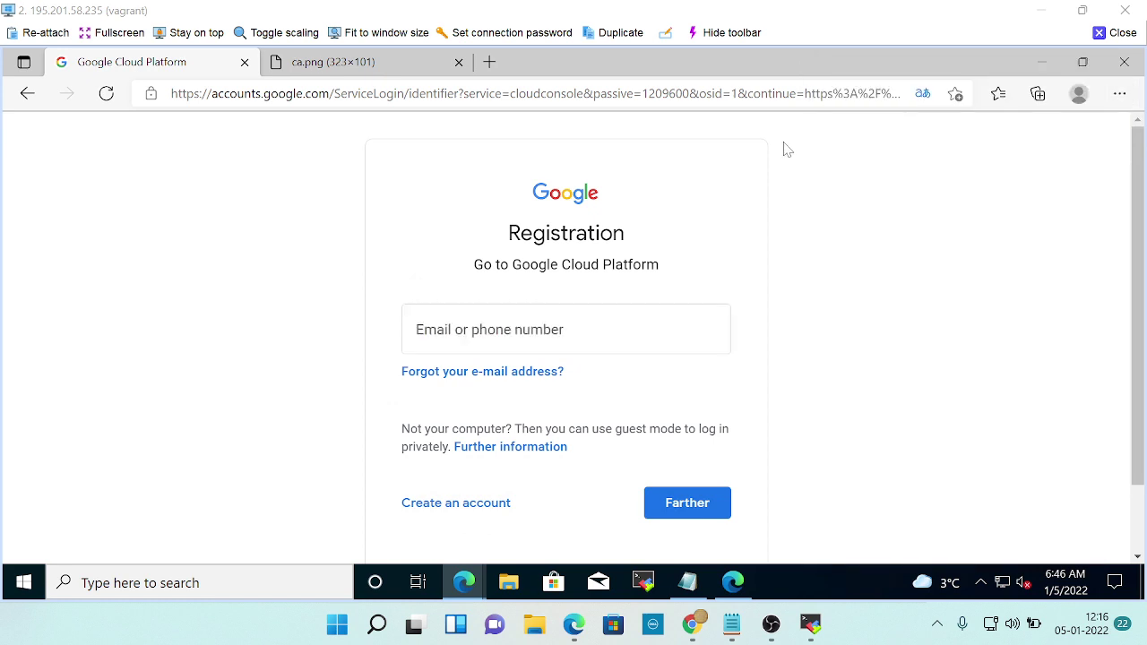
left_click(631, 319)
key("Escape")
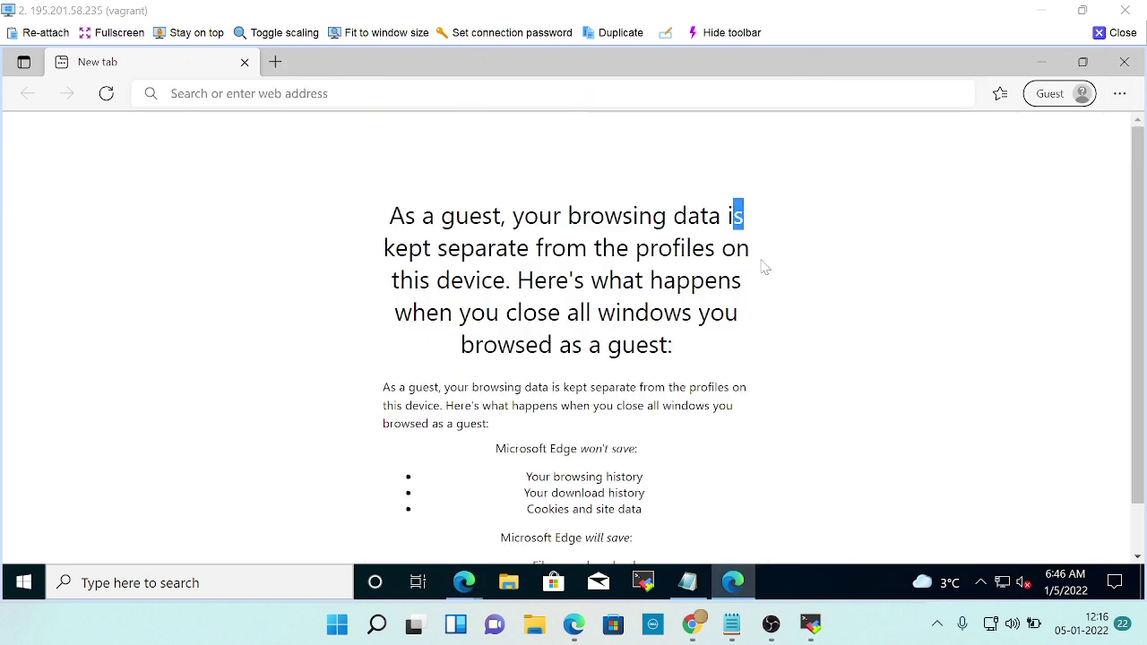
Close the Edge guest window and return to the Cloud Academy lab instructions.
left_click(1123, 61)
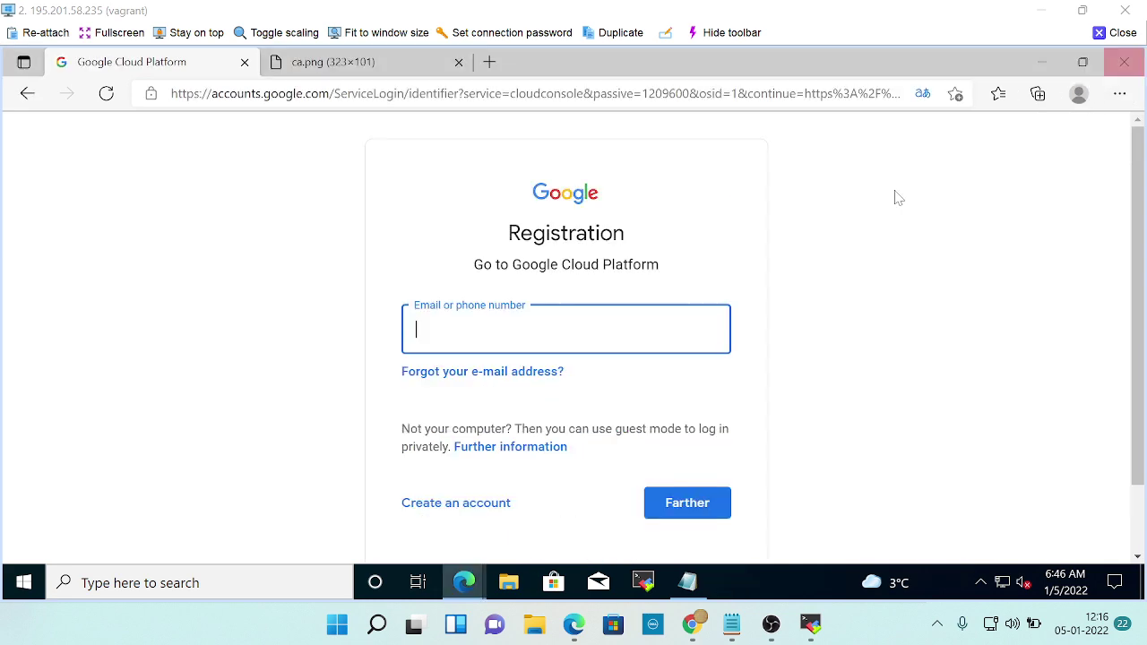
key("alt+Tab")
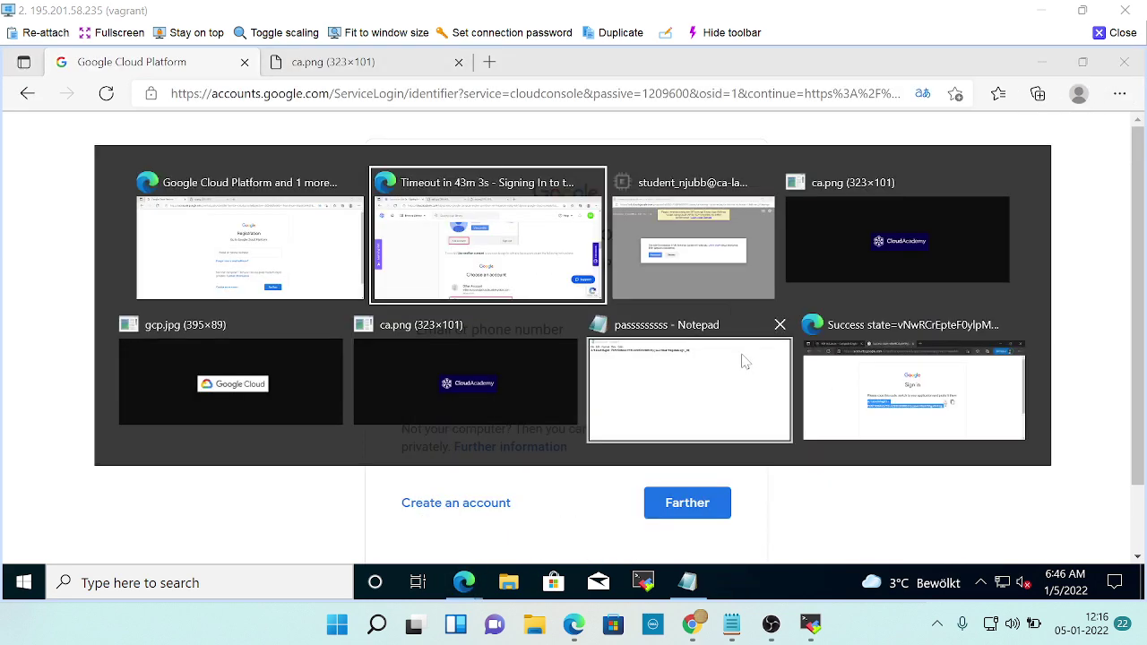
scroll(128, 361, "up", 3)
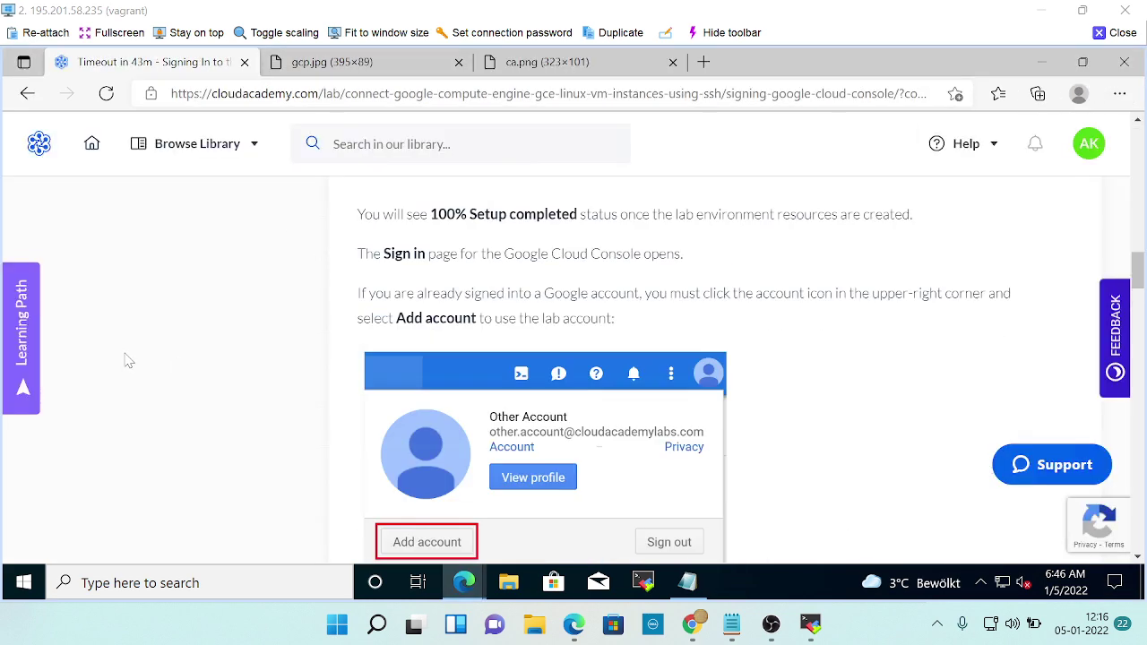
Copy the lab account's email from Cloud Academy and enter it on Google's sign-in page.
scroll(128, 361, "up", 10)
scroll(597, 417, "down", 3)
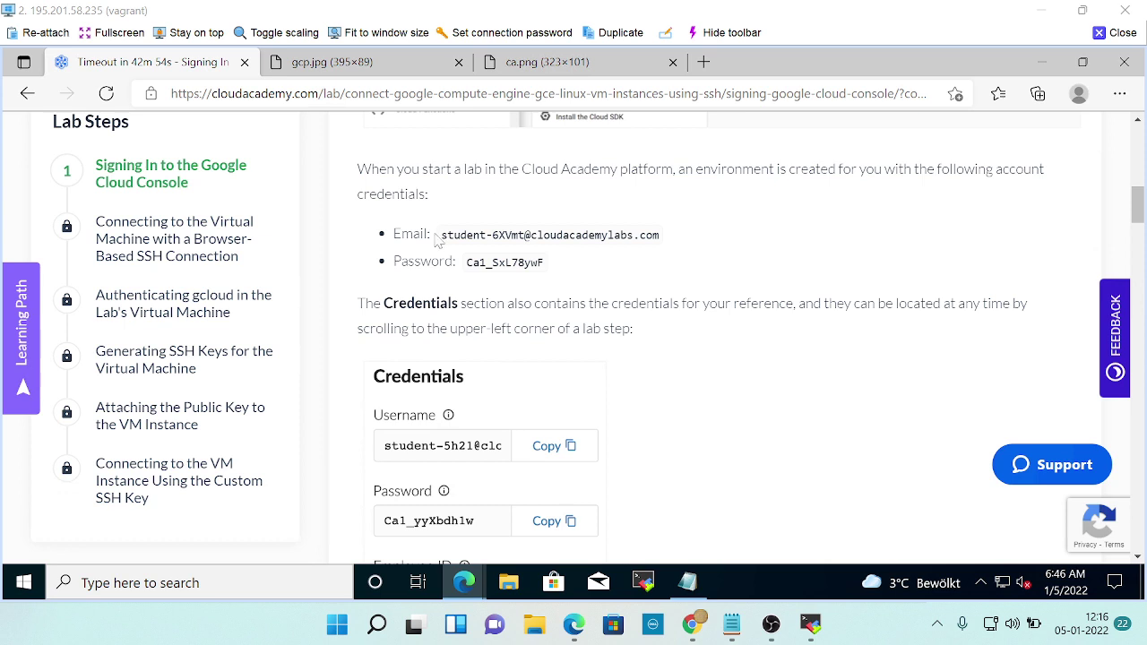
left_click_drag(437, 238, 677, 252)
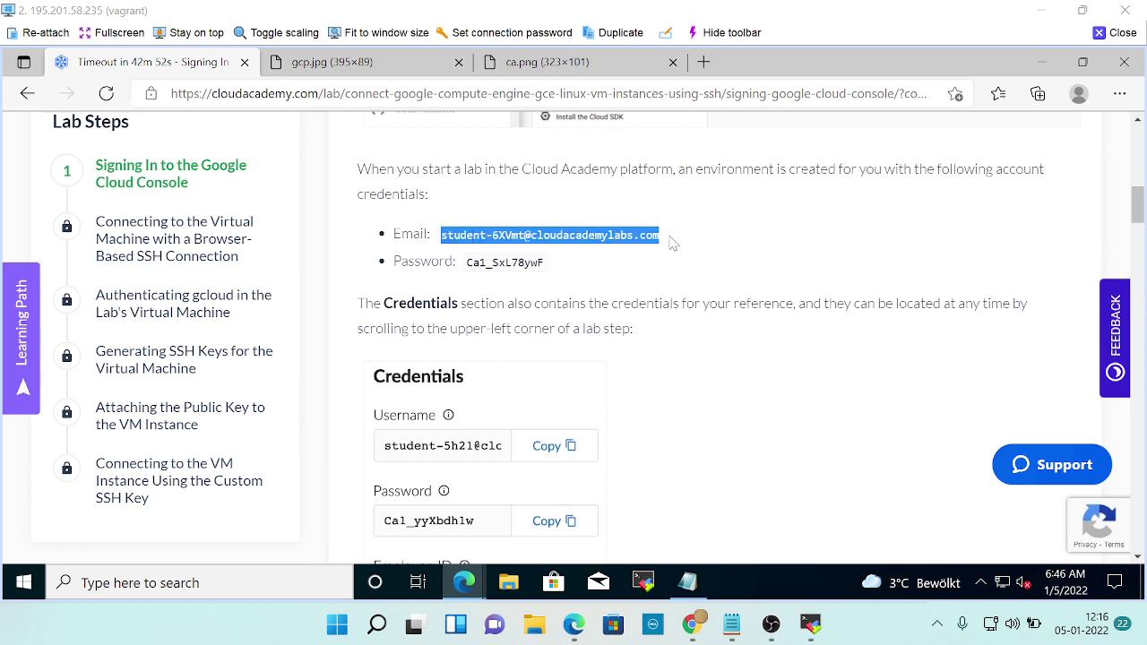
key("ctrl+c")
key("alt+Tab")
key("ctrl+v")
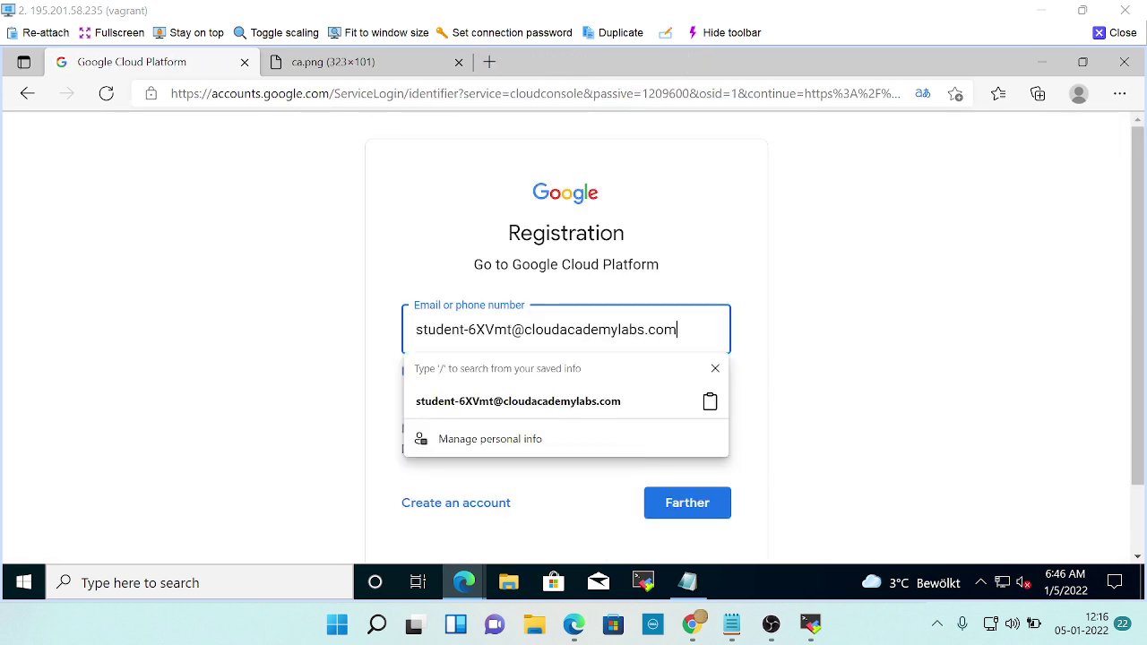
left_click(669, 509)
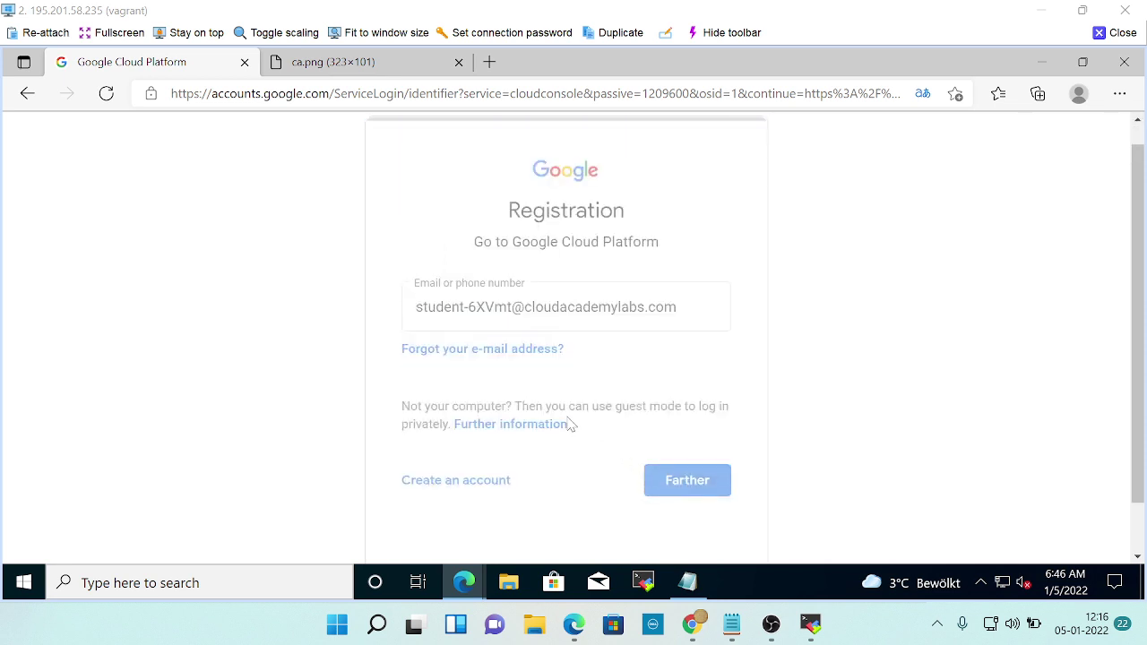
Copy the lab password and submit it on the sign-in form.
key("alt+Tab")
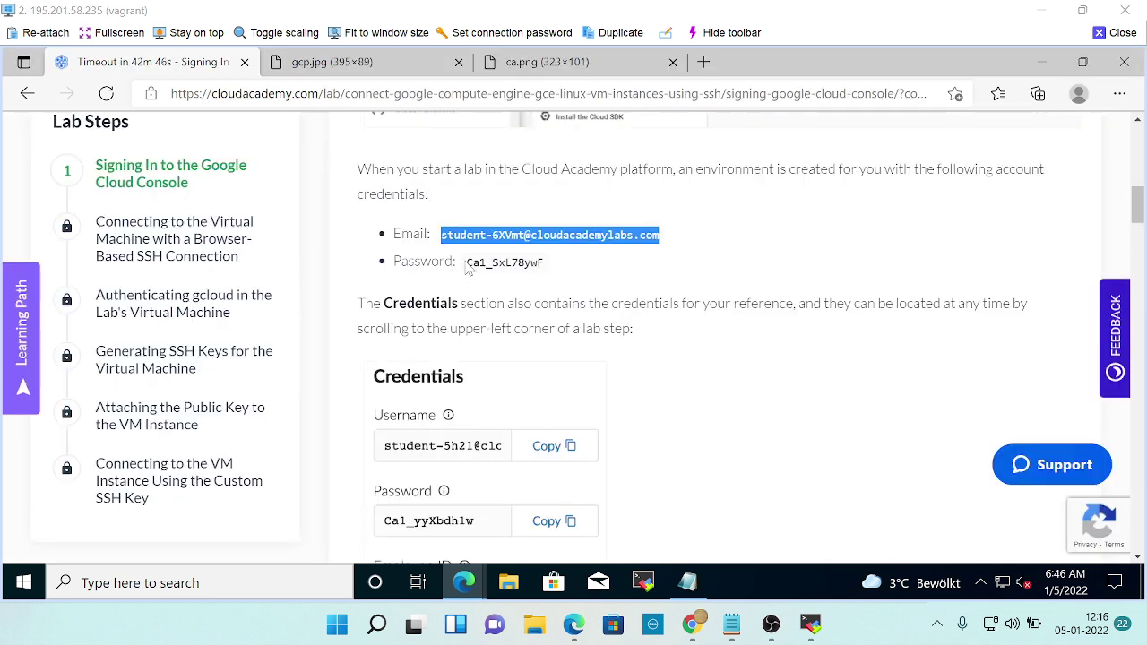
left_click_drag(466, 263, 560, 267)
key("alt+Tab")
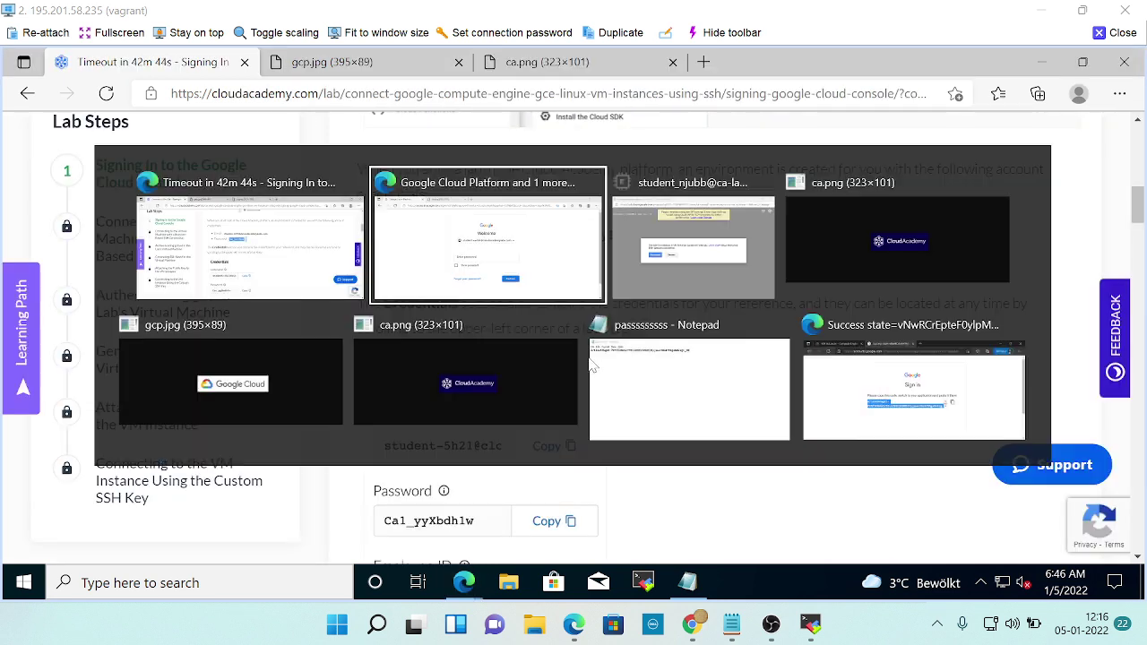
key("ctrl+v")
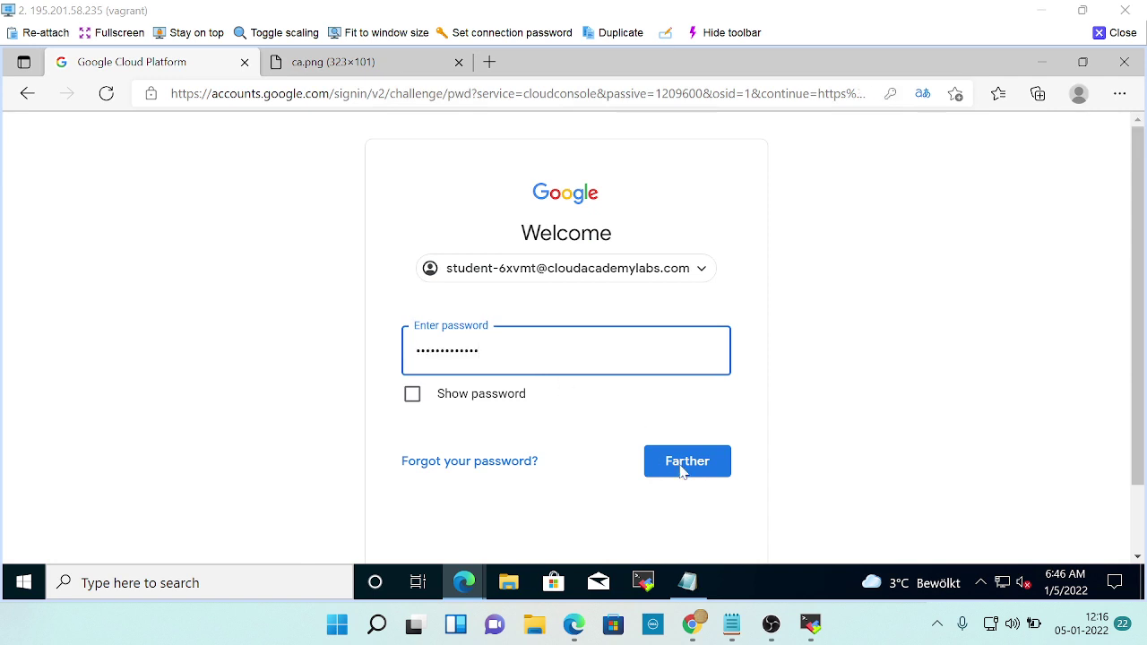
left_click(681, 472)
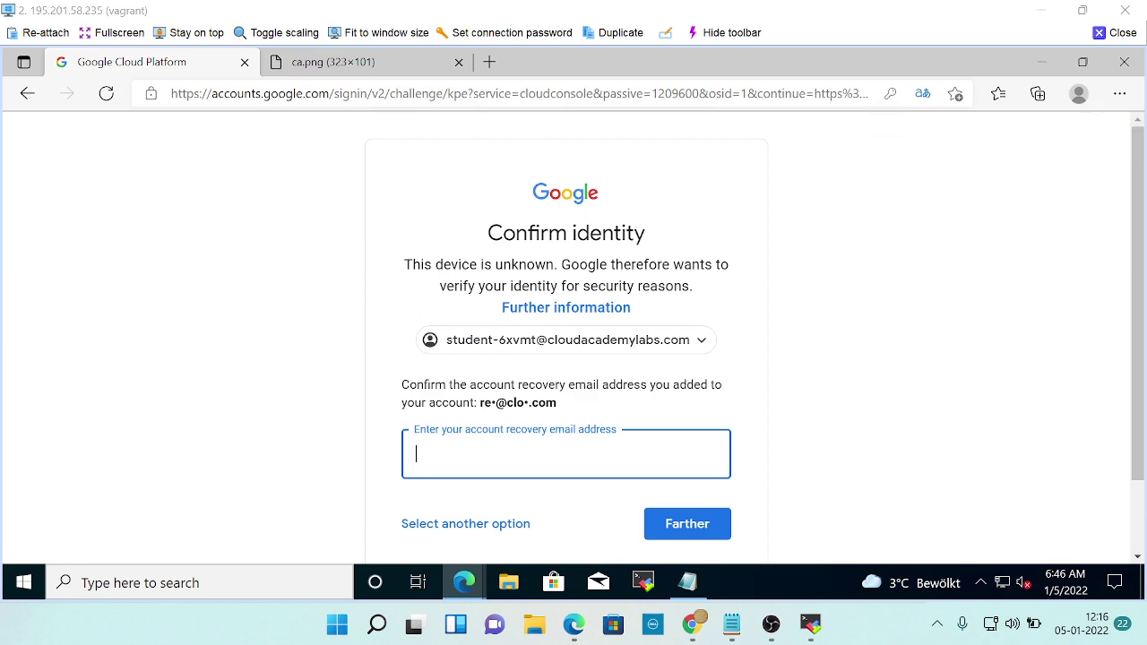
Copy the lab's recovery email and submit it on the Confirm identity page.
key("alt+Tab")
scroll(614, 397, "down", 2)
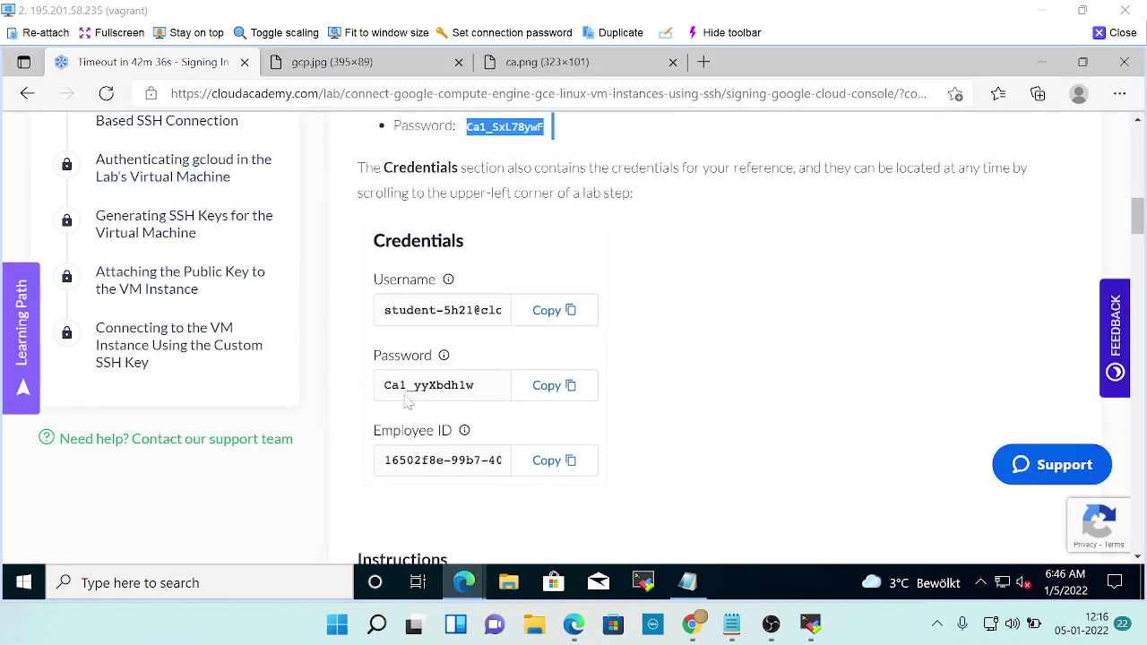
scroll(405, 402, "up", 10)
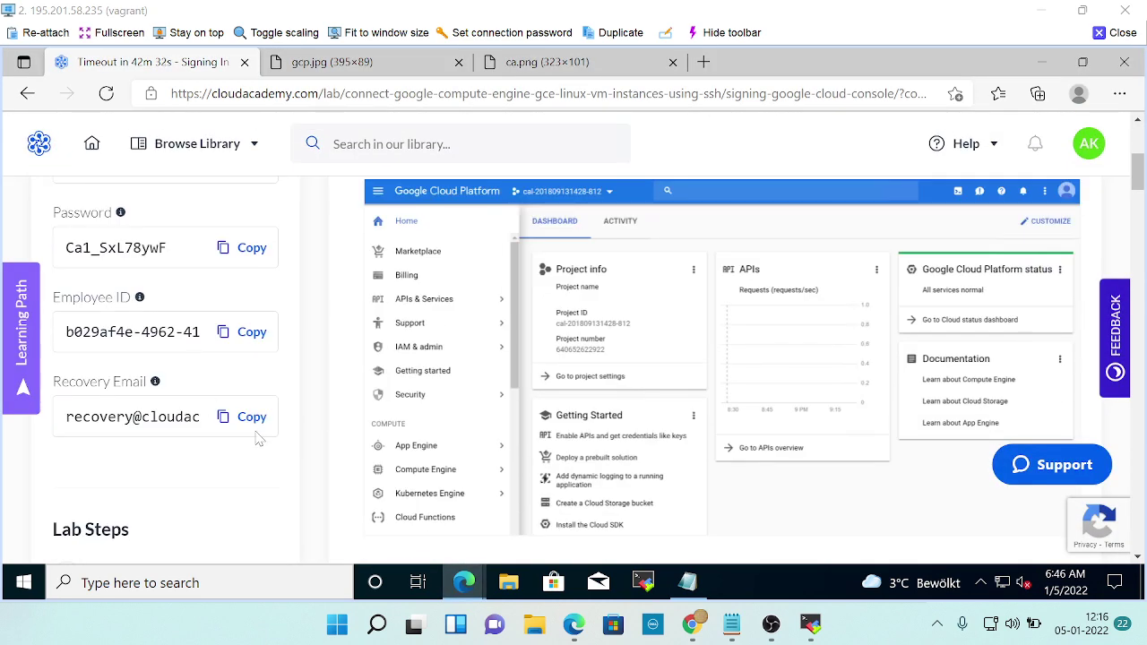
left_click(251, 418)
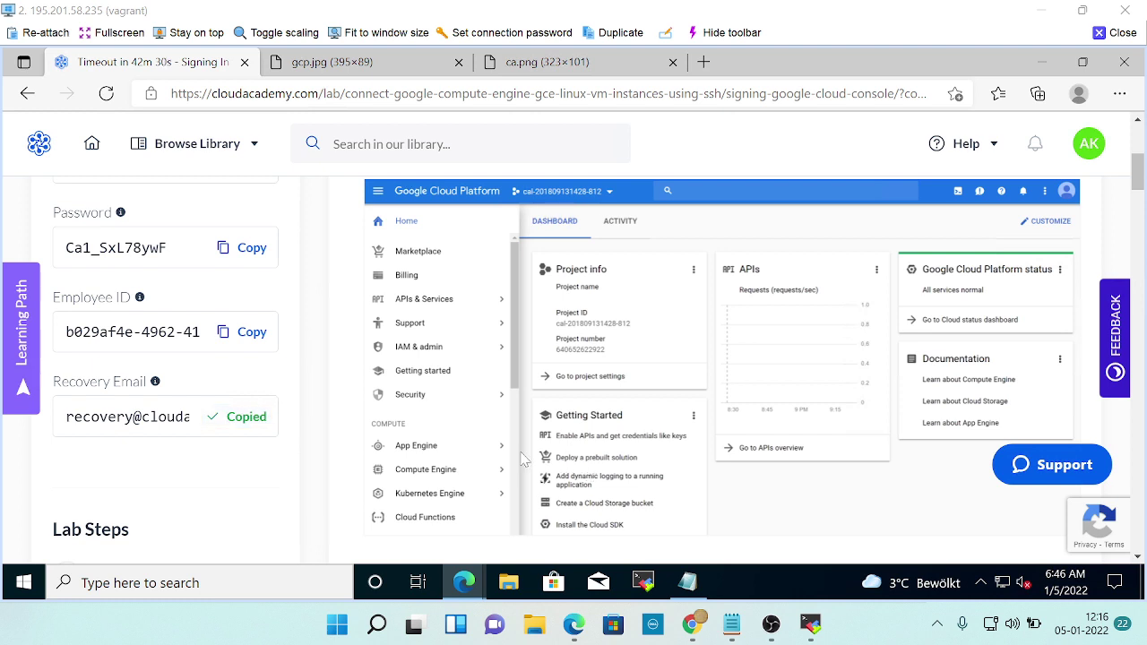
key("alt+Tab")
key("ctrl+v")
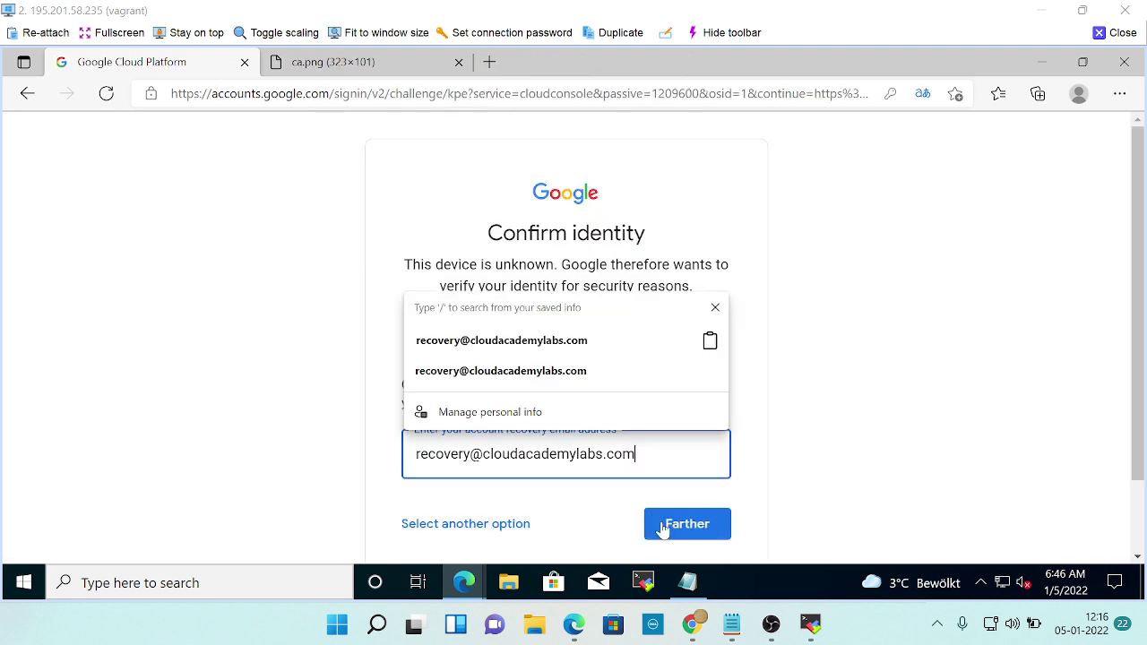
left_click(672, 524)
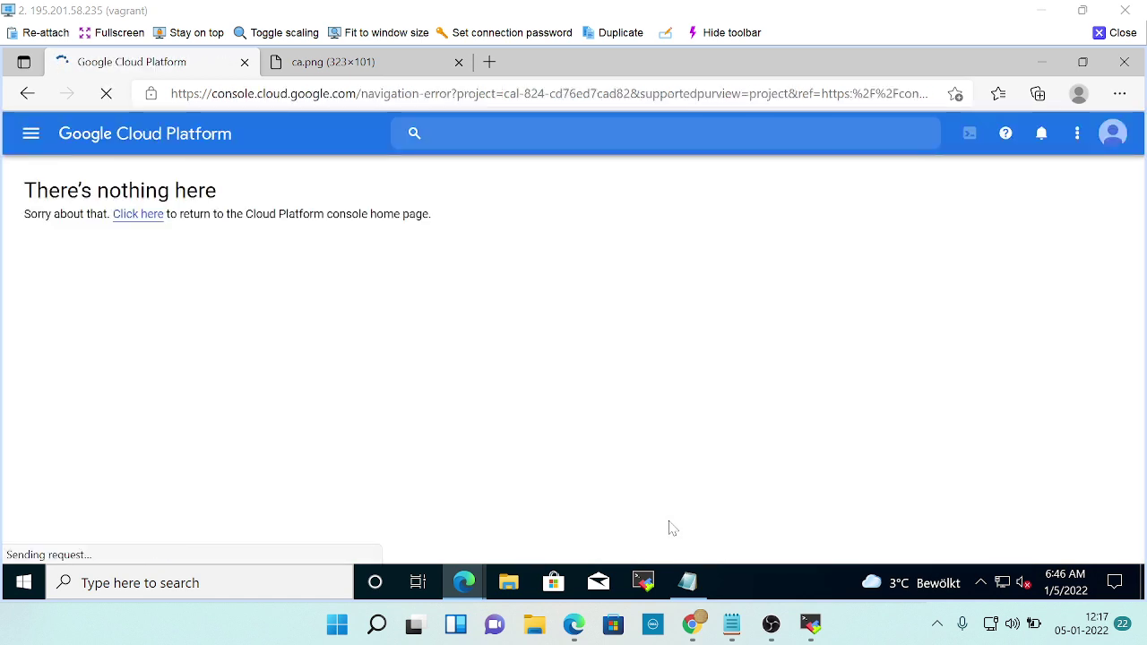
Review the Cloud Academy step 1 instructions after finishing the sign-in.
key("alt+Tab")
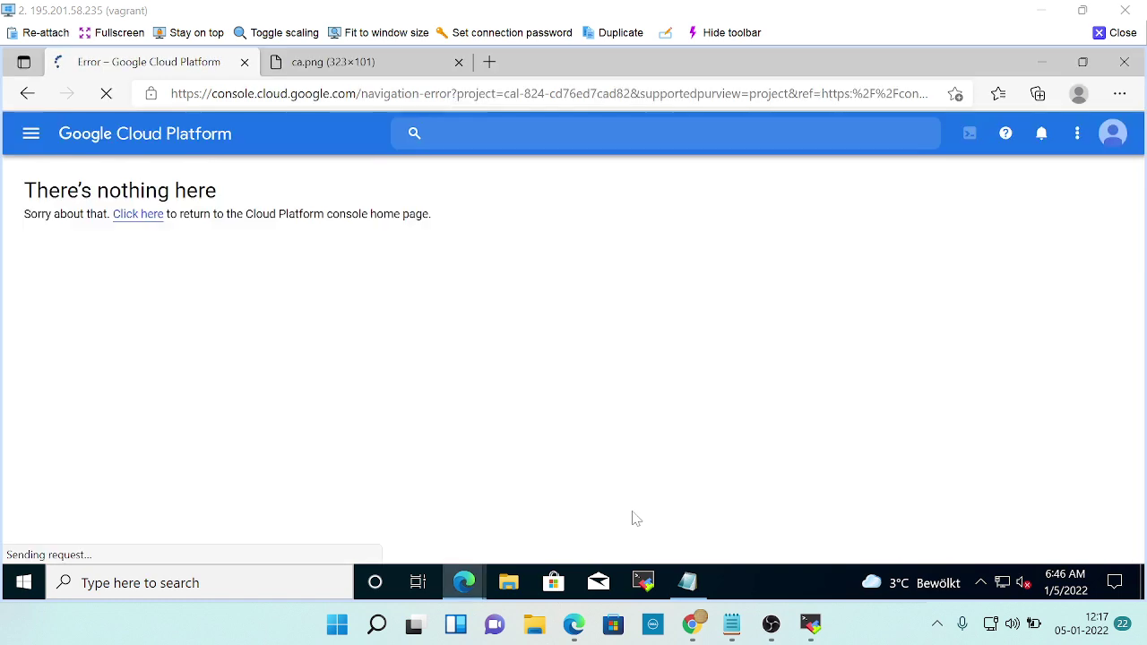
key("alt+Tab")
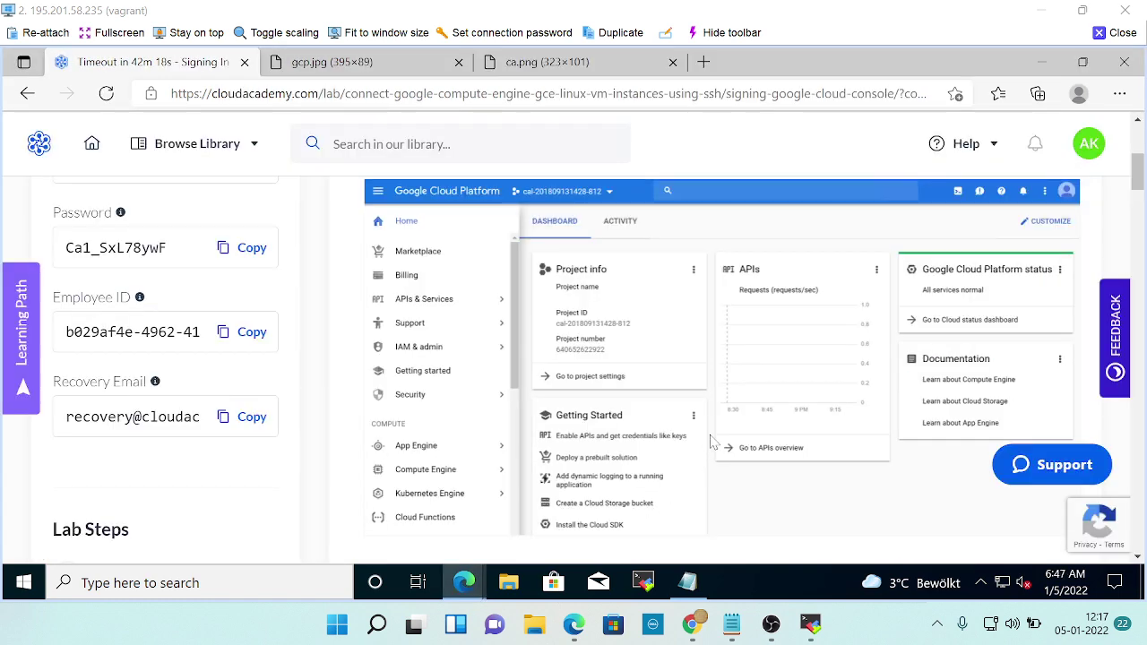
scroll(711, 445, "down", 5)
scroll(710, 442, "down", 1)
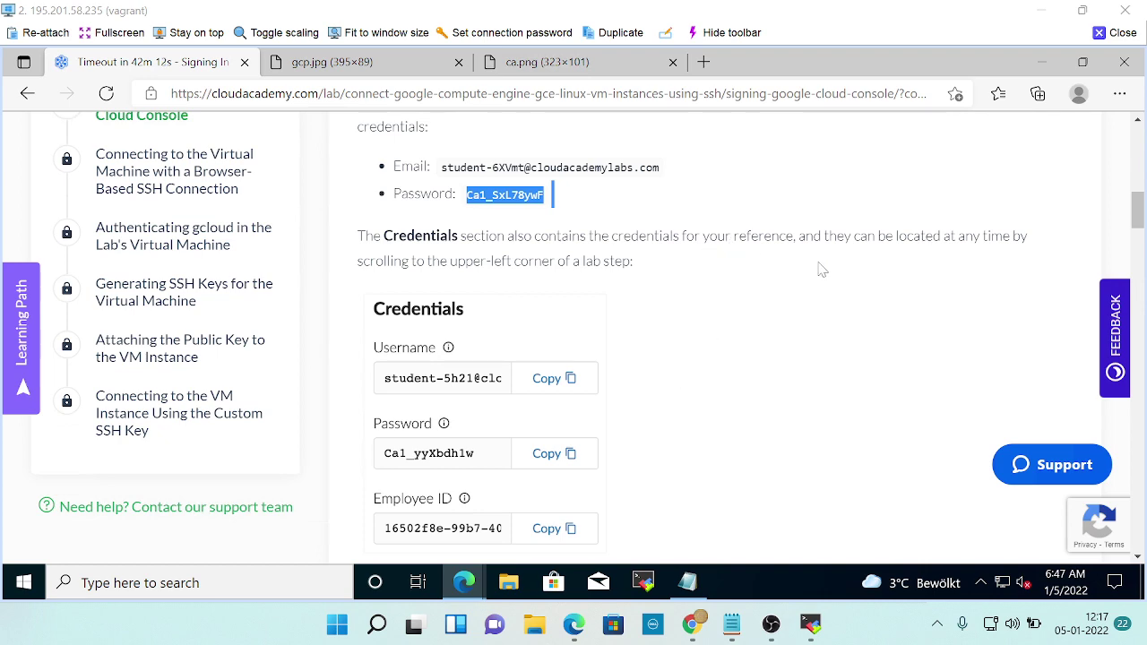
scroll(903, 332, "up", 10)
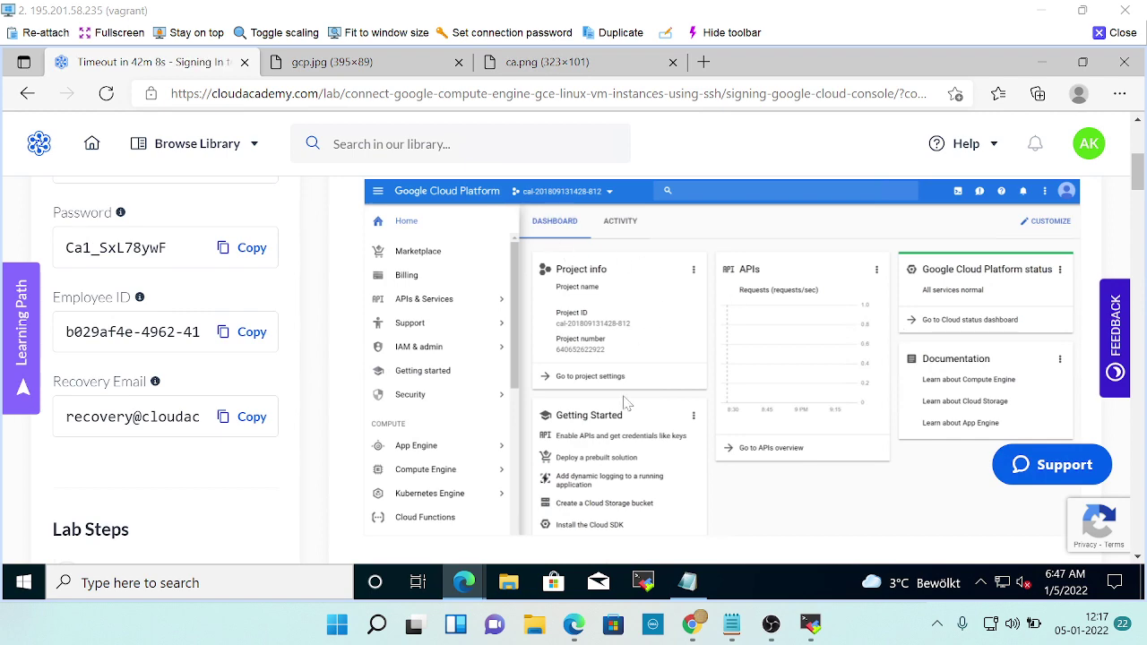
scroll(777, 383, "down", 1)
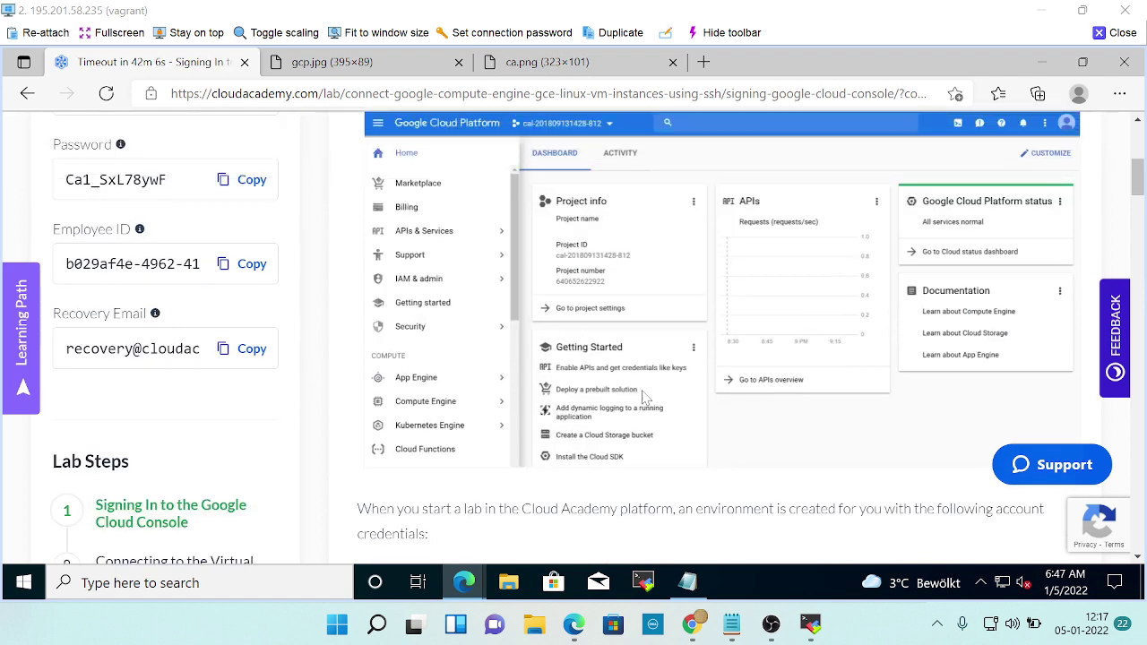
scroll(642, 397, "up", 4)
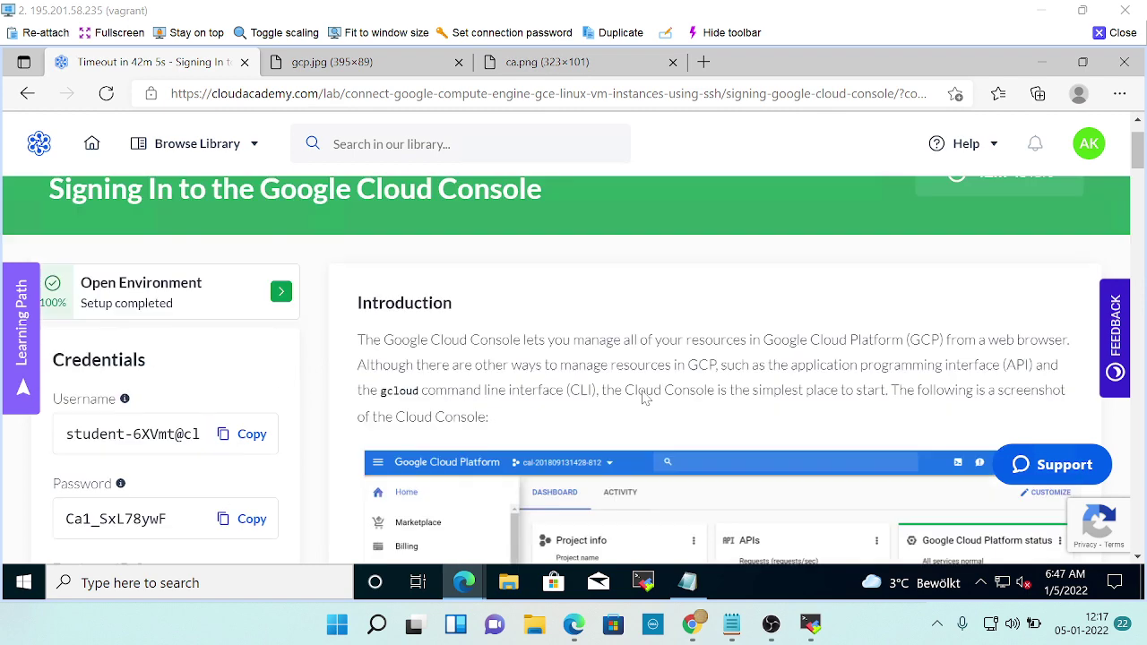
scroll(643, 397, "down", 2)
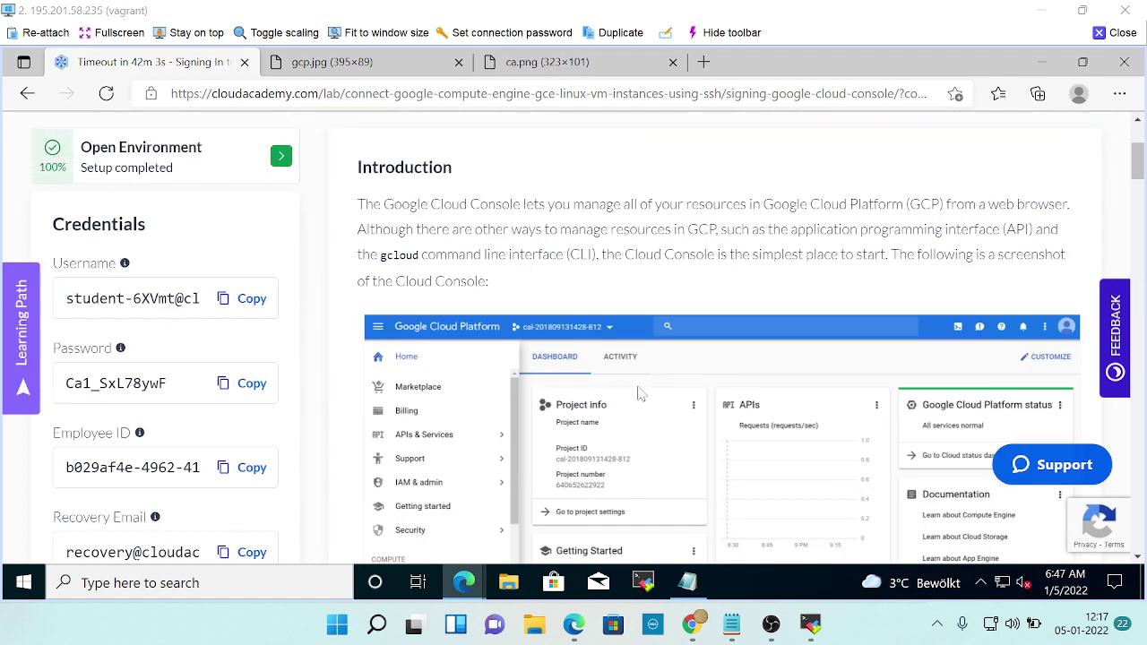
scroll(640, 394, "down", 2)
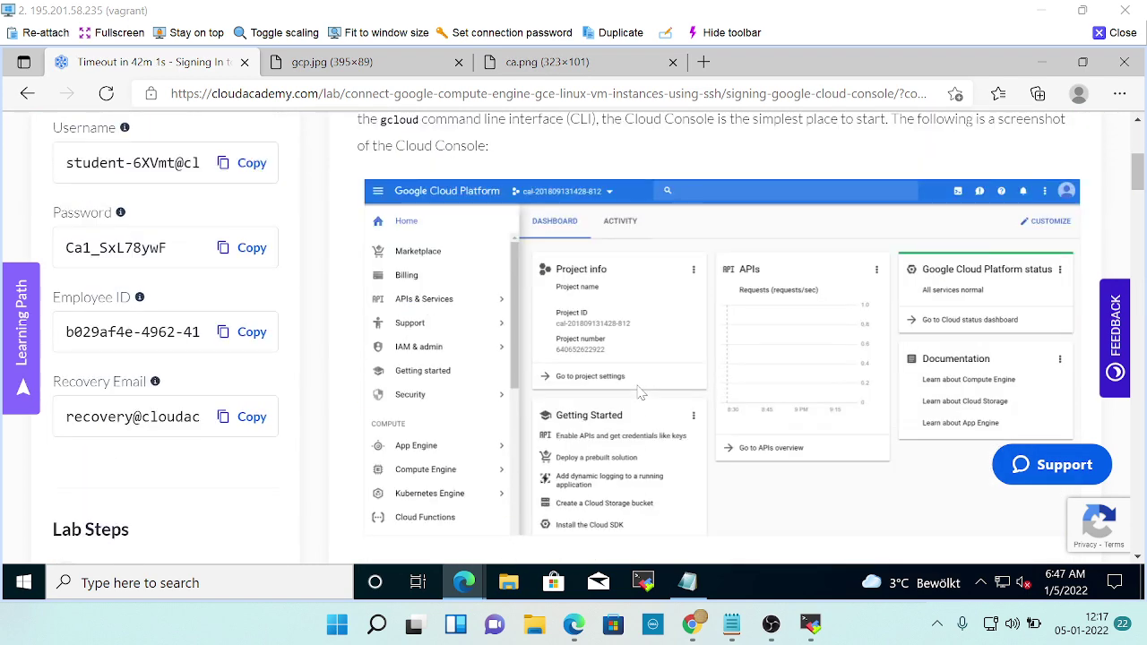
Select project cal-833-1613eb082980 in Cloud Console, then return to the lab's Credentials section.
key("alt+Tab")
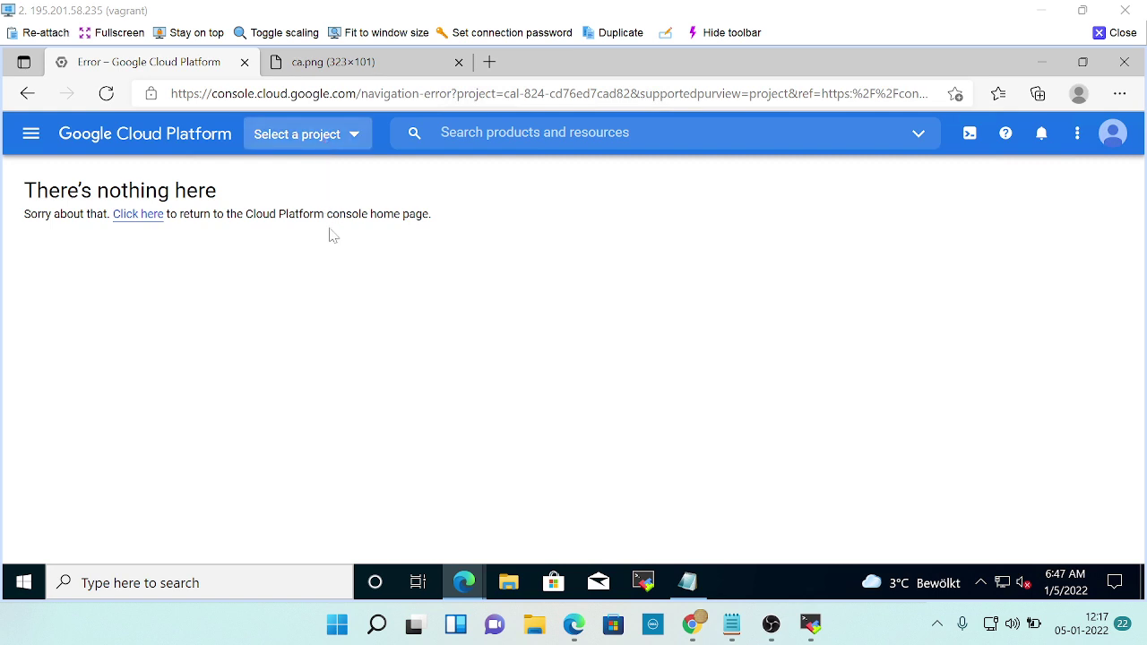
left_click(307, 133)
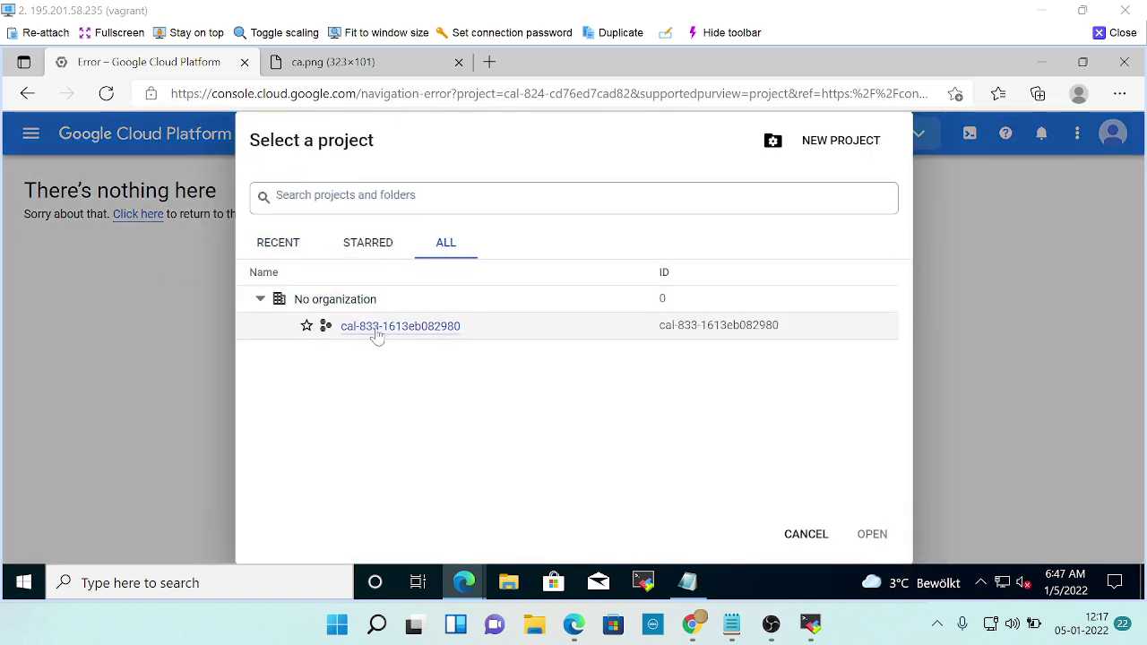
left_click(377, 328)
key("alt+Tab")
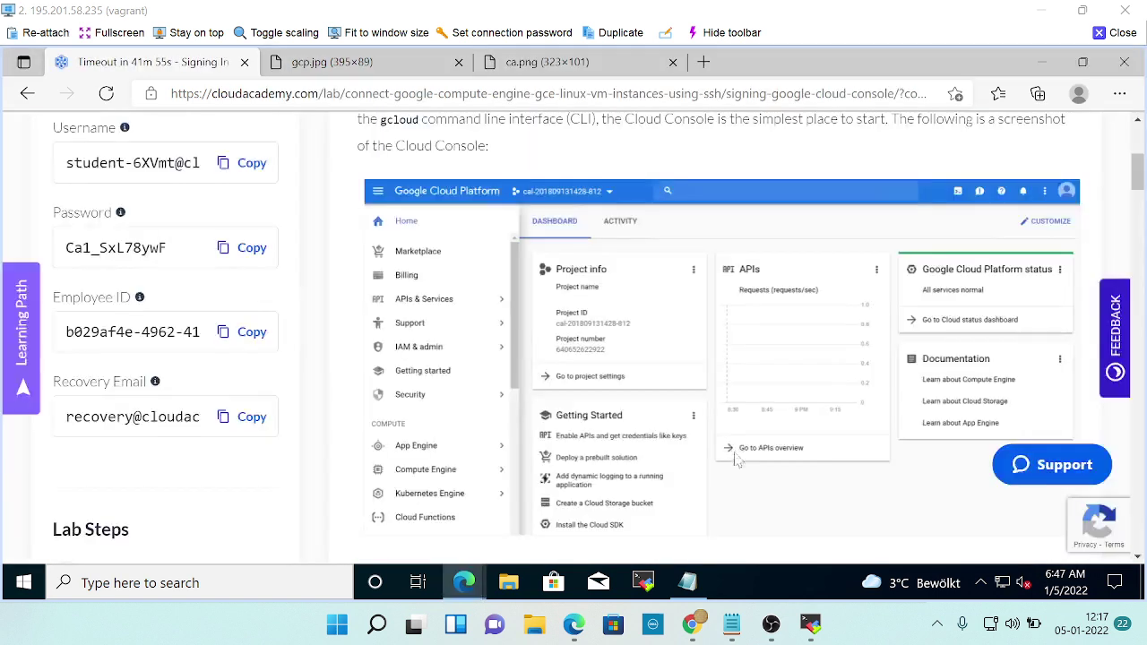
scroll(731, 420, "down", 2)
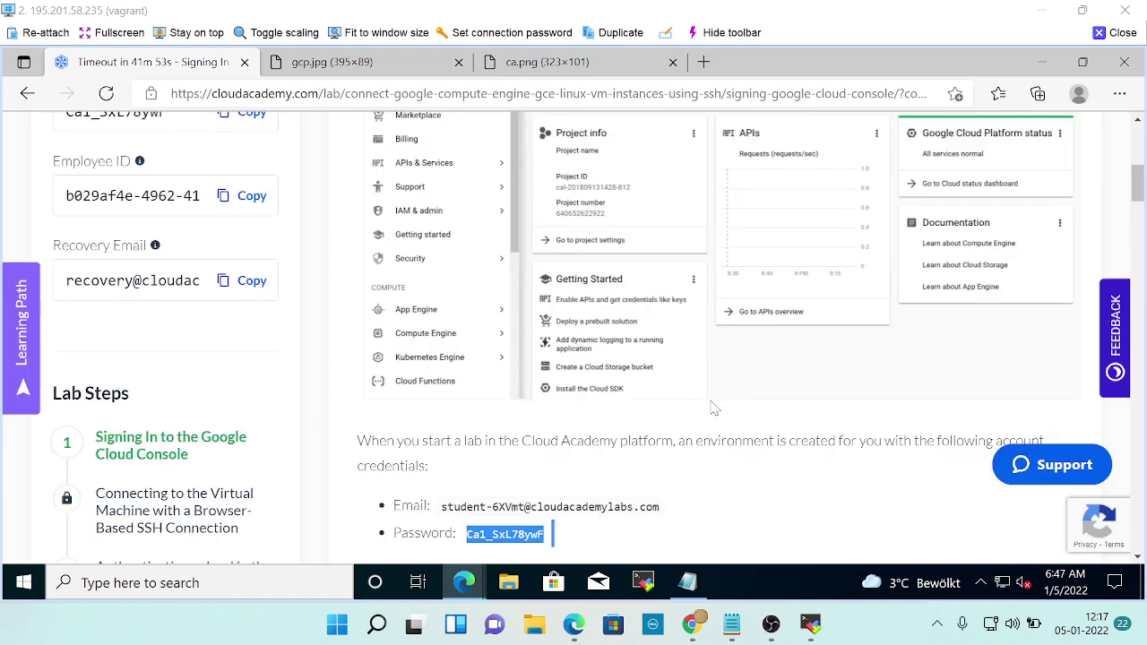
scroll(714, 404, "down", 6)
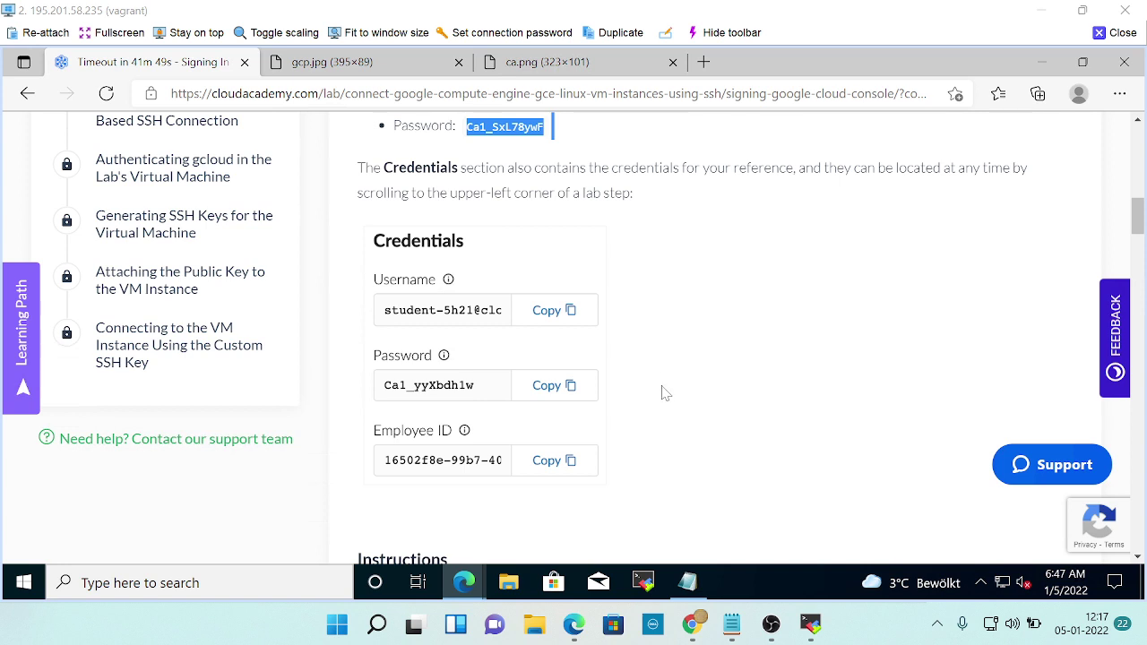
scroll(664, 392, "down", 2)
scroll(664, 398, "up", 3)
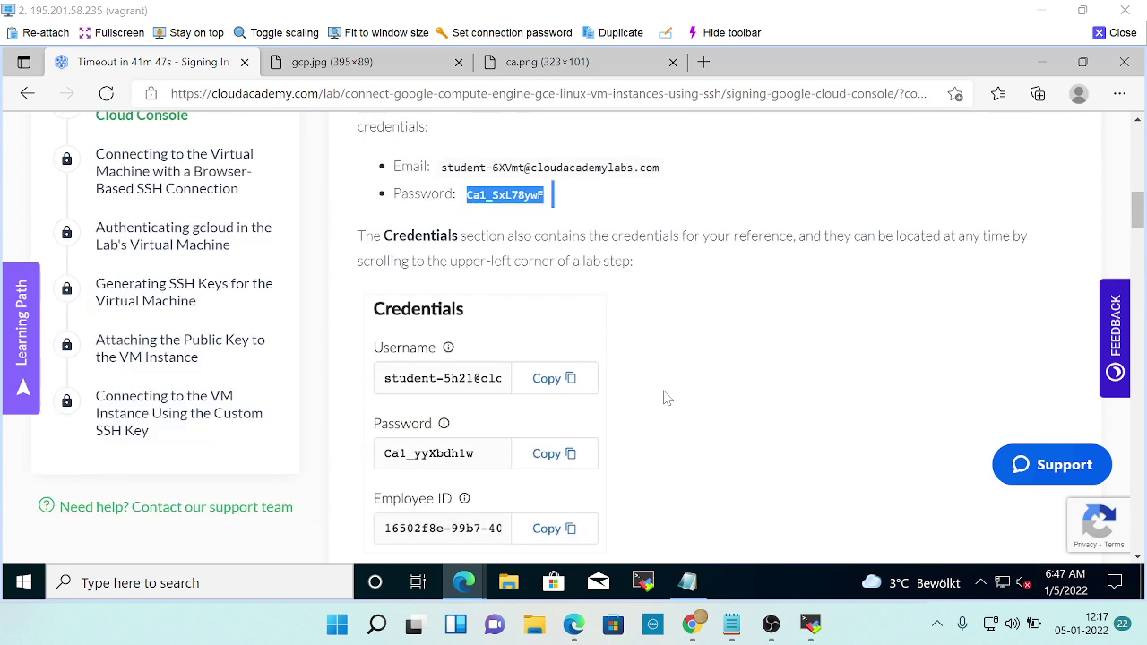
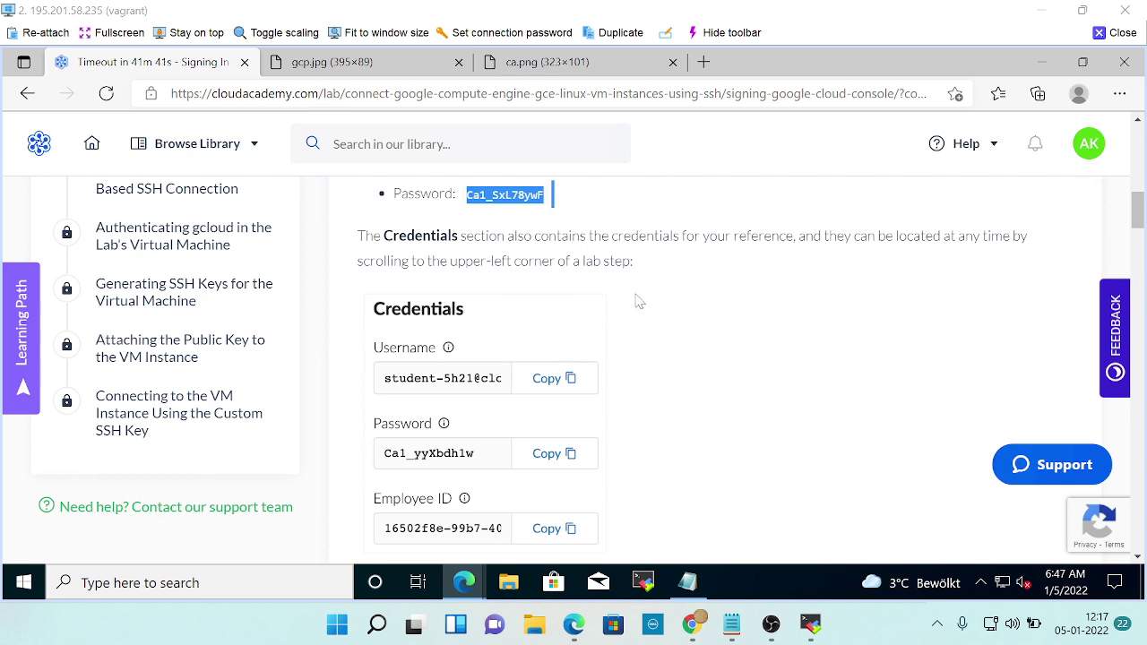
Search the Google Cloud Console for 'credentials'.
key("alt+Tab")
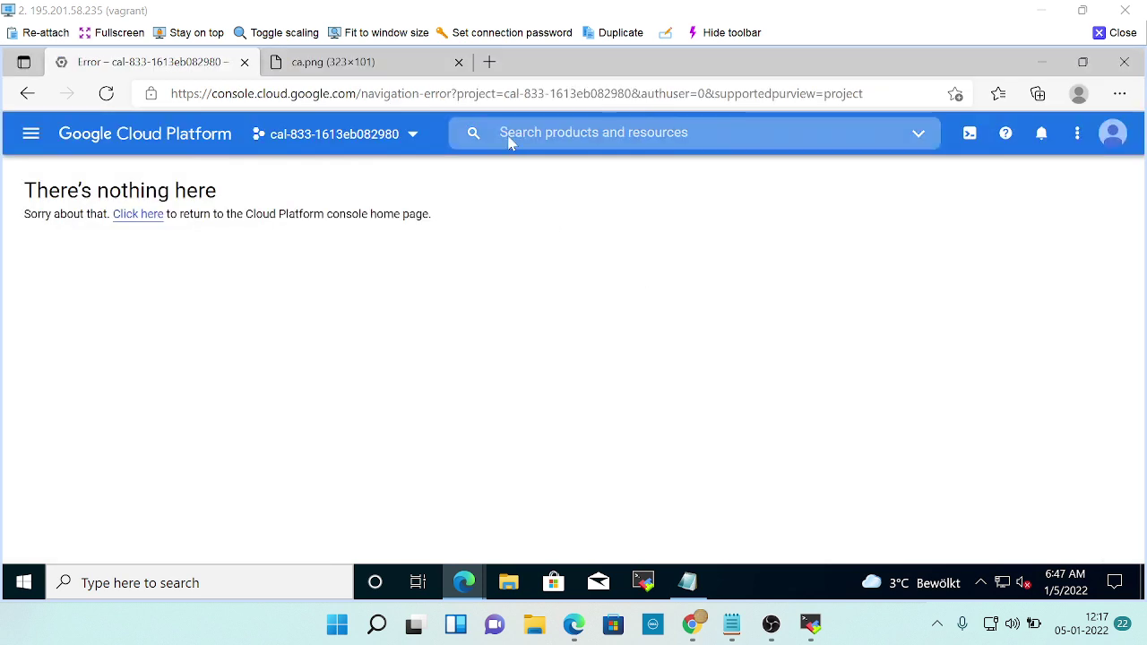
left_click(512, 140)
type("credentials")
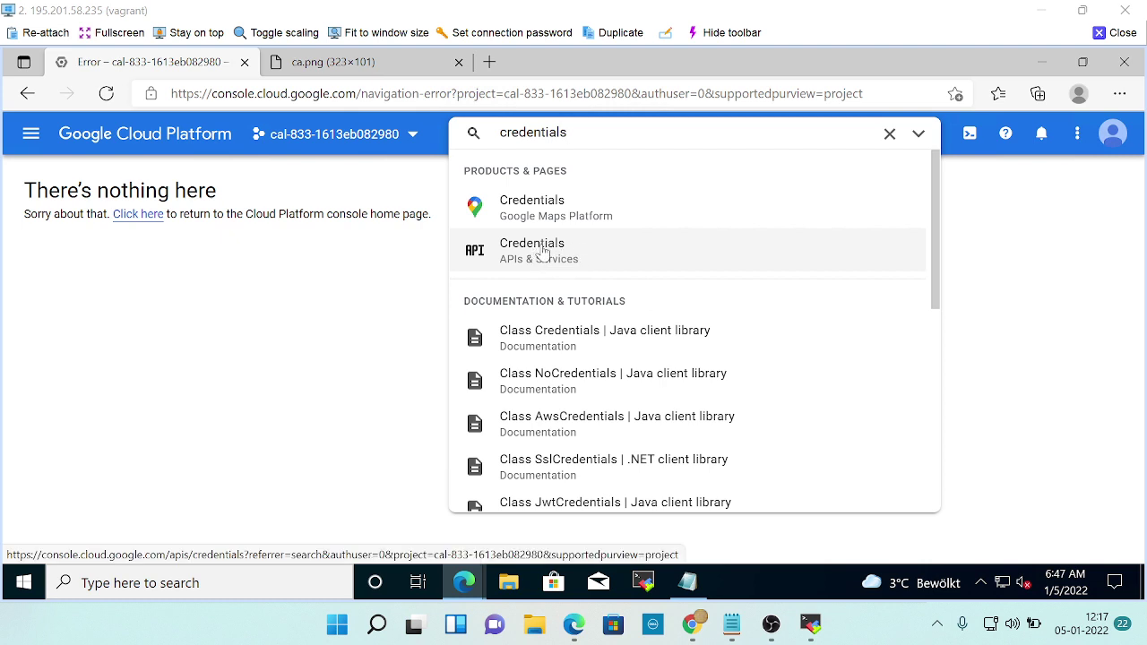
Read the lab's Google Cloud Console sign-in step down to its end.
key("alt+Tab")
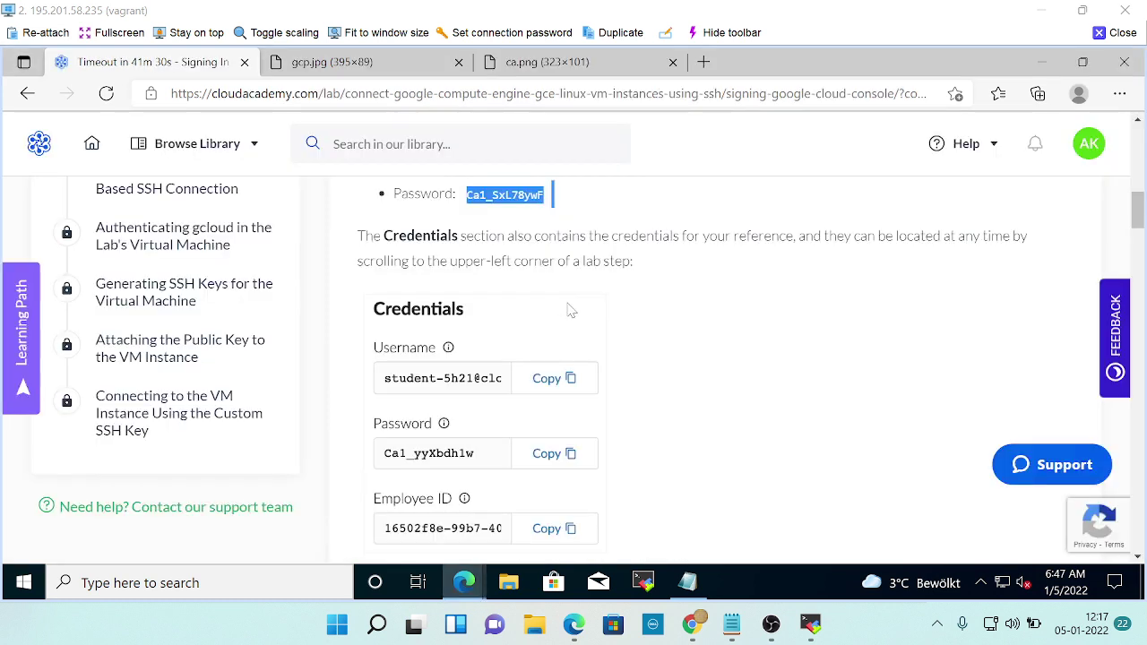
scroll(681, 397, "down", 3)
scroll(681, 397, "down", 3)
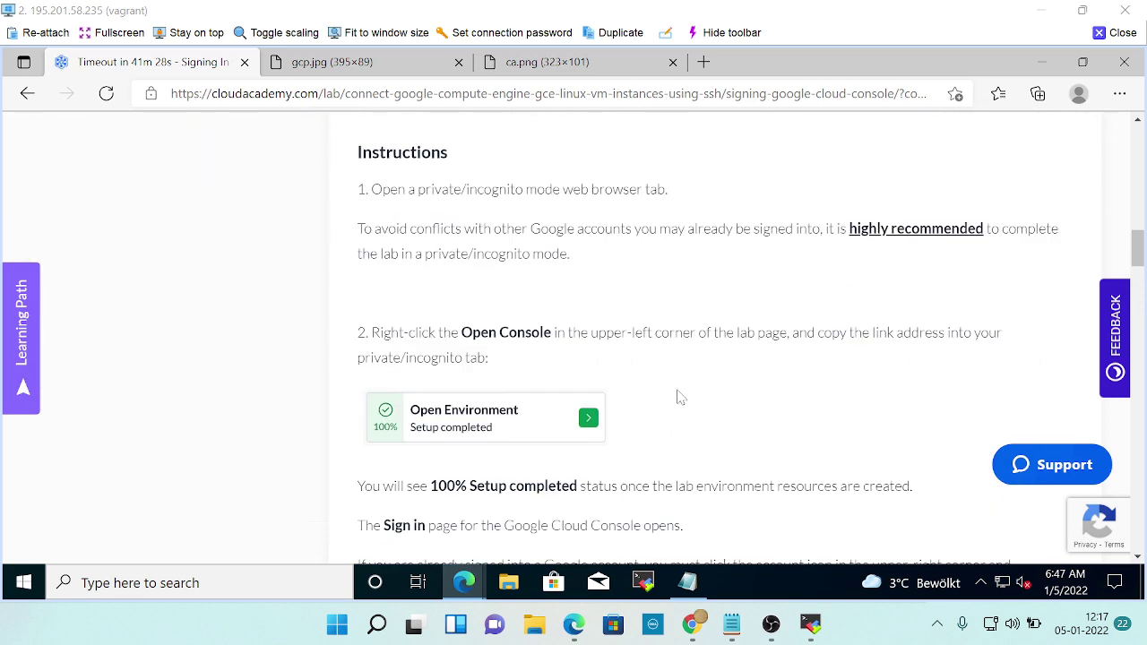
scroll(680, 397, "down", 2)
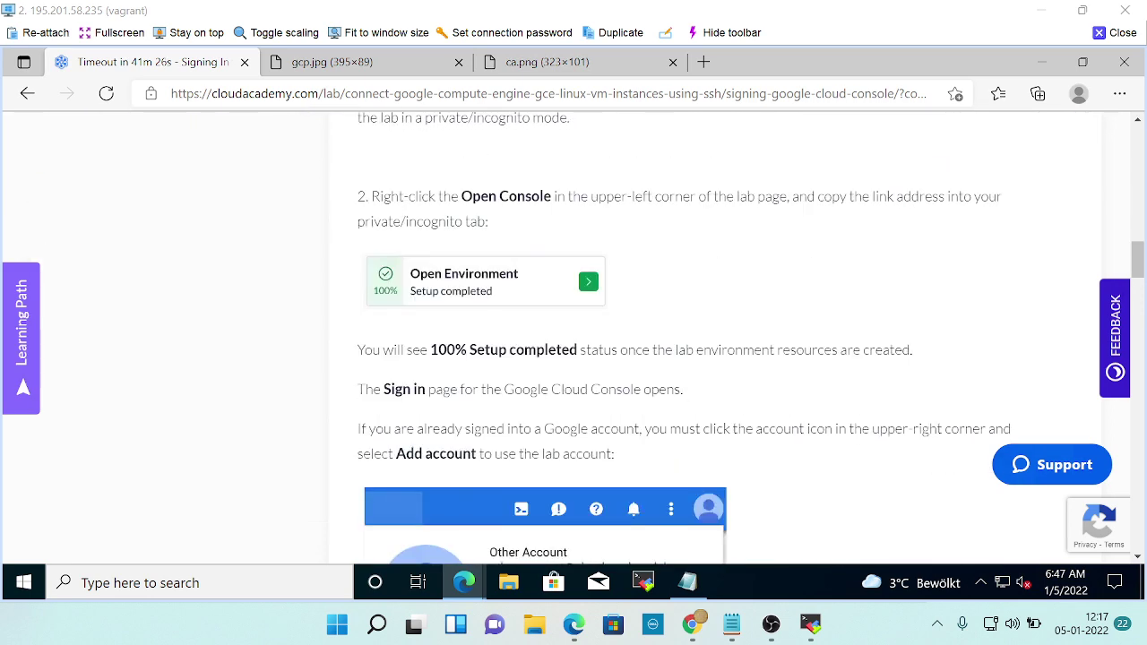
scroll(679, 378, "down", 5)
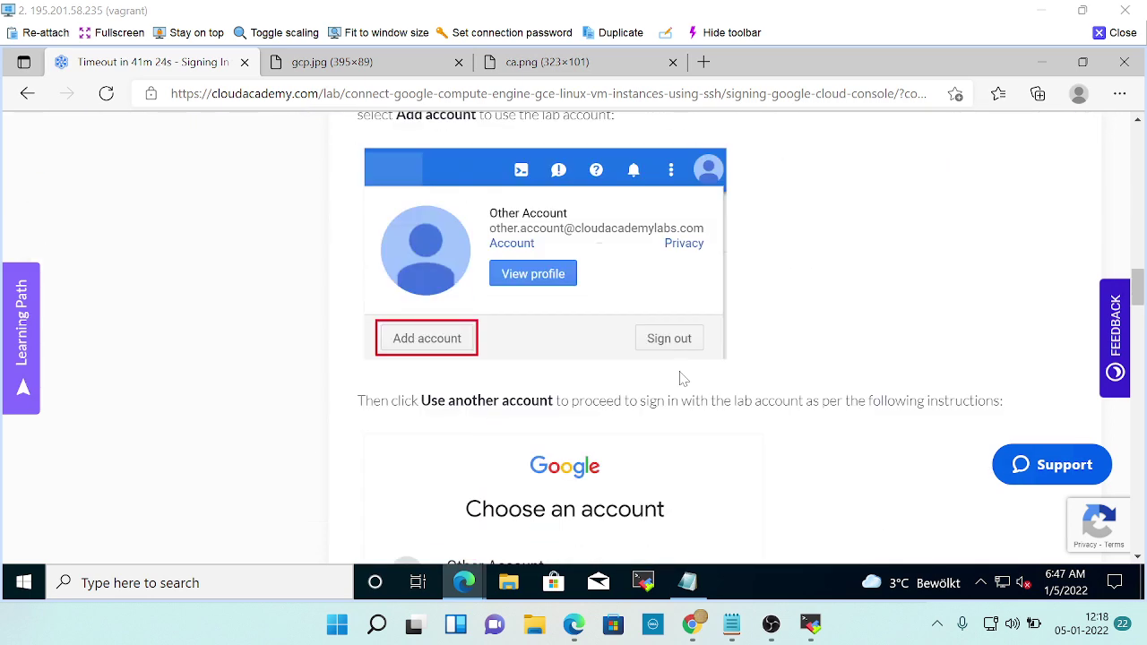
scroll(681, 378, "down", 11)
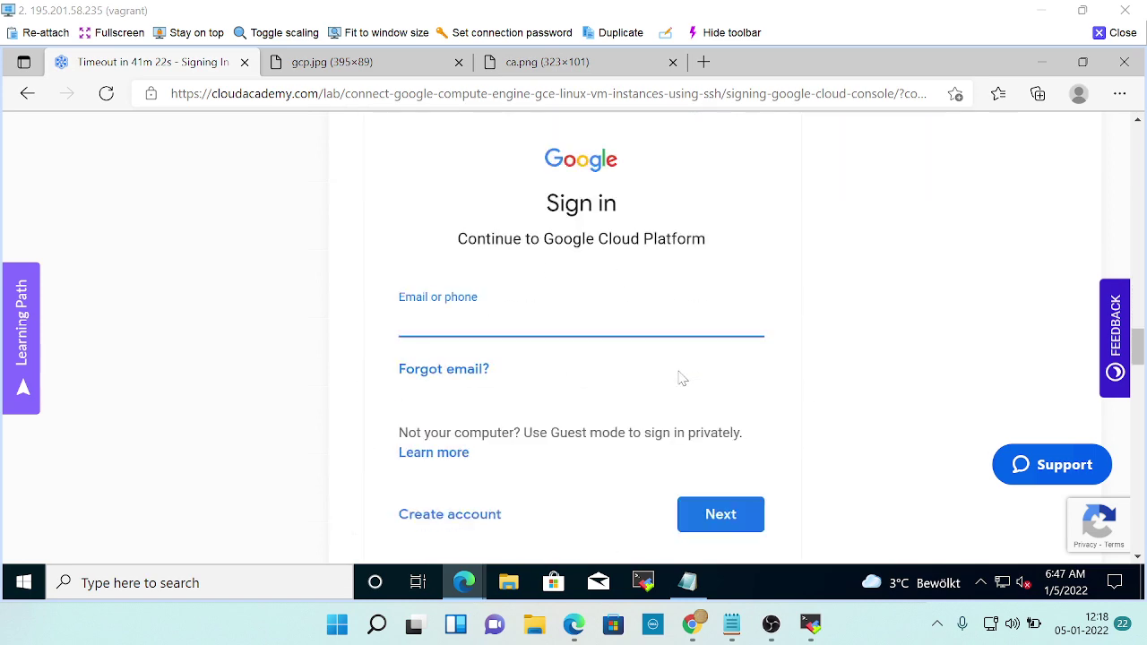
scroll(682, 378, "down", 7)
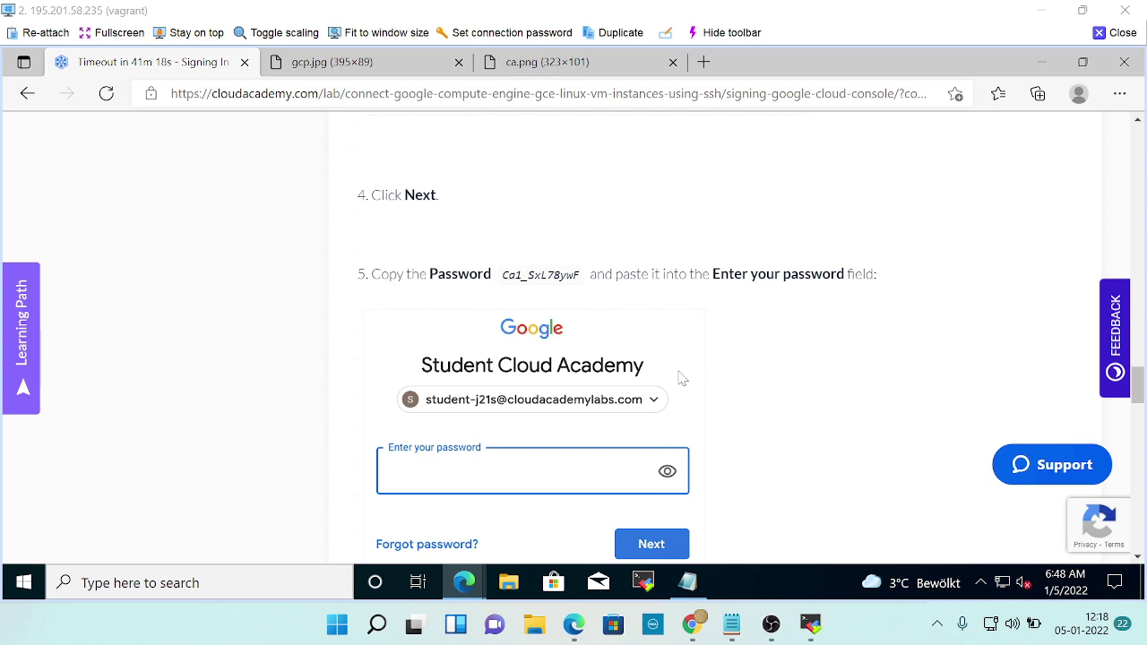
scroll(578, 345, "down", 6)
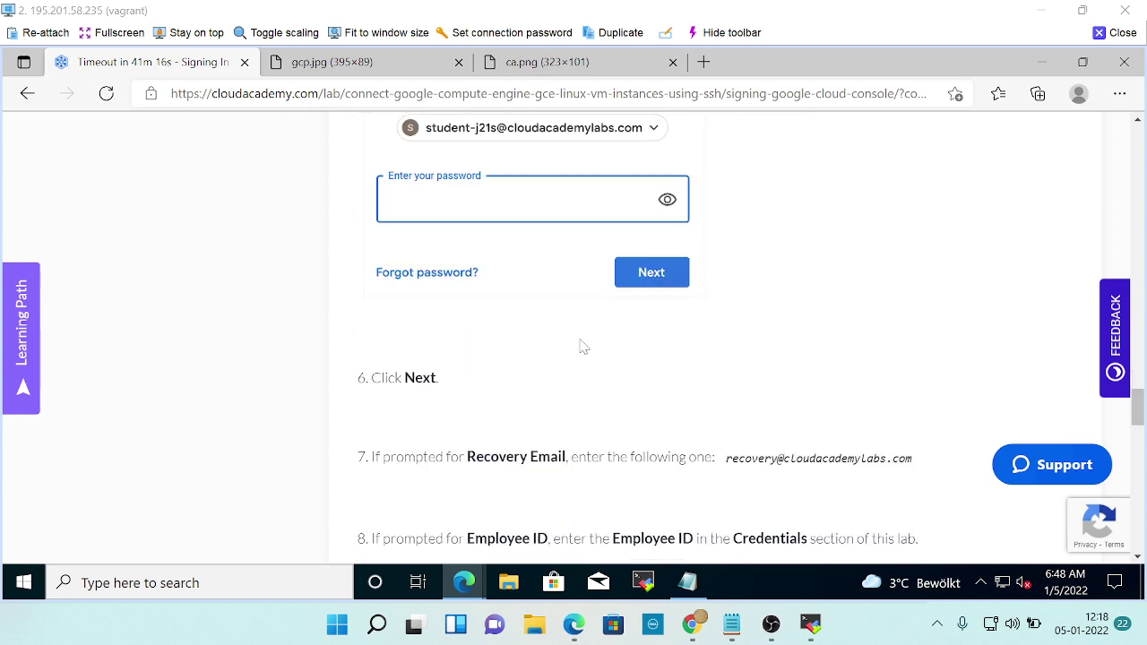
scroll(583, 345, "down", 2)
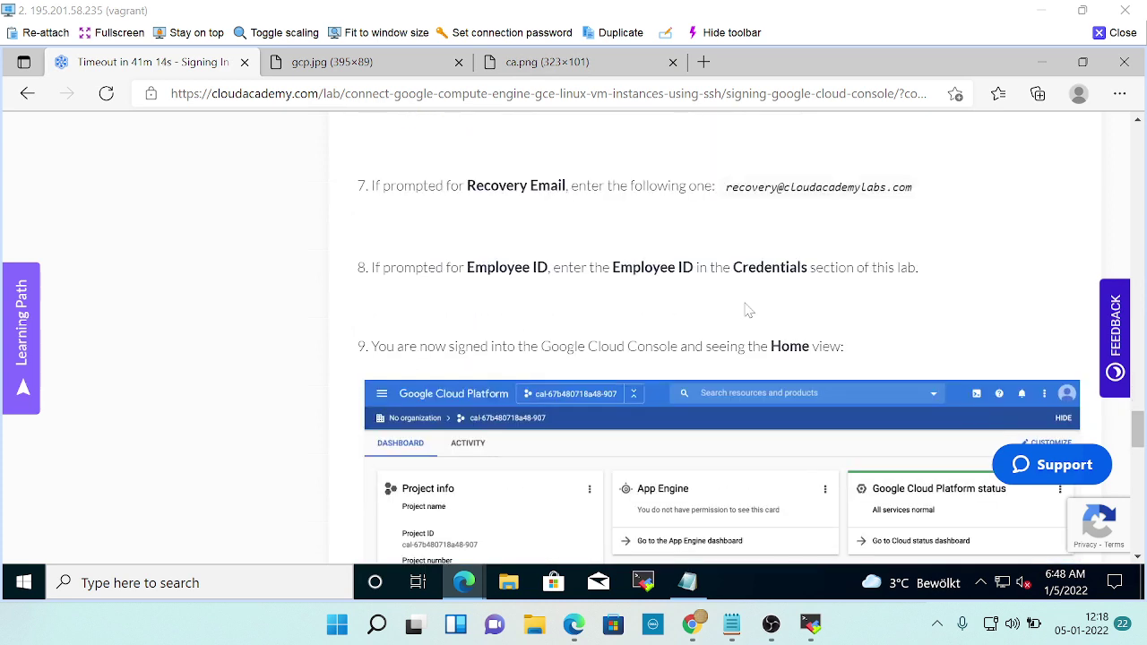
scroll(712, 303, "down", 4)
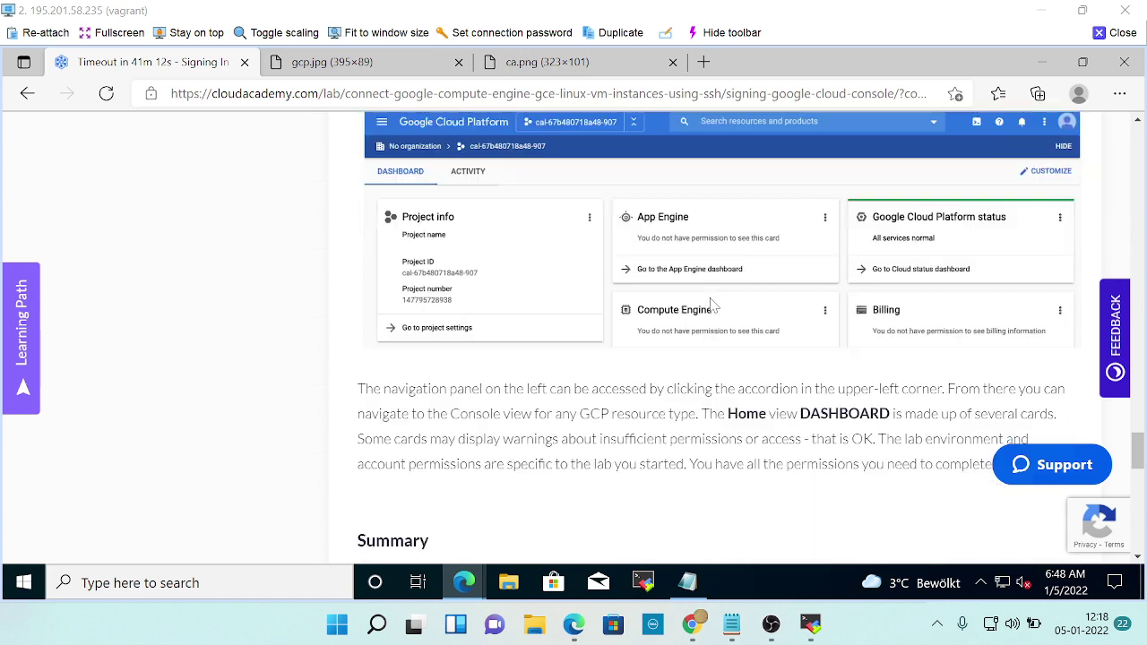
scroll(578, 267, "down", 3)
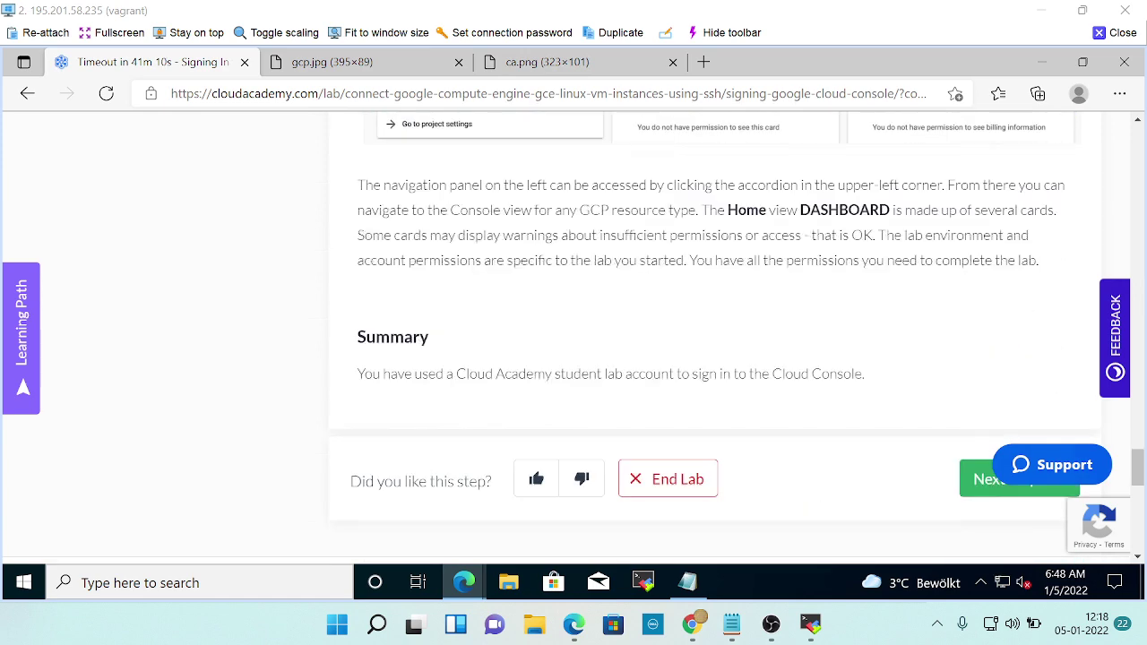
scroll(545, 248, "up", 3)
scroll(472, 295, "up", 2)
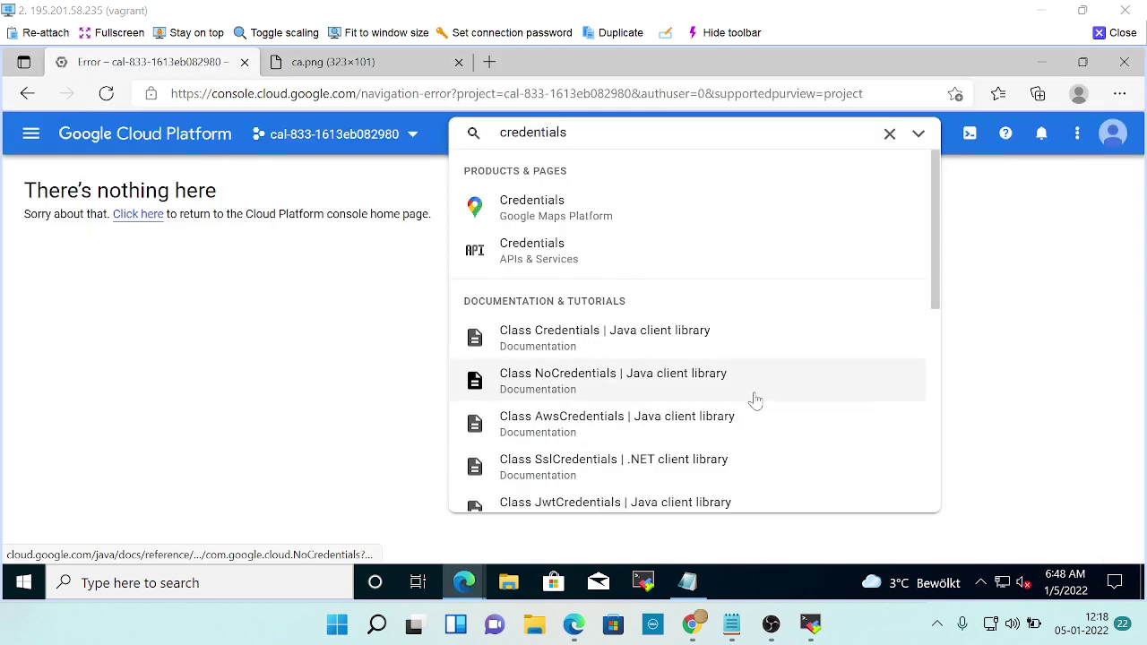
Clear the credentials search and advance the lab to its next step.
left_click(890, 133)
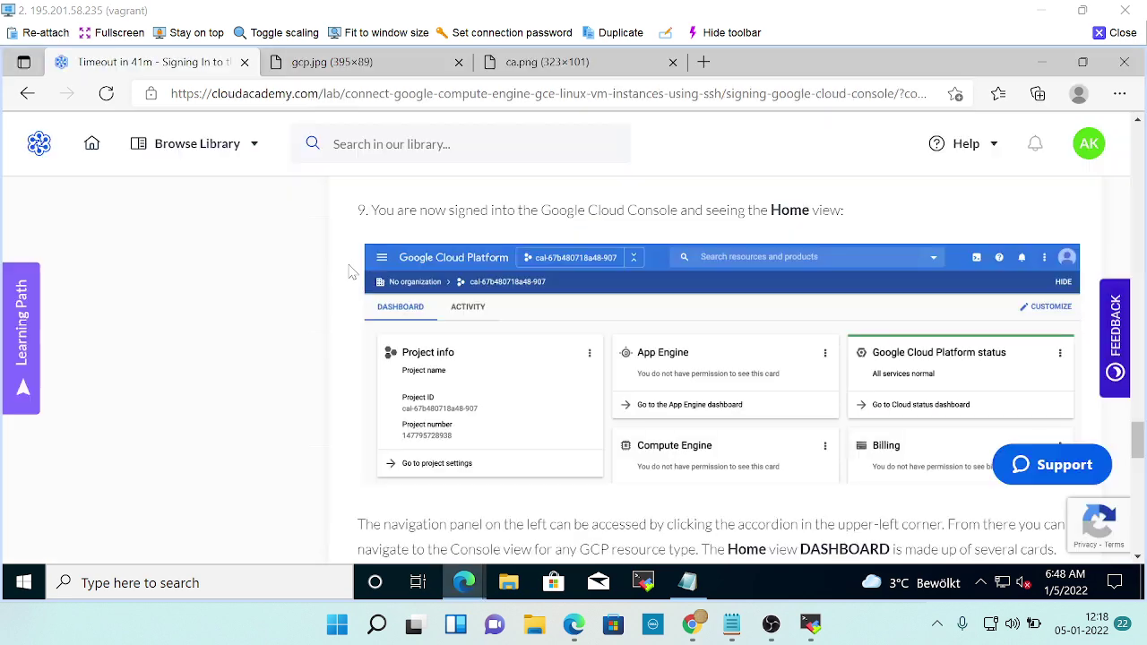
scroll(888, 458, "down", 6)
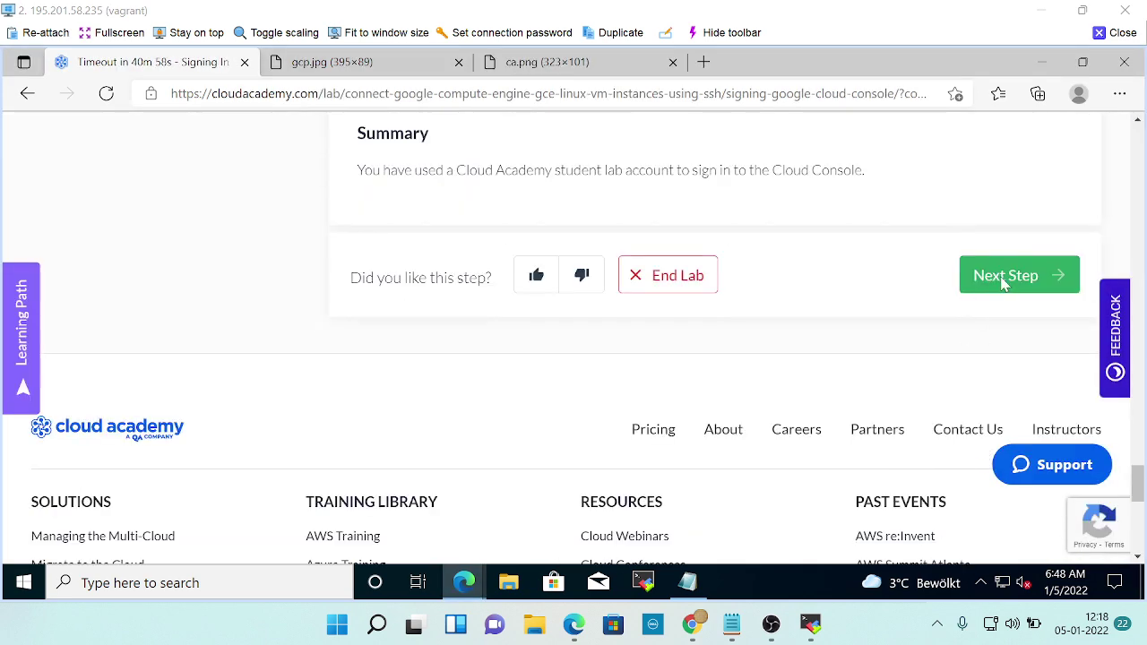
left_click(1019, 275)
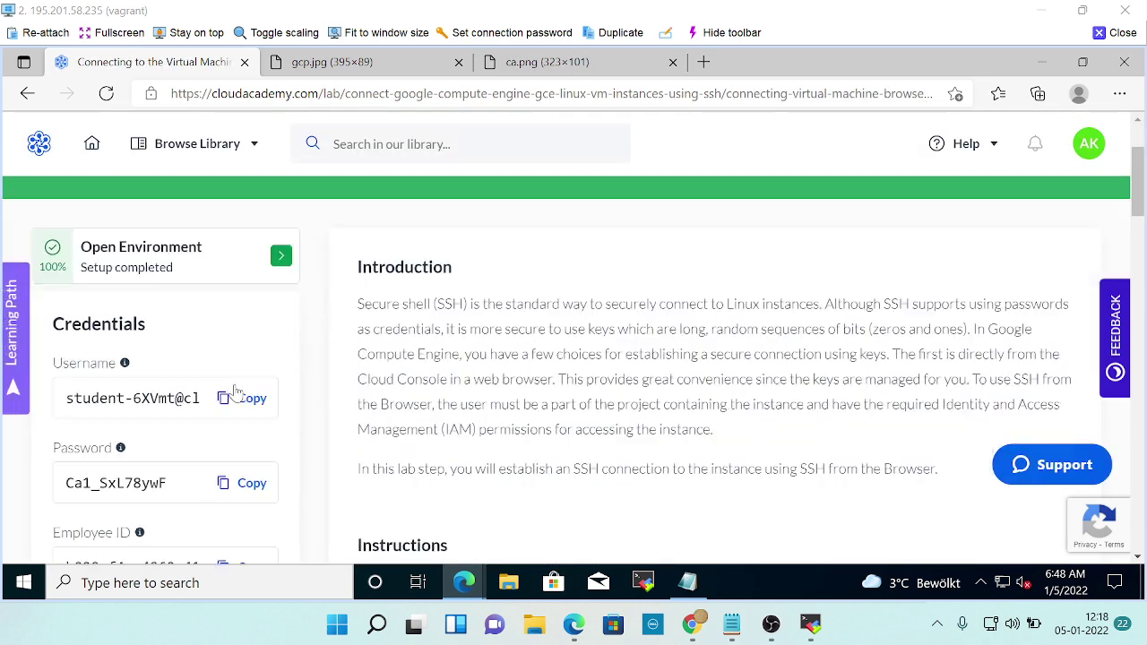
Read the 'Connecting to the Virtual Machine' instructions on launching browser-based SSH.
scroll(148, 428, "down", 3)
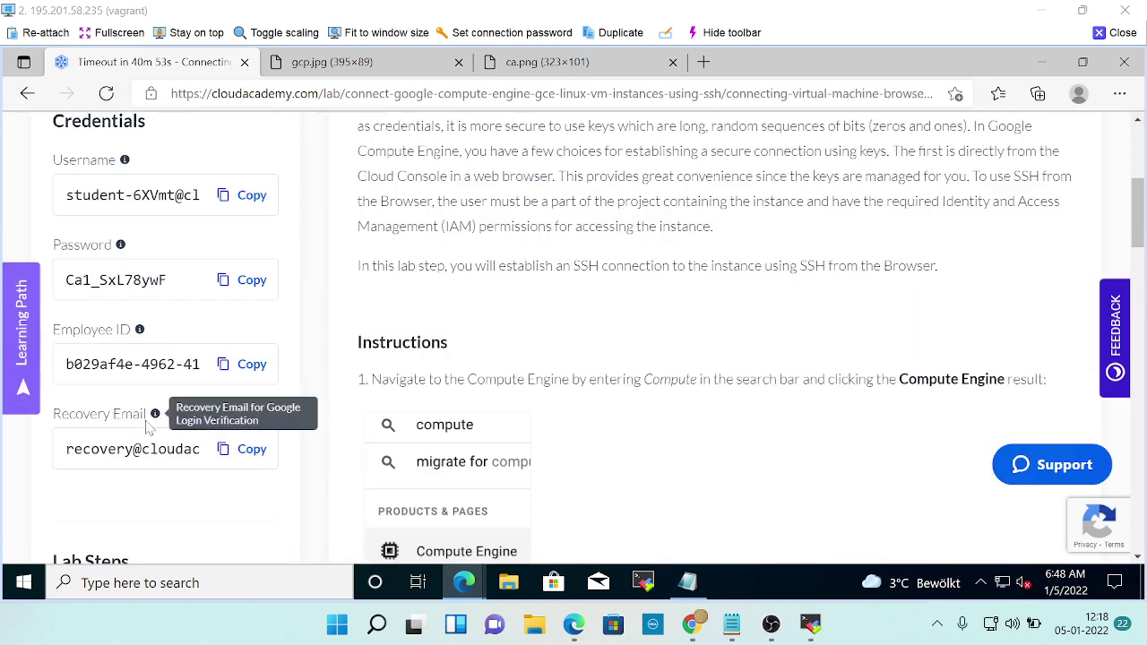
scroll(153, 428, "down", 3)
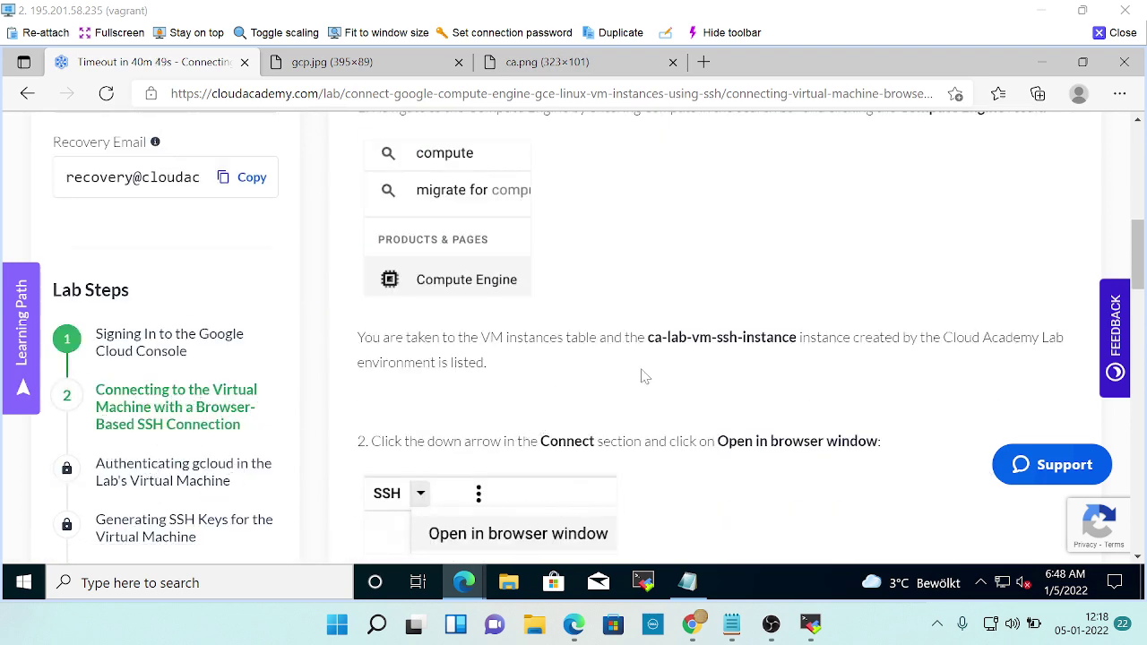
scroll(642, 377, "up", 4)
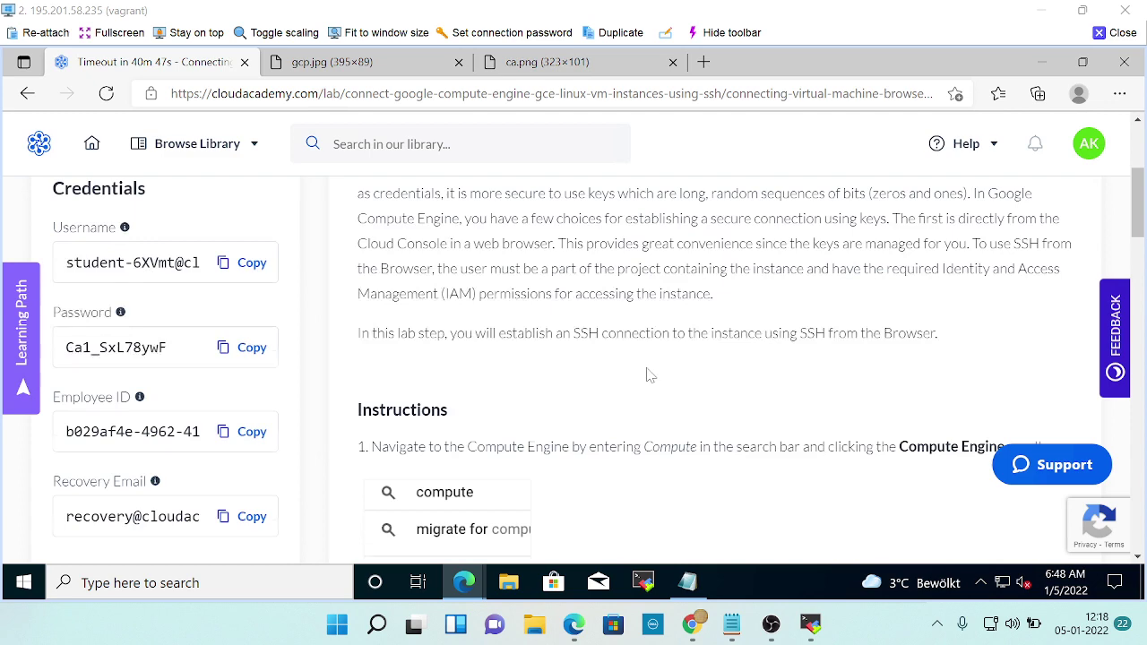
scroll(649, 374, "up", 2)
scroll(649, 374, "down", 3)
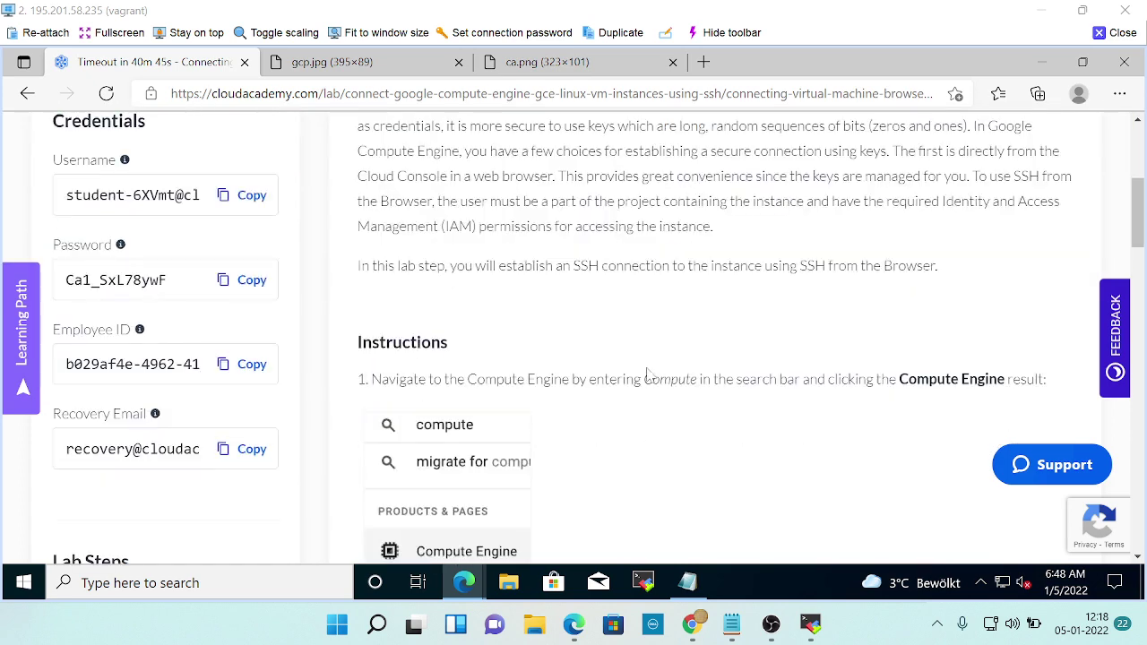
scroll(649, 374, "down", 2)
scroll(652, 376, "down", 1)
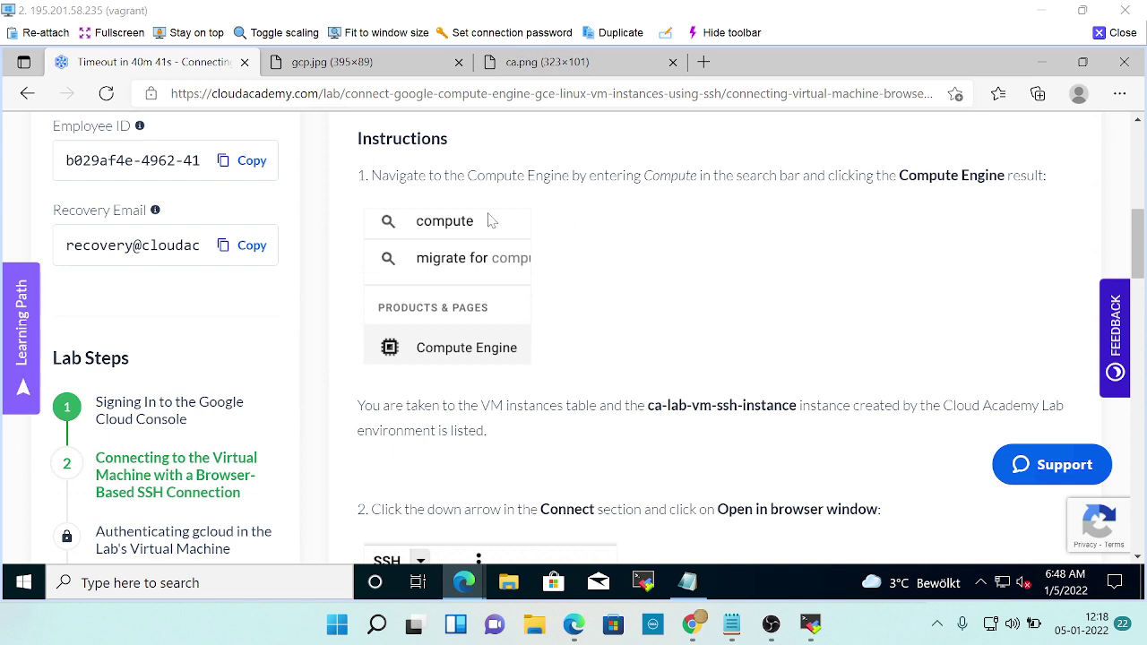
key("alt+Tab")
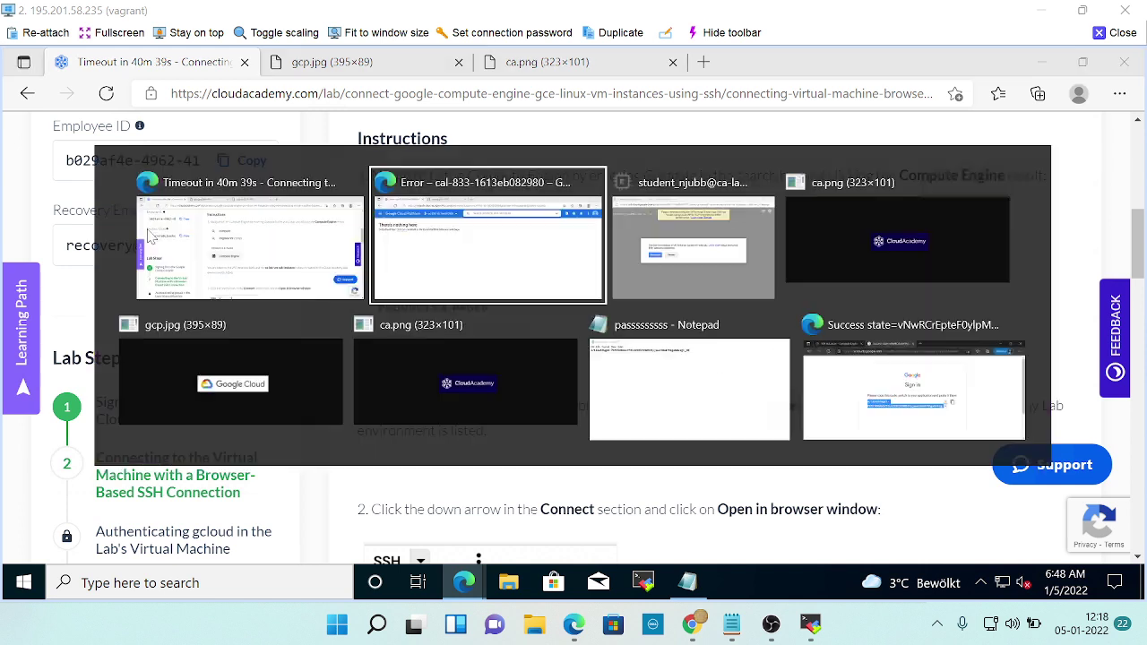
Go to Compute Engine > VM instances, listing ca-lab-vm and ca-lab-vm-ssh-instance.
left_click(34, 134)
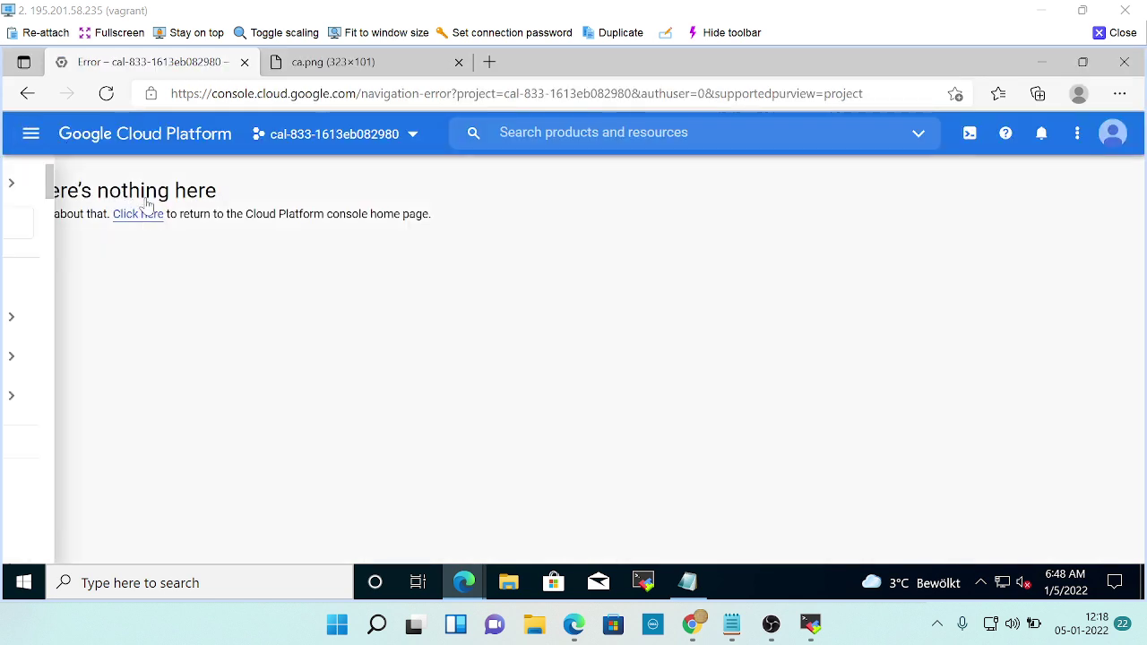
mouse_move(151, 358)
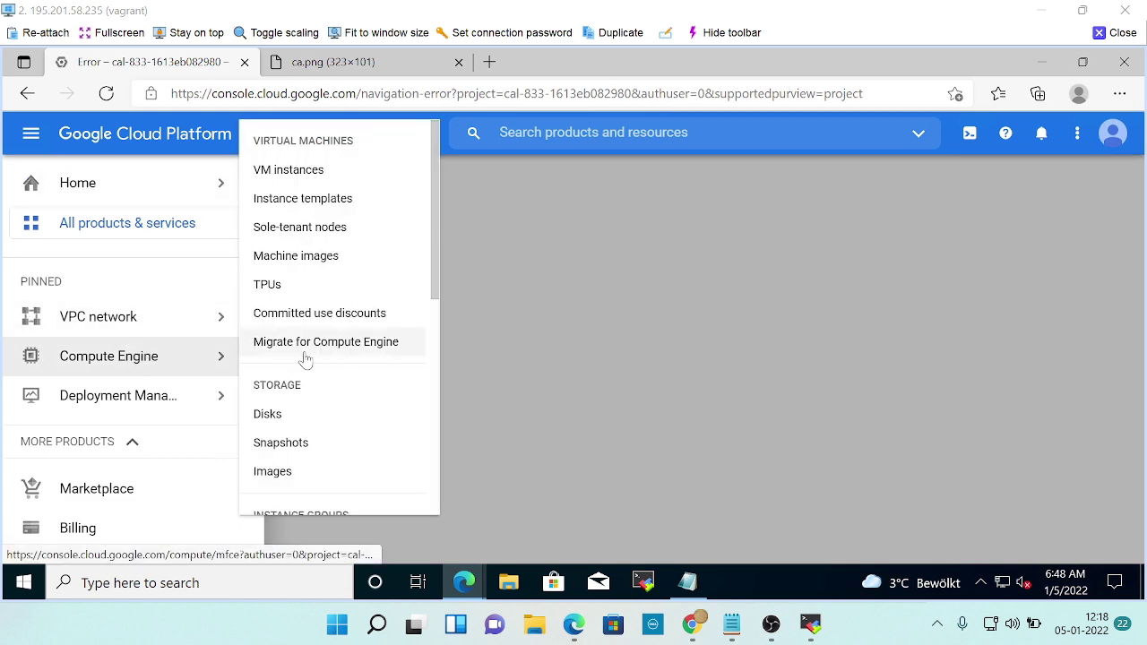
key("alt+Tab")
scroll(628, 379, "down", 1)
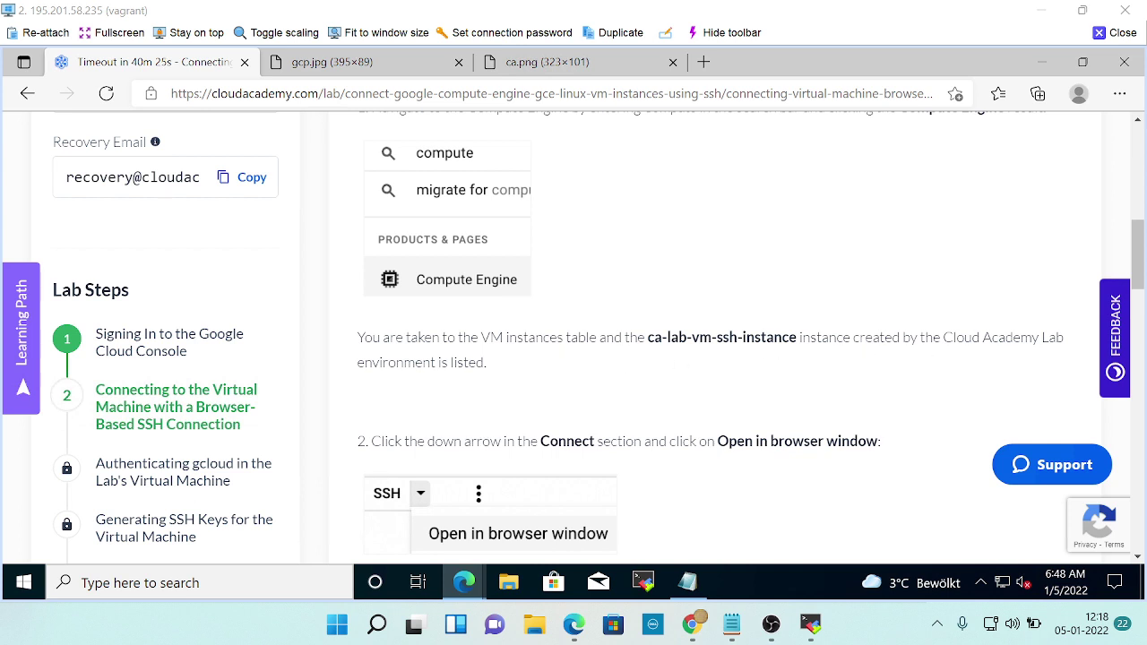
scroll(134, 109, "down", 1)
key("alt+Tab")
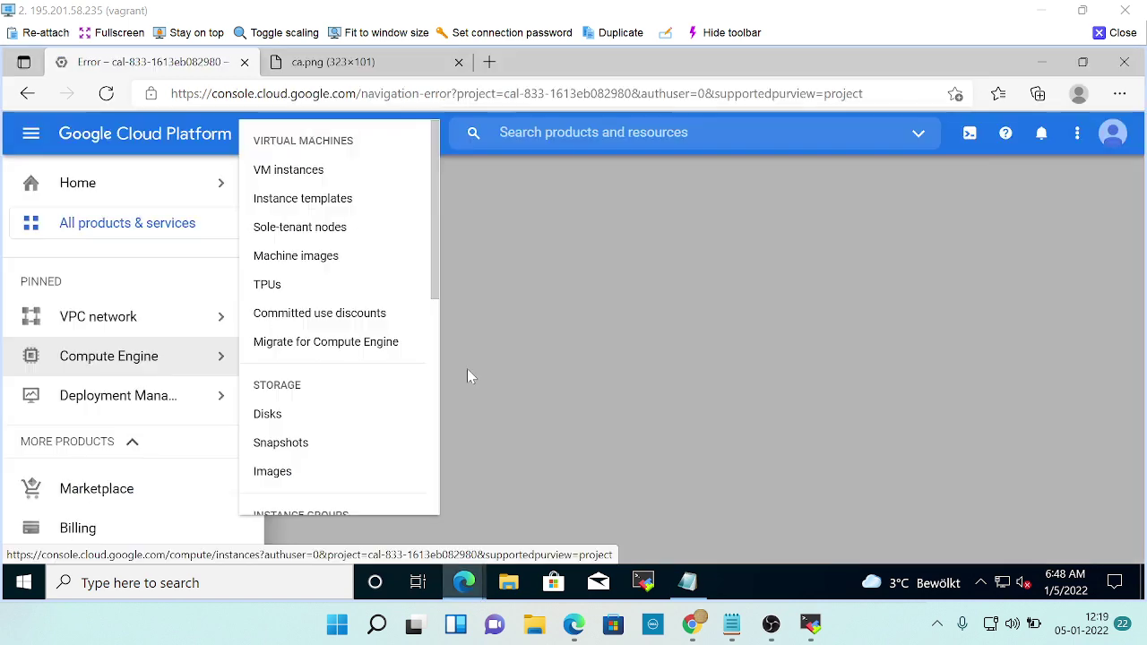
left_click(318, 178)
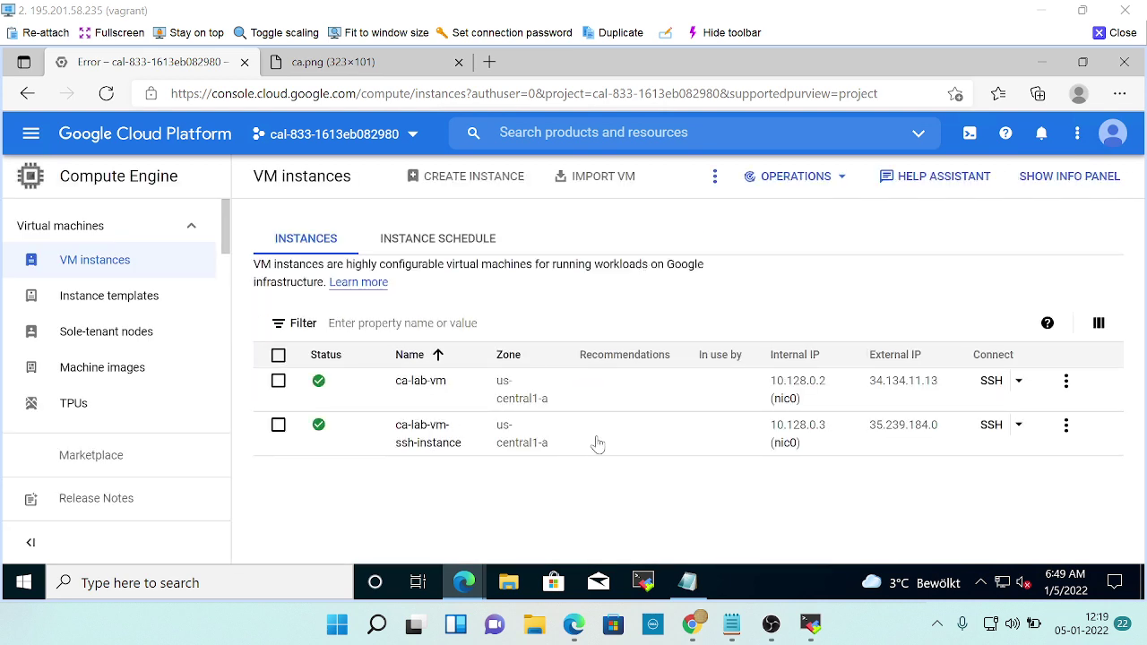
Open ca-lab-vm-ssh-instance's SSH in a browser window and confirm Connect.
key("alt+Tab")
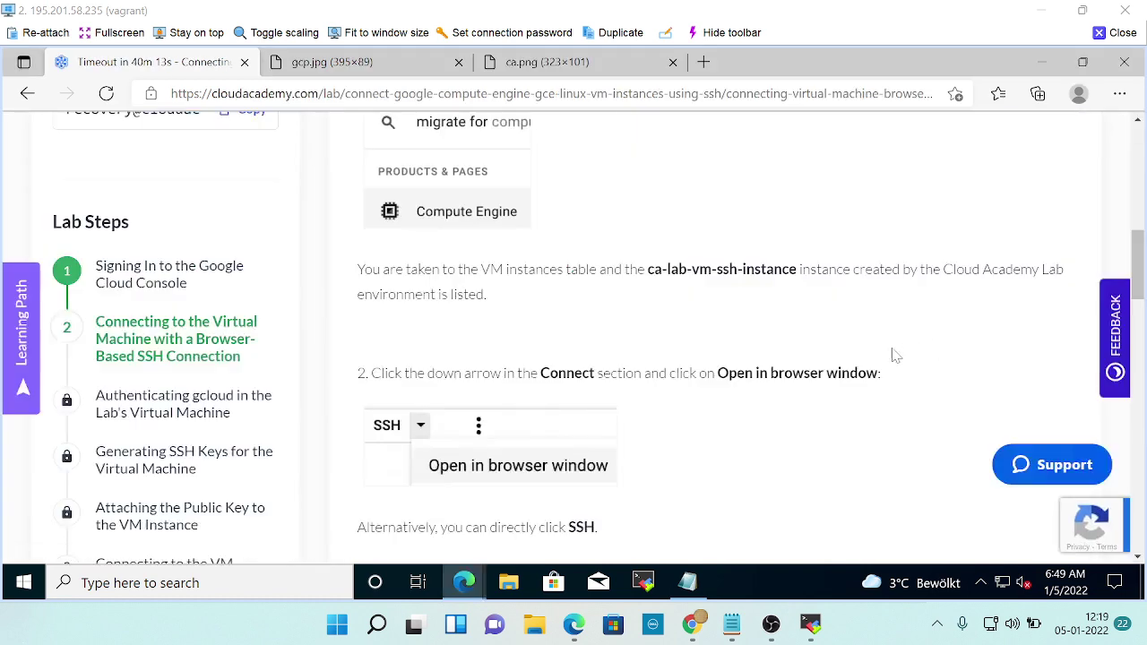
key("alt+Tab")
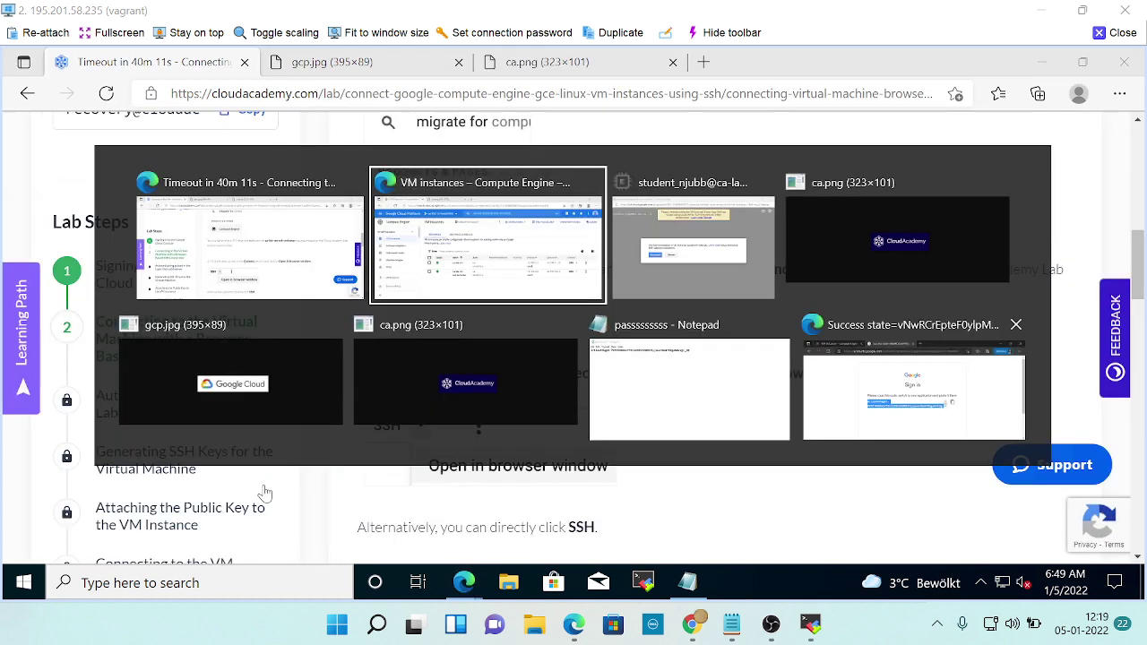
key("alt+Tab")
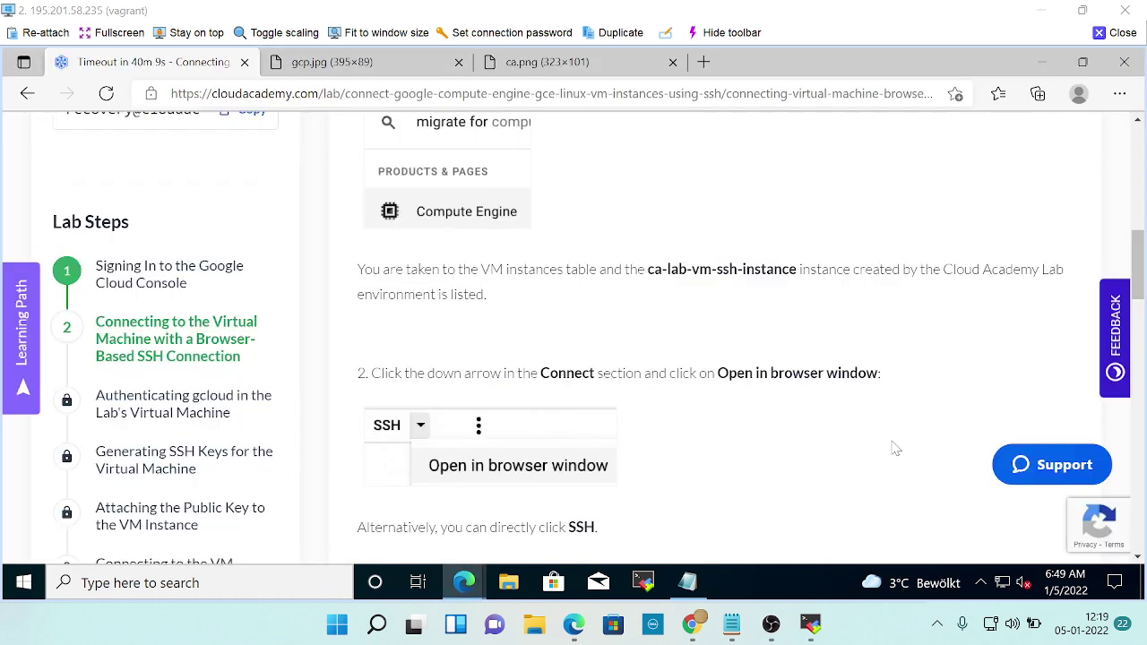
scroll(788, 413, "down", 2)
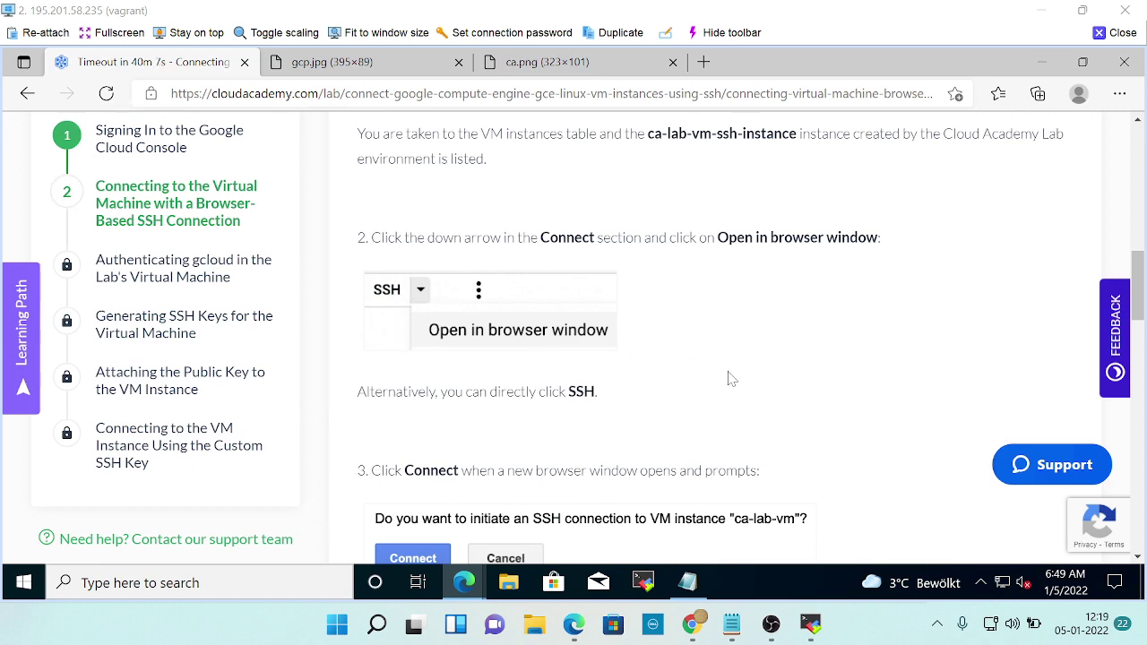
key("alt+Tab")
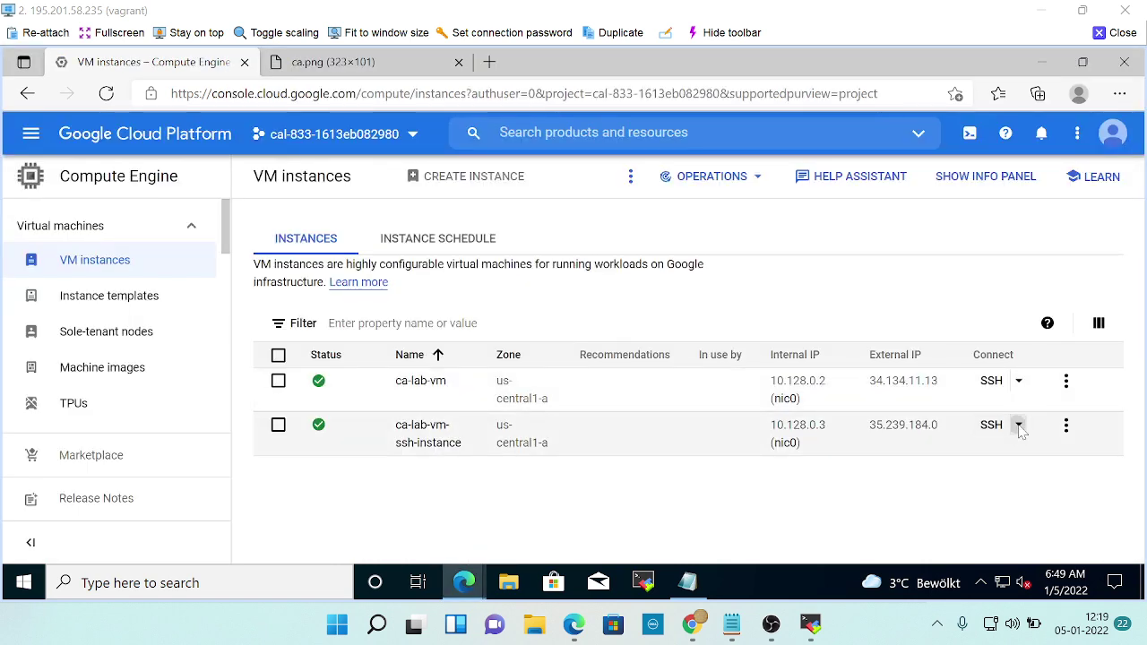
left_click(1018, 425)
left_click(758, 280)
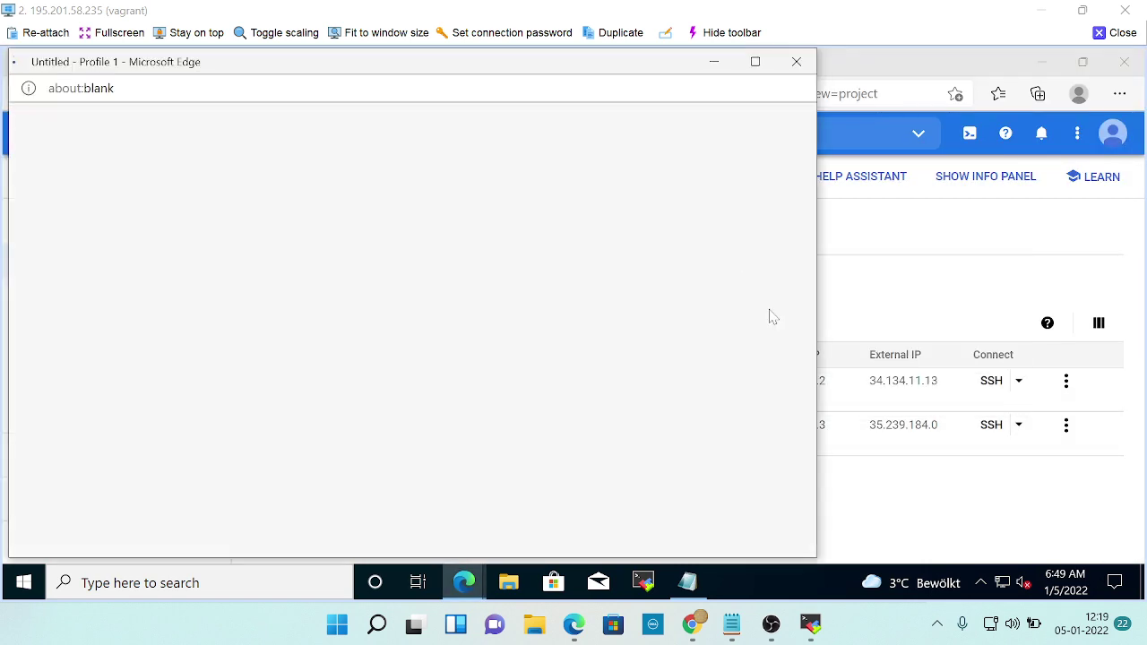
key("alt+Tab")
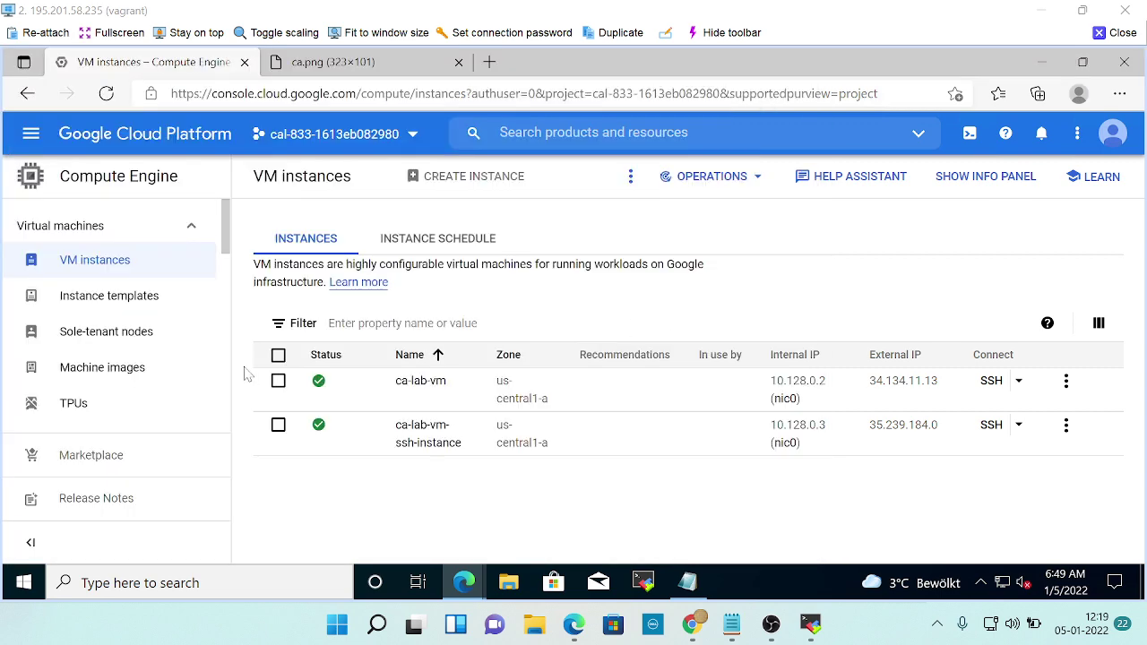
key("alt+Tab")
left_click(230, 347)
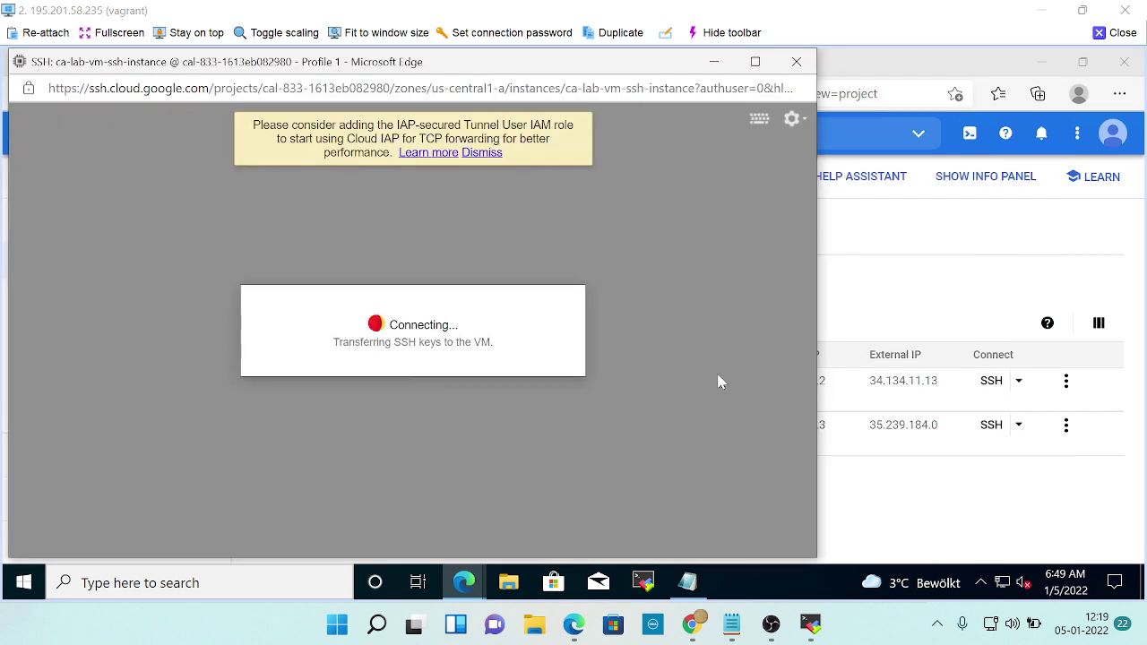
Read the browser-SSH lab step through to its closing summary.
key("alt+Tab")
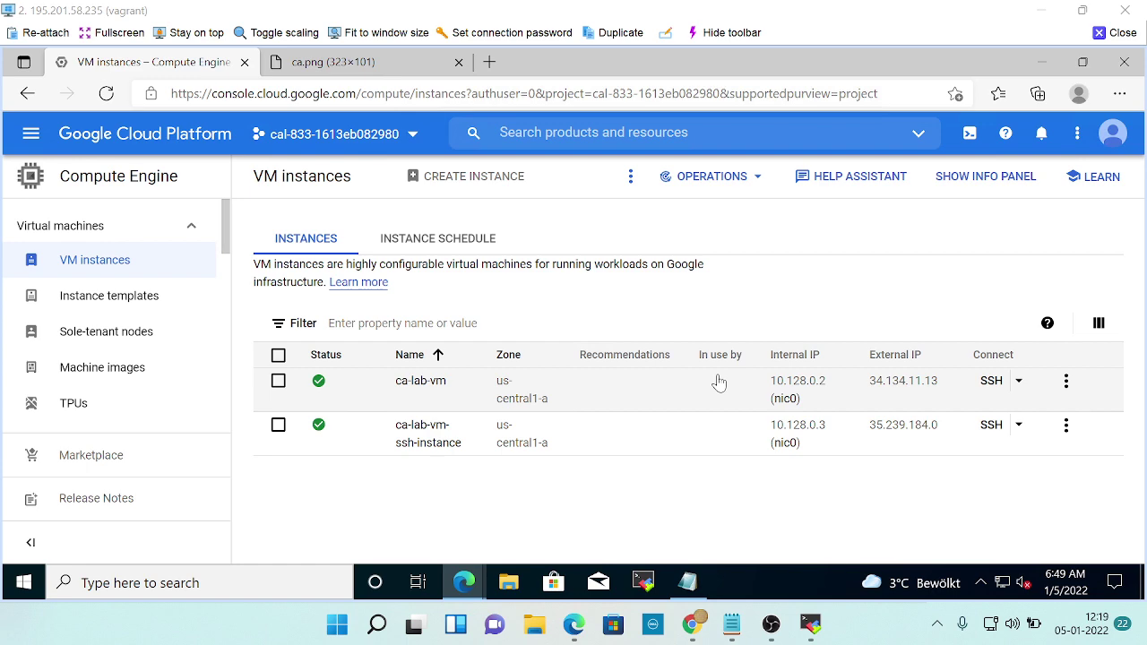
key("alt+Tab")
key("alt+Tab")
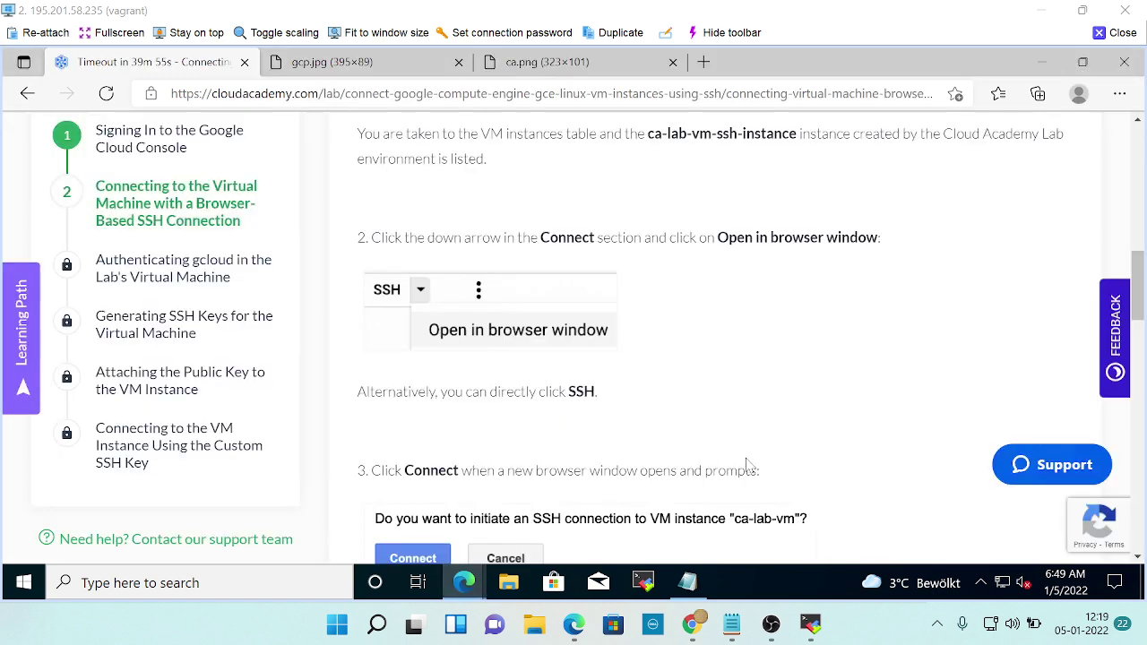
scroll(743, 441, "down", 1)
scroll(594, 343, "down", 1)
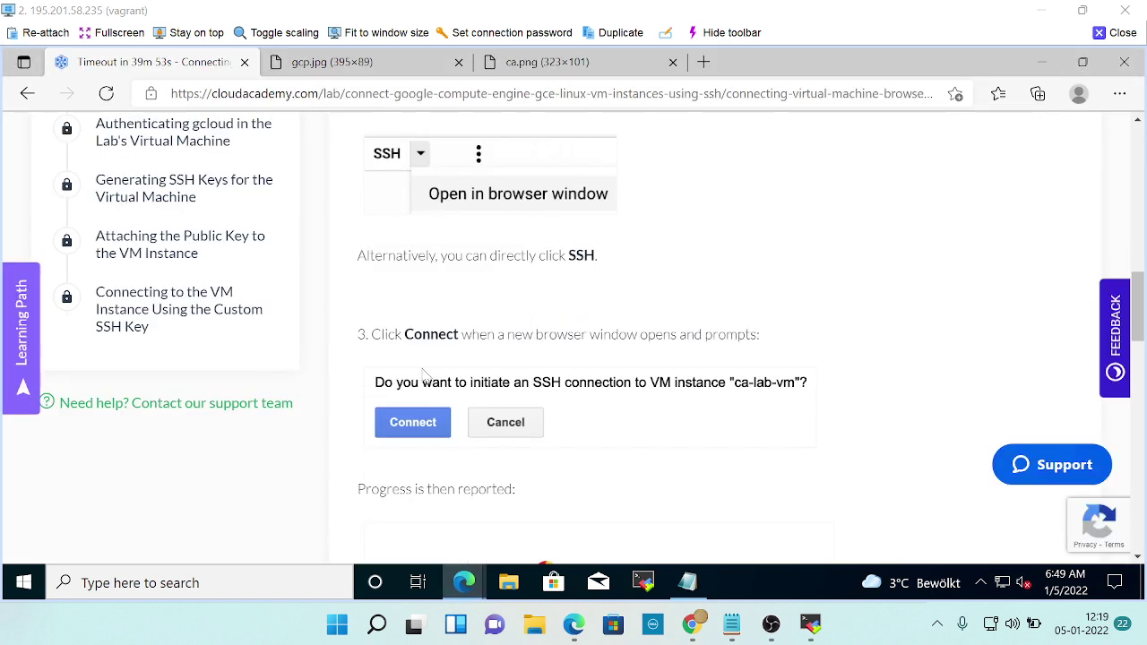
scroll(551, 439, "down", 8)
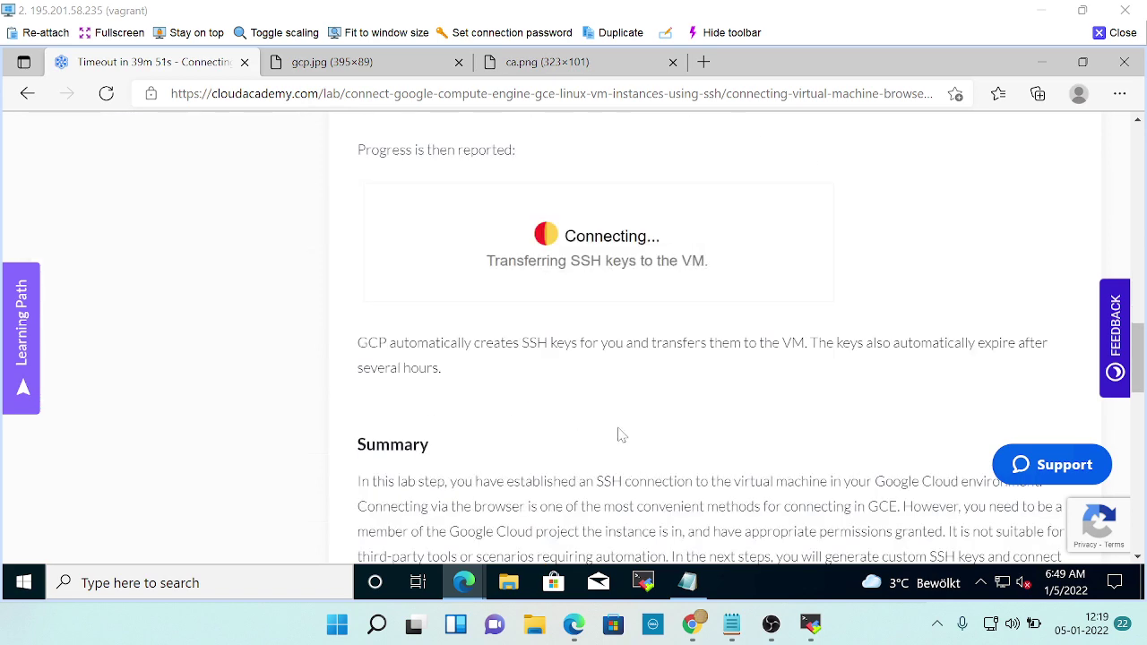
scroll(709, 430, "down", 4)
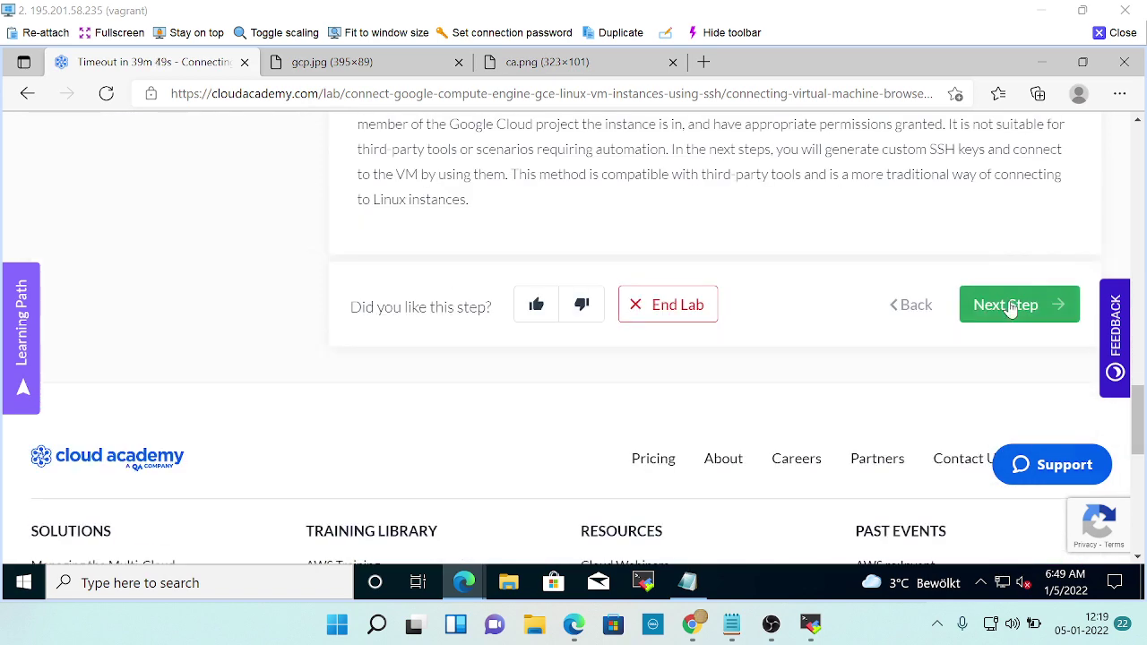
Advance the lab and read the next step's gcloud authentication instructions.
left_click(1015, 305)
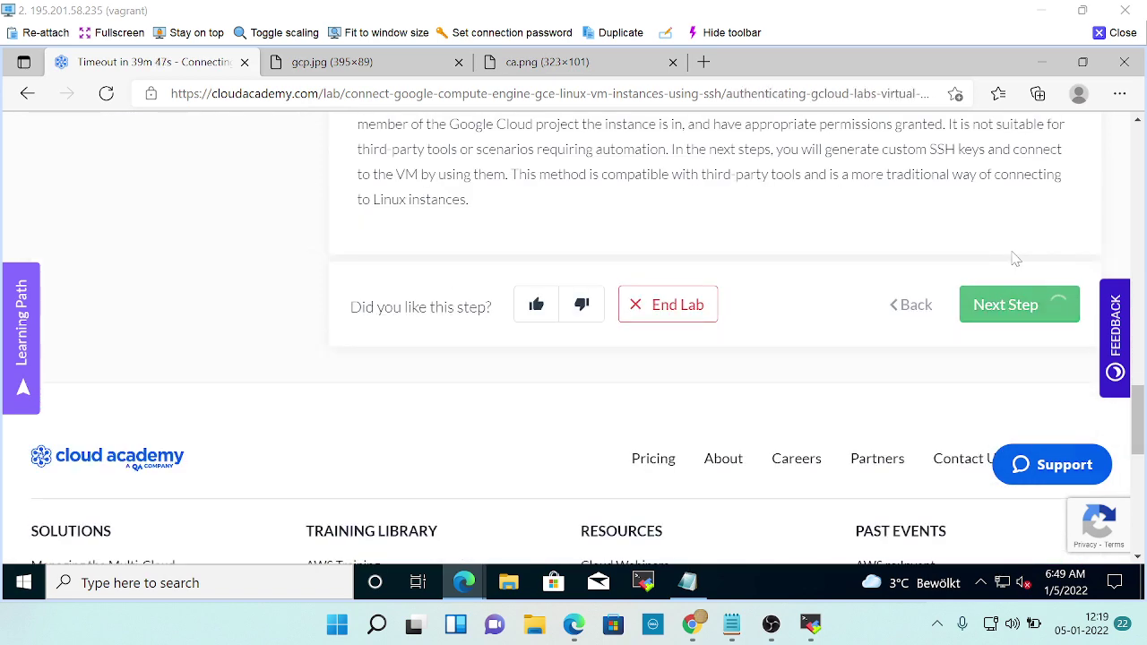
scroll(486, 386, "down", 6)
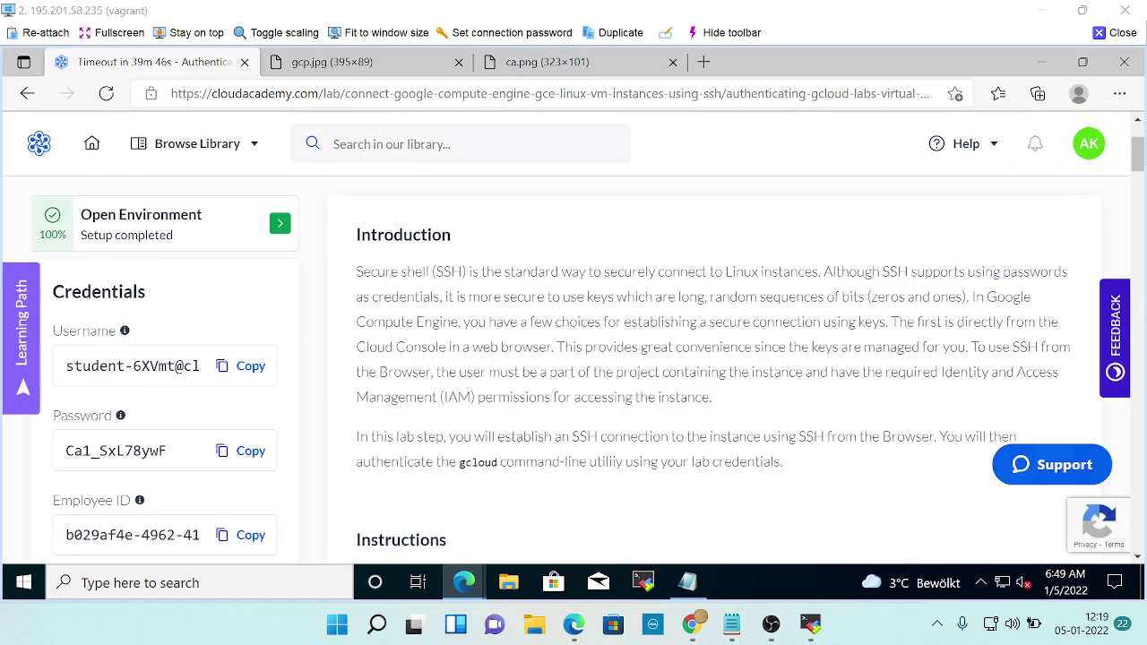
scroll(502, 394, "down", 2)
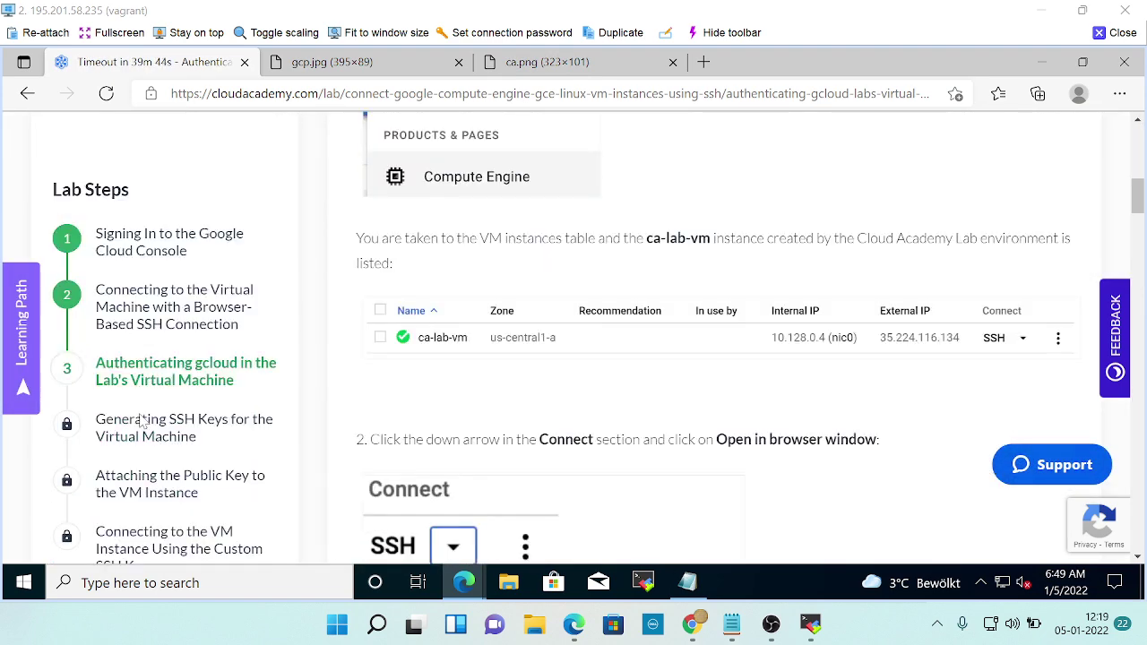
scroll(143, 397, "down", 2)
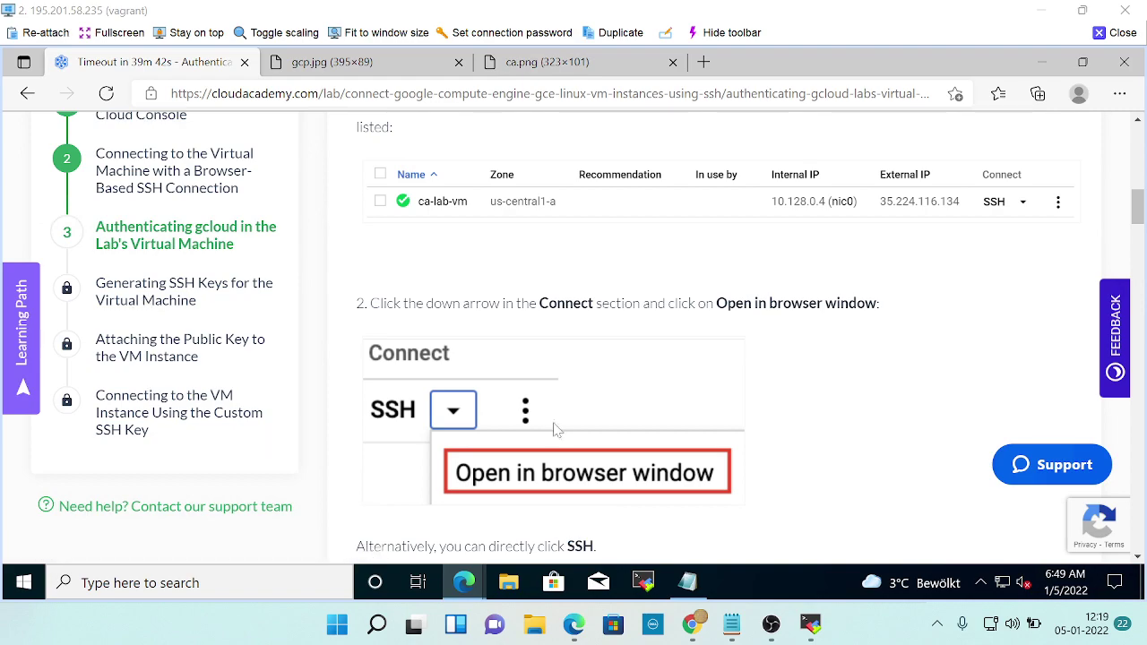
scroll(571, 413, "up", 2)
scroll(572, 413, "up", 2)
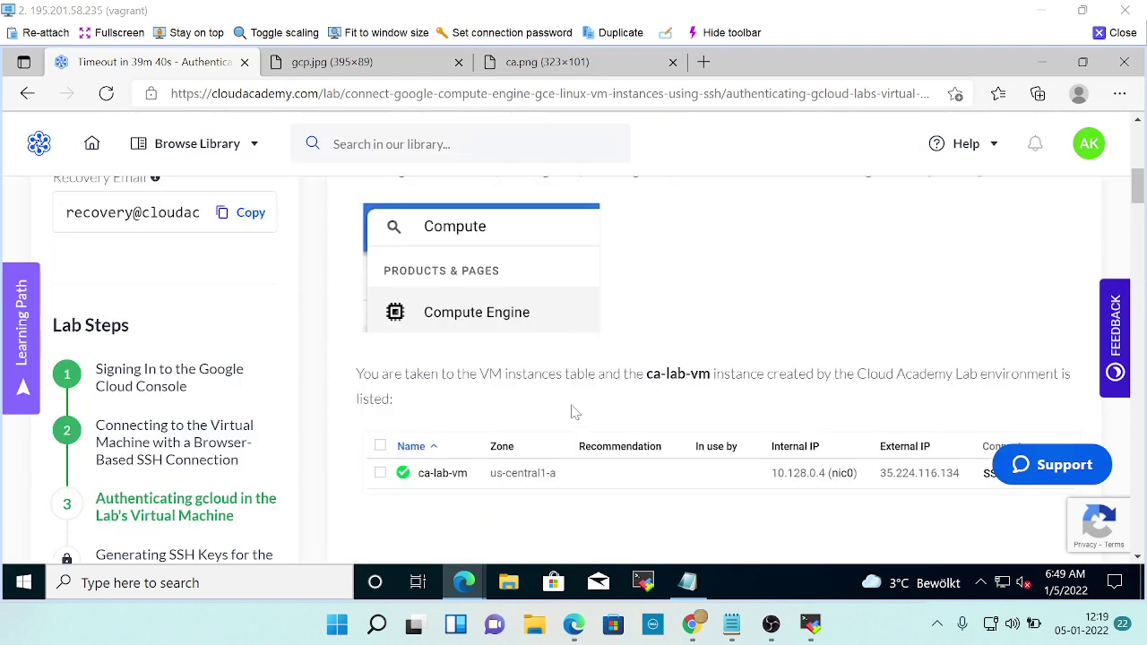
scroll(573, 413, "down", 3)
scroll(573, 412, "up", 10)
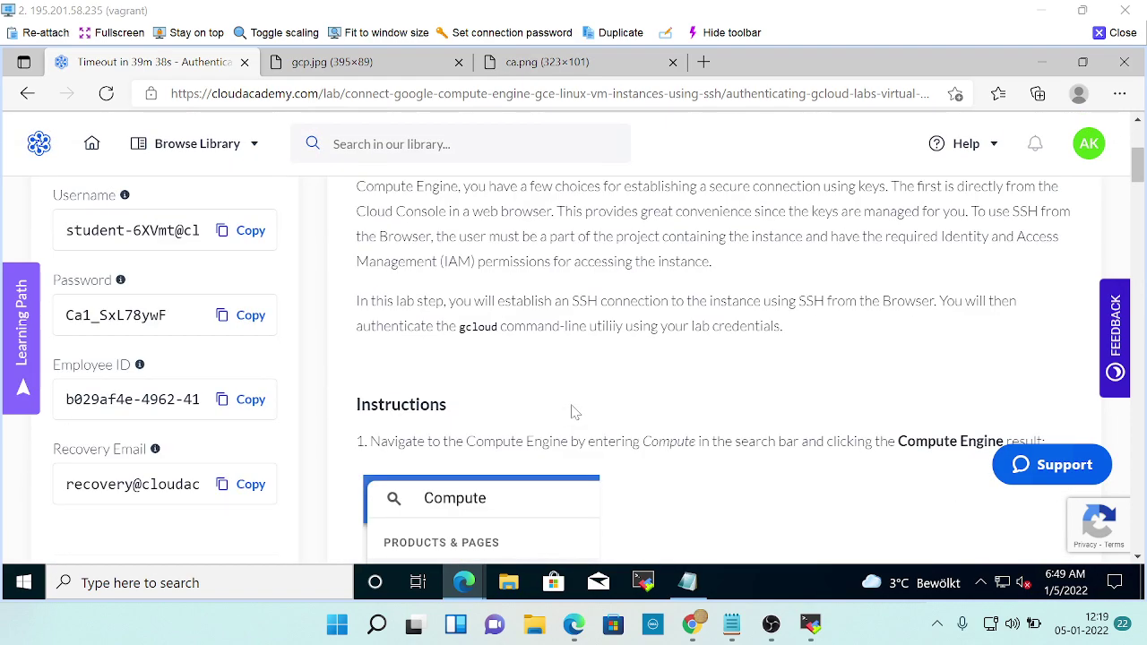
scroll(574, 412, "down", 8)
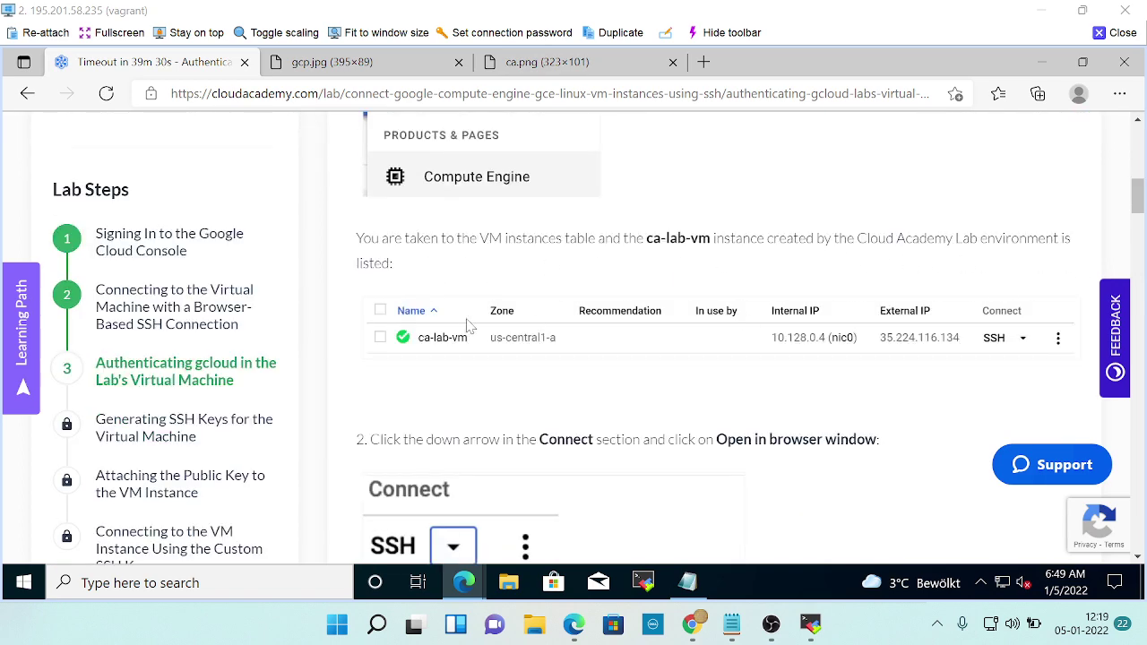
scroll(467, 325, "down", 2)
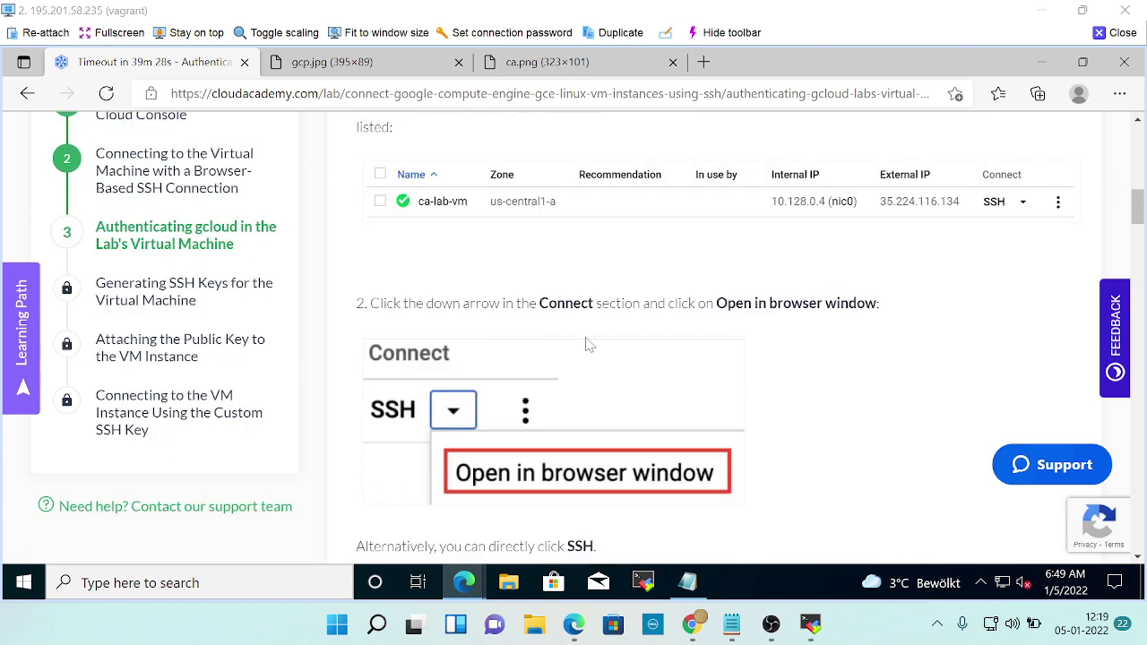
scroll(587, 343, "down", 4)
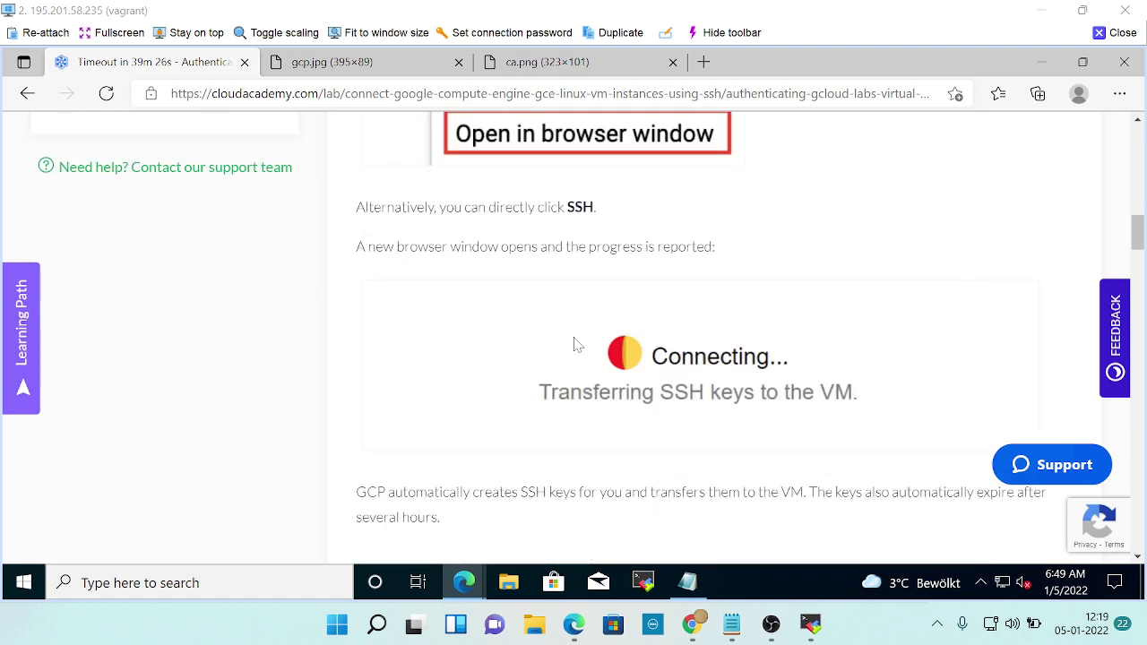
Open a browser SSH session to ca-lab-vm and confirm the connection.
key("alt+Tab")
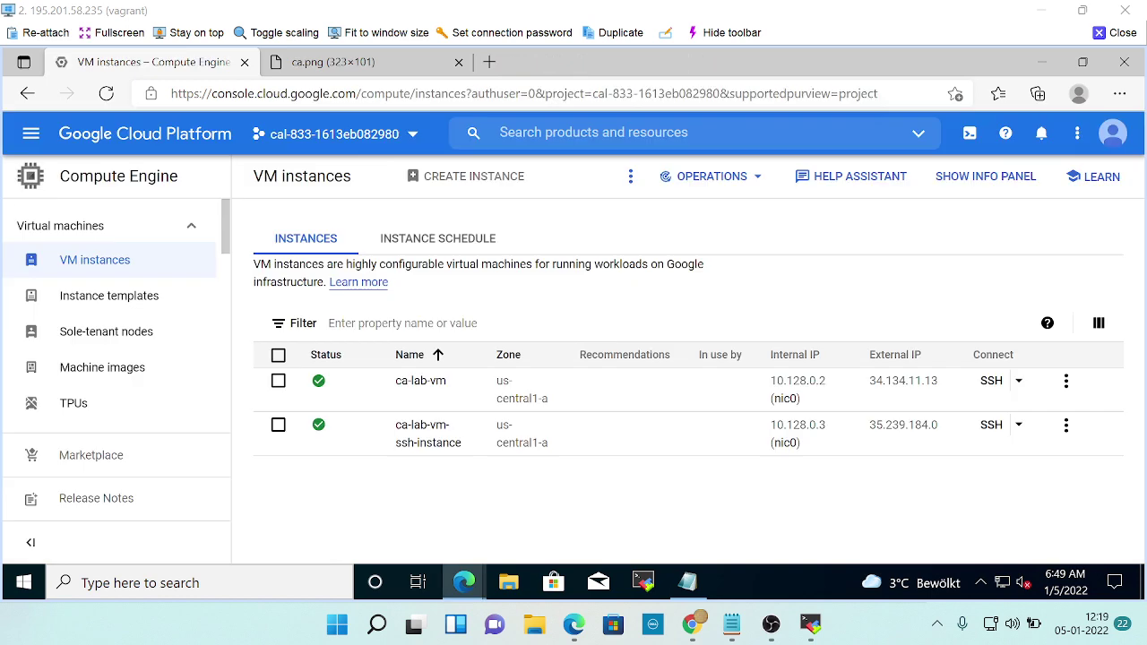
left_click(989, 387)
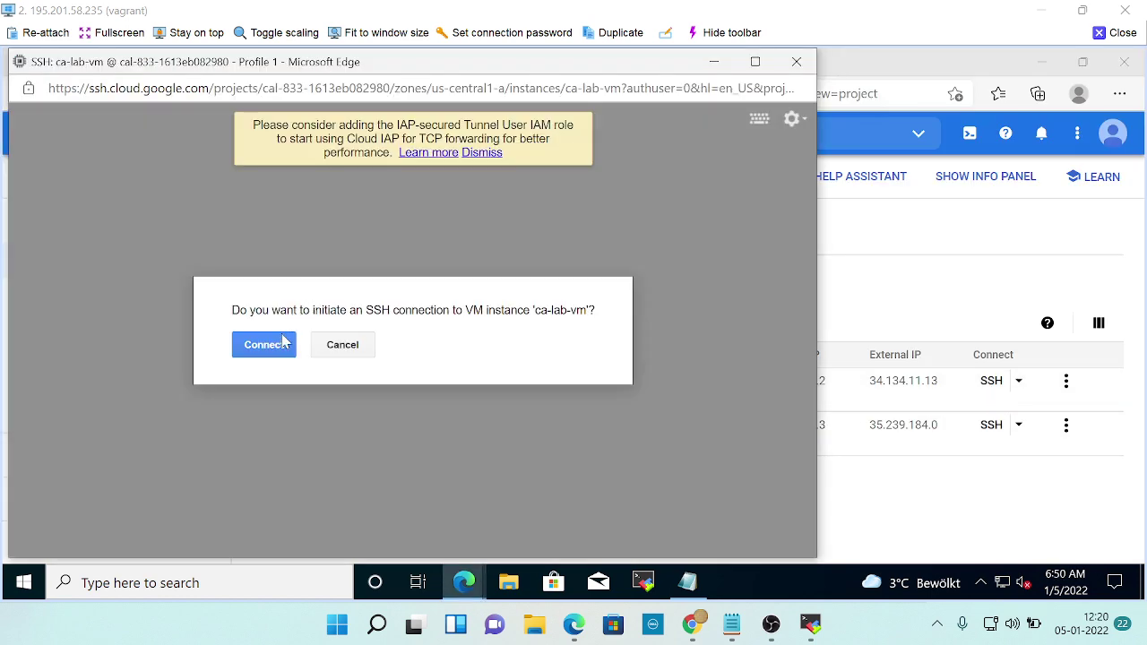
left_click(285, 343)
key("alt+Tab")
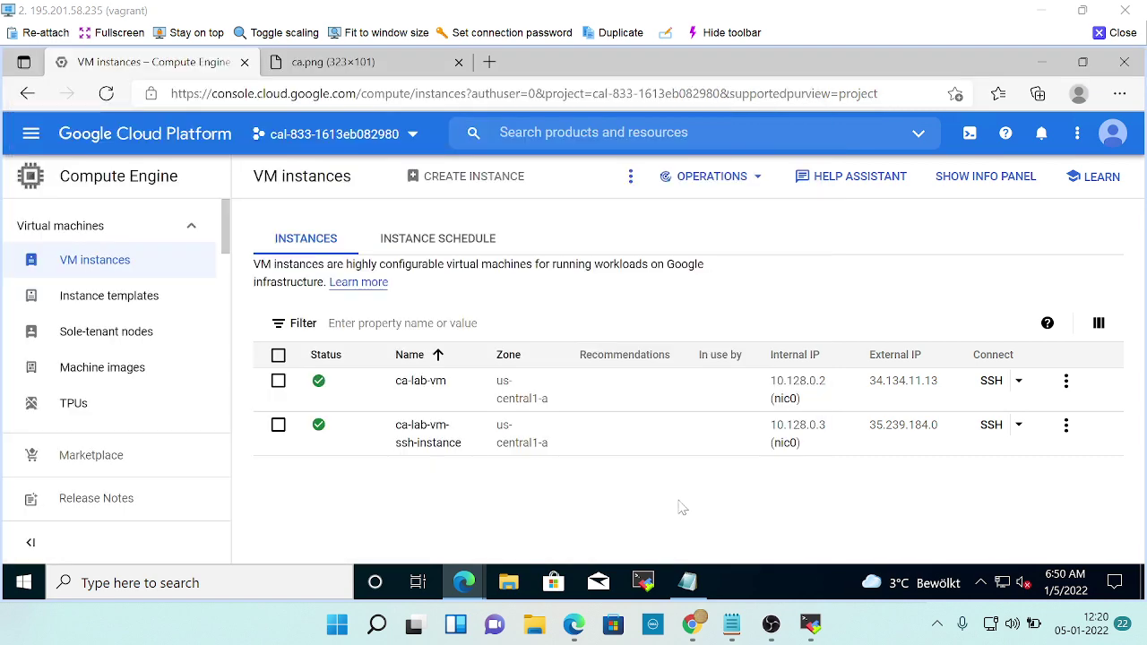
Read the lab down to the gcloud auth login command and its continue prompt.
key("alt+Tab")
key("alt+Tab")
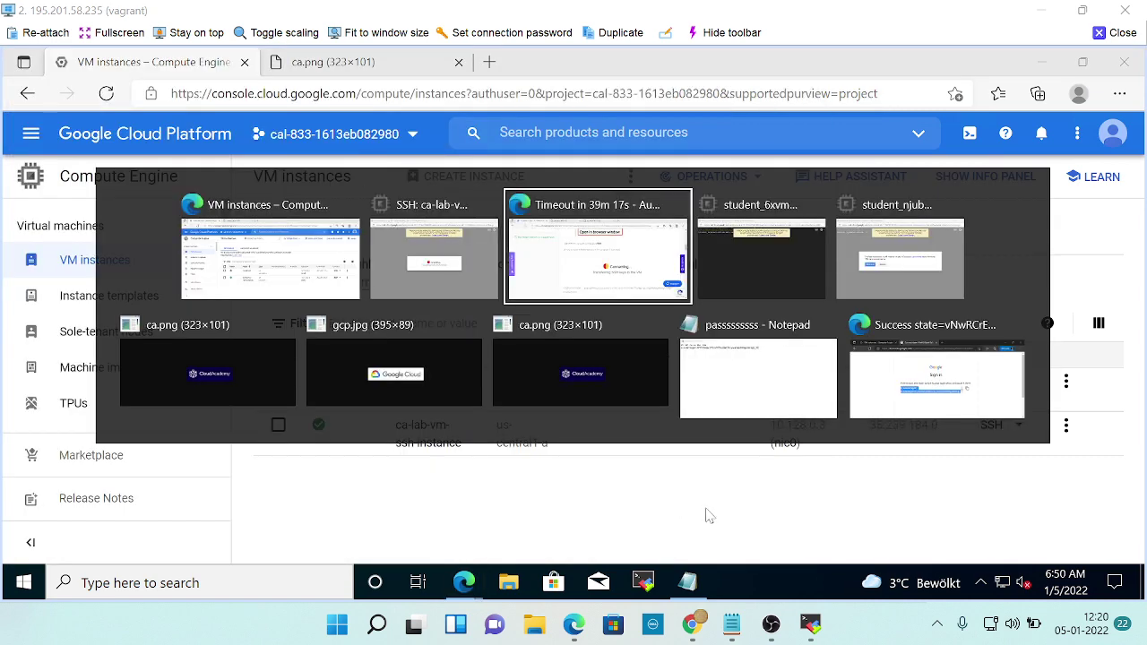
scroll(710, 476, "down", 4)
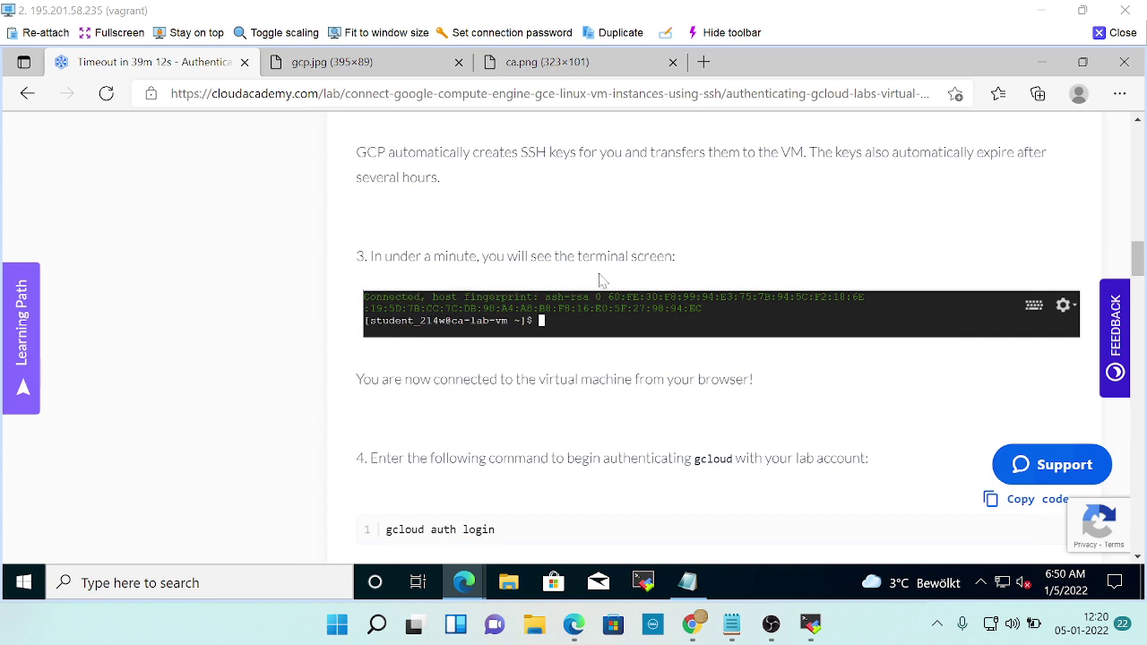
scroll(408, 287, "down", 2)
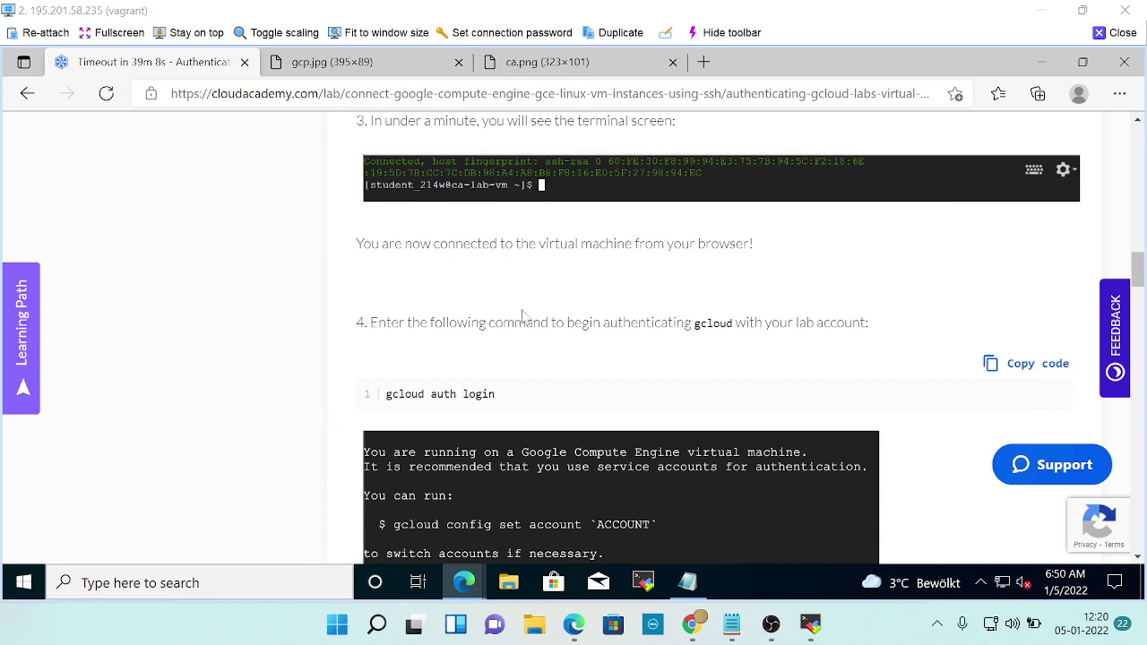
scroll(522, 316, "down", 1)
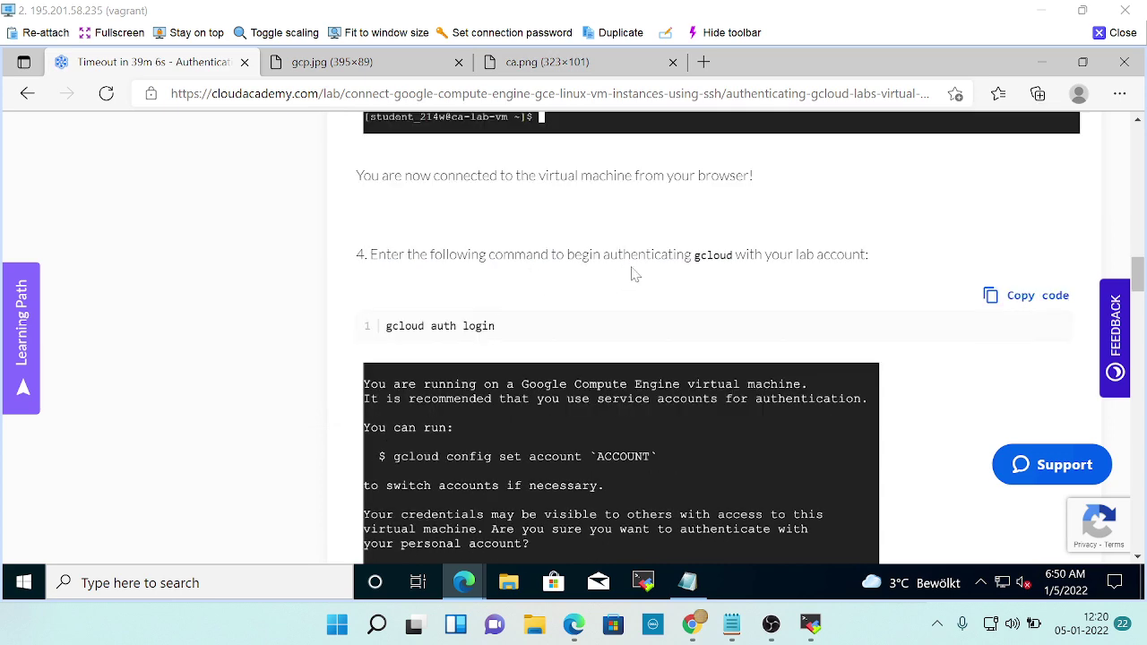
scroll(853, 283, "down", 2)
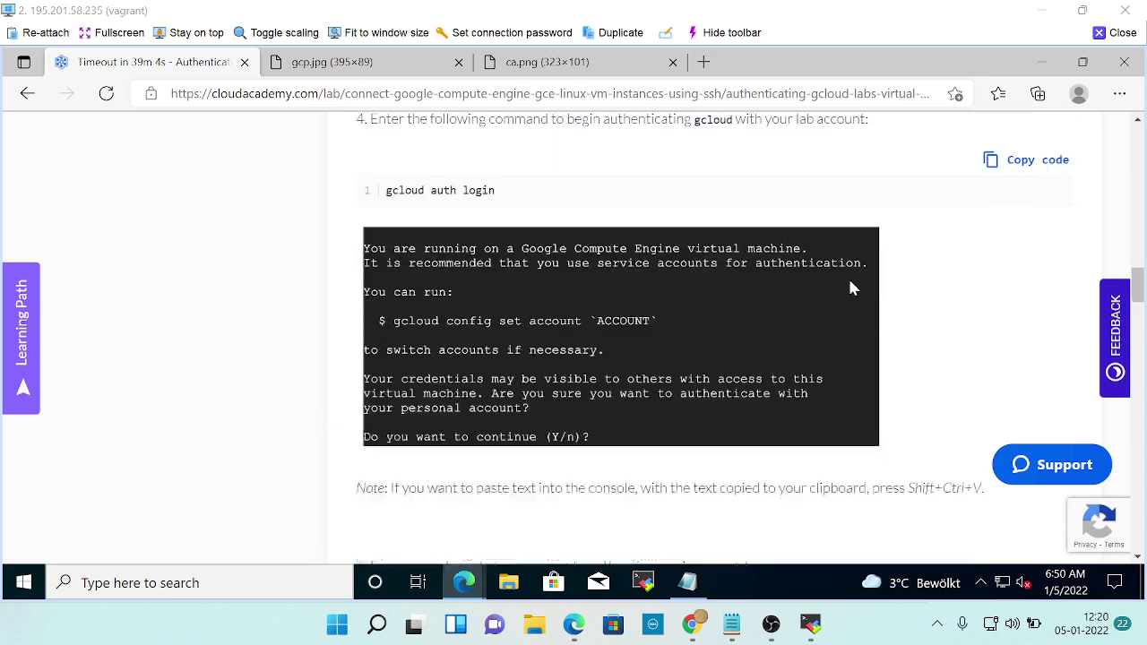
scroll(624, 364, "up", 1)
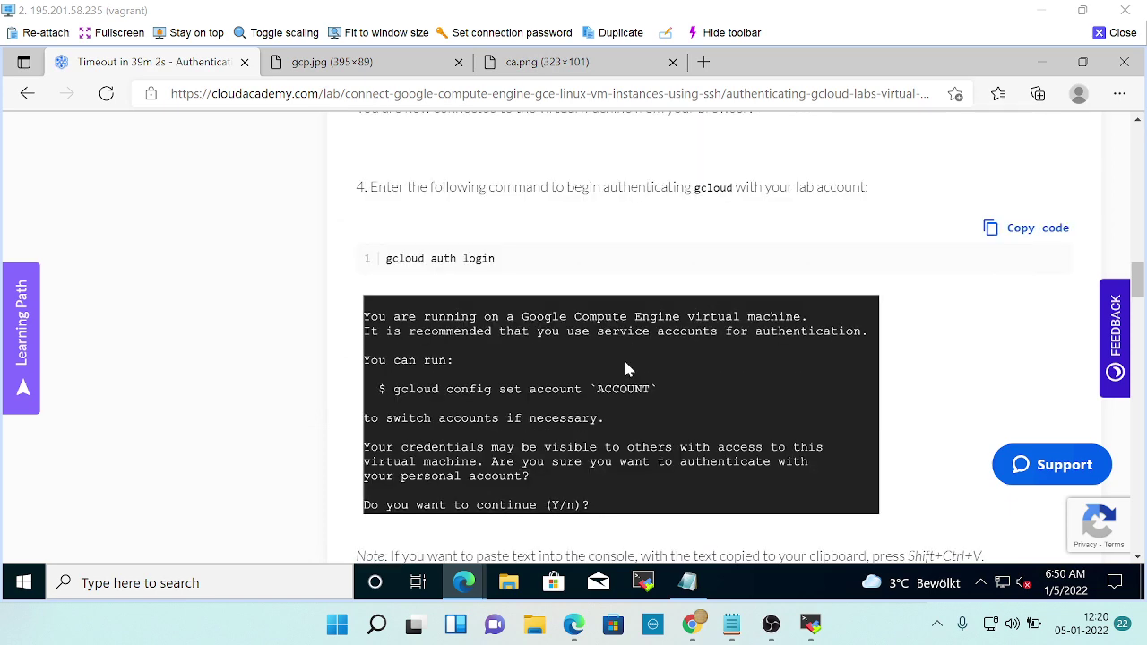
scroll(644, 351, "down", 1)
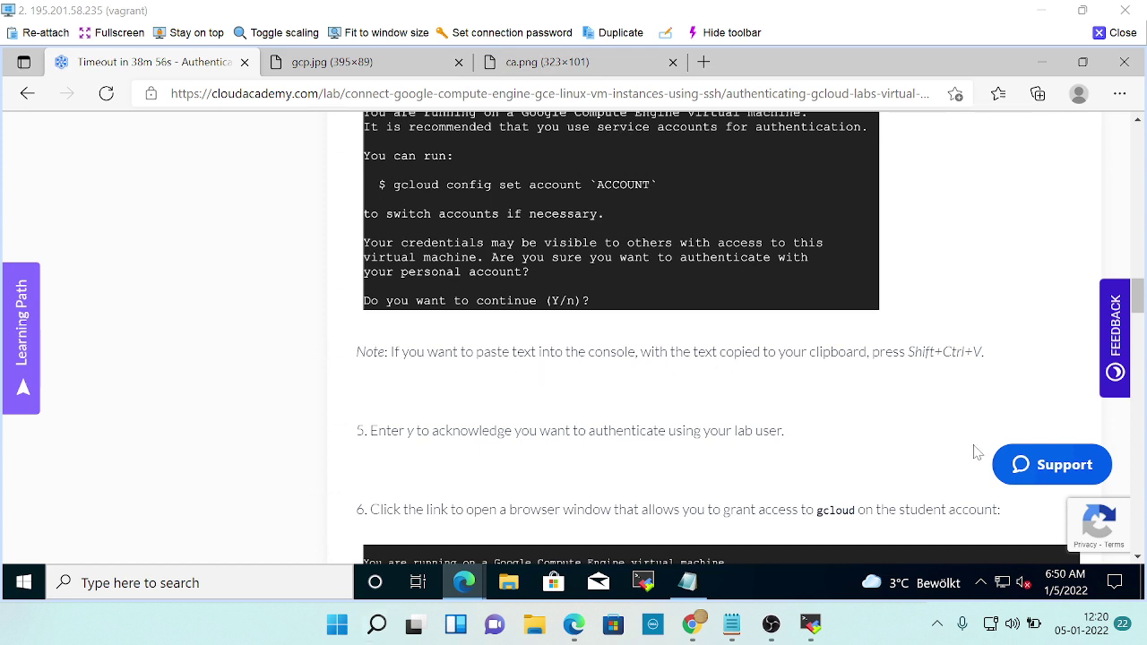
scroll(940, 375, "down", 1)
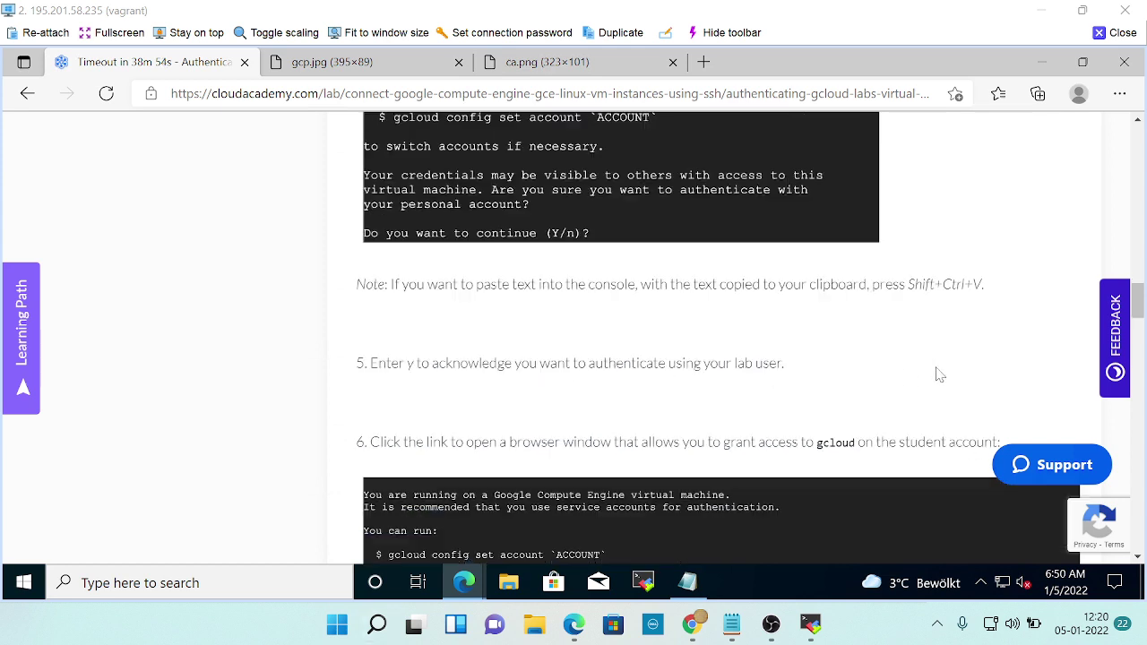
scroll(932, 377, "down", 2)
scroll(932, 377, "up", 4)
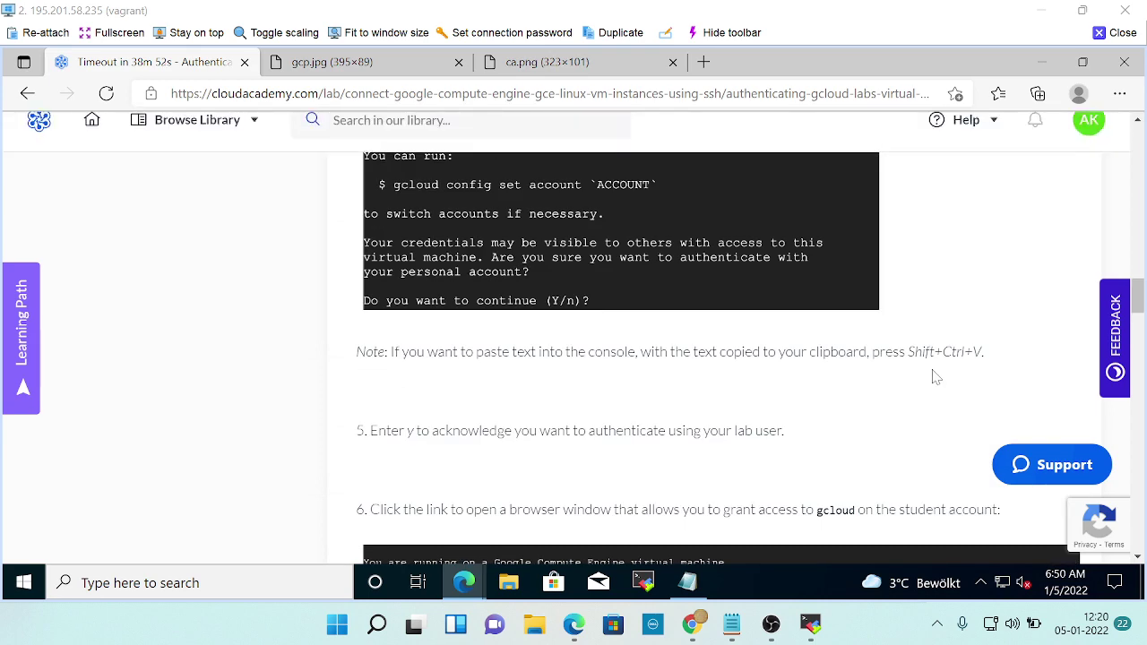
Check the ca-lab-vm terminal and review the lab's gcloud login instructions.
key("alt+Tab")
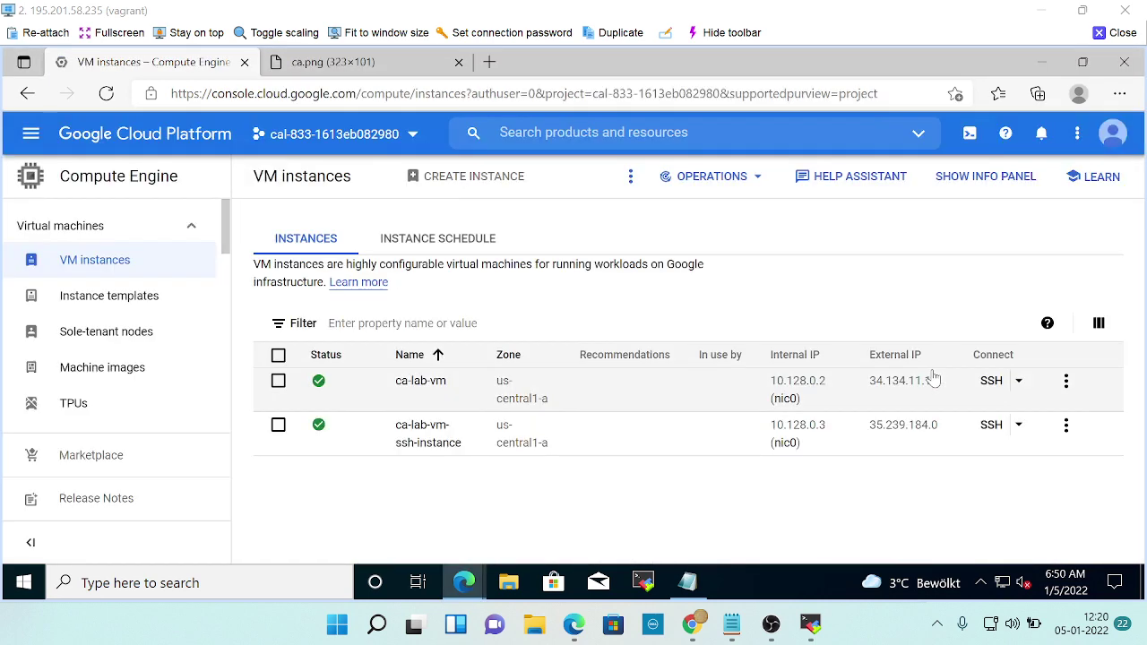
key("alt+Tab")
key("alt+Tab")
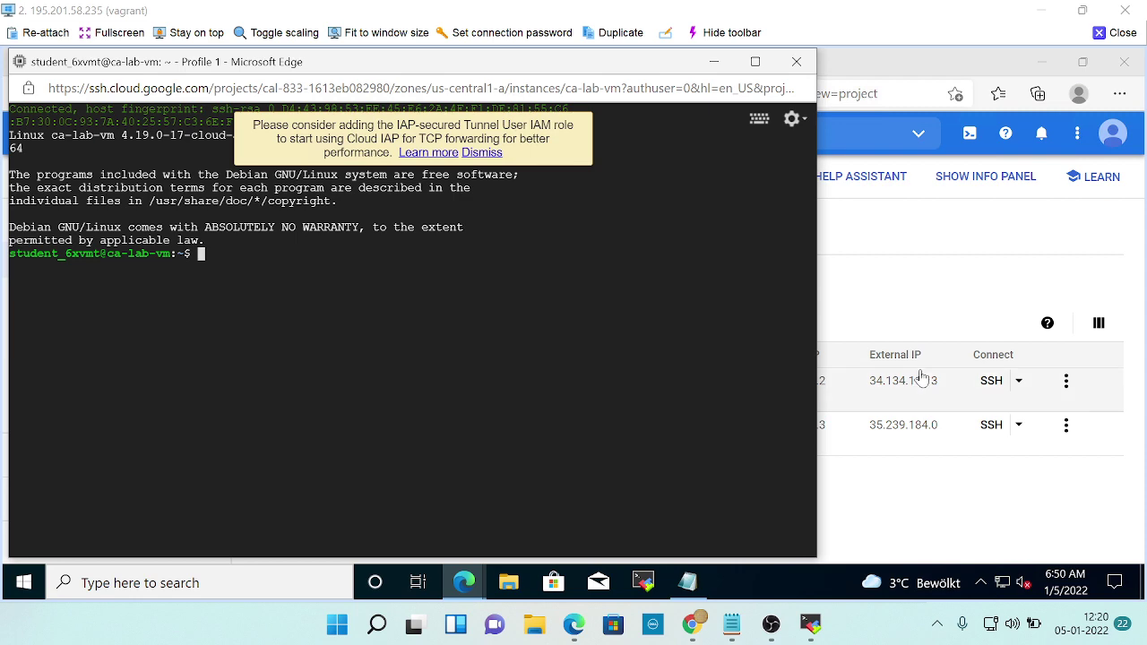
key("alt+Tab")
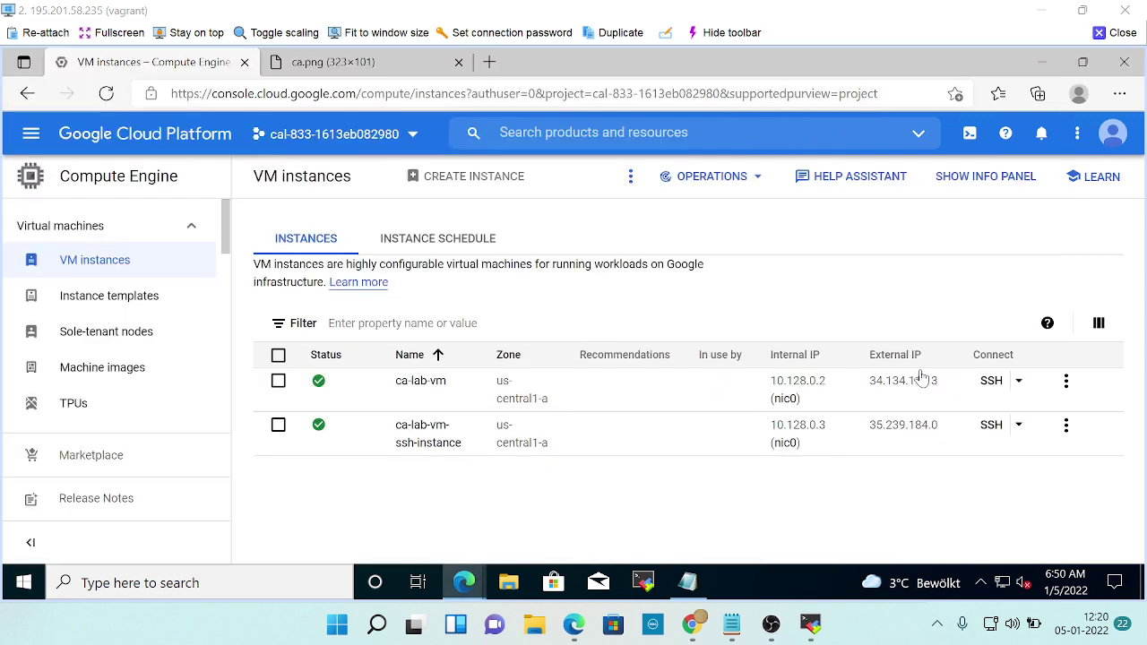
key("alt+Tab")
key("alt+Tab")
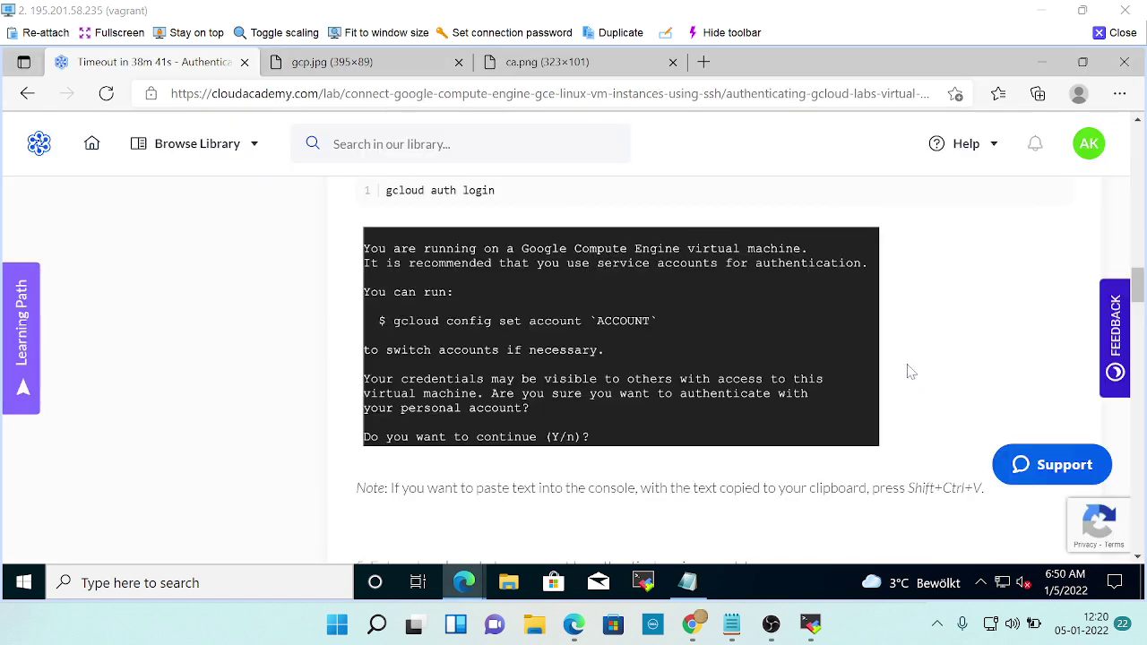
scroll(907, 367, "up", 2)
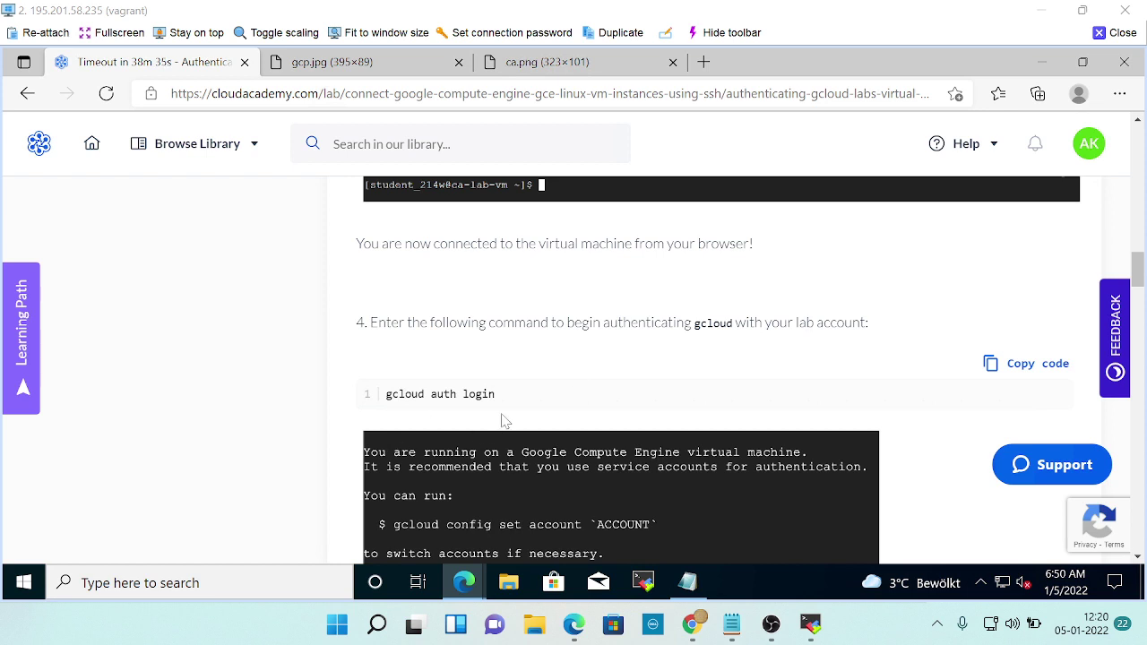
scroll(504, 419, "down", 1)
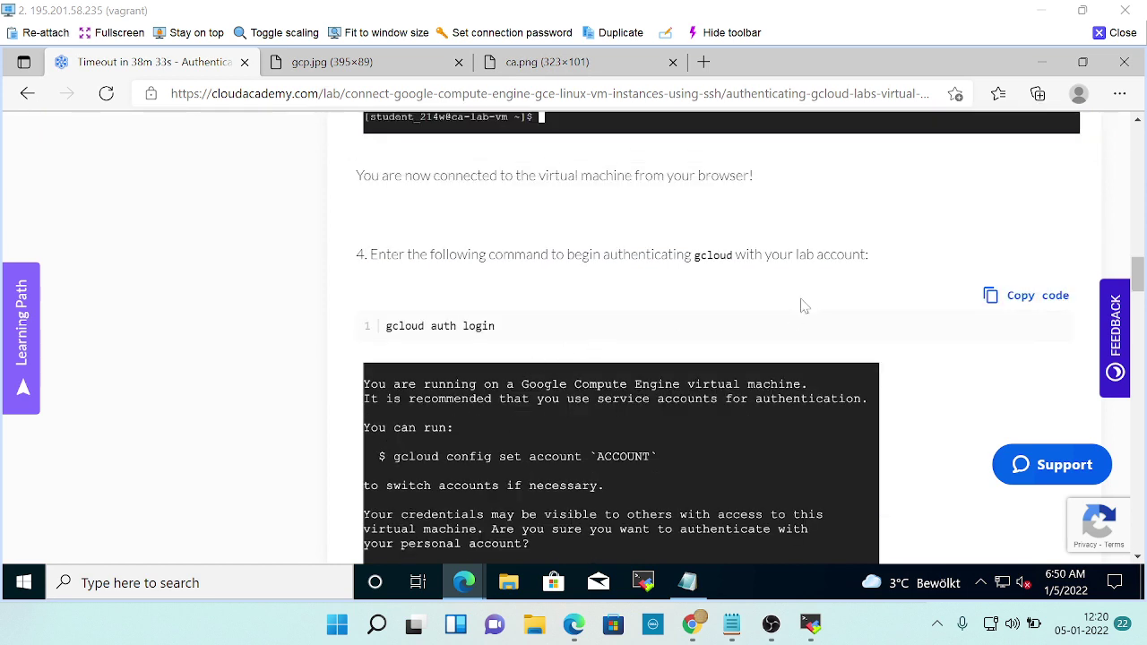
scroll(776, 339, "down", 1)
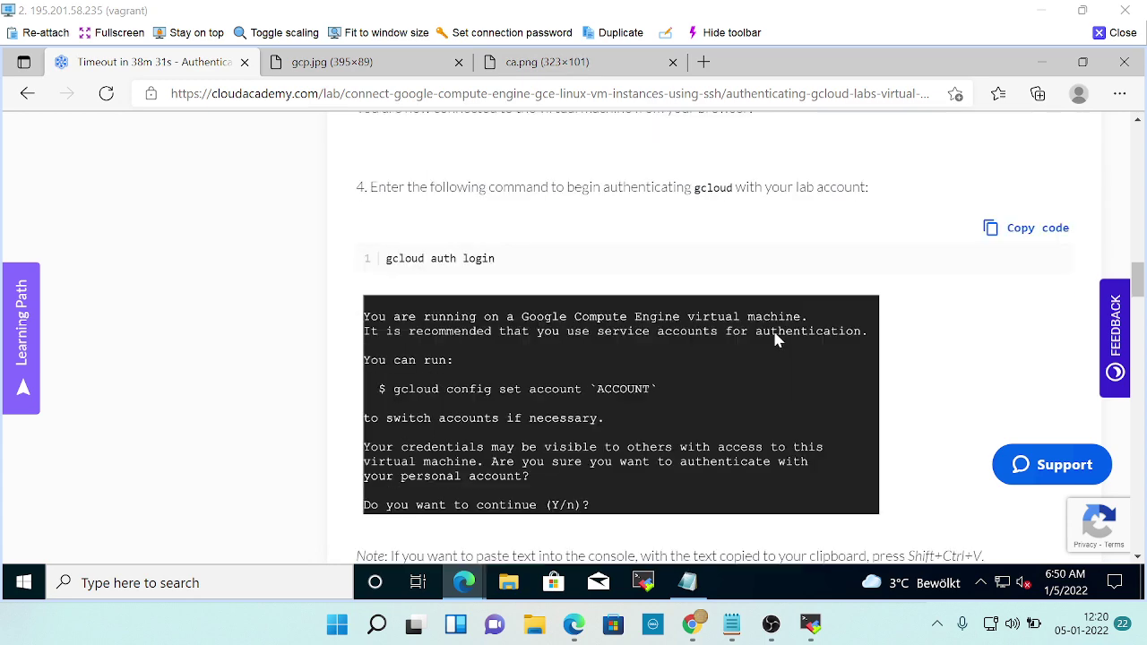
Enter 'gcloud auth login' on a fresh ca-lab-vm terminal prompt.
key("alt+Tab")
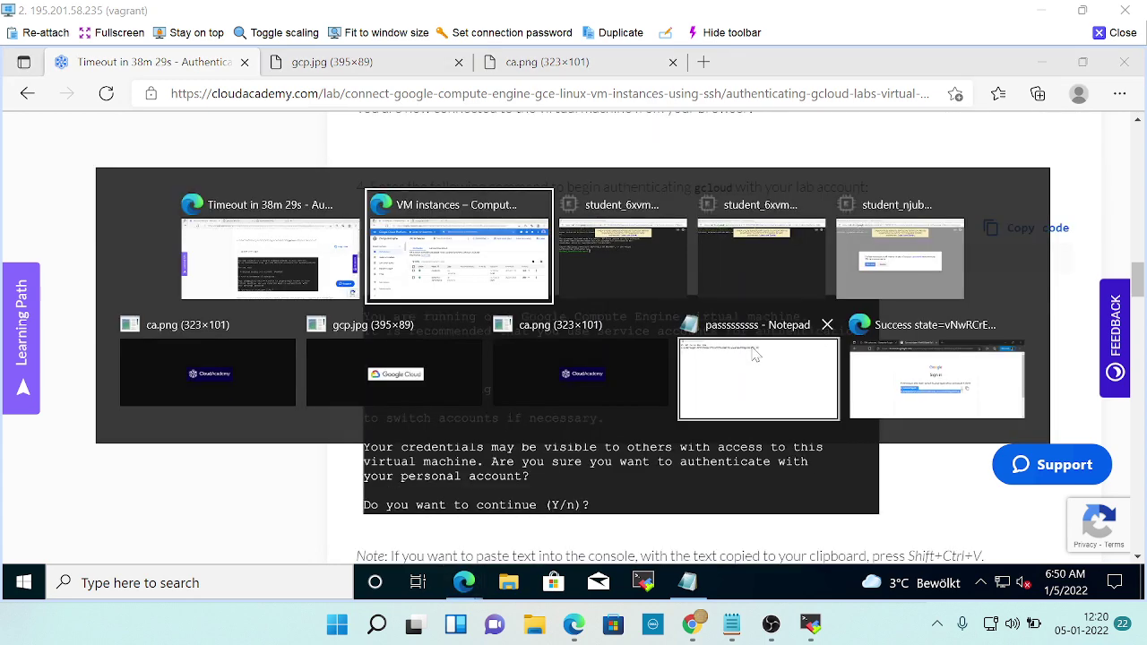
key("alt+Tab")
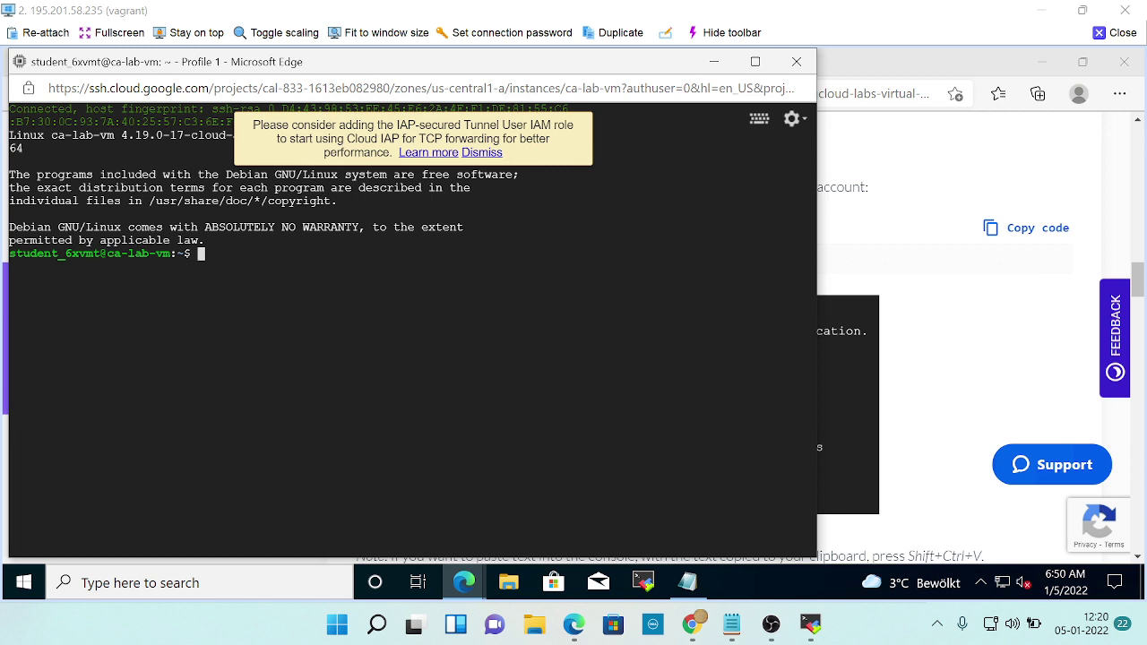
key("alt+Tab")
key("alt+Tab")
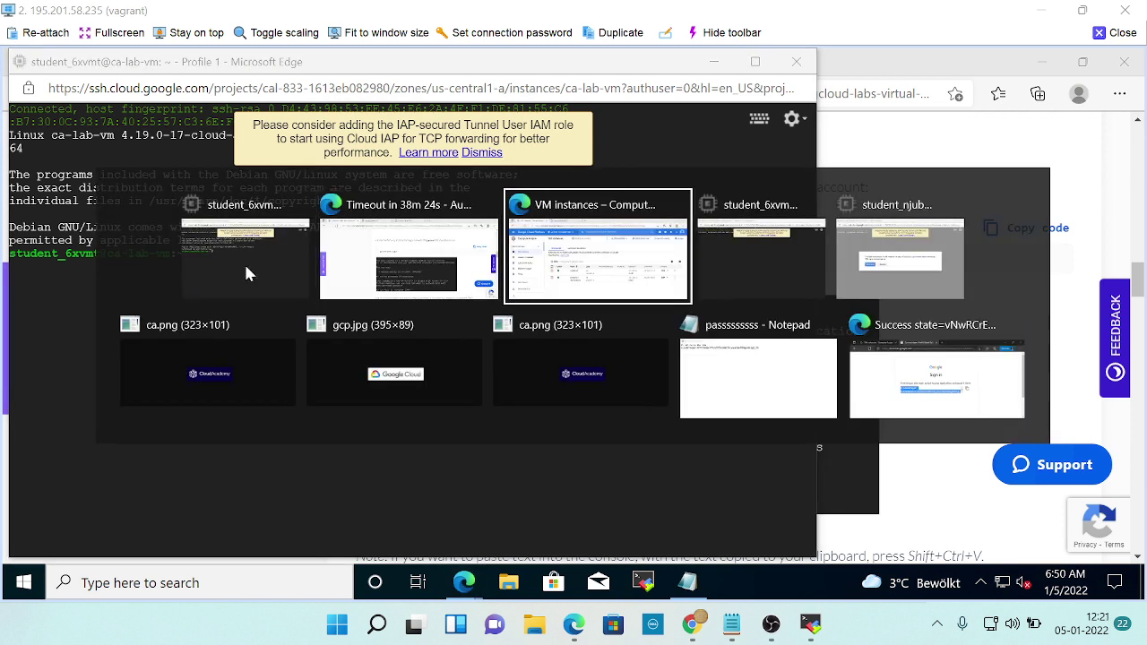
key("alt+Tab")
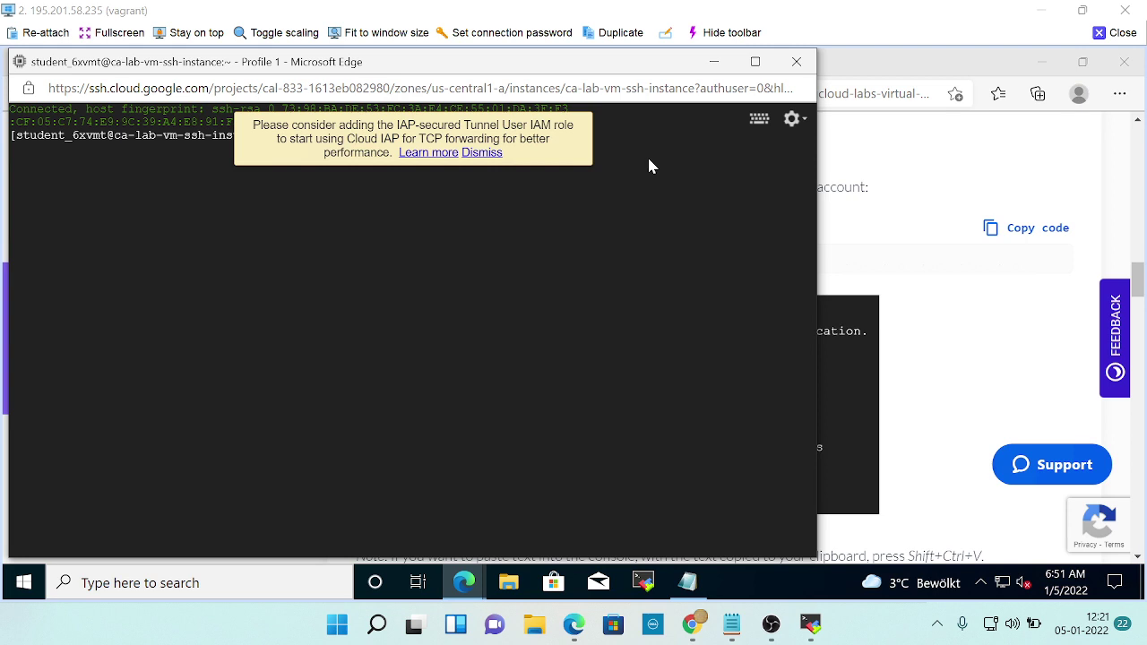
key("alt+Tab")
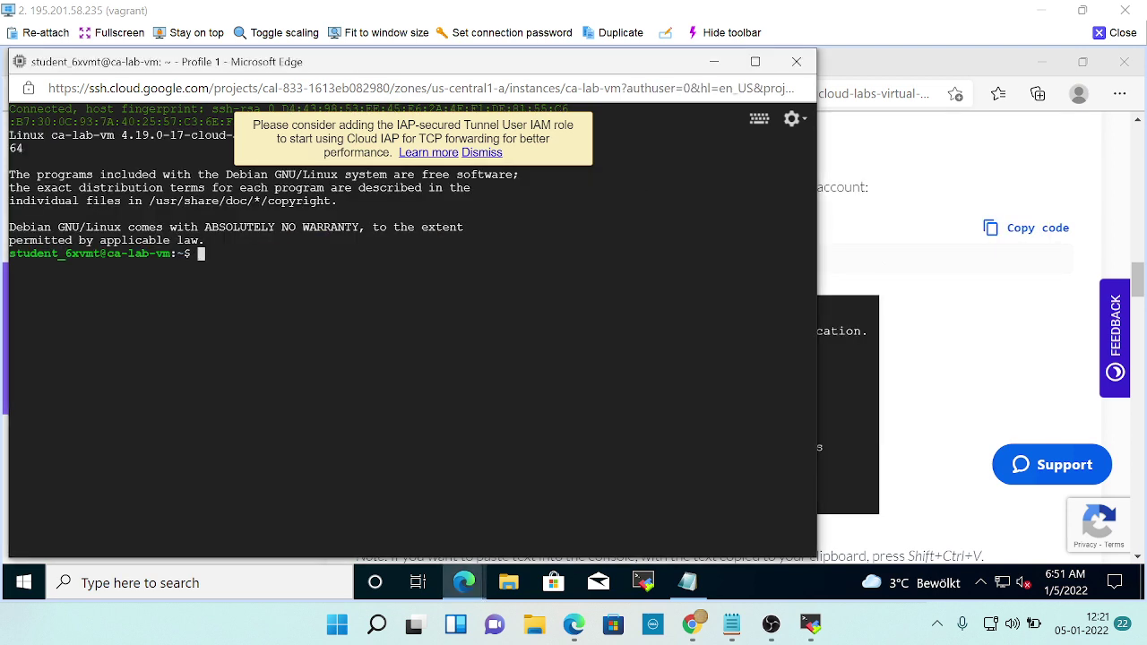
key("Return")
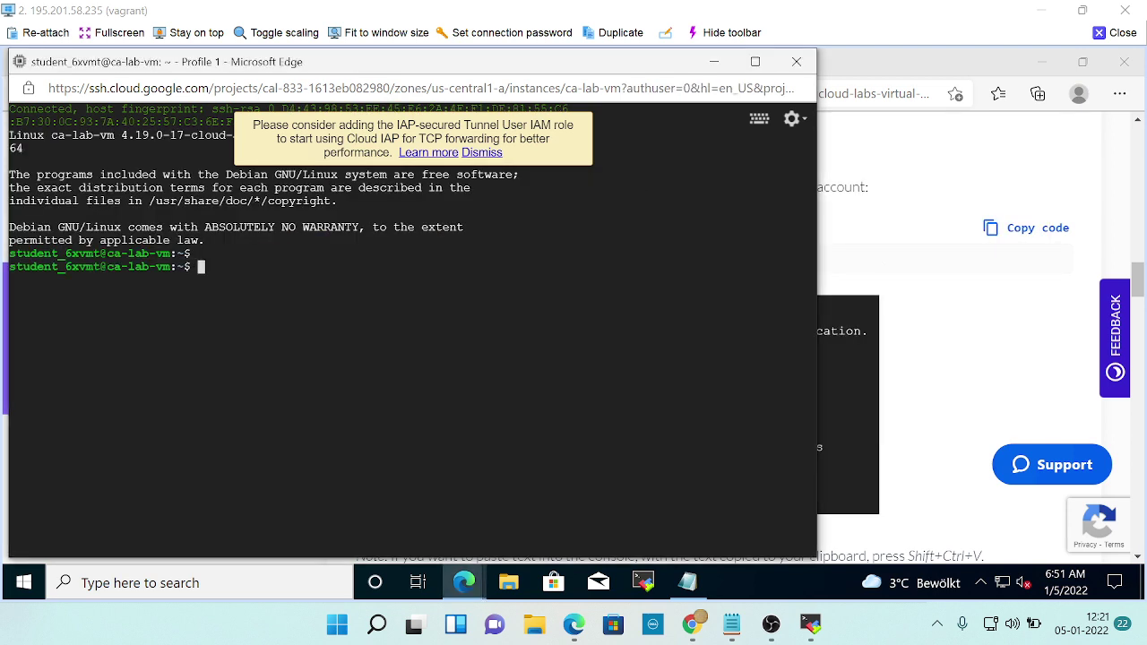
type("gcloud auth login")
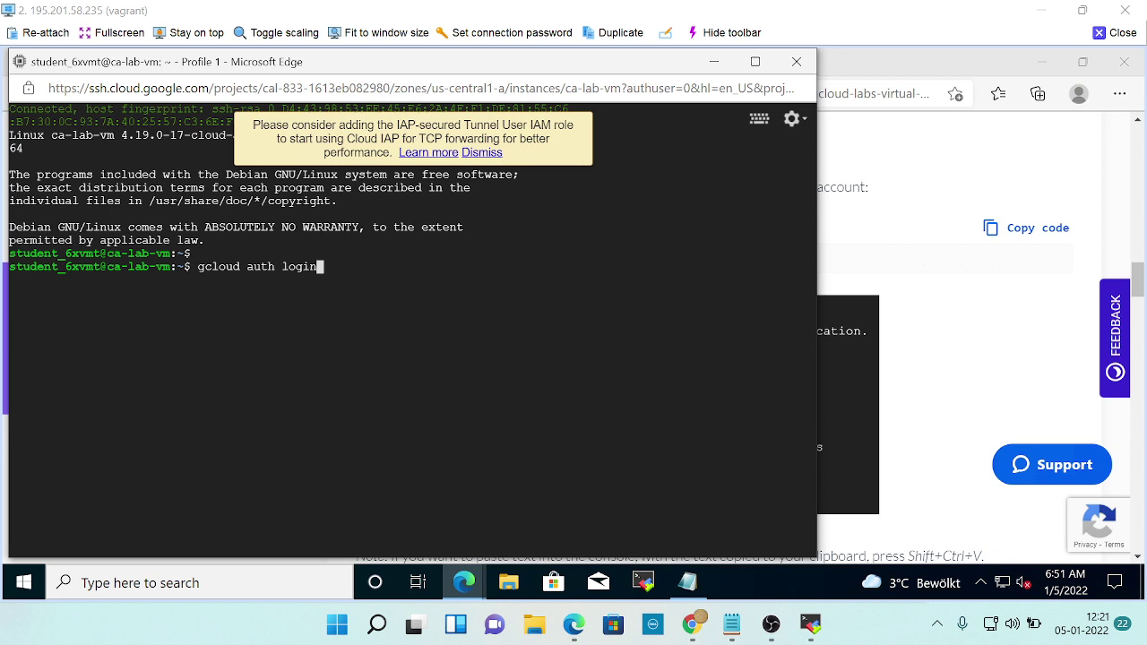
Bring up the connected ca-lab-vm-ssh-instance SSH terminal.
key("alt+Tab")
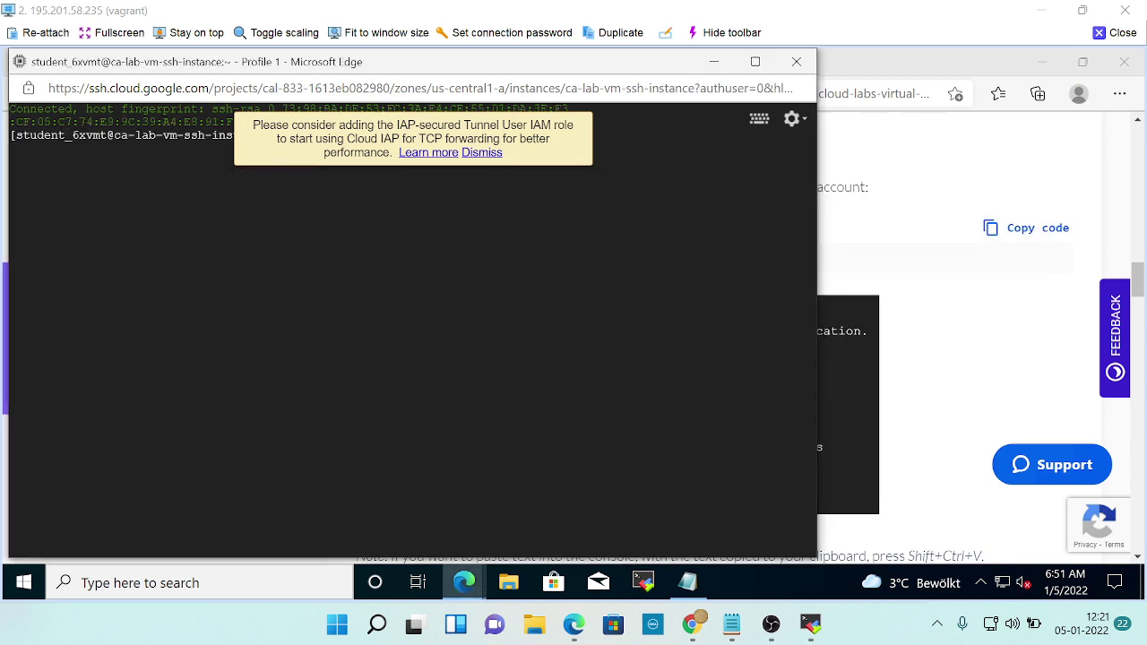
key("alt+Tab")
key("Tab")
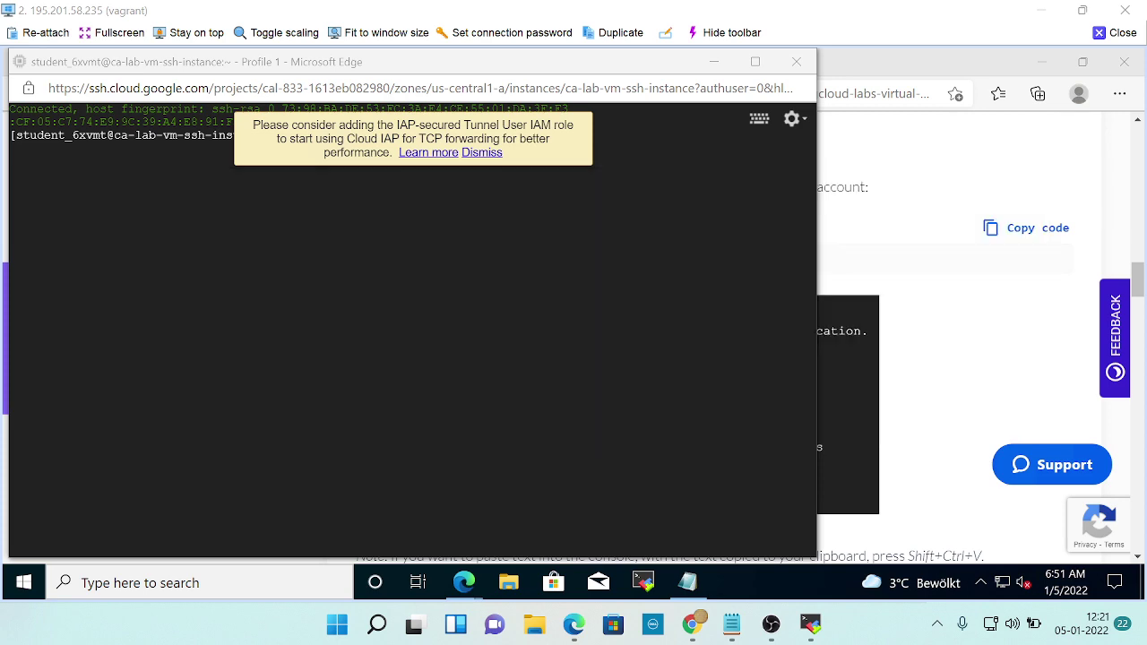
scroll(681, 323, "up", 3)
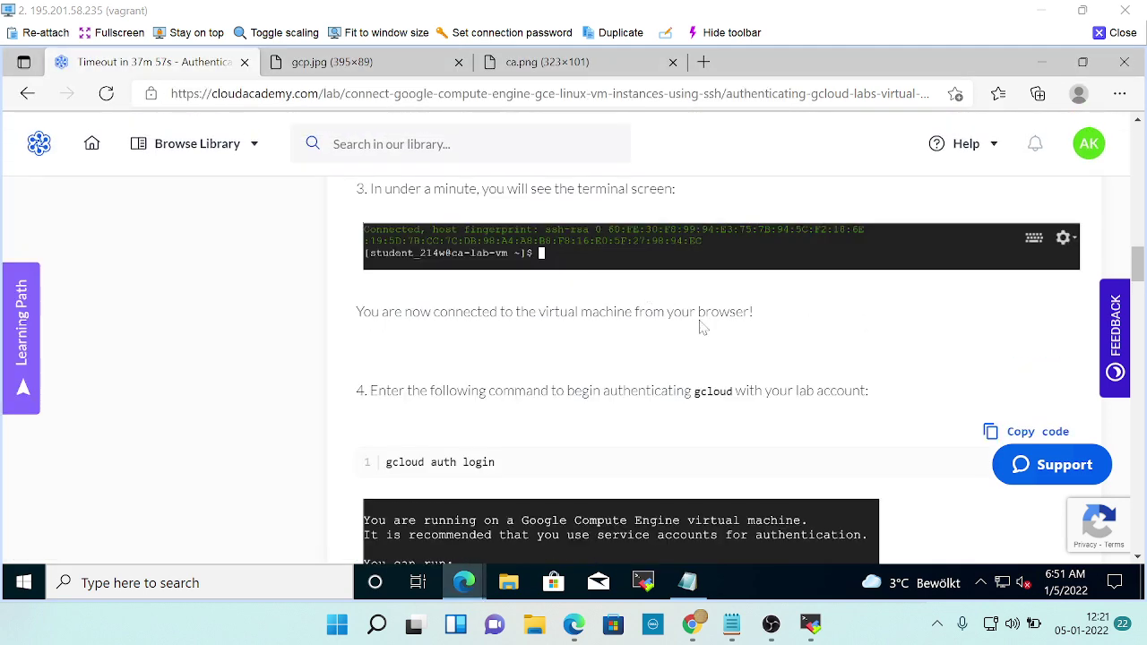
scroll(703, 353, "up", 1)
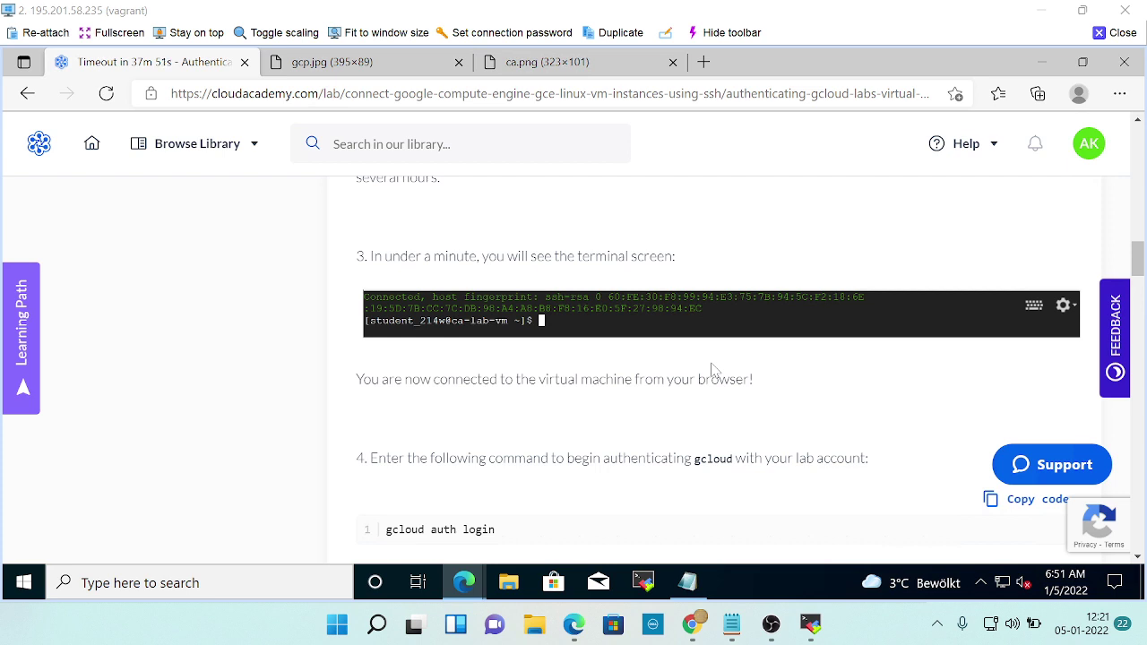
key("alt+Tab")
key("alt+Tab")
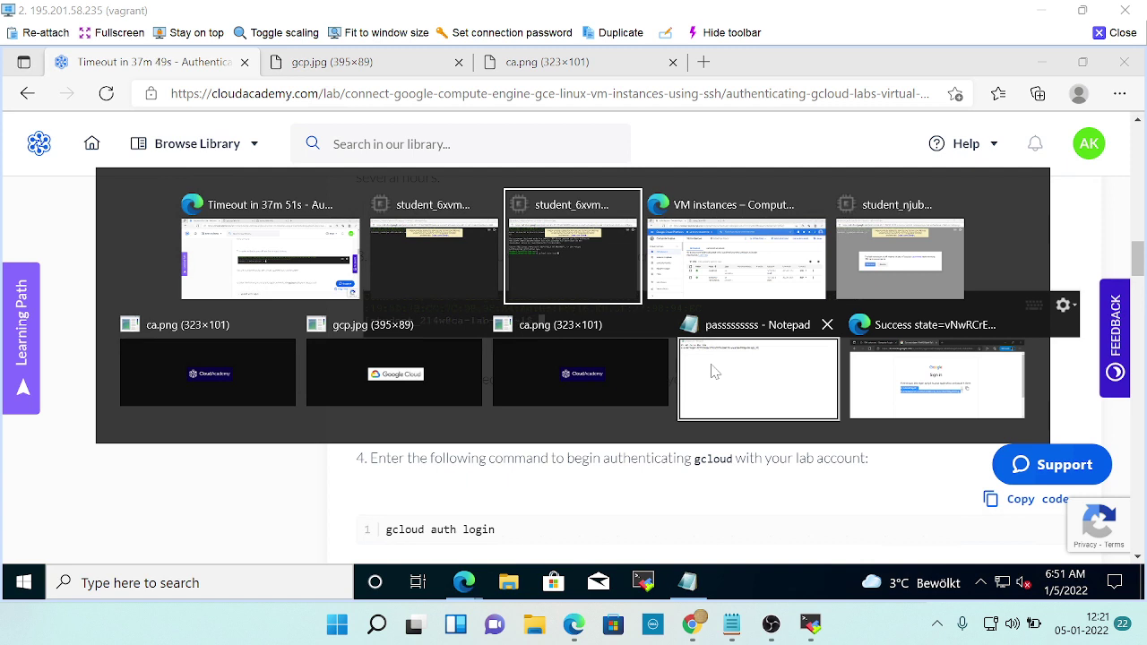
key("alt+Tab")
key("alt+Tab")
key("alt+Tab")
key("alt+Tab")
key("alt+Tab")
key("alt+Tab")
key("alt+Tab")
key("alt+Tab")
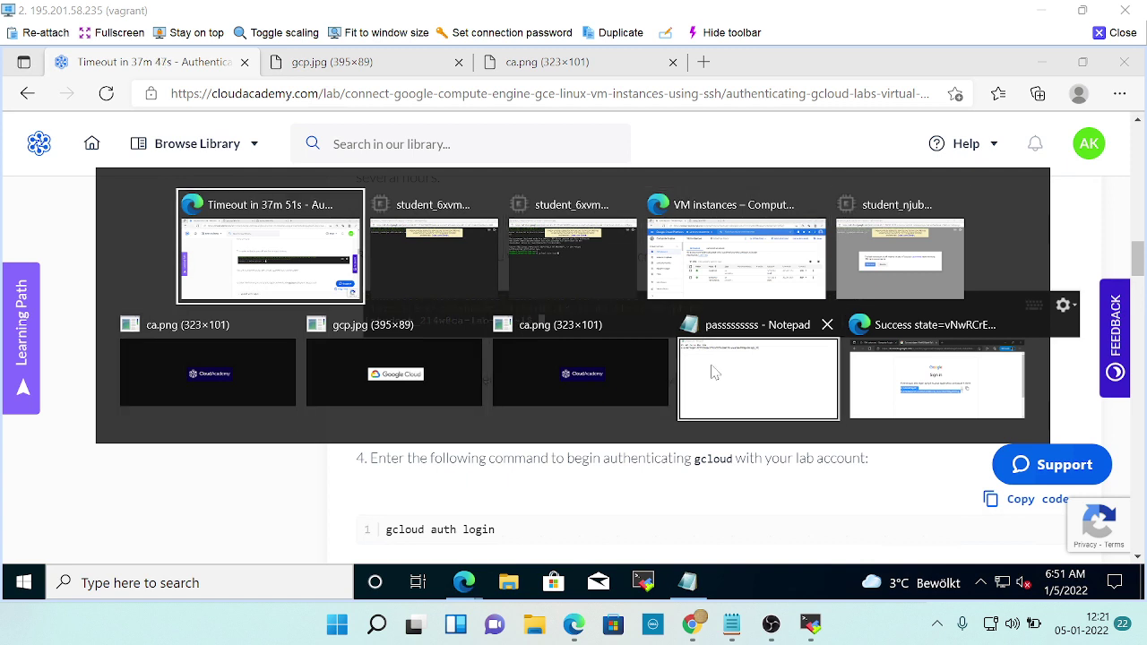
key("alt+Tab")
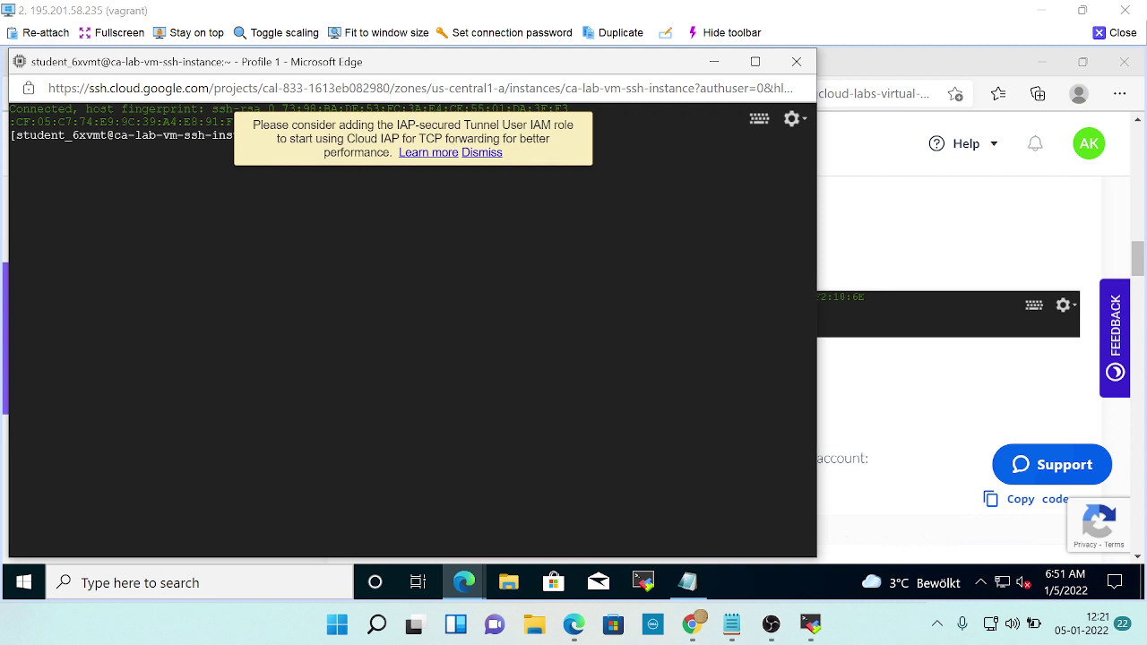
Dismiss the IAP tunnel notice's documentation link and stay on the terminal page.
left_click_drag(431, 125, 529, 131)
right_click(528, 132)
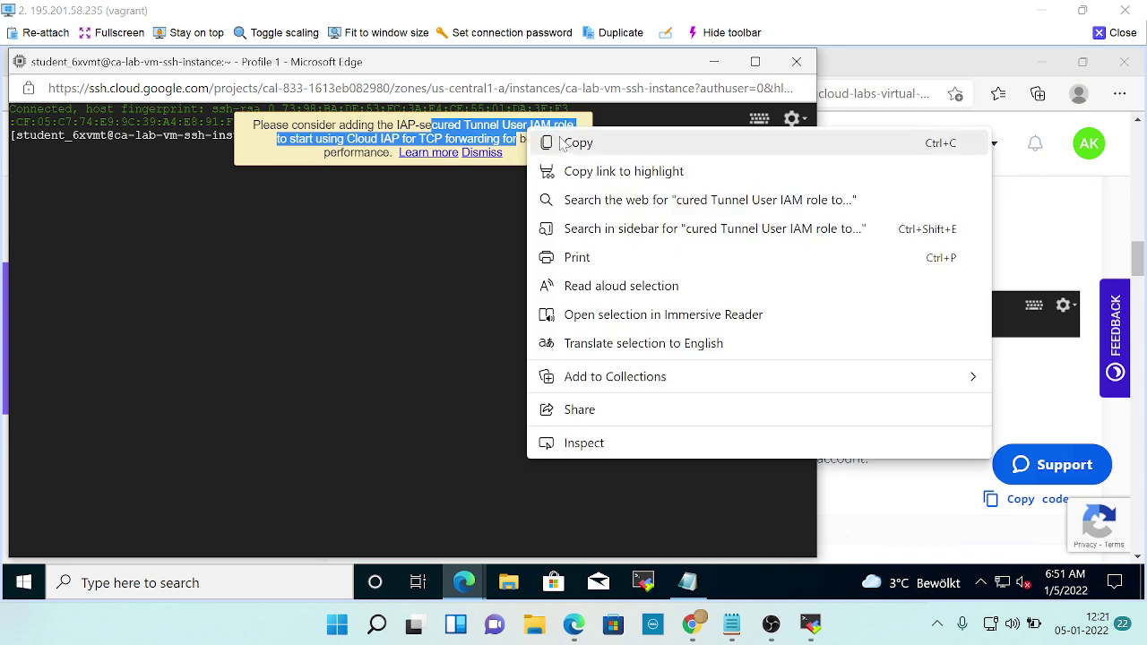
left_click(378, 318)
left_click(453, 157)
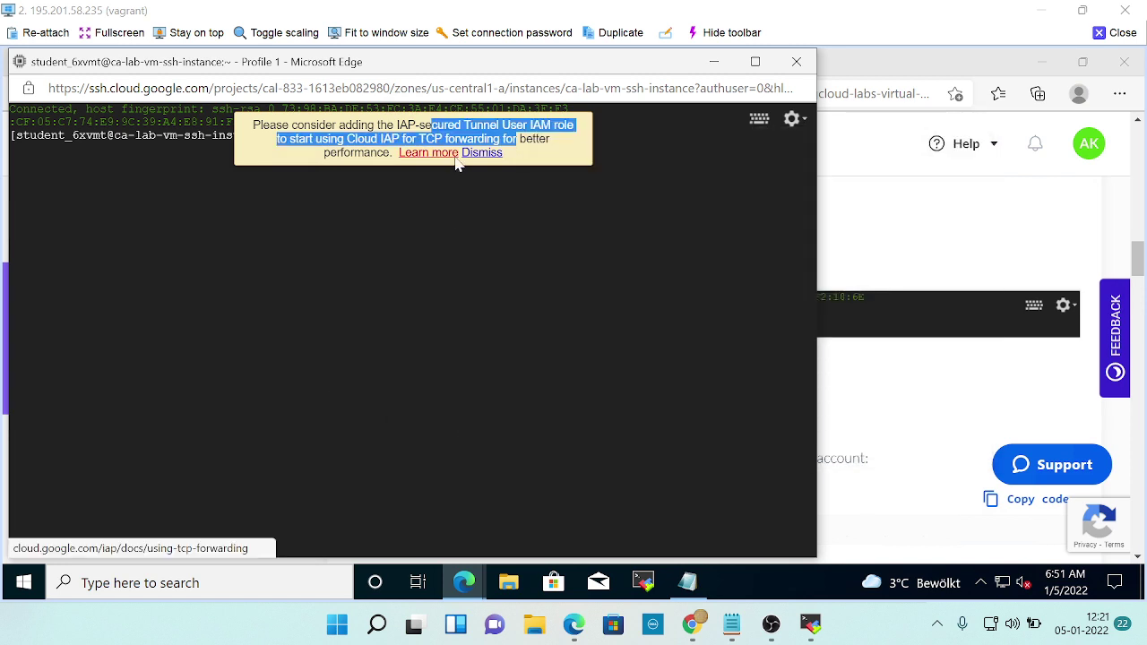
left_click(566, 183)
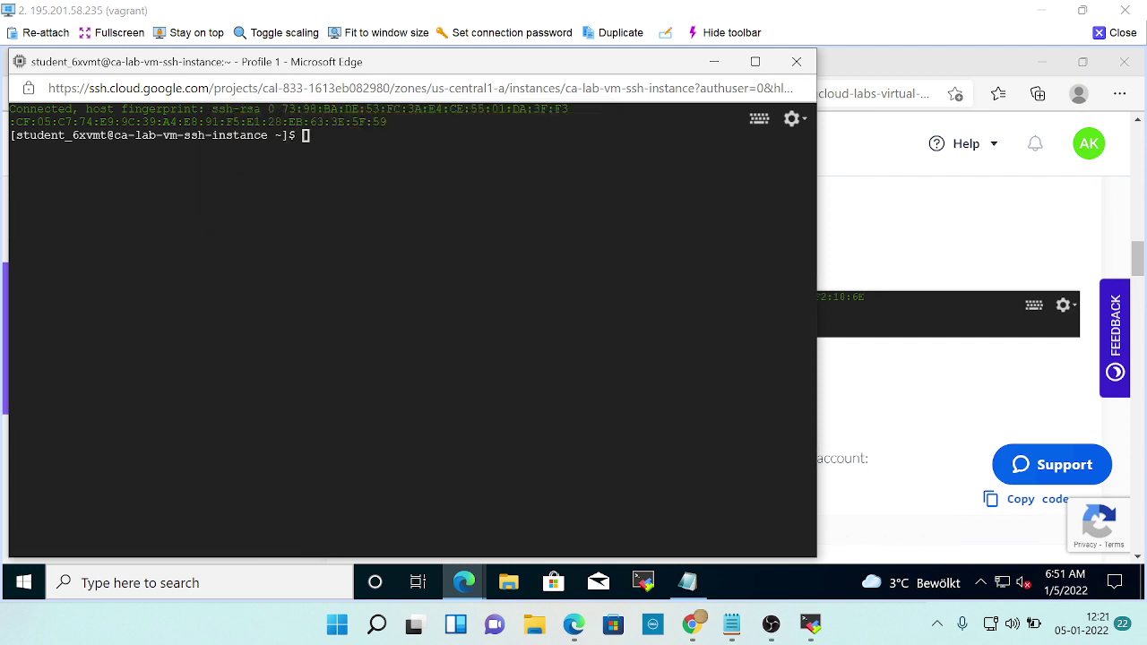
Run 'gcloud auth login' in the SSH terminal and check the lab's next instructions.
type("gcloud auth login")
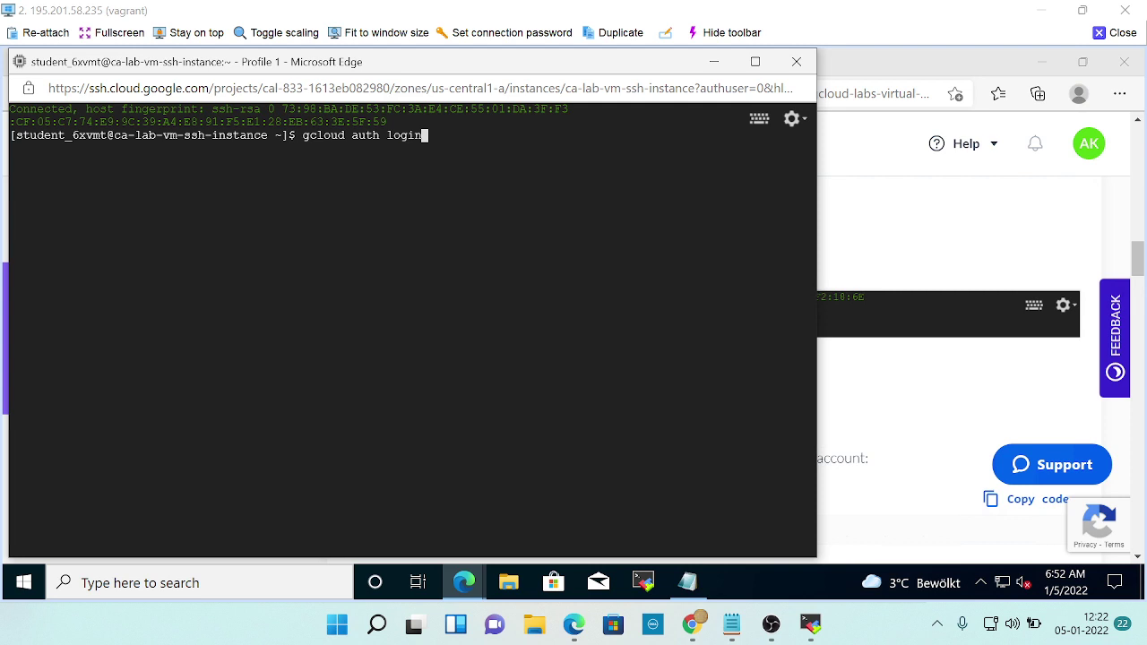
key("Return")
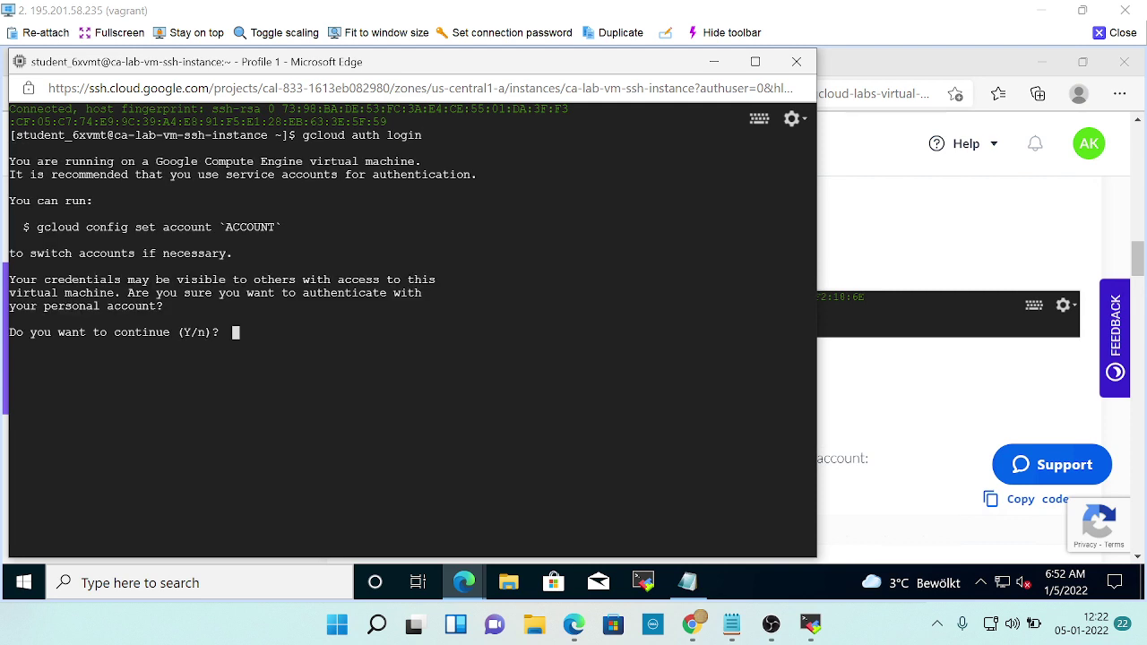
key("alt+Tab")
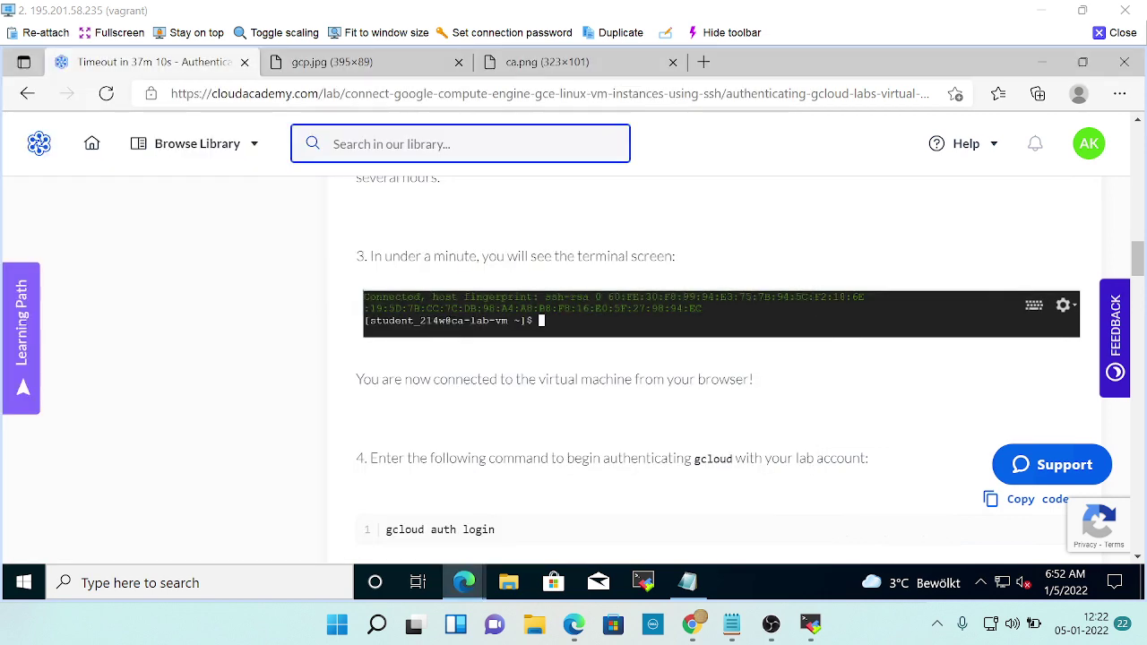
scroll(605, 475, "down", 4)
scroll(612, 462, "down", 2)
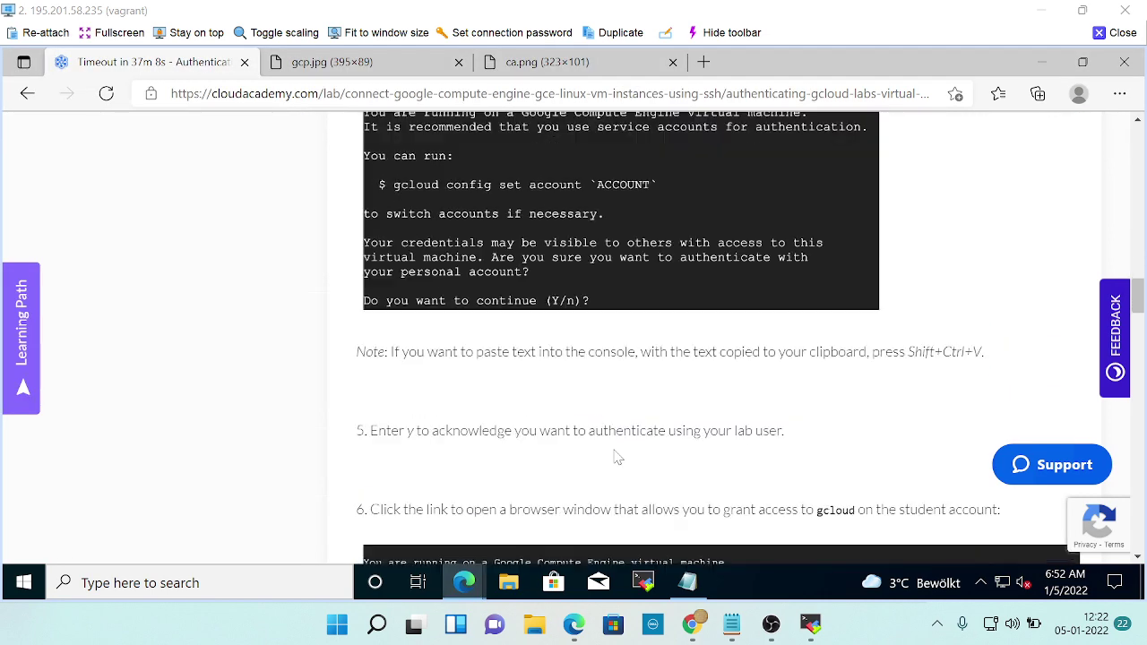
scroll(678, 371, "down", 1)
scroll(678, 371, "down", 1)
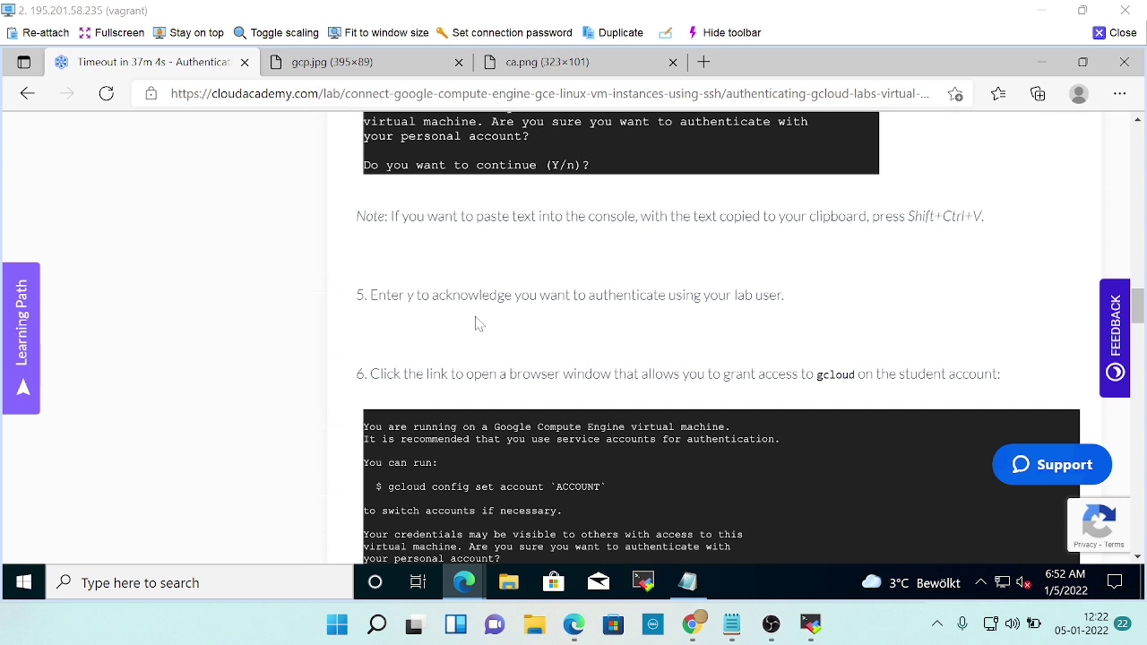
Answer 'y' at the Y/n prompt so gcloud shows its sign-in link.
key("alt+Tab")
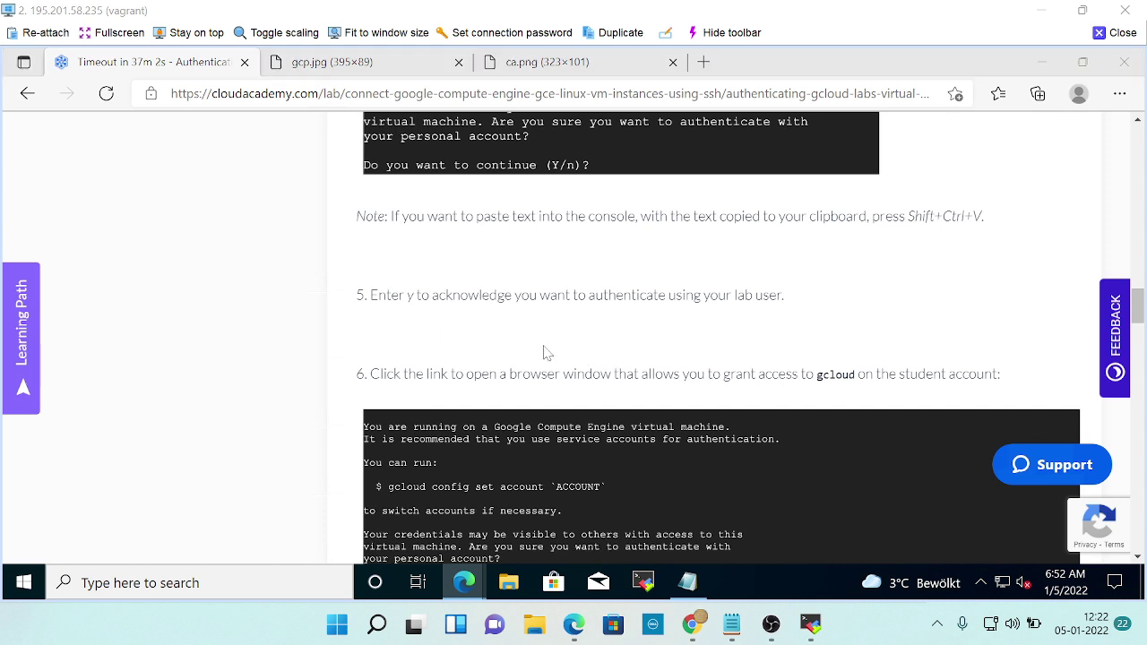
type("y")
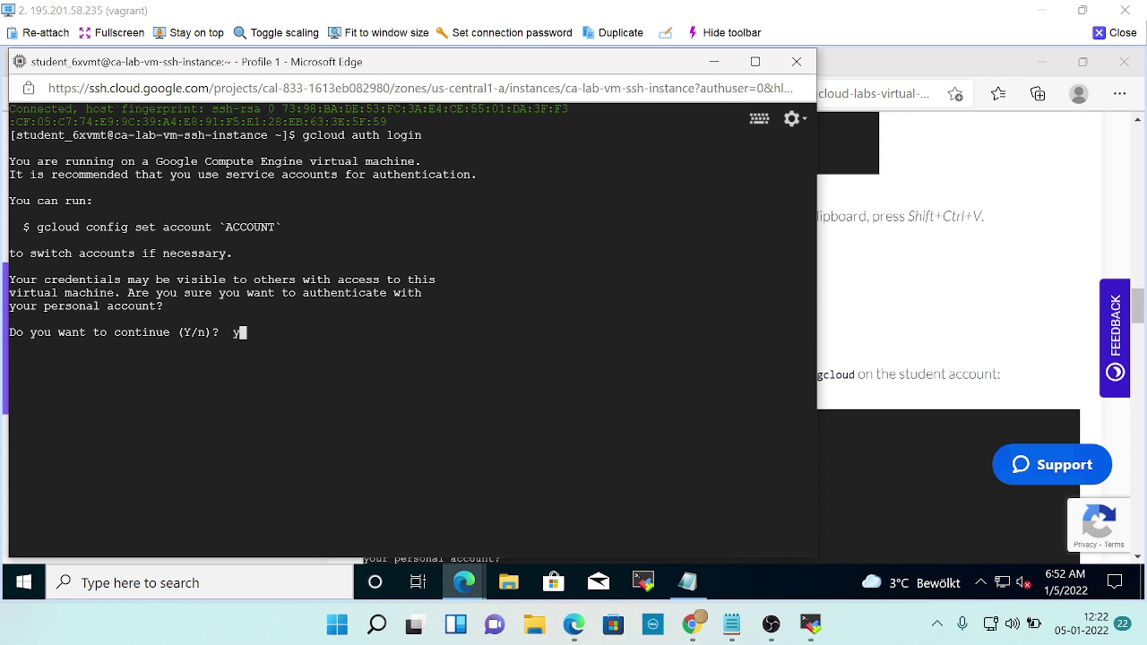
key("Return")
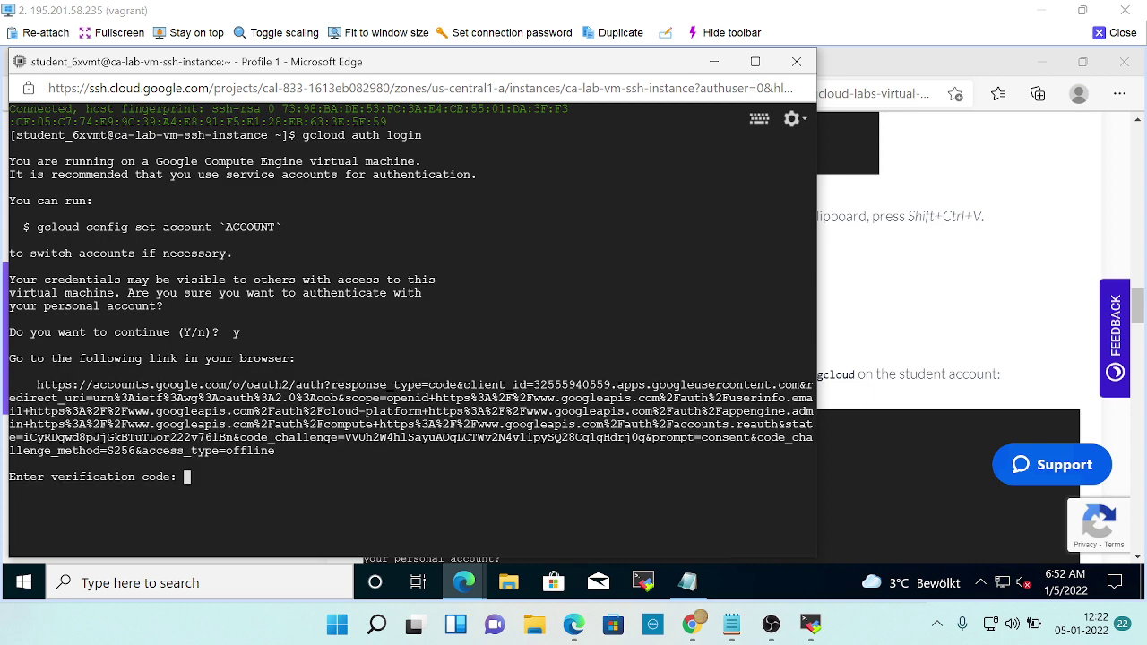
key("alt+Tab")
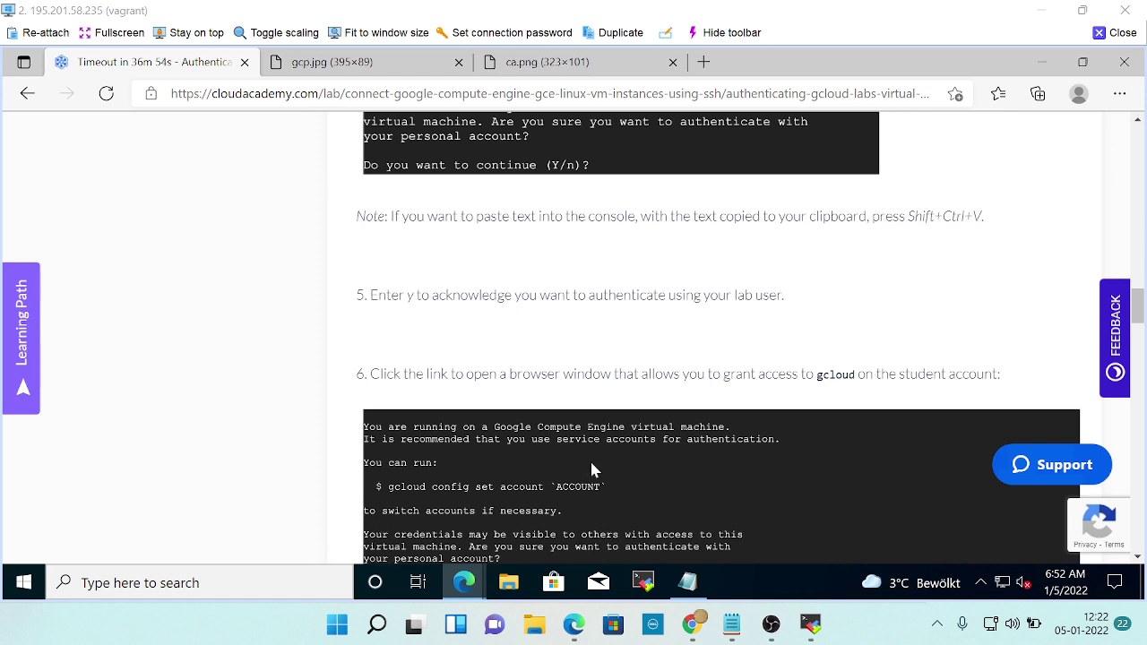
scroll(849, 400, "down", 1)
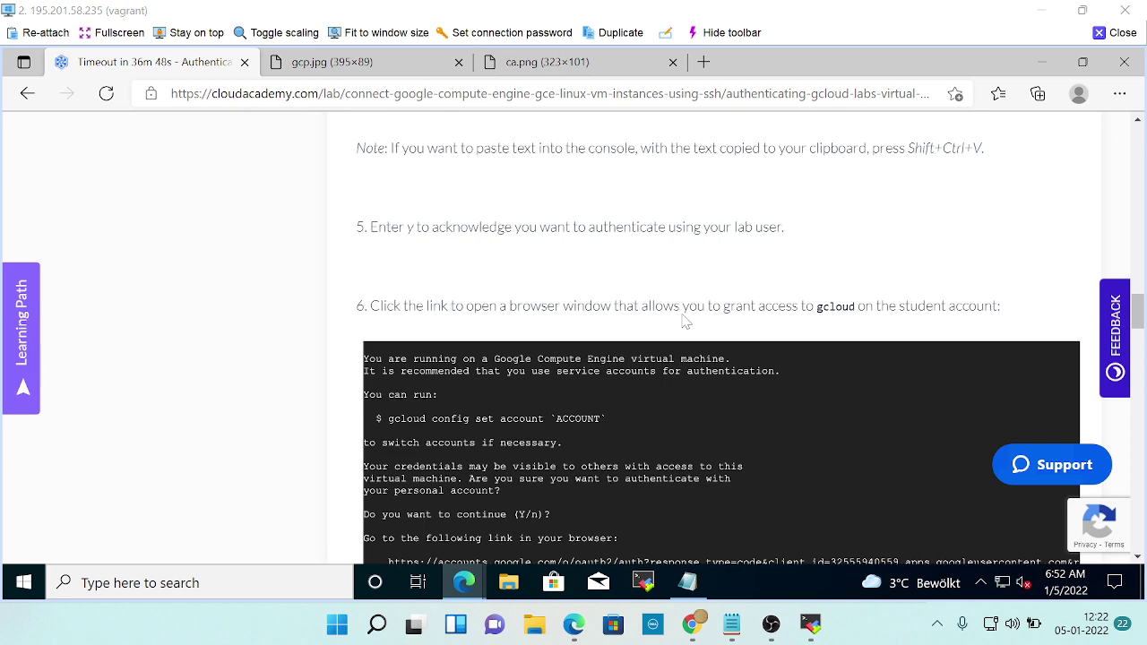
scroll(685, 321, "up", 3)
scroll(685, 321, "down", 1)
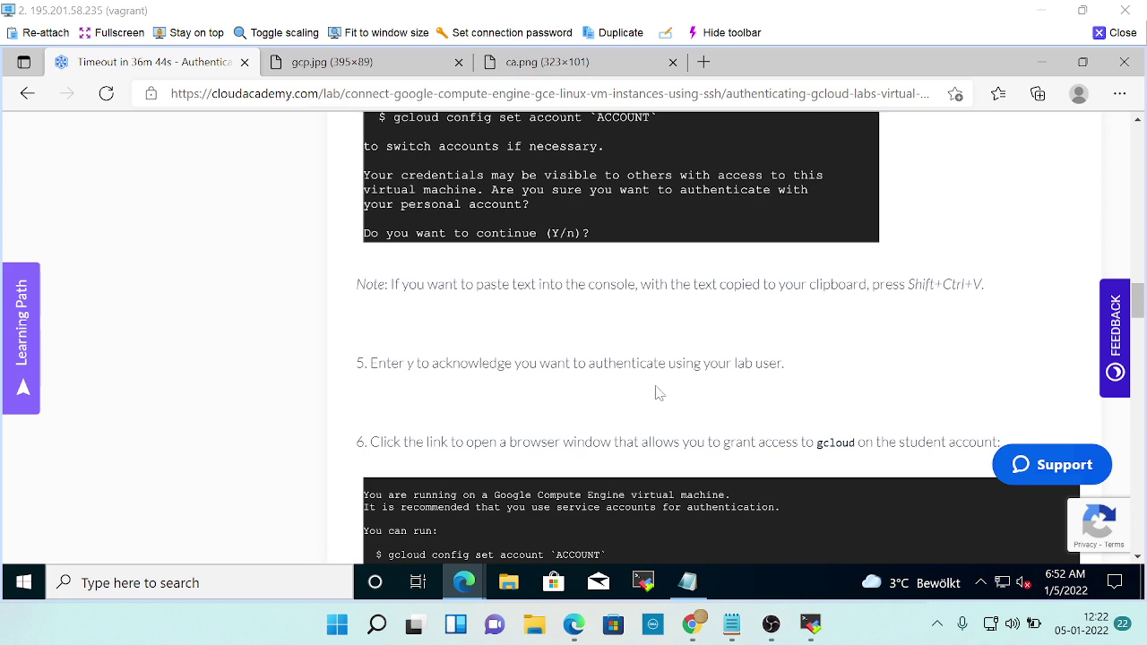
scroll(786, 381, "down", 1)
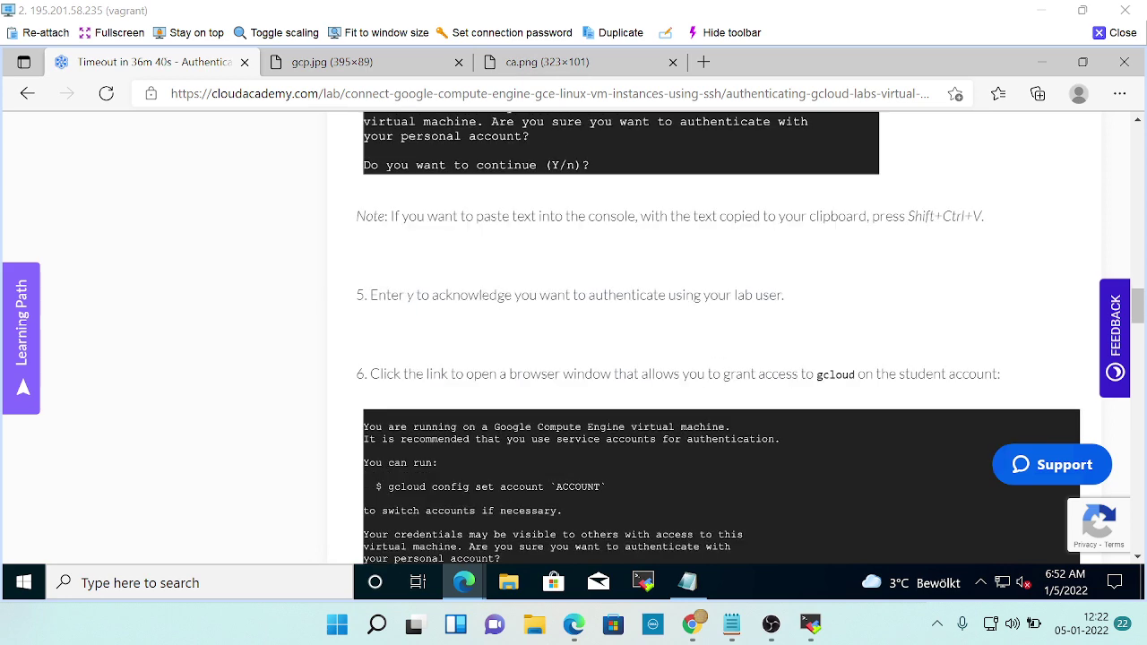
scroll(785, 377, "down", 5)
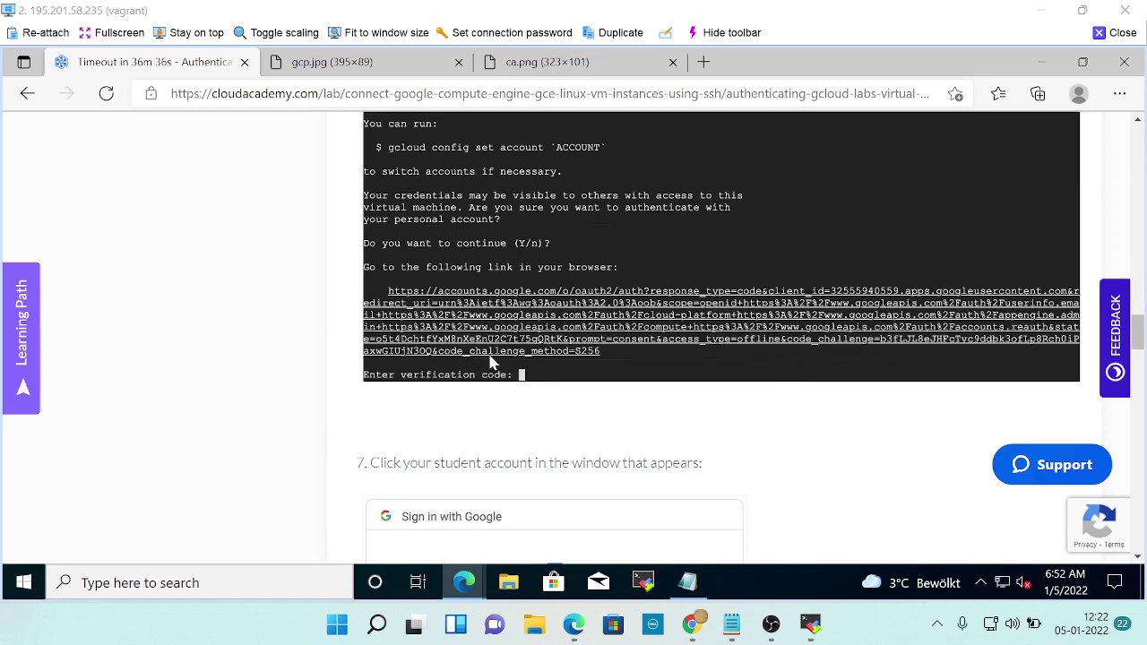
scroll(556, 394, "down", 2)
scroll(625, 425, "down", 2)
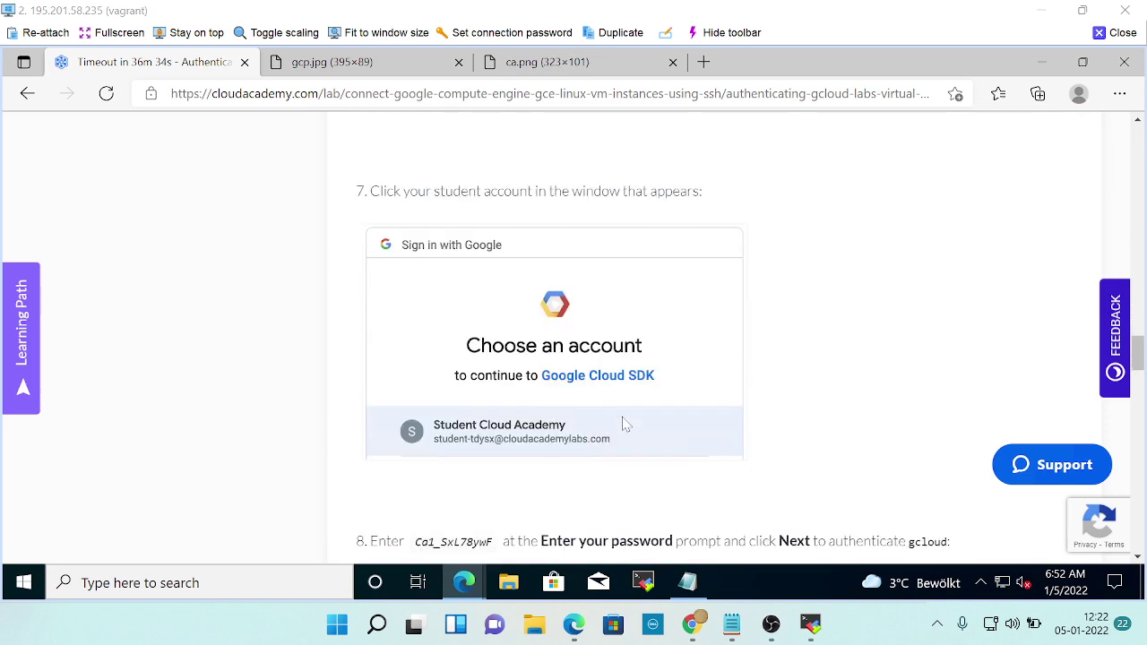
scroll(626, 425, "down", 2)
scroll(626, 425, "up", 3)
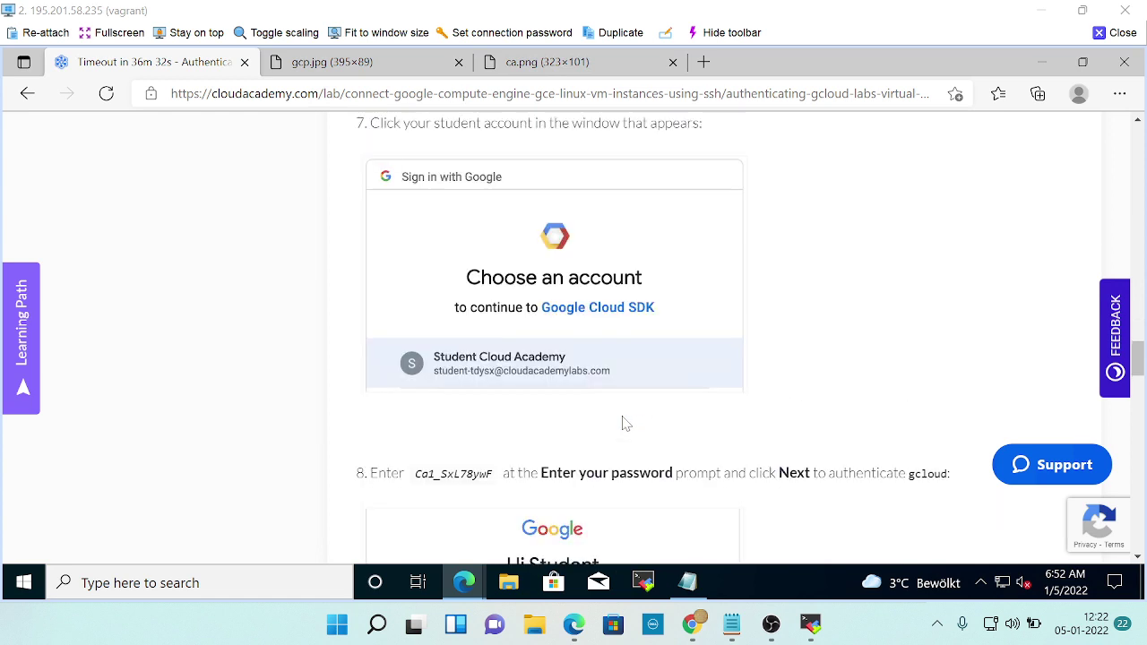
scroll(654, 333, "down", 2)
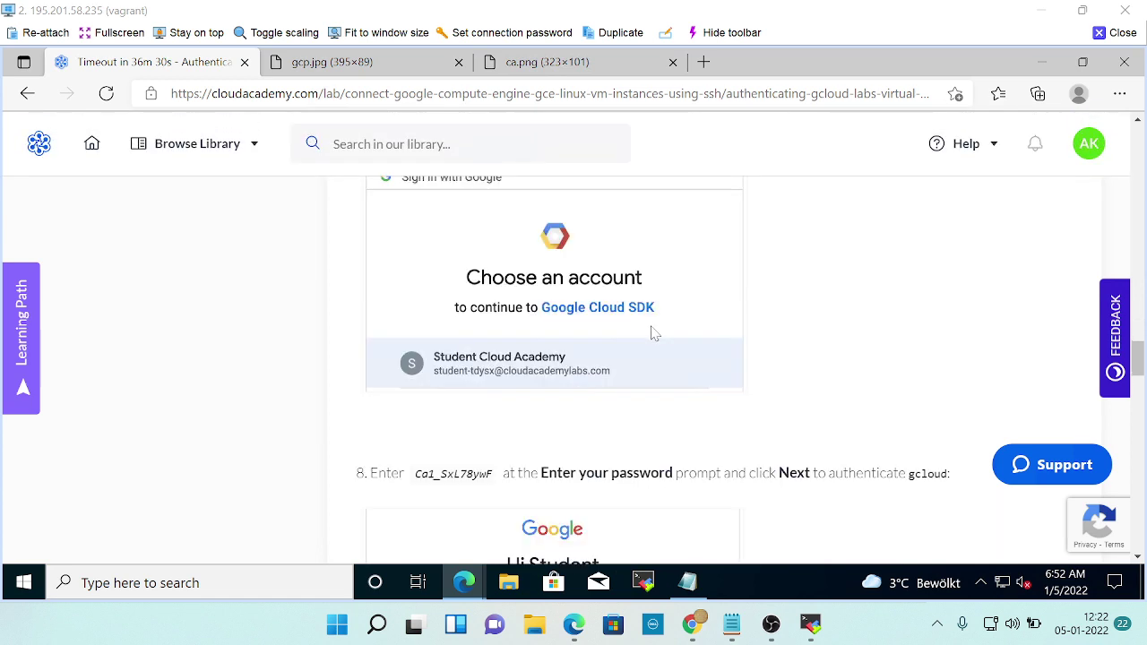
scroll(561, 397, "down", 2)
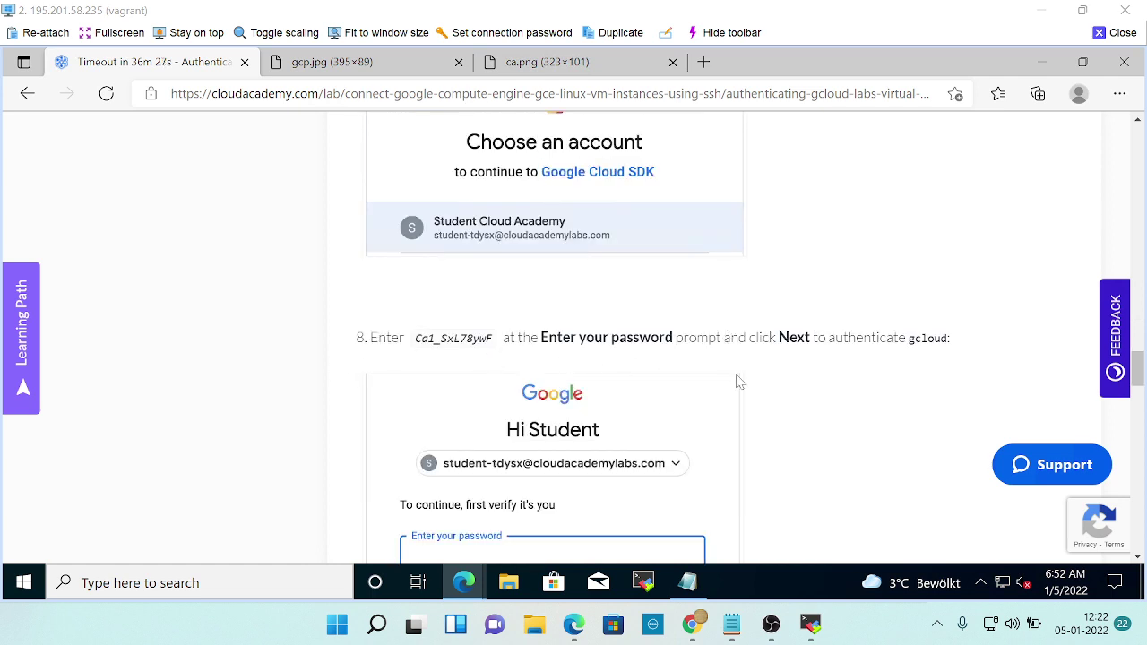
scroll(740, 384, "down", 2)
scroll(830, 309, "down", 2)
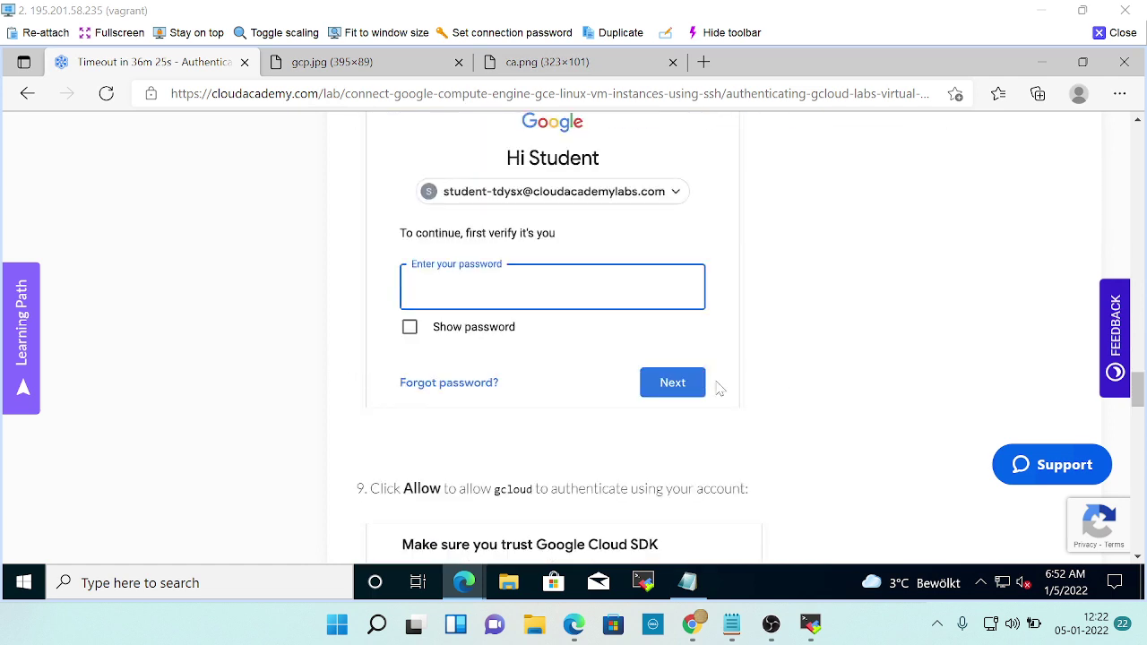
scroll(716, 385, "down", 2)
scroll(707, 377, "down", 7)
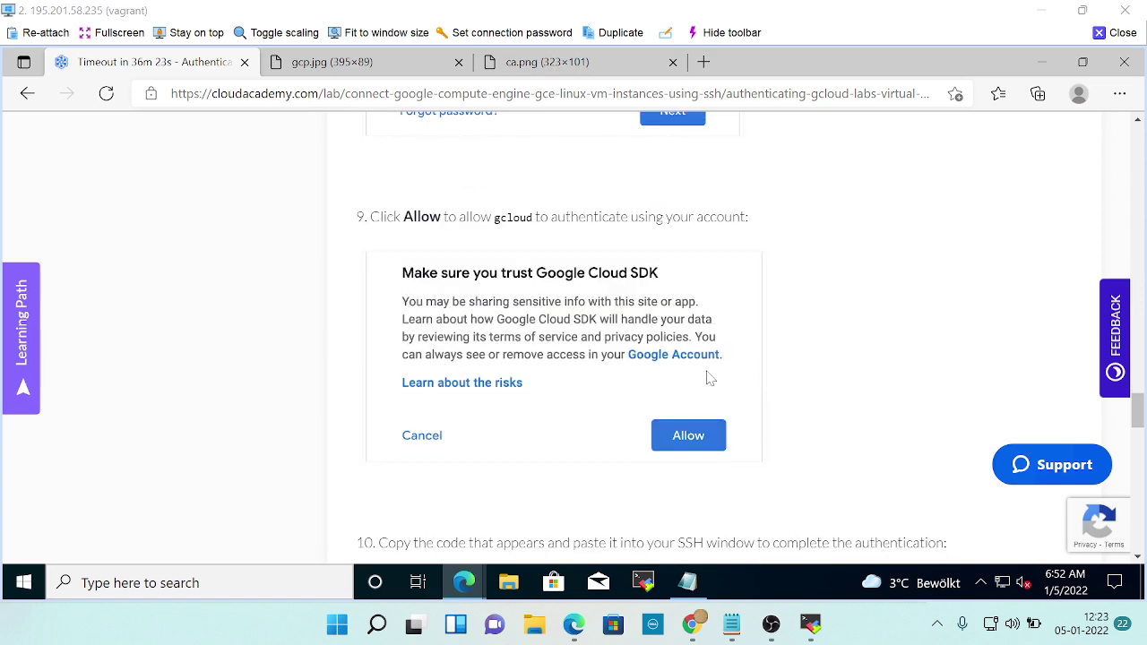
scroll(701, 374, "down", 1)
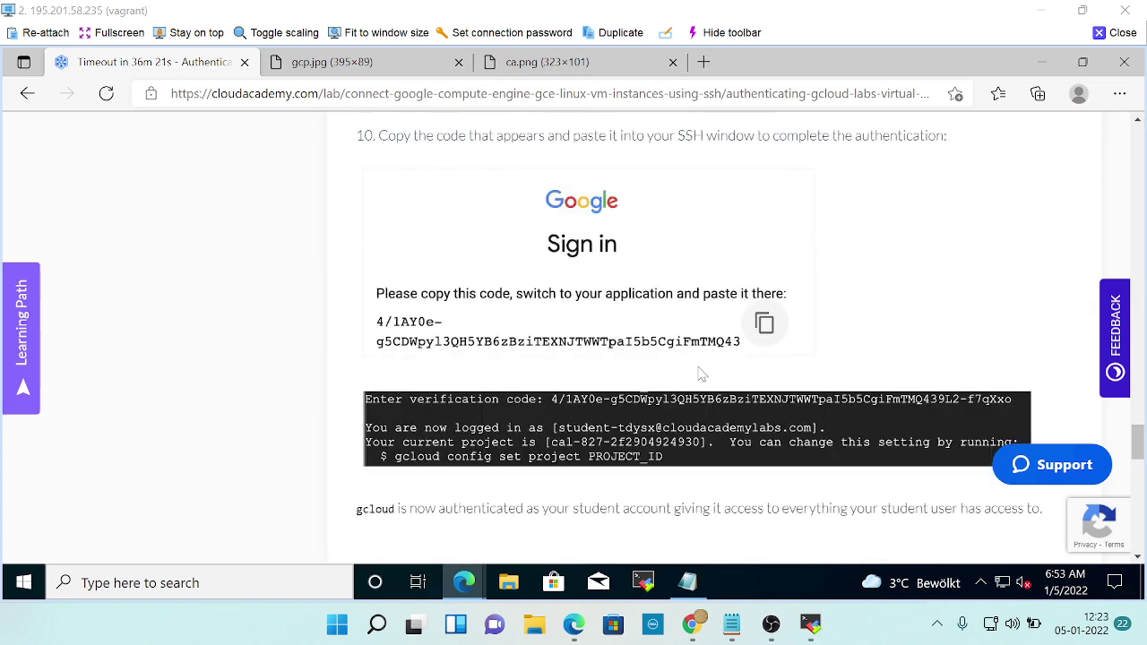
scroll(701, 374, "up", 12)
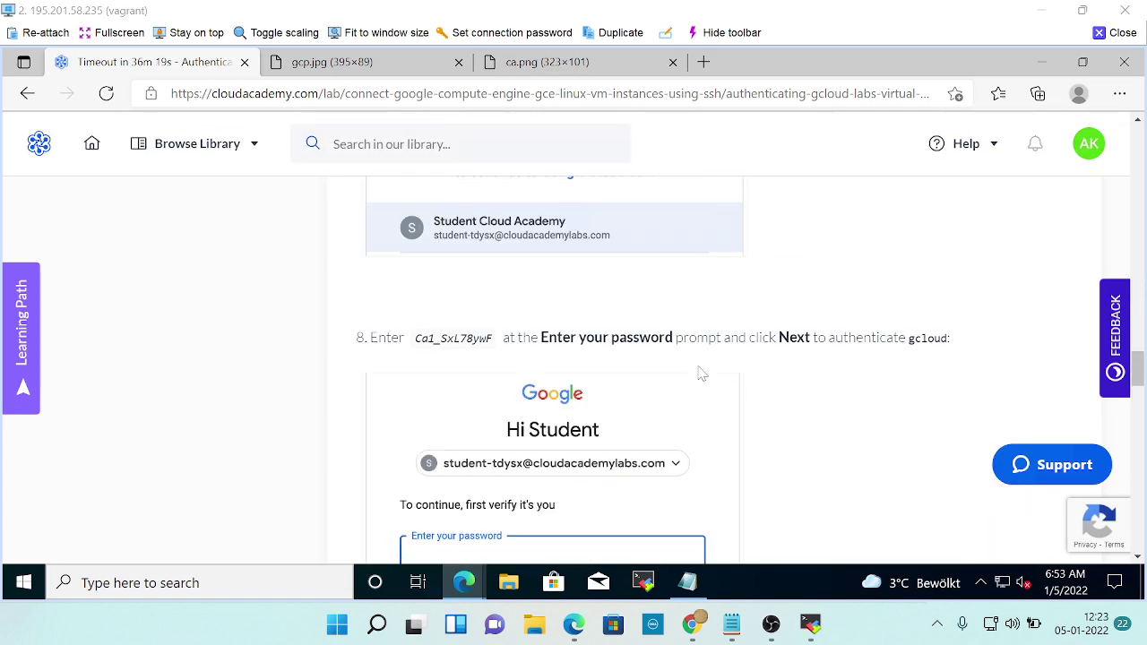
scroll(702, 375, "up", 5)
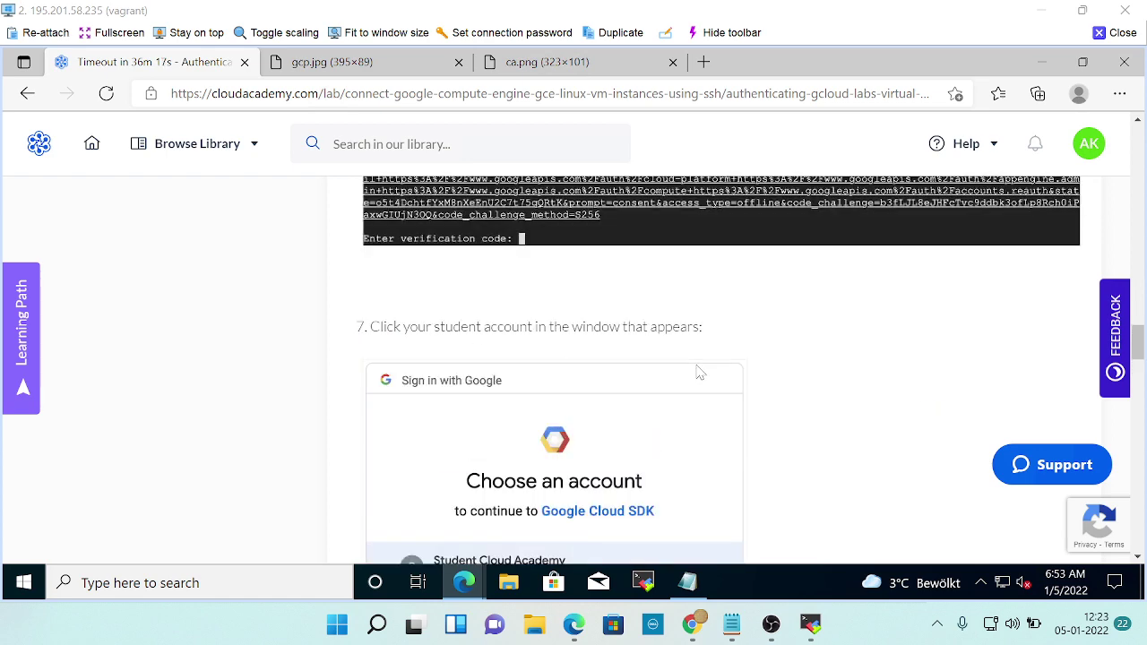
scroll(700, 372, "down", 2)
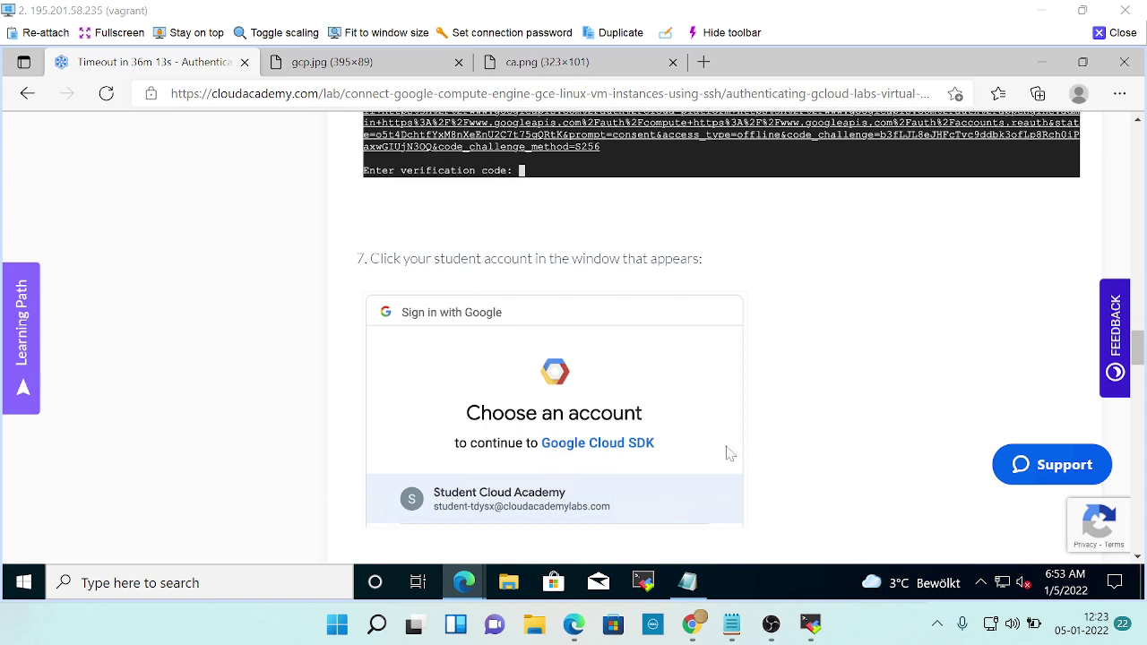
key("alt+Tab")
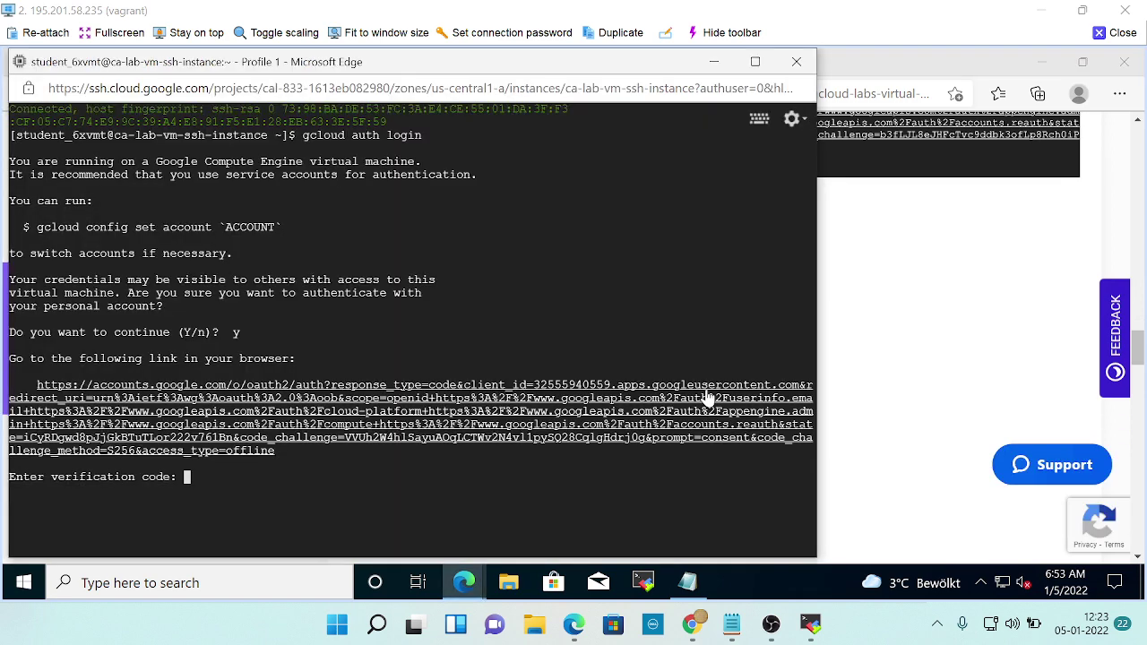
Open the Cloud Console account panel and choose Add account.
key("alt+Tab")
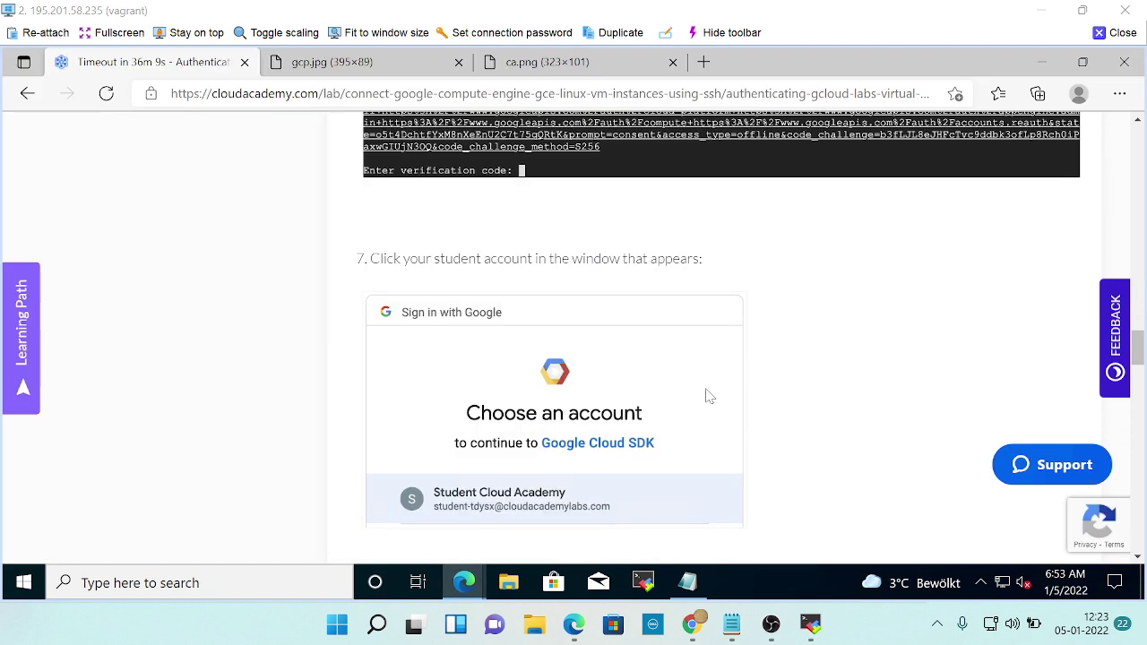
key("alt+Tab")
key("alt+Tab")
key("alt+Tab")
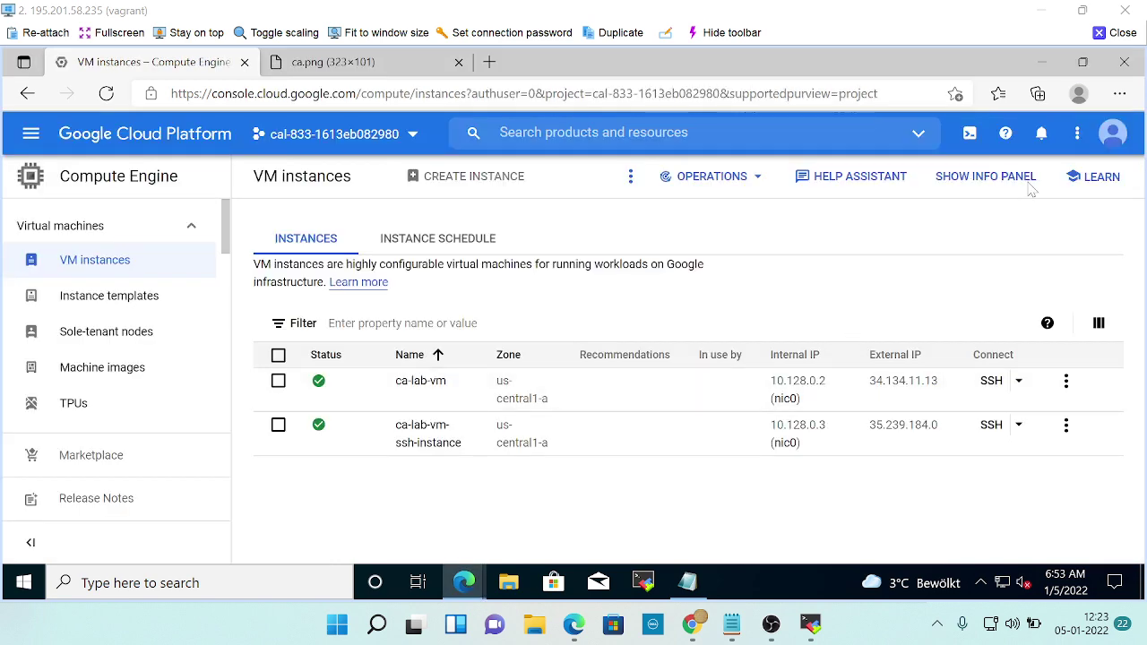
left_click(1113, 136)
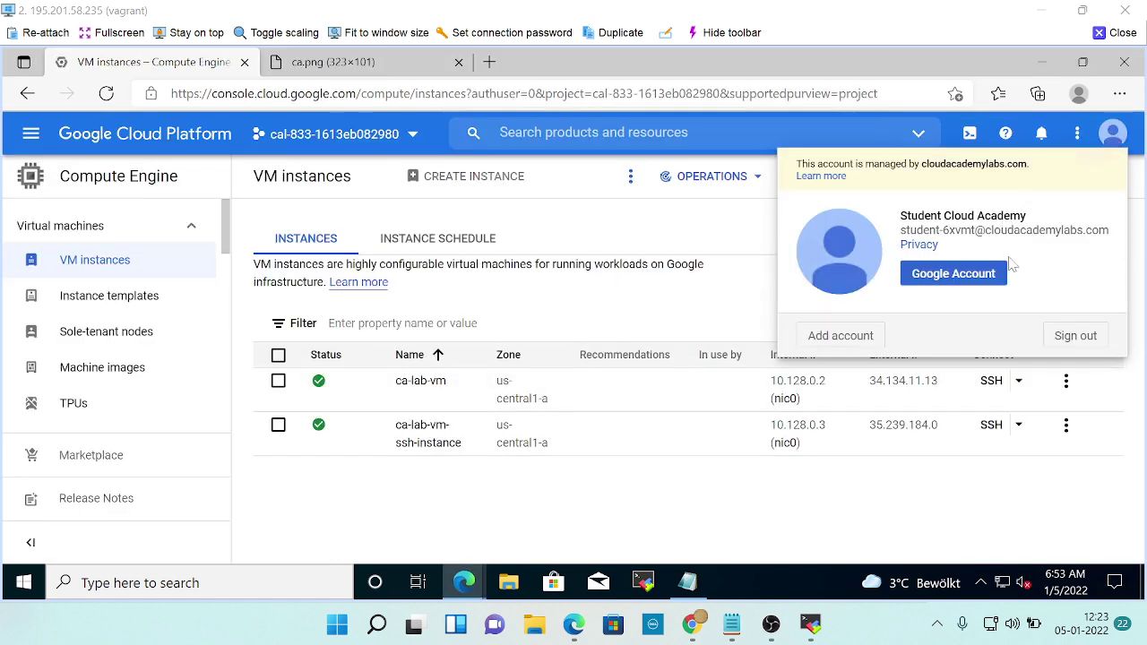
key("alt+Tab")
scroll(666, 391, "down", 2)
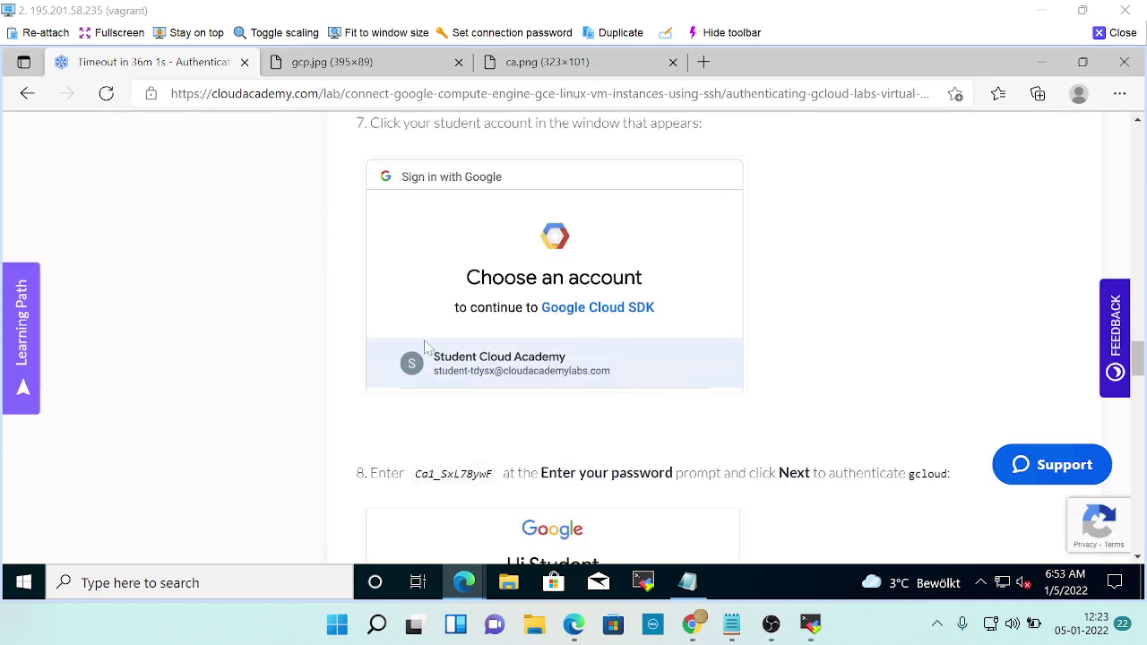
scroll(674, 352, "down", 2)
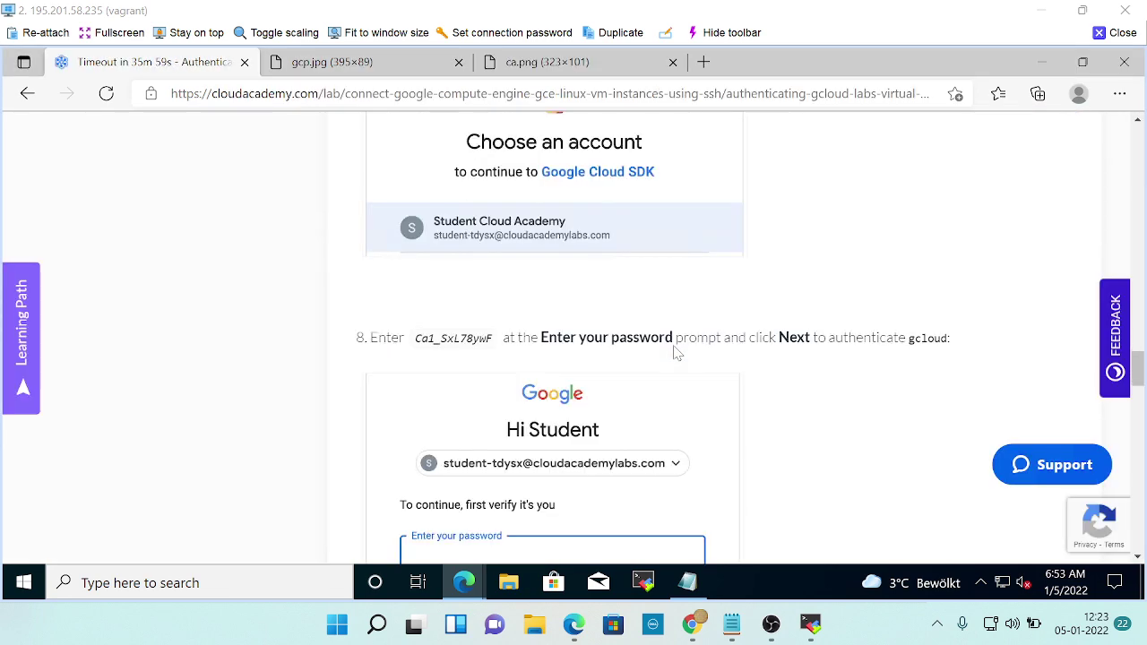
scroll(677, 353, "down", 1)
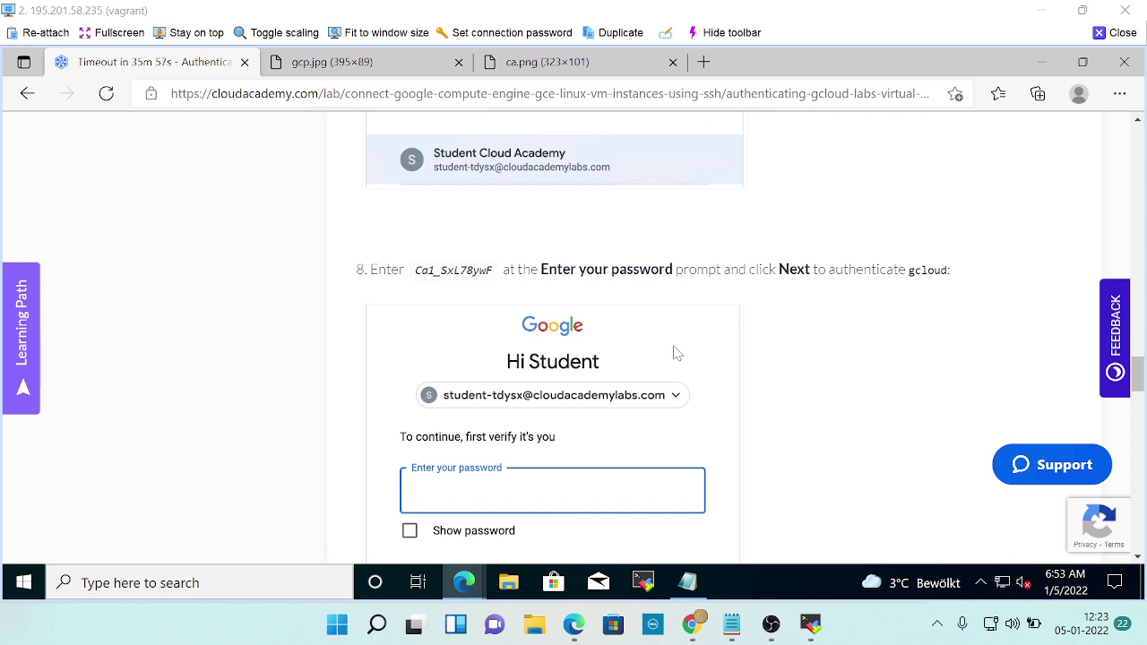
scroll(677, 353, "up", 3)
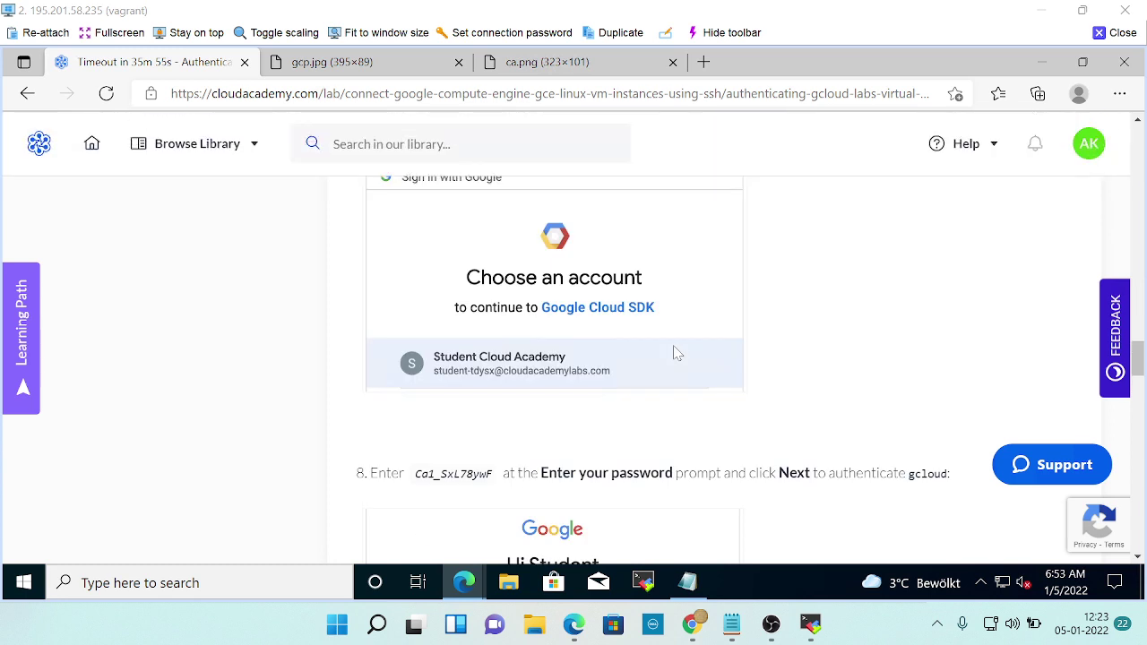
key("alt+Tab")
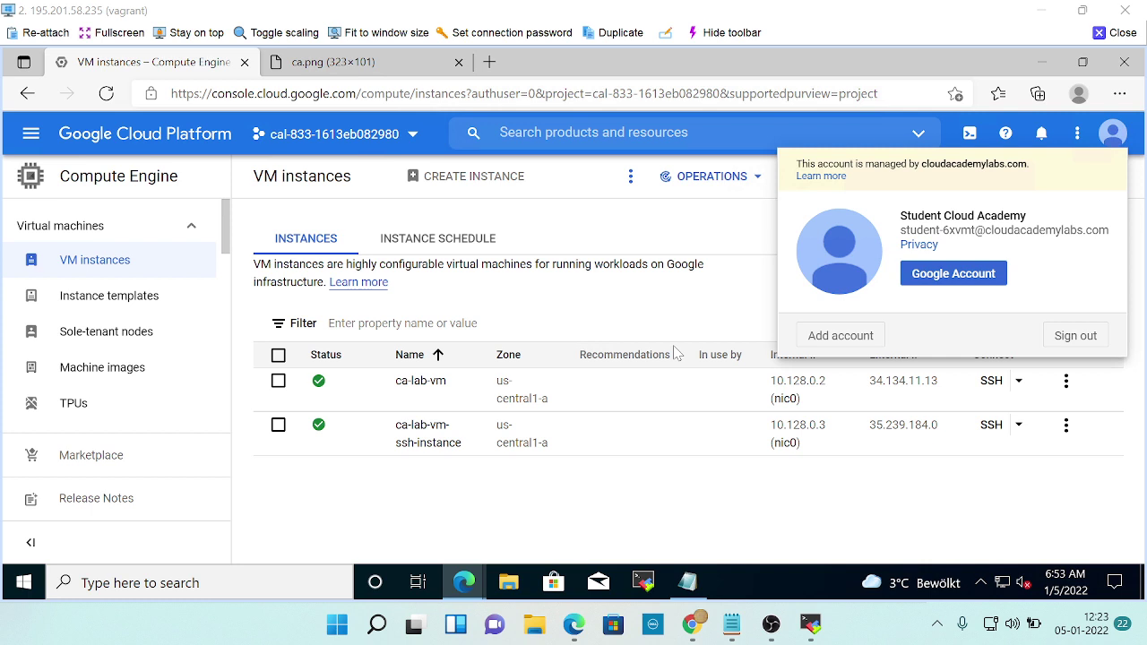
left_click(843, 337)
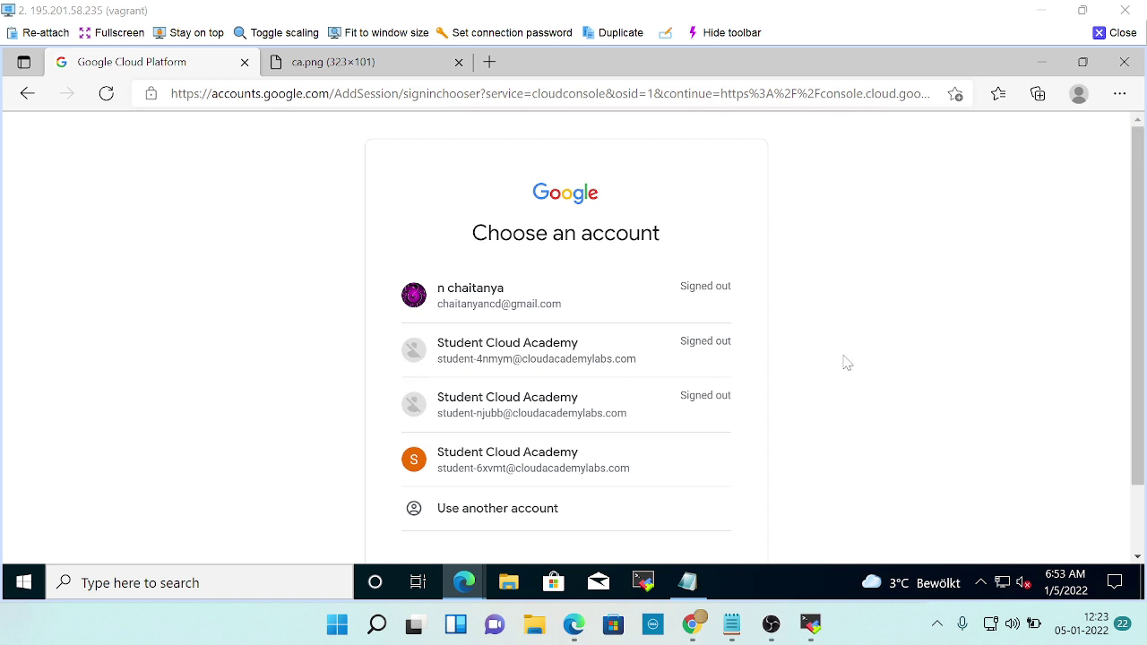
Check the lab instructions, then go Back from the account chooser to VM instances.
key("alt+Tab")
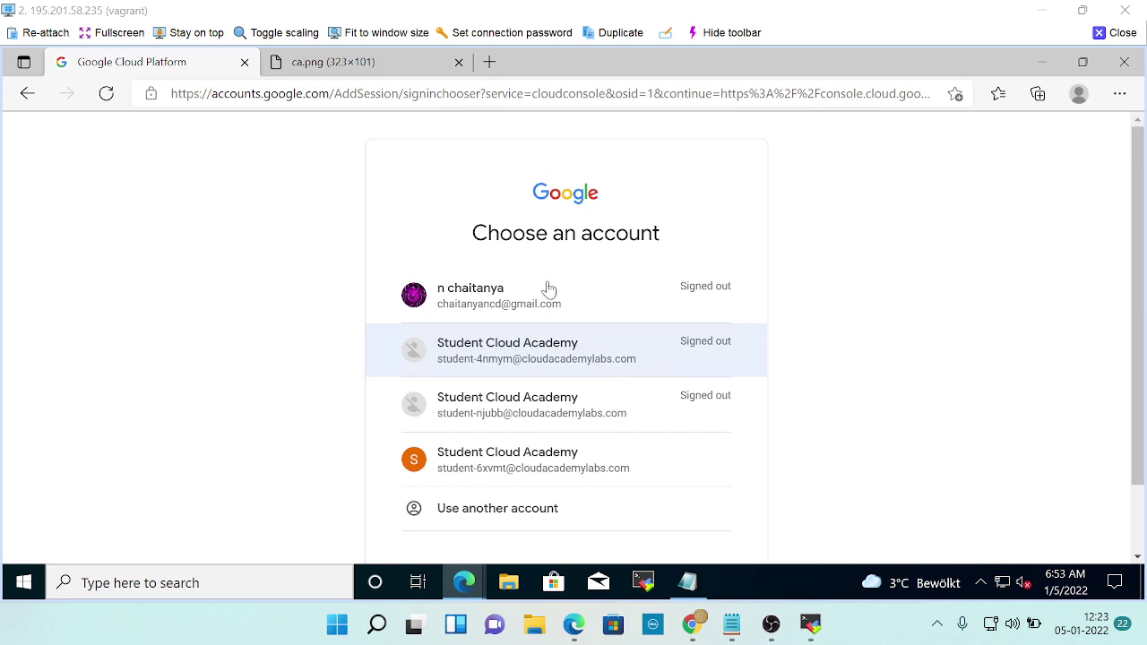
key("alt+Tab")
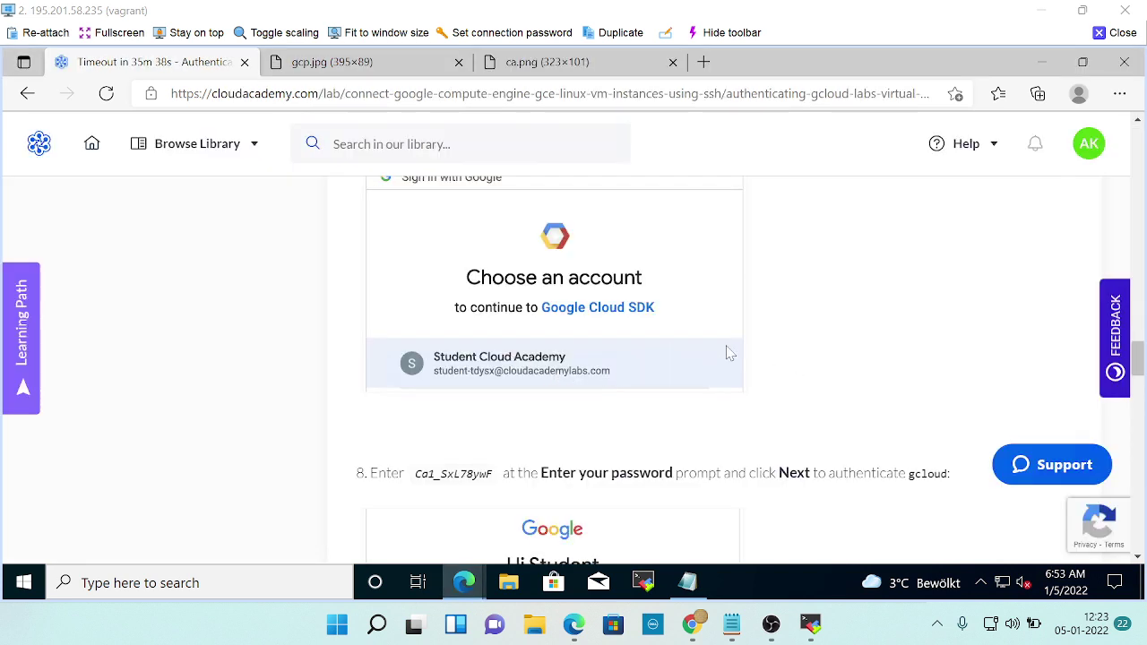
scroll(728, 352, "up", 2)
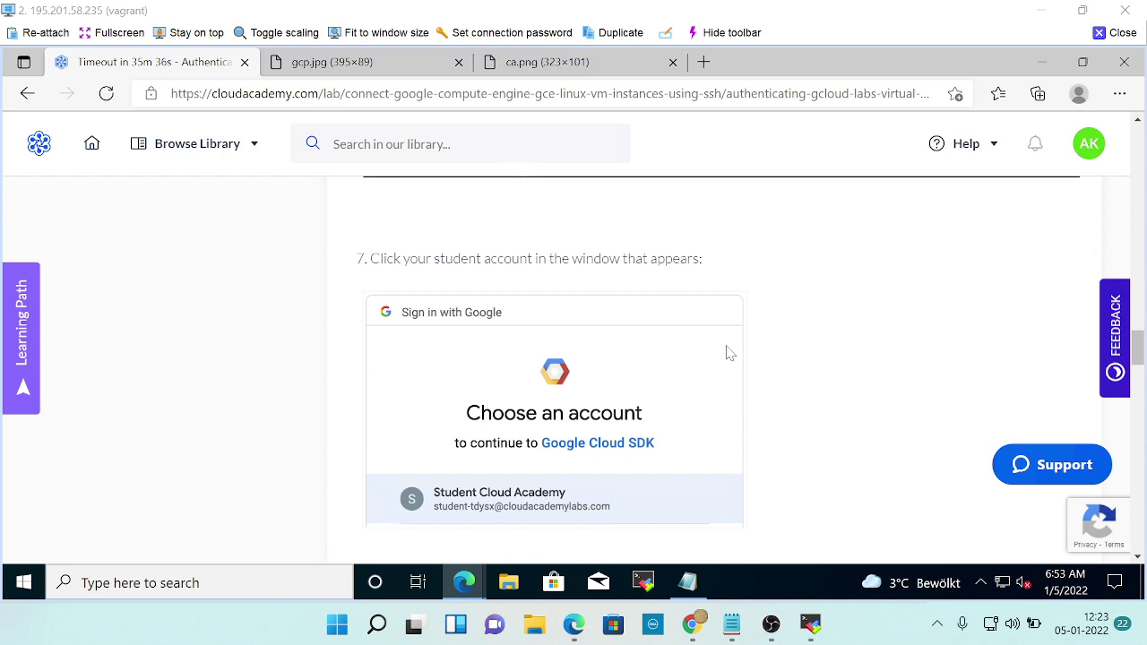
scroll(727, 352, "down", 3)
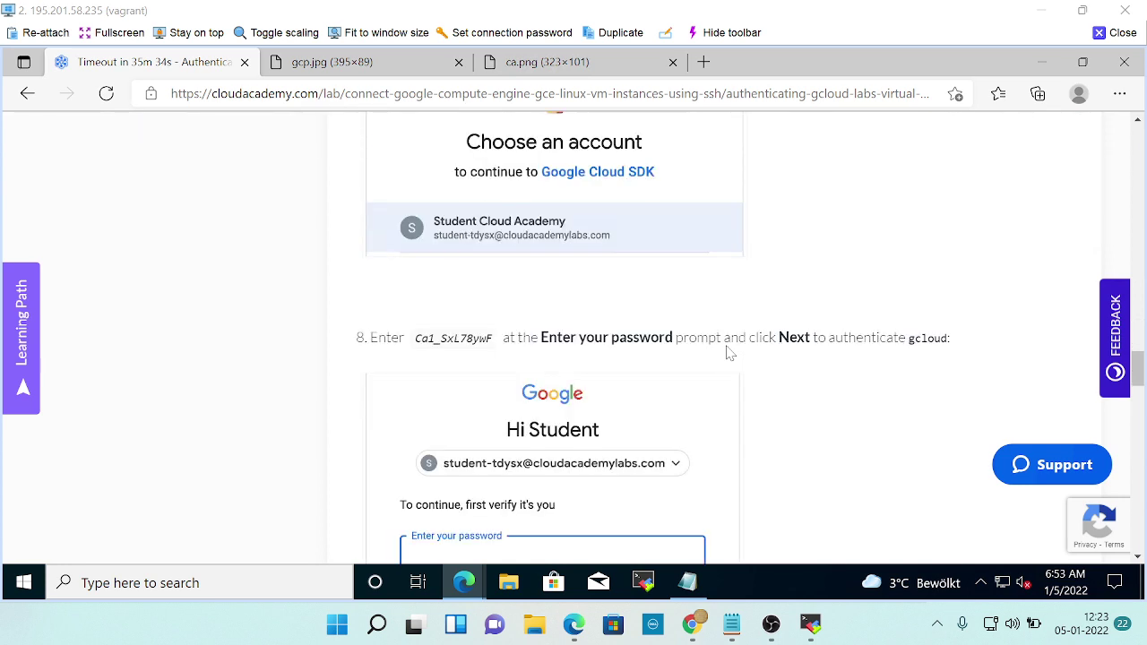
scroll(731, 354, "down", 1)
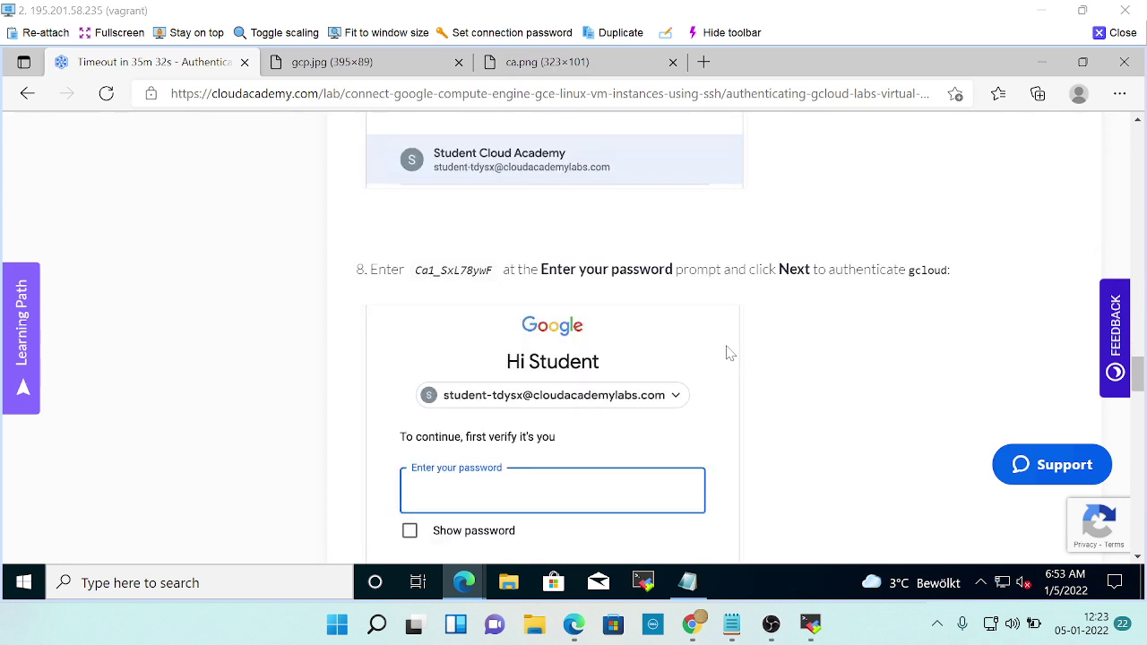
key("alt+Tab")
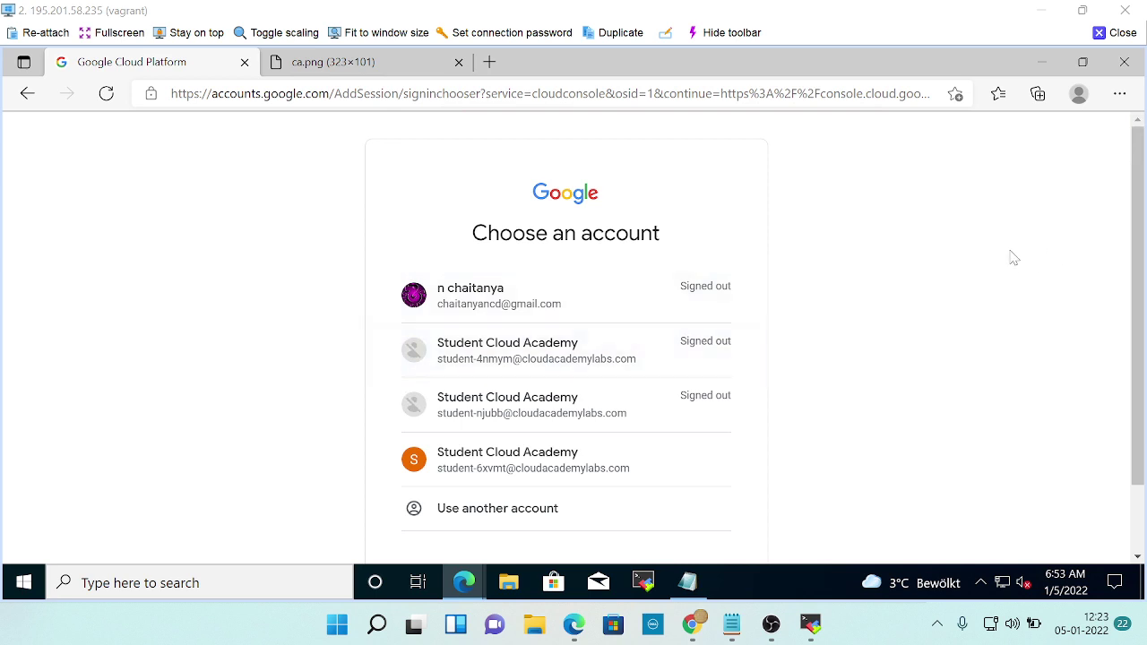
left_click(27, 94)
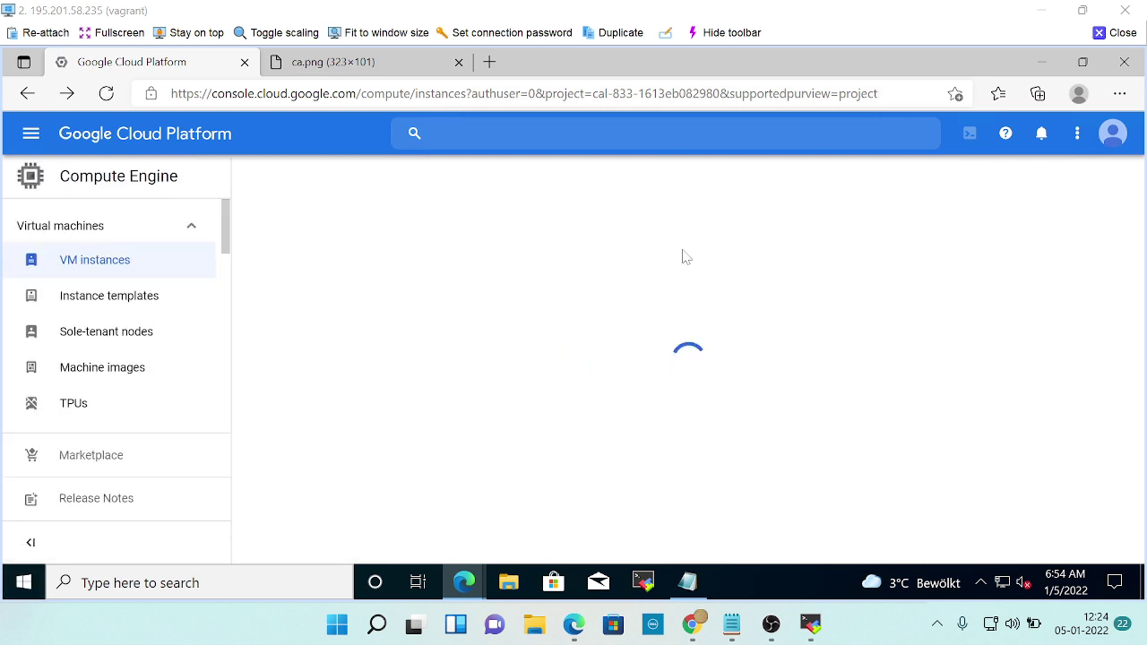
View which student account is signed into the browser and the console.
left_click(1081, 96)
left_click(793, 244)
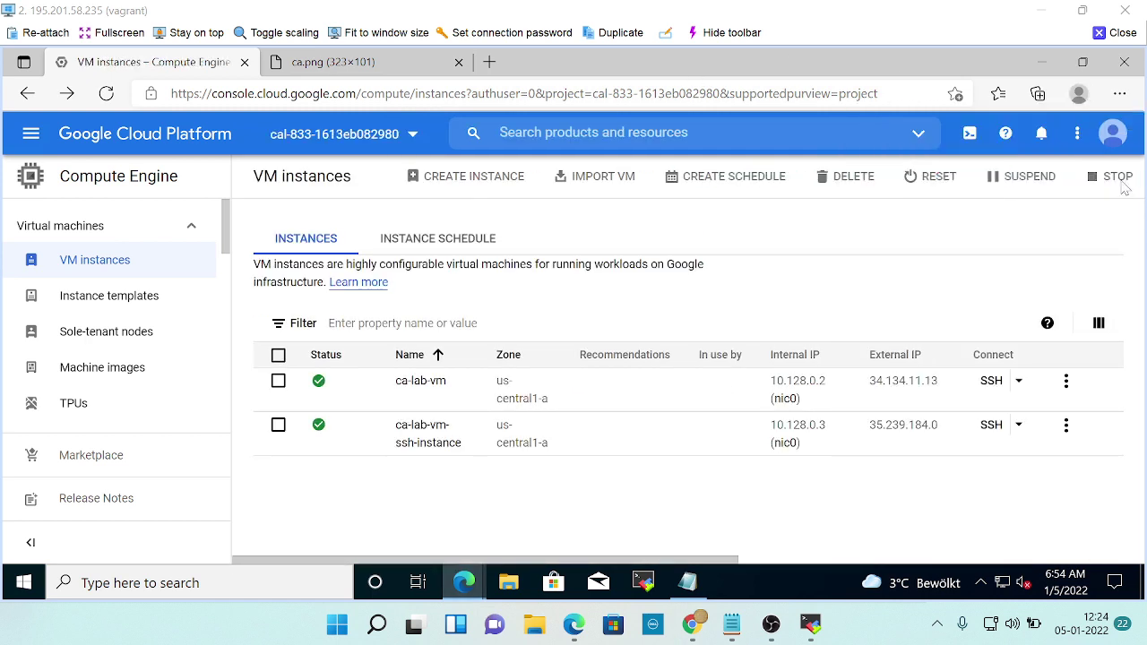
left_click(1112, 134)
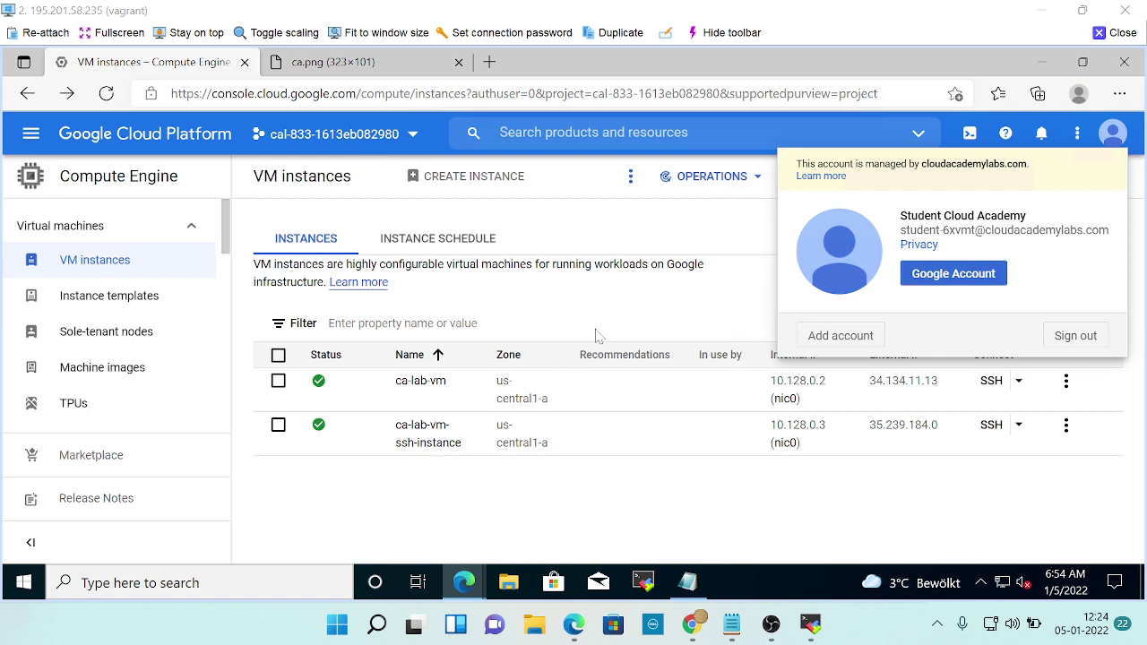
key("alt+Tab")
Scroll through lab steps 5–8 up to the gcloud verification-code prompt and step 7's account chooser.
scroll(201, 338, "up", 2)
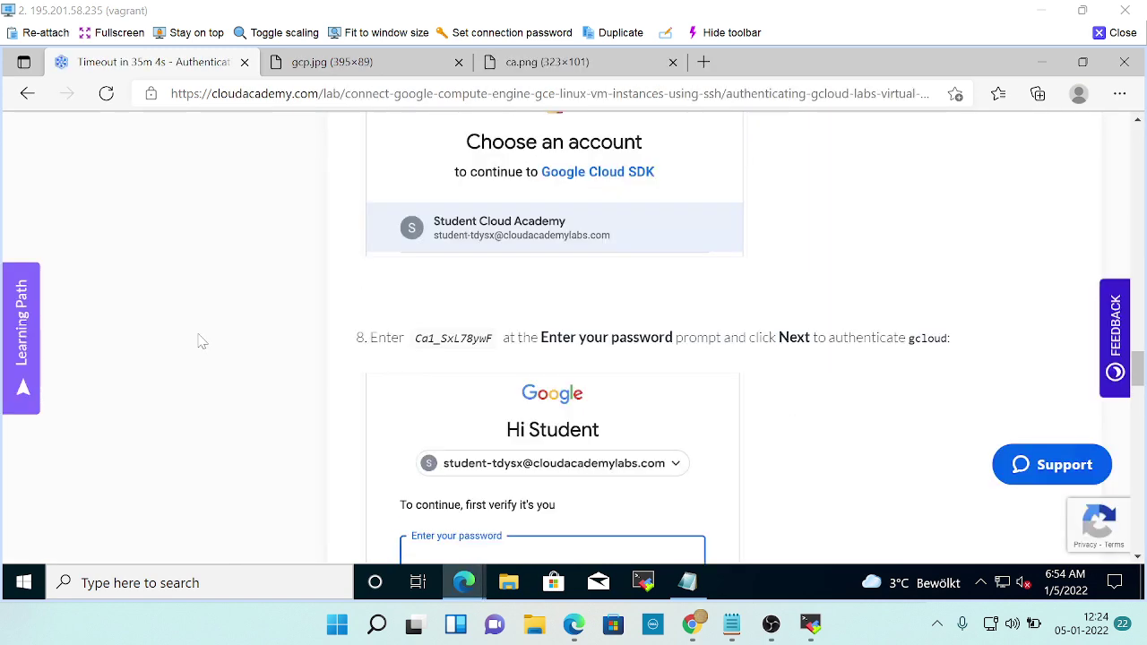
scroll(202, 340, "up", 2)
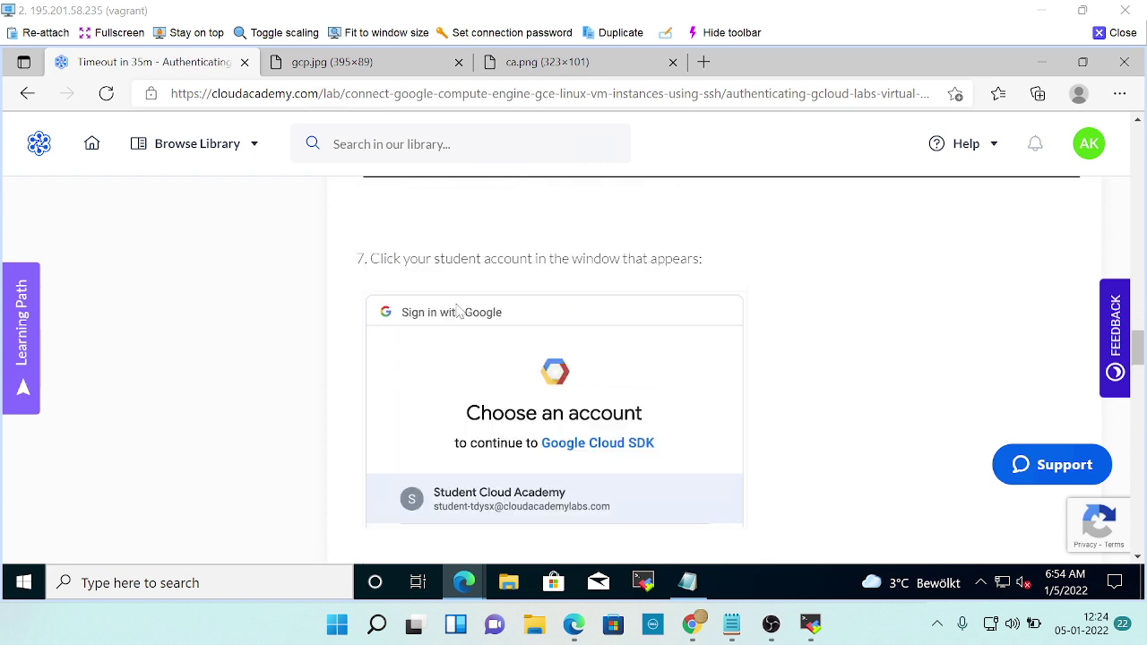
scroll(202, 341, "down", 2)
scroll(563, 333, "down", 1)
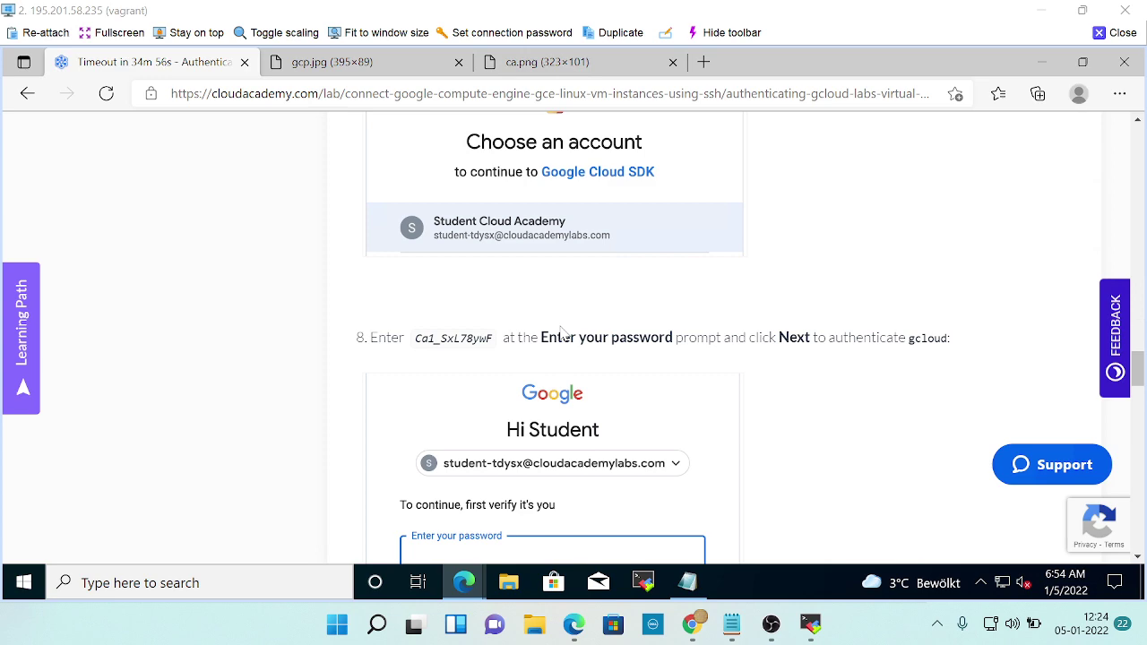
scroll(561, 332, "up", 9)
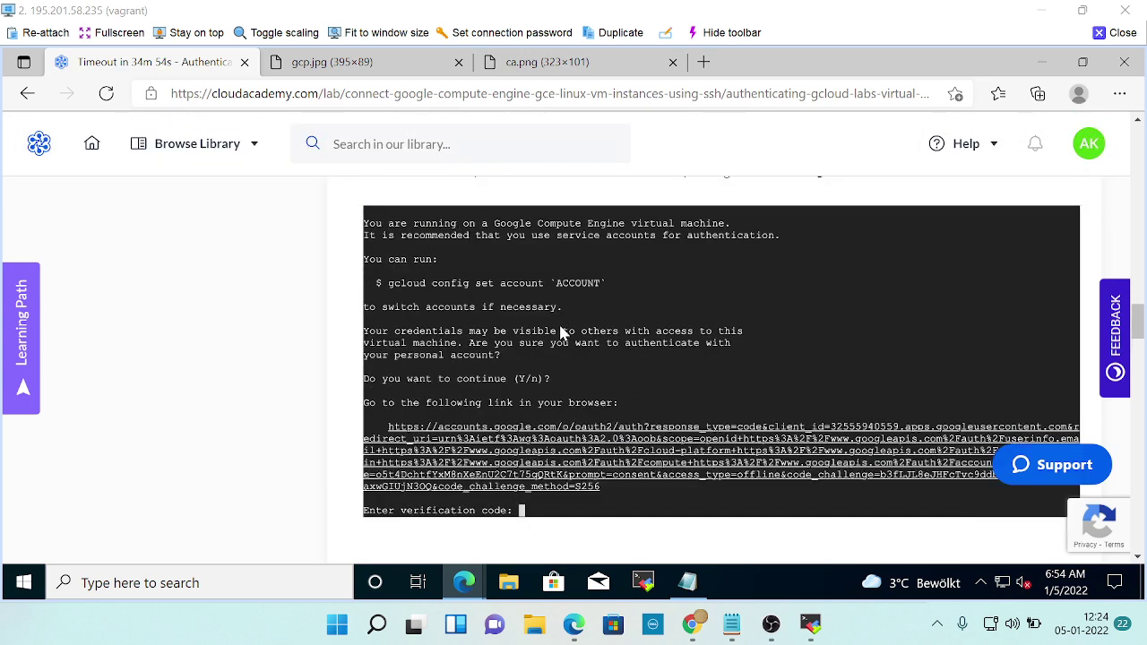
scroll(561, 331, "up", 2)
scroll(561, 332, "down", 5)
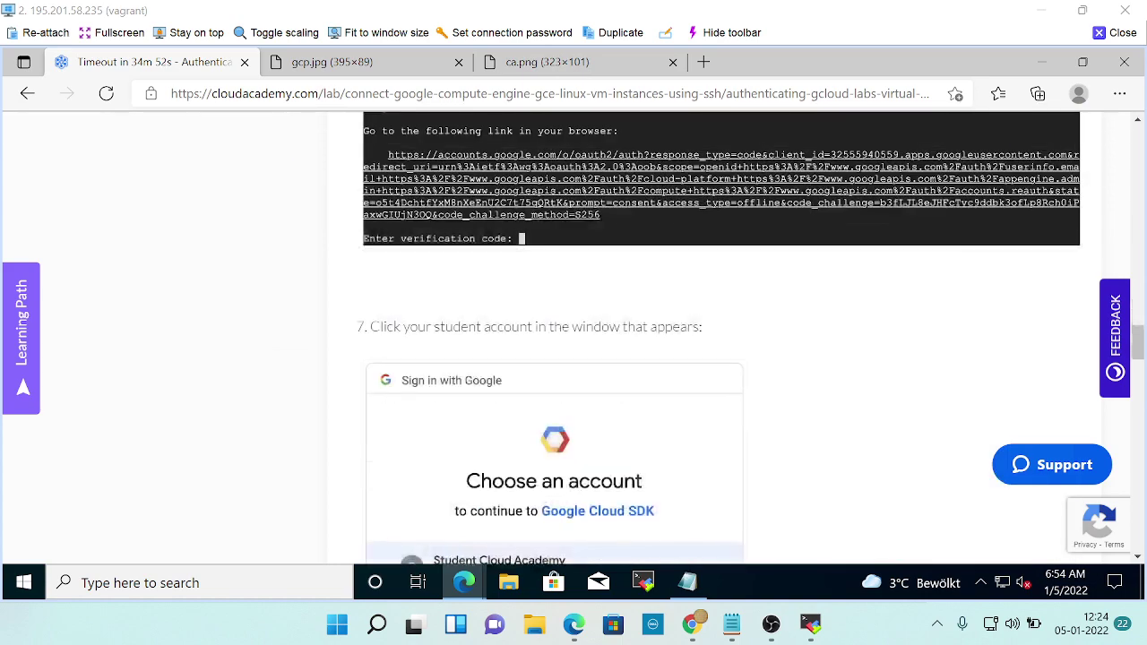
scroll(563, 333, "up", 18)
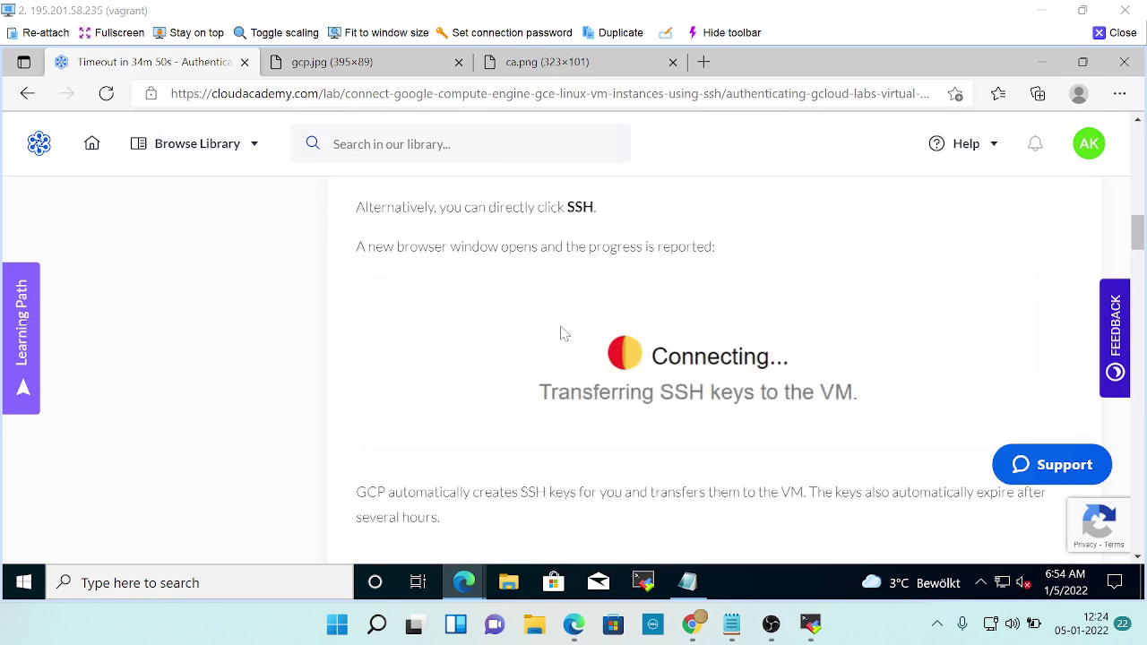
scroll(563, 334, "up", 14)
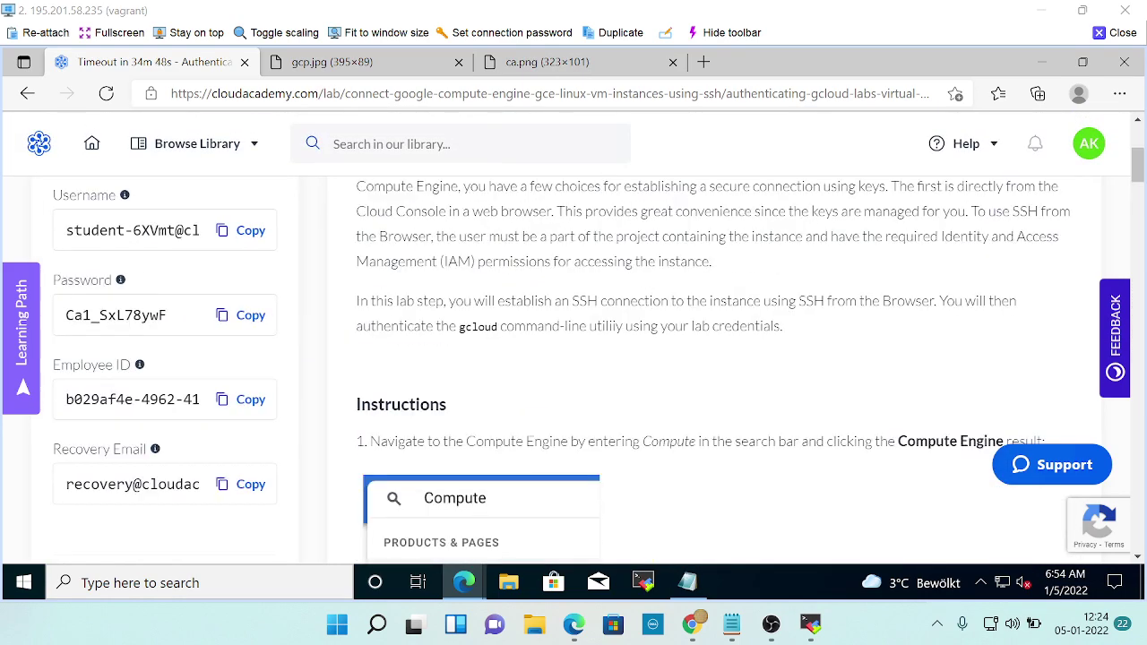
scroll(563, 354, "down", 15)
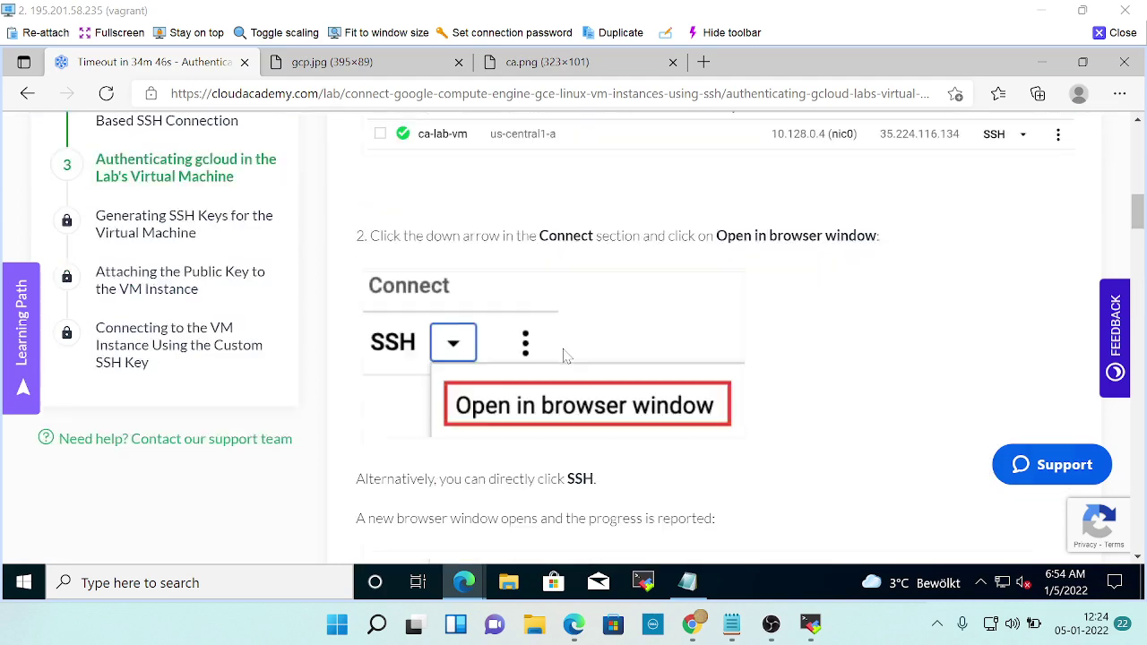
scroll(563, 357, "down", 12)
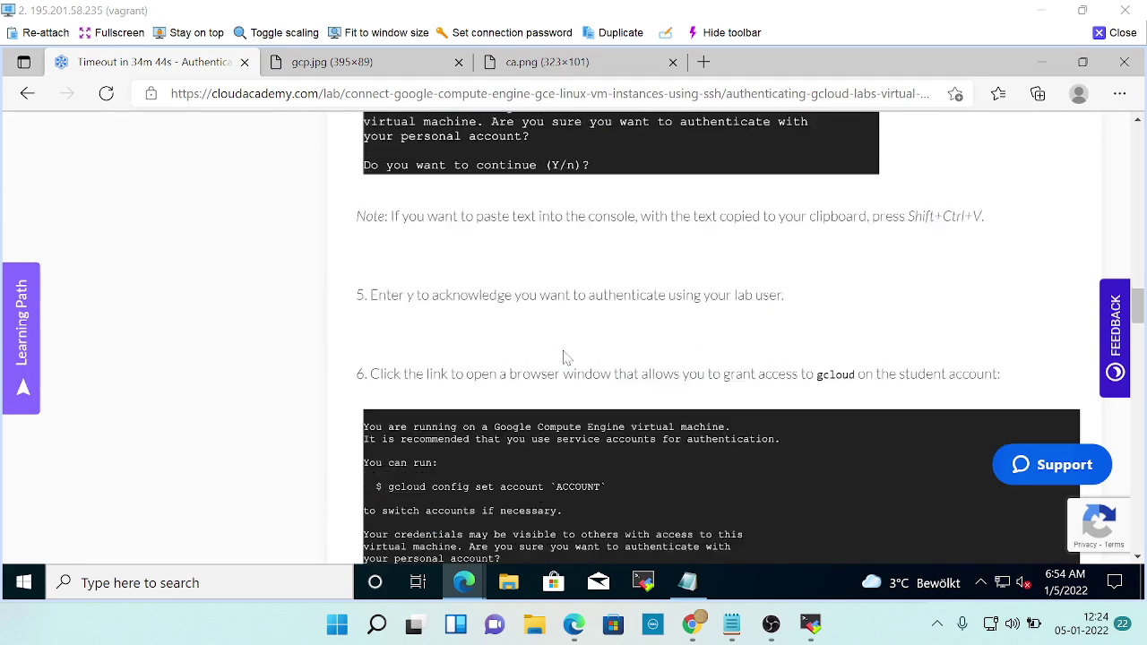
scroll(562, 357, "down", 3)
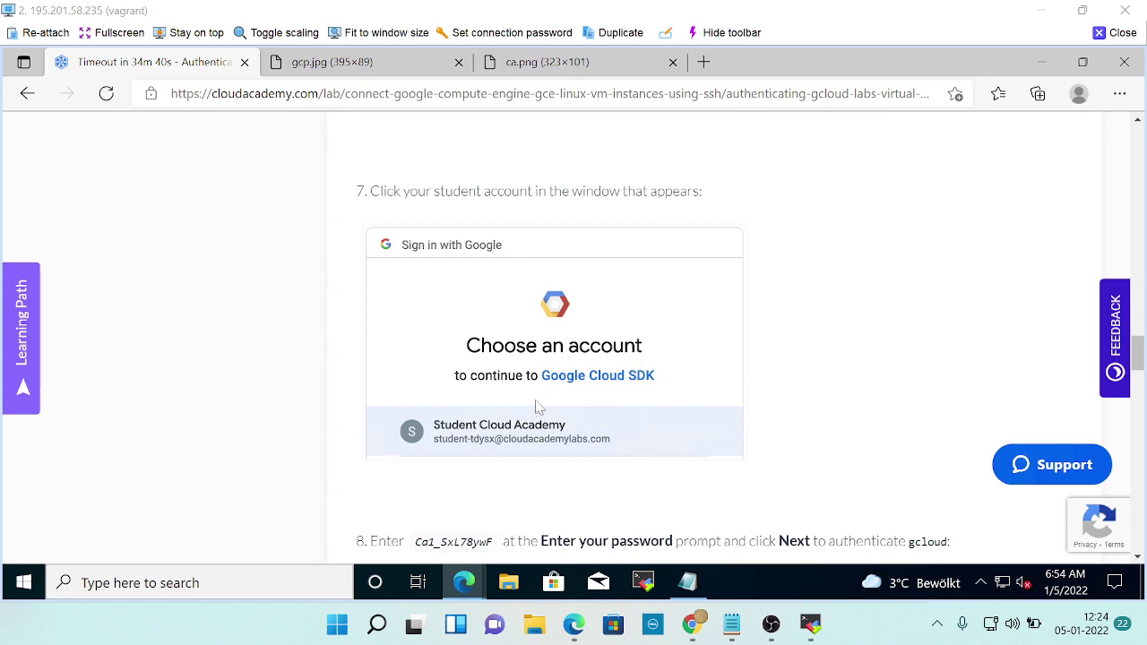
scroll(701, 482, "down", 2)
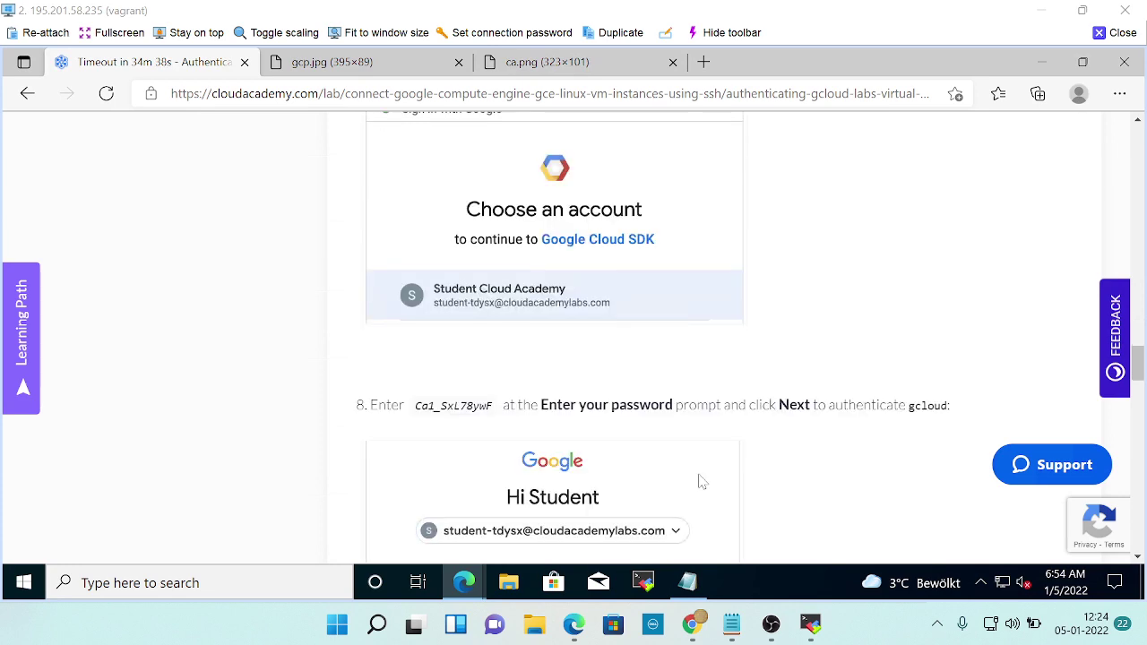
scroll(702, 482, "up", 7)
scroll(701, 482, "up", 3)
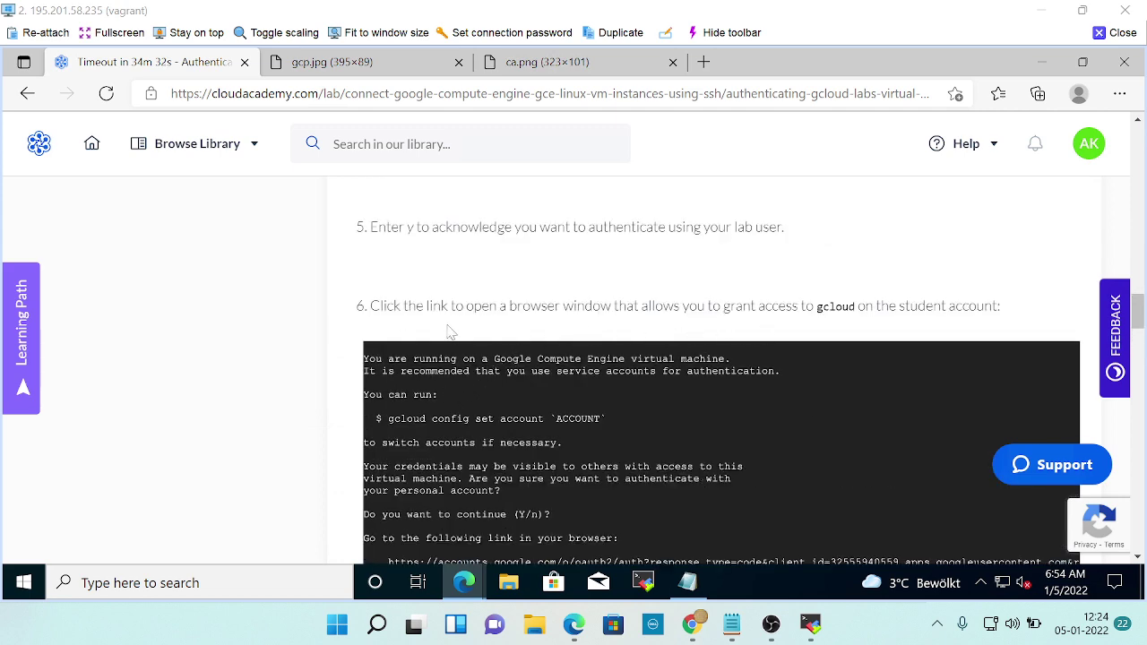
scroll(664, 324, "down", 5)
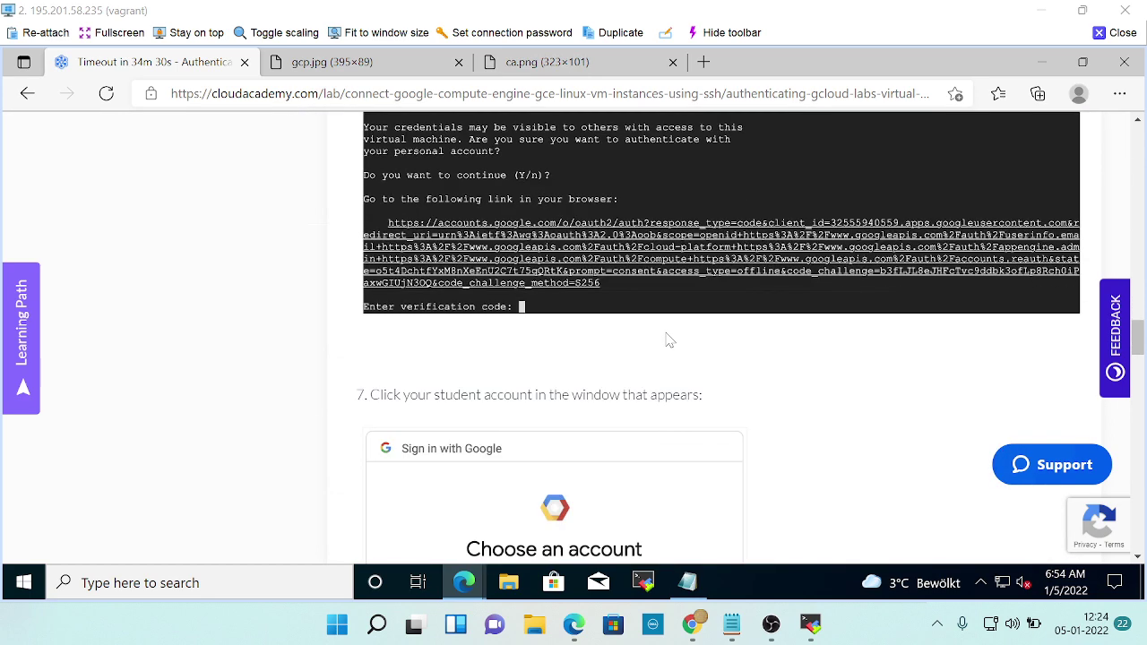
Open the gcloud authorization link from the SSH terminal to reach Google's Select account page.
key("alt+Tab")
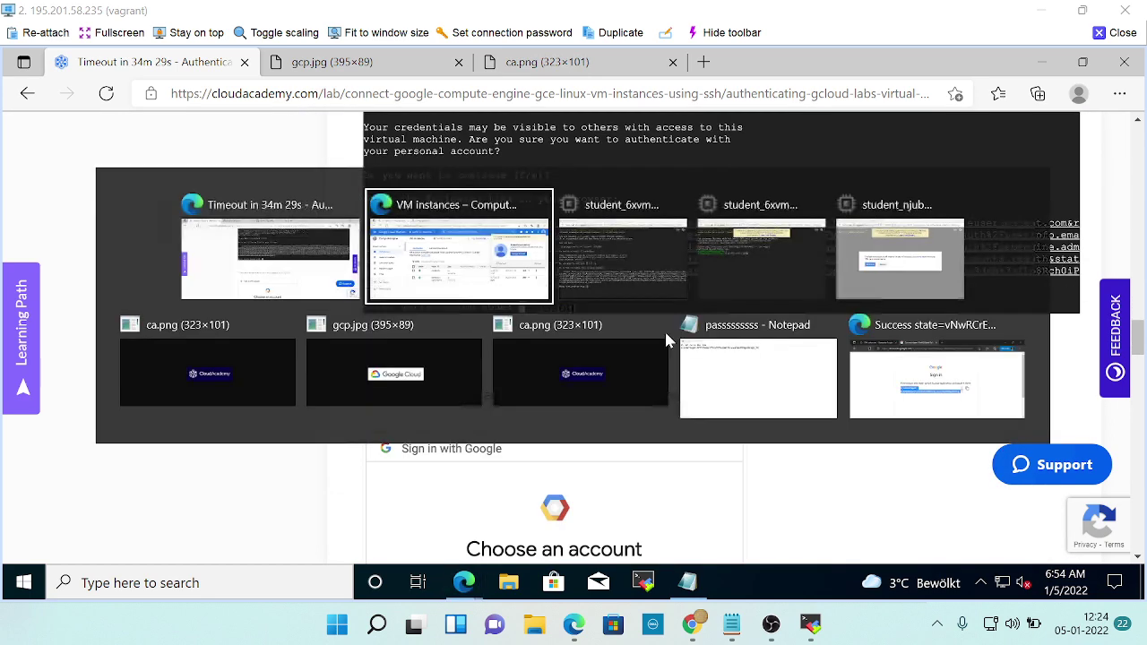
key("alt+Tab")
key("alt+Tab")
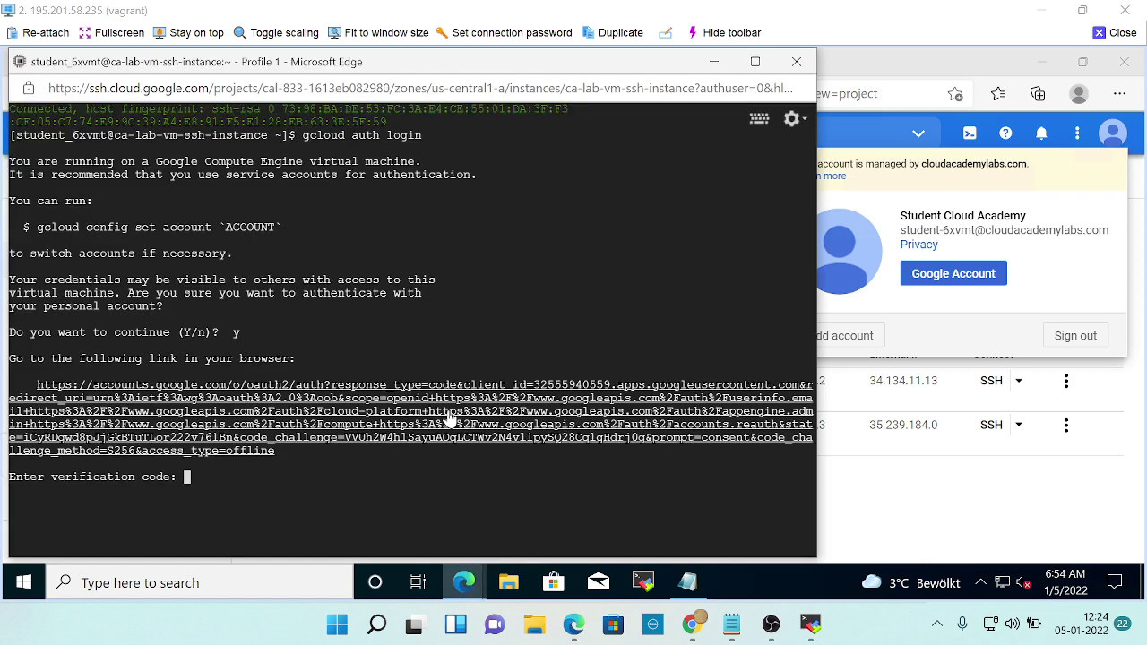
left_click(448, 418)
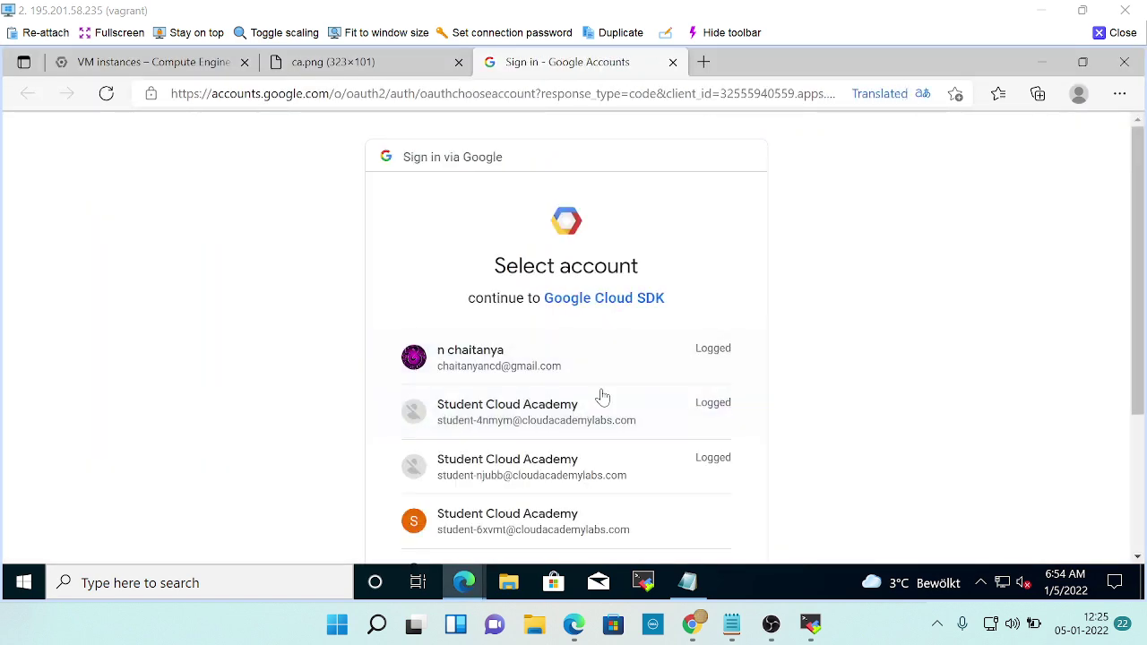
scroll(609, 412, "down", 1)
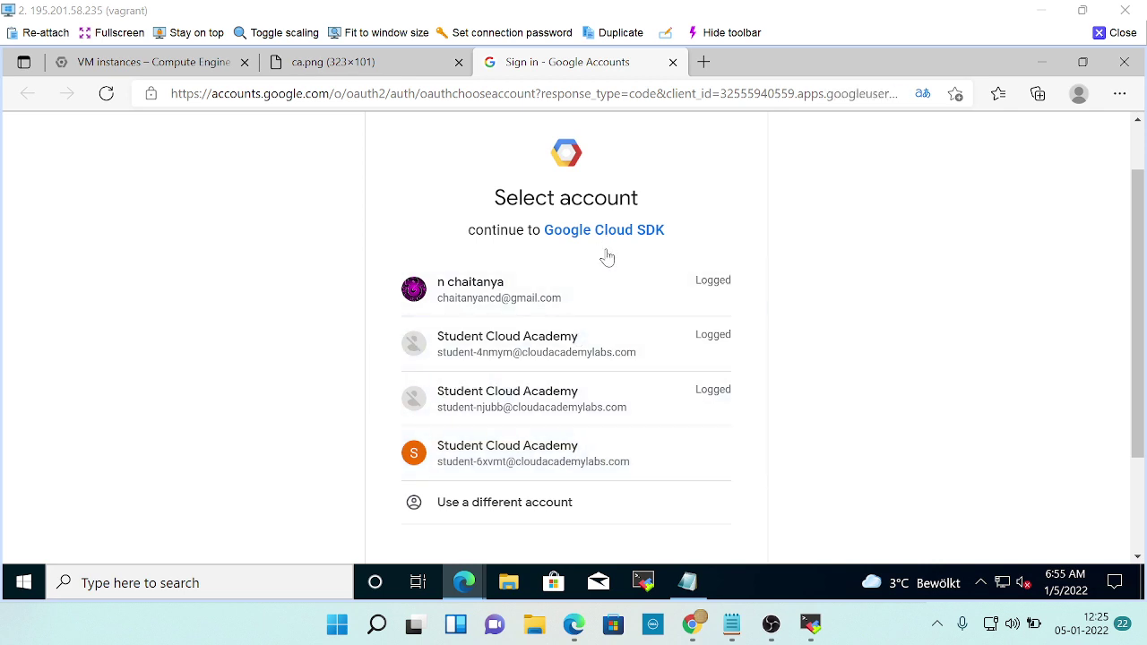
Return to the lab instructions and scroll down to step 8's password sign-in.
key("alt+Tab")
key("alt+Tab")
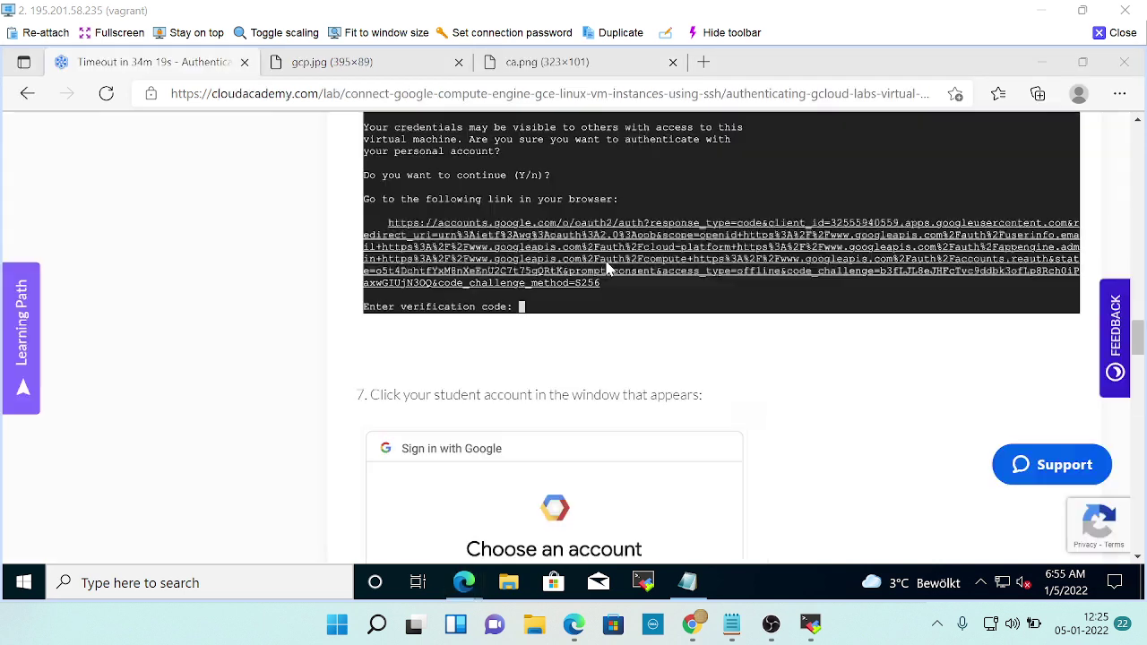
scroll(592, 434, "down", 2)
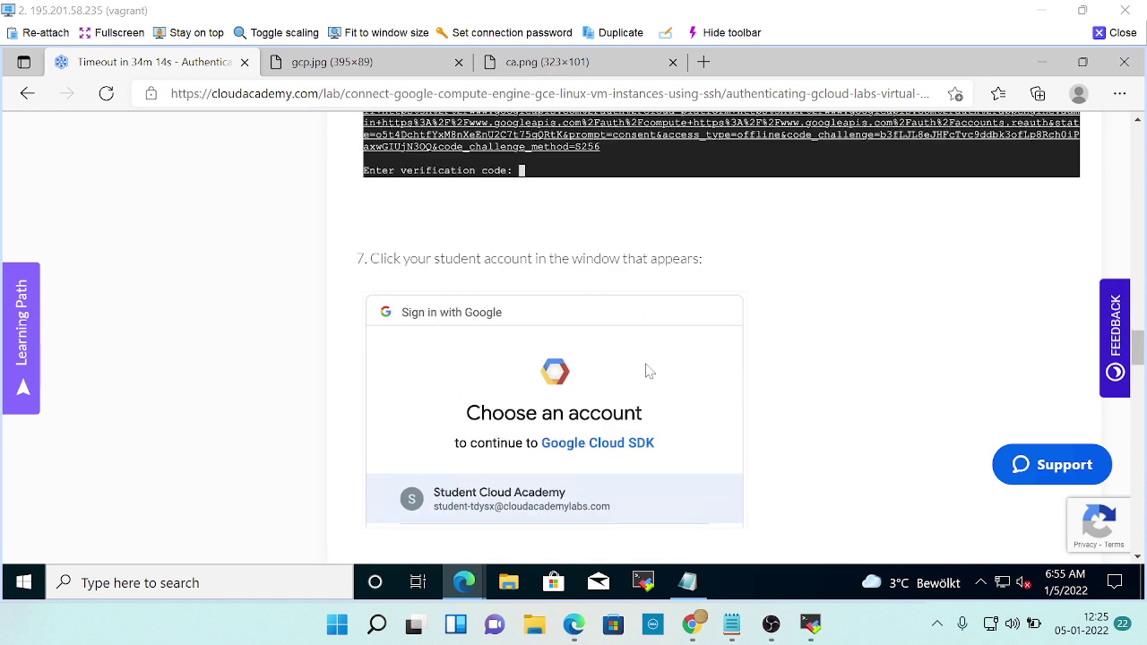
scroll(648, 370, "down", 1)
scroll(554, 451, "down", 2)
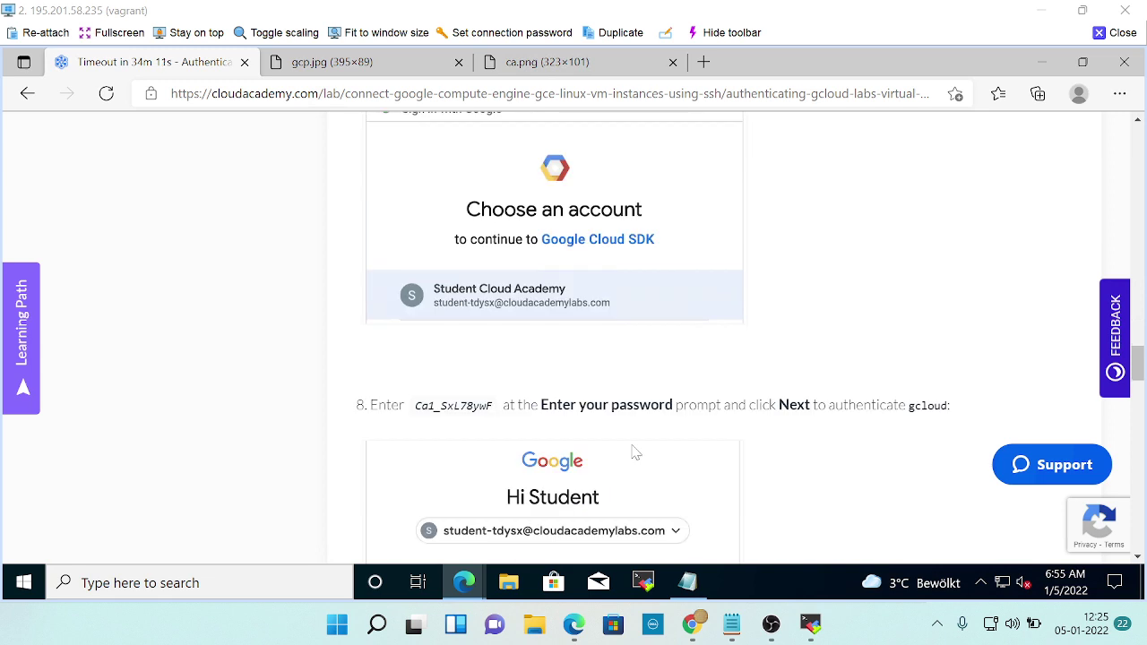
scroll(634, 453, "down", 1)
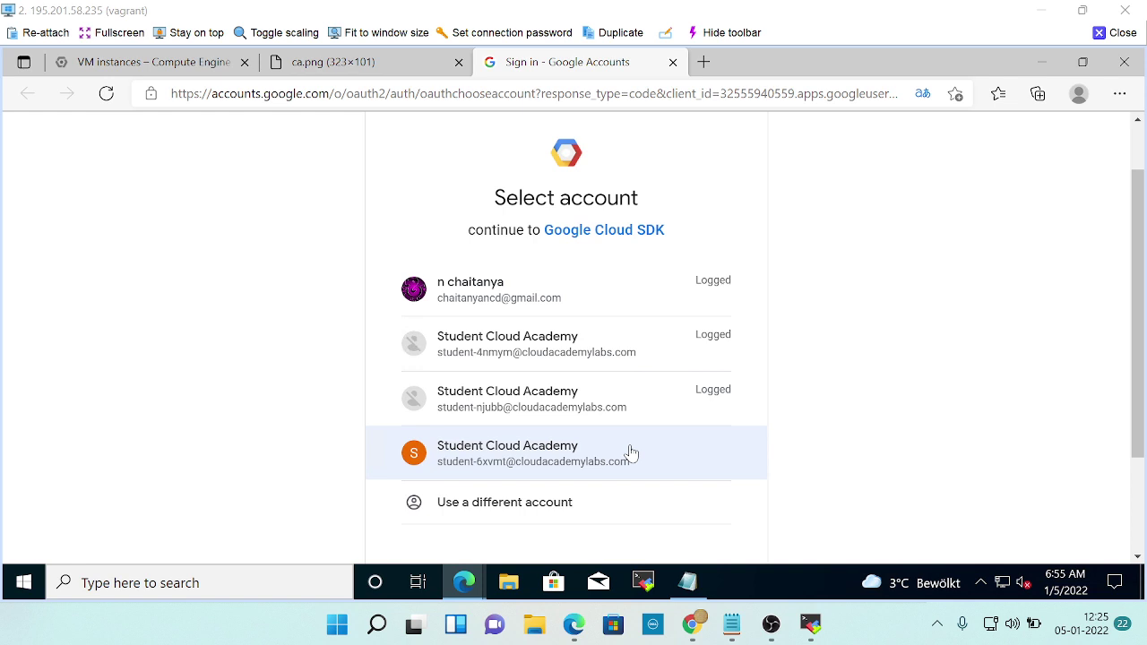
key("alt+Tab")
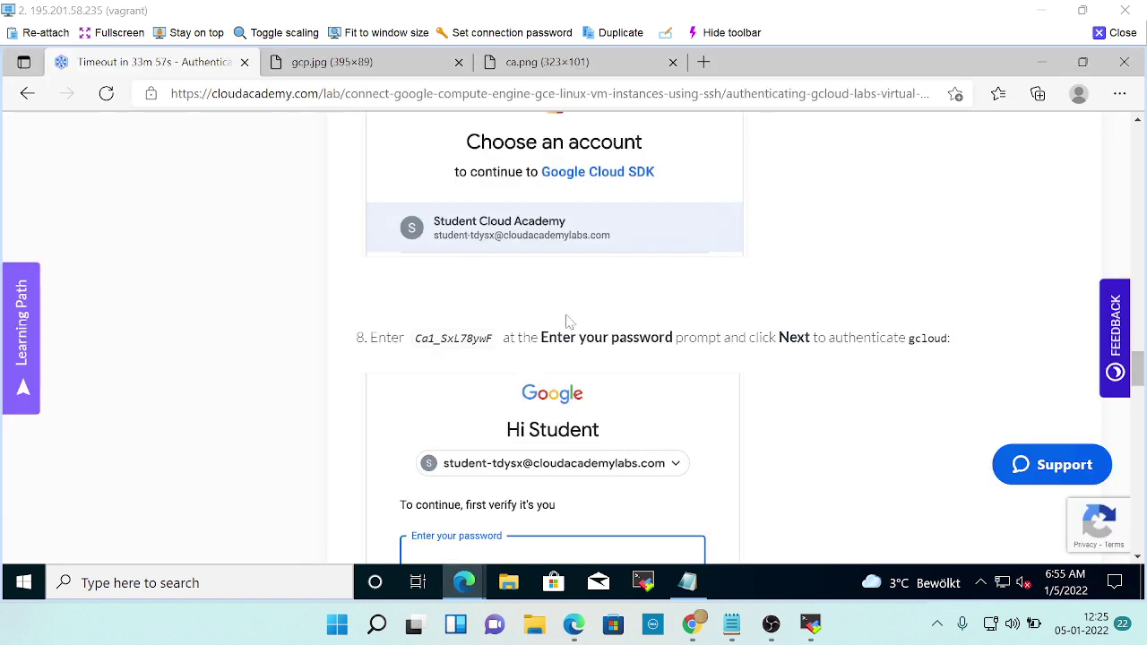
scroll(551, 275, "up", 2)
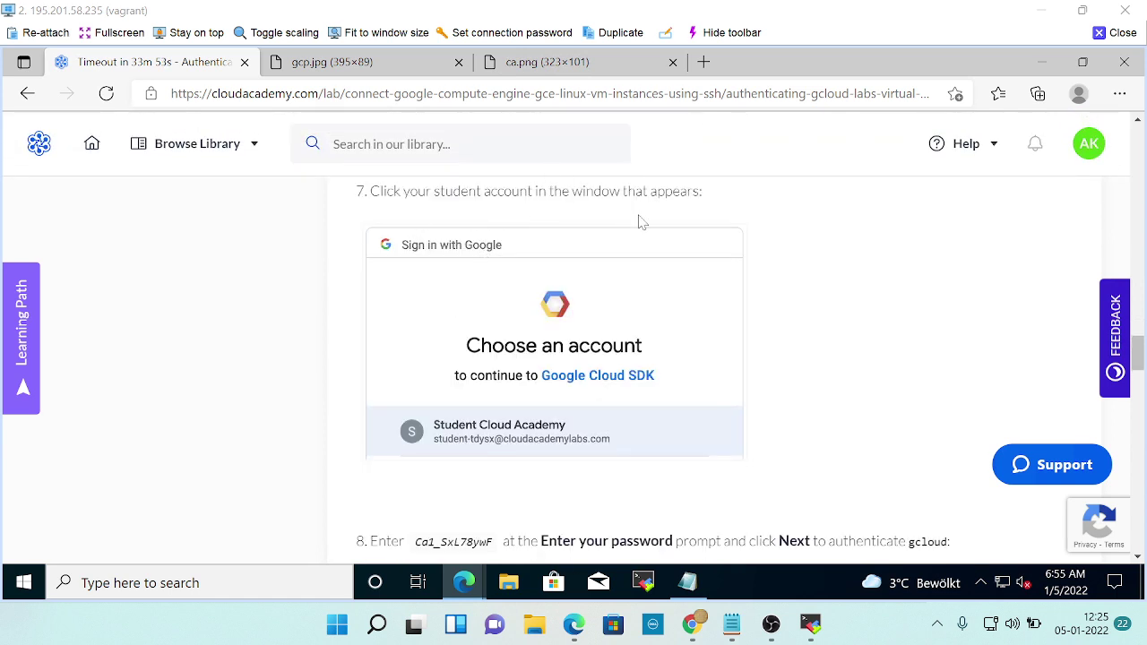
scroll(594, 359, "down", 2)
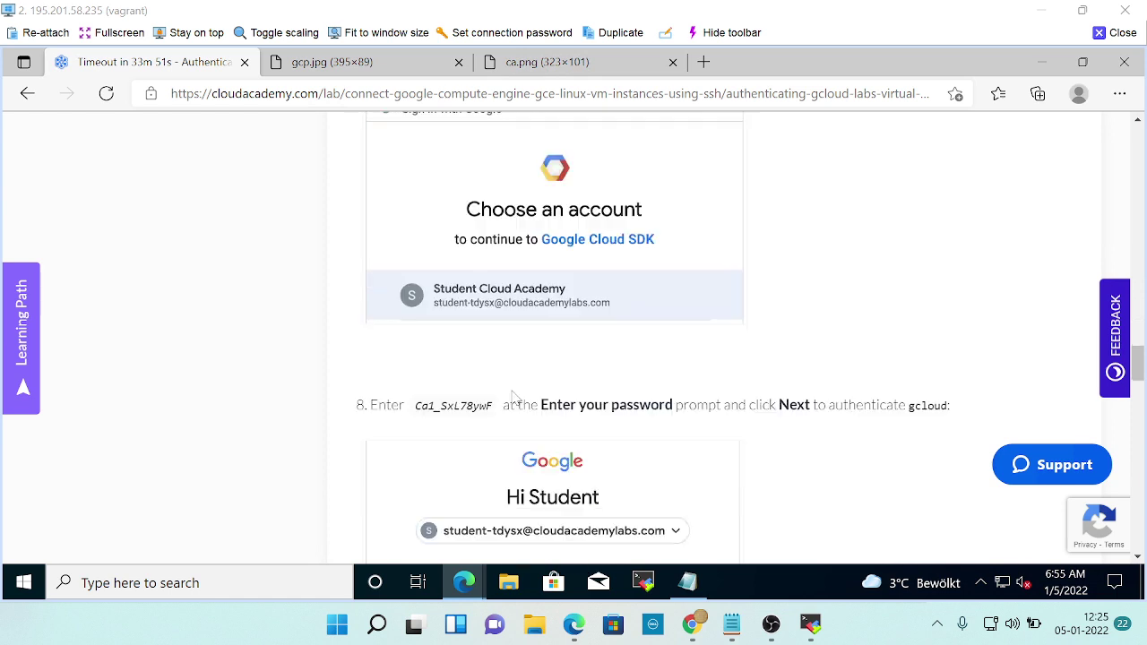
scroll(634, 372, "down", 2)
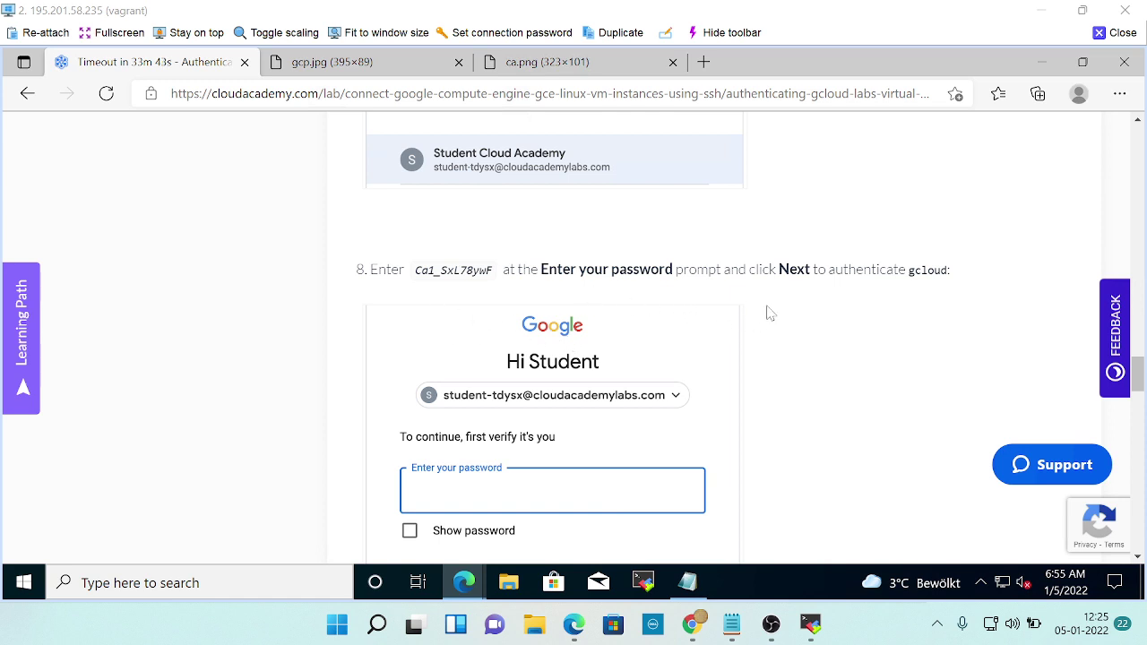
scroll(825, 311, "down", 1)
scroll(828, 312, "down", 3)
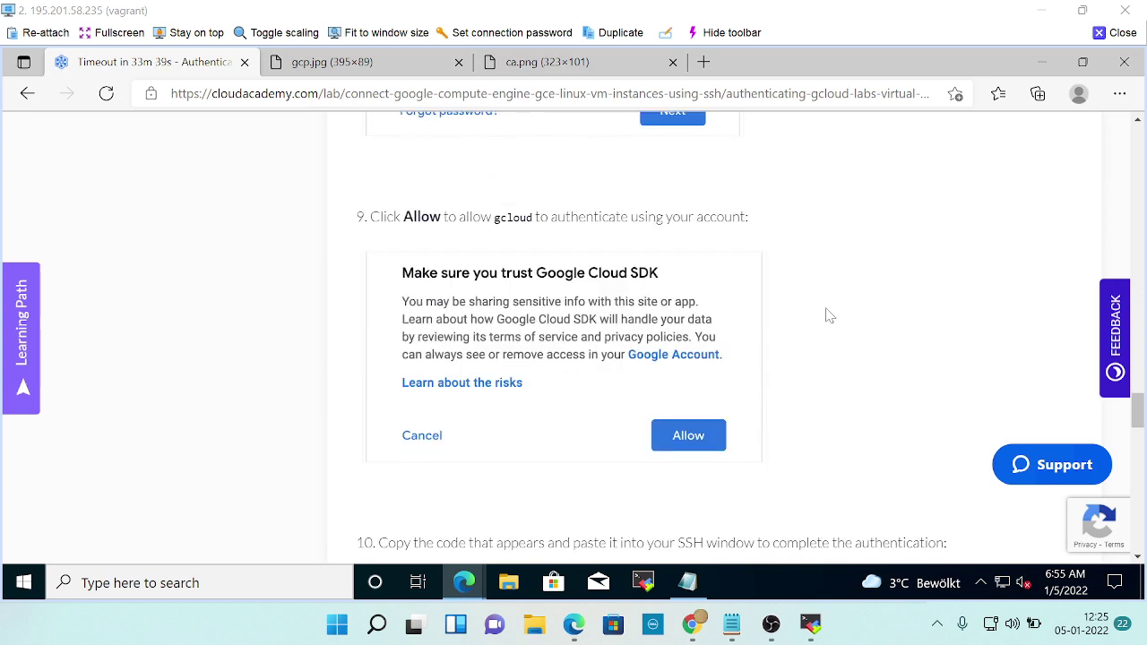
scroll(728, 388, "down", 1)
scroll(733, 390, "down", 2)
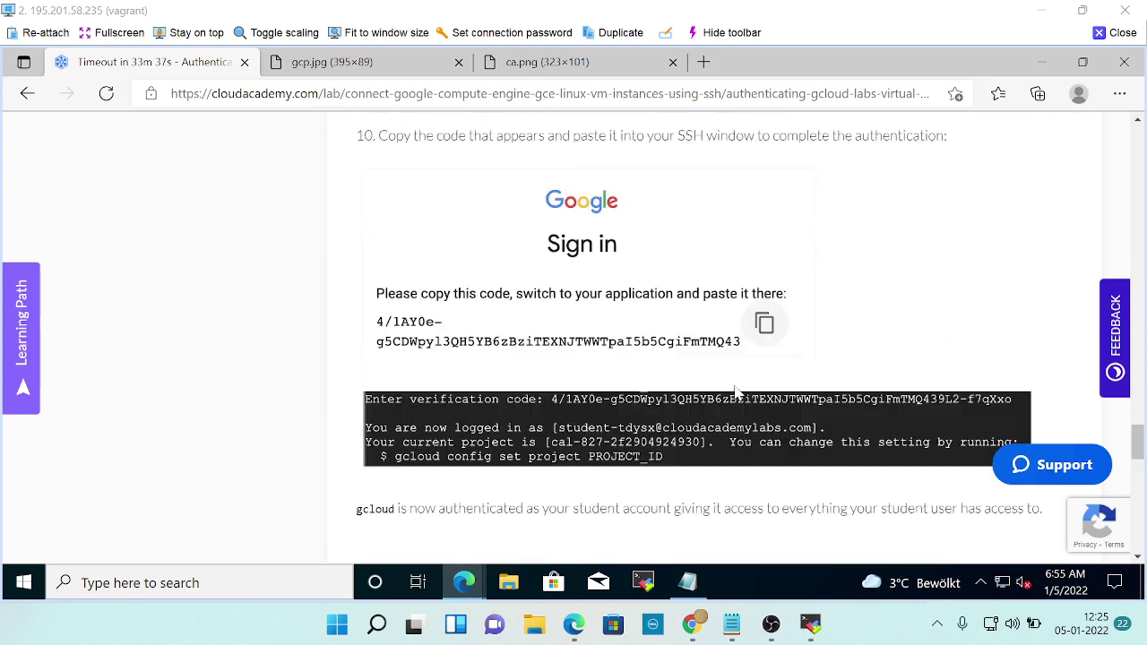
key("alt+Tab")
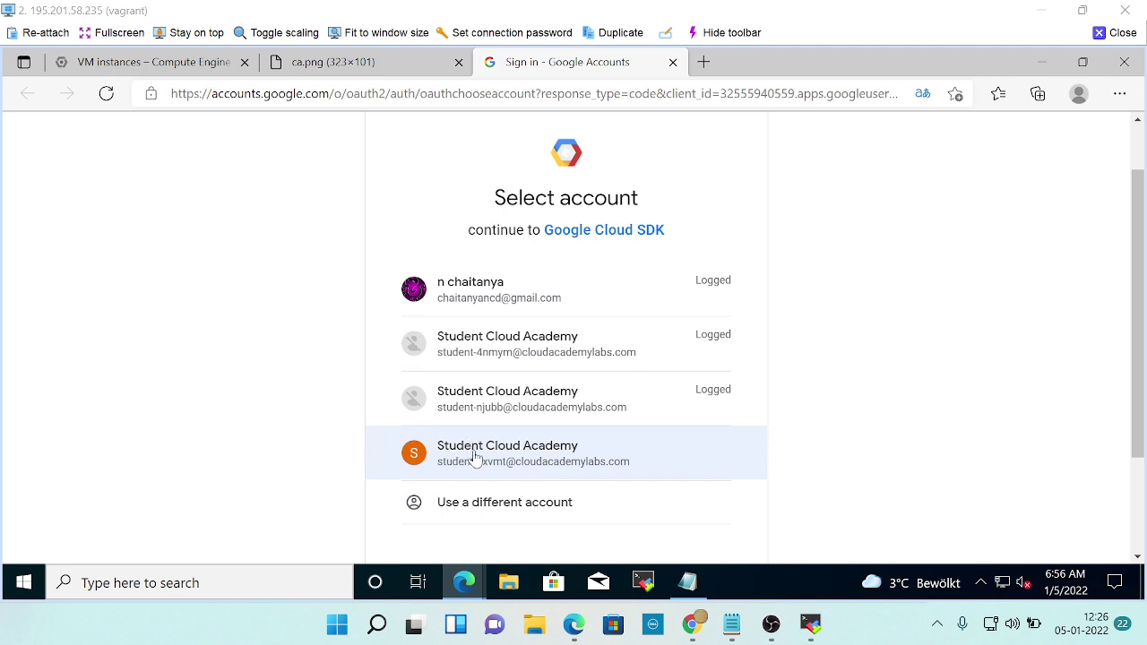
Pick the student lab account, then scroll the lab page back up to the Credentials panel.
left_click(508, 454)
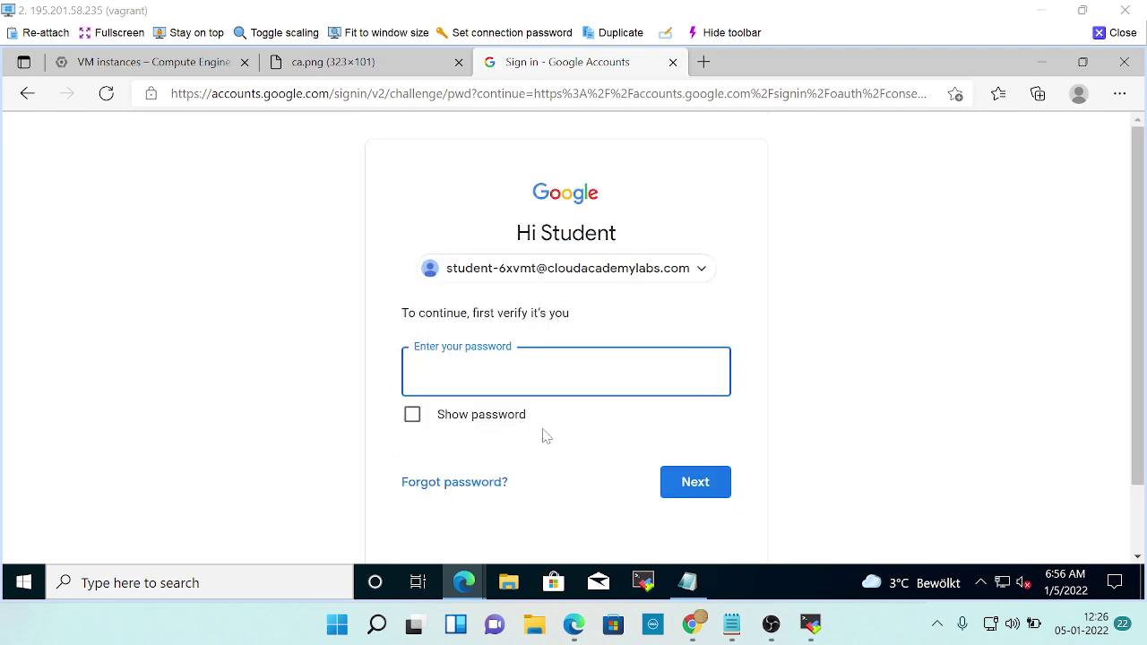
key("alt+Tab")
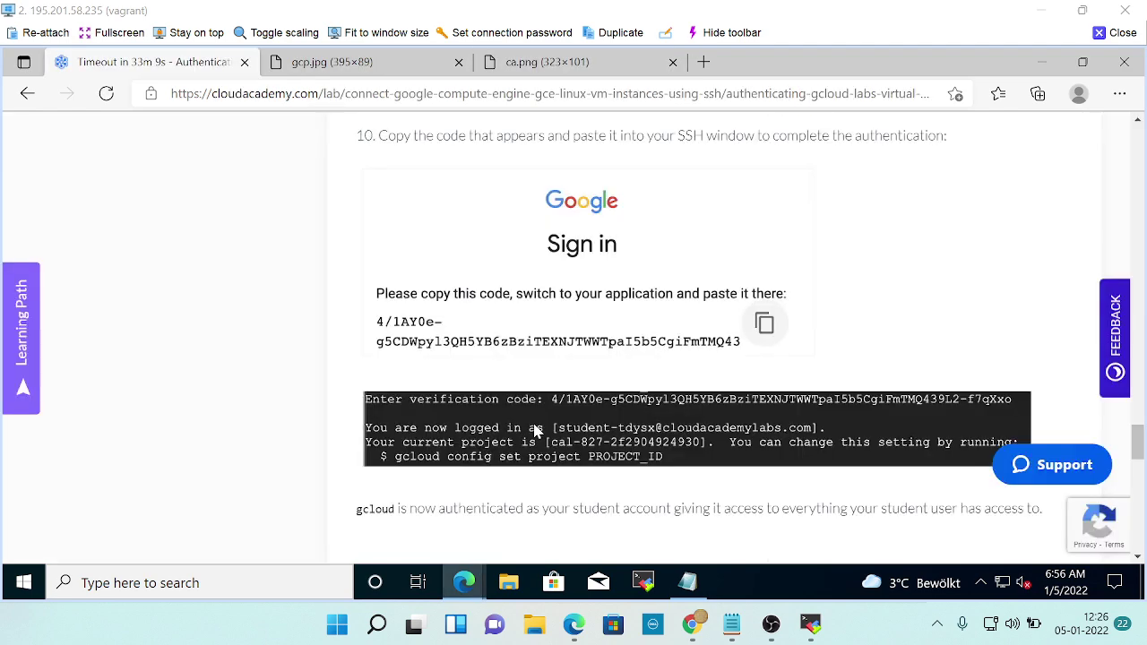
scroll(681, 358, "up", 3)
scroll(681, 359, "up", 5)
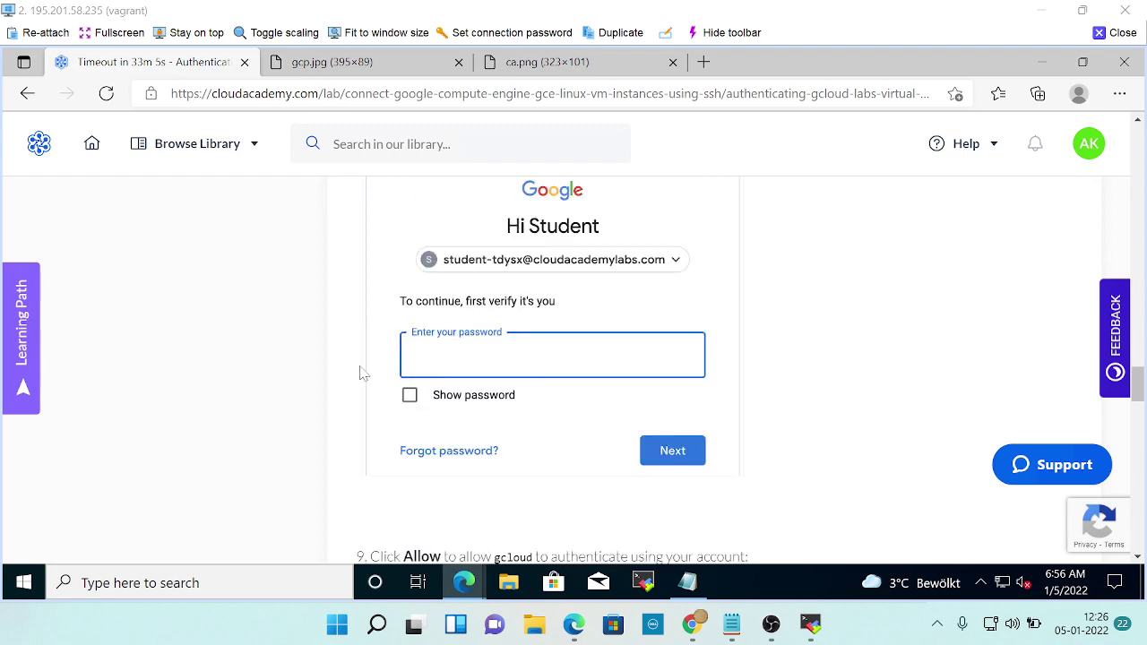
scroll(363, 372, "up", 10)
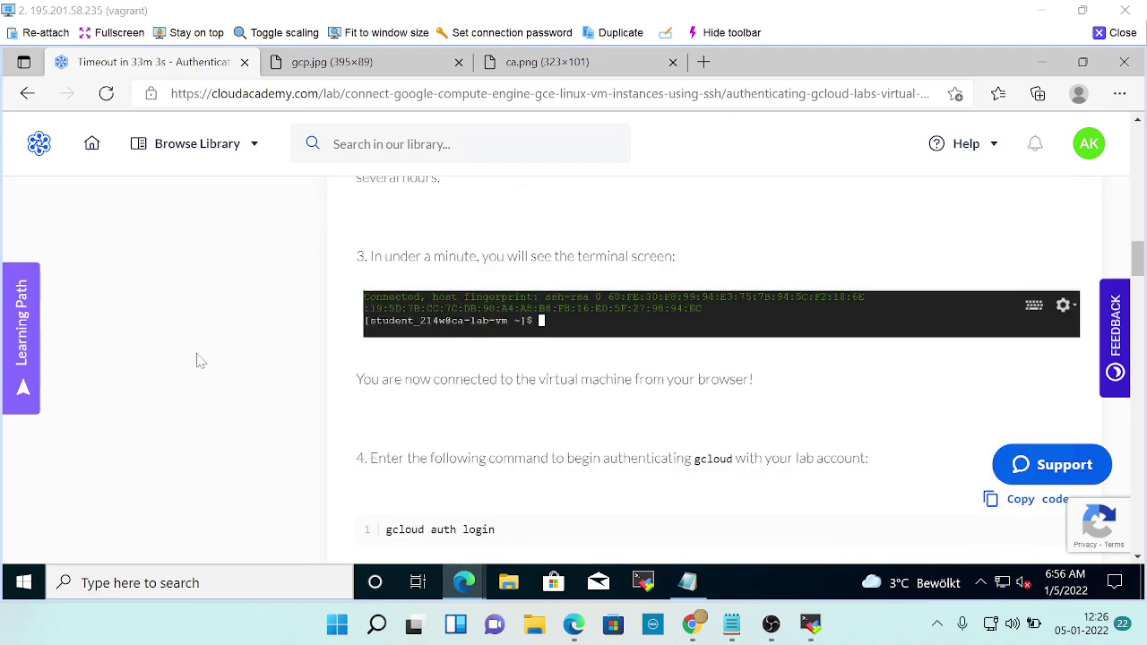
scroll(201, 361, "up", 15)
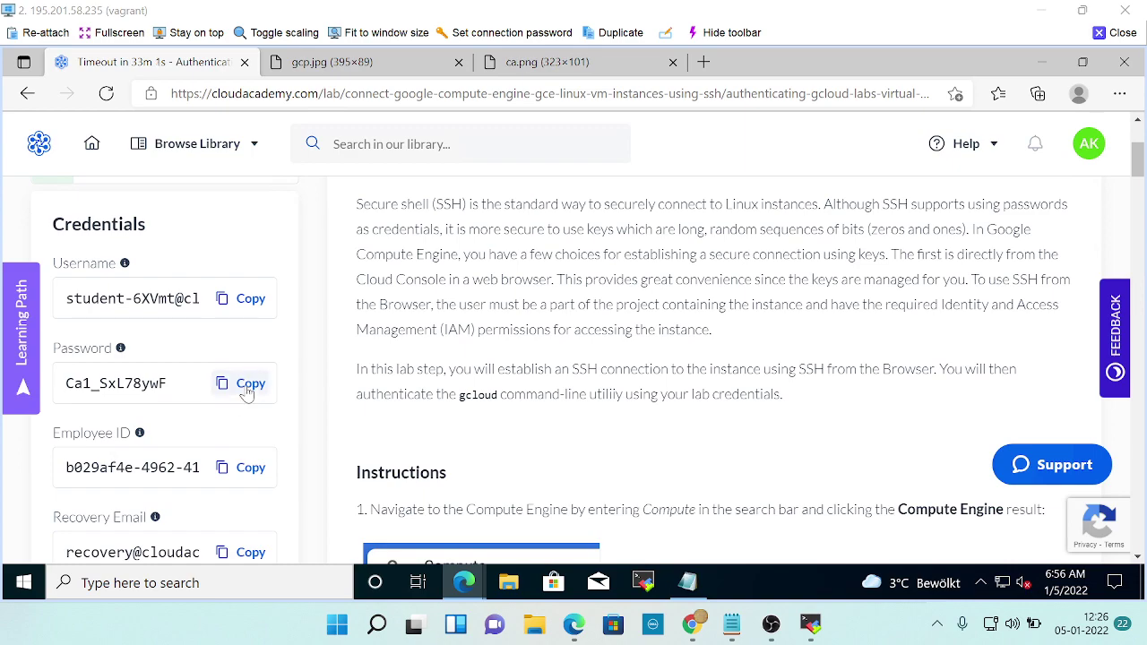
Copy the lab password from Credentials and submit it at Google's password prompt.
left_click(248, 391)
scroll(733, 392, "down", 15)
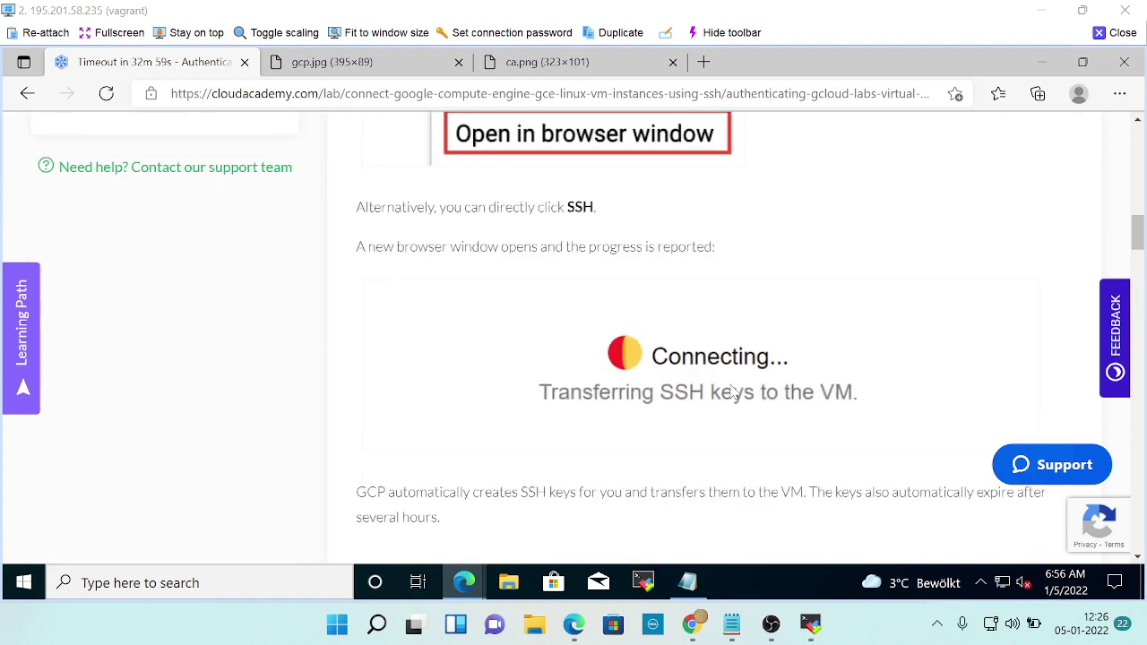
scroll(733, 394, "down", 15)
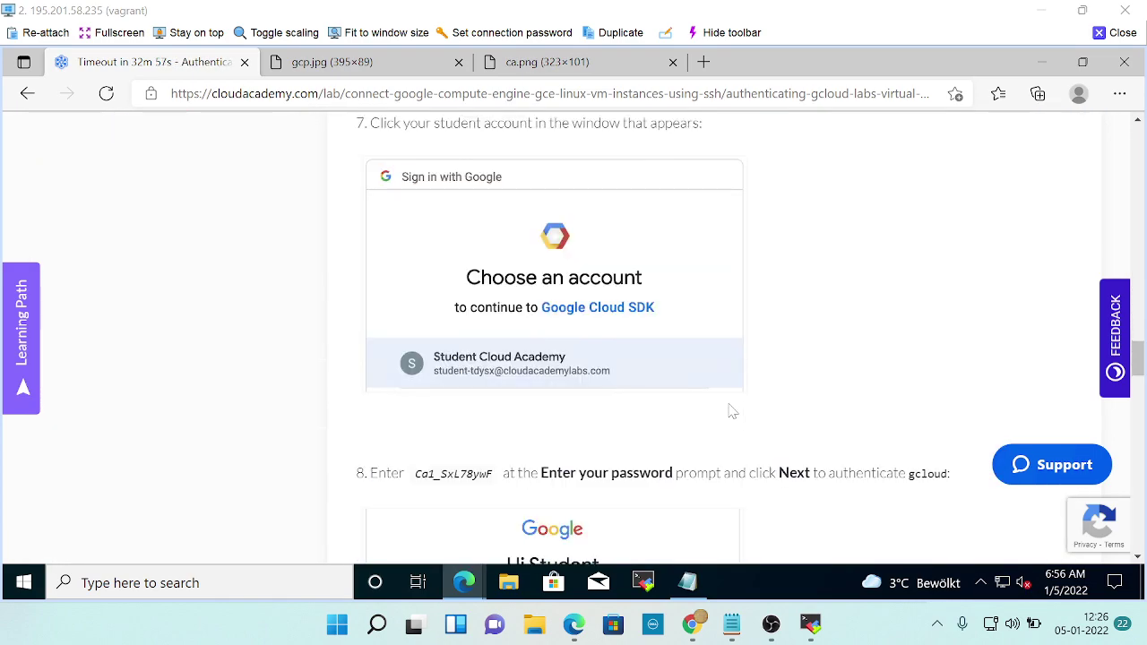
scroll(733, 412, "down", 2)
key("alt+Tab")
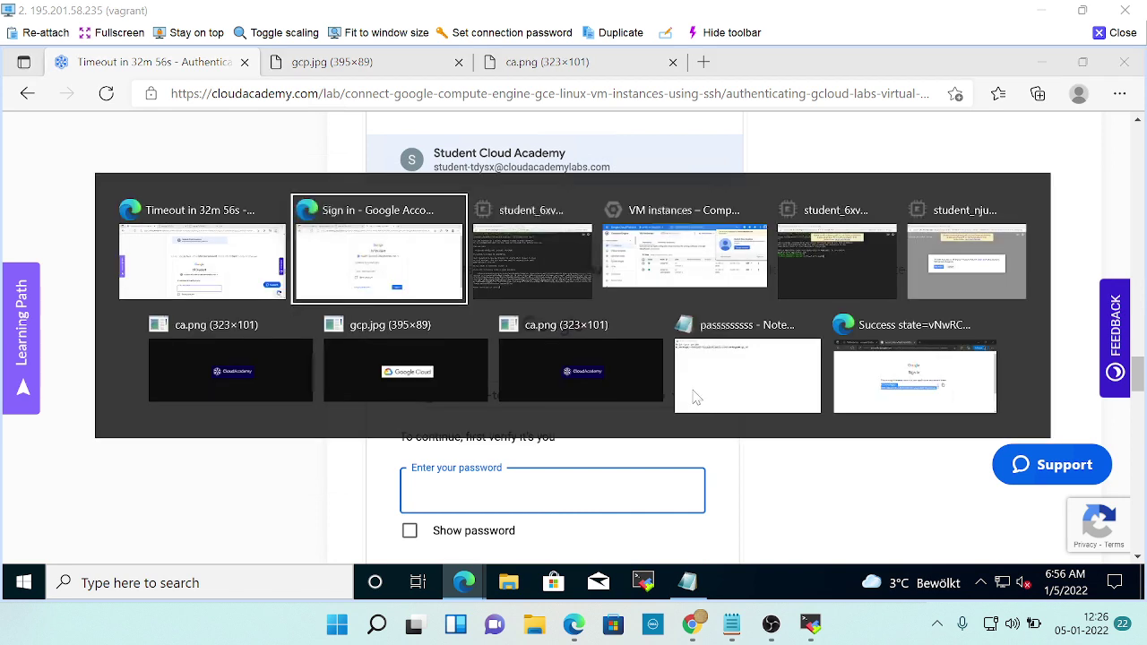
key("ctrl+v")
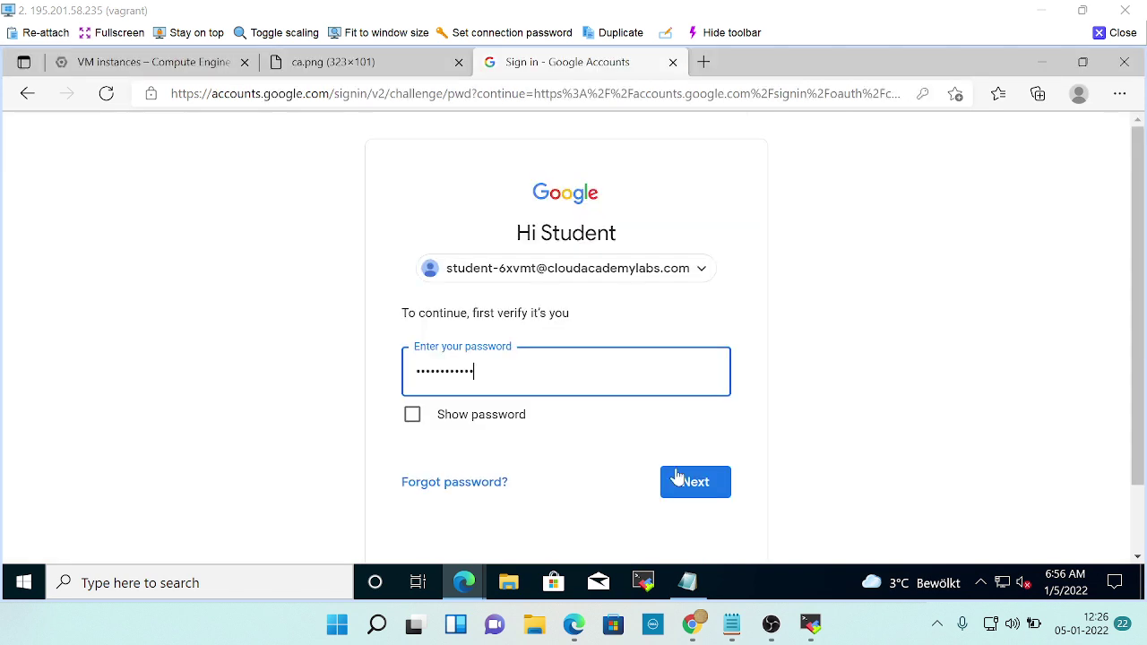
left_click(691, 481)
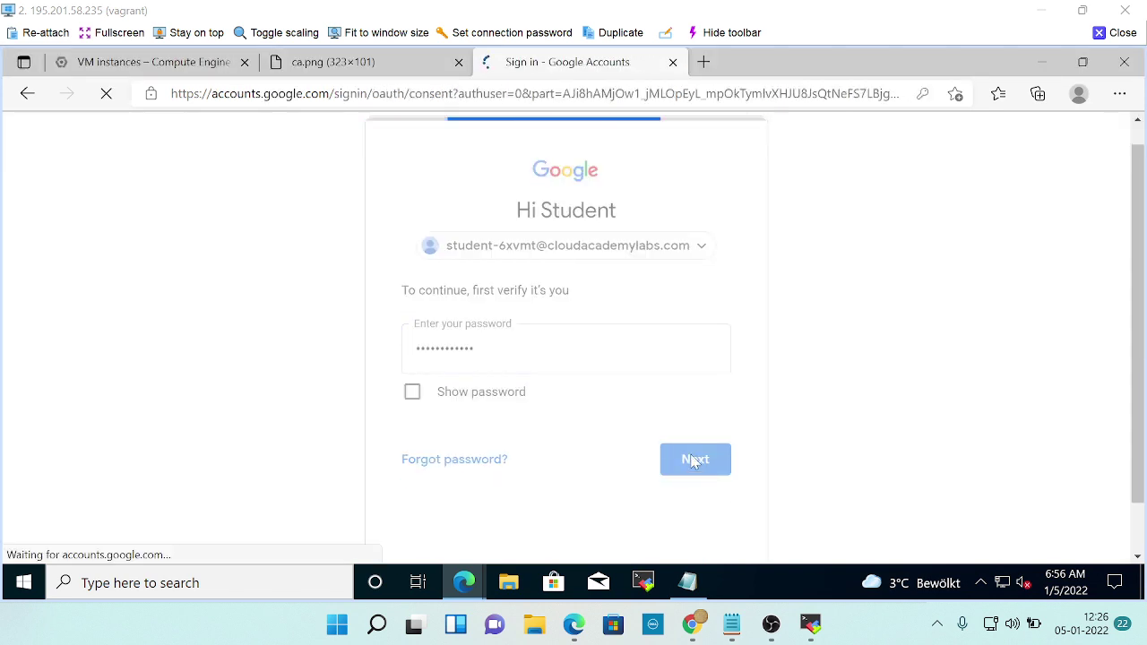
Check the lab's next step, then allow Google Cloud SDK access to the account.
scroll(746, 399, "down", 4)
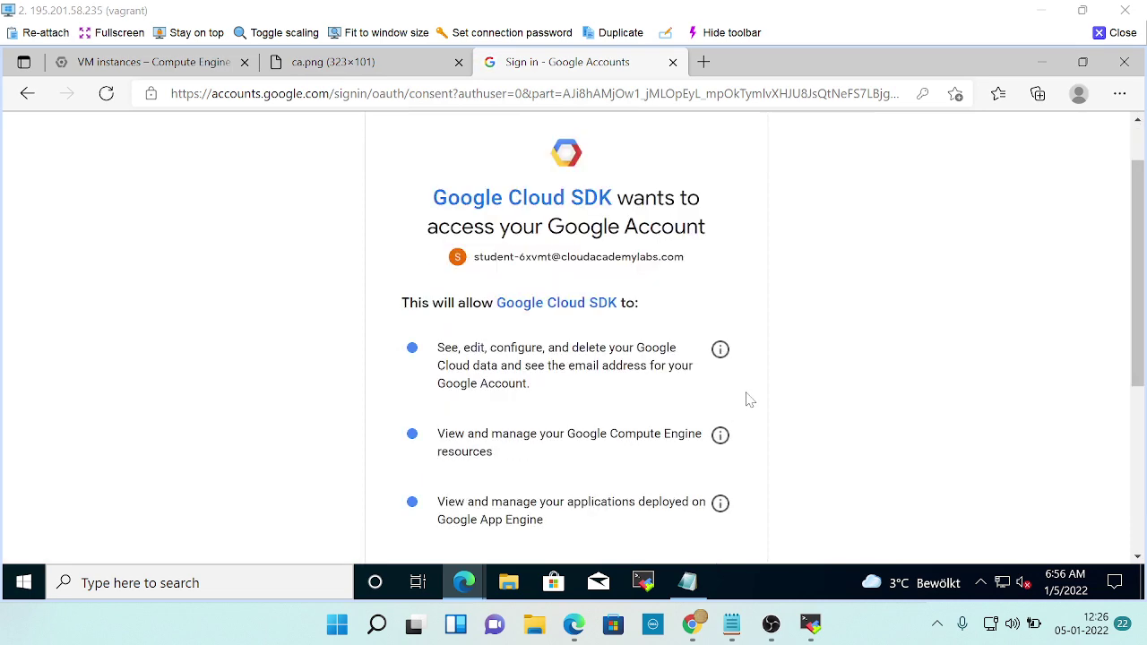
key("alt+Tab")
scroll(749, 397, "down", 5)
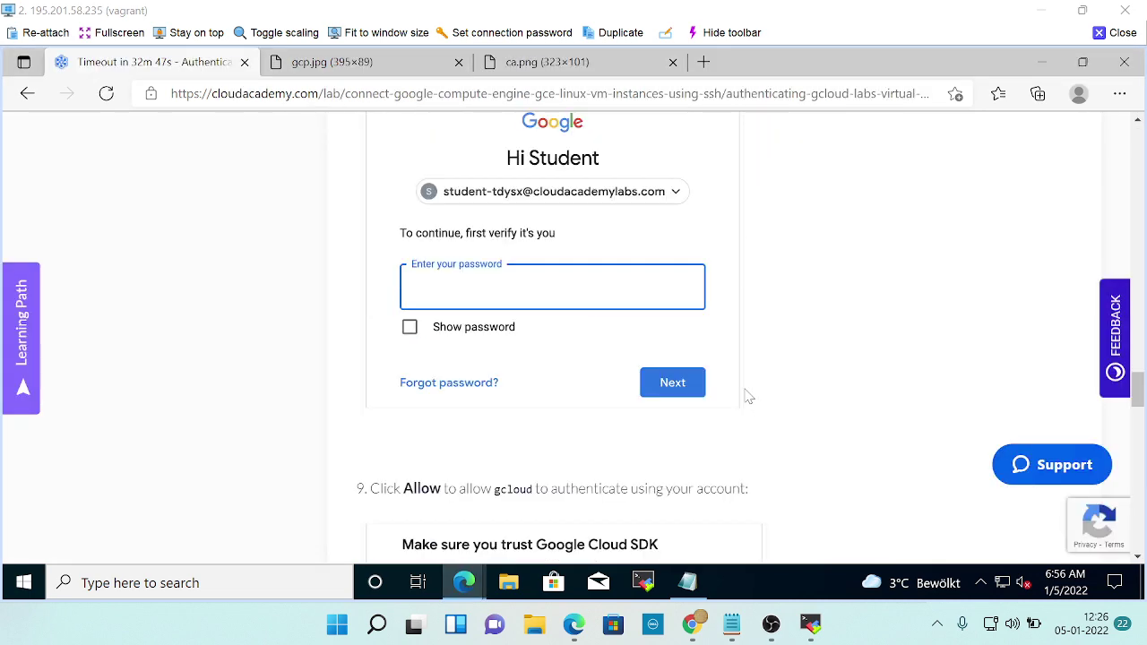
key("alt+Tab")
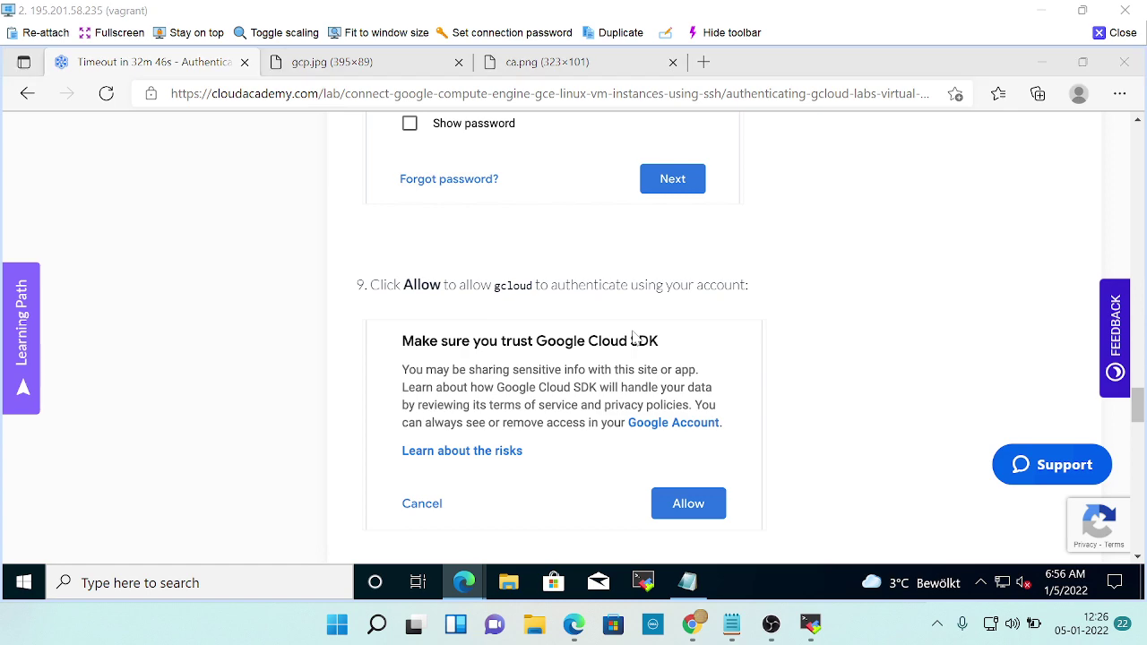
scroll(633, 349, "down", 4)
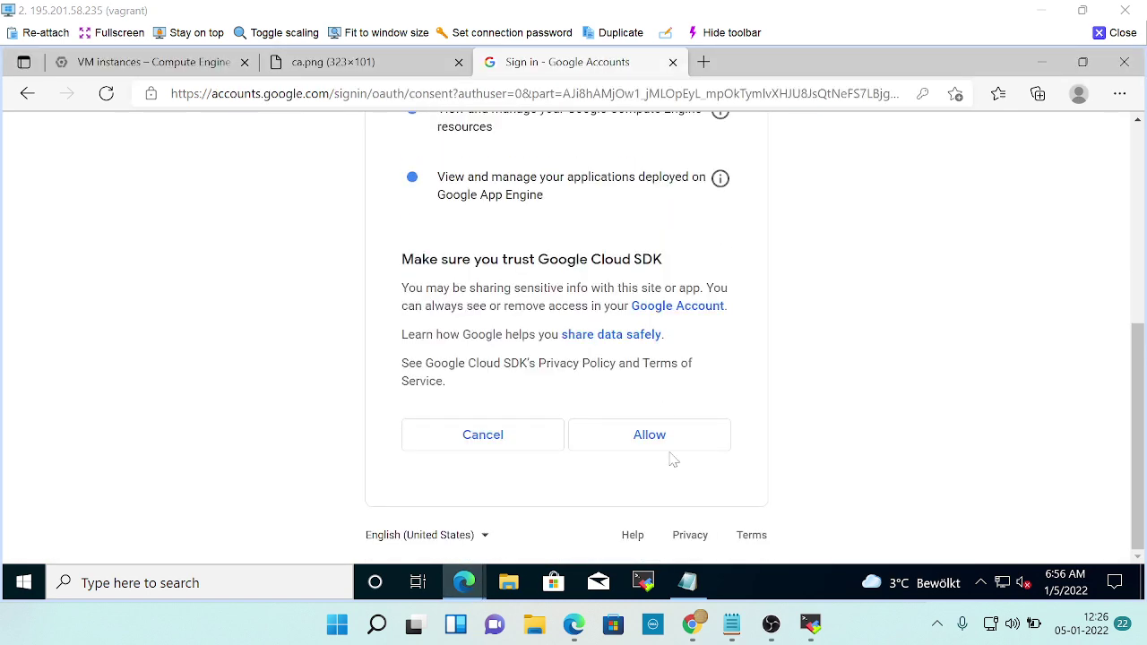
left_click(653, 437)
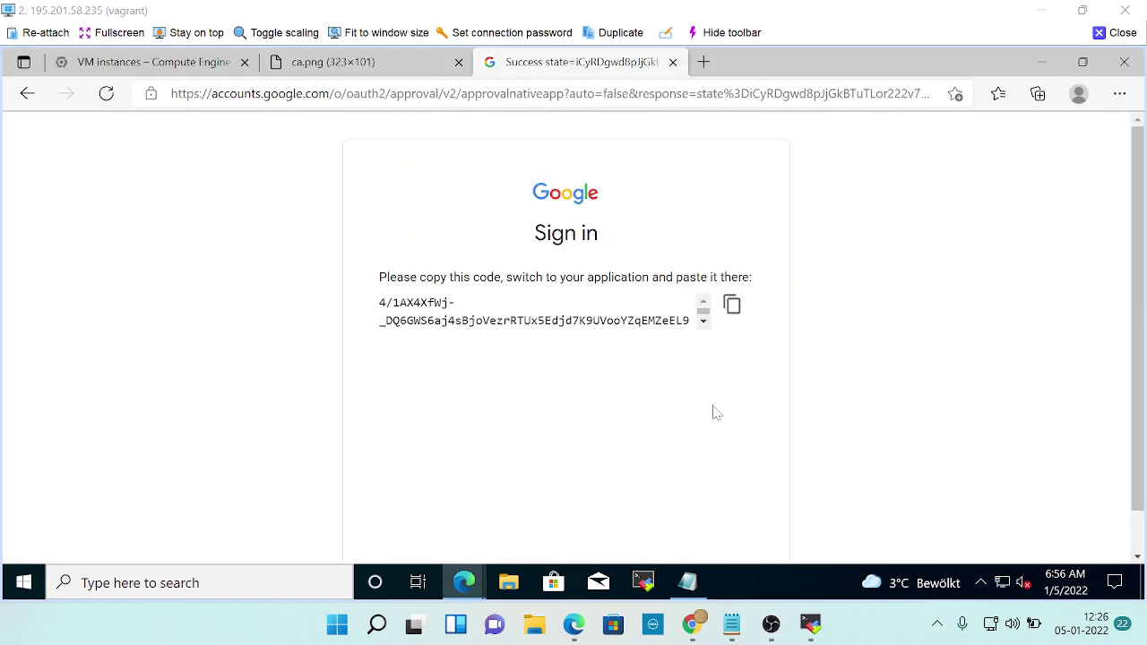
Copy the new authorization code and save it on a new line in the passsssssss Notepad note.
left_click(732, 305)
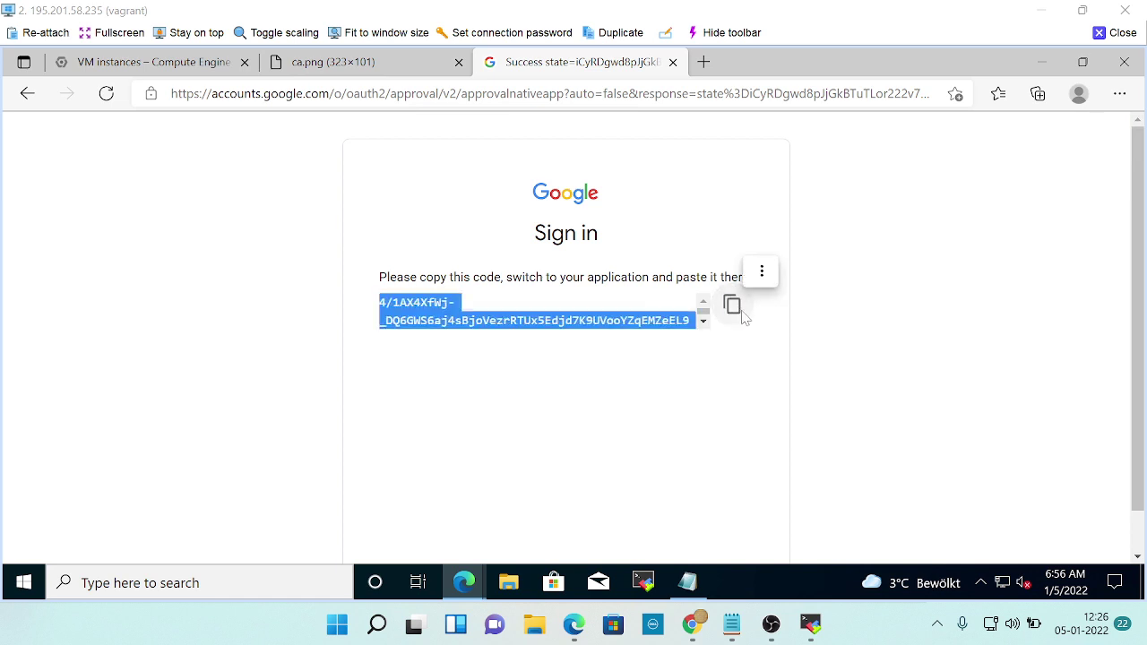
left_click(688, 582)
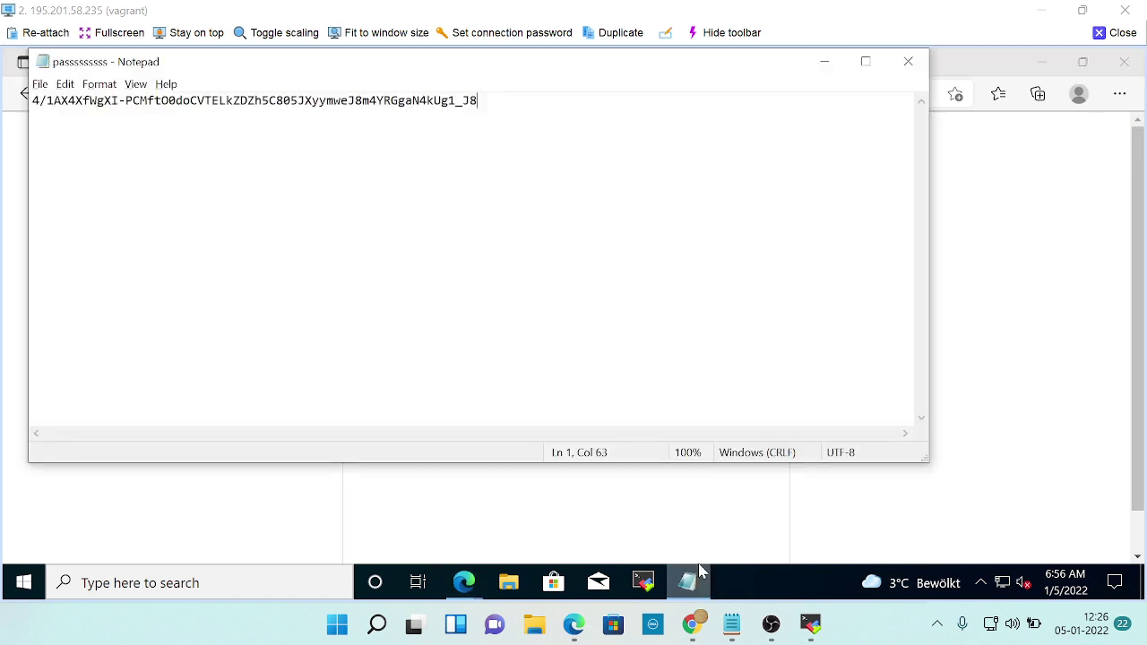
key("Return")
key("Return")
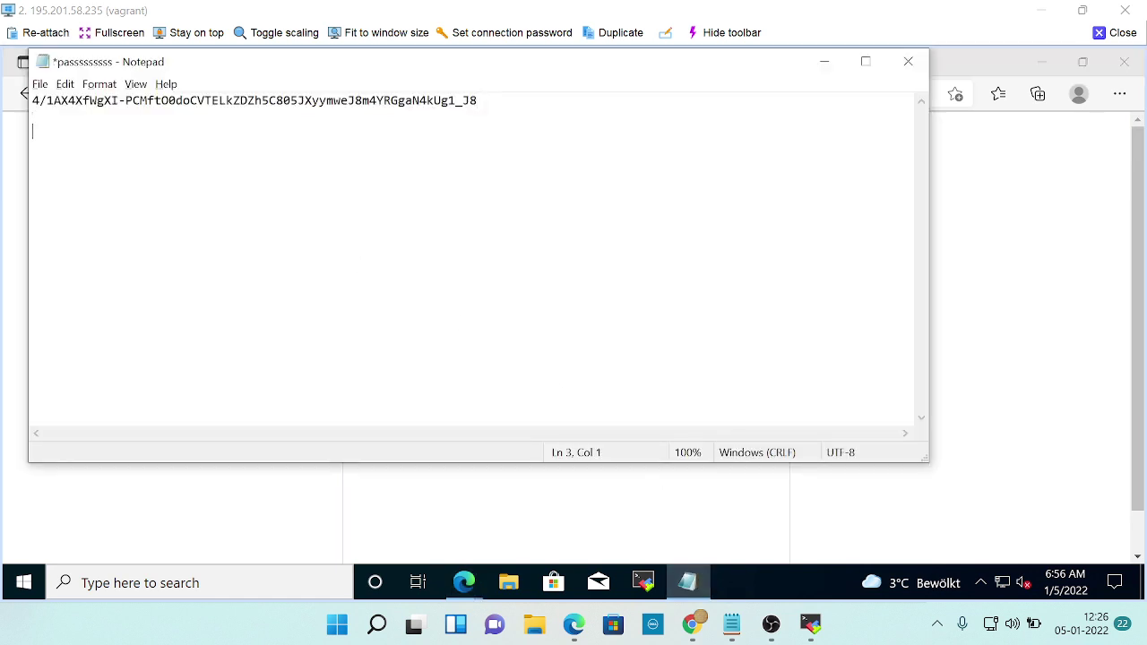
key("ctrl+v")
key("Return")
key("ctrl+s")
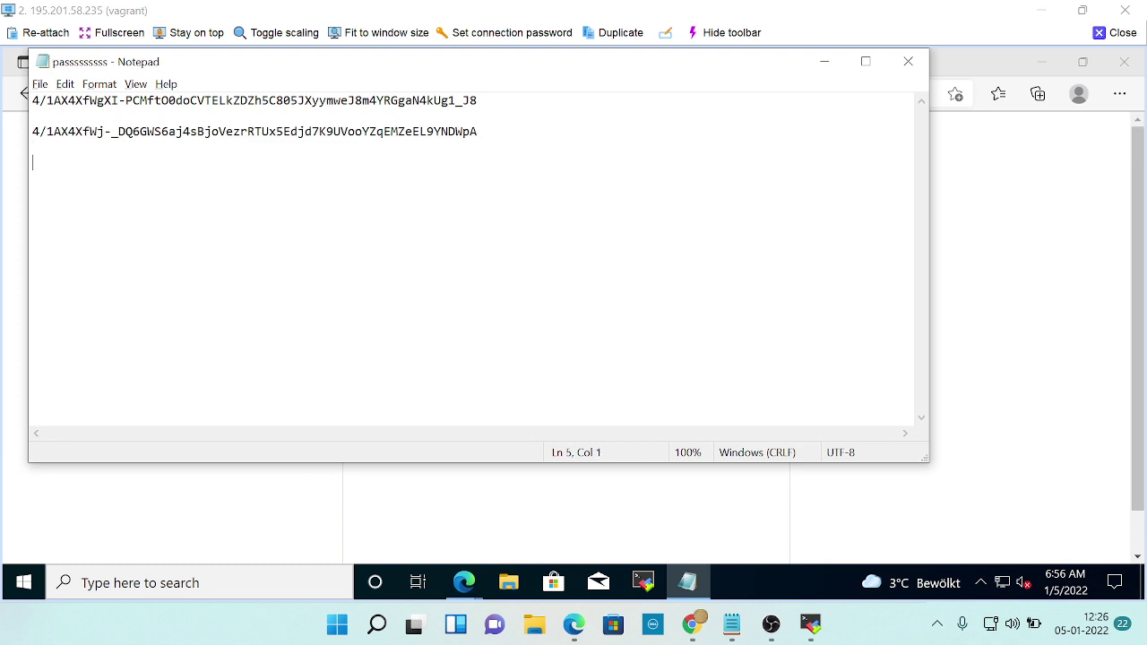
left_click(825, 72)
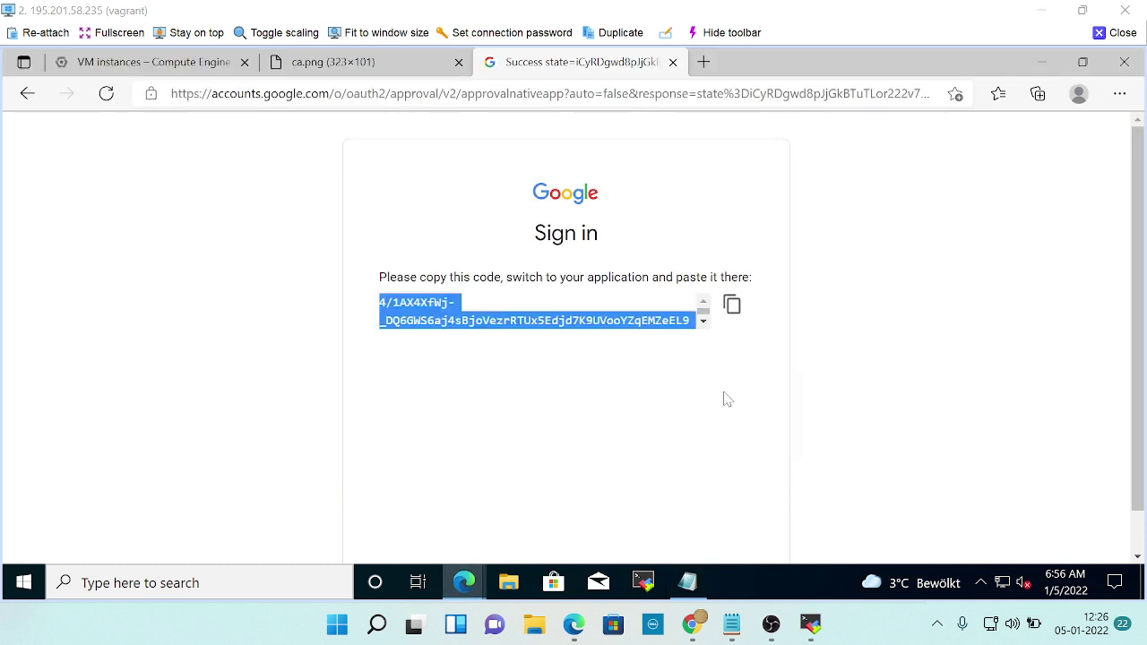
key("alt+Tab")
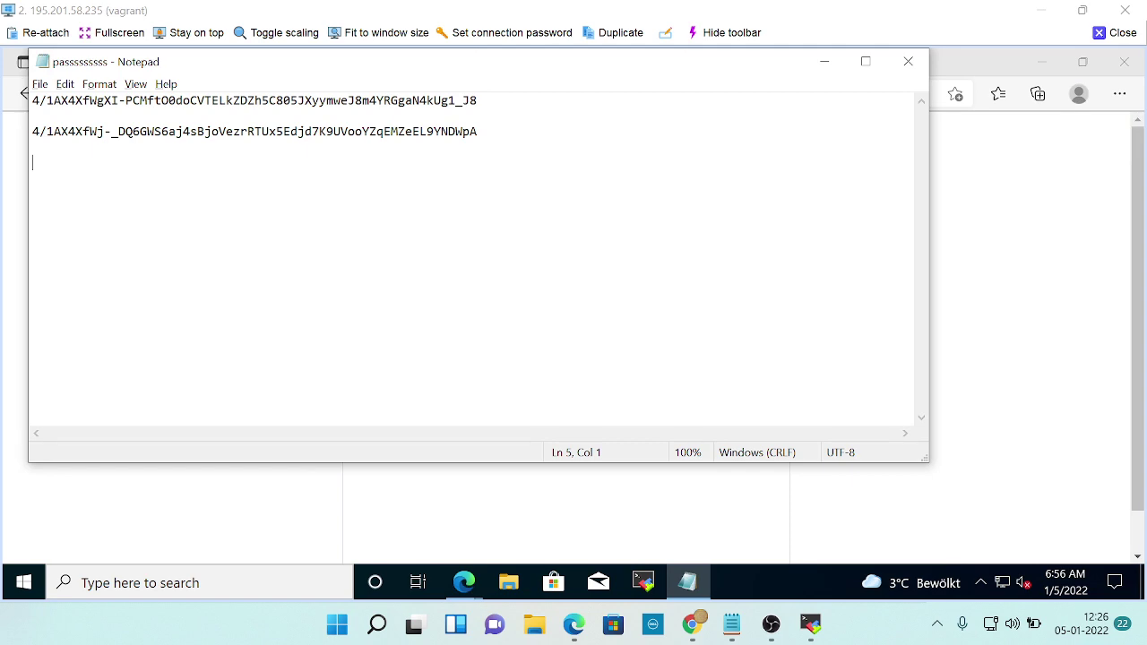
key("alt+Tab")
key("alt+Tab")
key("alt+Tab")
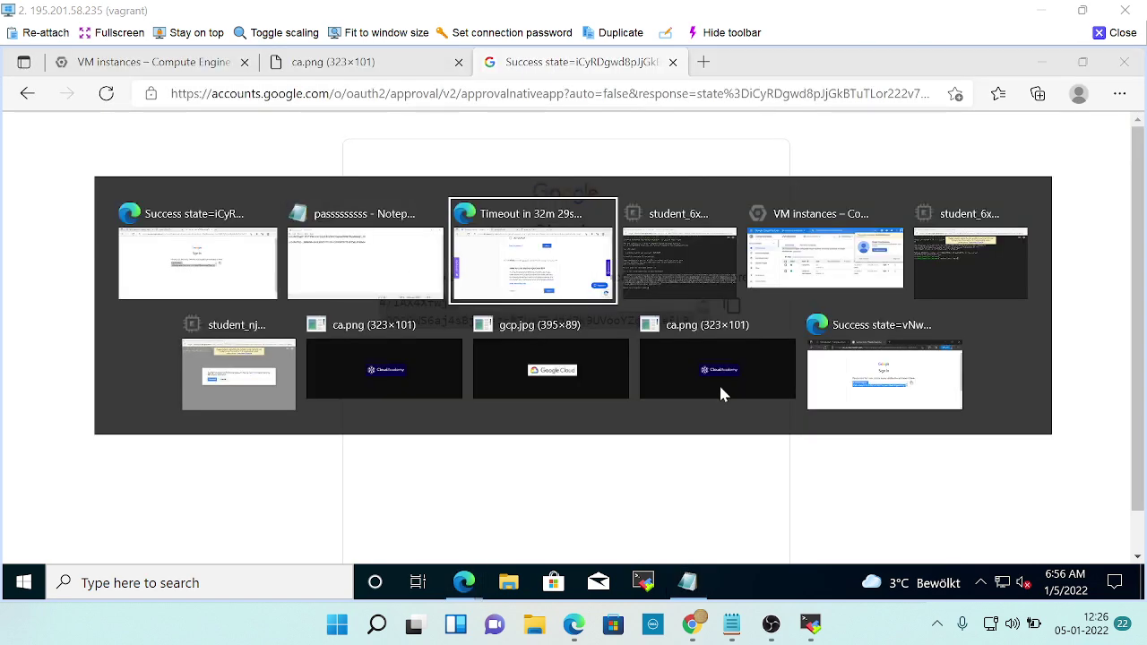
Scroll to the end of the lab step, then bring up the ca-lab-vm-ssh-instance terminal.
scroll(723, 397, "down", 6)
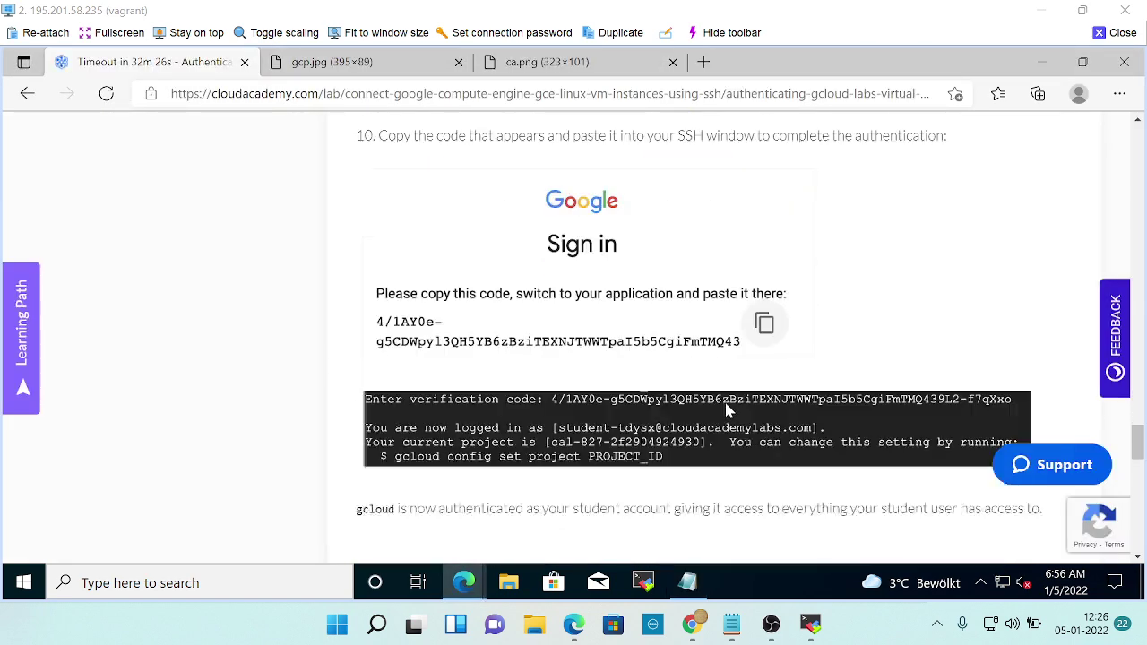
scroll(727, 409, "down", 2)
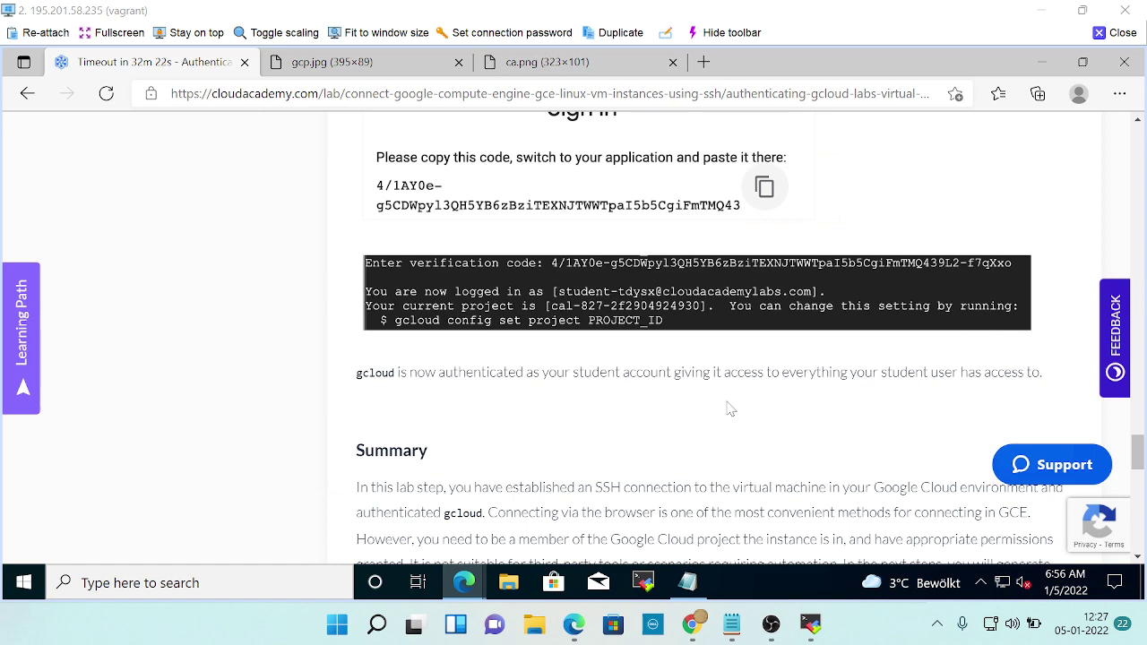
scroll(731, 403, "down", 2)
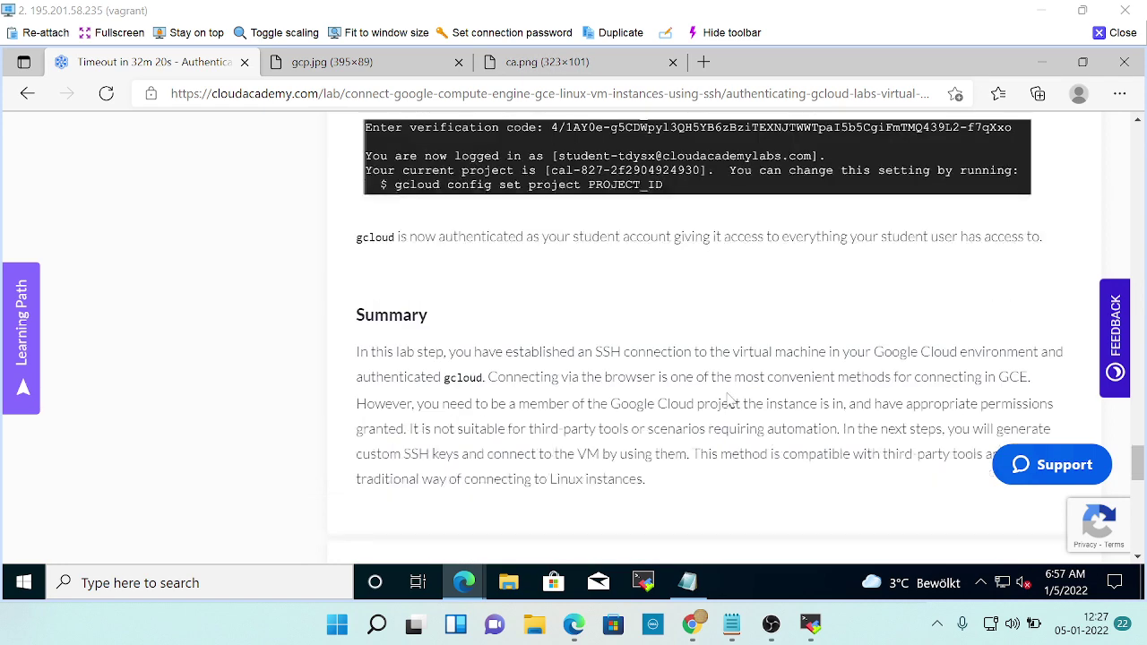
scroll(717, 359, "down", 4)
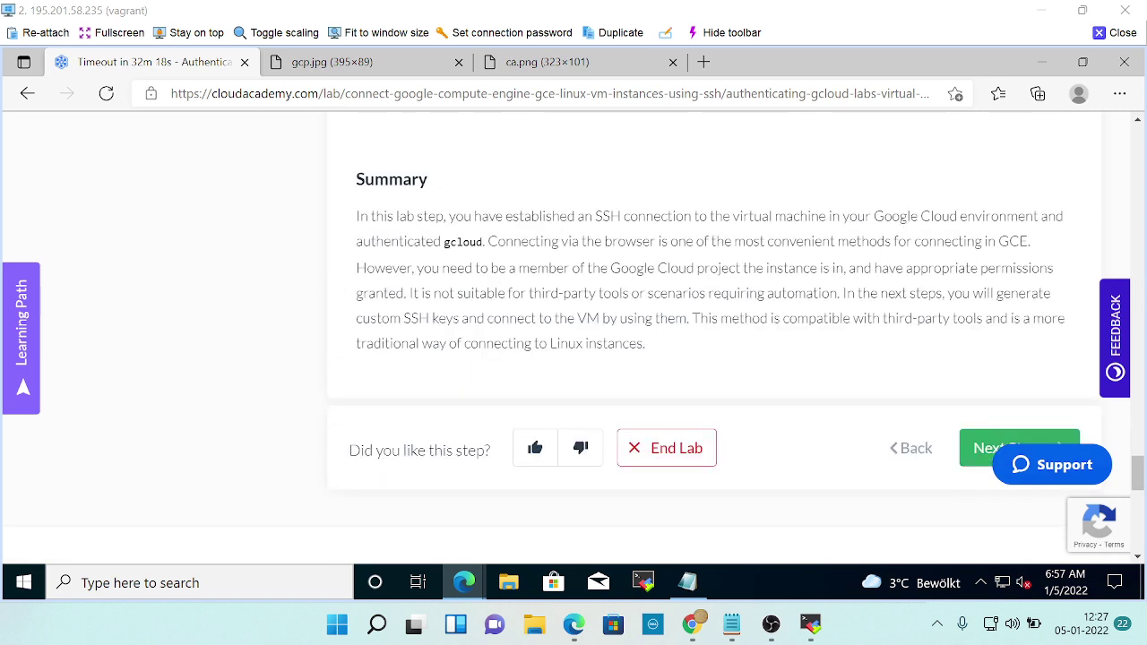
mouse_move(692, 624)
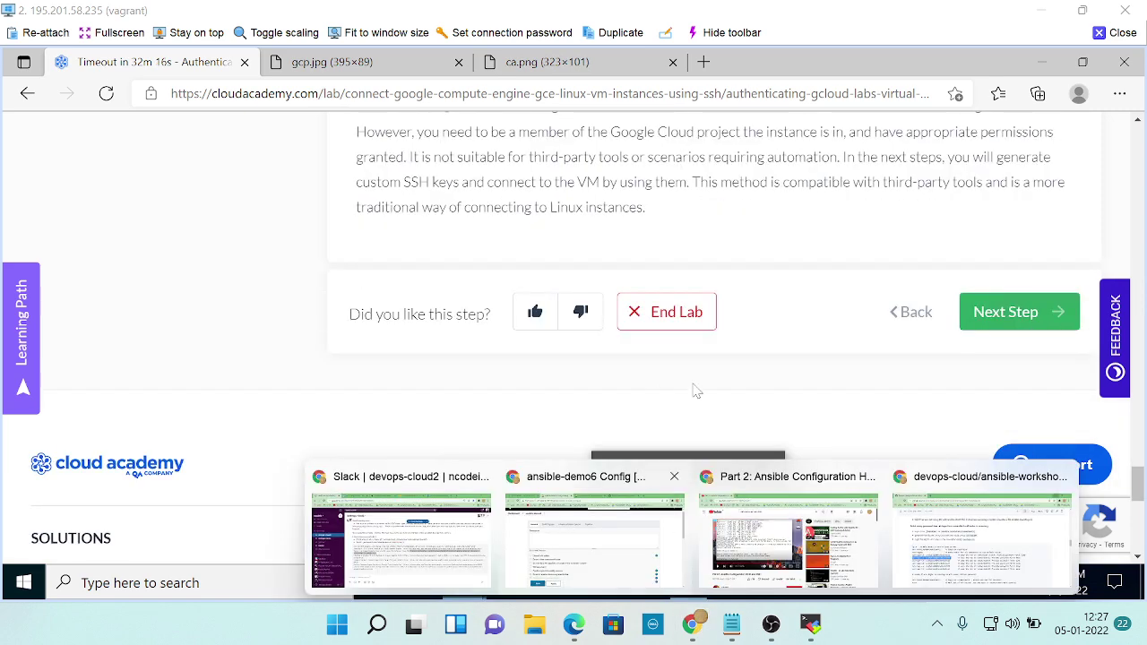
key("alt+Tab")
key("alt+Tab")
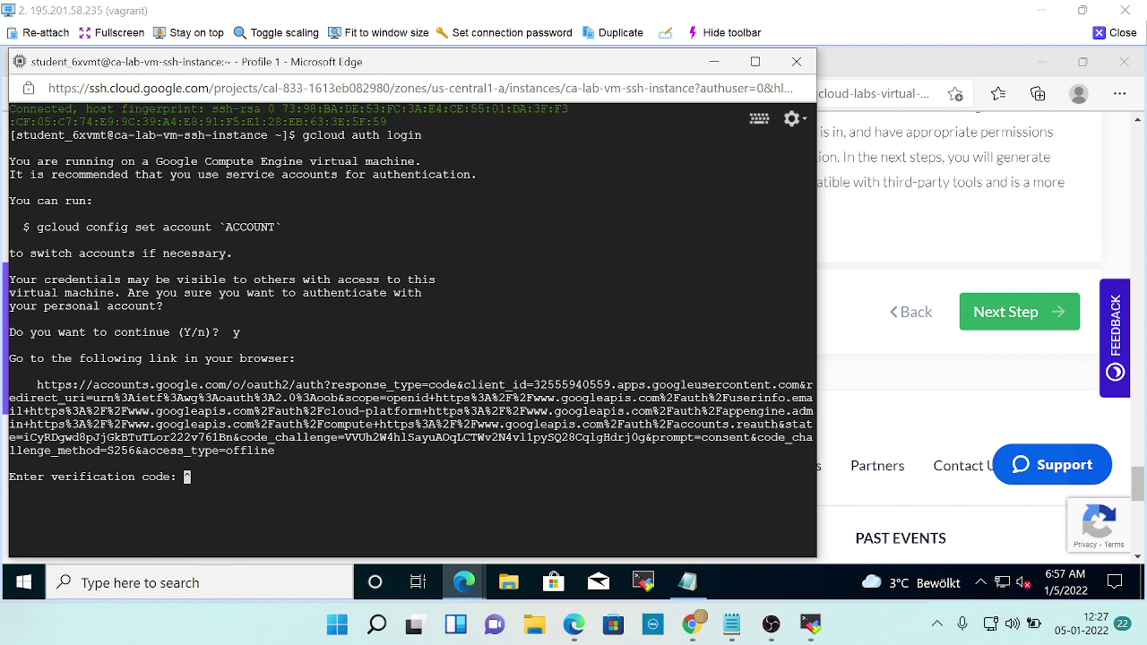
Clear stray input at the code prompt and select the second saved code in Notepad.
key("Return")
key("BackSpace")
key("BackSpace")
key("BackSpace")
left_click(687, 584)
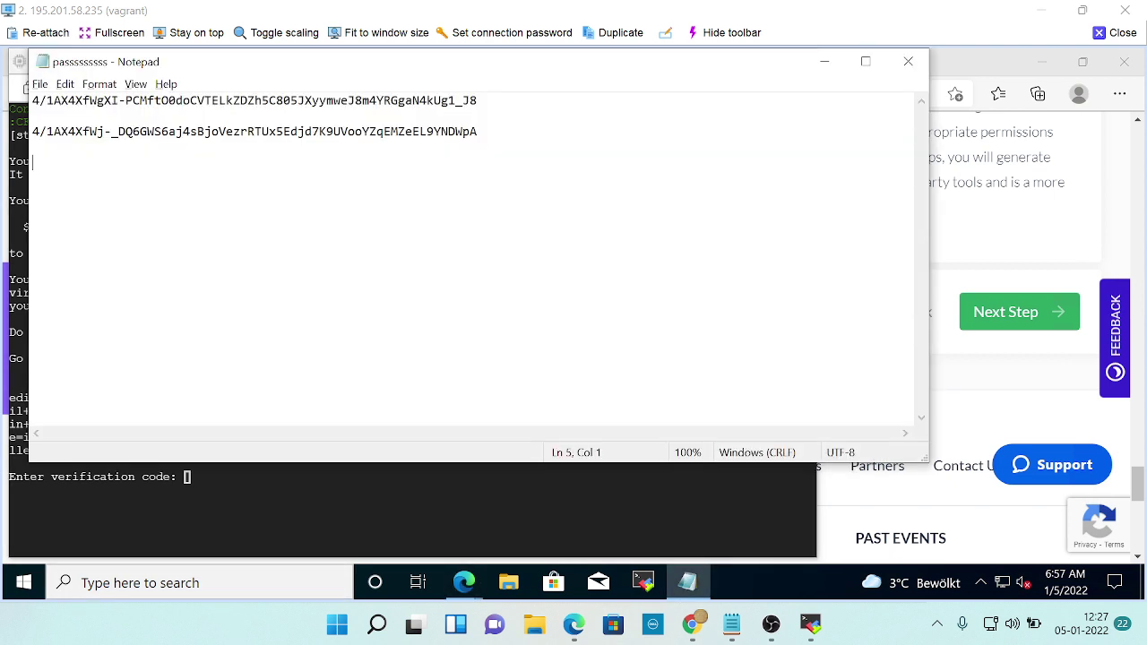
left_click_drag(479, 131, 32, 132)
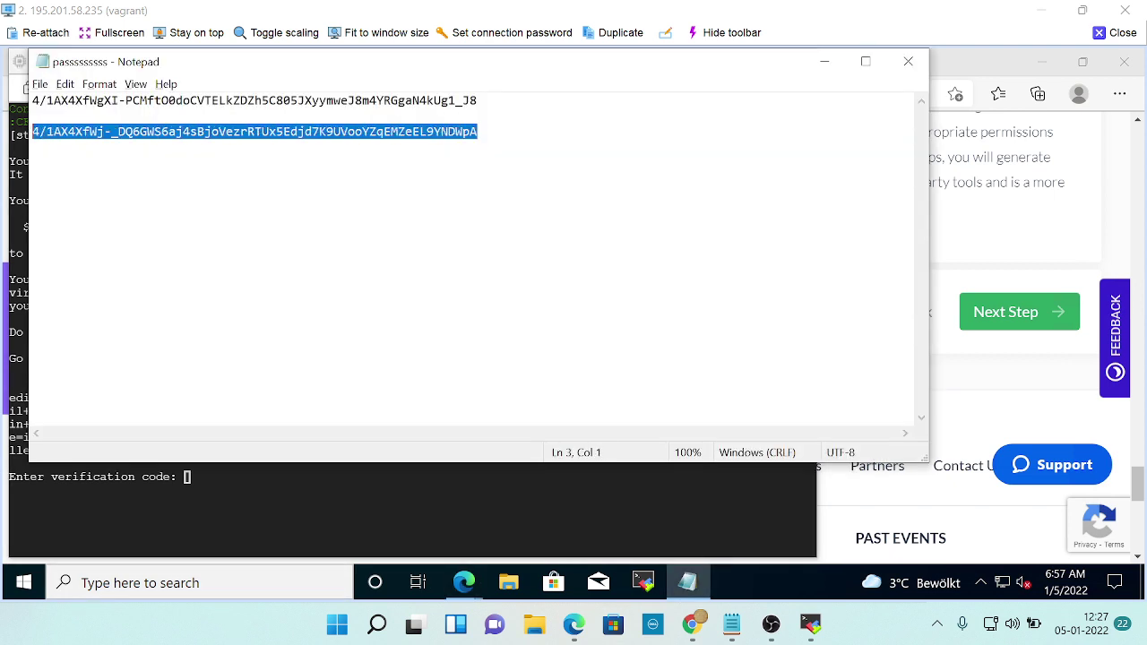
left_click(824, 61)
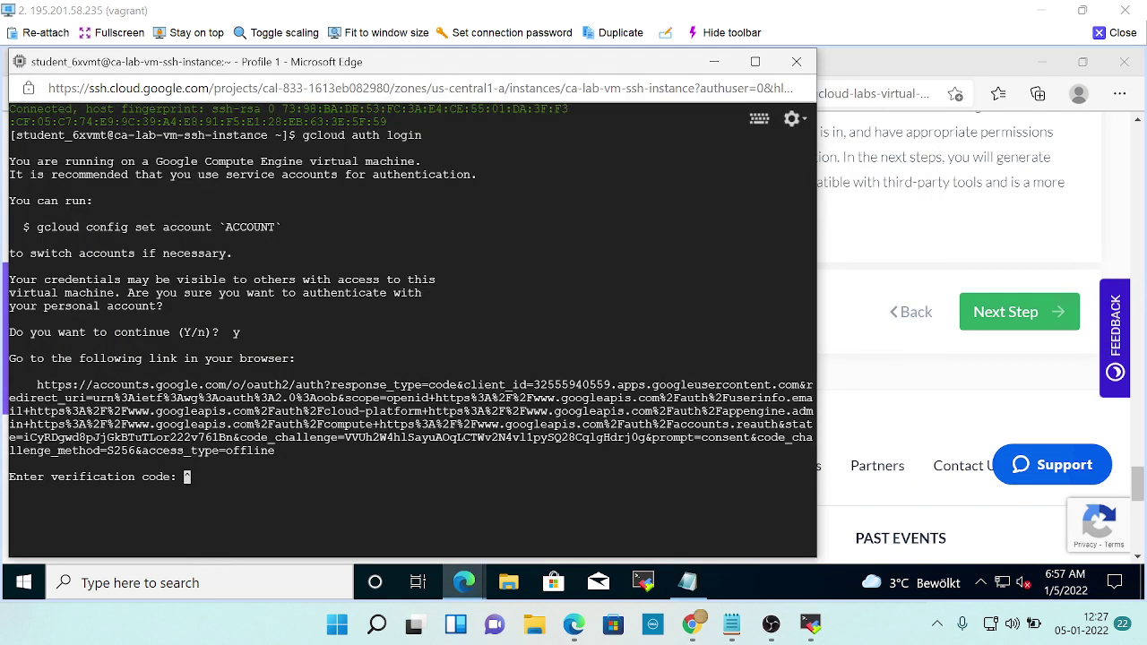
Review lab step 10, clear the verification prompt again, and return to the lab page.
key("alt+Tab")
key("Tab")
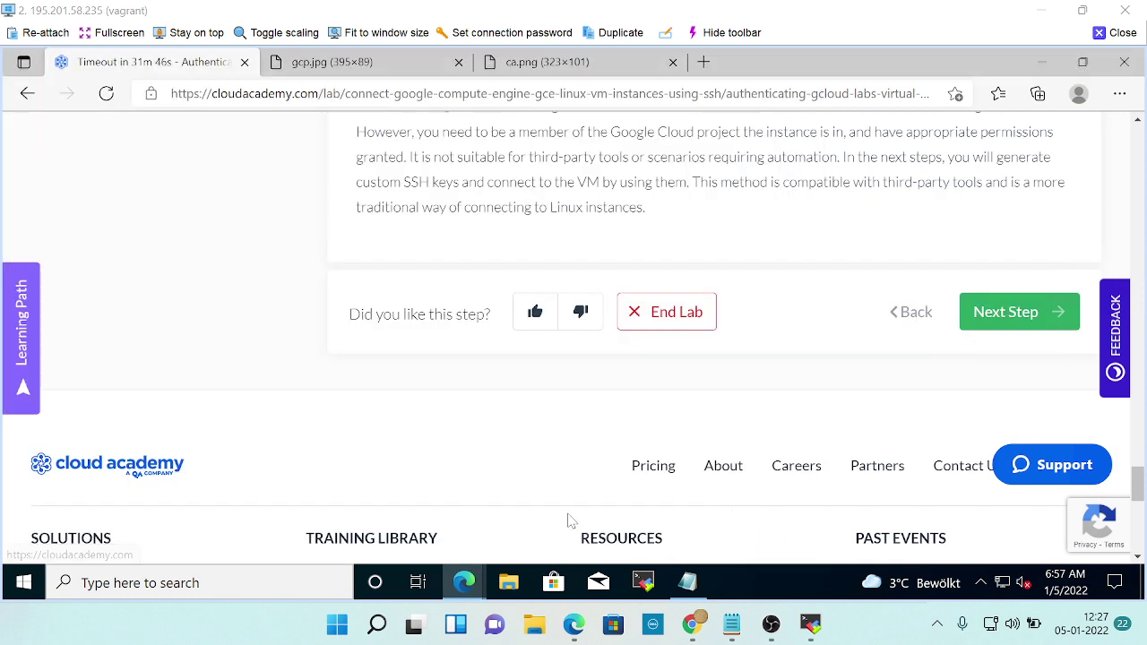
scroll(699, 336, "up", 10)
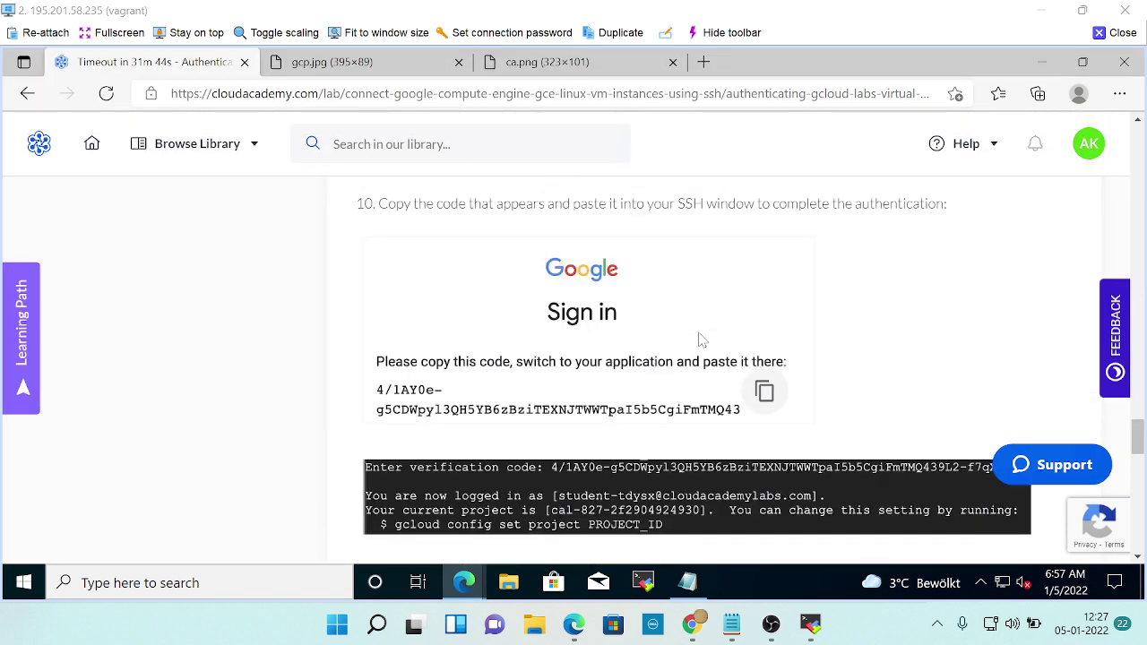
scroll(702, 339, "down", 1)
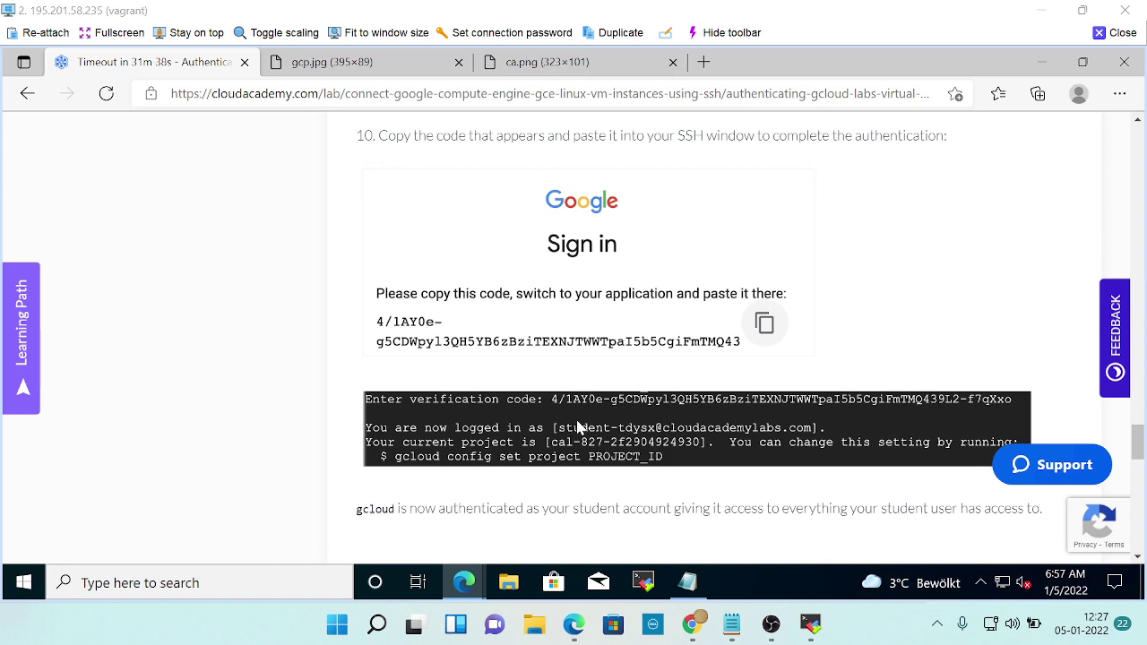
key("alt+Tab")
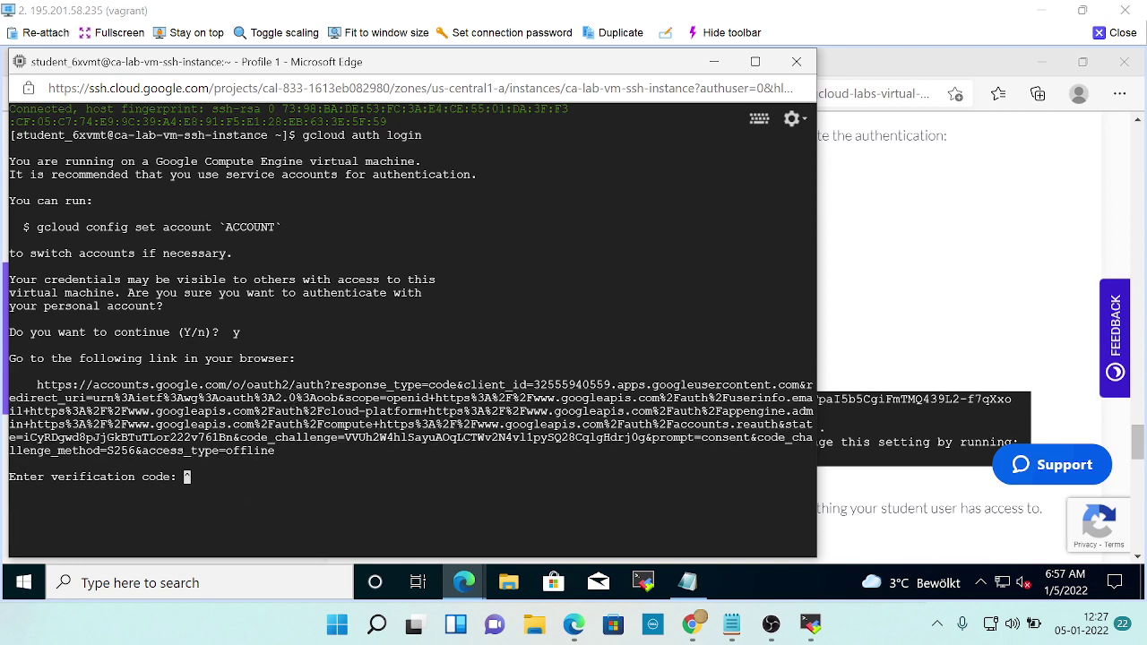
key("BackSpace")
key("ctrl+u")
key("BackSpace")
key("BackSpace")
key("BackSpace")
key("ctrl+h")
key("ctrl+h")
key("ctrl+h")
key("alt+Tab")
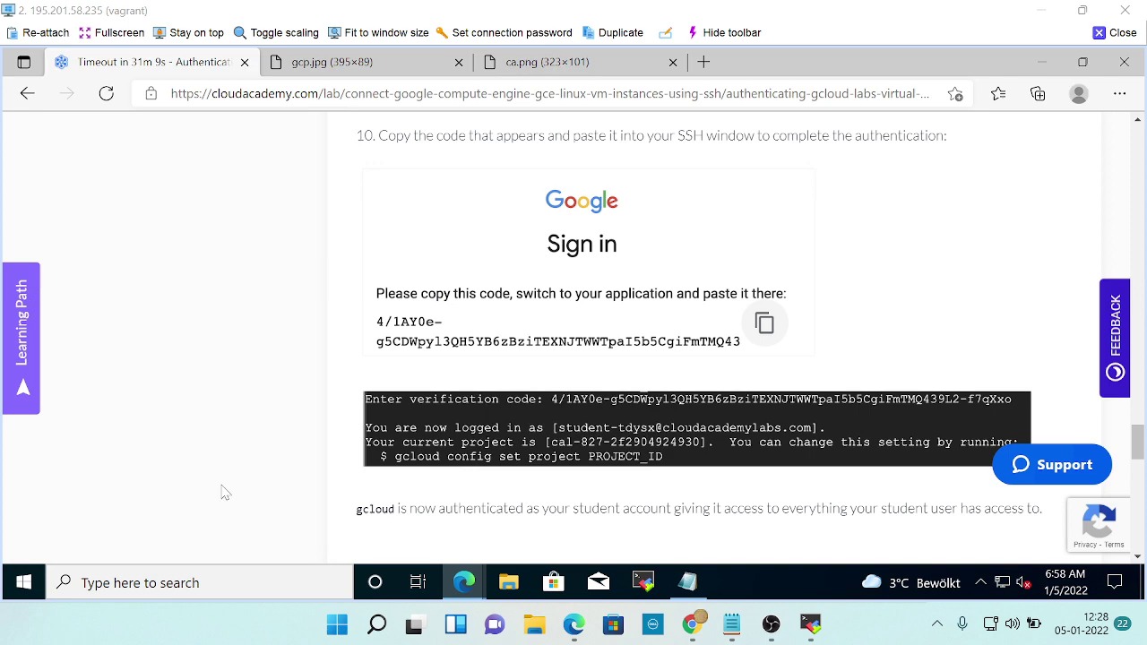
Scroll back through lab steps 7–10 and the Summary, then return to the SSH terminal.
scroll(632, 348, "down", 3)
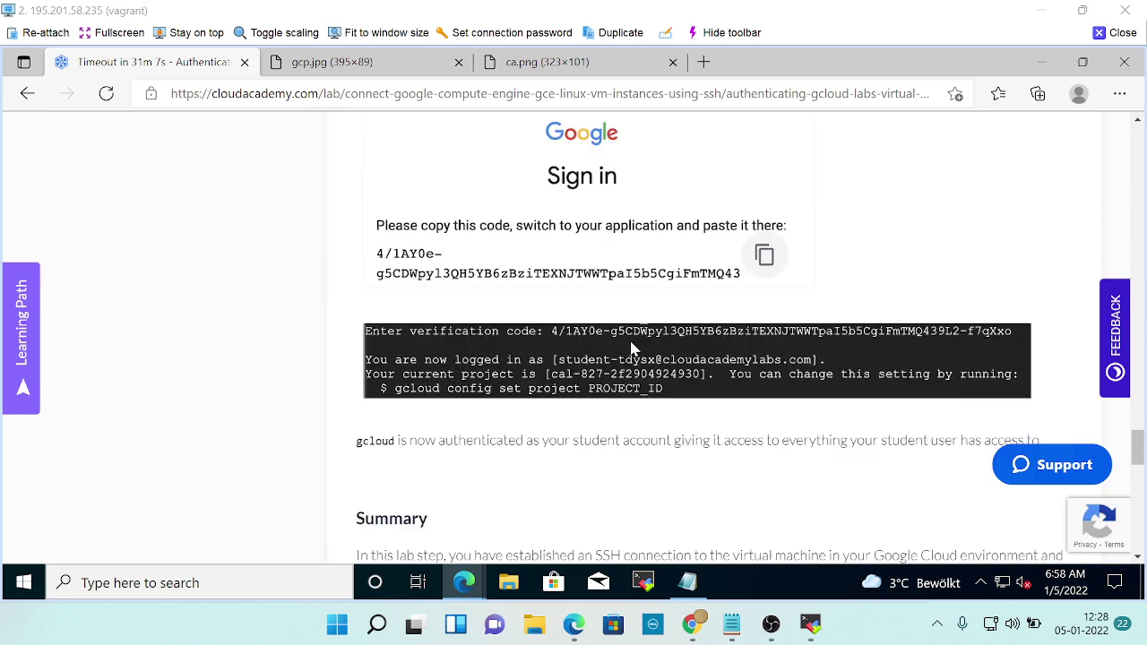
scroll(631, 348, "up", 10)
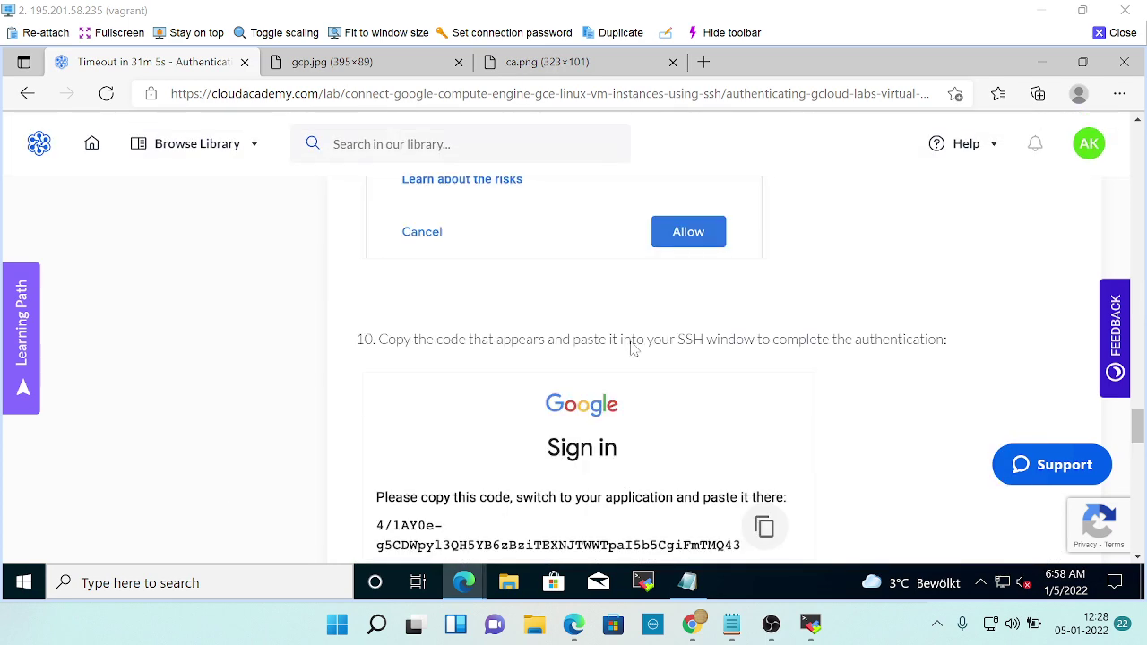
scroll(632, 348, "up", 4)
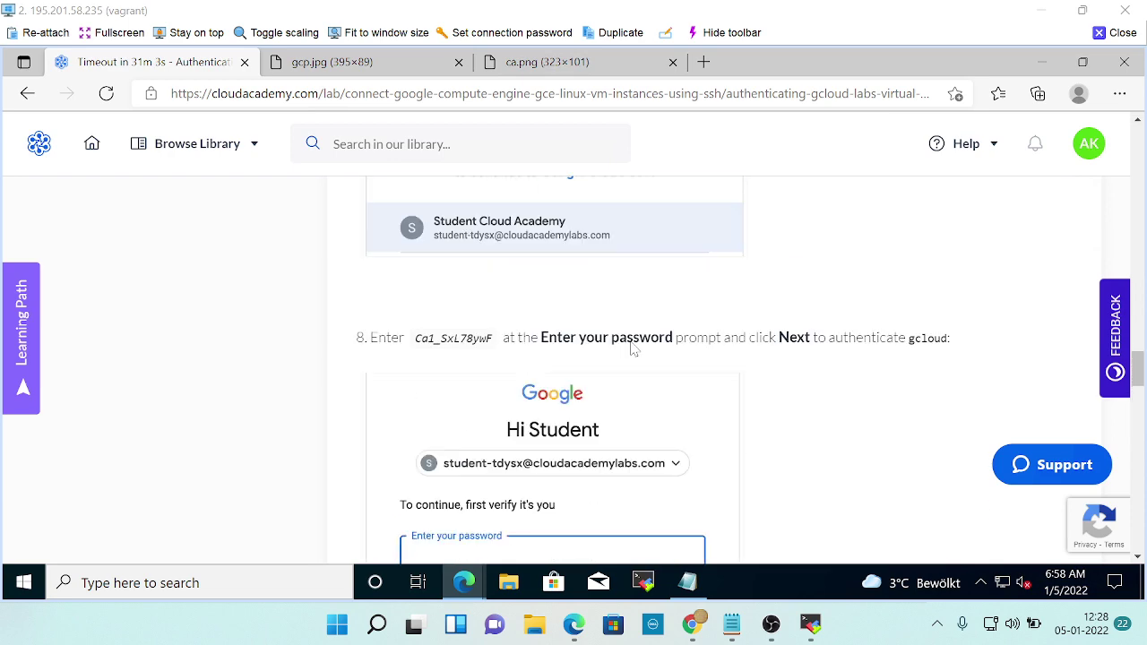
scroll(632, 349, "up", 5)
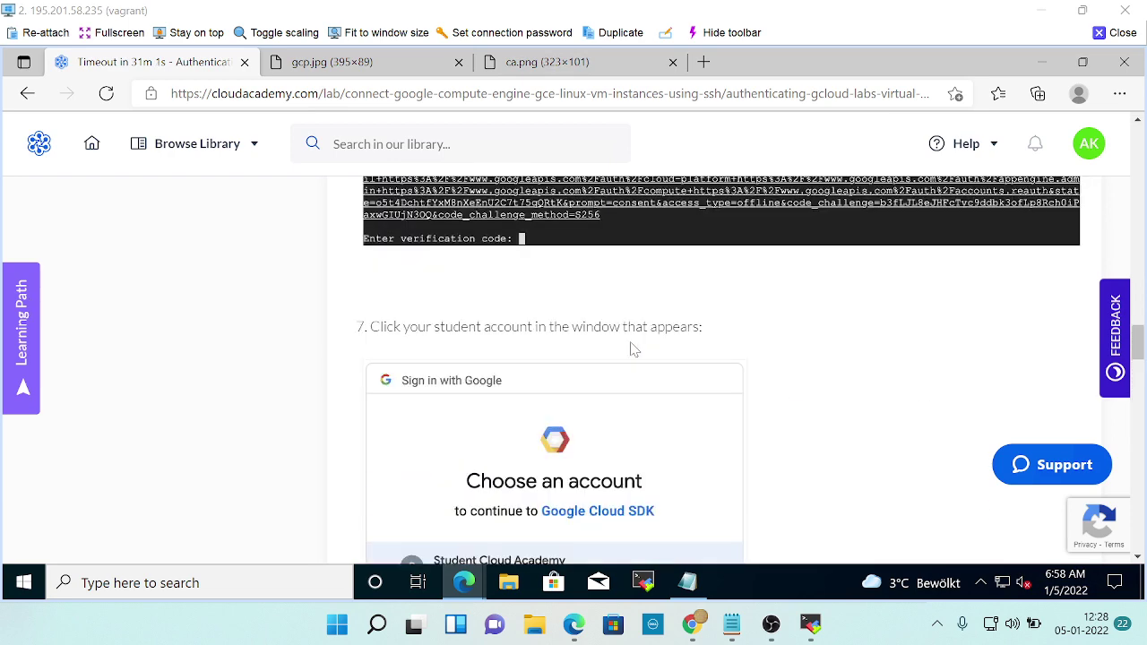
scroll(632, 348, "down", 4)
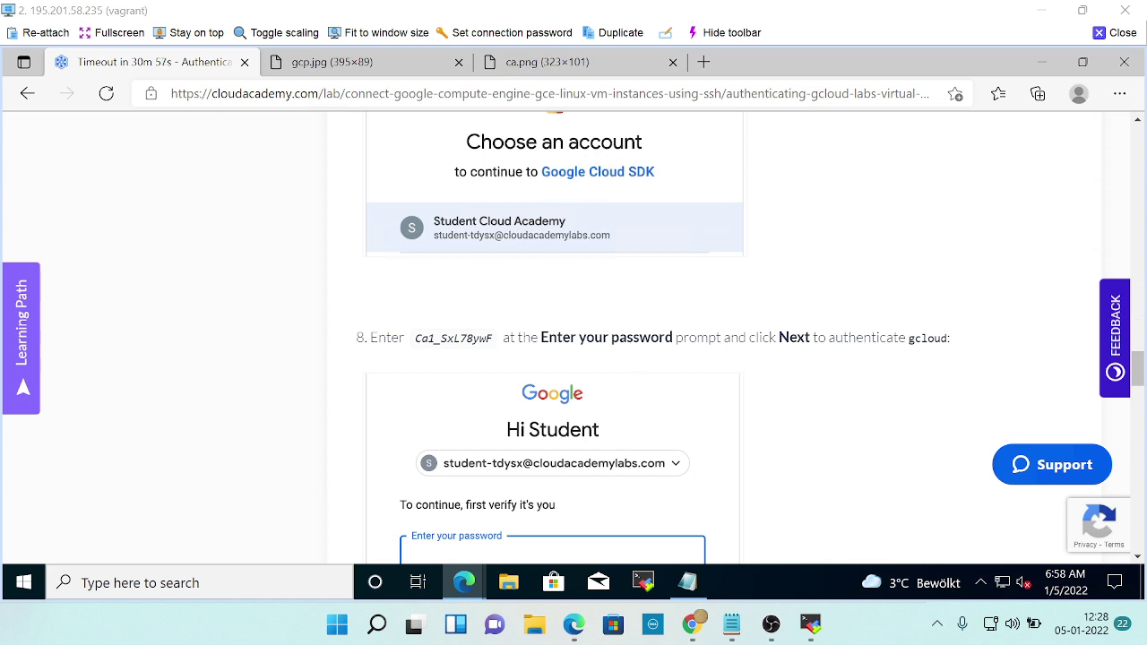
scroll(632, 352, "down", 2)
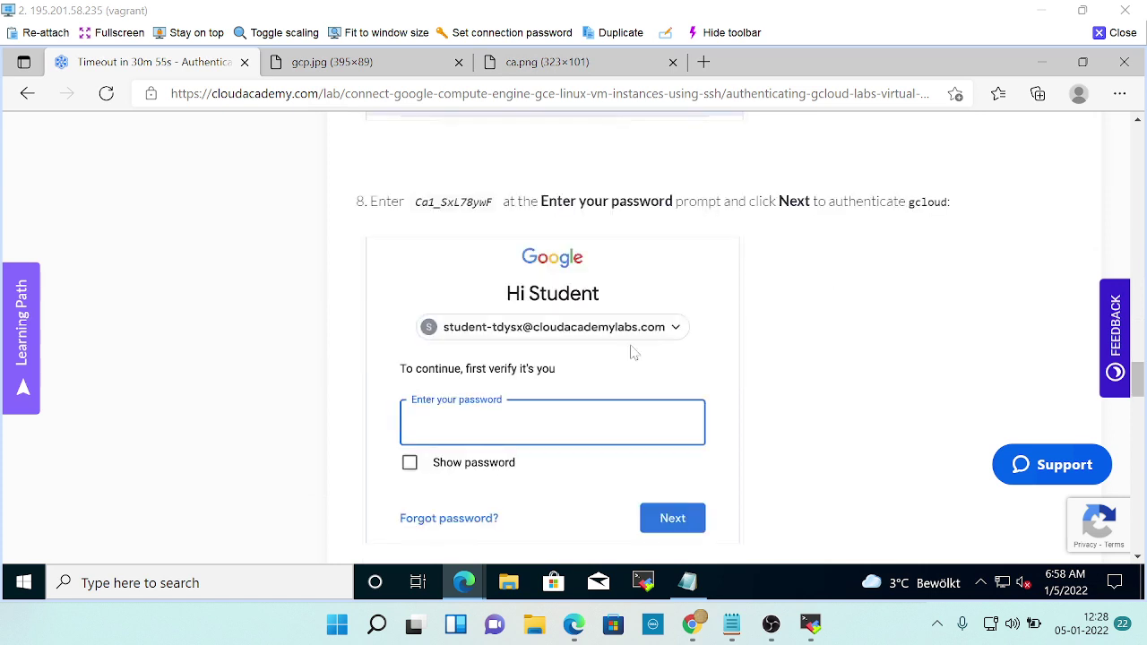
scroll(630, 352, "down", 9)
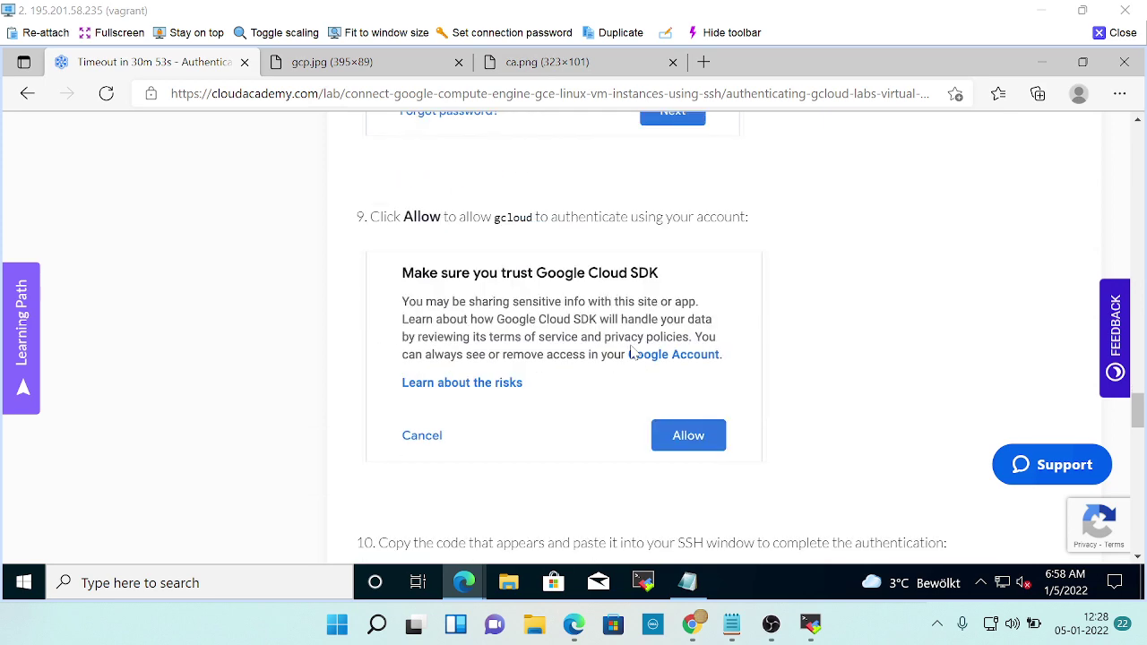
scroll(630, 352, "down", 2)
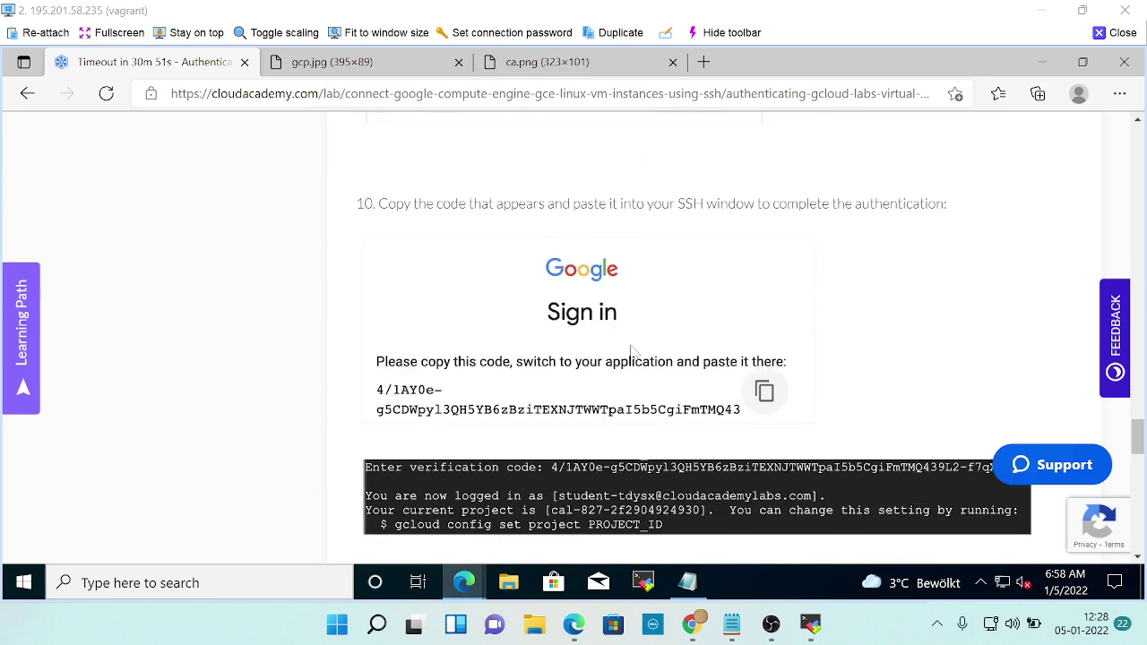
scroll(630, 352, "down", 1)
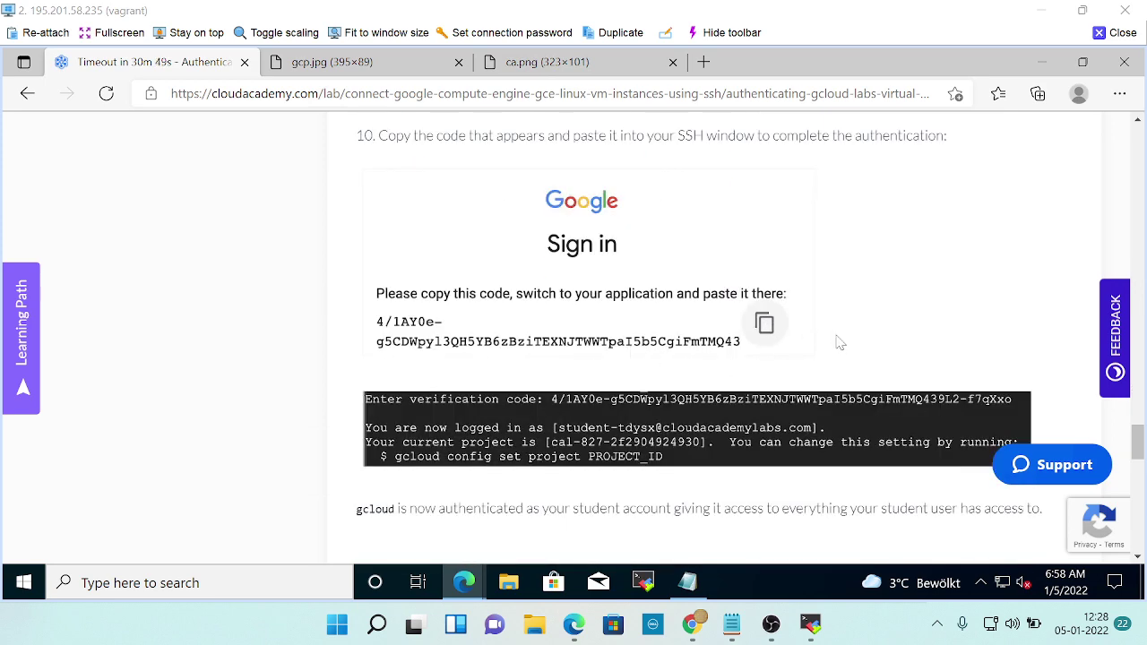
scroll(838, 345, "down", 2)
scroll(838, 345, "down", 2)
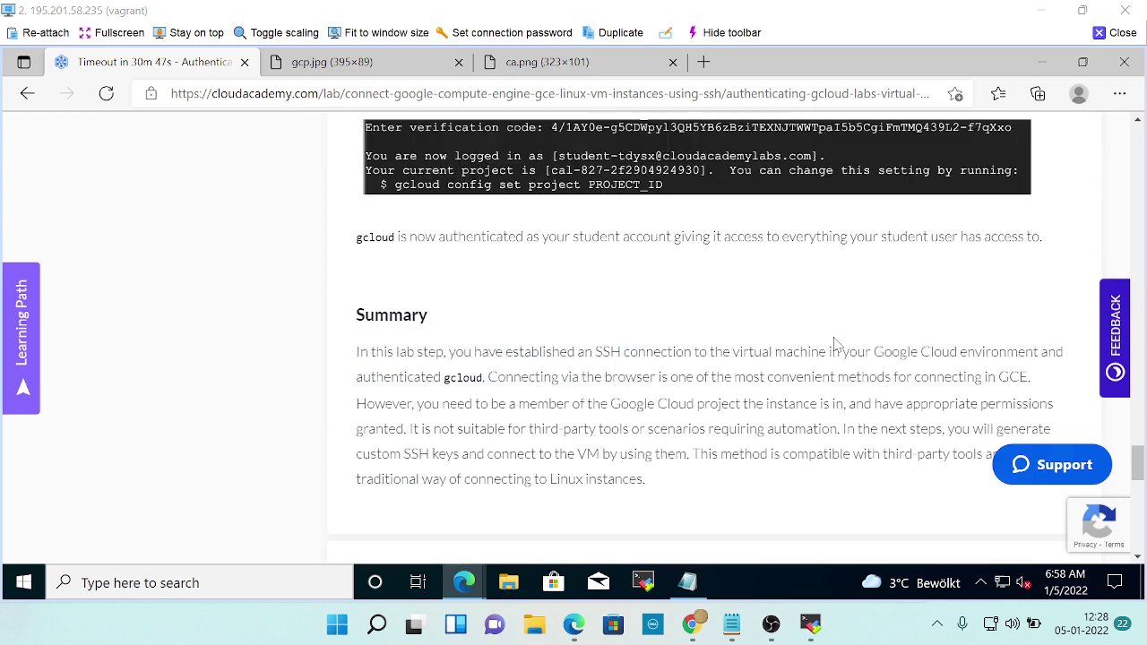
scroll(739, 321, "down", 4)
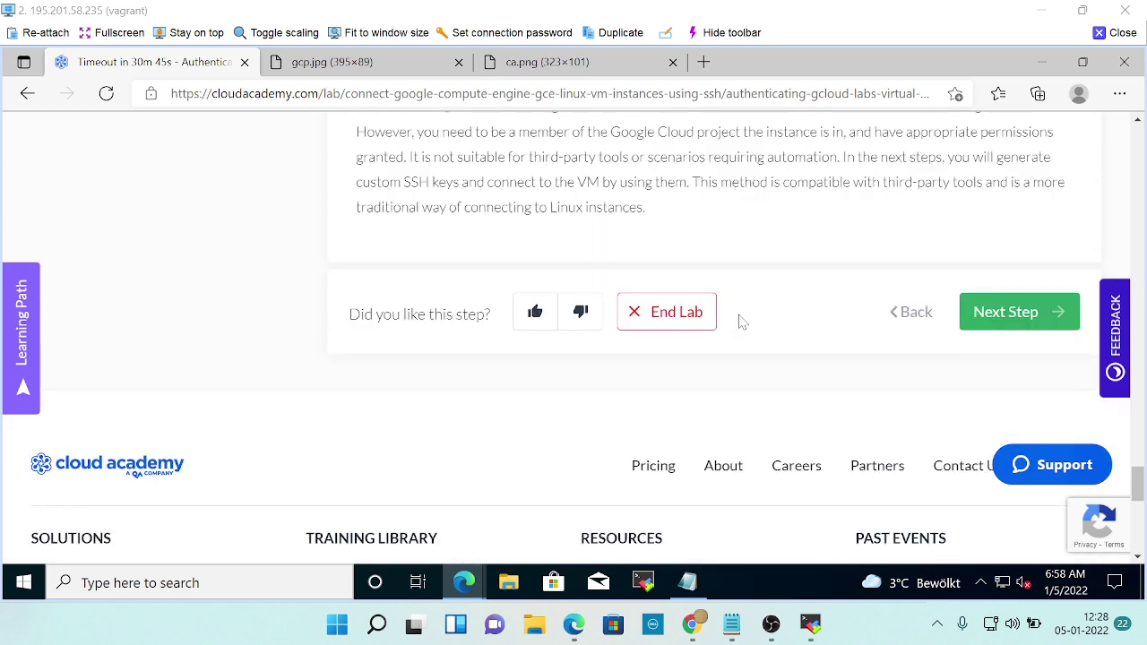
scroll(740, 320, "up", 6)
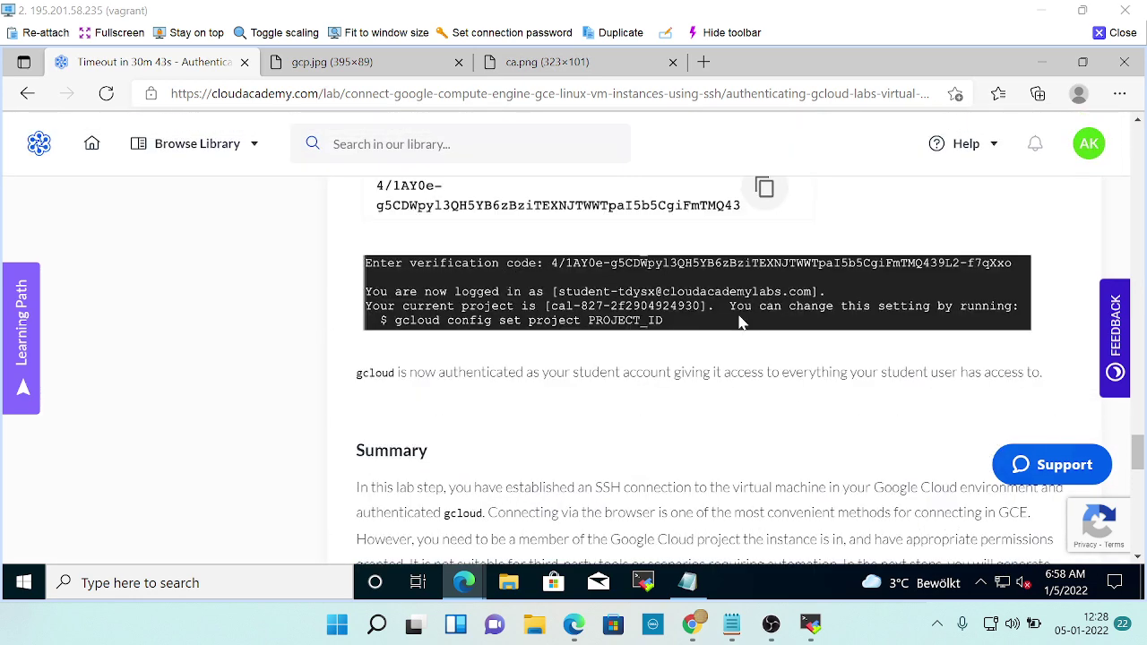
key("alt+Tab")
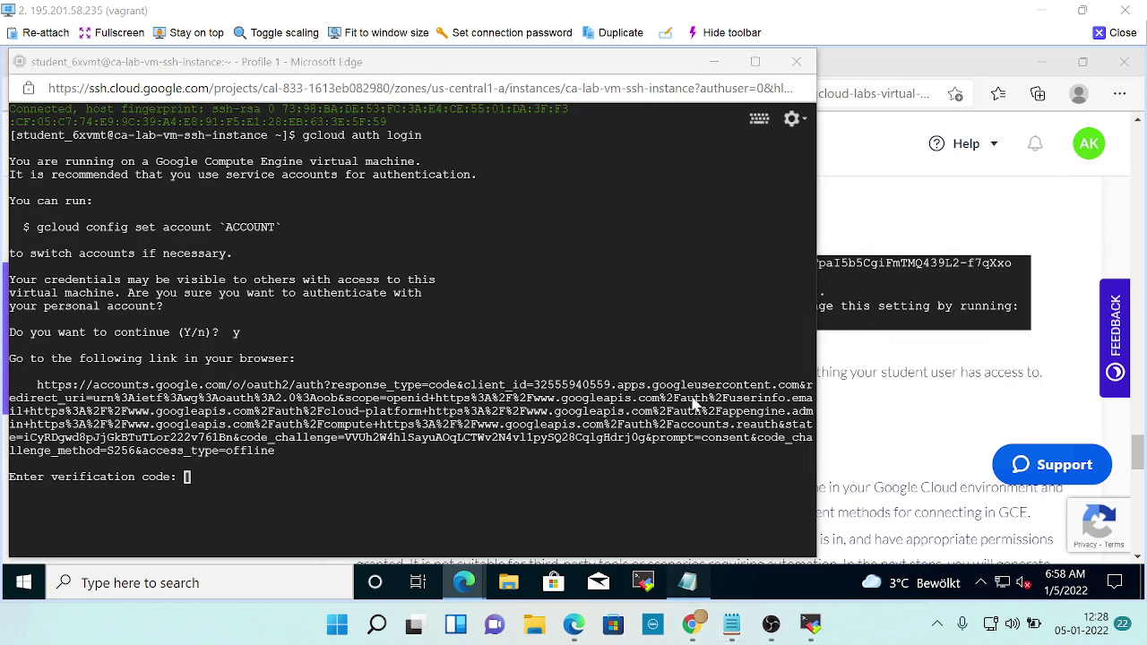
Copy the second saved code from Notepad and submit the verification prompt, which fails with an authentication error.
left_click(687, 583)
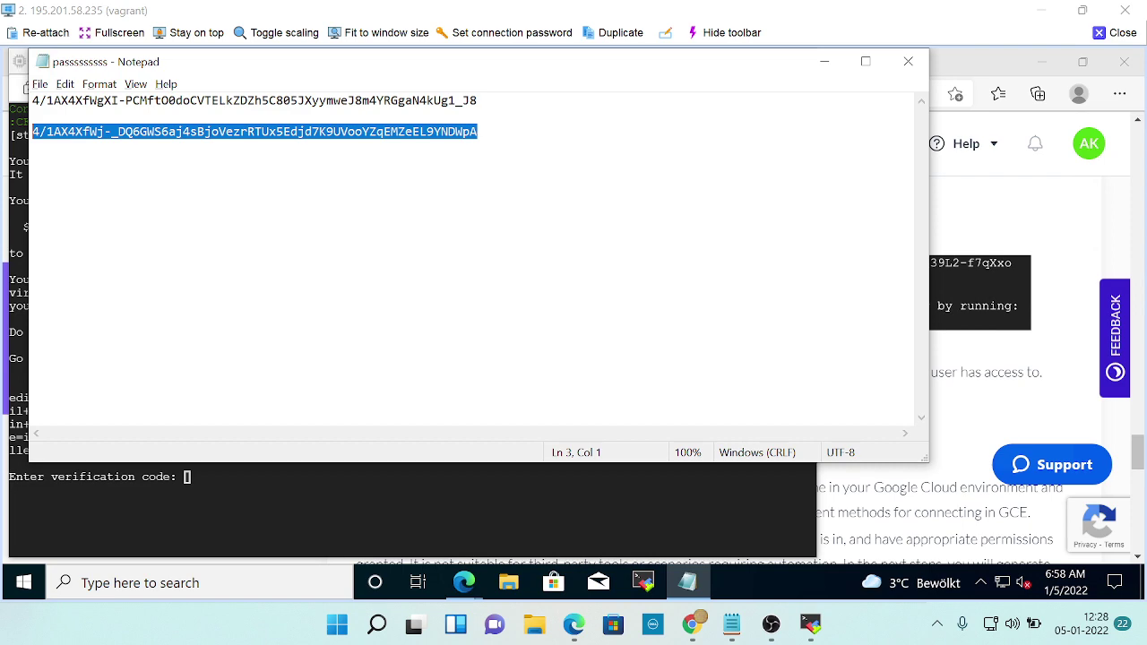
right_click(298, 132)
left_click(336, 179)
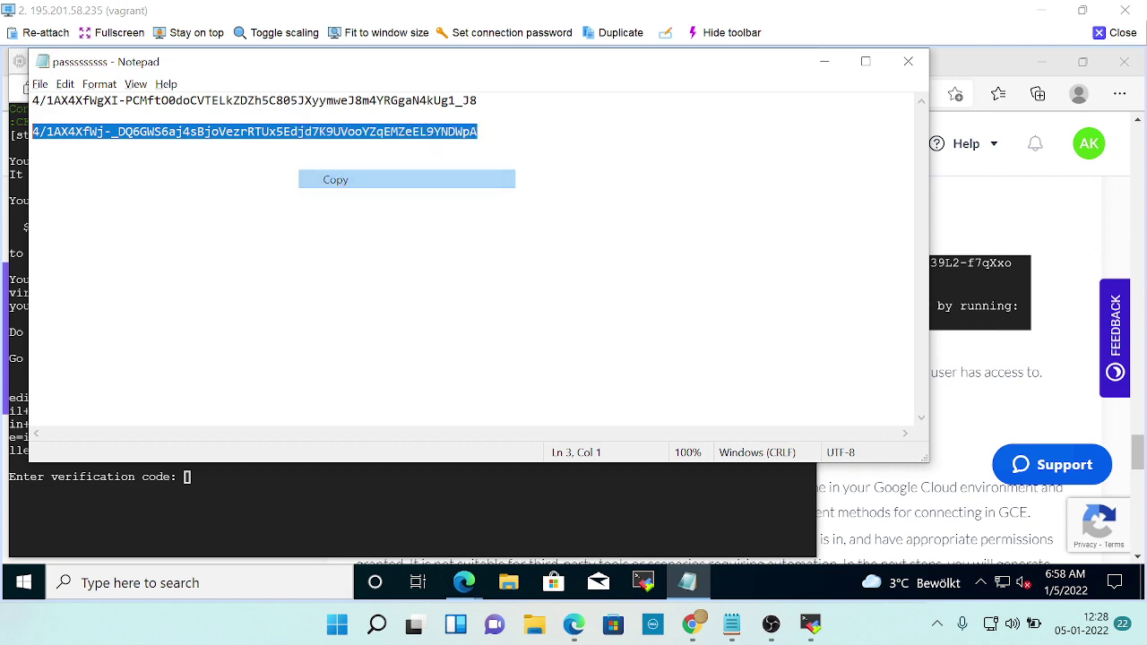
key("alt+Tab")
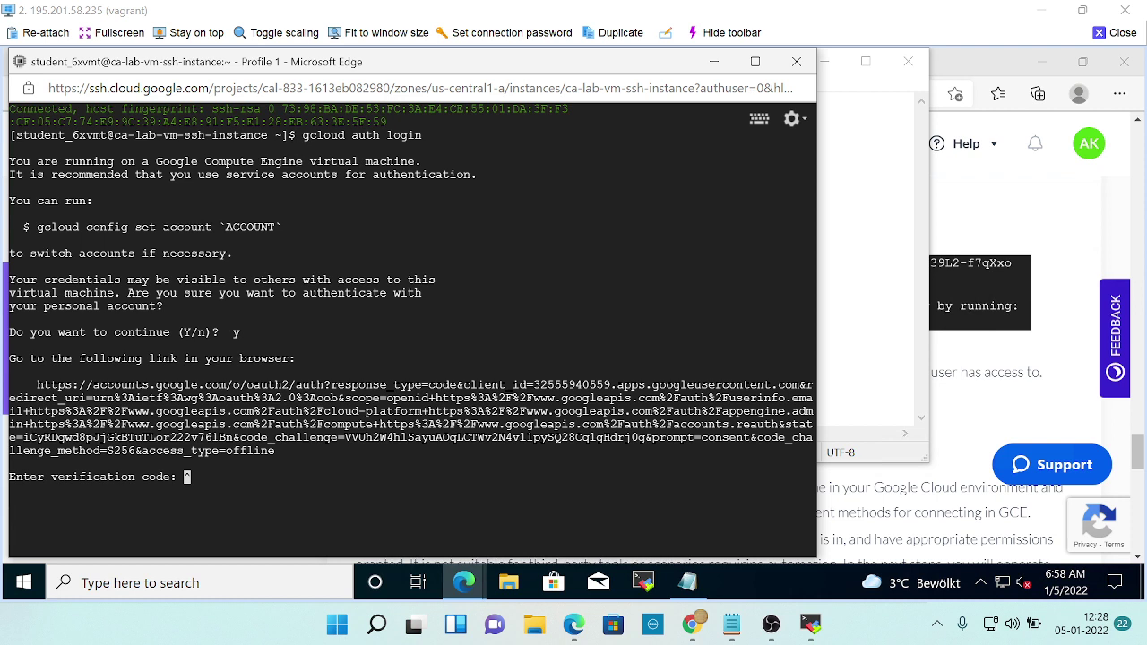
key("Return")
key("Return")
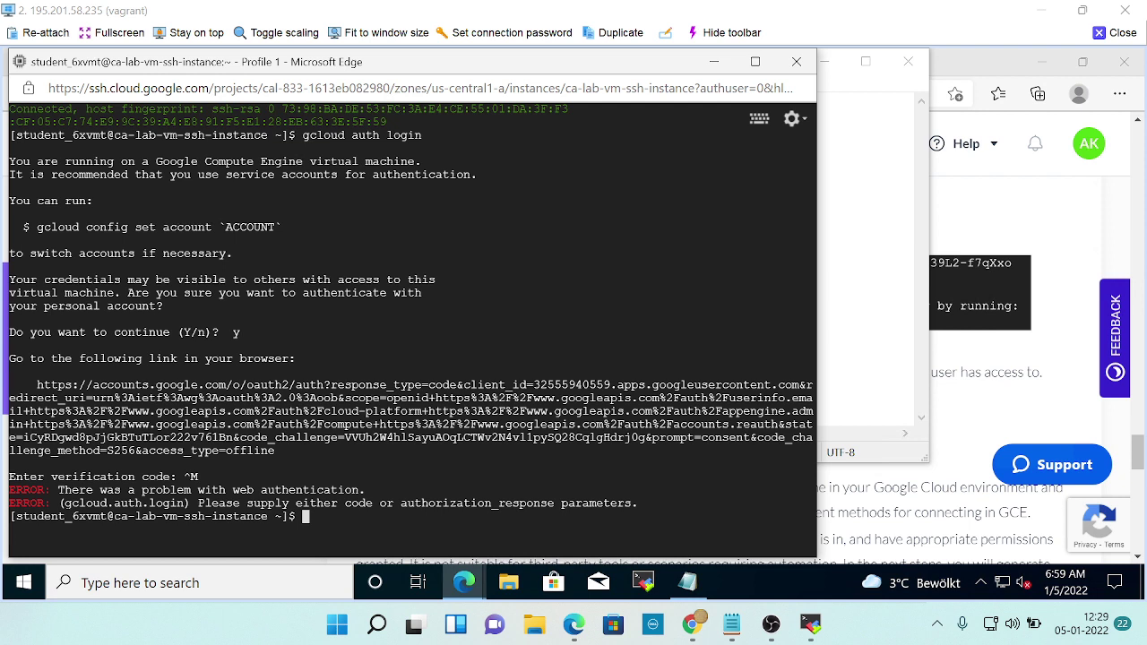
key("ctrl+v")
key("BackSpace")
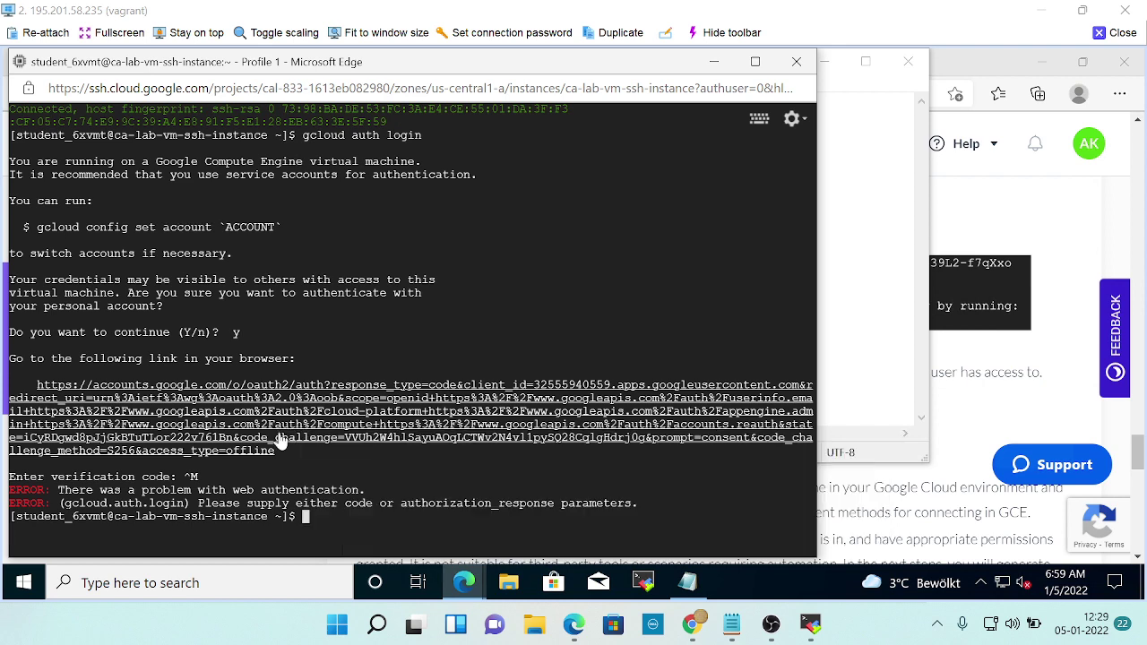
key("alt+Tab")
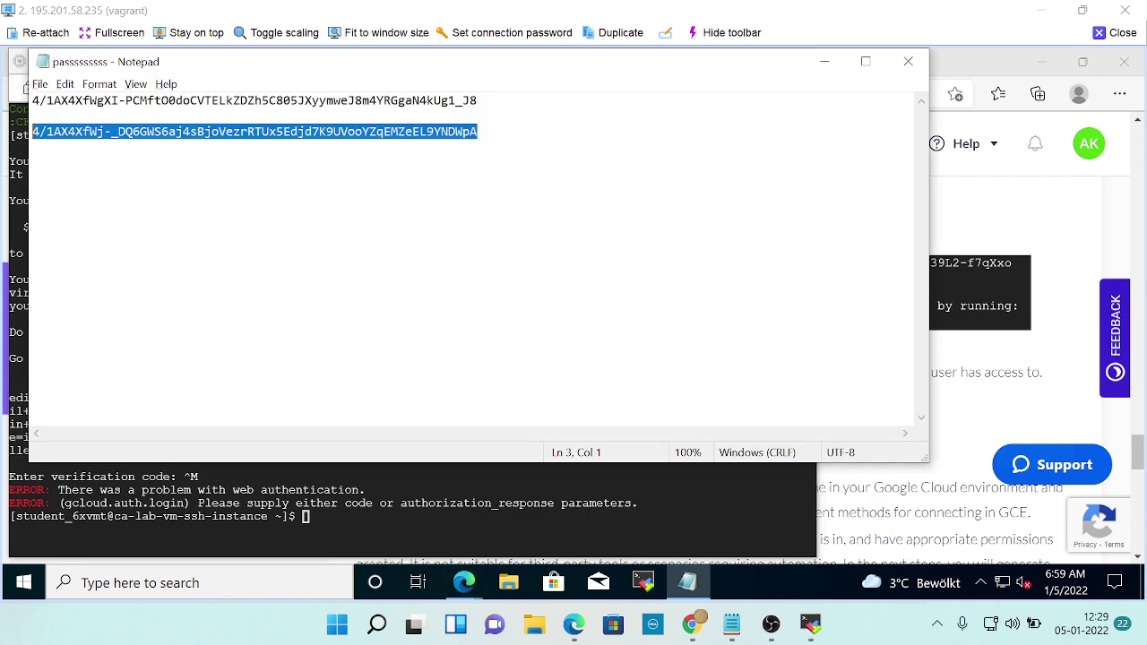
Return to the SSH terminal and clear the stray ^V pasted at the empty prompt.
key("alt+Tab")
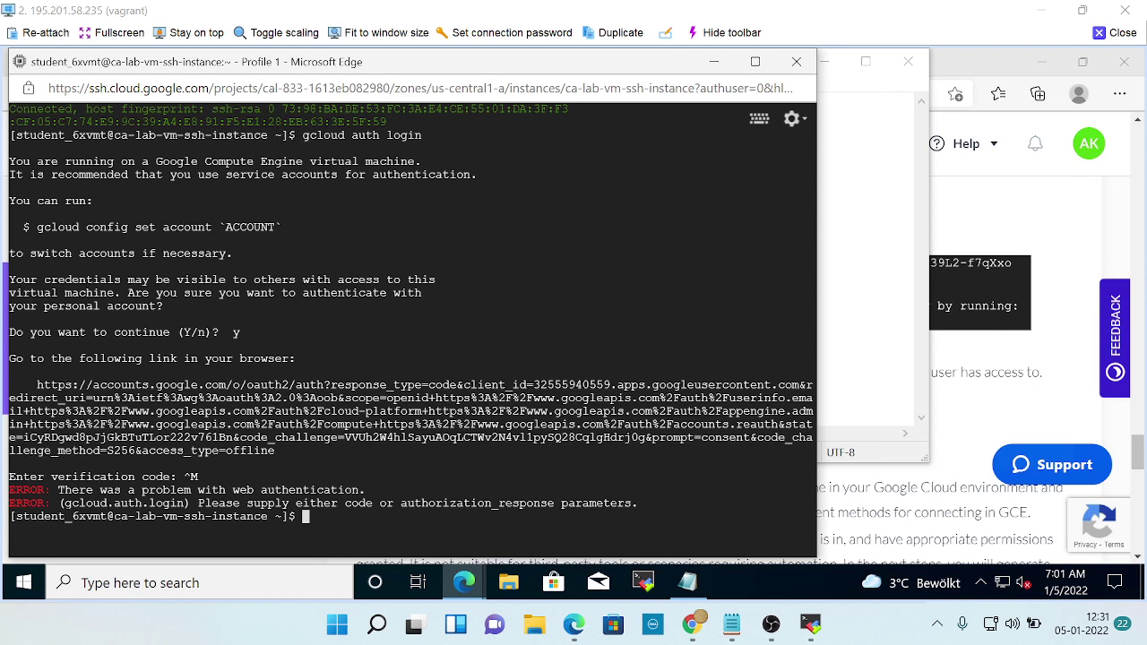
key("ctrl+v")
key("BackSpace")
Follow the gcloud auth link to the Google Cloud SDK sign-in page, checking the lab instructions.
left_click(378, 434)
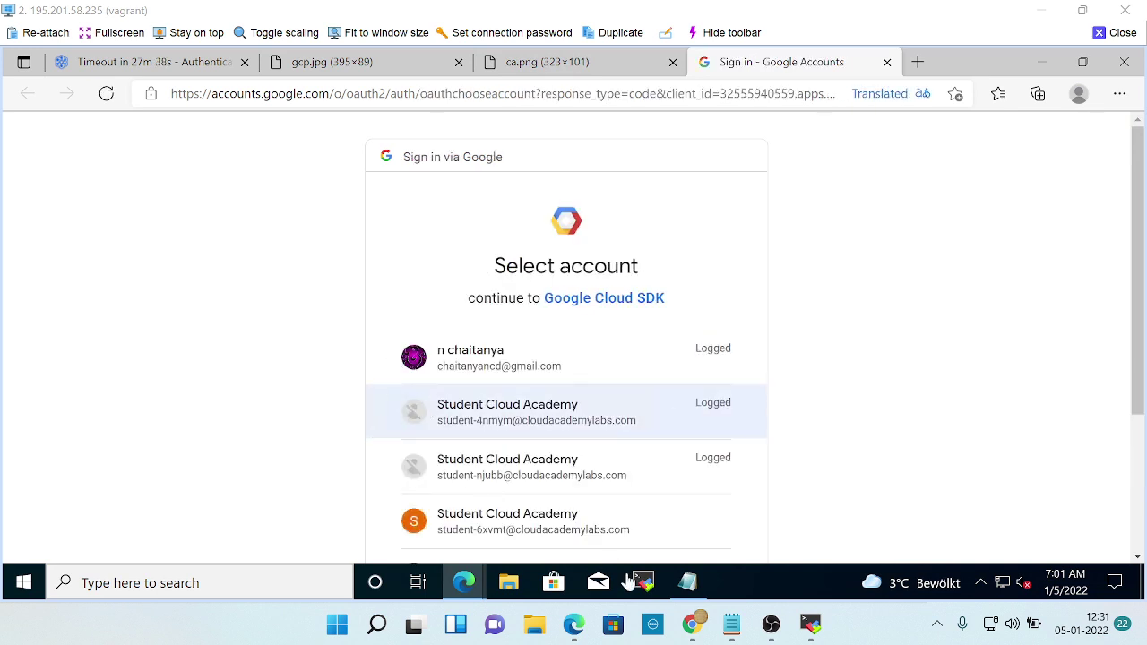
scroll(584, 517, "down", 2)
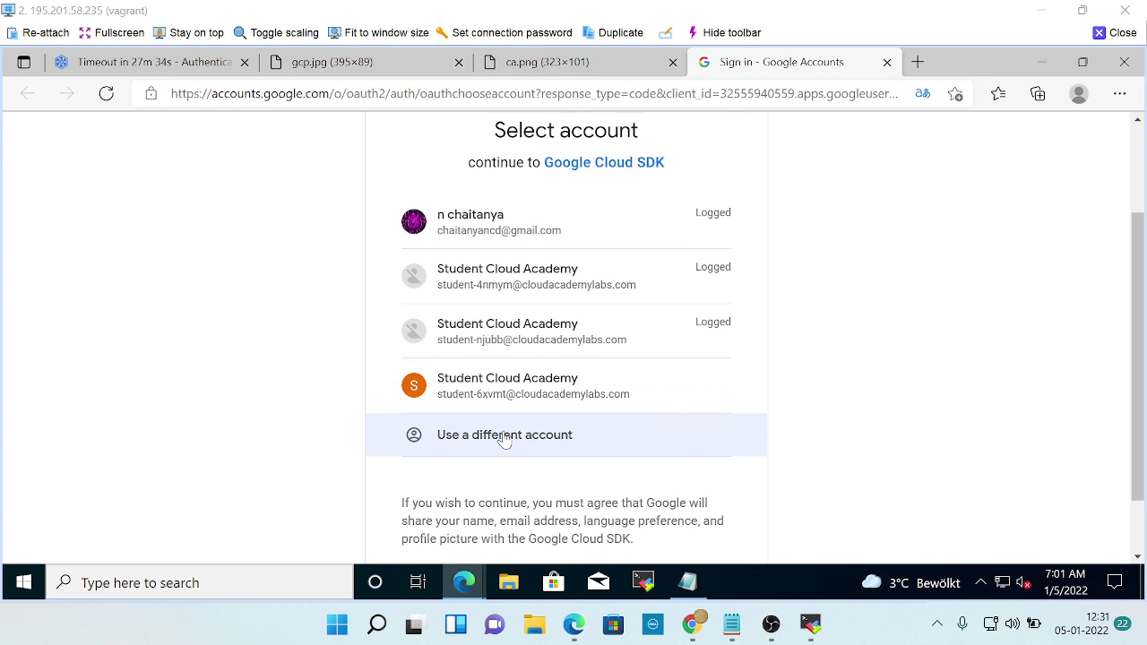
key("alt+Tab")
key("alt+Tab")
key("alt+Tab")
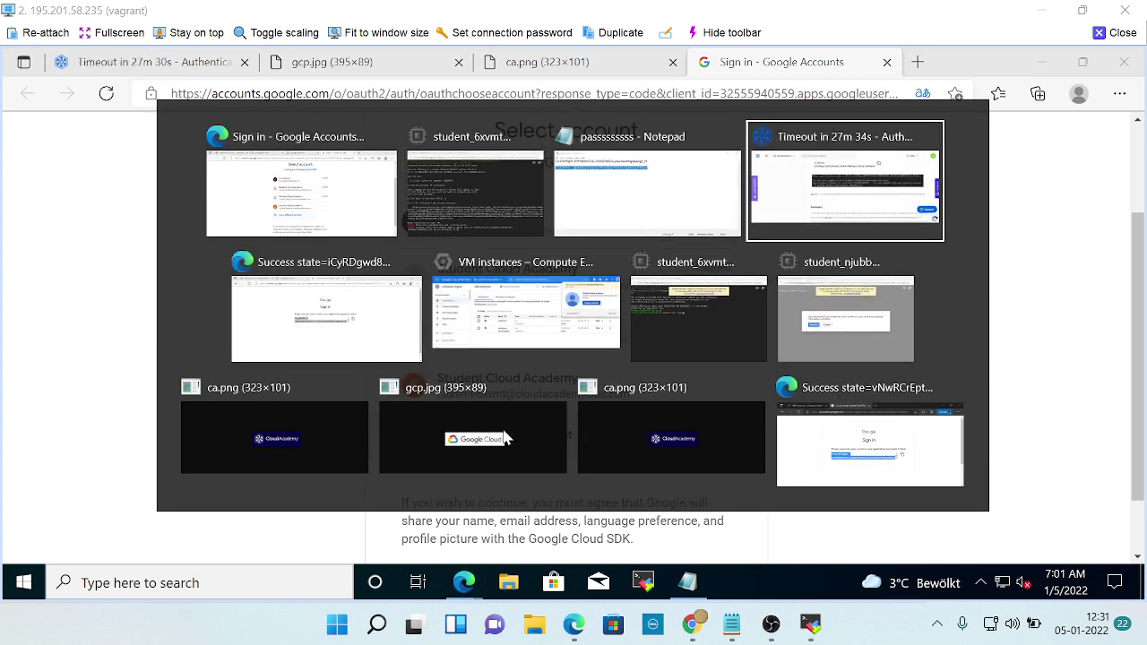
scroll(728, 410, "up", 10)
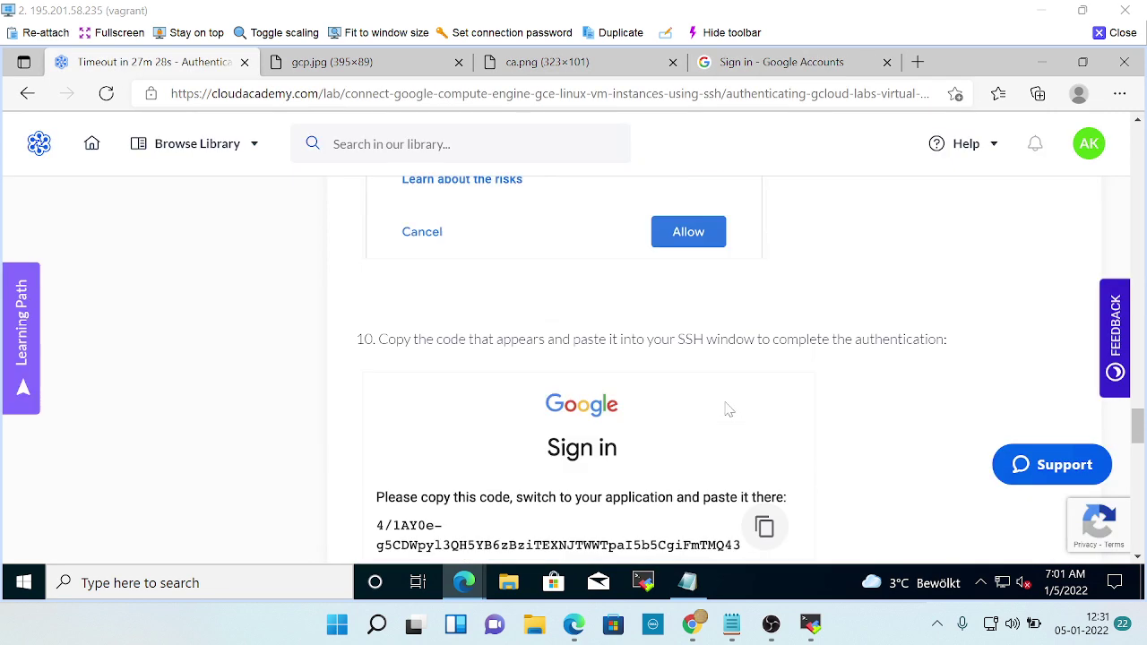
scroll(729, 409, "up", 2)
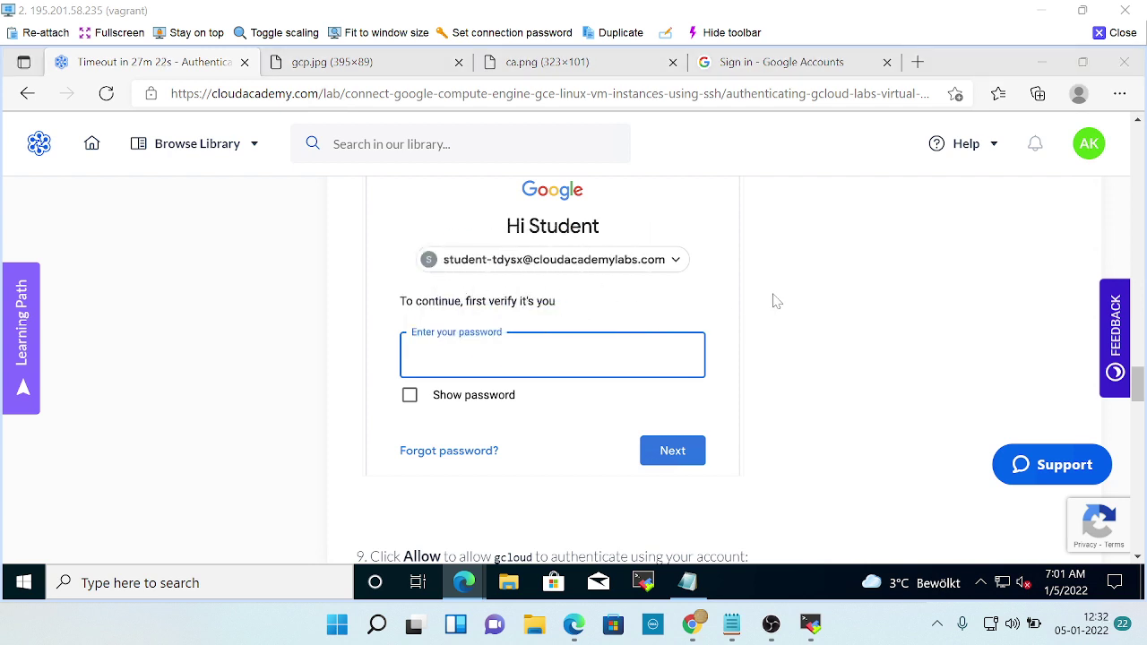
key("ctrl+shift+Tab")
Choose 'Use a different account' and enter the lab student's e-mail address from the instructions.
left_click(544, 438)
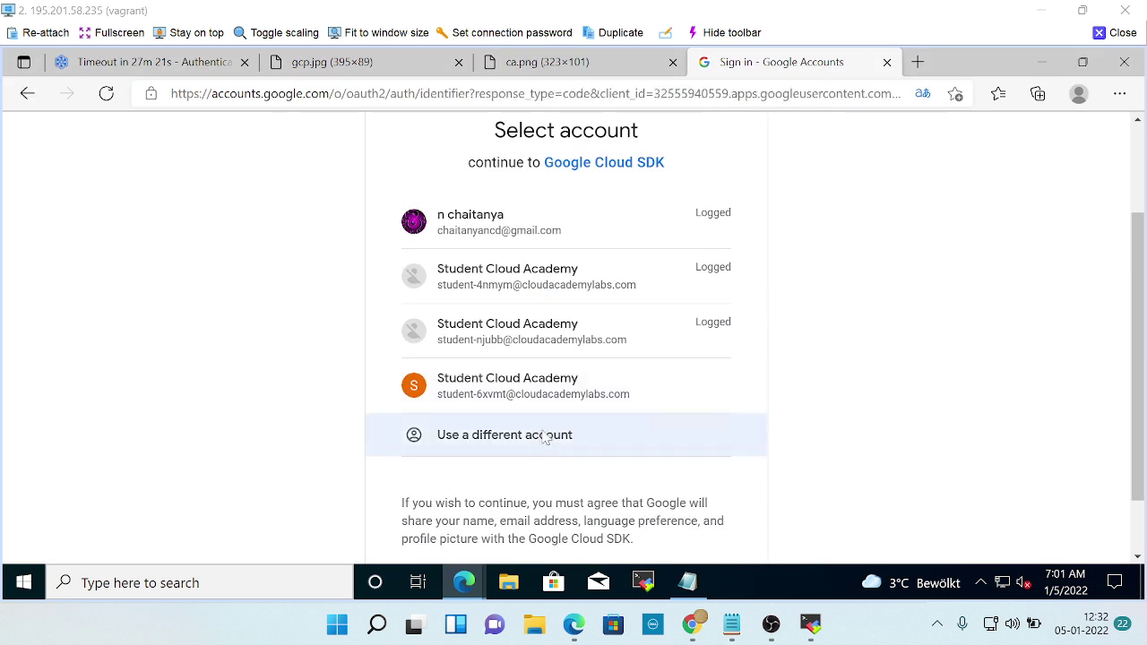
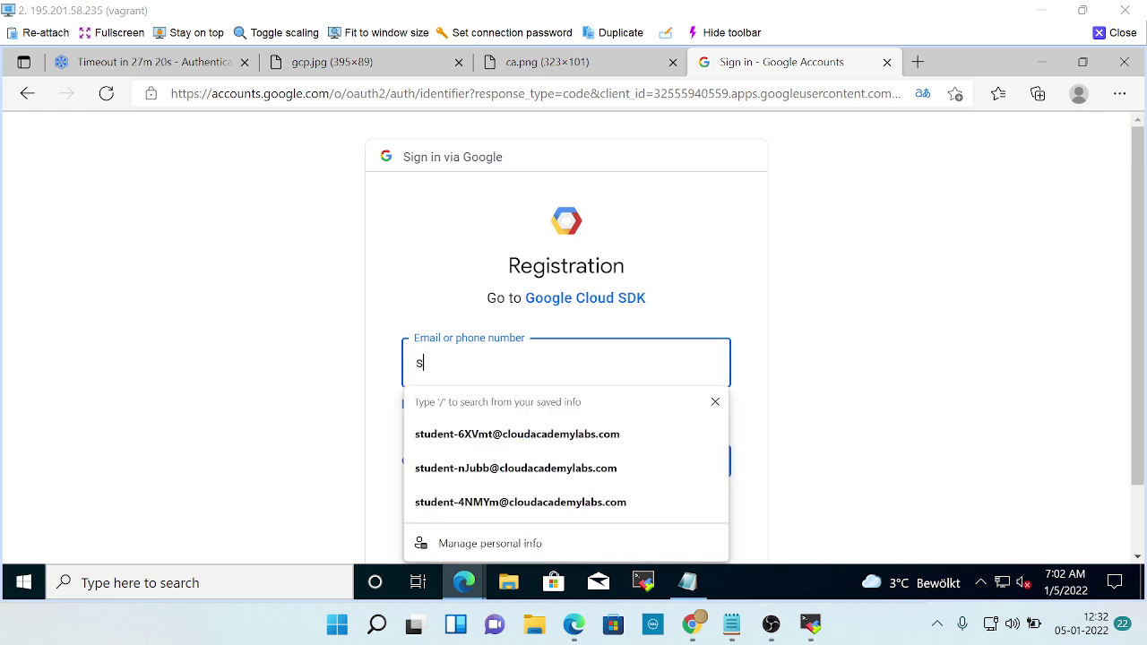
key("ctrl+Tab")
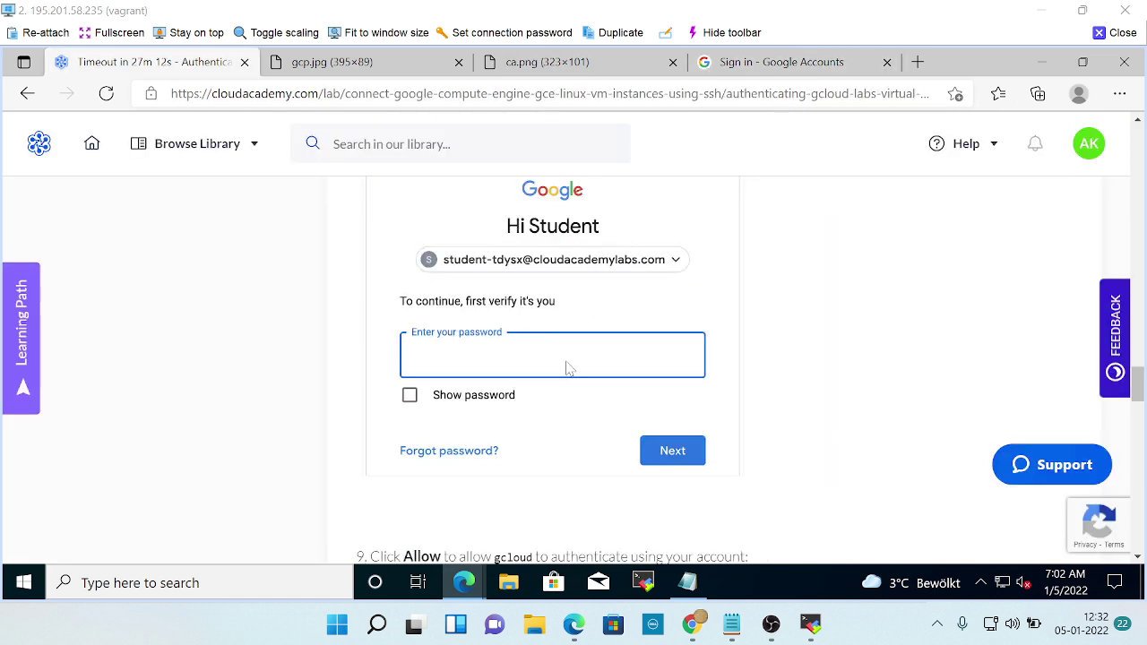
key("alt+Tab")
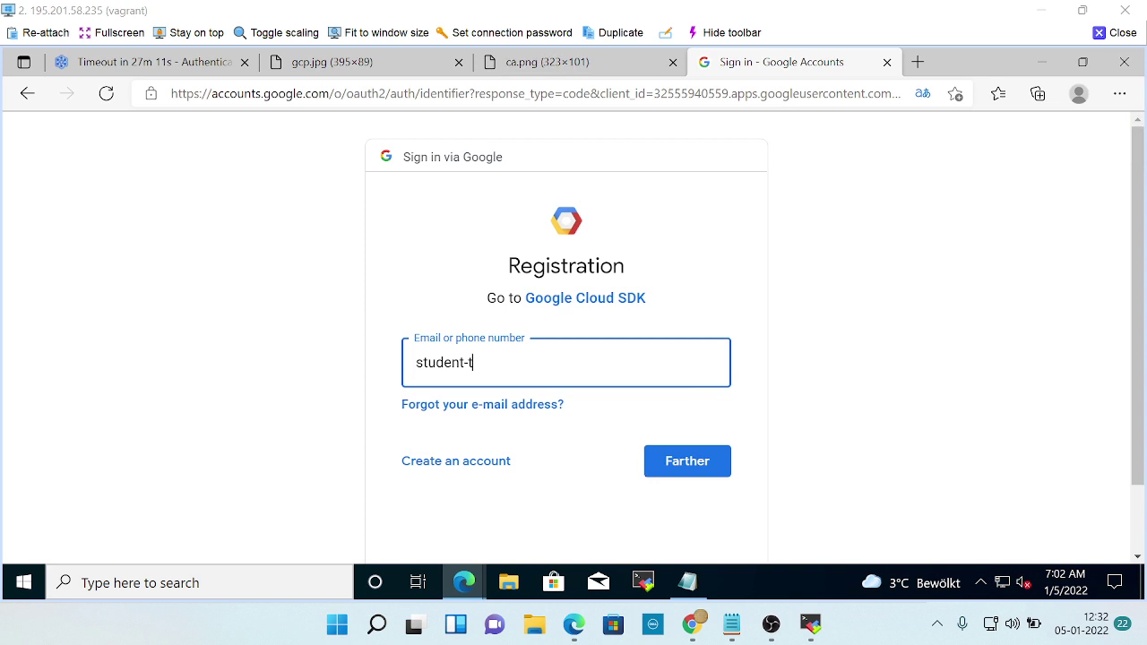
key("alt+Tab")
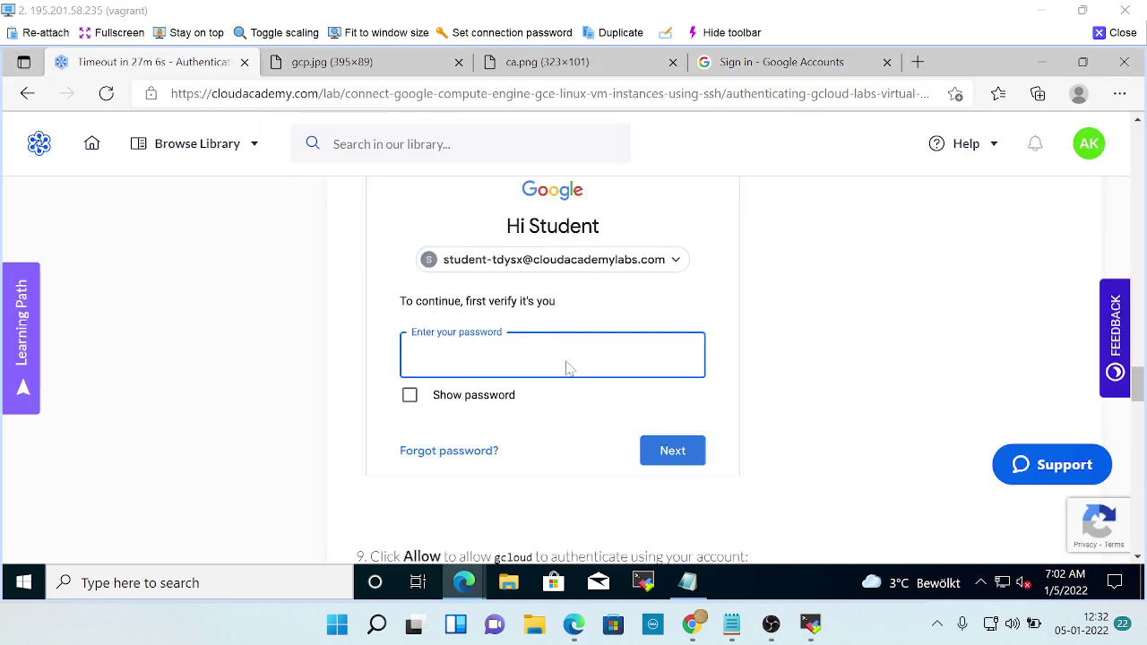
key("alt+Tab")
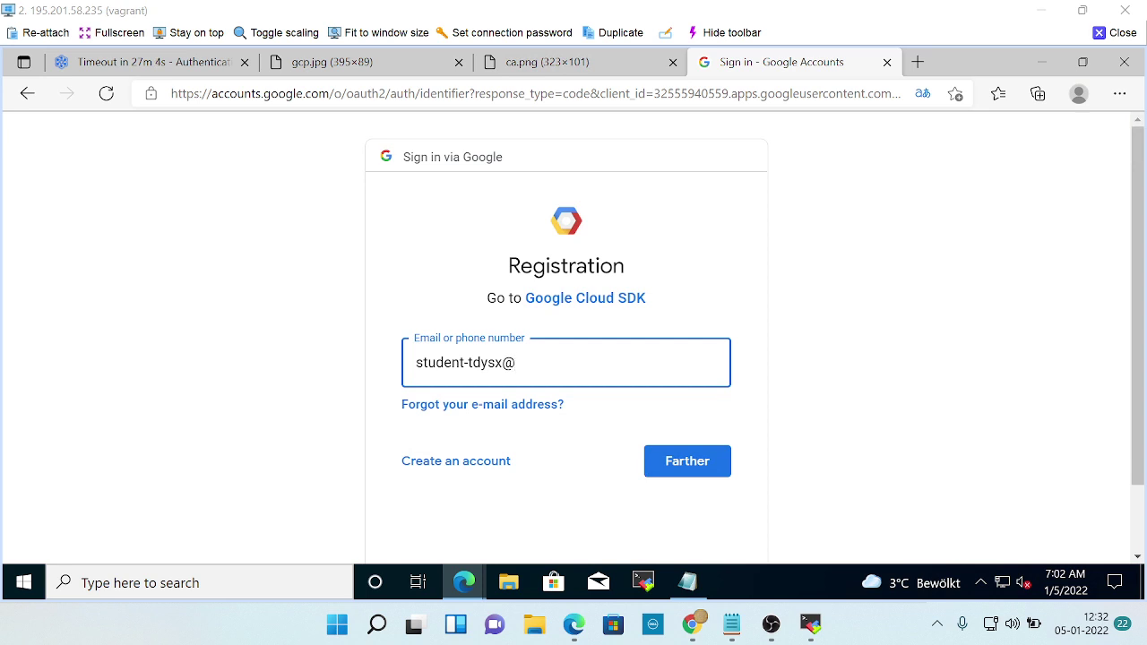
key("alt+Tab")
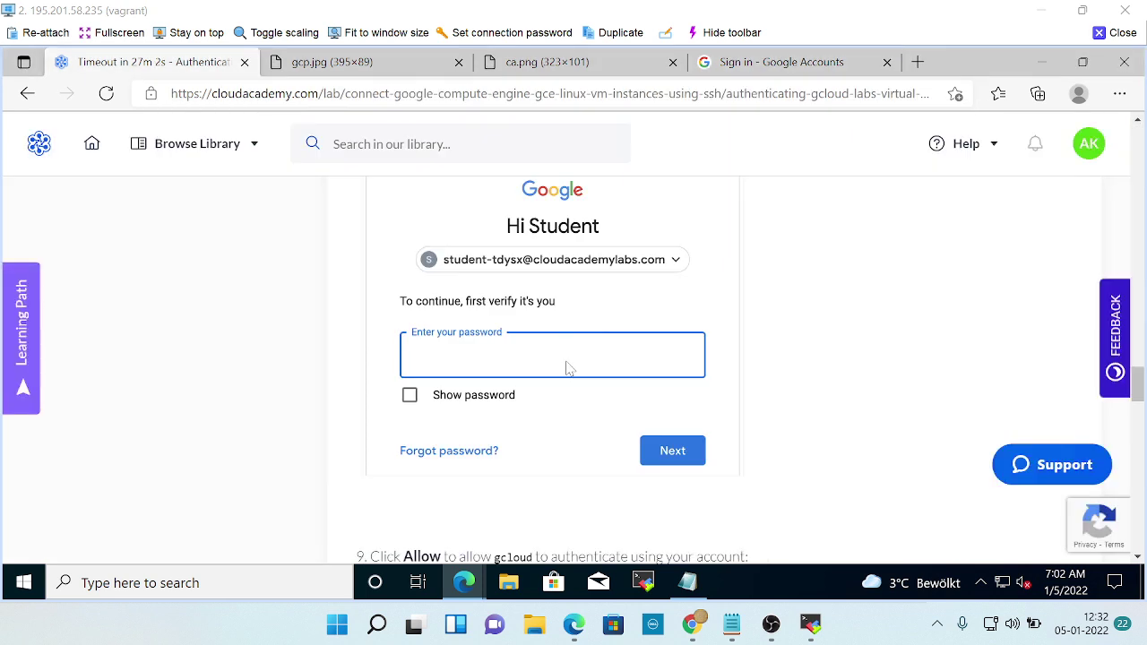
key("alt+Tab")
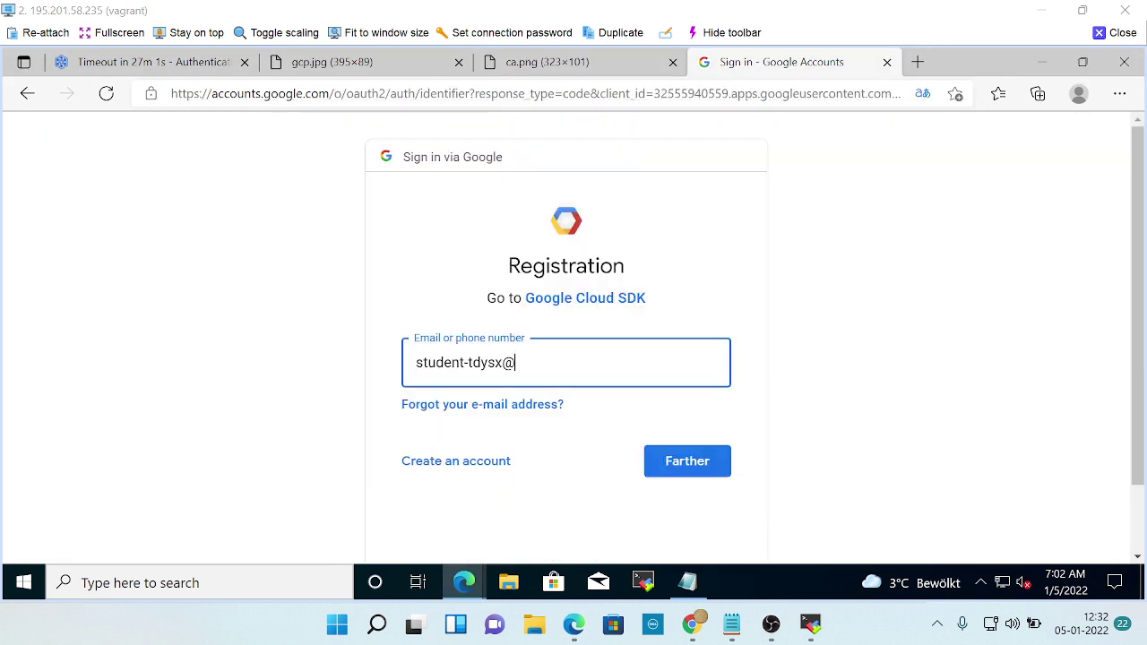
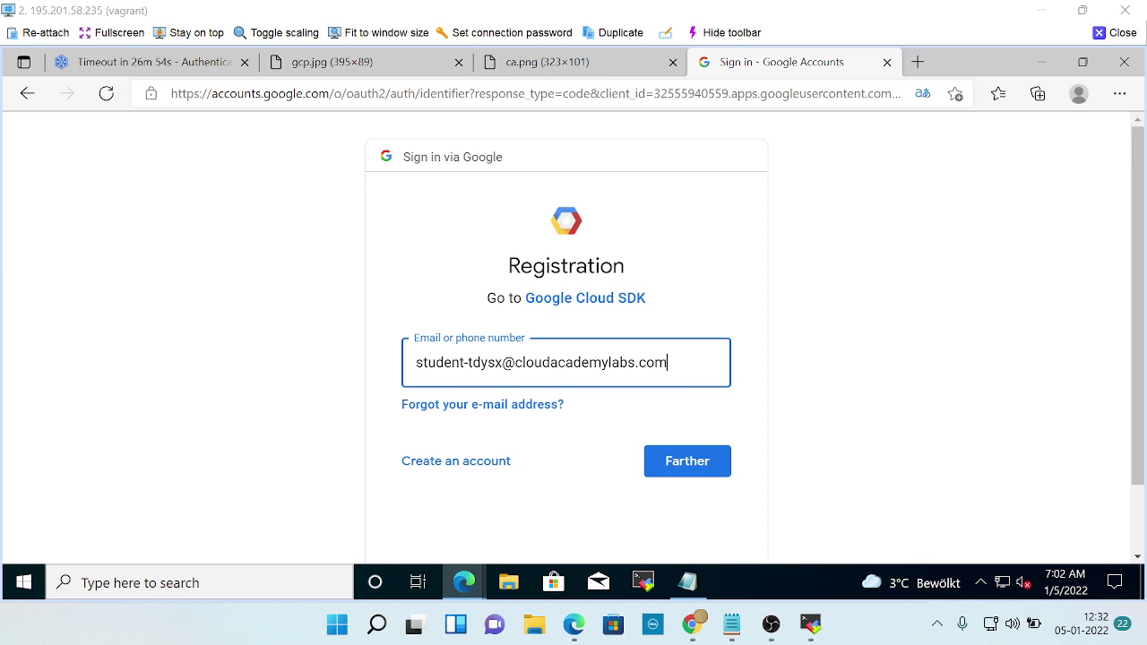
key("alt+Tab")
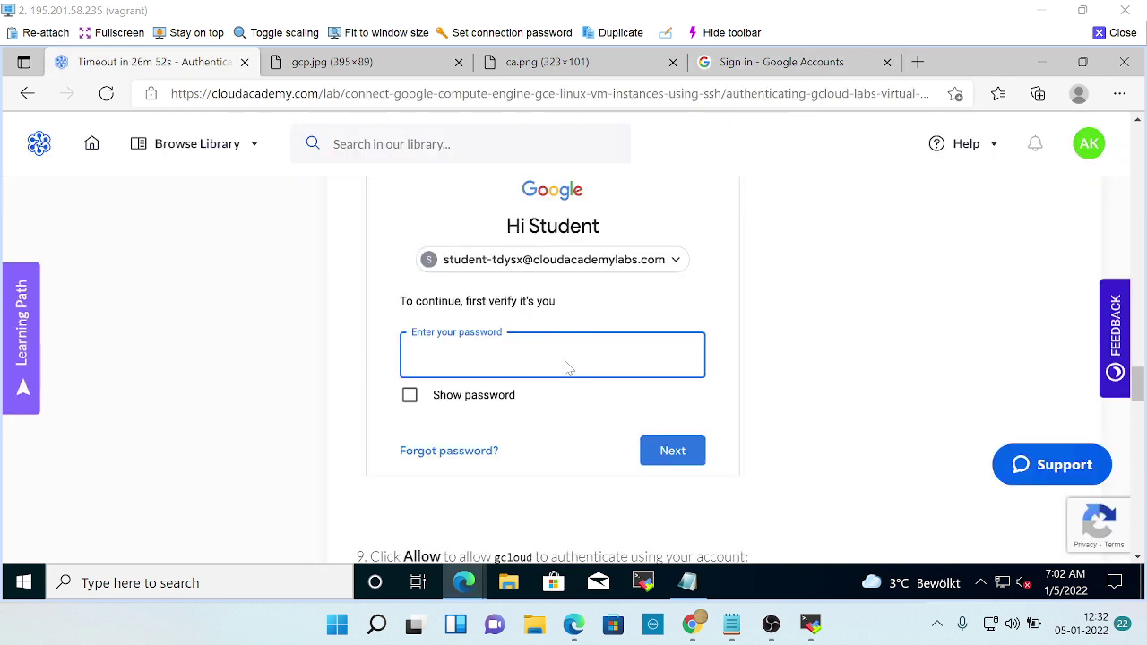
key("alt+Tab")
Submit the student e-mail, then paste the step 8 lab password and submit it.
left_click(676, 462)
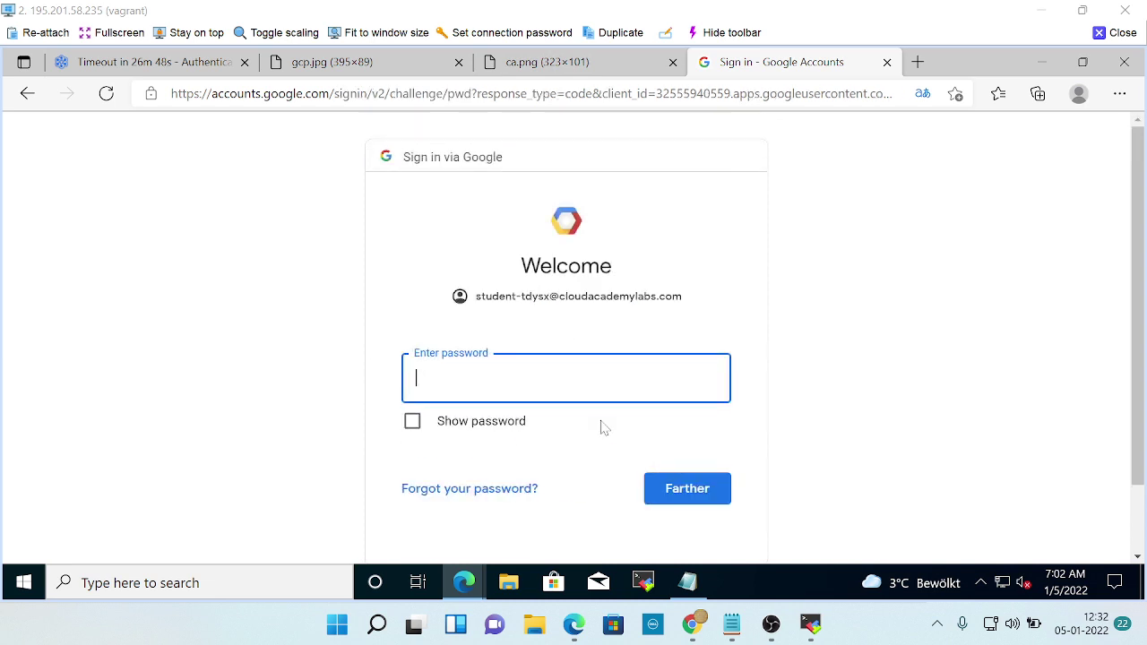
key("alt+Tab")
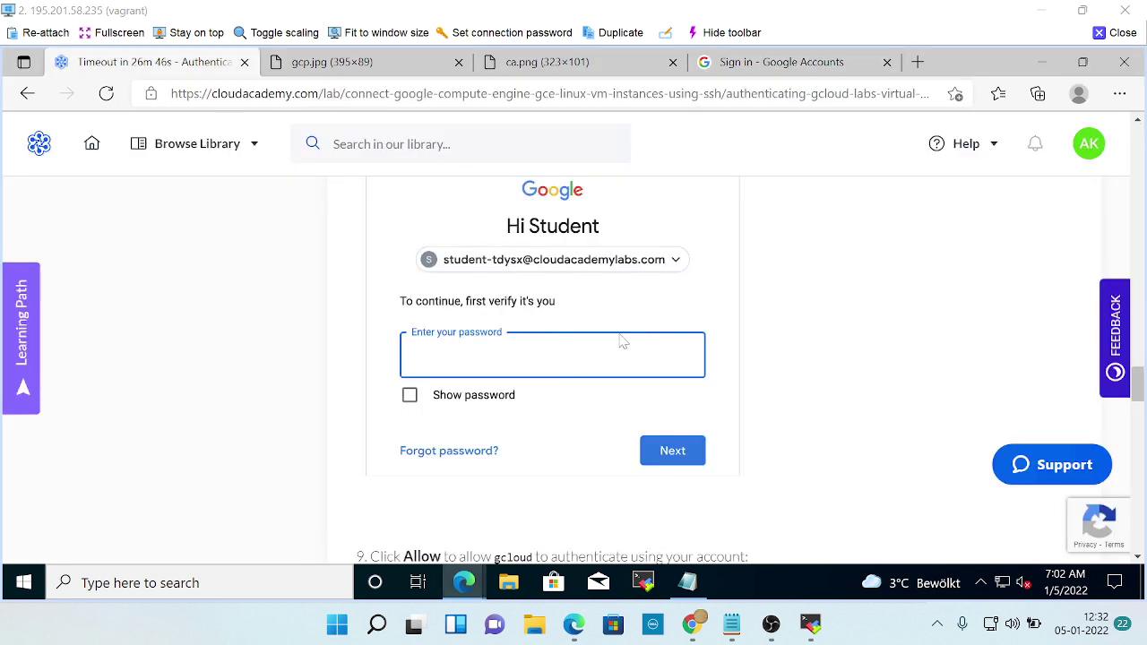
scroll(568, 422, "down", 5)
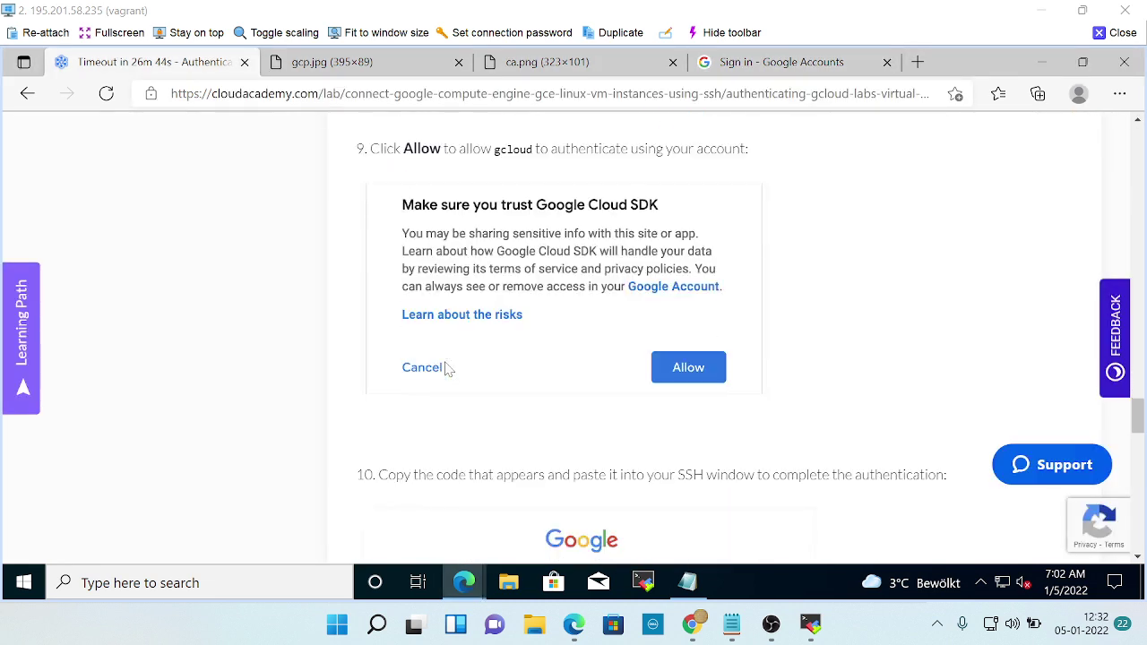
scroll(448, 367, "up", 5)
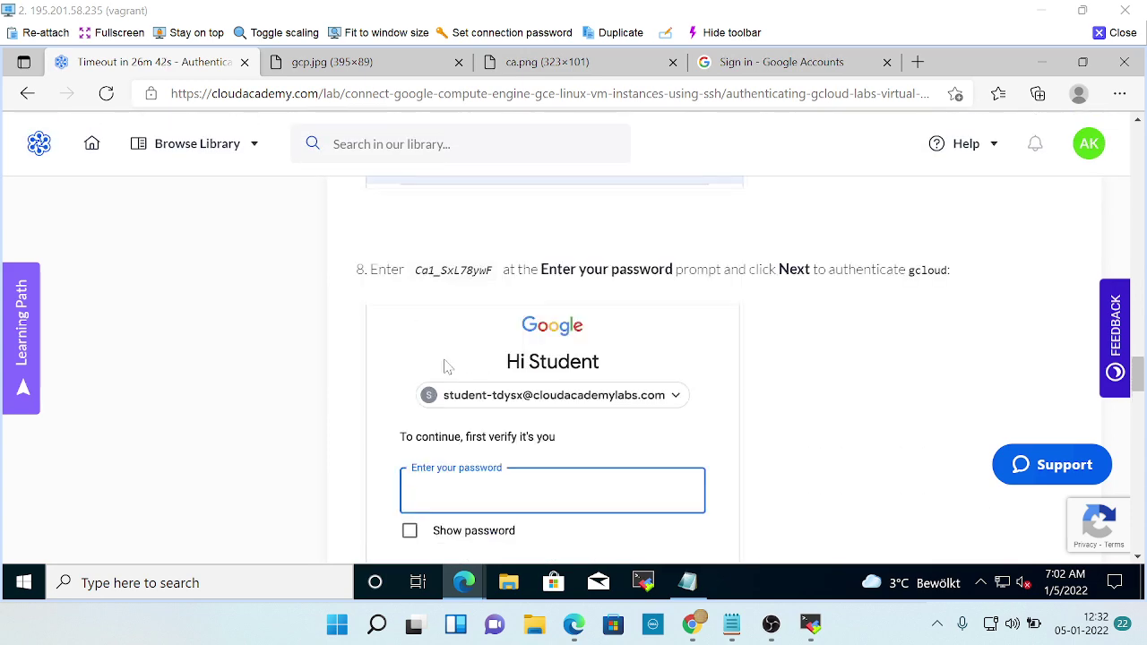
scroll(448, 367, "up", 1)
left_click_drag(416, 338, 495, 341)
key("alt+Tab")
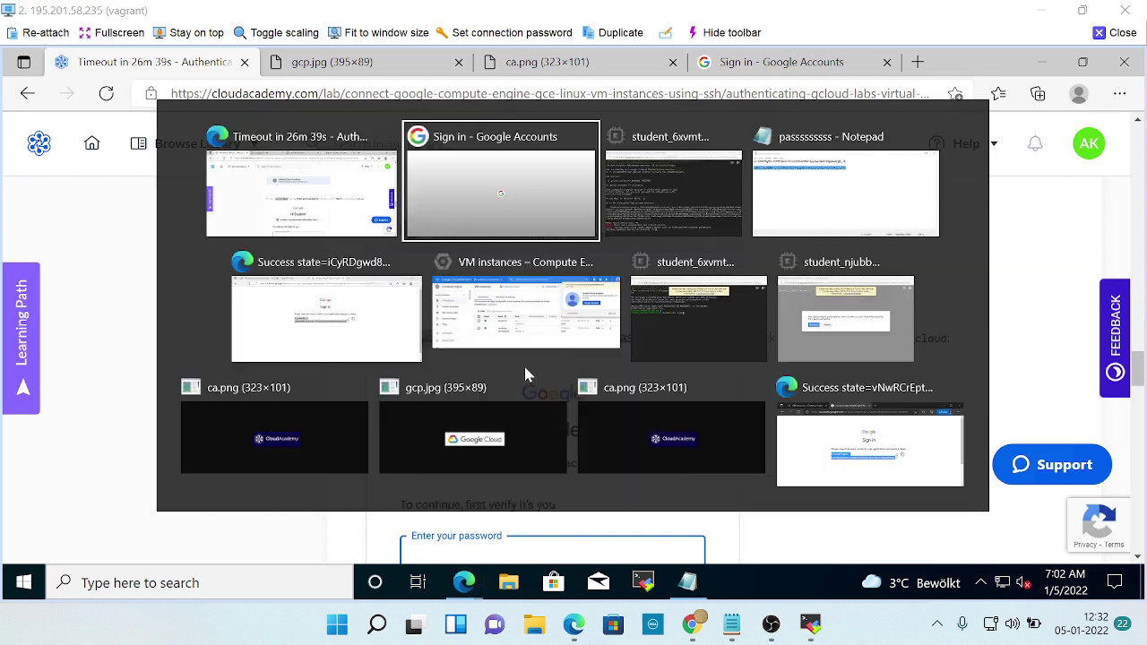
key("ctrl+v")
left_click(649, 493)
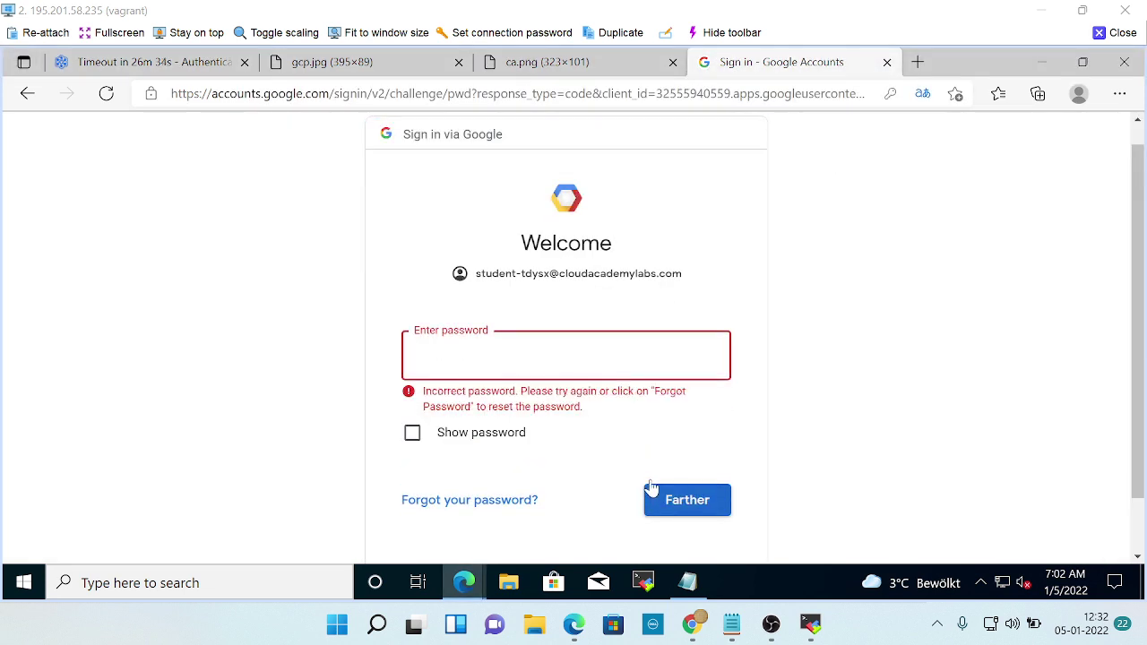
After the incorrect-password rejection, recheck the instructions and go back to the e-mail step.
key("alt+Tab")
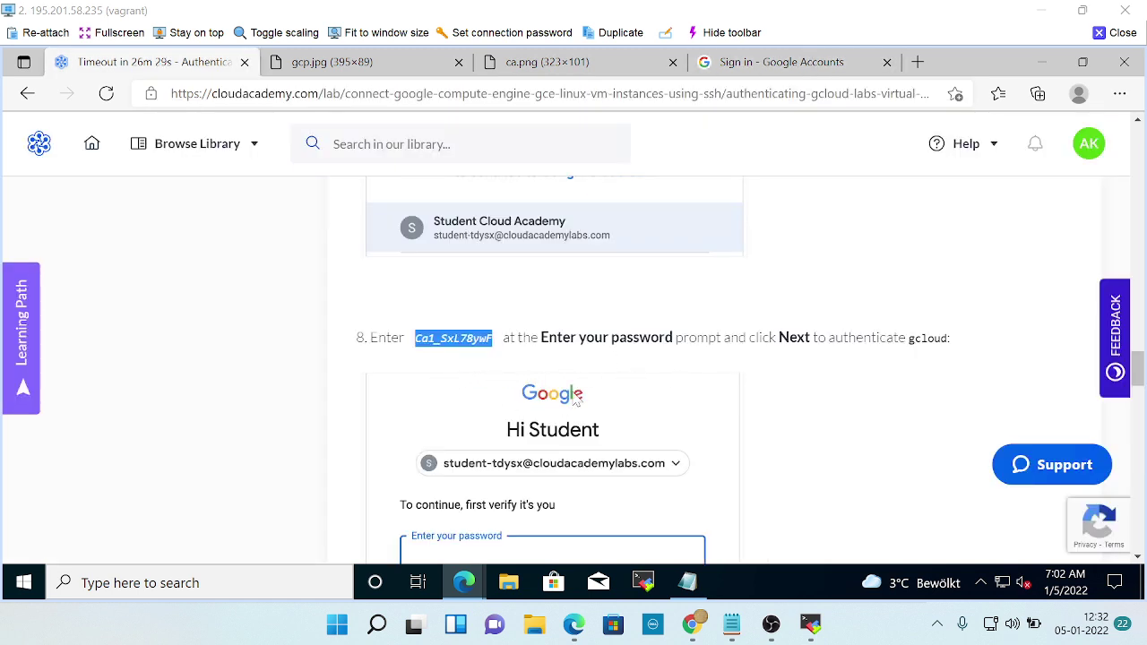
key("alt+Tab")
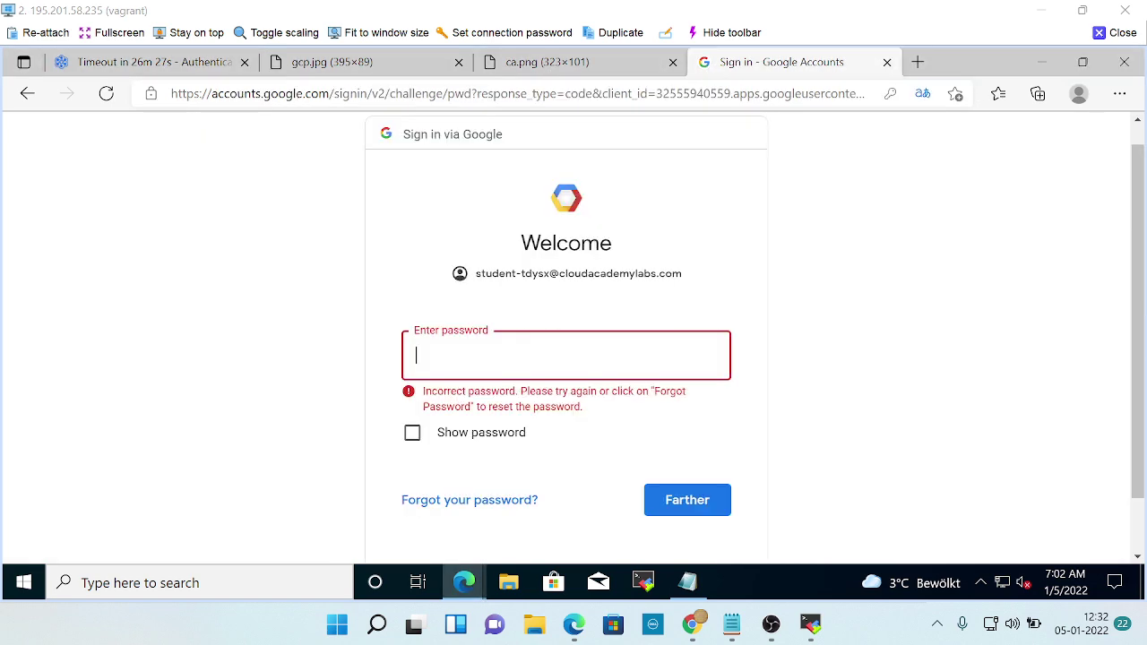
key("alt+Tab")
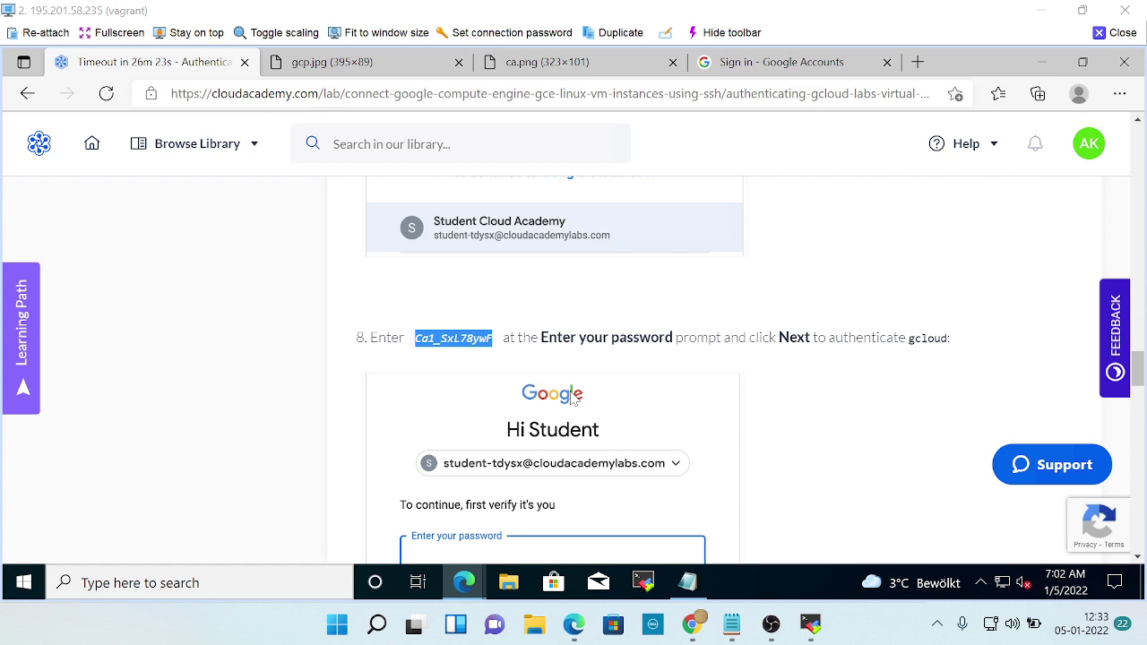
key("alt+Tab")
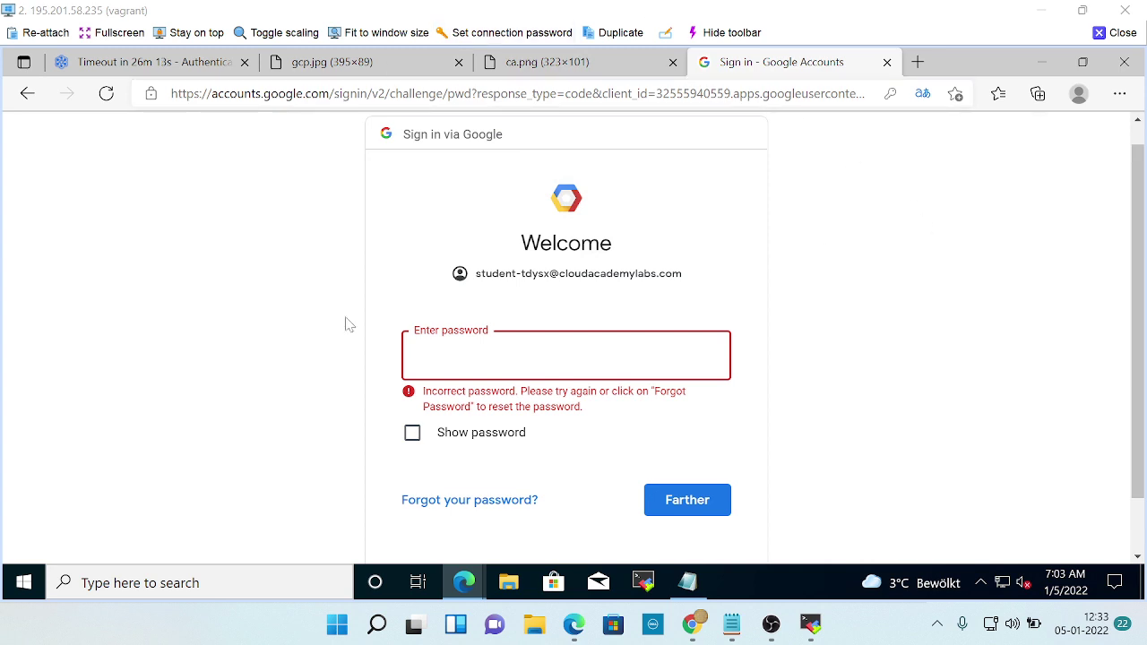
scroll(504, 432, "down", 1)
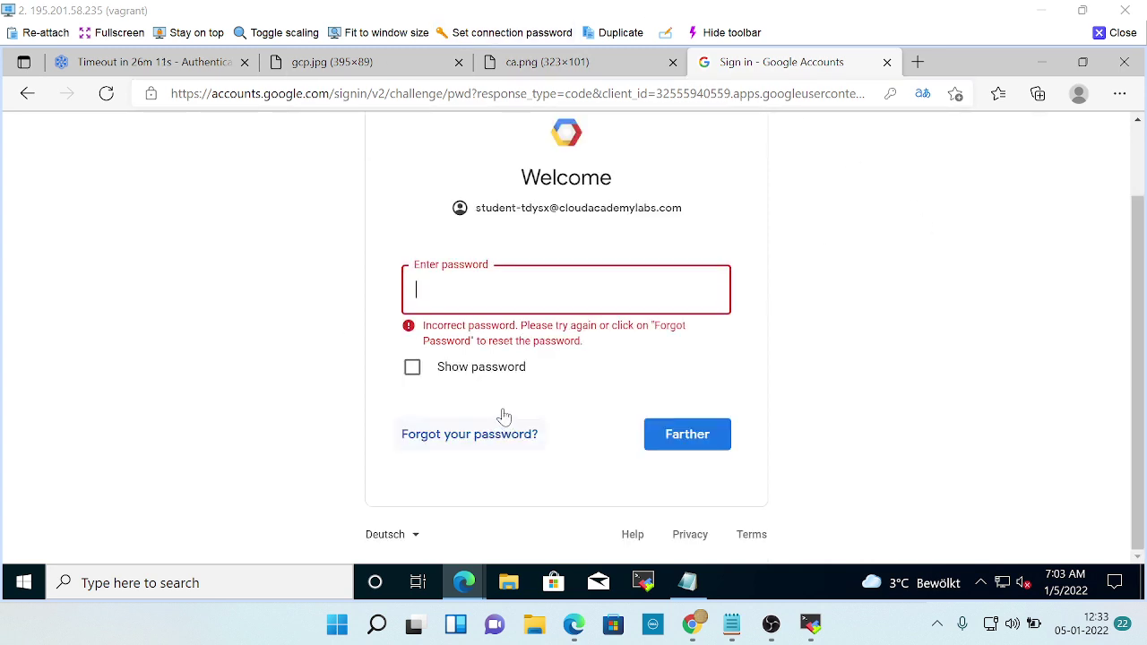
scroll(502, 416, "up", 1)
scroll(581, 495, "down", 1)
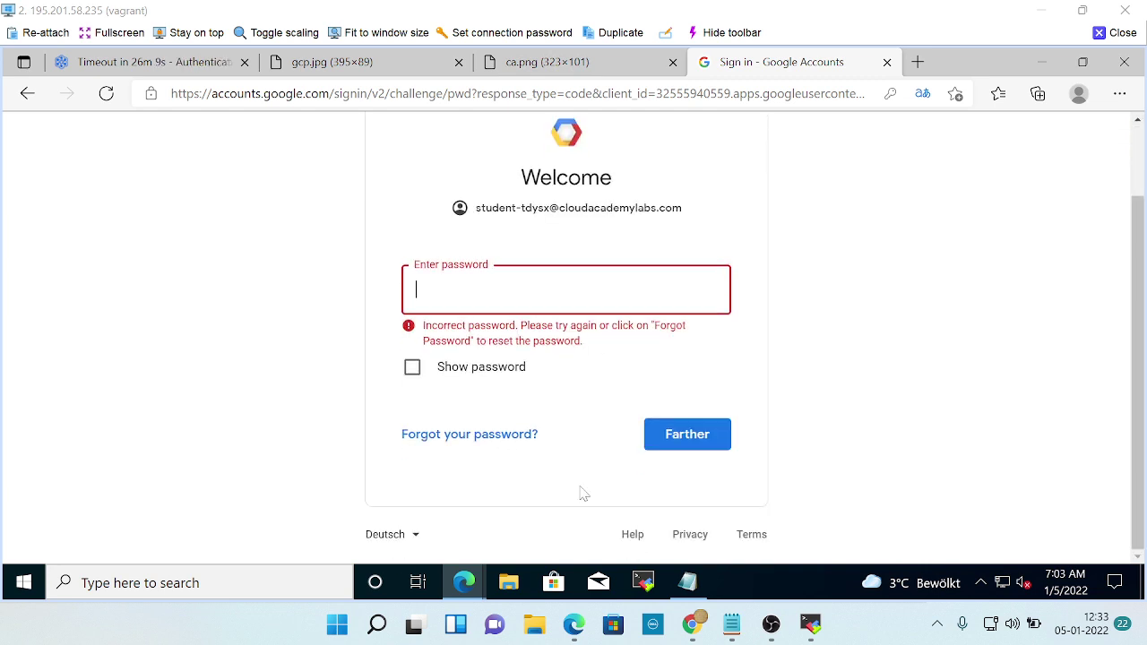
scroll(406, 413, "up", 1)
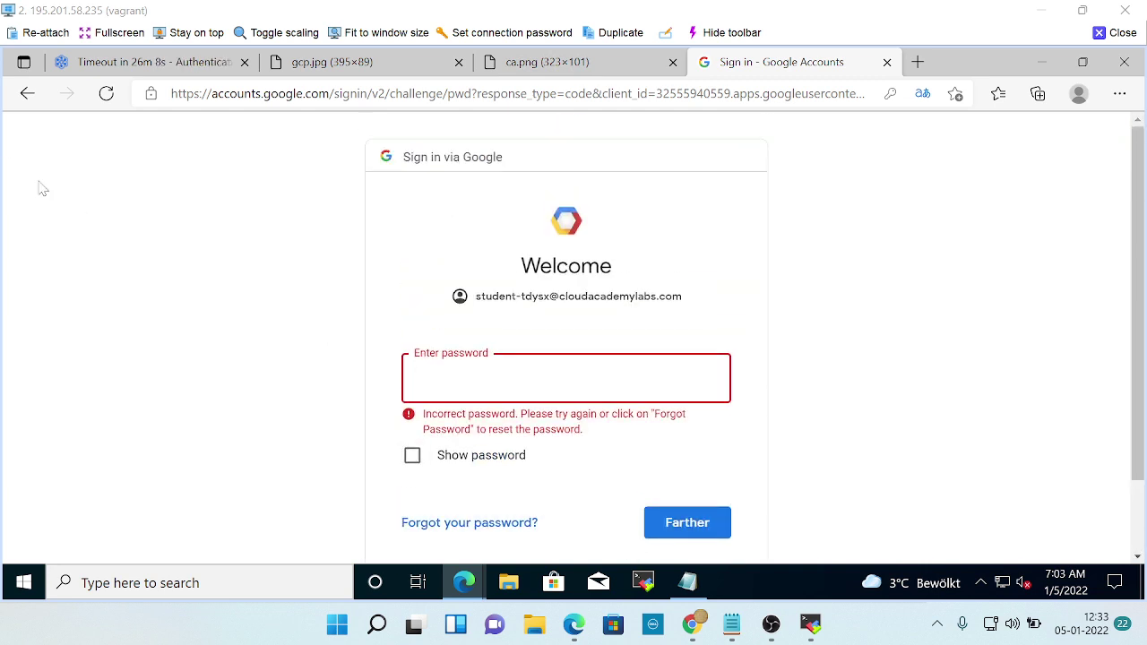
left_click(27, 93)
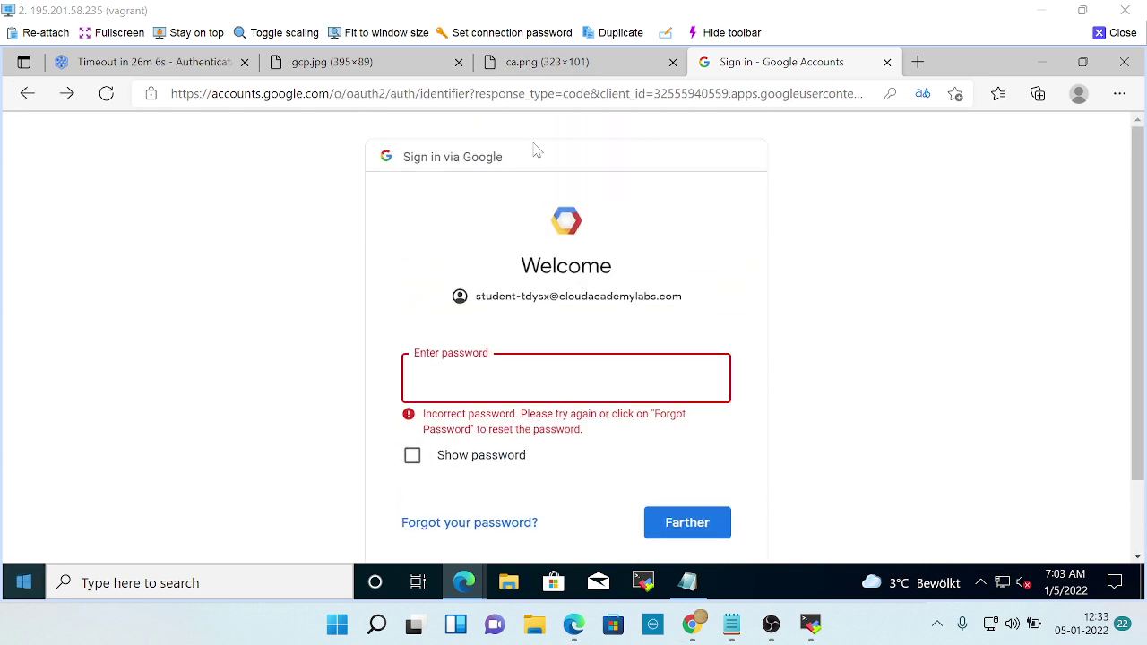
Go back to the Select account chooser, then switch to the Cloud Academy lab instructions.
left_click(27, 93)
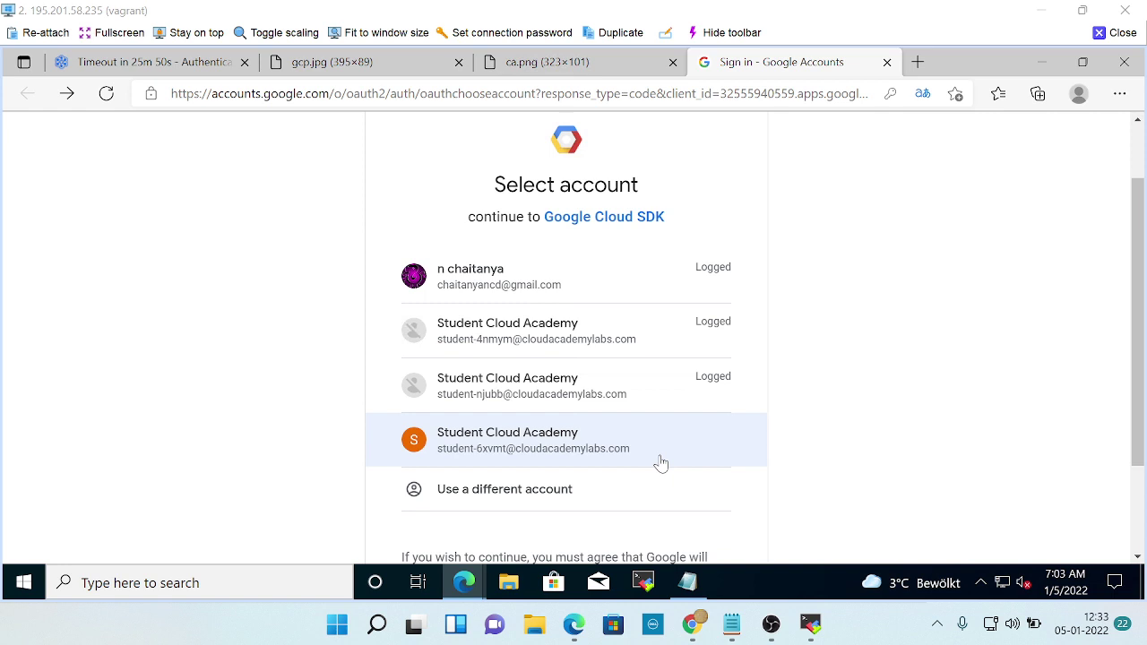
scroll(636, 461, "up", 1)
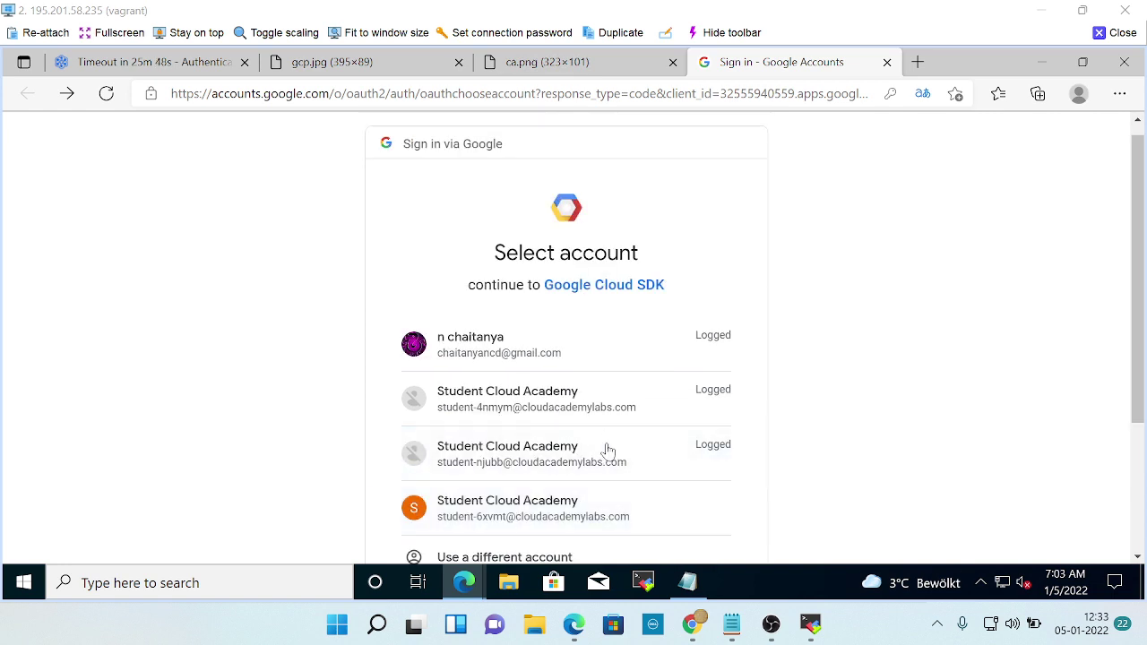
scroll(607, 450, "down", 2)
key("ctrl+Tab")
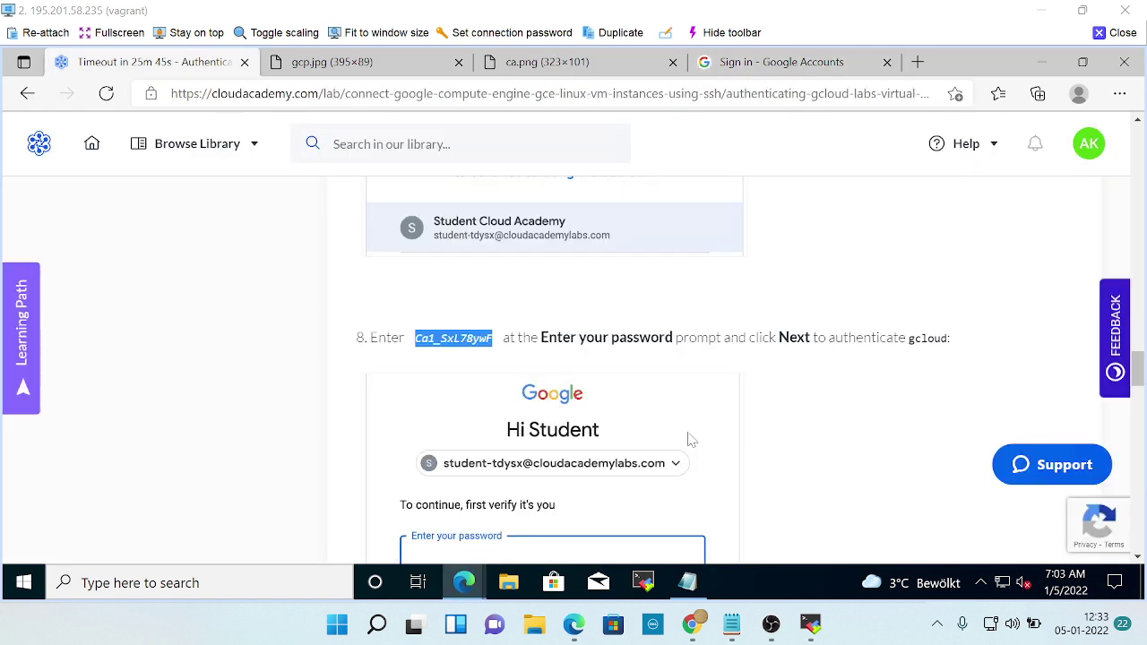
Scroll through lab steps 7–10 and the Summary, then back up to the Credentials panel.
scroll(690, 439, "down", 4)
scroll(690, 439, "up", 2)
scroll(690, 439, "up", 5)
scroll(690, 440, "down", 2)
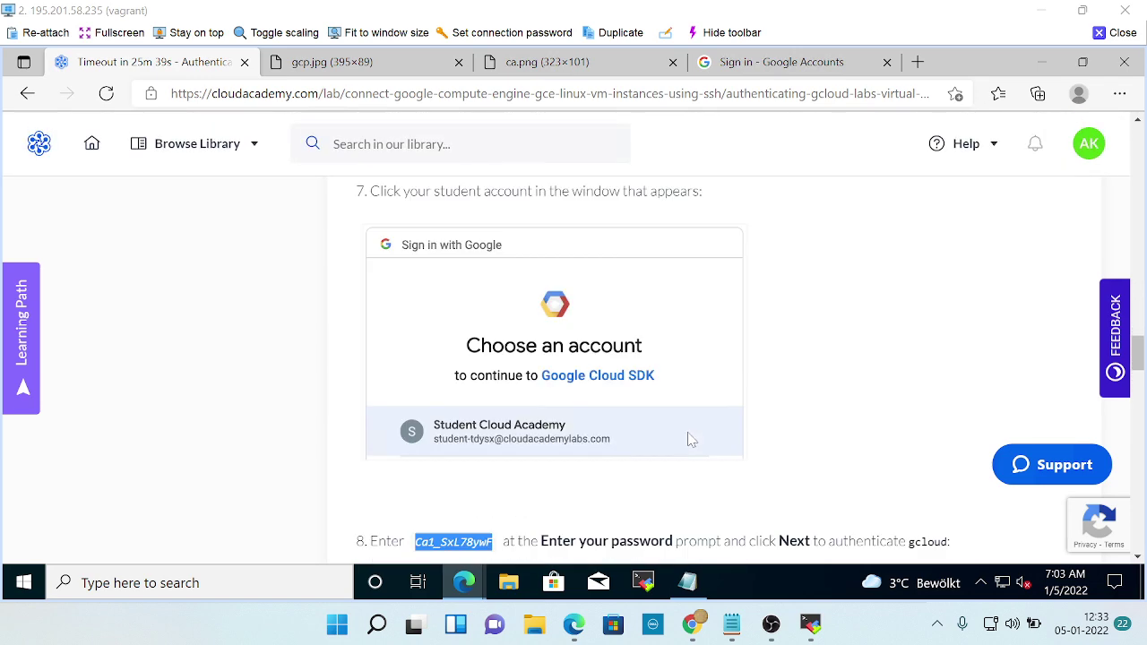
scroll(690, 439, "down", 7)
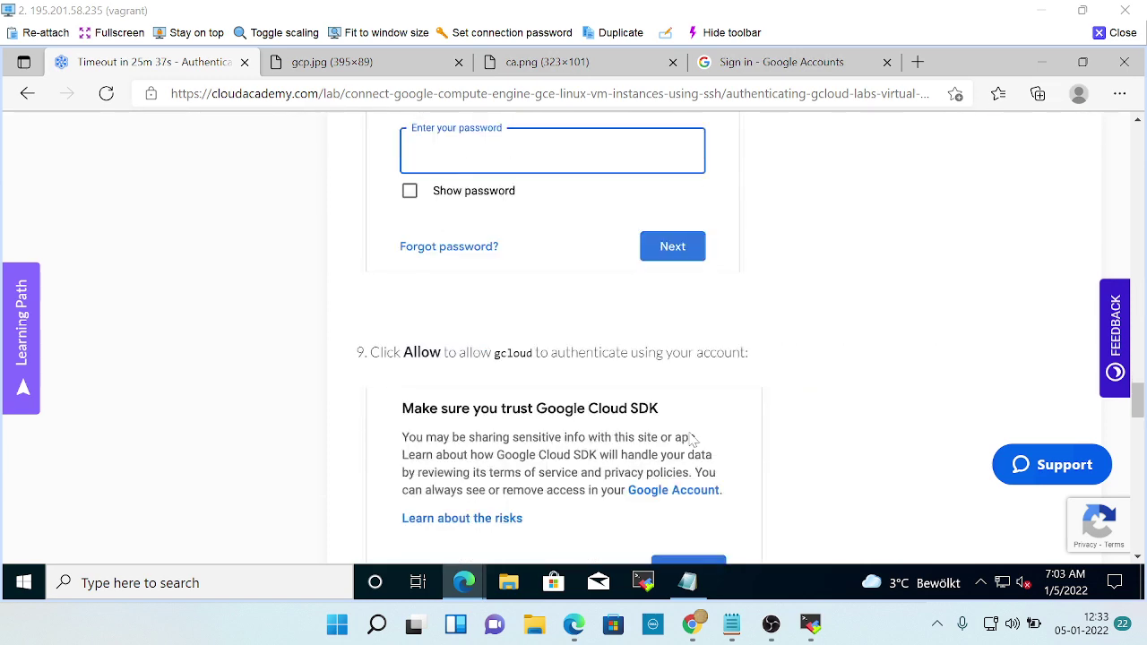
scroll(693, 440, "down", 2)
scroll(690, 437, "down", 2)
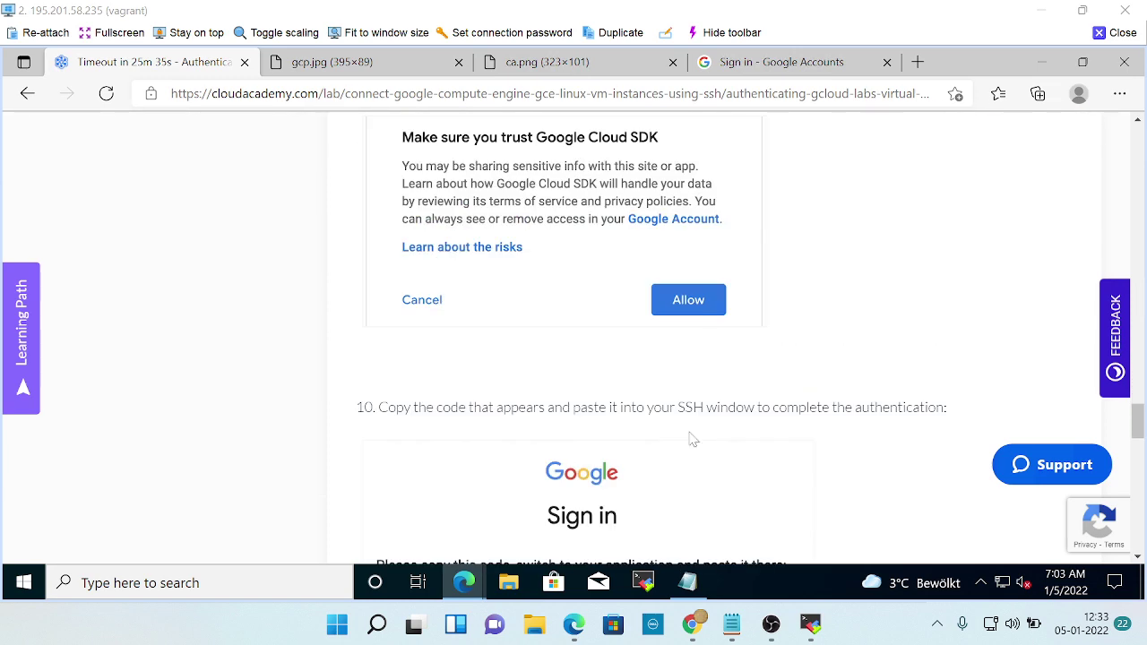
scroll(690, 439, "down", 6)
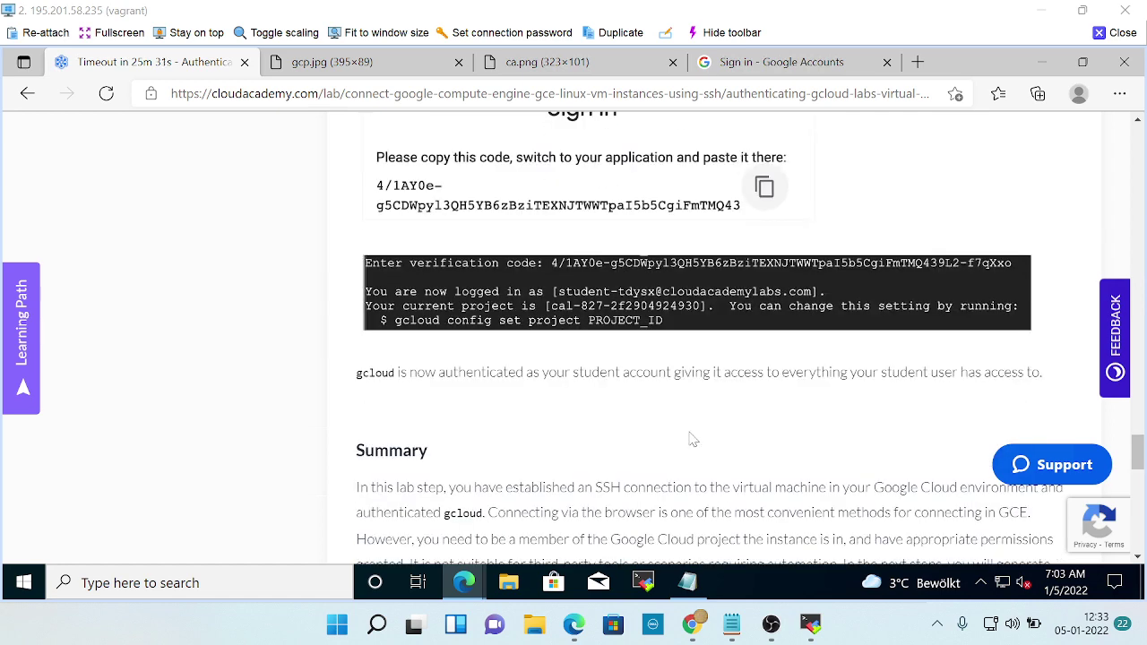
scroll(690, 437, "down", 6)
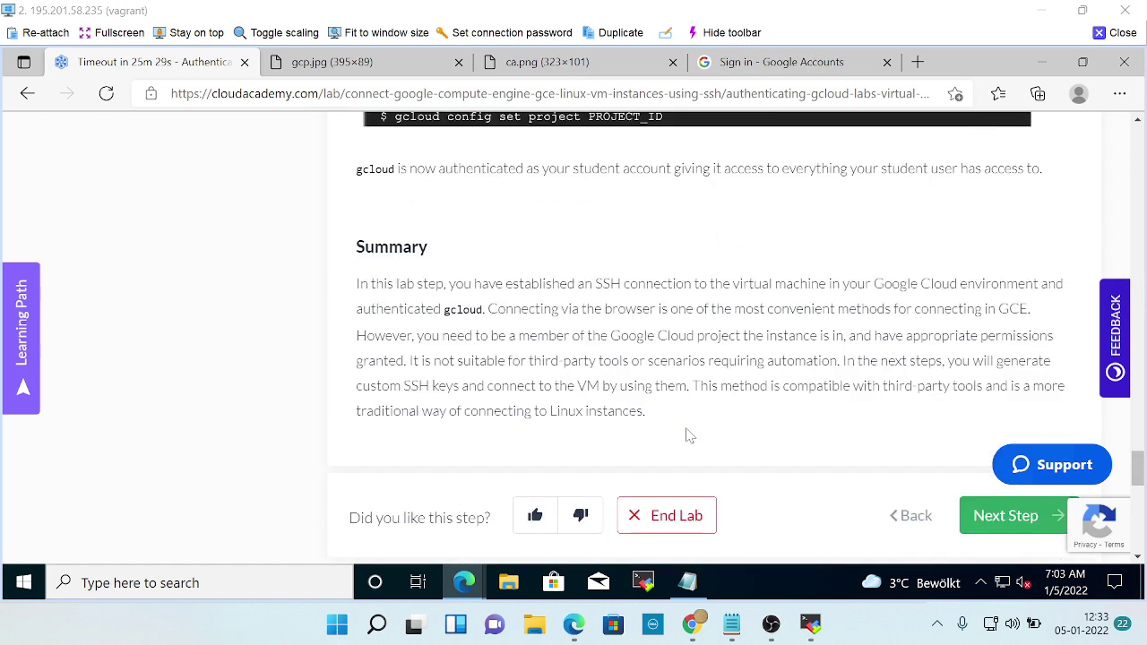
scroll(689, 436, "up", 20)
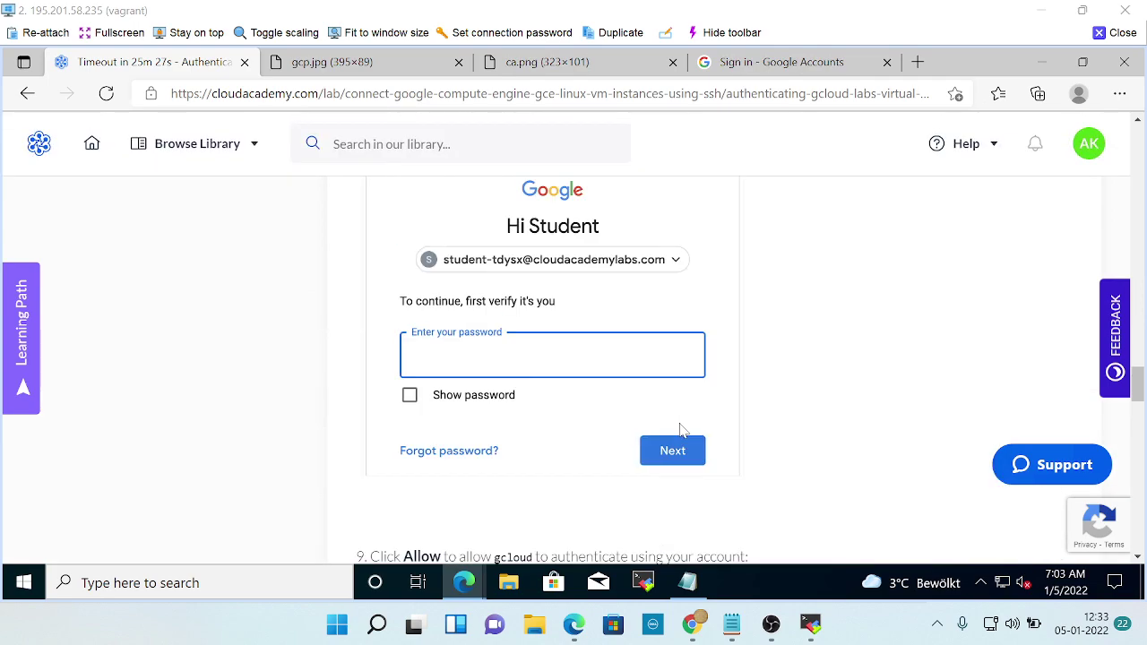
scroll(679, 431, "up", 20)
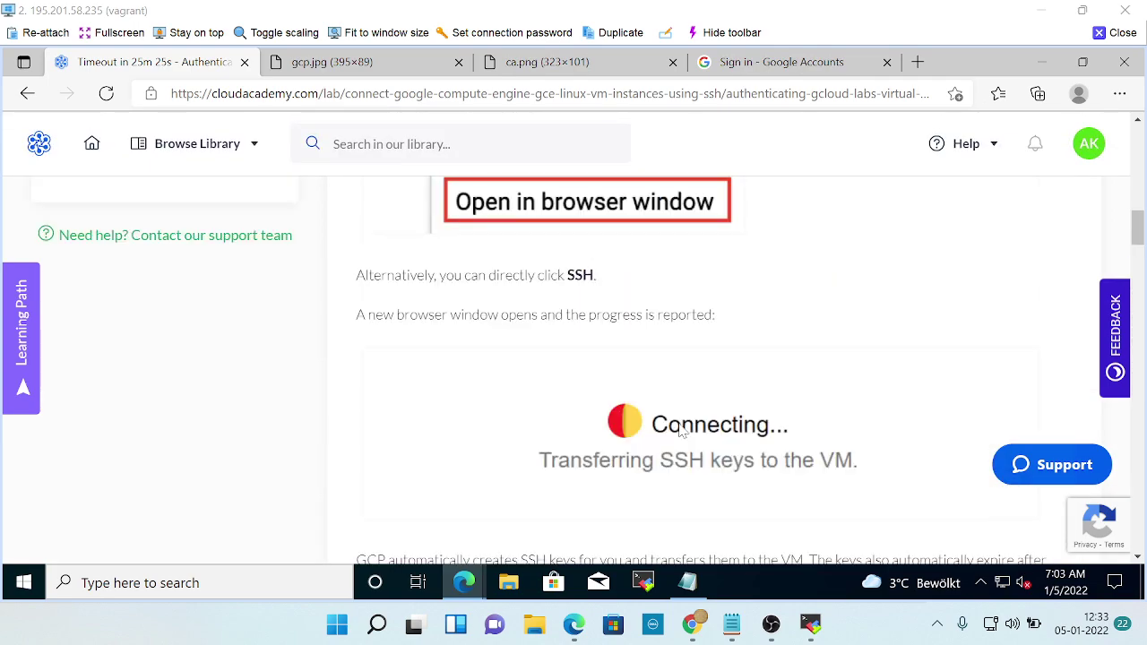
scroll(680, 431, "up", 10)
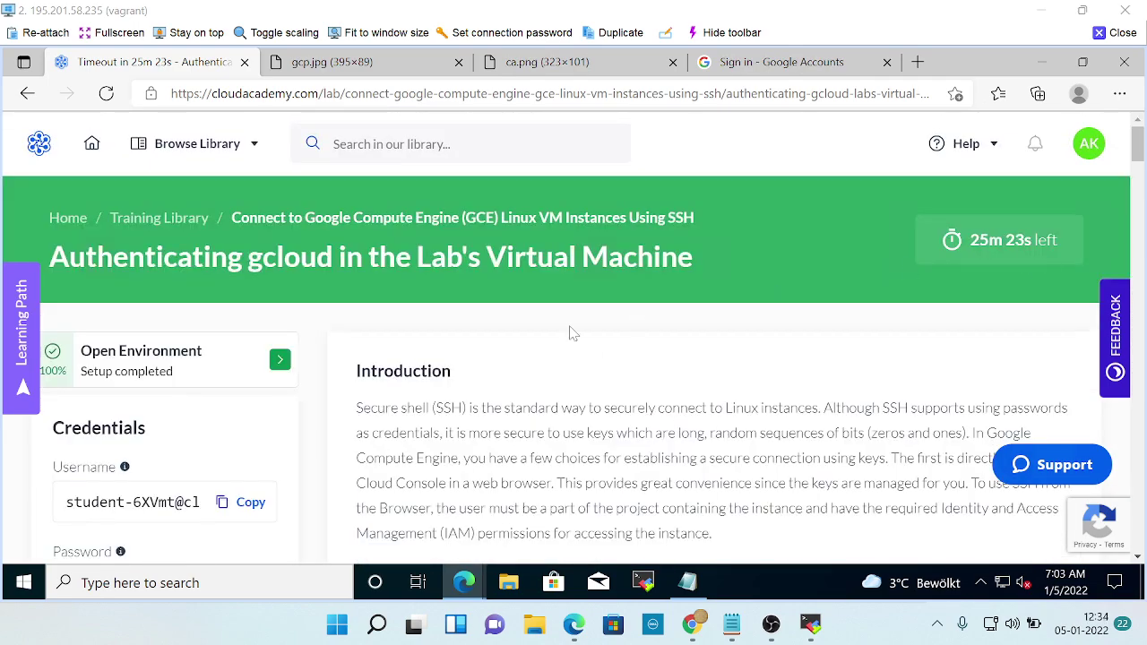
scroll(653, 477, "down", 8)
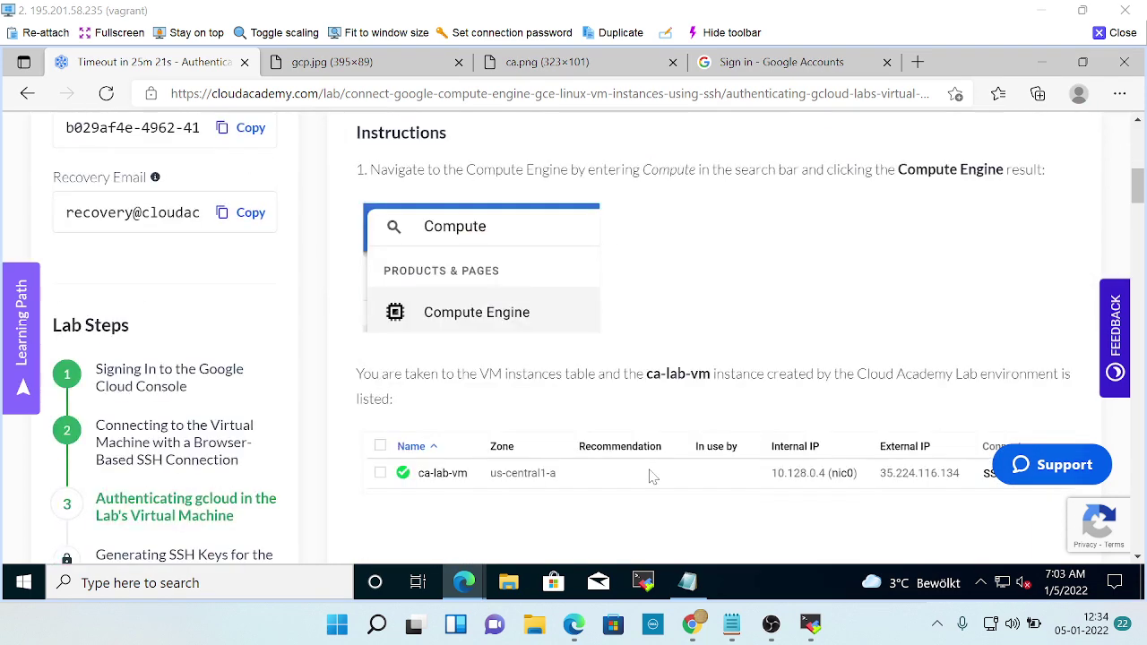
scroll(653, 478, "down", 2)
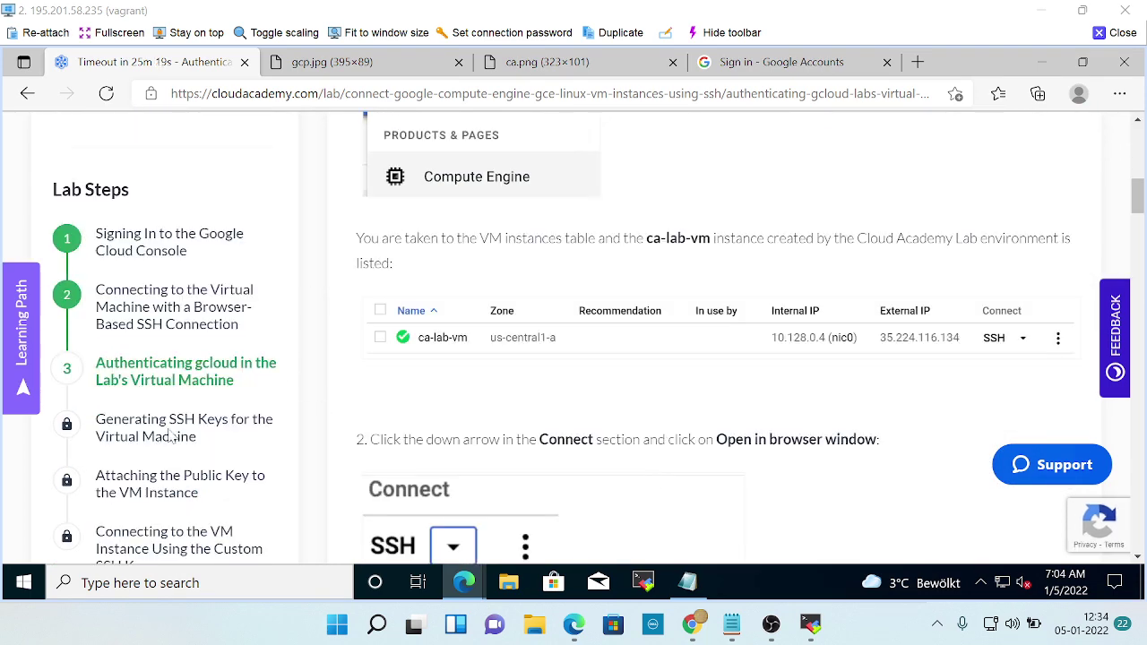
scroll(174, 487, "down", 1)
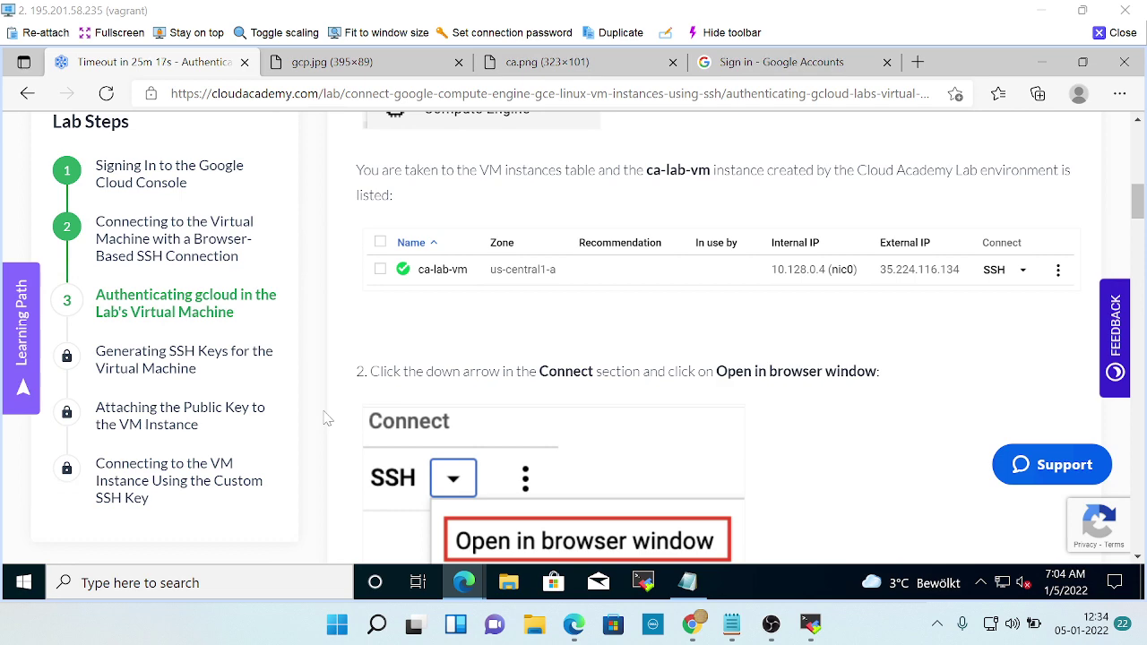
scroll(327, 419, "up", 3)
scroll(328, 419, "up", 2)
scroll(328, 419, "up", 2)
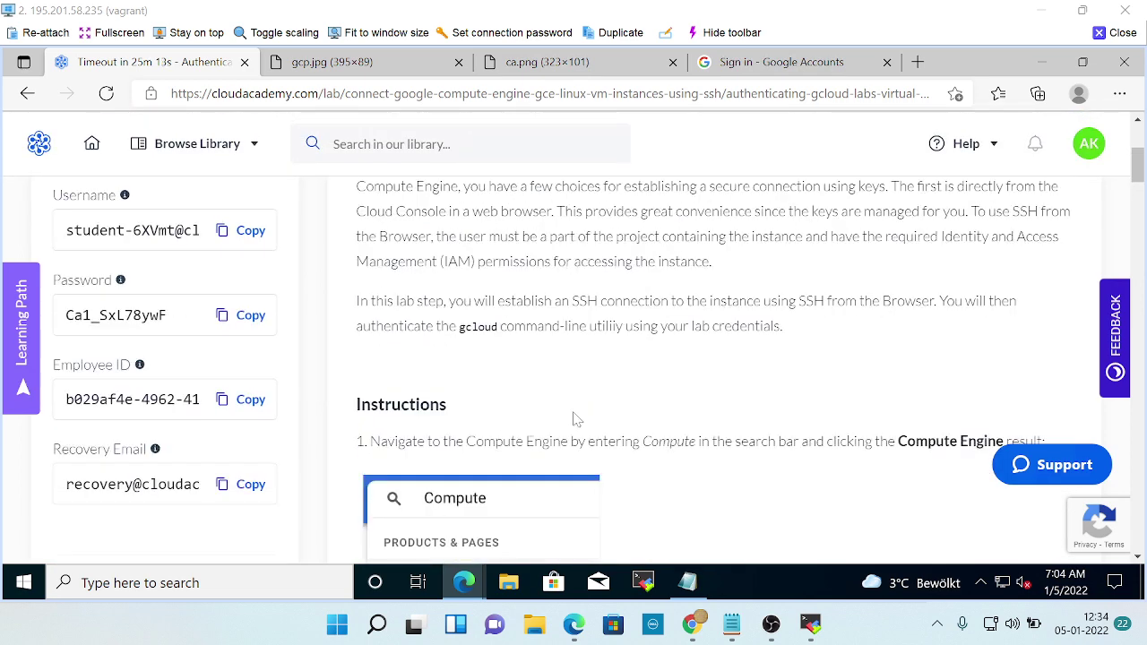
Copy the lab password, sign in as the student account, and permit Google Cloud SDK access.
left_click(235, 319)
key("alt+Tab")
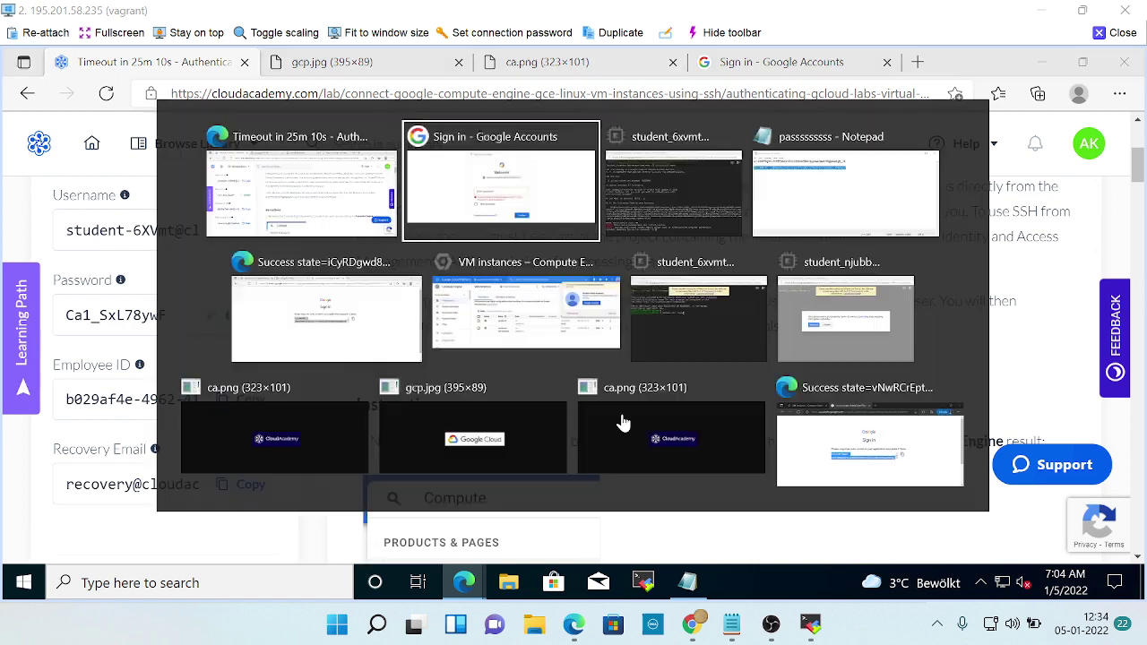
left_click(507, 382)
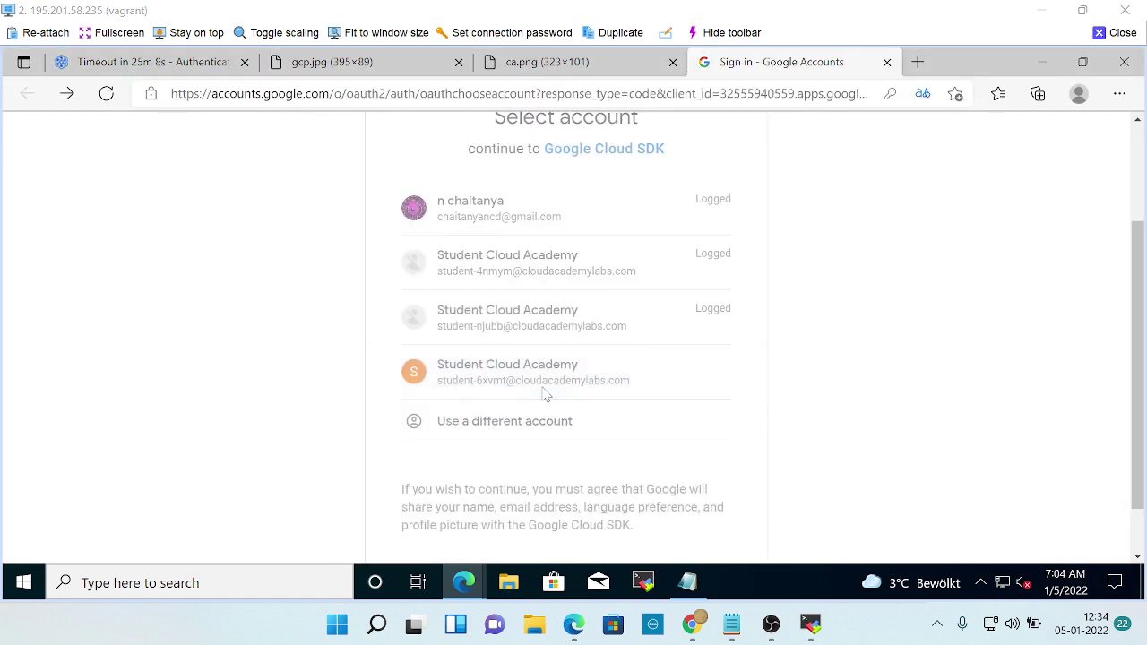
scroll(557, 408, "down", 5)
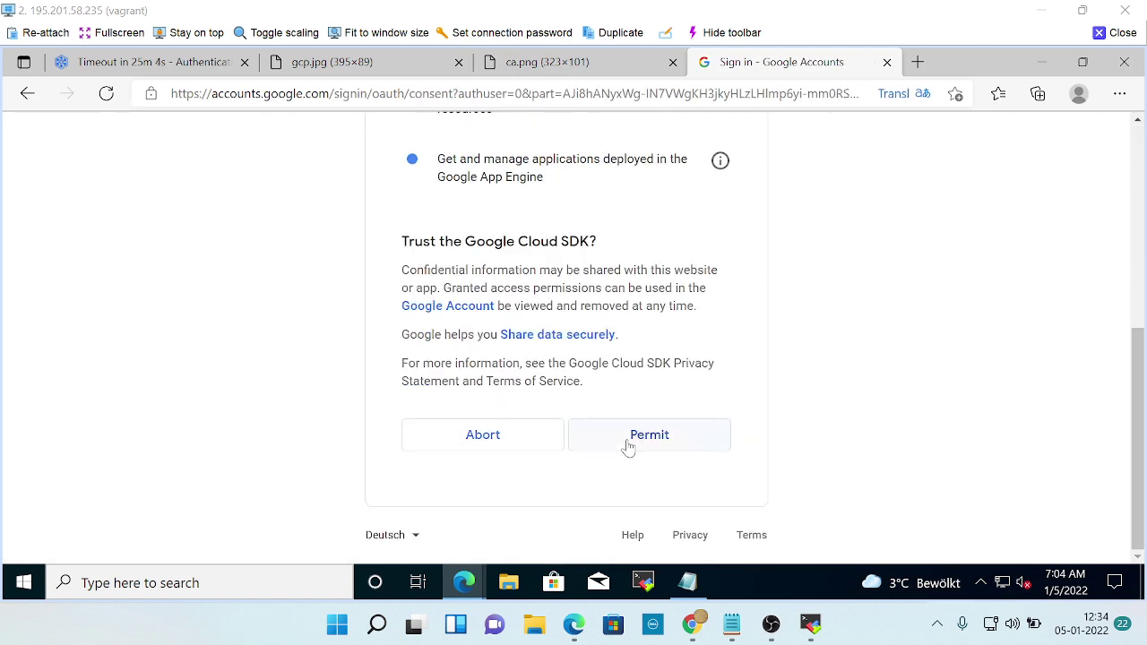
left_click(616, 440)
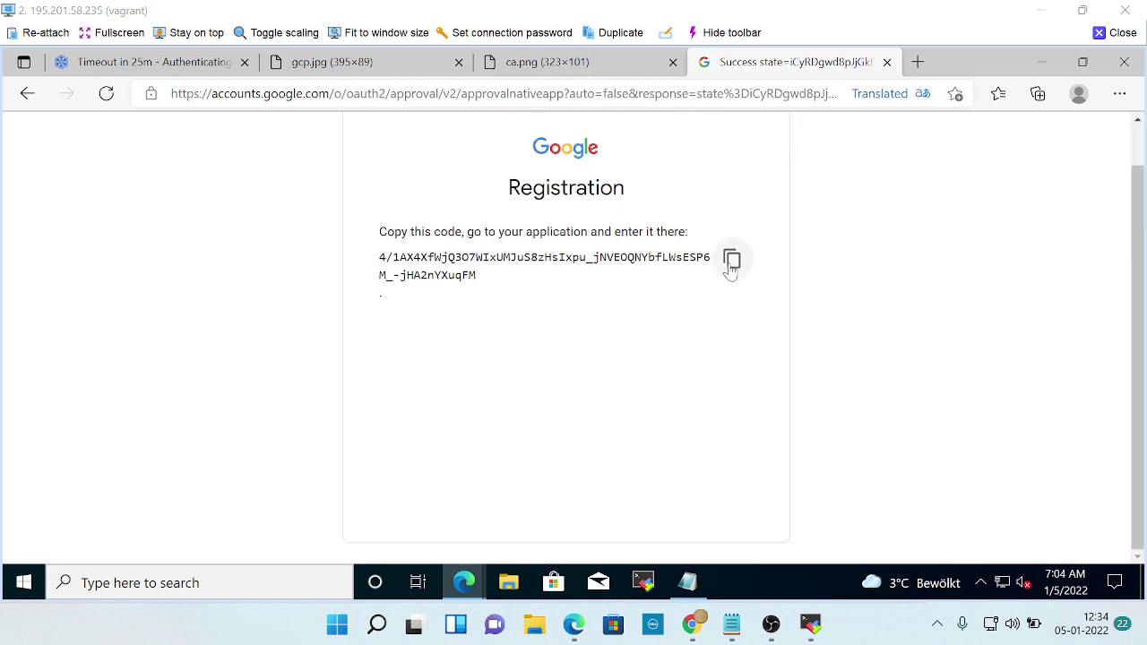
Copy the verification code and paste it on a new line below the saved codes in Notepad.
left_click(732, 259)
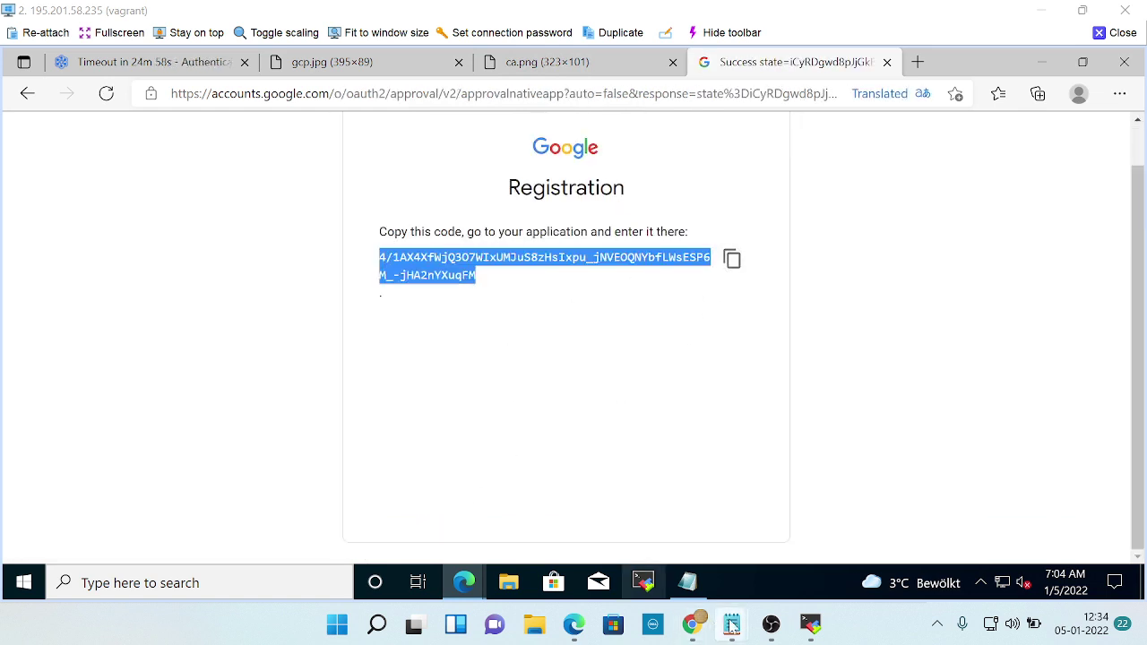
left_click(584, 452)
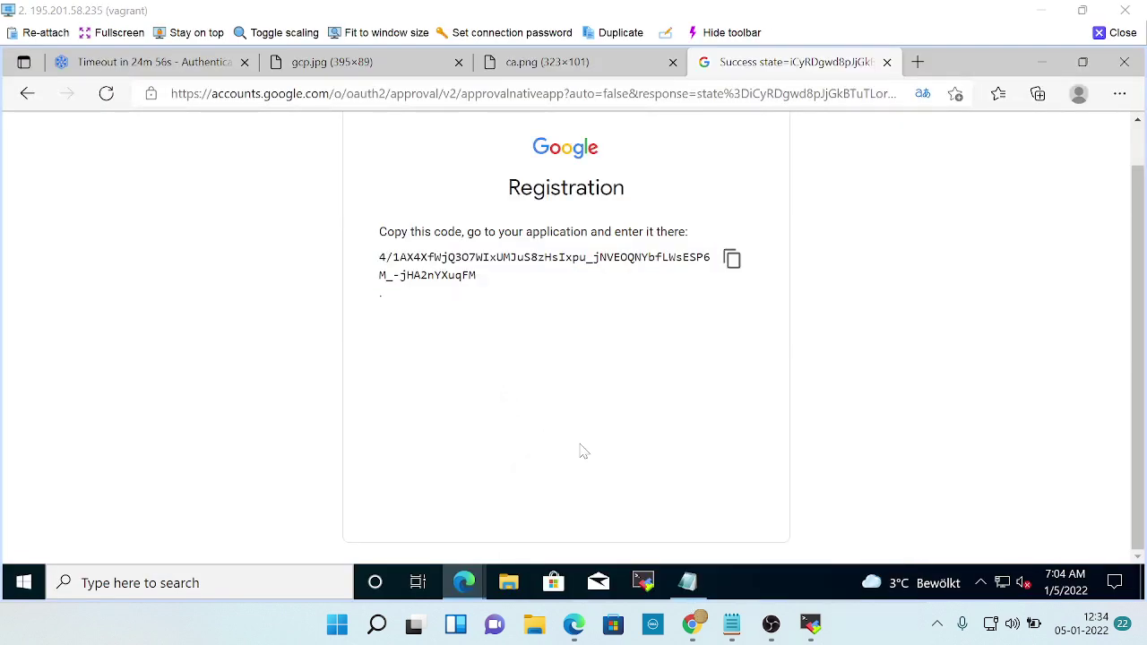
left_click(687, 583)
left_click(33, 163)
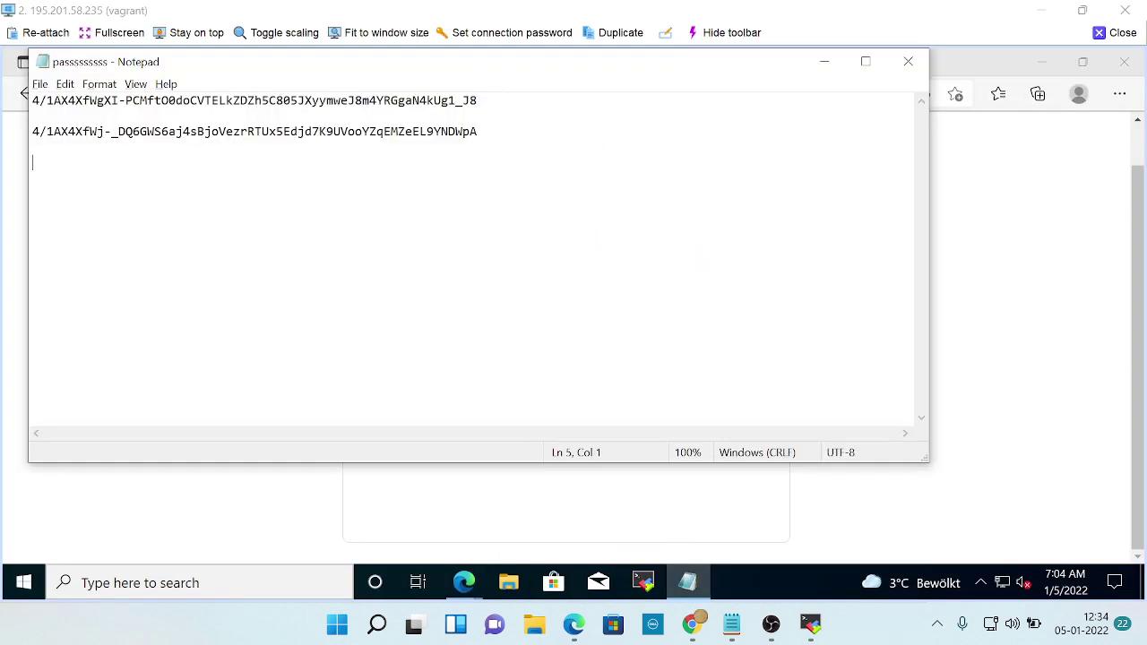
key("ctrl+v")
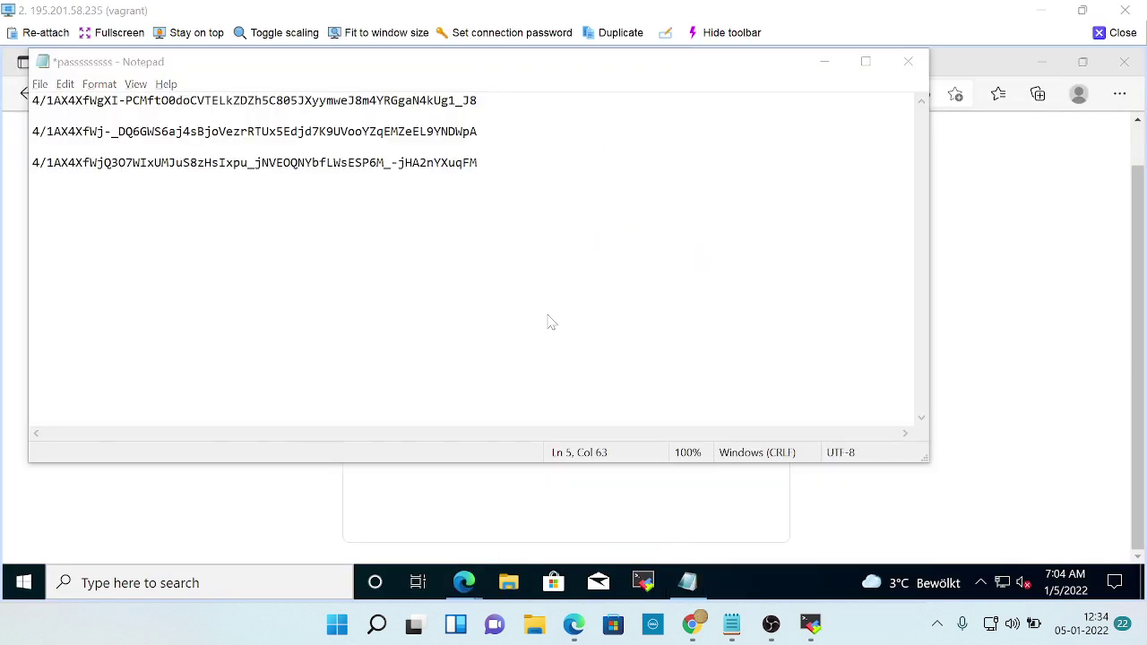
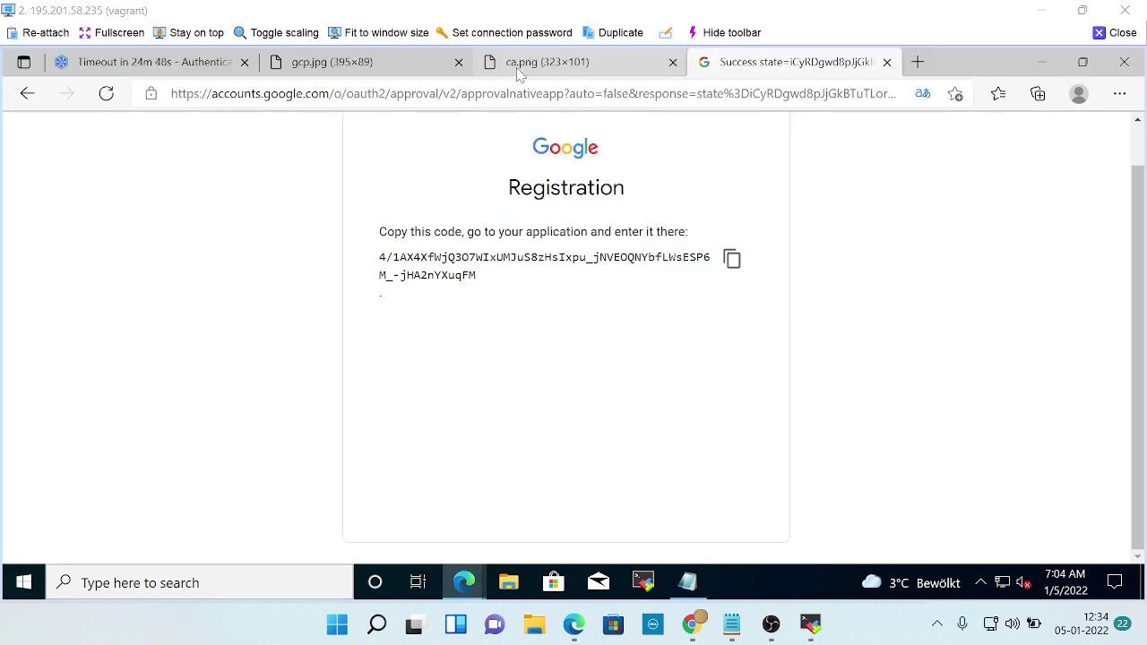
Bring the student_6xvmt SSH terminal window forward from the Edge taskbar thumbnails.
mouse_move(701, 632)
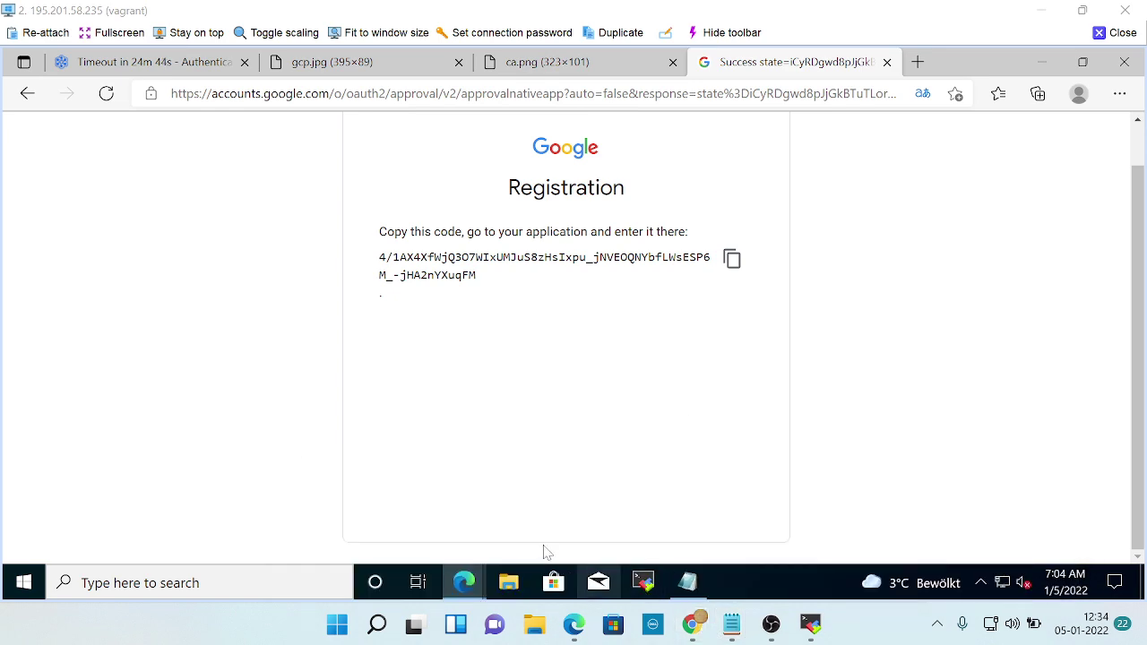
mouse_move(459, 582)
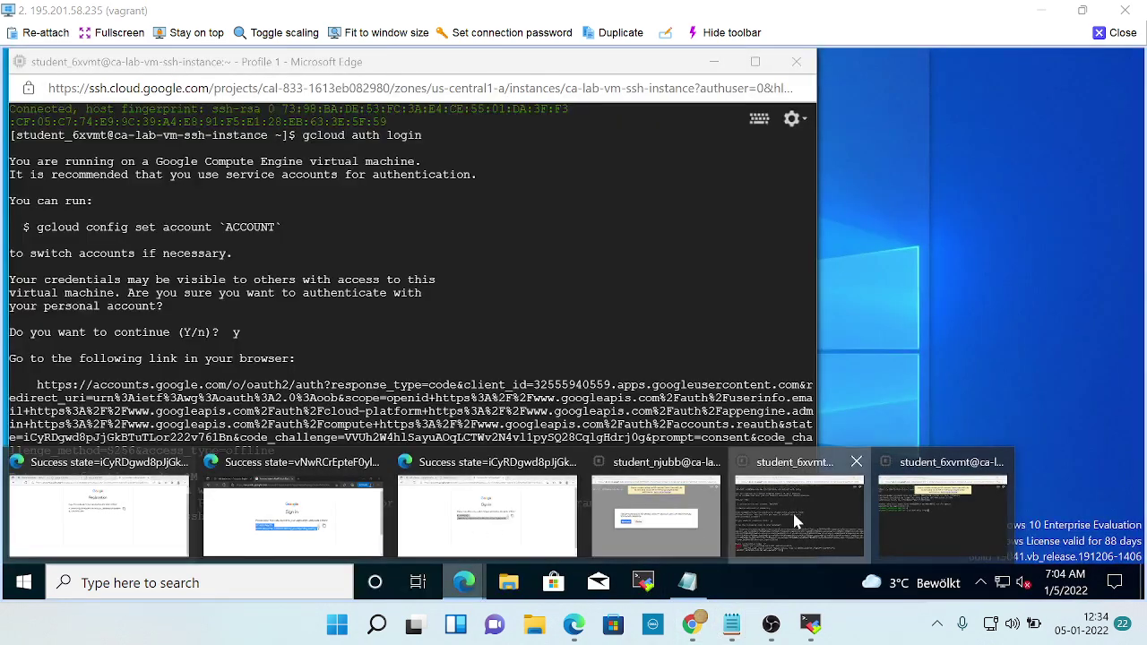
left_click(796, 519)
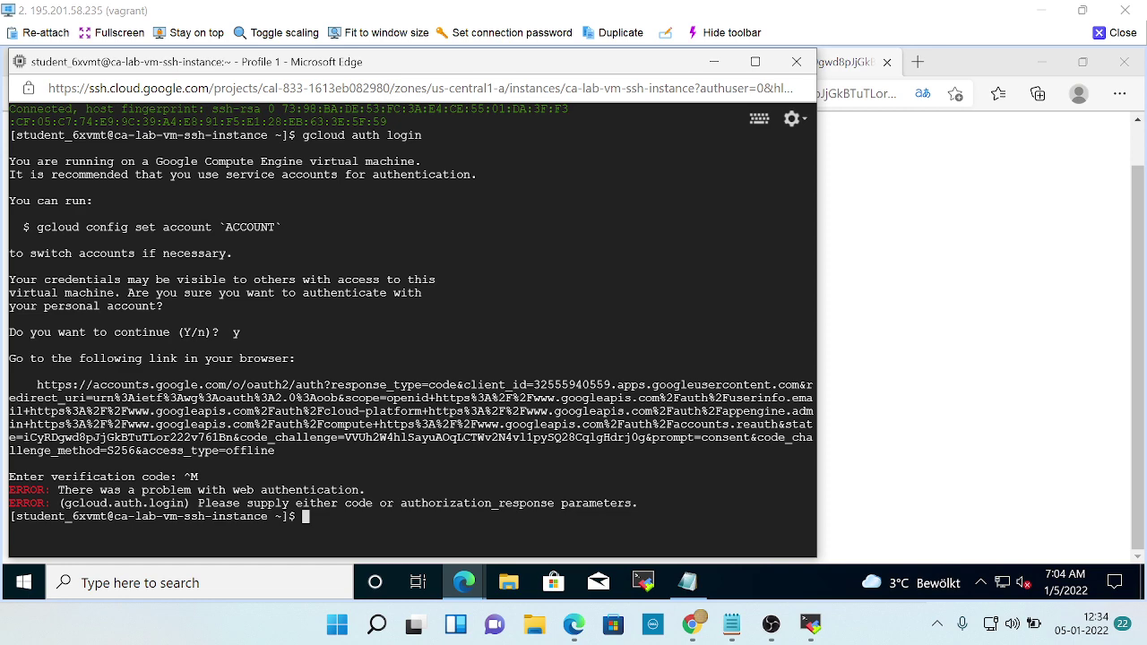
Clear the stray pasted input to a fresh shell prompt, then return to the registration code page.
key("ctrl+v")
key("Return")
key("Return")
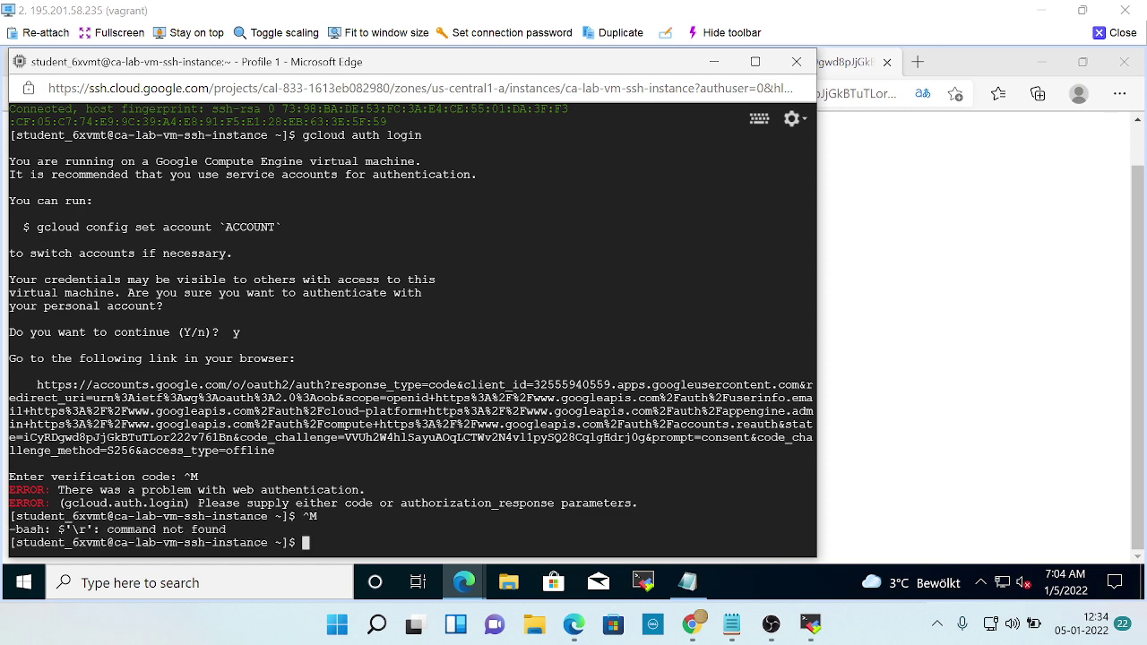
key("Return")
key("Return")
key("Return")
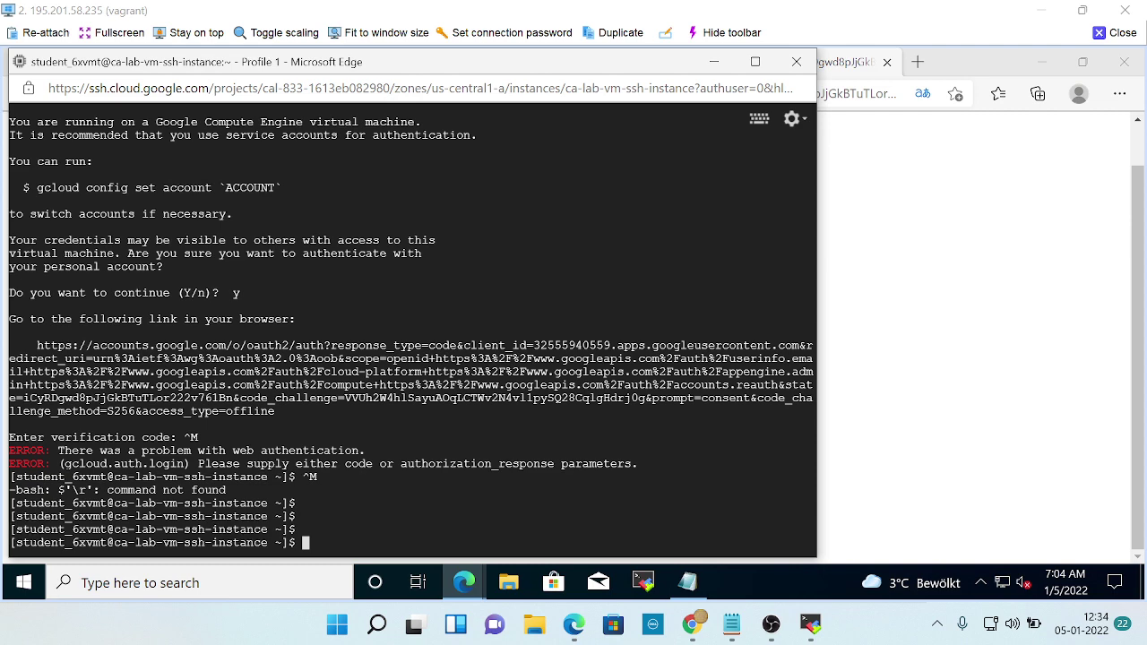
key("ctrl+v")
key("ctrl+v")
key("BackSpace")
key("Return")
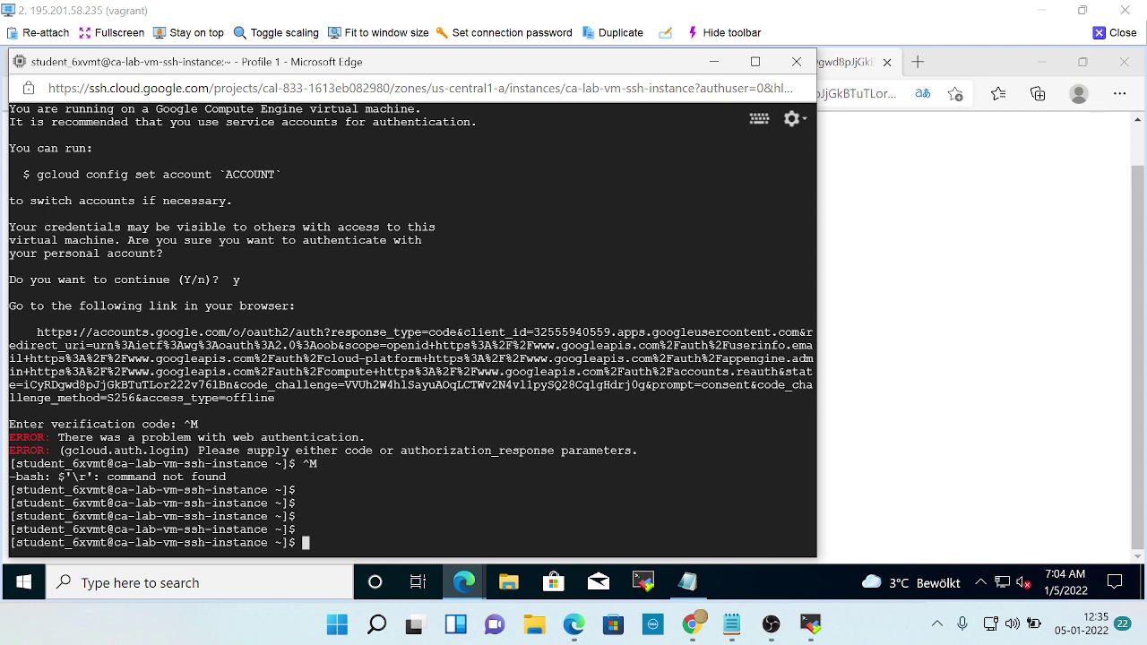
key("ctrl+c")
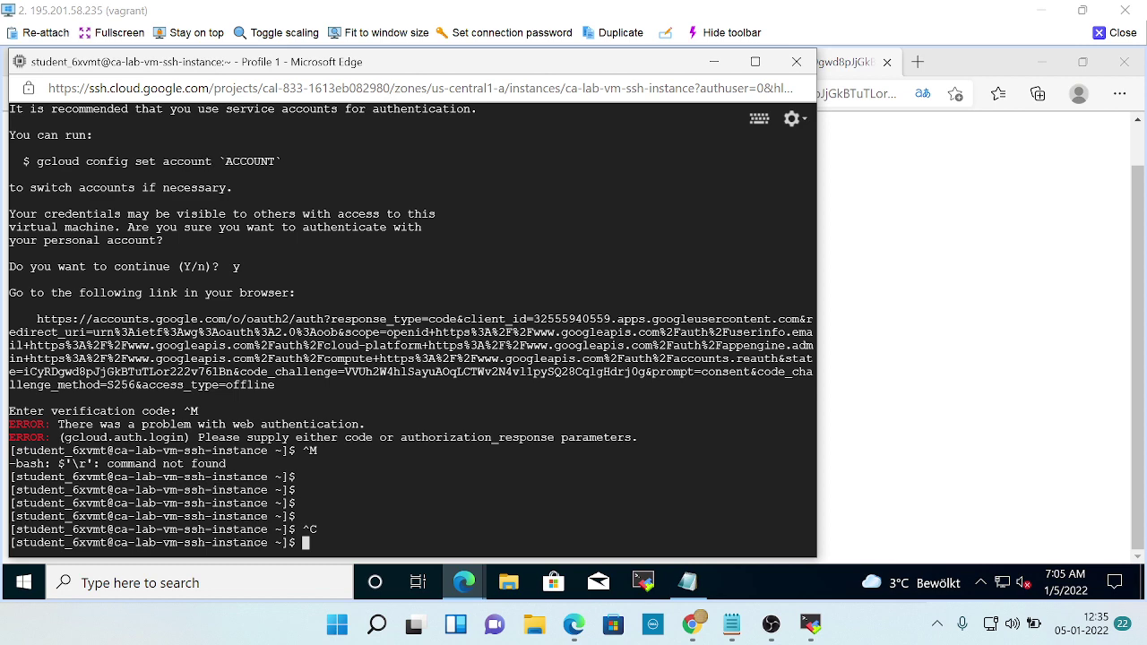
key("alt+Tab")
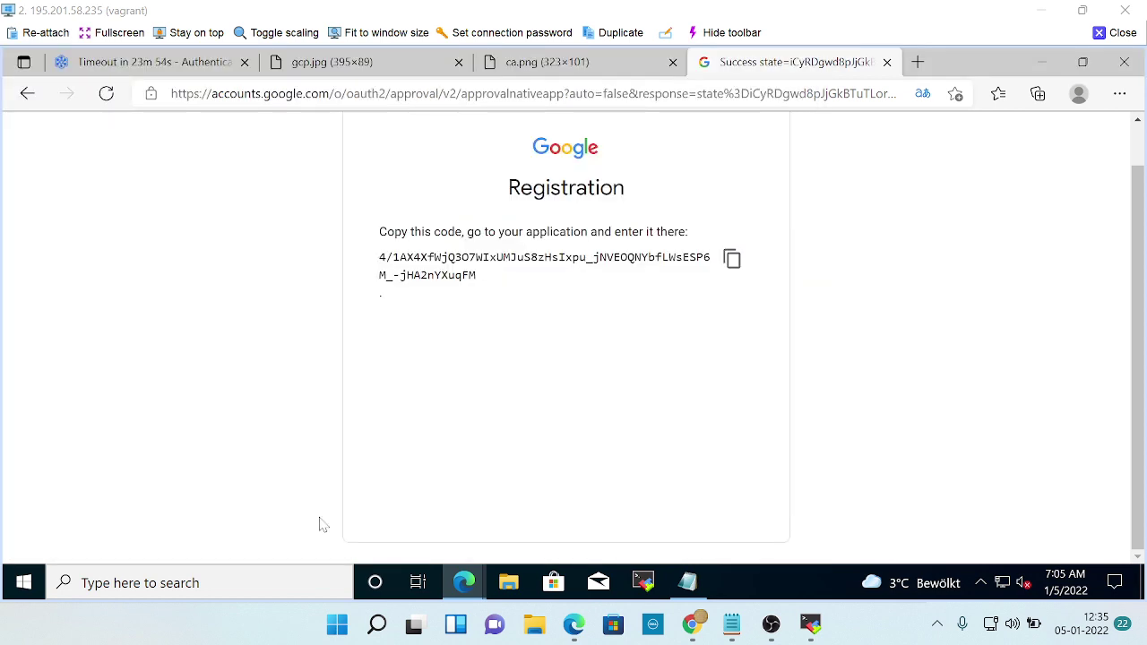
Bring the Cloud Academy lab instructions forward and scroll down to step 10.
key("alt+Tab")
key("Tab")
key("Tab")
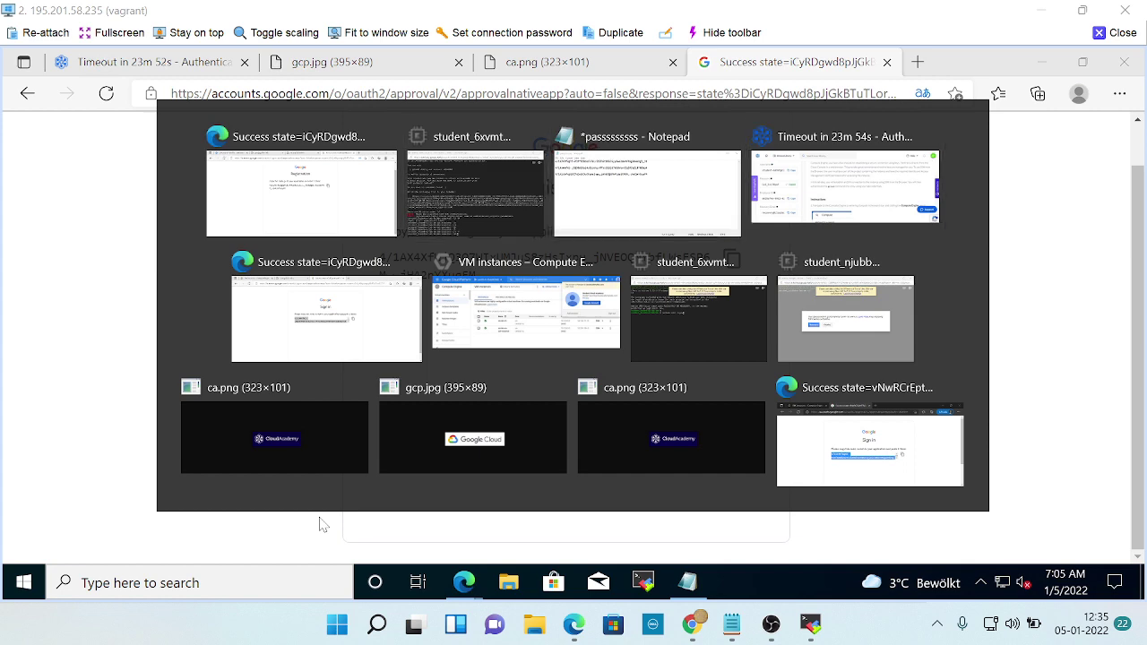
scroll(674, 455, "down", 7)
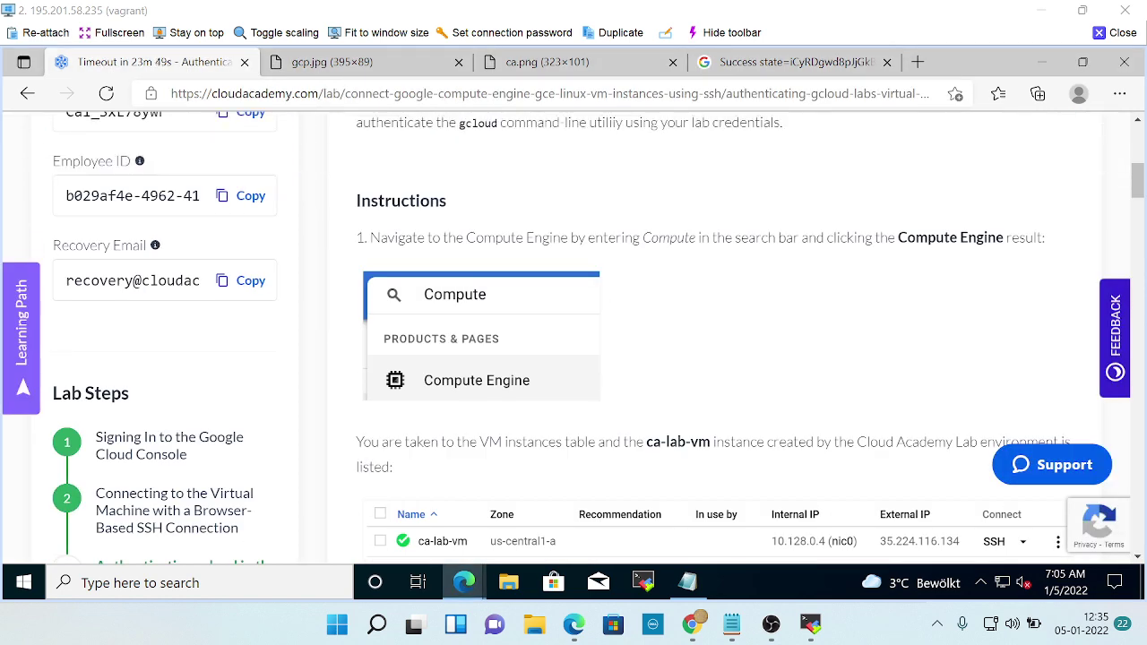
scroll(674, 454, "down", 9)
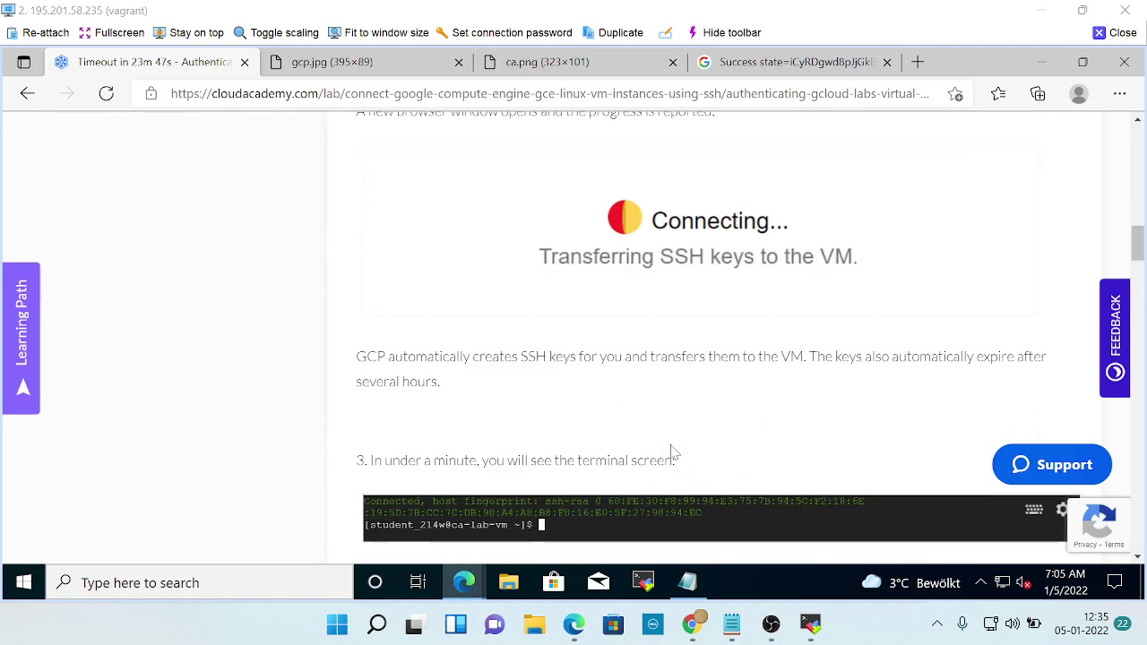
scroll(674, 454, "down", 5)
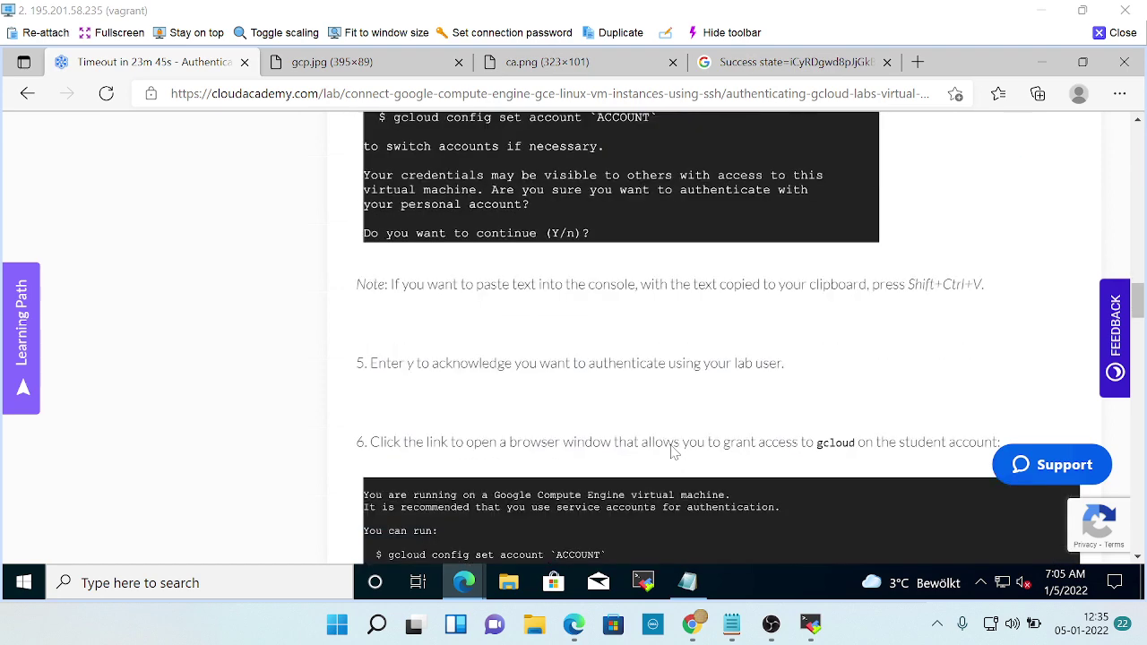
scroll(674, 451, "down", 2)
scroll(674, 451, "down", 4)
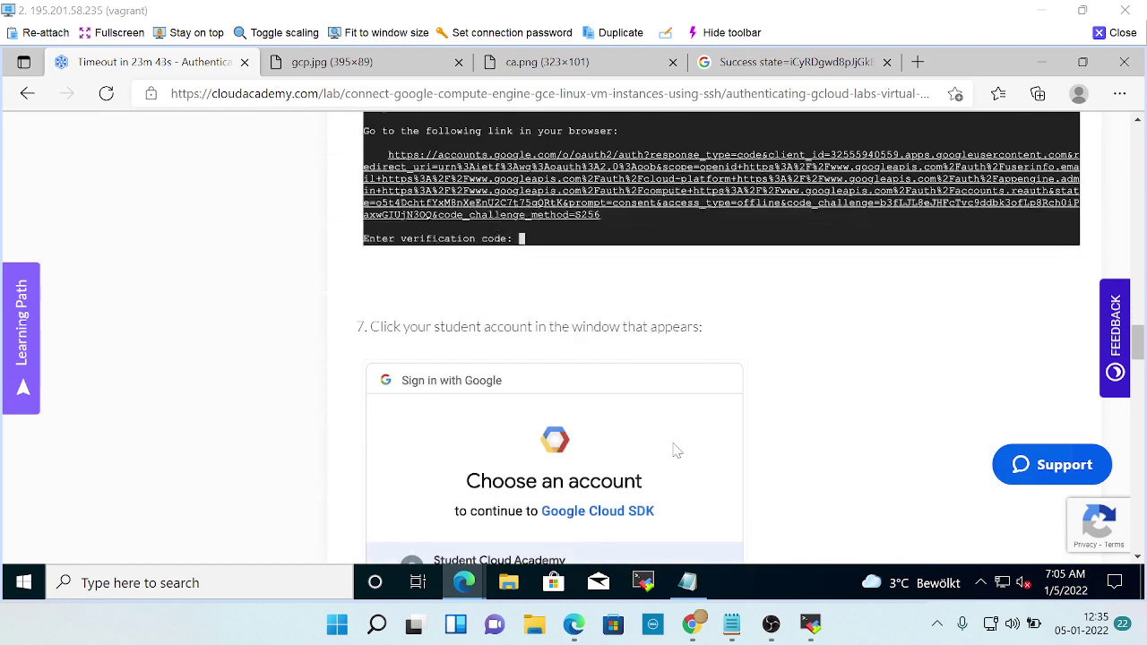
scroll(678, 446, "down", 1)
scroll(679, 446, "down", 7)
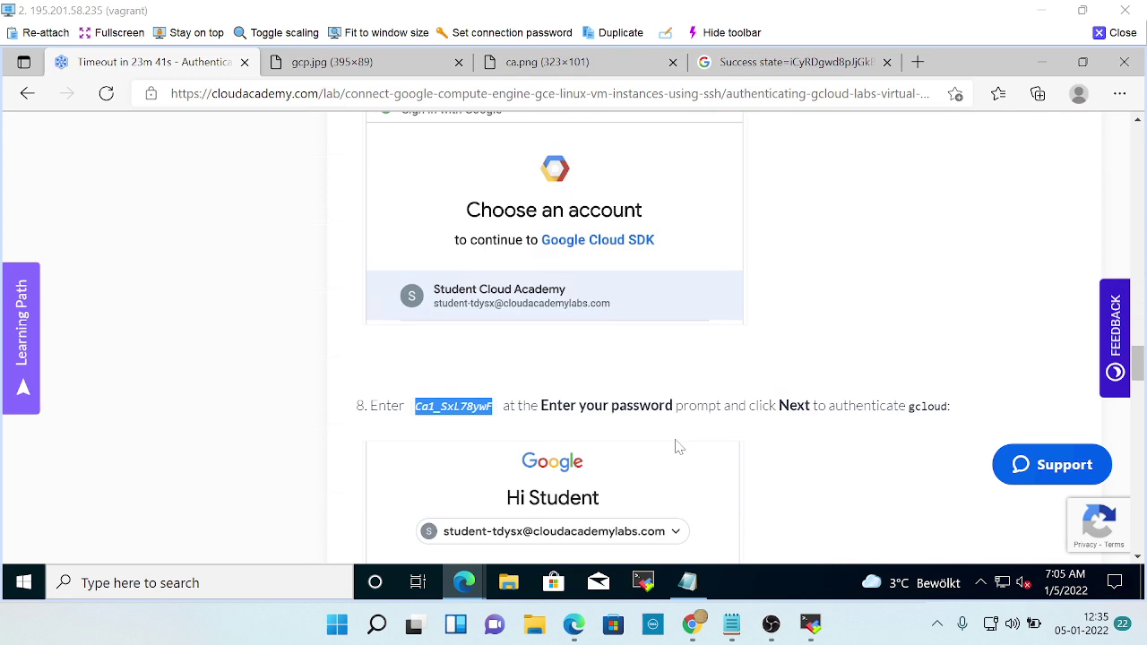
scroll(678, 446, "down", 6)
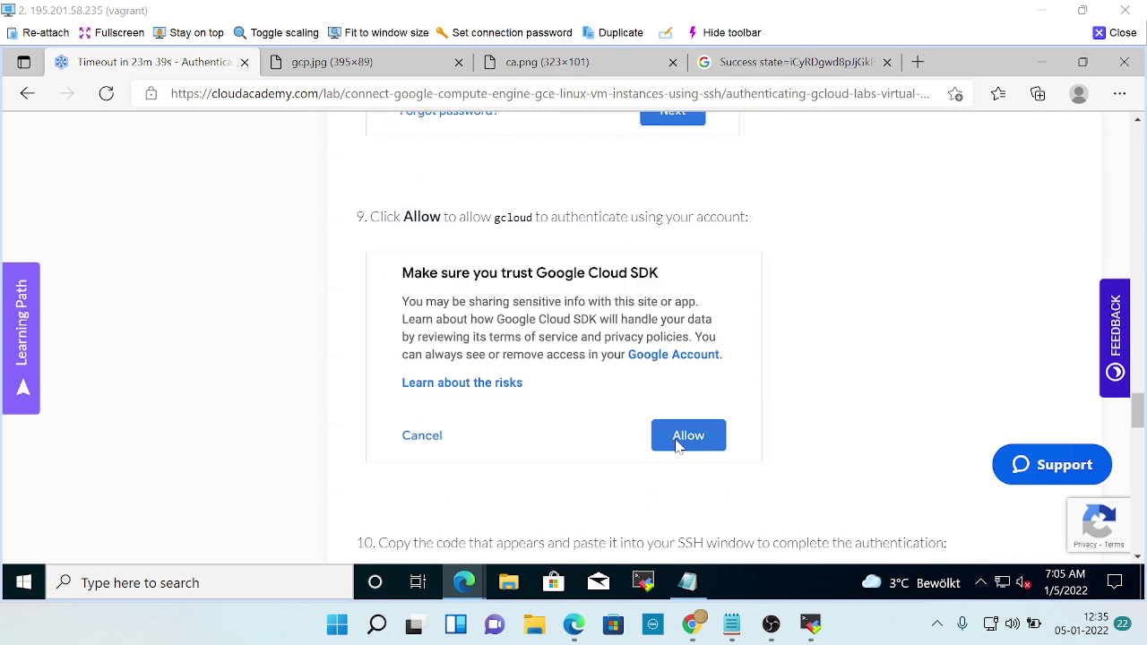
scroll(679, 446, "down", 1)
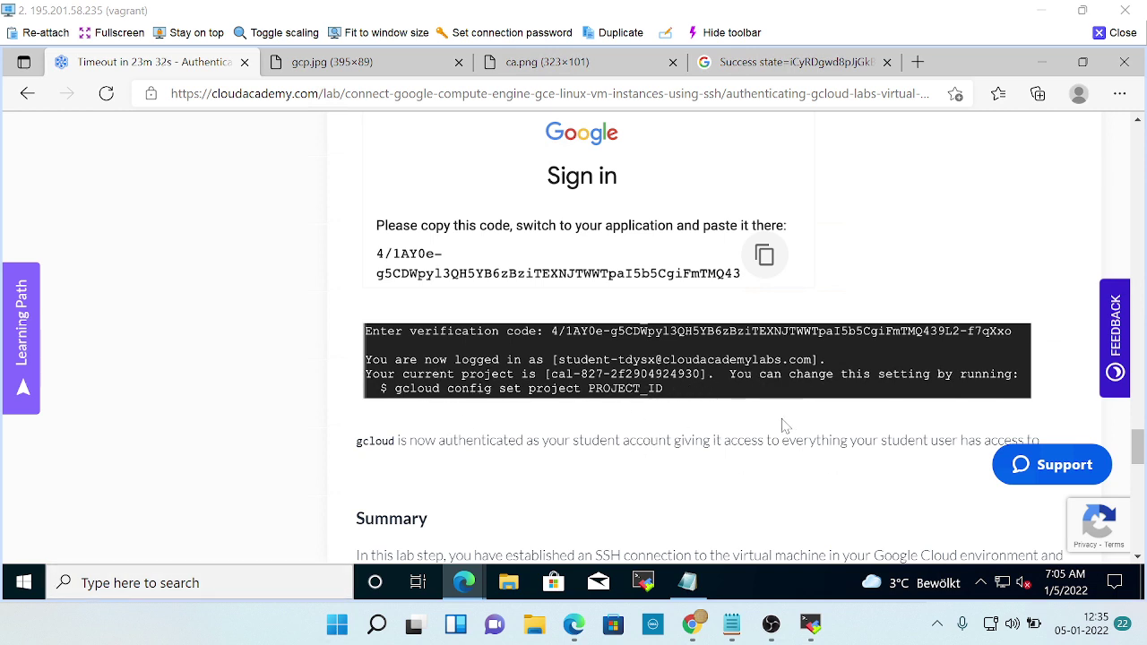
Compare the registration page and terminal against the lab's expected gcloud login output and Summary.
key("alt+Tab")
left_click(201, 76)
key("alt+Tab")
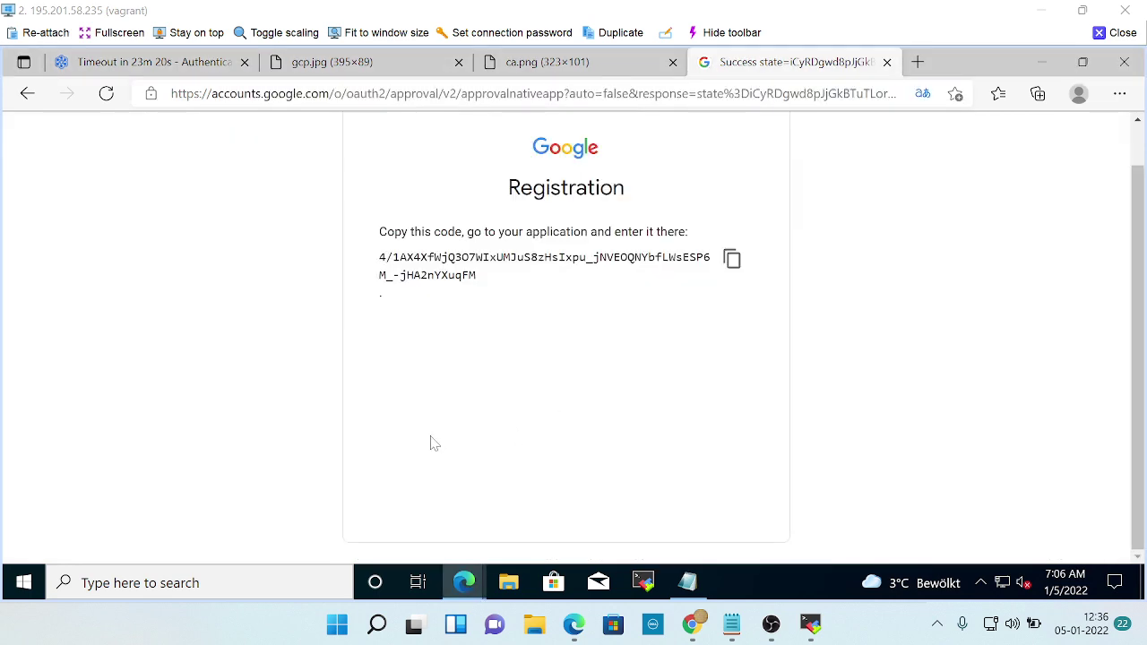
key("alt+Tab")
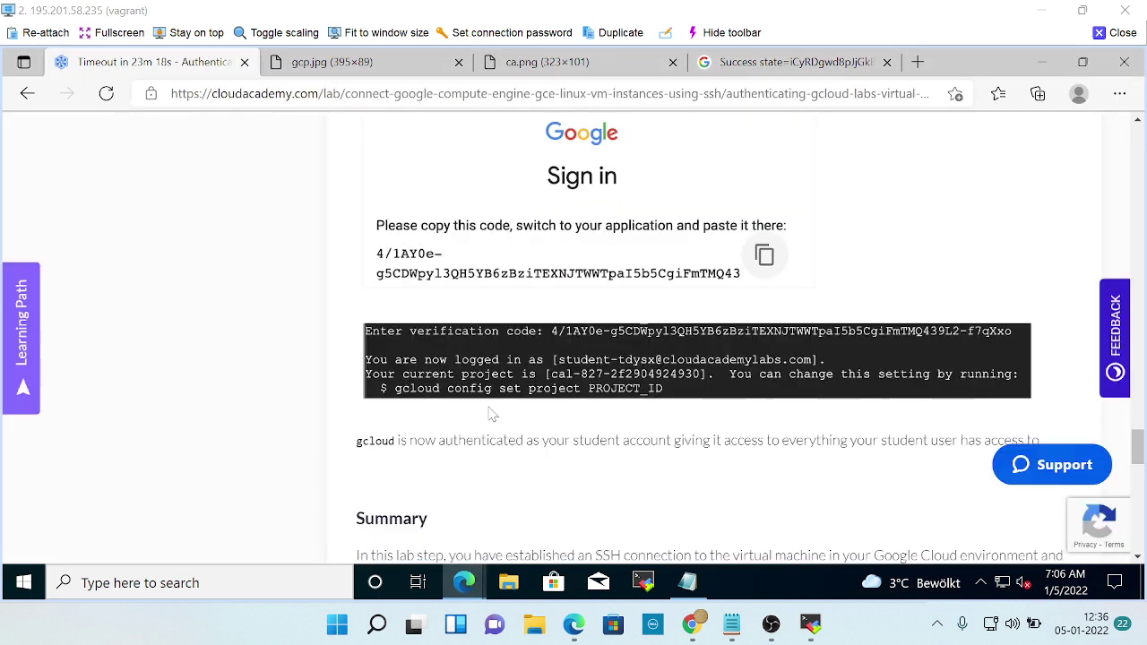
key("alt+Tab")
key("alt+Tab")
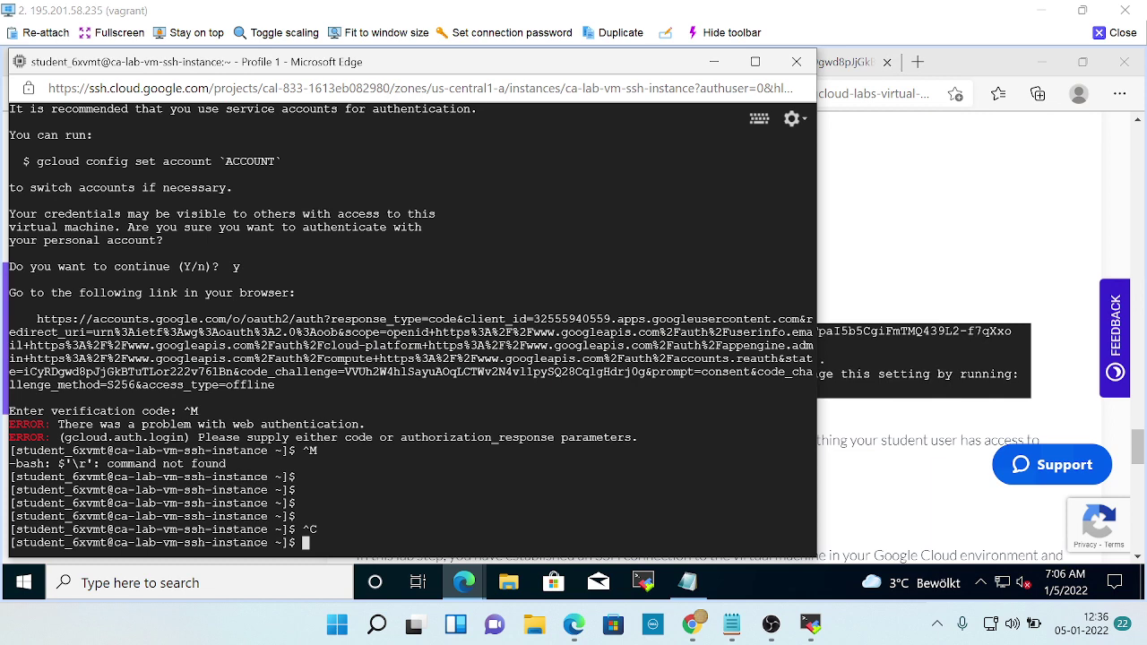
scroll(411, 327, "up", 2)
scroll(411, 327, "down", 2)
key("alt+Tab")
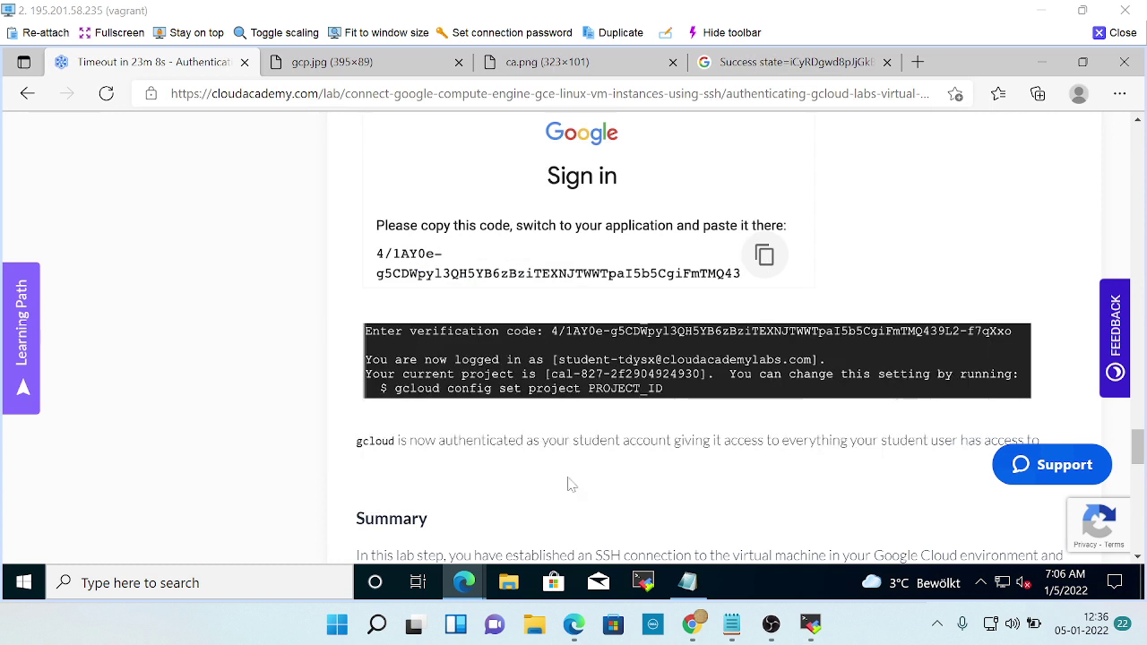
scroll(614, 414, "down", 1)
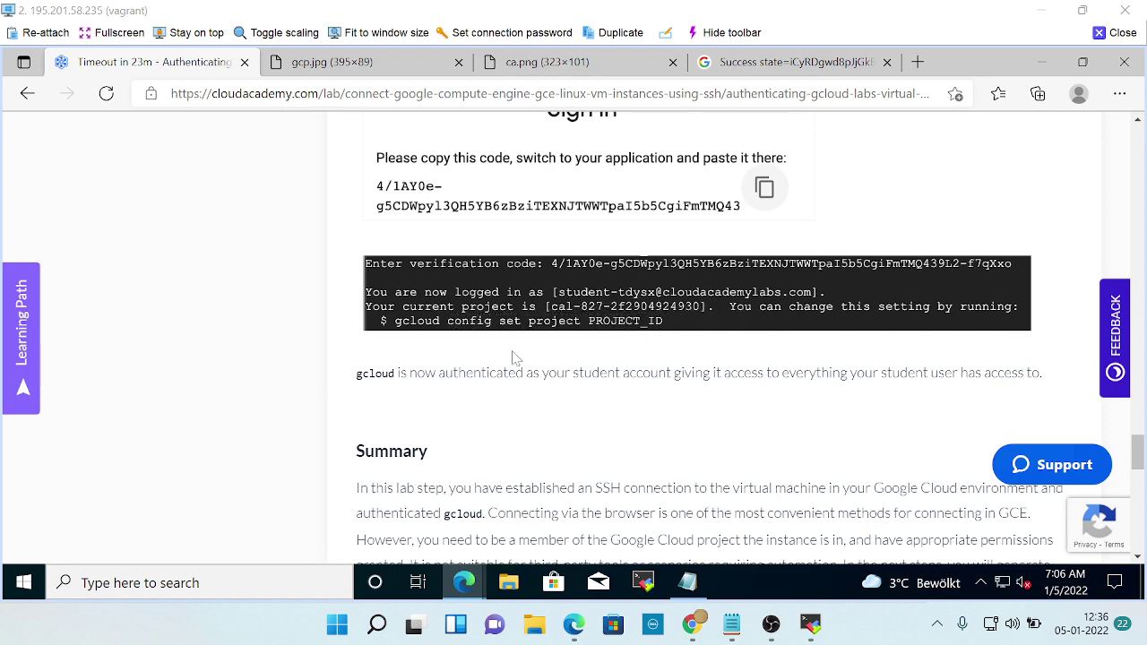
Run gcloud config set project PROJECT_ID in the terminal, which fails as an invalid project ID.
key("alt+Tab")
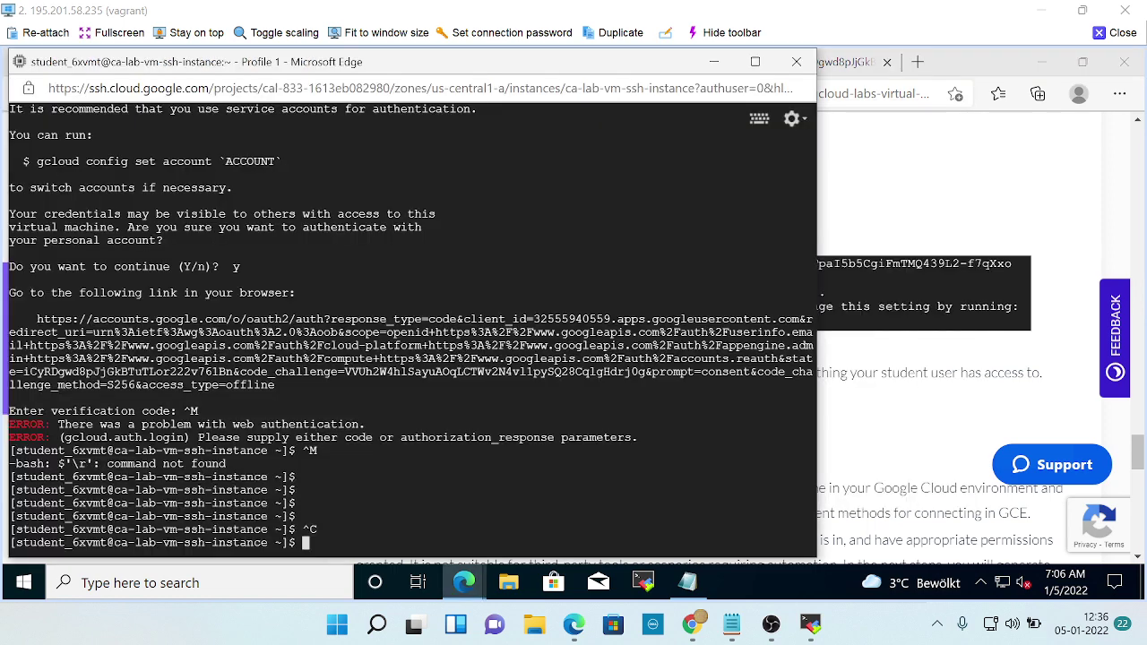
type("gcloud config set")
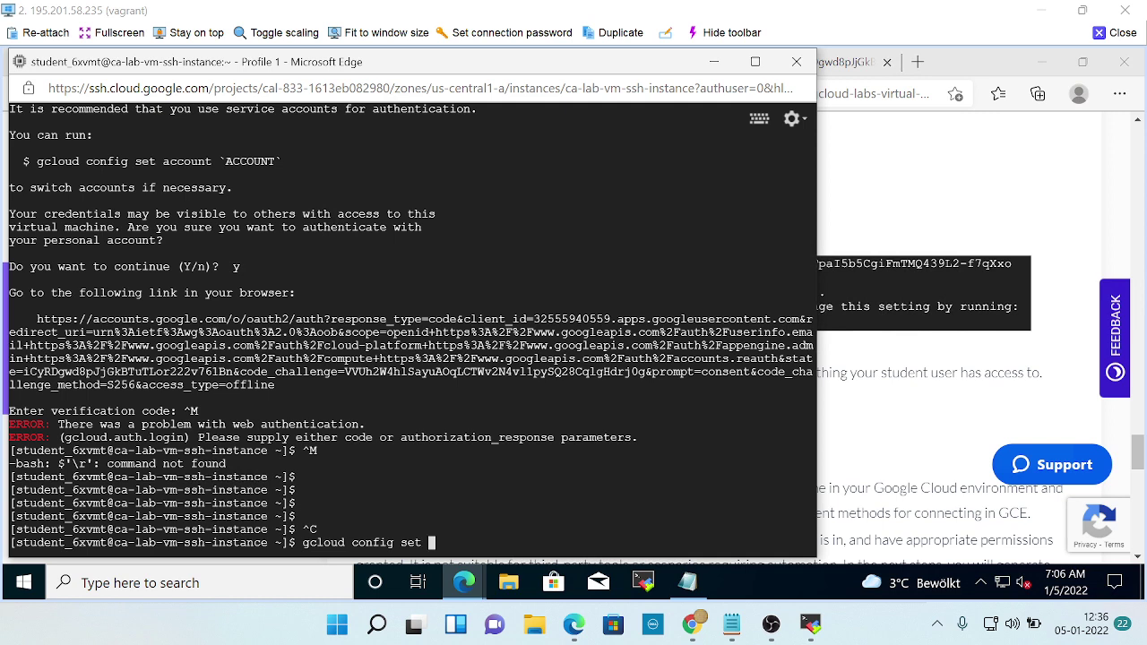
key("alt+Tab")
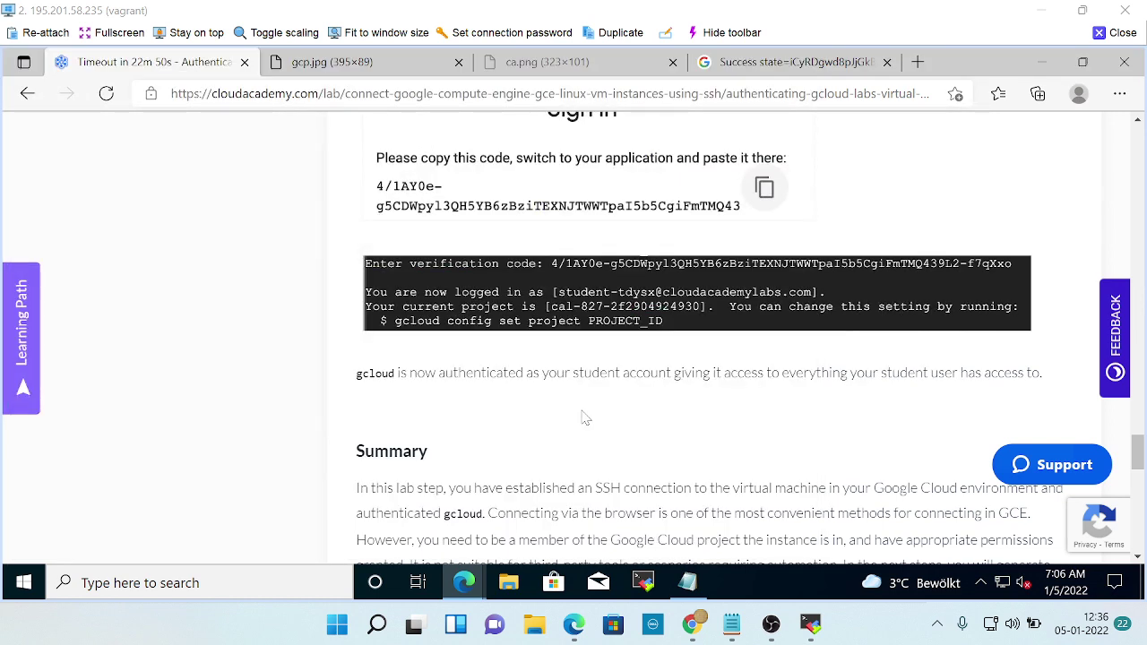
key("alt+Tab")
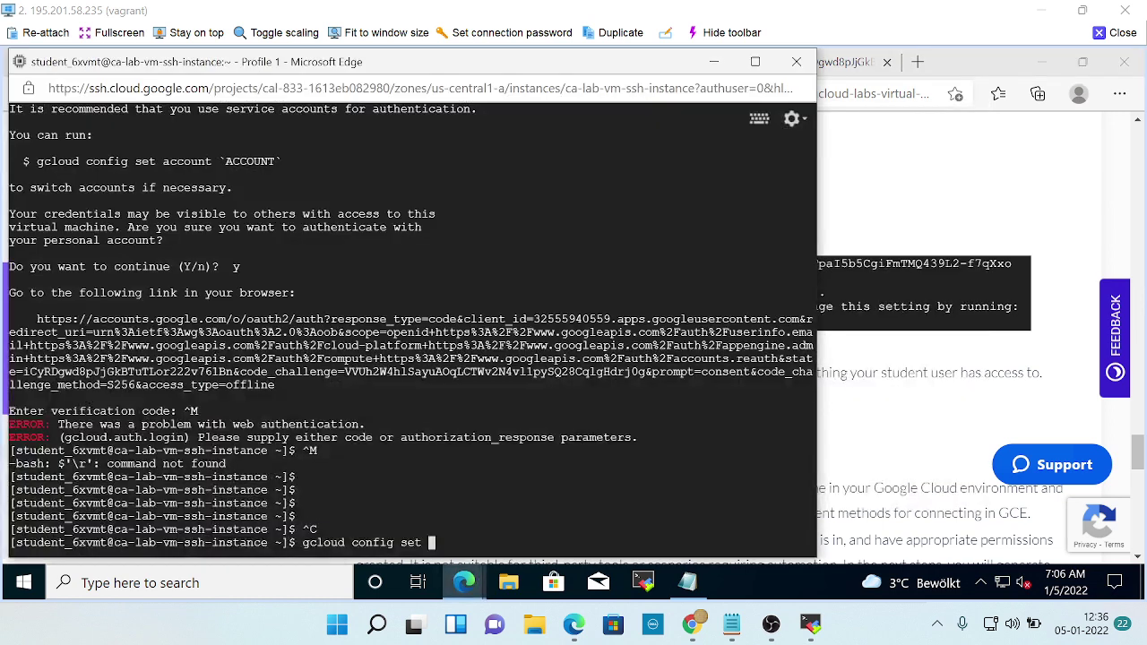
type("project")
key("alt+Tab")
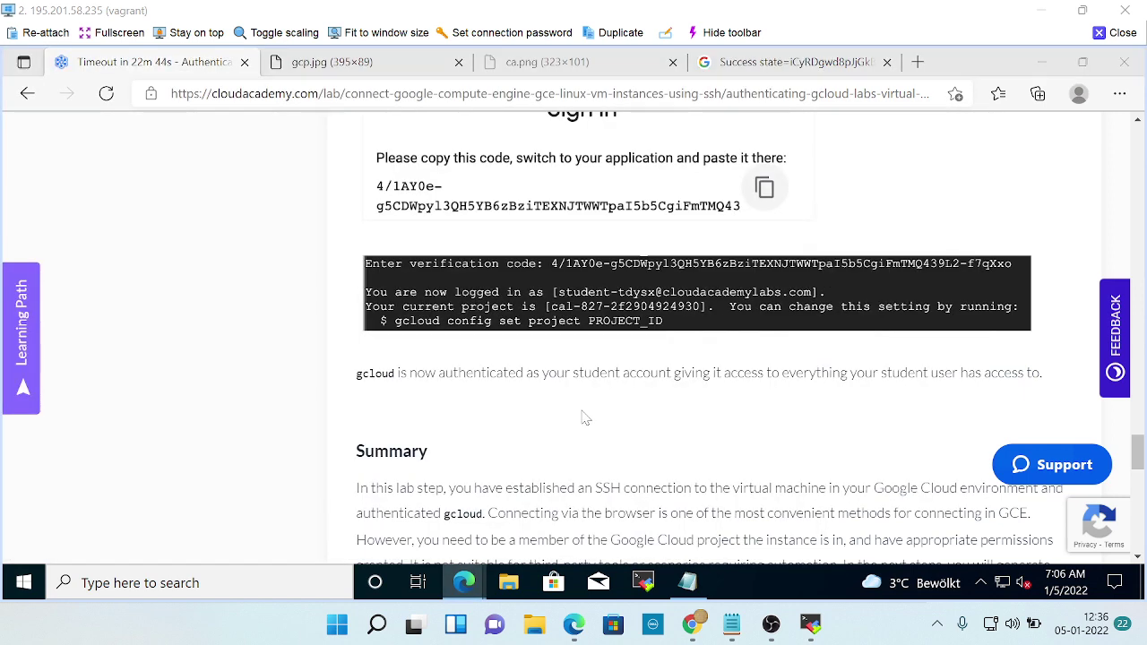
key("alt+Tab")
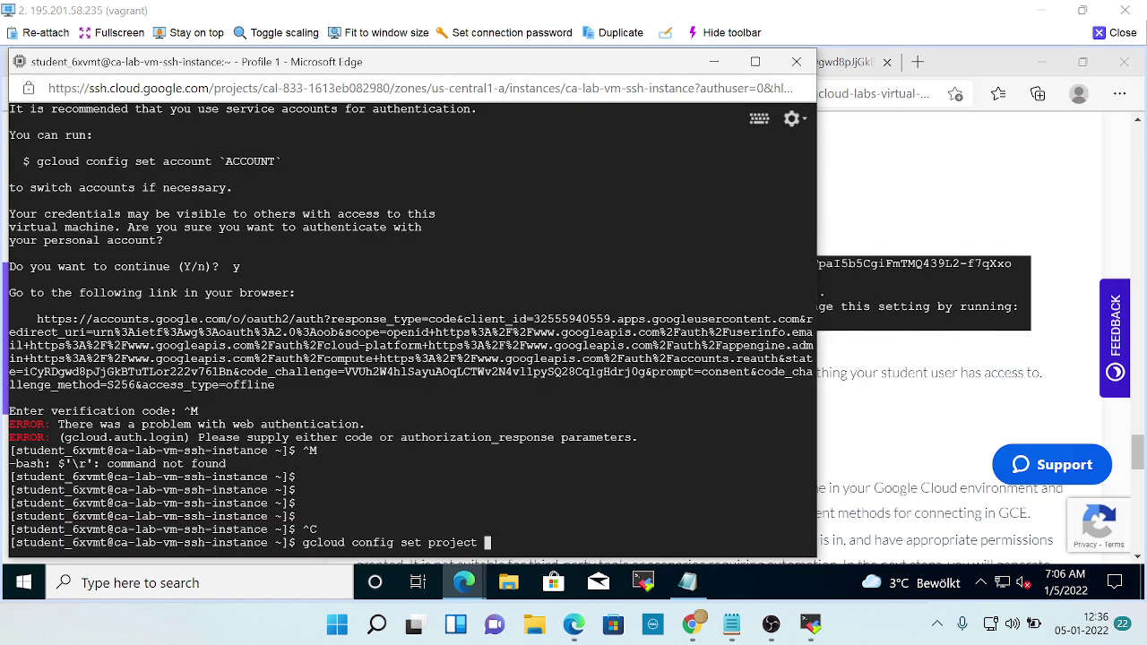
type("PROJECT_ID")
key("Return")
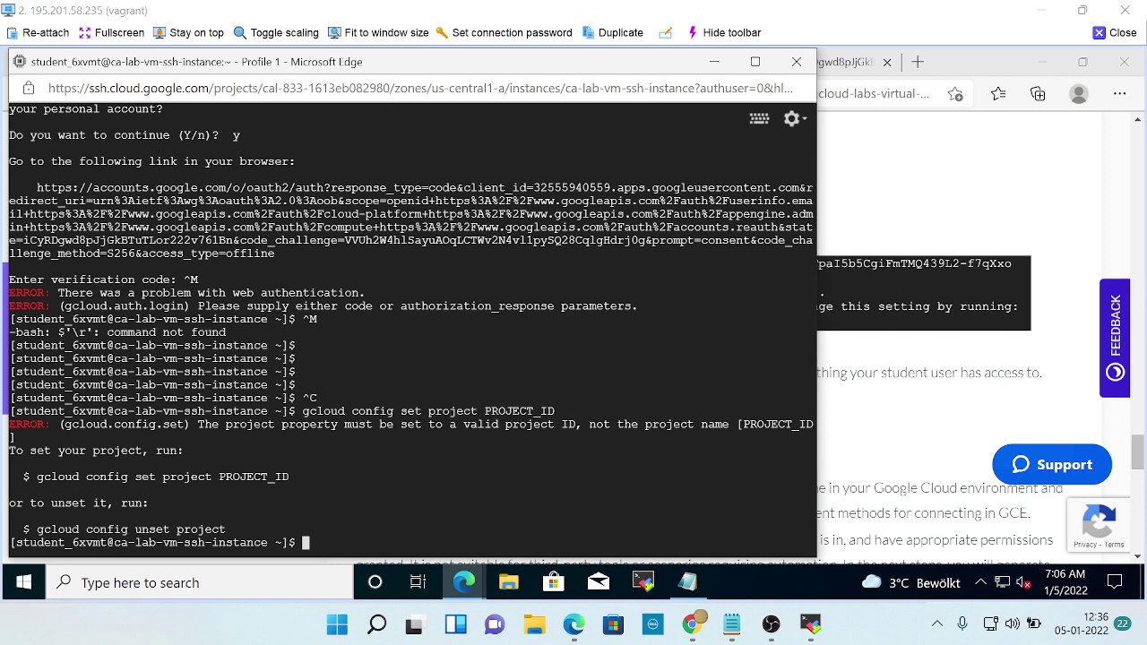
key("alt+Tab")
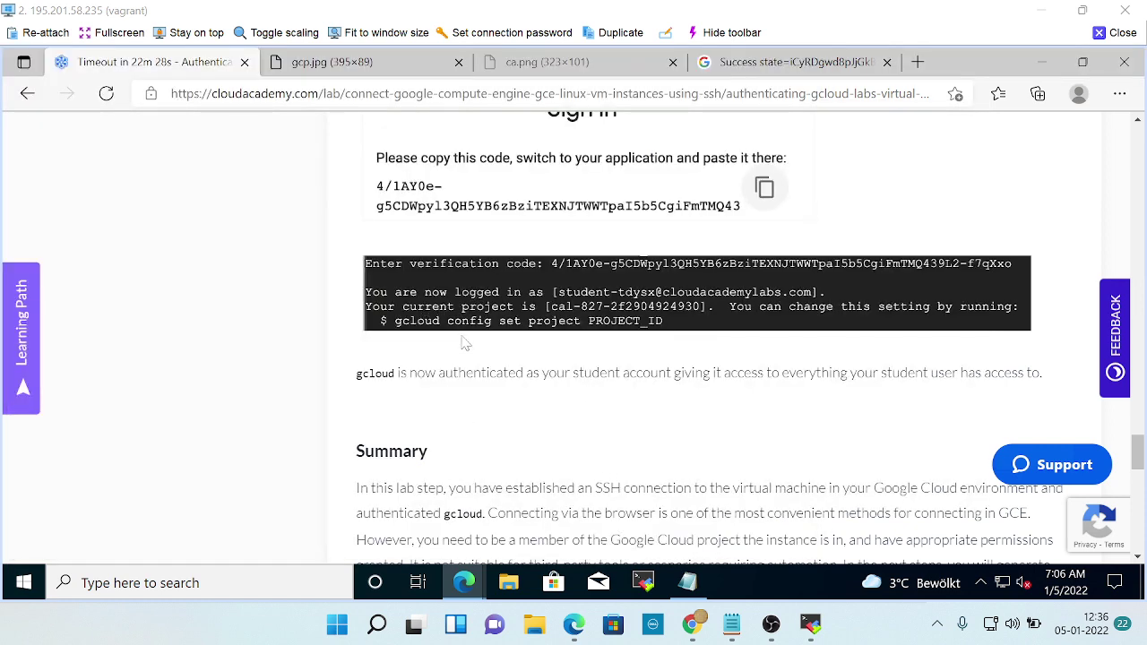
Highlight the gcloud-authenticated sentence, then copy the lab's ssh-keygen command.
left_click_drag(386, 382, 1070, 401)
scroll(813, 455, "down", 2)
scroll(813, 455, "up", 1)
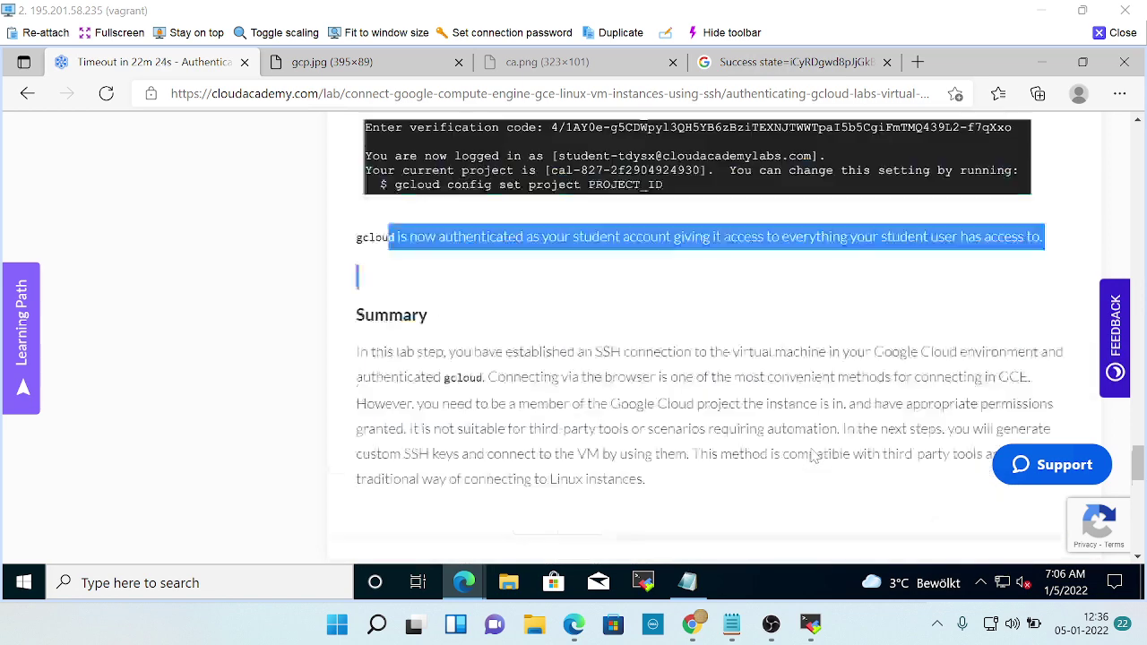
scroll(813, 455, "up", 2)
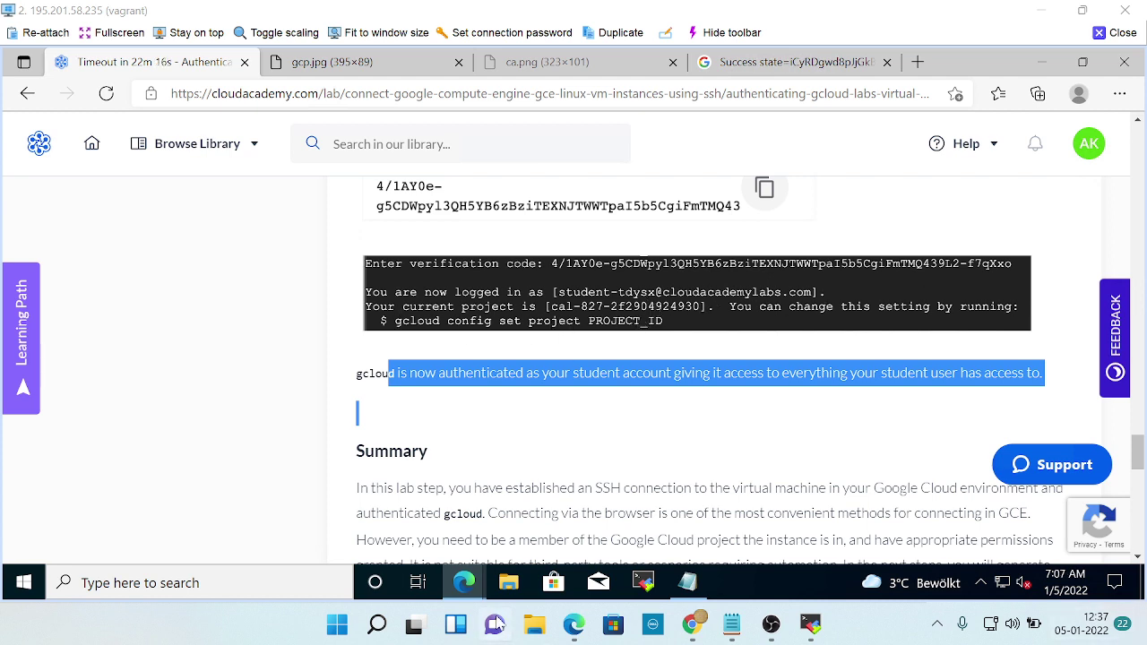
scroll(705, 440, "down", 2)
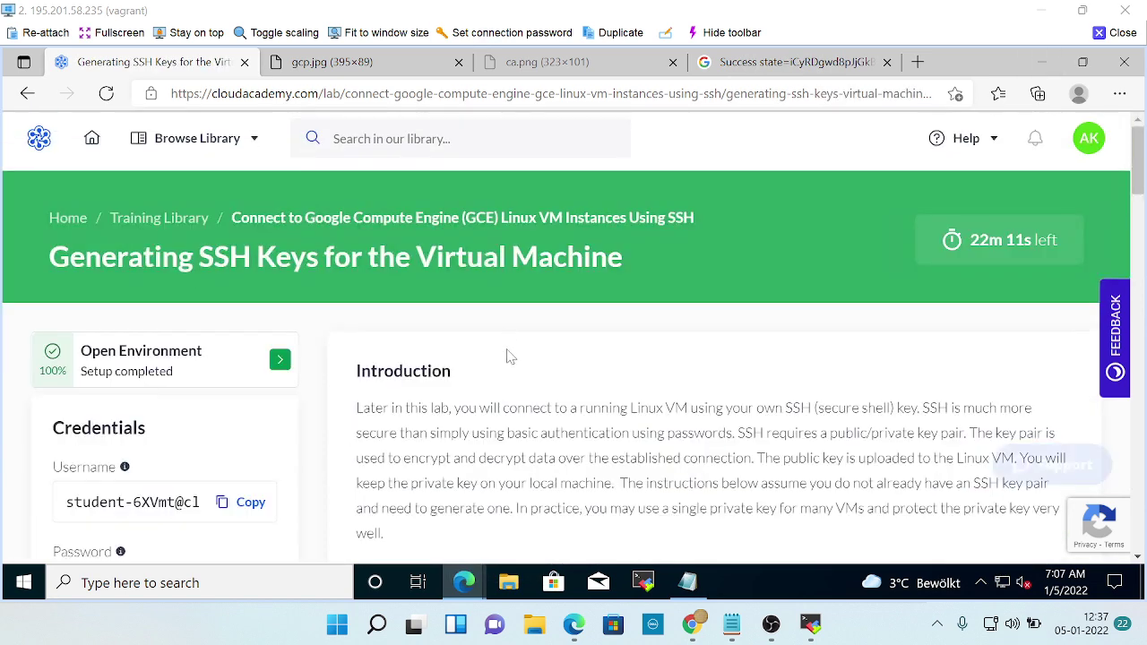
scroll(540, 358, "down", 4)
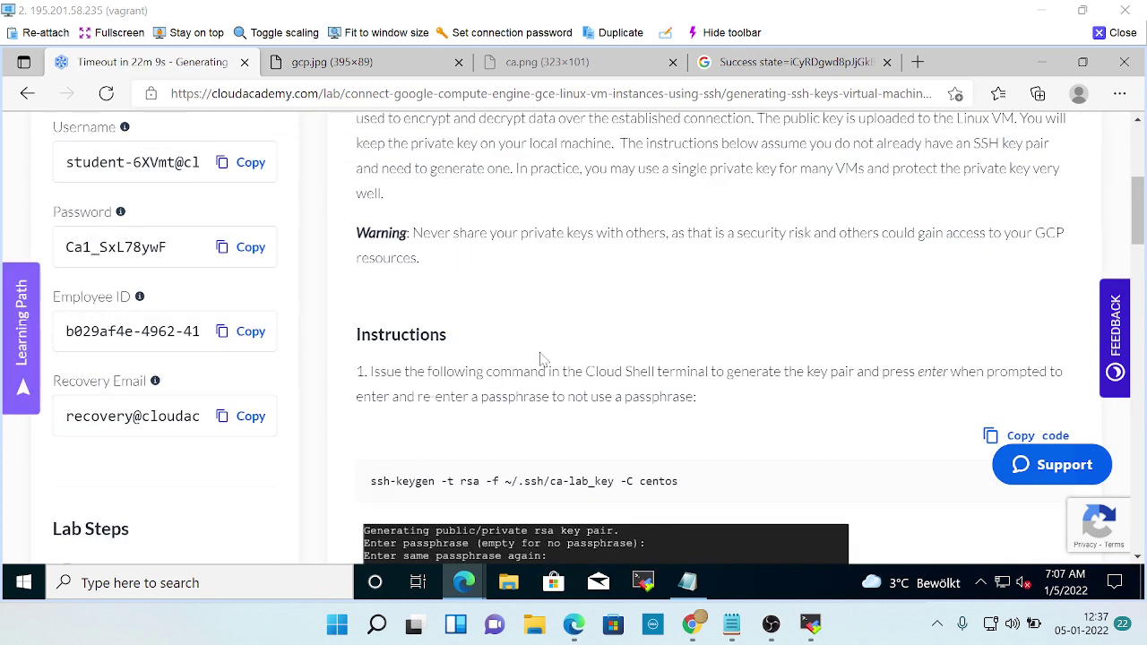
scroll(681, 246, "down", 3)
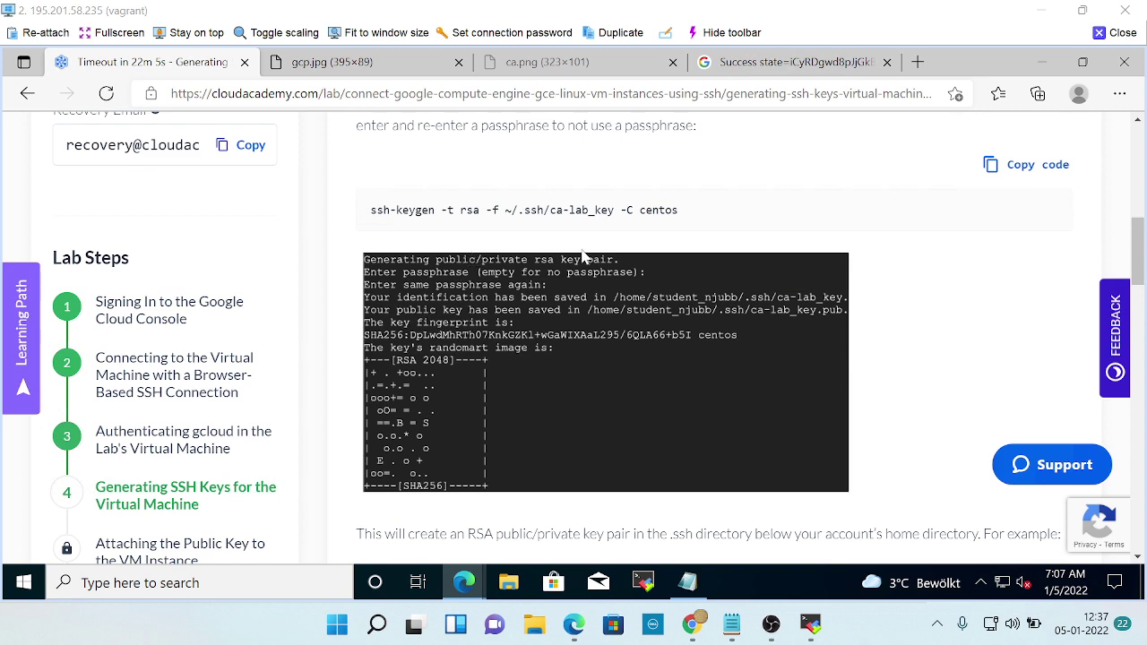
scroll(591, 259, "up", 1)
left_click(1032, 235)
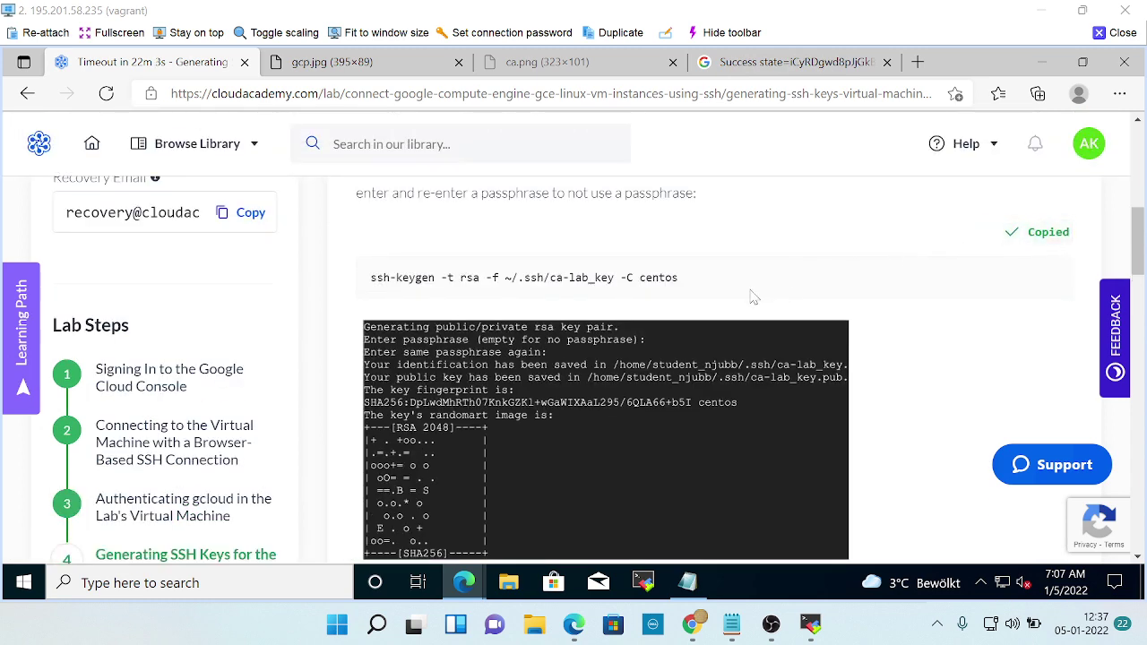
Check the SSH terminal, then scroll back up through the earlier lab steps.
key("alt+Tab")
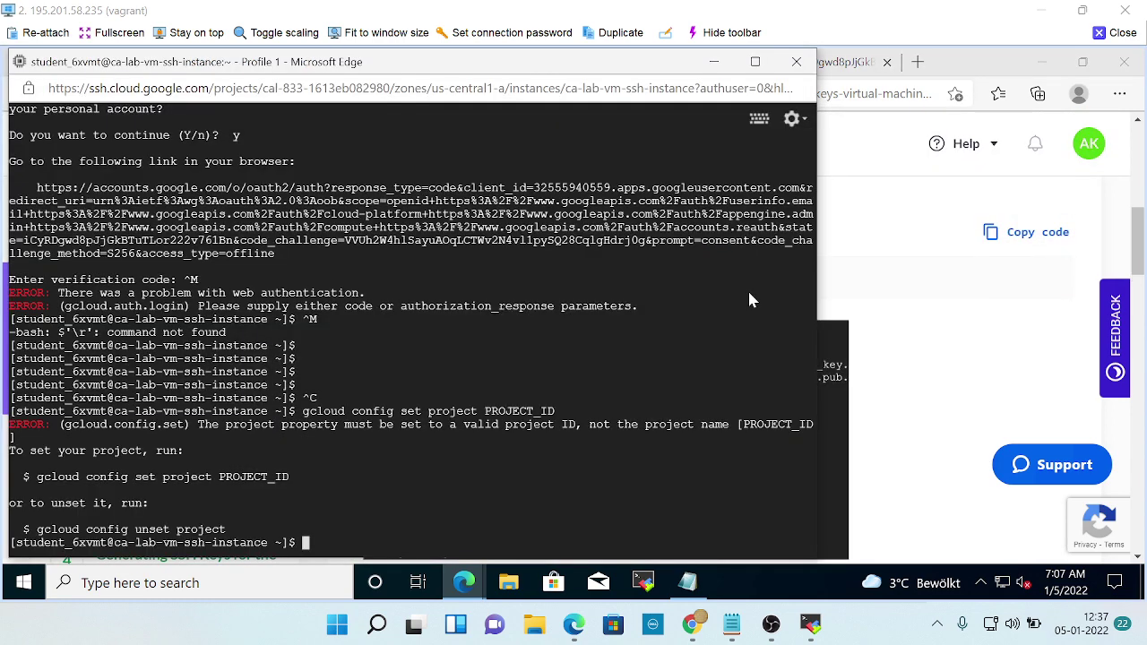
key("alt+Tab")
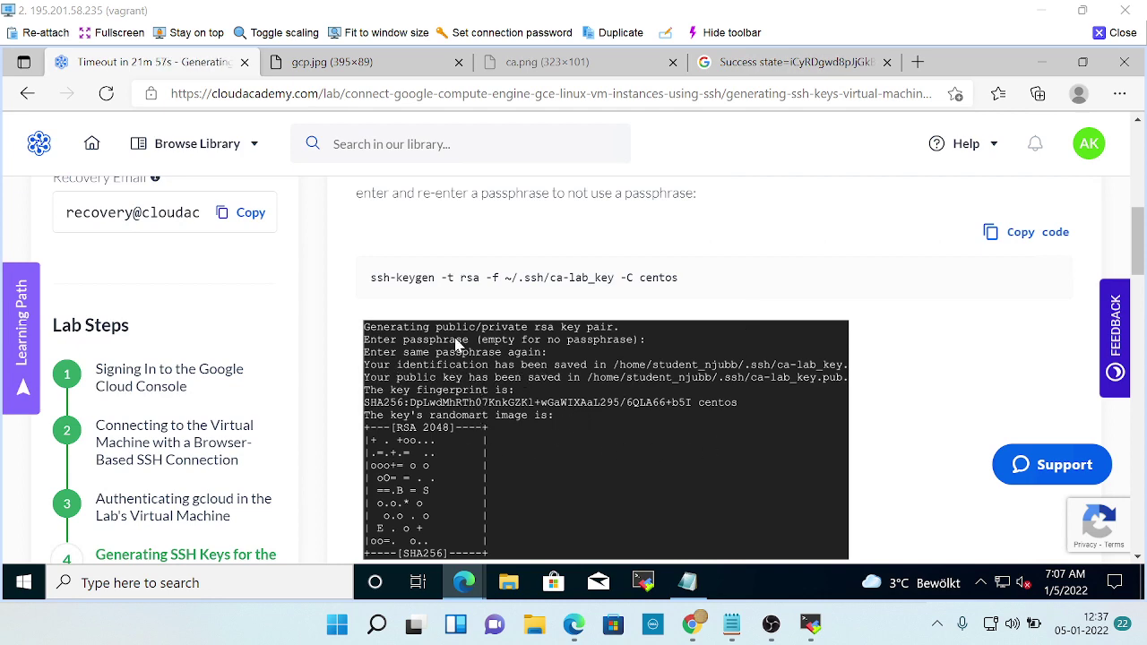
scroll(673, 407, "up", 1)
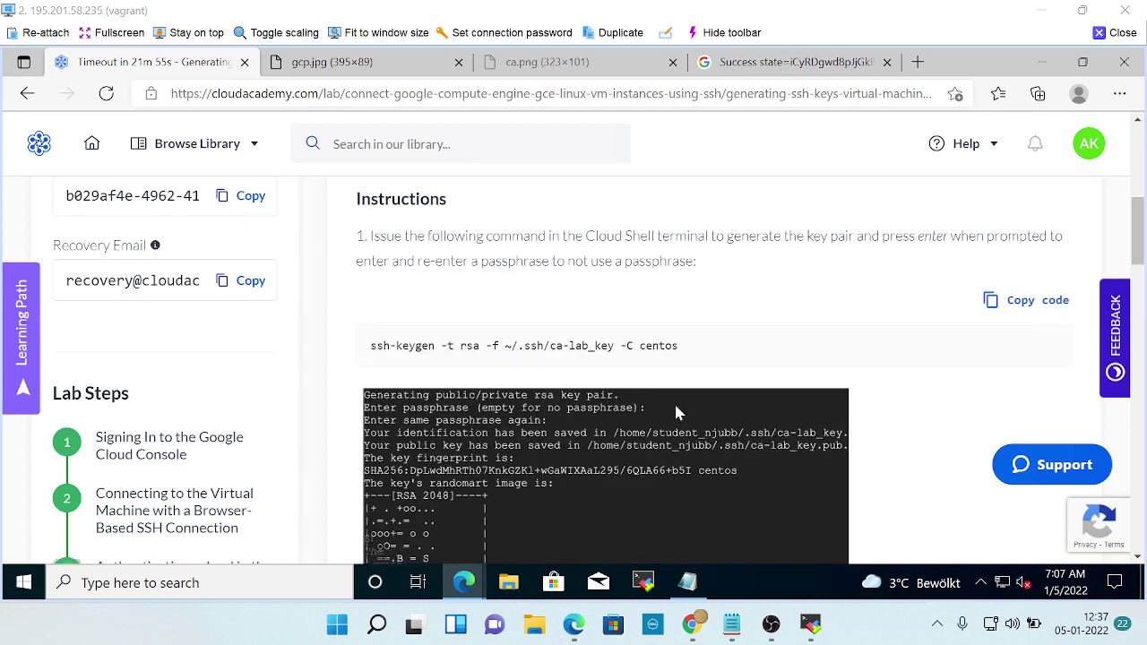
scroll(676, 412, "up", 2)
scroll(676, 413, "up", 2)
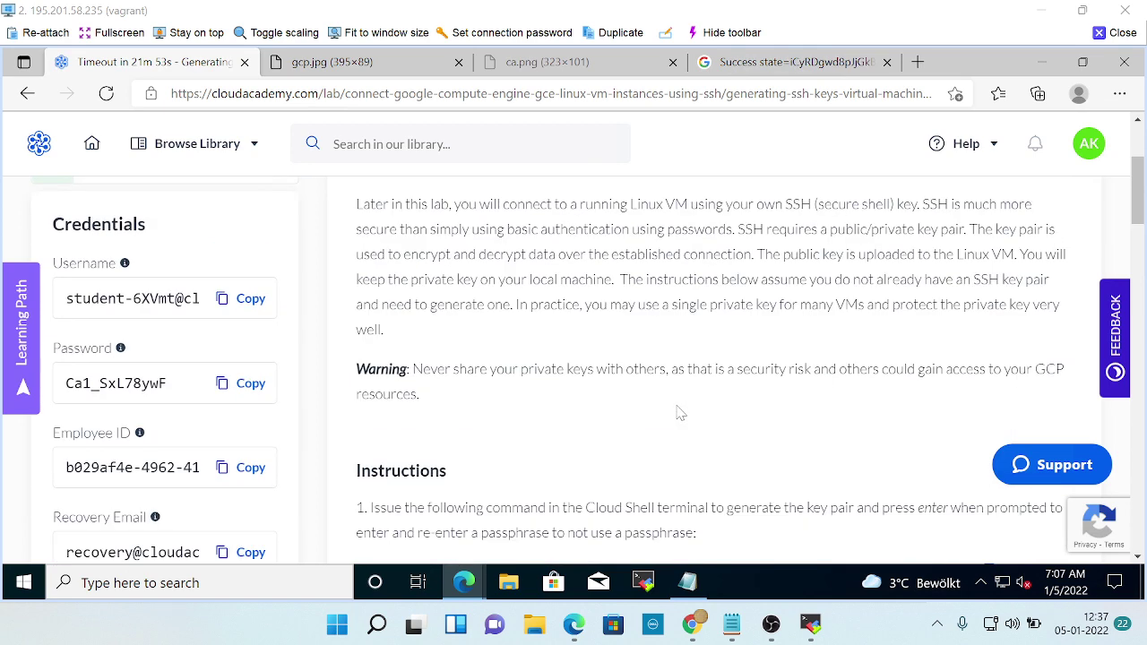
scroll(679, 412, "up", 3)
scroll(680, 412, "down", 8)
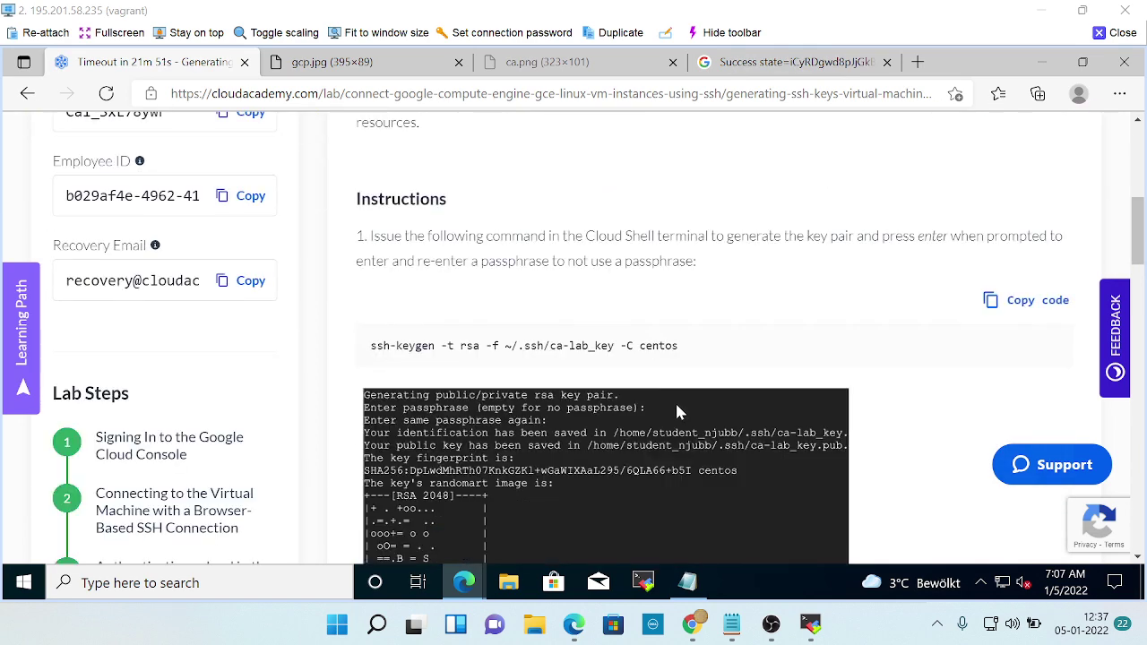
scroll(677, 412, "down", 3)
scroll(678, 412, "up", 4)
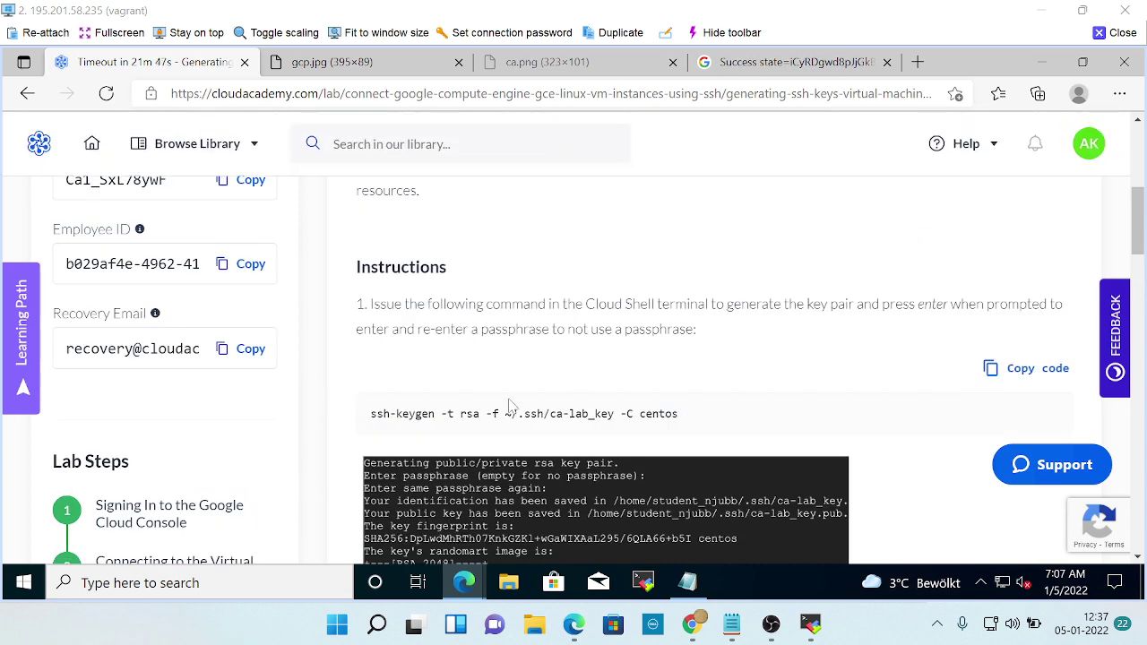
Bring lab step 4, Generating SSH Keys for the Virtual Machine, into view beside the terminal.
key("alt+Tab")
key("alt+Tab")
scroll(539, 479, "down", 2)
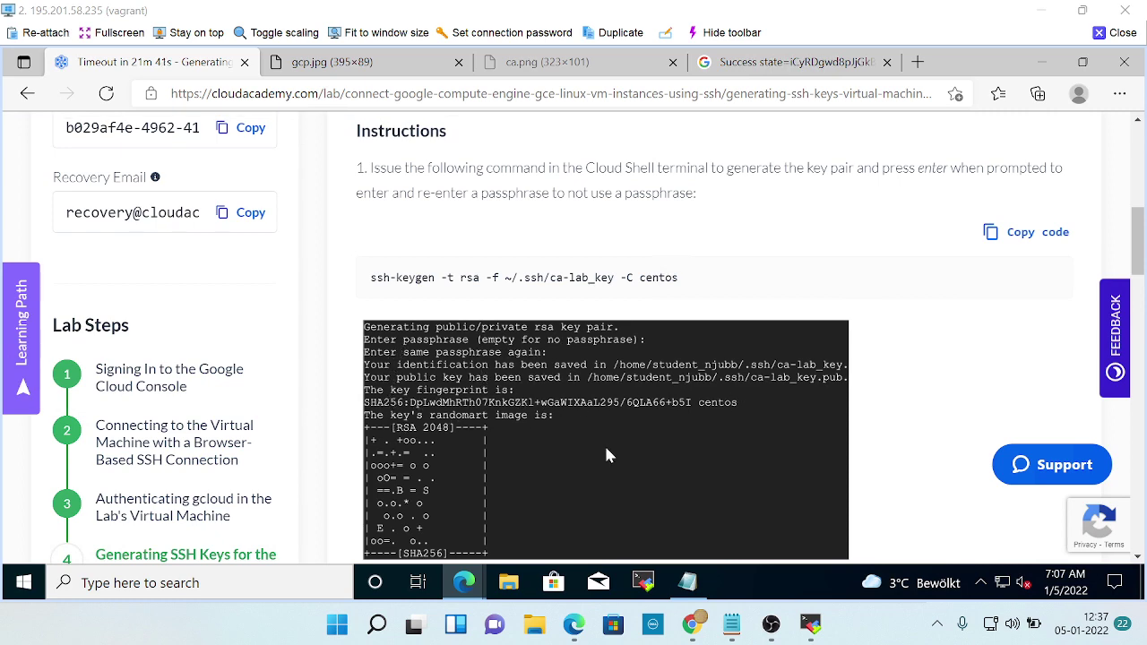
scroll(606, 473, "down", 2)
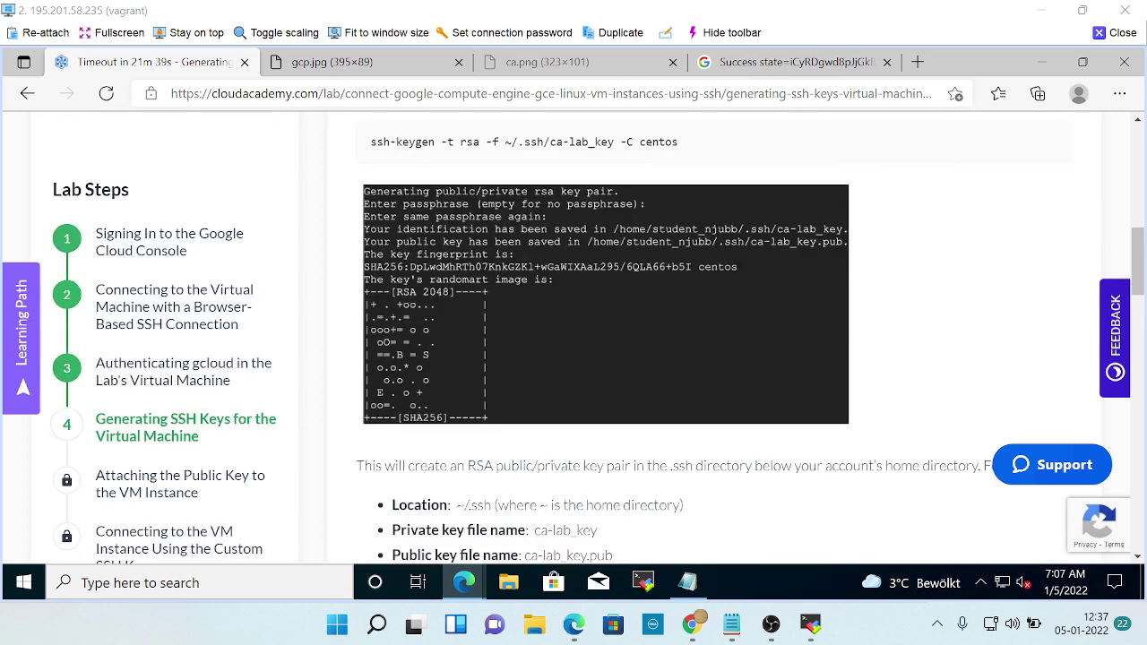
key("alt+Tab")
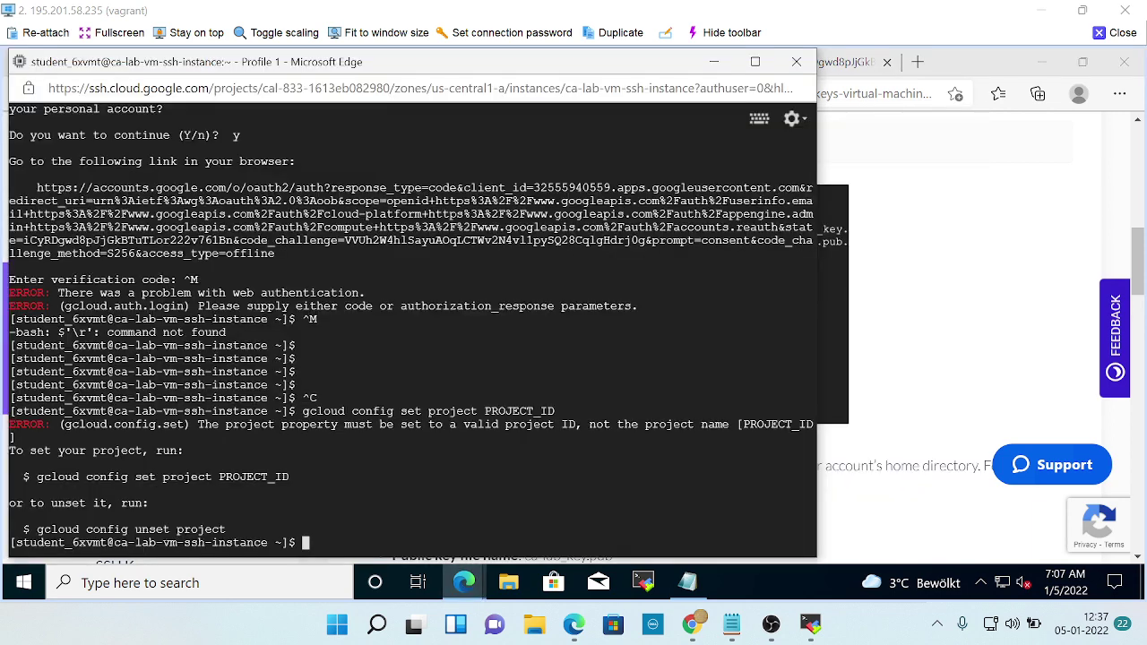
key("alt+Tab")
scroll(618, 426, "up", 3)
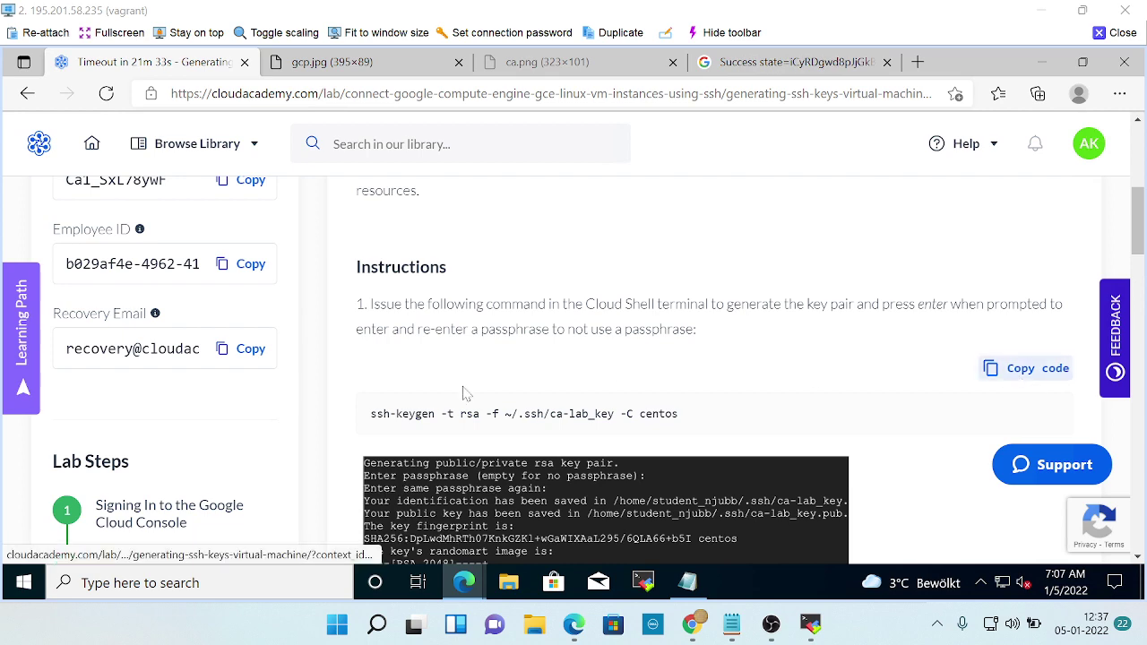
key("alt+Tab")
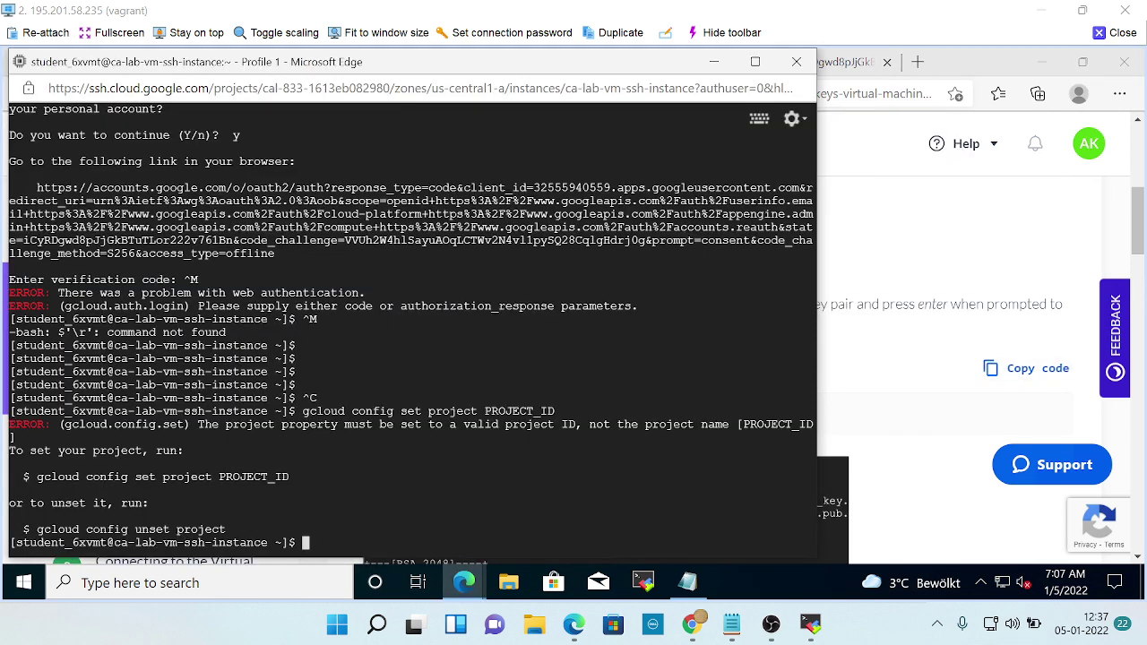
key("alt+Tab")
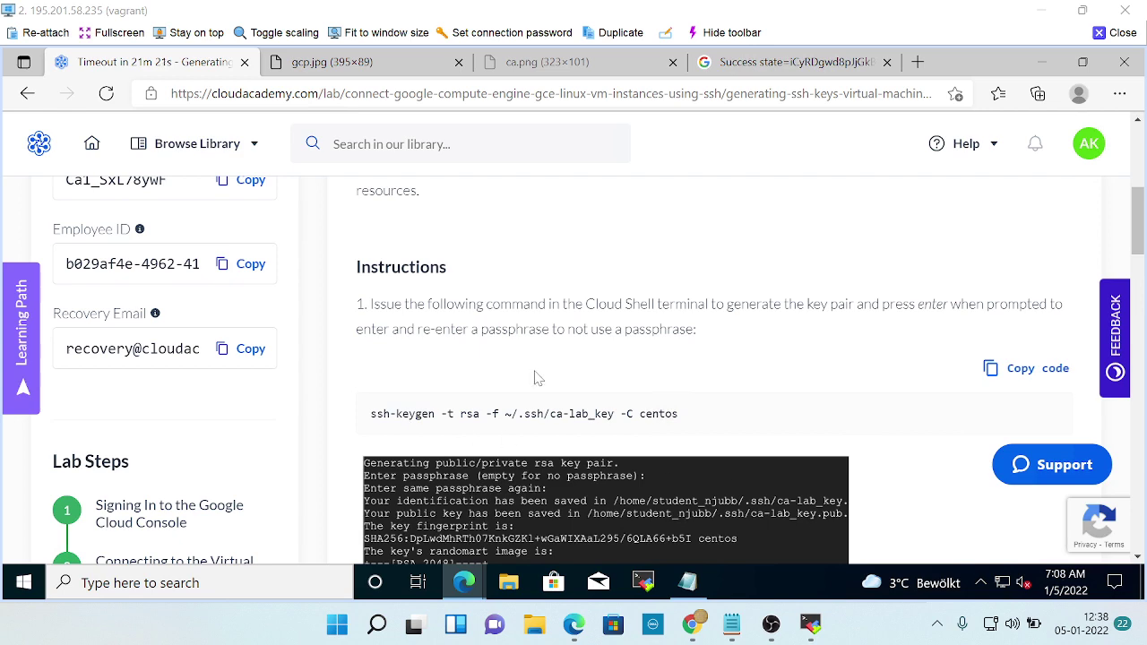
scroll(785, 374, "down", 5)
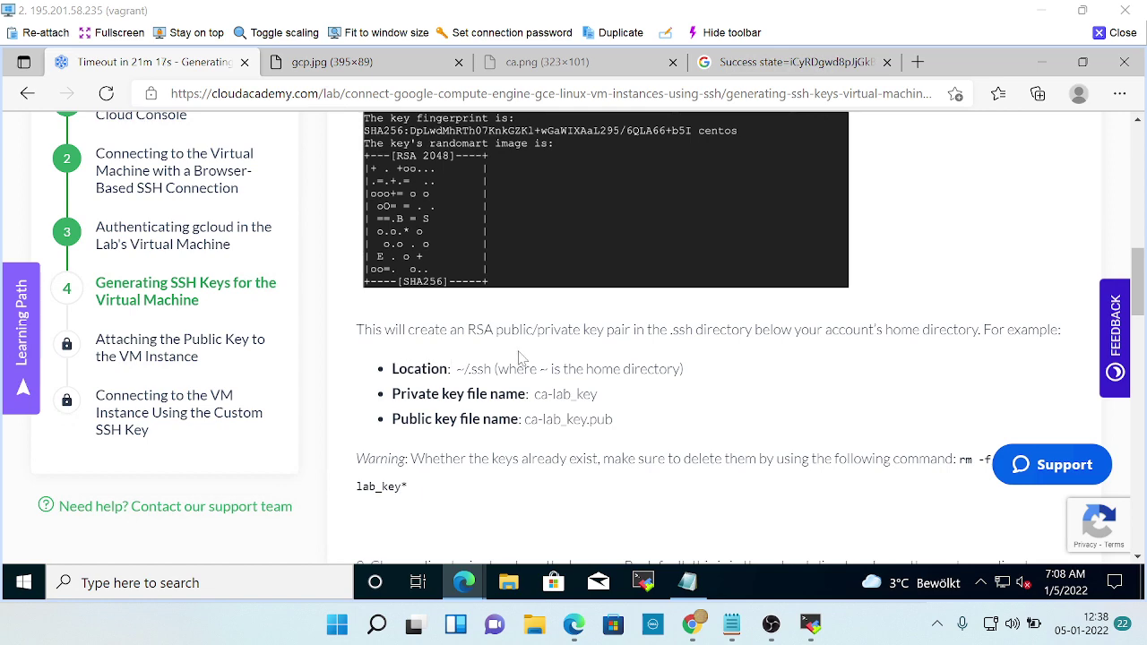
scroll(627, 374, "down", 3)
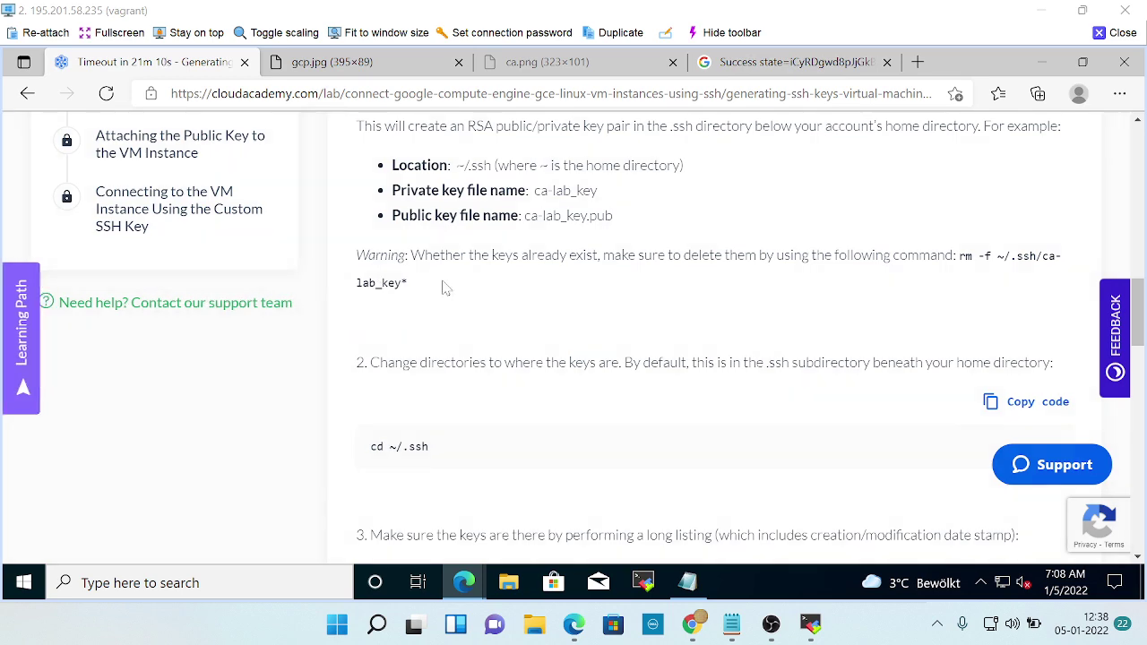
scroll(448, 289, "up", 3)
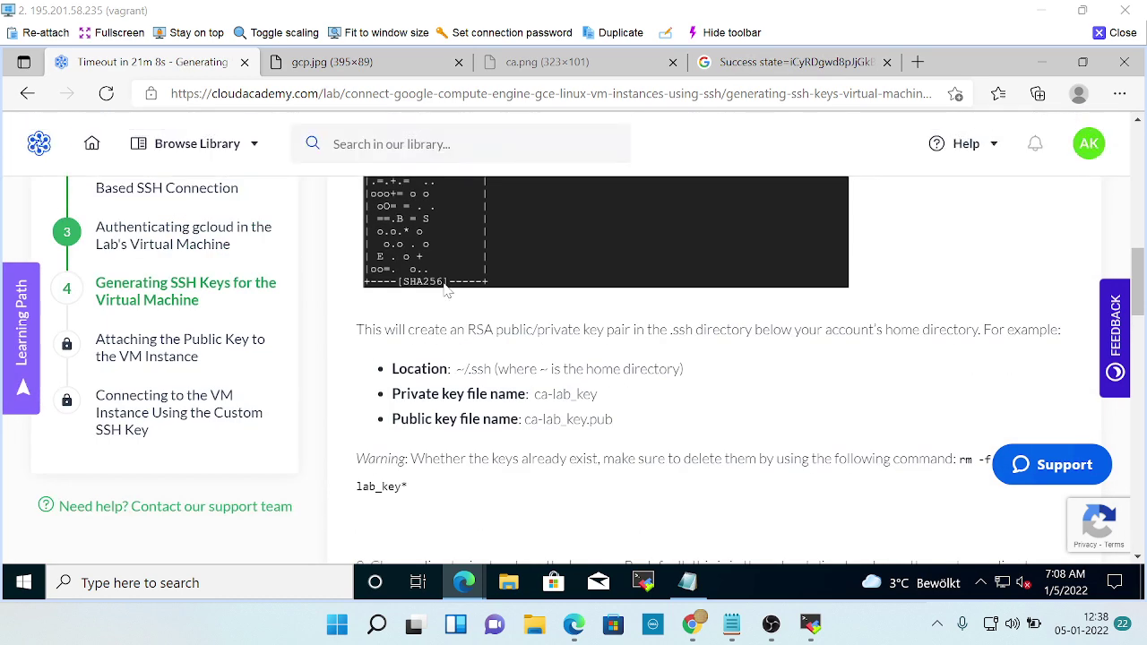
scroll(455, 324, "up", 3)
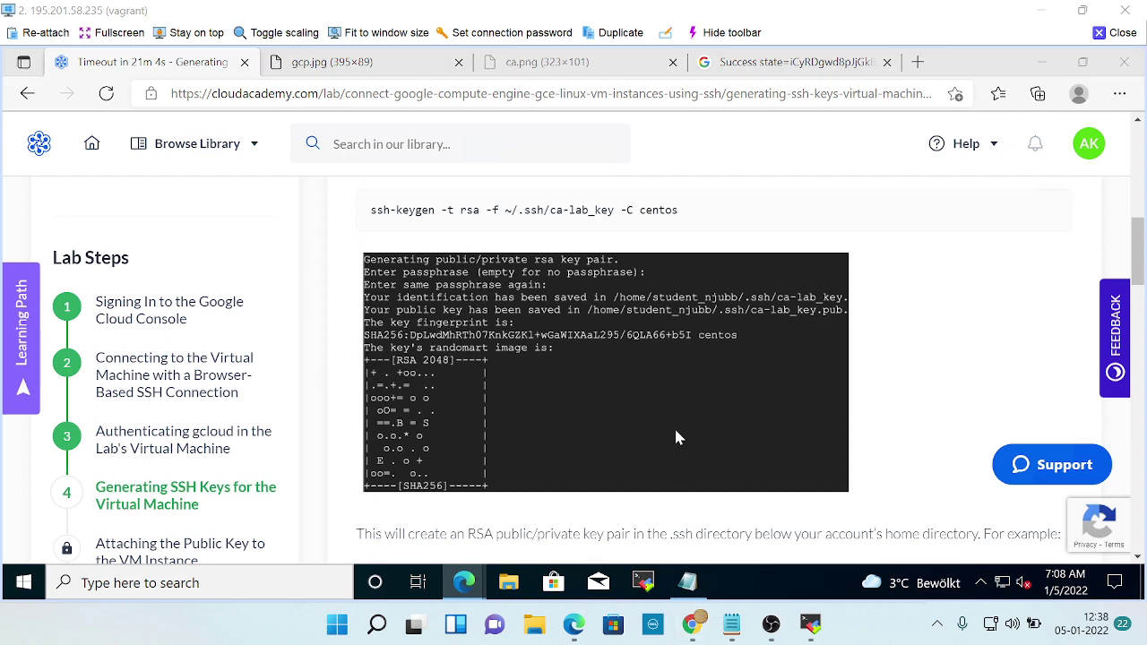
Dismiss the IAP-role tip over the ca-lab-vm SSH terminal.
key("alt+Tab")
key("alt+Tab")
key("alt+Tab")
key("alt+Tab")
key("alt+Tab")
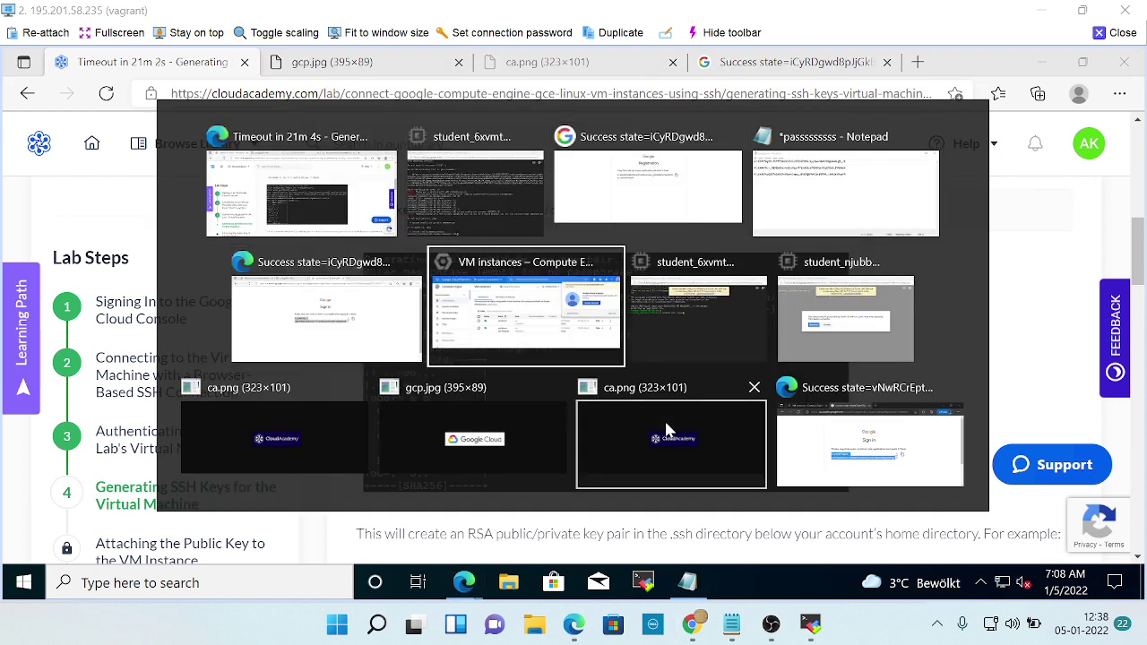
key("alt+Tab")
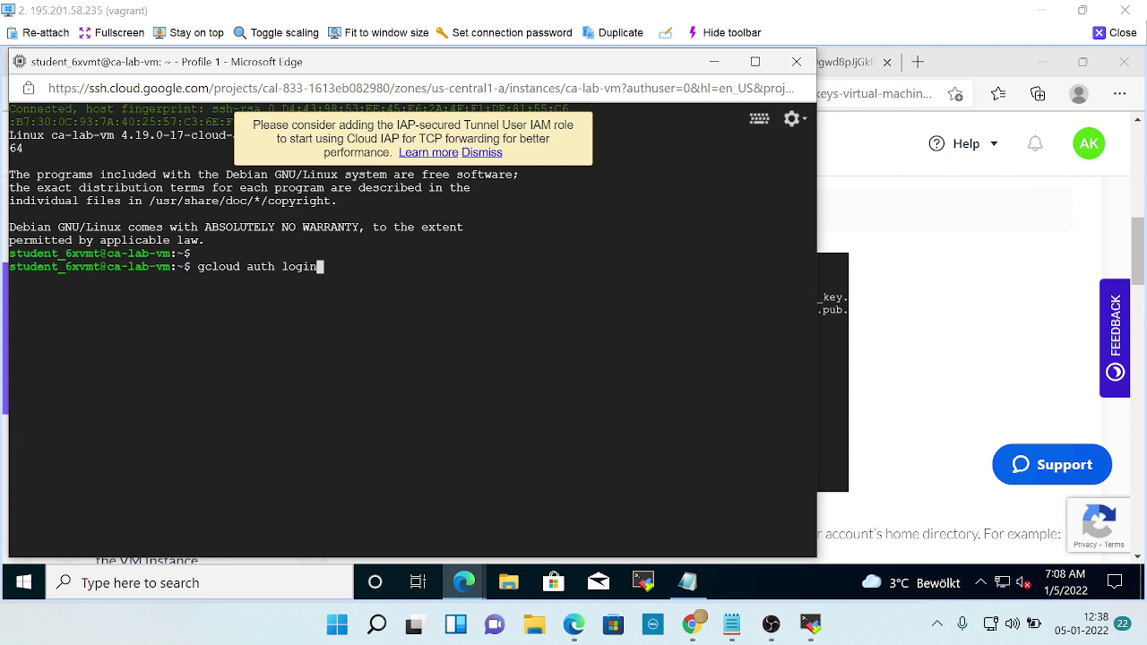
left_click(484, 154)
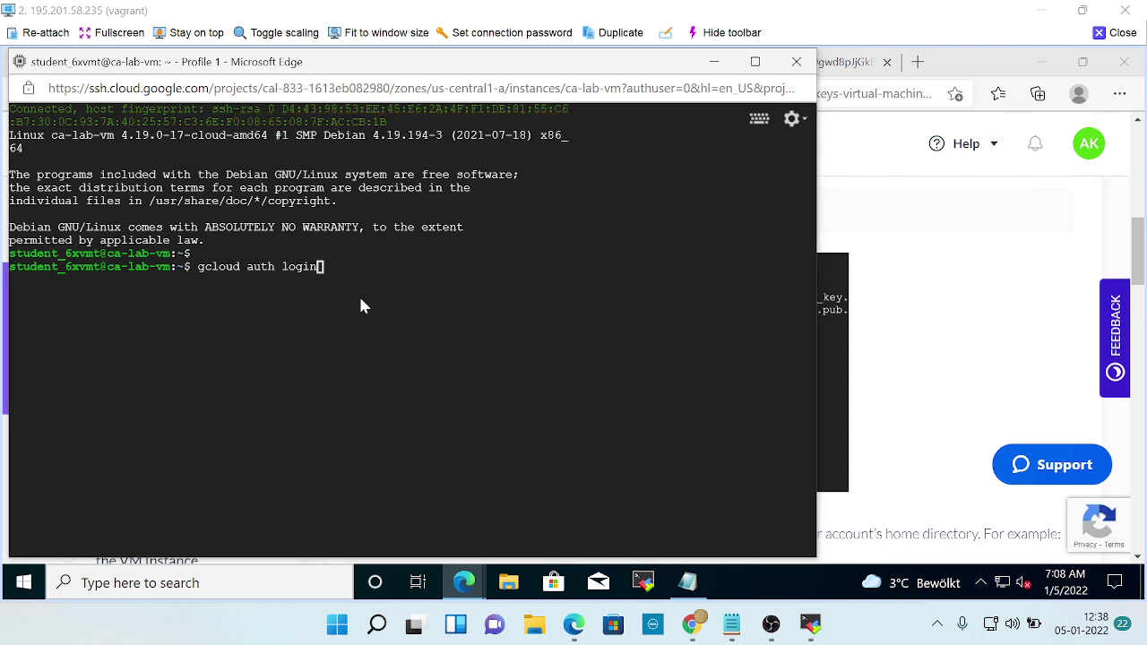
key("alt+Tab")
key("alt+Tab")
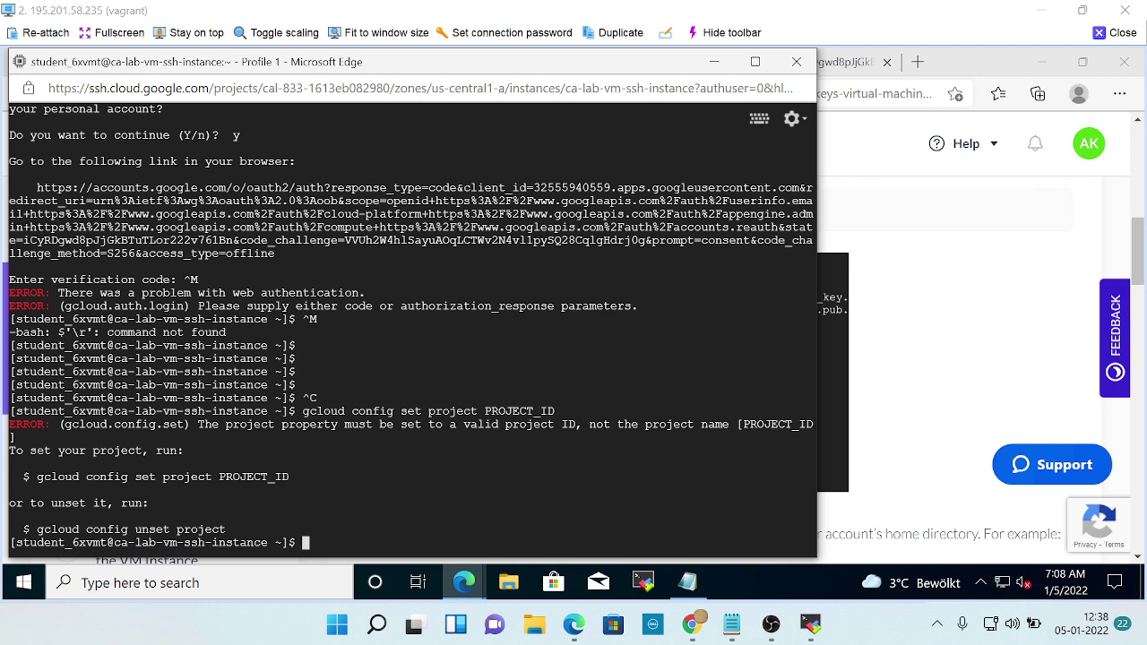
Clear the stray ^V, ^M and leftover gcloud auth login text from the ca-lab-vm prompt.
triple_click(152, 542)
key("ctrl+v")
key("BackSpace")
key("Return")
key("BackSpace")
key("Return")
key("BackSpace")
key("Return")
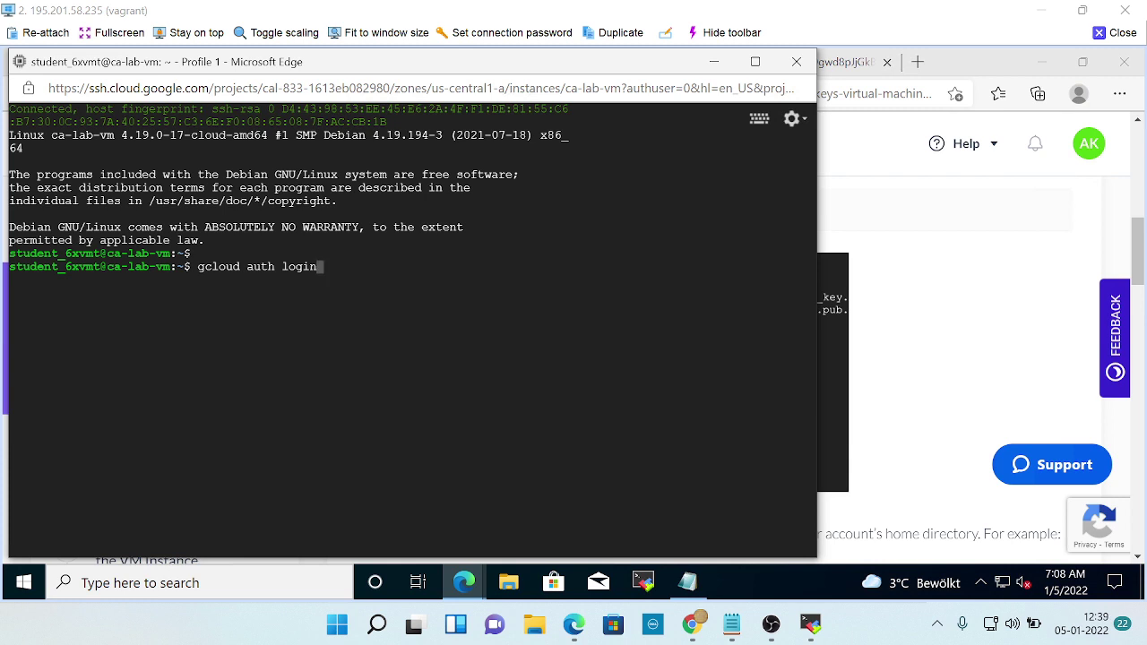
key("BackSpace")
key("BackSpace")
key("BackSpace")
key("BackSpace")
key("BackSpace")
key("BackSpace")
key("BackSpace")
key("BackSpace")
key("BackSpace")
key("BackSpace")
key("BackSpace")
key("BackSpace")
key("BackSpace")
key("BackSpace")
key("BackSpace")
key("BackSpace")
key("BackSpace")
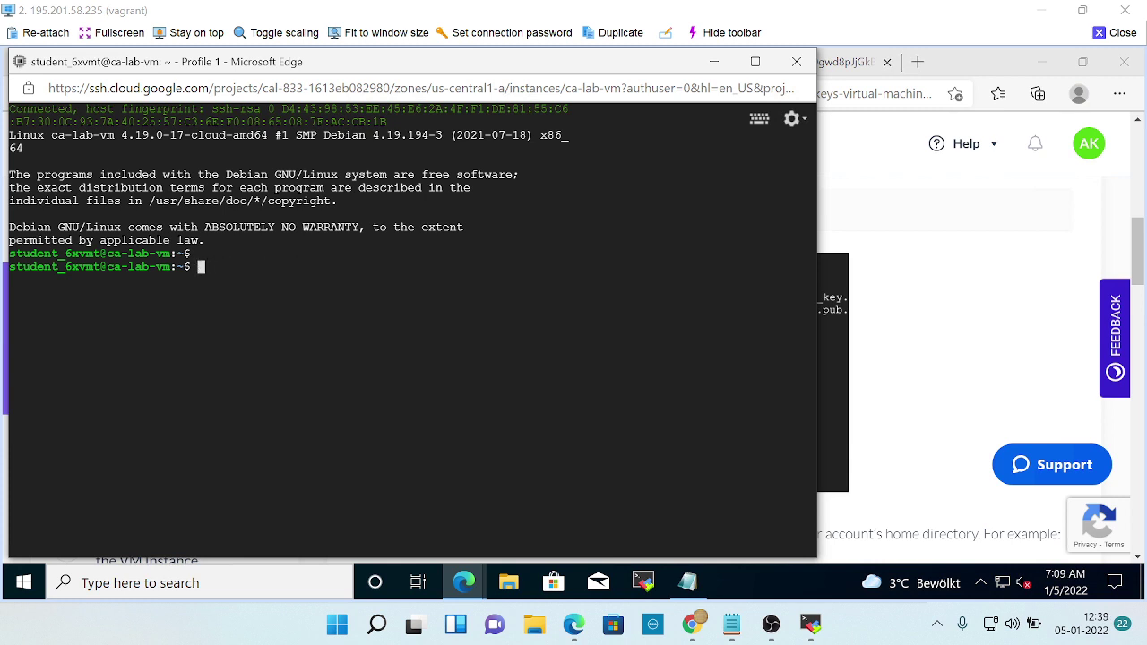
key("alt+Tab")
key("alt+Tab")
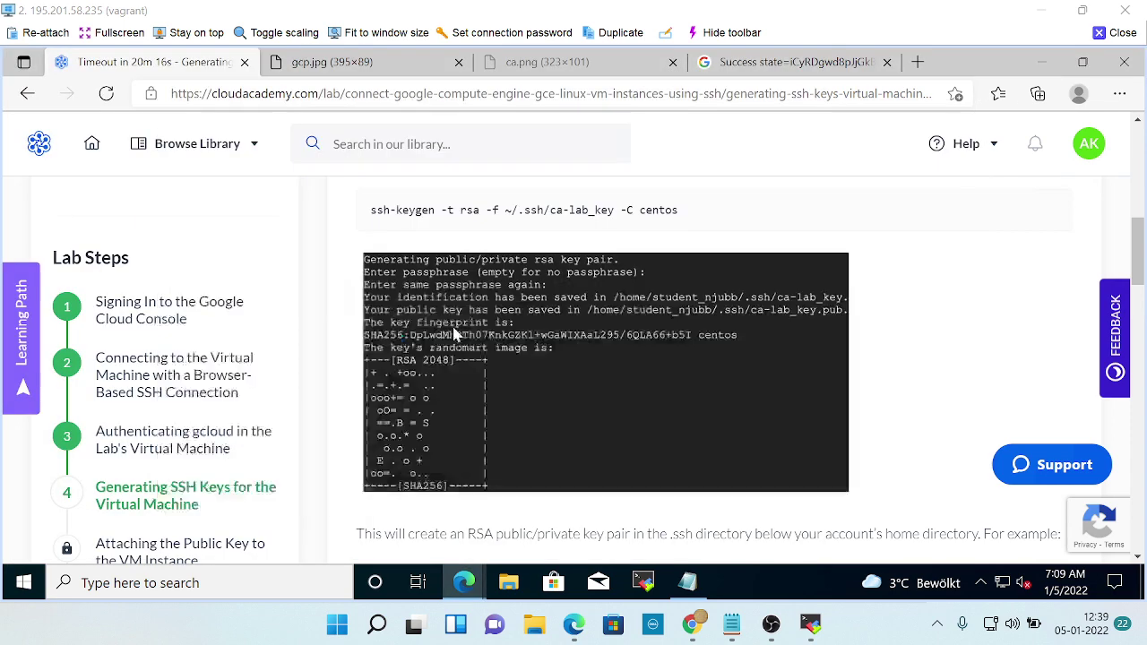
scroll(748, 315, "up", 2)
Copy the ssh-keygen command again; after pasting fails, type ssh at the ca-lab-vm-ssh-instance prompt.
left_click(1021, 382)
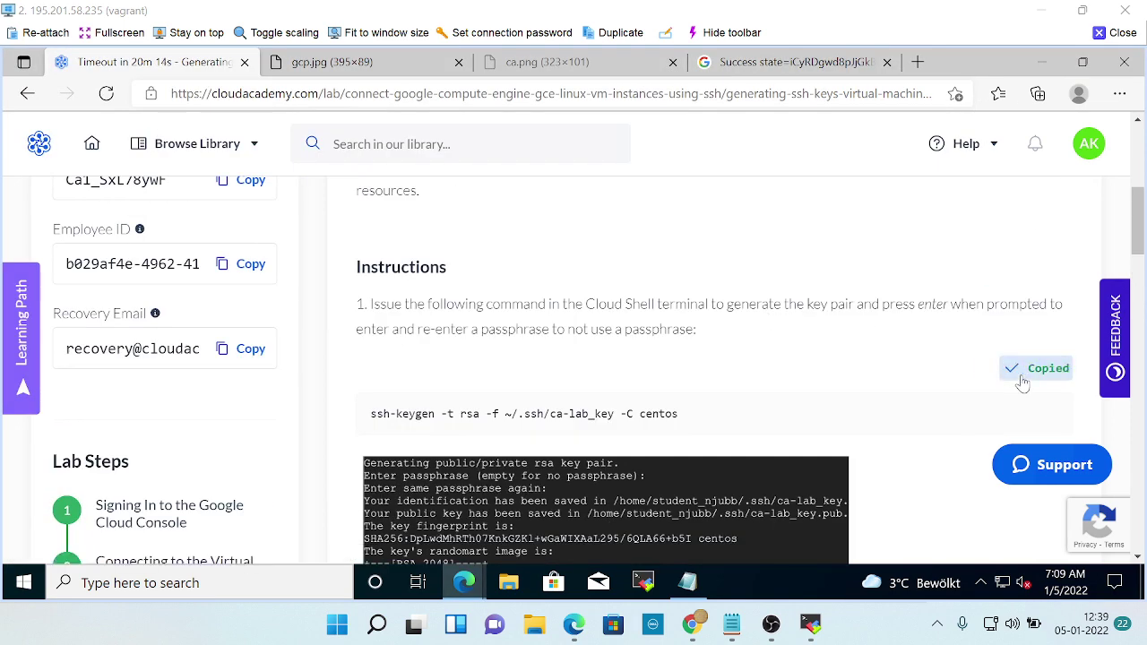
key("alt+Tab")
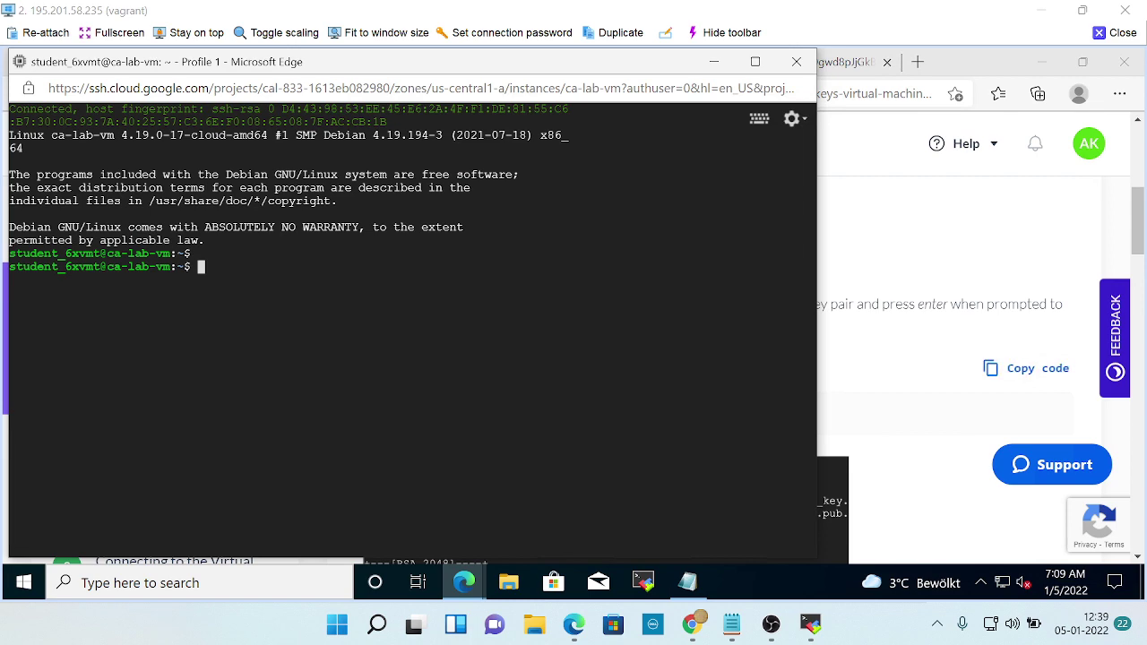
key("ctrl+v")
key("alt+Tab")
key("alt+Tab")
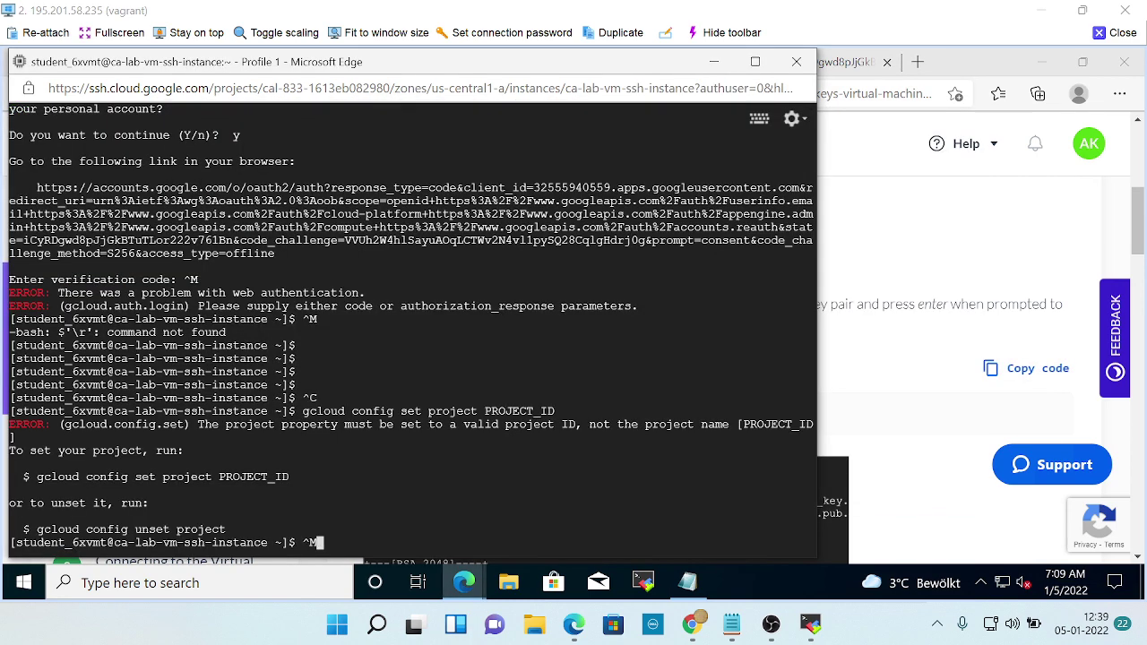
key("BackSpace")
type("ssh")
key("alt+Tab")
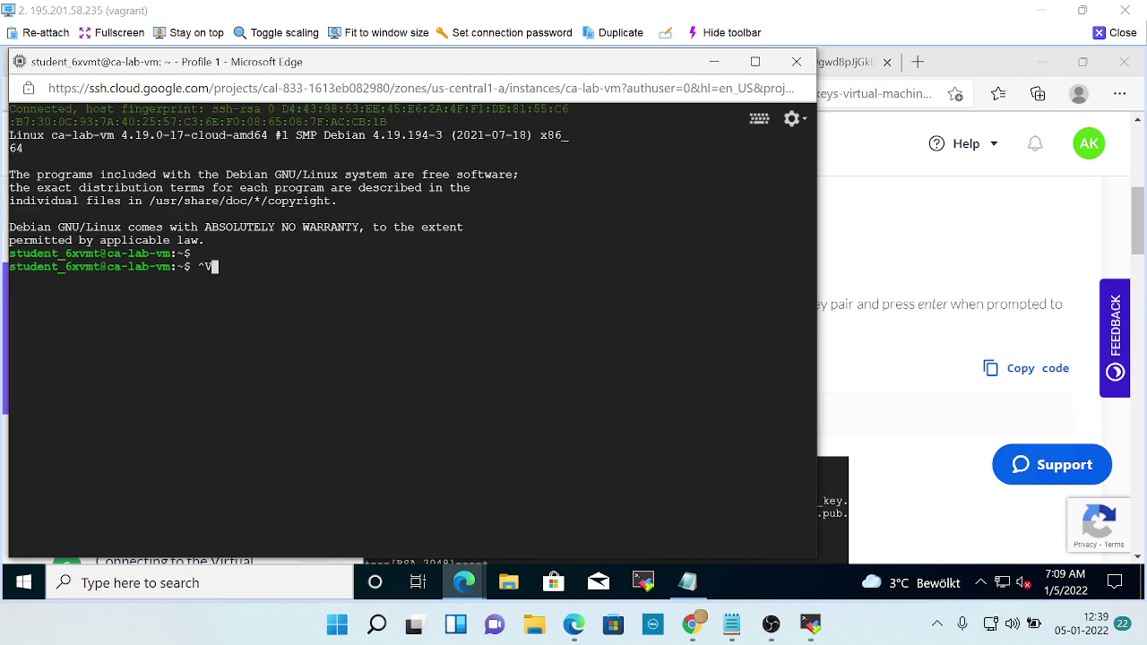
key("alt+Tab")
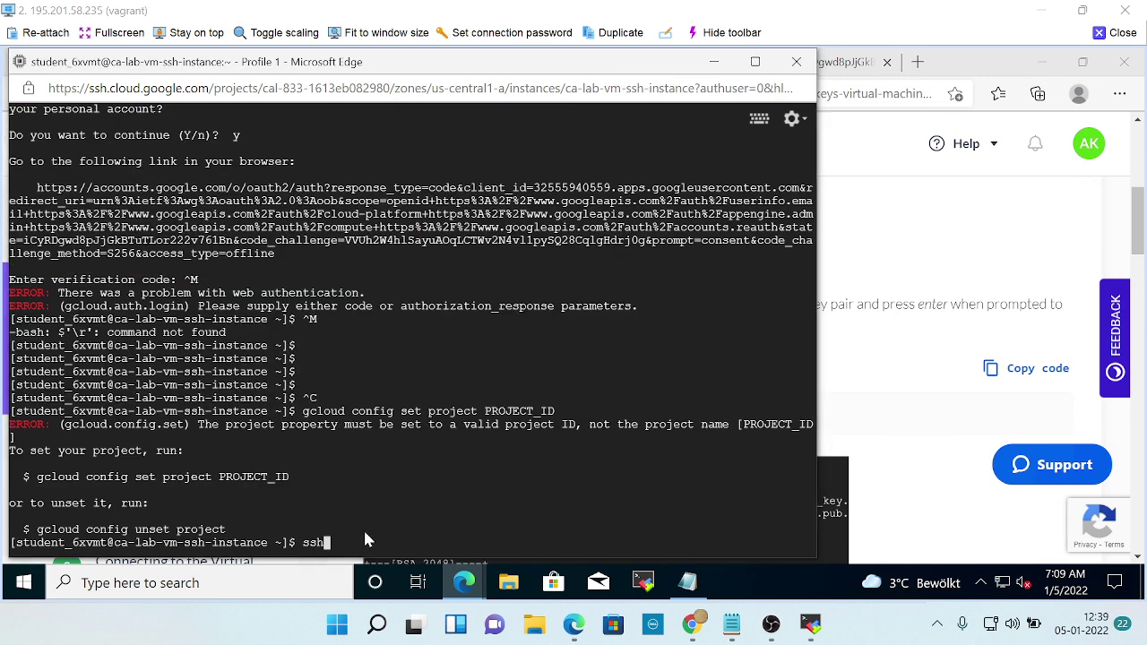
Complete the command name as ssh-keygen, correcting the typo.
key("alt+Tab")
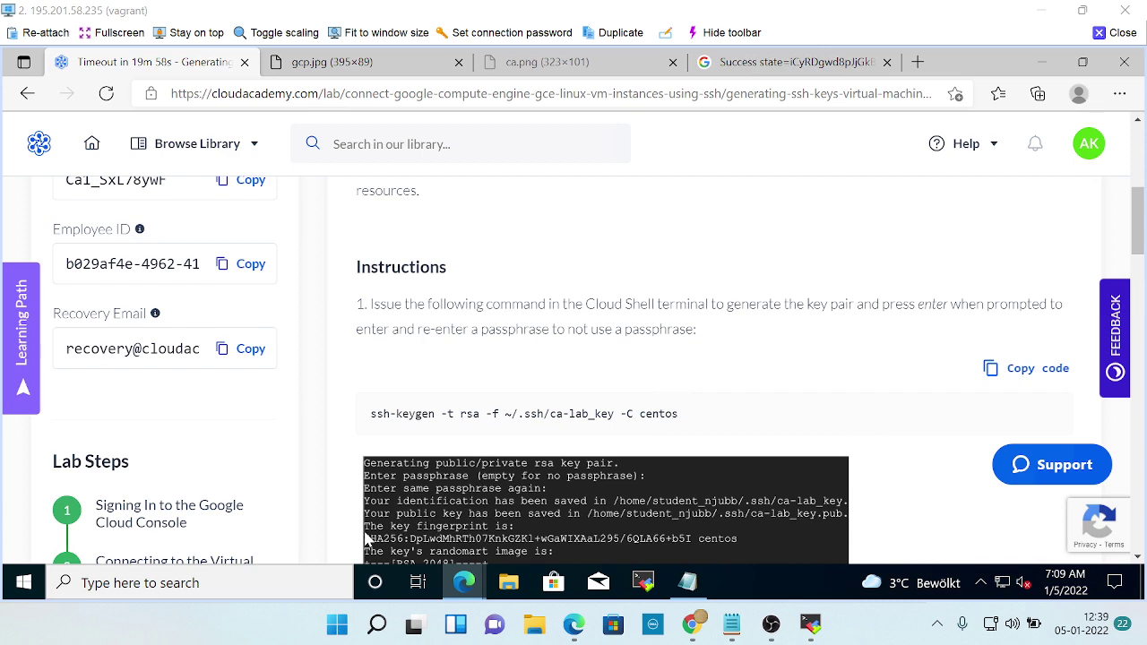
key("alt+Tab")
type("-")
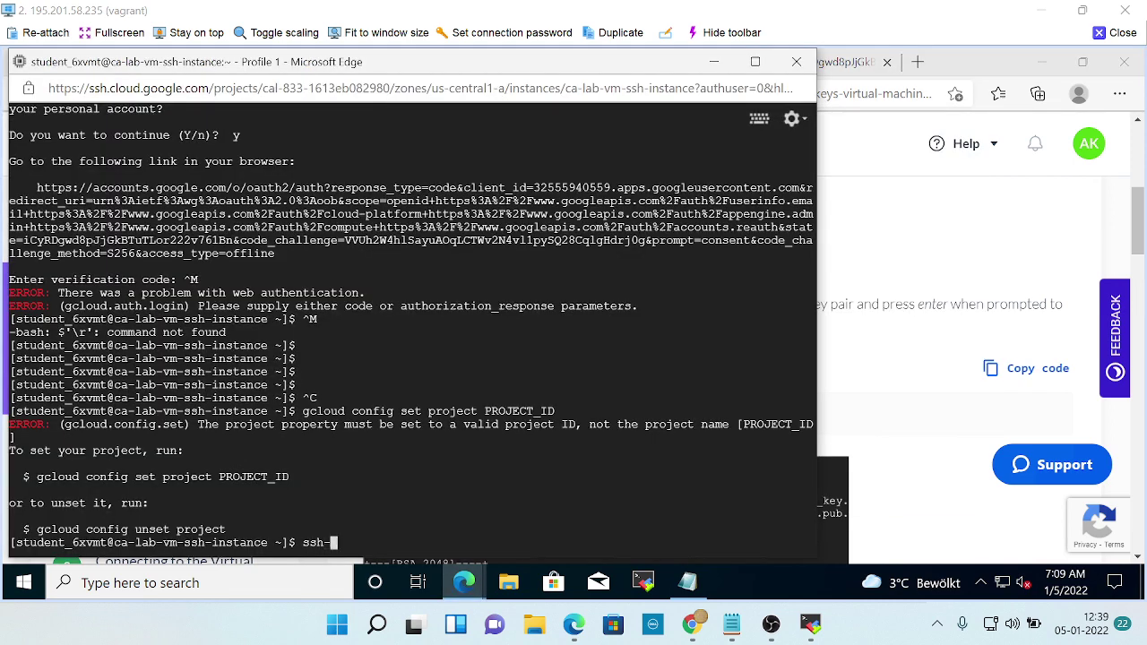
type("keygw")
key("BackSpace")
type("en")
key("alt+Tab")
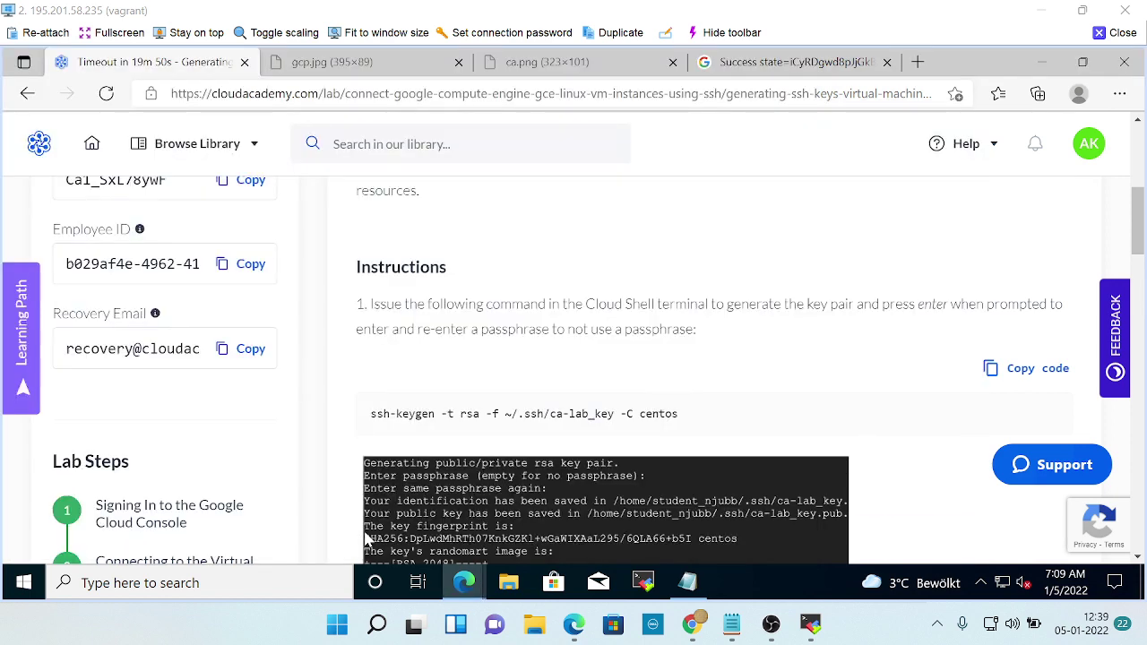
key("alt+Tab")
Add the -t rsa -f options, checking against the lab's full ssh-keygen command.
type("-t")
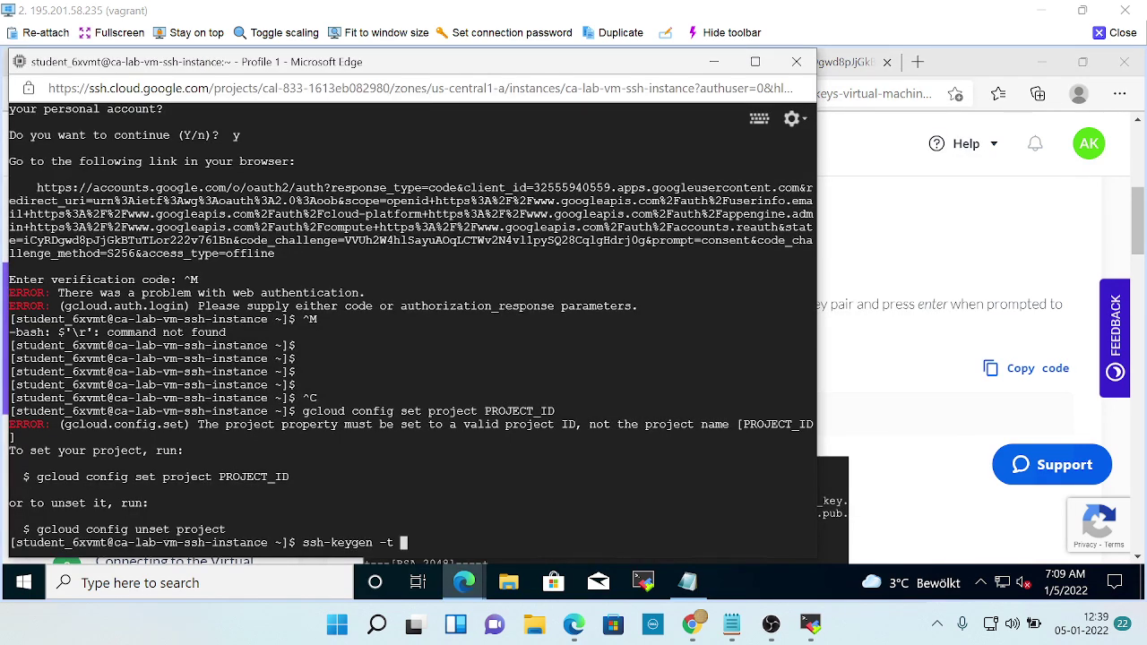
key("alt+Tab")
key("alt+Tab")
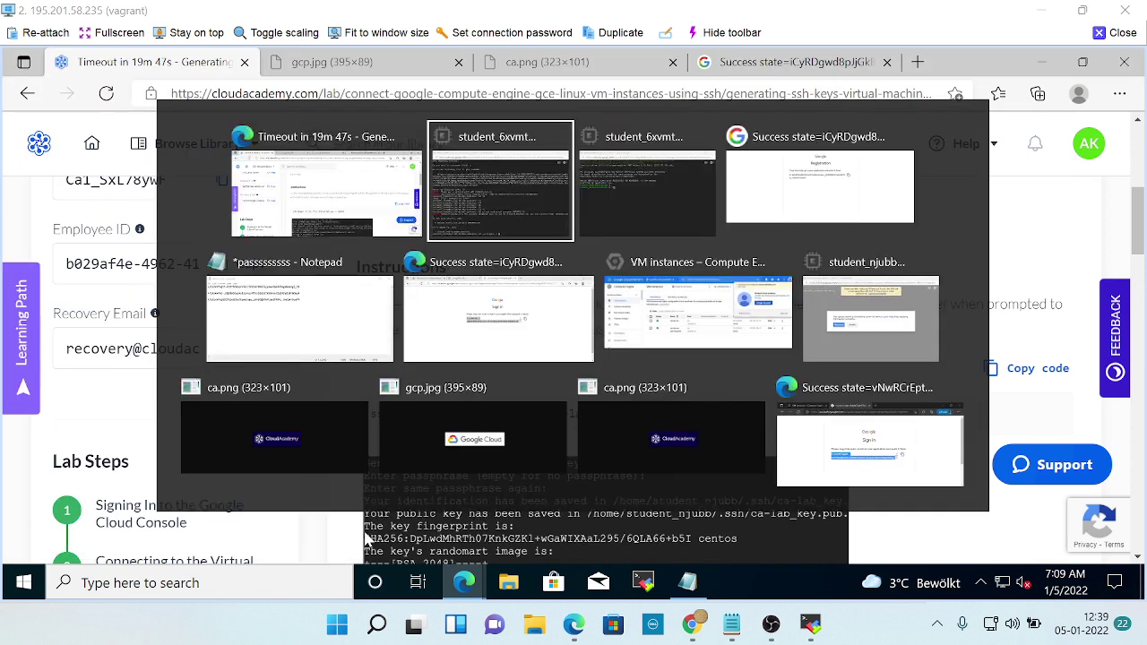
type("rsa")
key("alt+Tab")
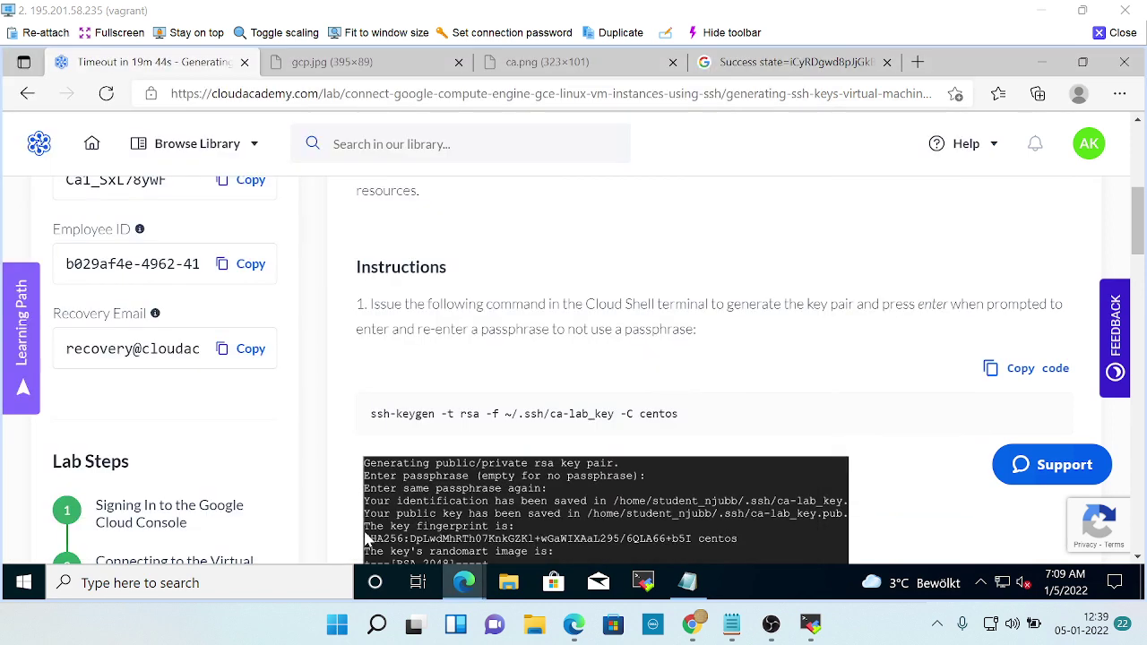
key("alt+Tab")
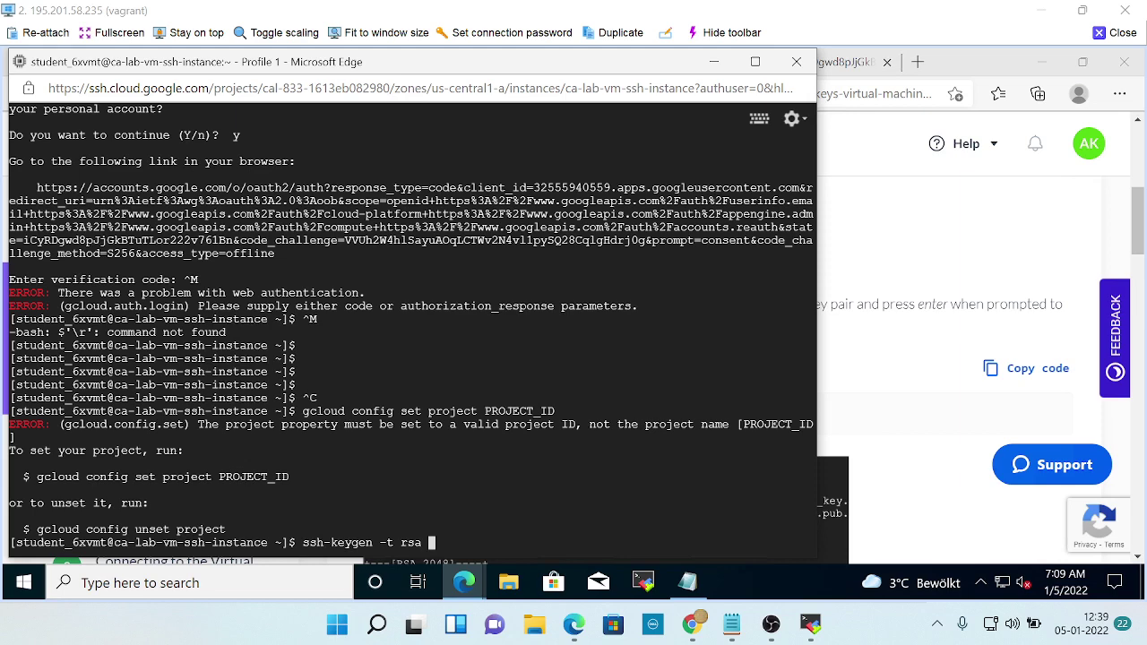
type("-f")
key("alt+Tab")
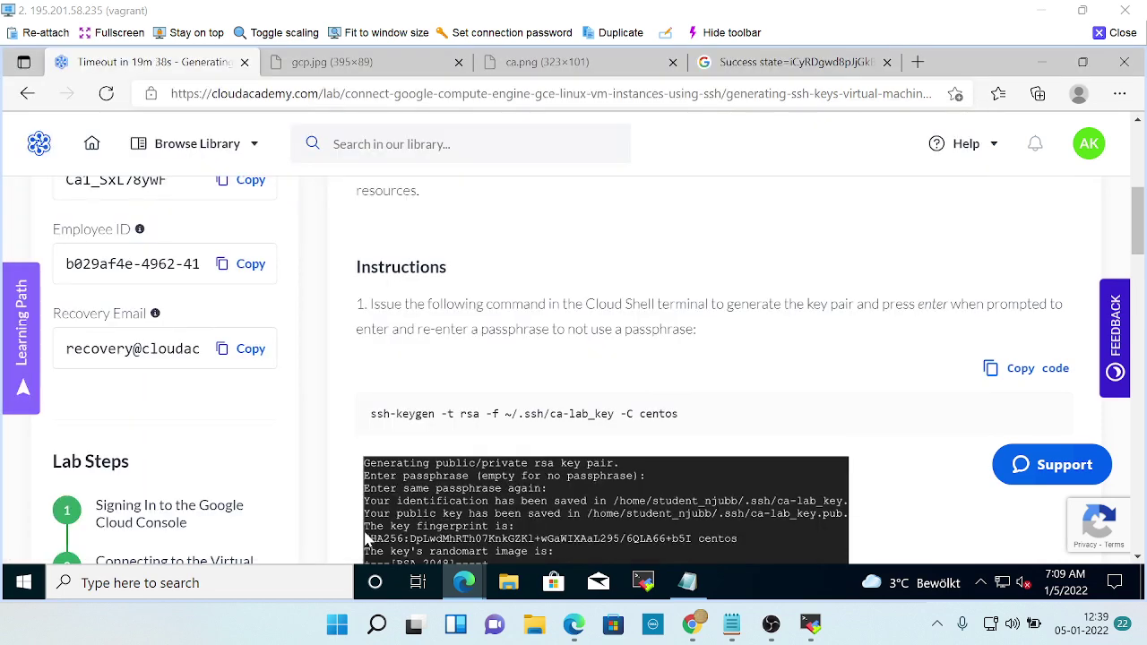
scroll(365, 539, "down", 4)
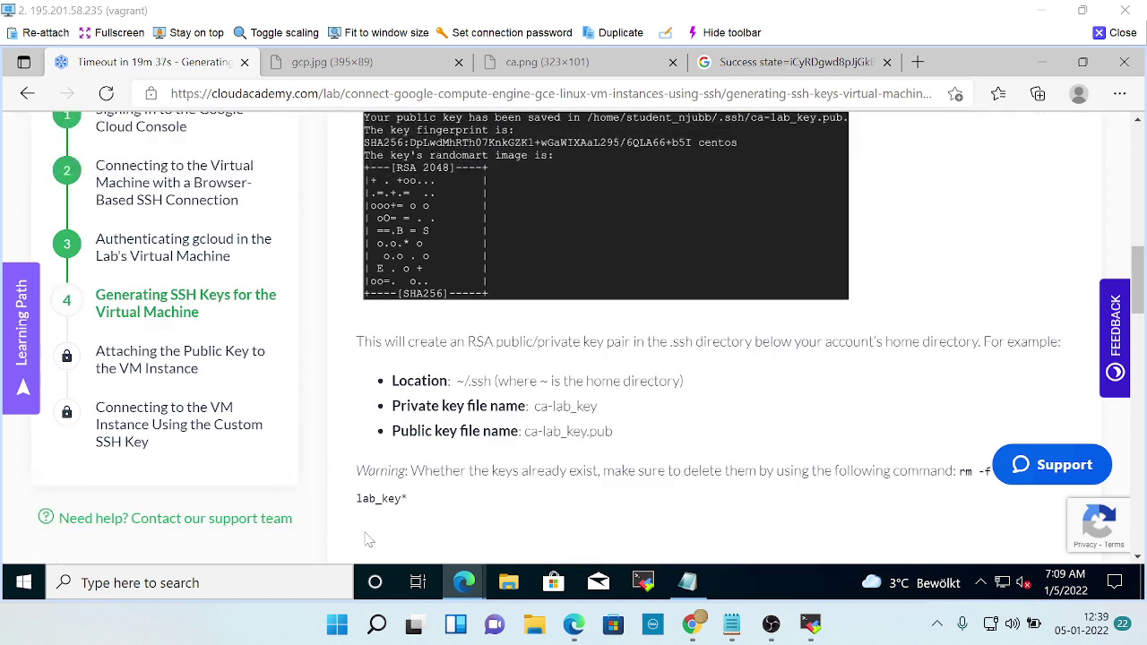
scroll(544, 445, "up", 4)
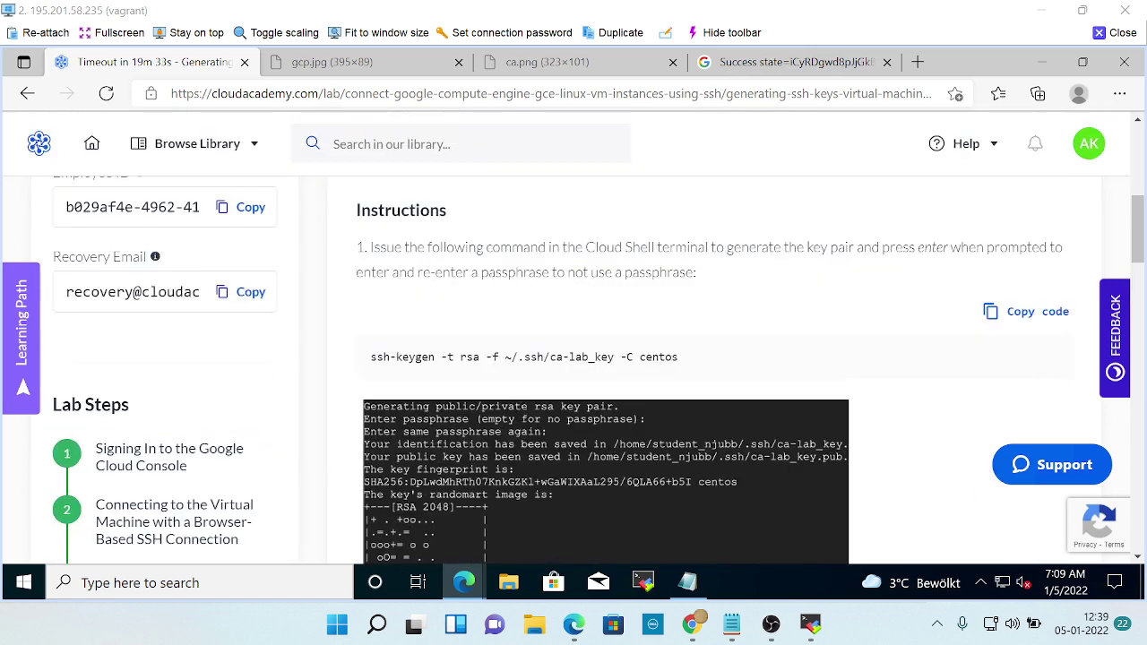
key("alt+Tab")
key("alt+Tab")
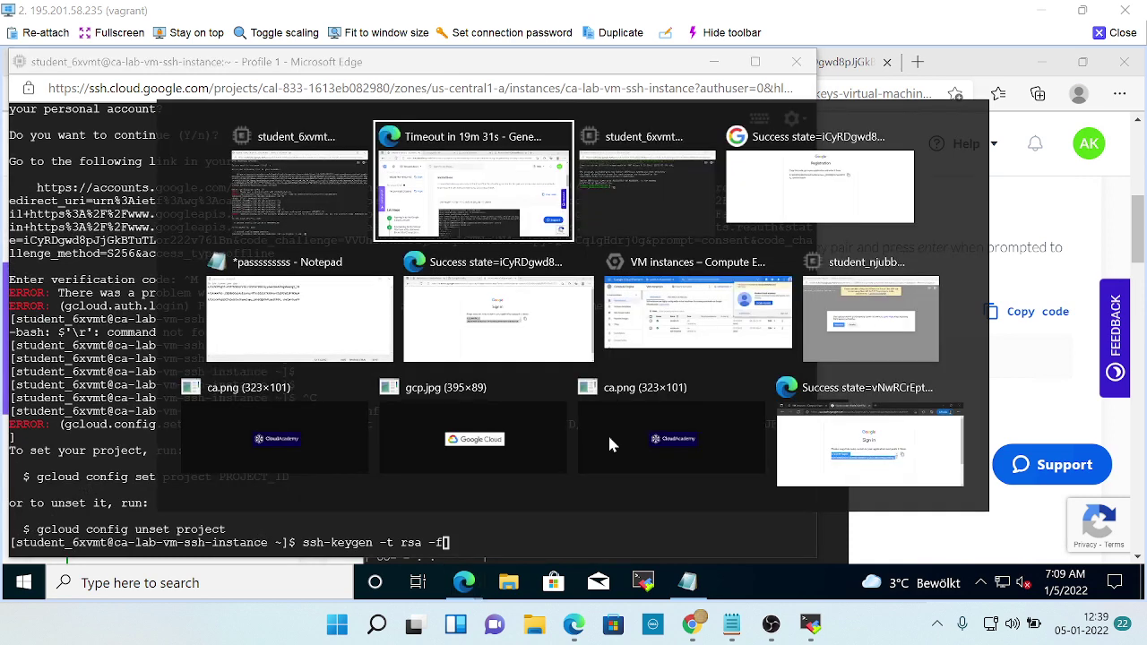
key("alt+Tab")
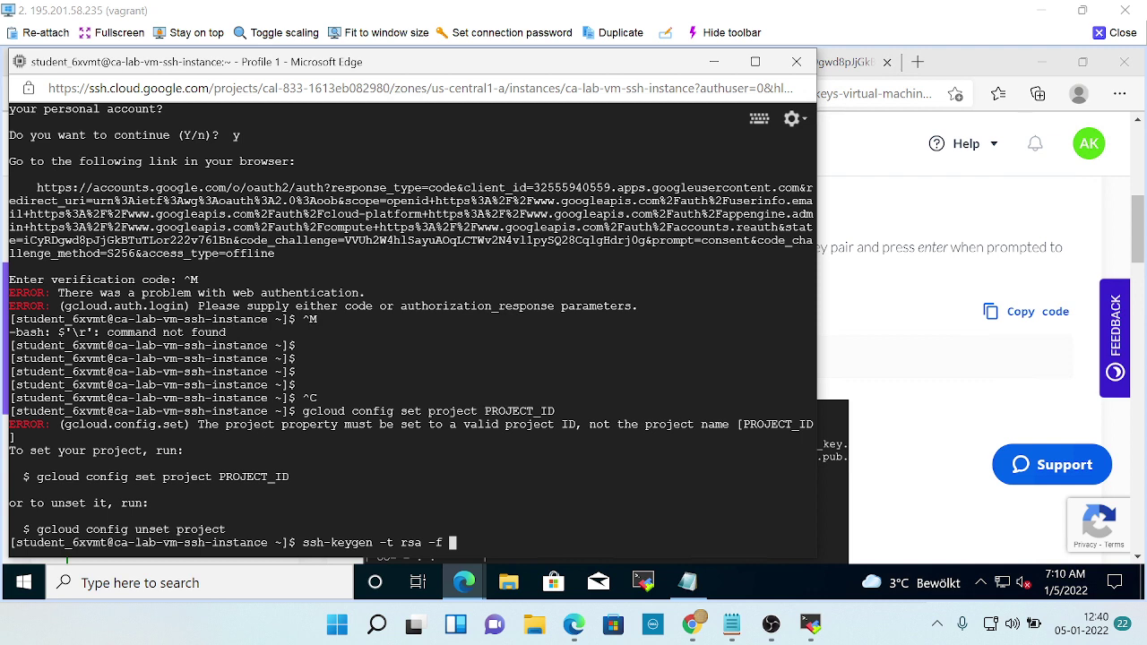
key("alt+Tab")
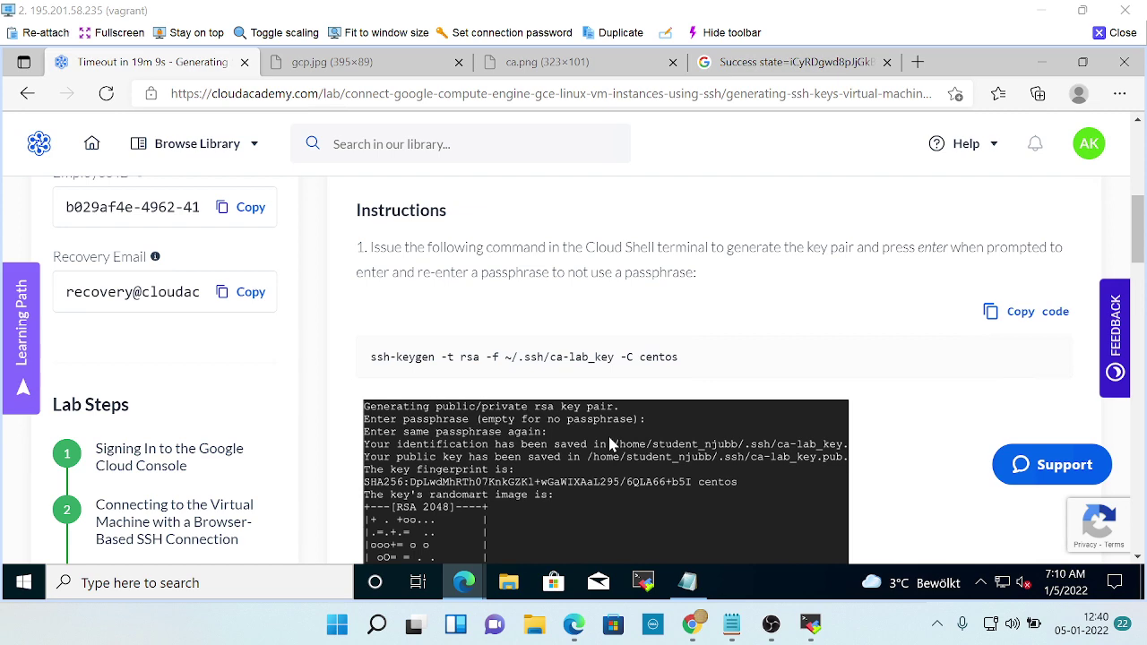
Type the key file path ~/.ssh/ca-lab_key into the ssh-keygen command, checking it against the lab instructions.
key("alt+Tab")
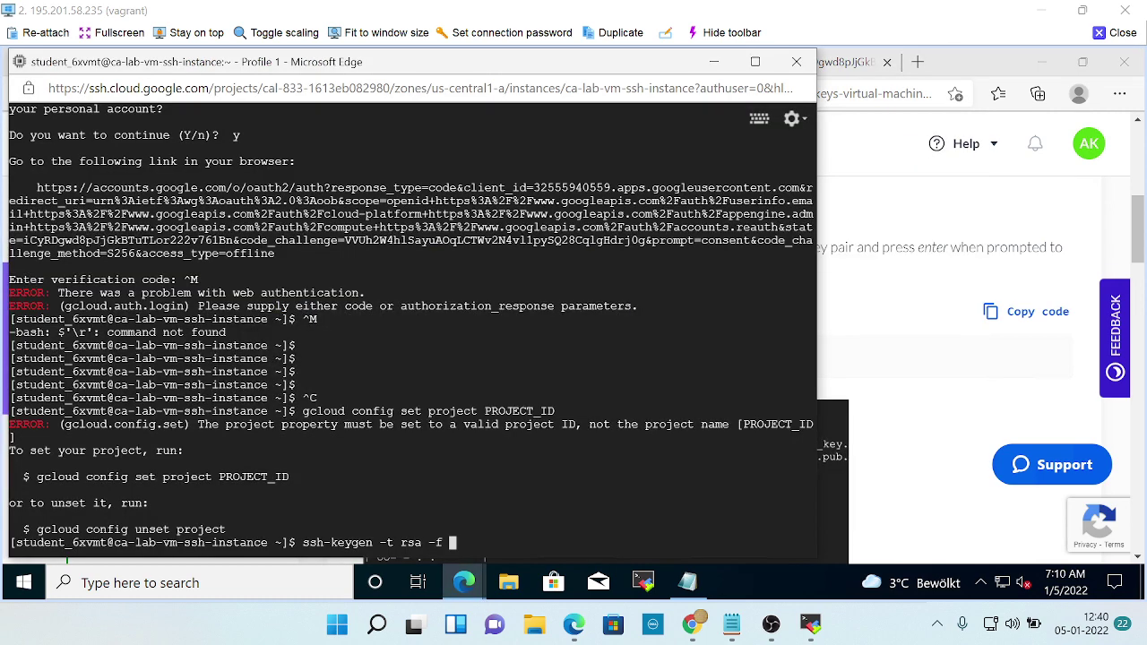
key("alt+Tab")
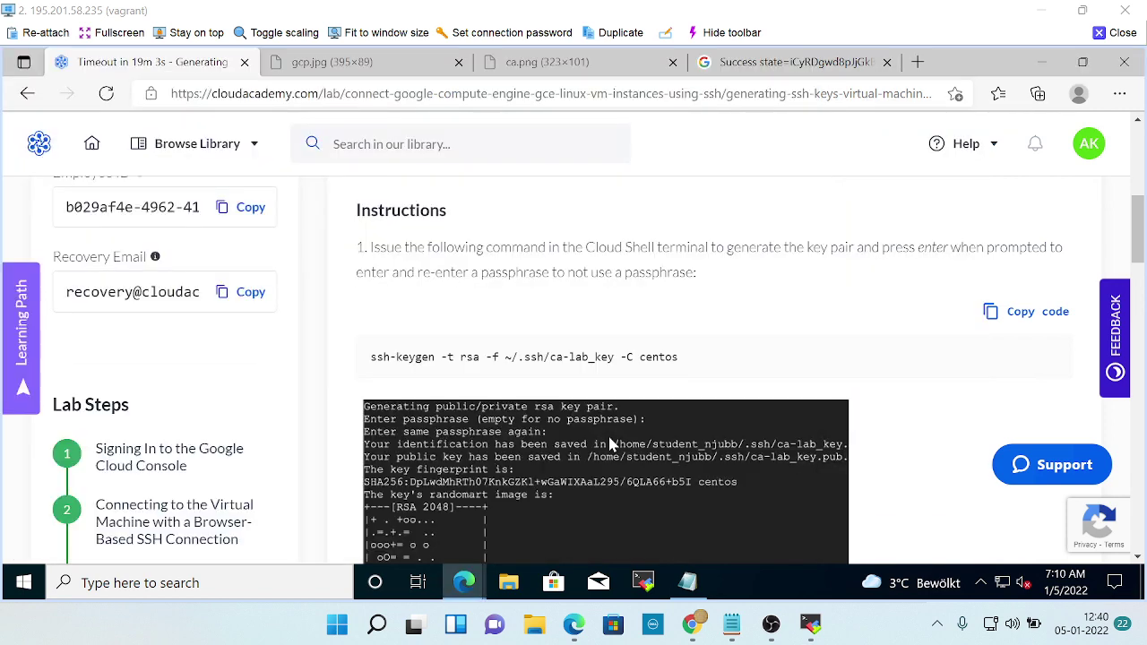
key("alt+Tab")
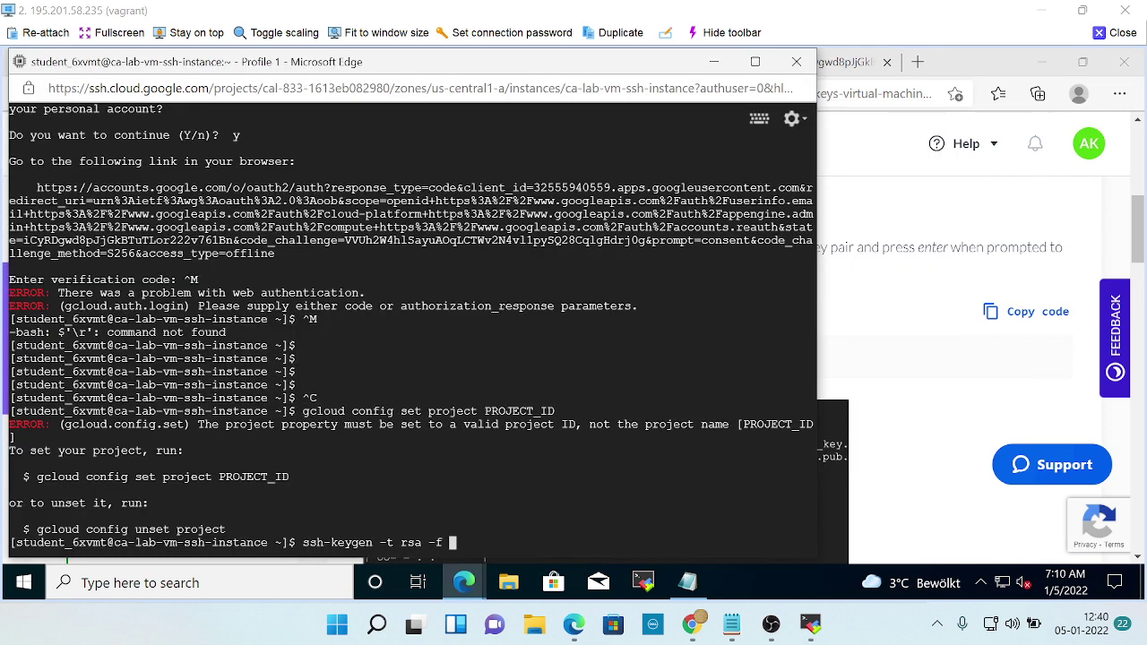
type("~")
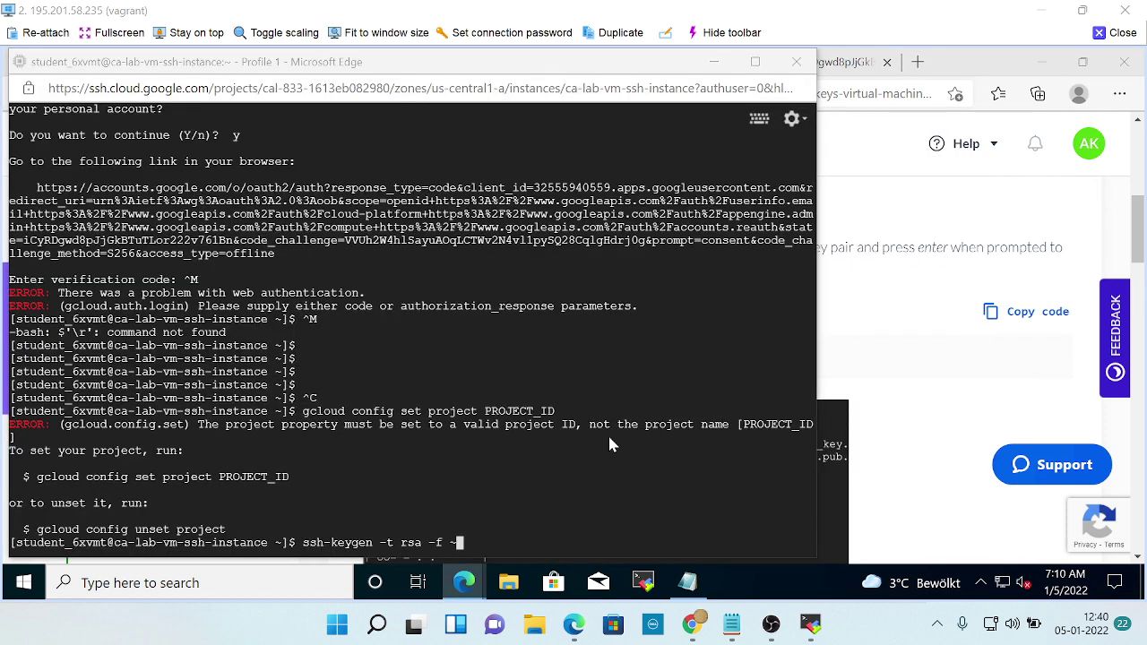
key("alt+Tab")
key("alt+Tab")
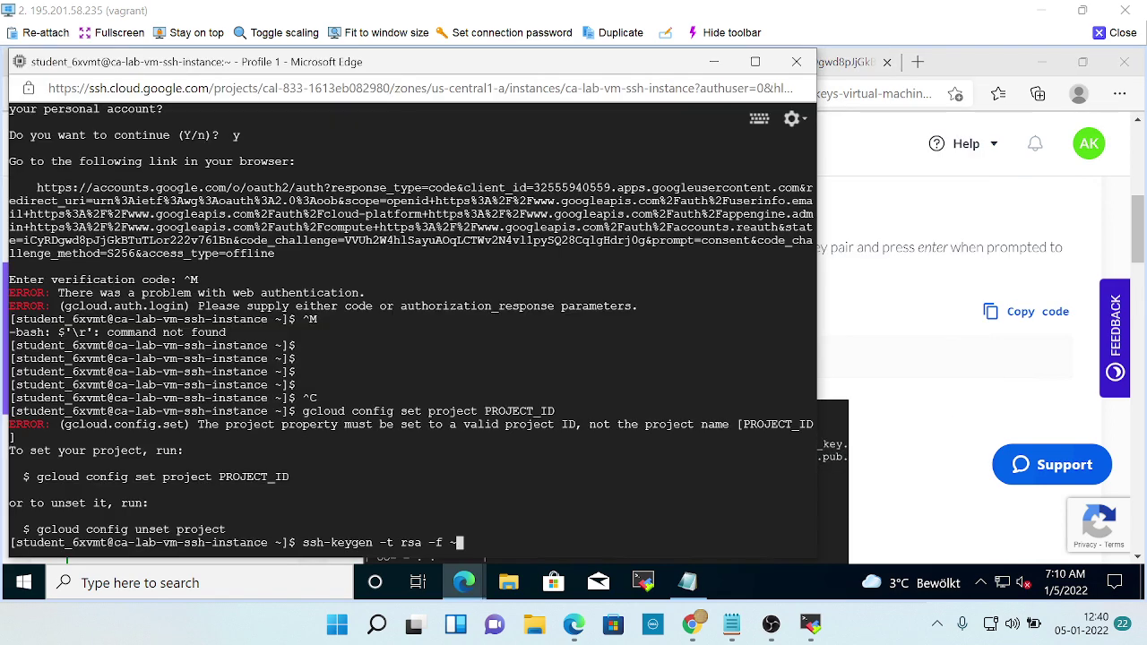
type("/")
key("alt+Tab")
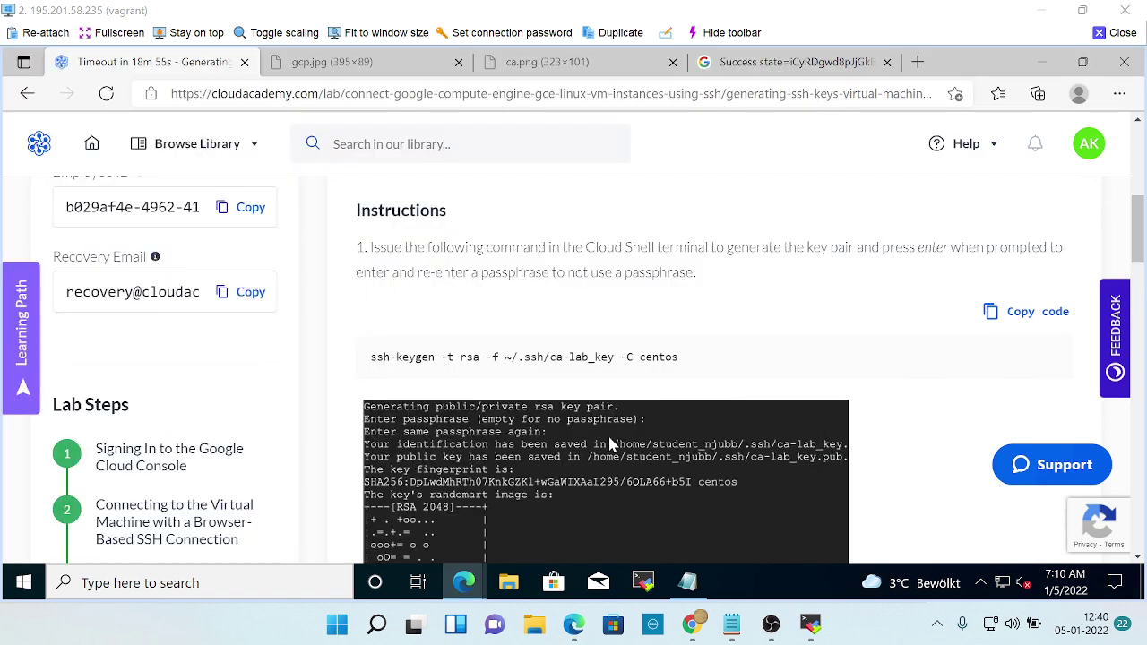
key("alt+Tab")
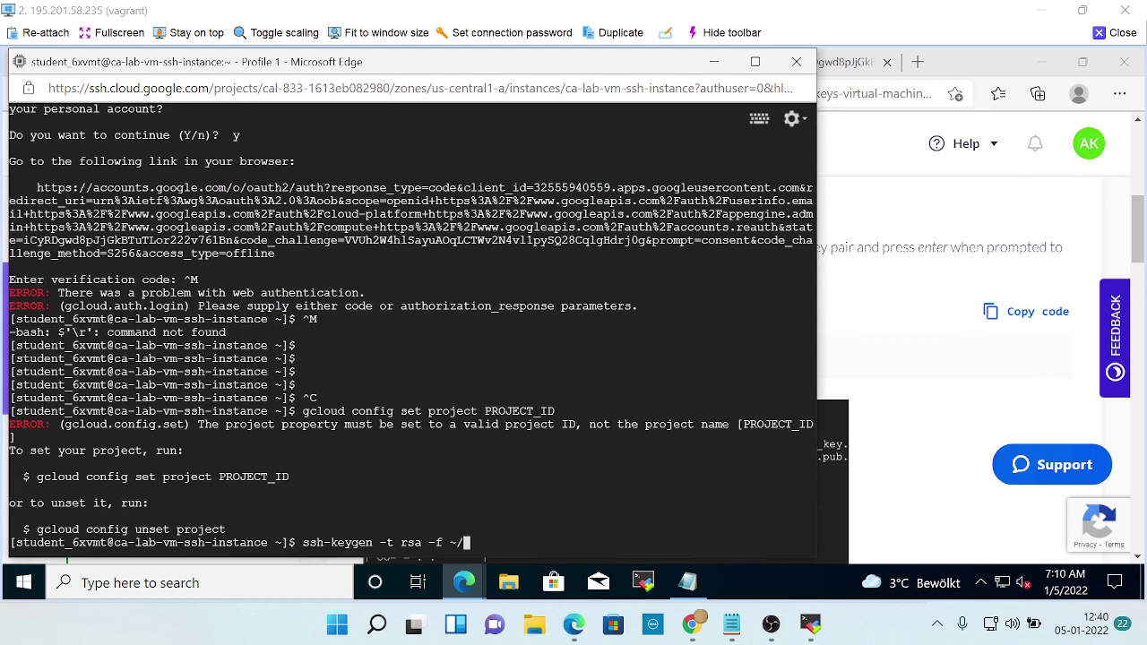
type(".ssh")
key("alt+Tab")
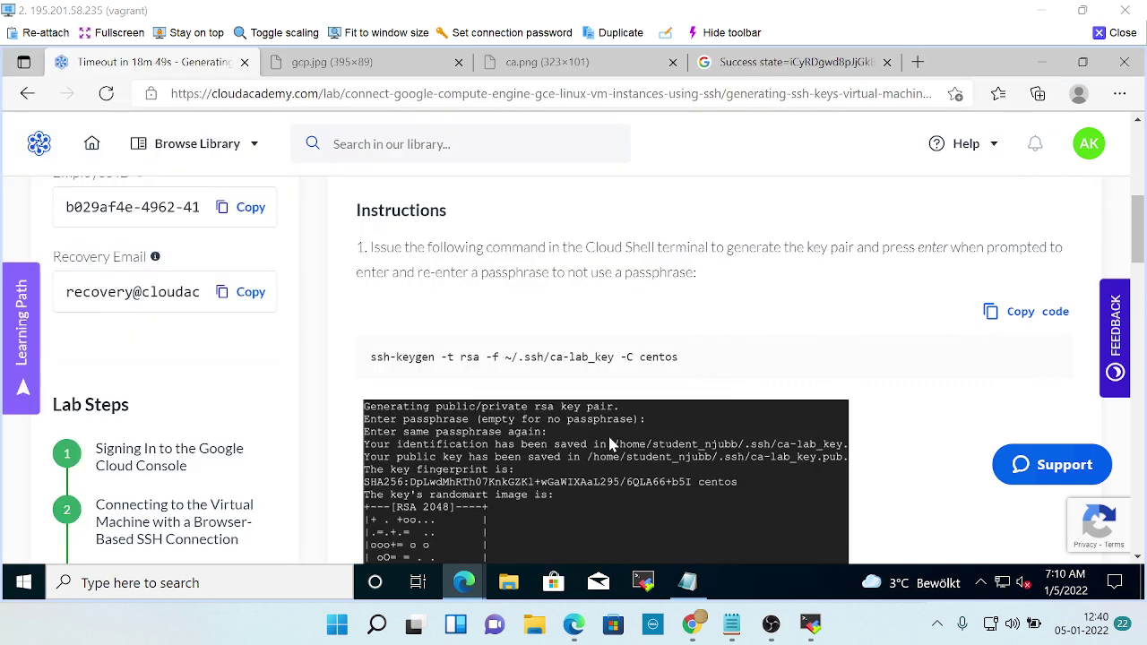
key("alt+Tab")
type("/ca")
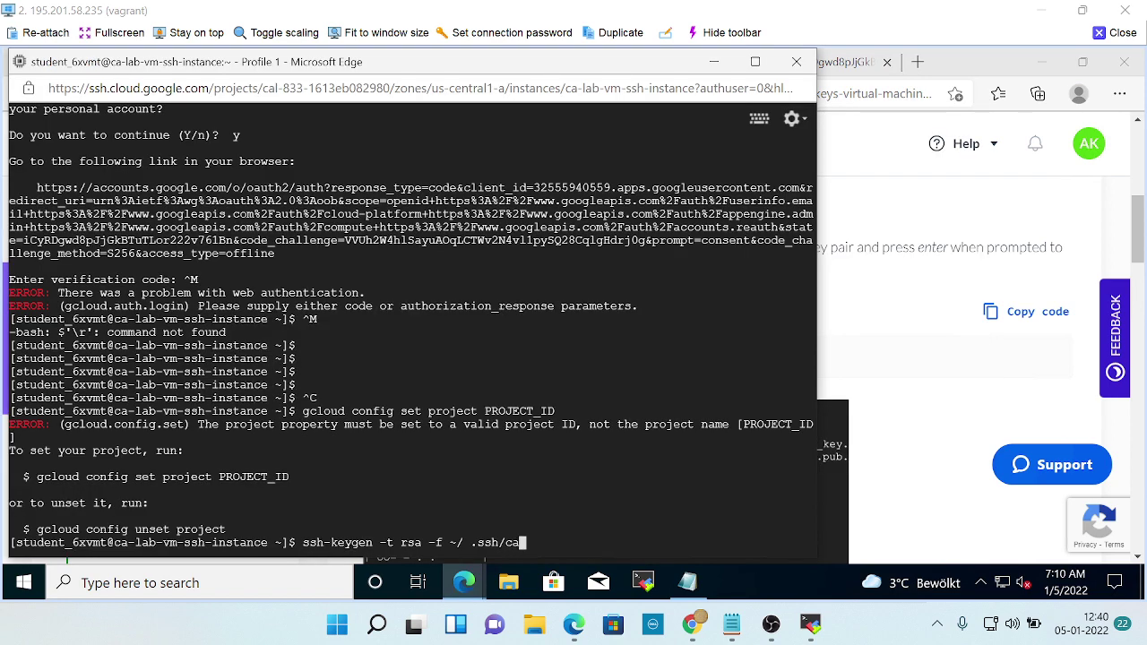
key("alt+Tab")
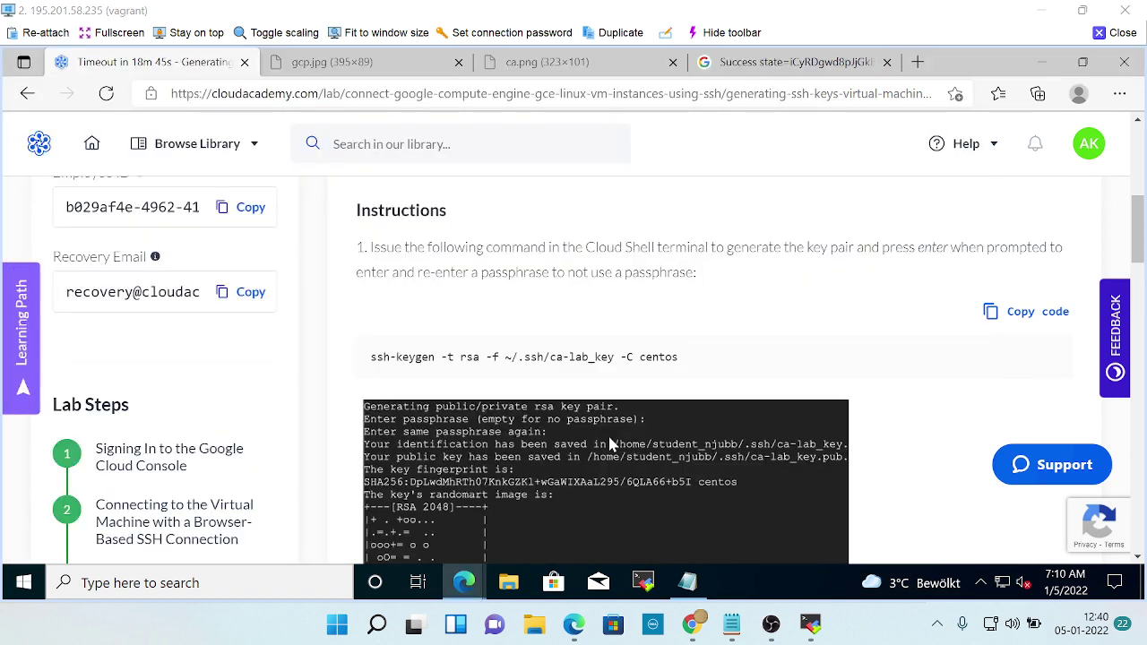
key("alt+Tab")
type("-l")
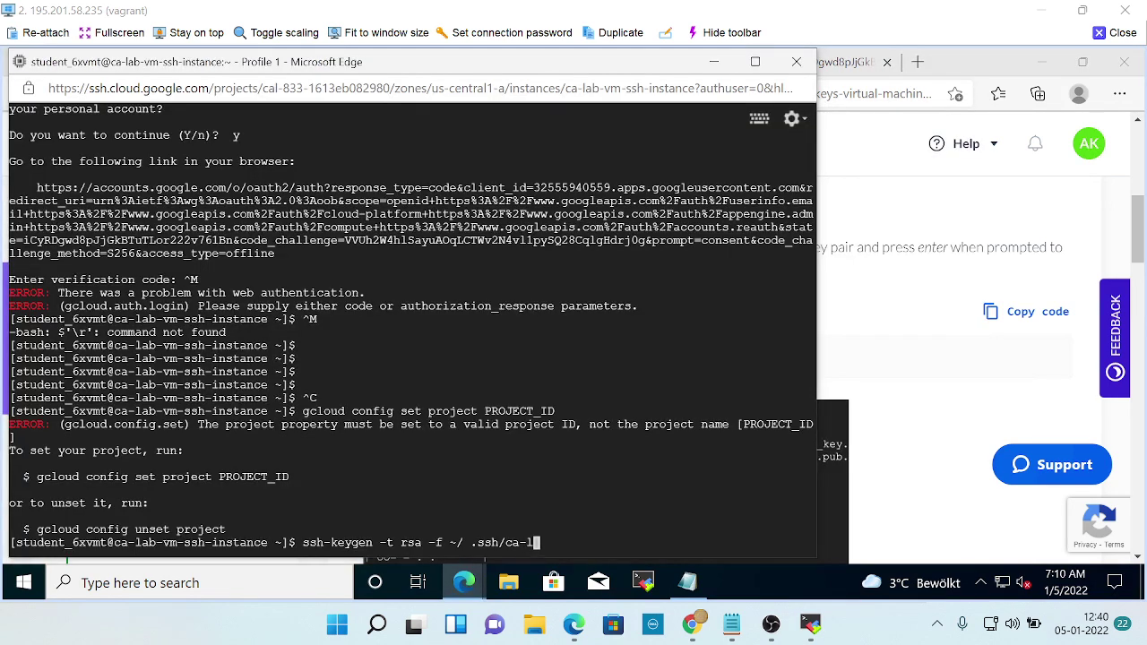
key("alt+Tab")
key("alt+Tab")
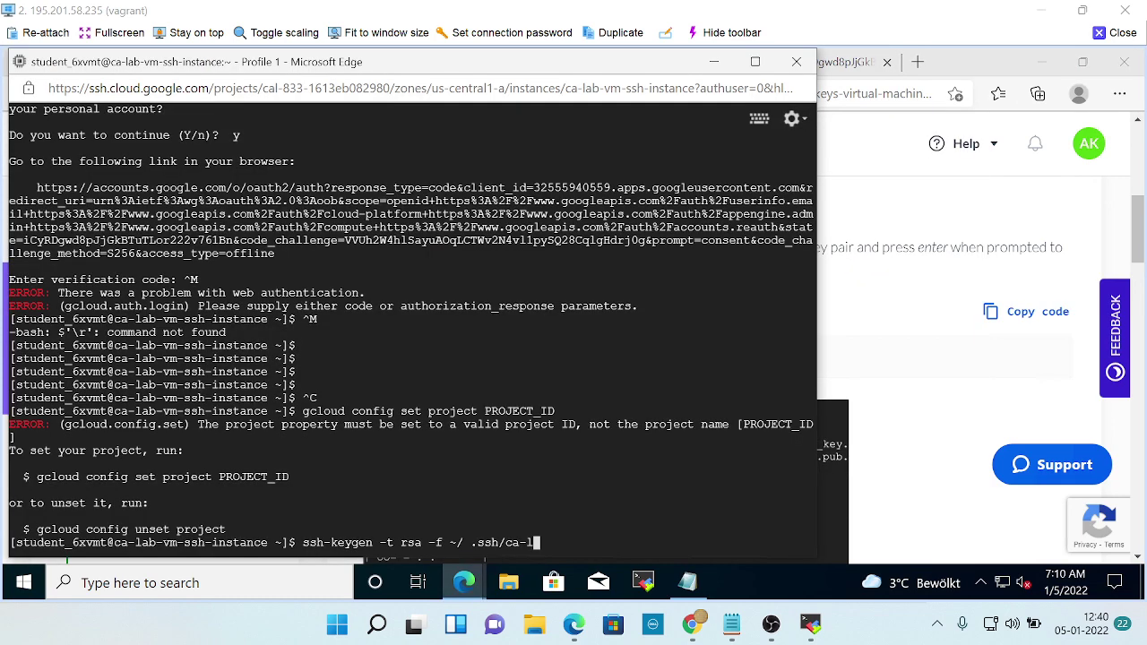
type("ab")
key("alt+Tab")
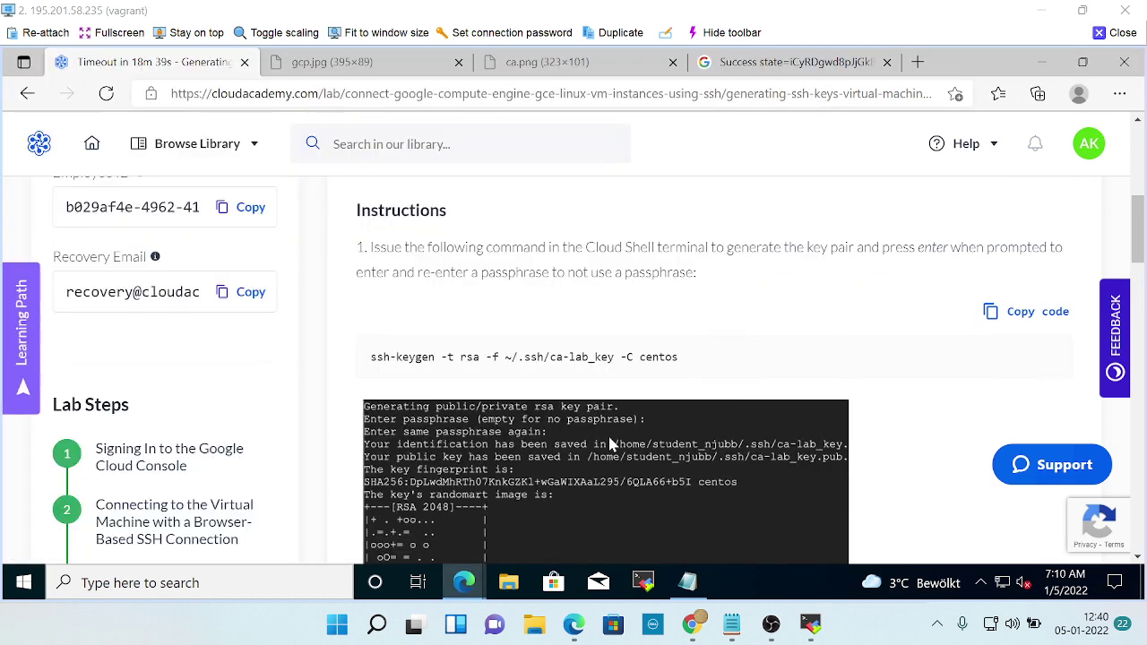
key("alt+Tab")
type("_key")
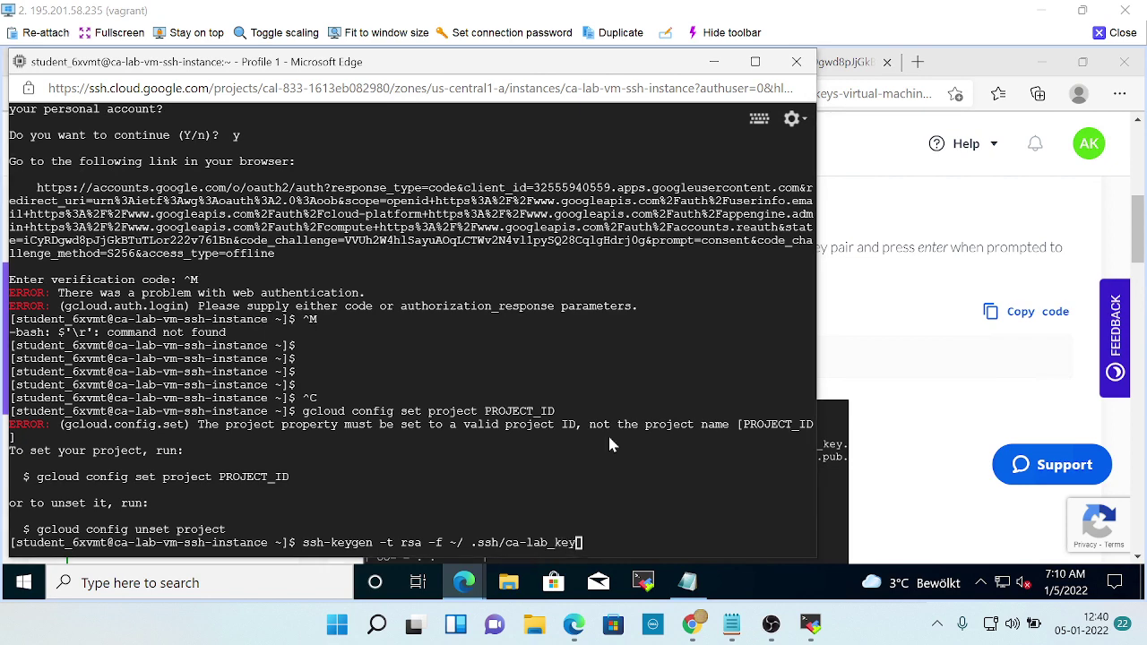
Add the comment option -C centos and run ssh-keygen, which fails with too many arguments.
key("alt+Tab")
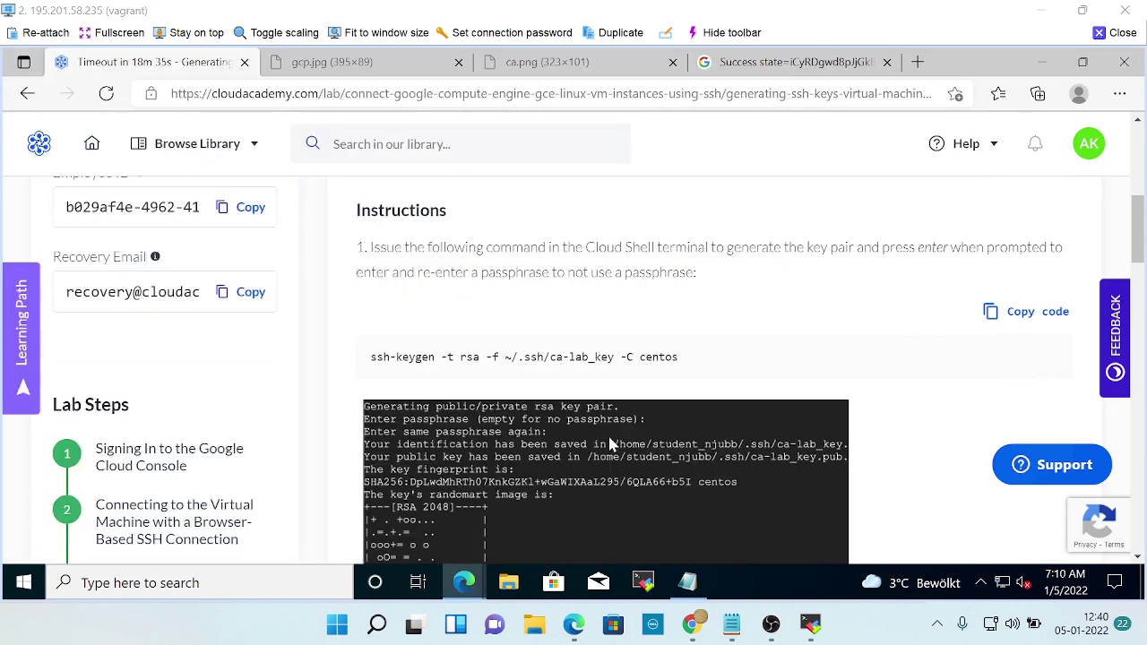
key("alt+Tab")
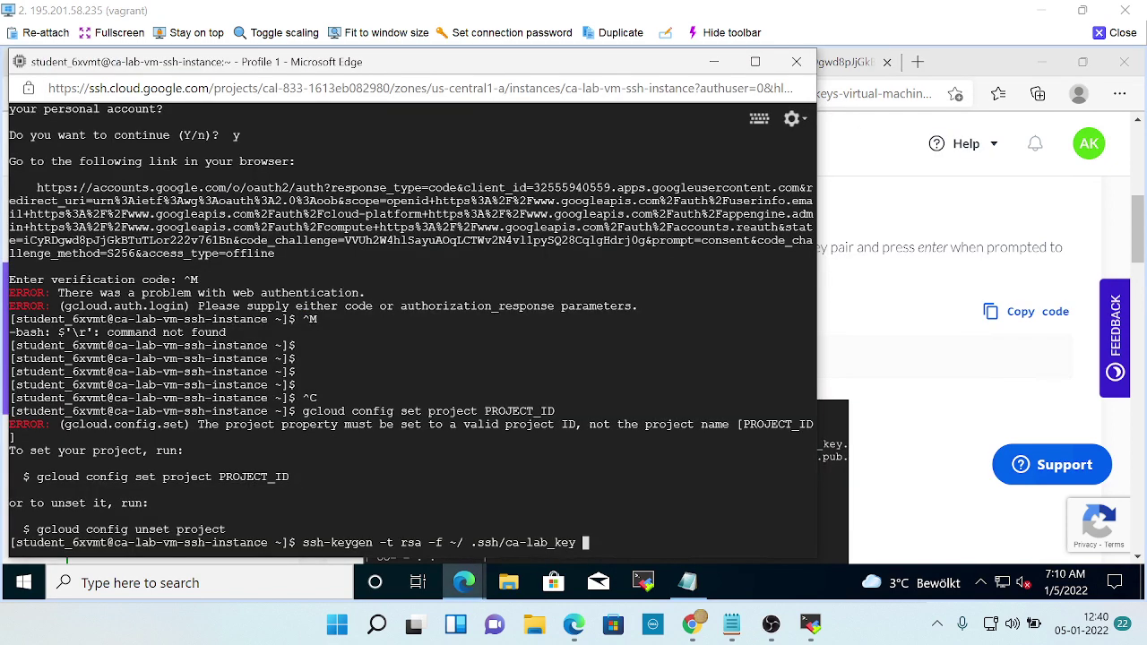
type("-")
key("alt+Tab")
key("alt+Tab")
type("C")
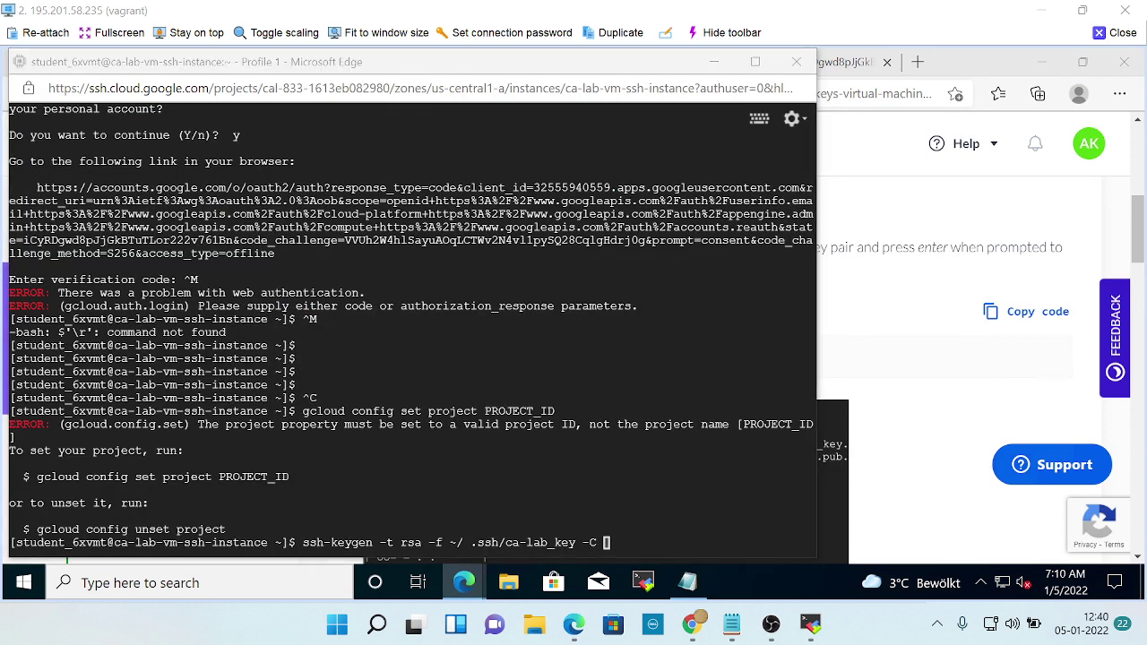
key("alt+Tab")
key("alt+Tab")
type("centos")
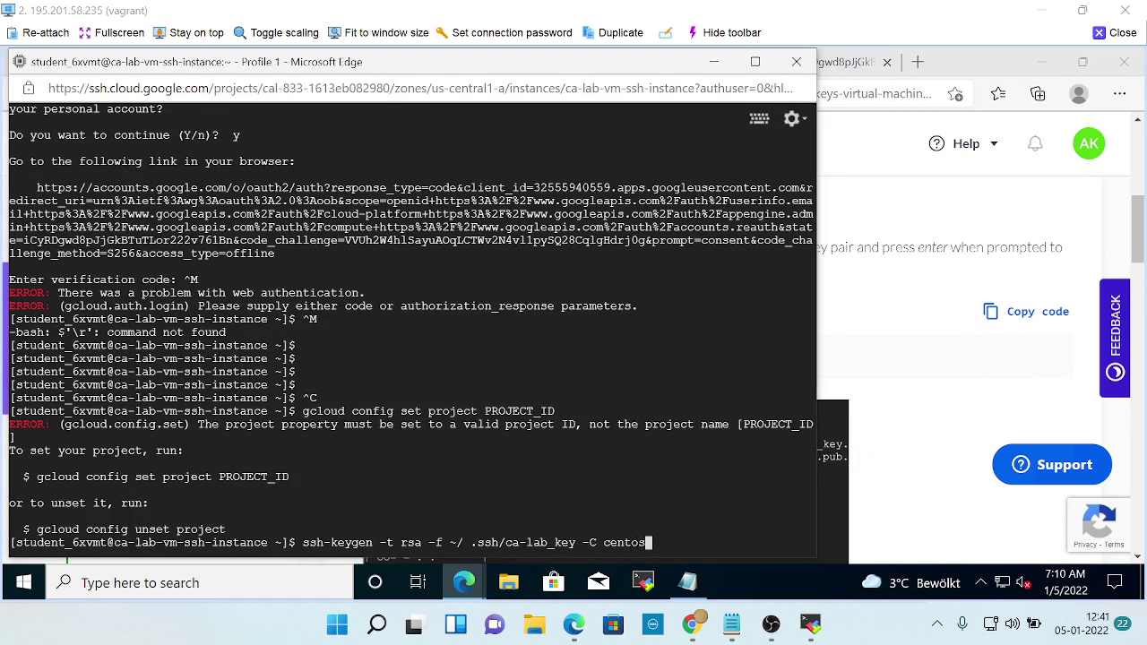
key("alt+Tab")
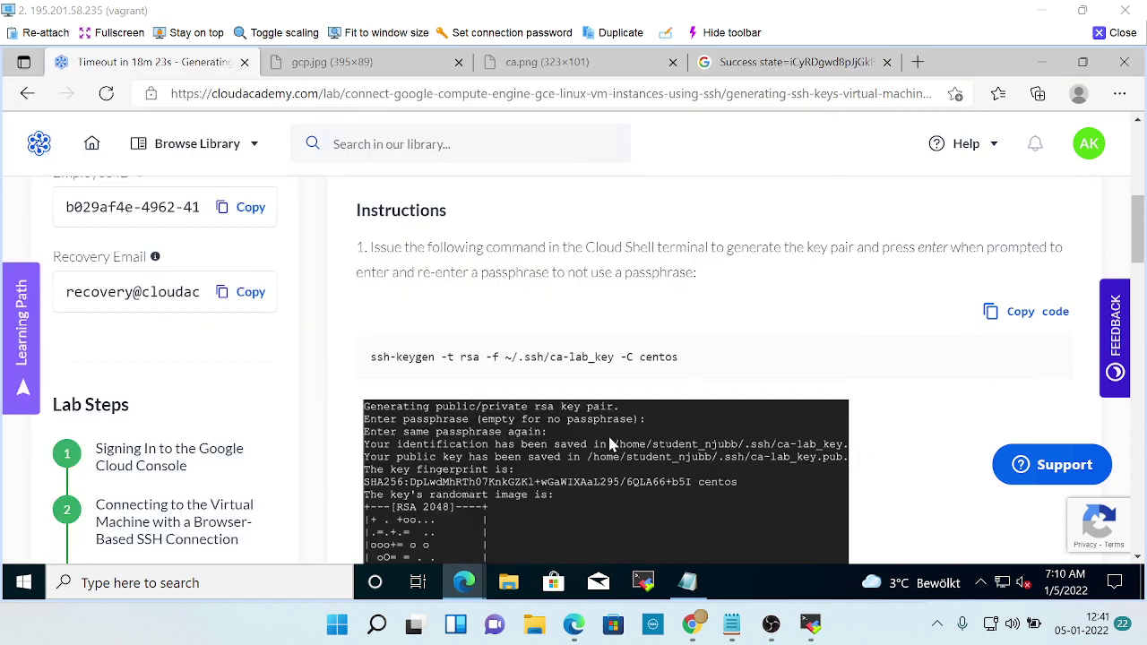
key("alt+Tab")
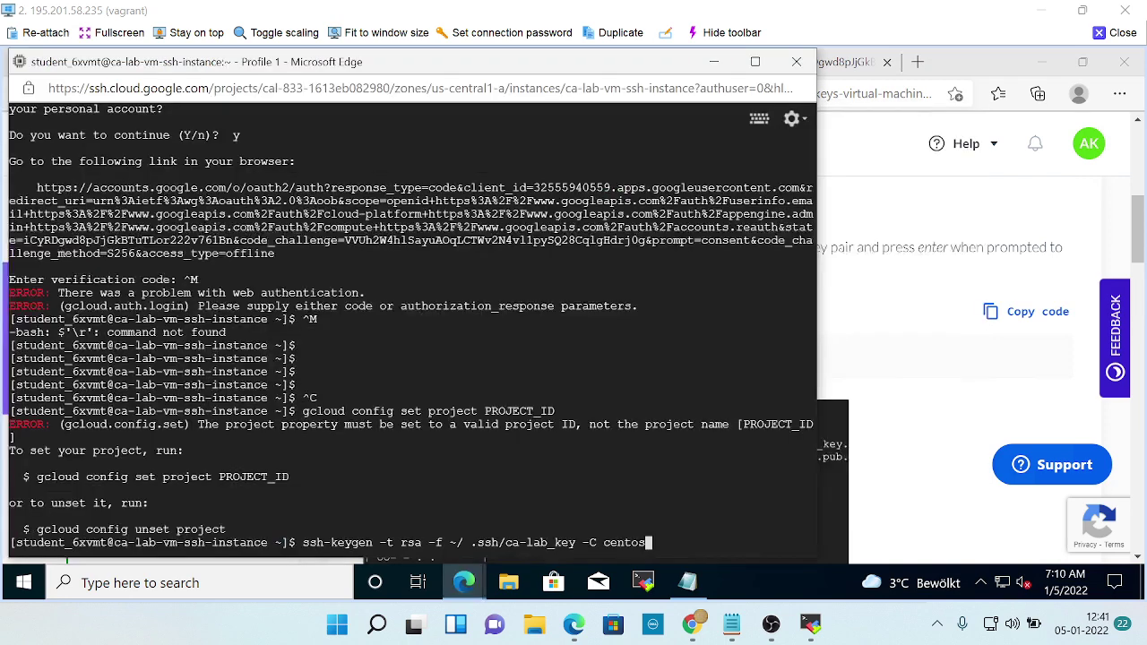
key("Return")
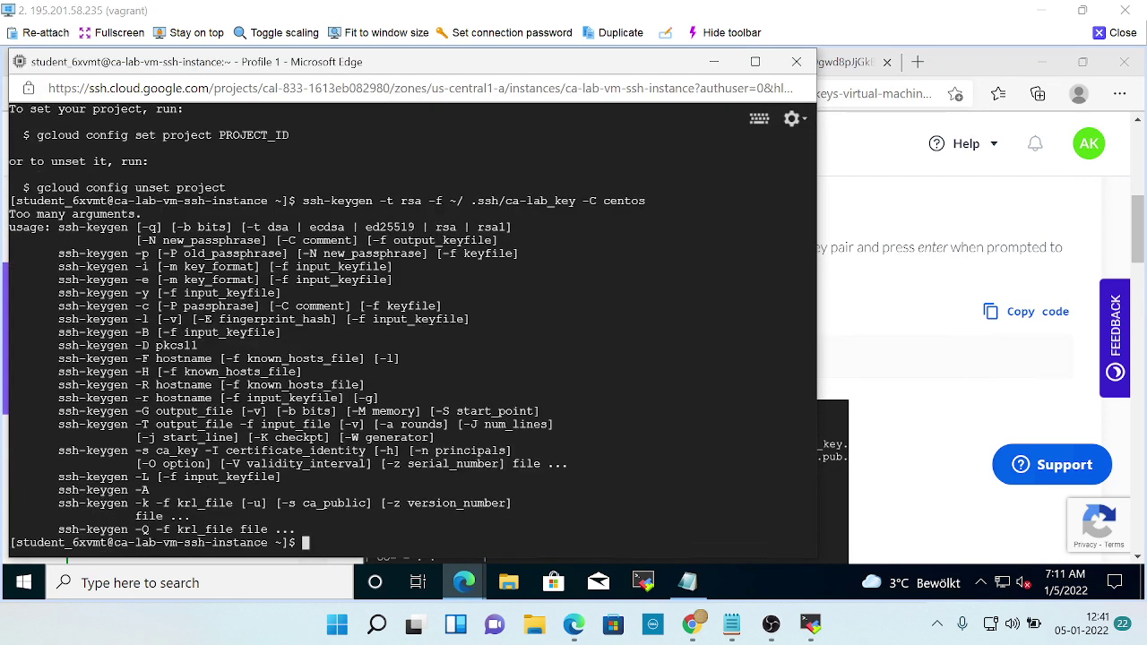
Copy the ssh-keygen command line and paste it into the ca-lab-vm terminal, leaving a stray ^V.
key("alt+Tab")
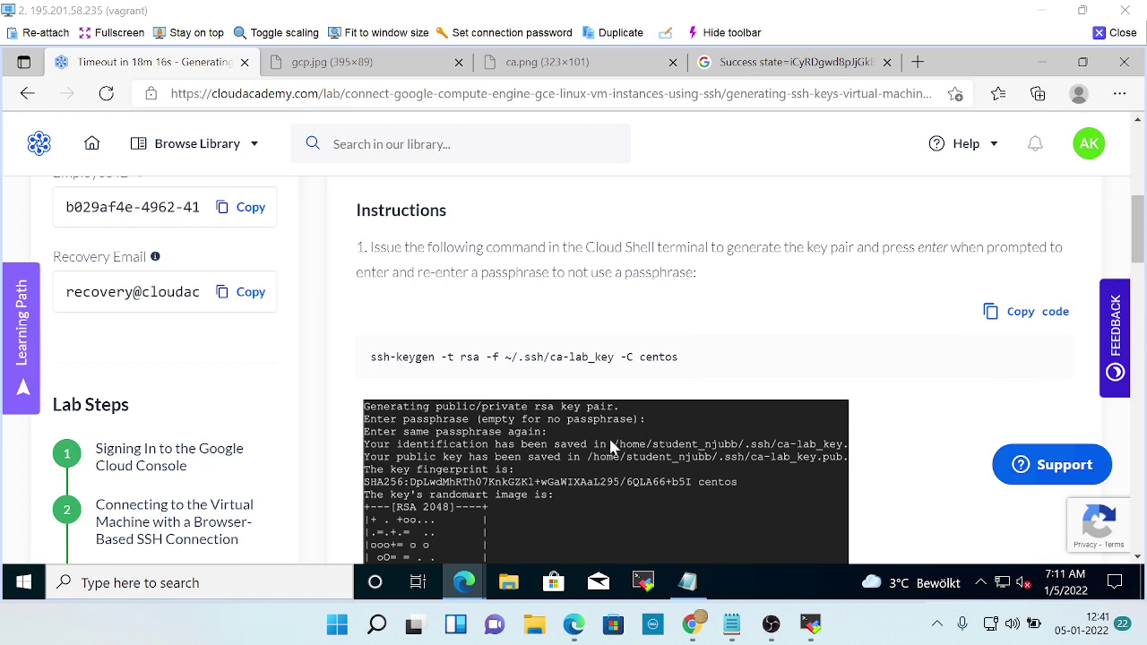
key("alt+Tab")
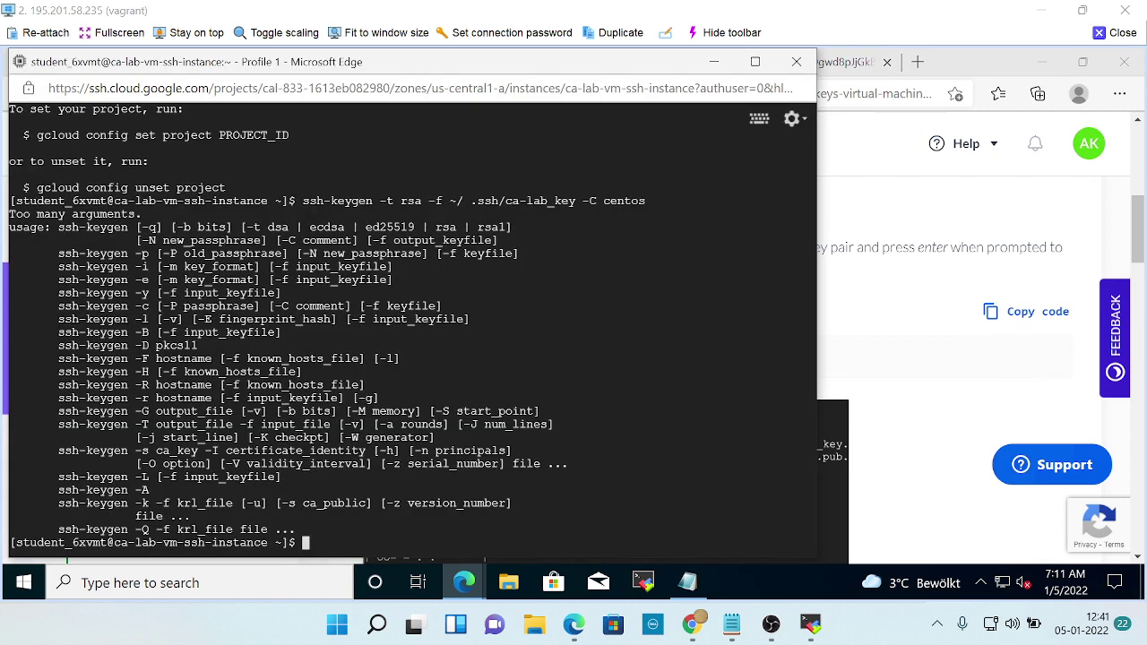
left_click_drag(302, 201, 645, 201)
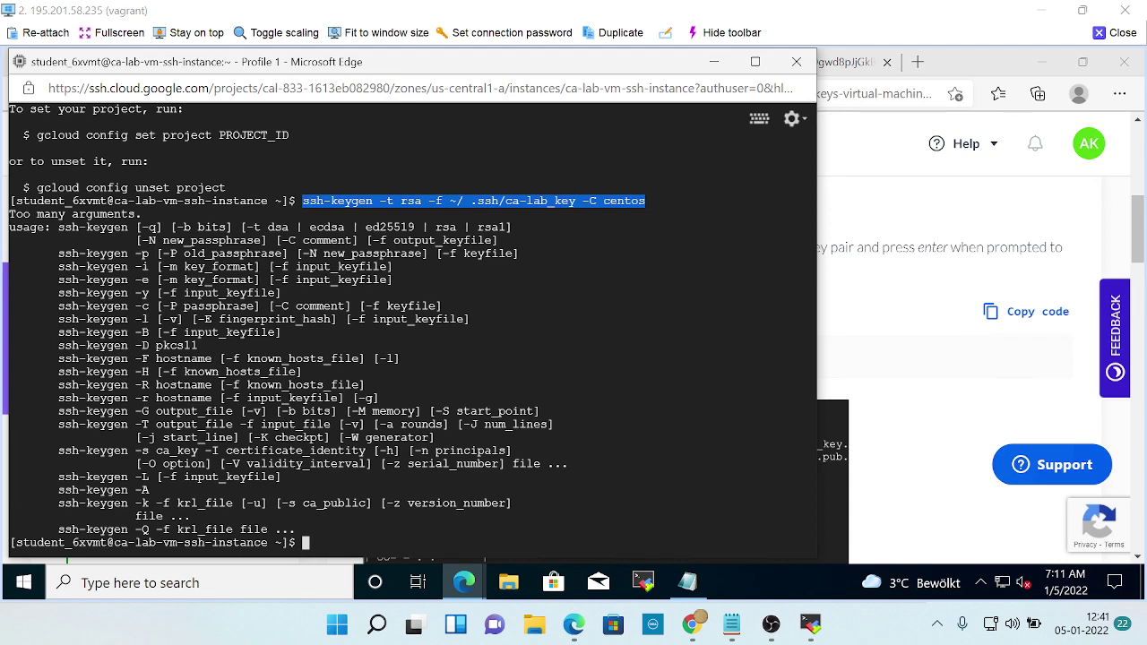
key("ctrl+c")
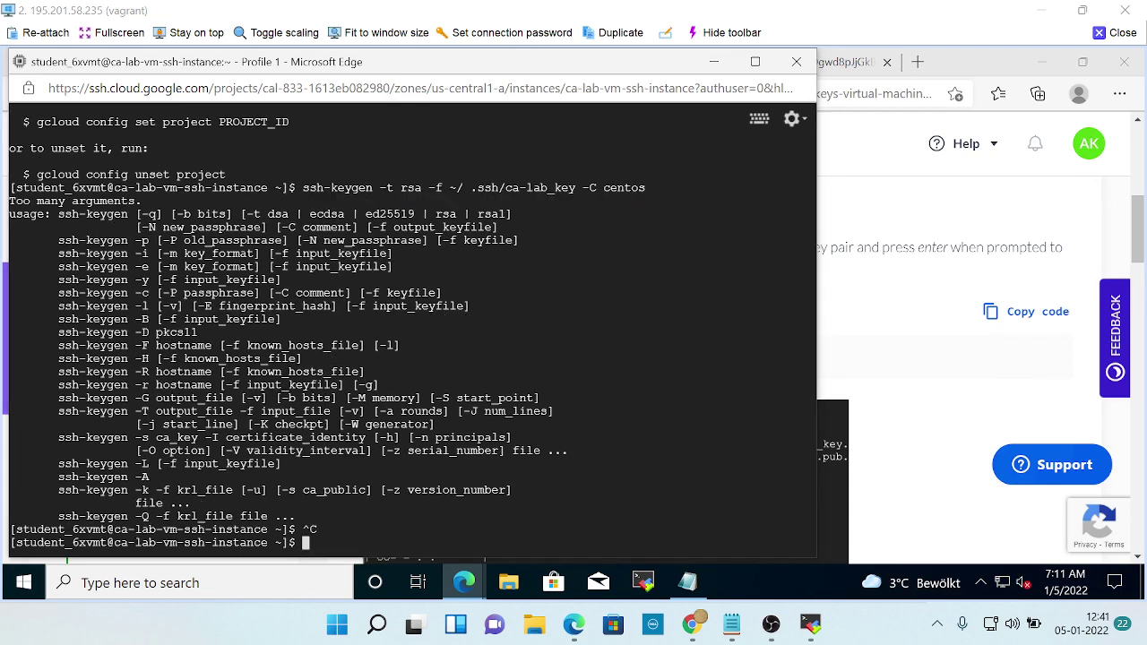
key("alt+Tab")
left_click(576, 208)
key("ctrl+v")
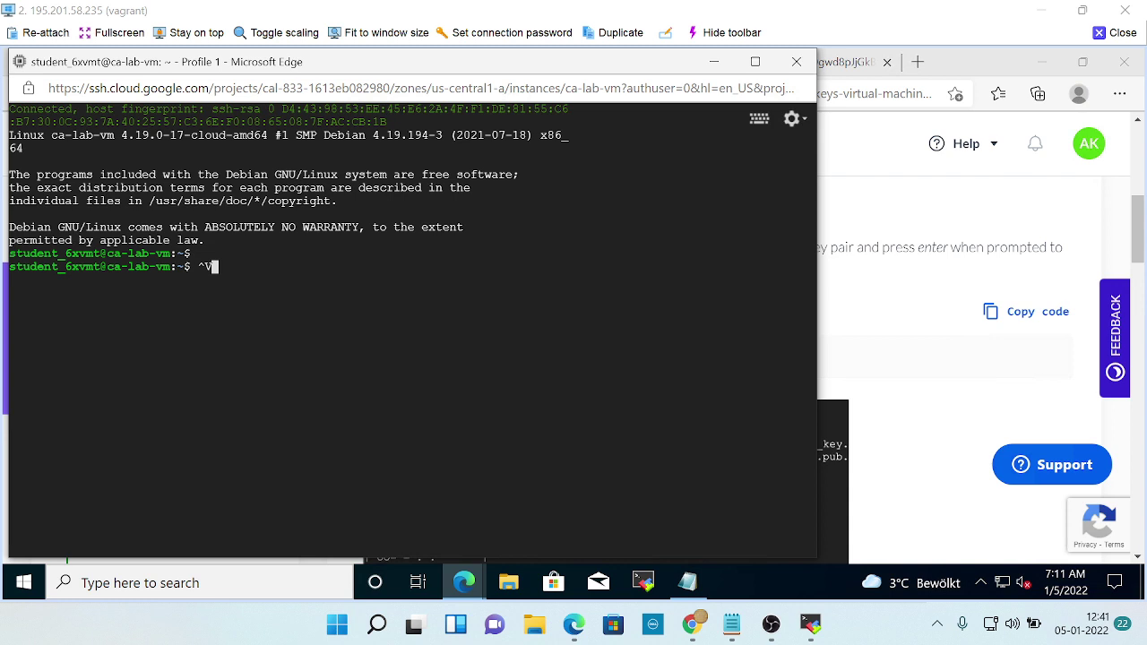
Erase the stray ^V and retry pasting at the ca-lab-vm prompt, which still fails.
key("BackSpace")
key("ctrl+v")
key("Return")
key("BackSpace")
key("ctrl+v")
key("BackSpace")
key("BackSpace")
Copy the ssh-keygen command with the lab page's Copy code button.
key("alt+Tab")
key("alt+Tab")
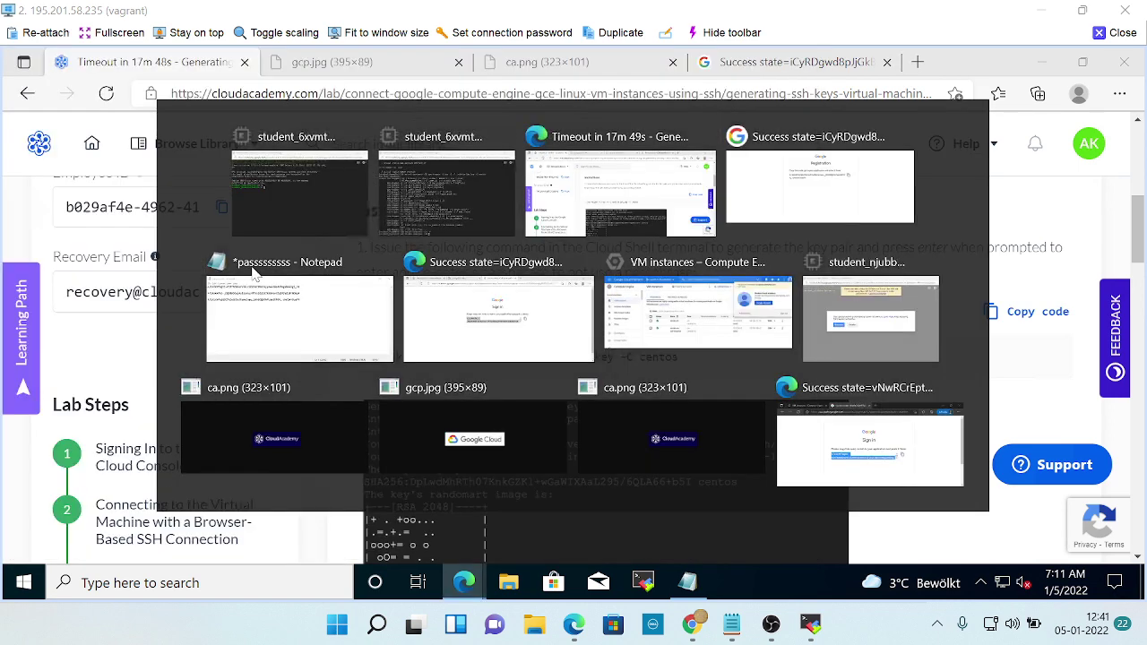
scroll(883, 307, "down", 1)
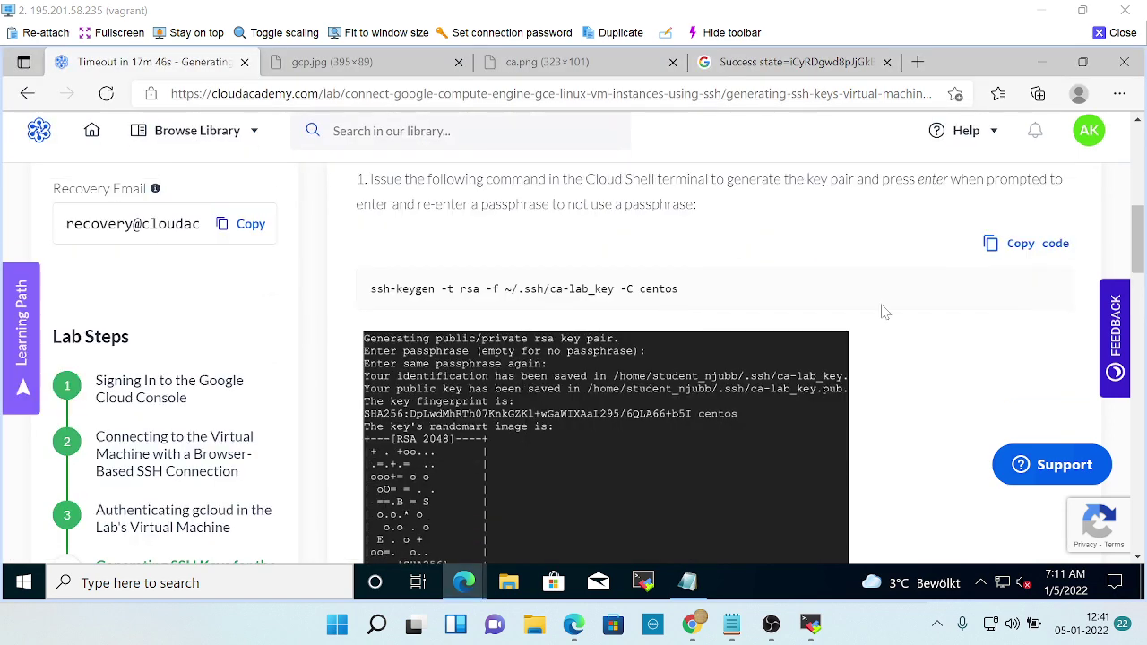
left_click(1005, 247)
scroll(903, 349, "down", 2)
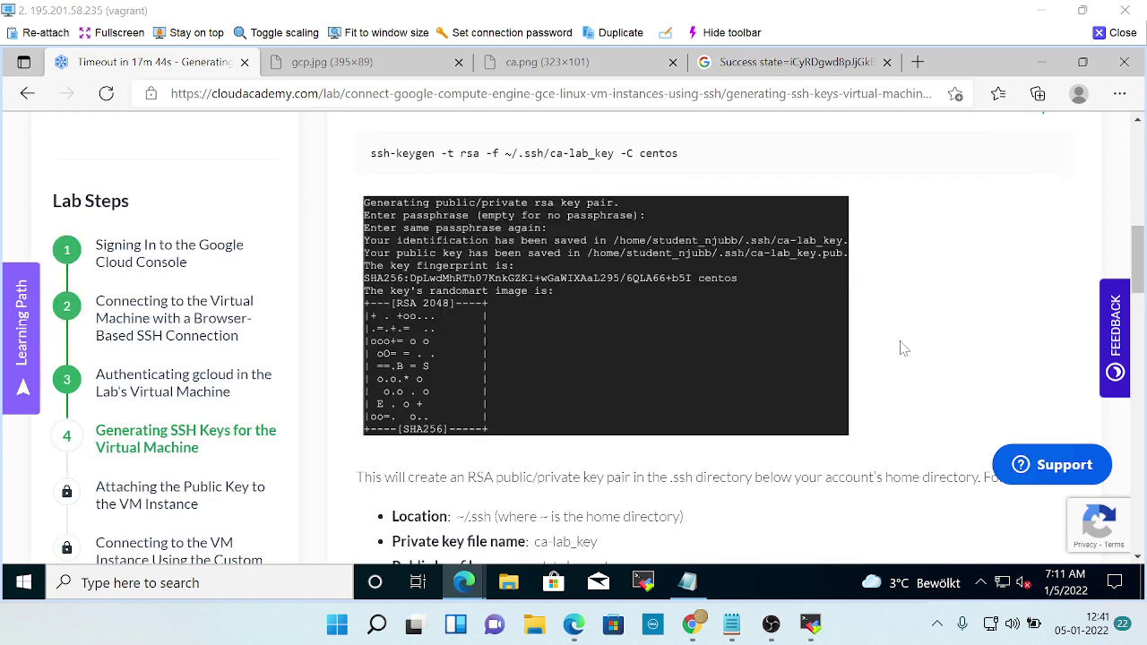
Paste into the ca-lab-vm terminal again, erase the echoed ^V, and return to the lab page.
key("alt+Tab")
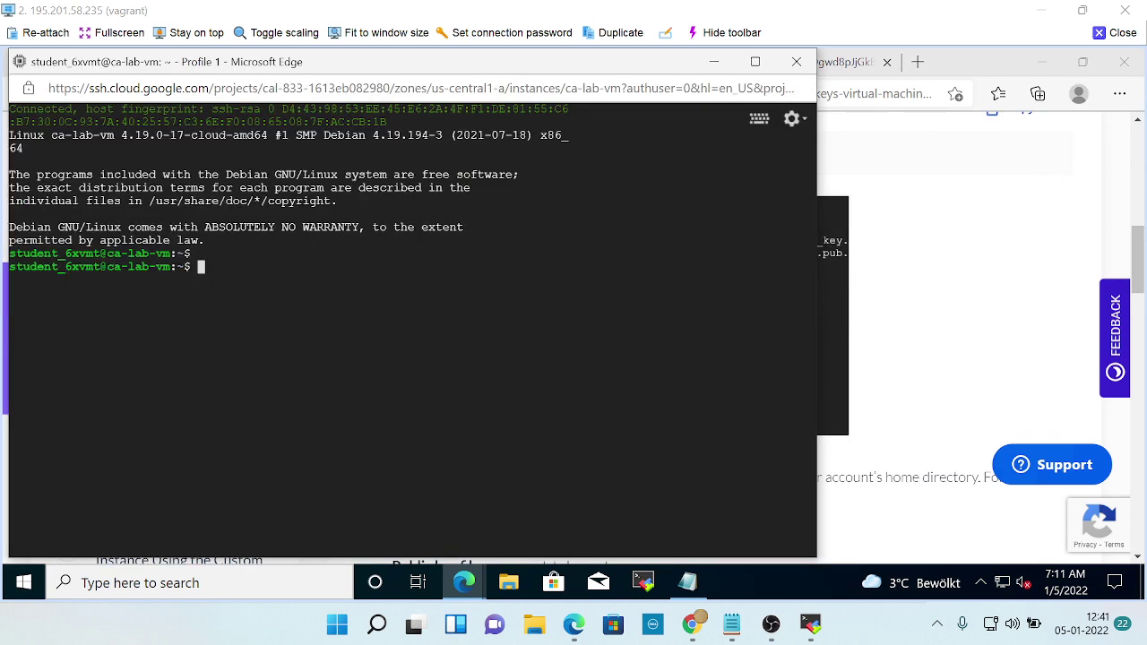
key("alt+Tab")
key("alt+Tab")
key("ctrl+v")
key("BackSpace")
key("alt+Tab")
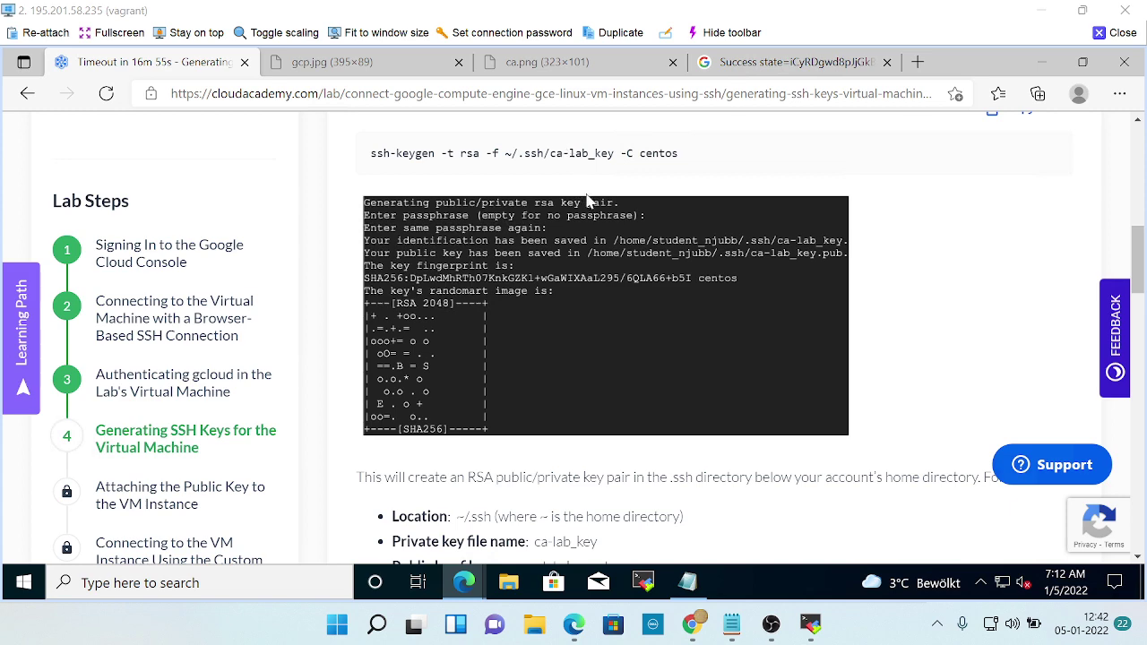
Open the lab's Google Cloud console, check the signed-in account, then close that tab.
scroll(587, 201, "up", 8)
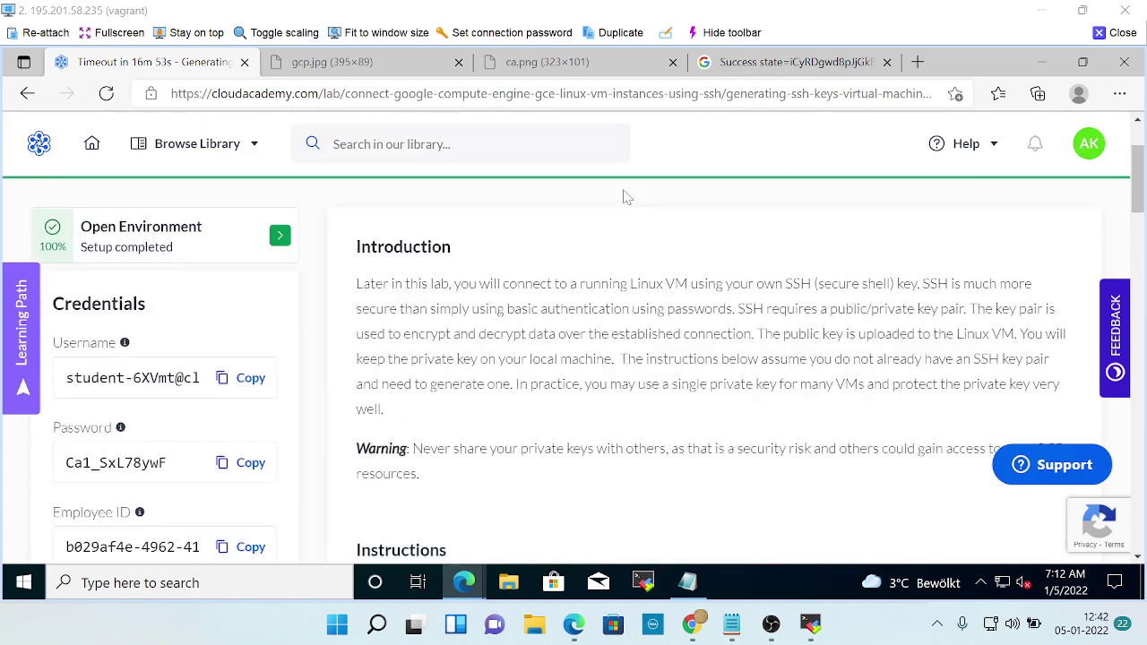
scroll(624, 191, "up", 2)
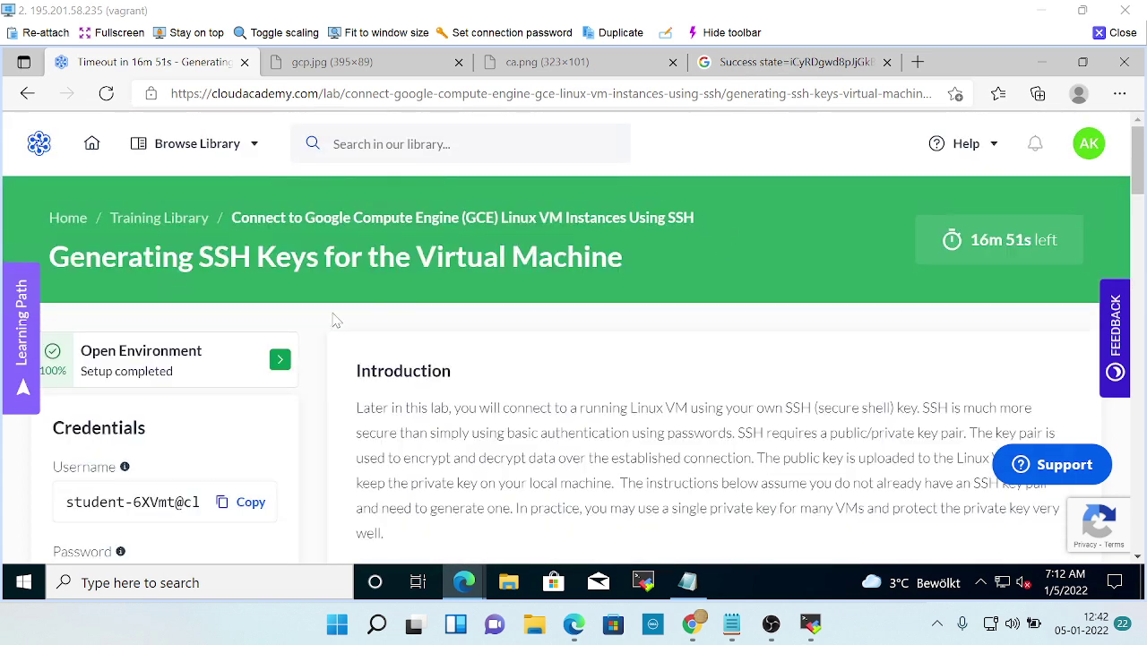
left_click(255, 339)
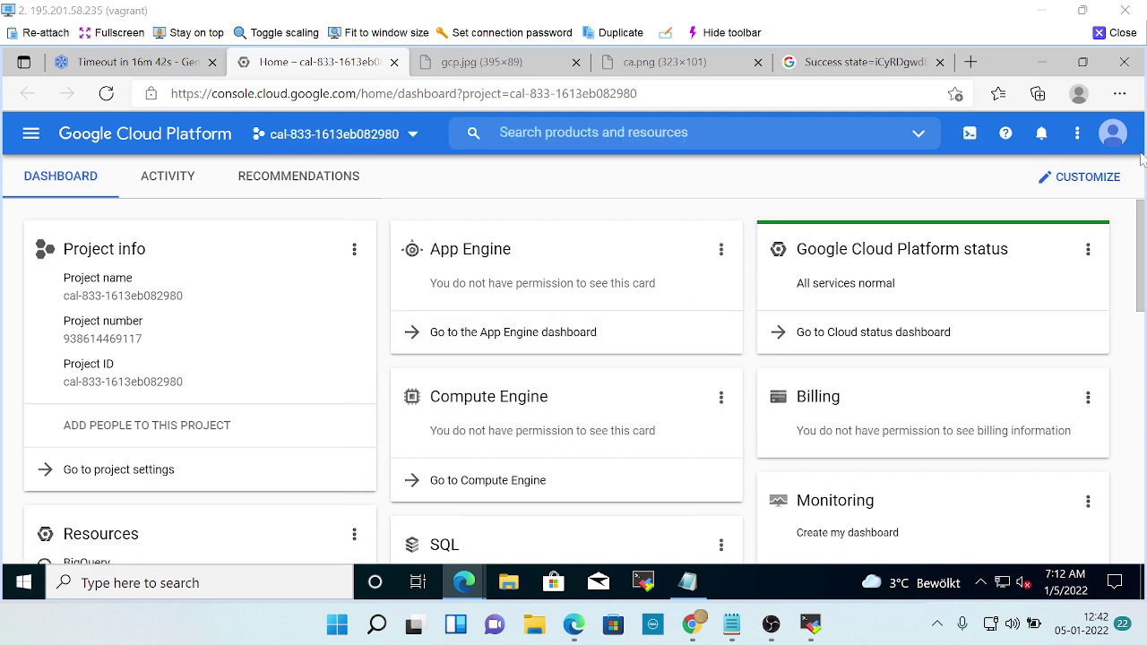
left_click(1117, 146)
left_click(1117, 145)
left_click(393, 62)
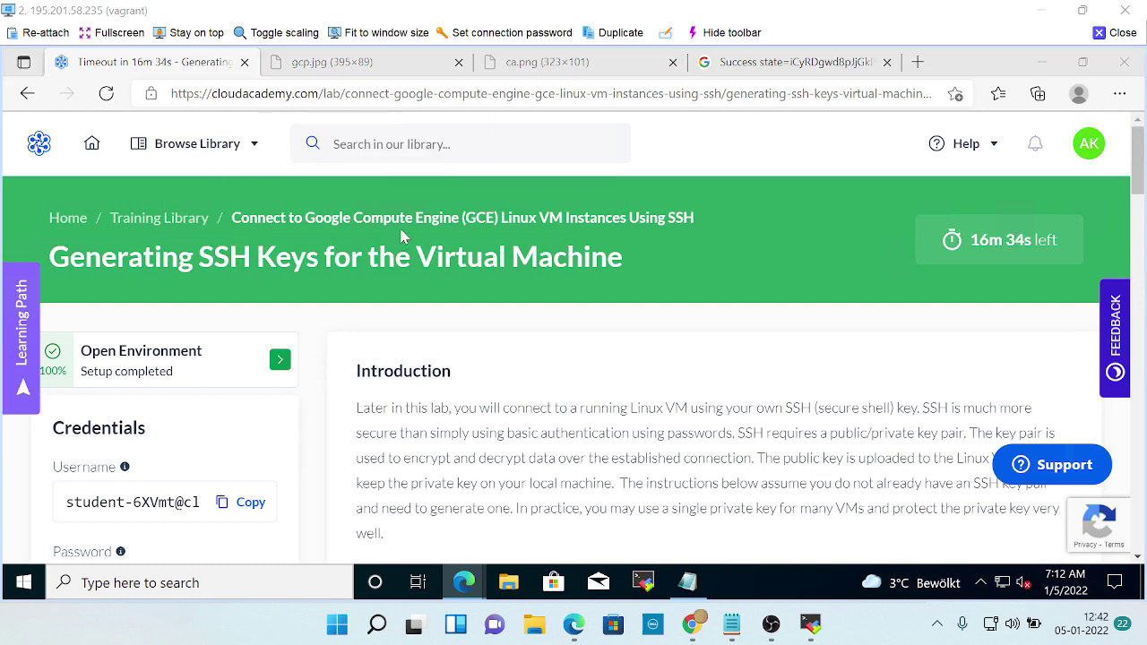
Look over the Notepad credentials and the lab page, then bring up the VM instances window.
key("alt+Tab")
key("alt+Tab")
key("alt+Tab")
key("alt+Tab")
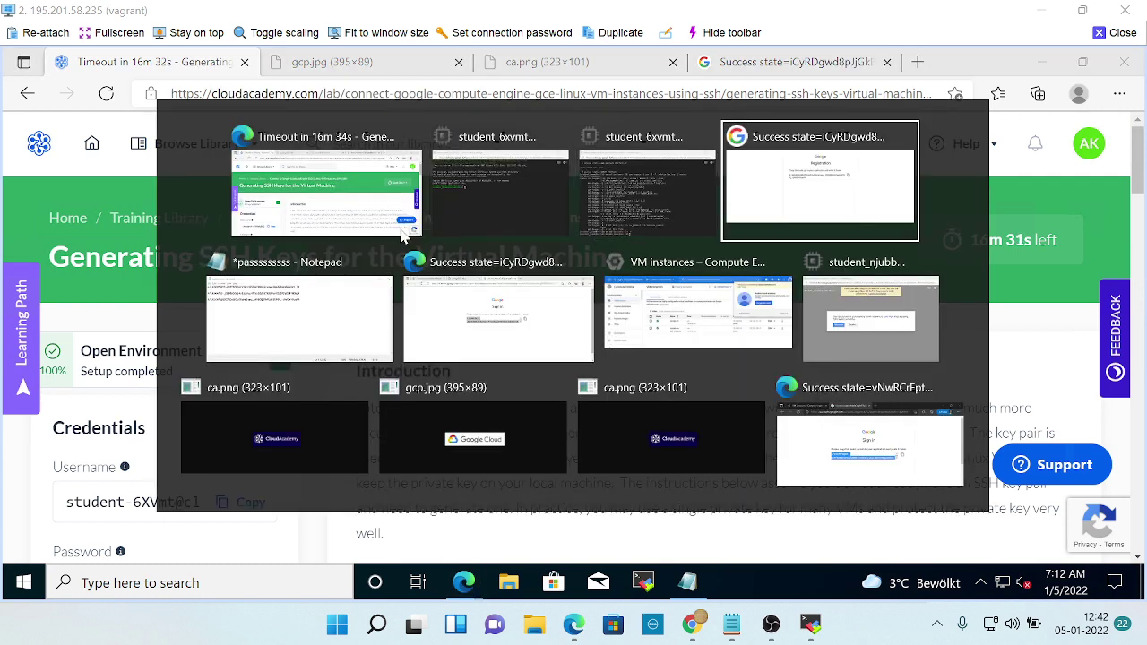
key("alt+Tab")
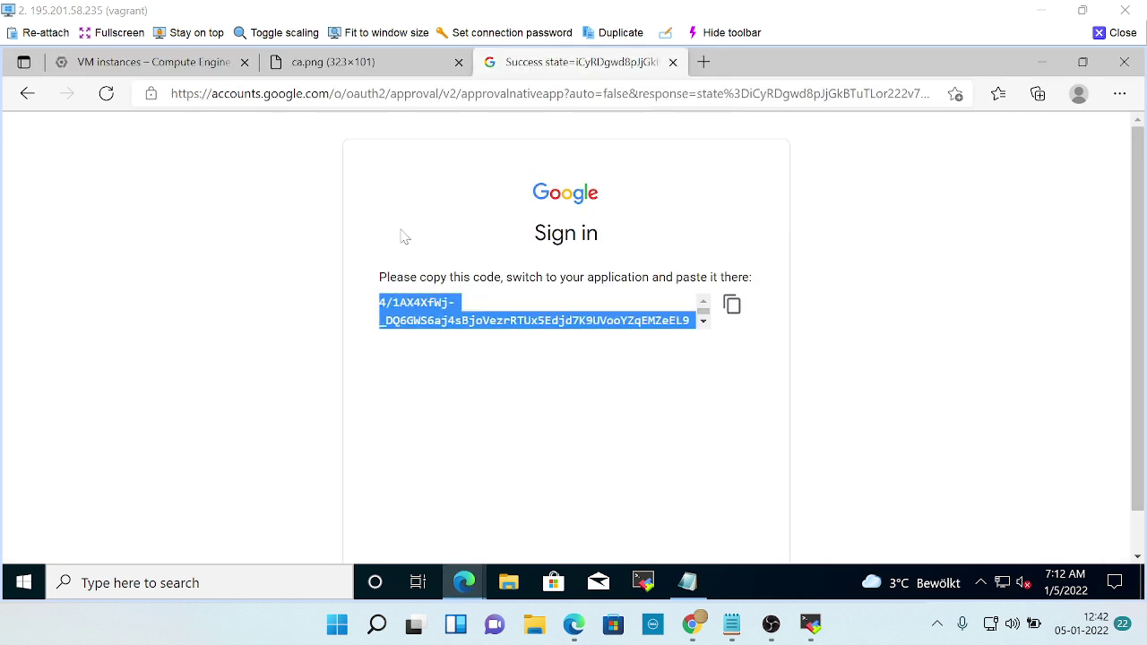
key("alt+Tab")
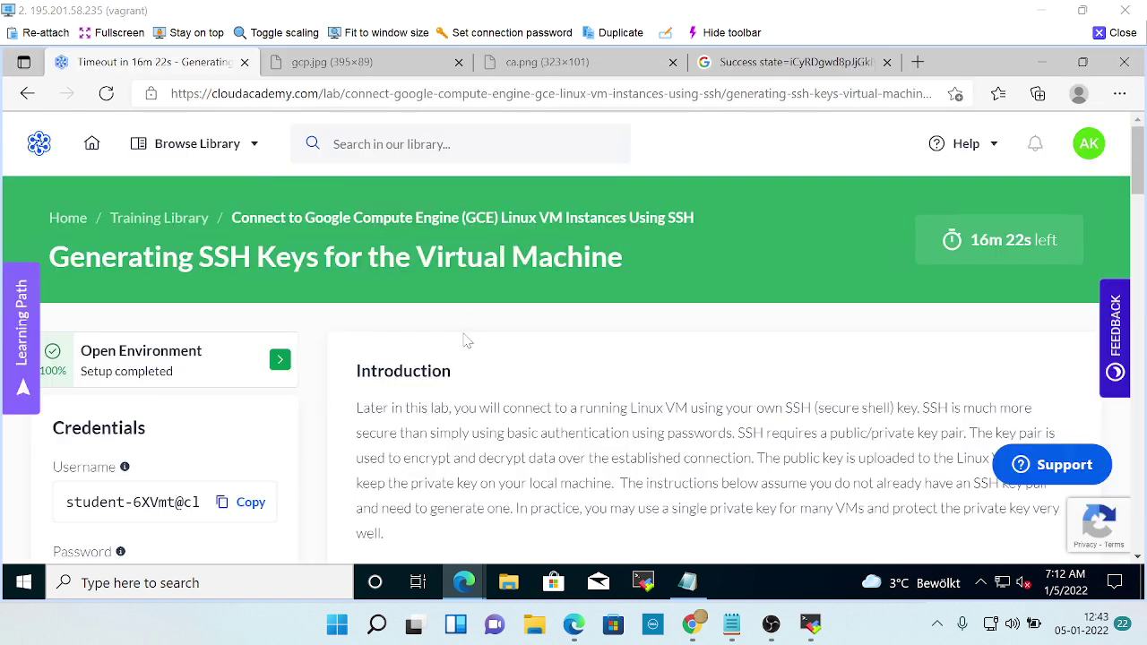
scroll(215, 358, "down", 4)
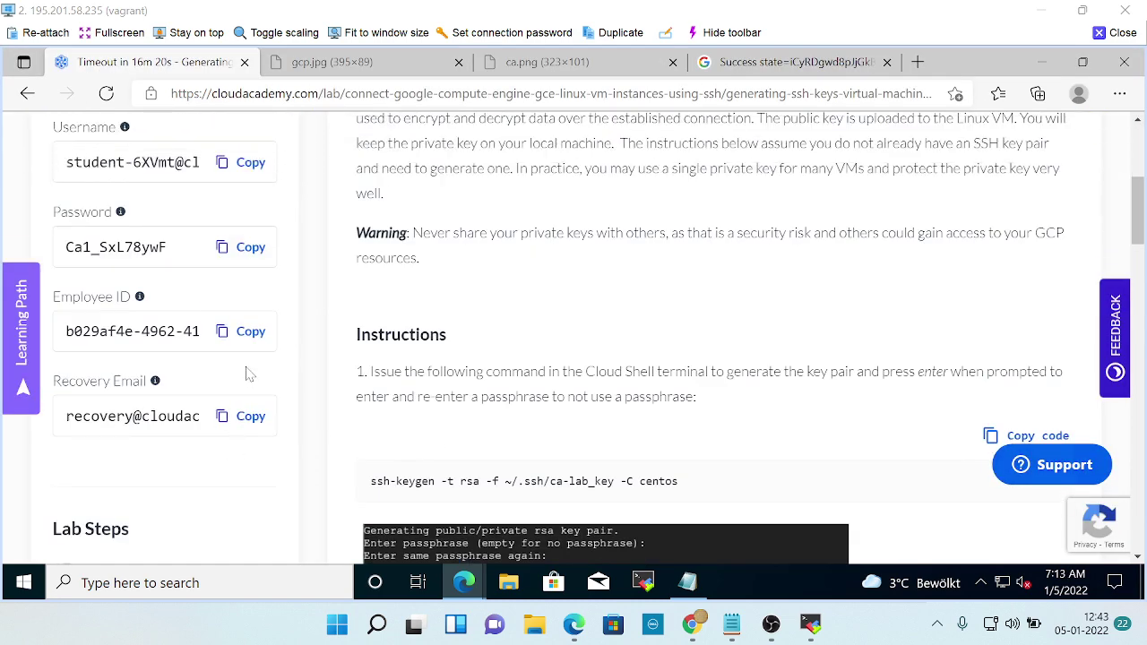
scroll(242, 358, "up", 3)
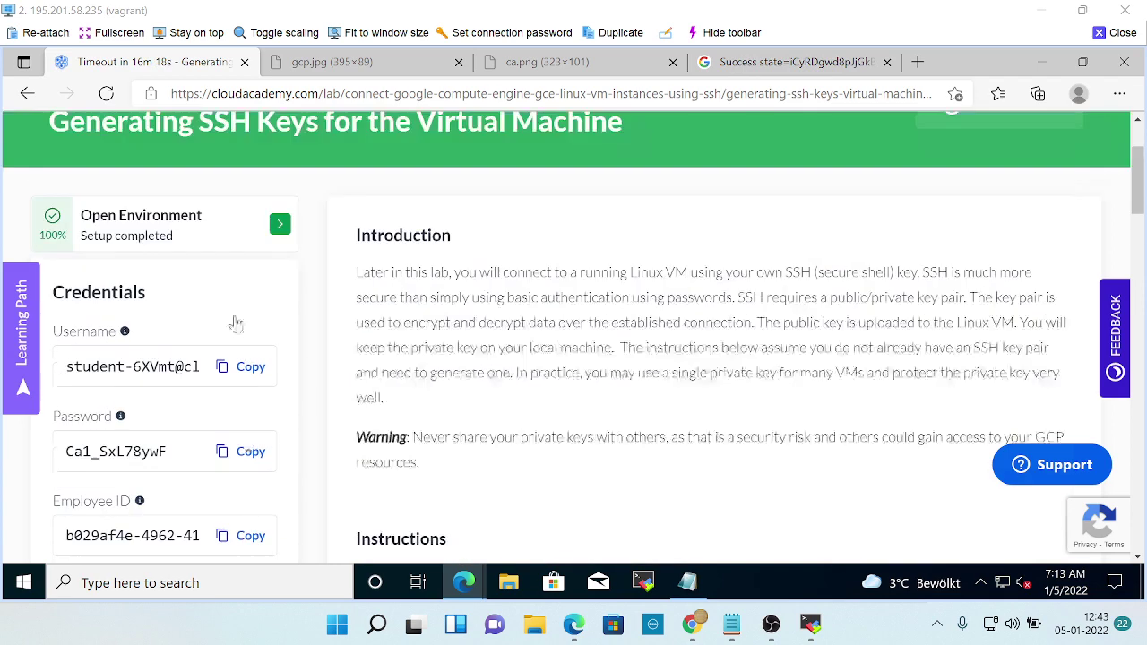
scroll(225, 412, "down", 2)
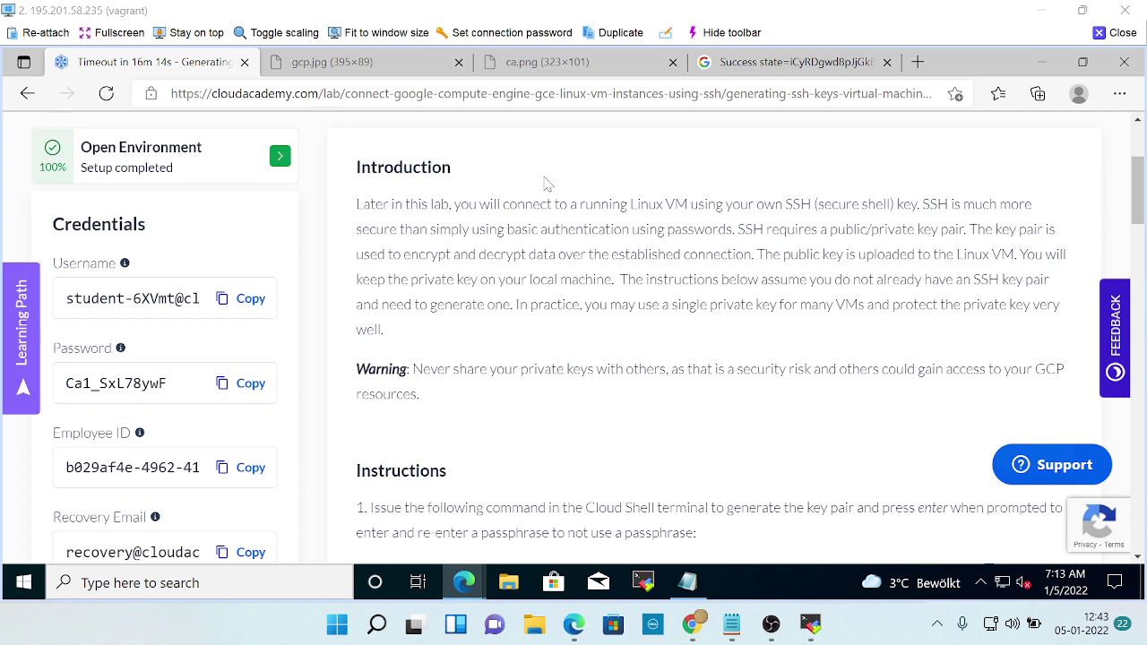
key("alt+Tab")
key("alt+Tab")
key("alt+Tab")
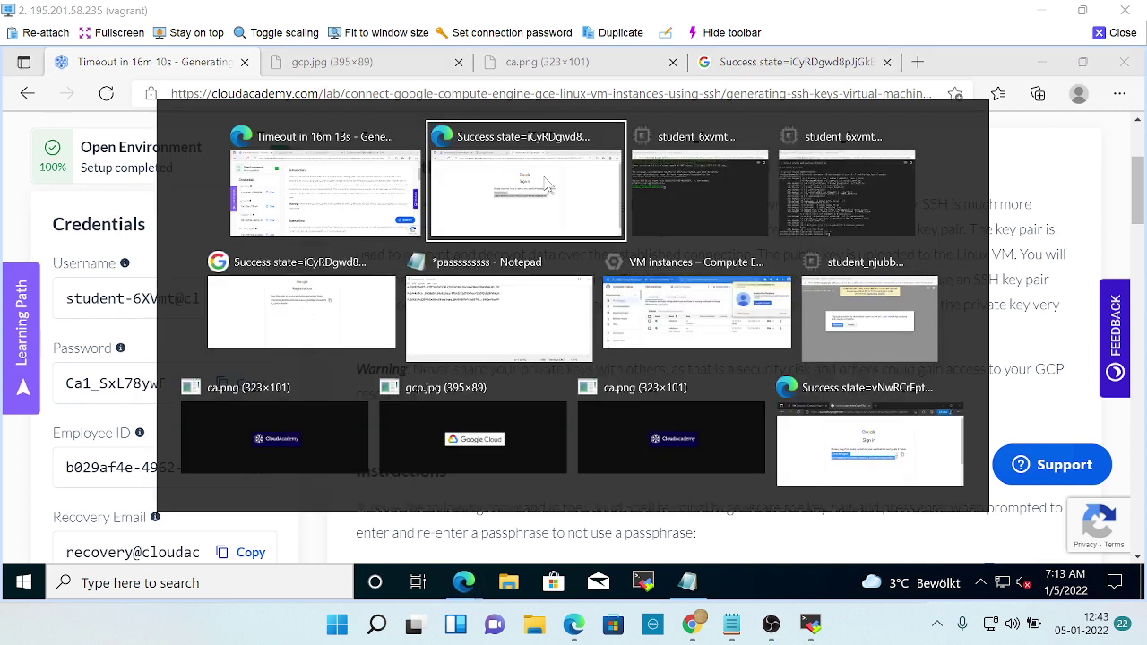
key("alt+Tab")
key("alt+Tab")
key("alt+Tab")
key("alt+Tab")
key("alt+Tab")
key("alt+Tab")
key("alt+Tab")
key("alt+Tab")
key("alt+Tab")
key("alt+Tab")
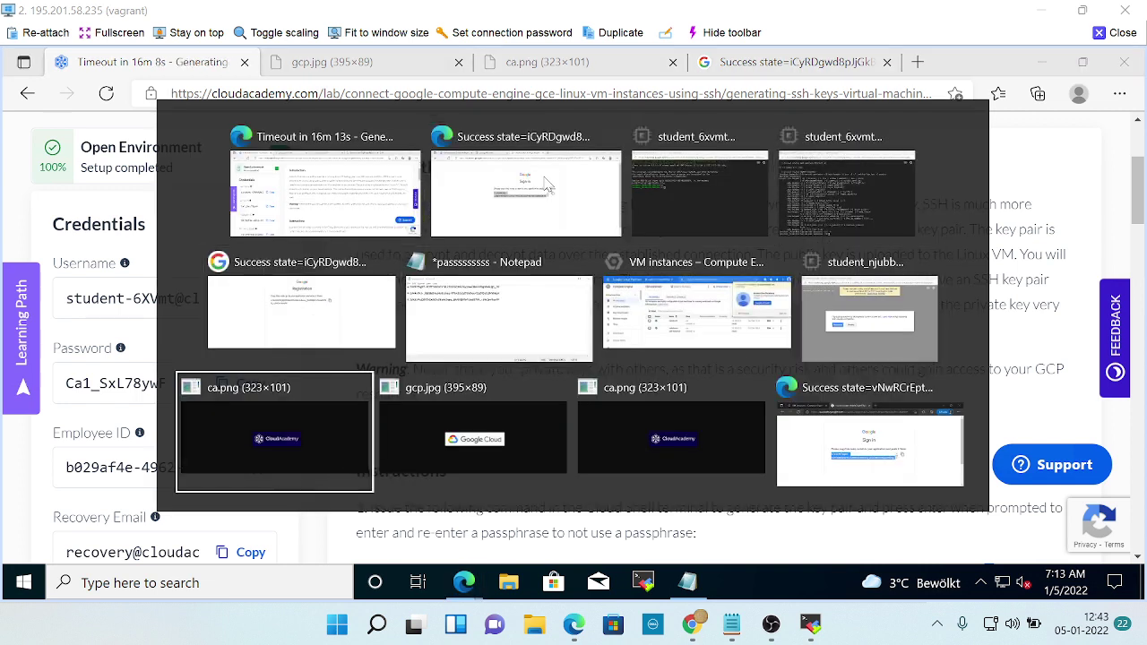
key("alt+Tab")
key("alt+Tab")
key("alt+Tab")
key("alt+Tab")
key("alt+Tab")
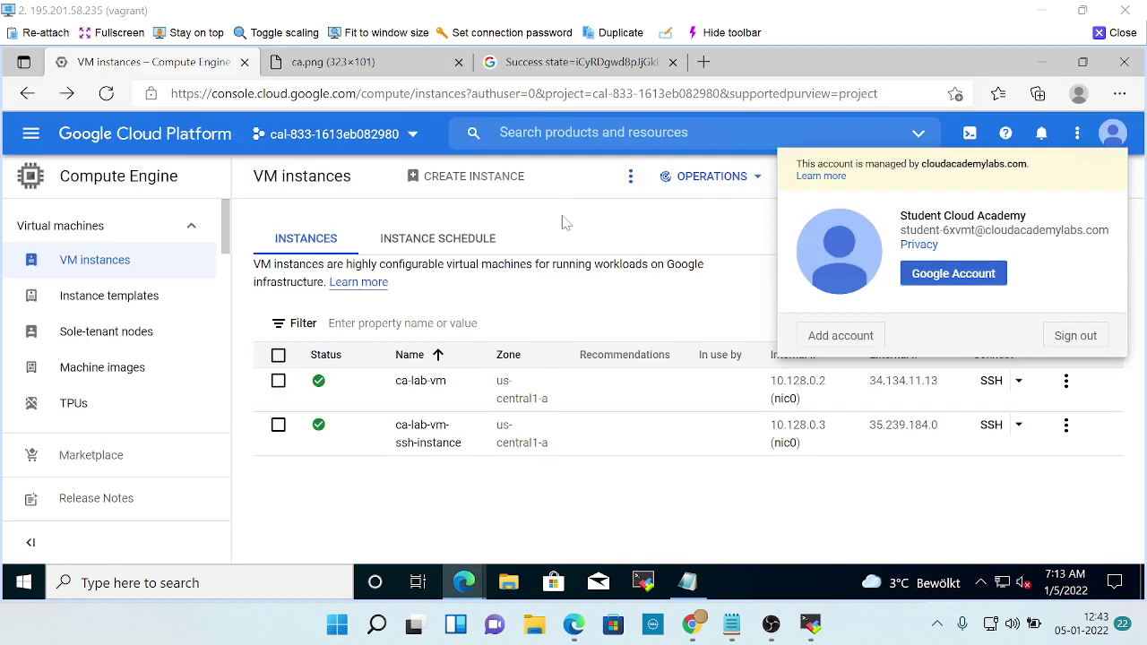
left_click(714, 486)
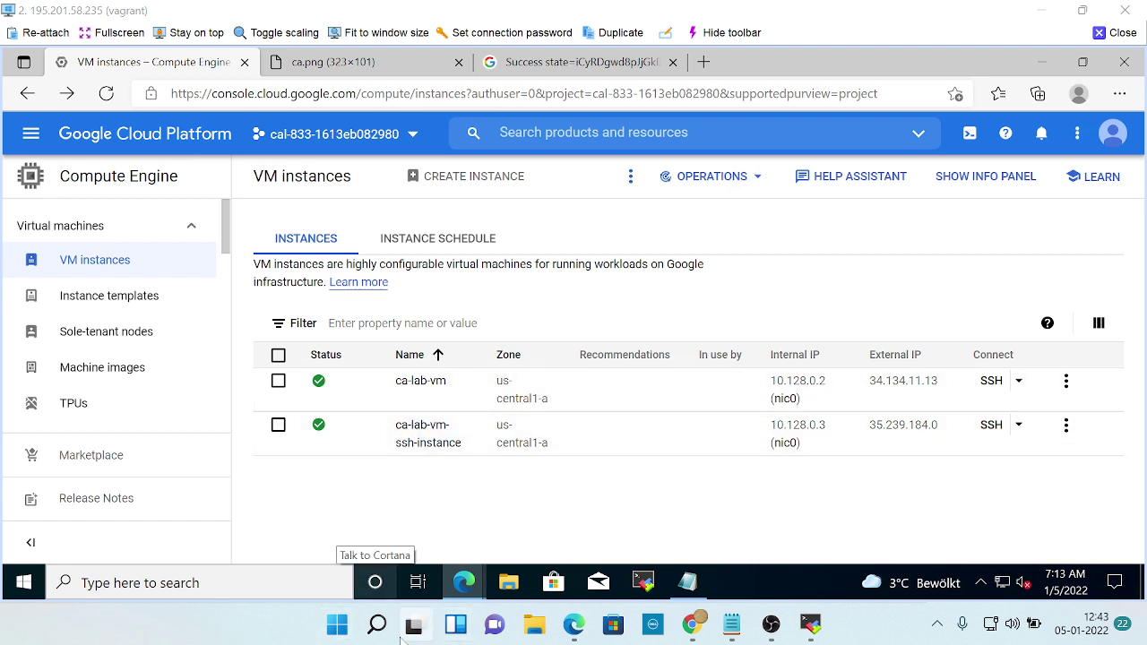
mouse_move(376, 632)
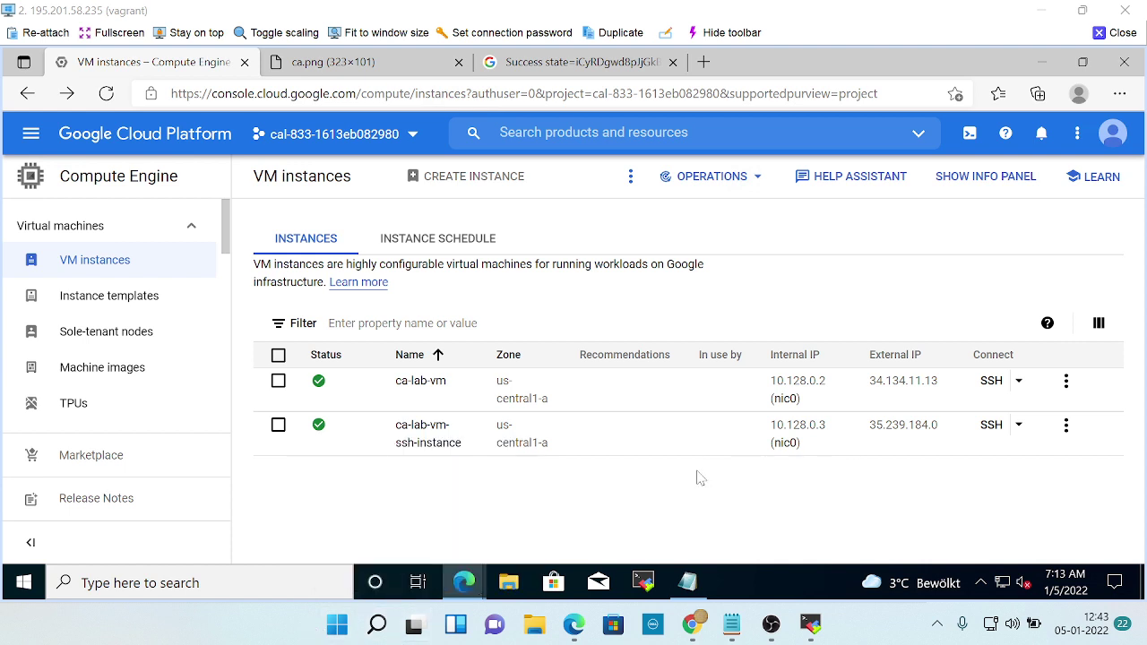
left_click(1113, 133)
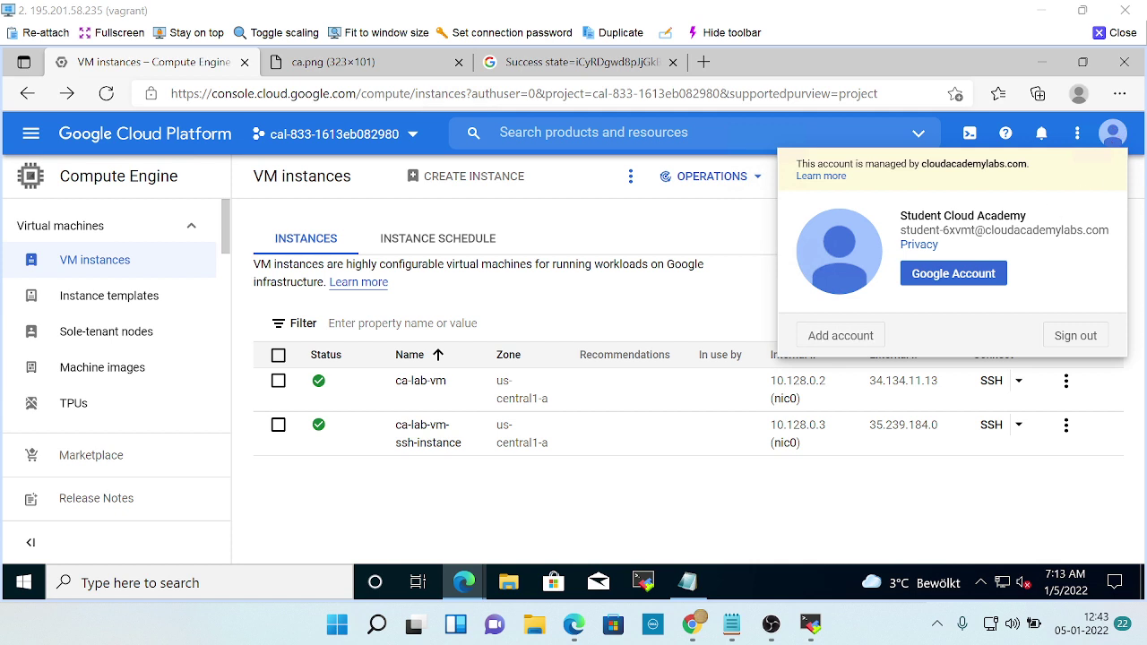
left_click(280, 249)
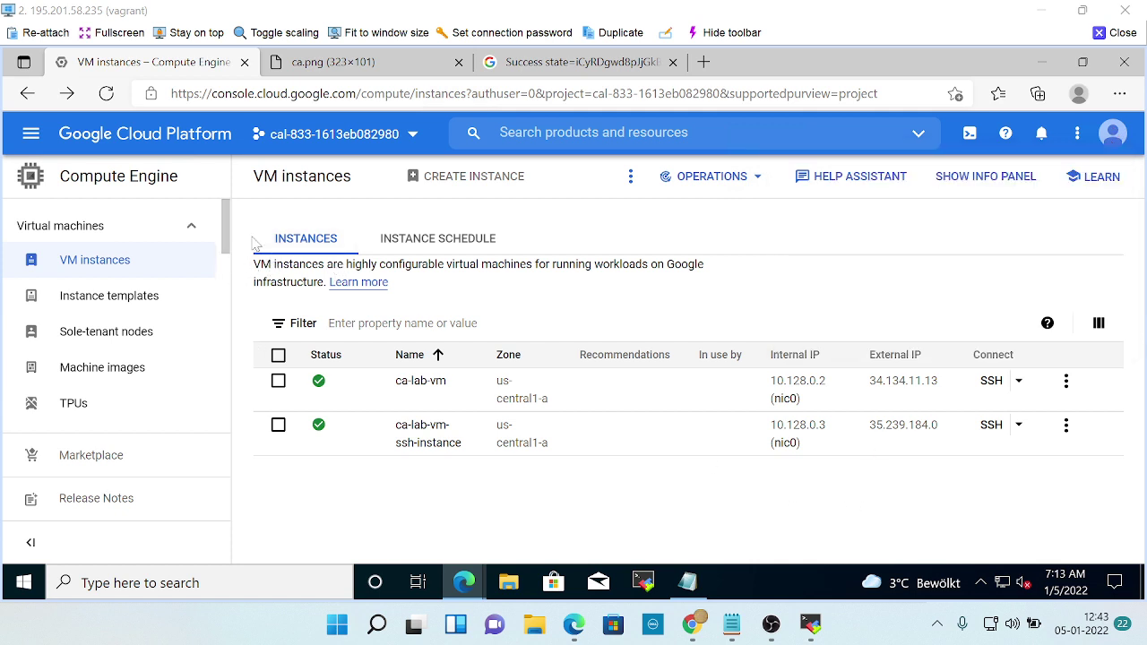
left_click(346, 73)
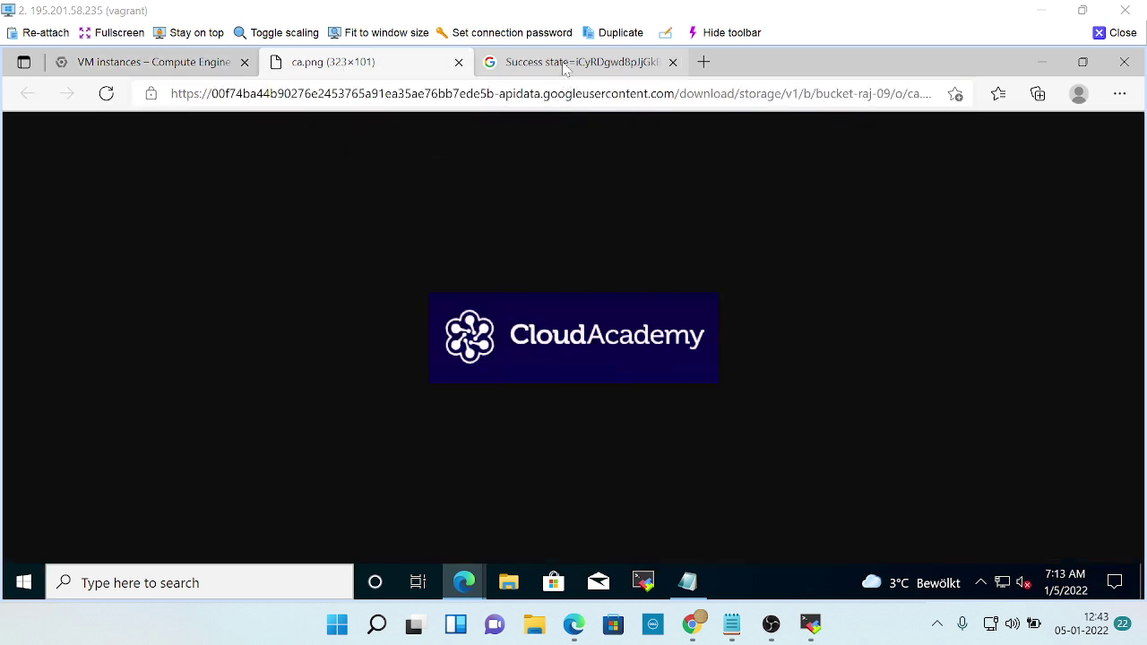
left_click(508, 68)
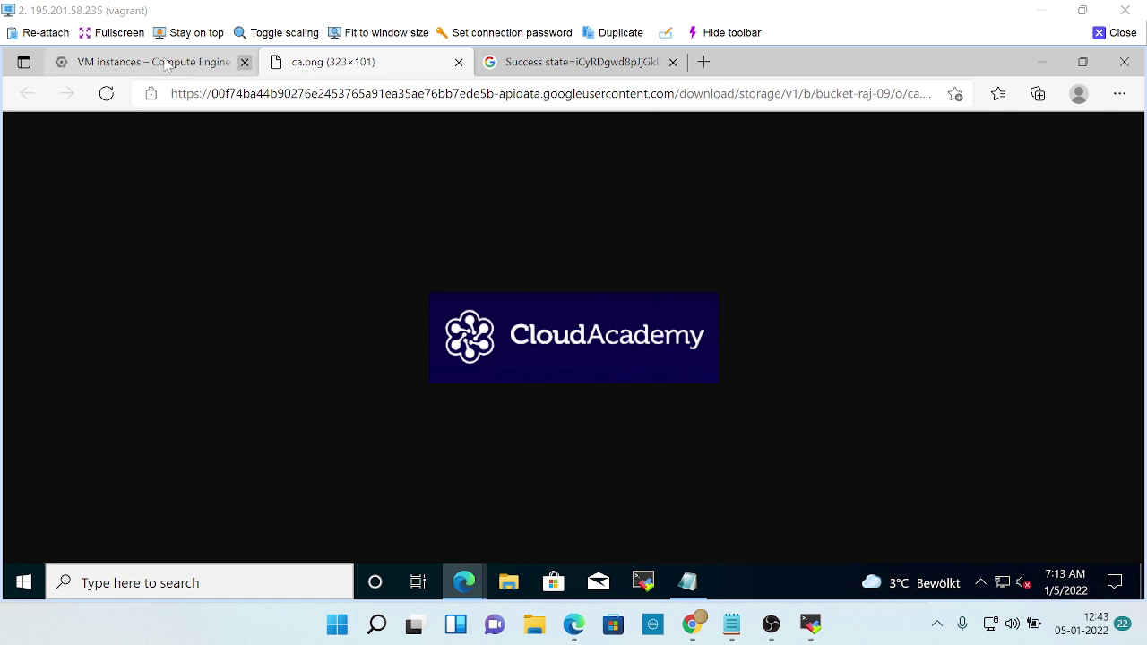
left_click(170, 61)
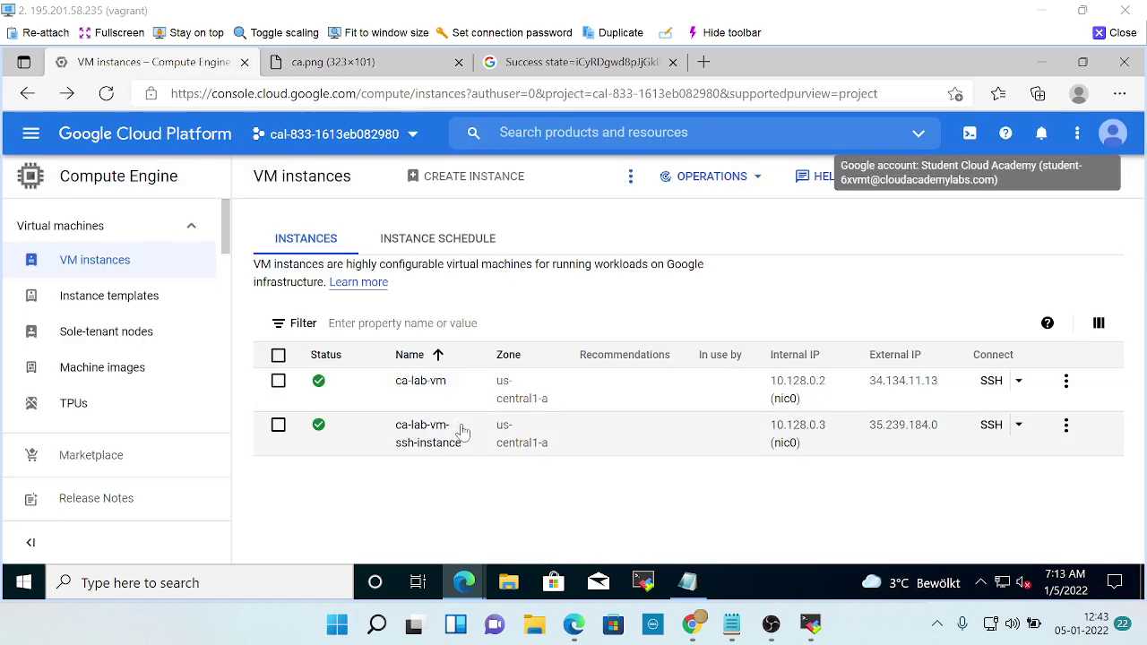
key("alt+Tab")
key("alt+Tab")
key("alt+Tab")
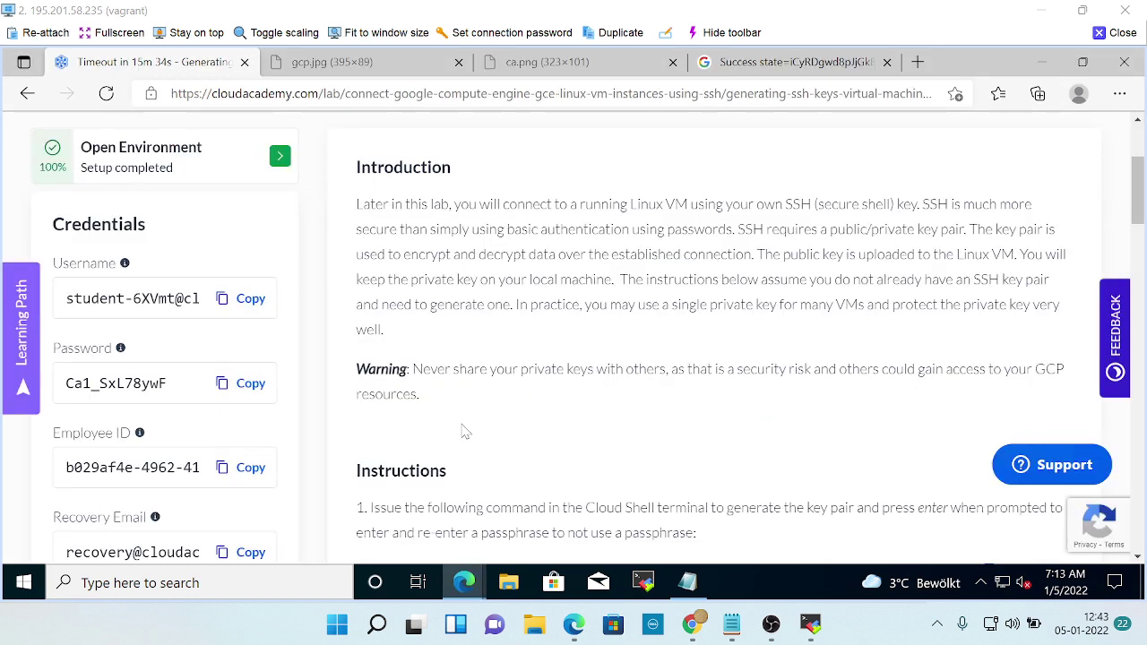
Scroll to step 1 and select the ssh-keygen -t rsa -f ~/.ssh/ca-lab_key -C centos command text.
scroll(427, 418, "down", 1)
scroll(291, 420, "down", 5)
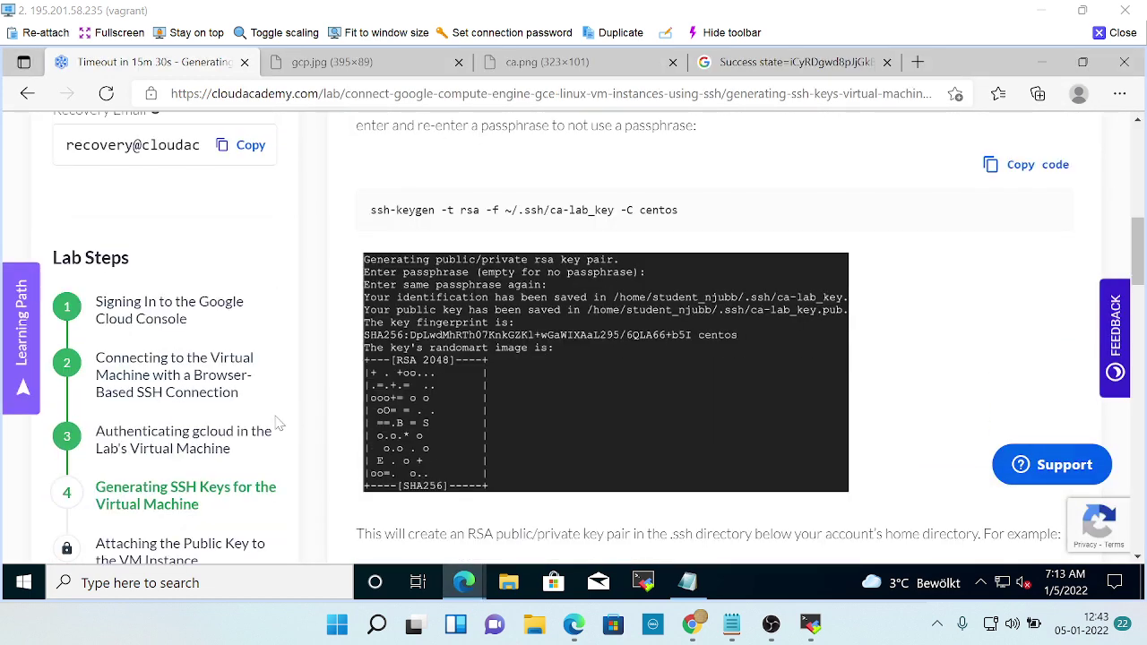
scroll(280, 424, "down", 1)
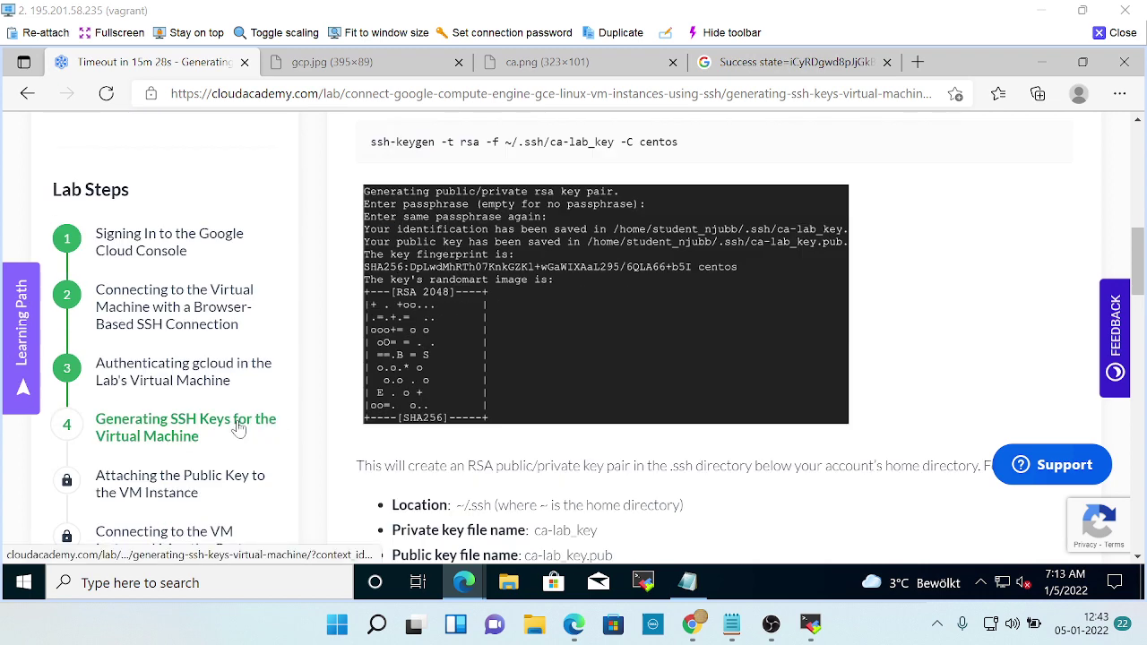
scroll(239, 423, "down", 1)
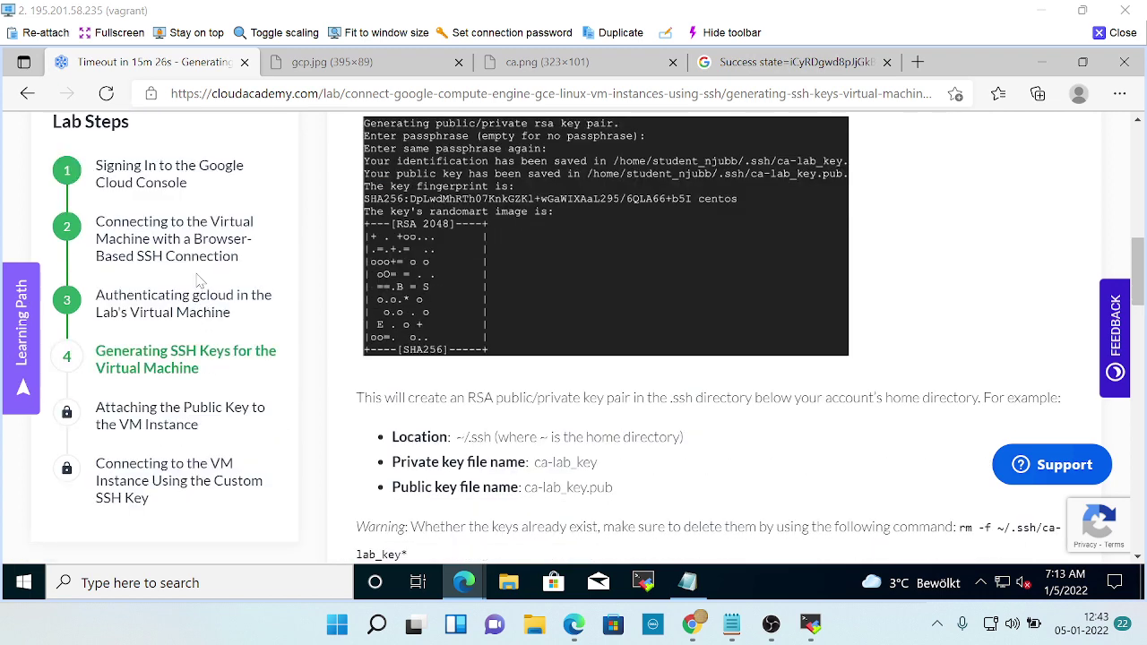
scroll(255, 327, "down", 1)
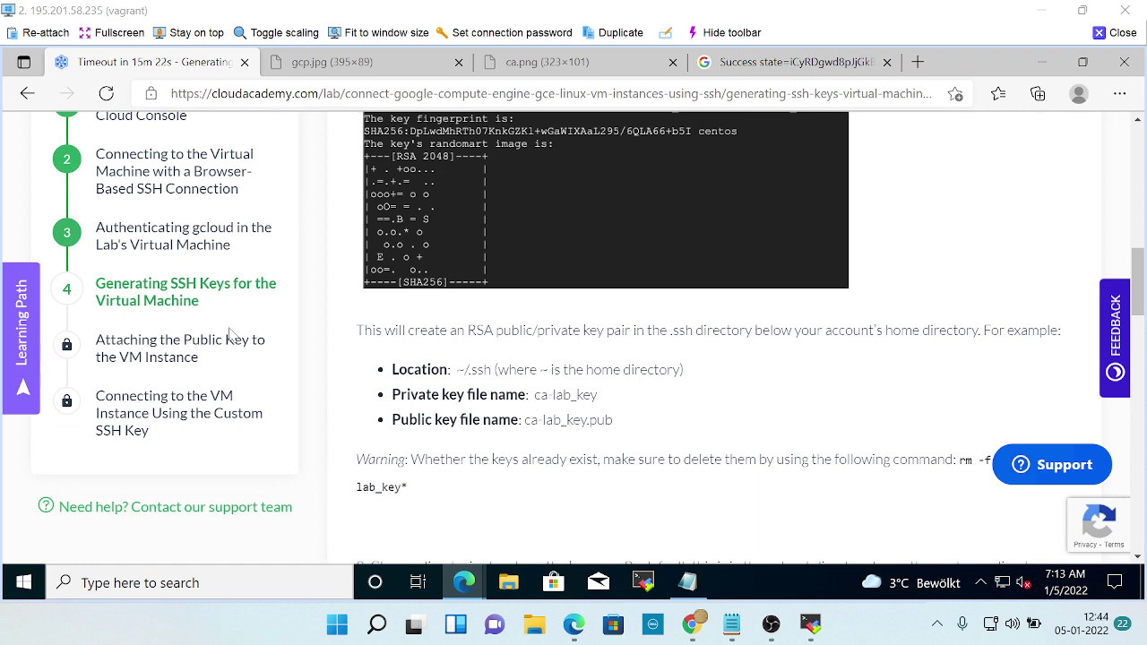
scroll(231, 334, "down", 1)
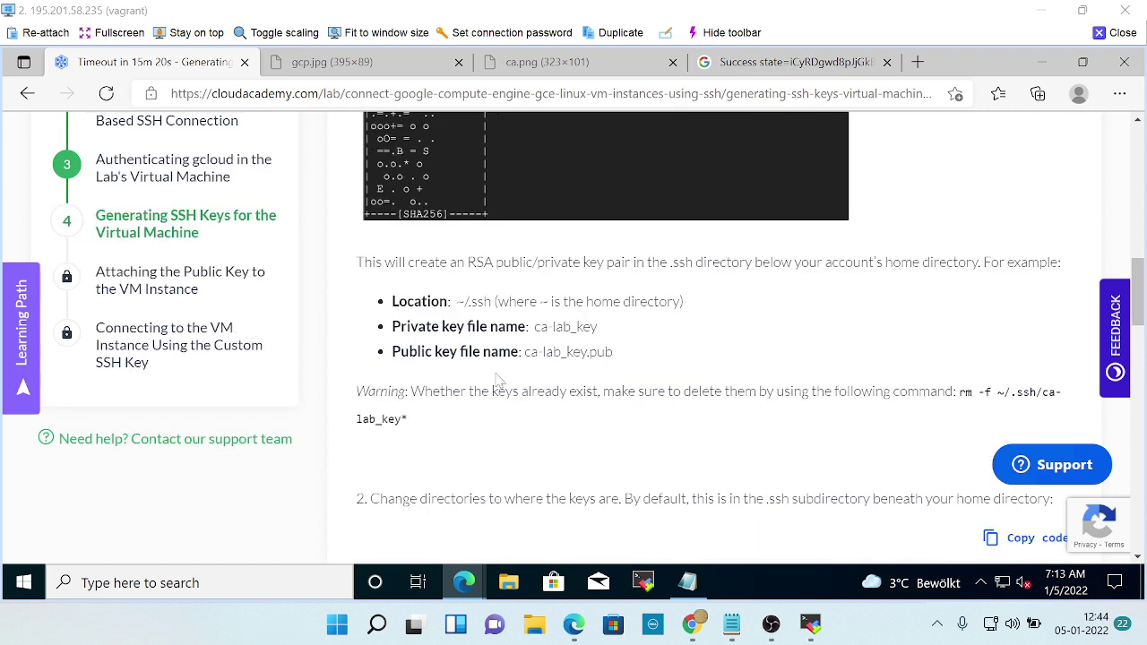
scroll(531, 360, "up", 4)
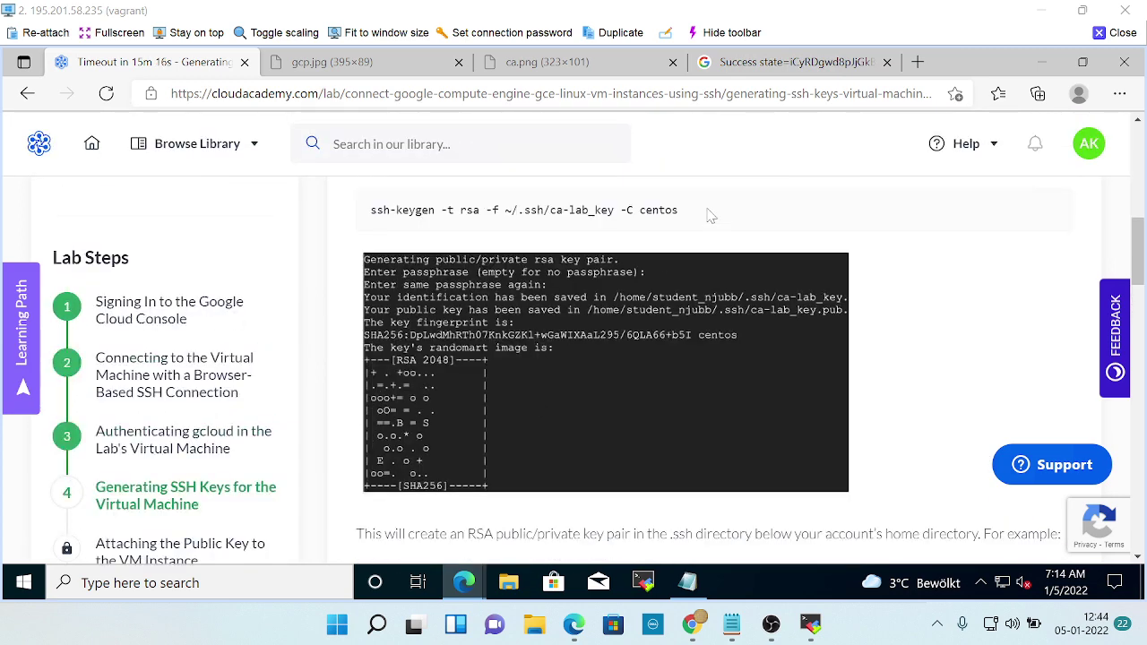
left_click_drag(713, 214, 352, 210)
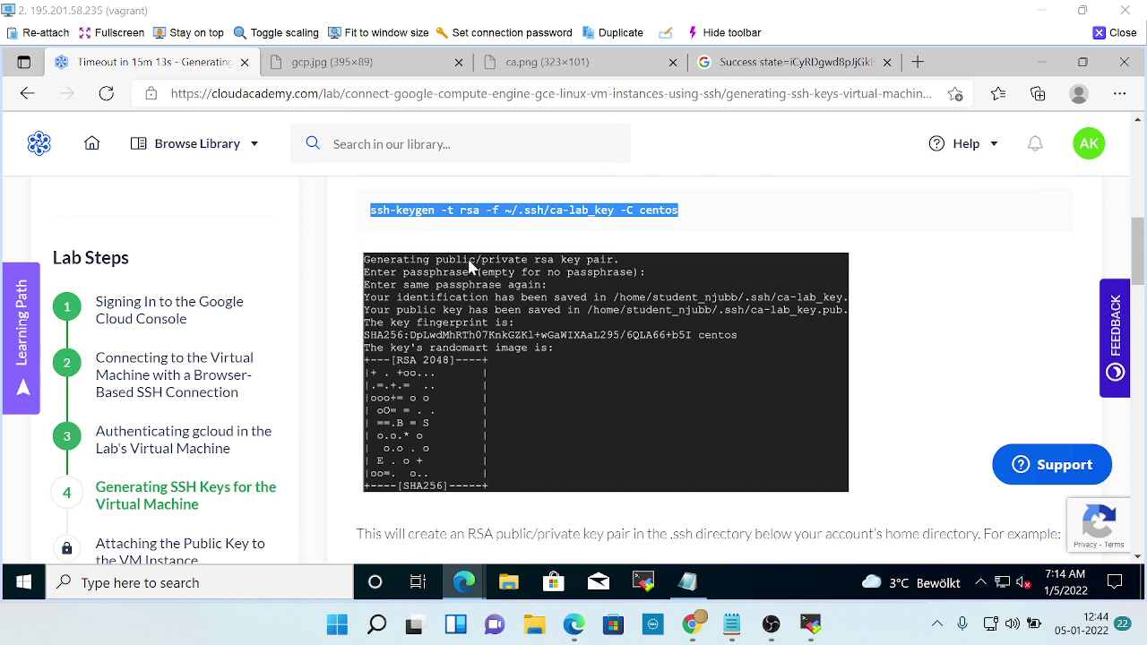
Bring the ca-lab-vm-ssh-instance terminal forward, get fresh prompts, and attempt a paste that yields ^V.
key("alt+Tab")
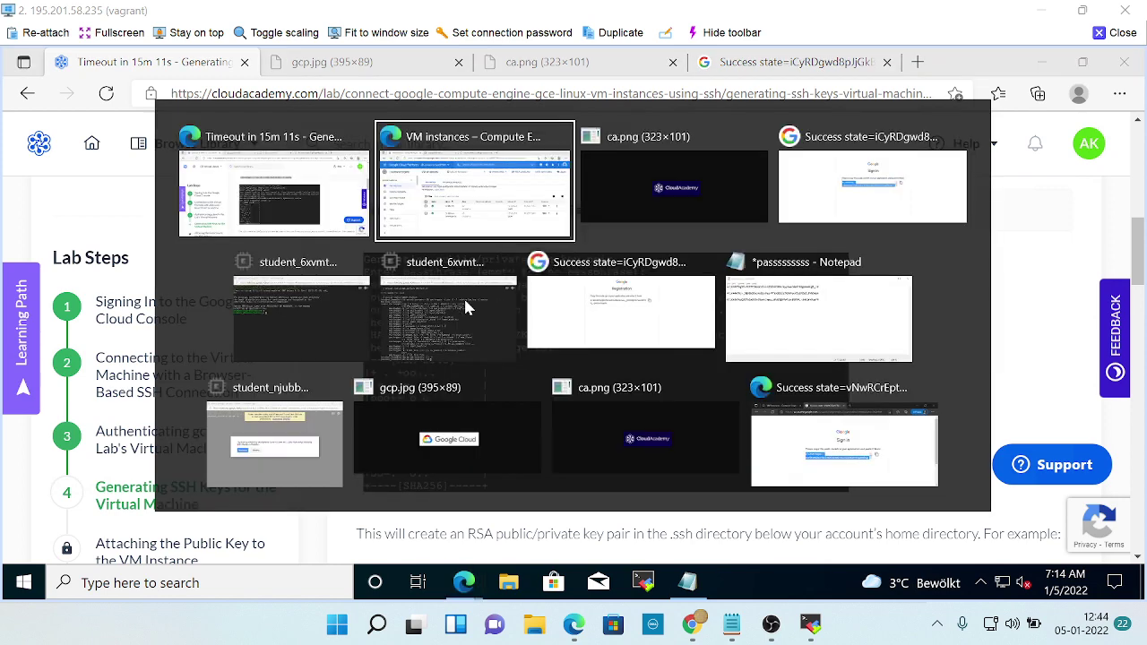
key("alt+Tab")
key("alt+Tab")
key("alt+Tab")
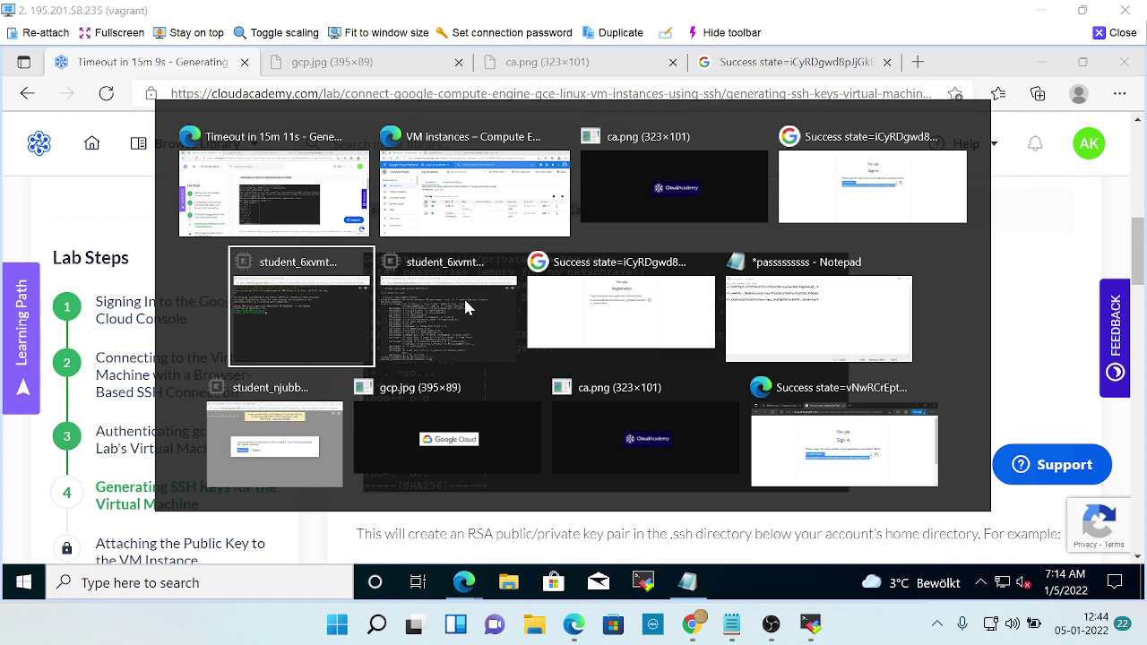
key("alt+Tab")
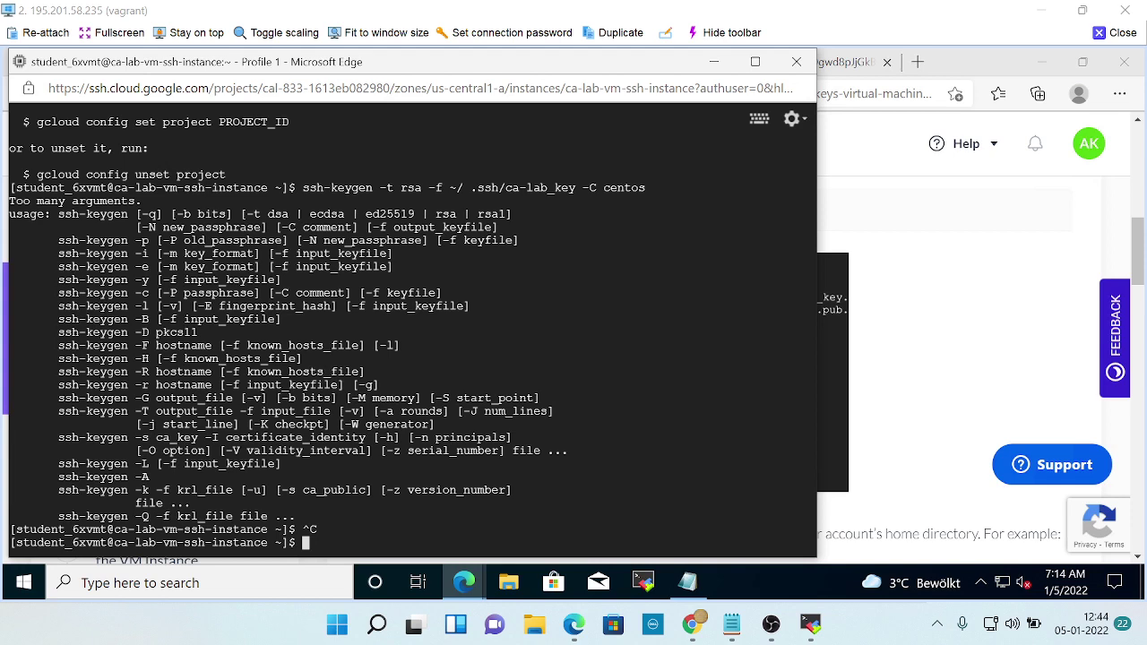
key("Return")
key("Return")
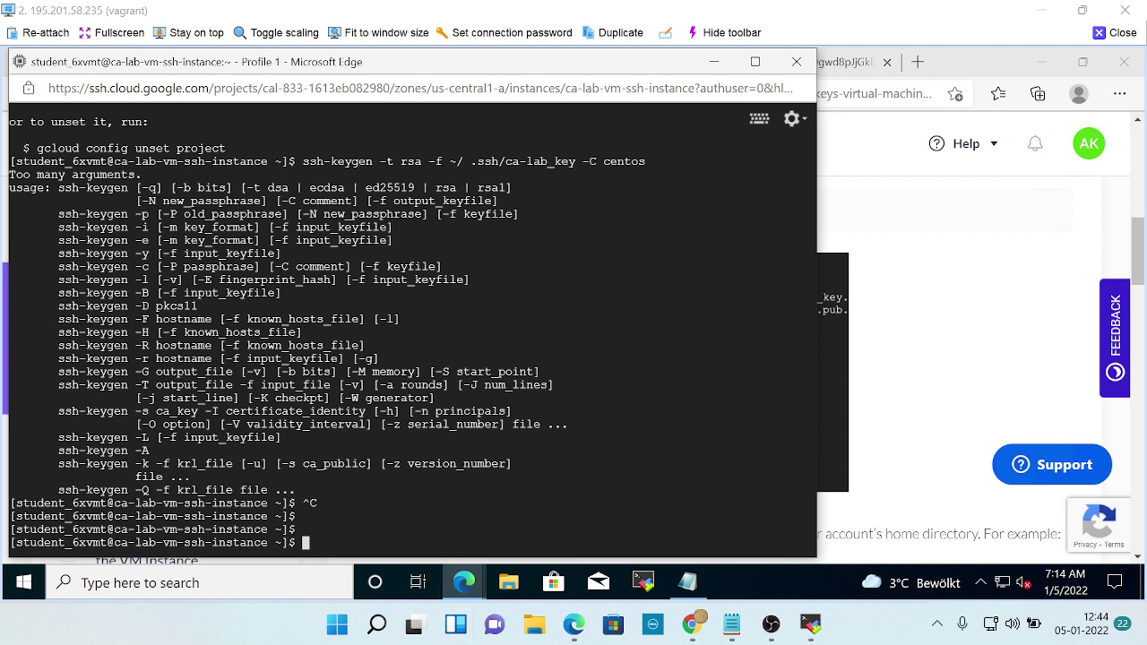
scroll(412, 331, "up", 2)
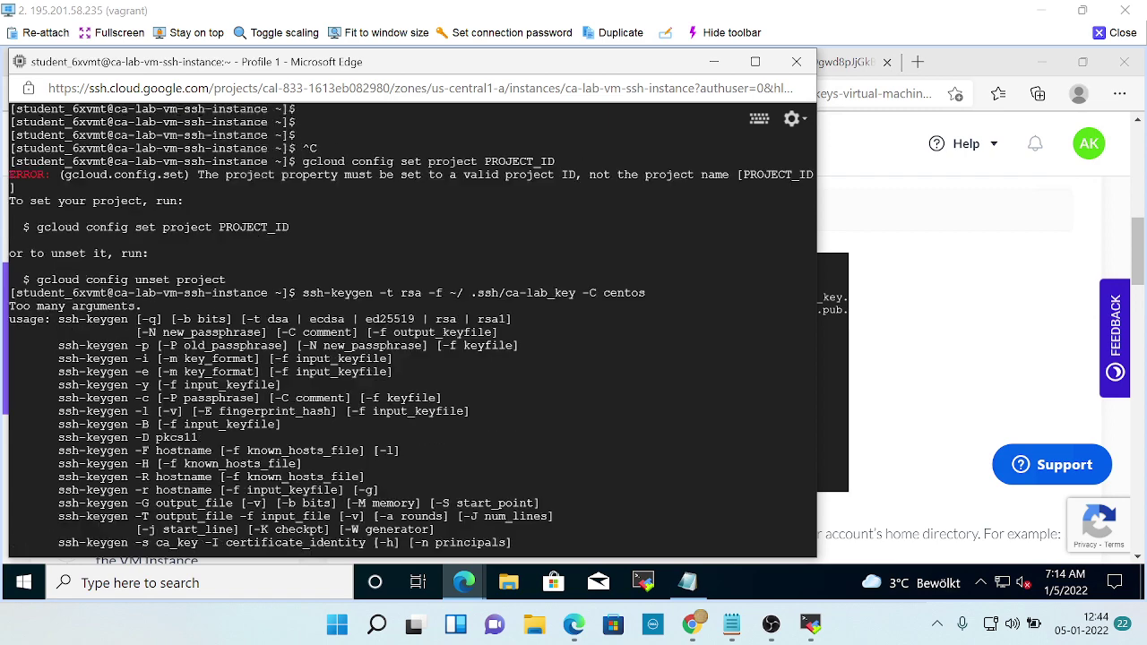
scroll(412, 331, "down", 2)
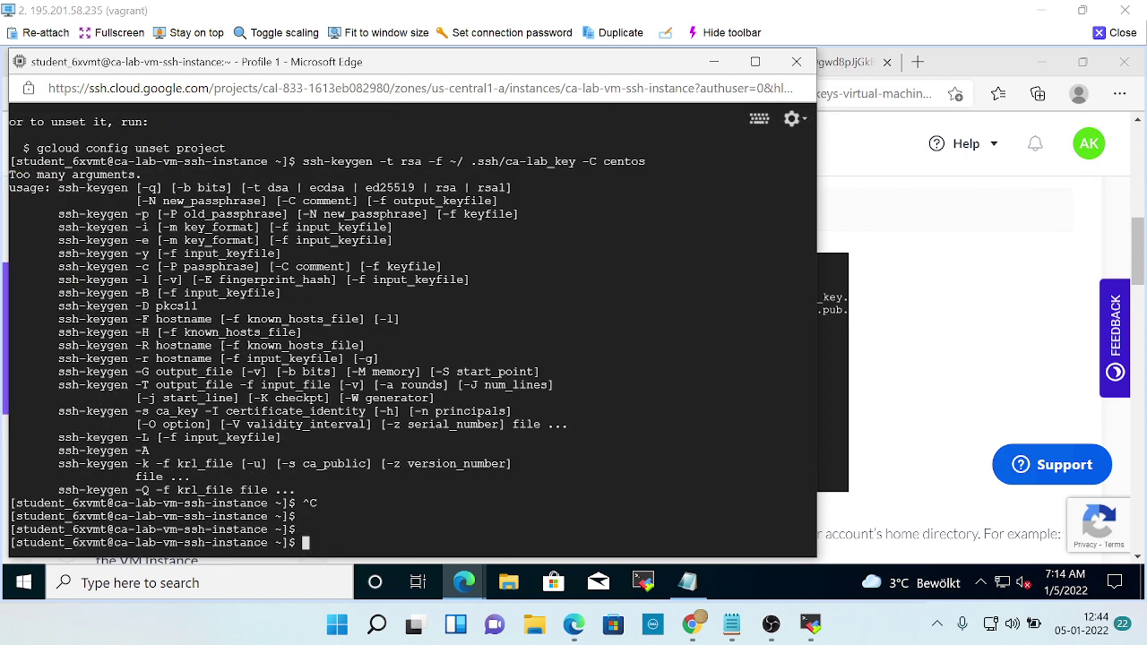
scroll(412, 332, "up", 8)
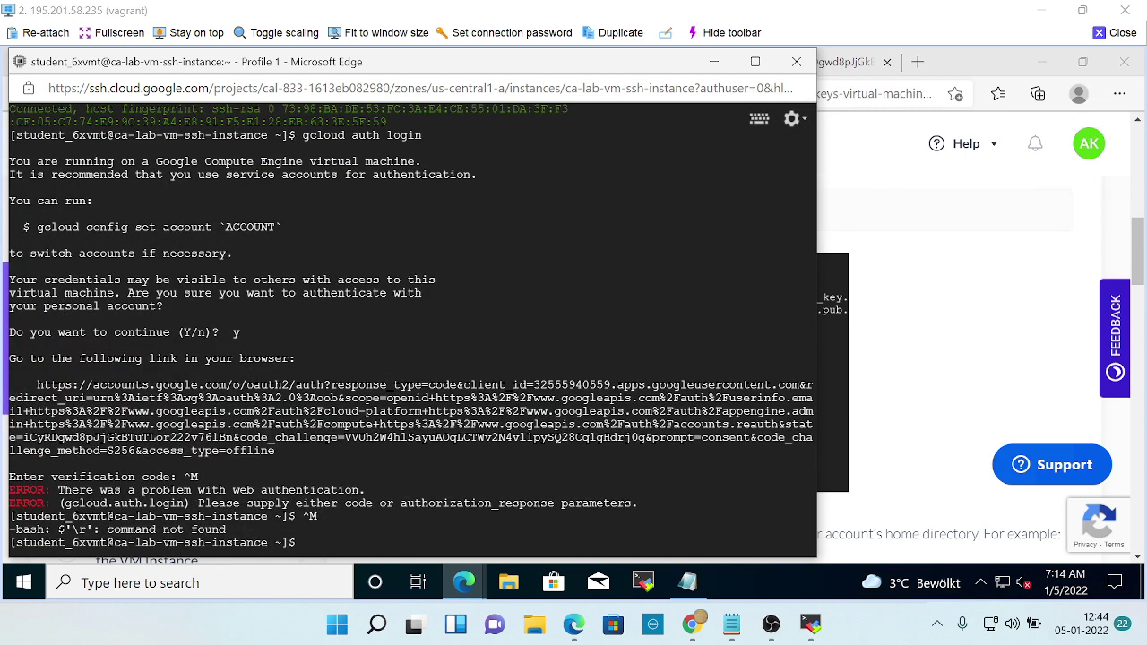
scroll(412, 331, "down", 8)
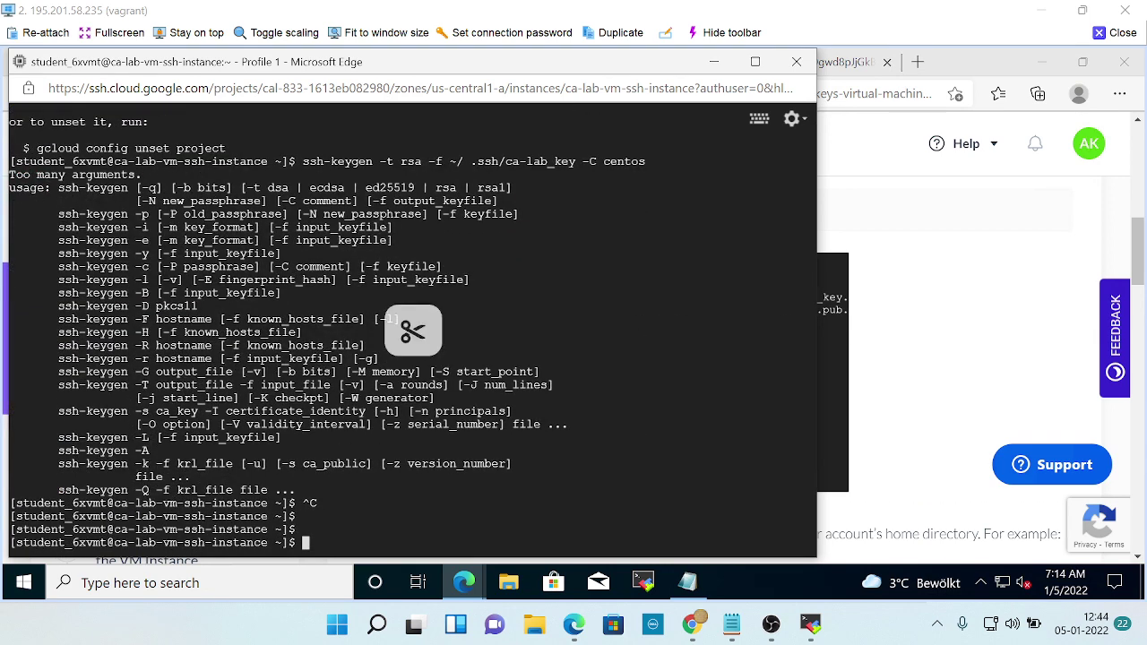
key("ctrl+v")
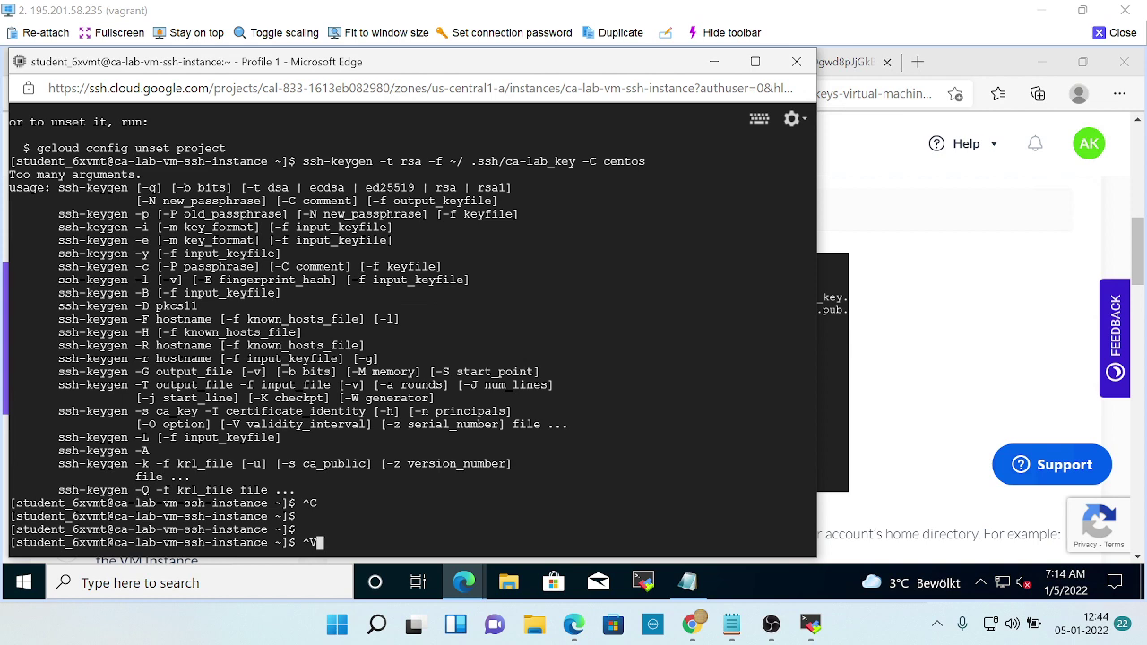
Clear the stray ^V, then copy the ssh-keygen -t rsa -f ~/.ssh/ca-lab_key -C centos command via Copy code.
key("BackSpace")
left_click(862, 374)
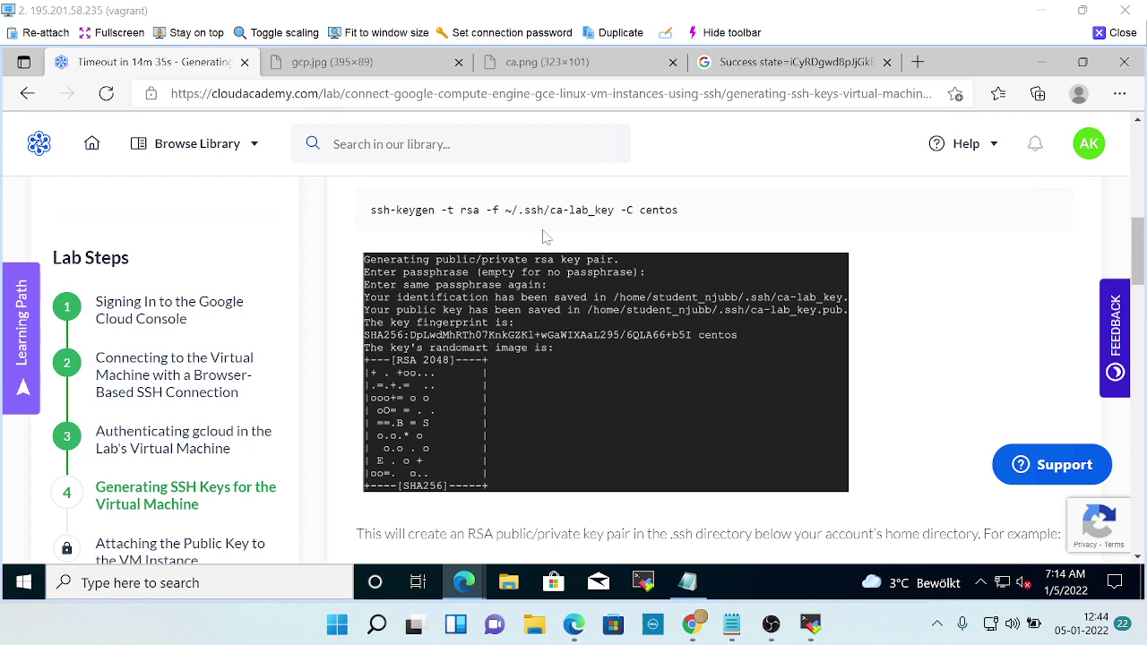
scroll(629, 313, "down", 3)
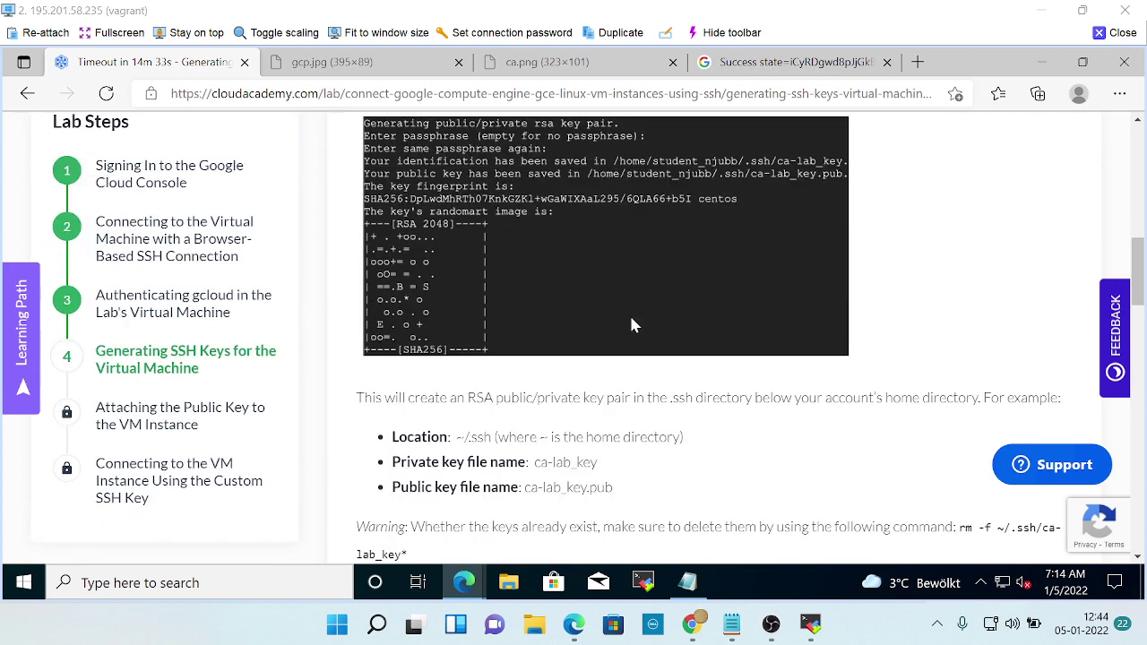
scroll(631, 319, "up", 3)
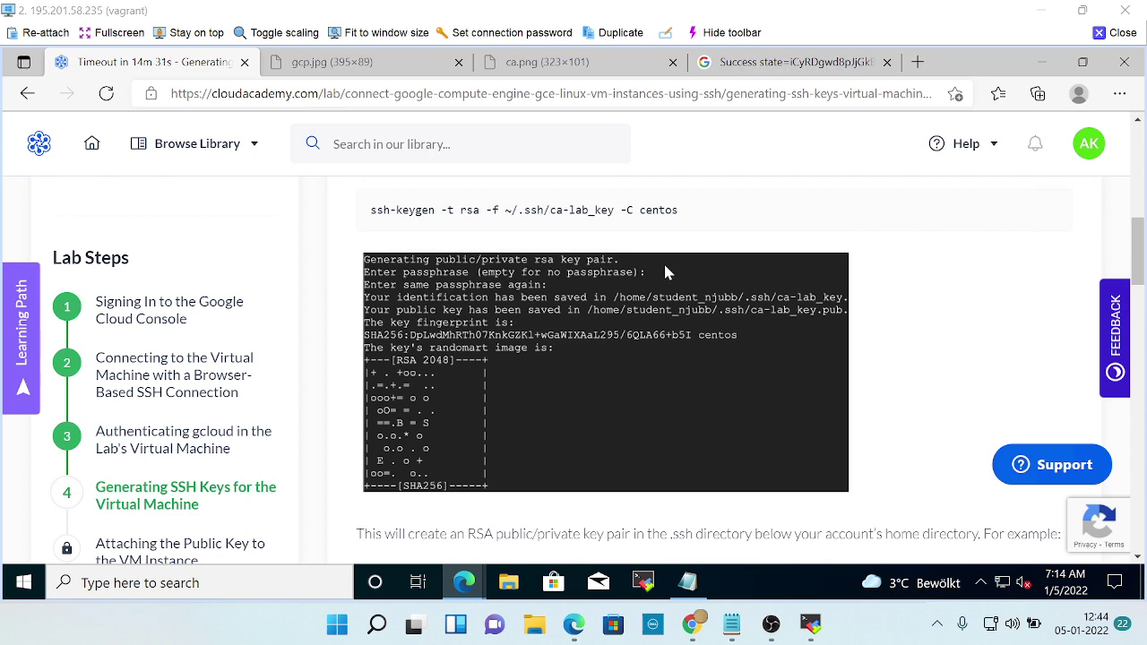
scroll(663, 261, "down", 3)
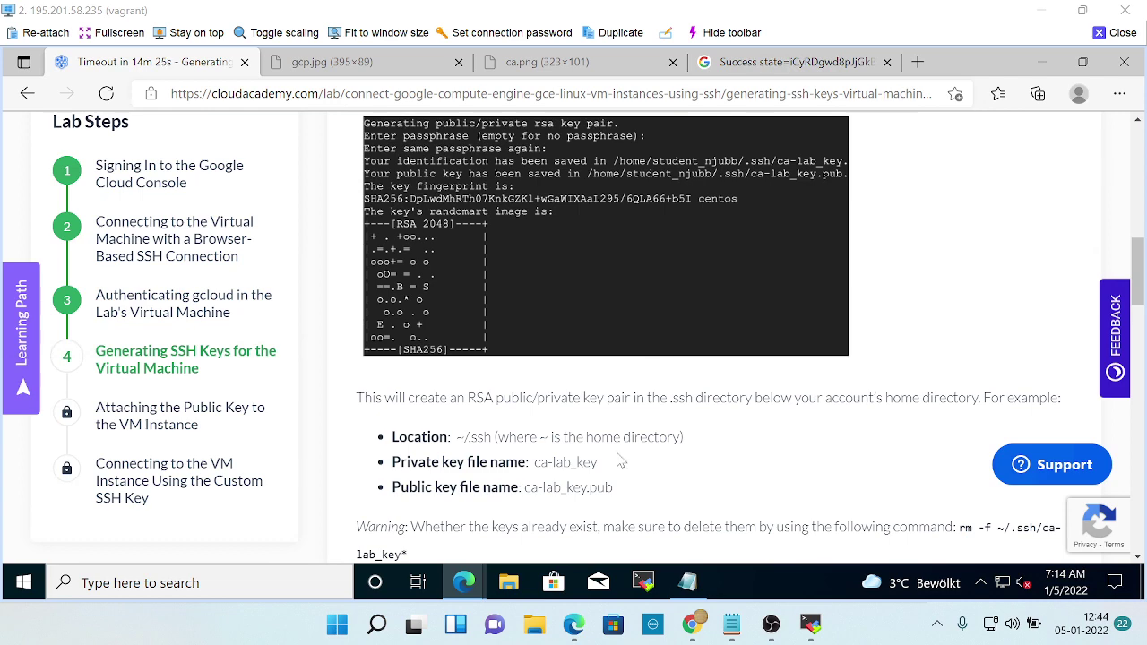
scroll(618, 457, "down", 2)
scroll(614, 455, "down", 3)
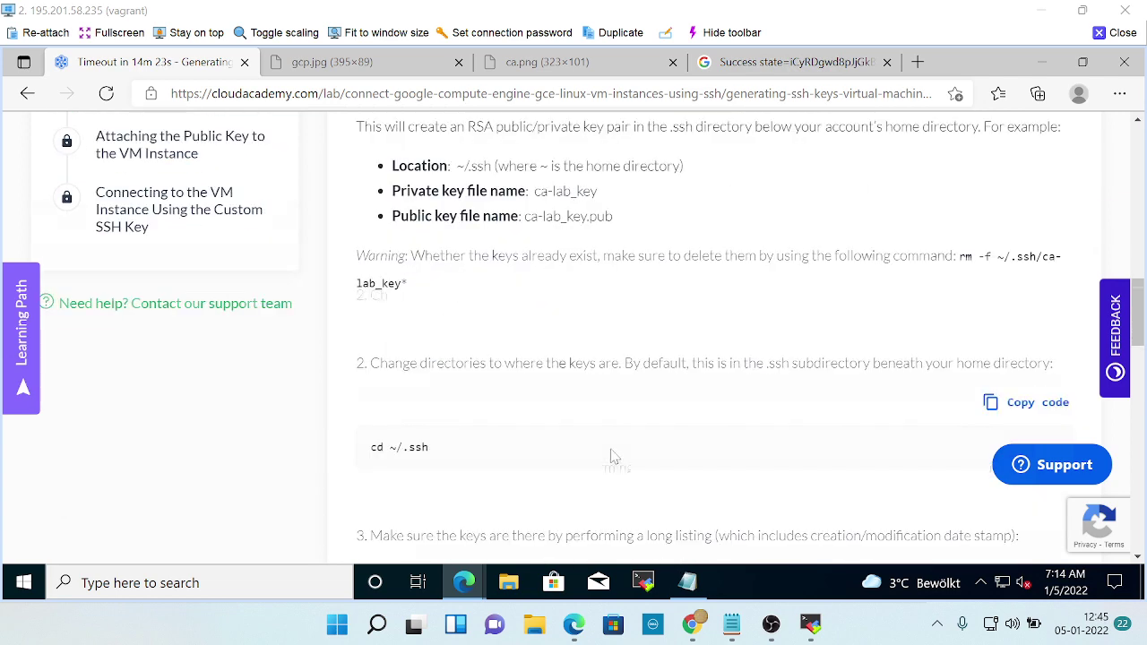
scroll(615, 456, "up", 6)
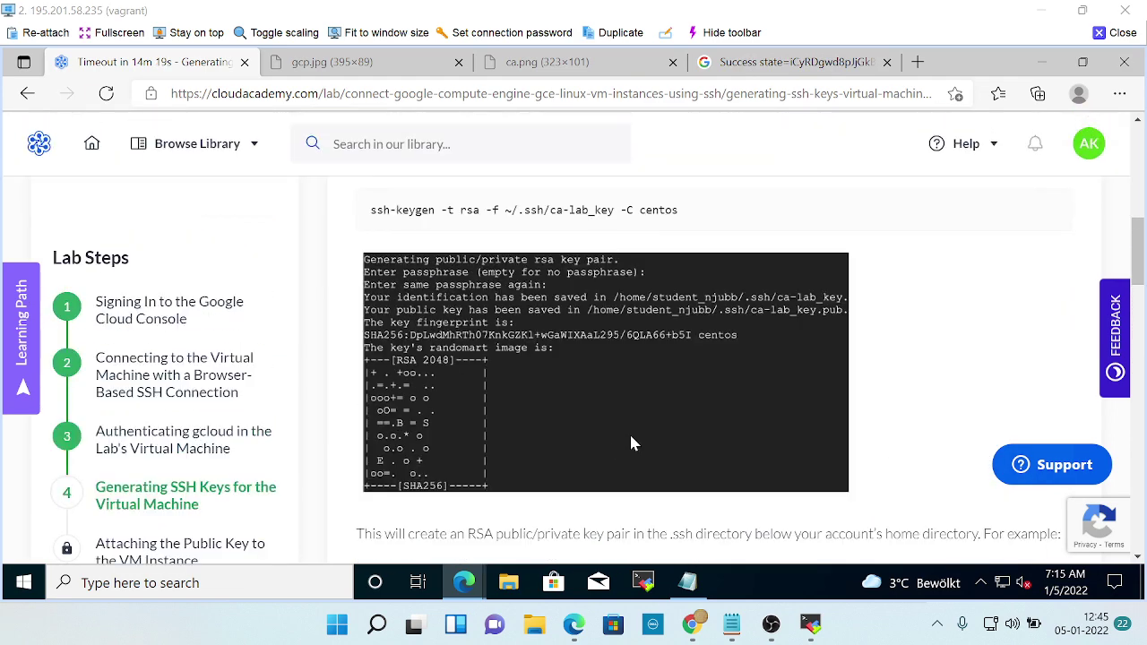
scroll(914, 279, "up", 2)
left_click(1033, 235)
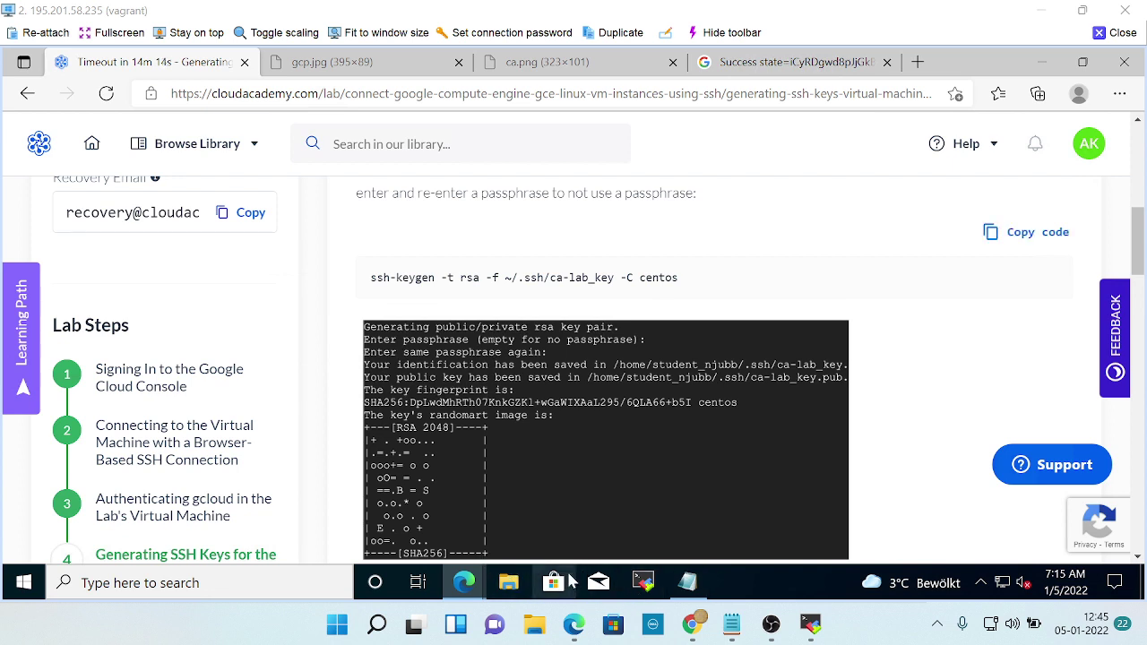
key("alt+Tab")
key("alt+Tab")
key("alt+Tab")
key("alt+Tab")
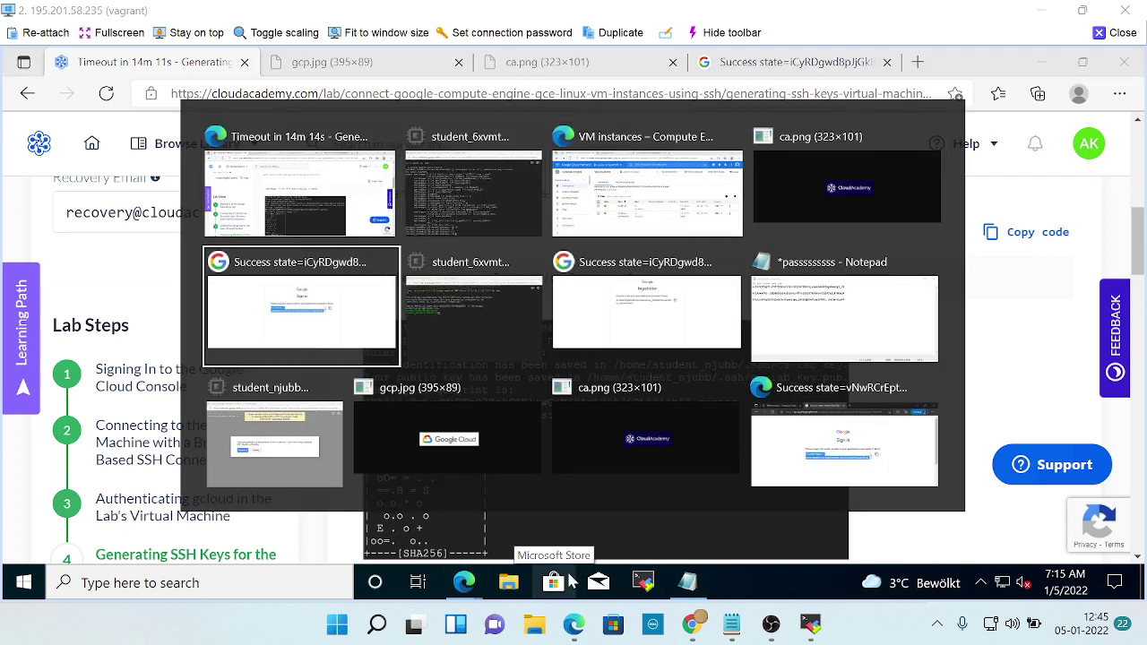
key("alt+Tab")
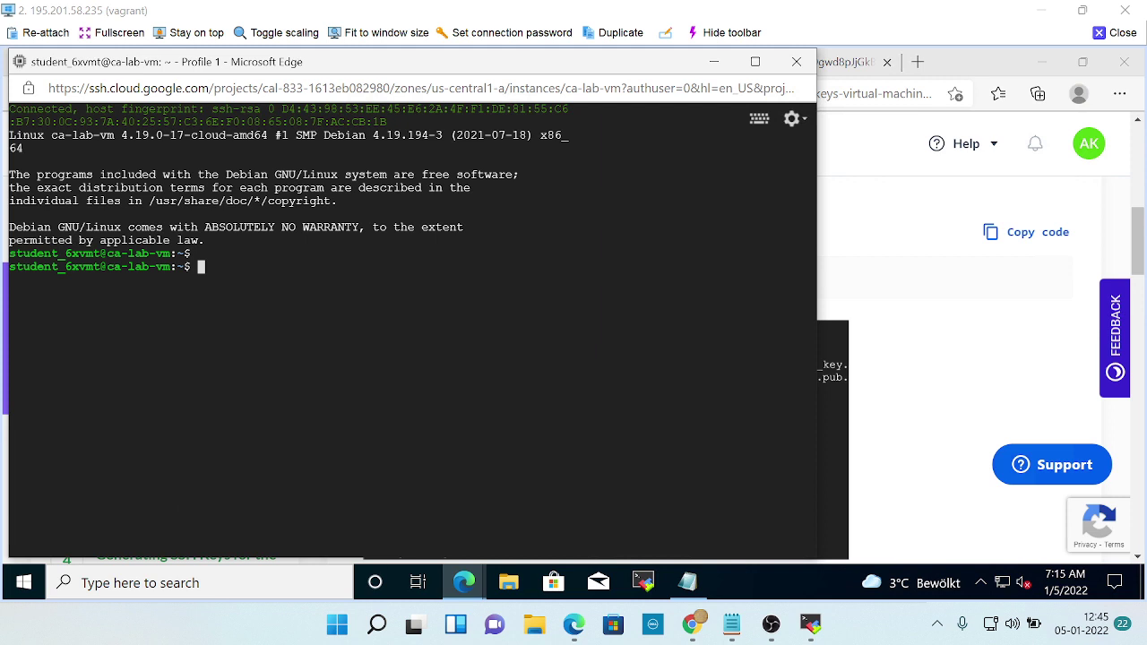
Select the last terminal line, then close the ca-lab-vm SSH window and confirm Leave.
triple_click(98, 266)
left_click(795, 62)
left_click(499, 185)
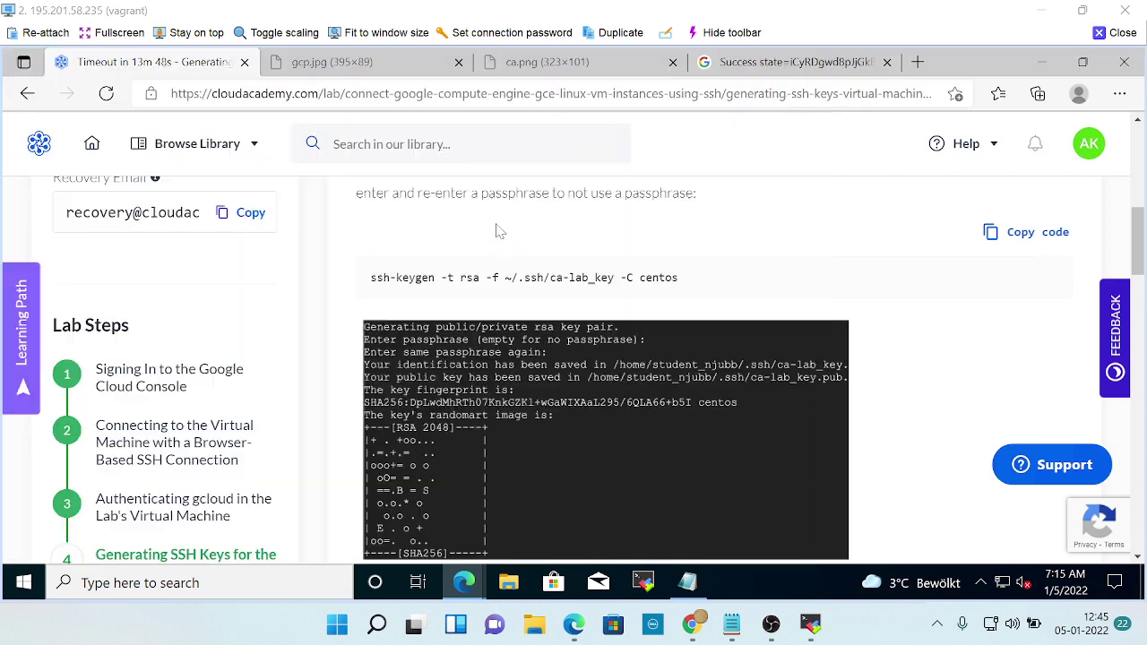
Close the gcp.jpg, ca.png and Google sign-in success tabs, keeping the lab tab open.
scroll(753, 380, "up", 10)
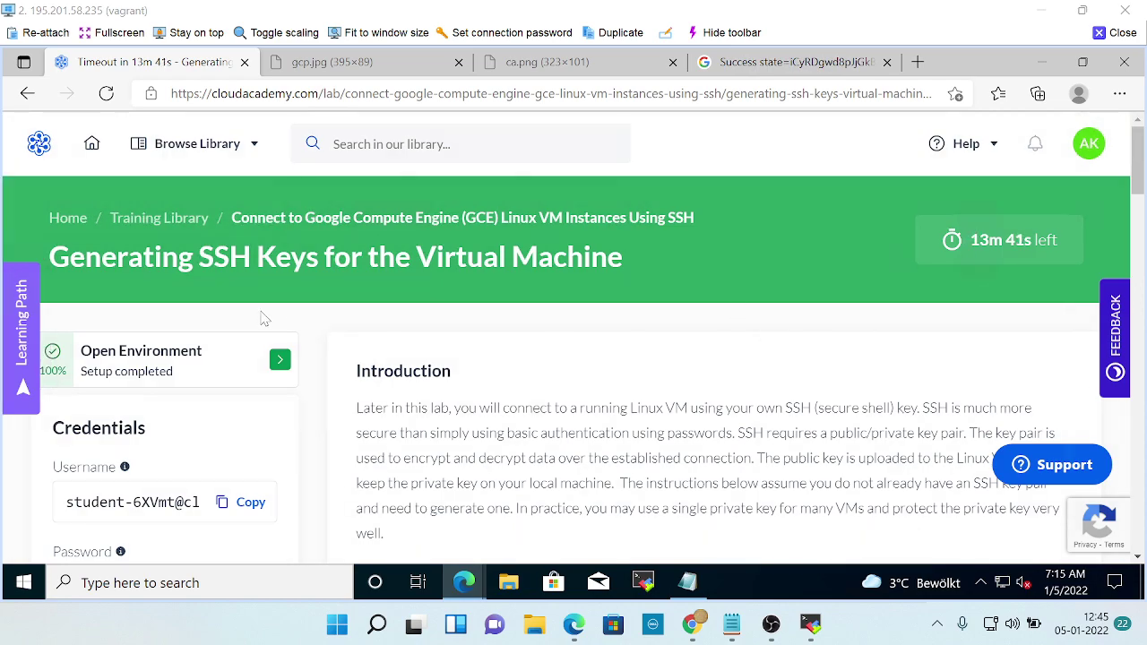
scroll(256, 318, "down", 2)
scroll(251, 318, "down", 6)
scroll(440, 333, "up", 8)
left_click(261, 63)
left_click(235, 63)
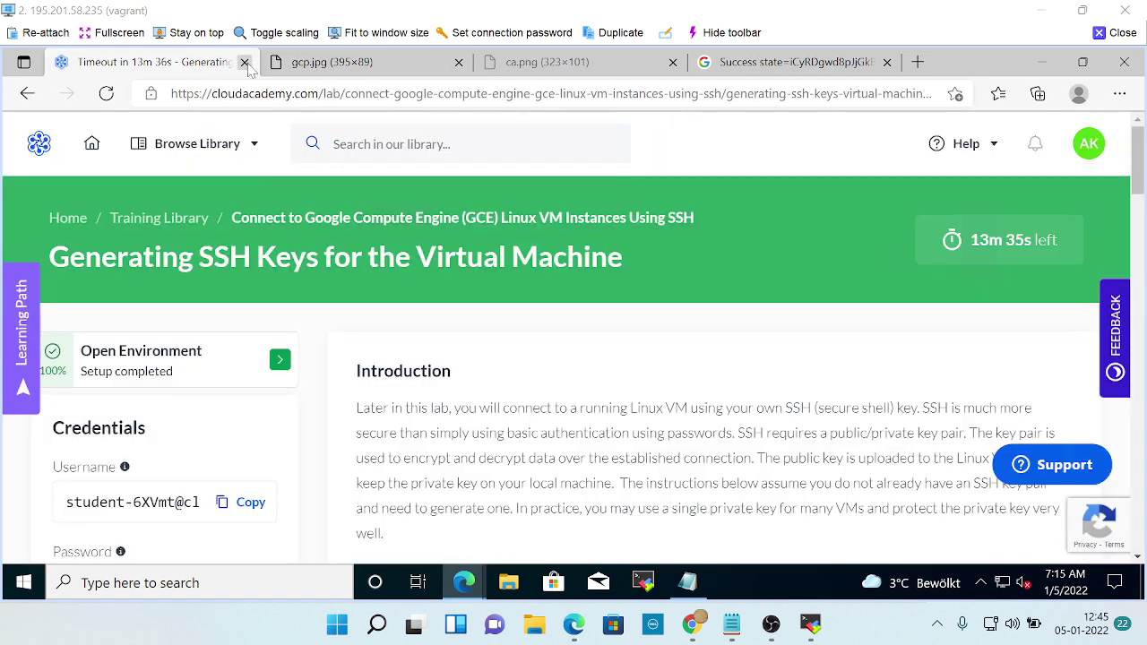
left_click(245, 61)
left_click(727, 191)
left_click(459, 63)
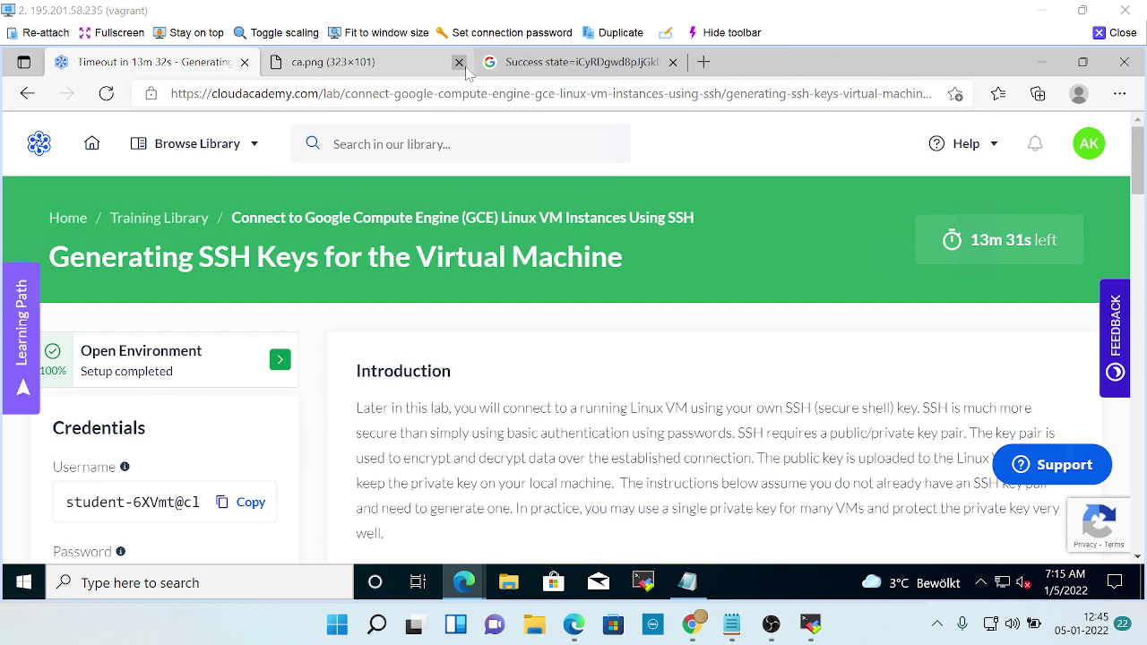
left_click(459, 63)
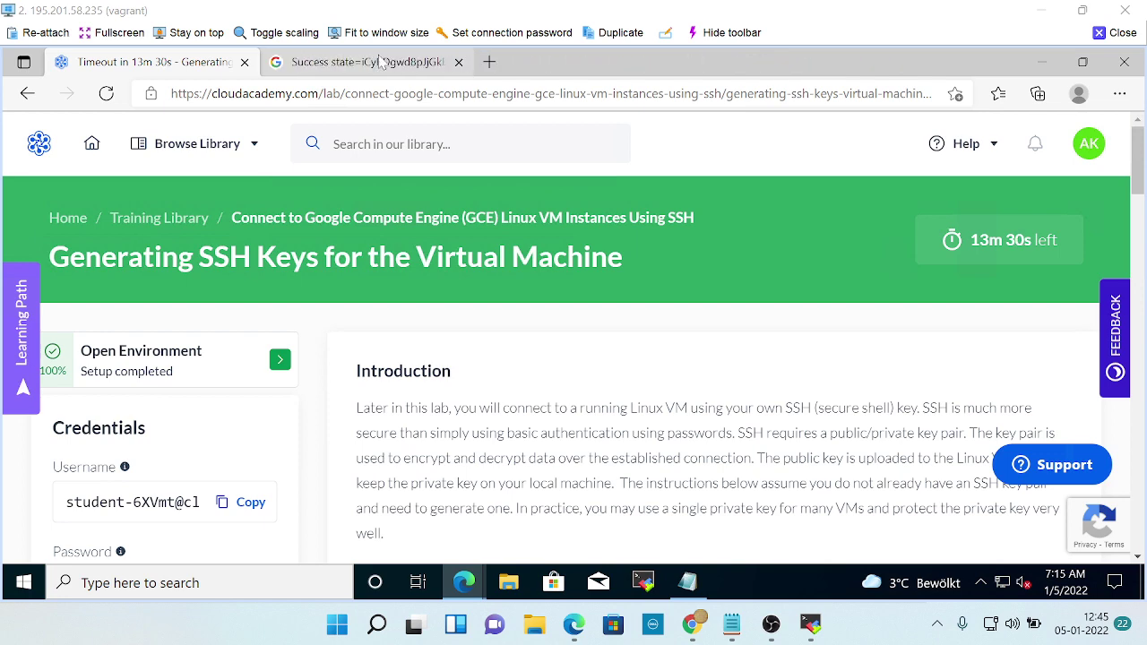
left_click(381, 61)
left_click(458, 63)
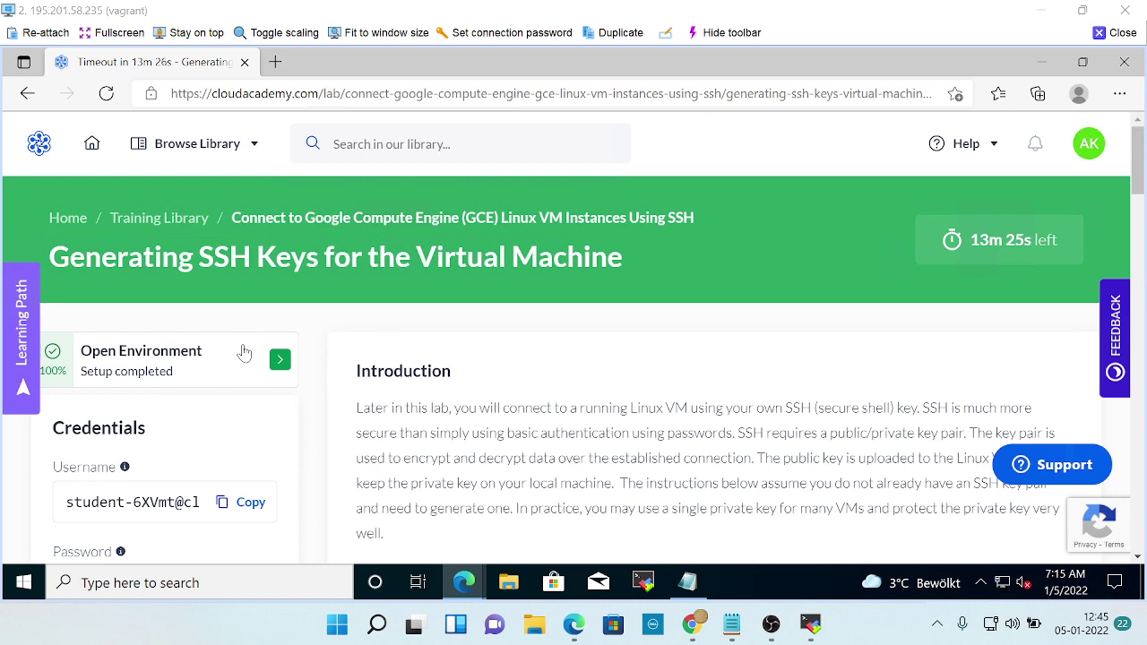
scroll(691, 404, "down", 3)
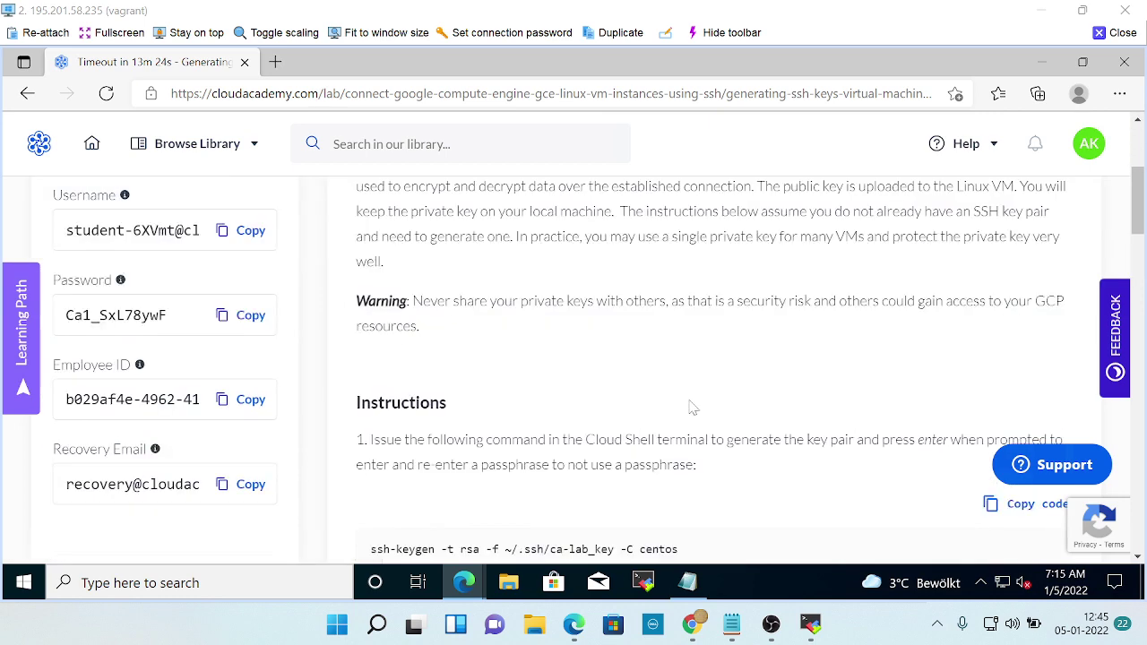
scroll(691, 404, "up", 3)
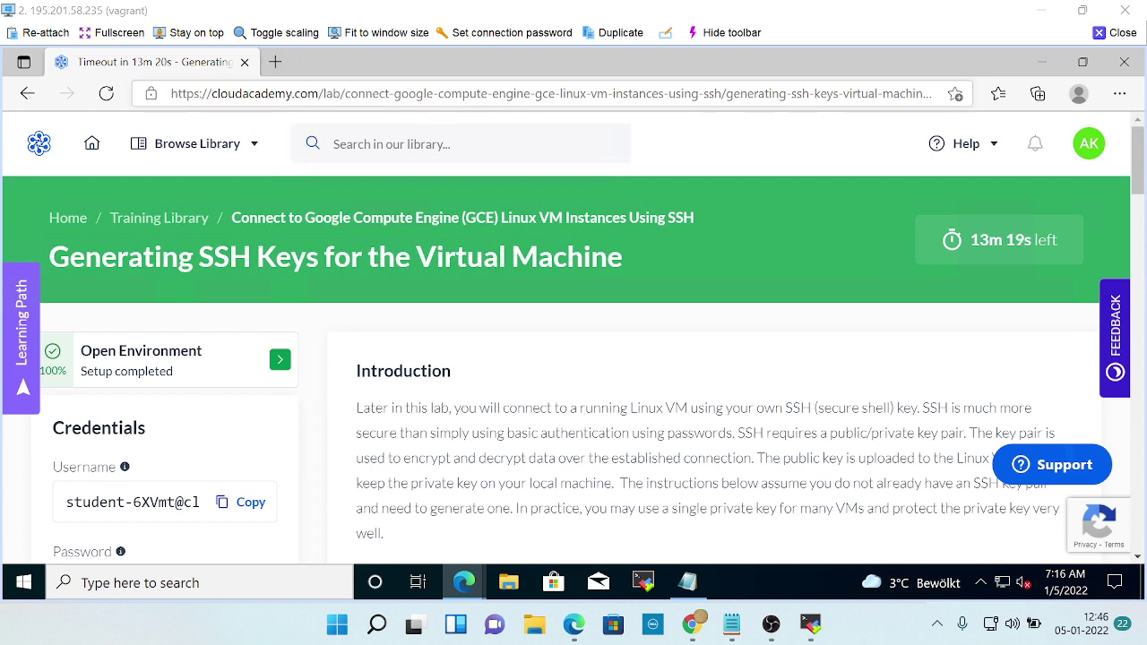
Copy the lab page URL, close its tab with Leave, and reopen it by pasting into a new tab.
left_click(371, 99)
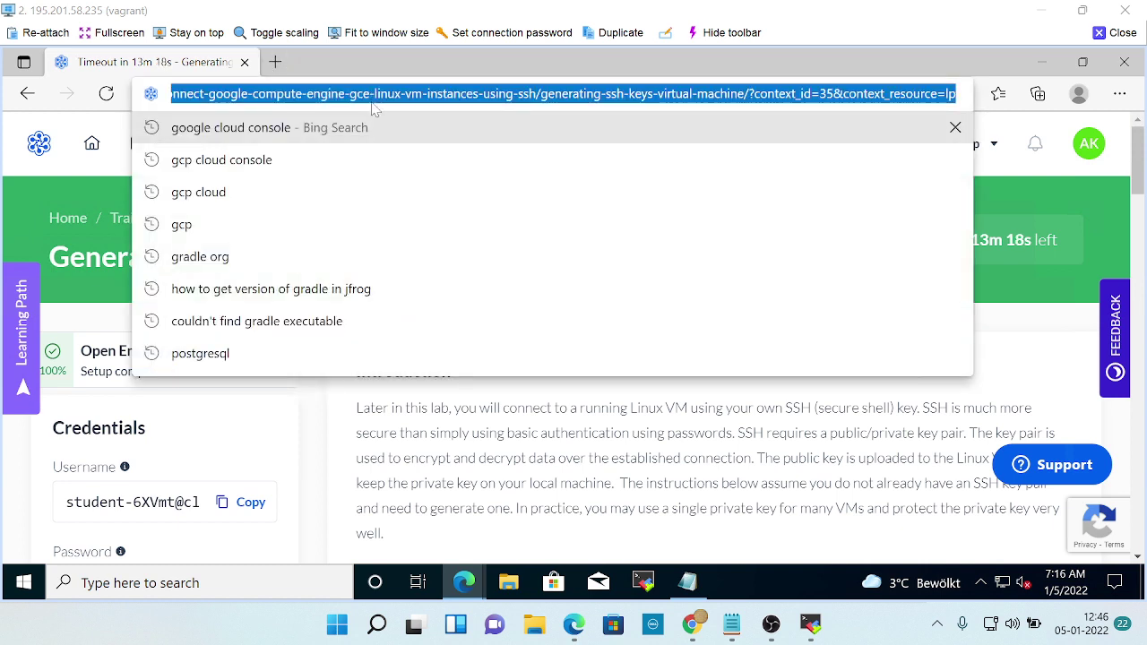
left_click(244, 63)
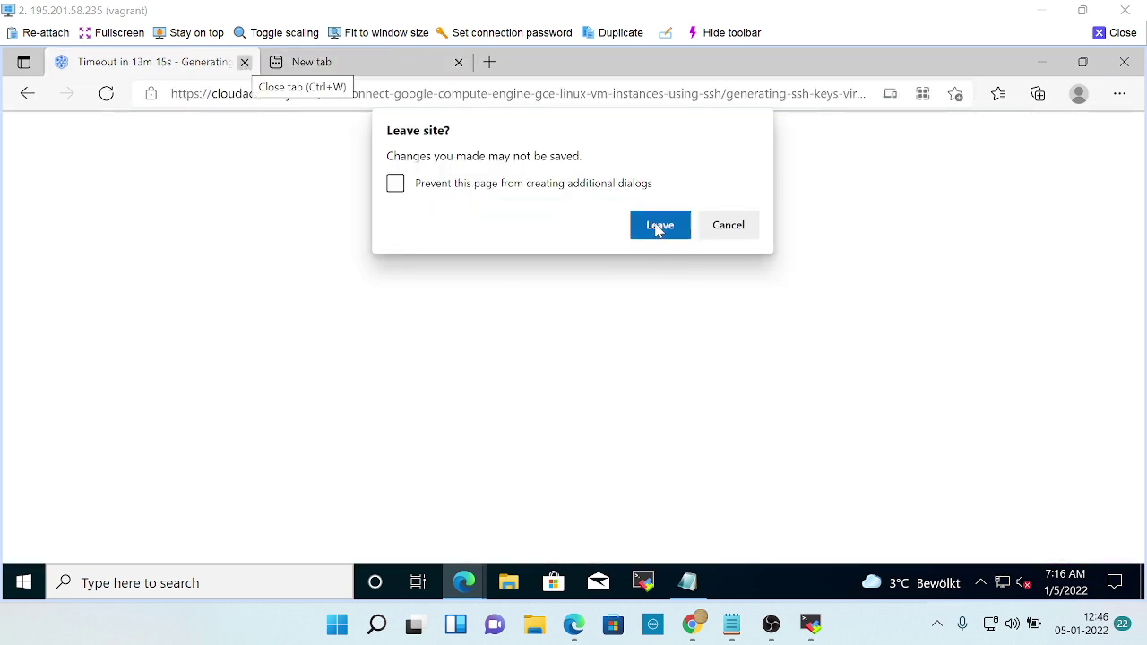
left_click(659, 227)
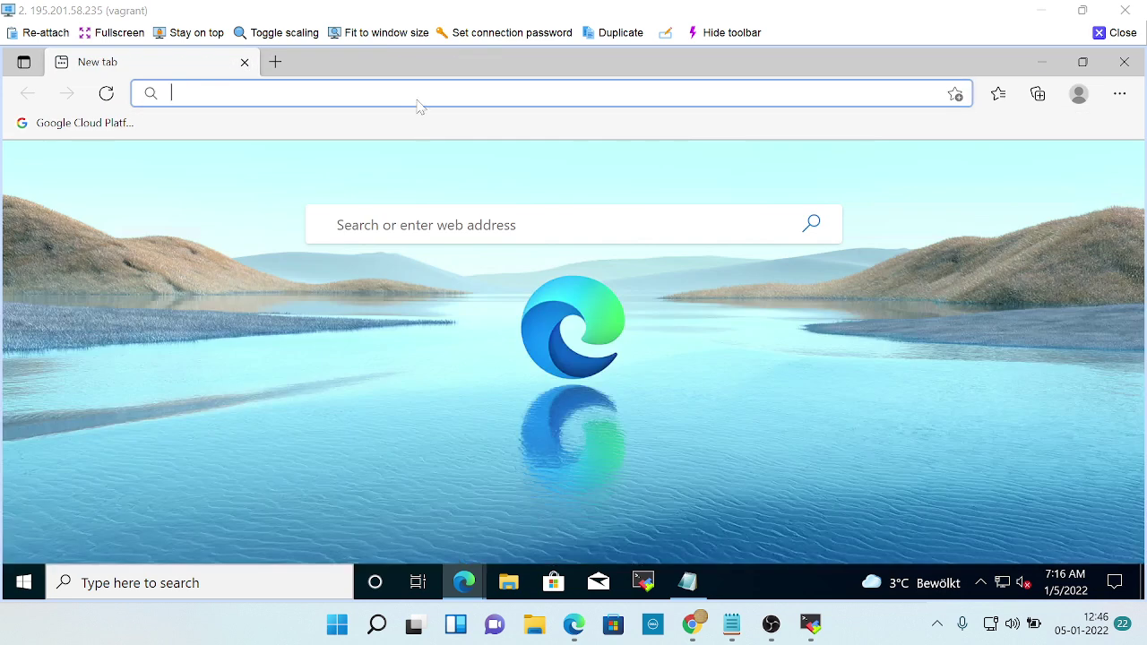
right_click(417, 107)
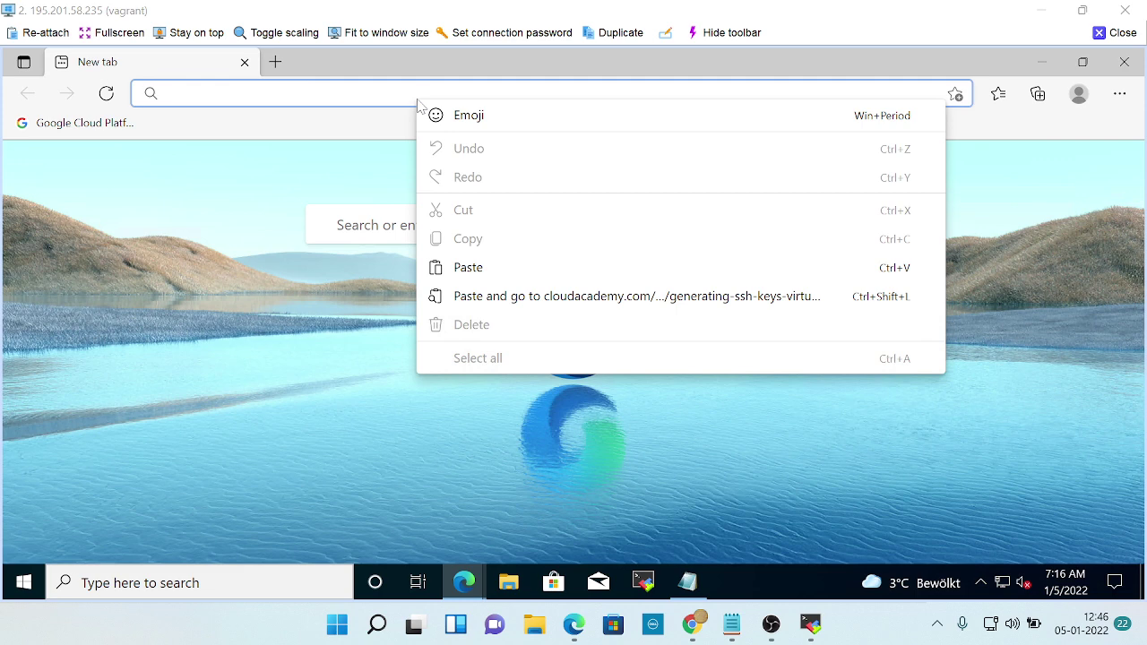
left_click(328, 100)
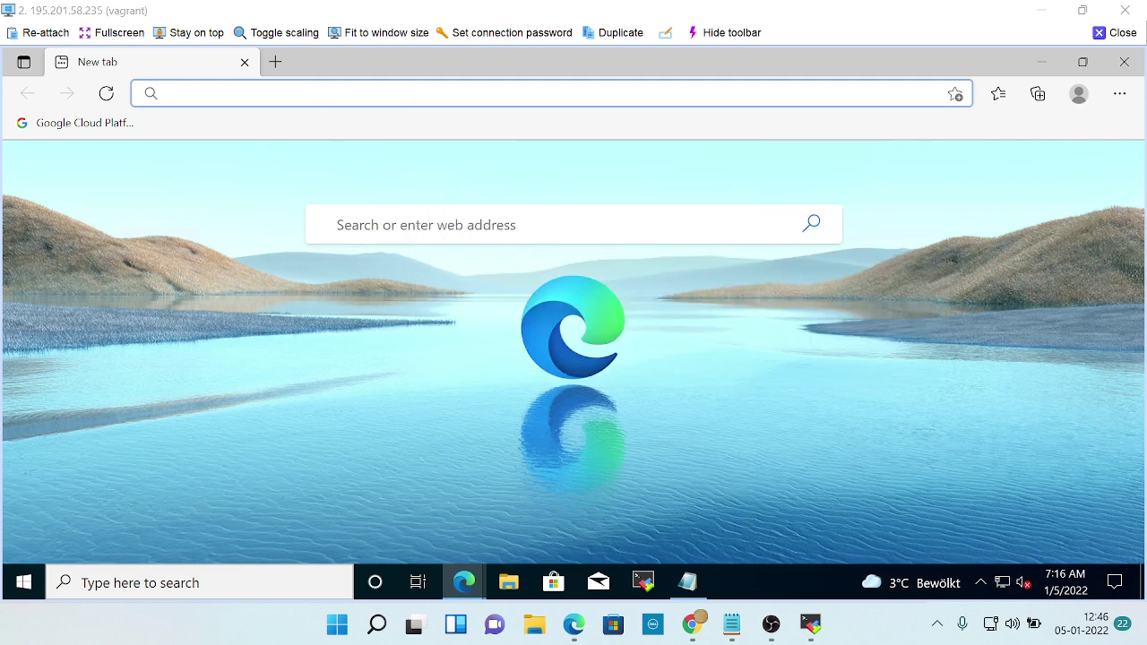
key("ctrl+v")
key("Return")
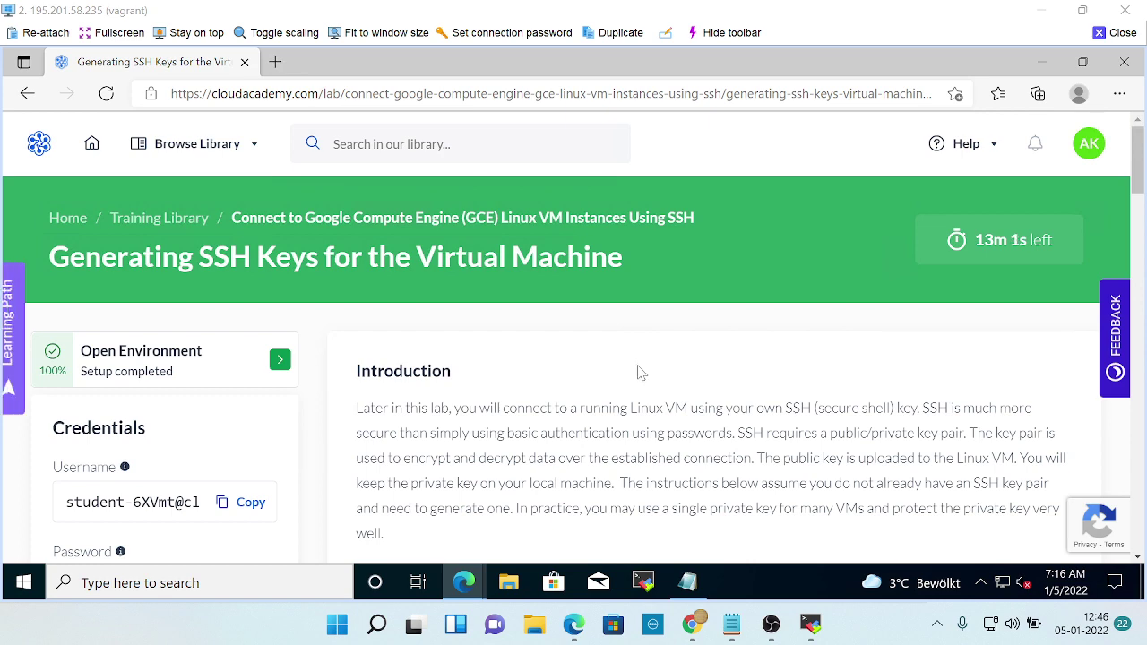
scroll(638, 373, "down", 2)
scroll(234, 394, "down", 3)
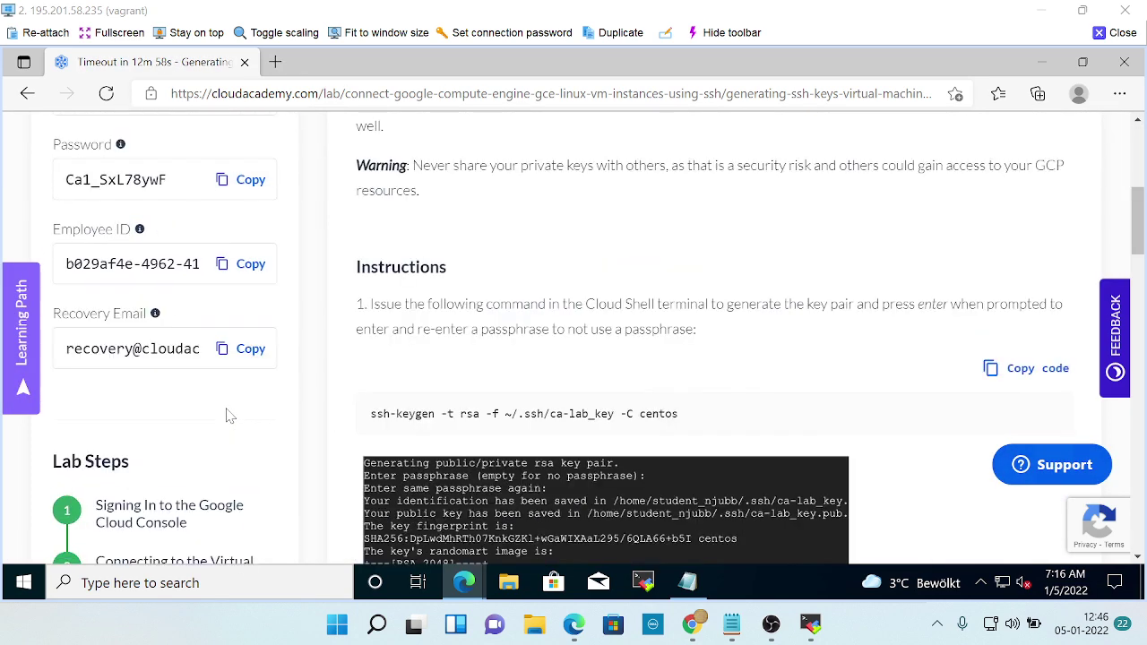
scroll(229, 412, "up", 2)
scroll(227, 415, "up", 3)
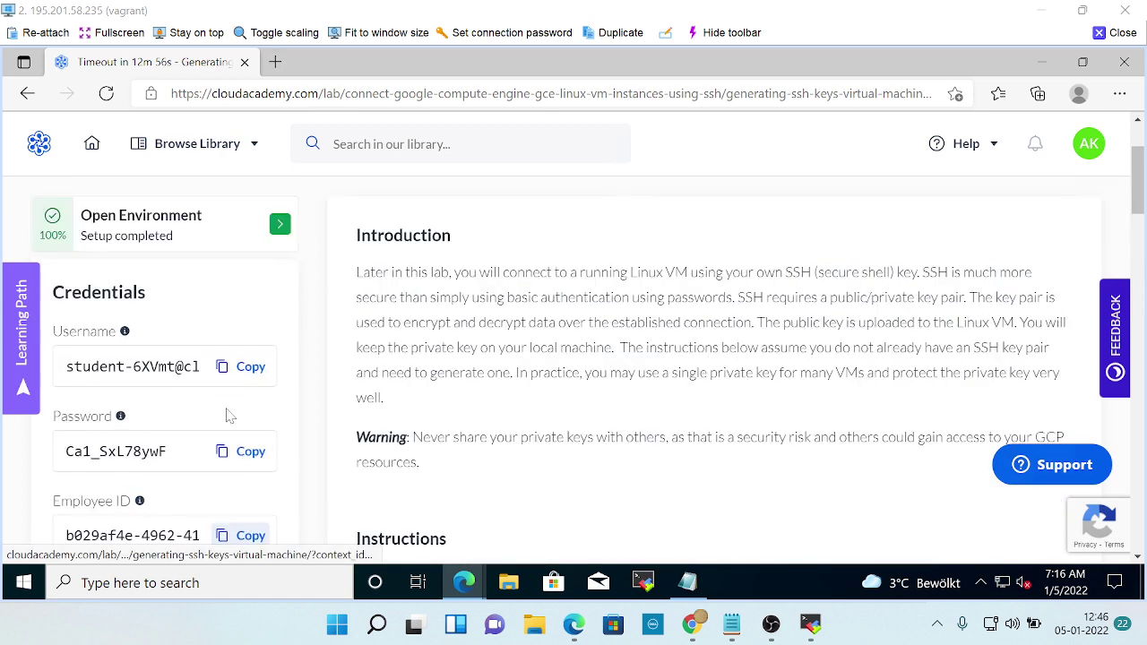
Copy the lab username and password into the Notepad notes, one per line.
scroll(227, 415, "down", 1)
left_click(249, 299)
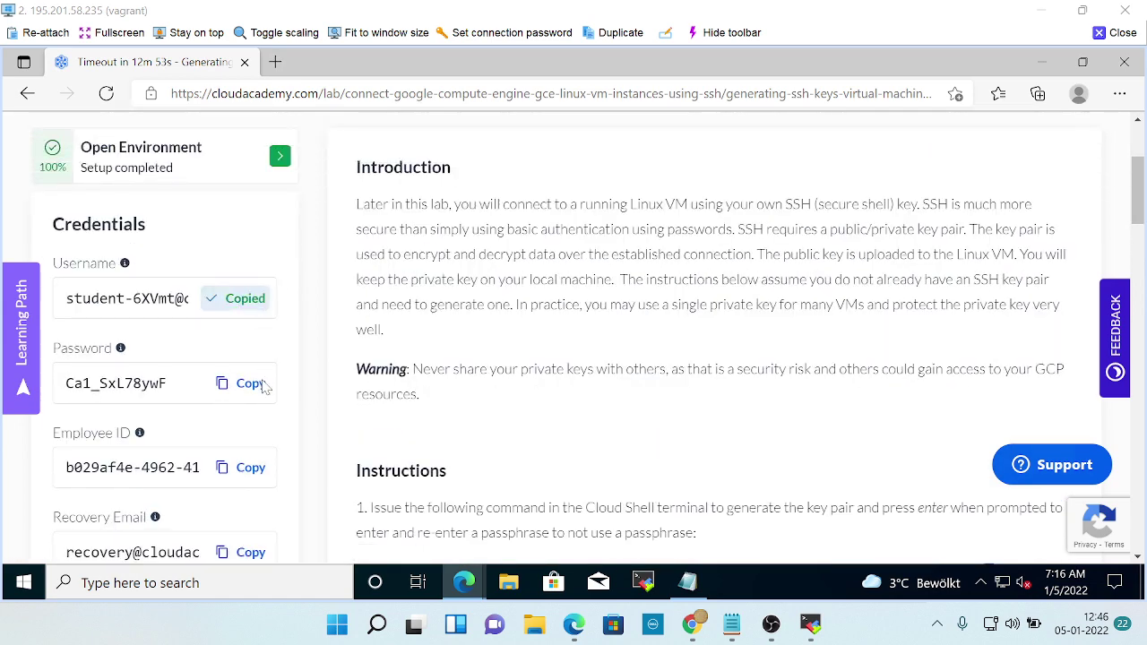
left_click(694, 587)
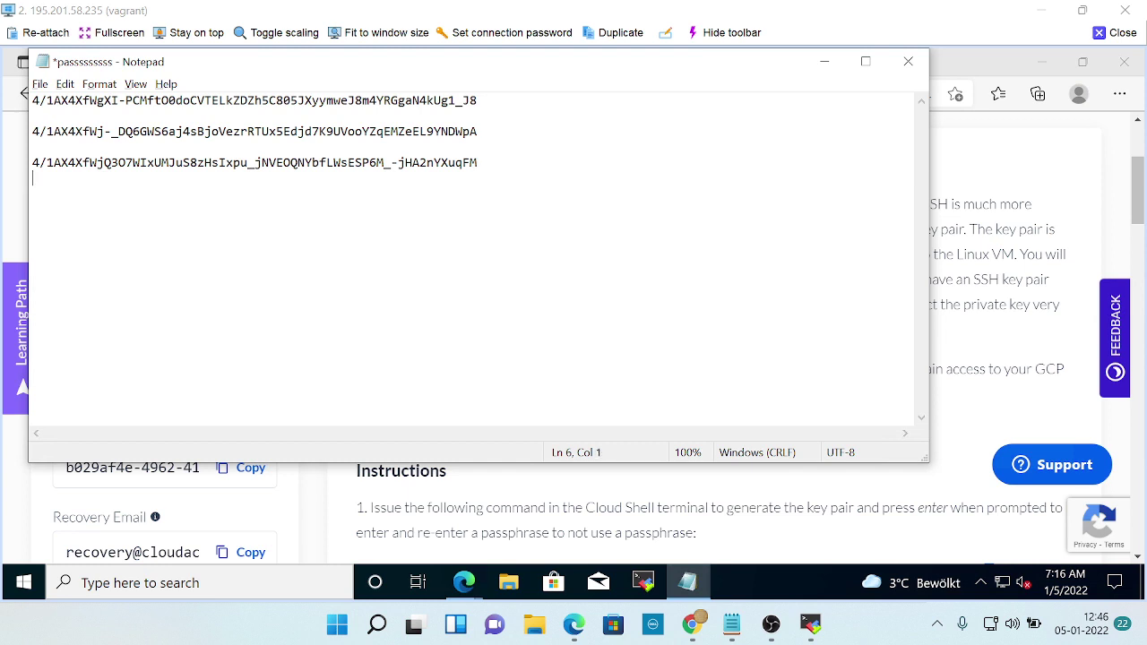
key("ctrl+v")
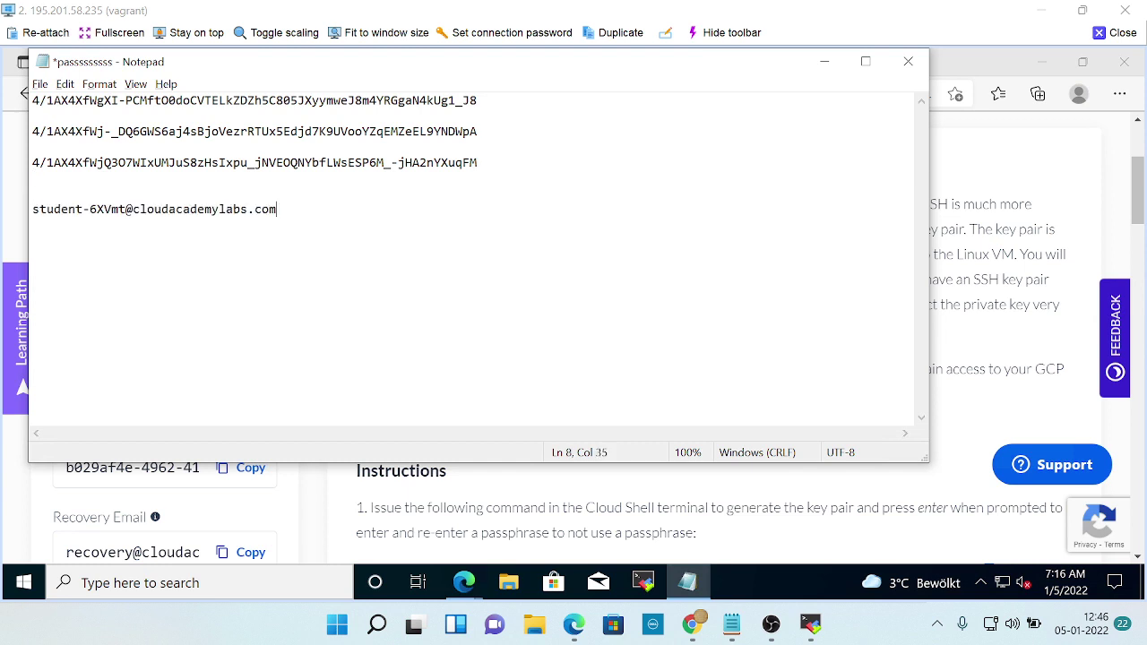
left_click(824, 61)
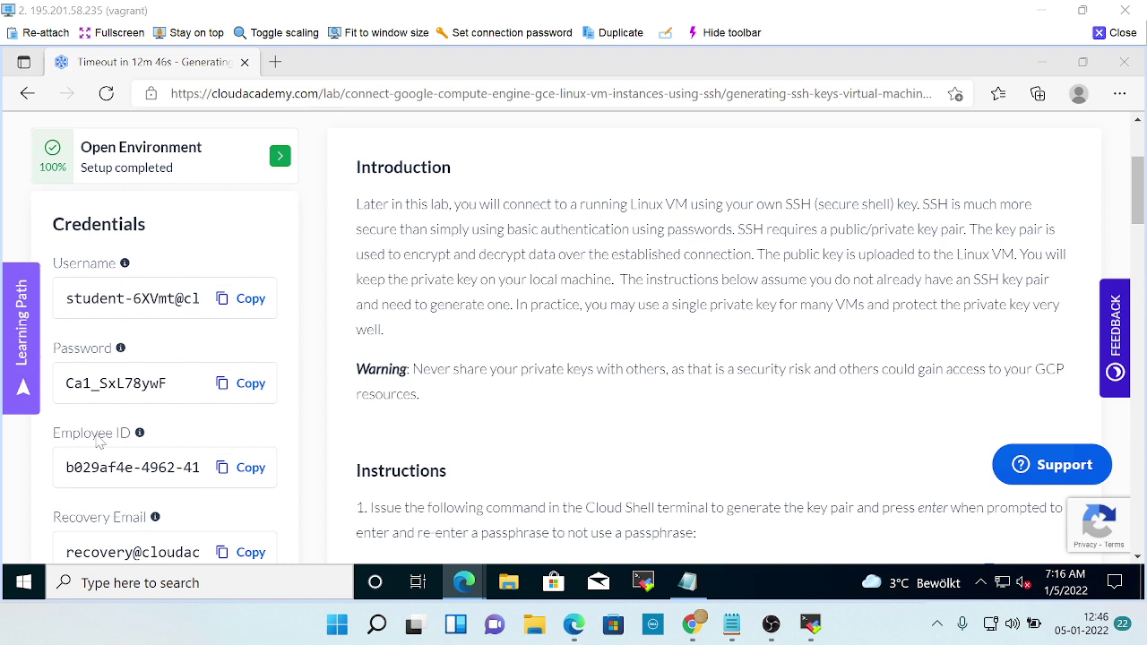
left_click(230, 382)
left_click(688, 582)
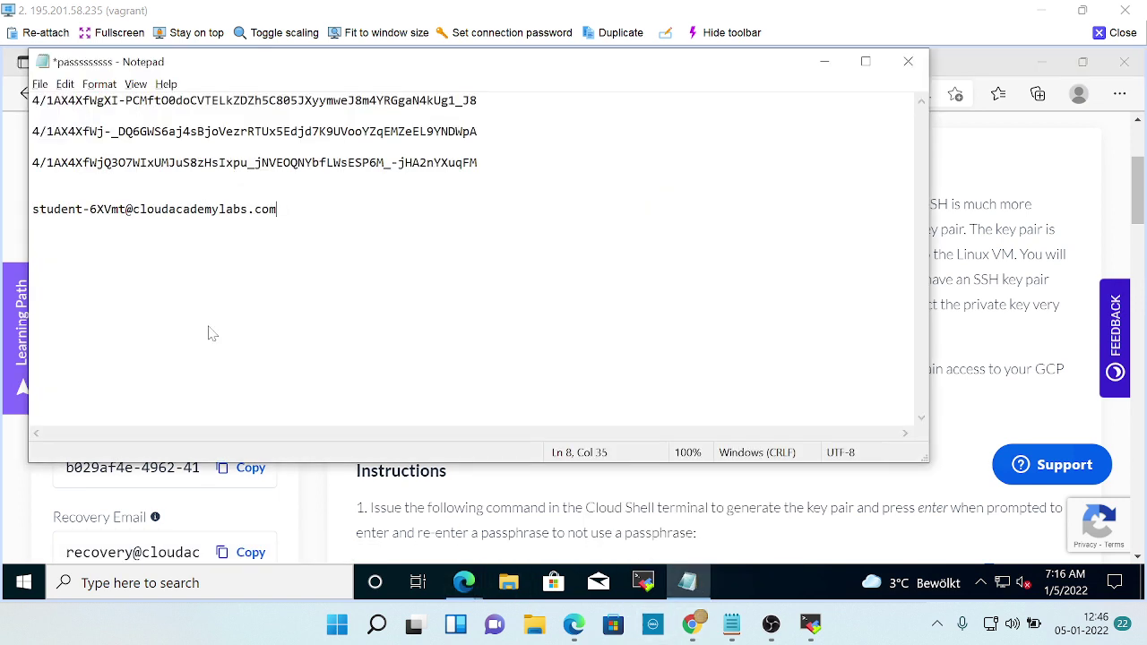
key("ctrl+v")
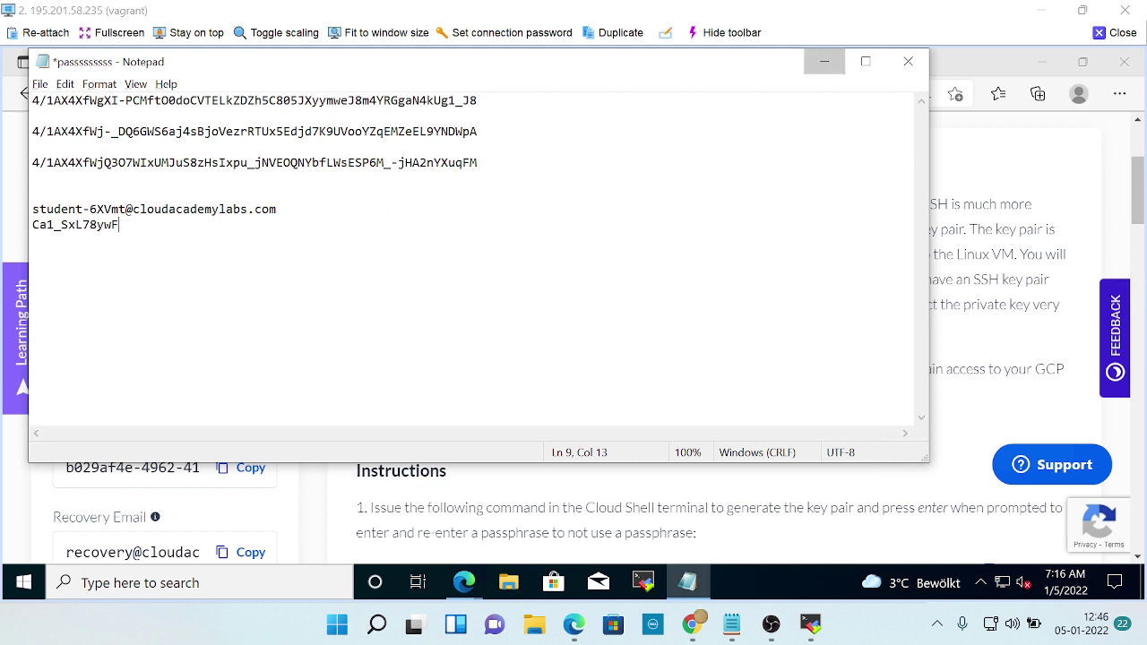
left_click(825, 61)
Add the lab's Employee ID on a new line in the notes.
left_click(242, 468)
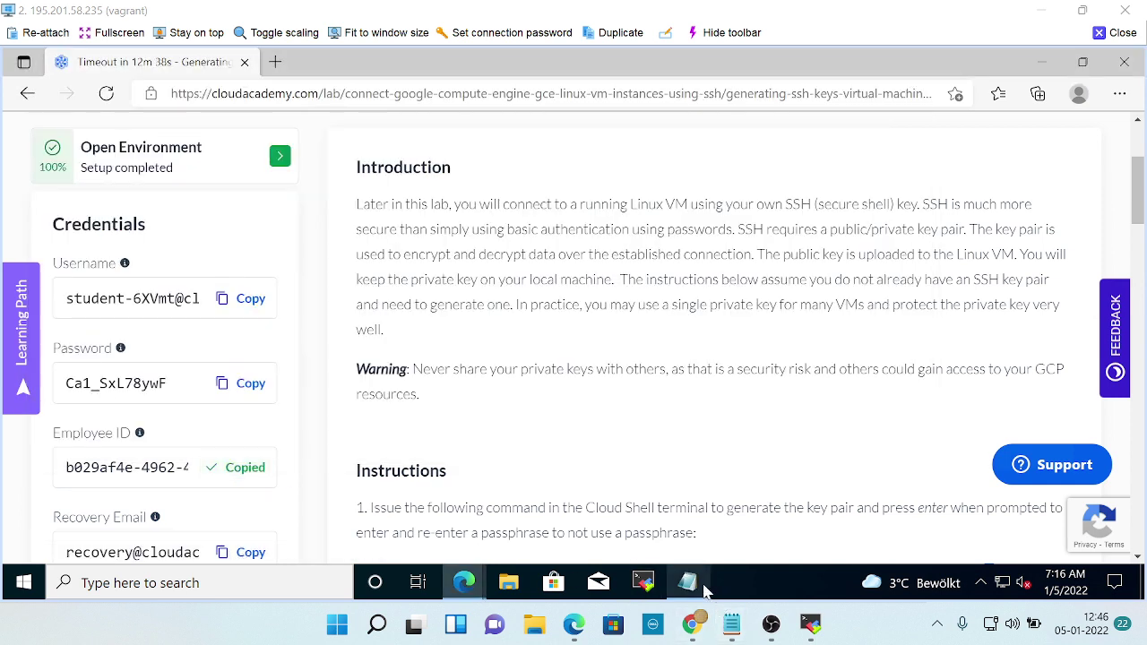
left_click(688, 582)
key("Return")
key("ctrl+v")
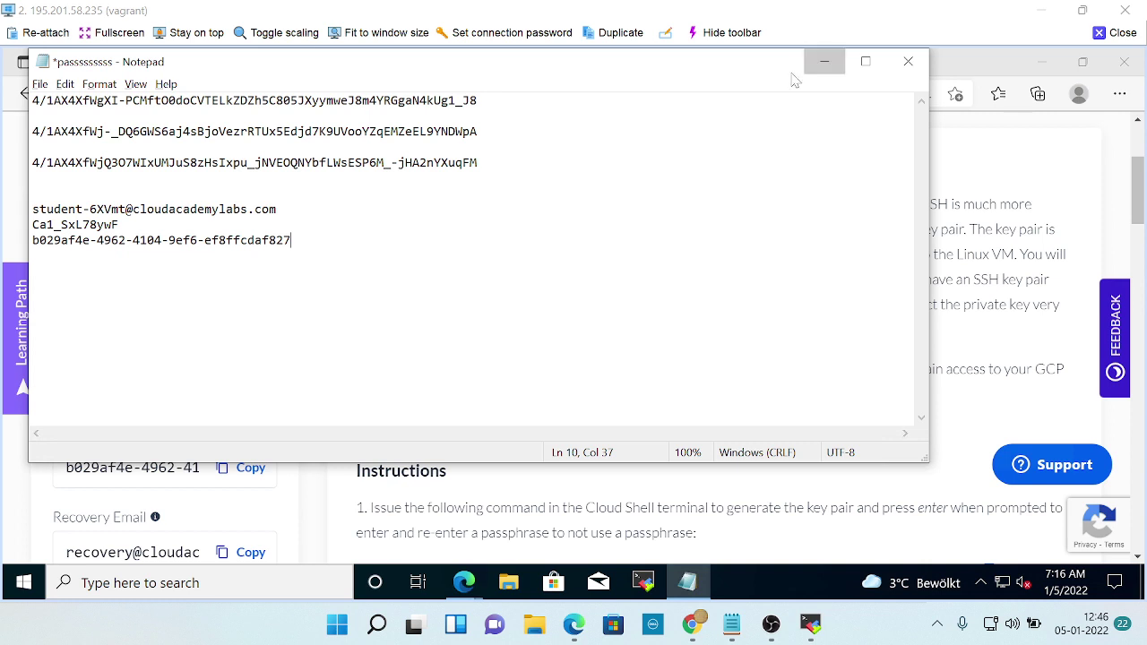
left_click(824, 62)
Paste the recovery email on its own line and save the credentials file.
scroll(235, 496, "down", 1)
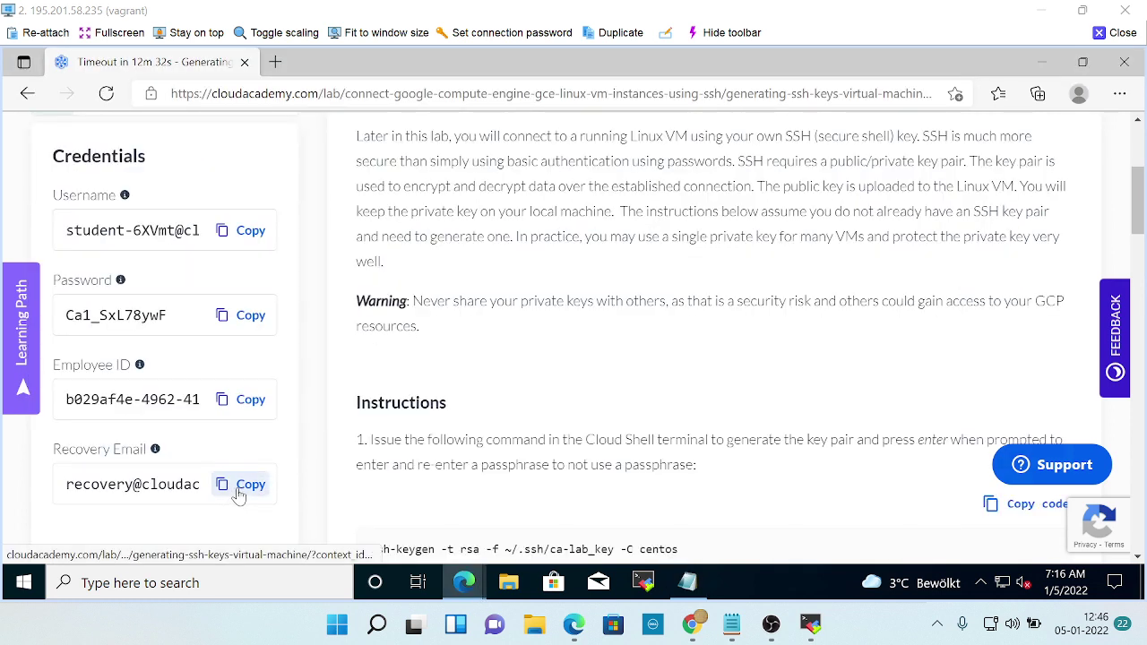
left_click(237, 489)
left_click(686, 584)
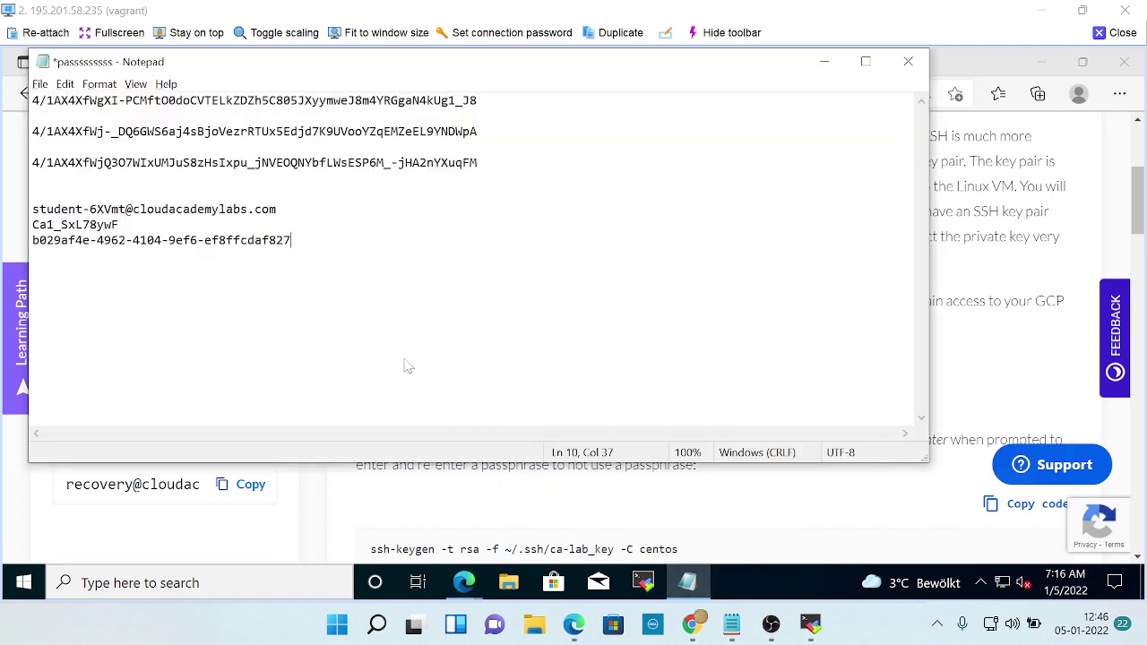
key("ctrl+v")
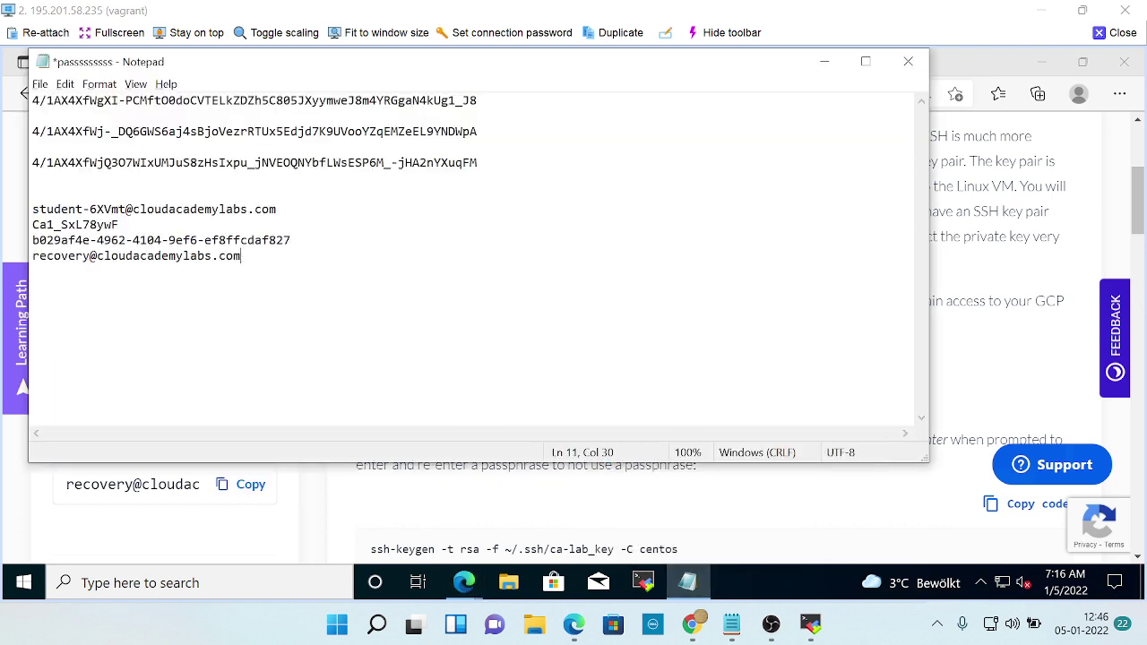
key("ctrl+s")
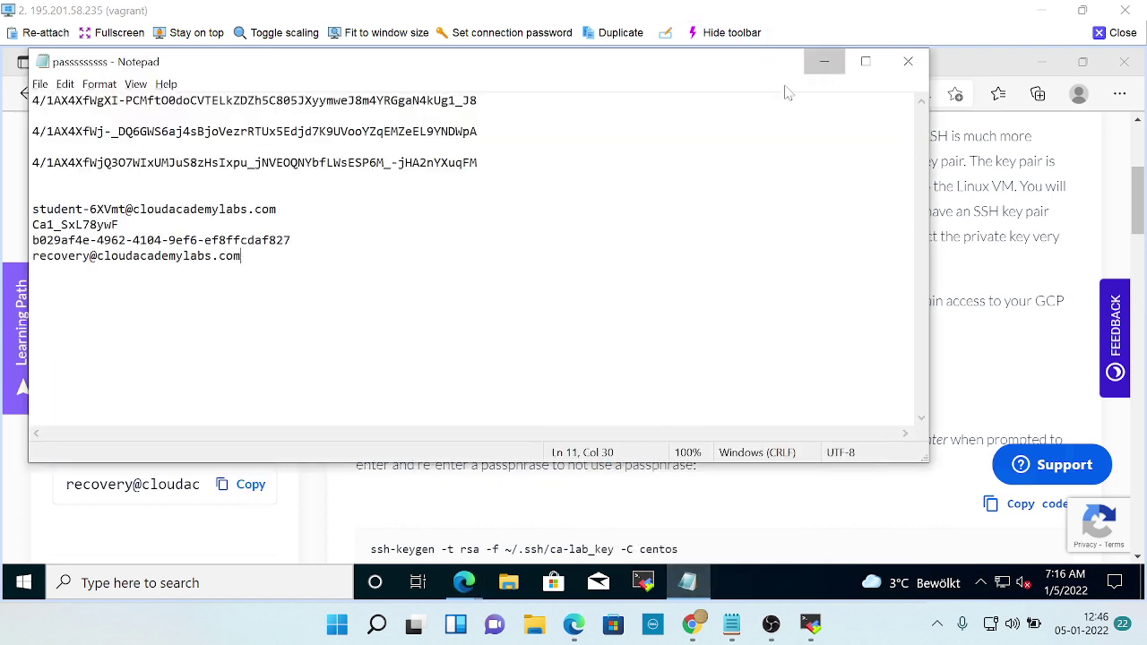
left_click(824, 61)
scroll(573, 359, "up", 3)
right_click(236, 377)
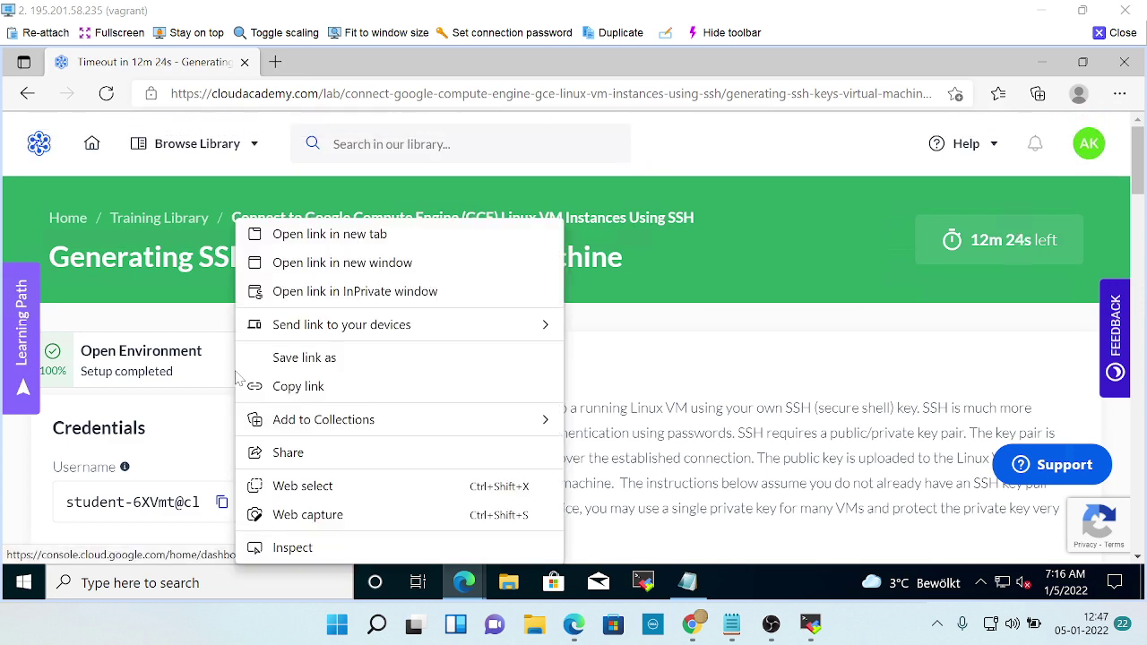
Open the console sign-in in an InPrivate window and bring the saved Notepad password to the password field.
left_click(373, 293)
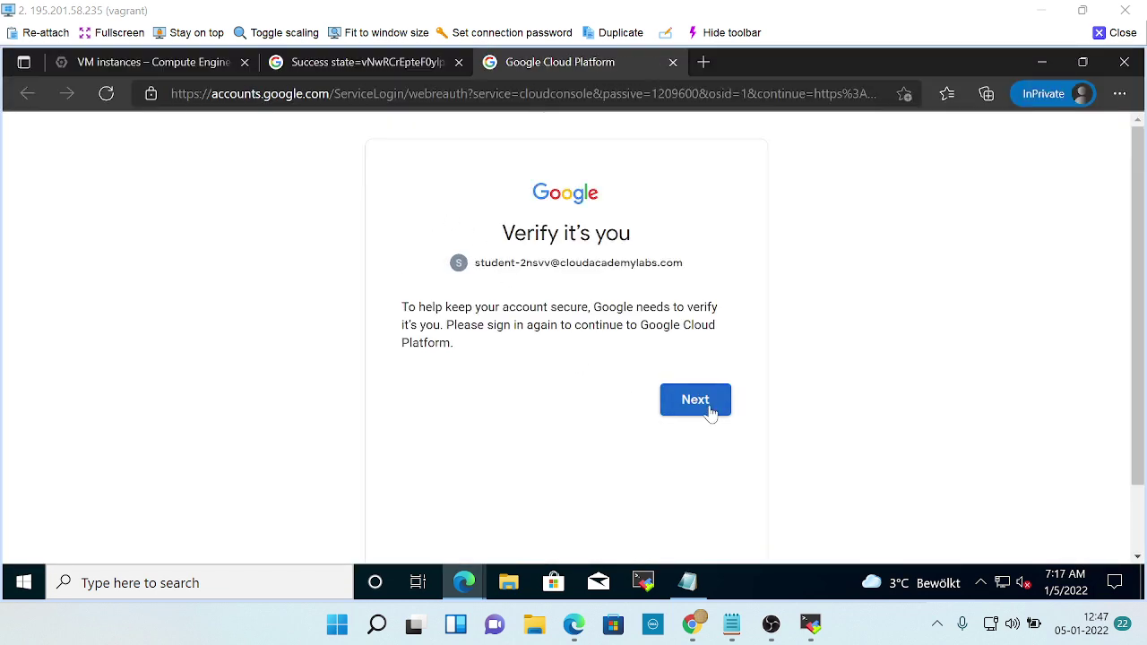
left_click(708, 407)
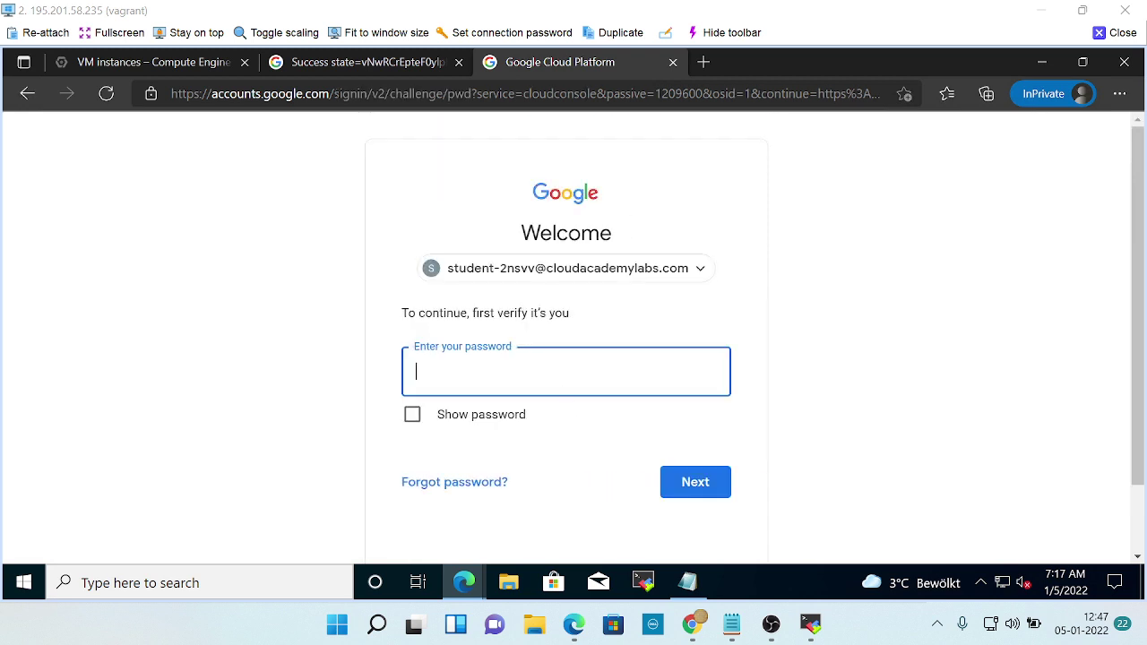
left_click(687, 583)
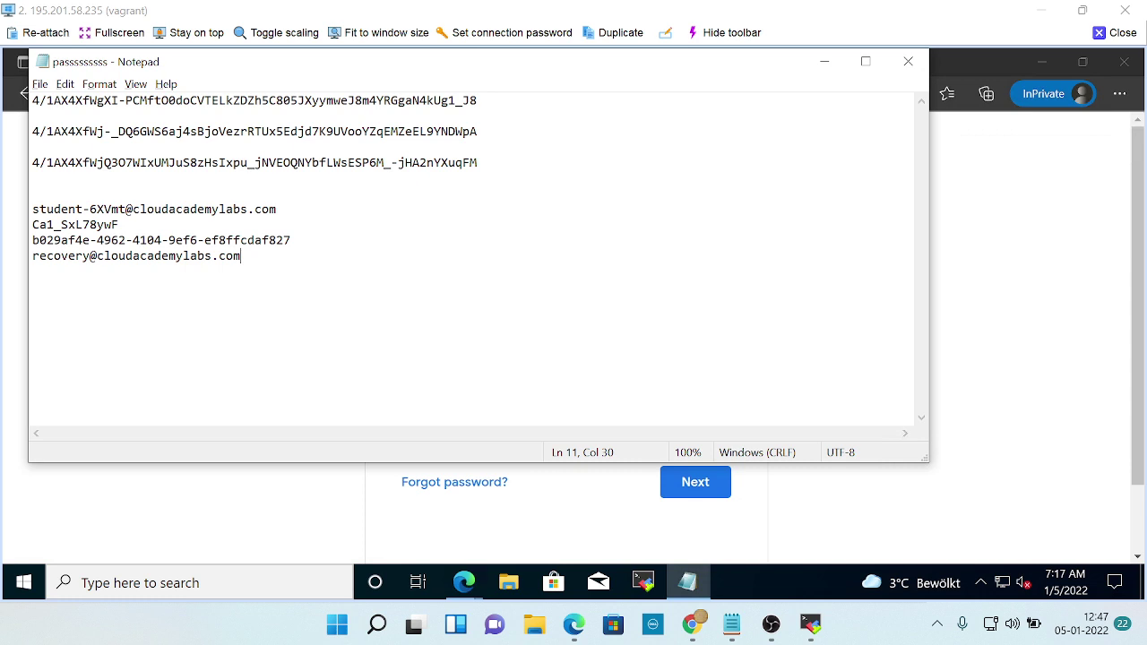
key("Up")
key("Up")
key("shift+Home")
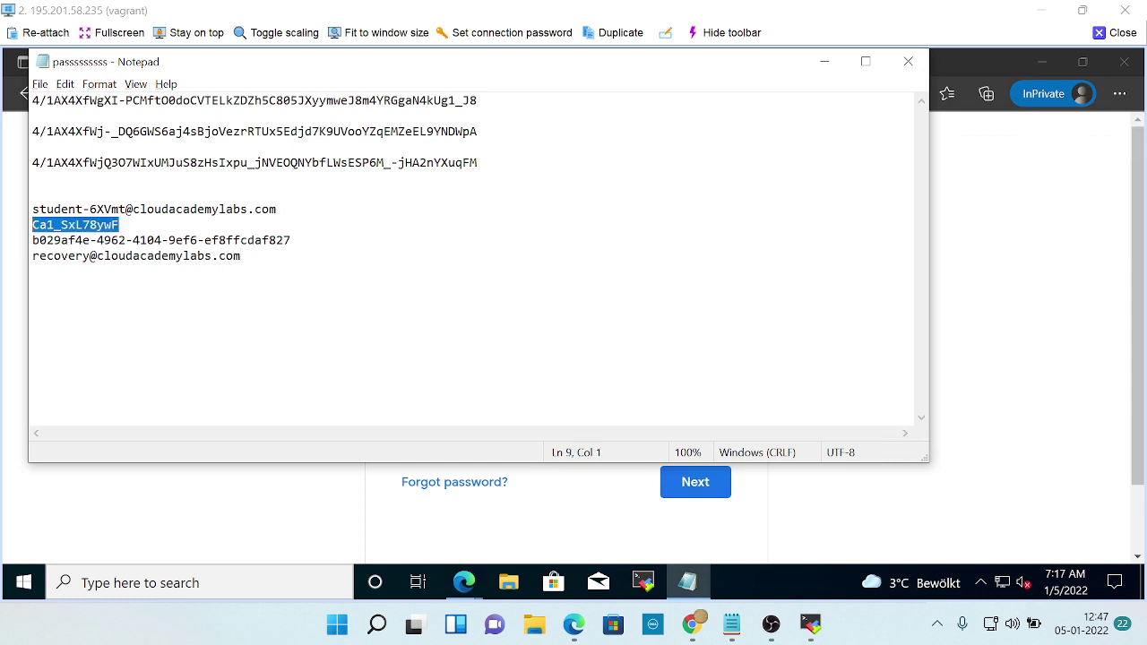
key("alt+Tab")
left_click(492, 377)
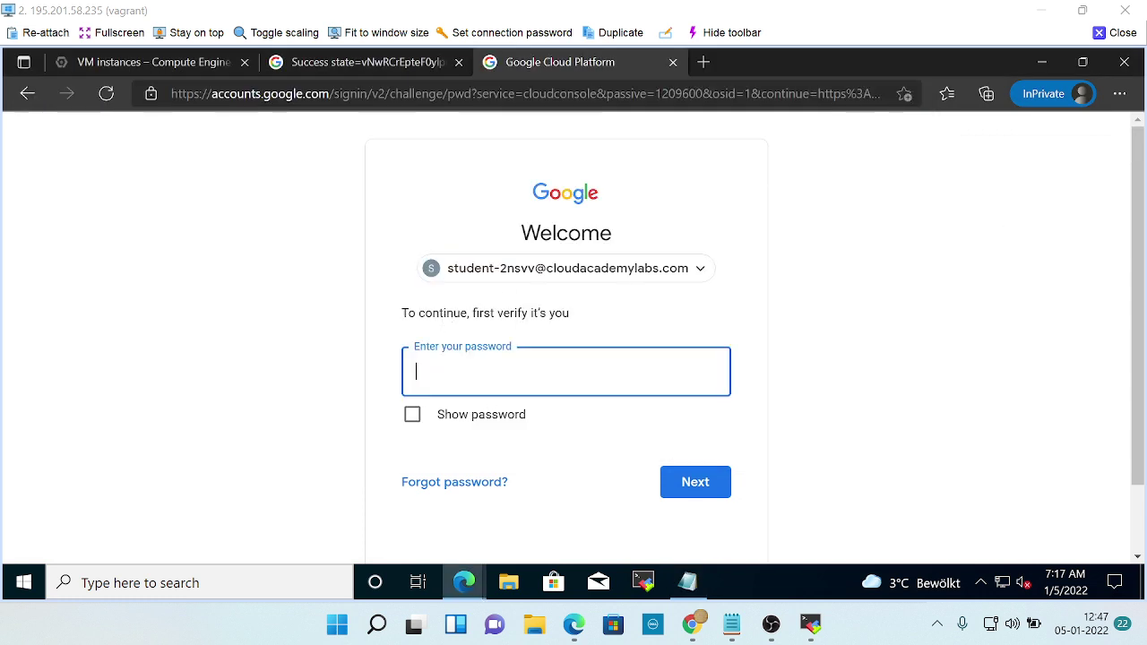
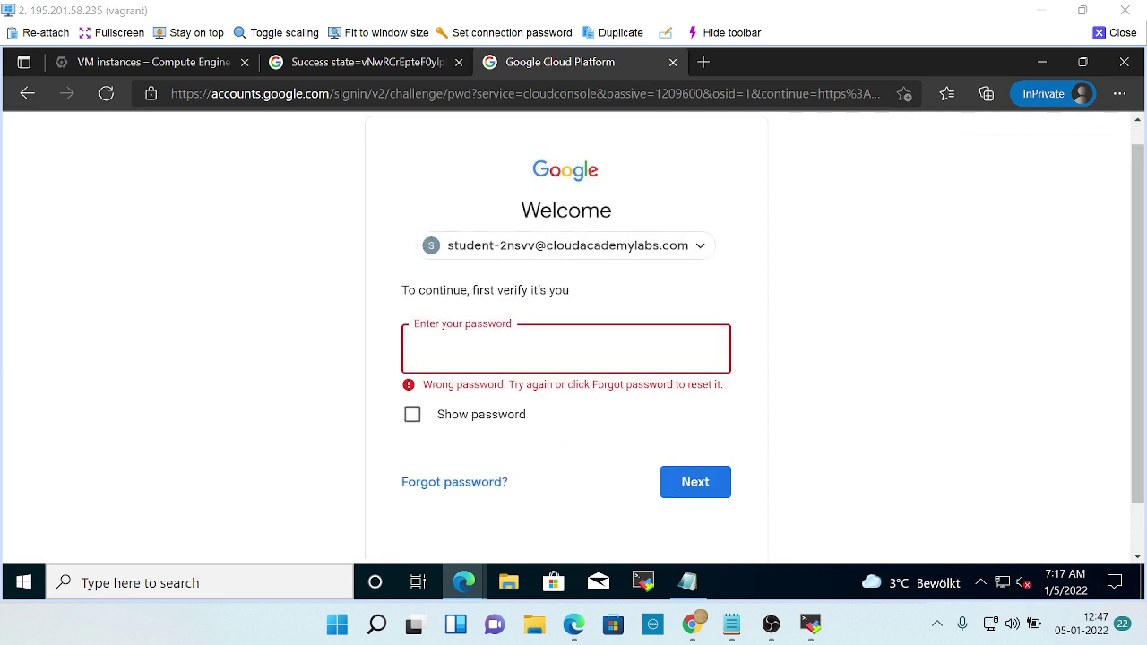
Copy the saved account password from the credentials notes.
left_click(688, 583)
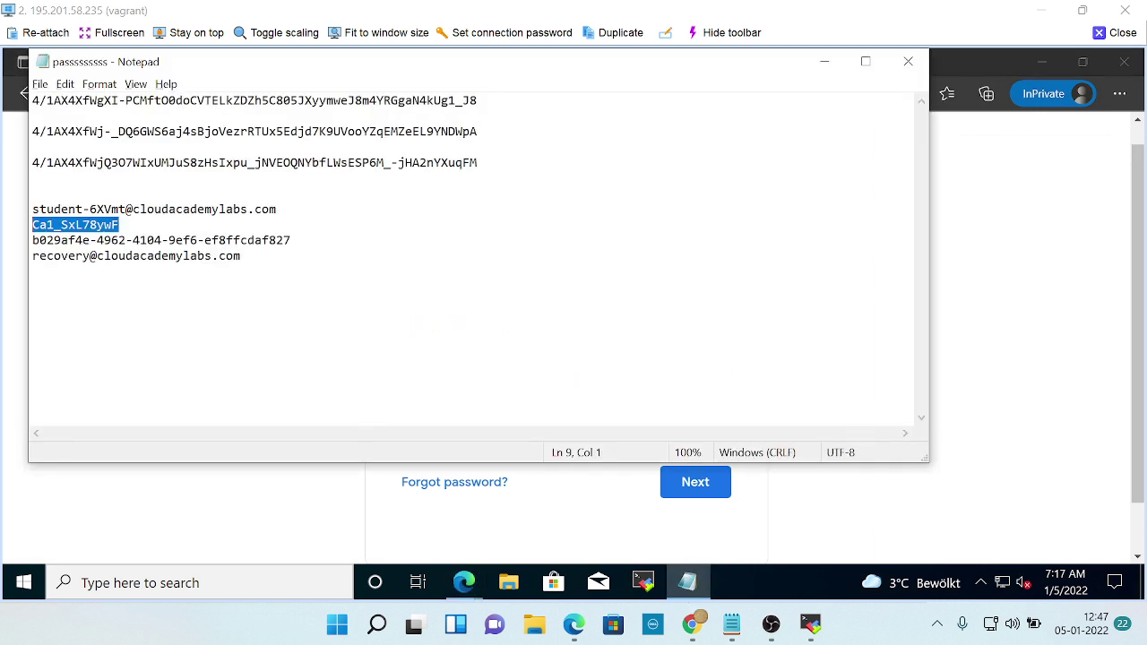
key("Home")
key("shift+End")
Paste the password into the sign-in page, submit it, and return to Choose an account.
left_click(1066, 335)
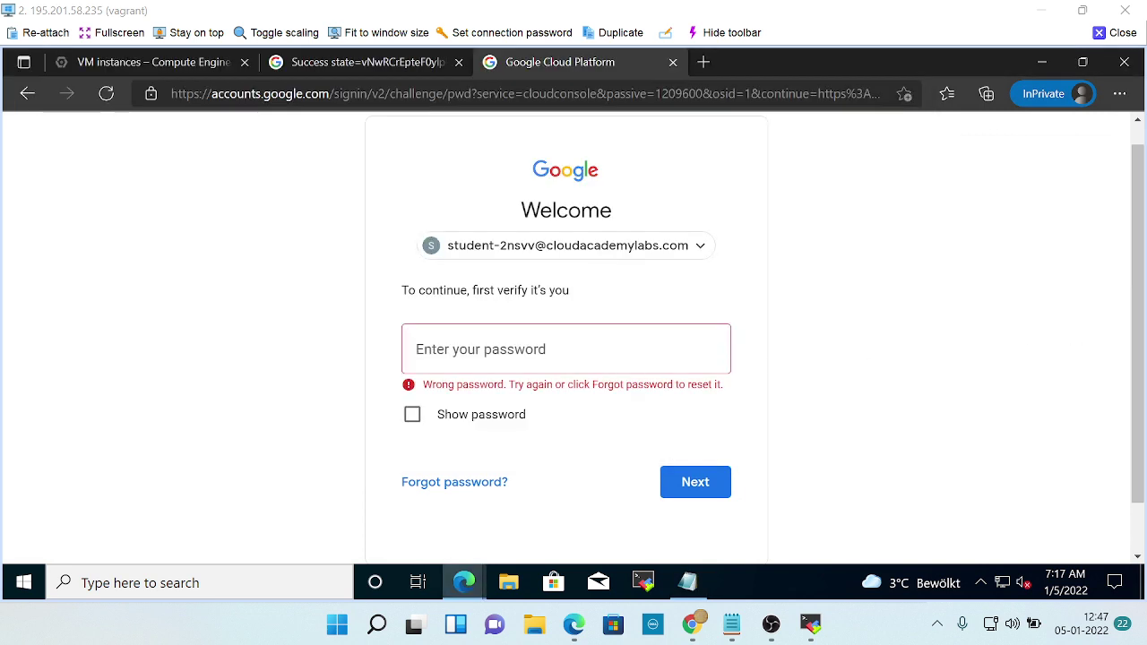
left_click(654, 363)
key("ctrl+v")
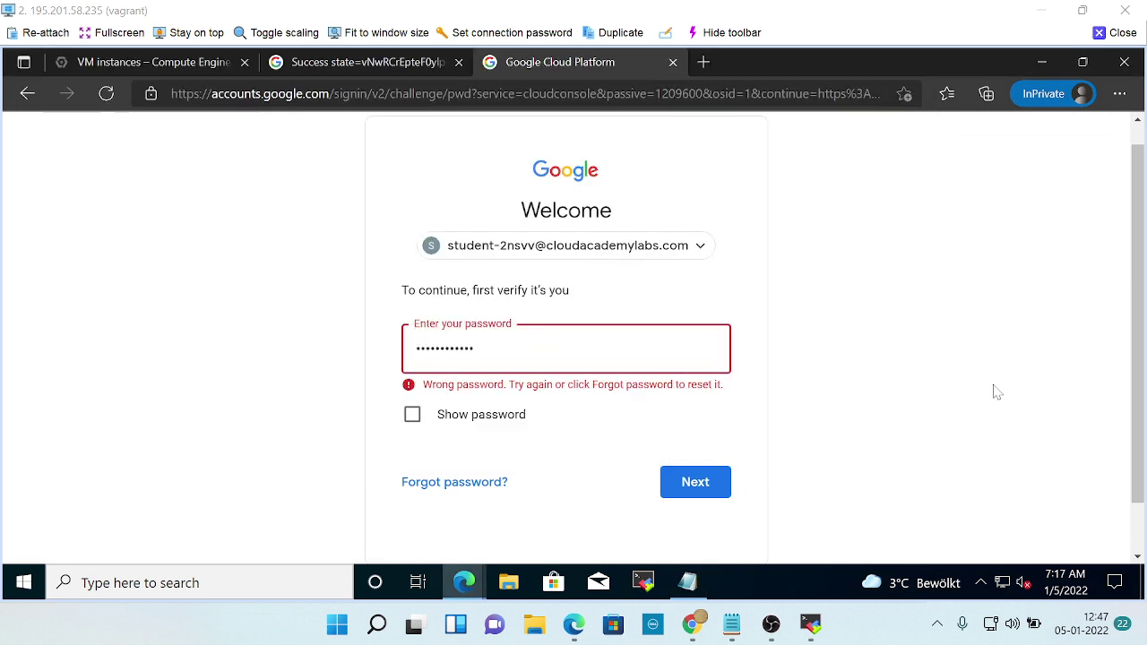
left_click(687, 482)
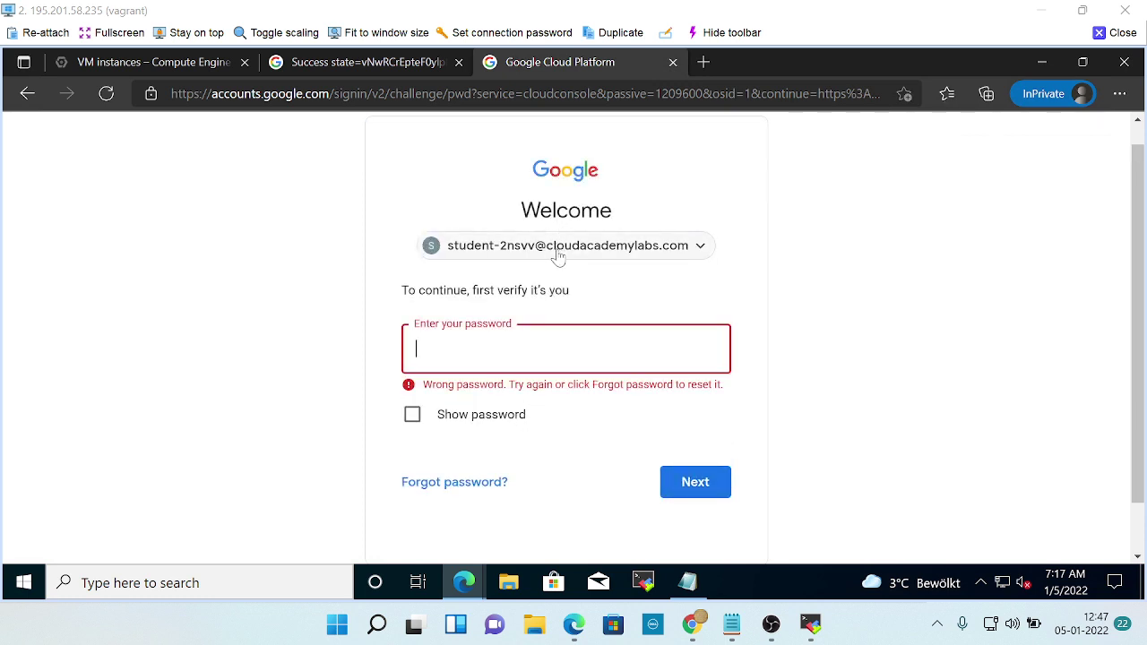
left_click(649, 257)
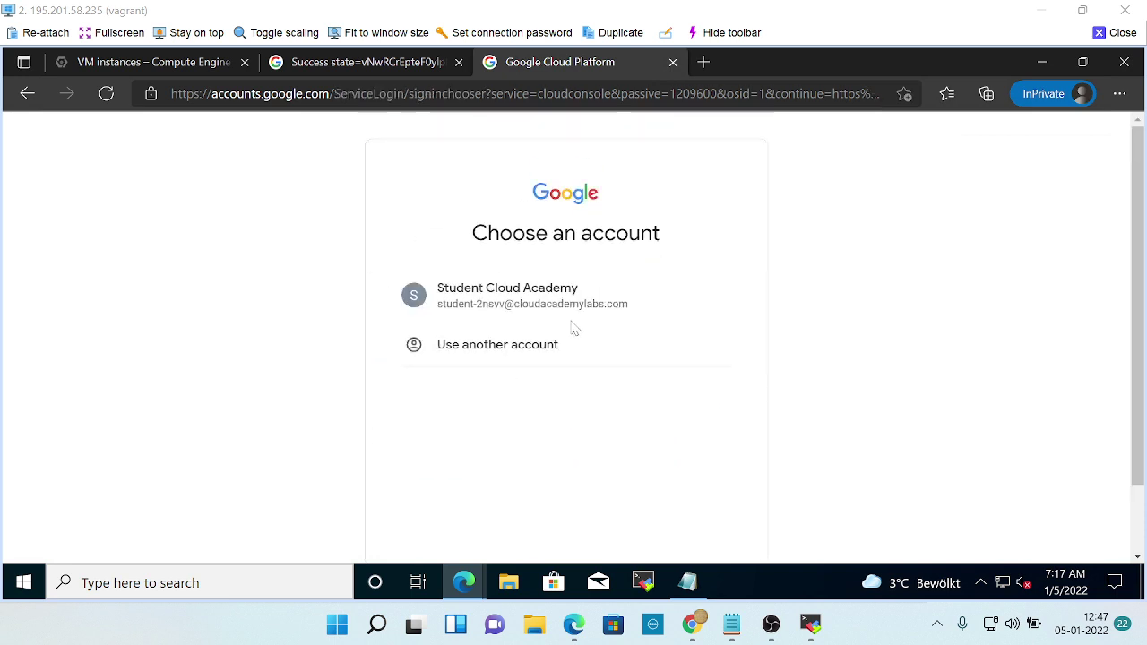
Choose Use another account and enter the lab account's e-mail address copied from the notes.
left_click(530, 355)
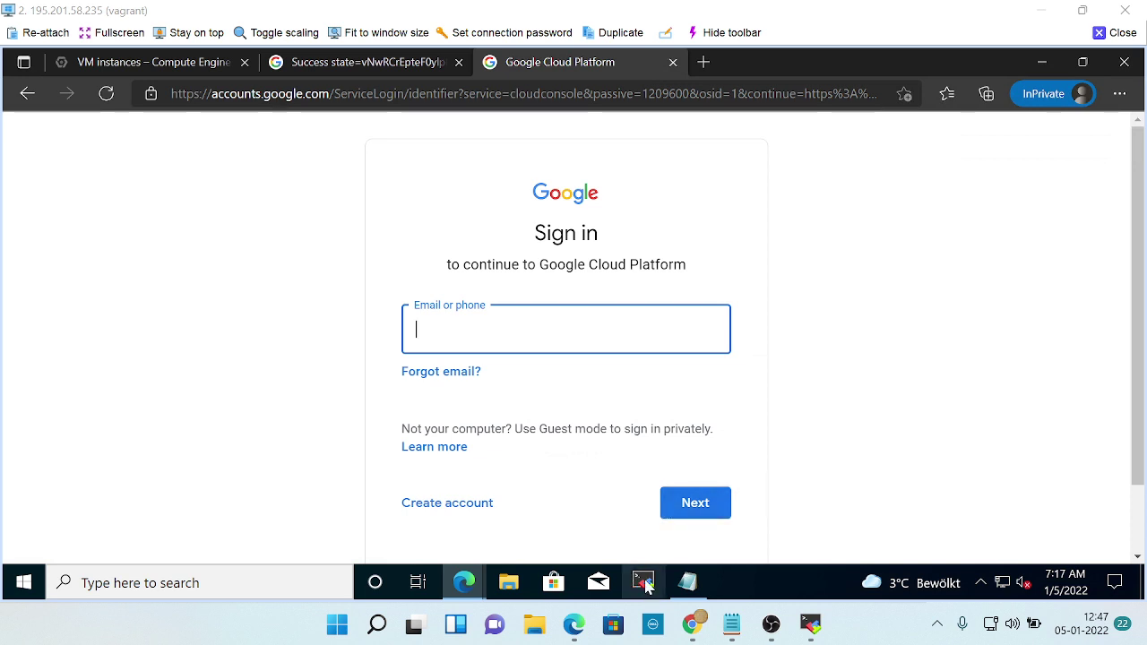
left_click(687, 582)
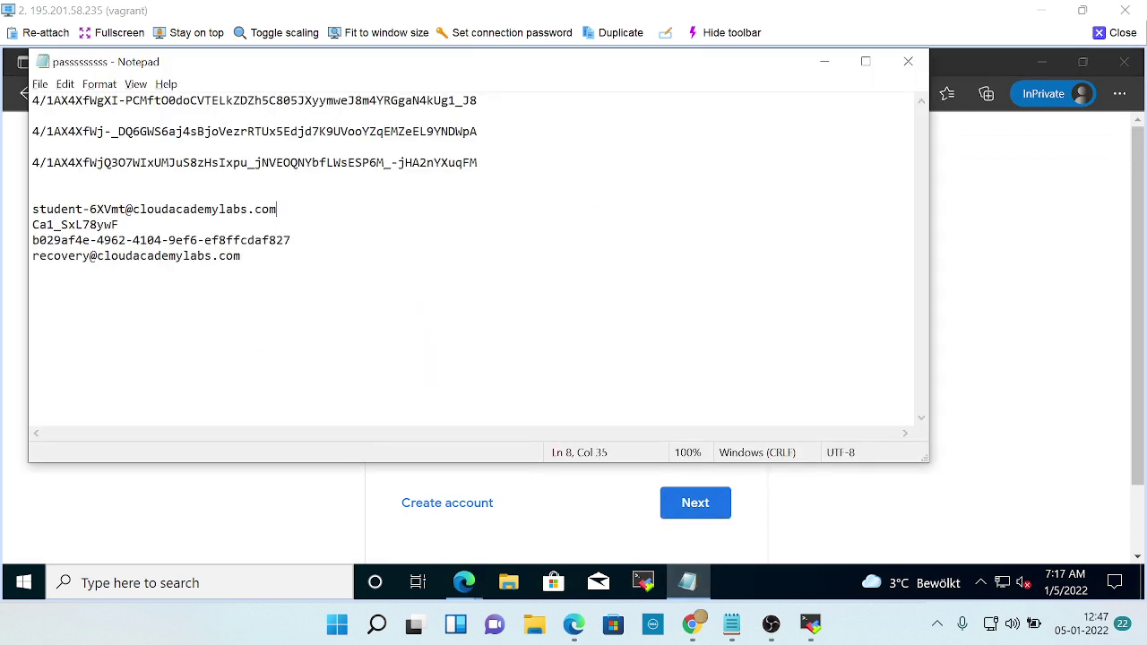
double_click(183, 209)
double_click(183, 209)
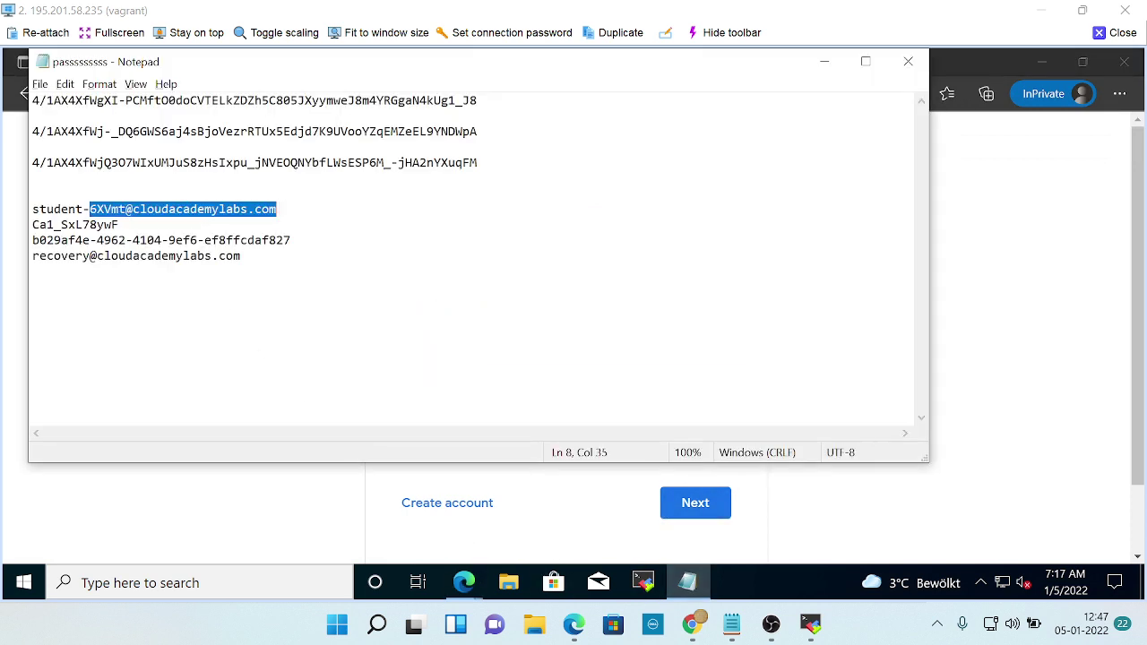
double_click(183, 209)
left_click_drag(276, 209, 32, 194)
key("ctrl+c")
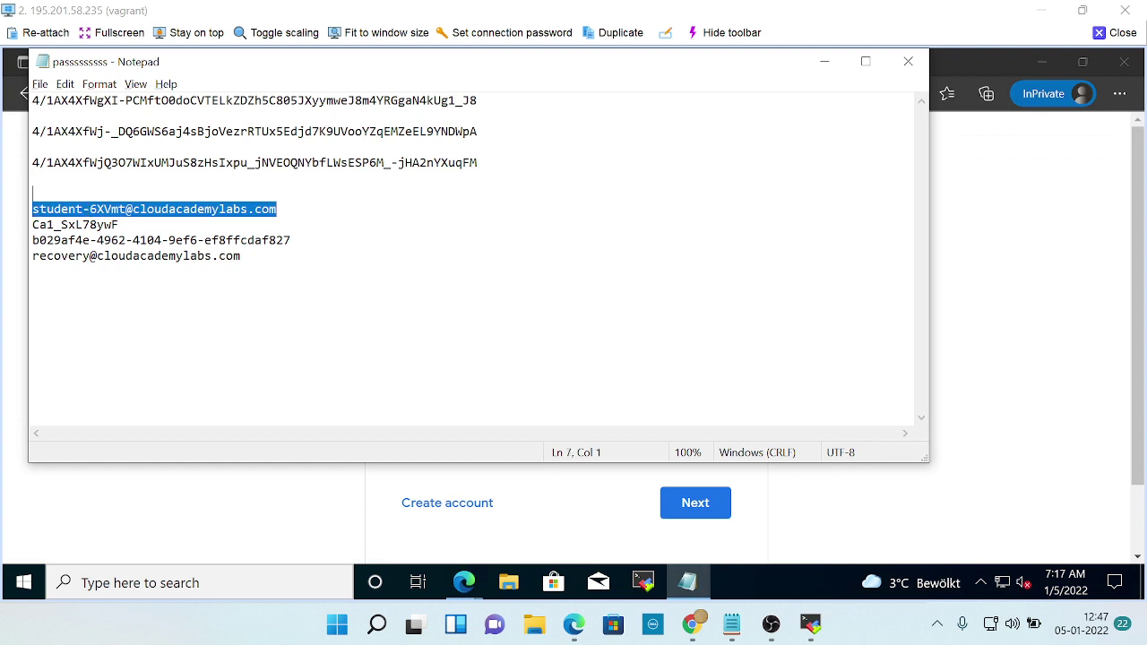
left_click(1089, 306)
left_click(565, 329)
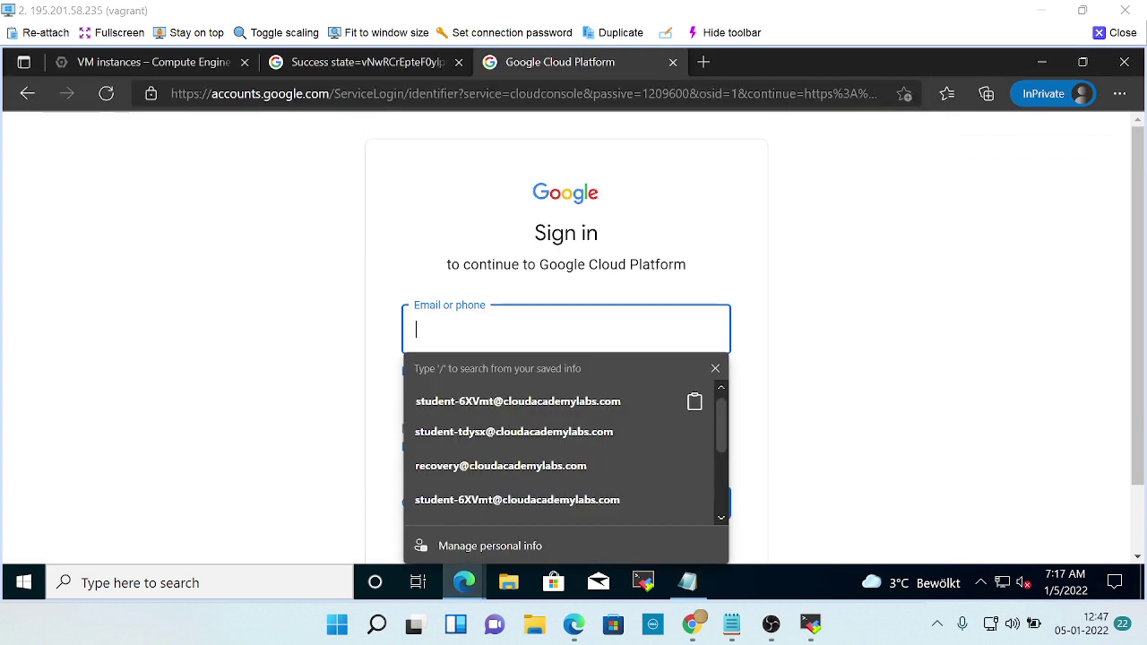
key("ctrl+v")
left_click(983, 385)
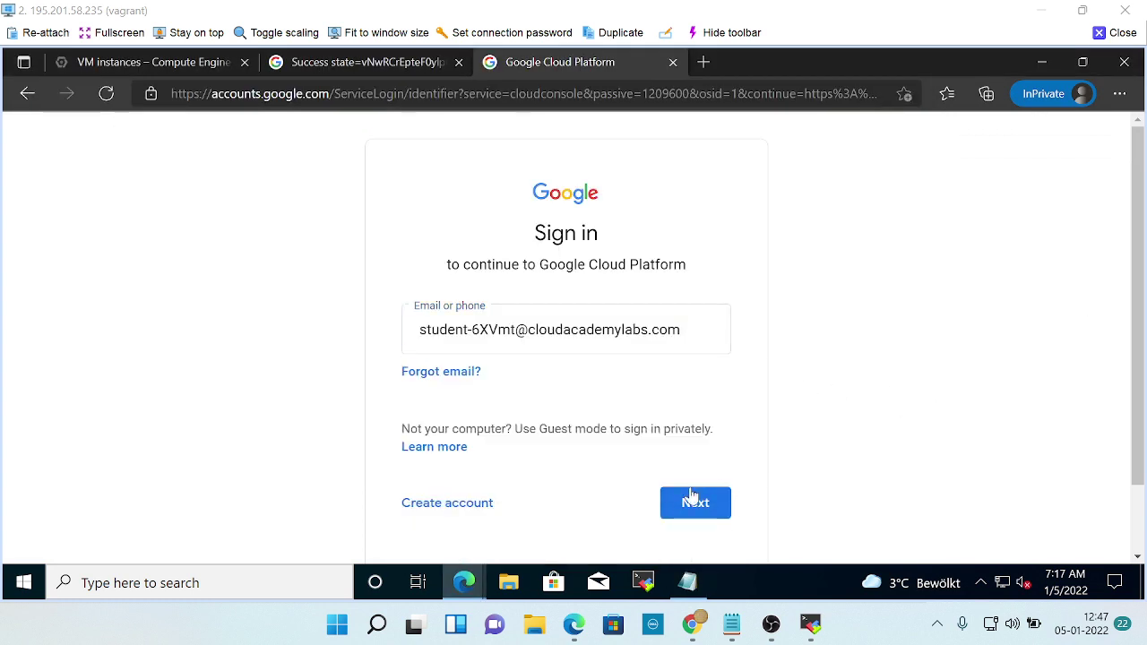
left_click(690, 493)
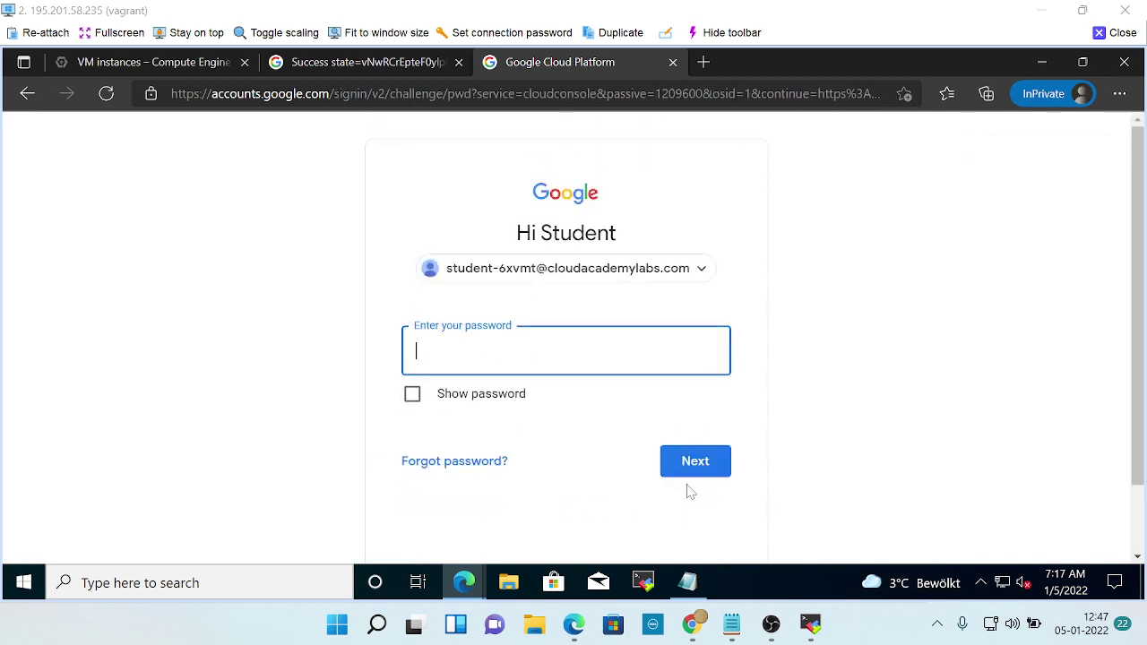
Copy the lab account's password from the notes and submit it to sign in.
left_click(687, 582)
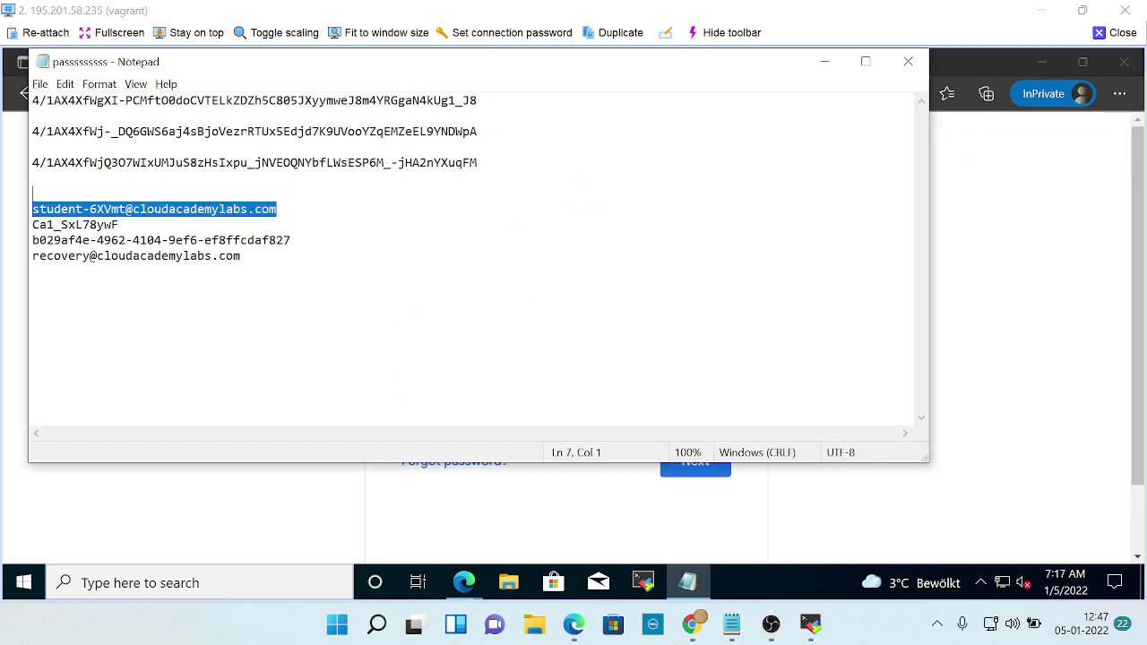
left_click(119, 225)
double_click(75, 225)
left_click(119, 225)
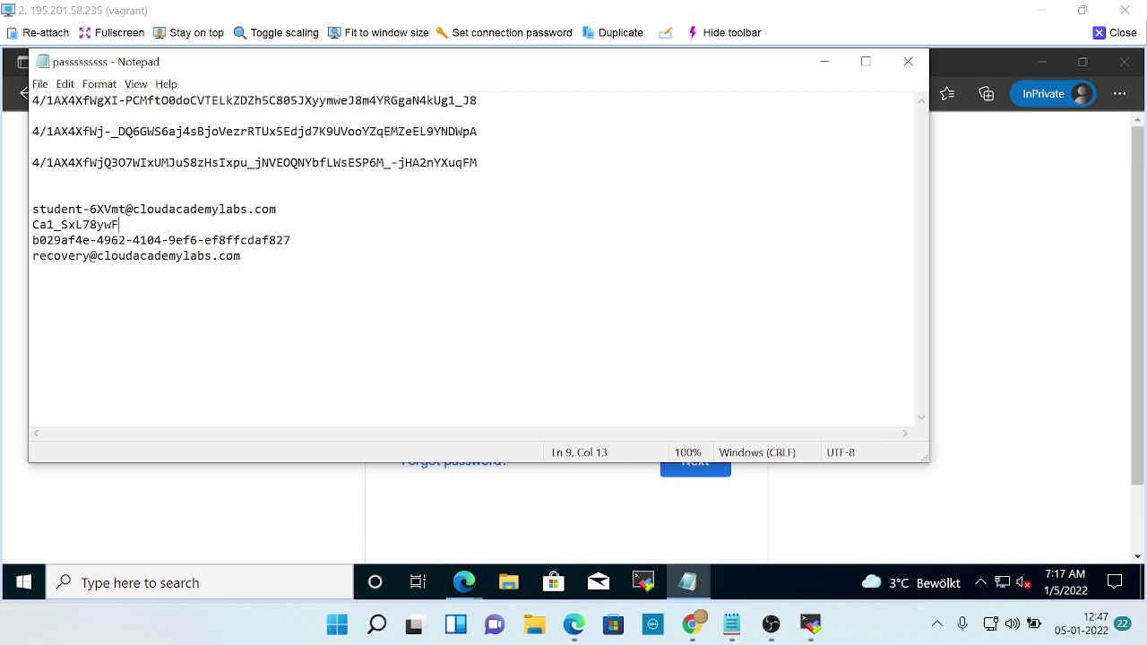
double_click(119, 225)
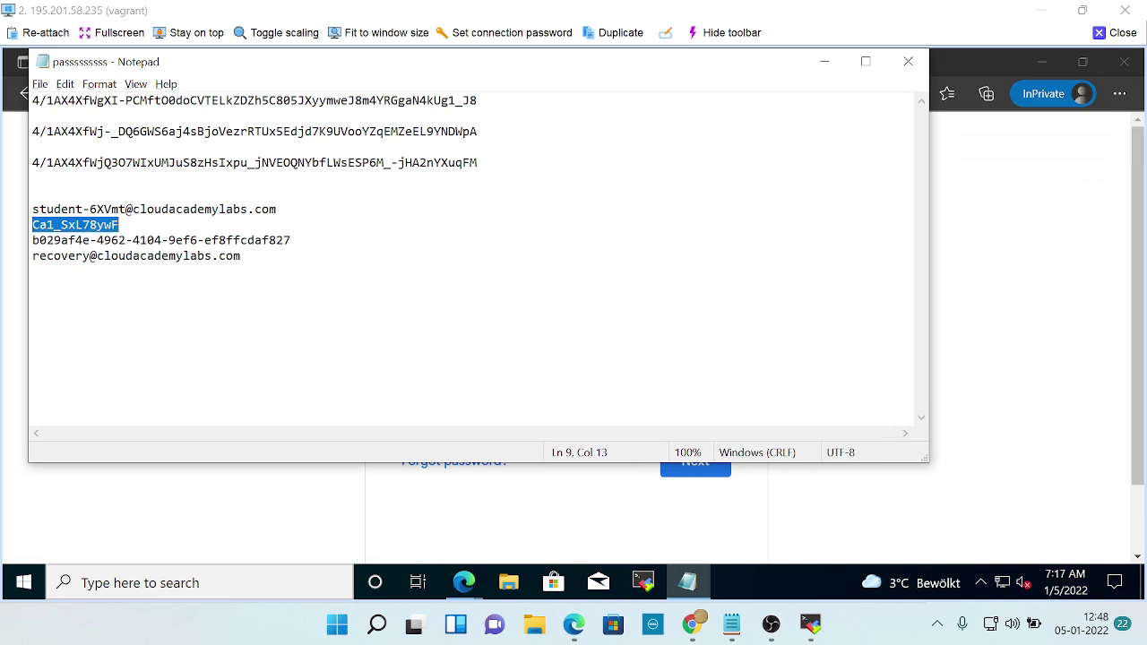
key("alt+Tab")
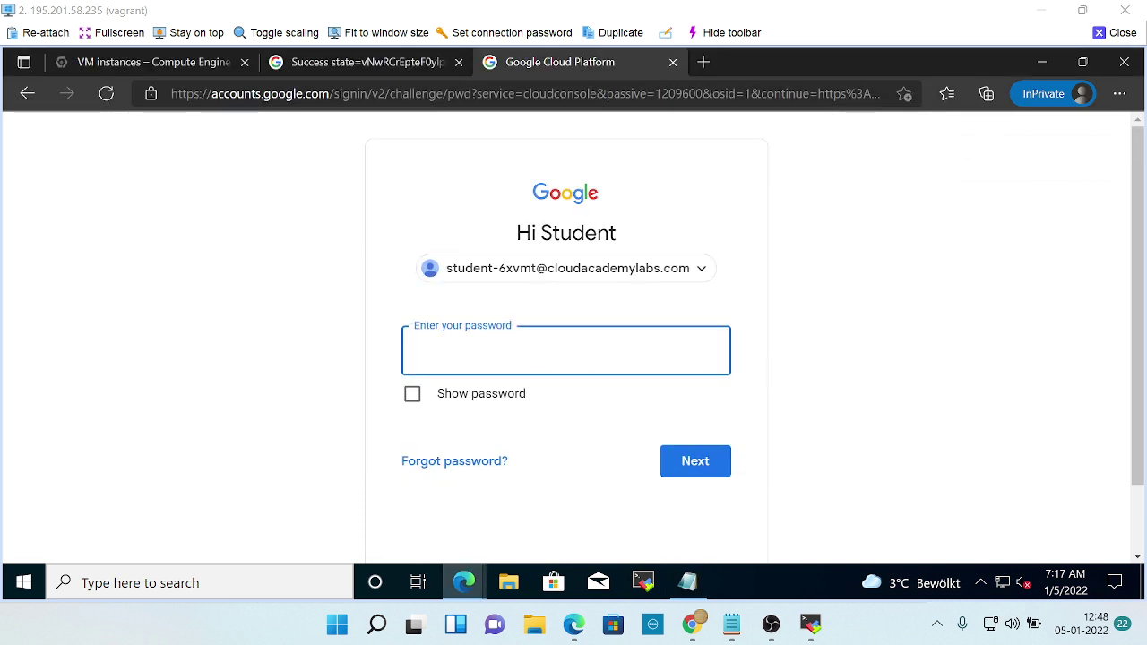
key("ctrl+v")
left_click(708, 467)
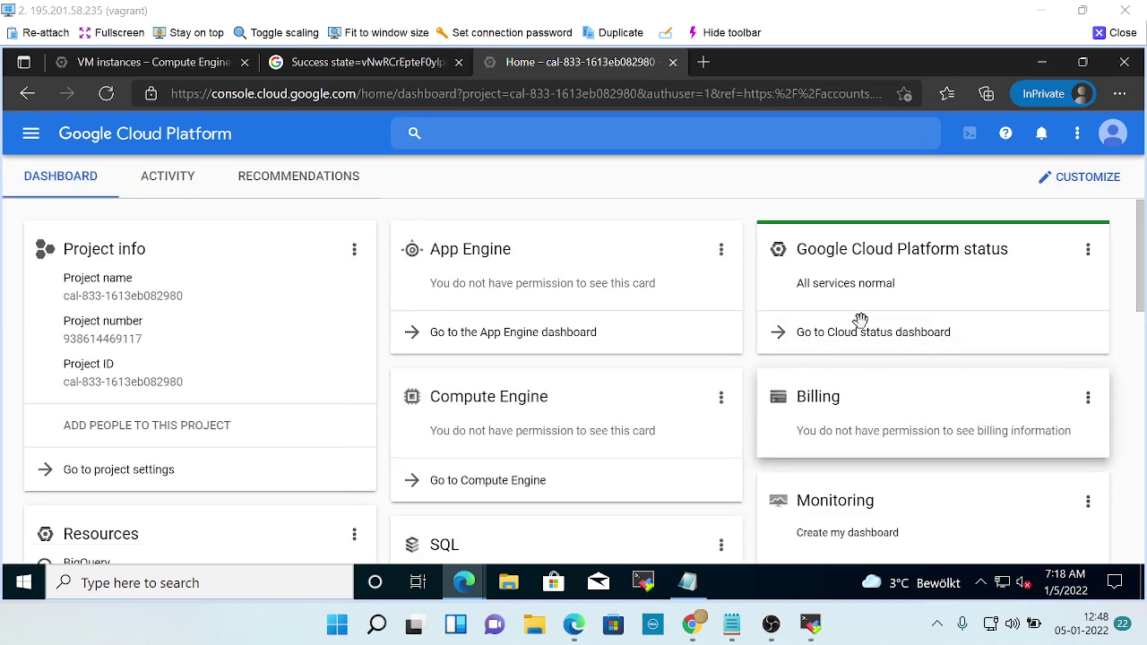
Switch to the browser tab showing the sign-in authorization code.
left_click(30, 135)
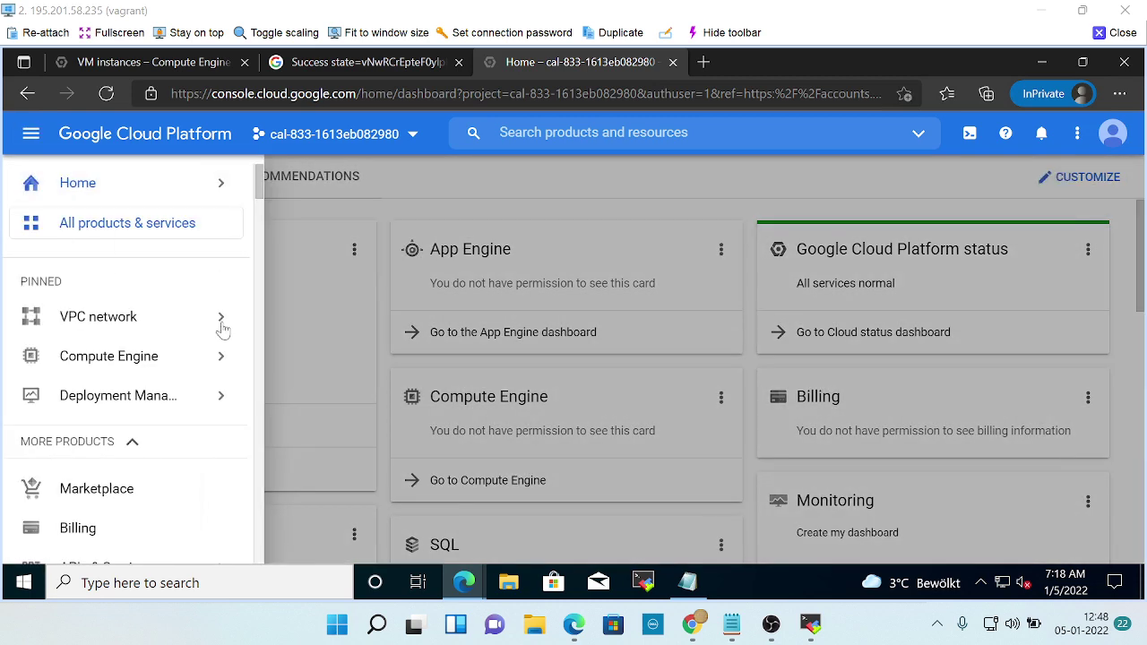
mouse_move(223, 322)
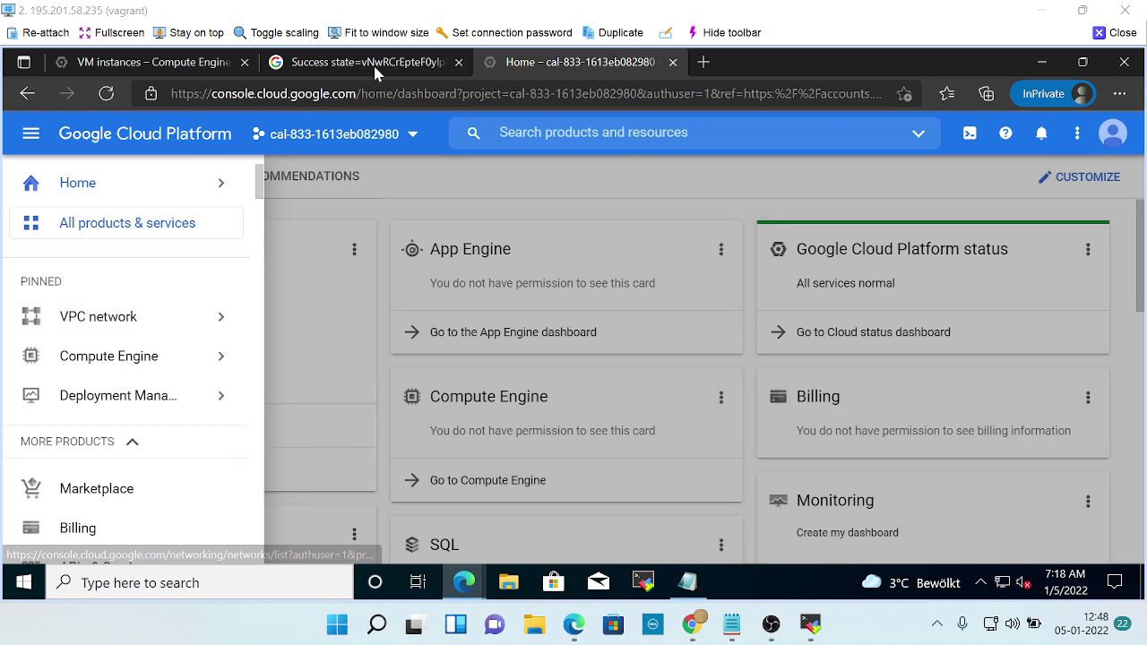
left_click(377, 64)
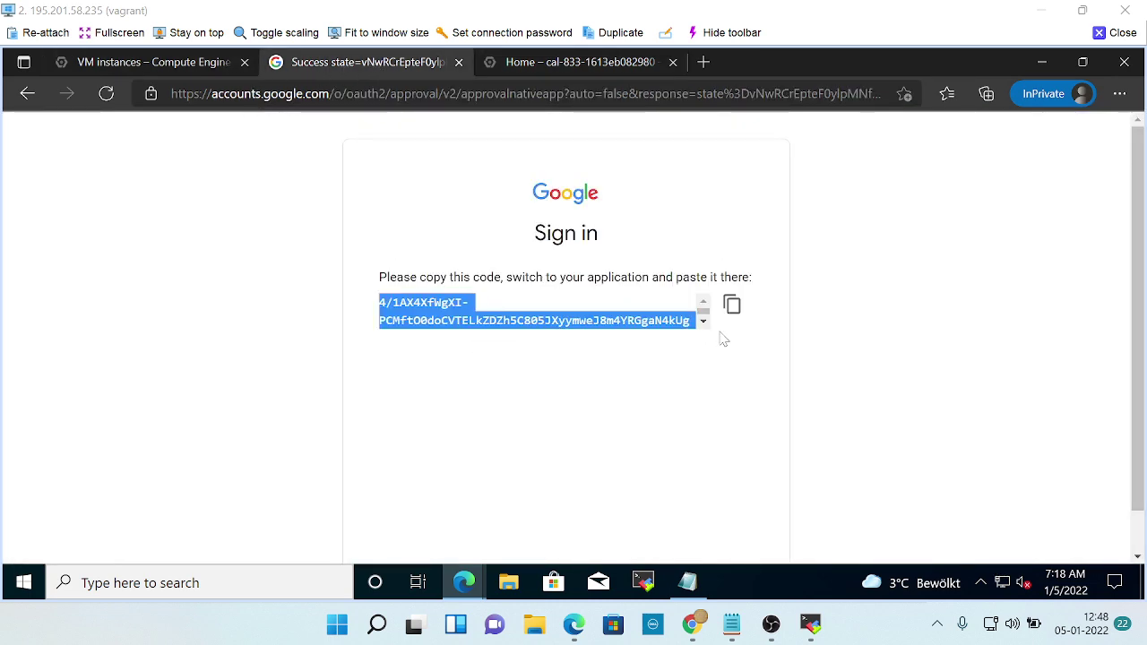
Paste the sign-in code on a new line in the notes, save, and return to the dashboard.
left_click(688, 583)
key("ctrl+End")
key("Return")
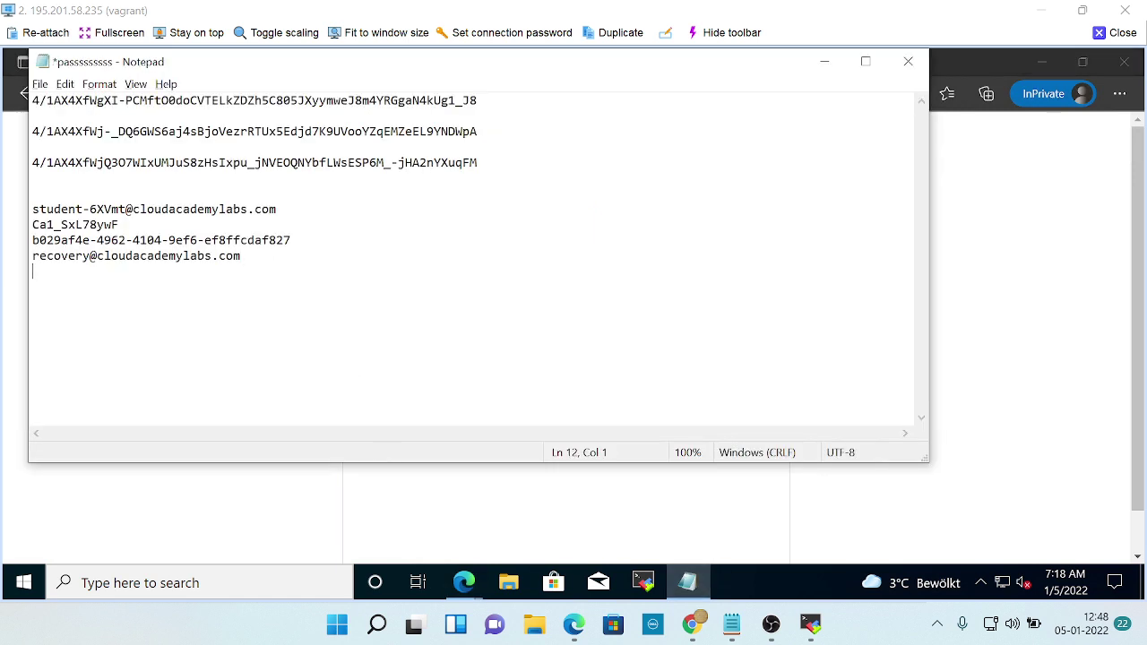
key("ctrl+v")
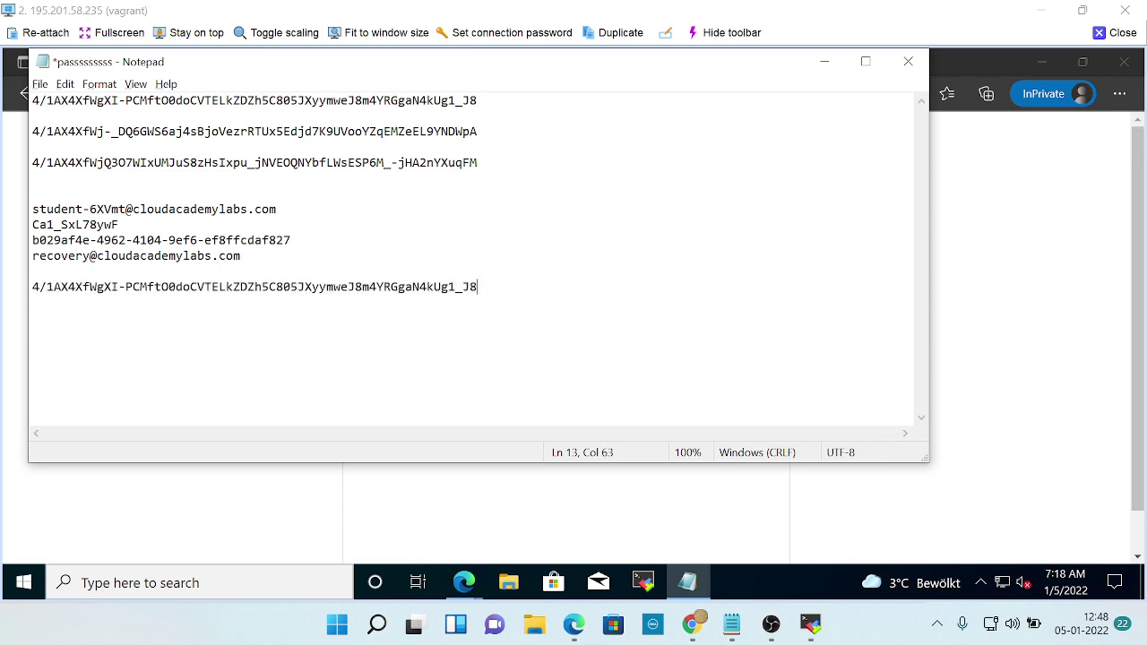
key("ctrl+s")
left_click(825, 61)
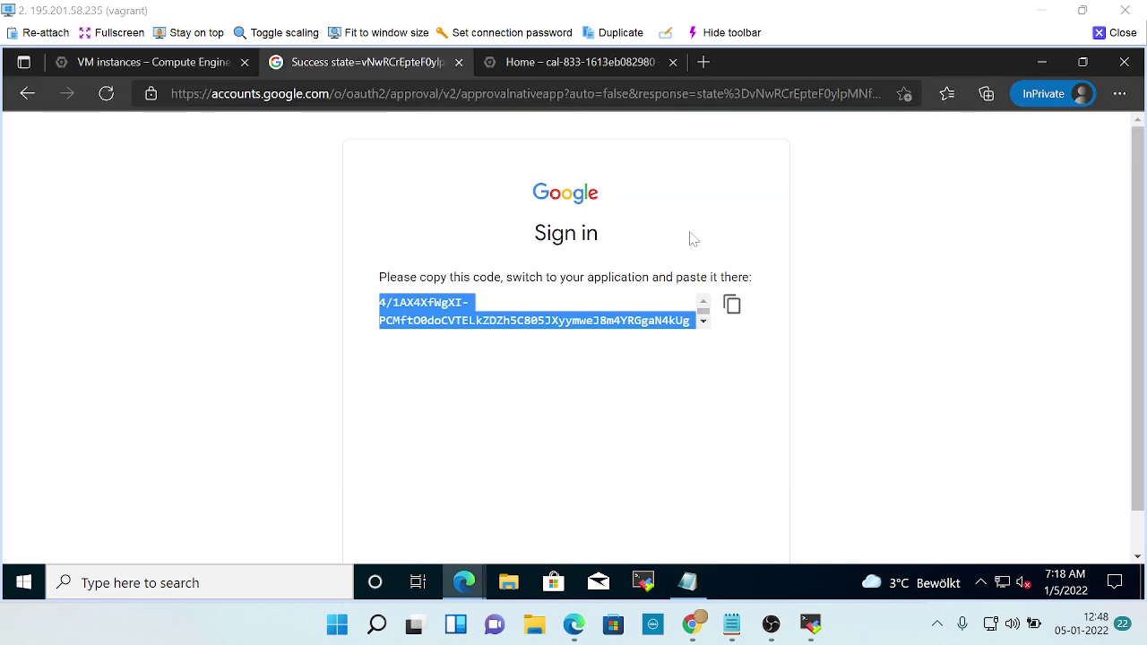
left_click(475, 68)
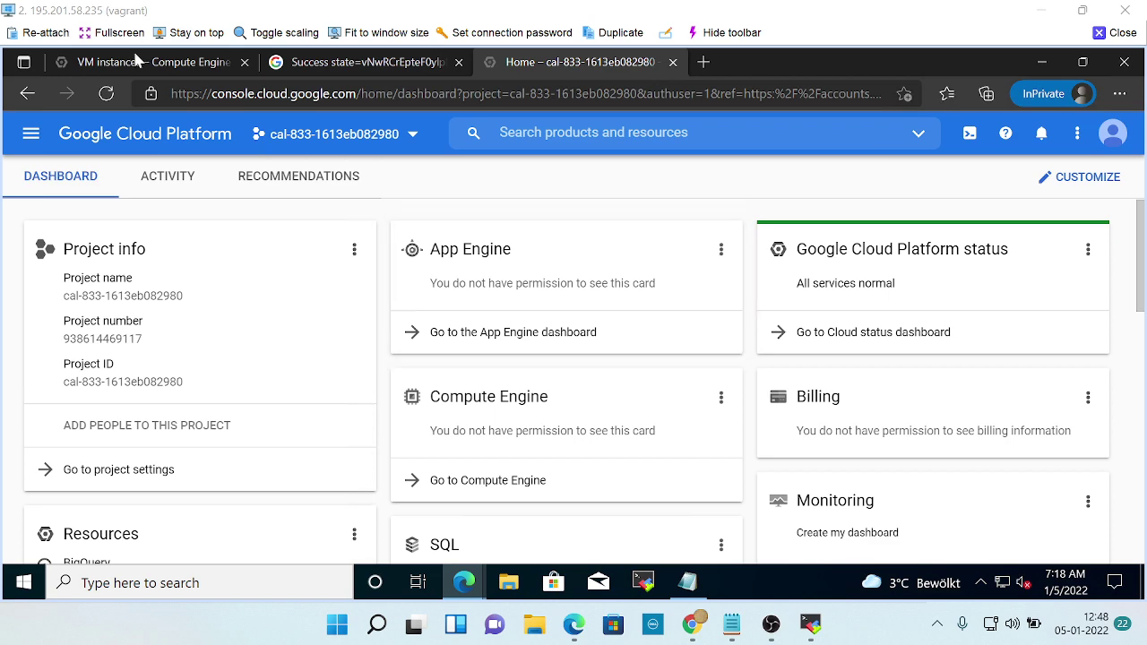
Open the VPC networks page from the navigation menu and scroll through it.
left_click(31, 134)
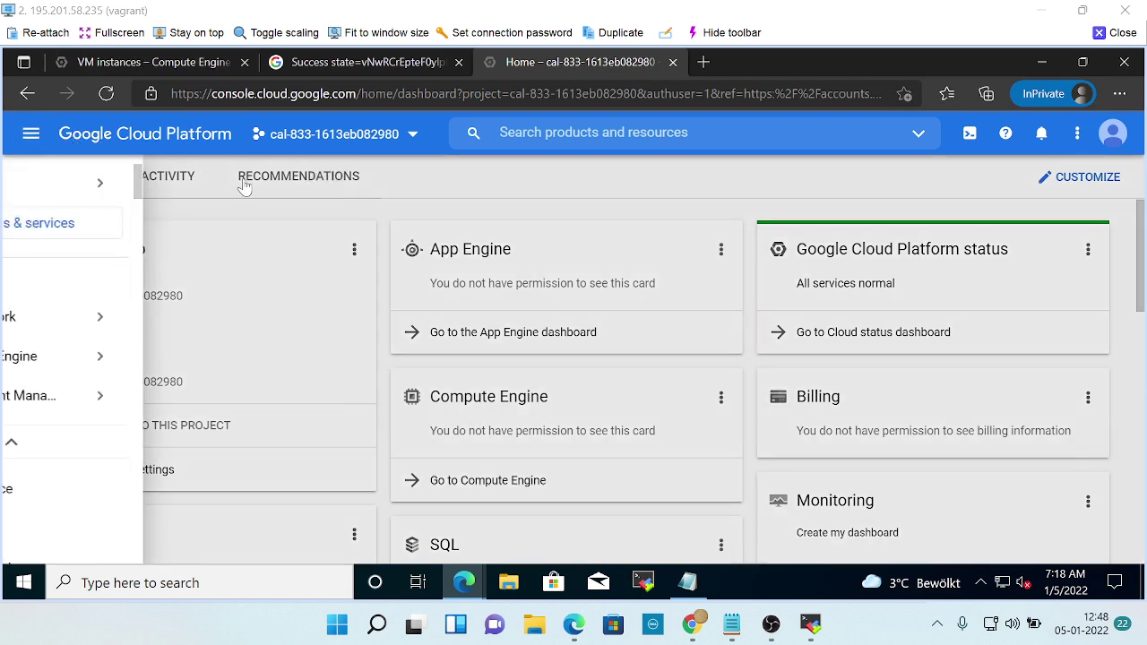
mouse_move(112, 318)
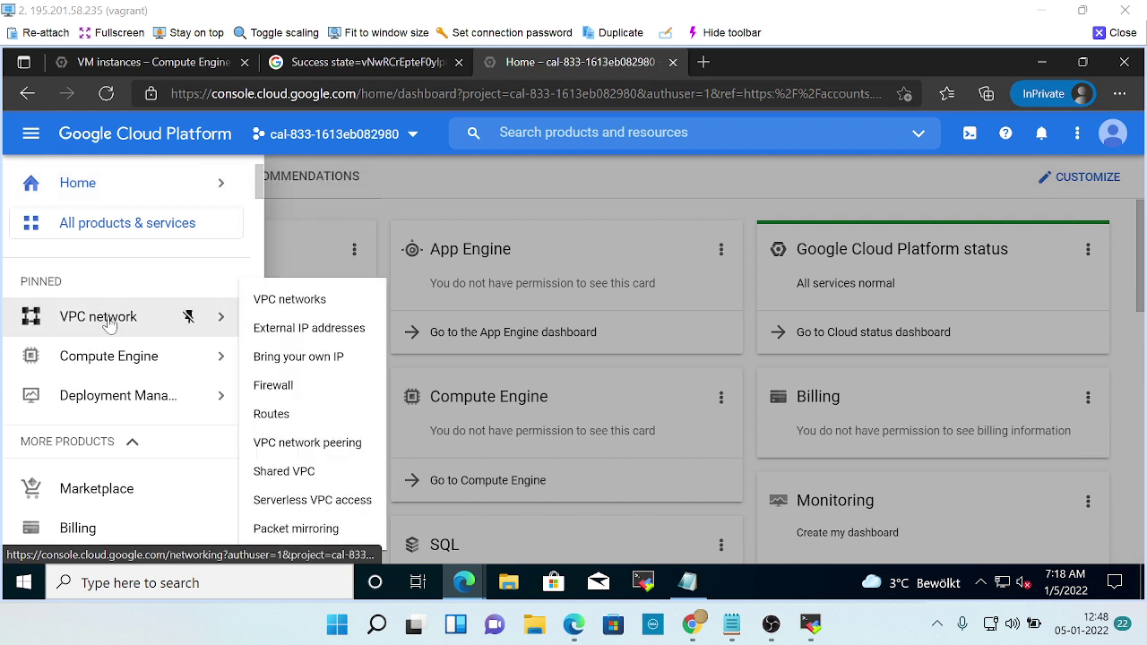
left_click(287, 303)
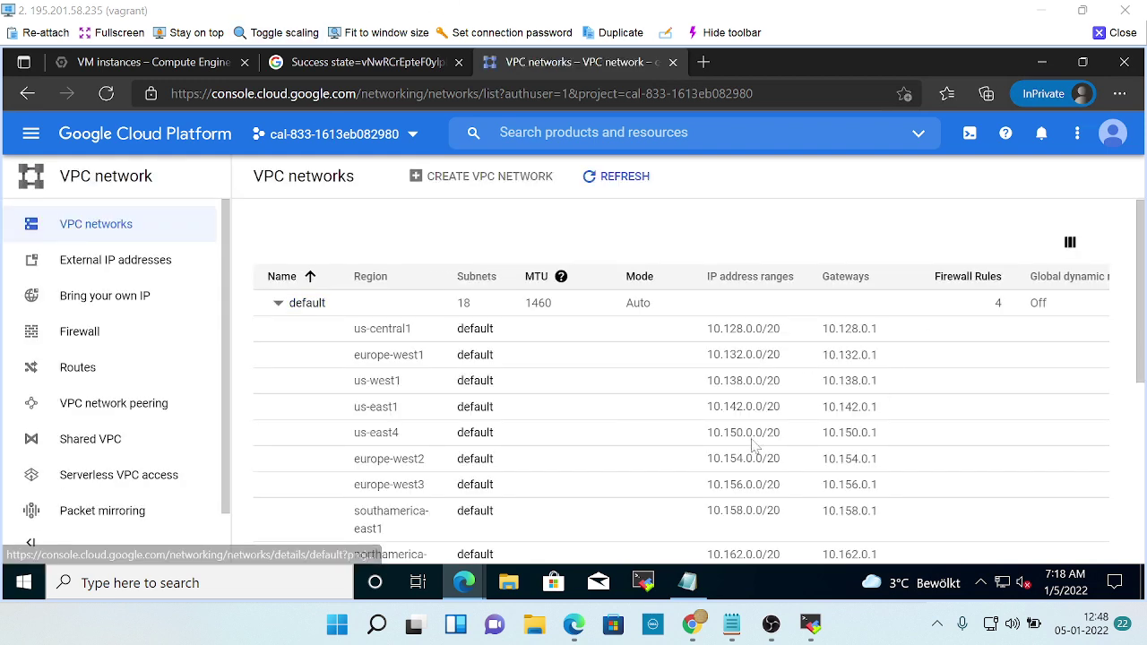
scroll(383, 405, "down", 2)
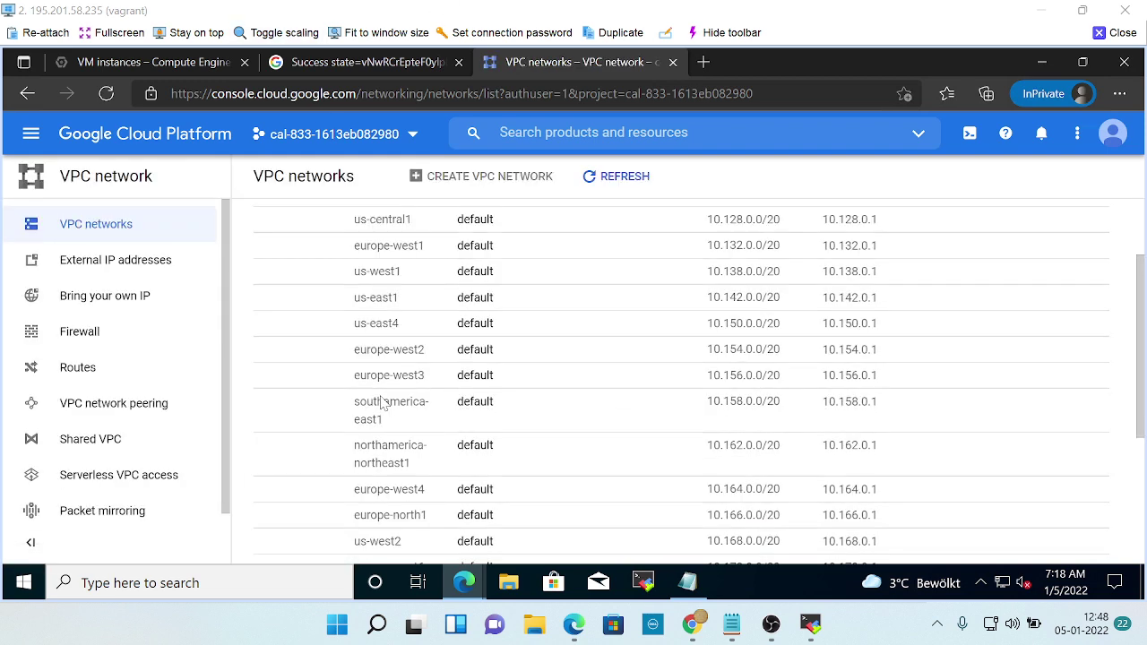
scroll(384, 405, "up", 2)
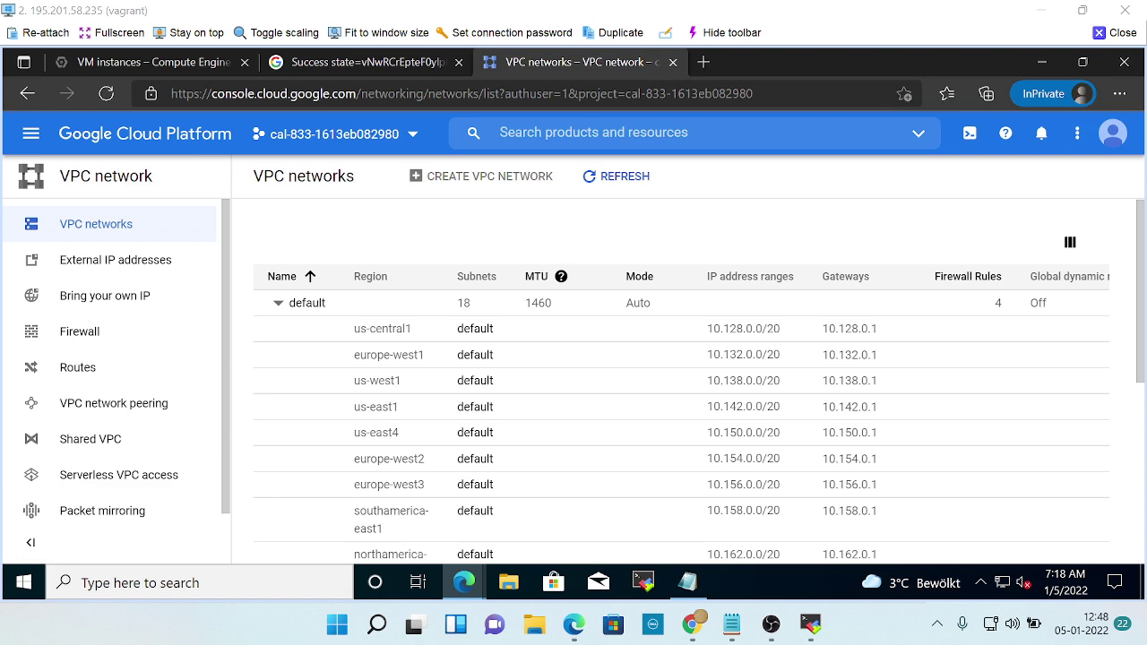
Open Compute Engine VM instances from the navigation menu.
left_click(31, 134)
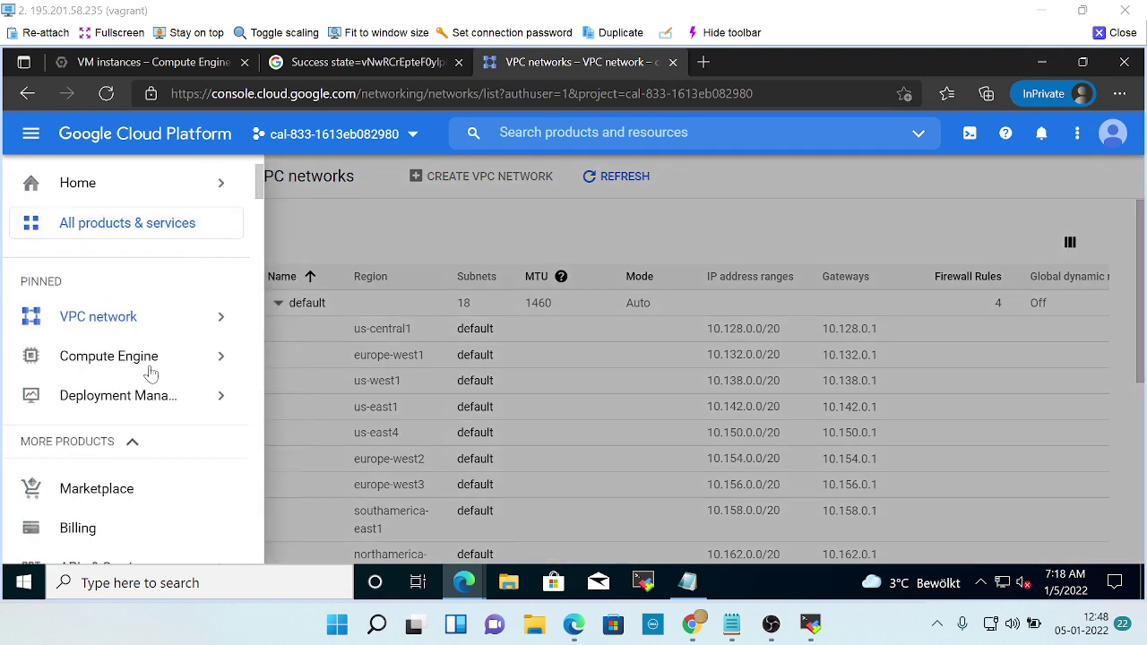
mouse_move(133, 361)
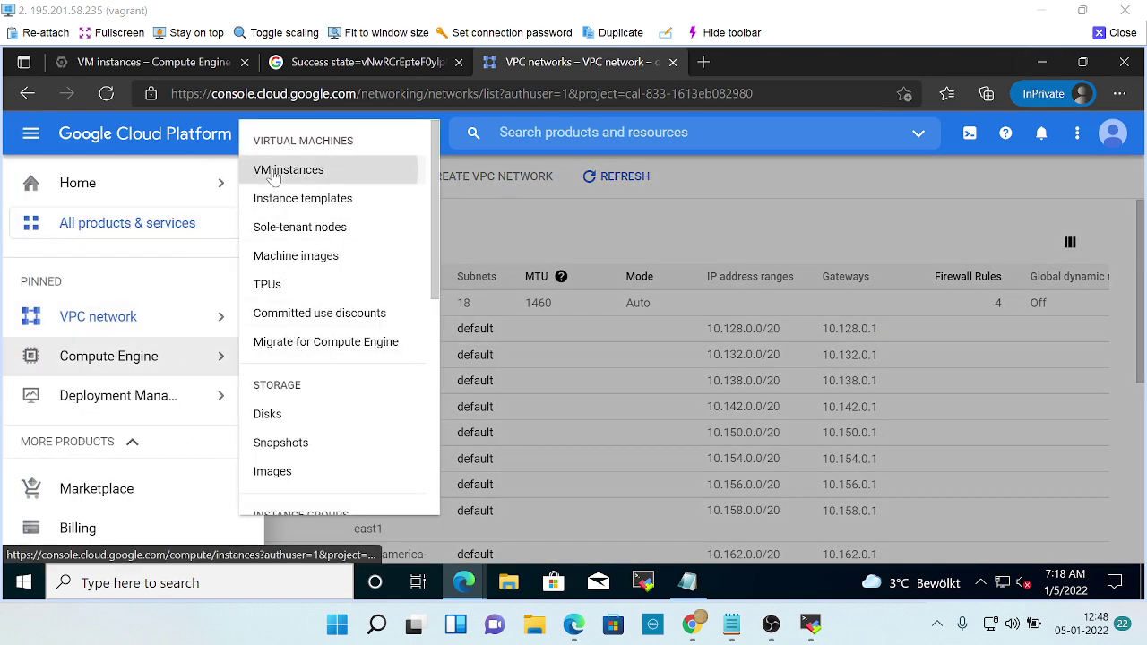
left_click(277, 172)
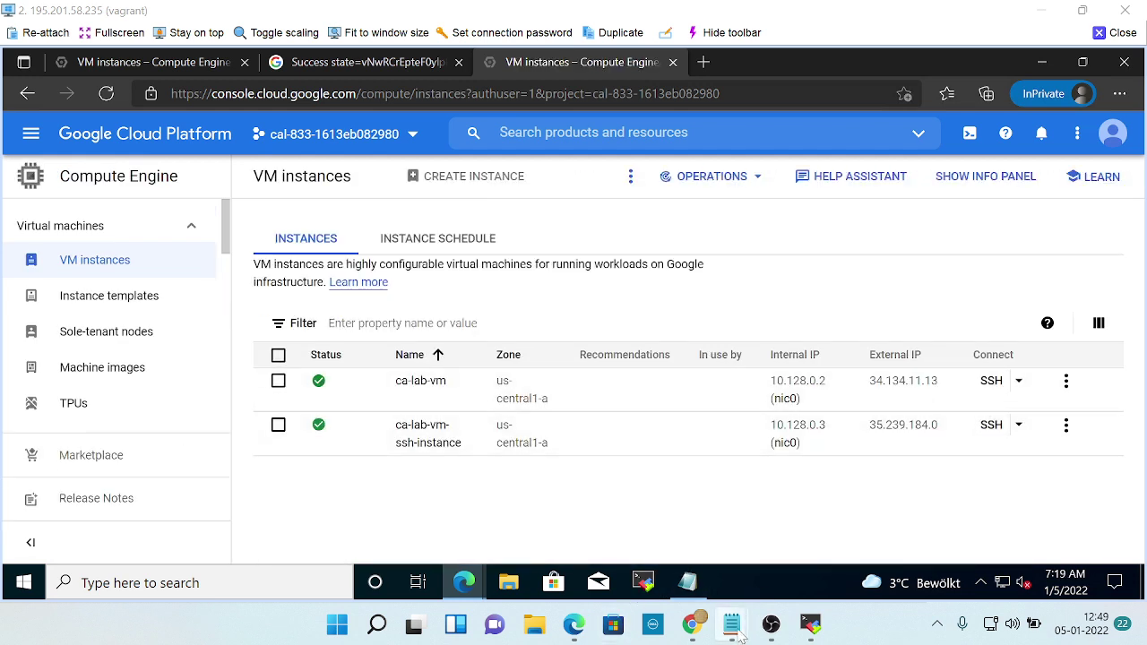
Close the ca-lab-vm-ssh-instance and ca-lab-vm SSH terminal windows, leaving both sessions.
mouse_move(770, 624)
key("alt+Tab")
key("alt+Tab")
key("alt+Tab")
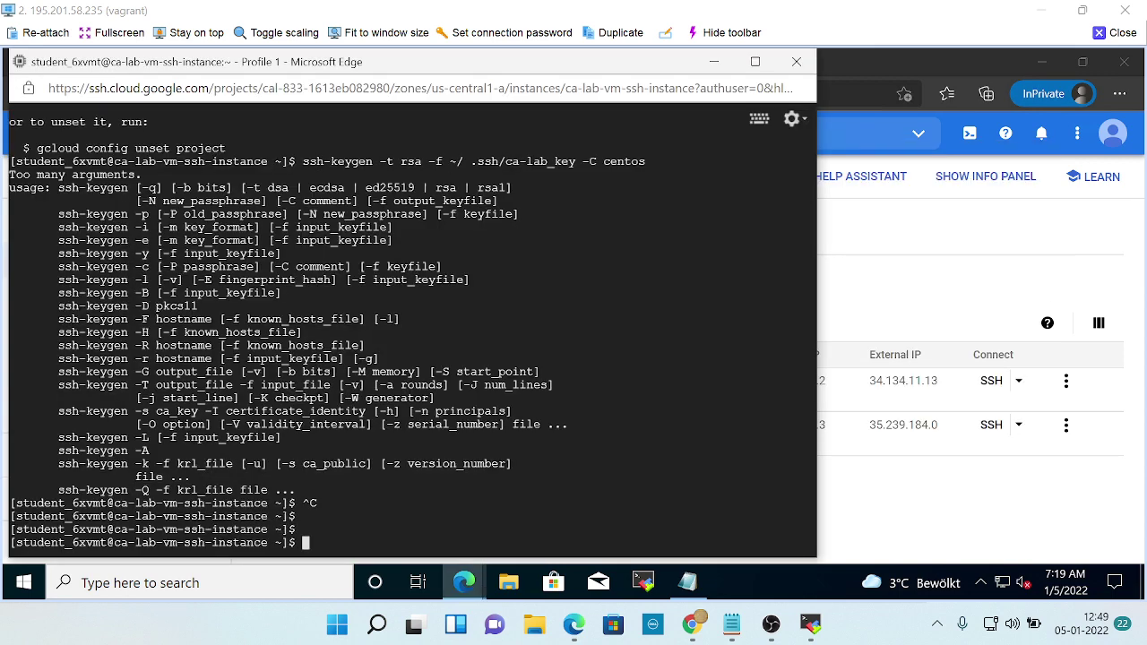
left_click(796, 63)
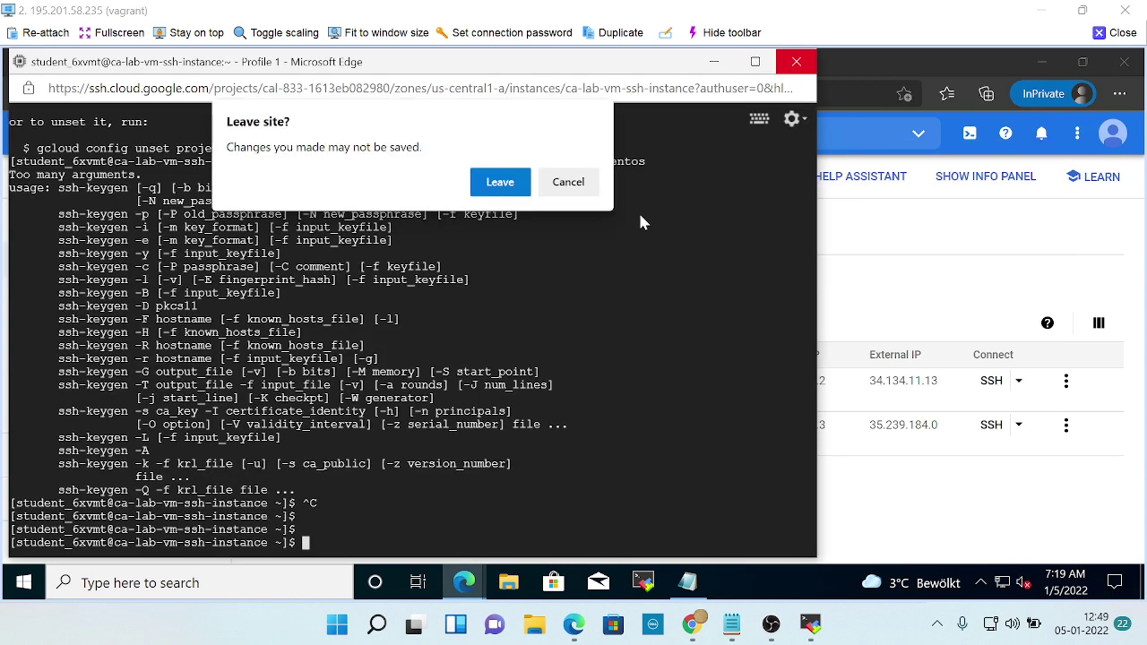
left_click(499, 183)
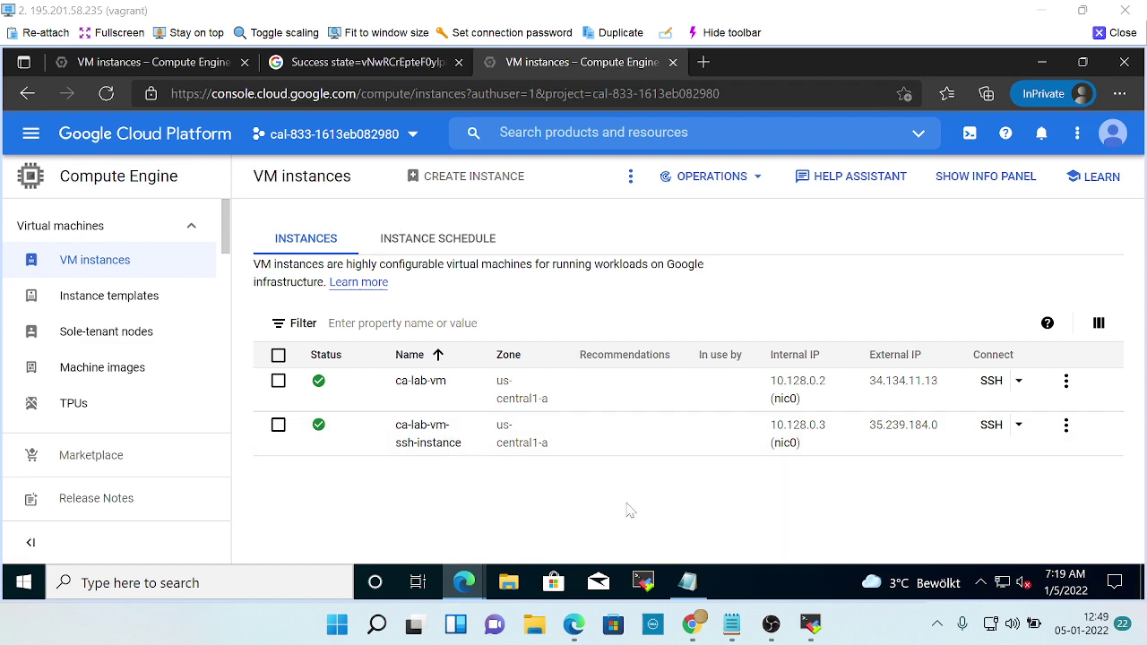
key("alt+Tab")
key("alt+Tab")
key("alt+Tab")
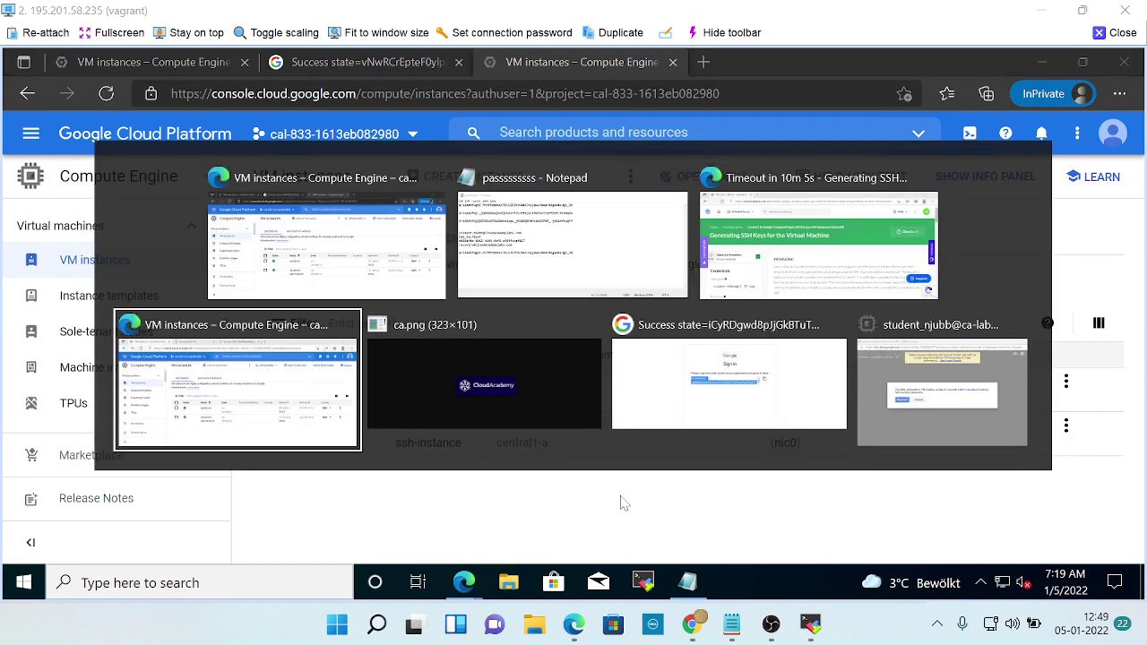
key("alt+Tab")
key("alt+Tab")
key("alt+Tab")
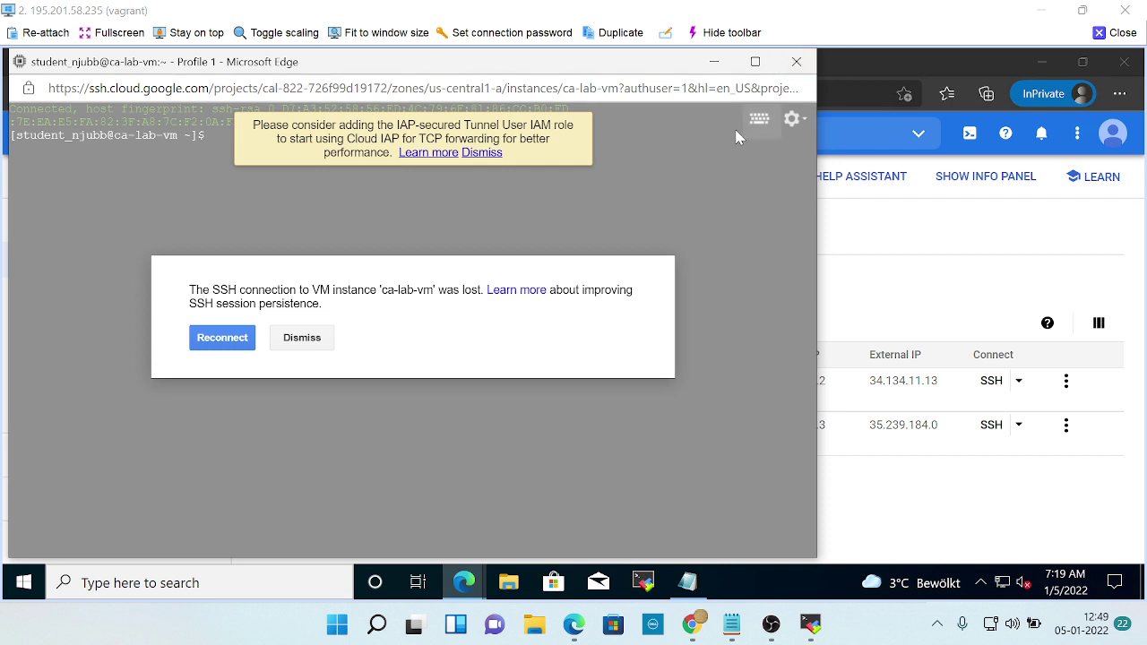
left_click(794, 60)
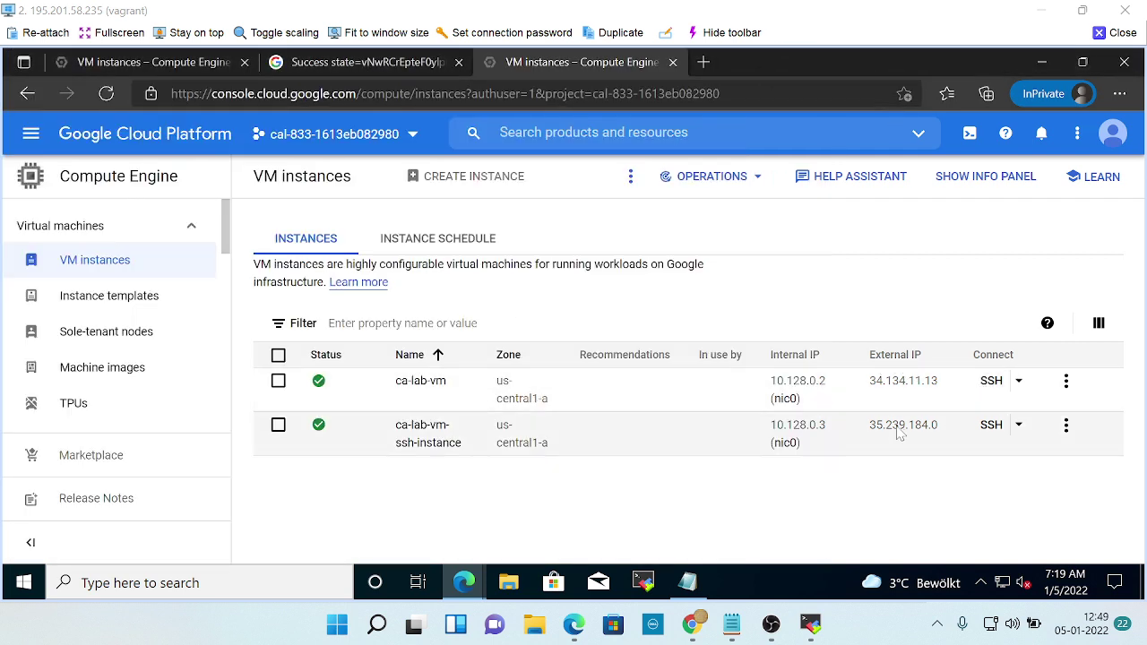
key("alt+Tab")
key("alt+Tab")
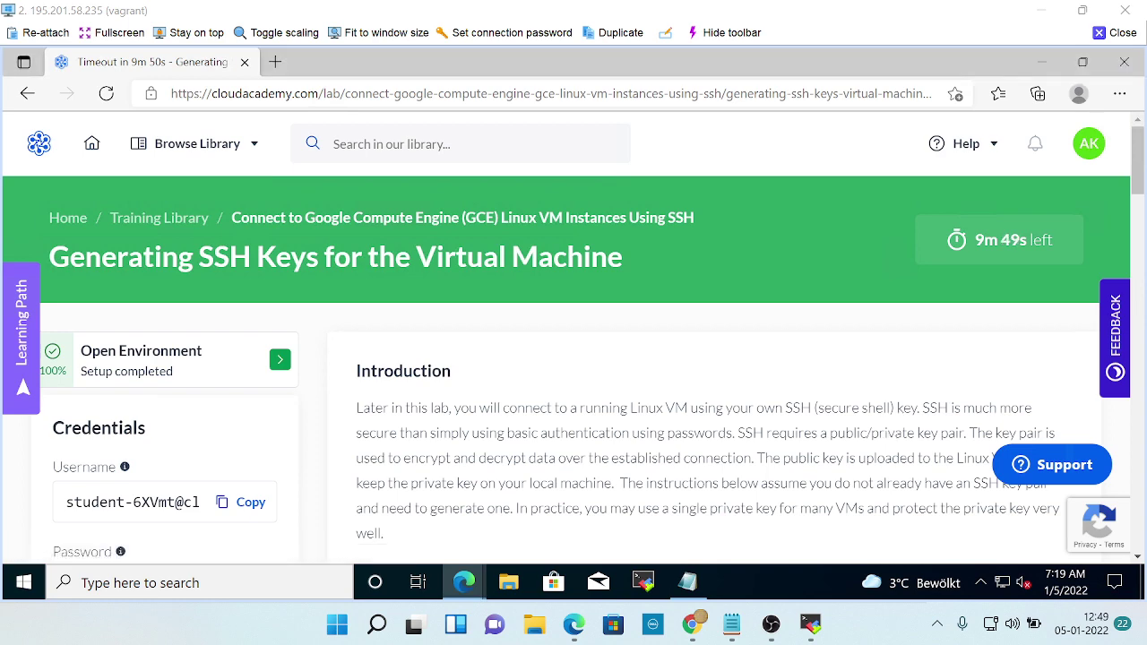
Scroll the lab page down to the ssh-keygen instructions.
scroll(748, 370, "down", 5)
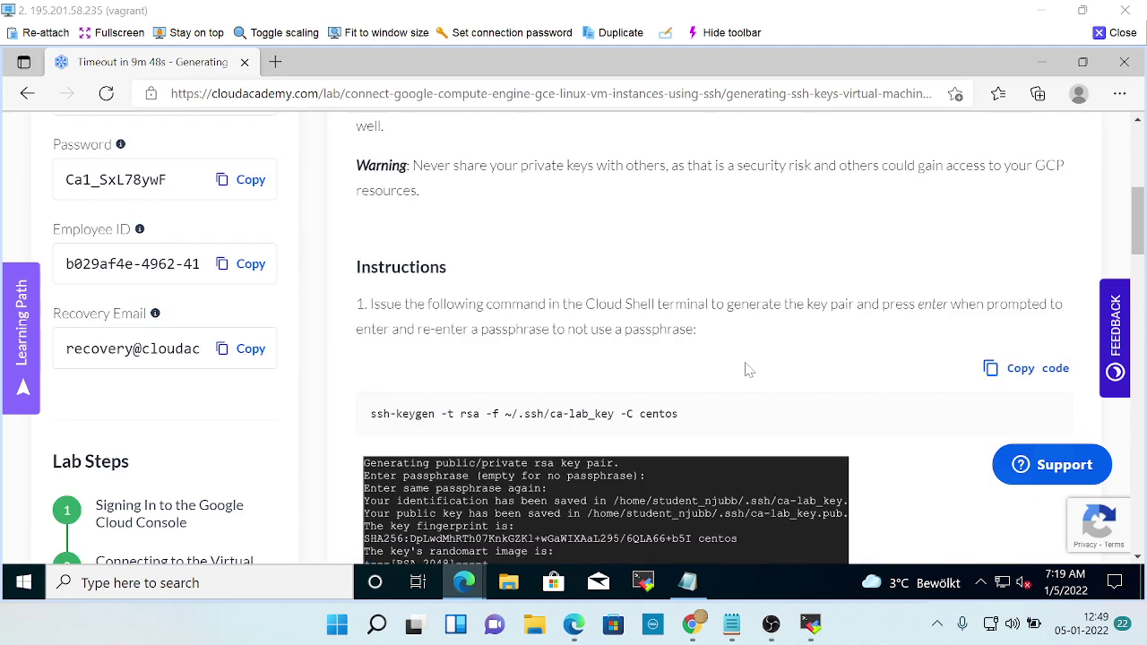
scroll(748, 370, "down", 1)
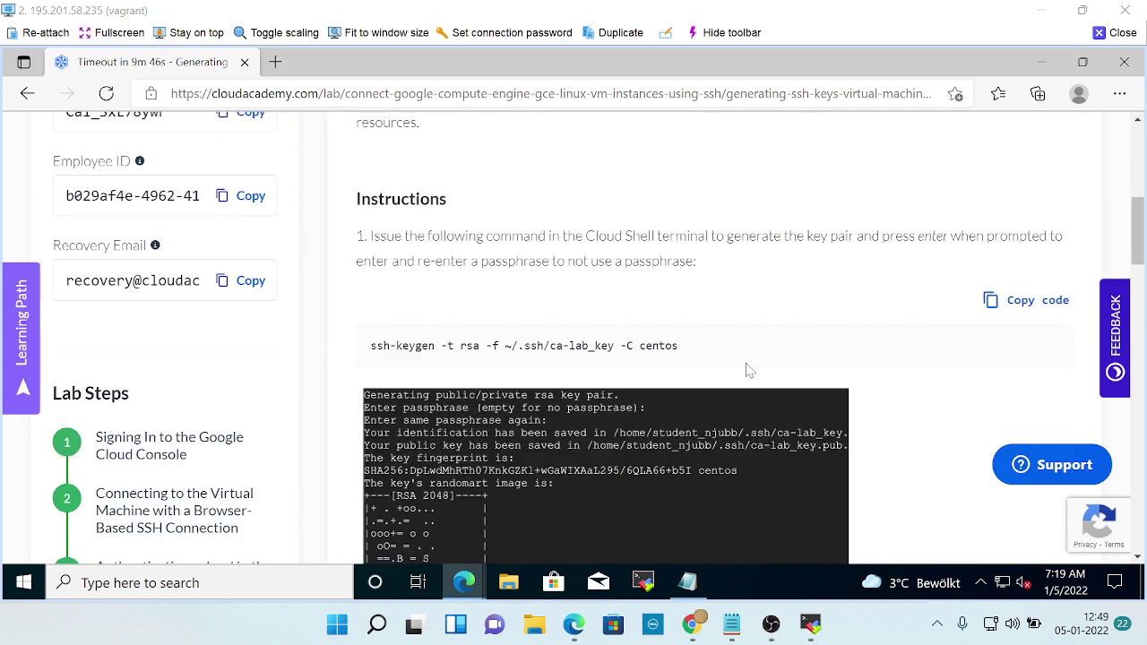
scroll(748, 370, "down", 2)
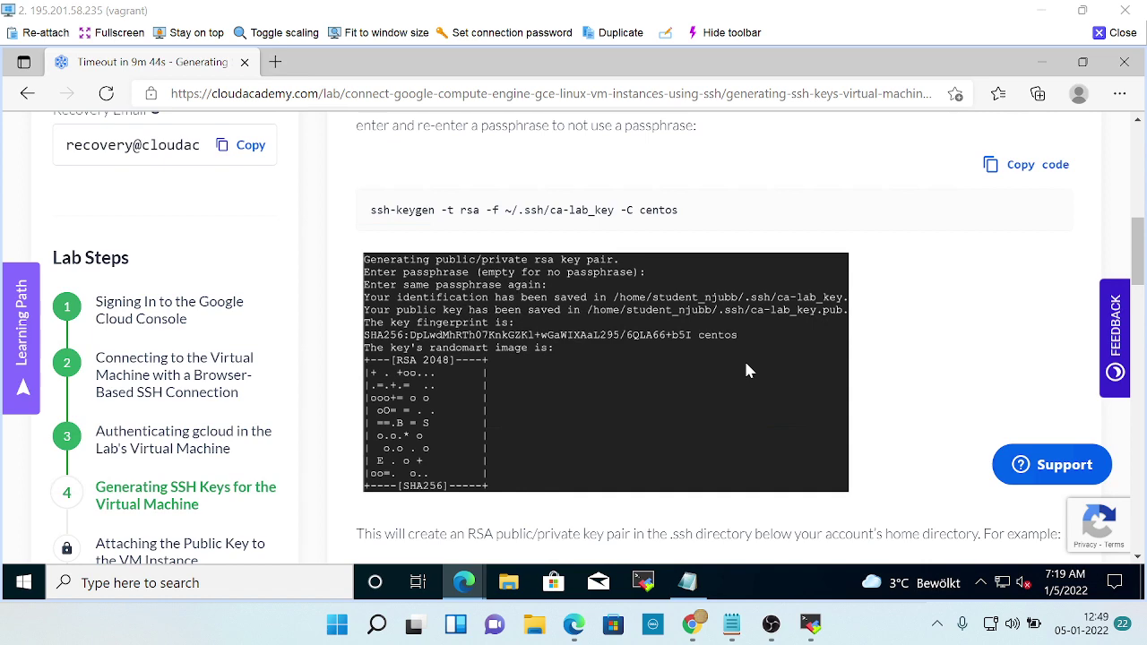
Request SSH sessions to ca-lab-vm and ca-lab-vm-ssh-instance from the VM list.
key("alt+Tab")
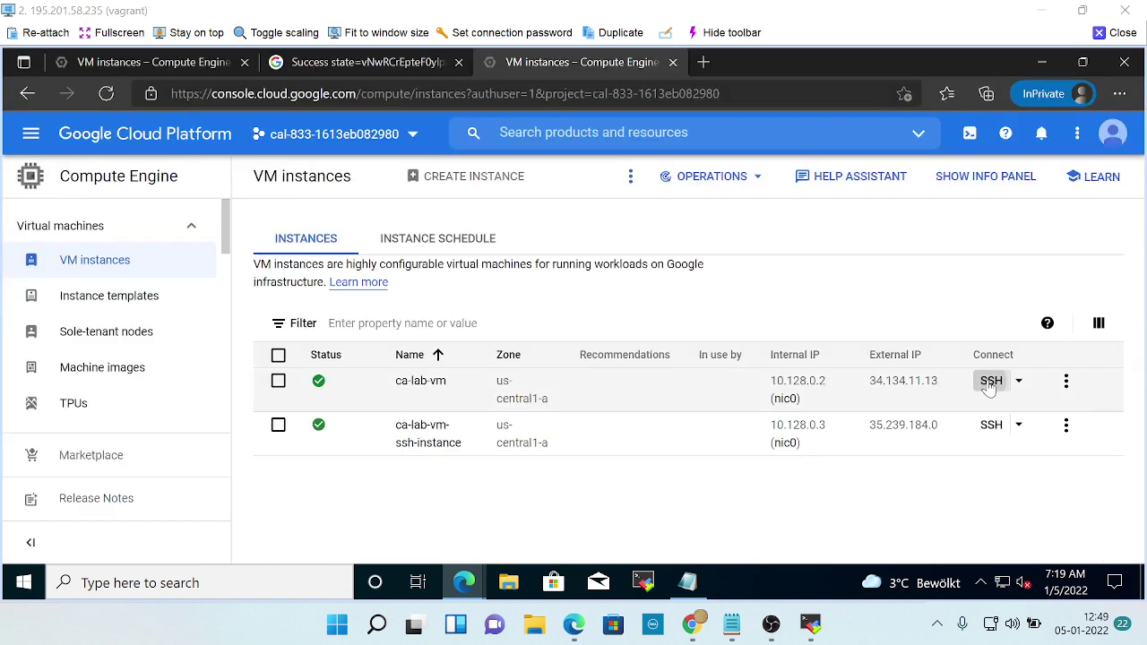
left_click(990, 384)
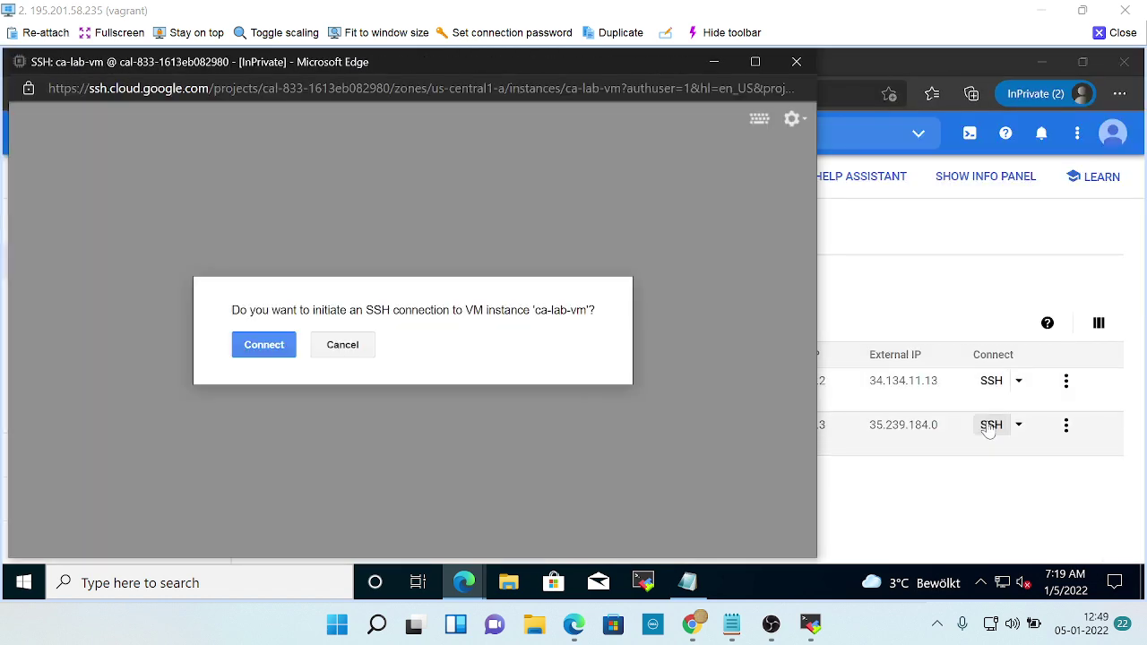
left_click(989, 428)
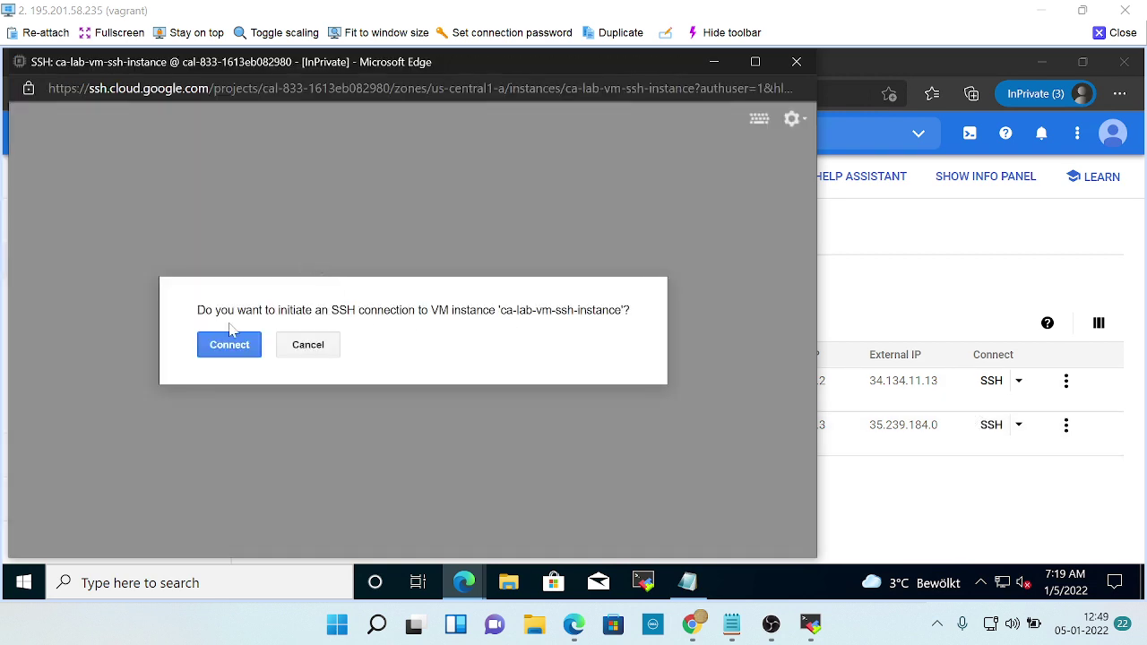
Connect the SSH sessions to ca-lab-vm-ssh-instance and ca-lab-vm, then return to the VM list.
left_click(218, 348)
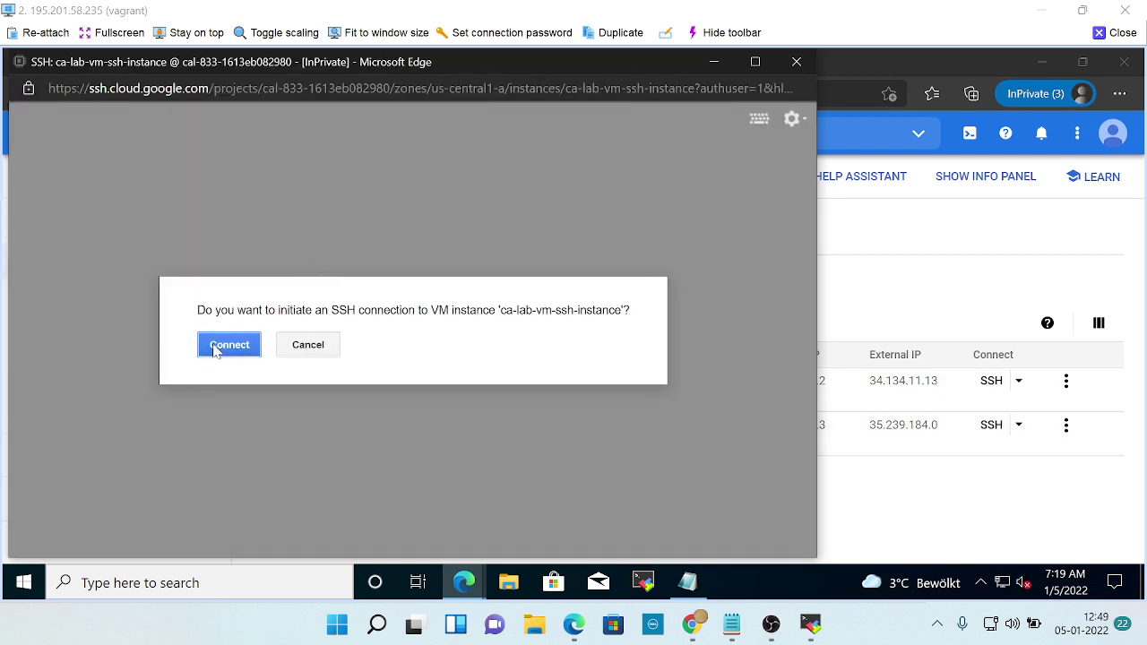
left_click(715, 63)
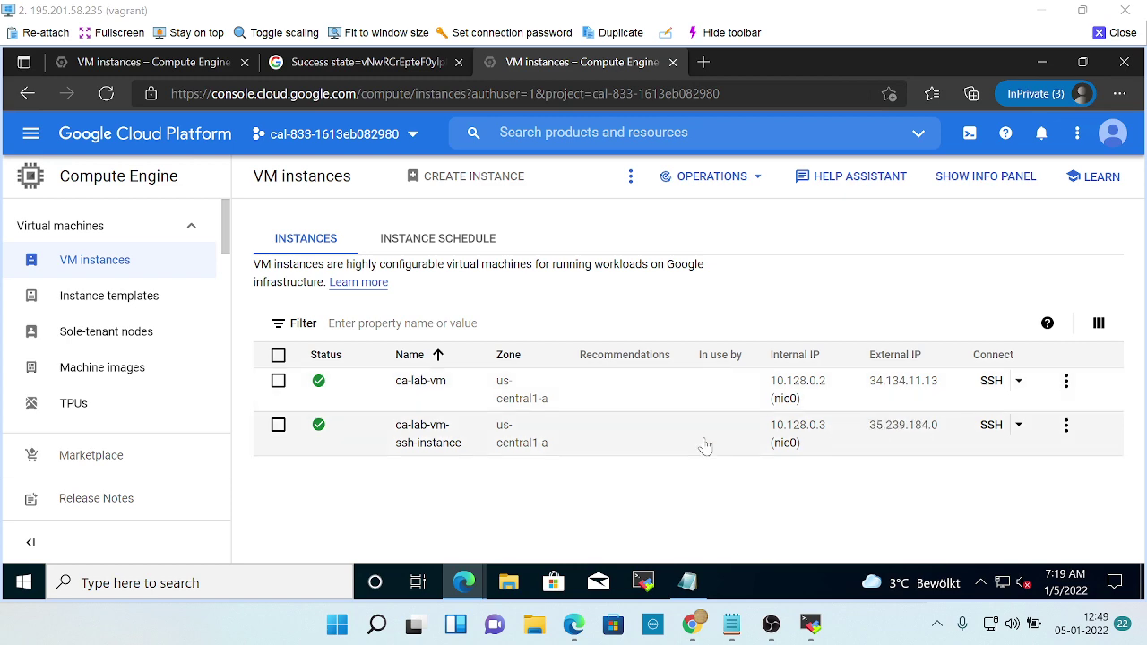
key("alt+Tab")
key("alt+Tab")
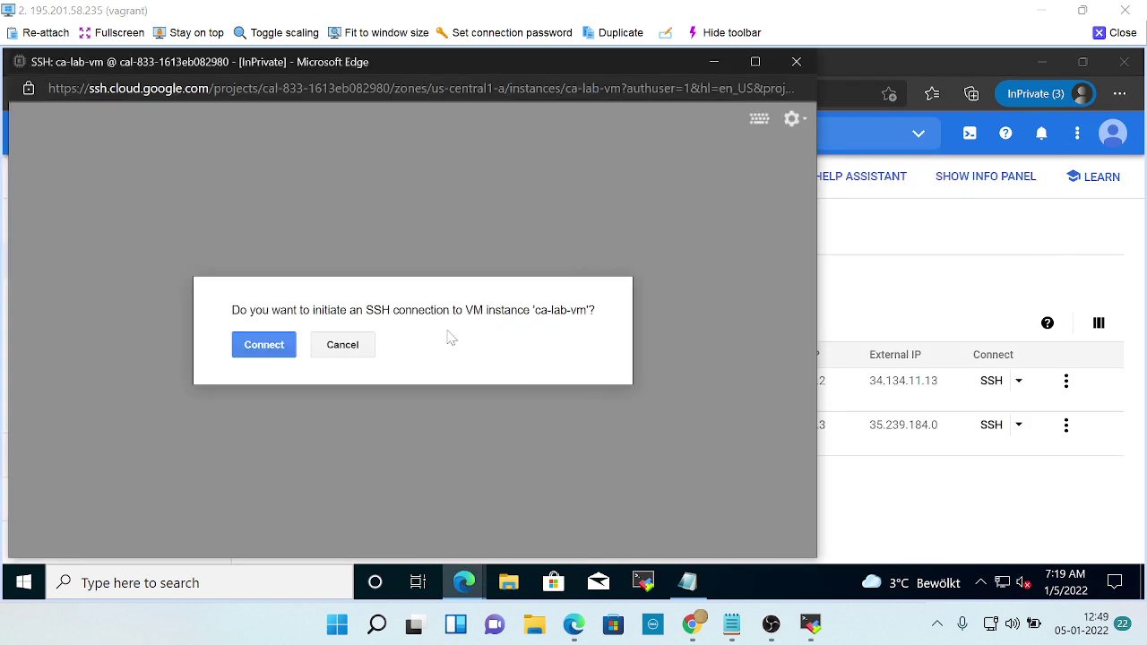
left_click(282, 345)
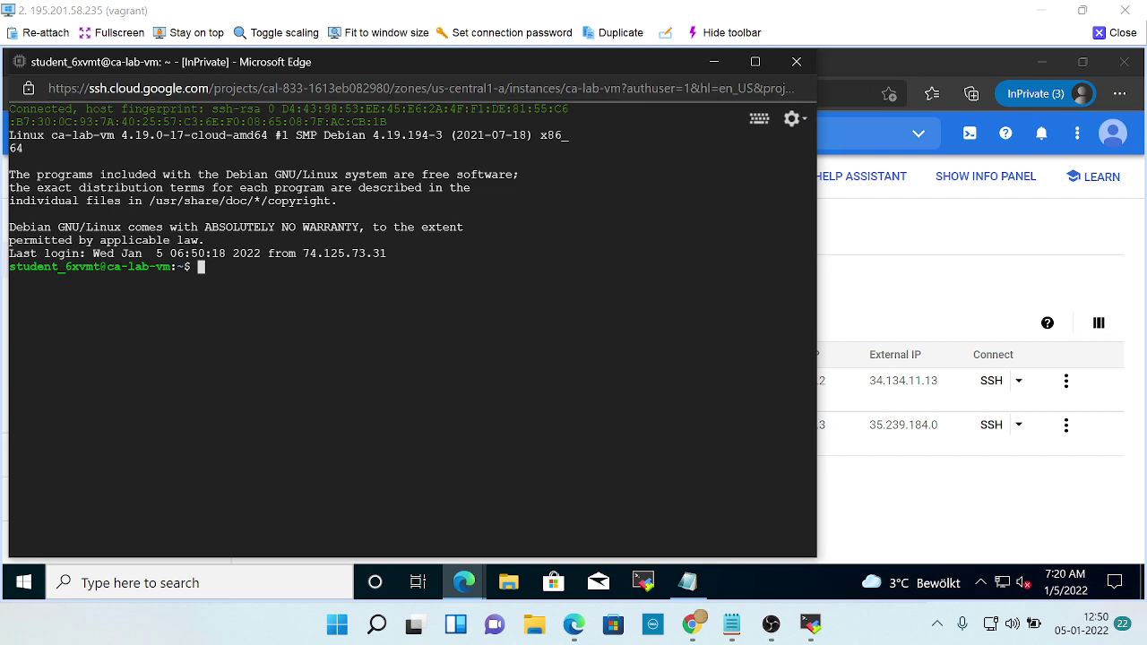
key("alt+Tab")
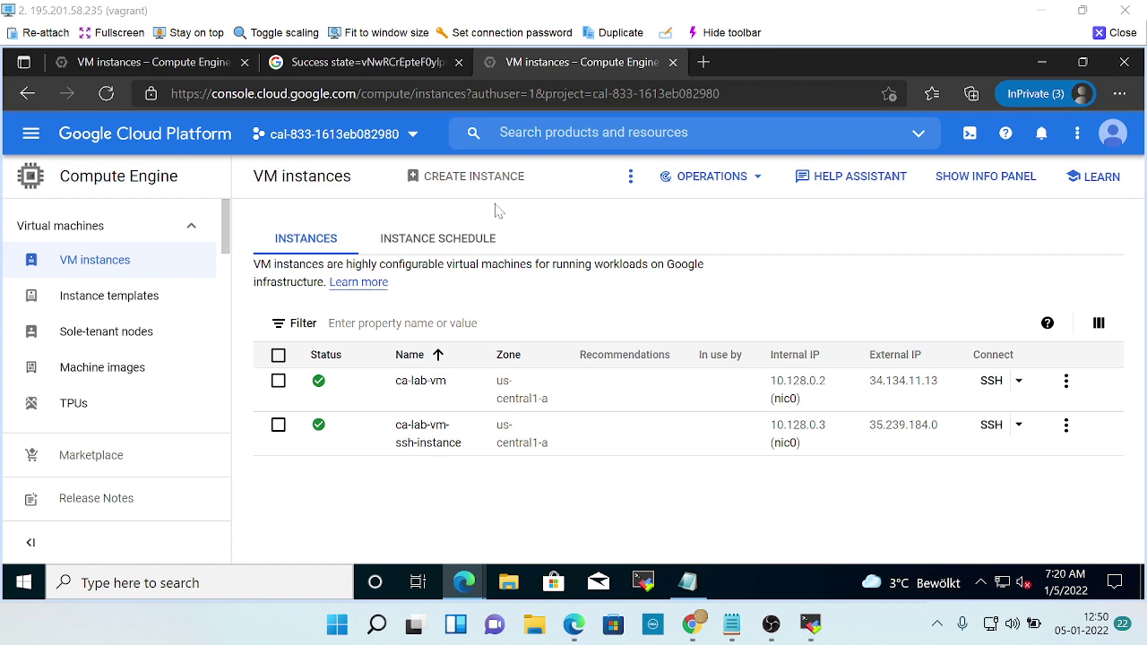
Cycle through the open SSH terminal and VM instances windows.
key("alt+Tab")
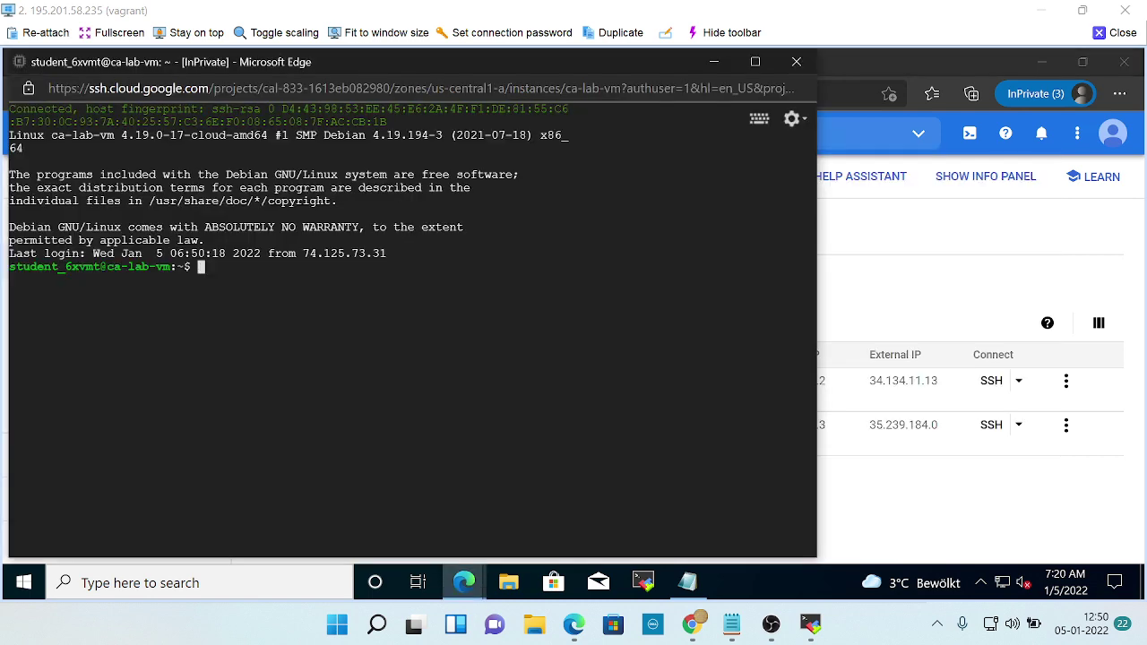
key("alt+Tab")
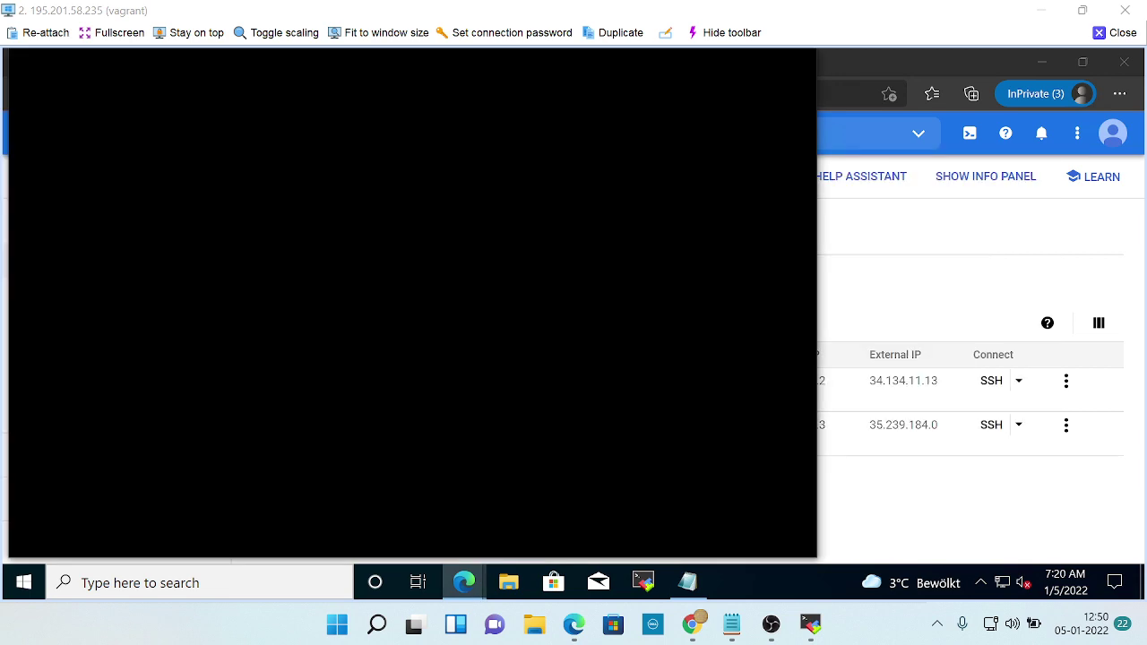
key("alt+Tab")
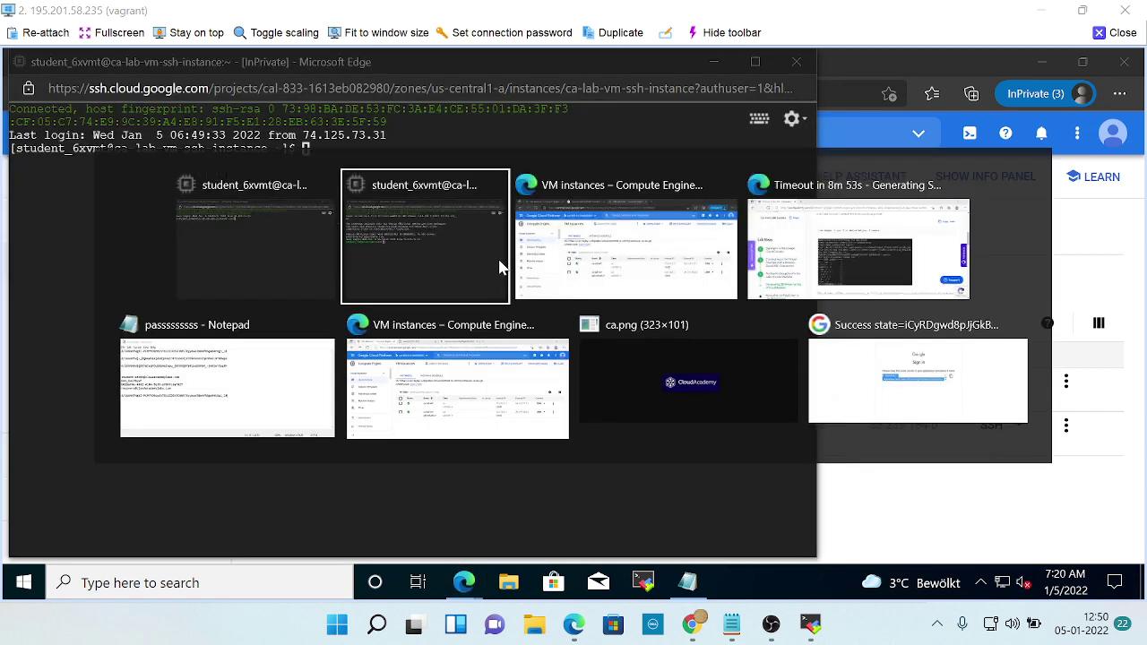
key("alt+Tab")
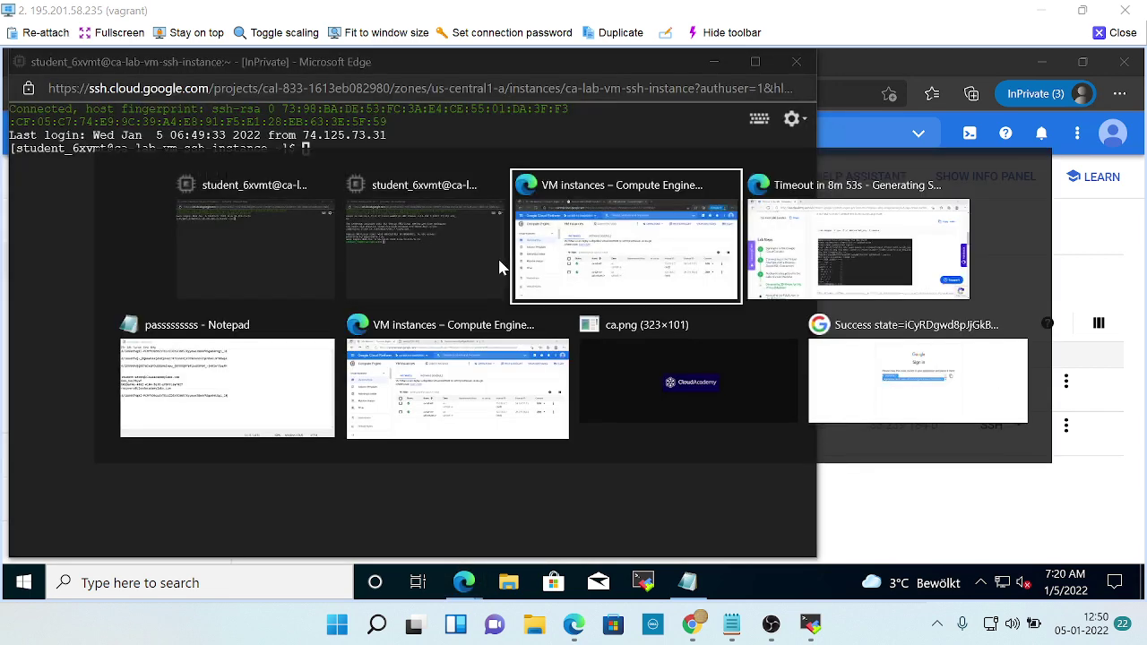
key("alt+Tab")
key("alt+Tab")
key("alt+Tab")
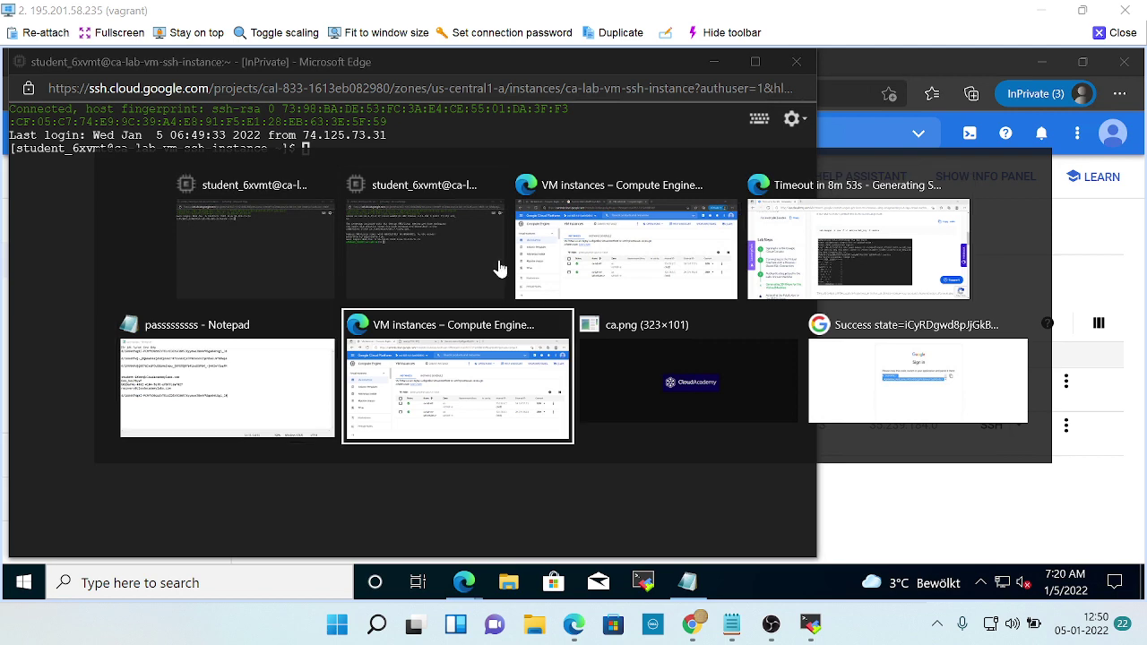
key("alt+Tab")
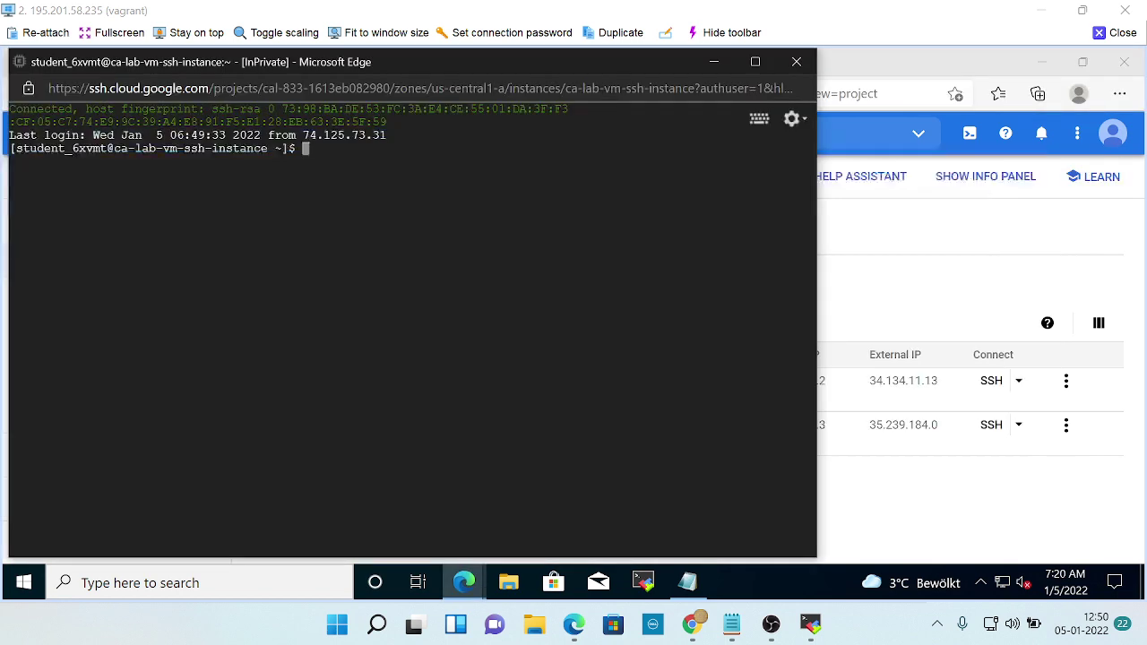
key("alt+Tab")
key("alt+Tab")
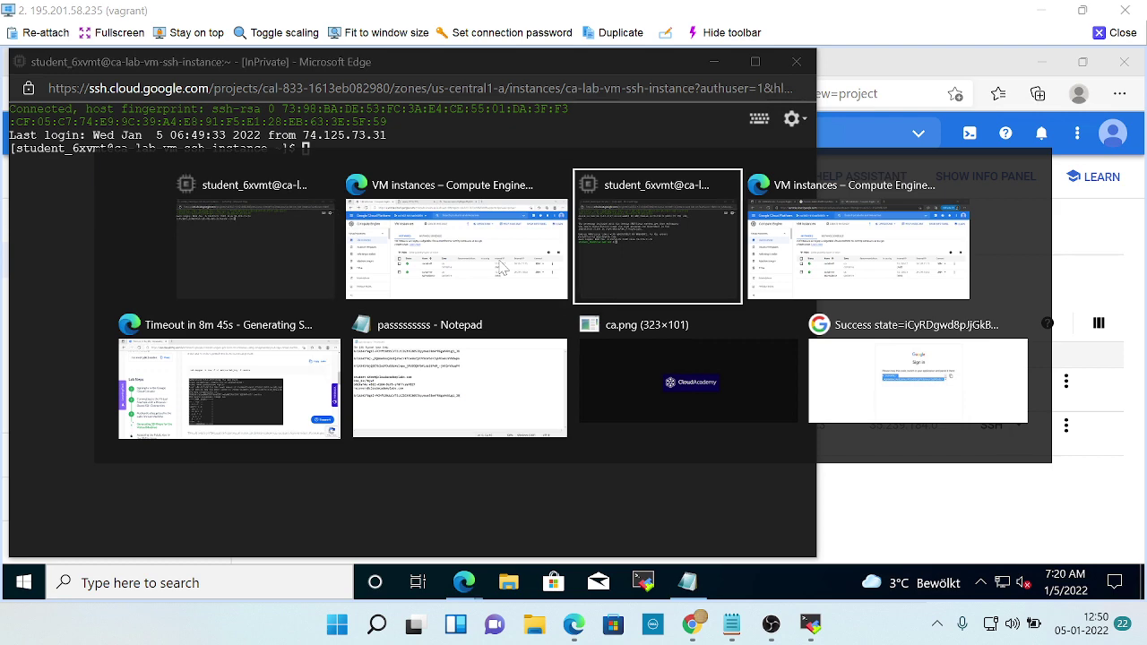
key("alt+Tab")
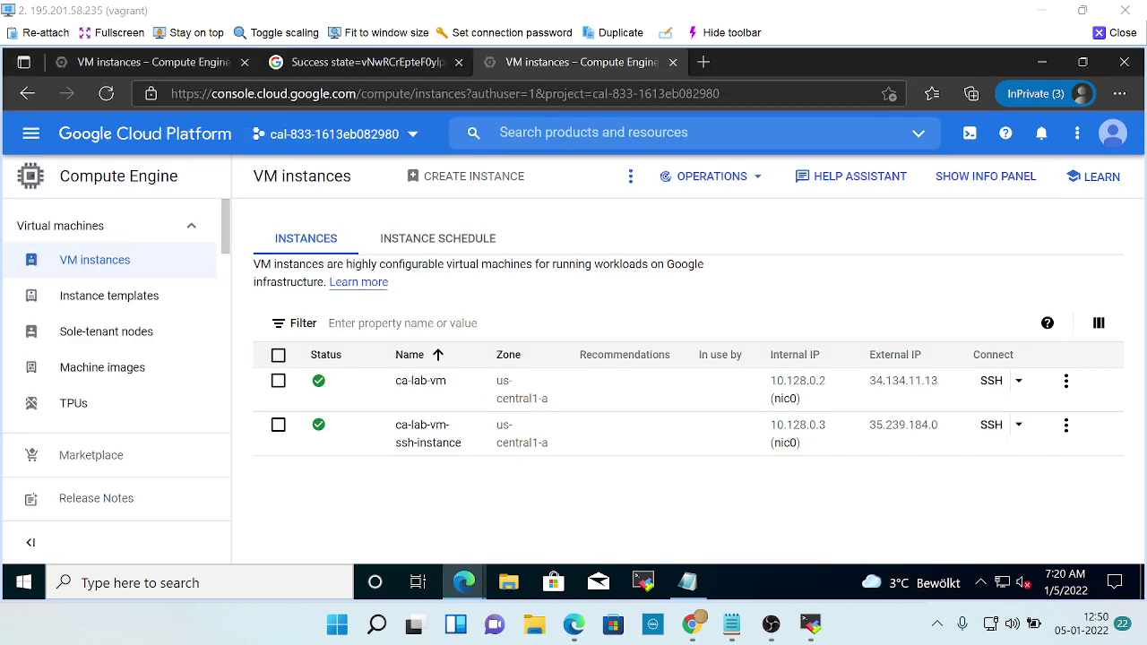
Switch between the VM instances and sign-in code tabs in both browser windows.
left_click(197, 69)
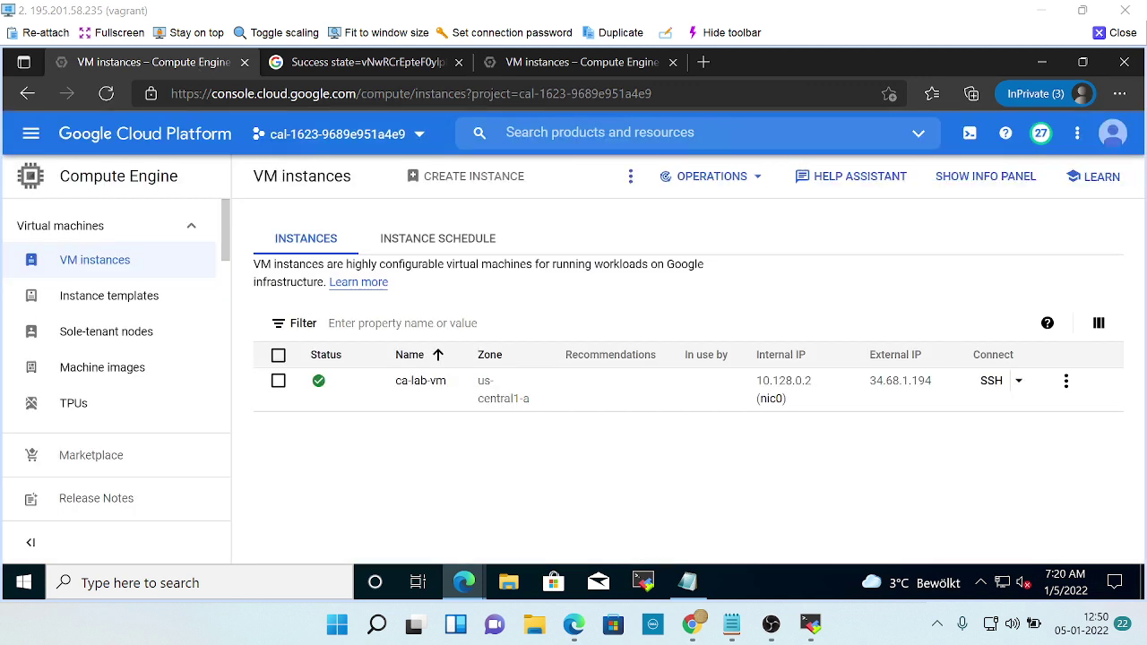
left_click(551, 62)
left_click(368, 65)
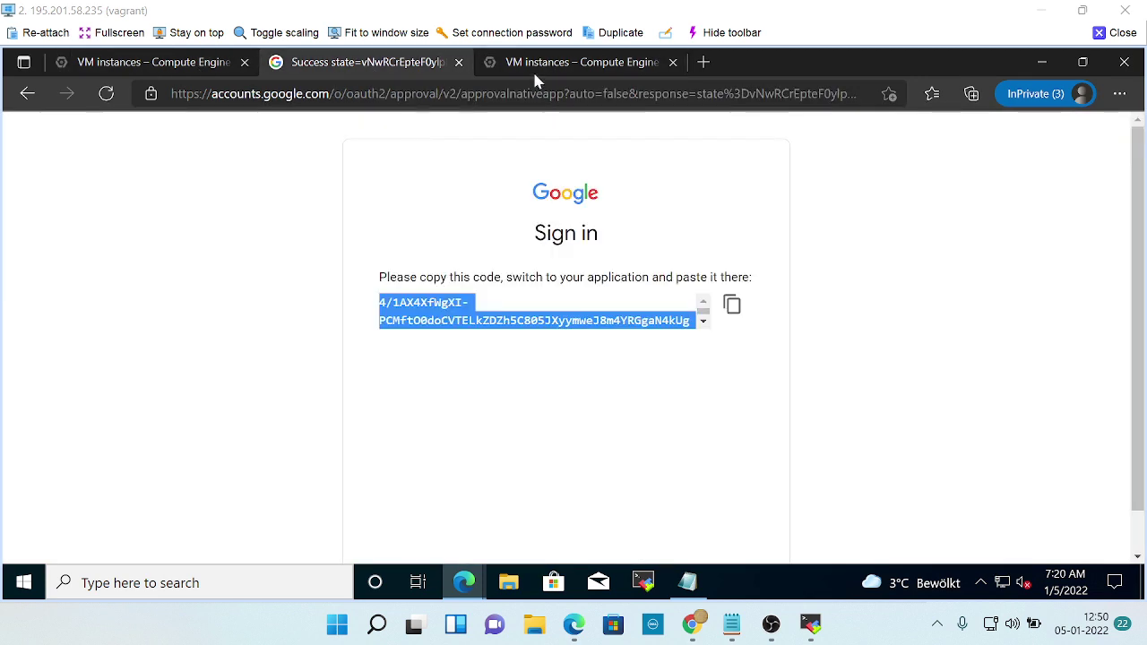
left_click(530, 65)
key("alt+Tab")
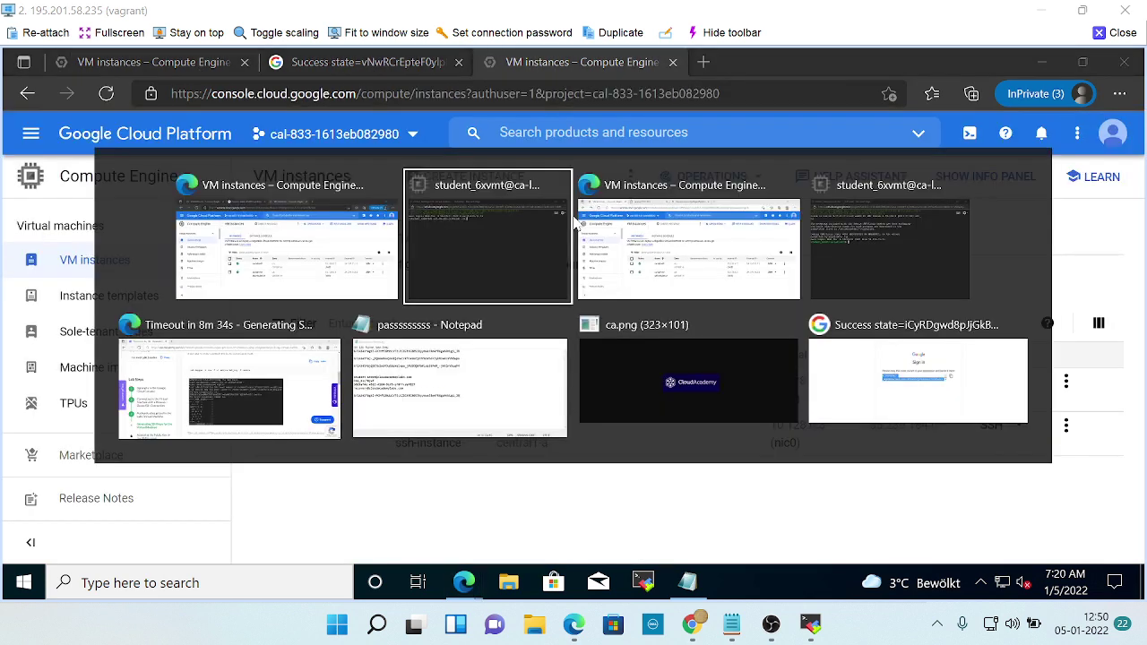
left_click(586, 226)
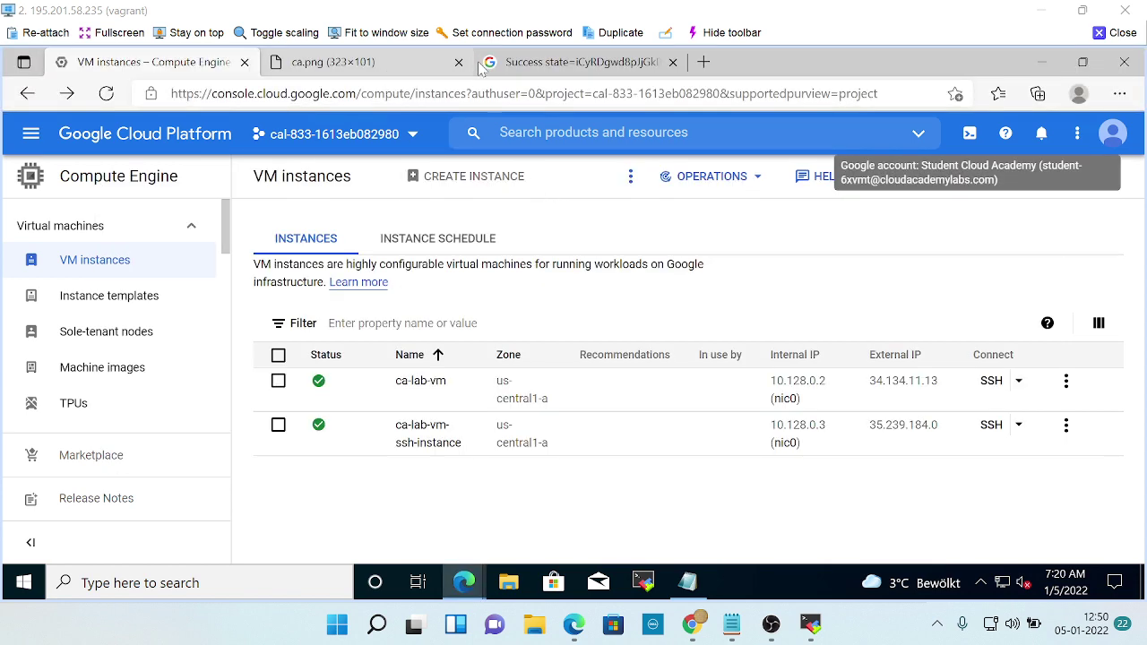
left_click(518, 65)
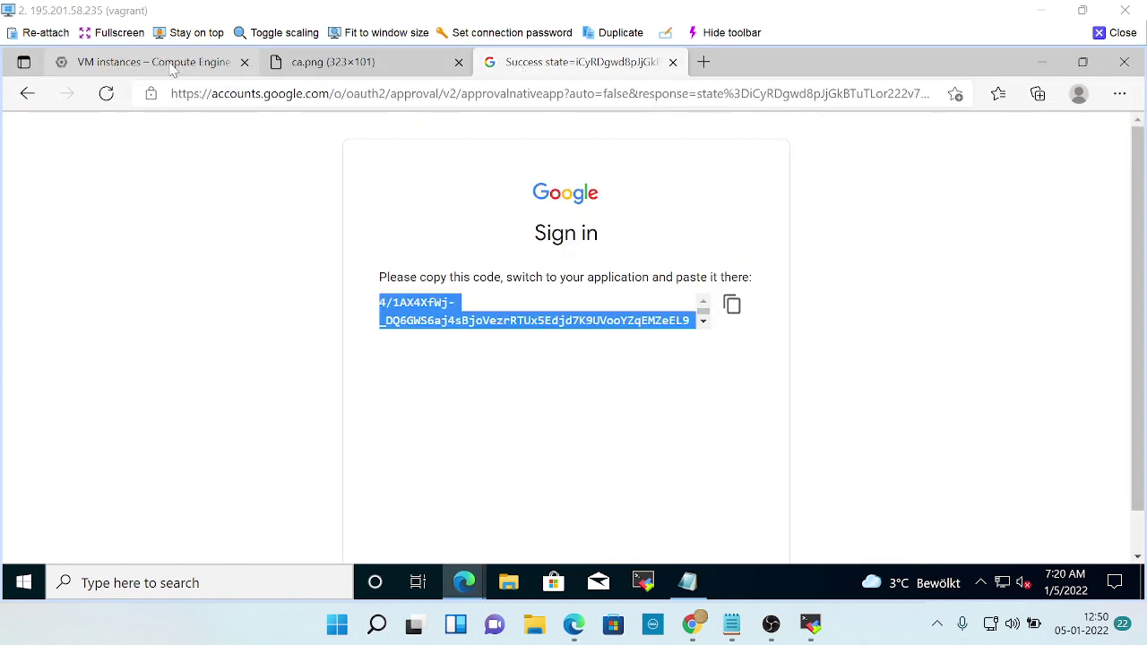
left_click(175, 64)
Bring the Cloud Academy lab page to the front.
key("alt+Tab")
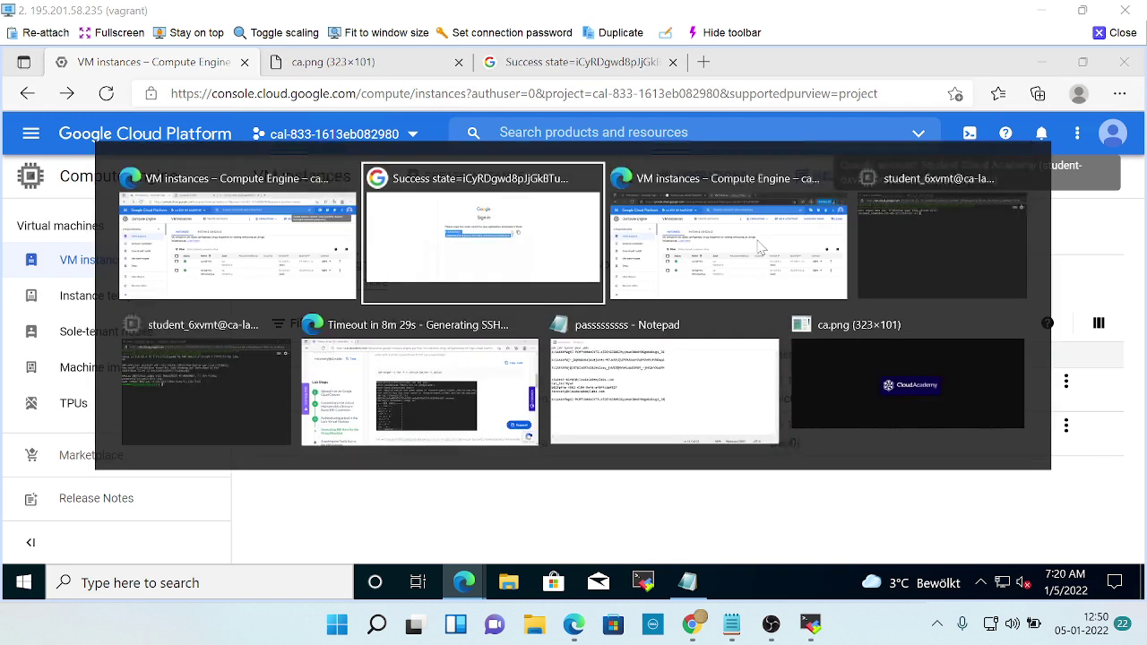
key("Tab")
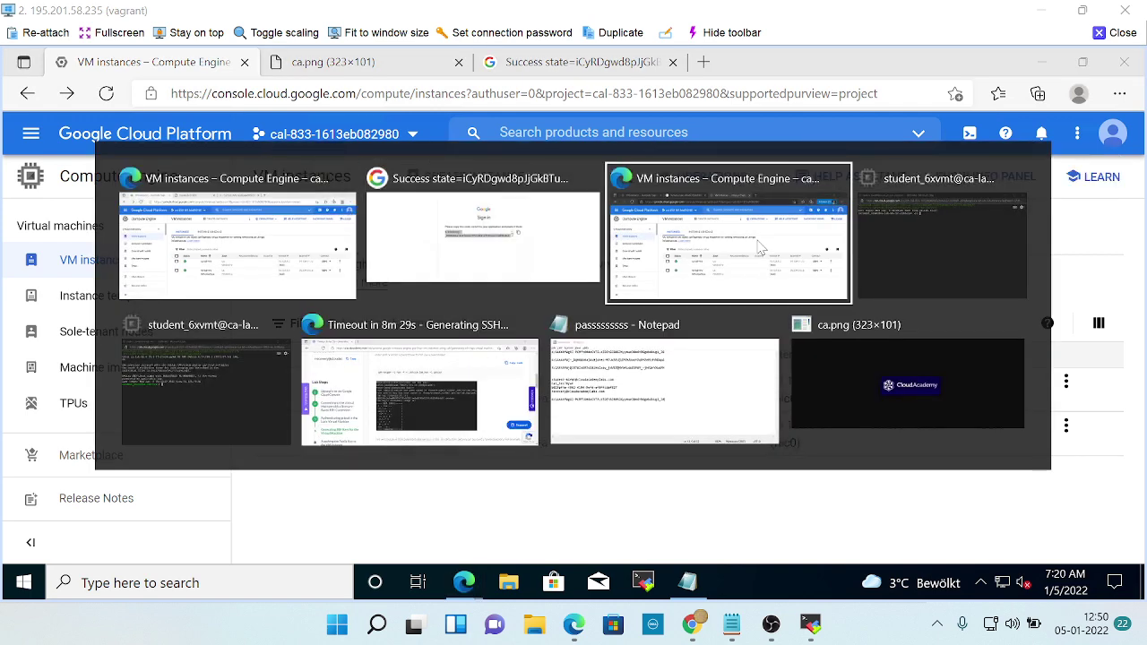
key("Tab")
key("Tab")
key("alt+Tab")
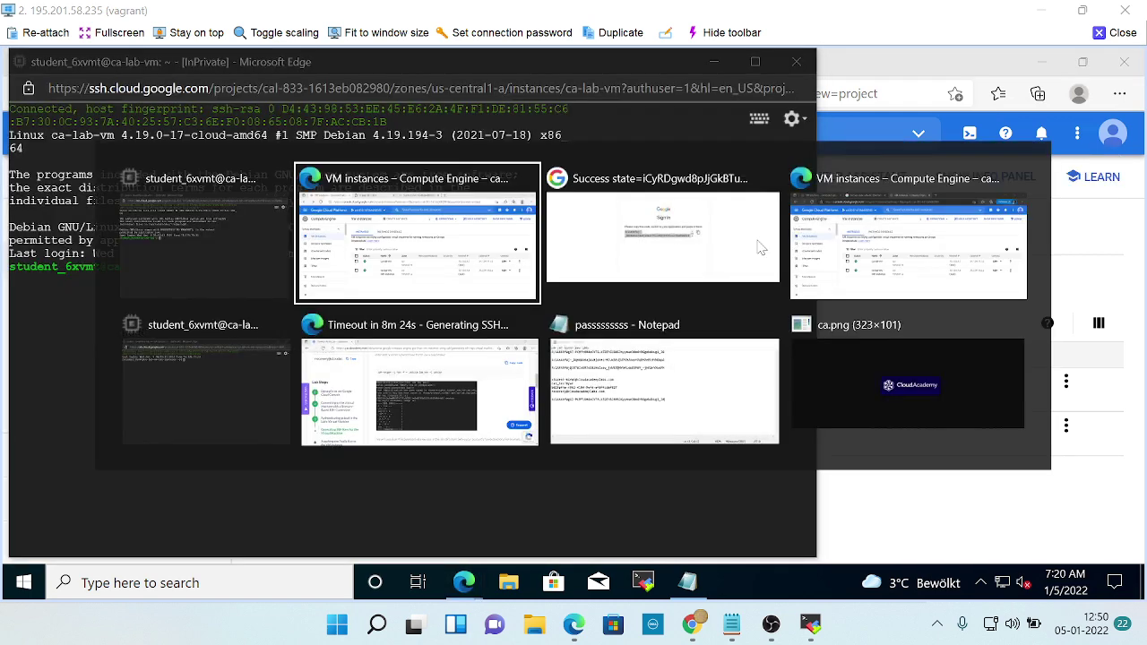
key("Tab")
key("Tab")
key("Tab")
key("Tab")
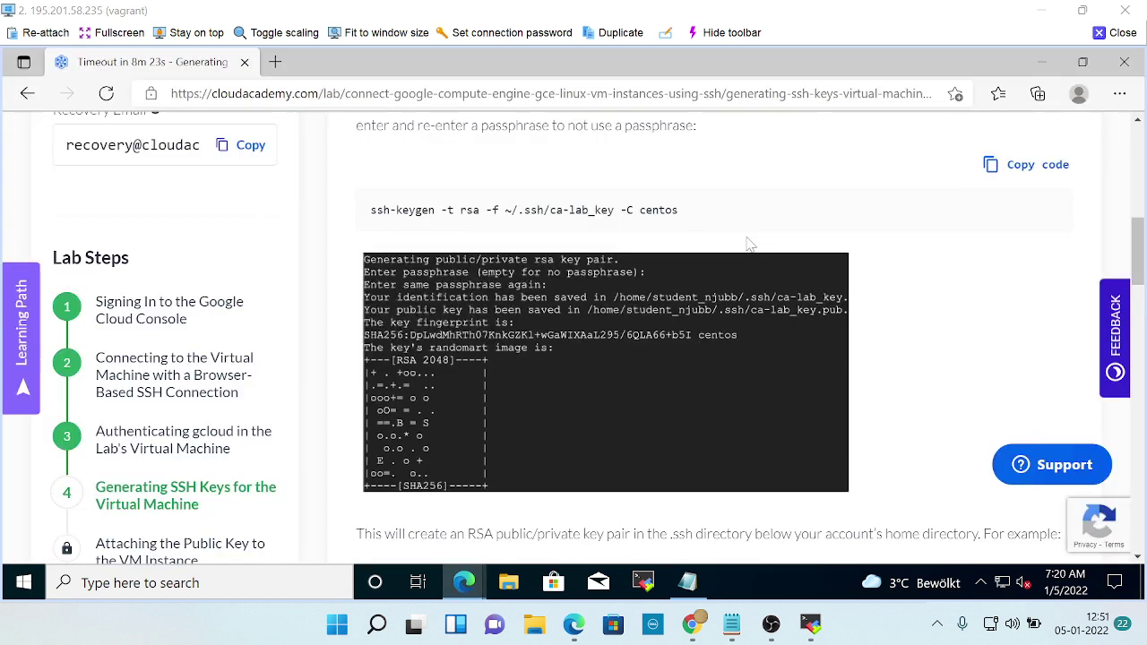
Copy the lab's ssh-keygen command with Copy code.
scroll(778, 352, "down", 2)
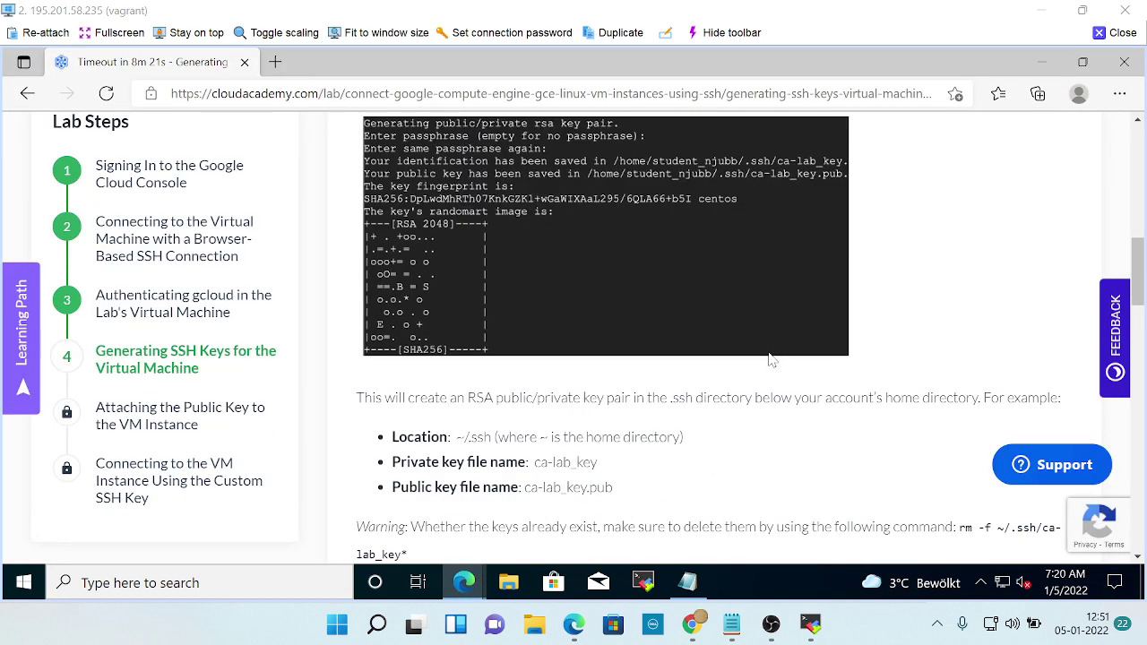
scroll(771, 359, "down", 2)
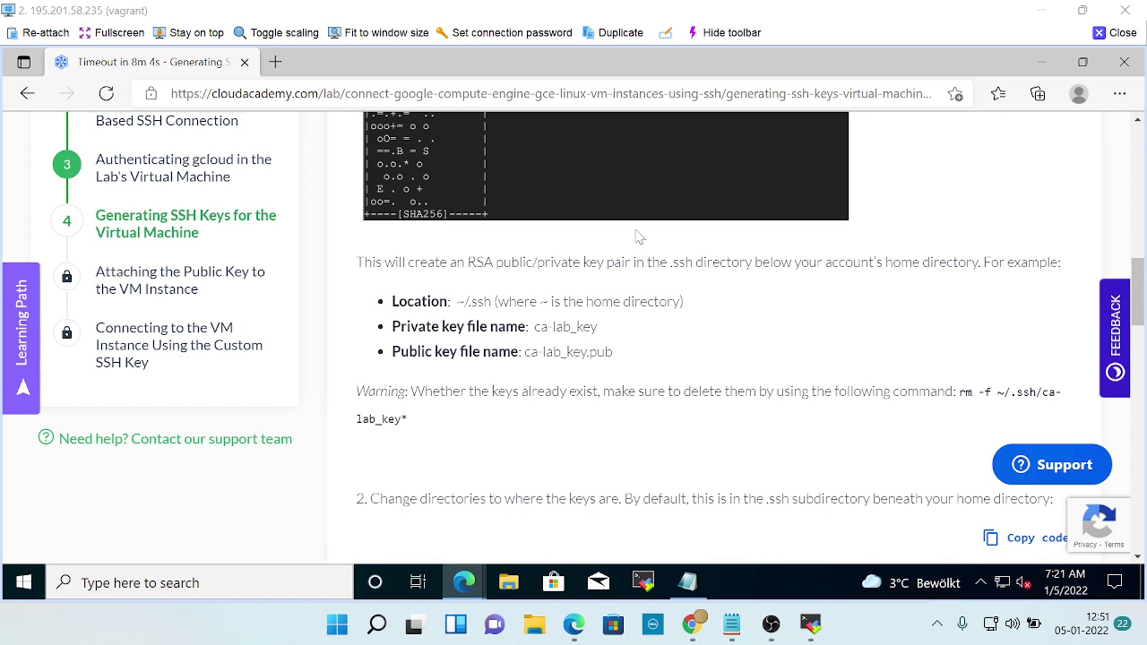
scroll(737, 297, "up", 10)
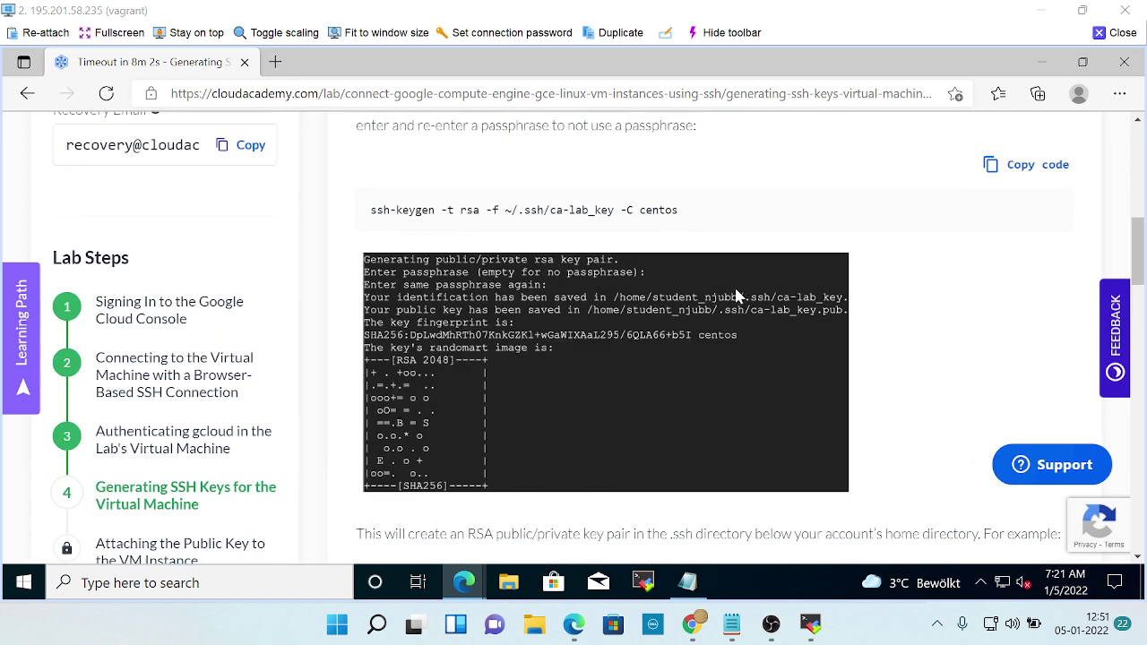
scroll(736, 297, "down", 3)
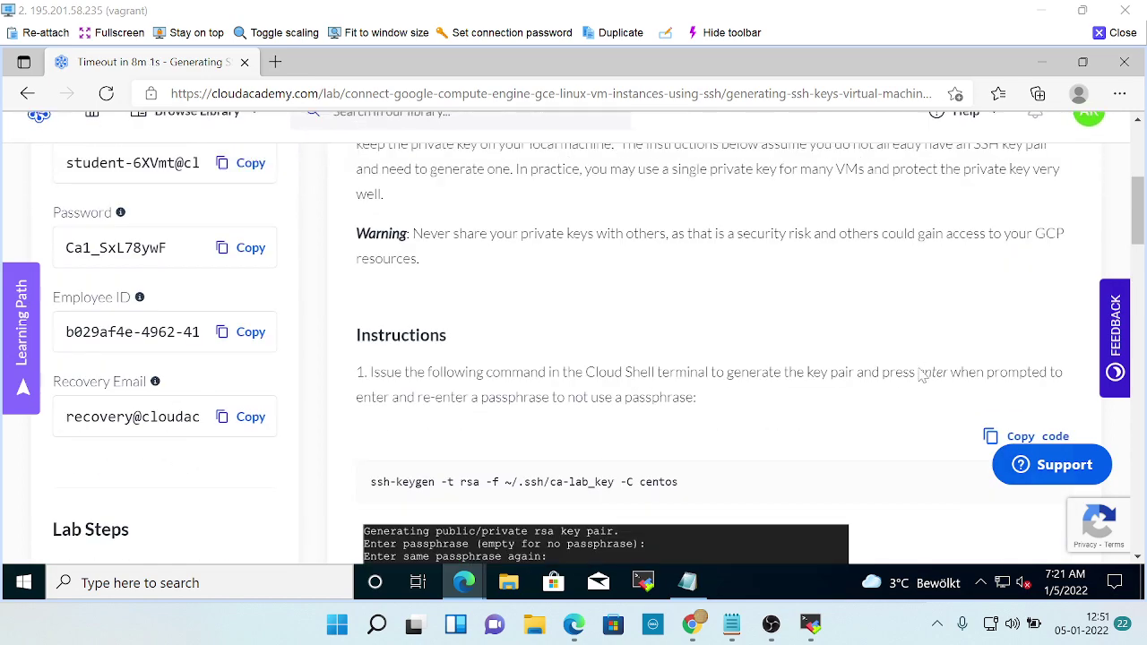
scroll(813, 347, "up", 5)
scroll(814, 348, "down", 5)
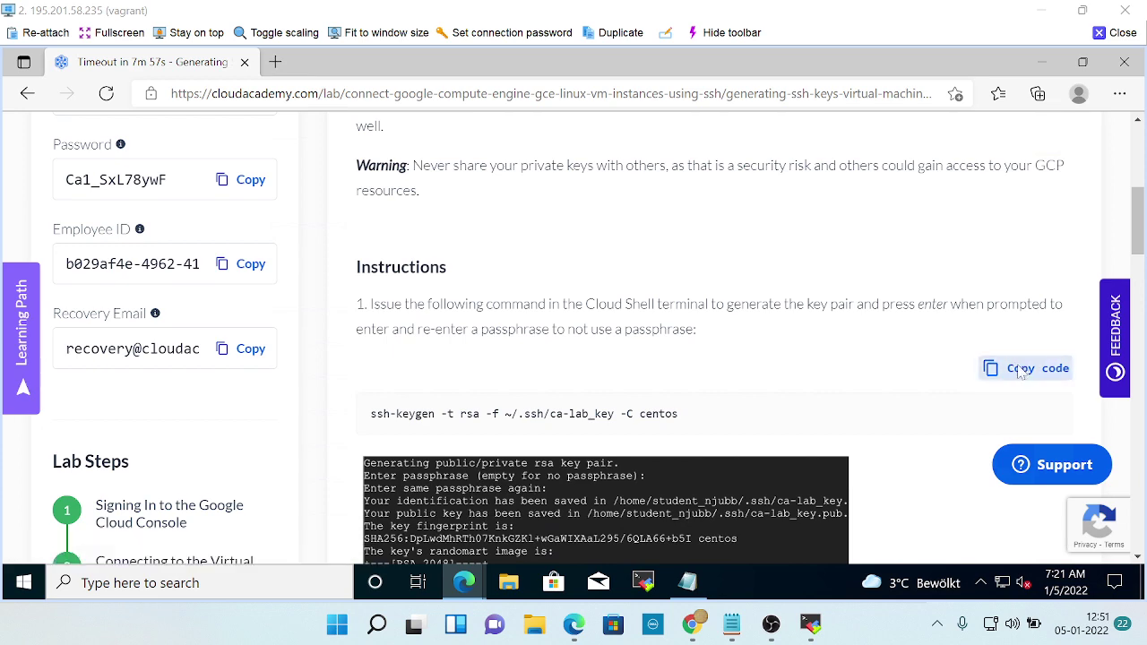
left_click(1031, 368)
Paste the command into both SSH terminals and type 'ssh' in the instance terminal.
key("alt+Tab")
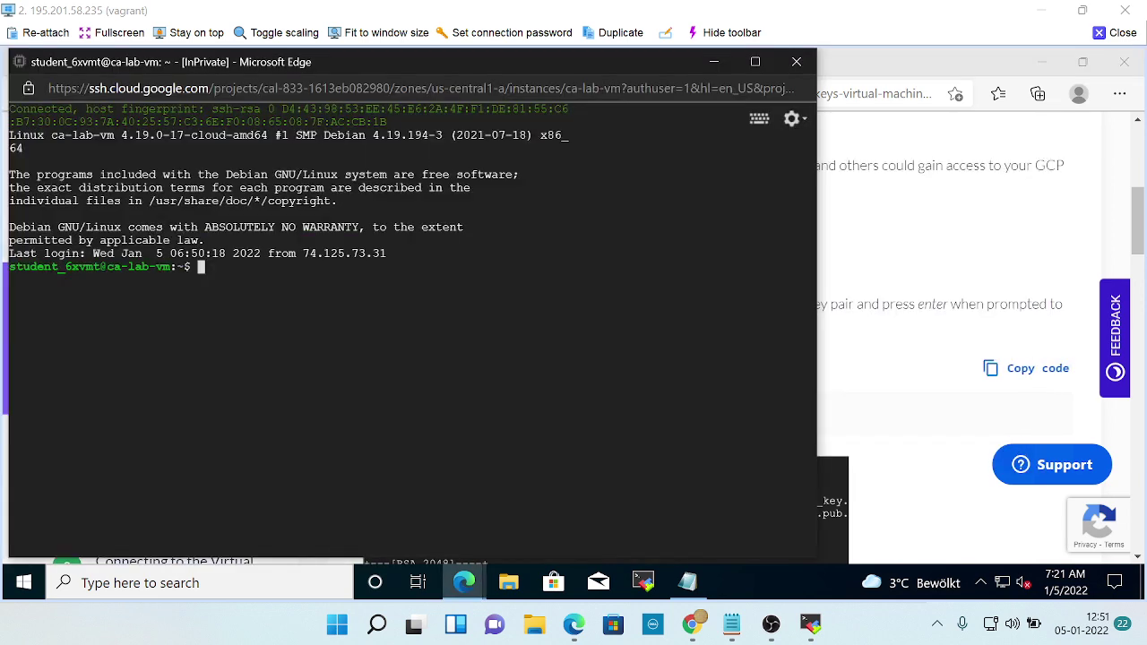
key("ctrl+v")
key("BackSpace")
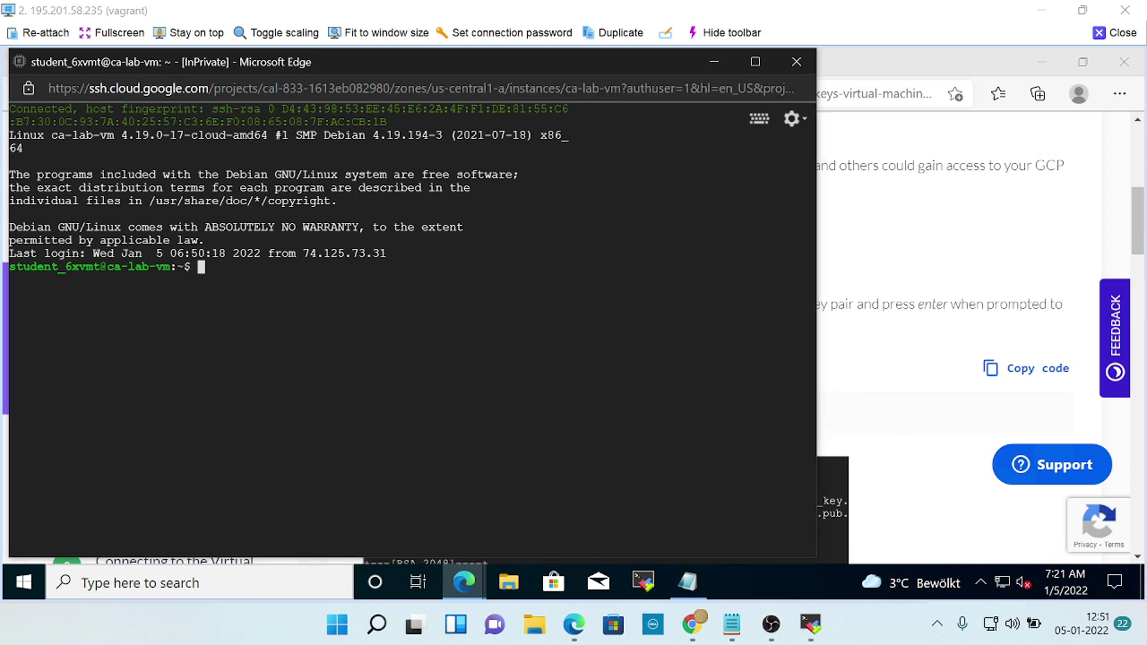
key("alt+Tab")
key("alt+Tab")
key("alt+Tab")
key("alt+Tab")
key("alt+Tab")
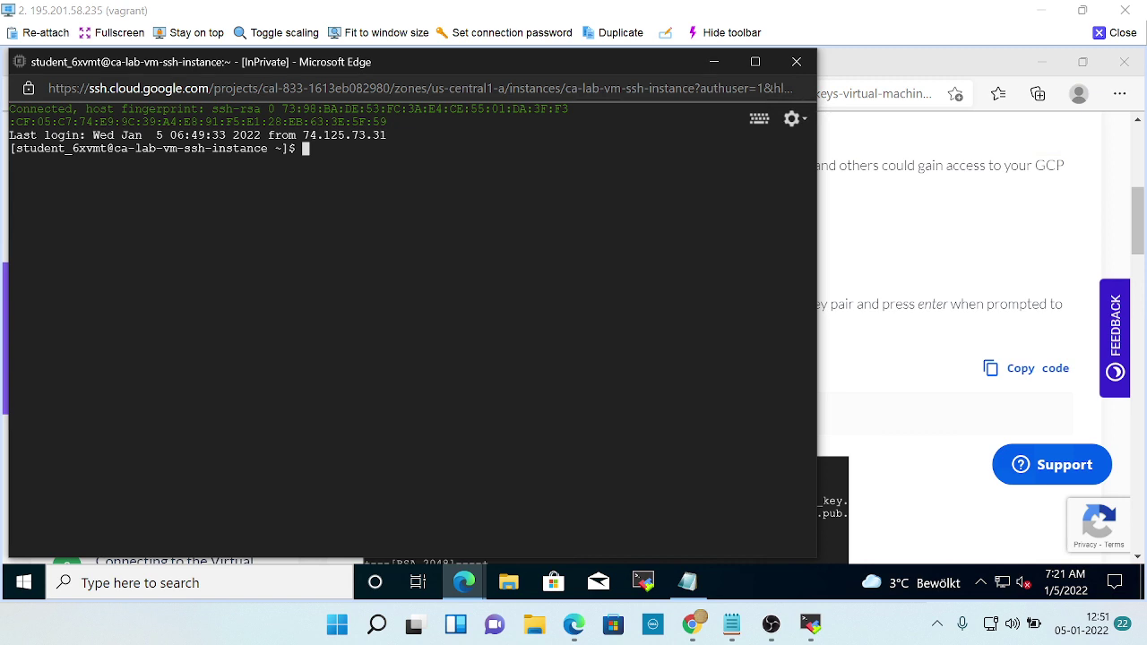
key("ctrl+v")
key("BackSpace")
type("ssh")
Return to the Cloud Academy 'Generating SSH Keys for the Virtual Machine' step.
key("alt+Tab")
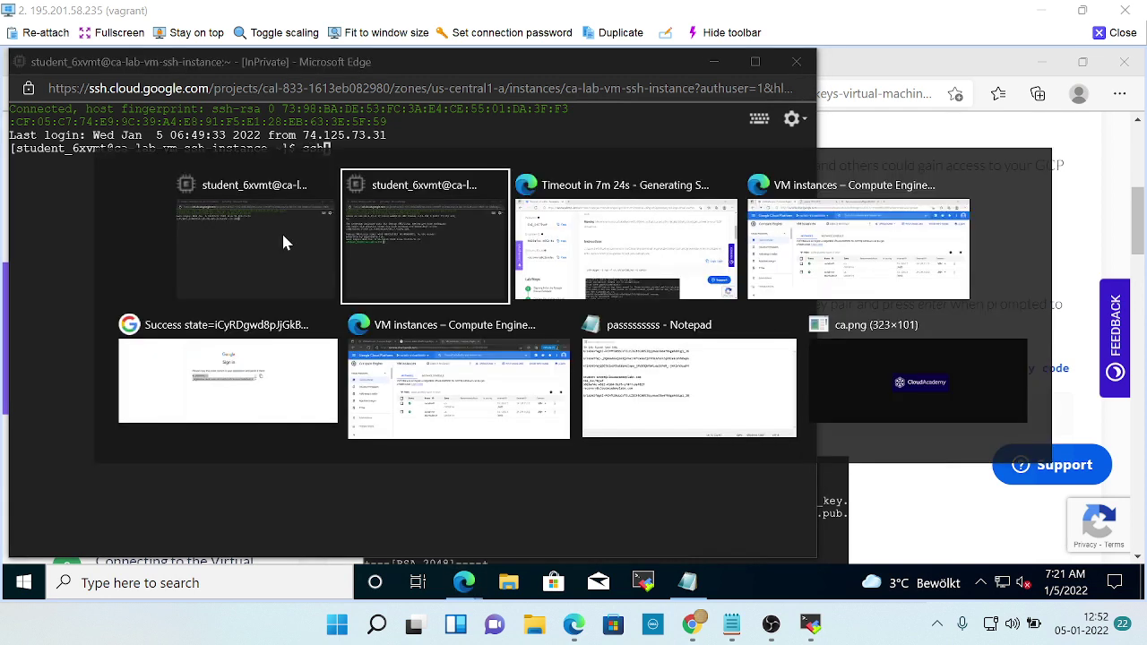
key("alt+Tab")
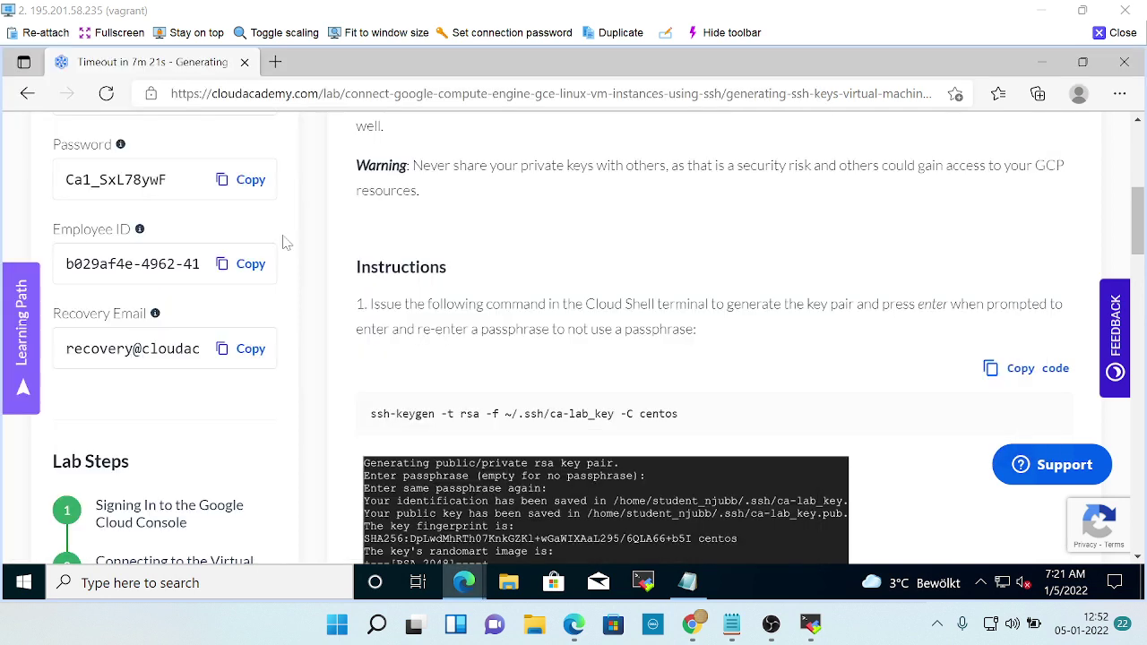
scroll(493, 276, "up", 3)
scroll(493, 278, "up", 2)
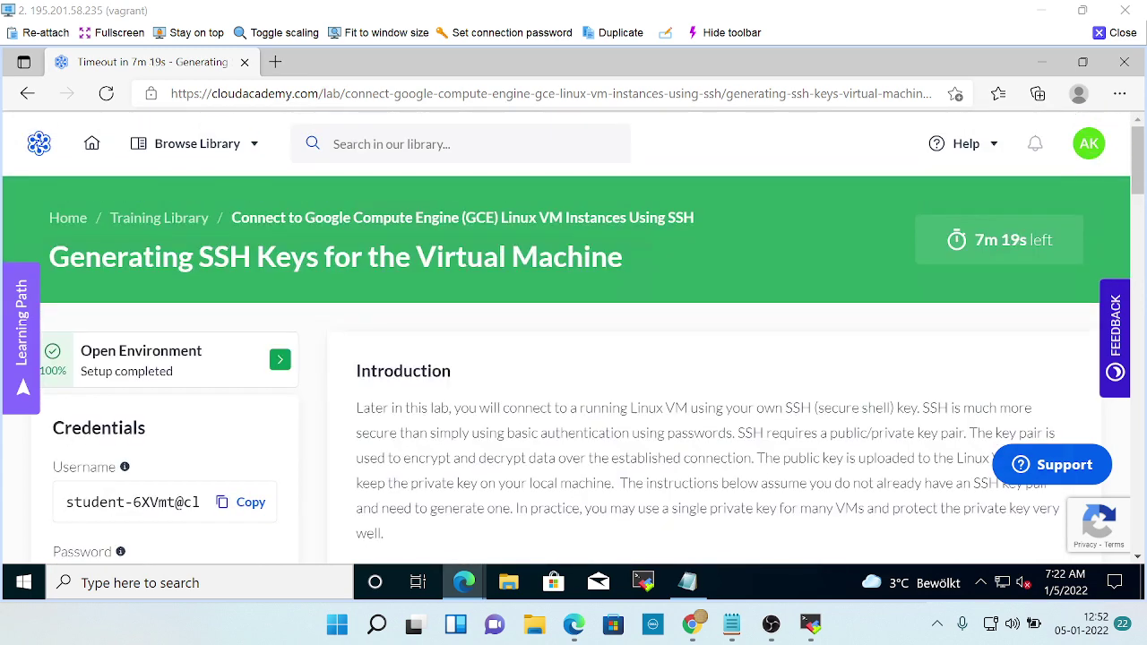
scroll(520, 314, "down", 2)
scroll(530, 322, "down", 3)
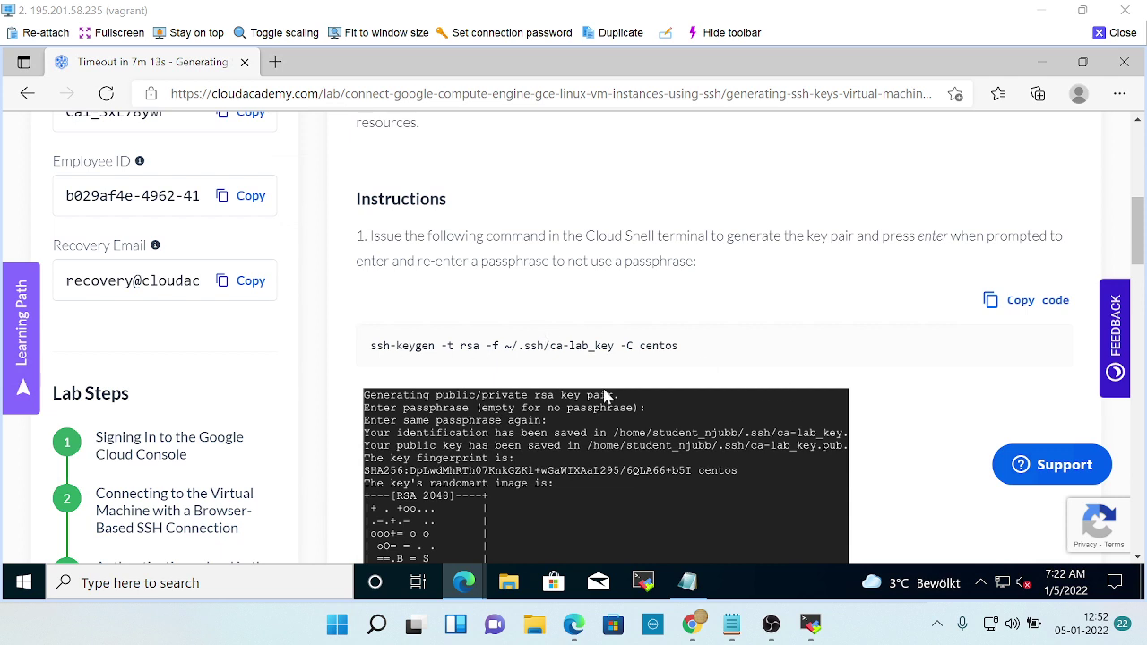
Enter 'ssh-keygen -t rsa -f ~/.ssh/ca-lab_key' in the SSH terminal, following the lab text.
key("alt+Tab")
type("ssh")
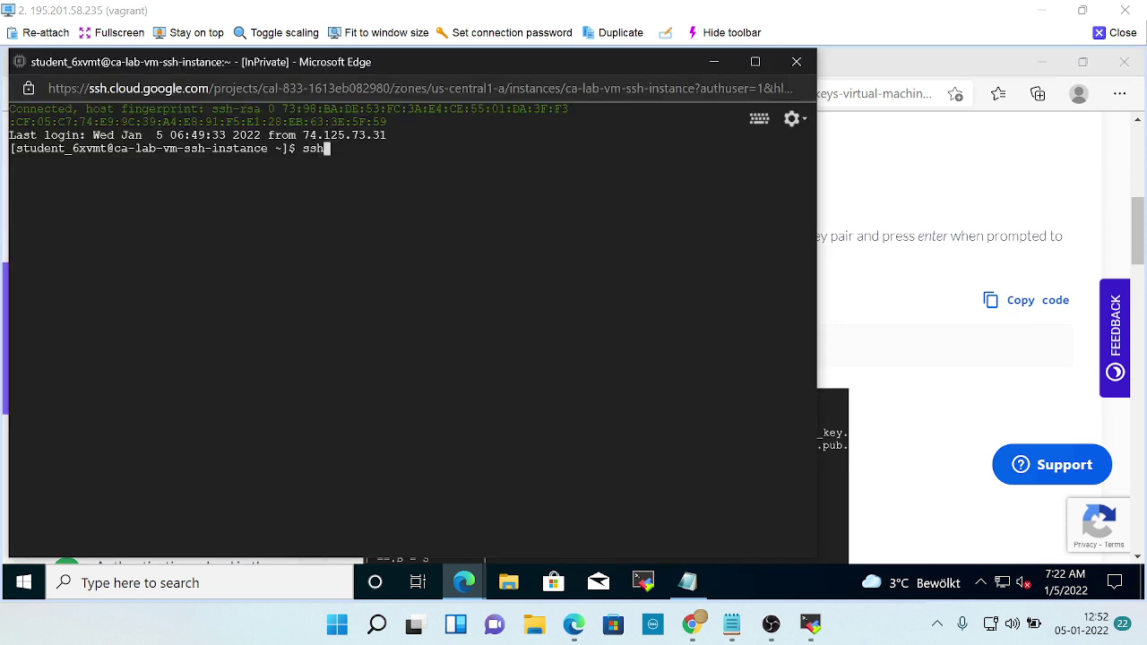
type("-keygen")
key("alt+Tab")
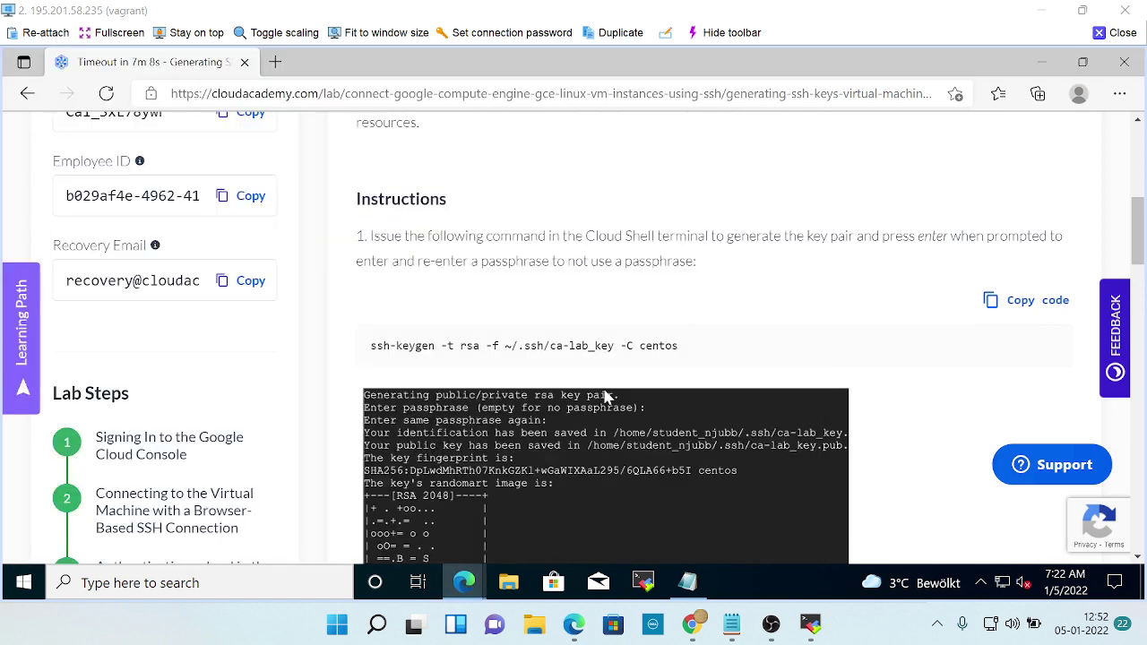
key("alt+Tab")
type("-t")
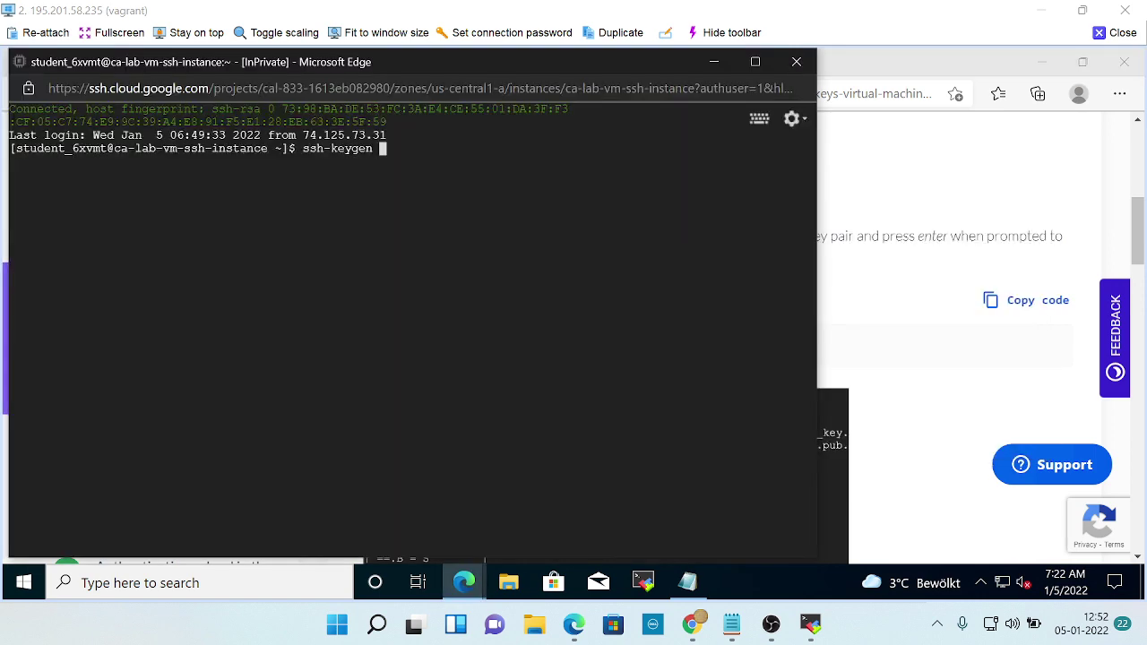
key("alt+Tab")
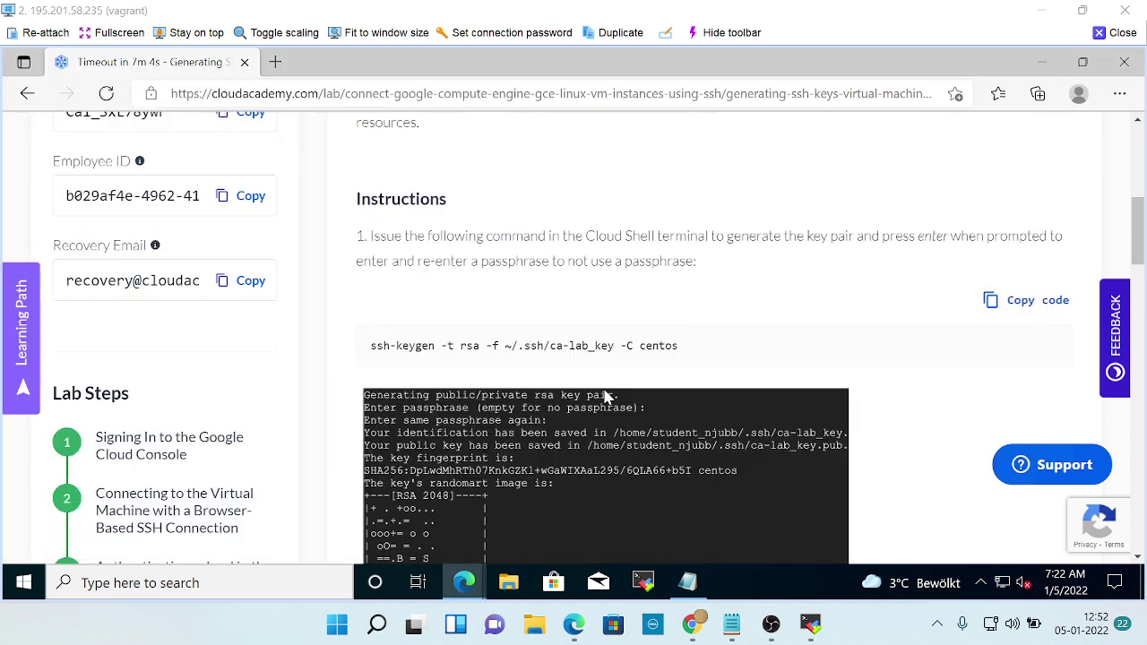
key("alt+Tab")
type("rsa")
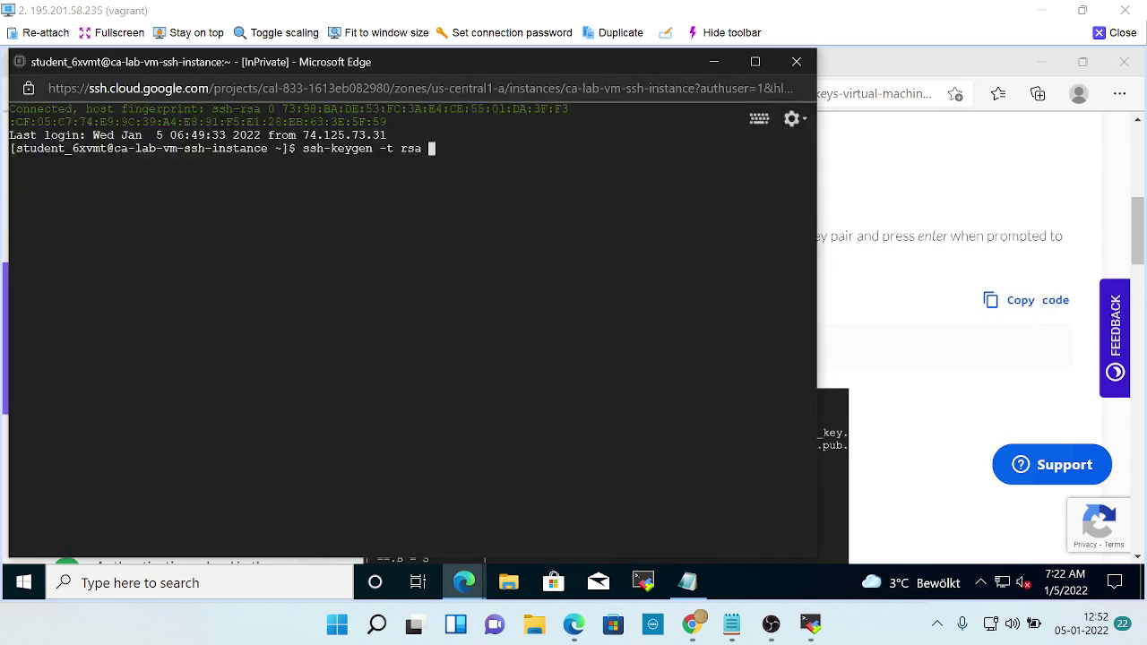
key("alt+Tab")
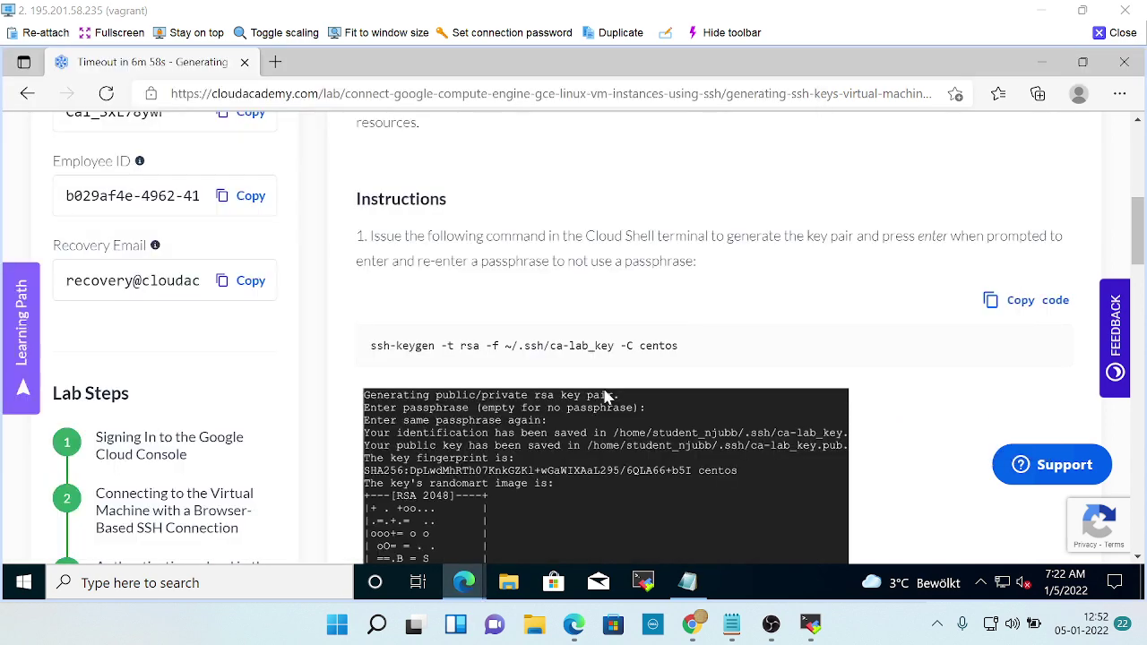
key("alt+Tab")
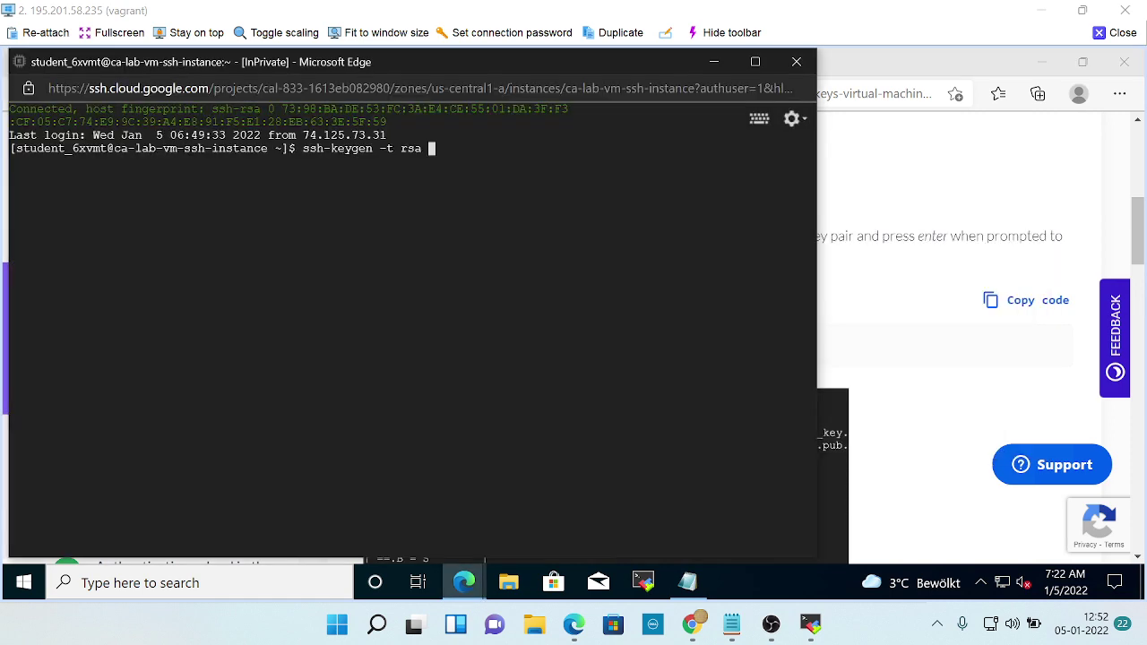
type("-f")
key("alt+Tab")
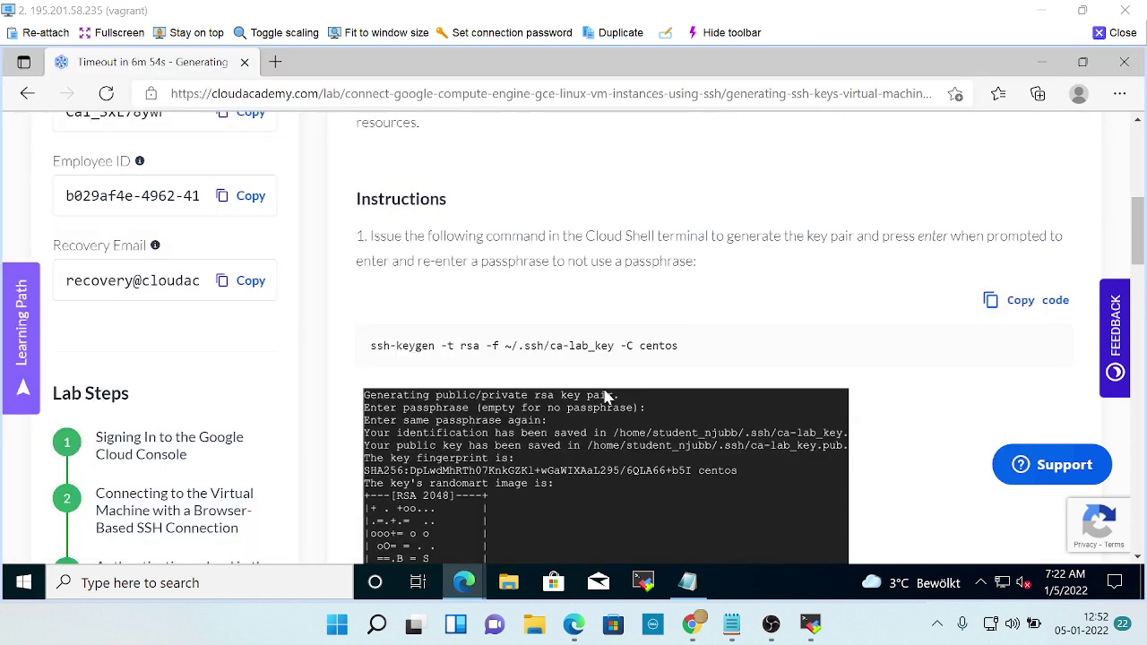
key("alt+Tab")
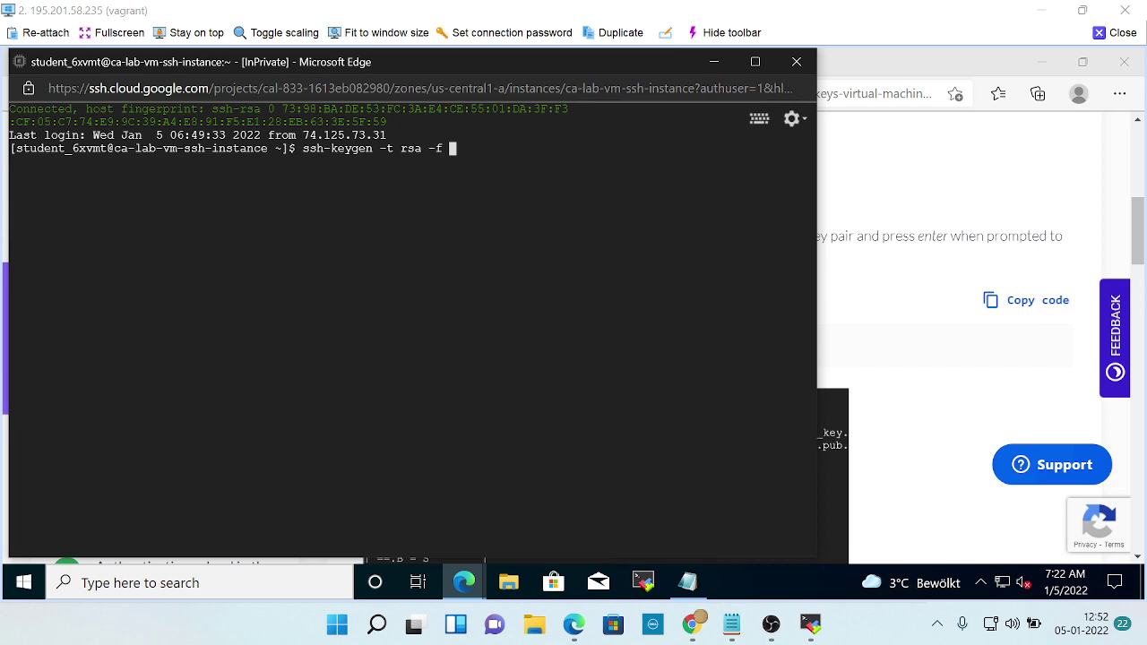
type("~")
key("alt+Tab")
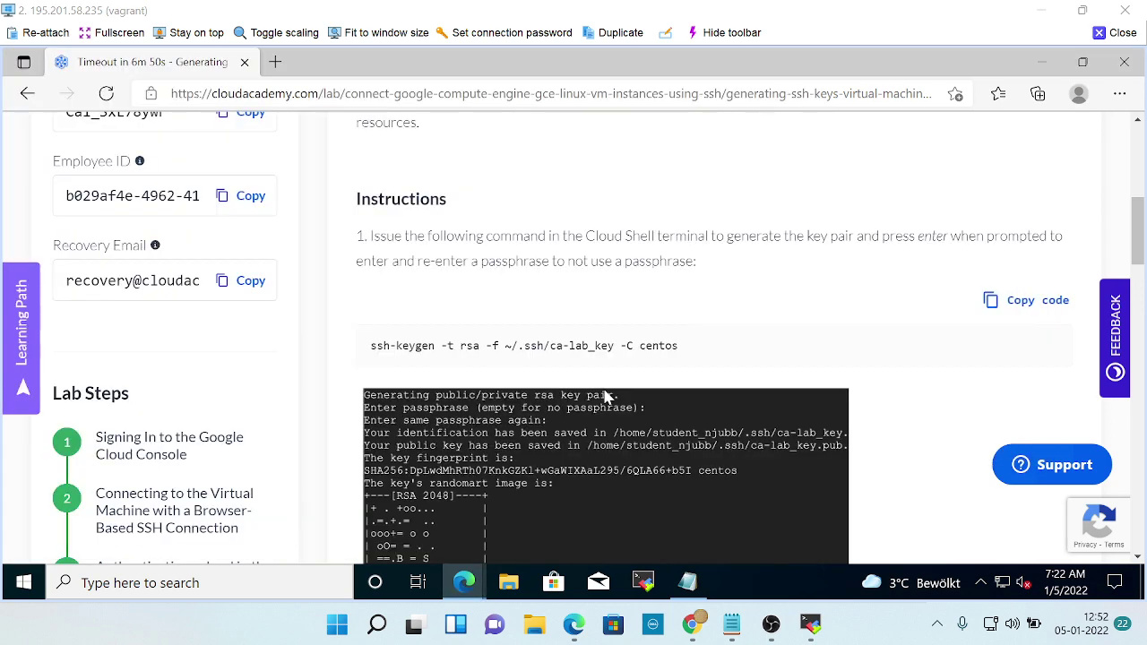
key("alt+Tab")
type("/.")
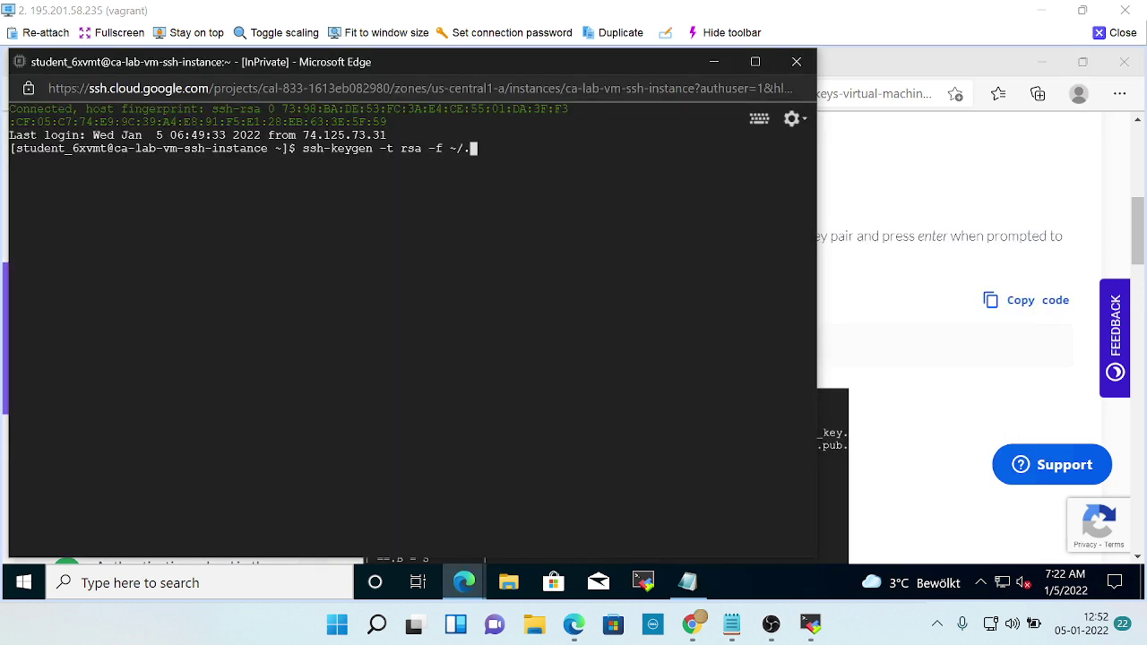
type("ssh")
key("alt+Tab")
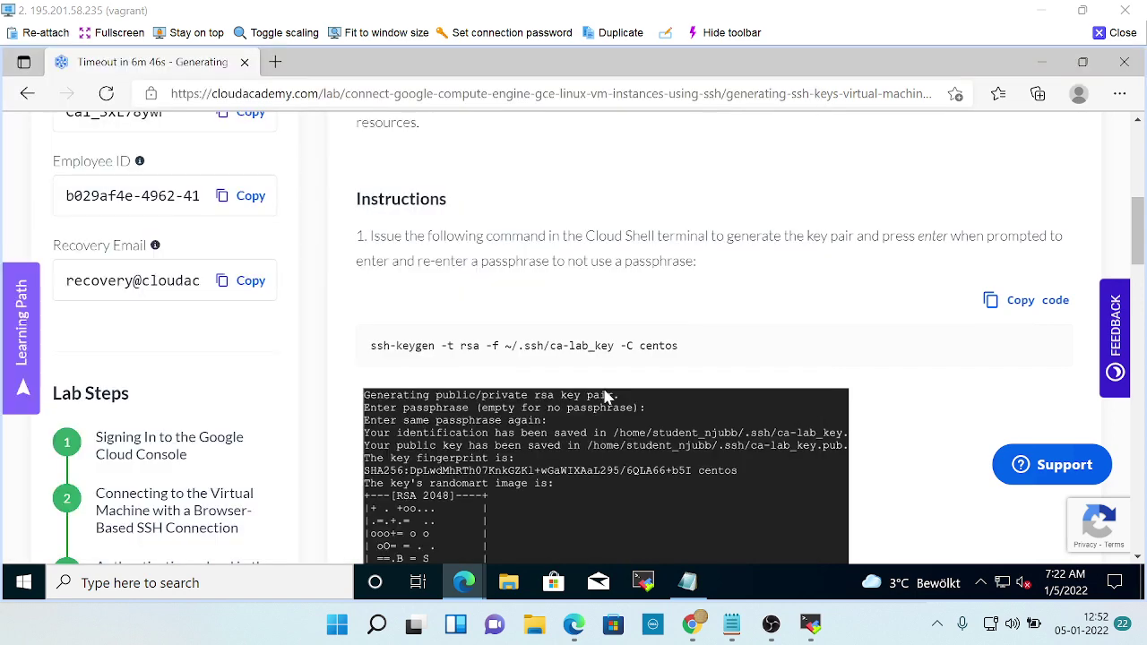
key("alt+Tab")
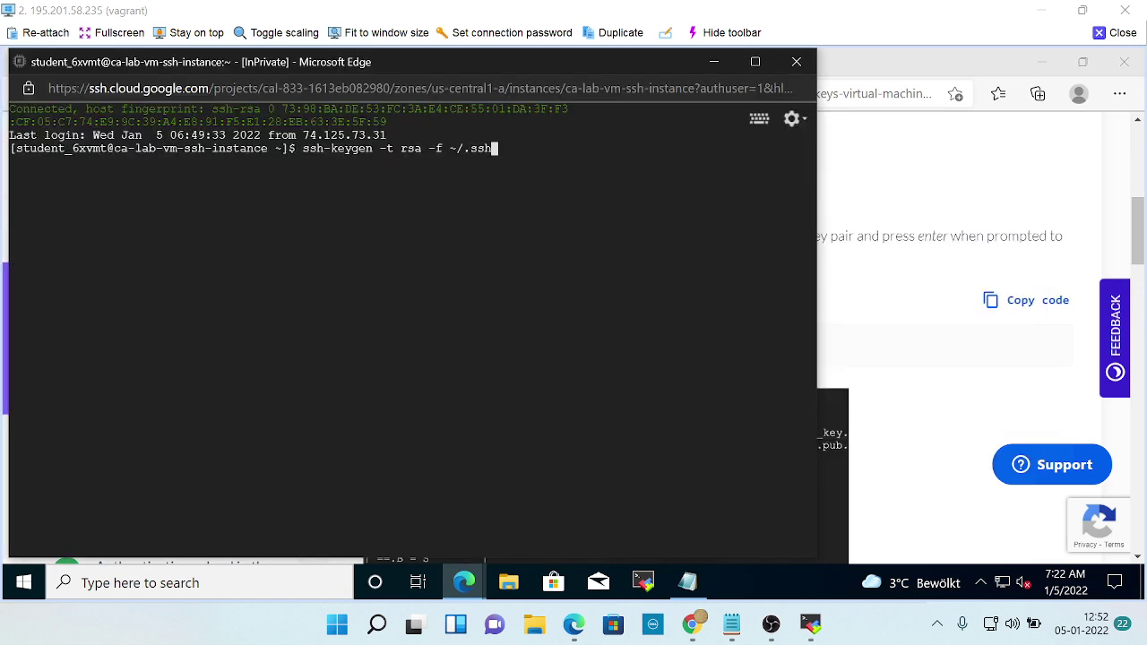
key("alt+Tab")
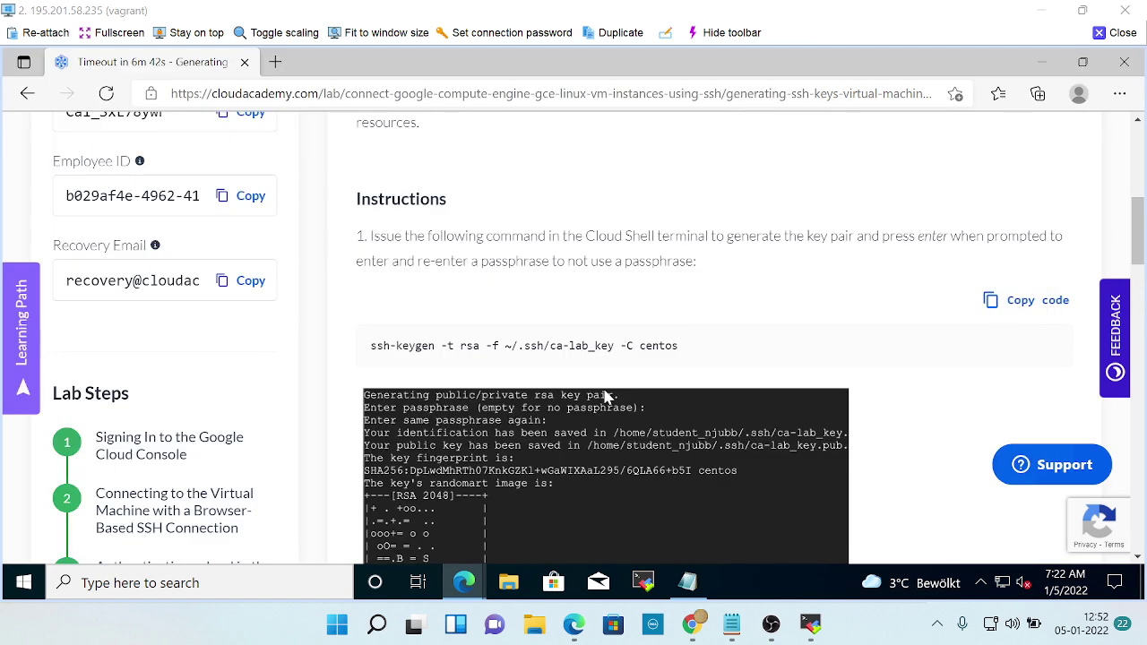
key("alt+Tab")
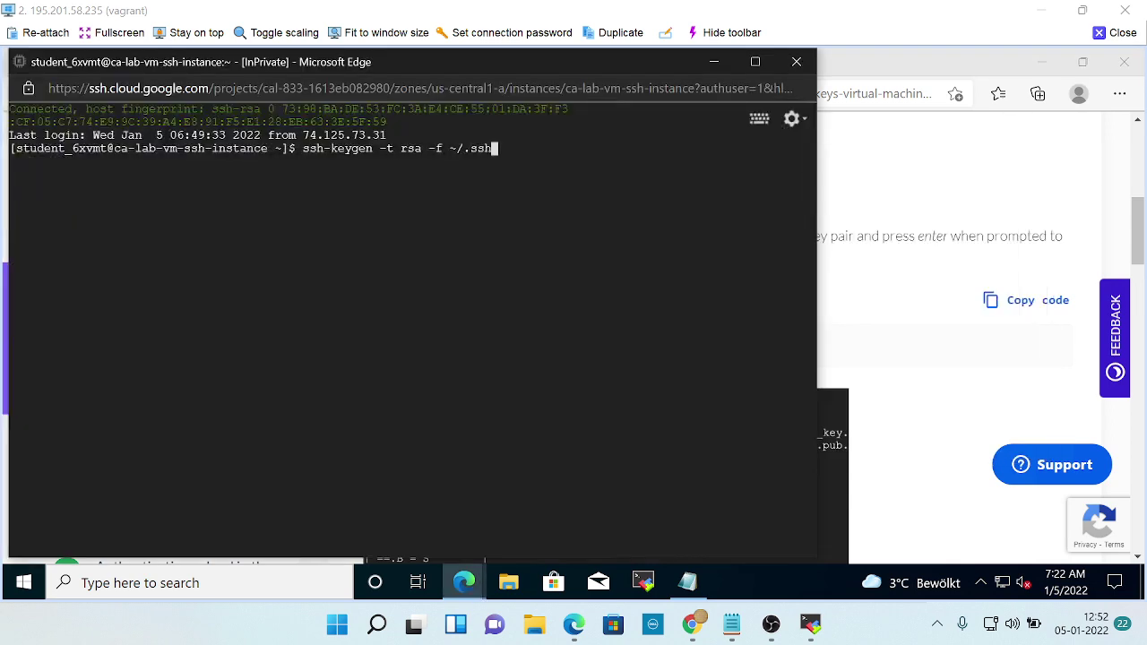
type("/ca")
key("alt+Tab")
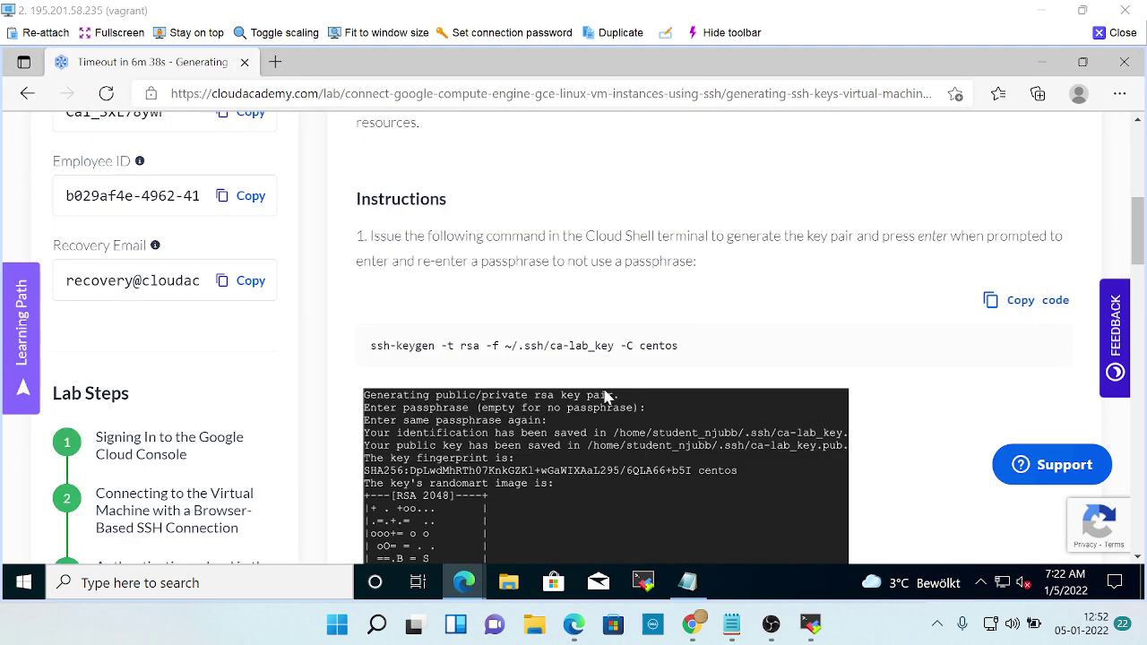
key("alt+Tab")
type("-")
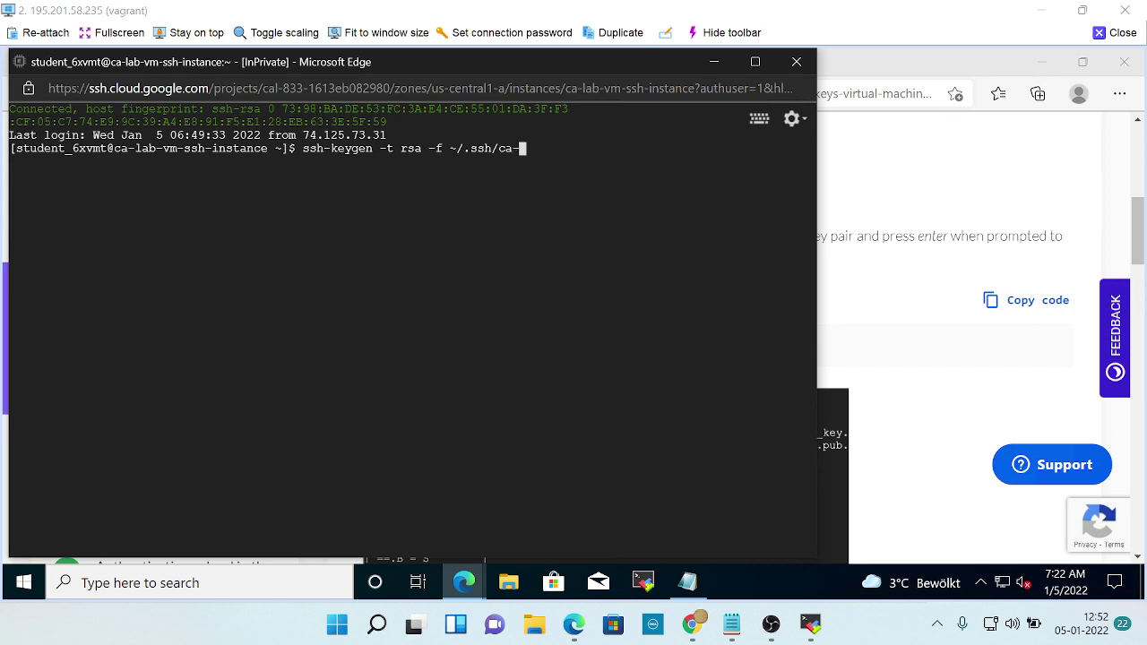
type("lab")
key("alt+Tab")
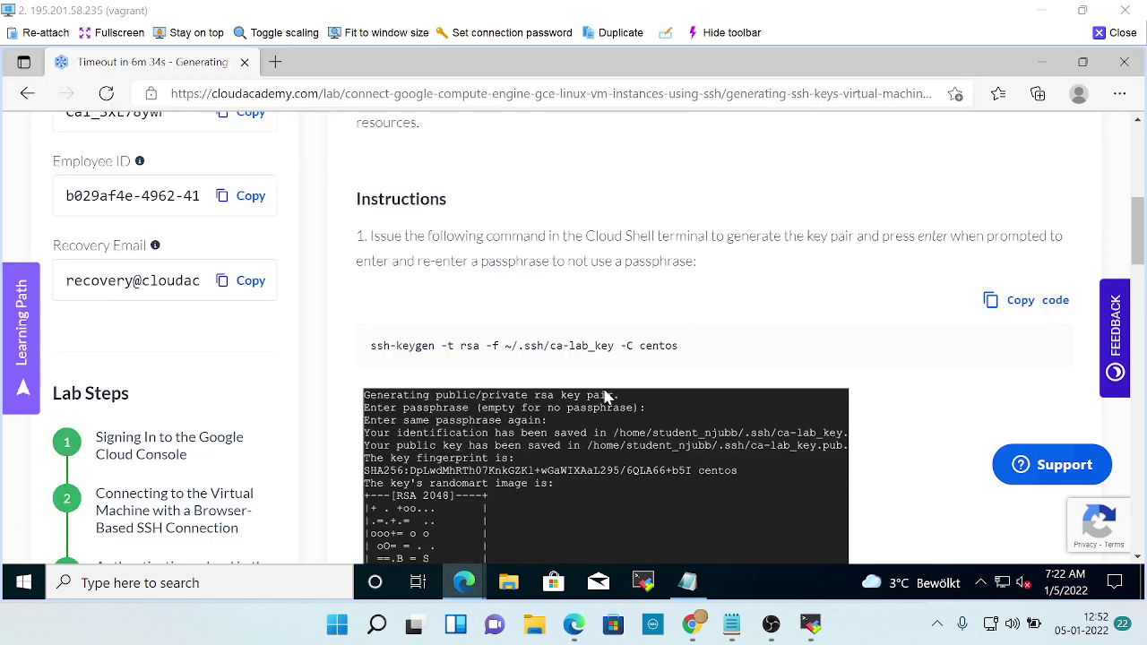
key("alt+Tab")
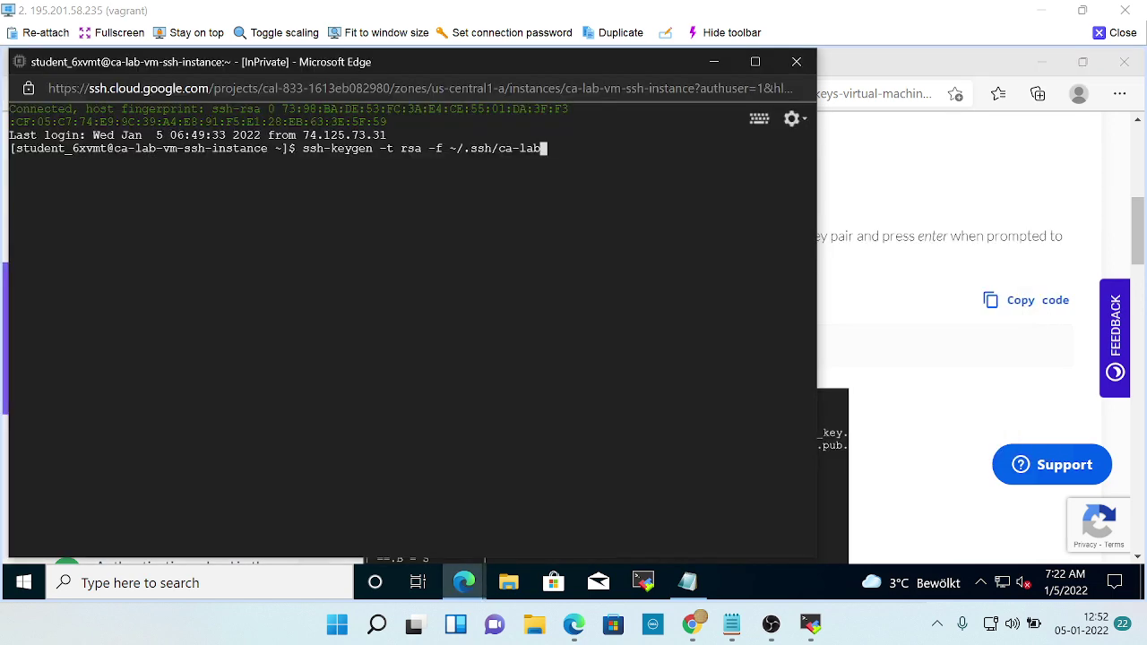
type("_key")
key("alt+Tab")
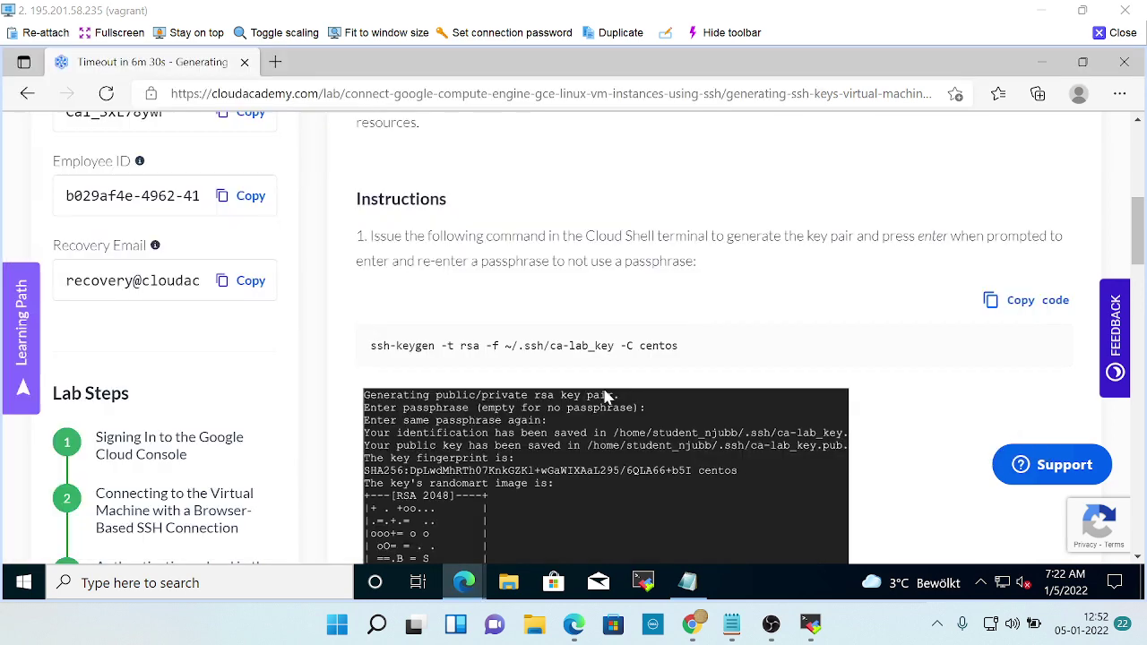
key("alt+Tab")
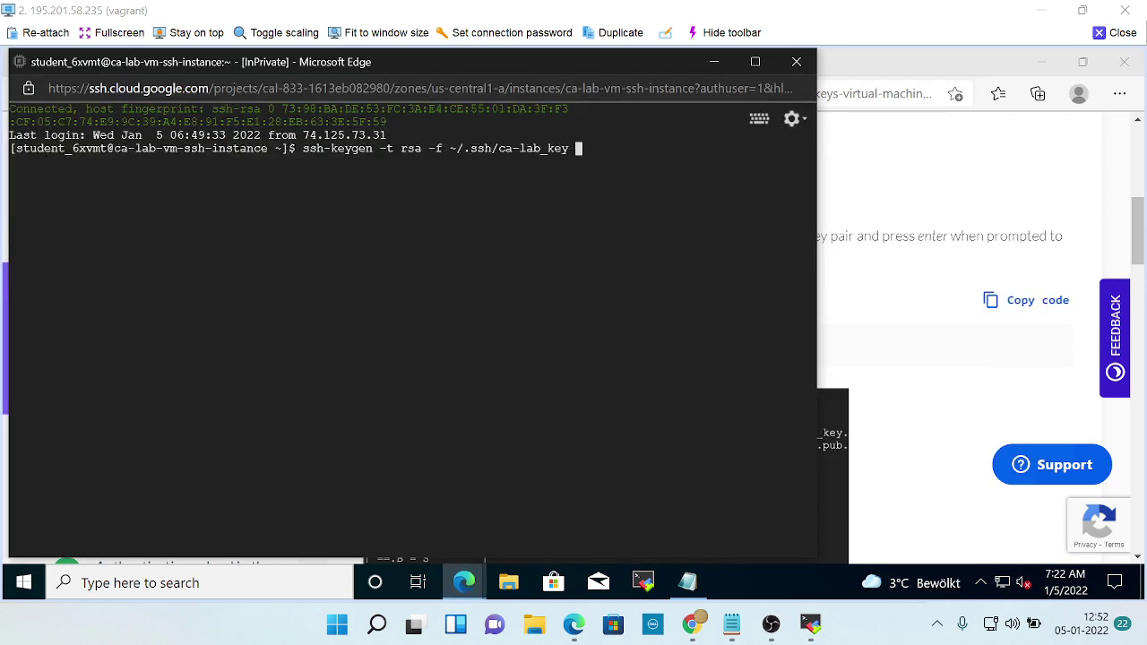
Add the comment option '-C centos' and run the ssh-keygen command.
type("-c")
key("BackSpace")
key("BackSpace")
type("C centos")
key("alt+Tab")
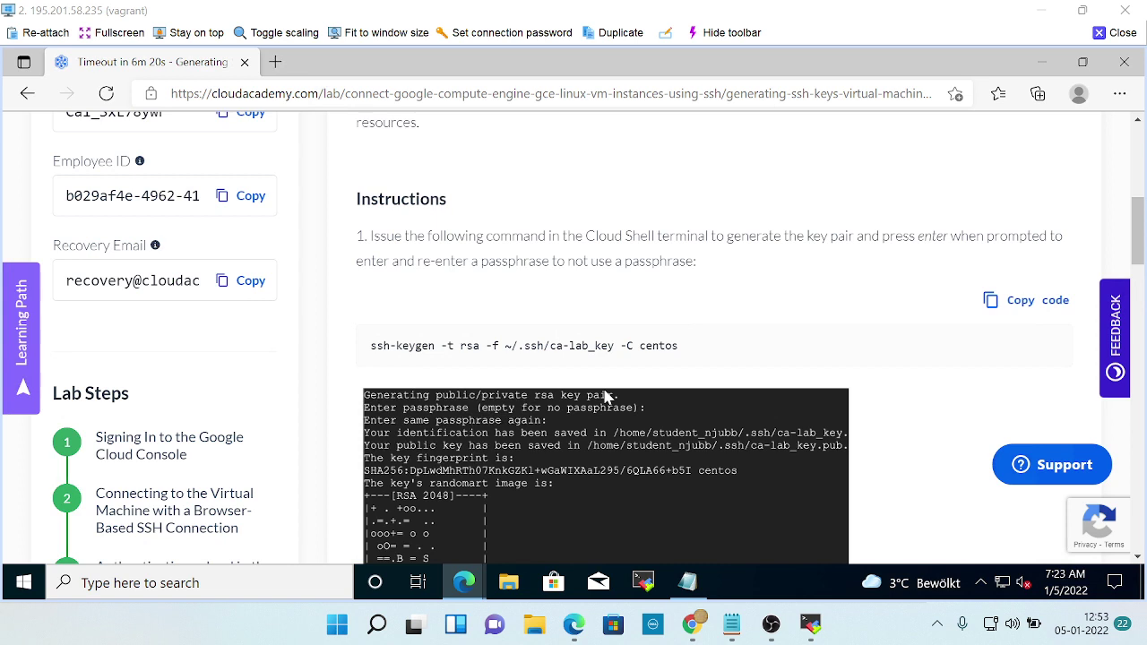
key("alt+Tab")
key("Return")
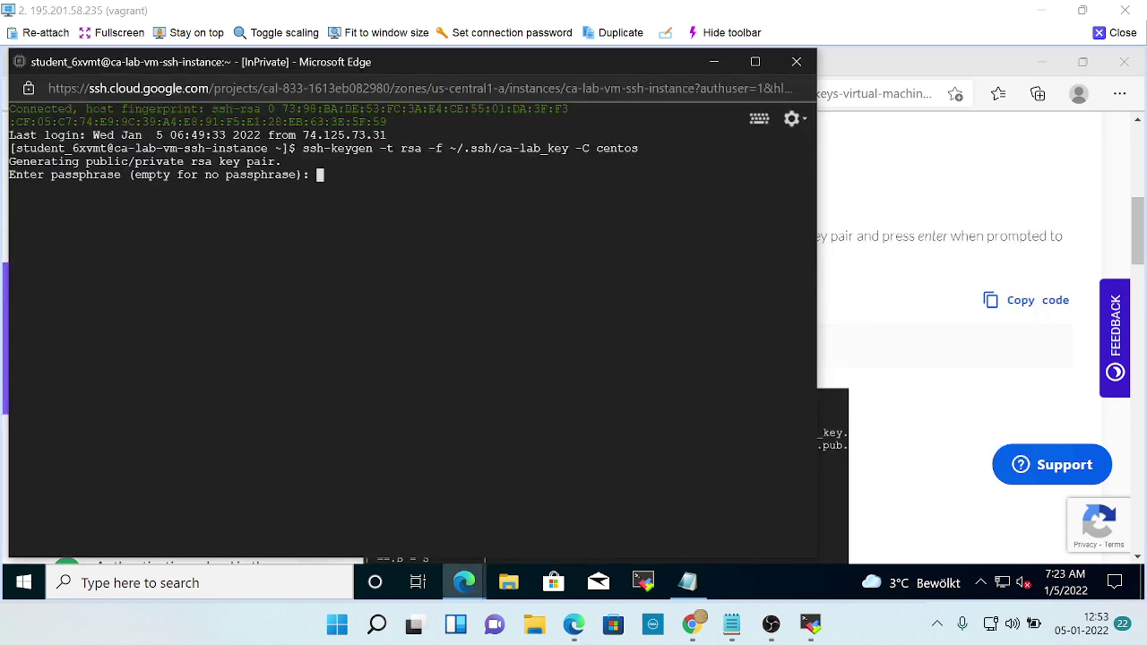
key("alt+Tab")
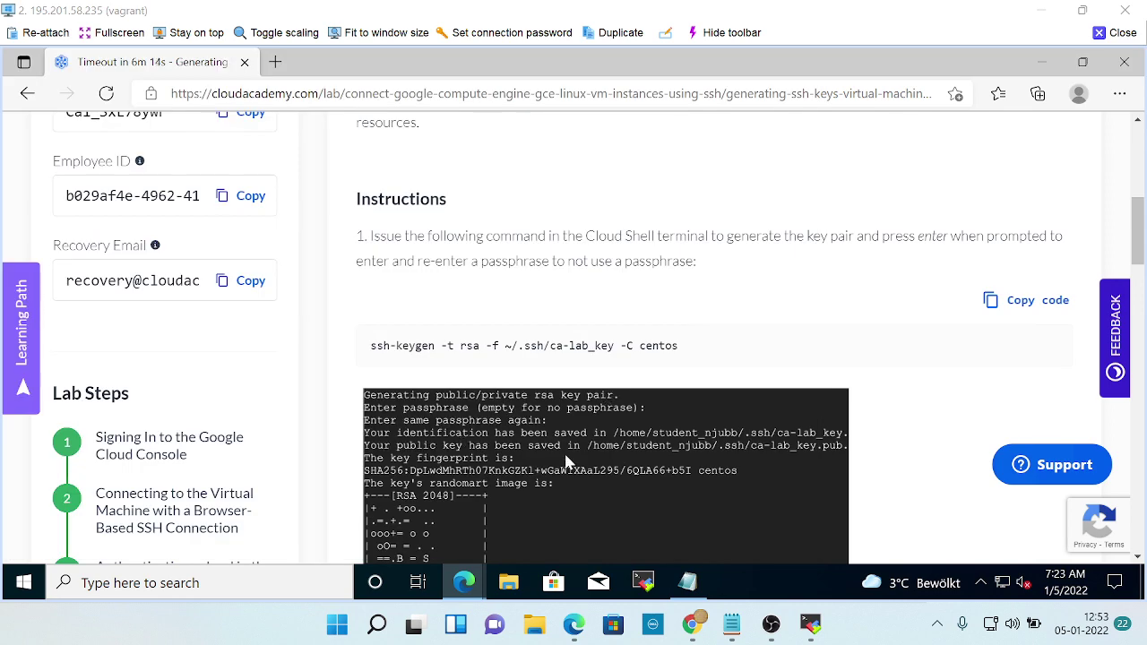
Leave both passphrase prompts empty so ca-lab_key and ca-lab_key.pub are saved in ~/.ssh.
scroll(584, 459, "down", 3)
scroll(585, 461, "down", 3)
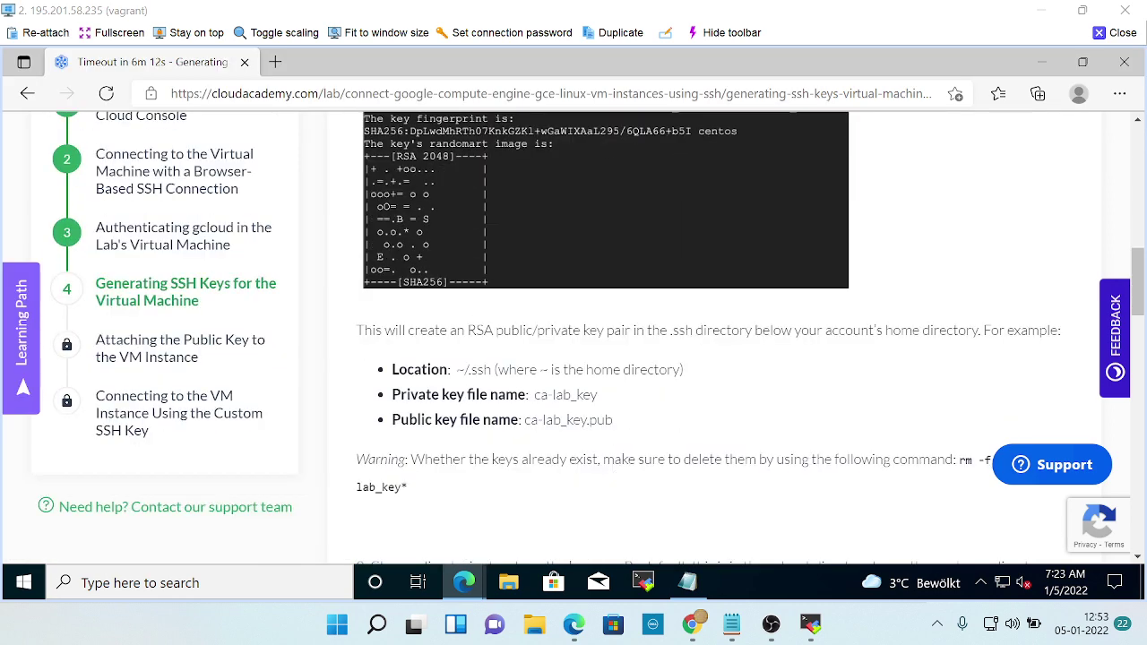
scroll(687, 417, "up", 3)
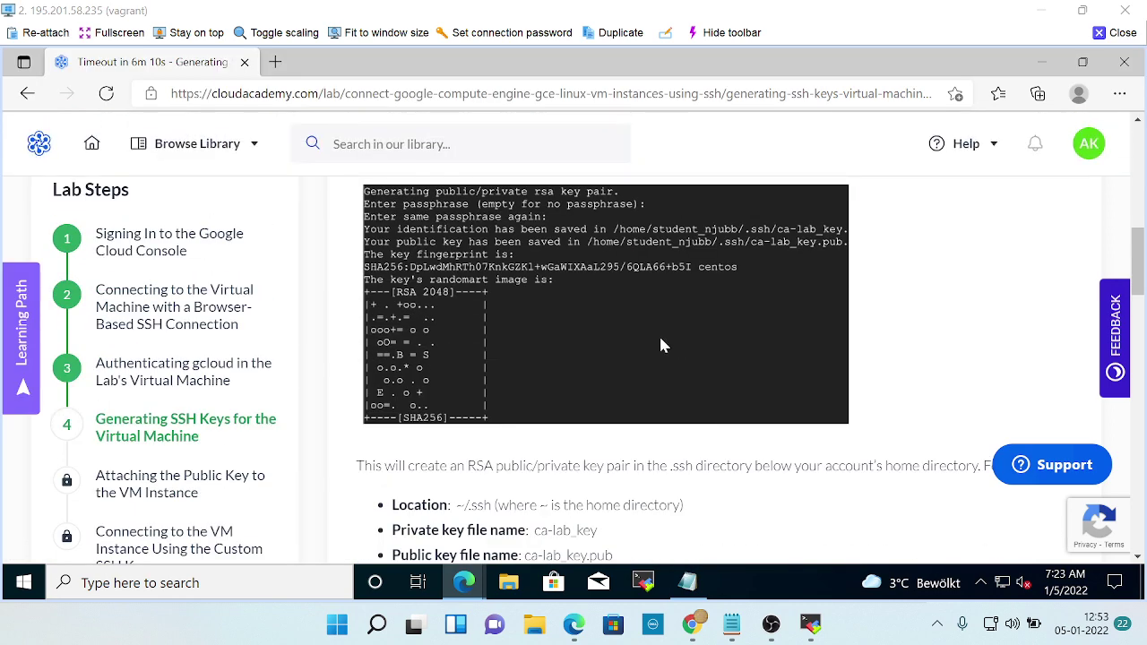
scroll(661, 345, "up", 1)
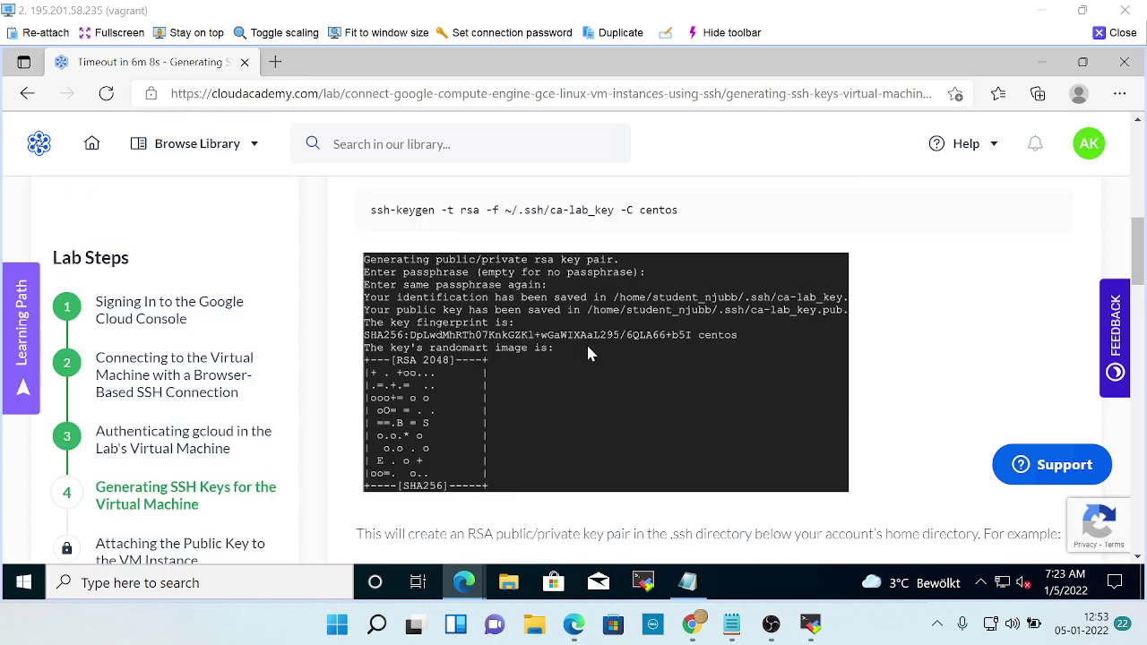
key("alt+Tab")
key("Return")
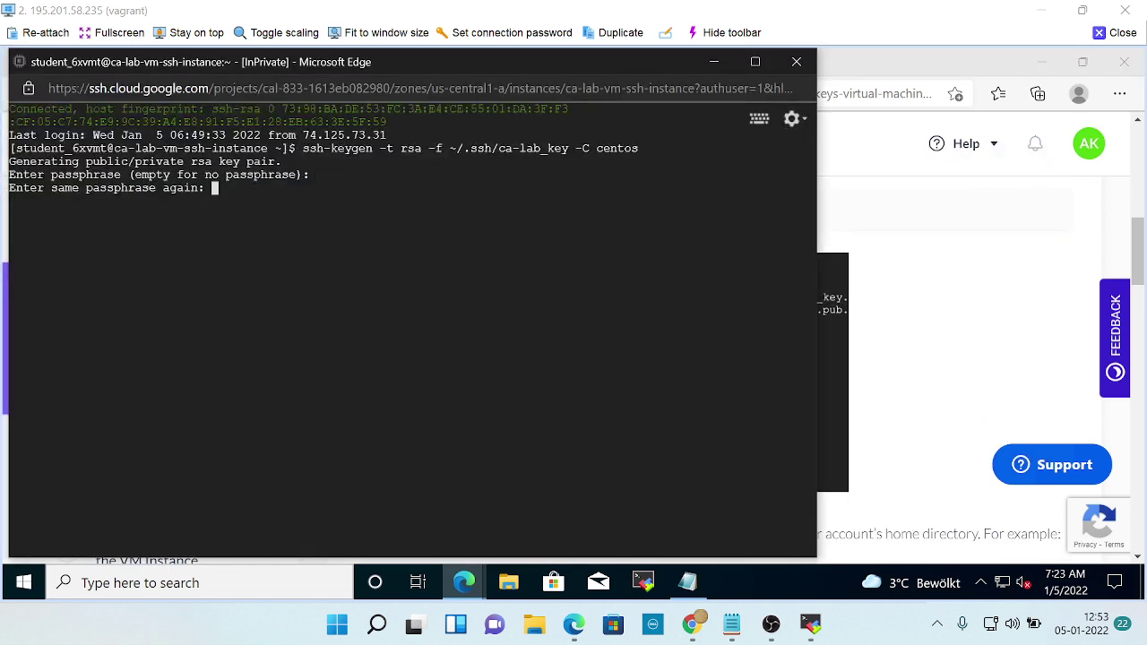
key("Return")
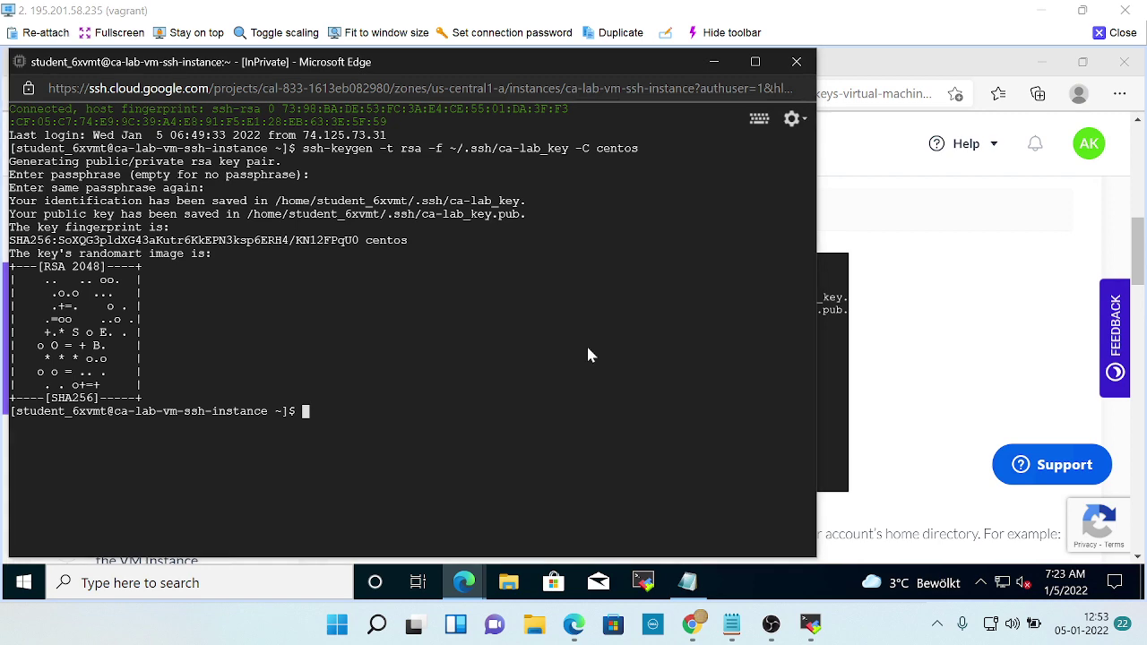
key("alt+Tab")
scroll(581, 346, "down", 1)
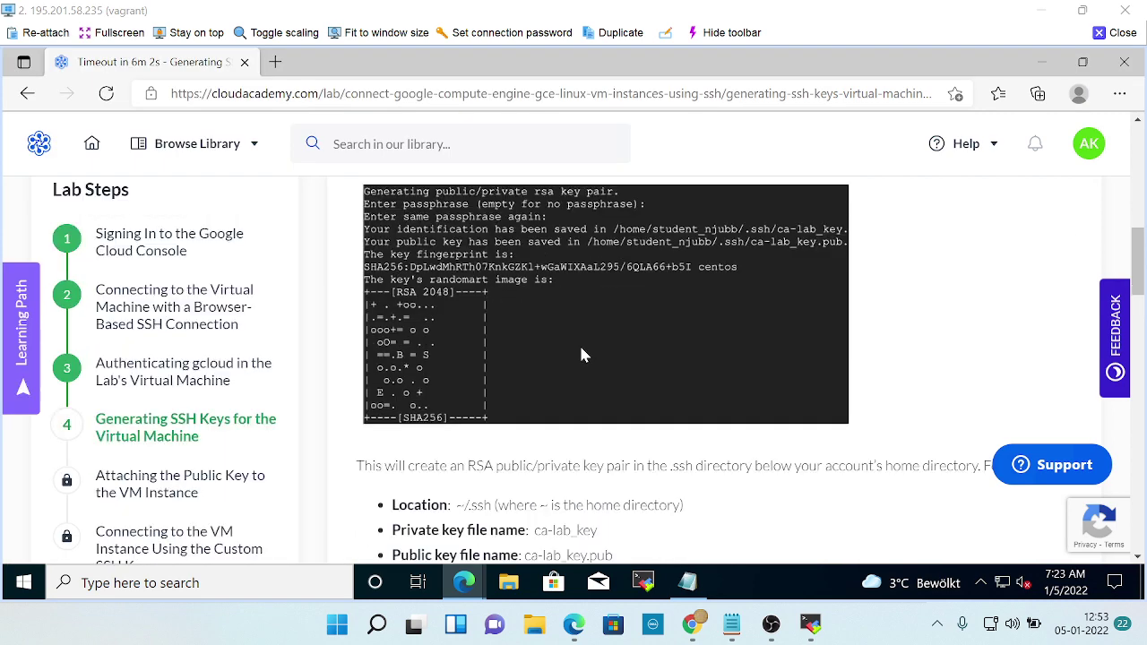
scroll(500, 384, "down", 3)
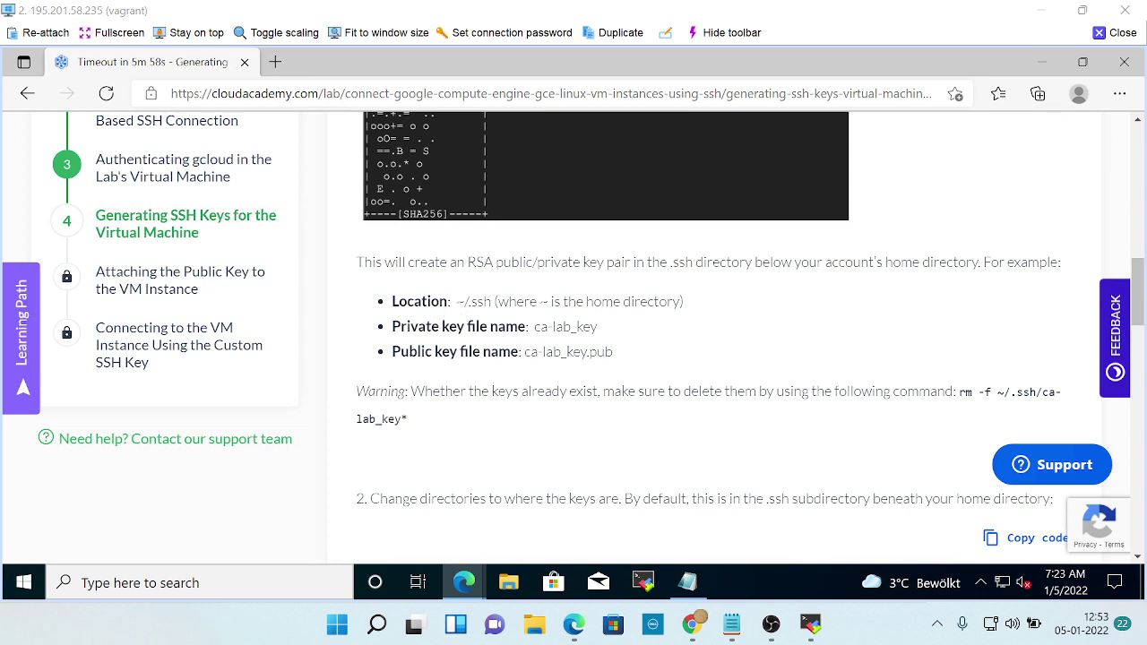
left_click_drag(456, 302, 721, 316)
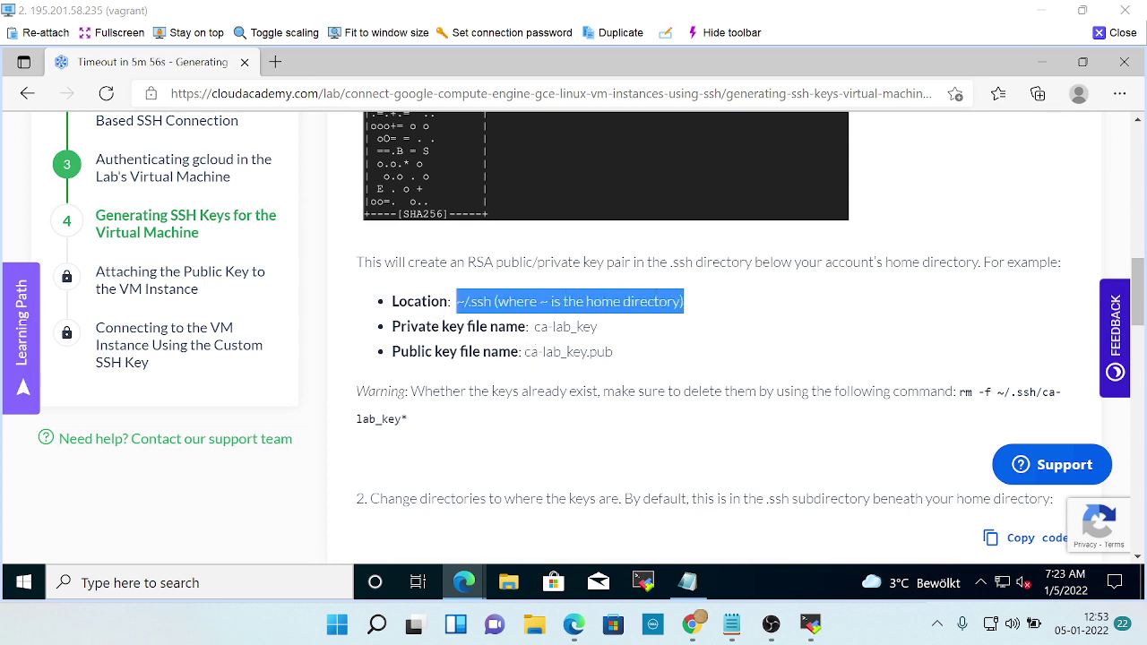
left_click_drag(534, 327, 619, 332)
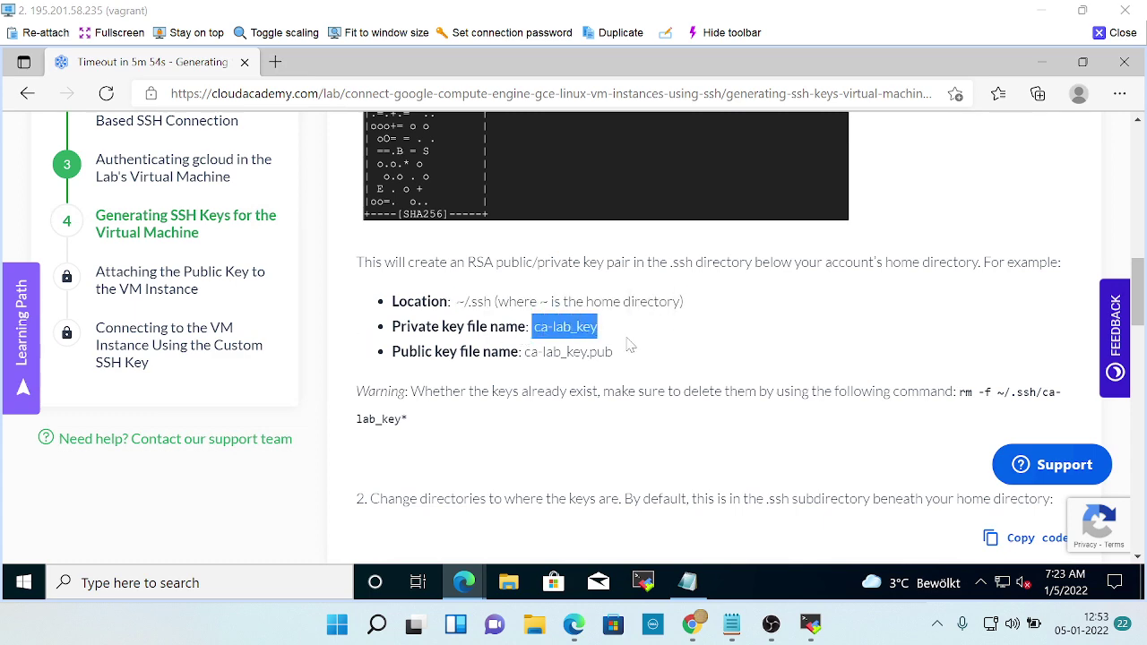
left_click_drag(522, 353, 618, 355)
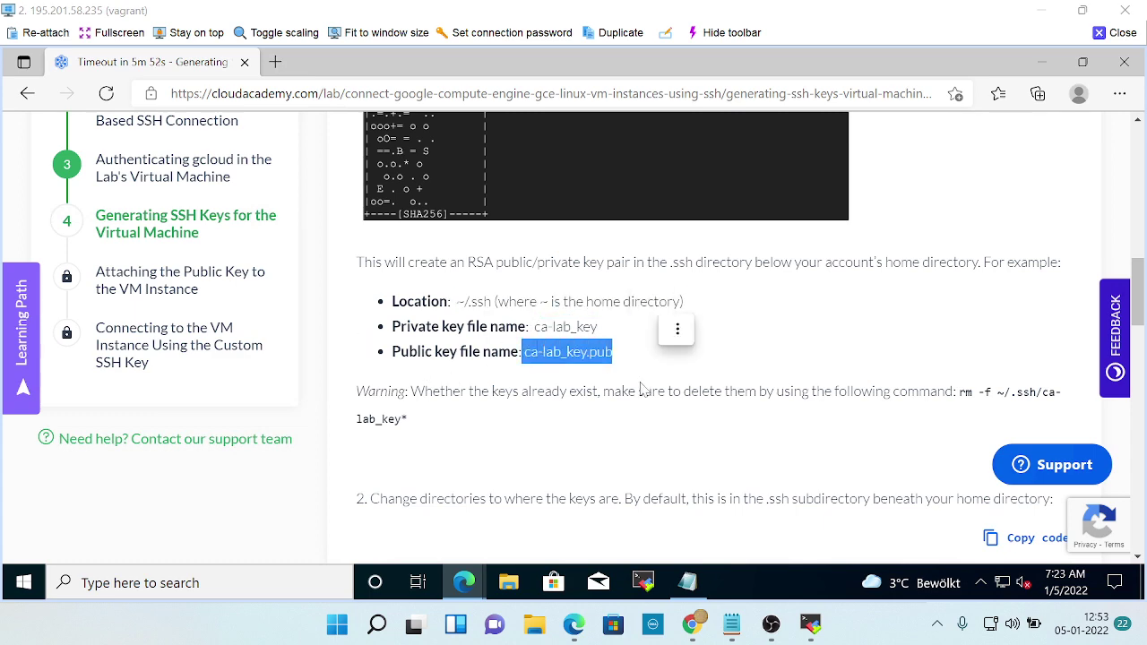
scroll(641, 387, "up", 3)
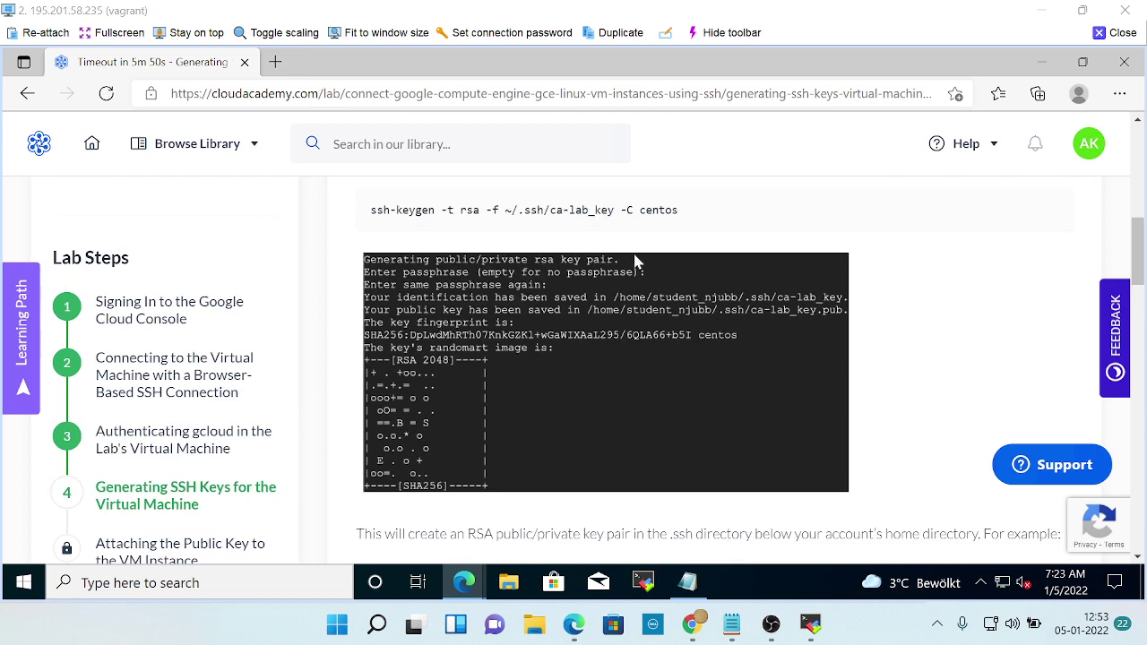
left_click_drag(549, 209, 620, 210)
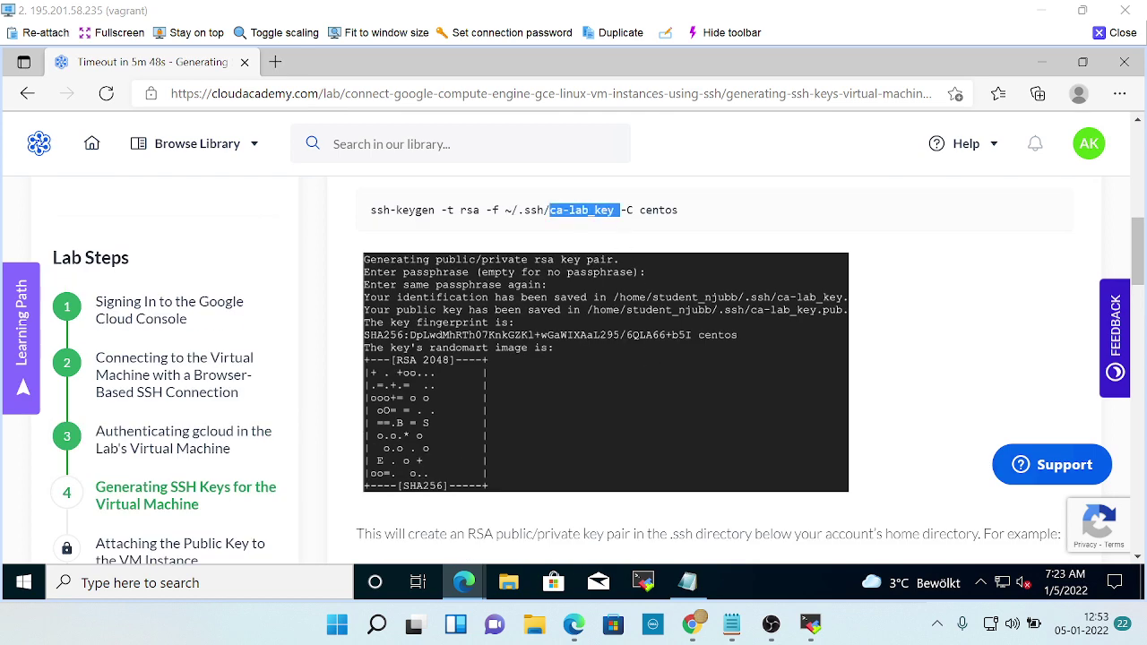
double_click(530, 209)
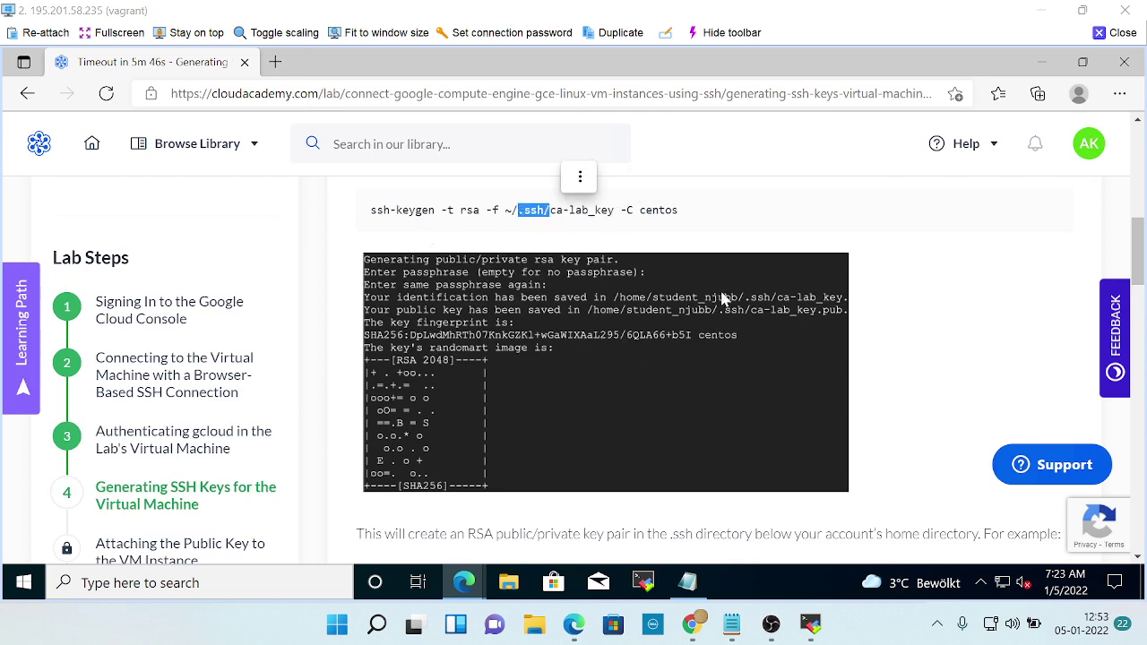
scroll(583, 269, "down", 3)
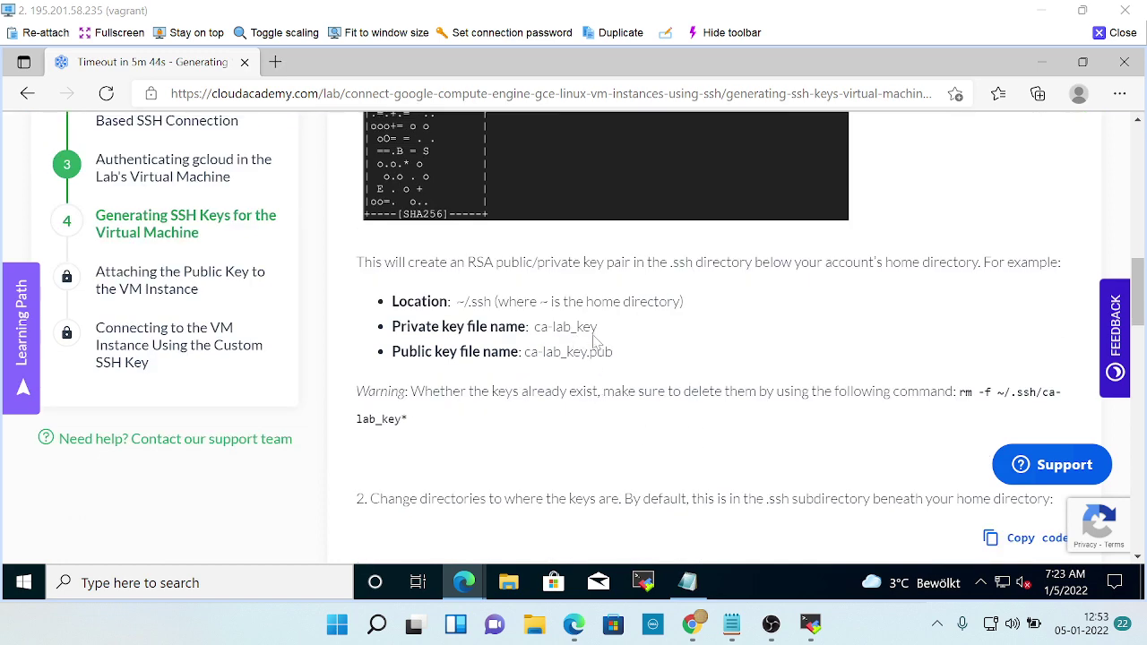
scroll(655, 370, "up", 3)
scroll(721, 355, "up", 2)
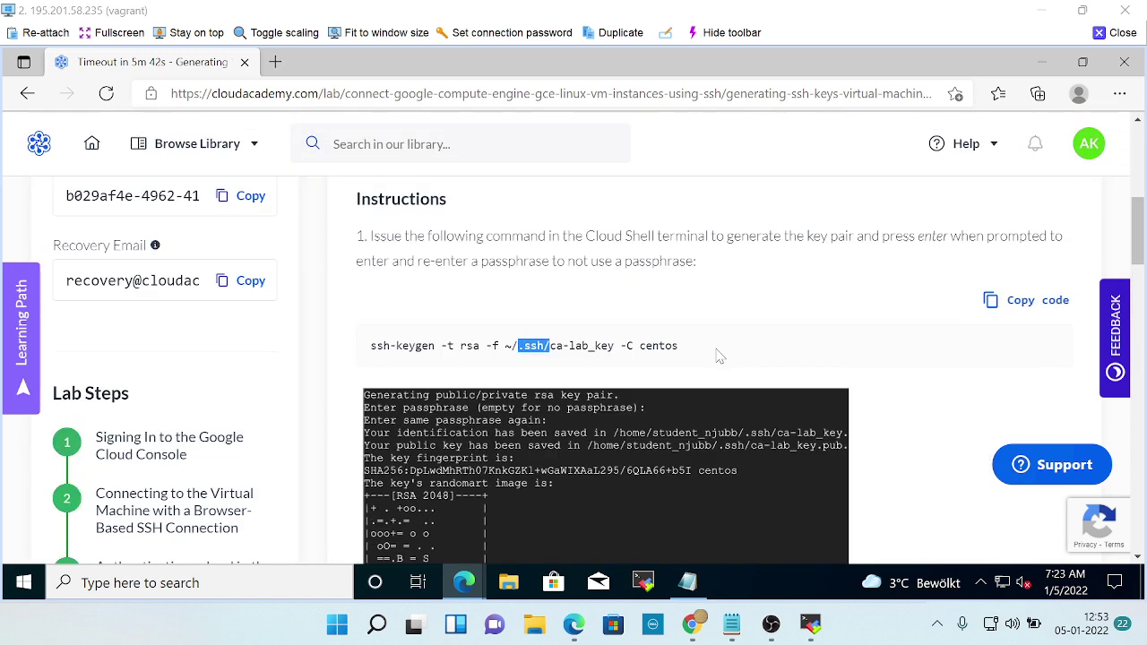
scroll(690, 394, "down", 2)
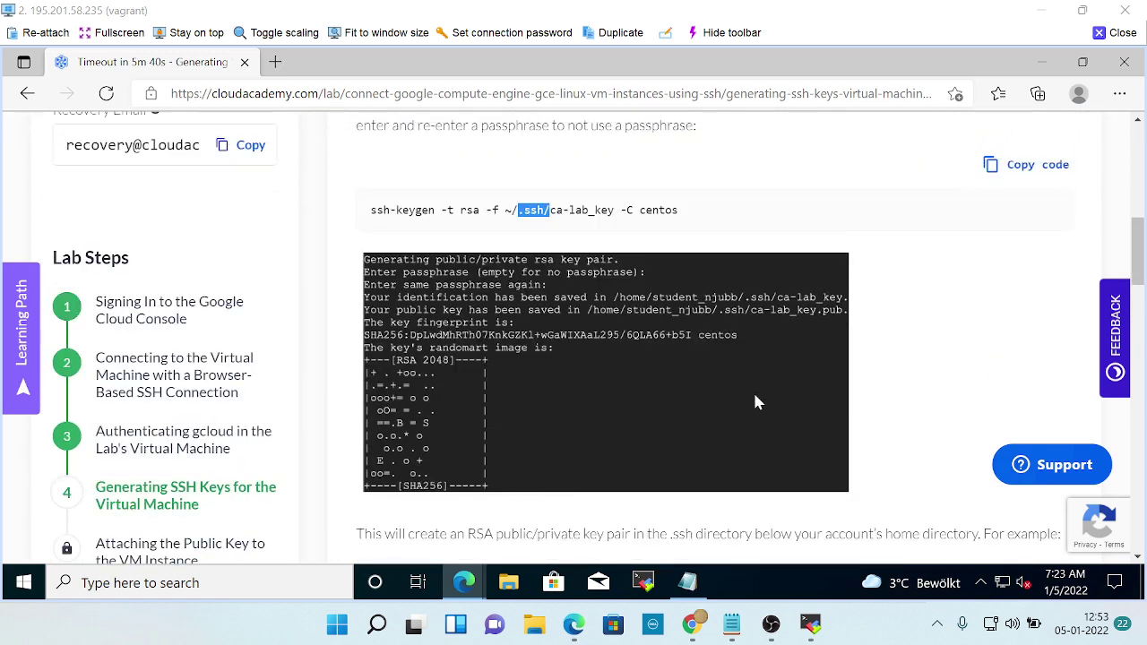
key("alt+Tab")
key("alt+Tab")
scroll(712, 445, "down", 5)
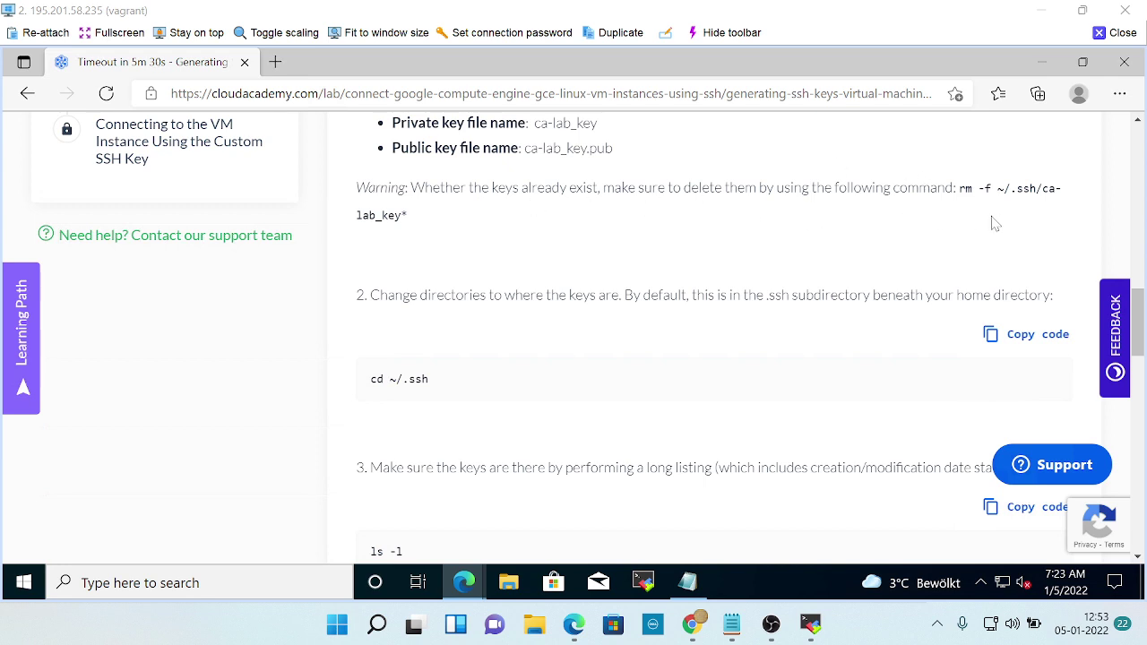
scroll(992, 223, "up", 2)
scroll(874, 273, "up", 2)
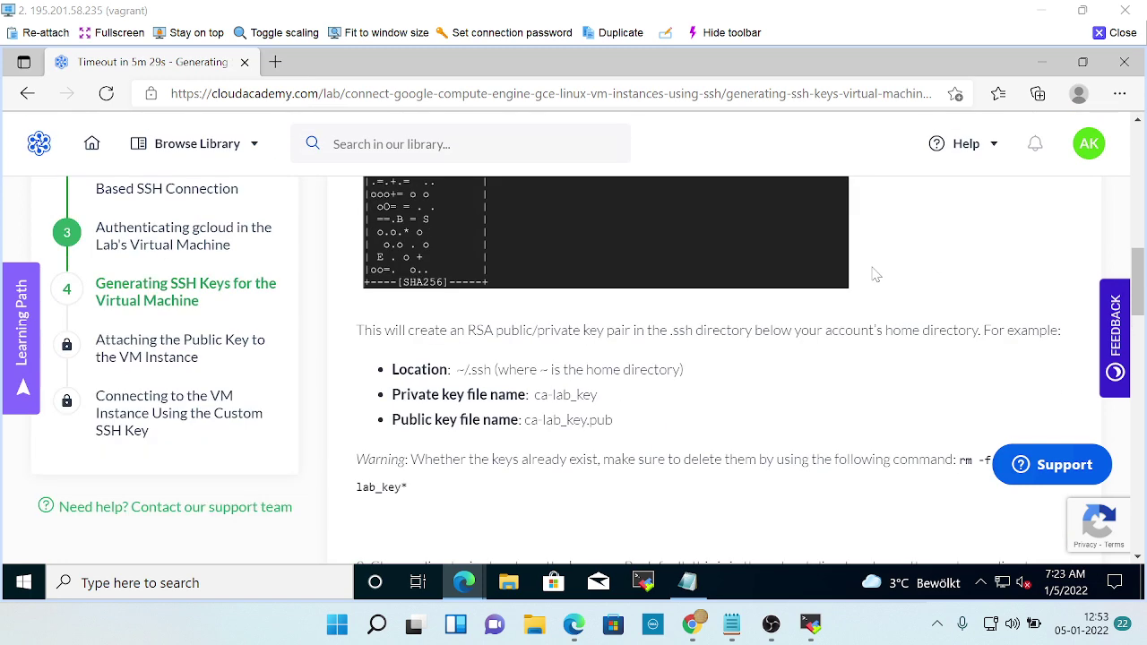
scroll(875, 274, "up", 1)
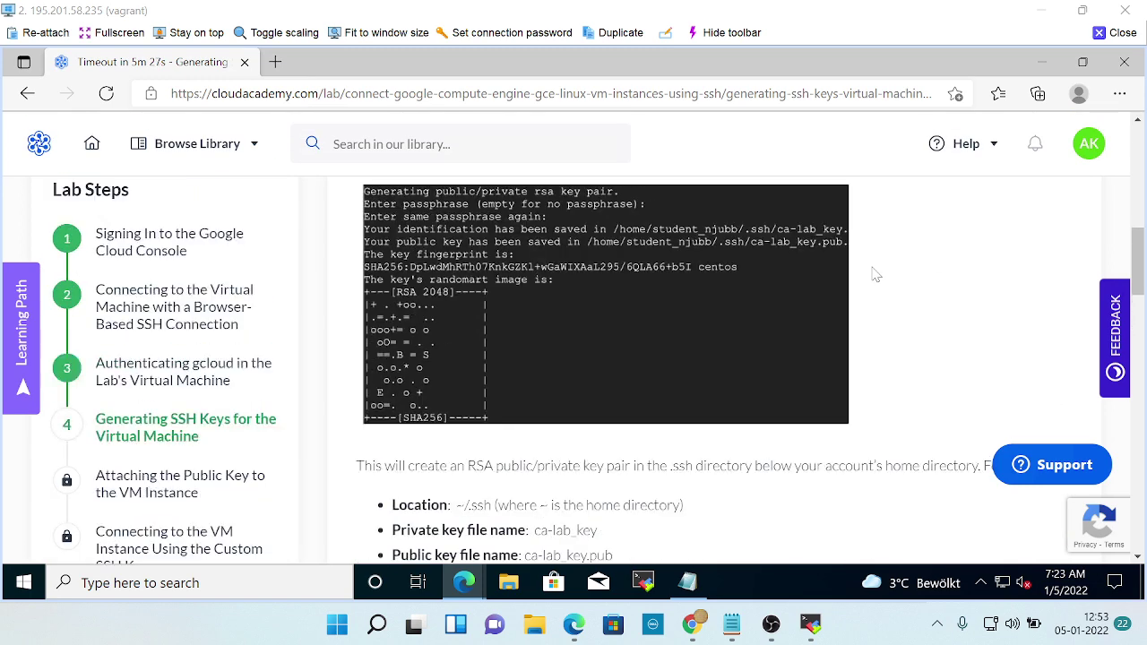
scroll(875, 274, "down", 5)
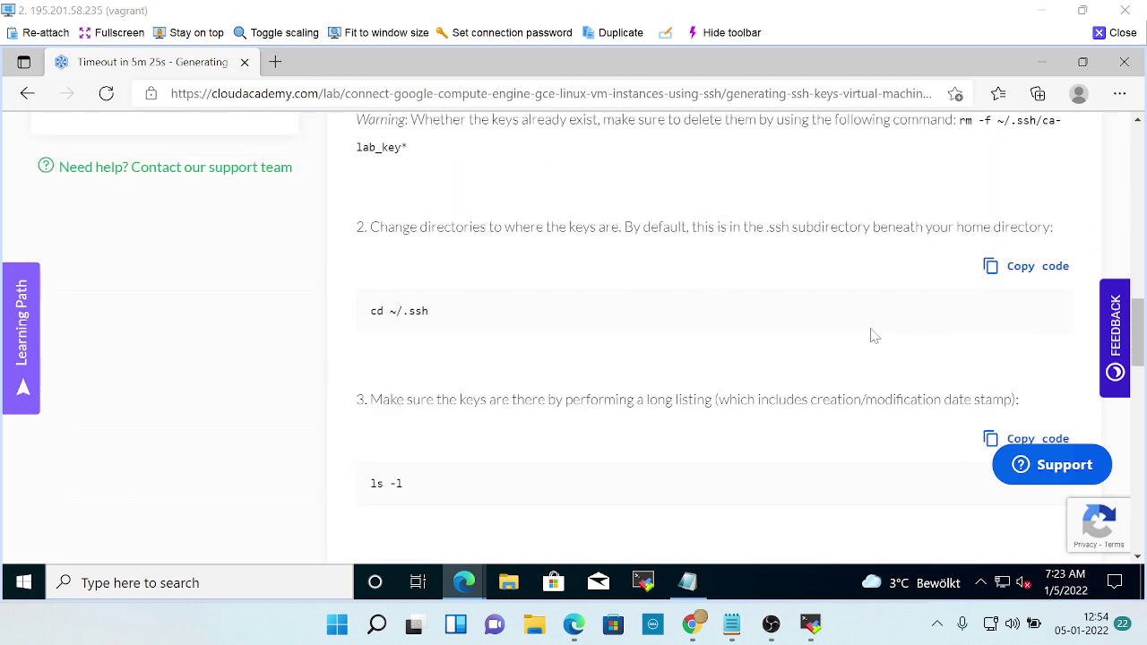
scroll(875, 337, "up", 1)
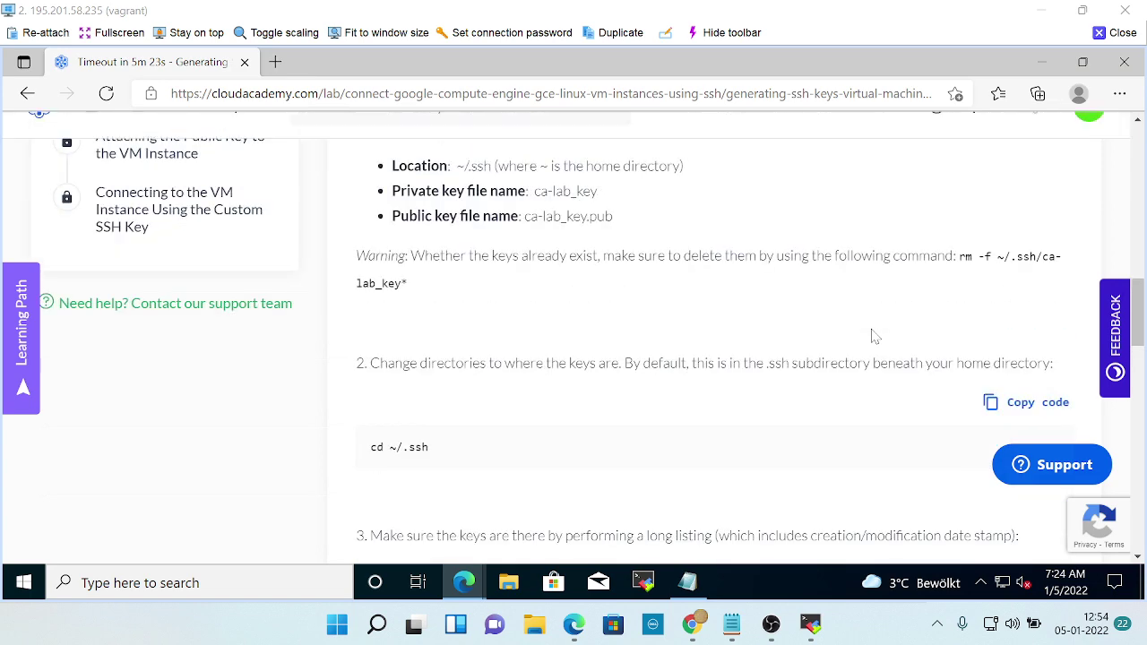
key("alt+Tab")
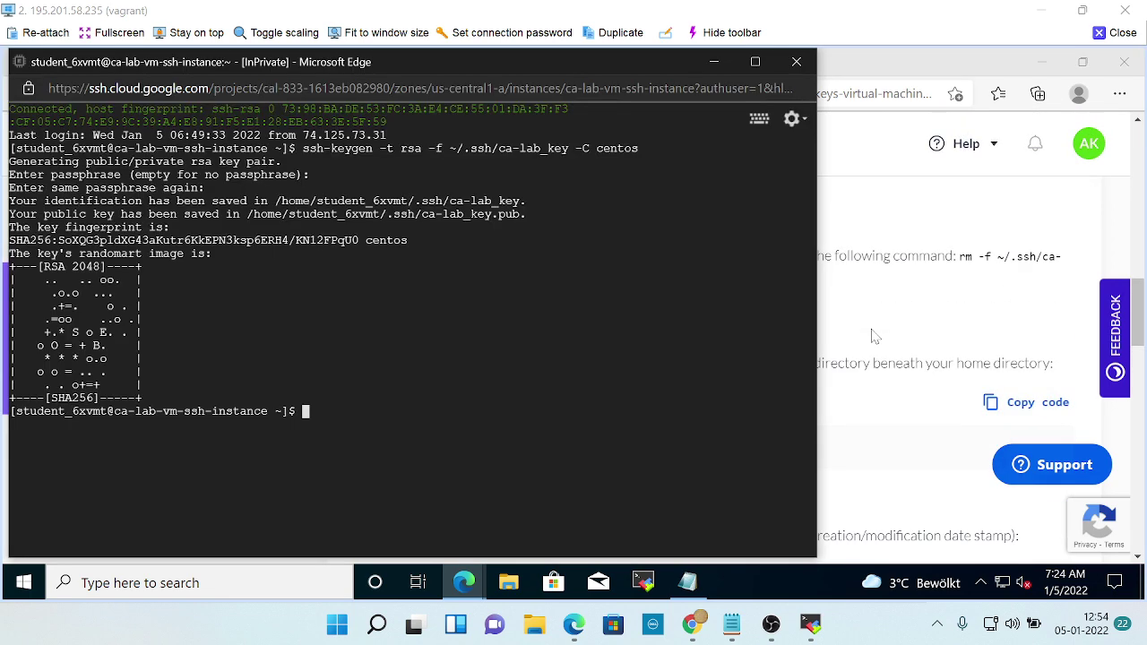
Recall the ssh-keygen command and replace 'ssh-keygen -t rsa' with 'rm' before '-f ~/.ssh/ca-lab_key'.
type("rm")
key("alt+Tab")
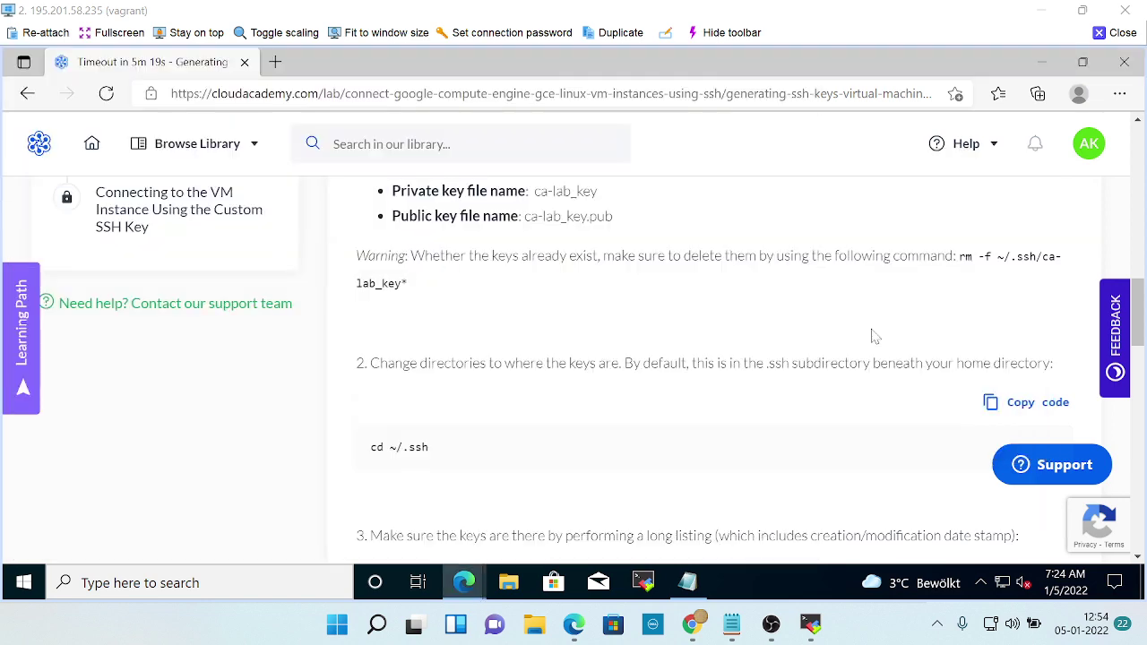
key("alt+Tab")
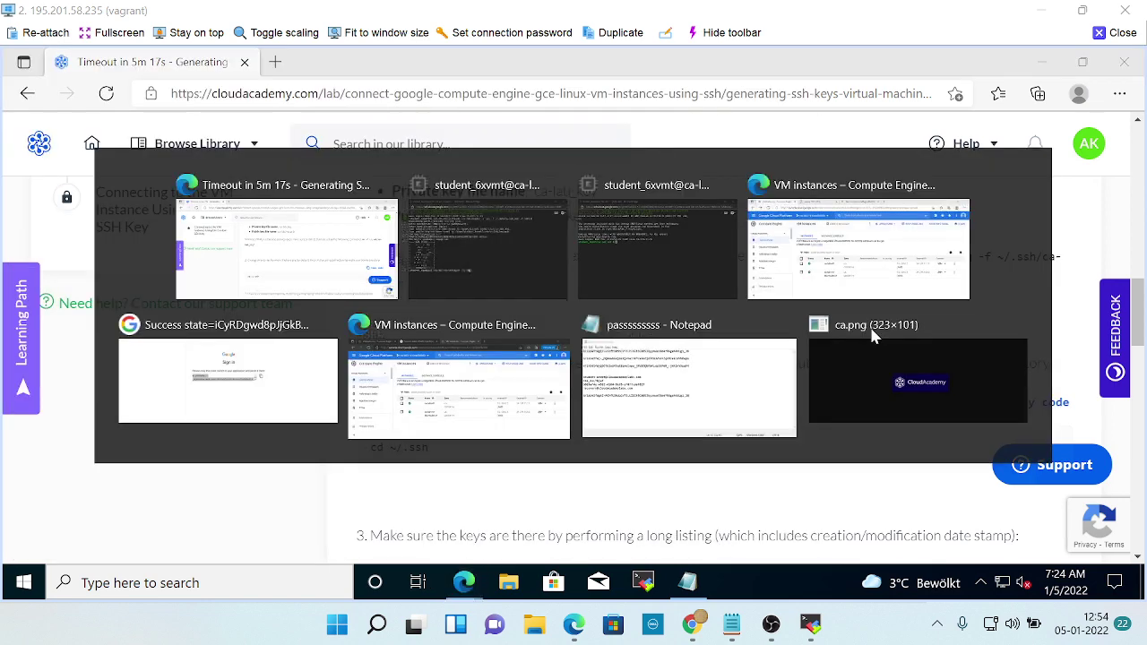
key("Up")
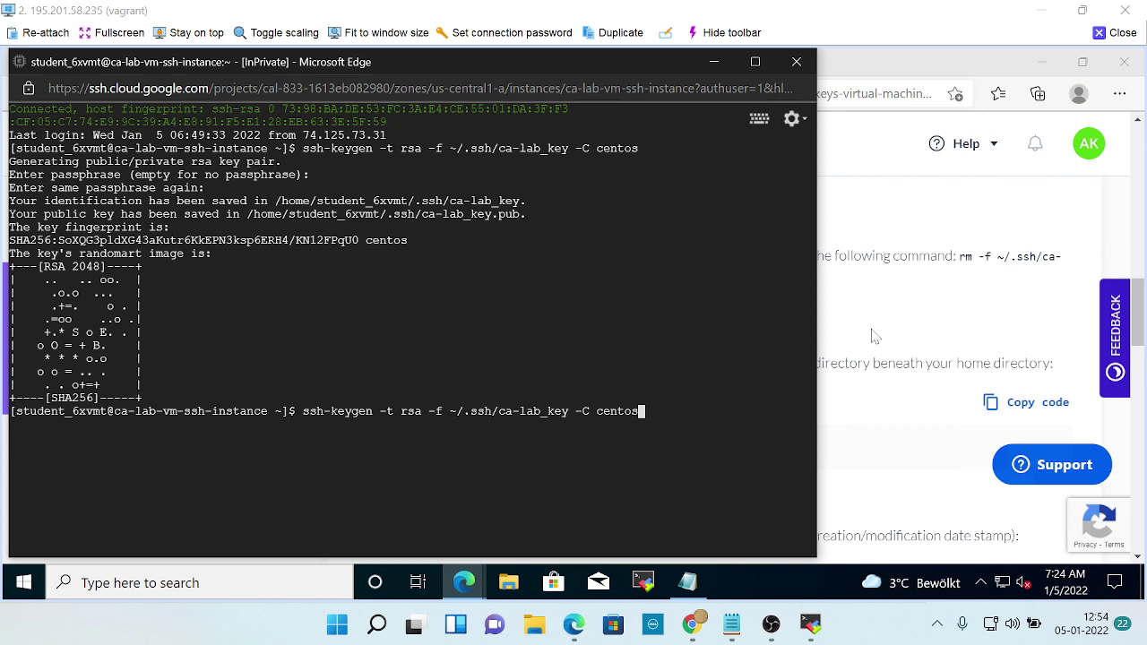
key("Left")
key("Left")
key("Left")
key("Left")
key("Left")
key("Left")
key("Left")
key("Left")
key("Left")
key("Left")
key("Left")
key("Left")
key("Left")
key("Left")
key("Left")
key("Left")
key("Left")
key("Left")
key("Left")
key("Left")
key("BackSpace")
key("BackSpace")
key("BackSpace")
key("BackSpace")
key("BackSpace")
key("BackSpace")
key("BackSpace")
key("BackSpace")
key("BackSpace")
key("BackSpace")
key("BackSpace")
key("BackSpace")
key("BackSpace")
key("BackSpace")
key("BackSpace")
key("BackSpace")
key("BackSpace")
key("BackSpace")
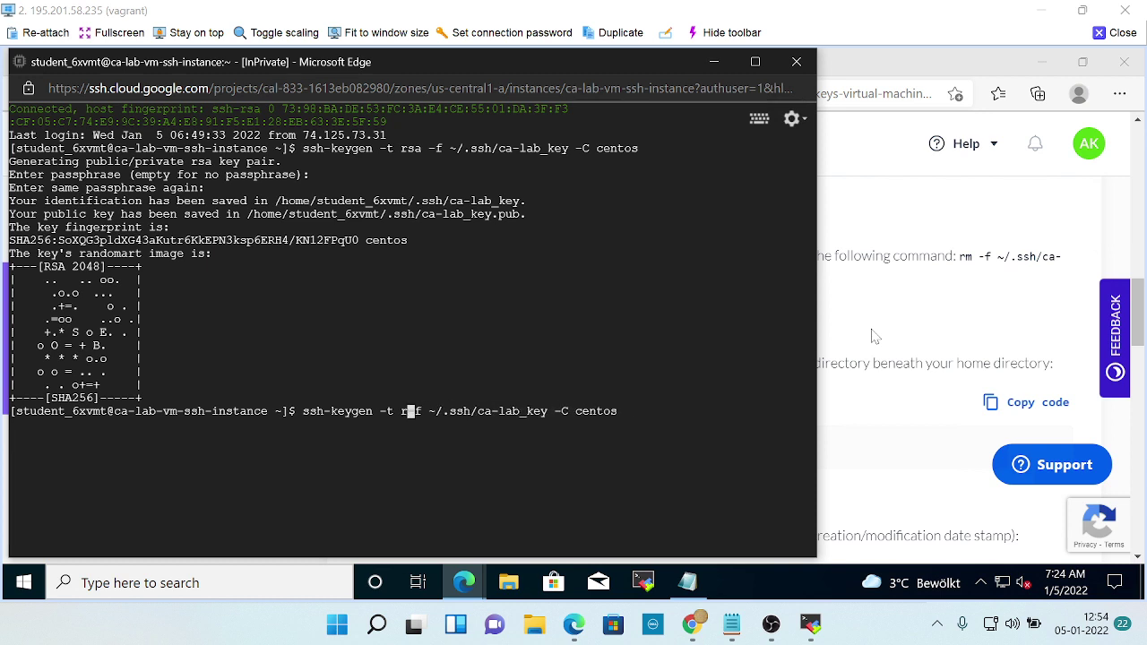
type("rm")
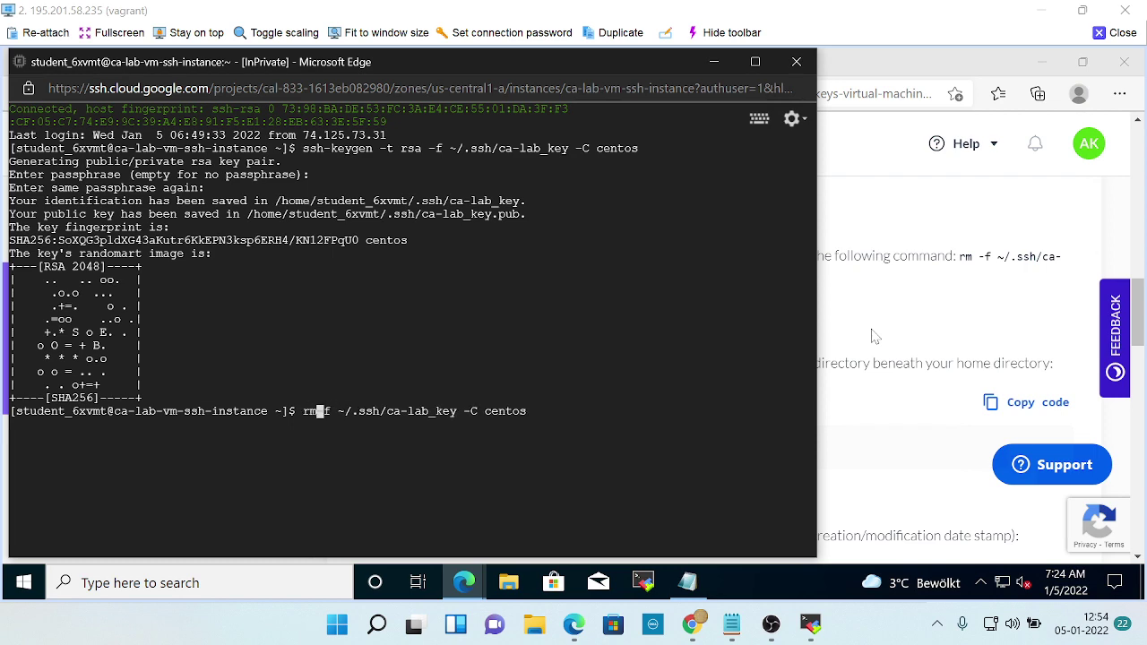
Move the cursor past ca-lab_key to the trailing '-C centos' part of the command.
key("alt+Tab")
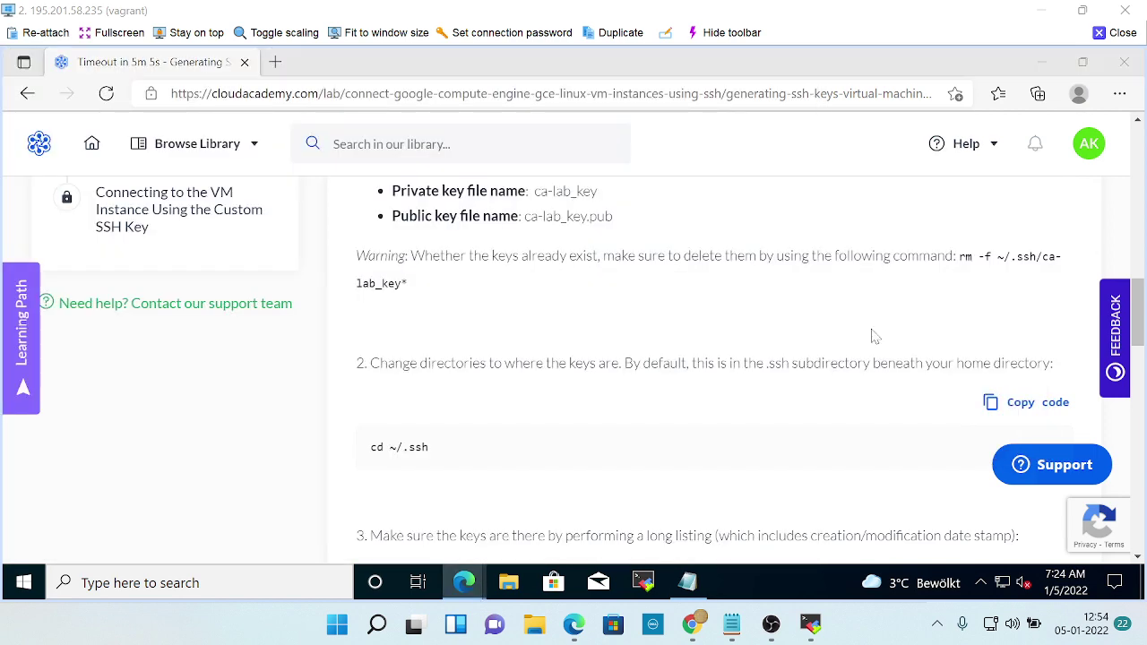
key("alt+Tab")
key("Right")
key("Right")
key("Right")
key("Right")
key("Right")
key("Right")
key("Right")
key("Right")
key("Right")
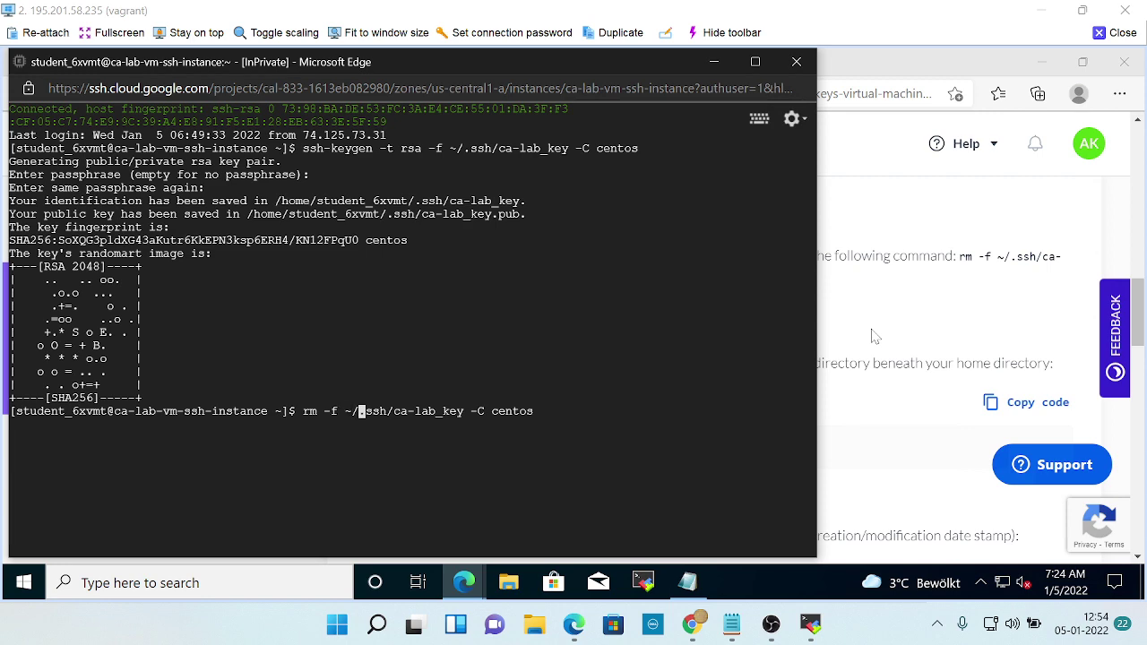
key("Right")
key("Right")
key("Right")
key("Right")
key("Right")
key("Right")
key("Right")
key("Right")
key("Right")
key("Right")
key("Right")
key("Right")
left_click(875, 336)
key("alt+Tab")
key("Right")
key("Right")
key("Right")
key("Right")
key("Right")
key("Right")
key("Right")
key("Right")
key("Right")
Turn the line into 'rm -f ~/.ssh/ca-lab_key*' and run it to delete the old key files.
key("BackSpace")
key("BackSpace")
key("BackSpace")
key("BackSpace")
key("BackSpace")
key("BackSpace")
key("BackSpace")
key("BackSpace")
key("BackSpace")
key("BackSpace")
type("*")
left_click(875, 336)
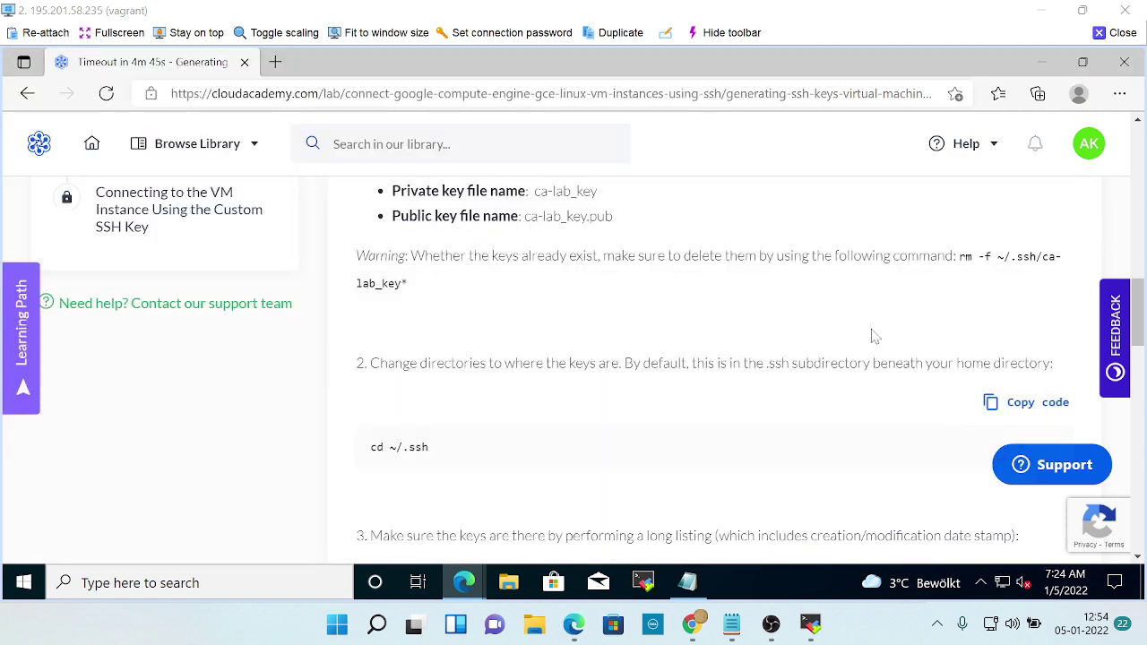
key("alt+Tab")
key("Return")
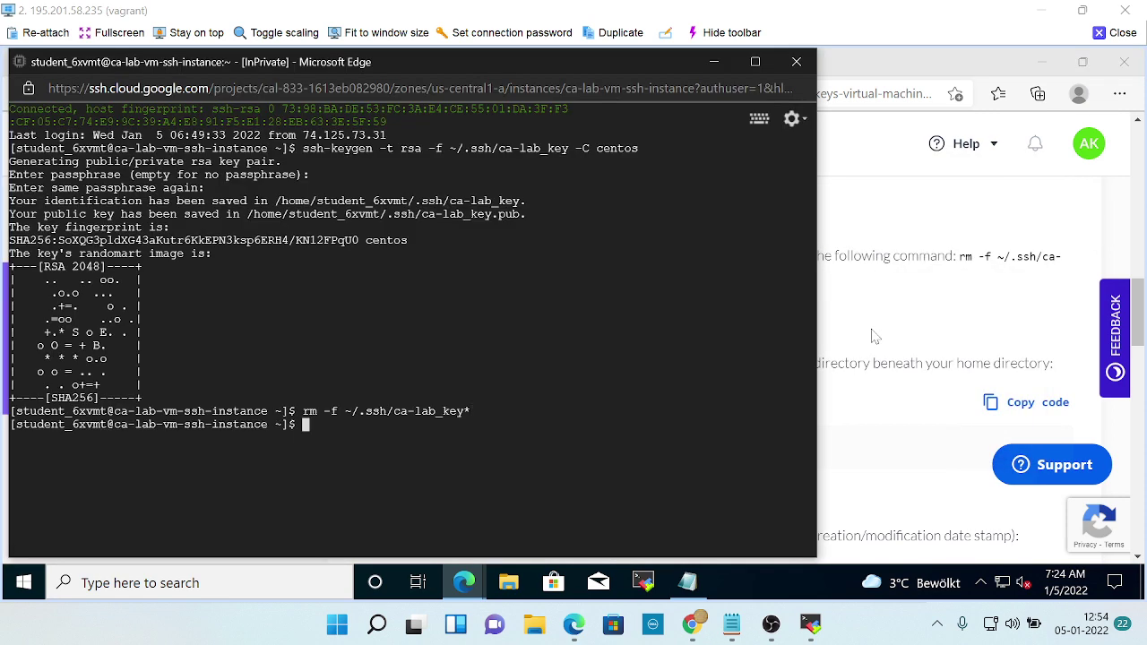
Change into the ~/.ssh directory.
left_click(874, 336)
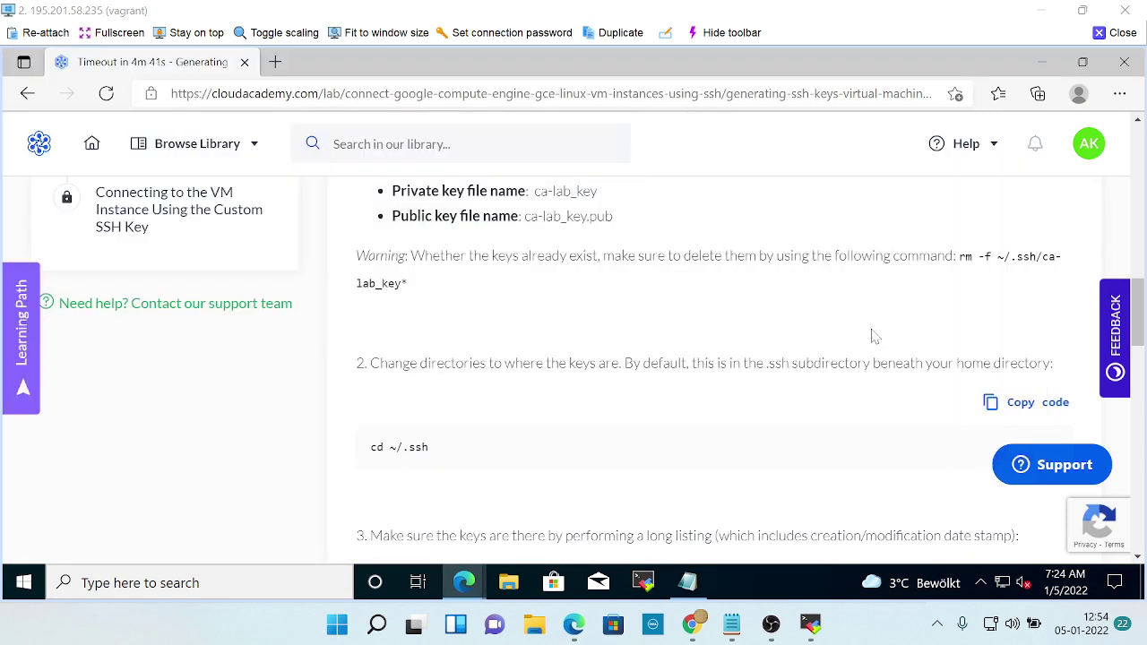
key("alt+Tab")
type("cd ")
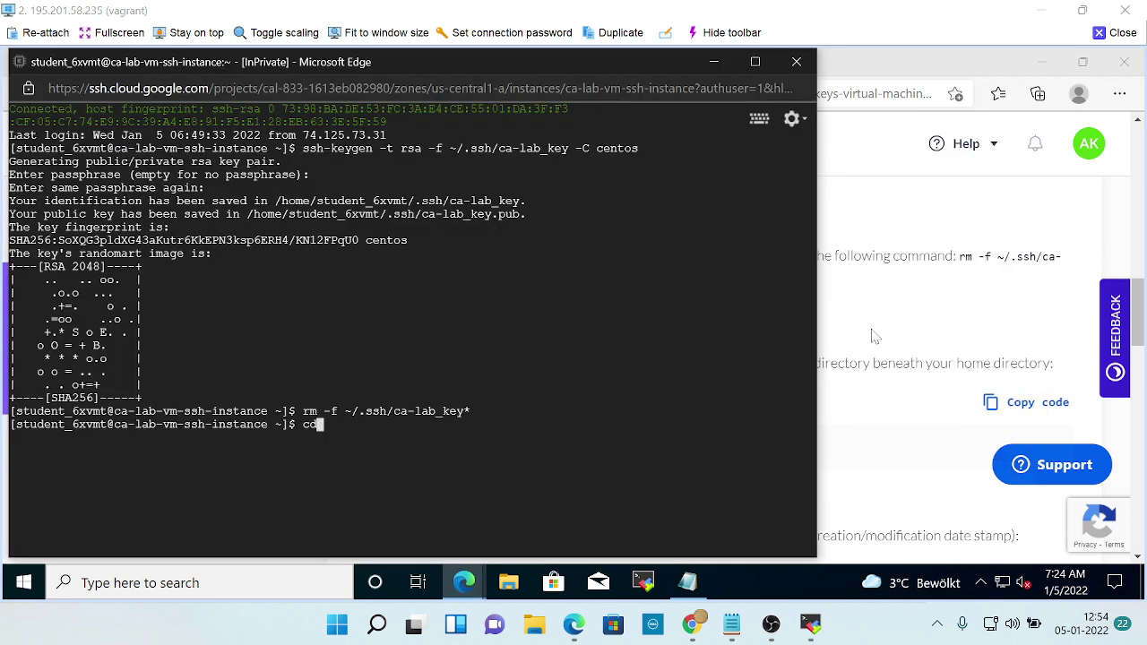
type("~")
left_click(875, 336)
key("alt+Tab")
type("/")
left_click(874, 336)
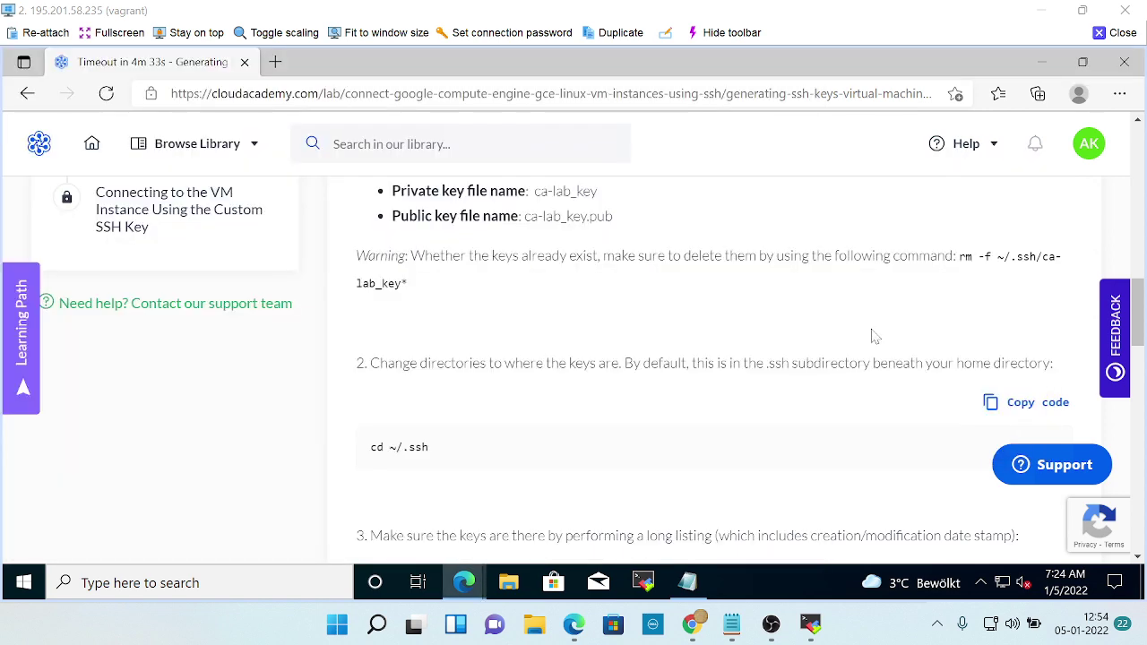
key("alt+Tab")
type(".")
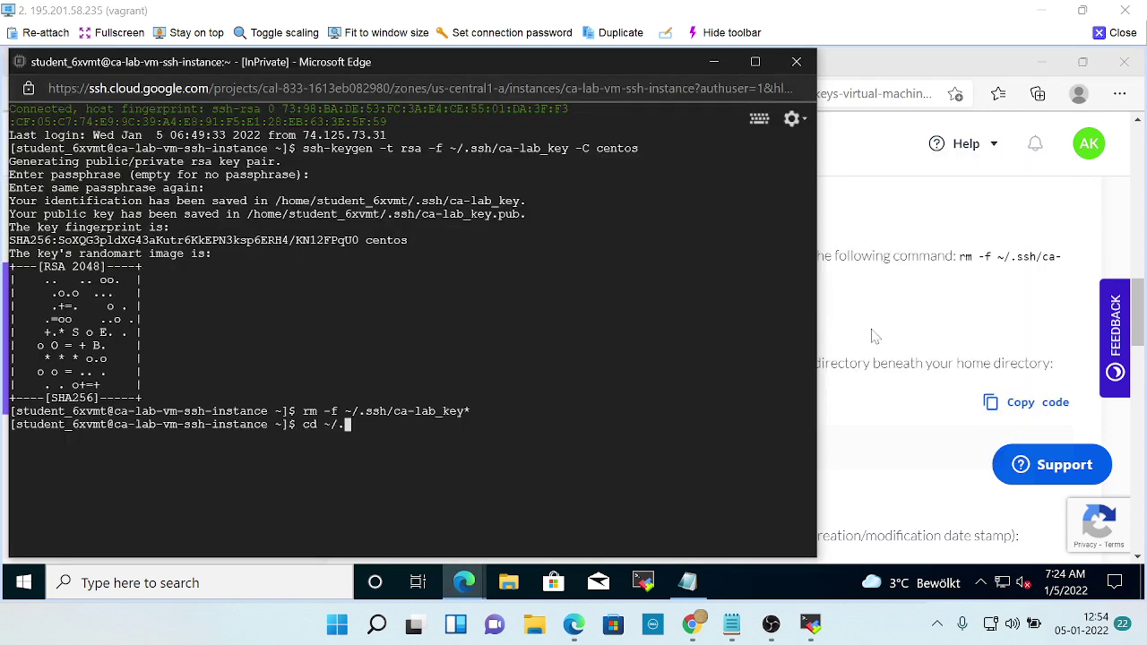
type("ssh")
key("Return")
List the .ssh directory contents with 'ls -l', showing it is empty.
key("alt+Tab")
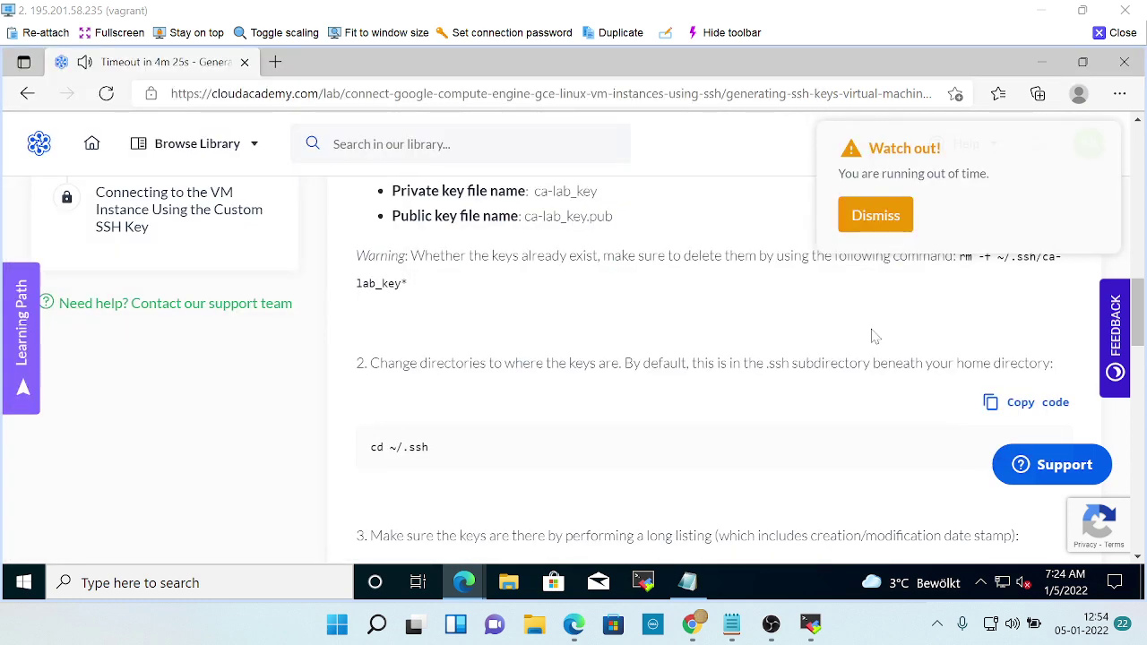
scroll(873, 336, "down", 2)
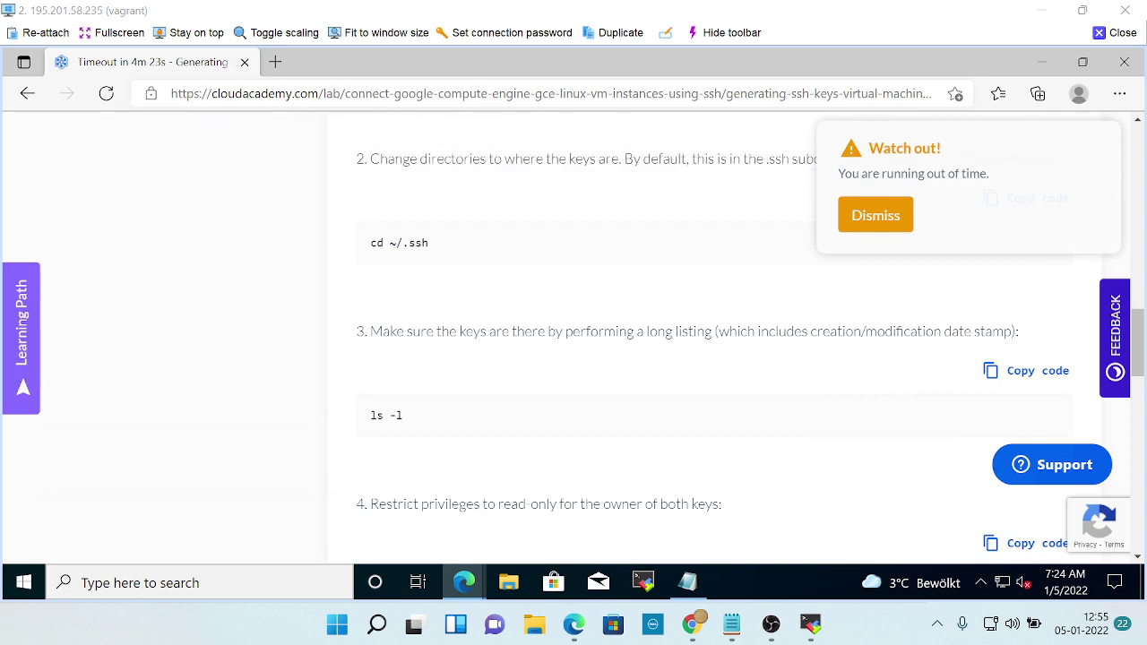
key("alt+Tab")
type("ls -l")
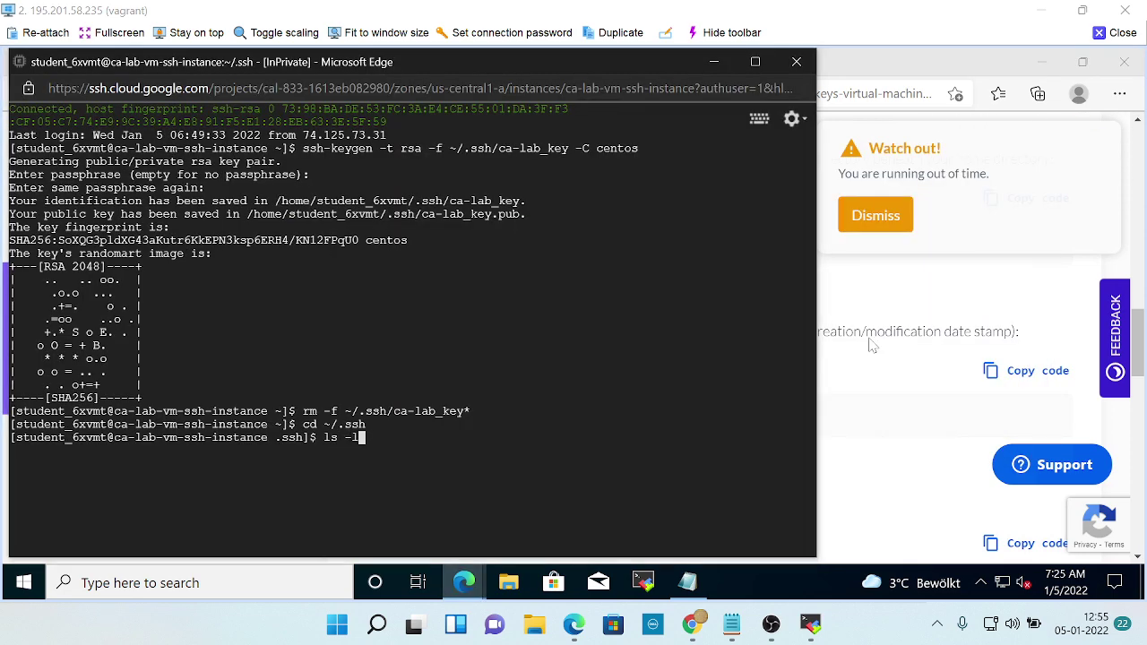
key("alt+Tab")
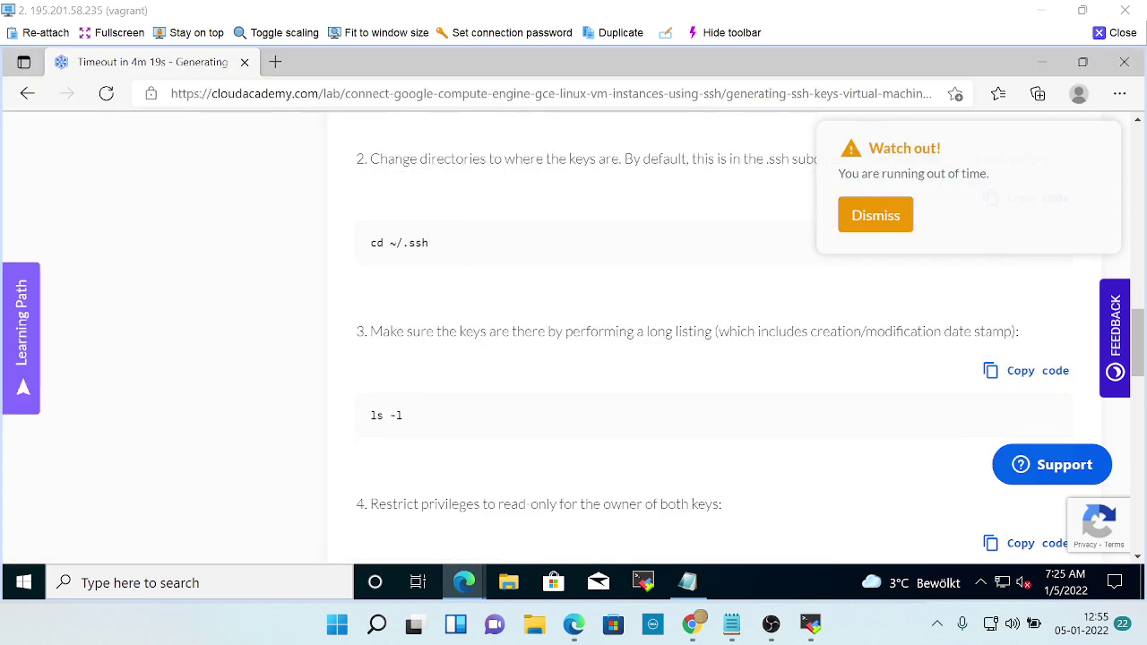
key("alt+Tab")
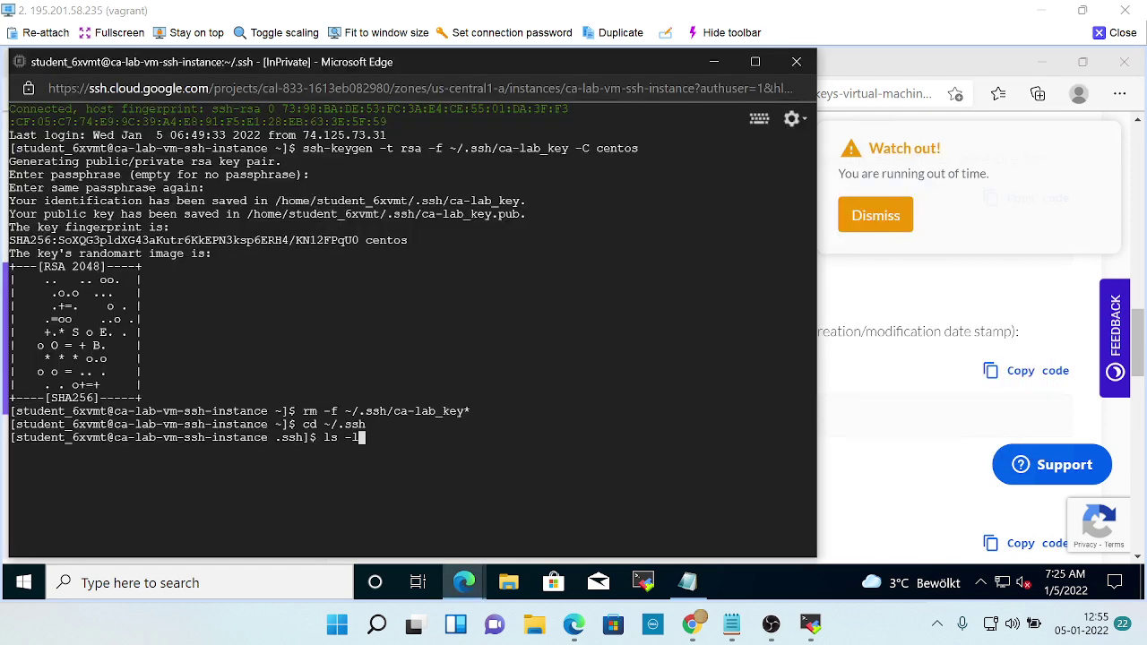
key("Return")
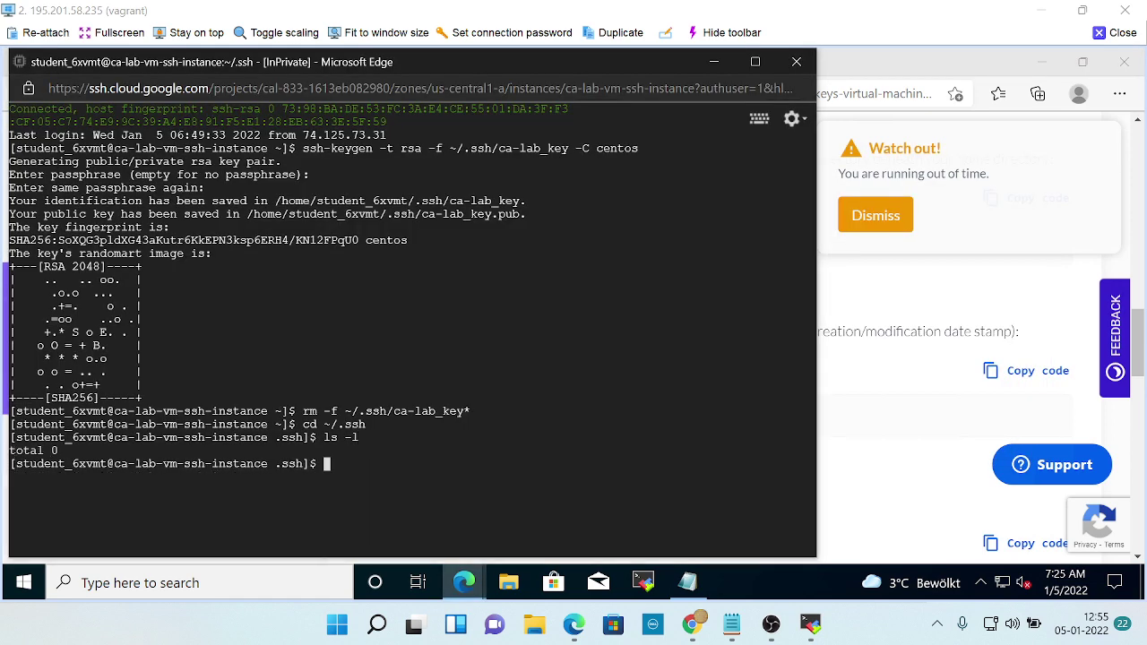
Run 'chmod 400 ca-lab_key', which fails because the file no longer exists.
key("alt+Tab")
scroll(700, 409, "down", 3)
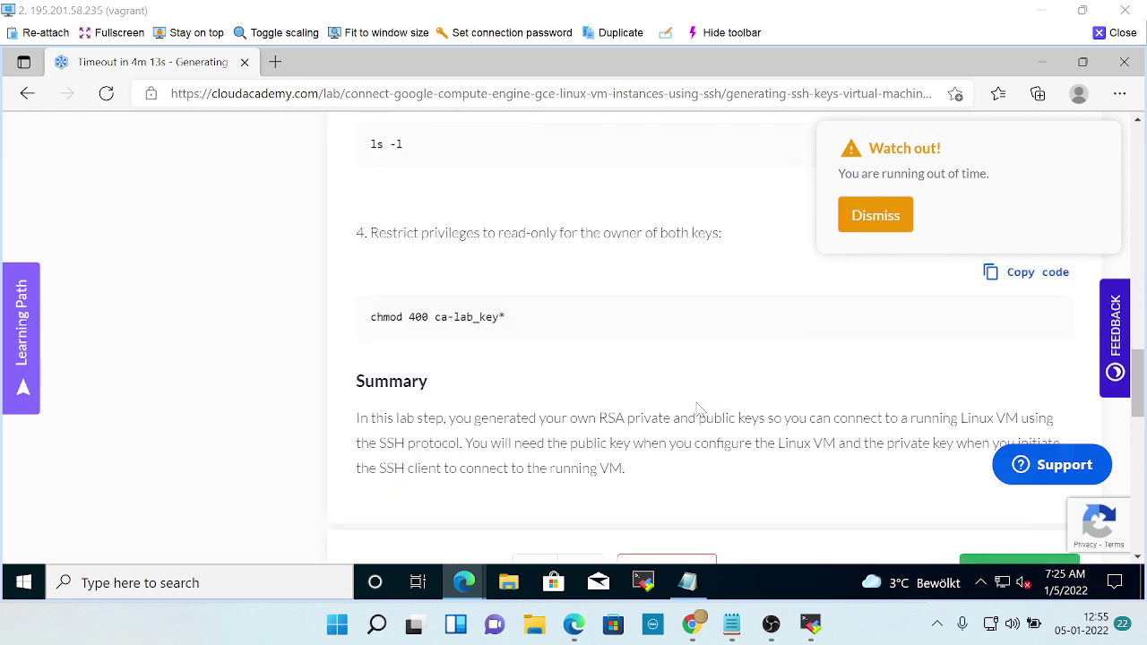
key("alt+Tab")
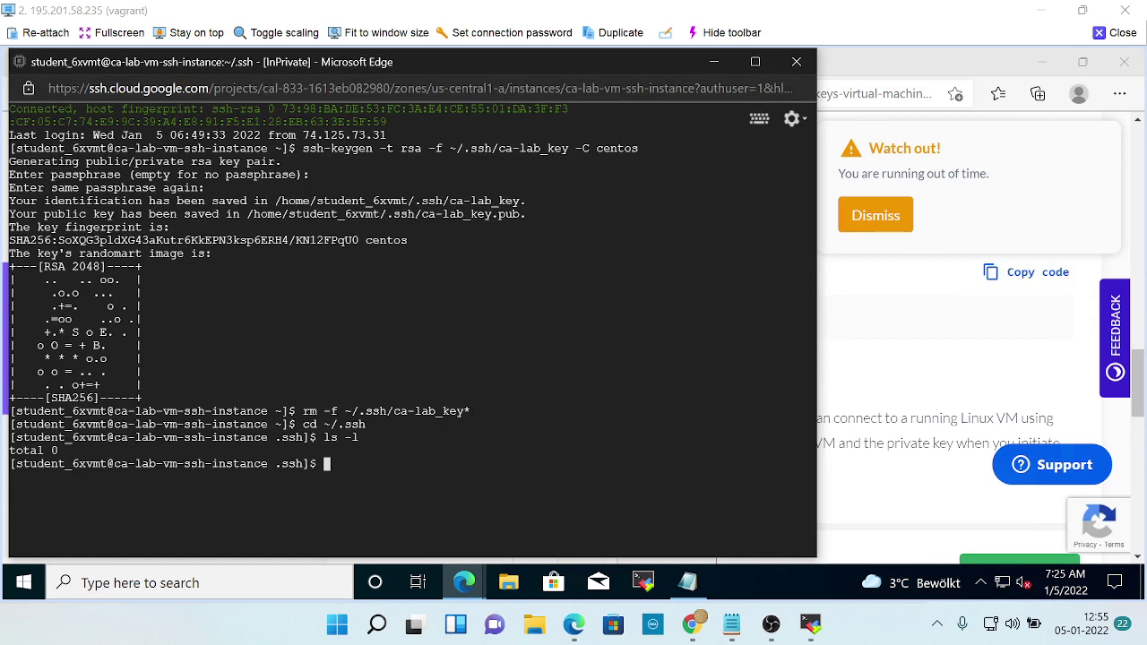
type("chmod")
key("alt+Tab")
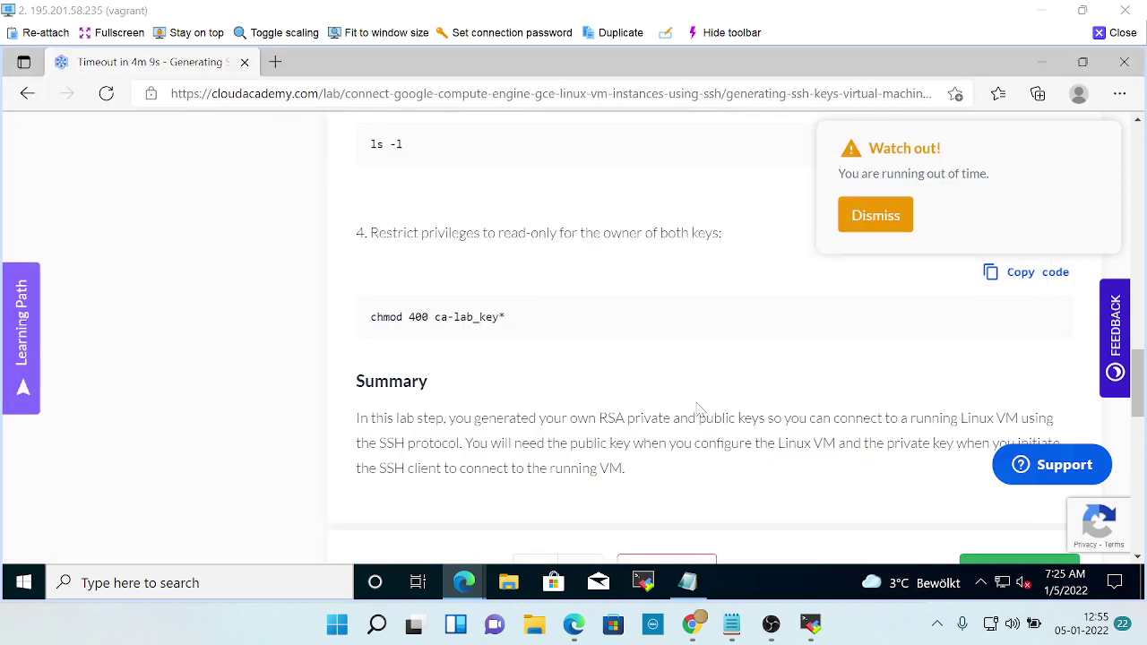
key("alt+Tab")
type("40")
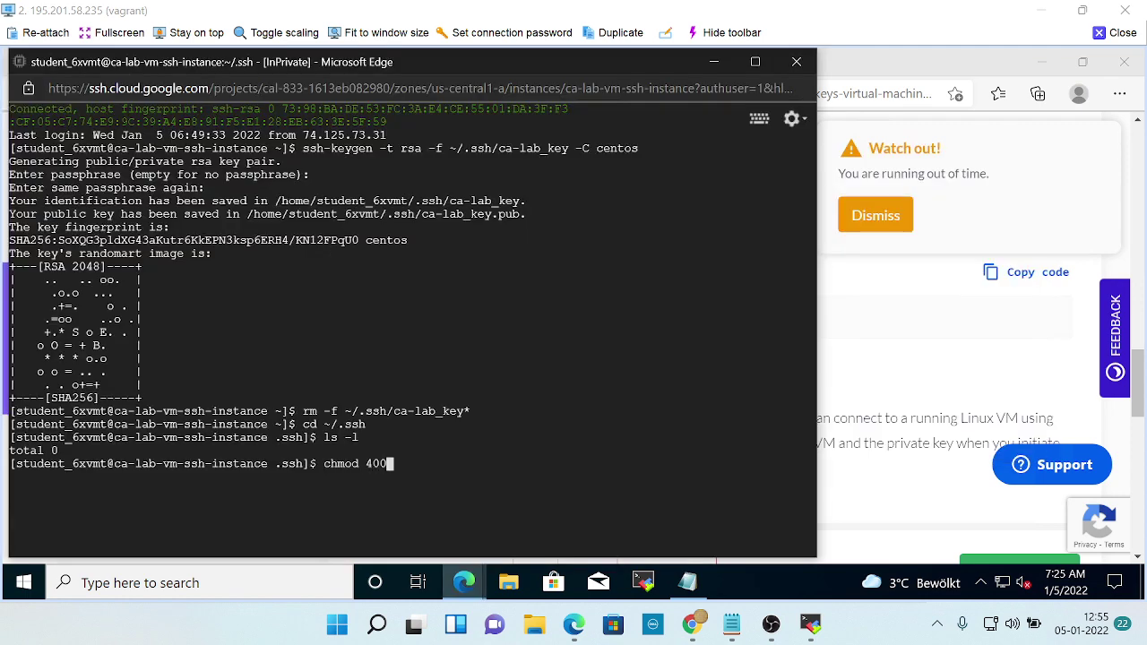
key("alt+Tab")
key("alt+Tab")
type("0 ca-lab_key")
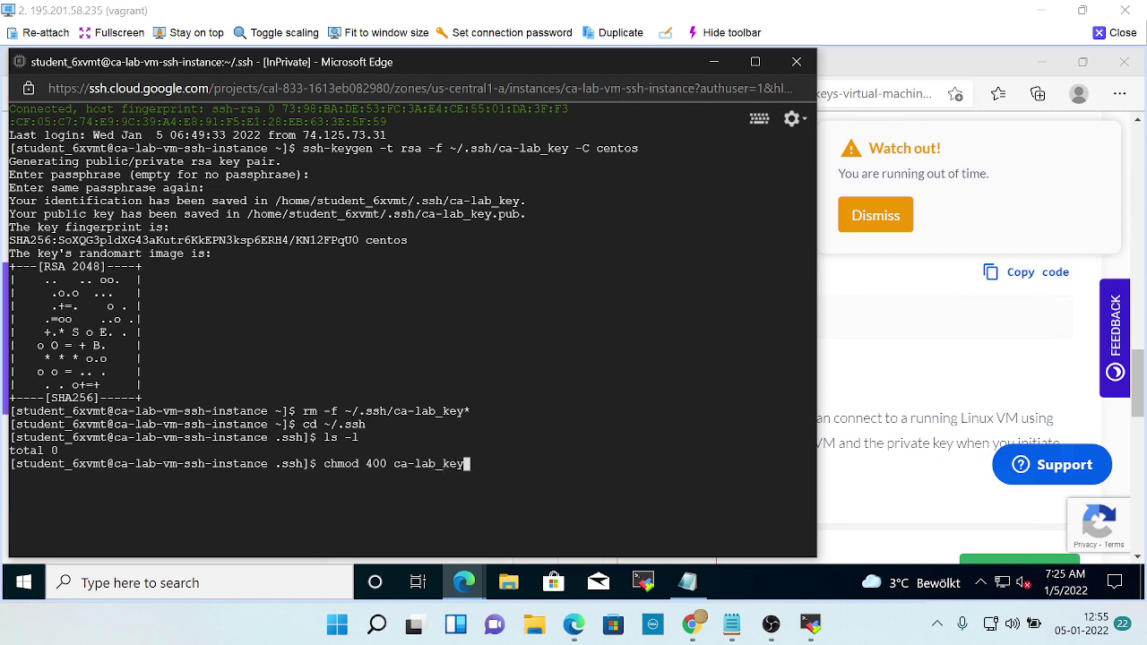
key("Return")
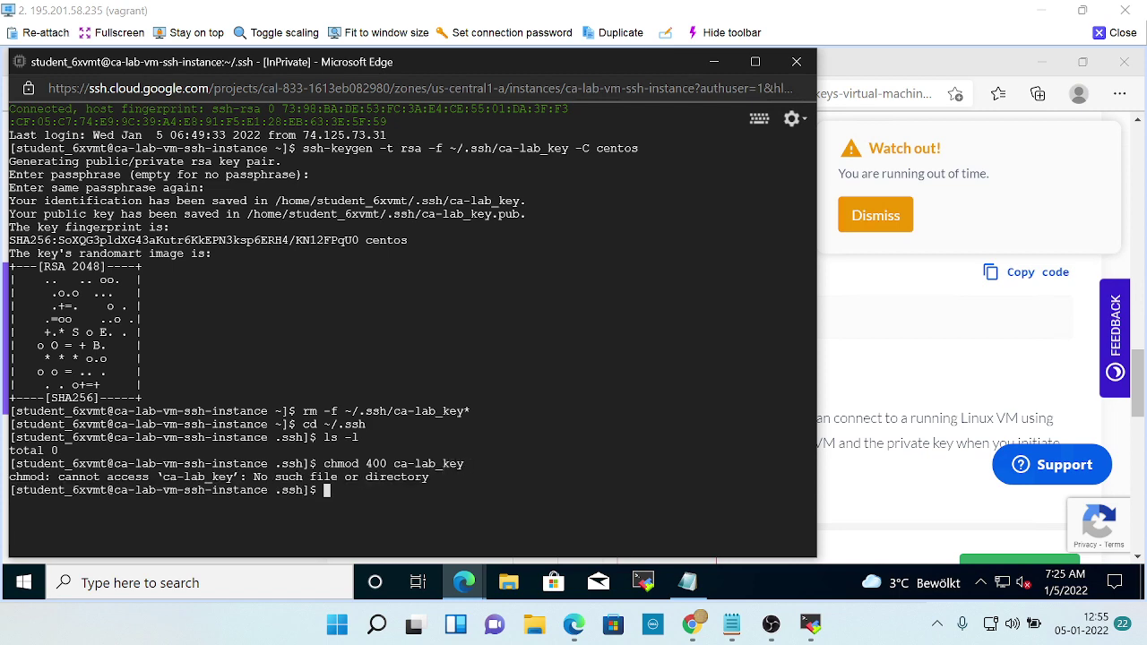
Rerun the chmod command as 'chmod 400 ca-lab_key*' to cover all key files.
key("alt+Tab")
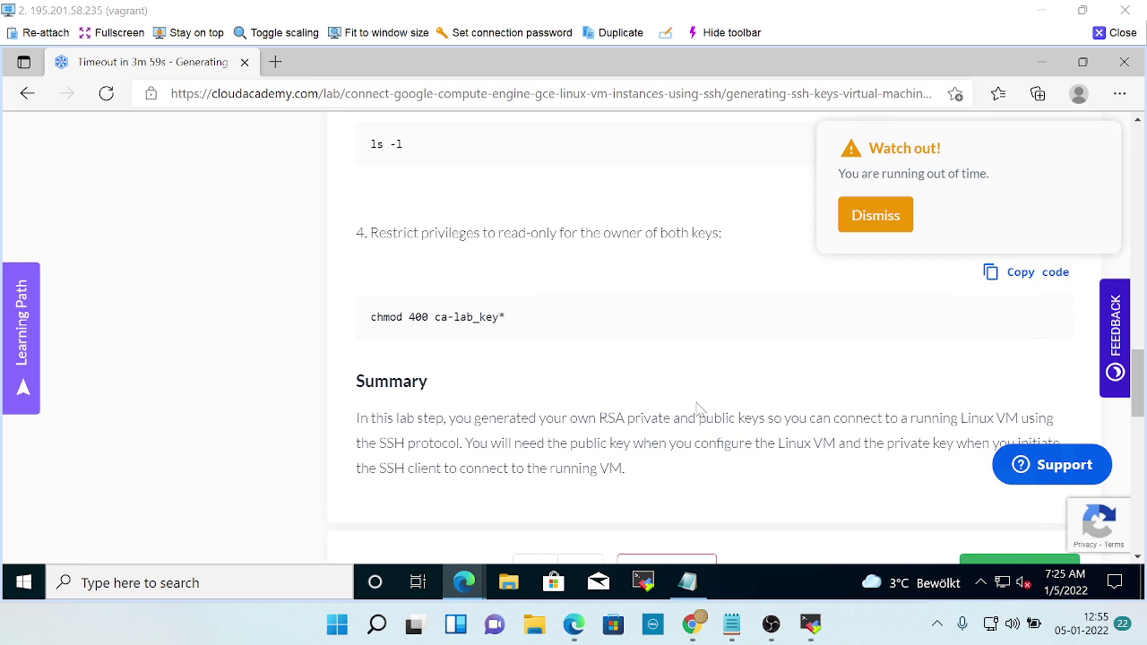
key("alt+Tab")
key("Up")
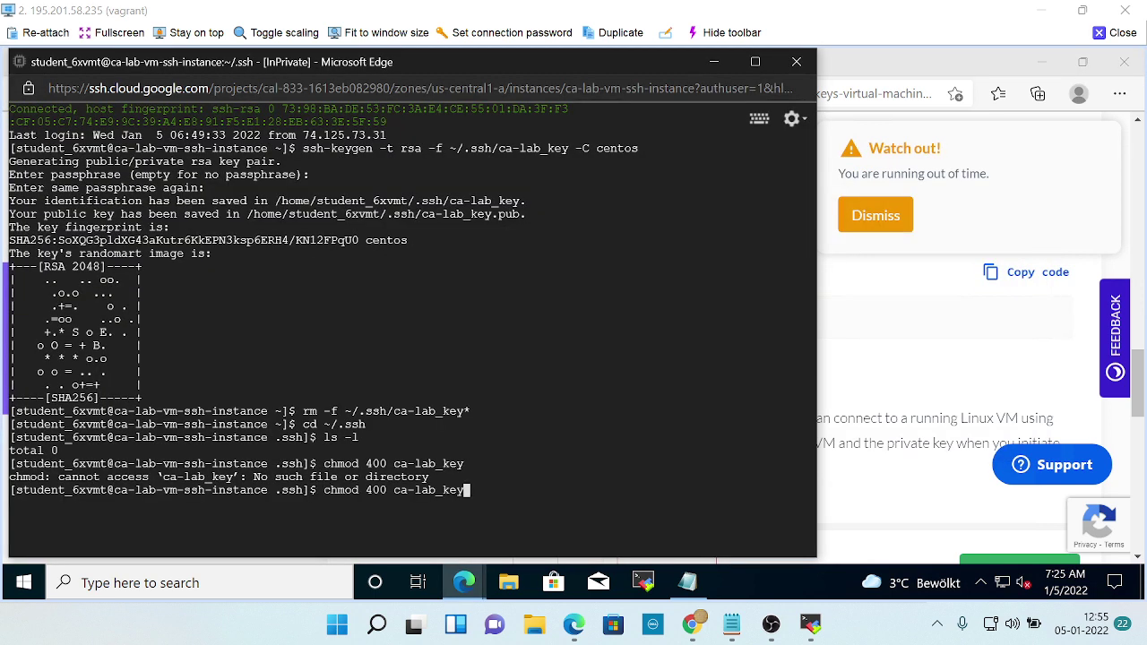
type("*")
key("Return")
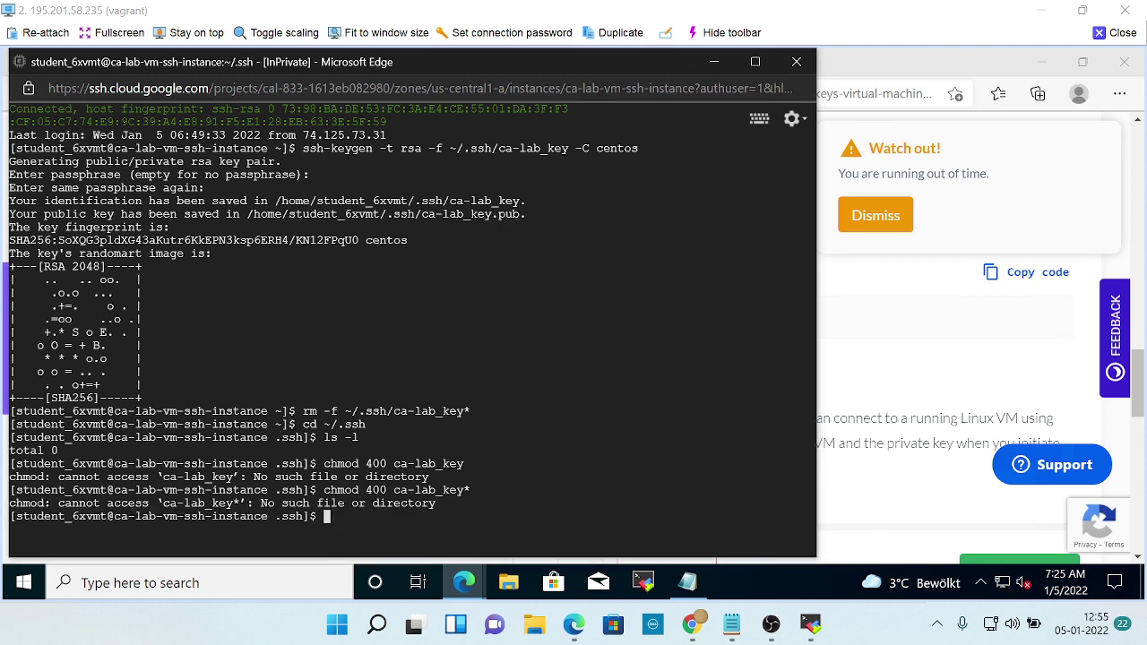
key("alt+Tab")
key("alt+Tab")
key("alt+Tab")
key("alt+Tab")
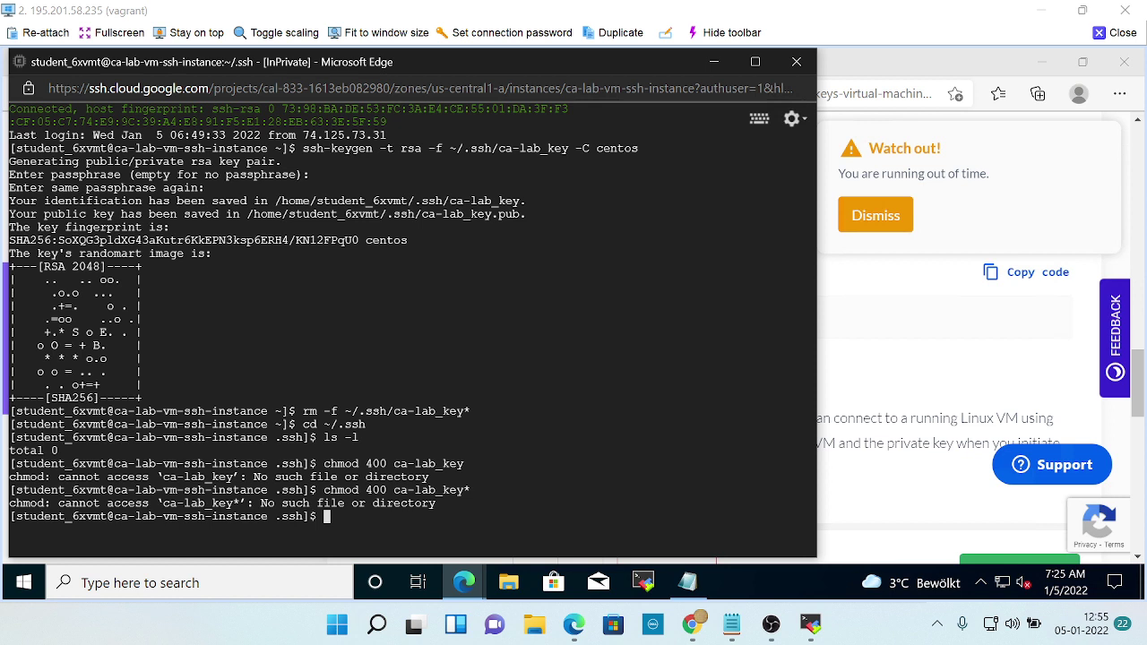
Scroll through the key-generation step's Summary in the lab instructions.
key("alt+Tab")
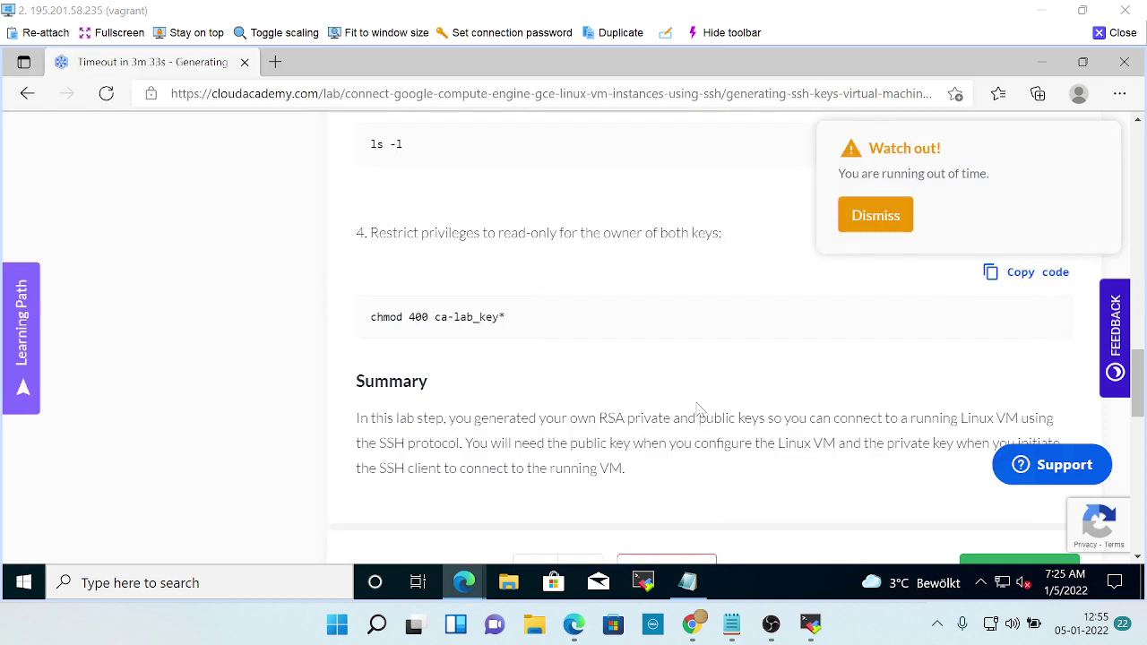
scroll(762, 412, "down", 2)
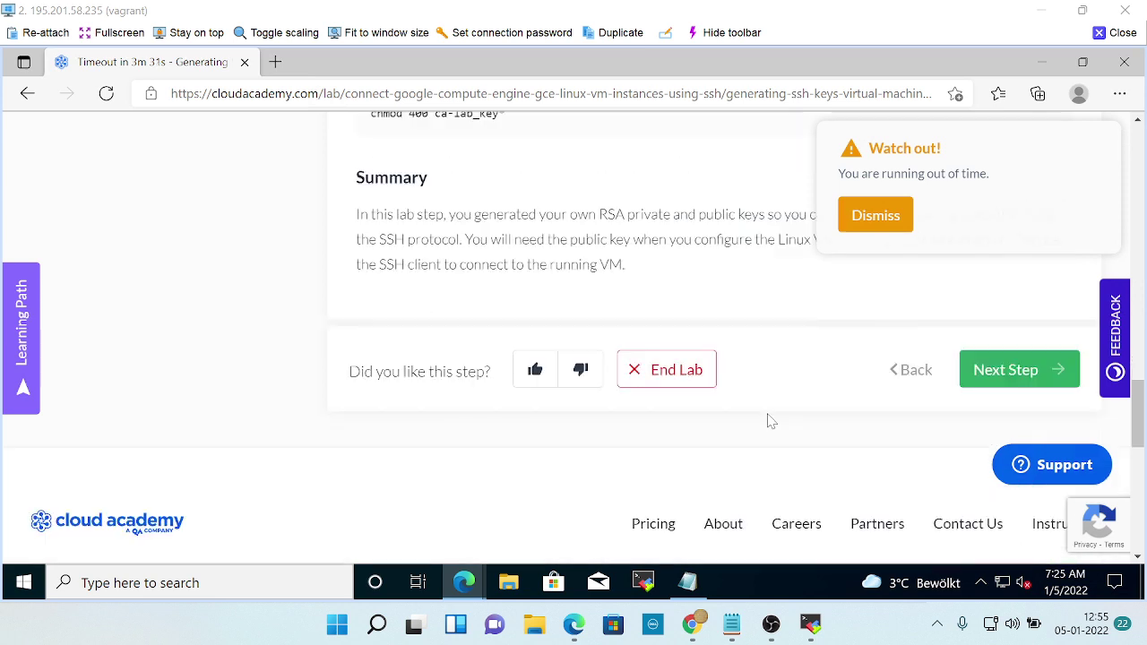
scroll(896, 394, "down", 1)
scroll(728, 362, "up", 2)
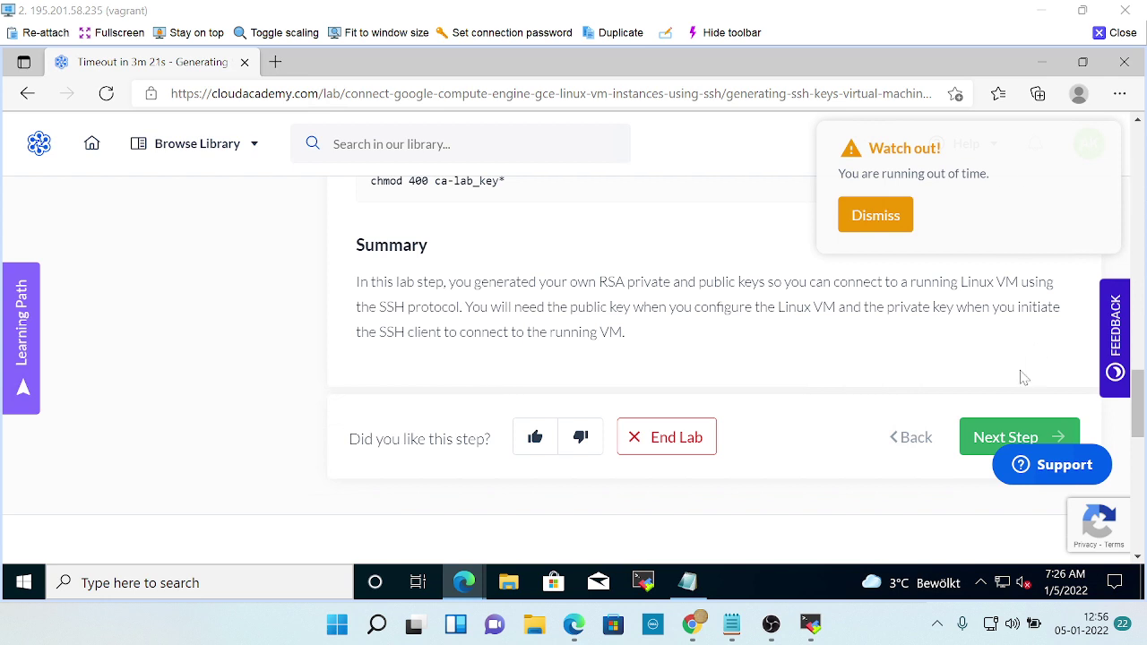
scroll(1021, 367, "down", 3)
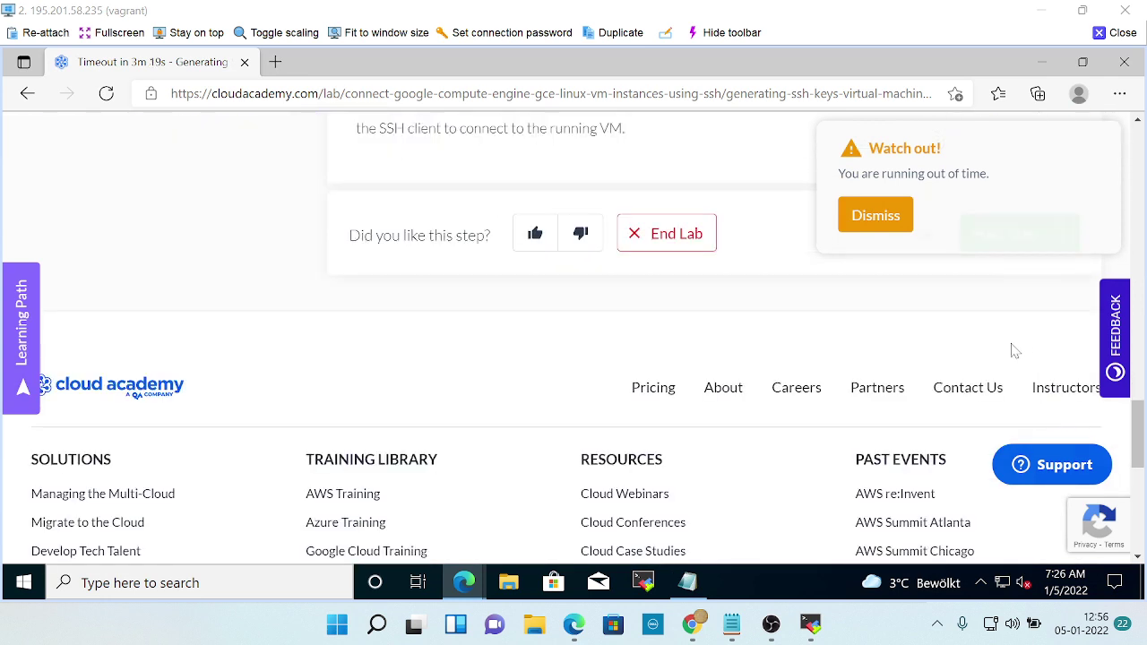
scroll(1012, 349, "up", 1)
scroll(1016, 351, "up", 1)
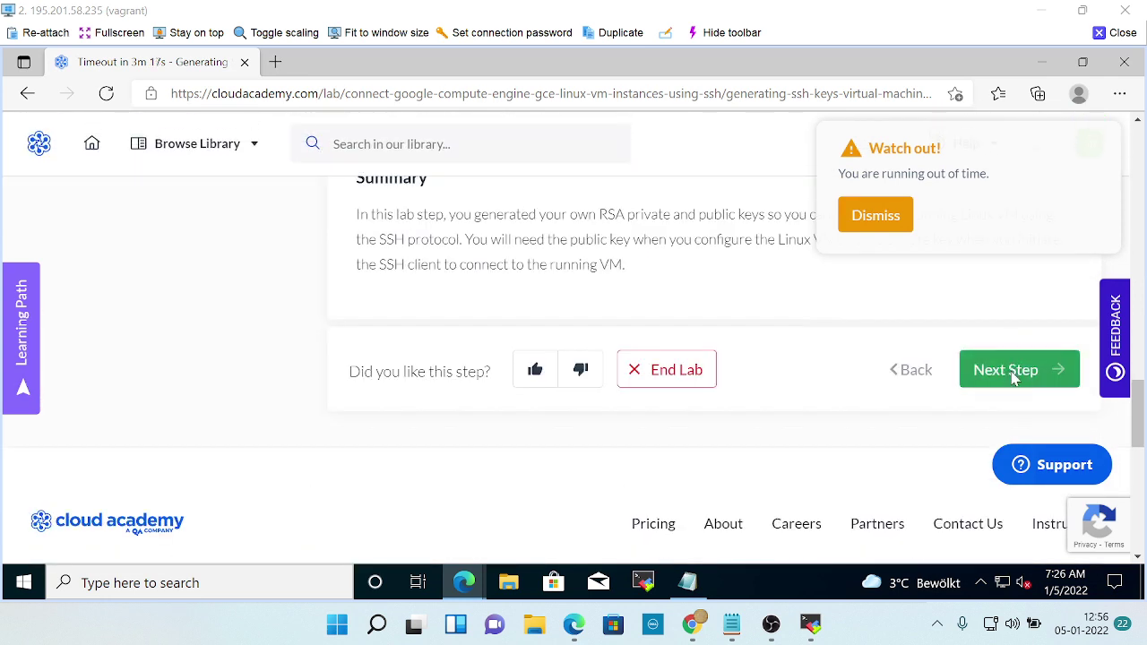
Advance to the next lab step and dismiss the running-out-of-time warning.
left_click(1015, 376)
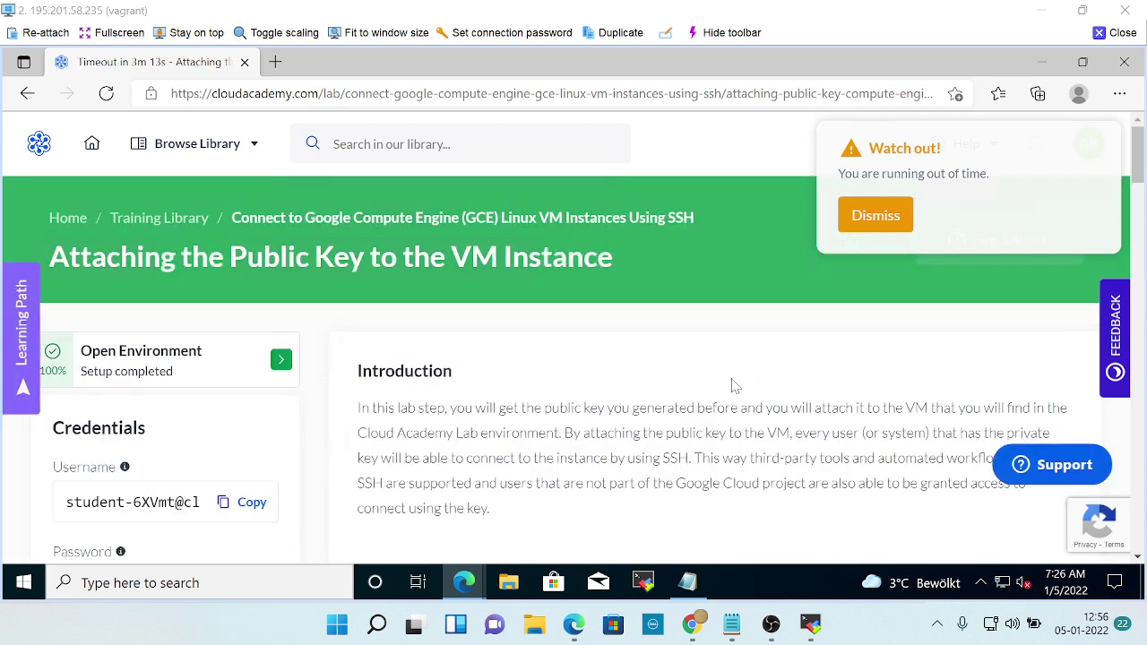
scroll(736, 386, "down", 1)
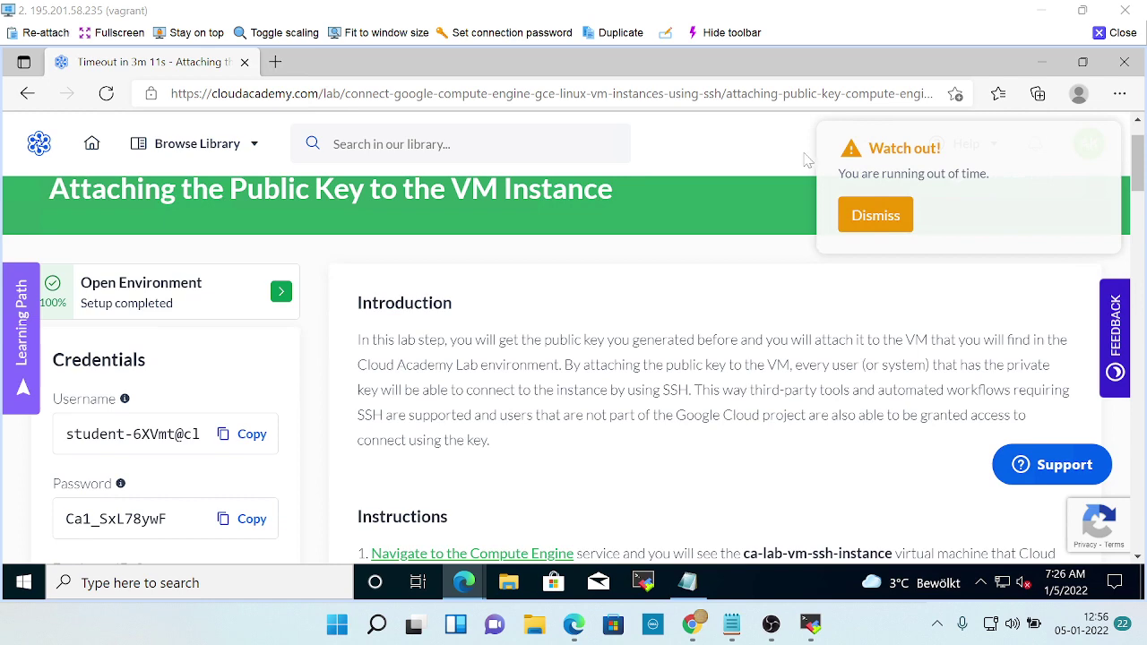
left_click(858, 220)
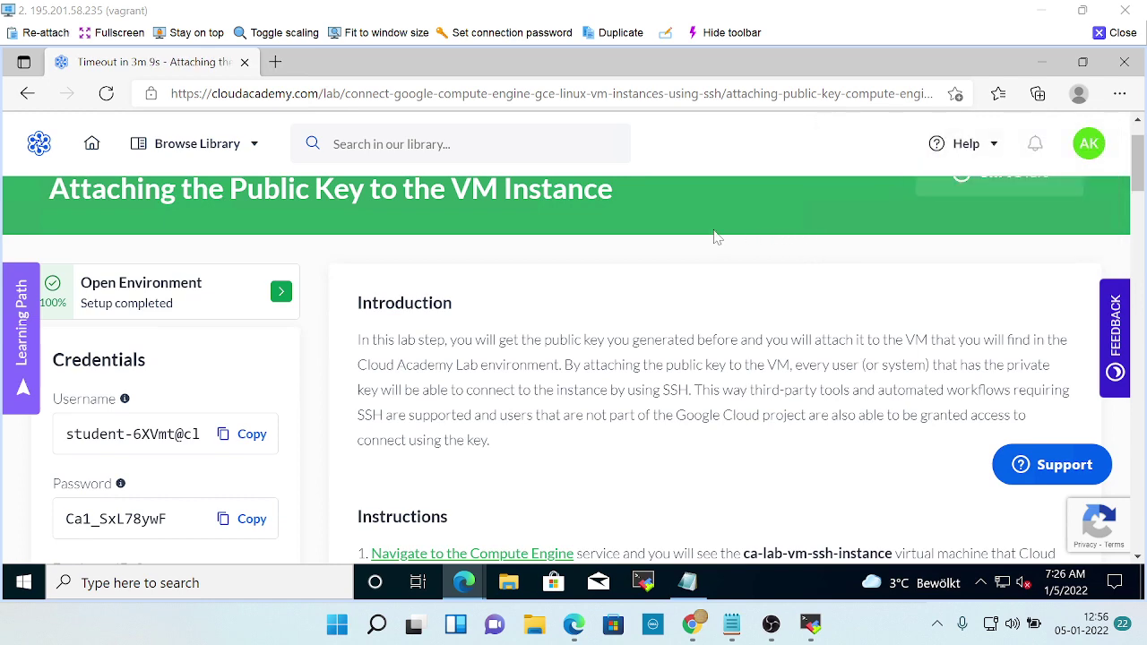
Read the 'Attaching the Public Key to the VM Instance' instructions, then return to the VM instances list.
scroll(714, 239, "down", 5)
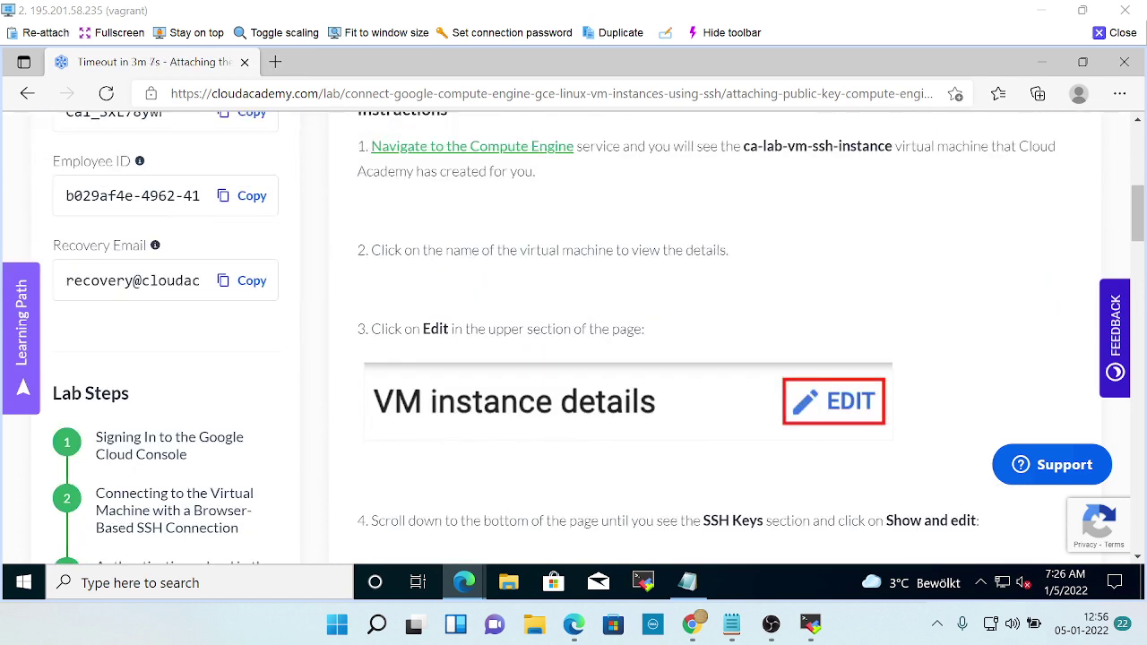
scroll(687, 263, "up", 3)
scroll(690, 264, "down", 7)
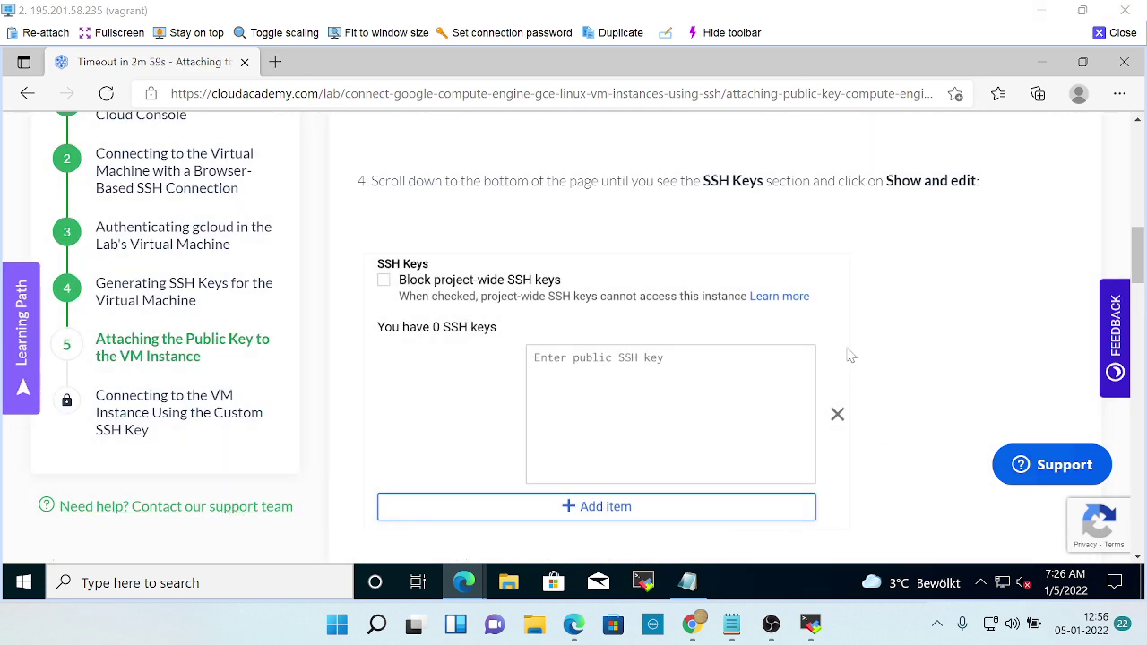
scroll(851, 356, "up", 10)
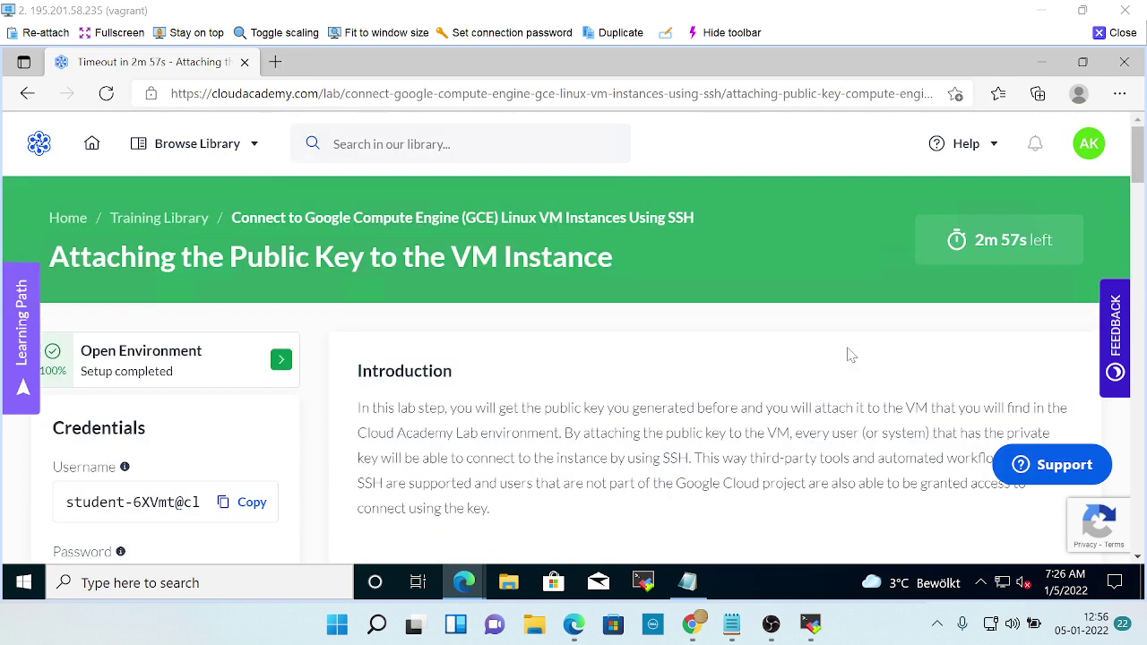
scroll(851, 356, "down", 4)
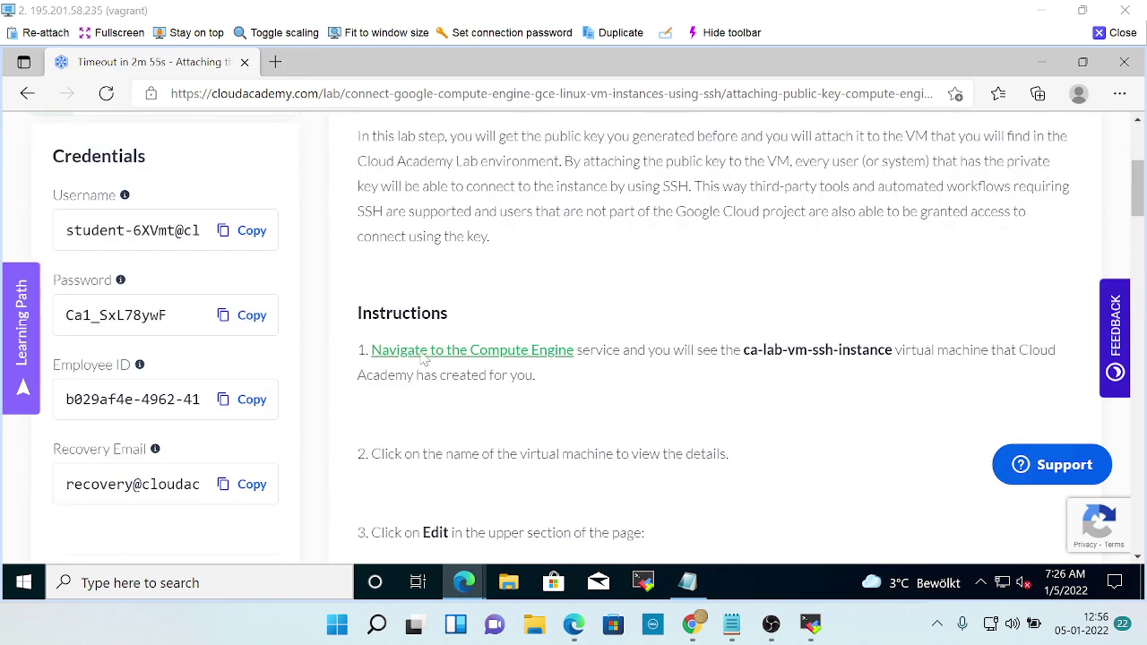
scroll(829, 387, "down", 1)
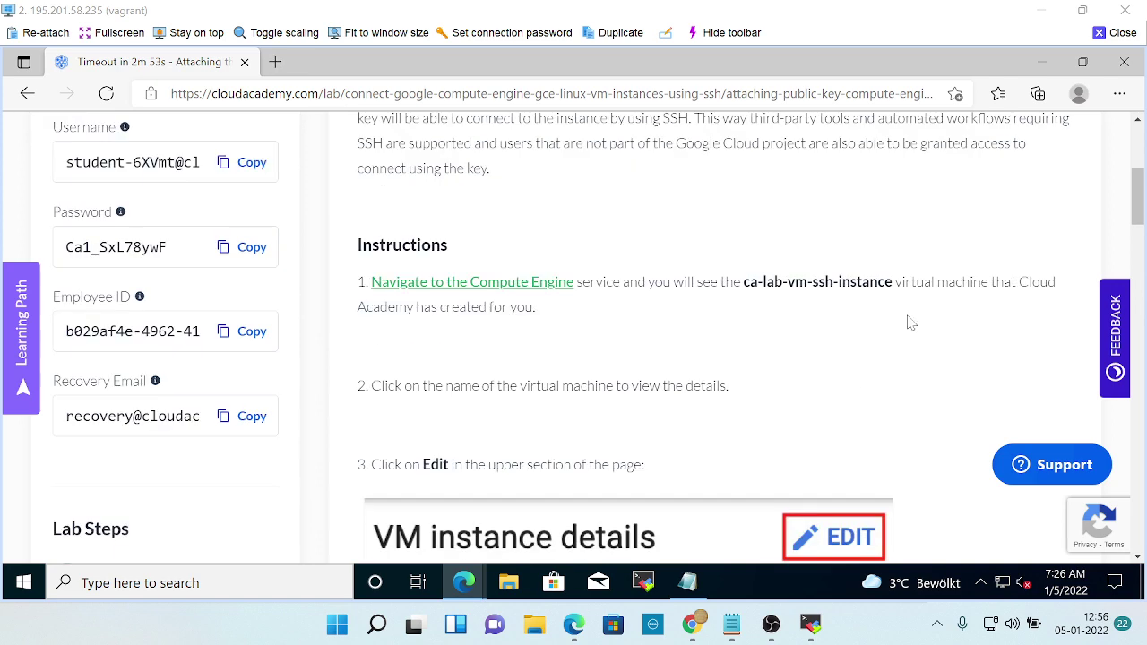
scroll(571, 329, "down", 1)
scroll(706, 343, "down", 2)
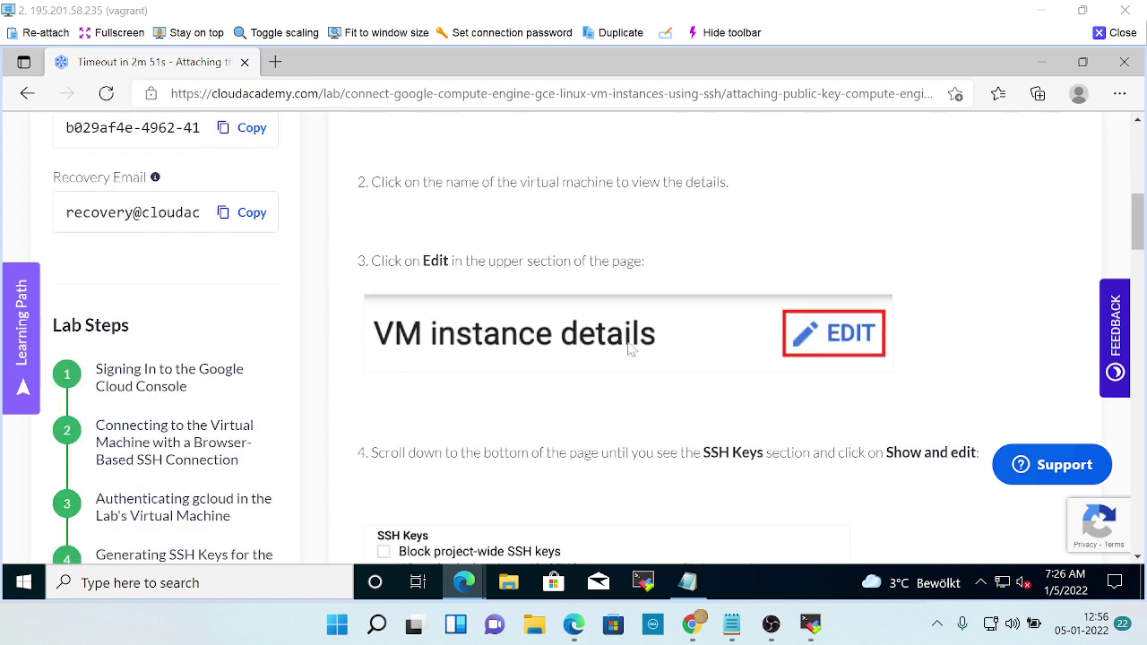
scroll(695, 358, "down", 1)
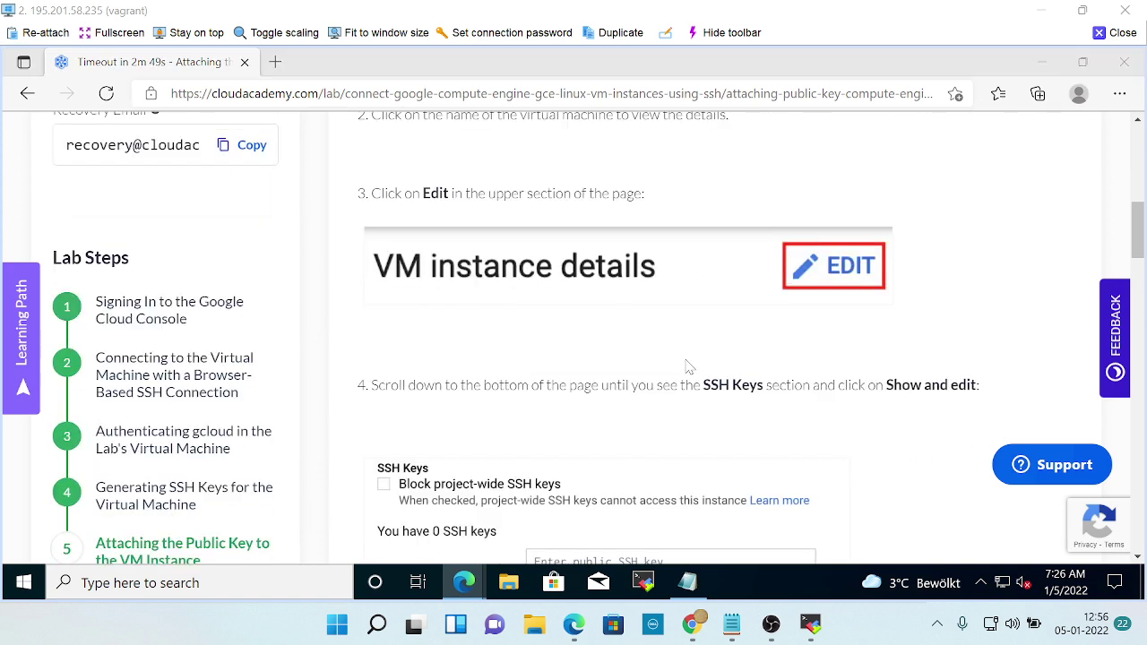
key("alt+Tab")
key("alt+Tab")
key("alt+Tab")
key("alt+Tab")
key("alt+Tab")
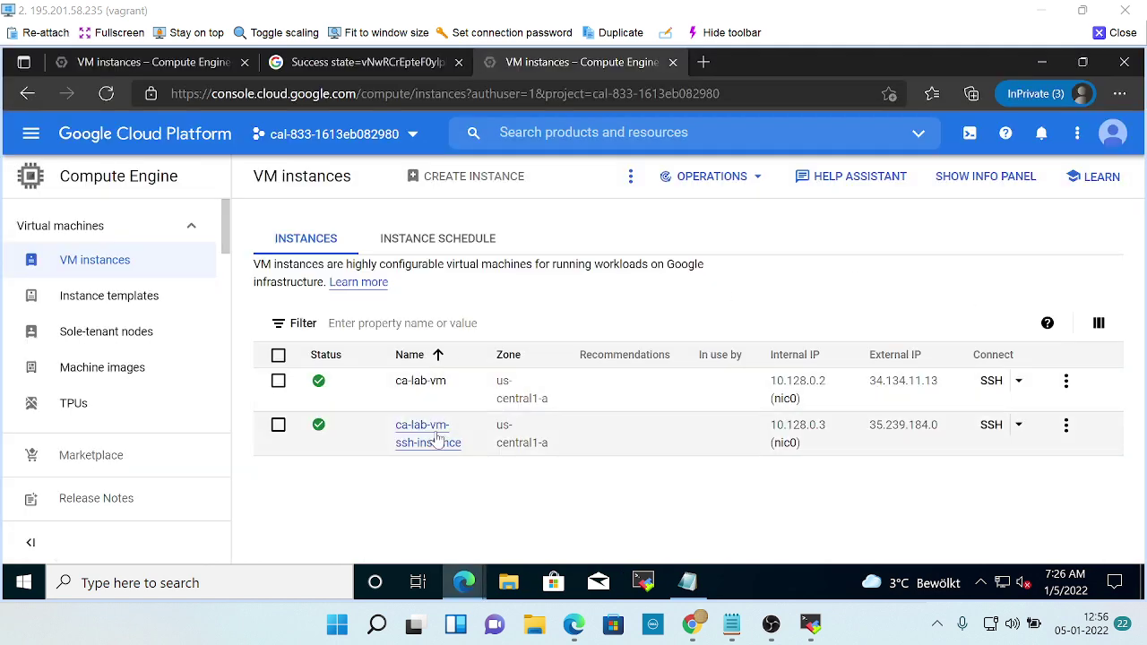
Open the ca-lab-vm-ssh-instance details page and scroll down toward its SSH Keys section.
left_click(439, 437)
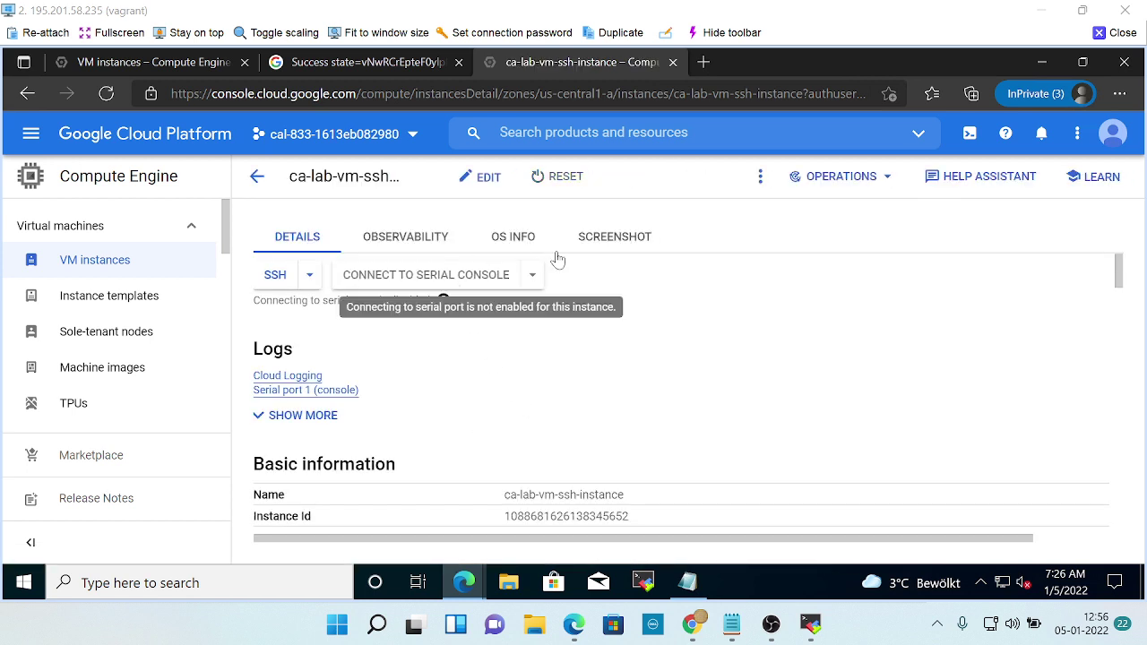
scroll(489, 392, "down", 5)
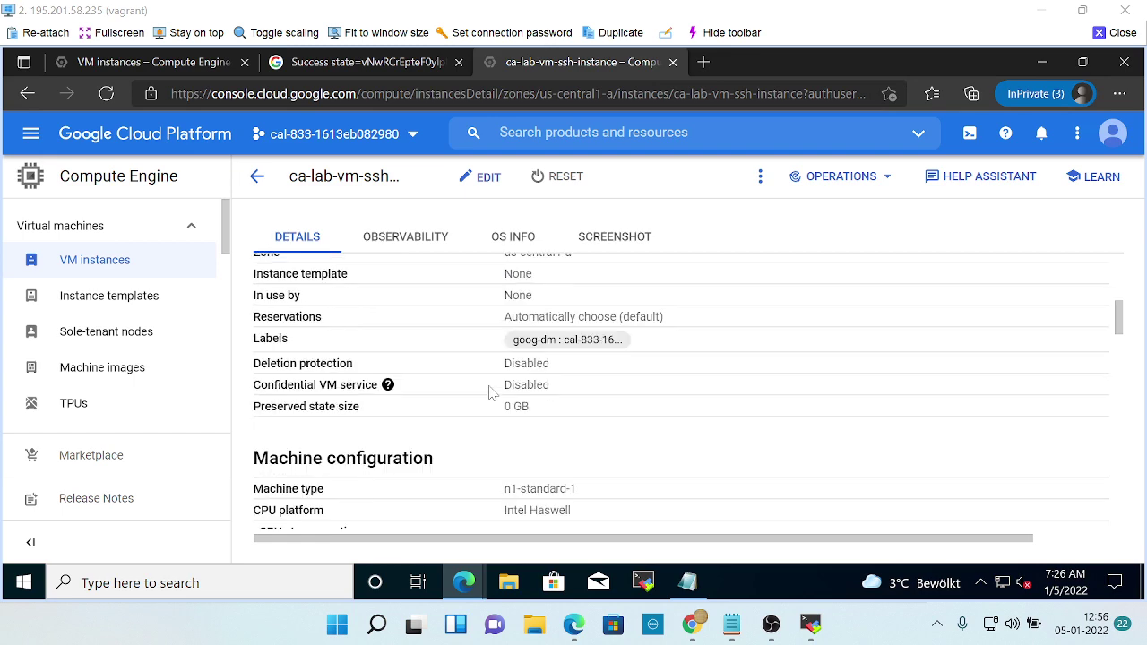
scroll(489, 391, "down", 2)
scroll(489, 392, "down", 5)
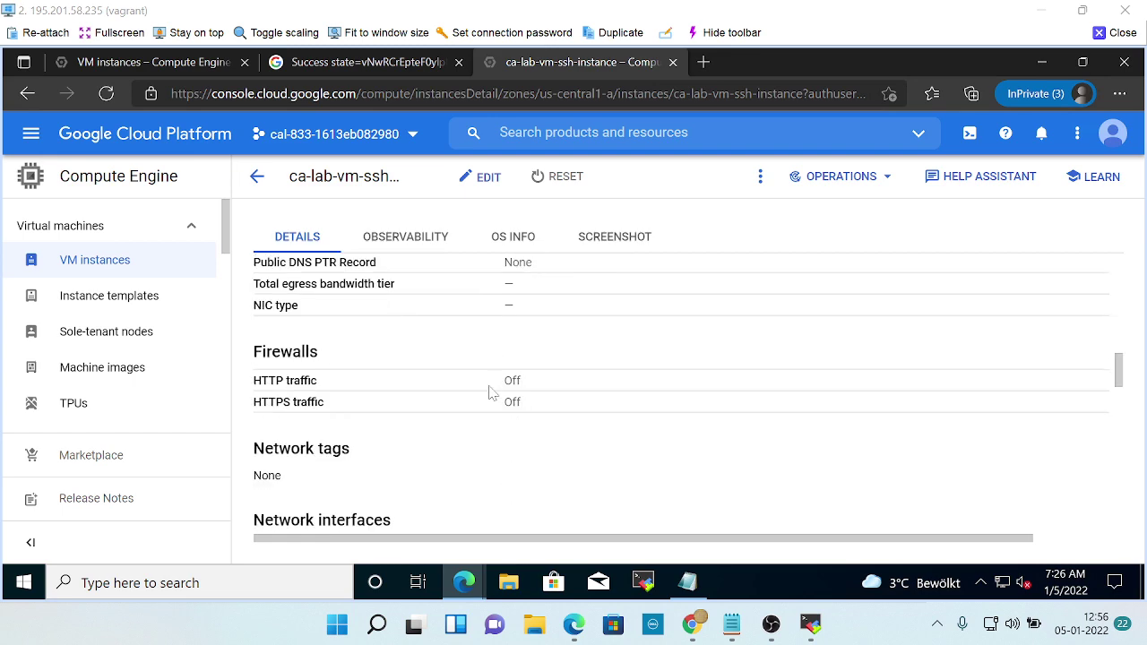
scroll(489, 392, "down", 3)
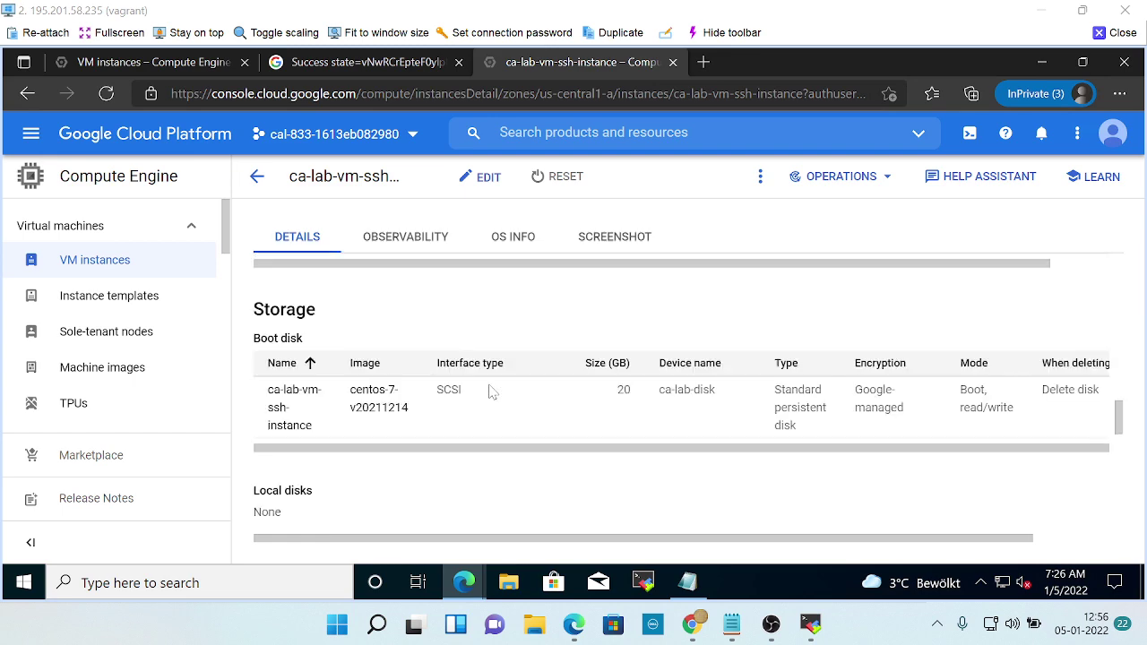
key("alt+Tab")
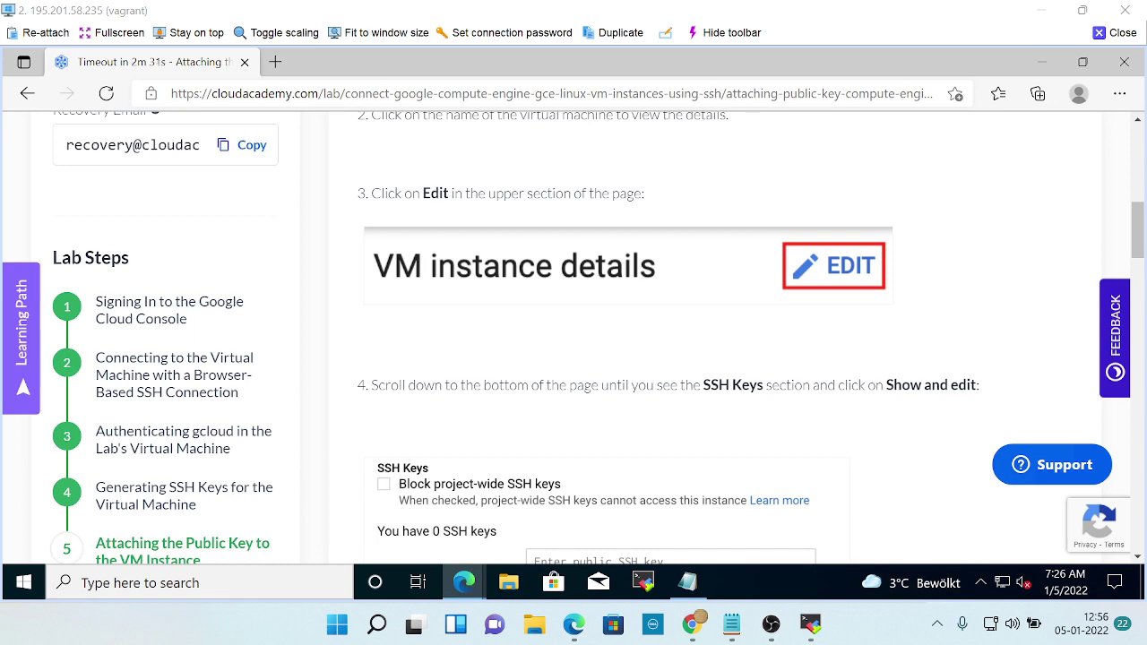
key("alt+Tab")
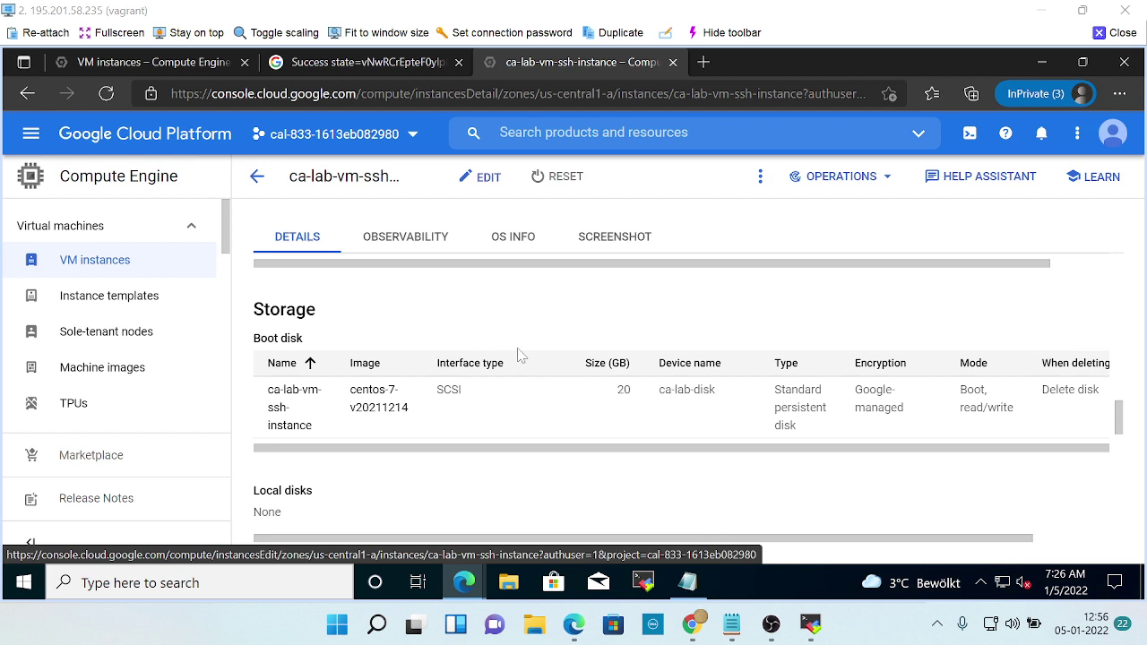
Compare the instance's empty SSH Keys section against the lab instructions.
scroll(518, 355, "up", 3)
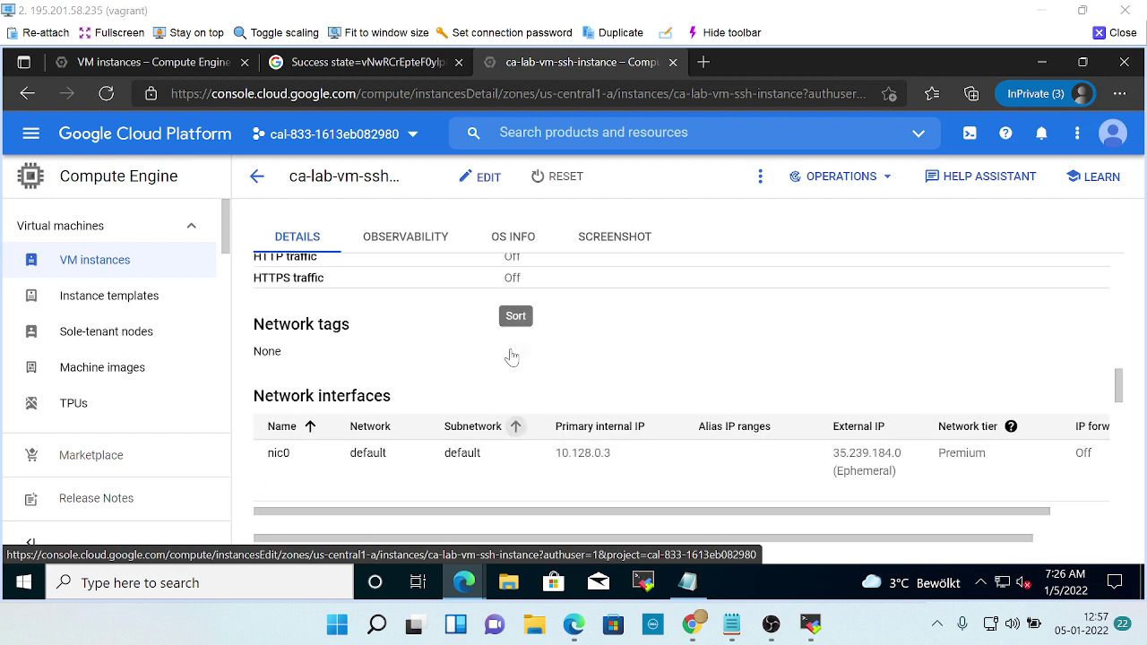
scroll(514, 355, "up", 1)
key("alt+Tab")
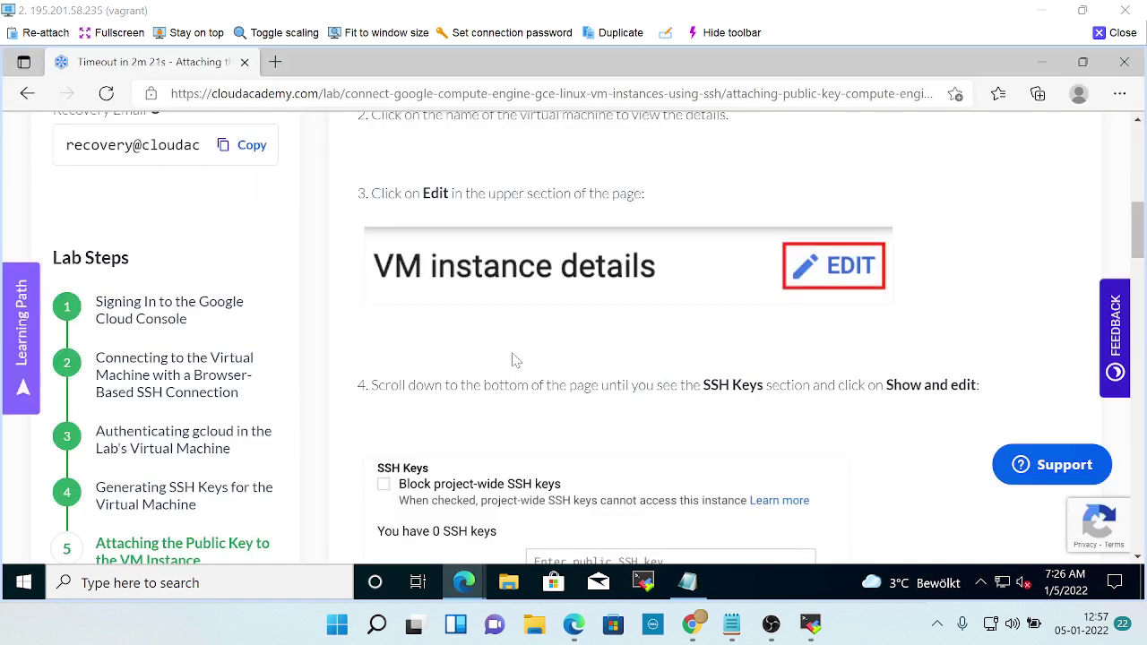
key("alt+Tab")
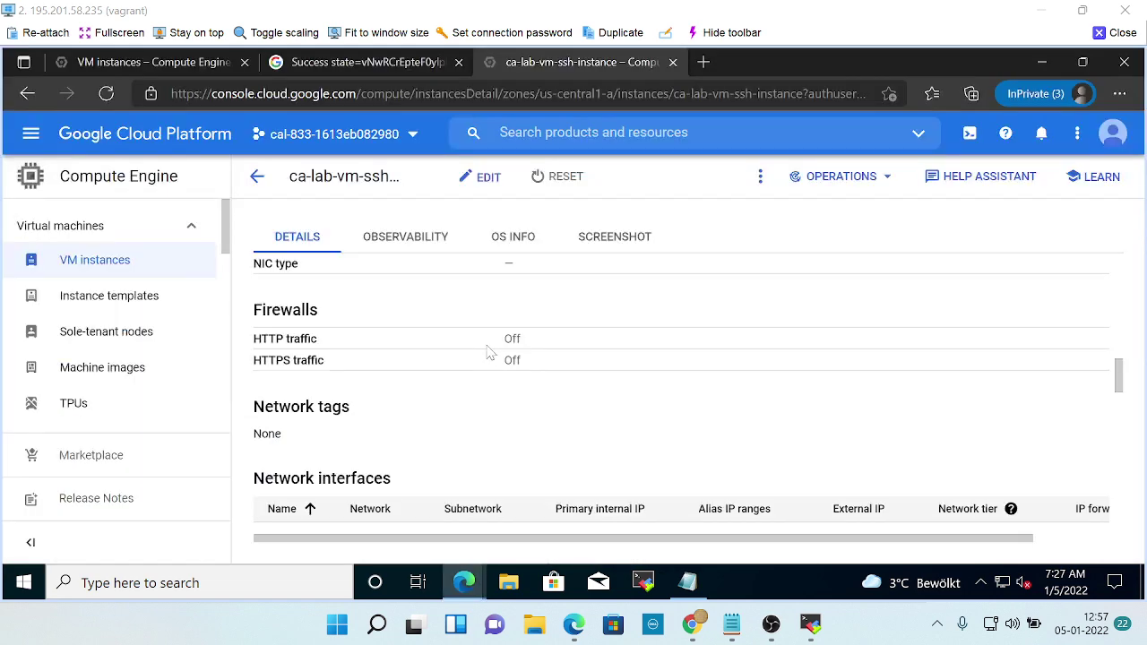
scroll(491, 352, "up", 15)
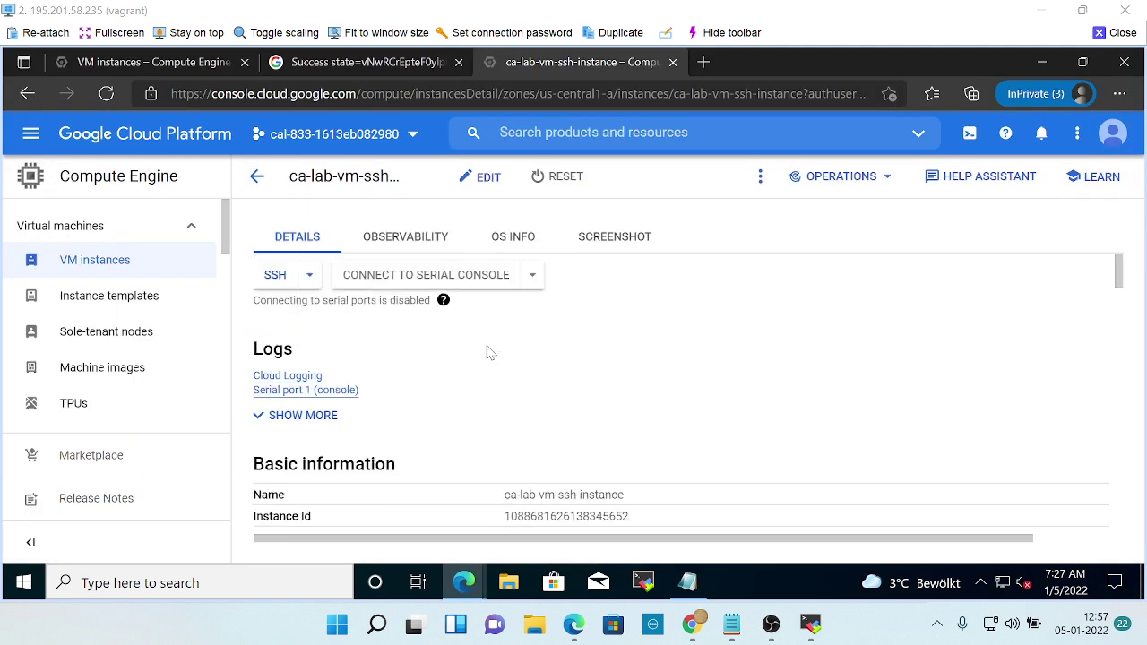
scroll(491, 353, "down", 2)
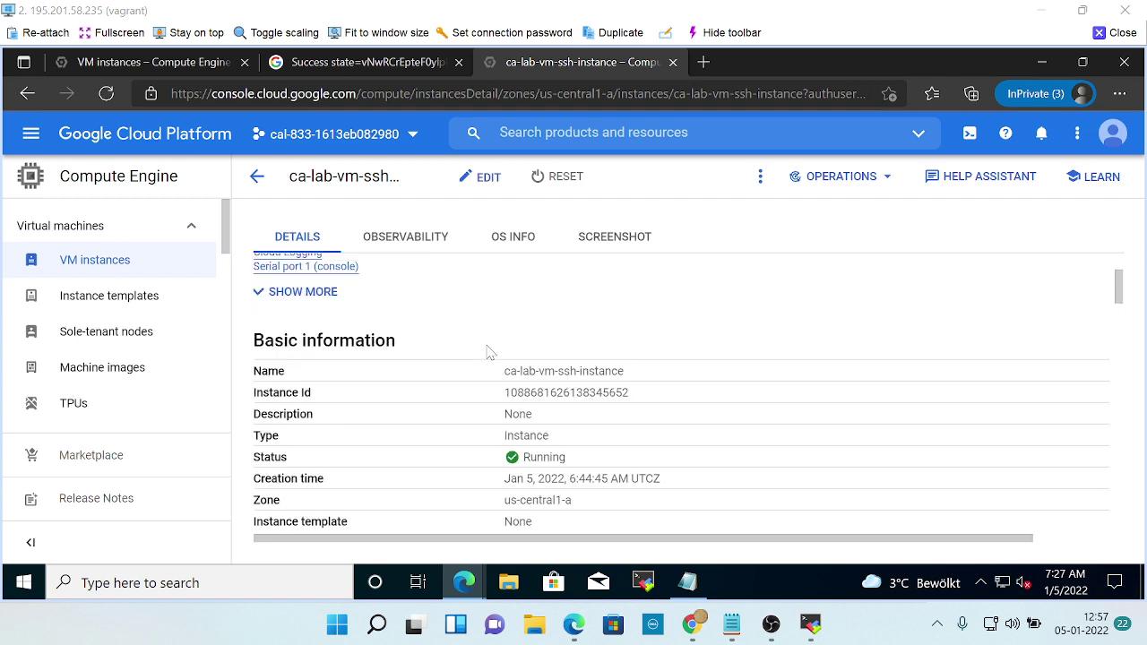
scroll(490, 353, "down", 10)
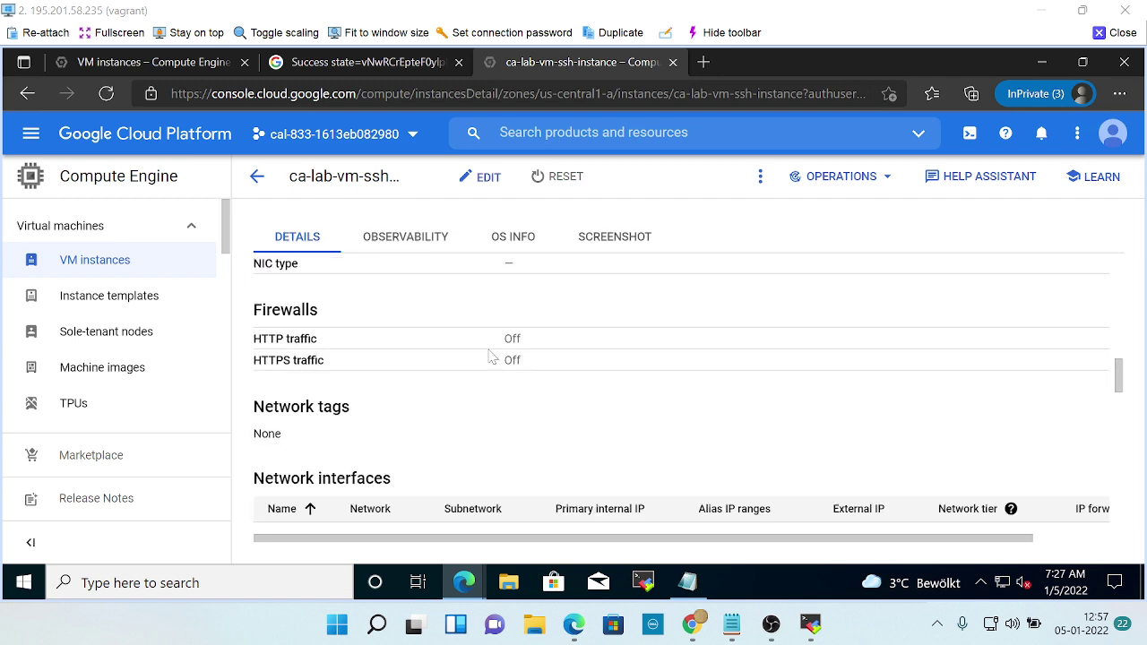
scroll(490, 356, "down", 10)
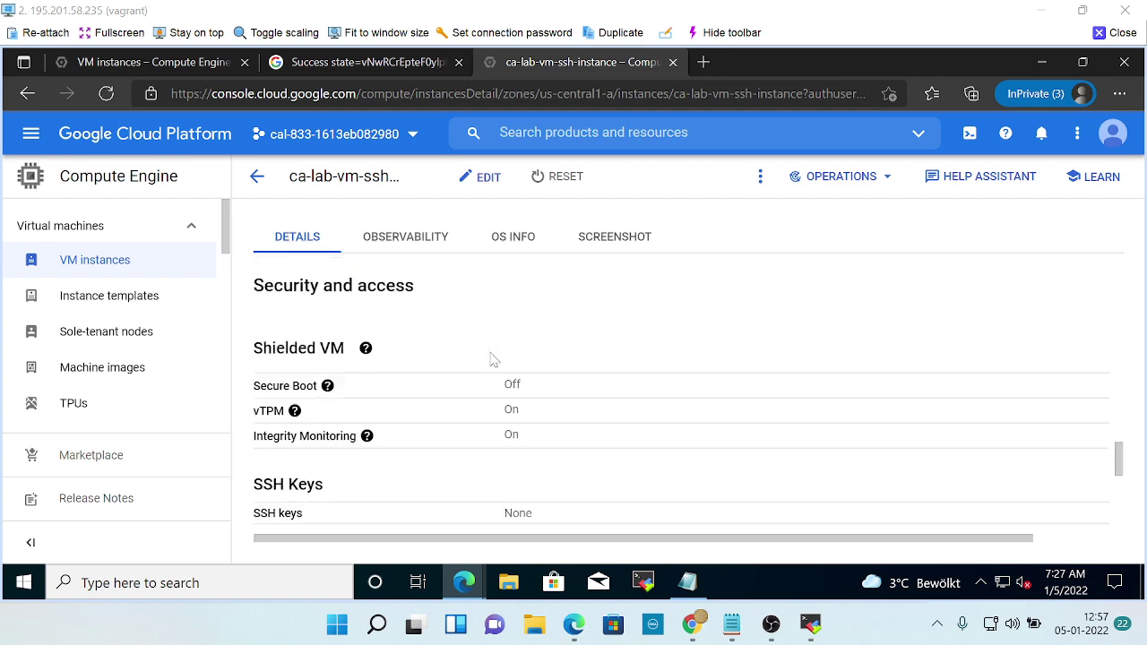
scroll(493, 358, "down", 3)
scroll(492, 359, "down", 3)
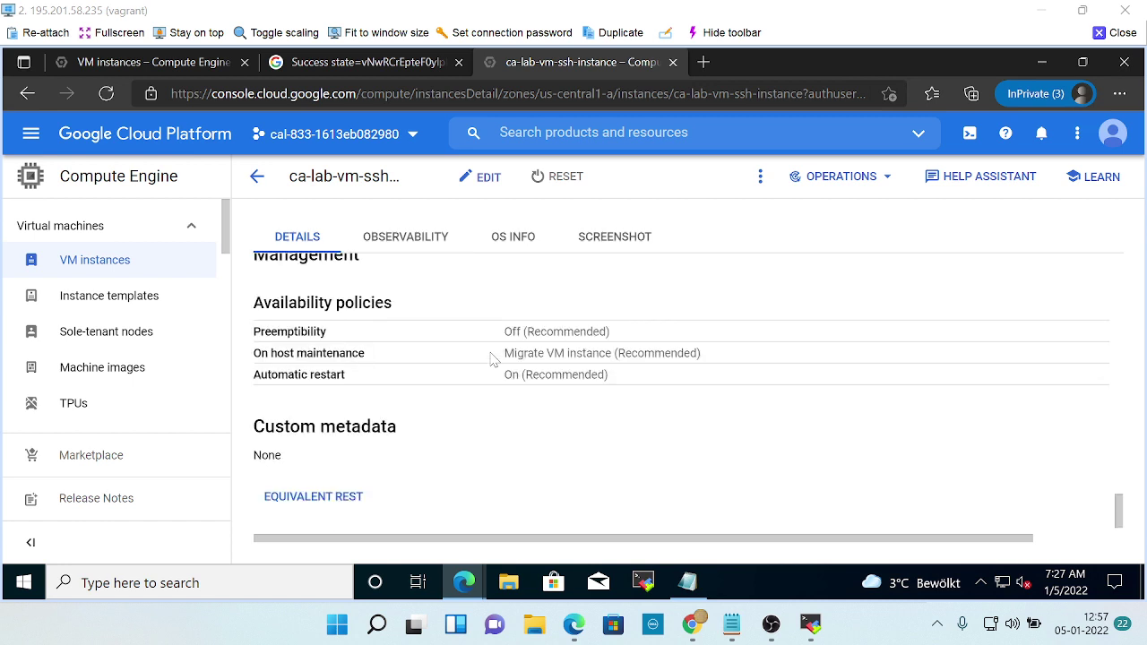
scroll(490, 358, "up", 6)
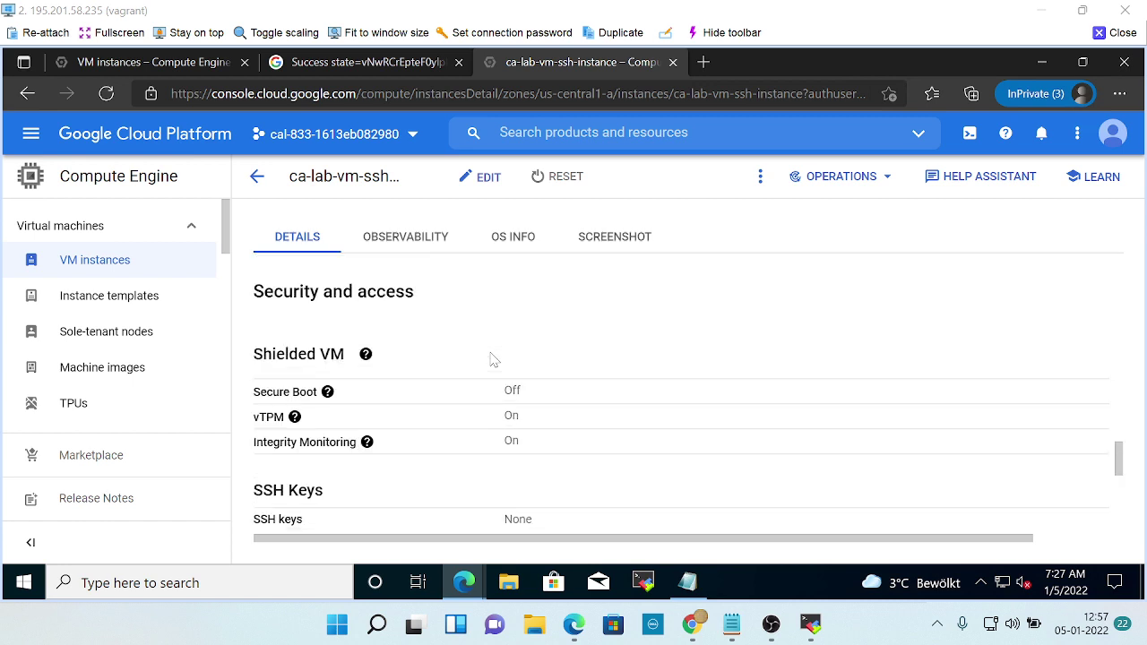
scroll(492, 359, "up", 3)
key("alt+Tab")
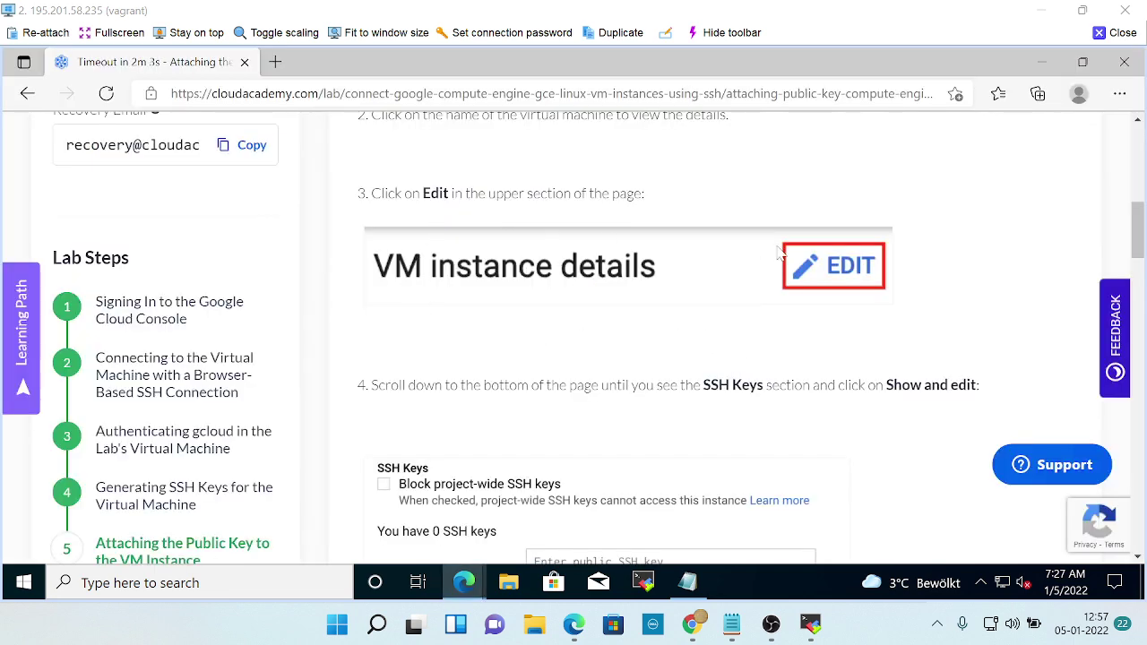
scroll(837, 328, "down", 3)
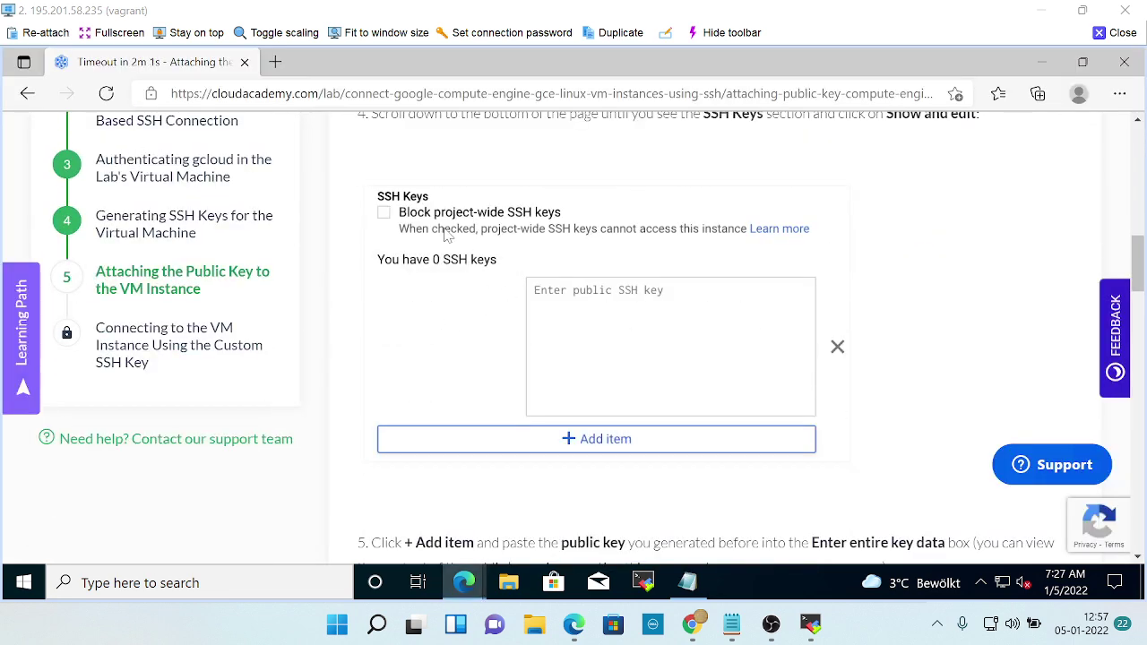
scroll(367, 269, "up", 2)
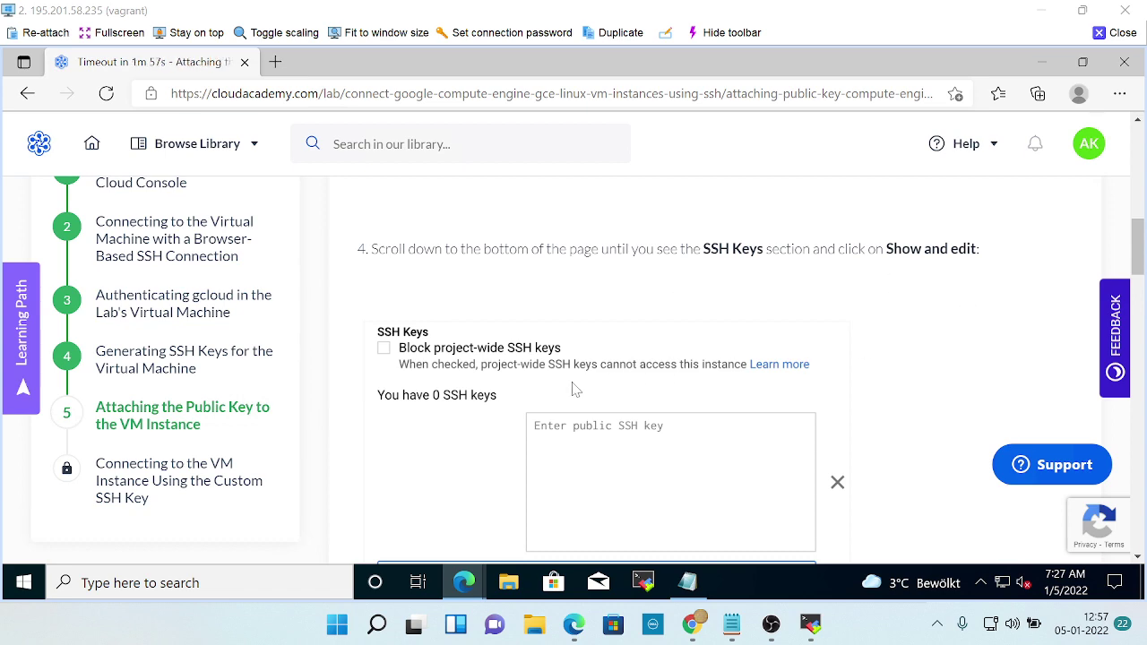
key("alt+Tab")
scroll(466, 391, "down", 2)
scroll(475, 394, "down", 2)
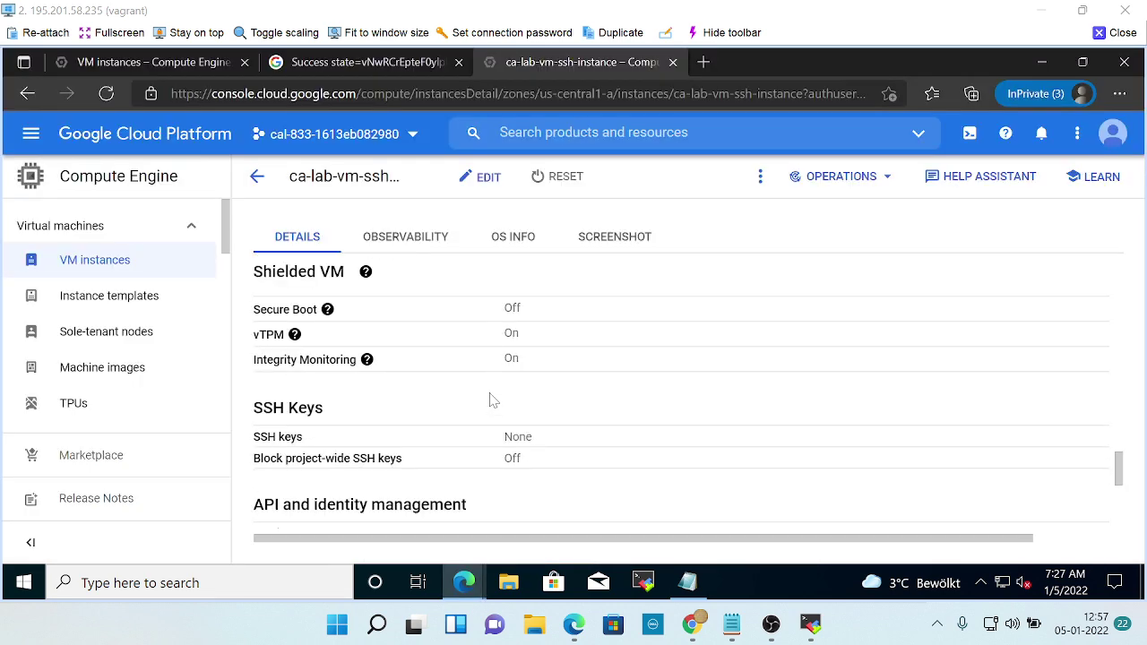
key("alt+Tab")
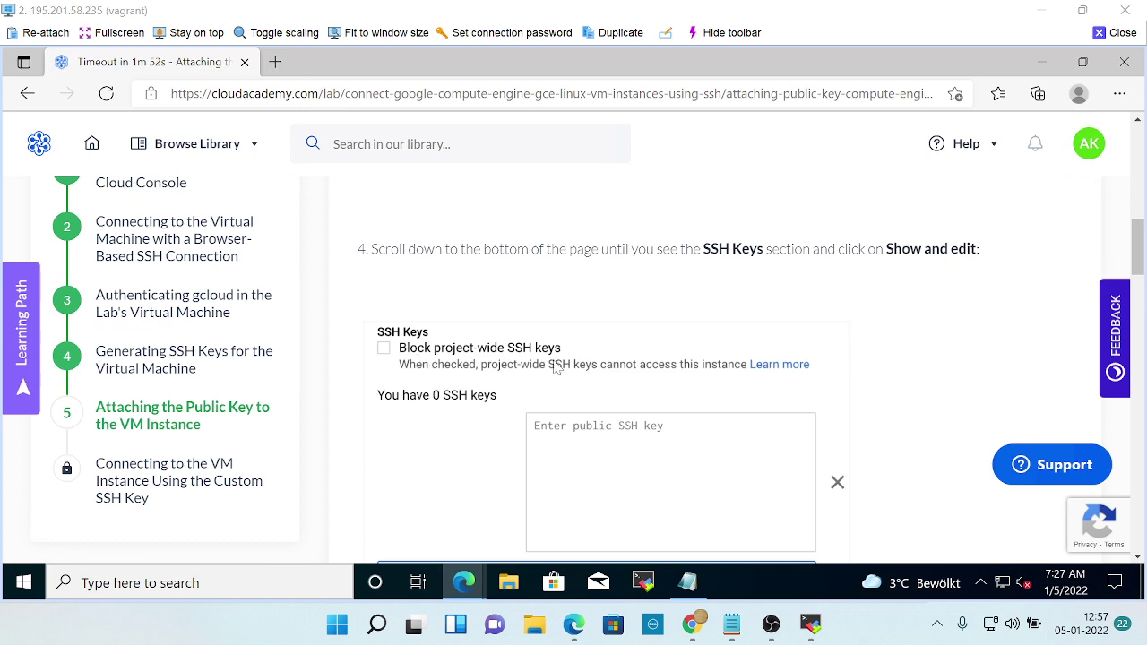
key("alt+Tab")
scroll(407, 397, "up", 1)
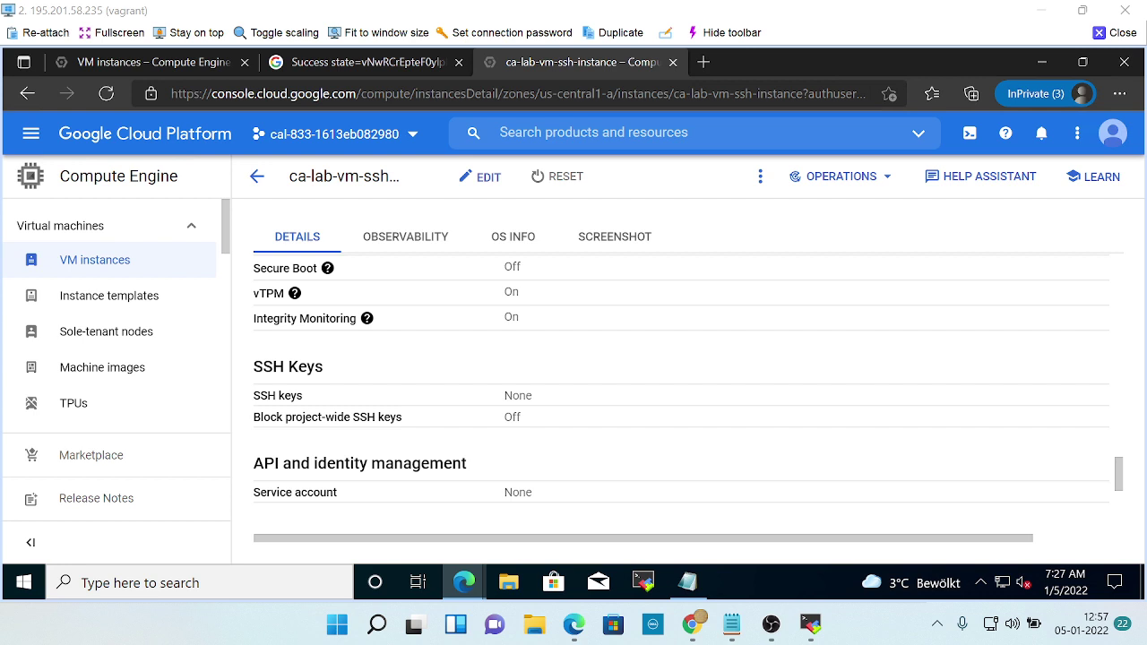
scroll(475, 434, "down", 7)
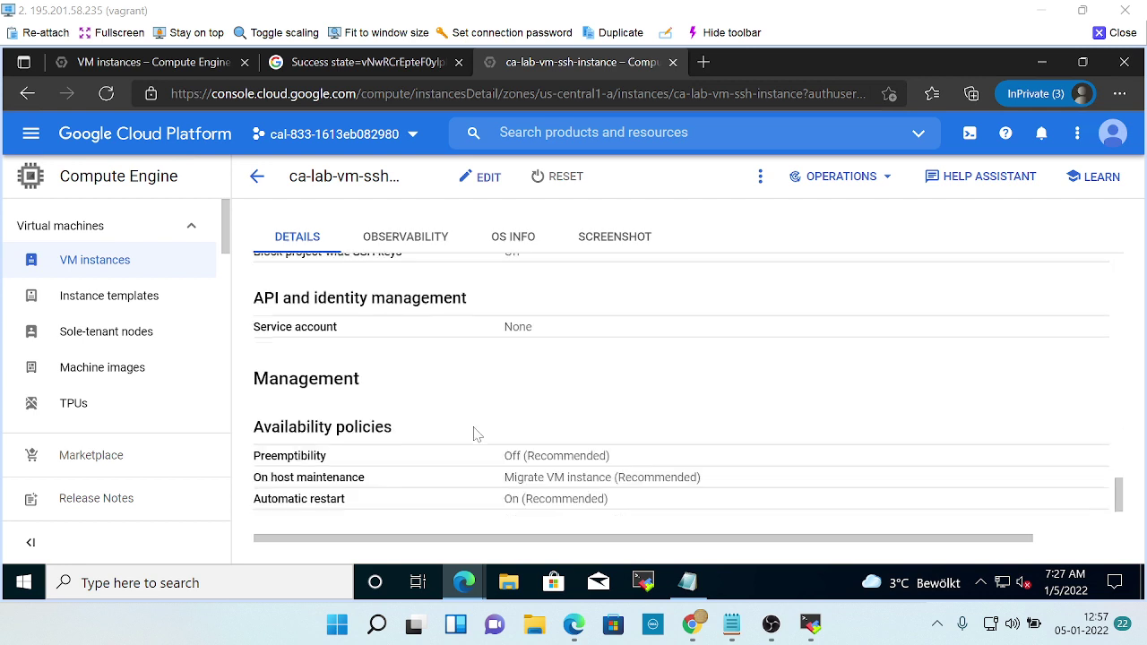
scroll(475, 435, "up", 5)
Open the instance for editing, toggling Block project-wide SSH keys on and back off.
left_click(470, 185)
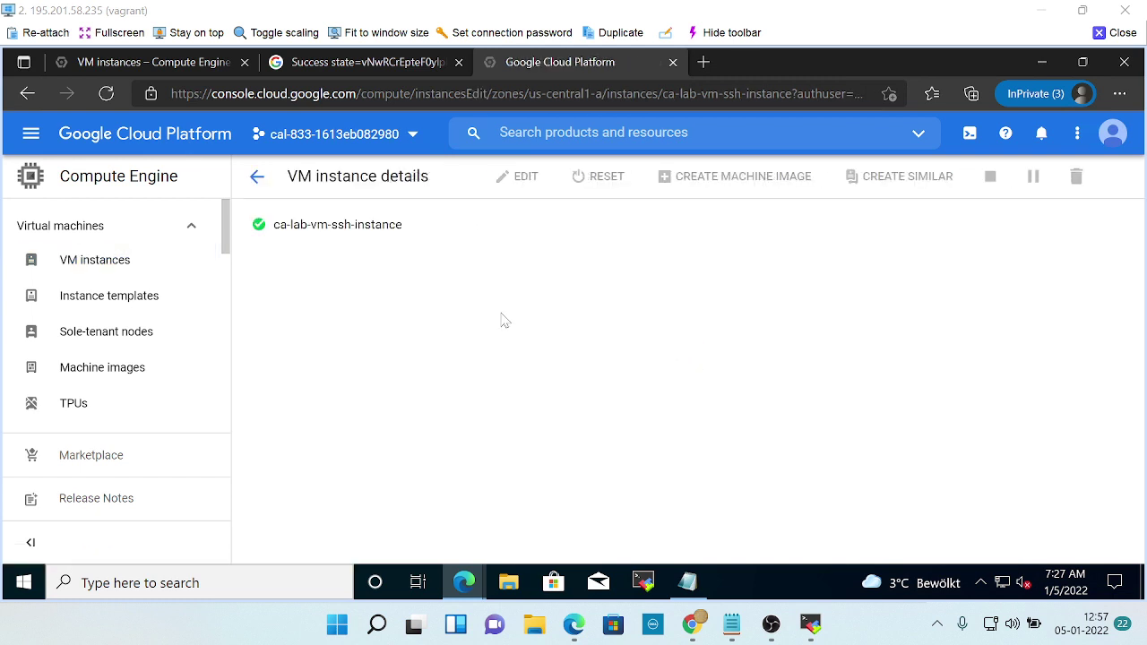
scroll(505, 321, "down", 10)
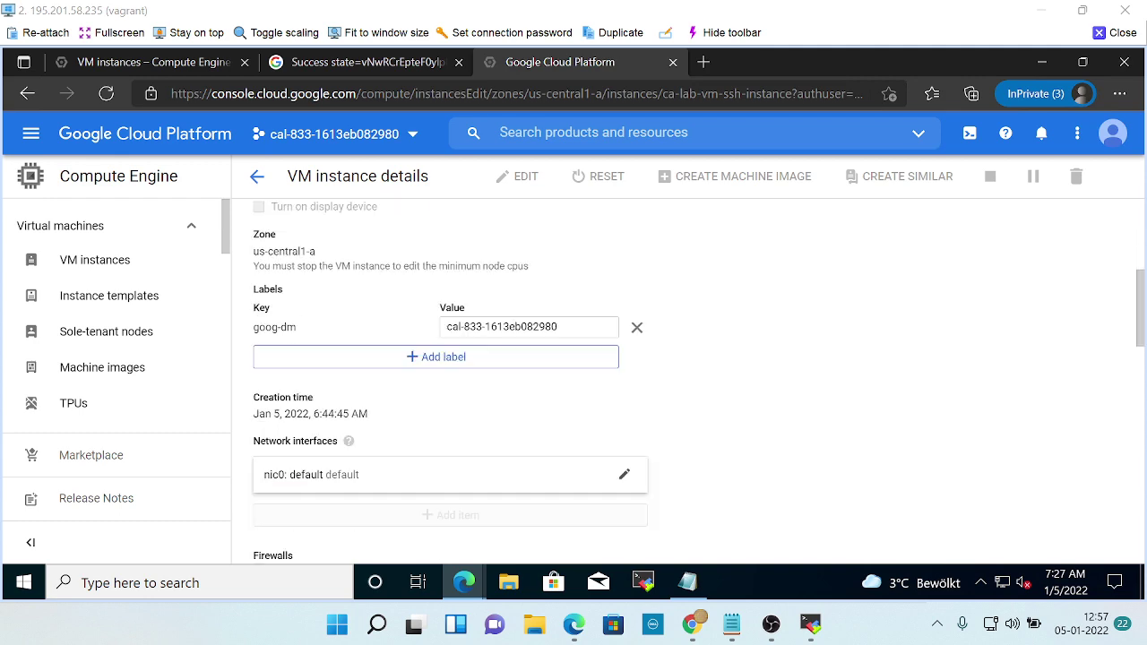
scroll(370, 410, "down", 4)
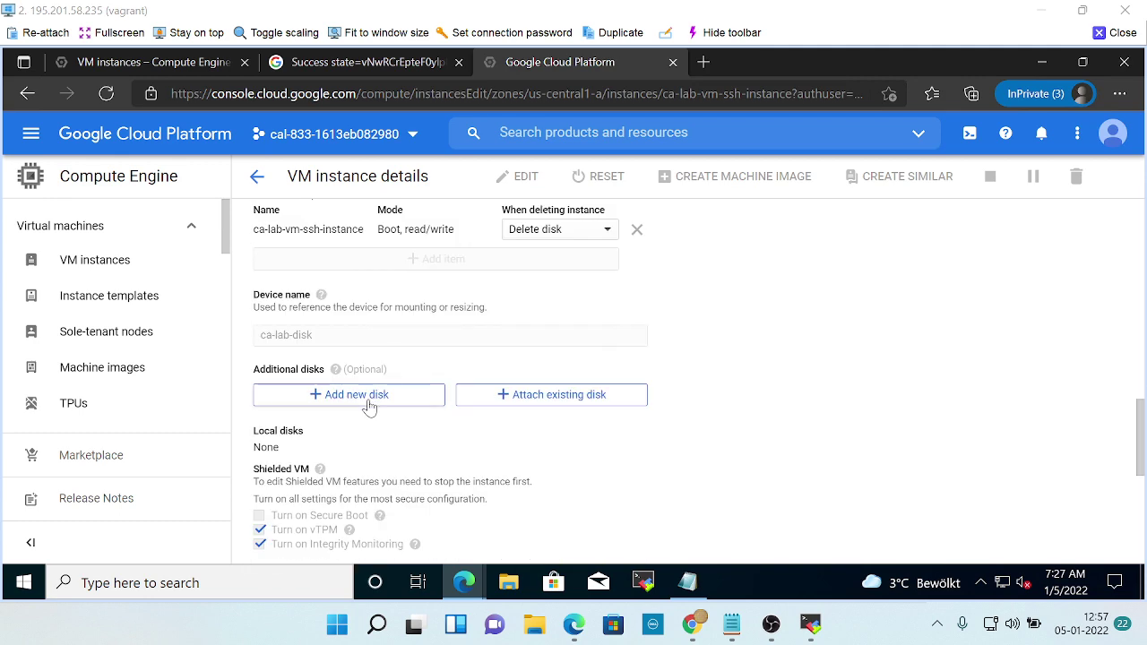
scroll(371, 407, "up", 1)
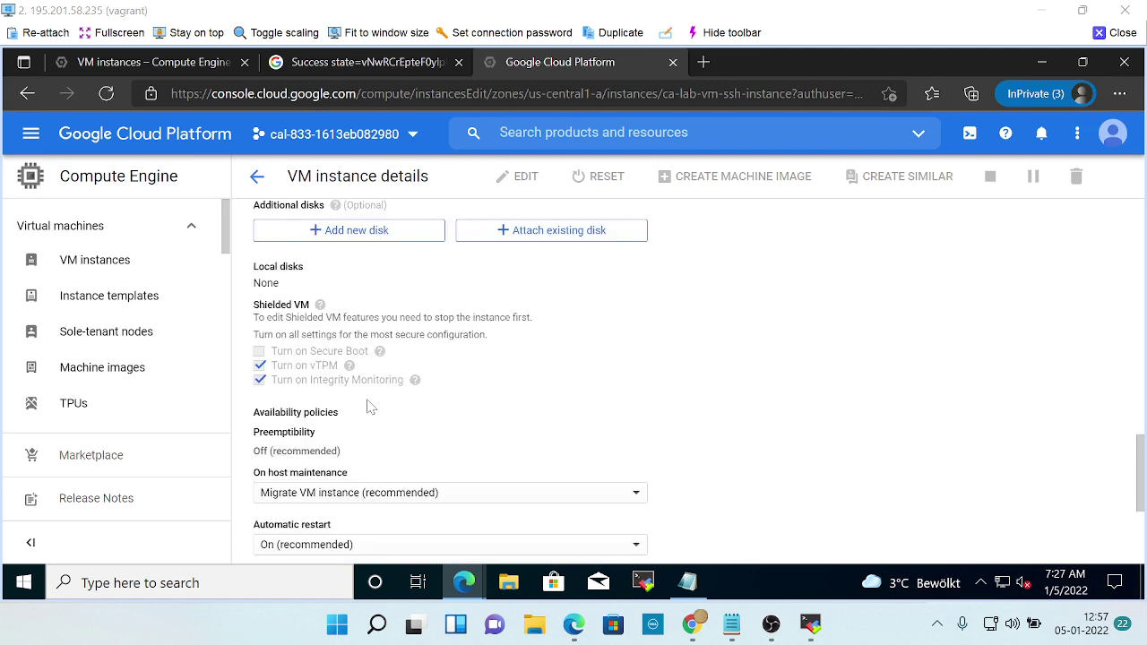
scroll(370, 408, "down", 3)
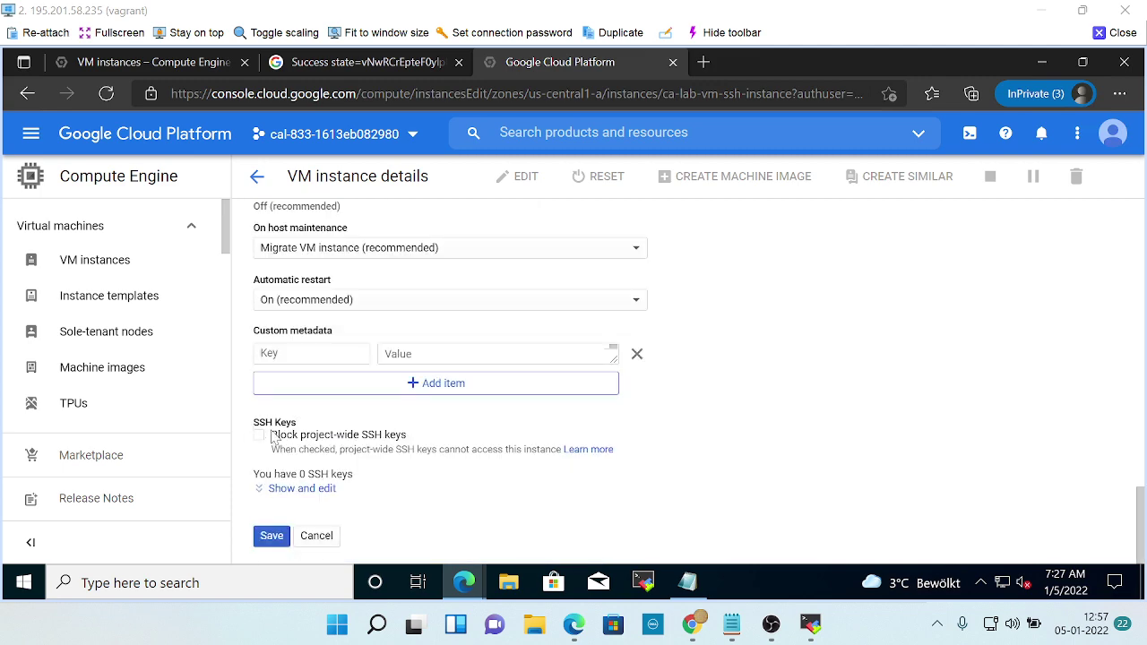
left_click(291, 437)
key("alt+Tab")
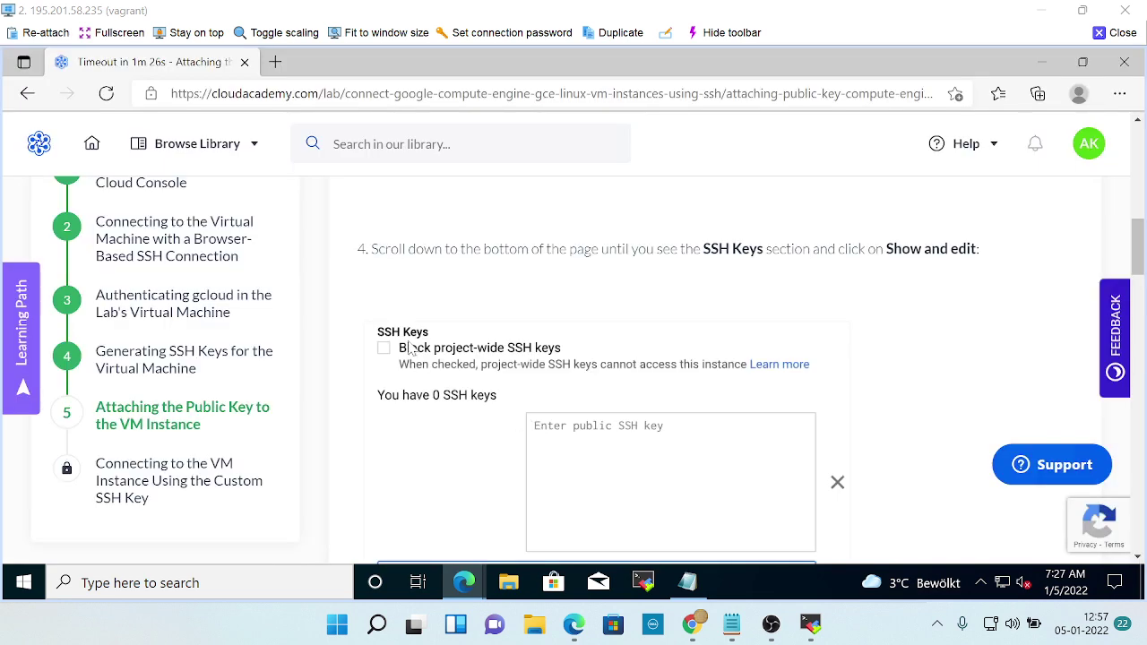
key("alt+Tab")
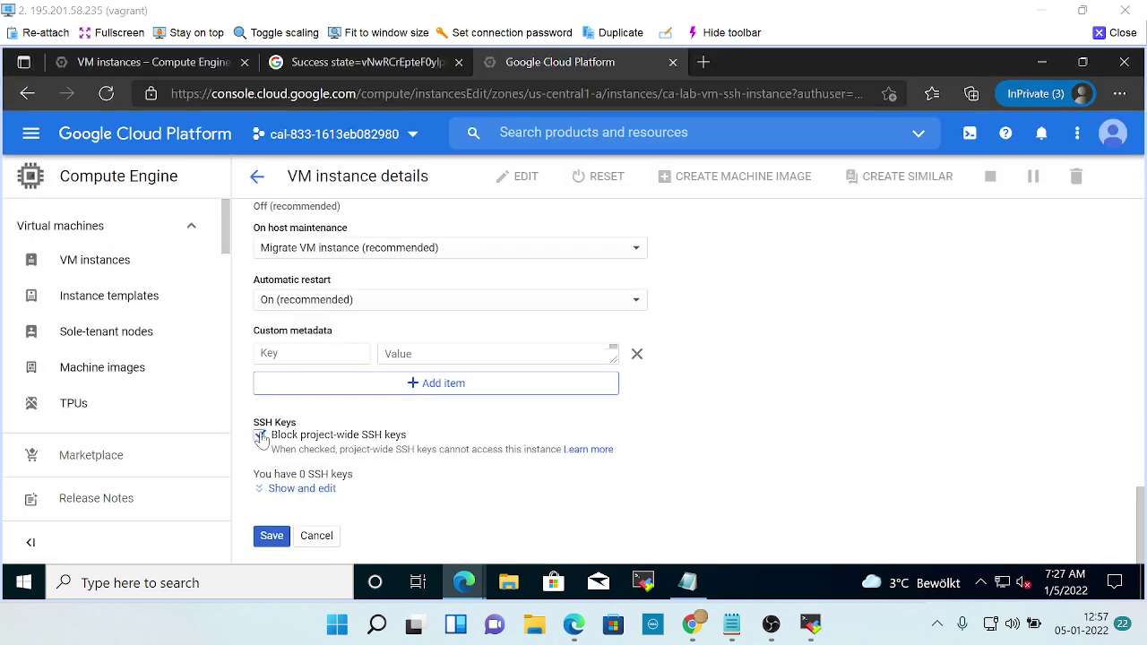
left_click(259, 436)
Expand the SSH keys editor and add a second empty public key entry.
left_click(285, 490)
scroll(502, 459, "down", 2)
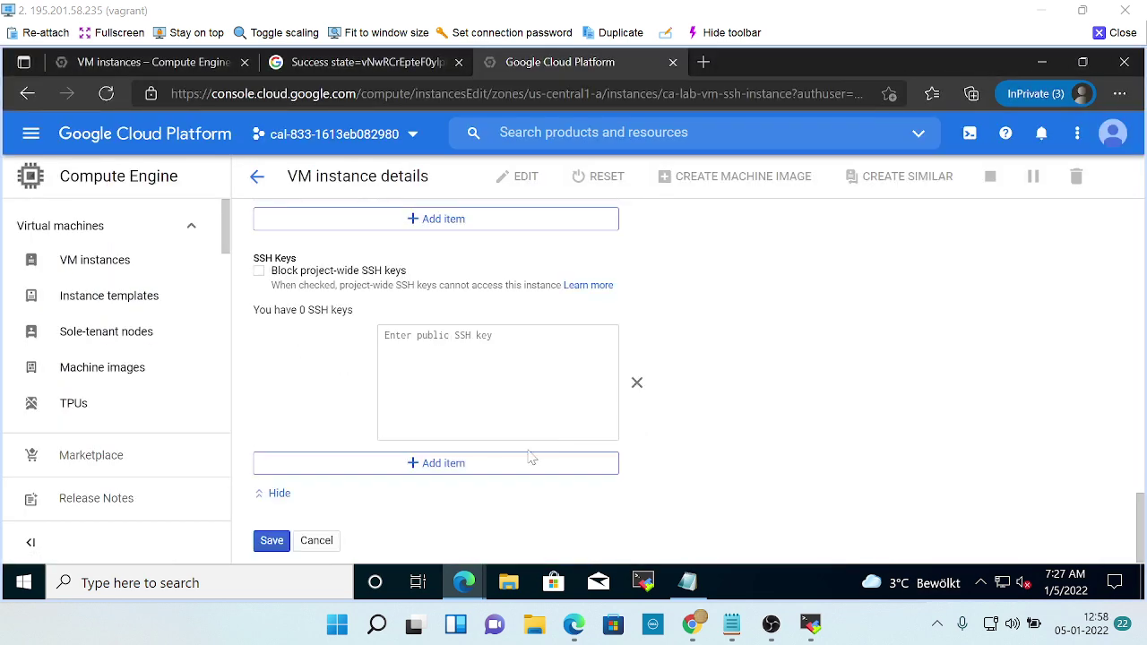
key("alt+Tab")
scroll(627, 439, "down", 1)
scroll(649, 445, "down", 5)
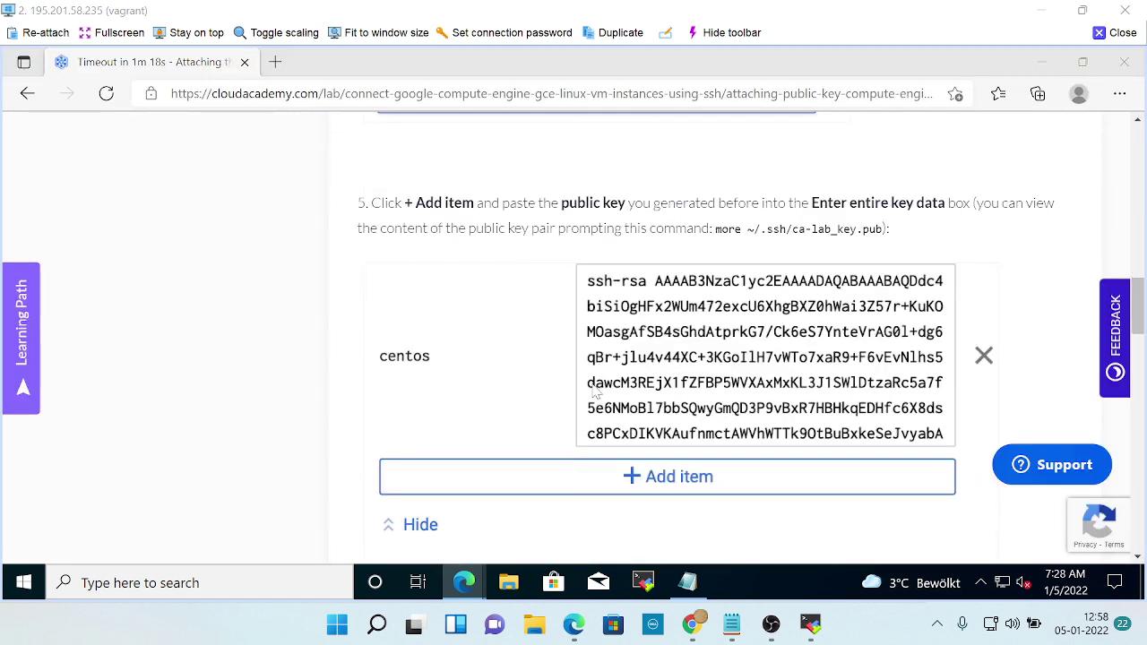
key("alt+Tab")
left_click(389, 466)
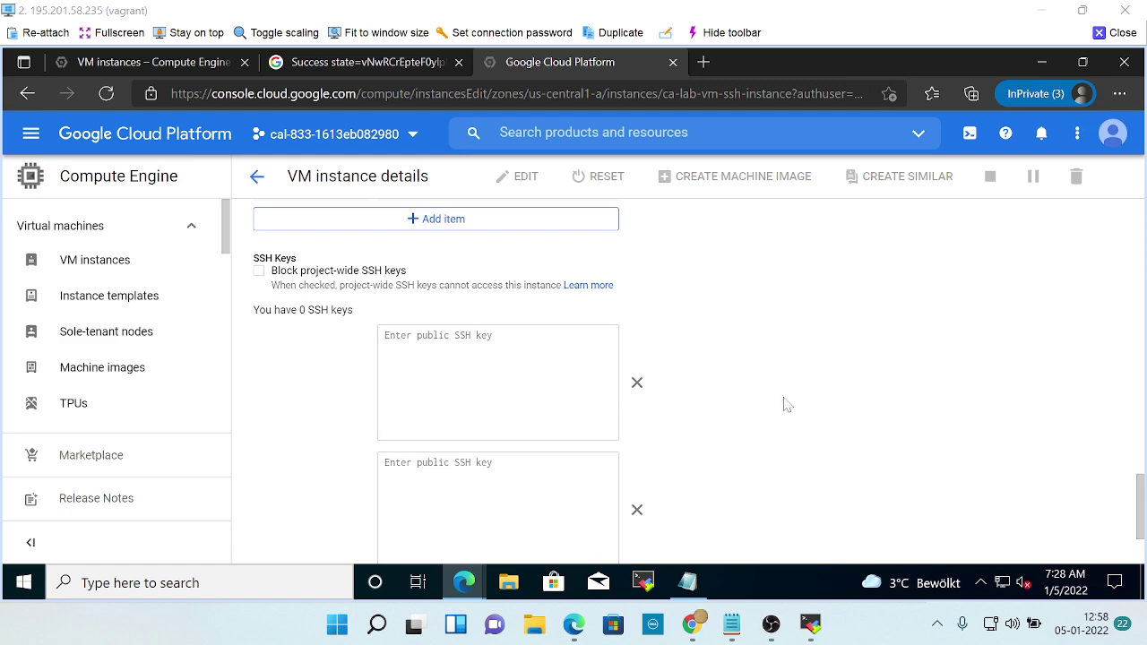
scroll(785, 403, "down", 2)
key("alt+Tab")
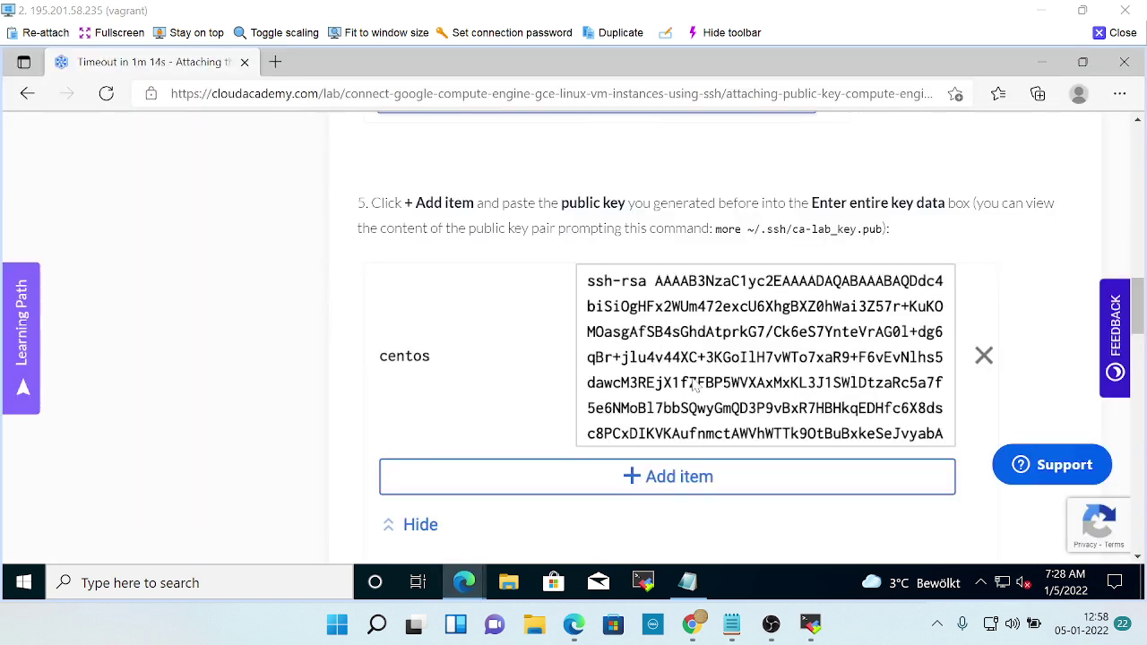
scroll(627, 385, "down", 2)
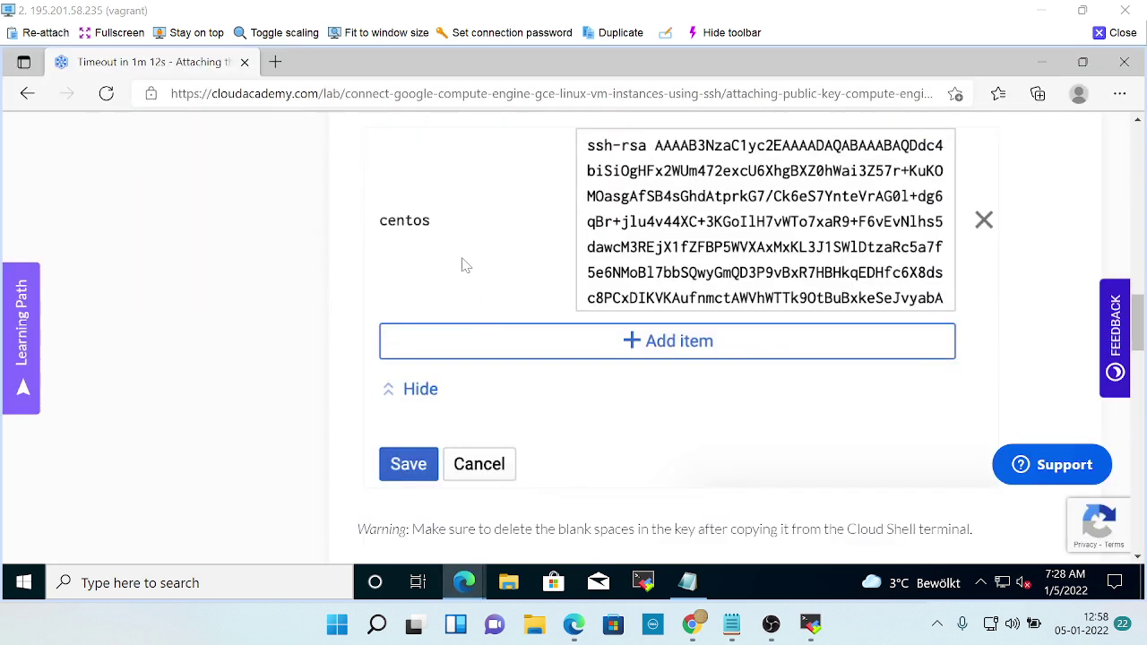
scroll(475, 286, "up", 2)
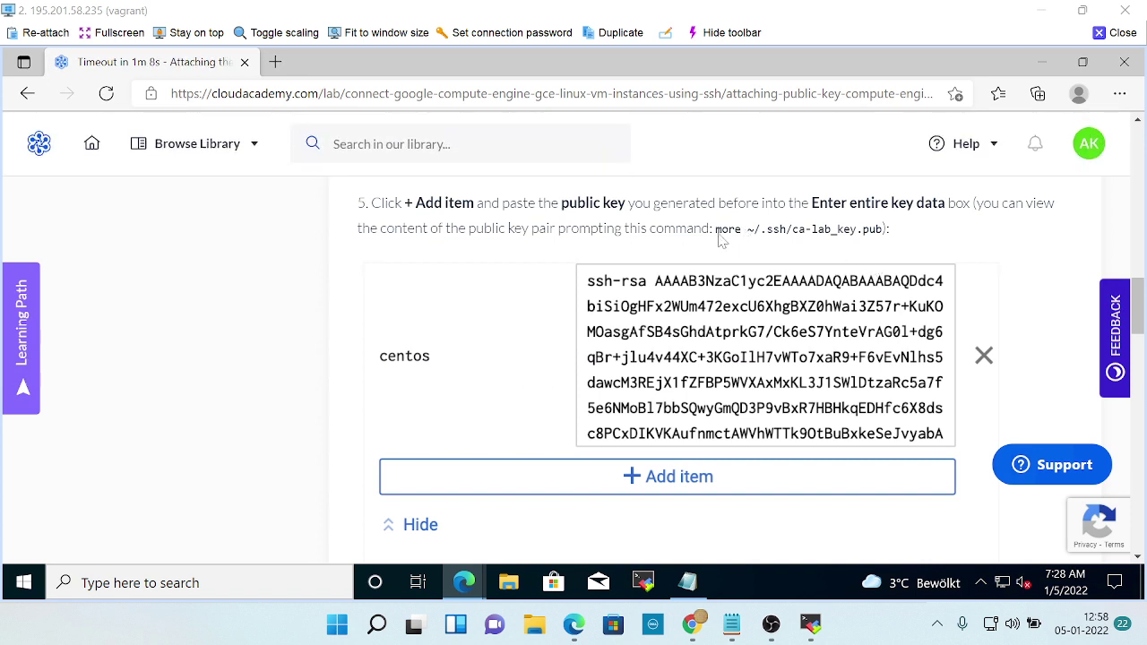
Run more ~/.ssh/ca-lab_key.pub in the SSH terminal, which reports the file missing.
key("alt+Tab")
key("alt+Tab")
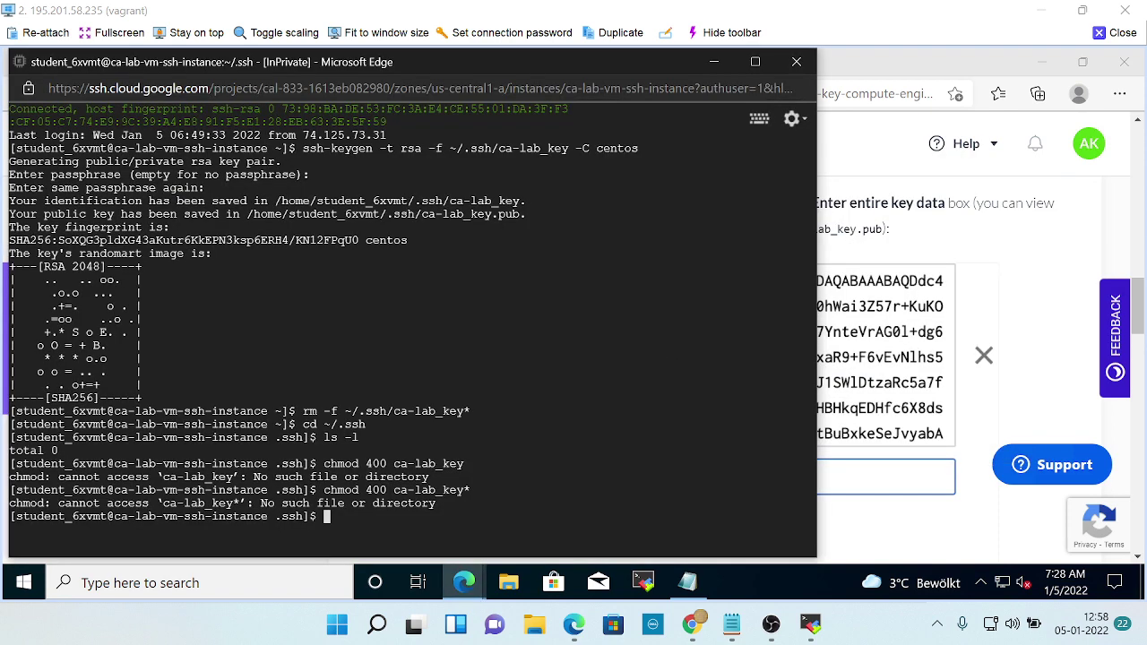
type("more")
key("alt+Tab")
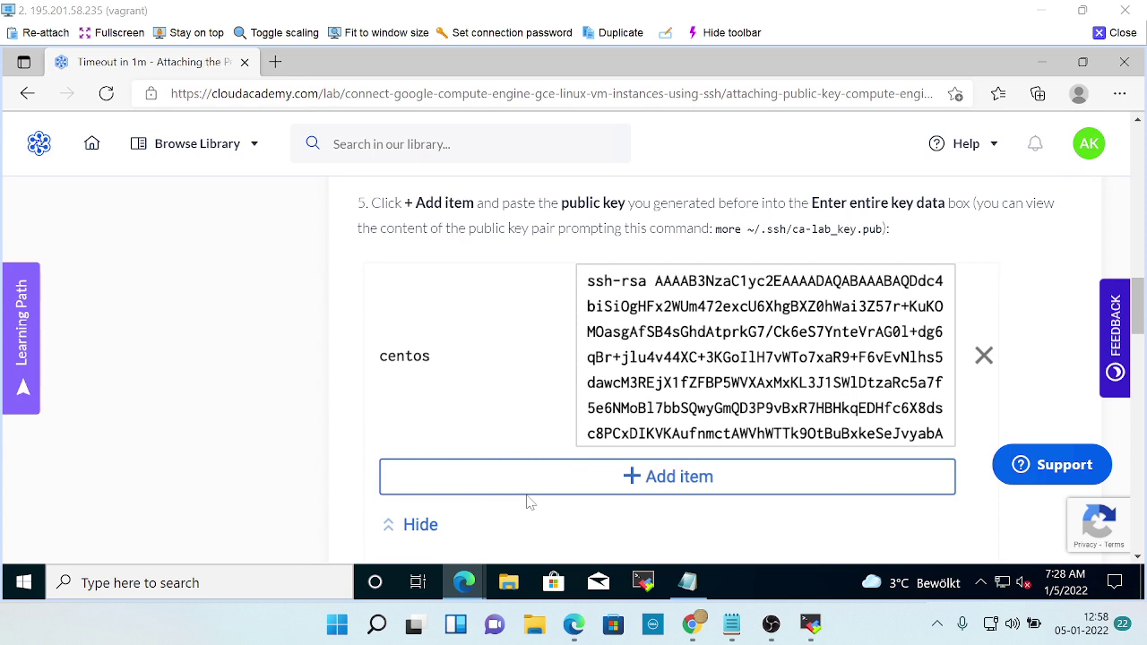
key("alt+Tab")
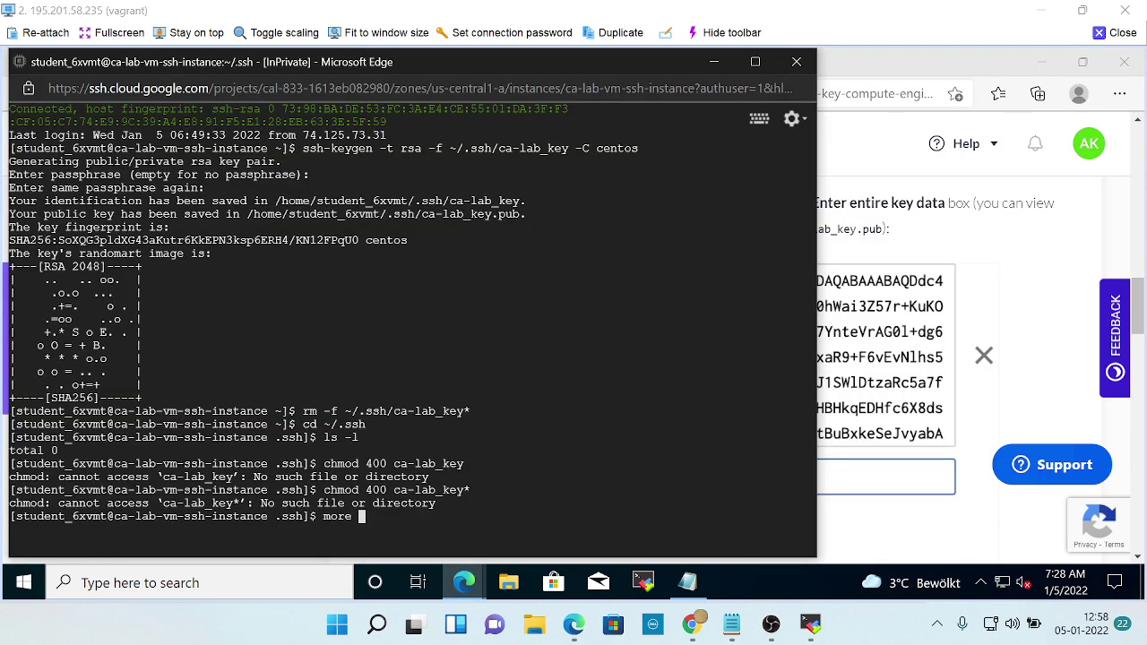
type("~/.")
key("alt+Tab")
key("alt+Tab")
type(".ssh/ca-lab")
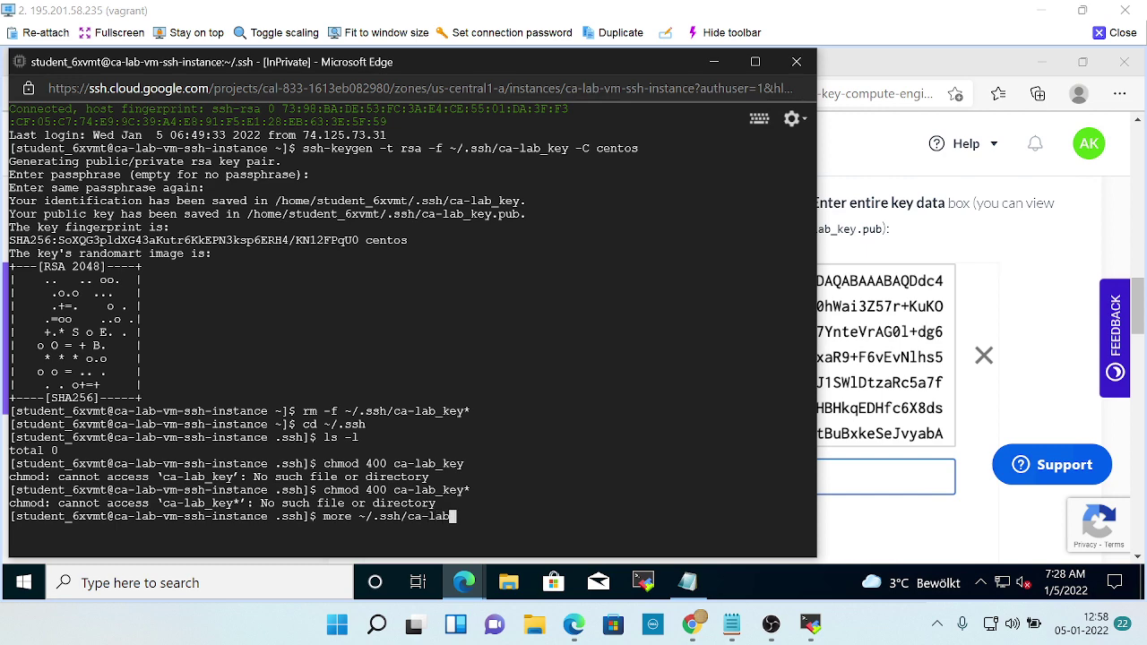
type("_key")
key("alt+Tab")
key("alt+Tab")
type(".pub")
key("alt+Tab")
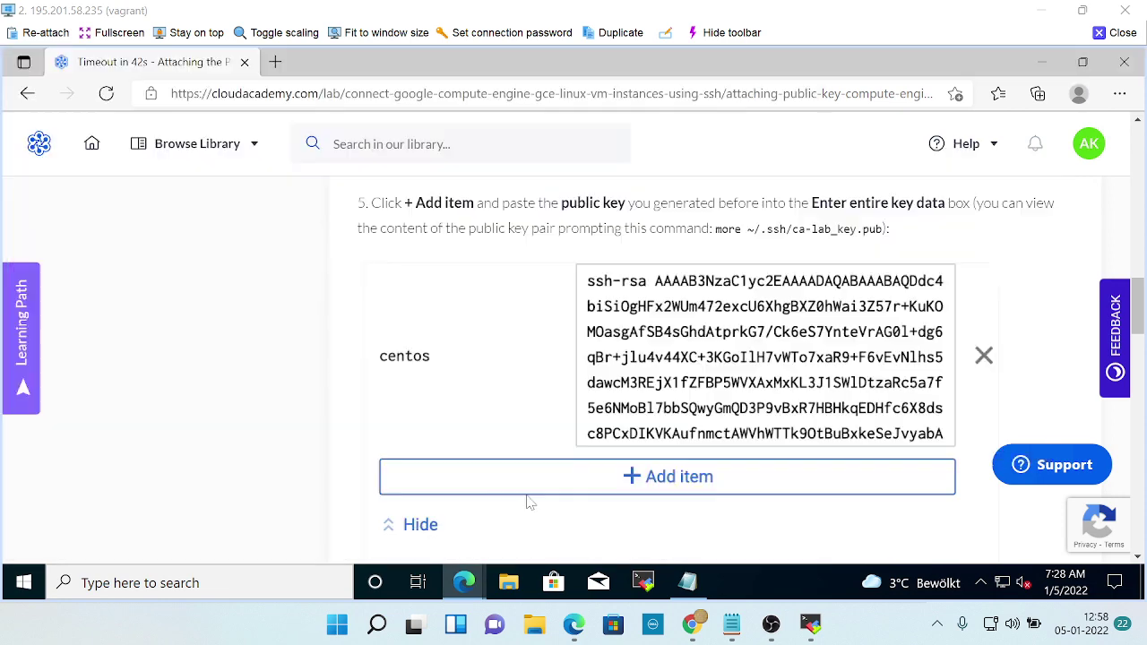
key("alt+Tab")
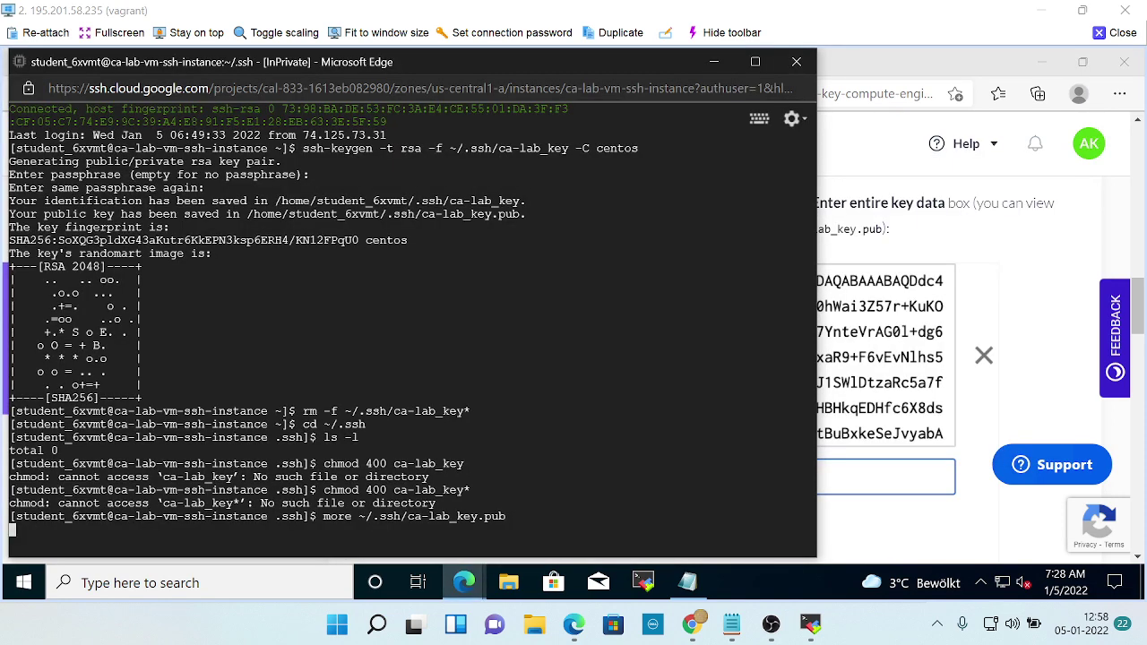
key("Return")
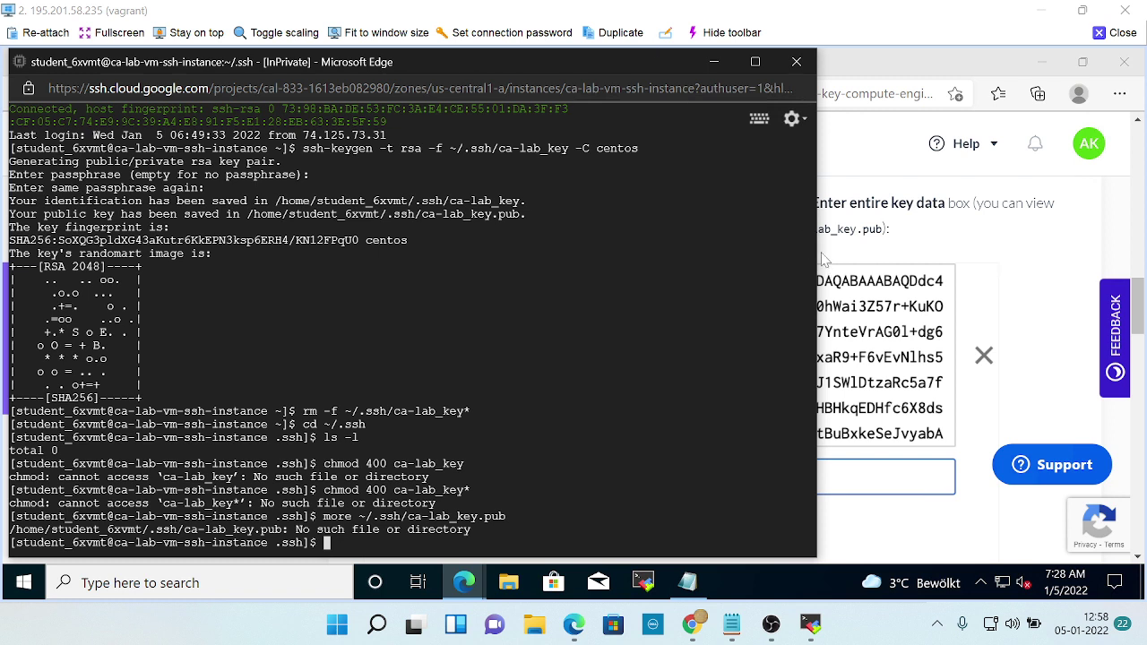
left_click_drag(820, 255, 686, 223)
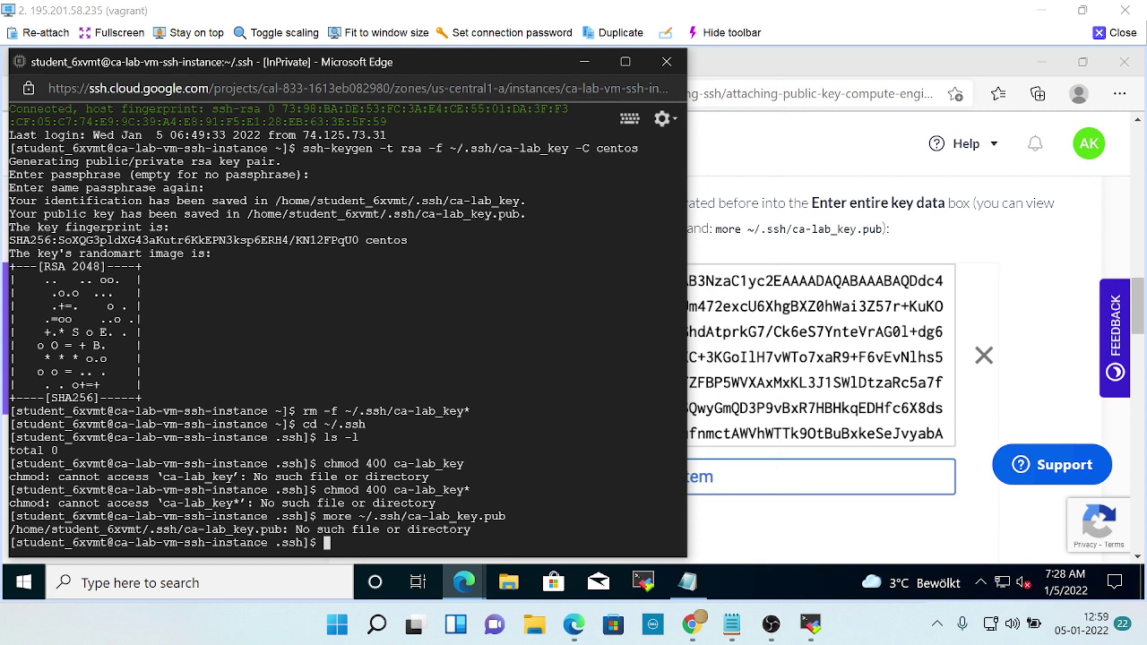
Change into ~/.ssh, list it with ls -l (total 0), and start typing chmod 4.
type("cd ~/.sss")
key("BackSpace")
type("h")
key("Return")
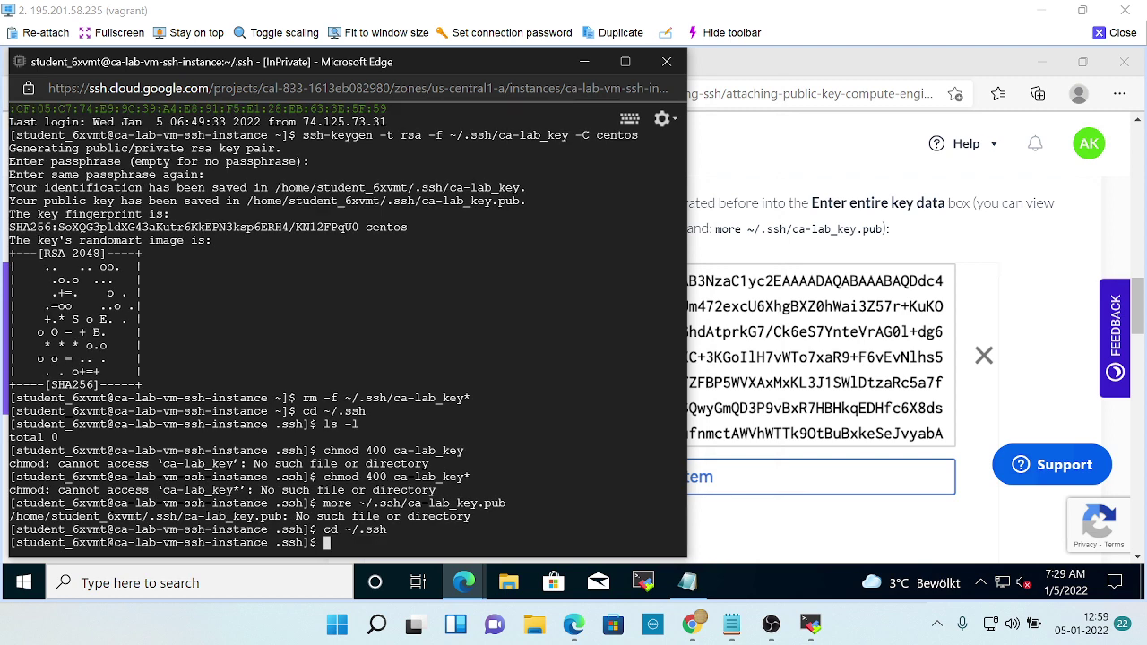
type("ls -l")
key("Return")
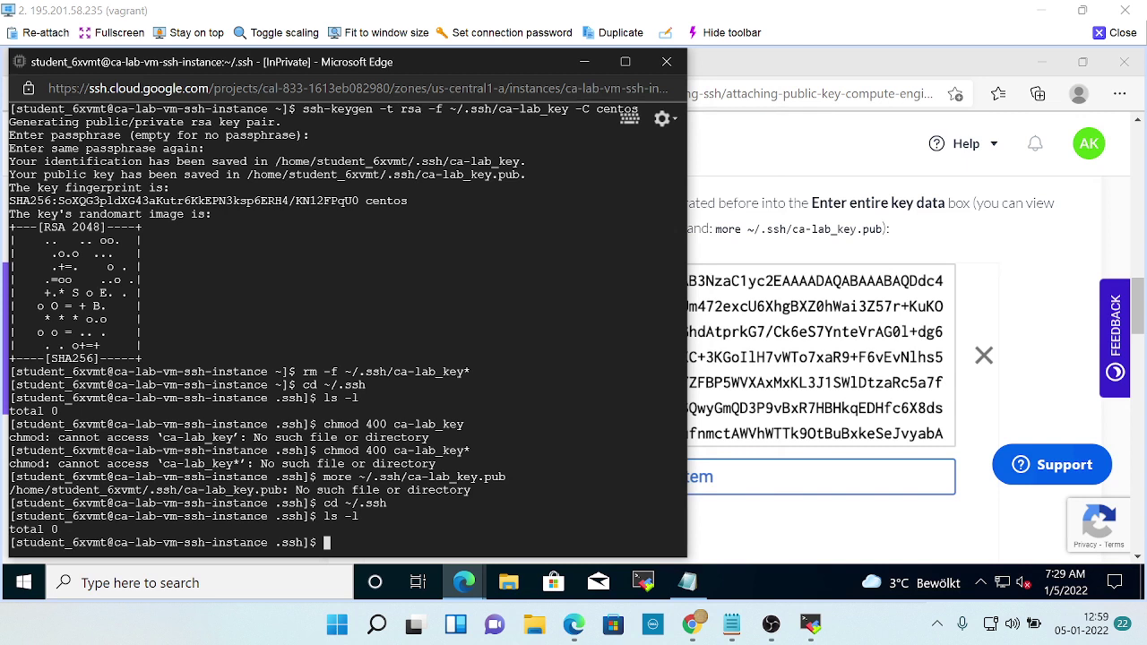
type("cchm")
key("BackSpace")
key("BackSpace")
key("BackSpace")
type("hmod")
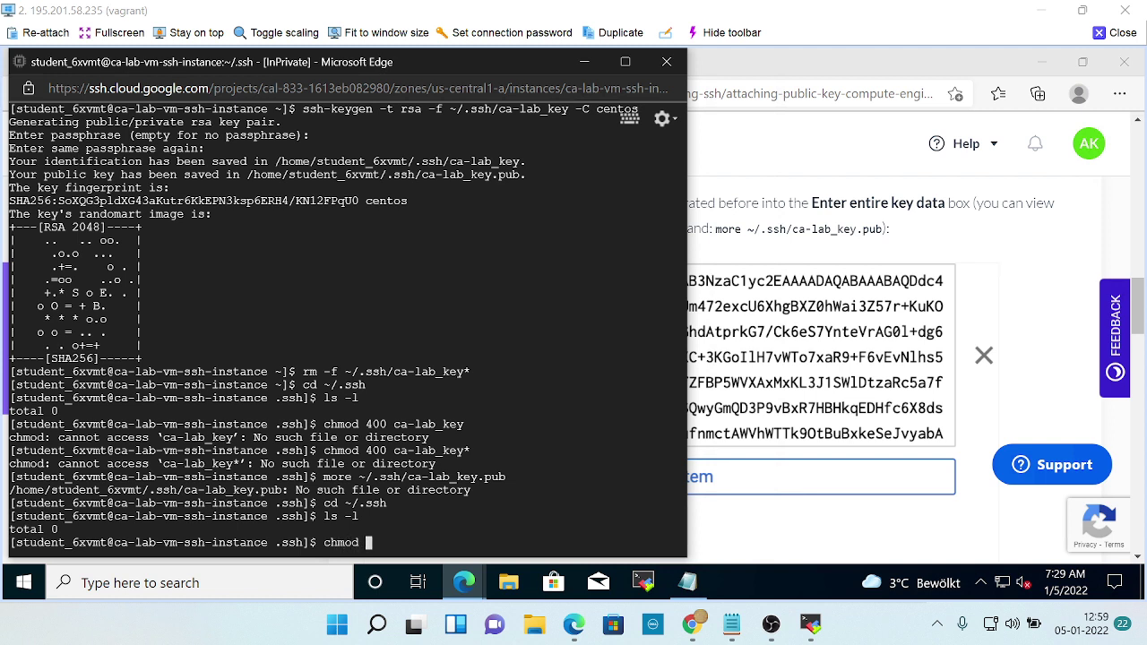